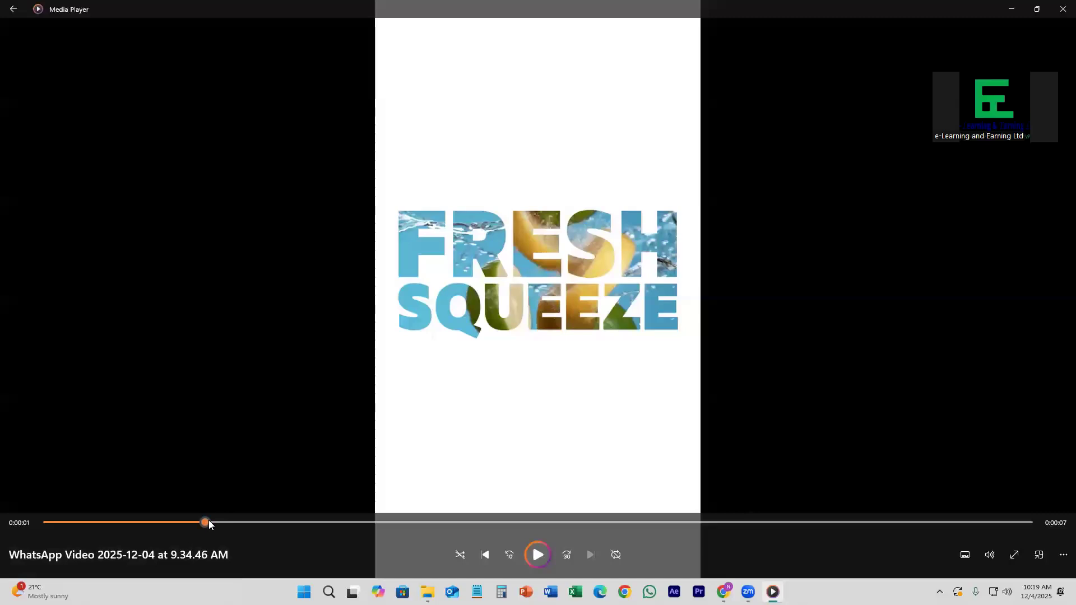
- Scrub through the reference video in Media Player to examine the FRESH SQUEEZE and LEMON JUICE title scenes
left_click_drag(198, 523, 333, 526)
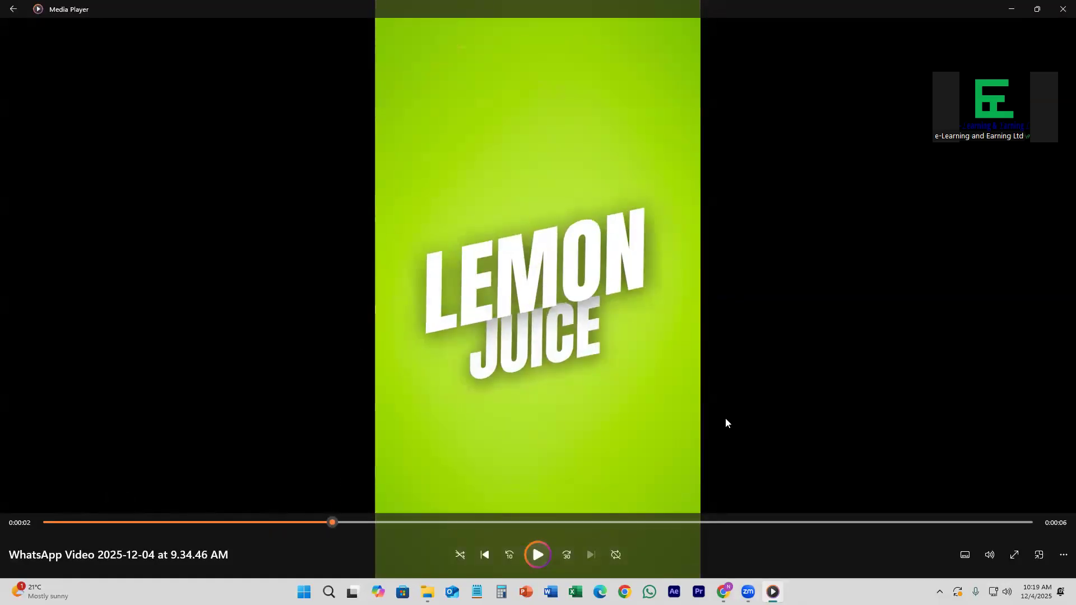
mouse_move(329, 524)
left_mouse_down()
mouse_move(264, 514)
mouse_move(334, 515)
left_mouse_up()
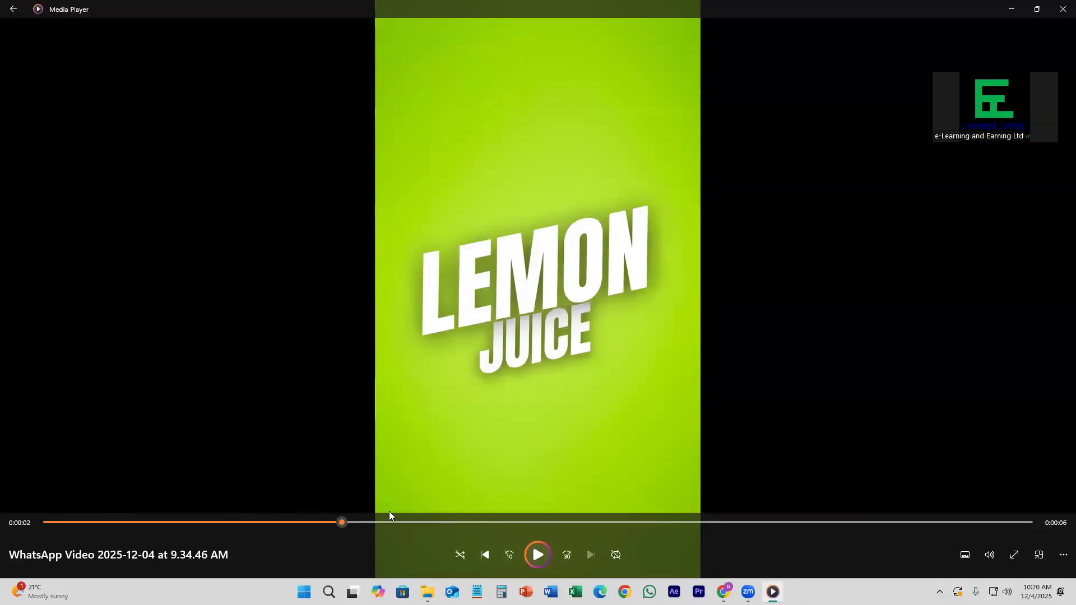
left_click_drag(339, 523, 378, 523)
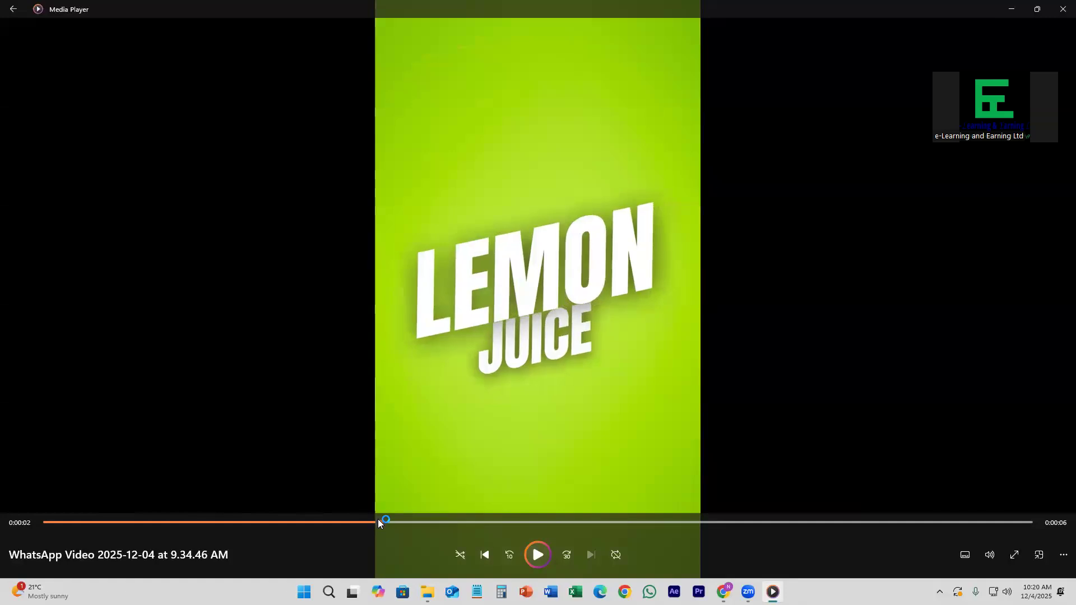
left_click_drag(385, 519, 225, 521)
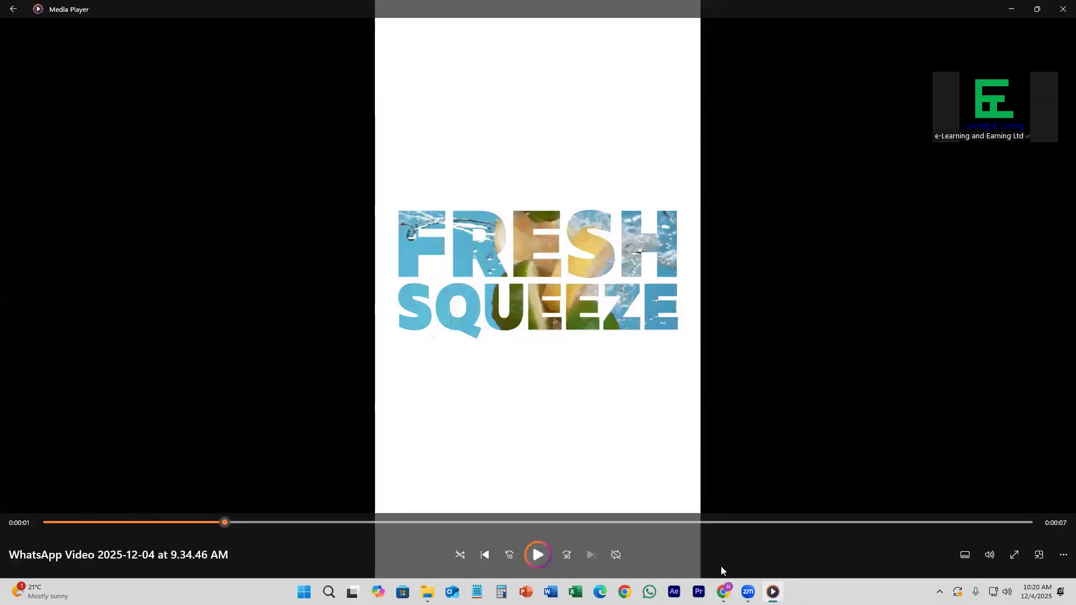
- Switch to After Effects, dismiss the disk cache warning and start a new project
mouse_move(724, 592)
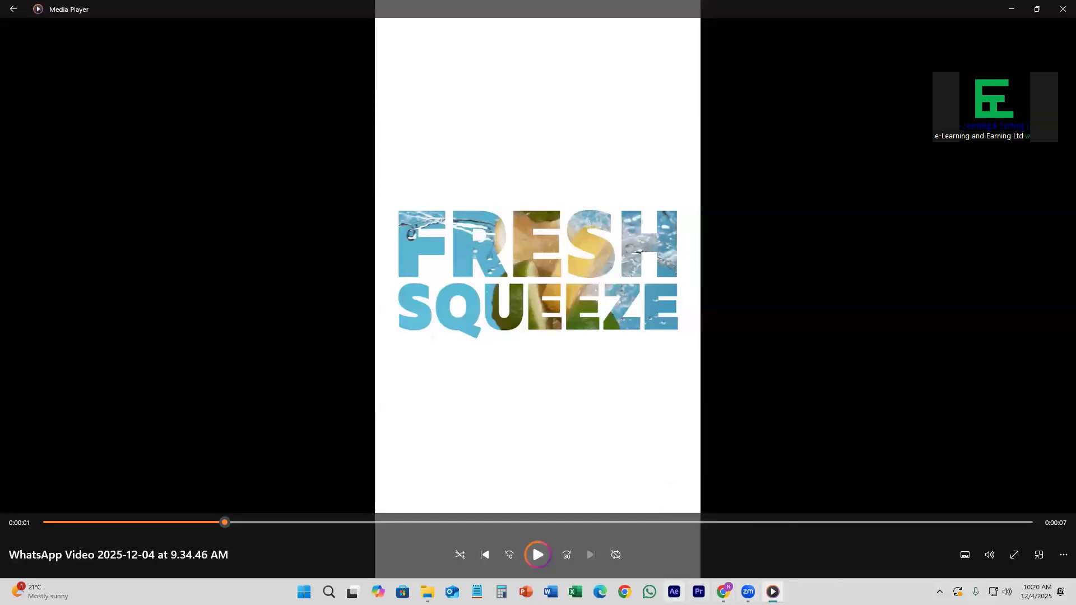
left_click(674, 592)
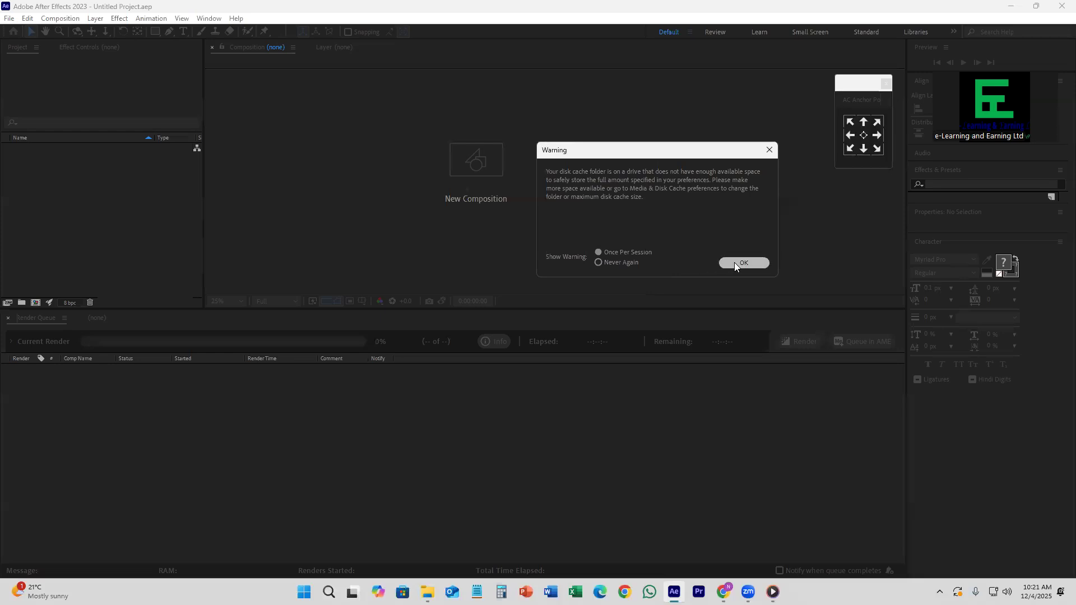
left_click(735, 262)
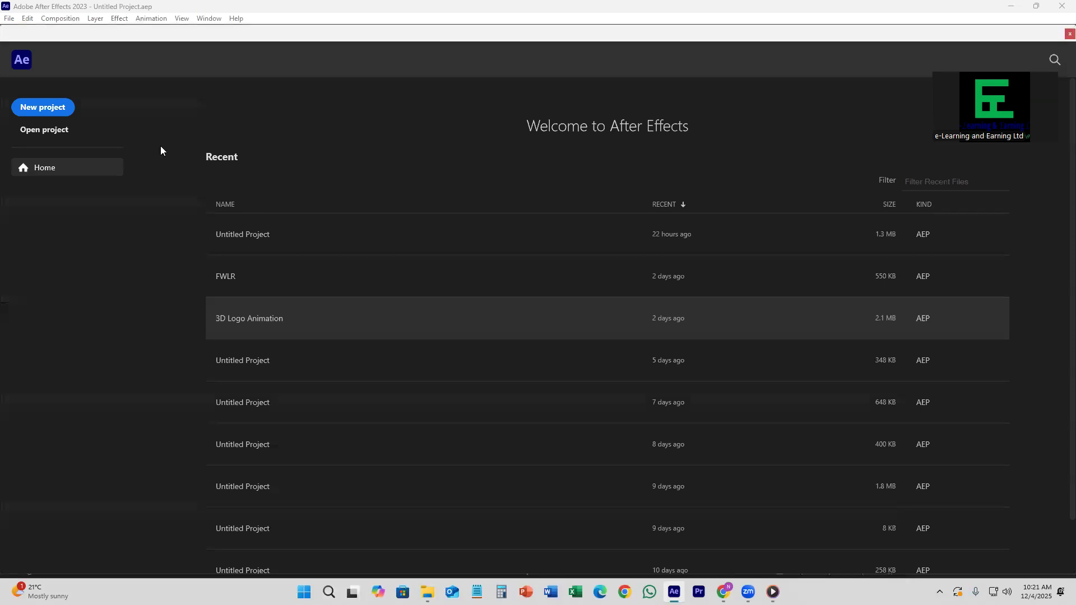
left_click(56, 107)
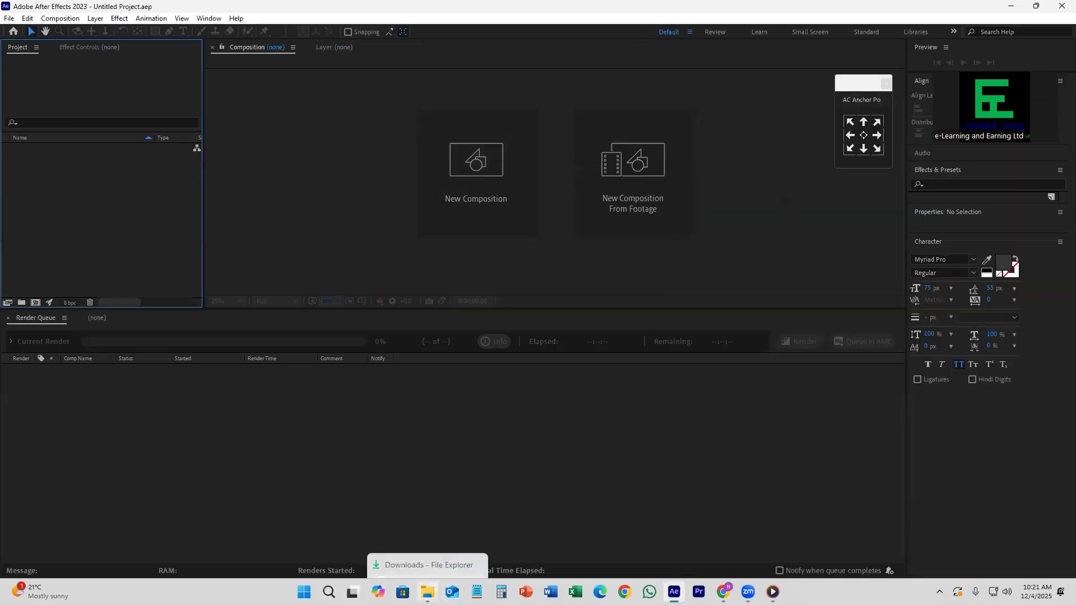
mouse_move(748, 592)
left_click(812, 553)
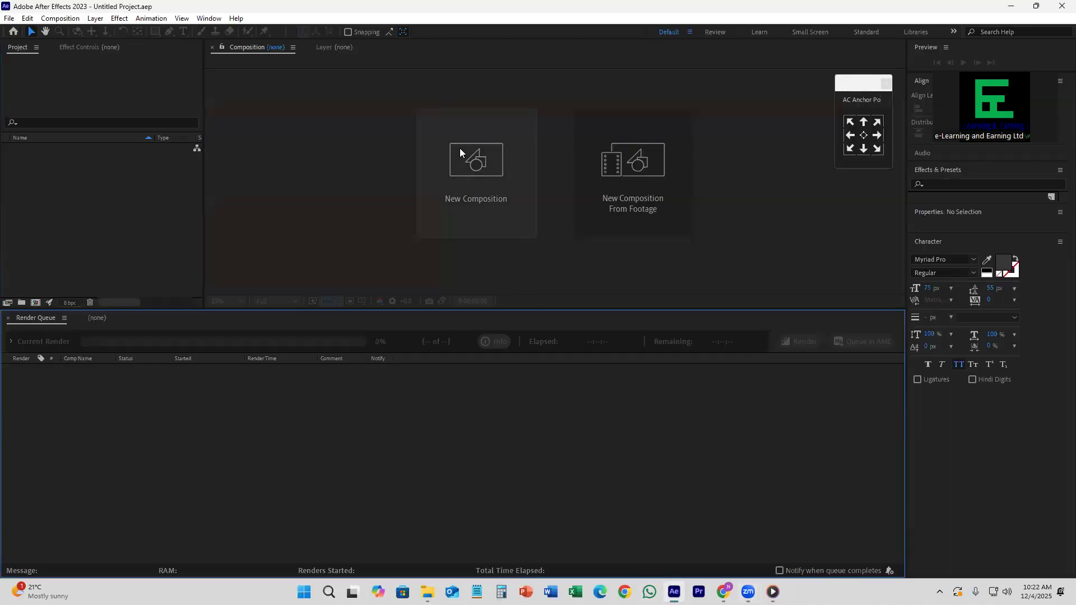
- Create a new 1080 x 1920 px composition and enlarge the composition viewer's height
left_click(460, 148)
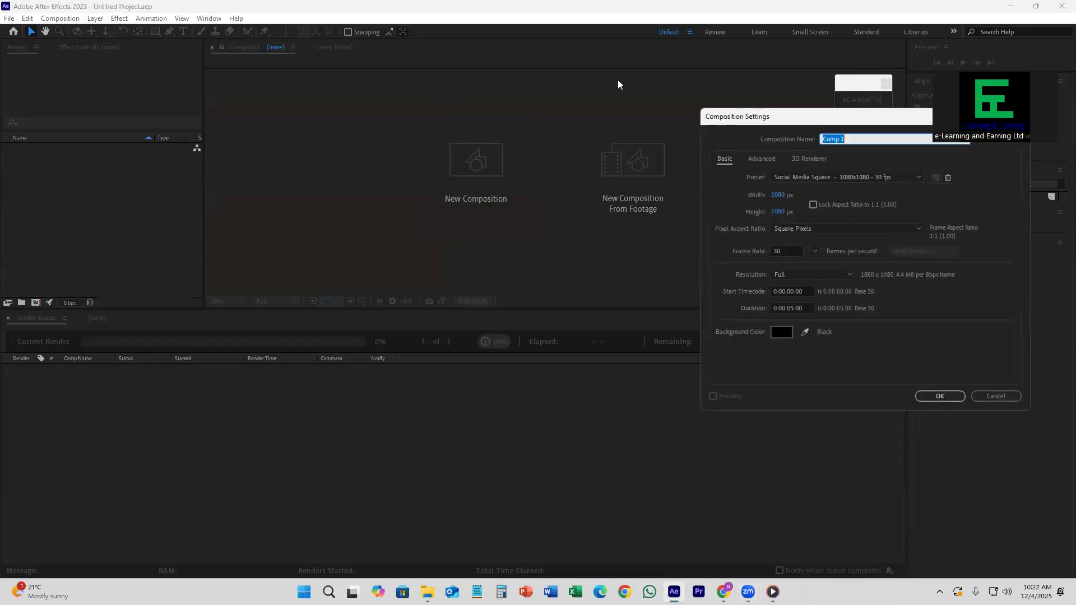
left_click(778, 214)
type("1920")
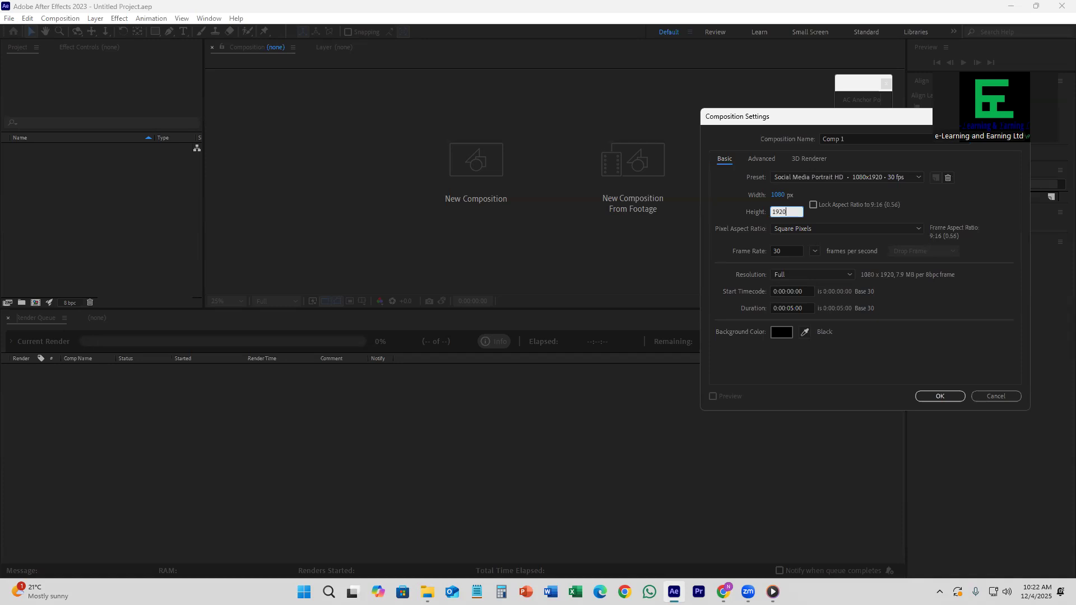
left_click(936, 398)
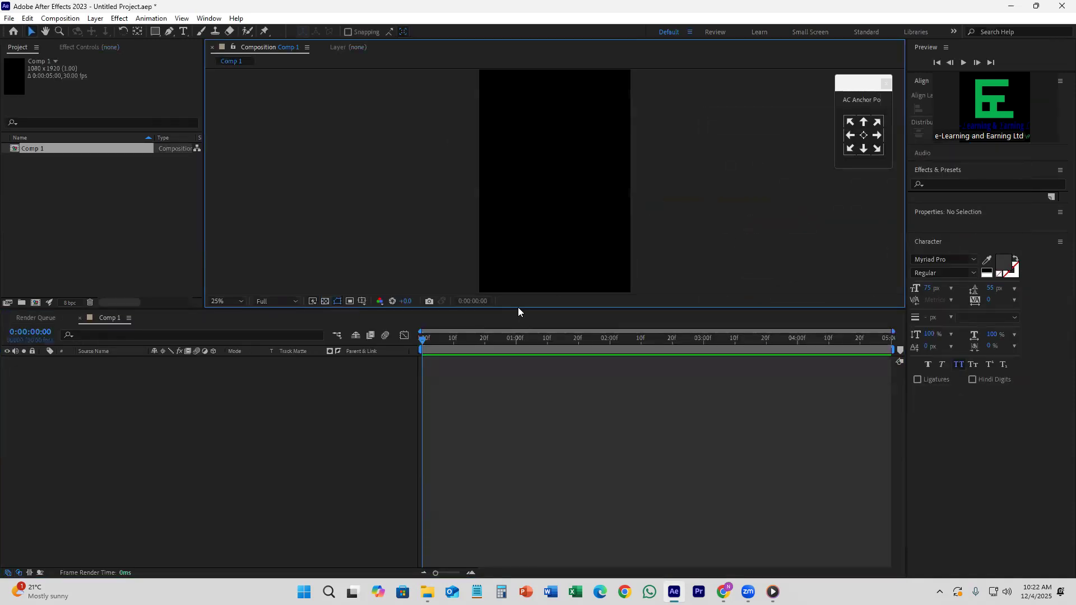
left_click_drag(515, 309, 532, 393)
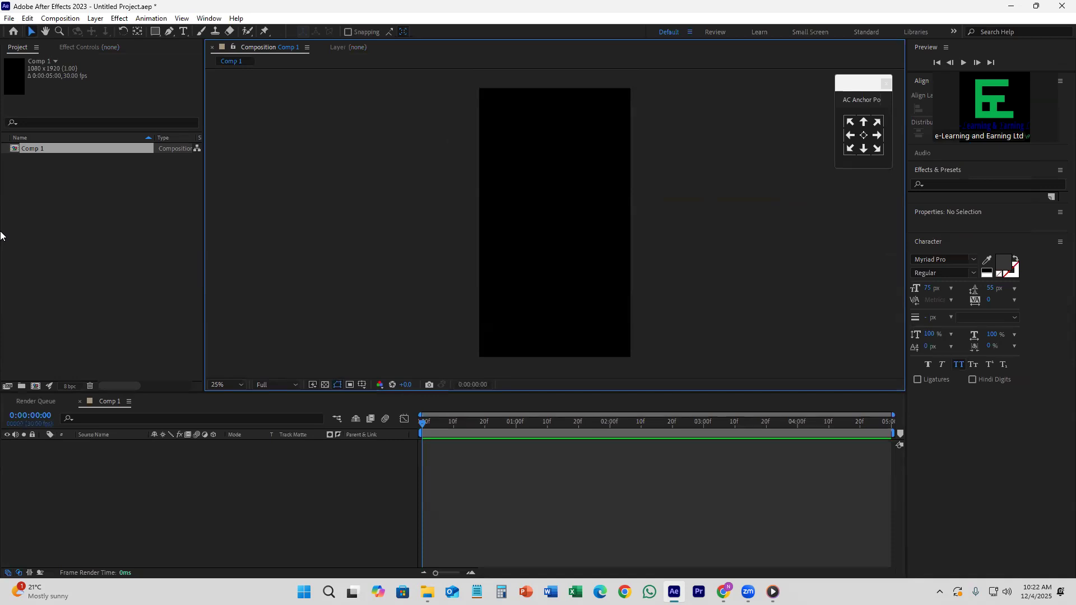
- Change the composition's background color to white
right_click(284, 205)
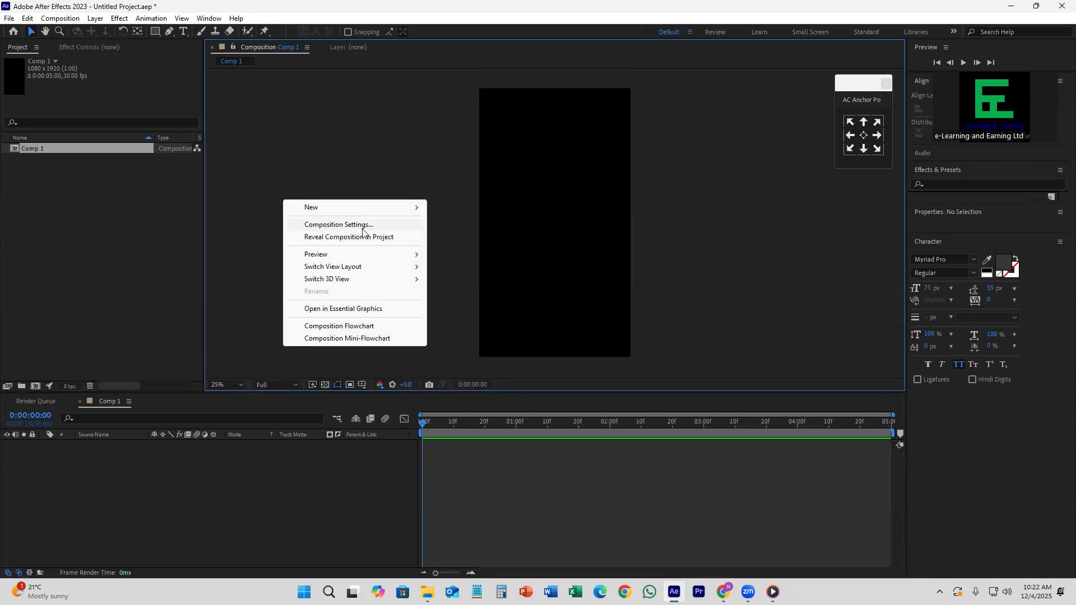
left_click(342, 224)
left_click(775, 334)
left_click_drag(731, 327, 694, 206)
left_click(937, 207)
left_click(949, 396)
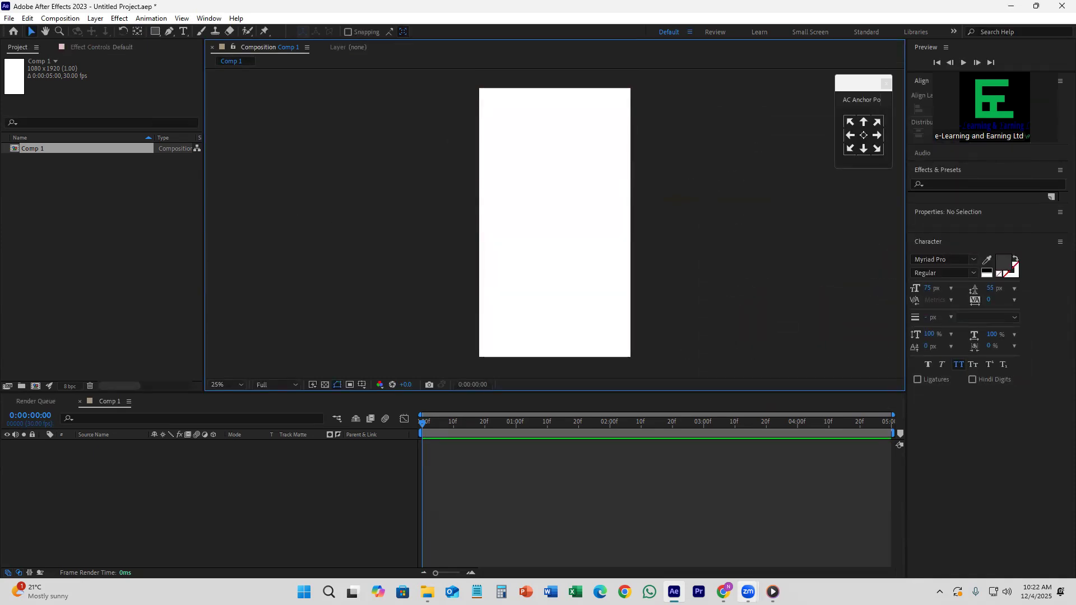
- Check the reference title in Media Player, return to After Effects and add the text FRESH at 303 px
left_click(773, 592)
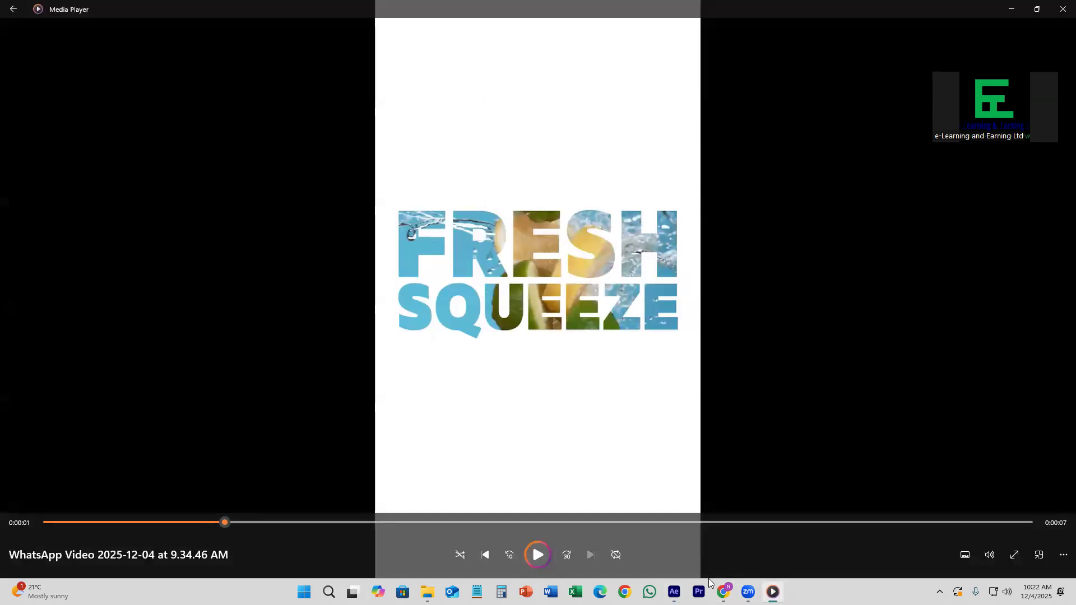
mouse_move(723, 592)
left_click(674, 592)
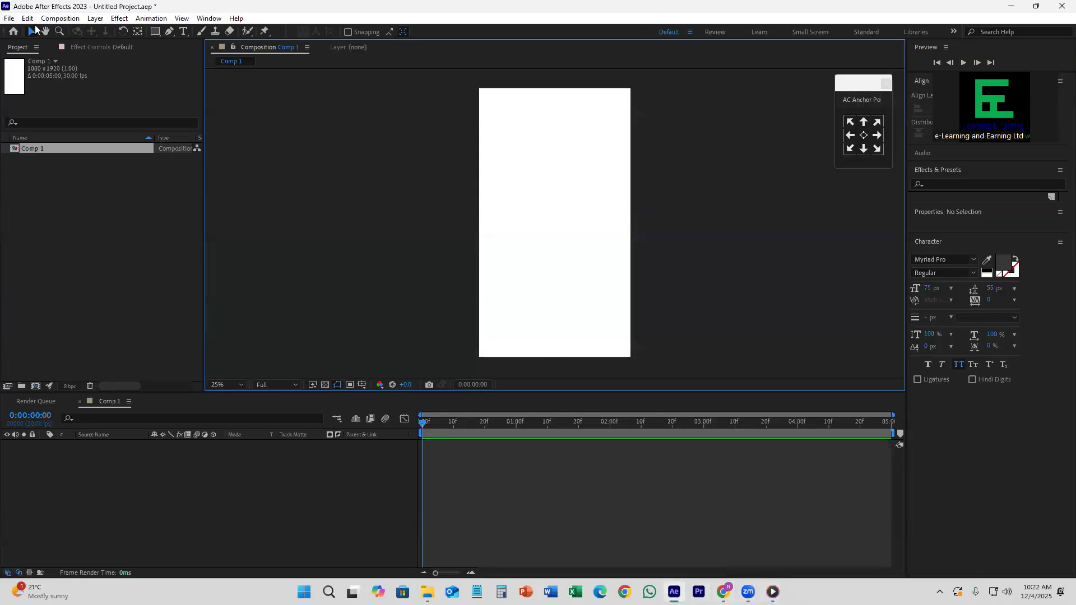
key("ctrl+t")
left_click(519, 197)
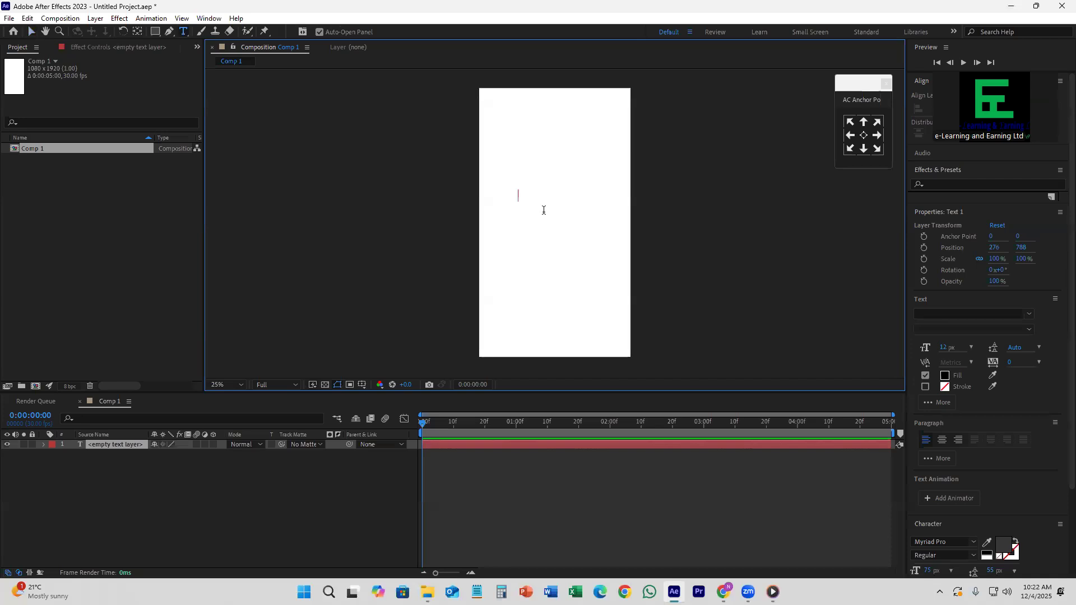
type("FRESH")
key("ctrl+a")
left_click_drag(946, 347, 1032, 334)
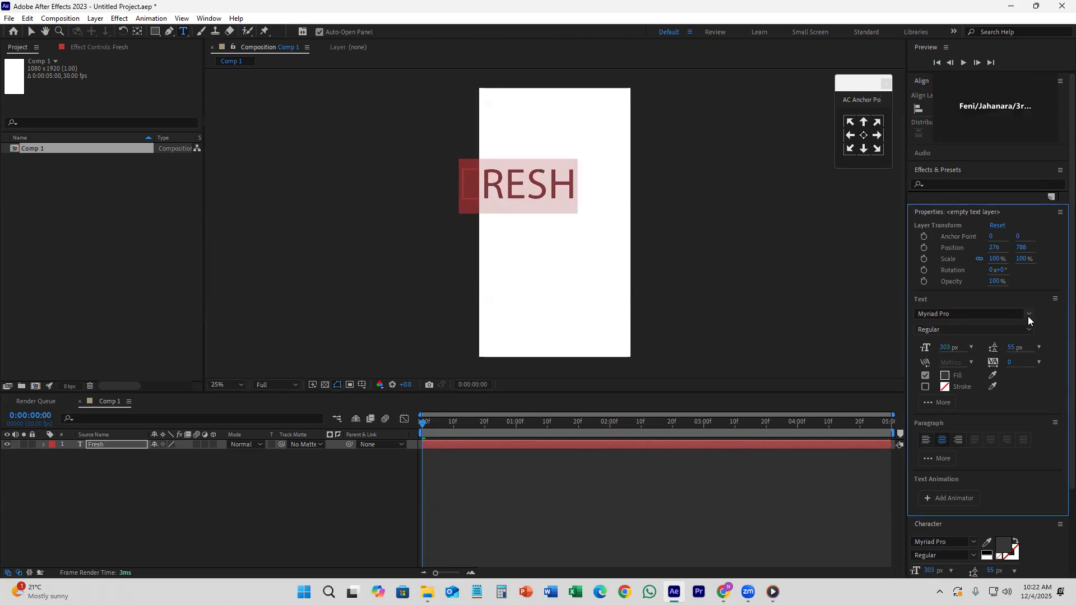
- Set the FRESH text's font to Roboto with the Black Italic style
left_click(1029, 315)
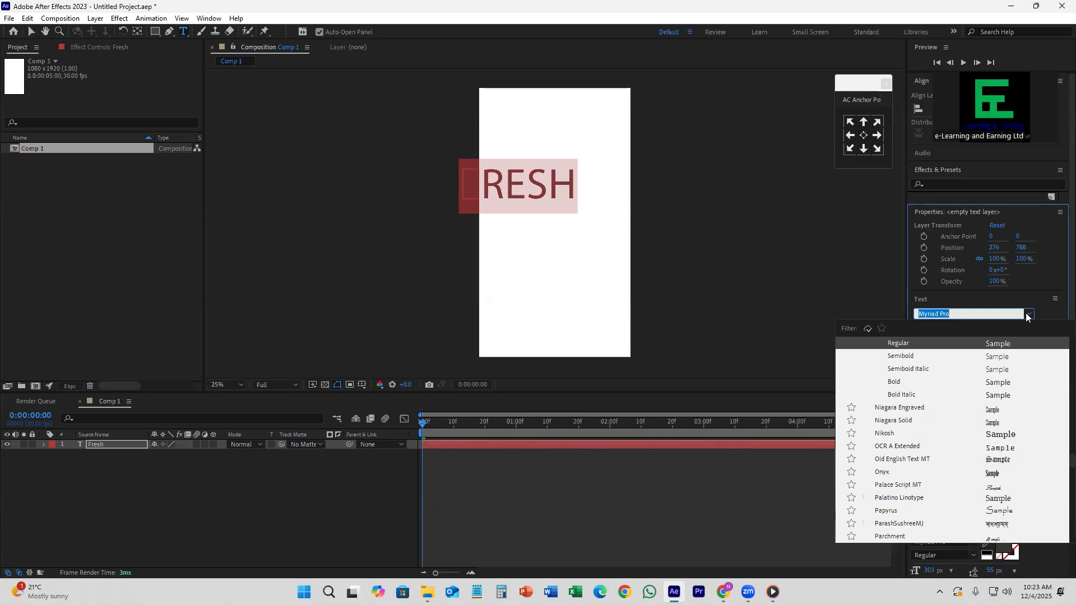
key("BackSpace")
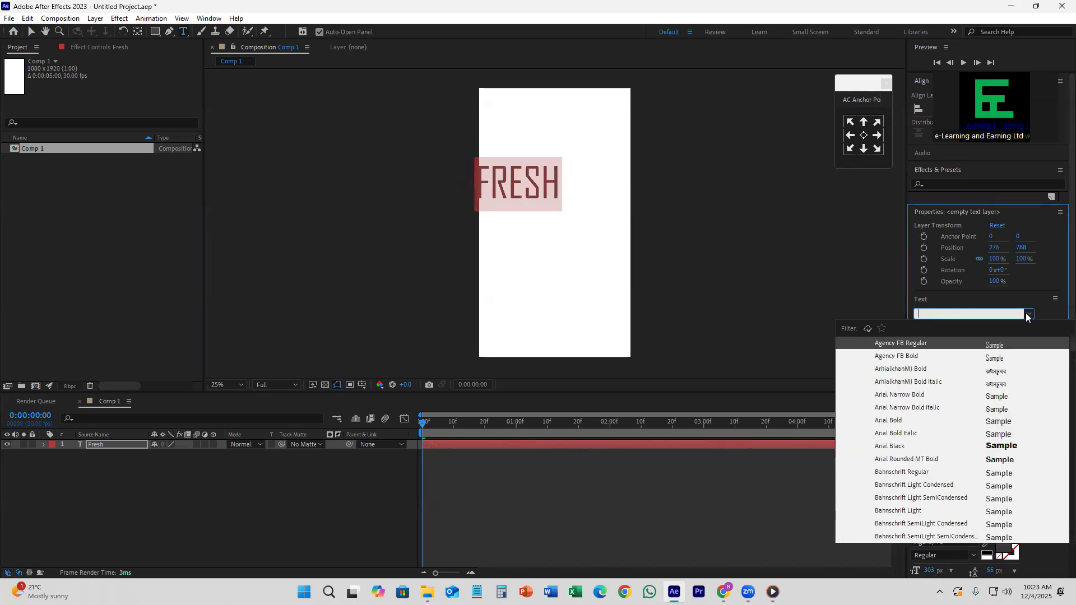
type("lat")
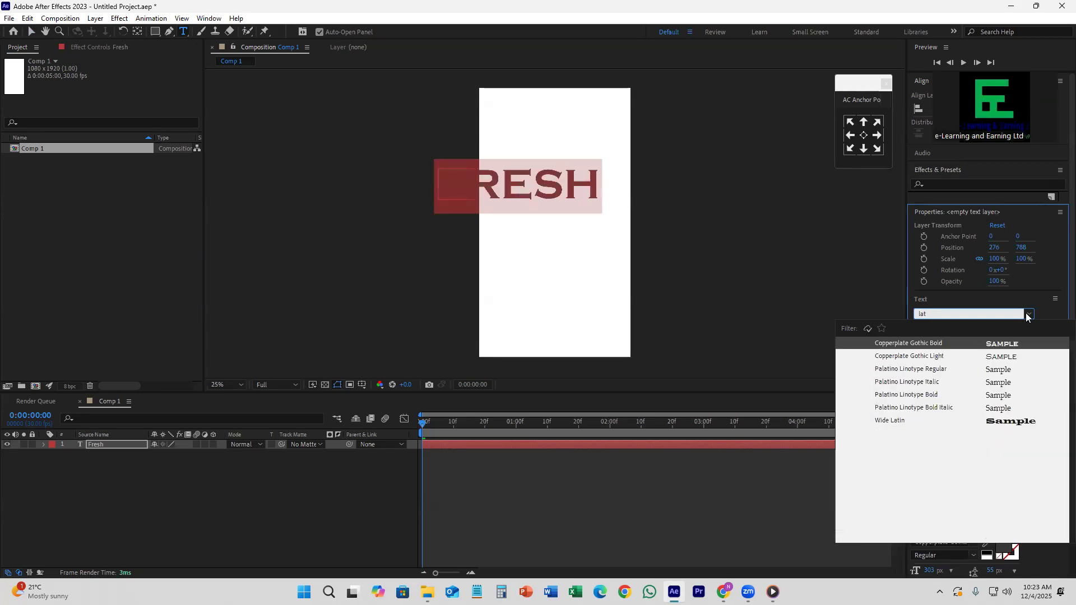
key("BackSpace")
key("BackSpace")
key("BackSpace")
type("rob")
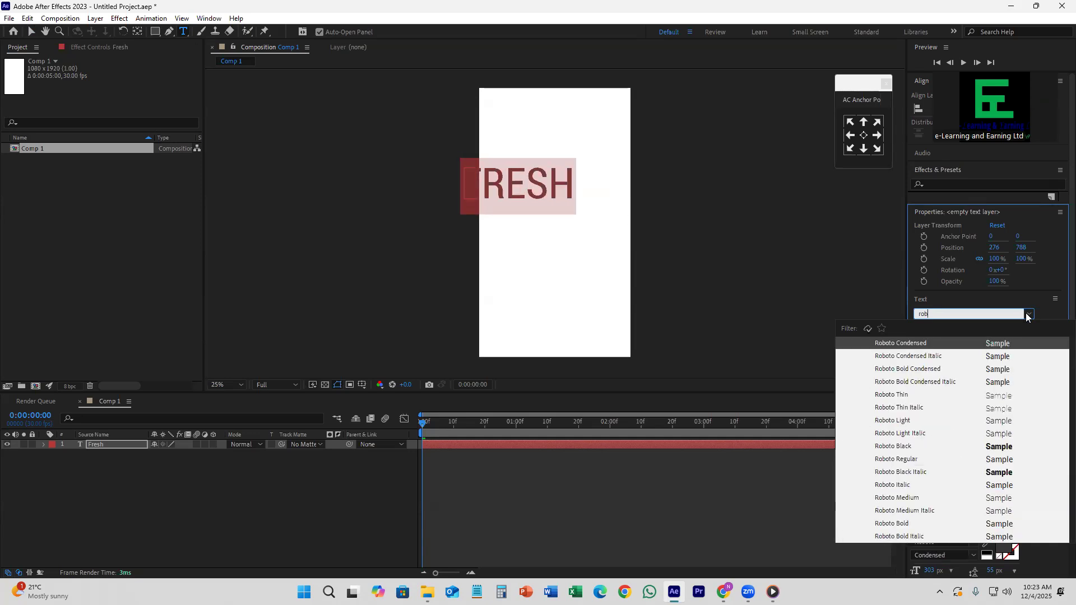
left_click(898, 525)
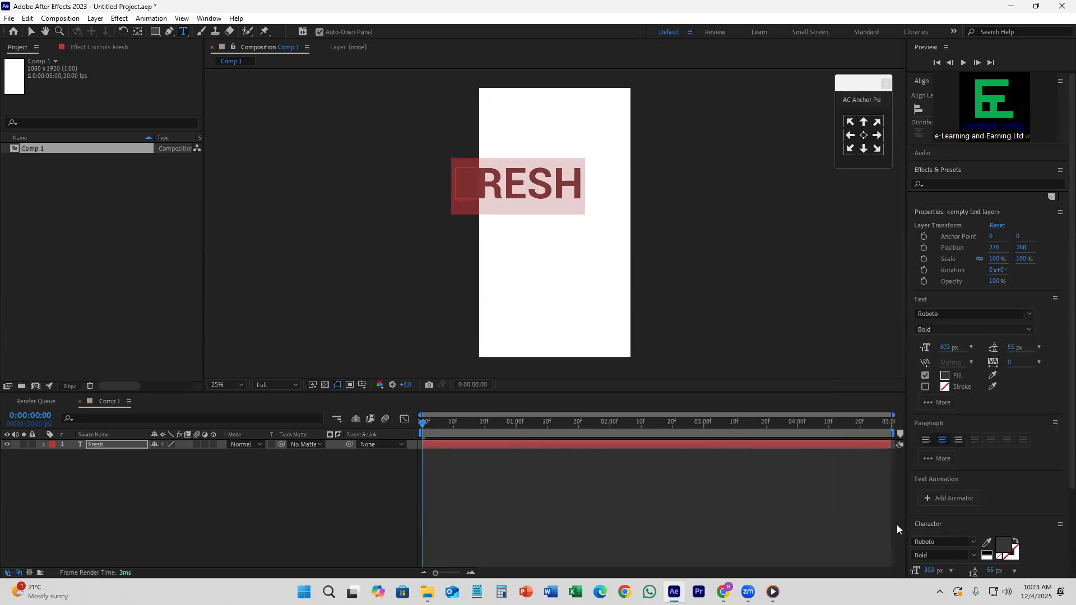
left_click(1030, 330)
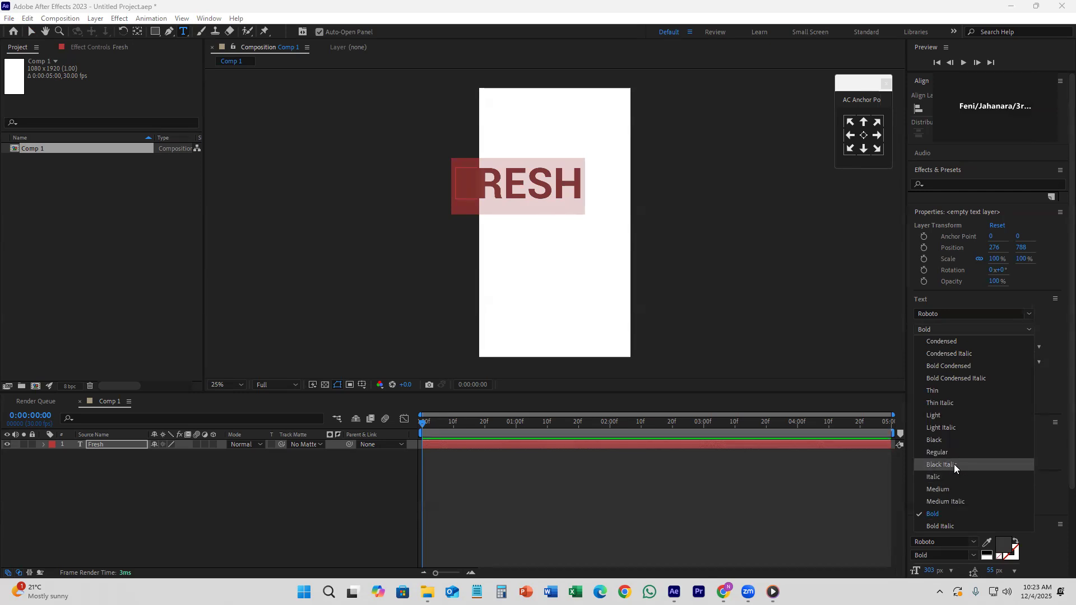
left_click(956, 465)
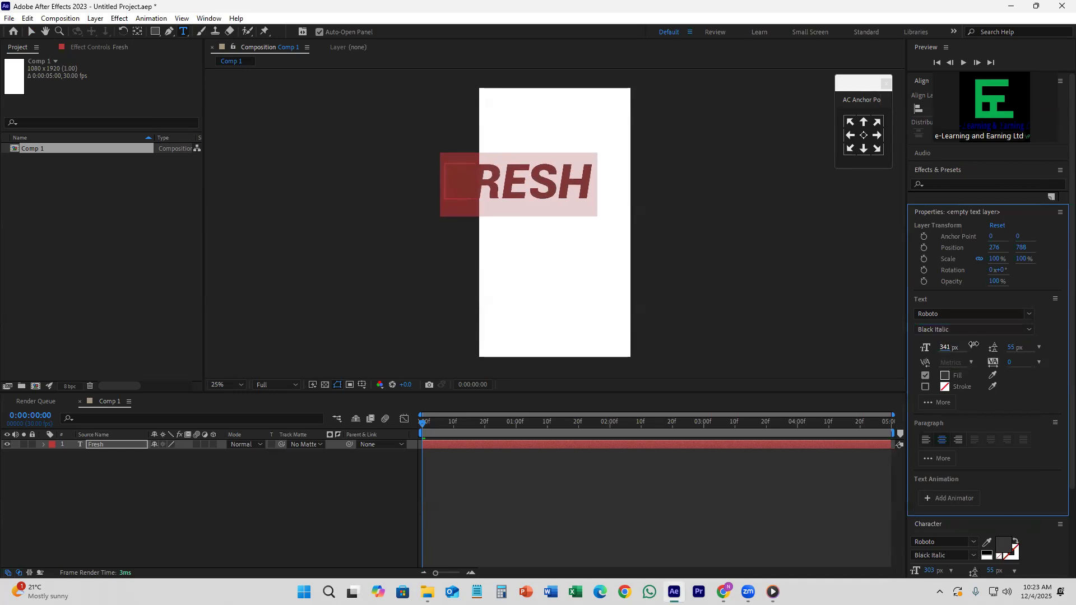
- Switch to Media Player to examine the reference FRESH SQUEEZE lettering slightly further in, and return to After Effects
left_click(773, 592)
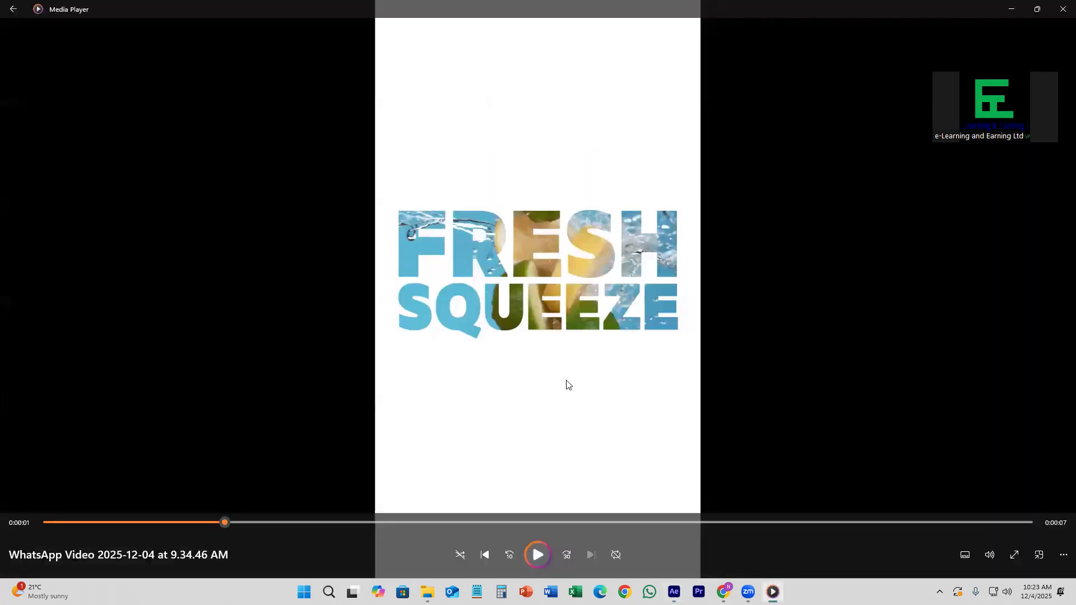
left_click_drag(225, 523, 254, 513)
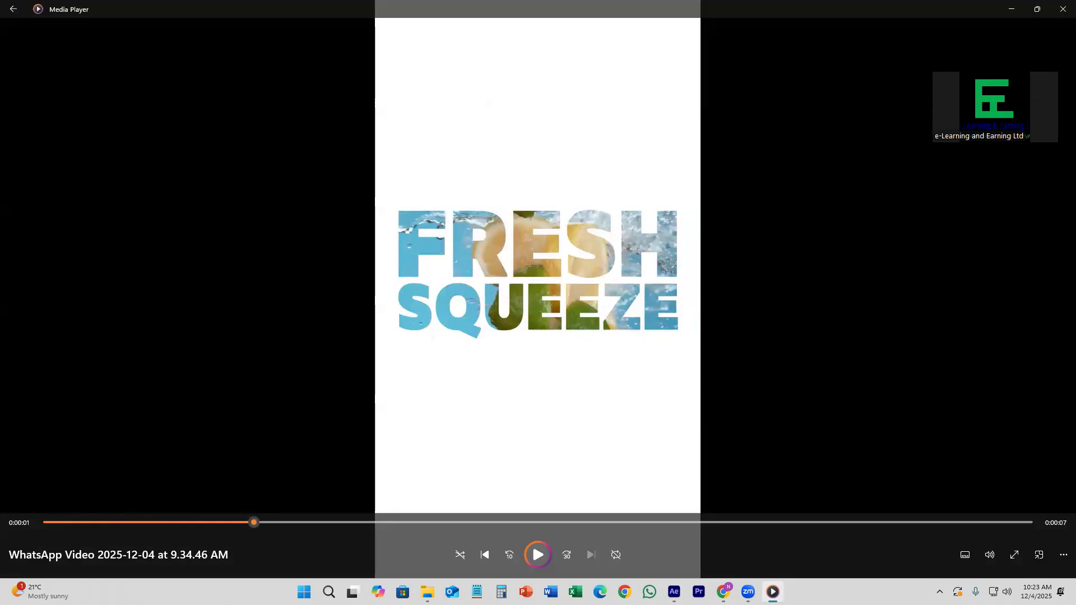
left_click(723, 592)
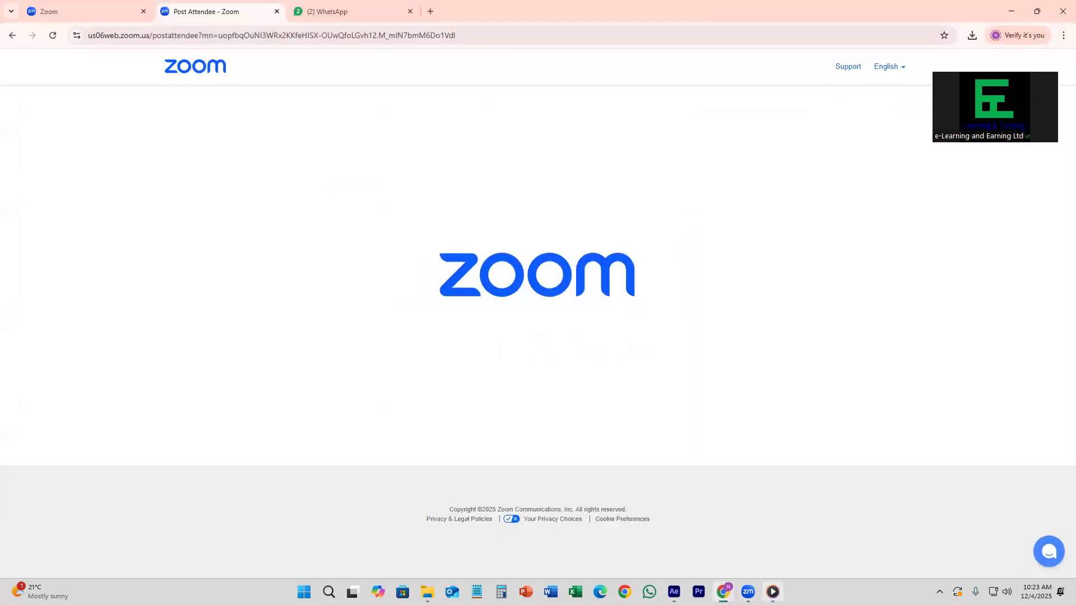
left_click(673, 592)
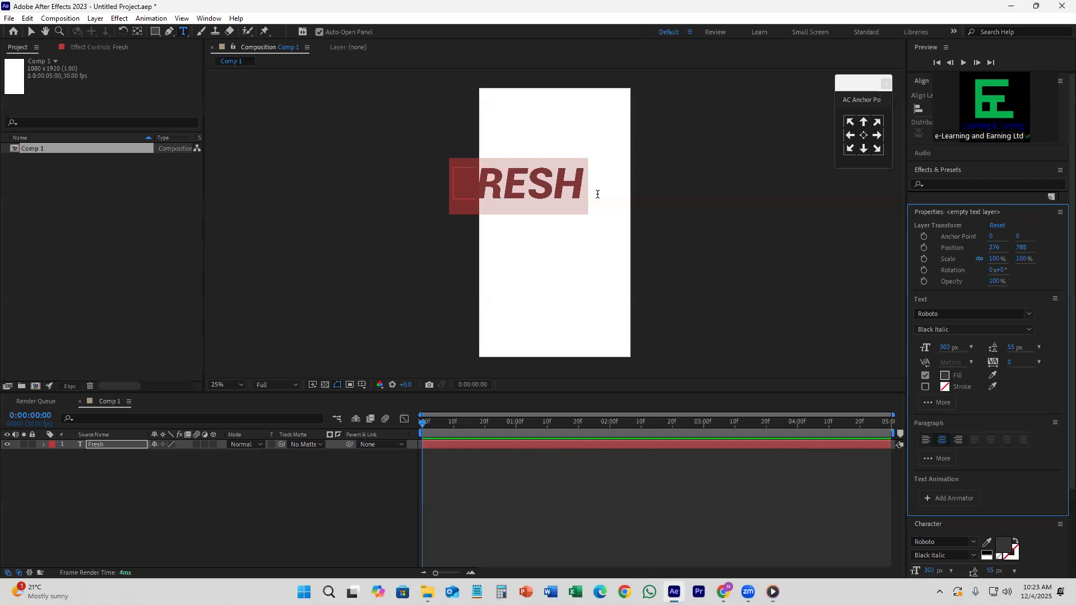
- Finish editing the FRESH text and move it inside the composition frame to about position 512, 864
key("Escape")
key("v")
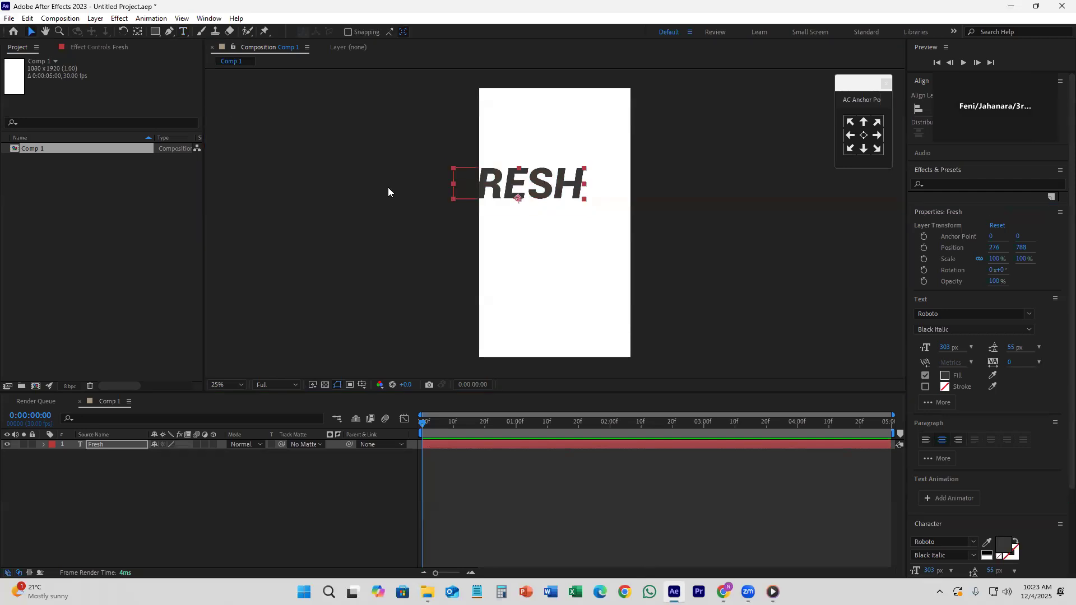
left_click_drag(541, 180, 572, 189)
- Change the font of the whole FRESH text to Showcard Gothic Regular
double_click(573, 189)
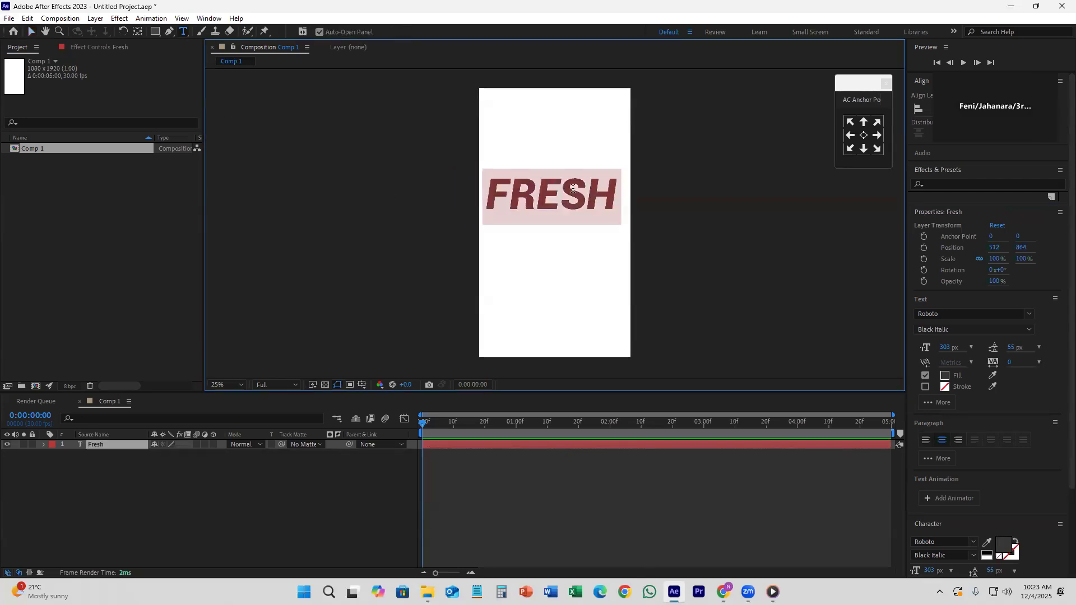
left_click(1027, 317)
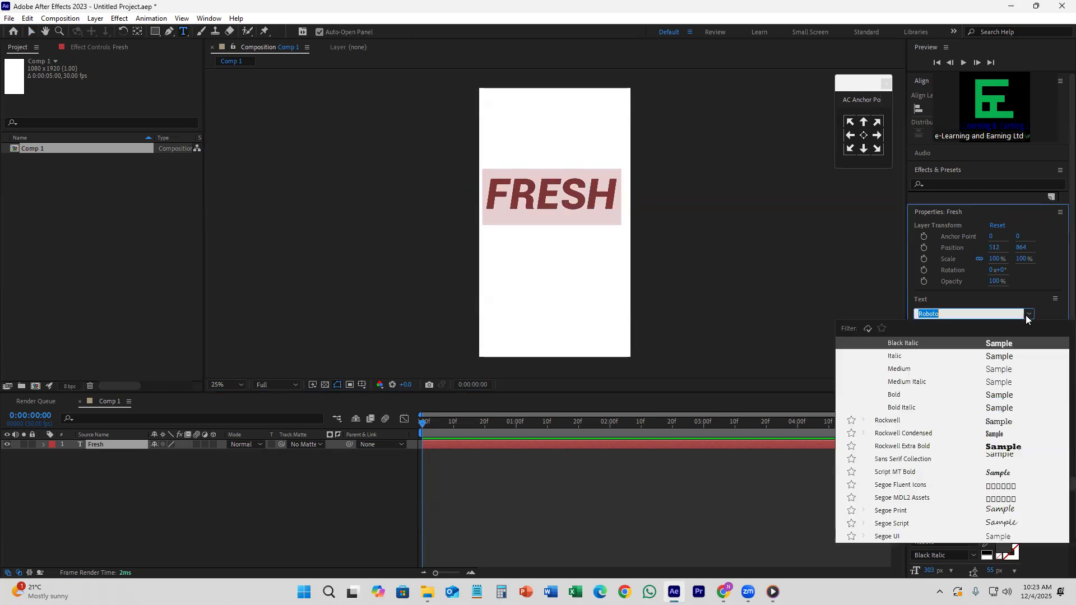
scroll(953, 448, "down", 5)
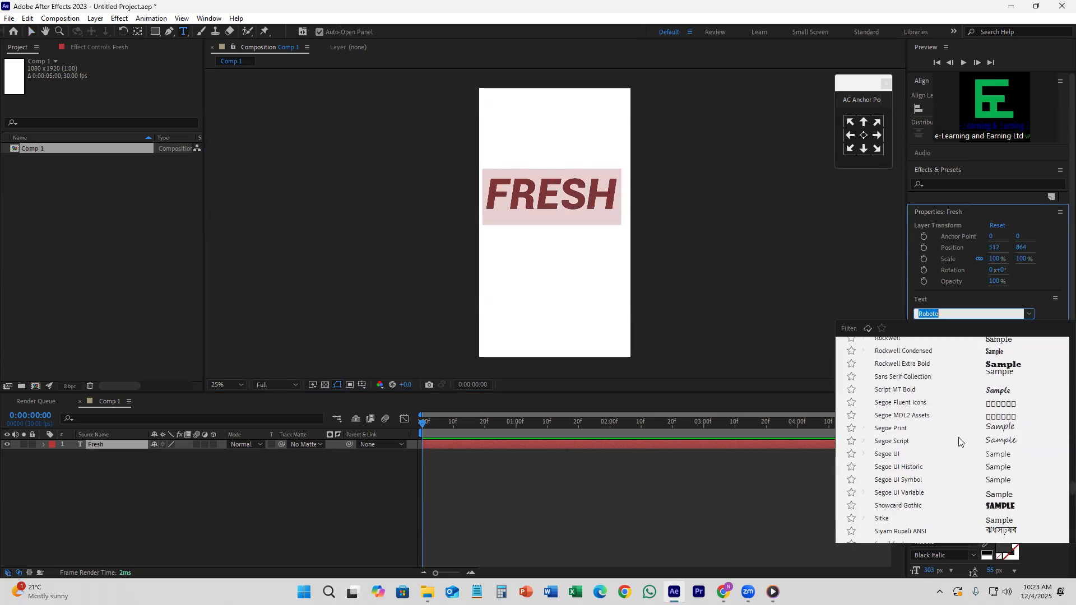
left_click(1002, 432)
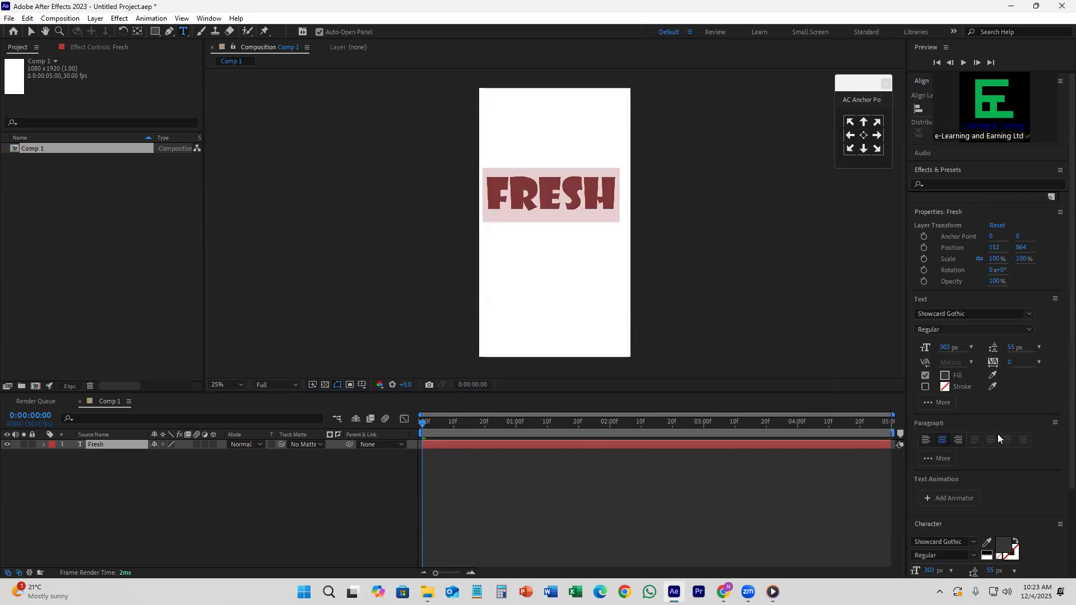
- Finish editing the FRESH text and duplicate its layer
left_click(566, 195)
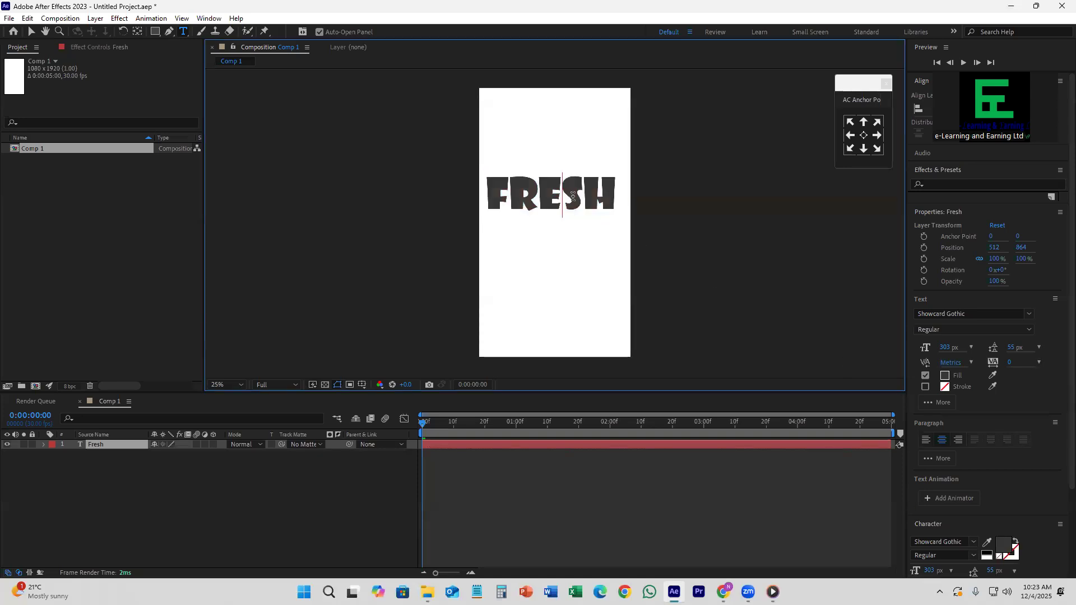
left_click(615, 195)
left_click(610, 465)
left_click(573, 445)
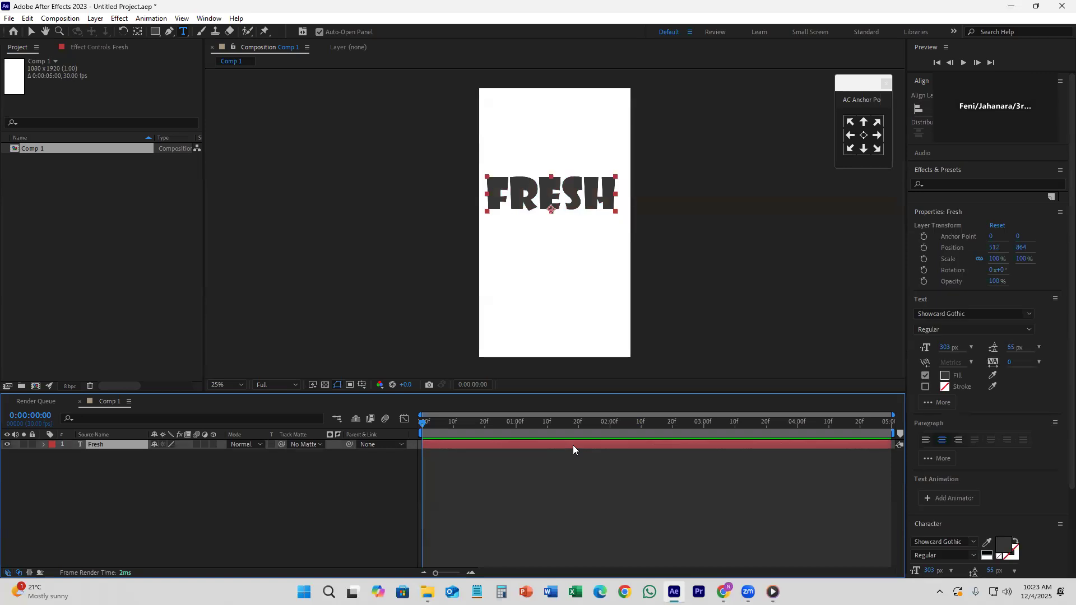
key("ctrl+d")
- Move the lower FRESH layer beneath the other one to about position 512, 1160 and change its text to LEMON
left_click(566, 477)
left_click(532, 454)
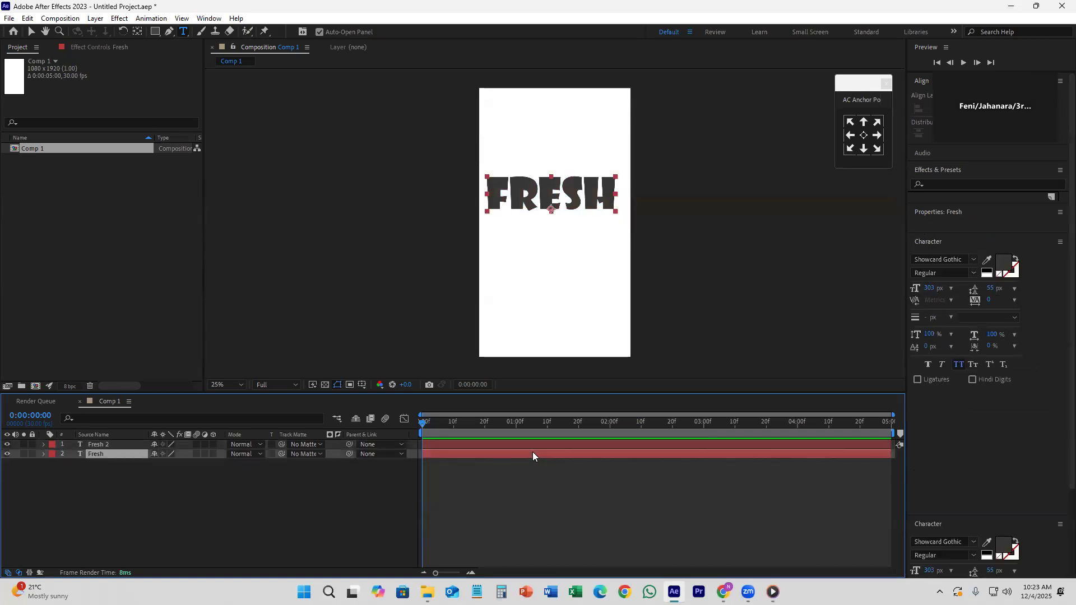
left_click(31, 31)
left_click_drag(590, 194, 587, 237)
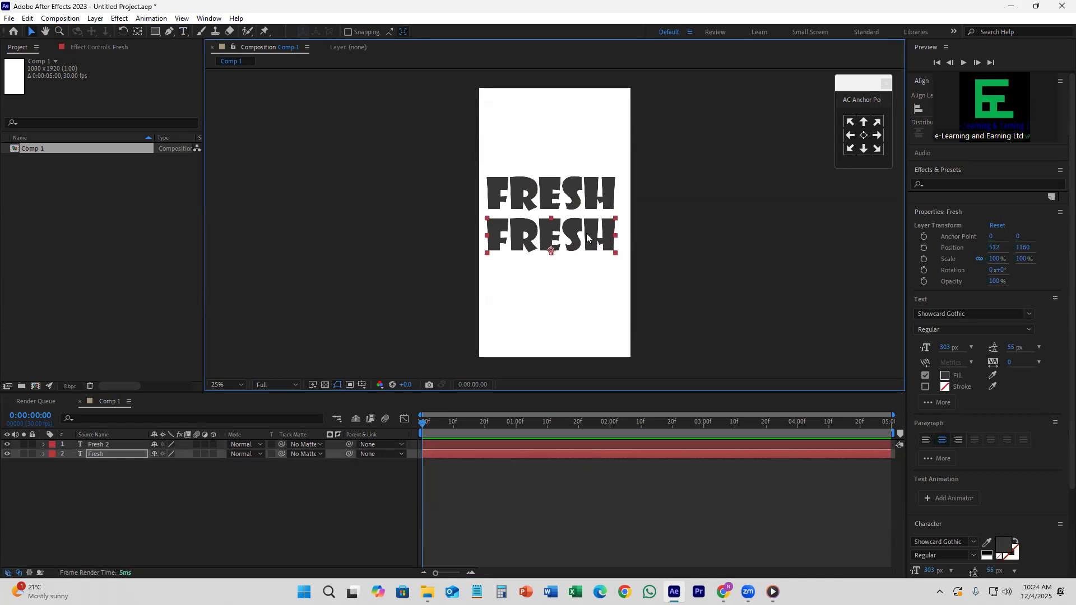
double_click(580, 235)
type("LEMON")
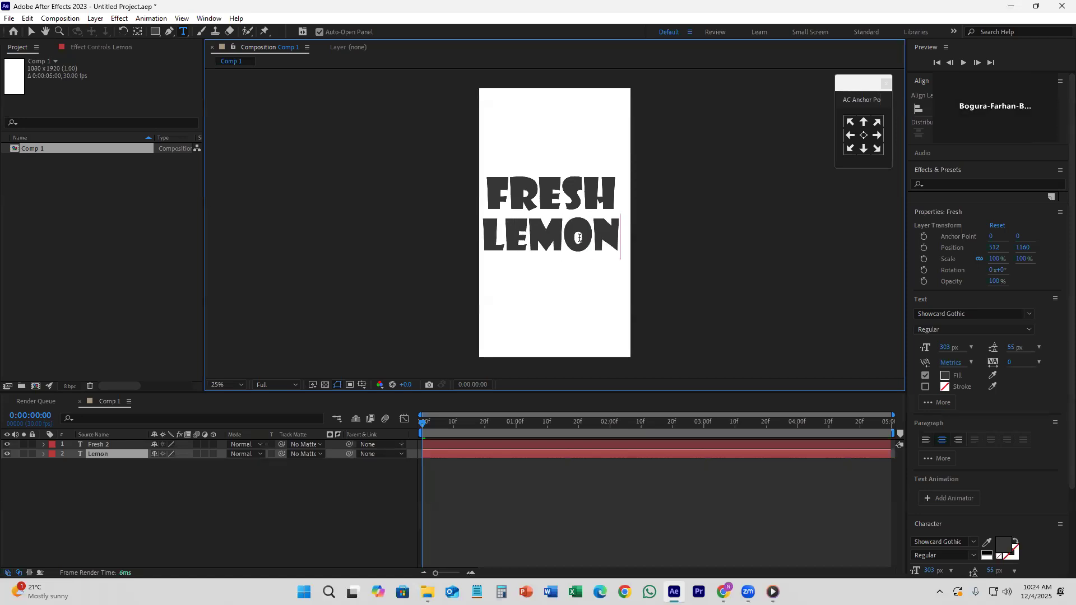
- Reduce the LEMON text's font size to 275 px and move it up to about position 512, 1092
double_click(609, 453)
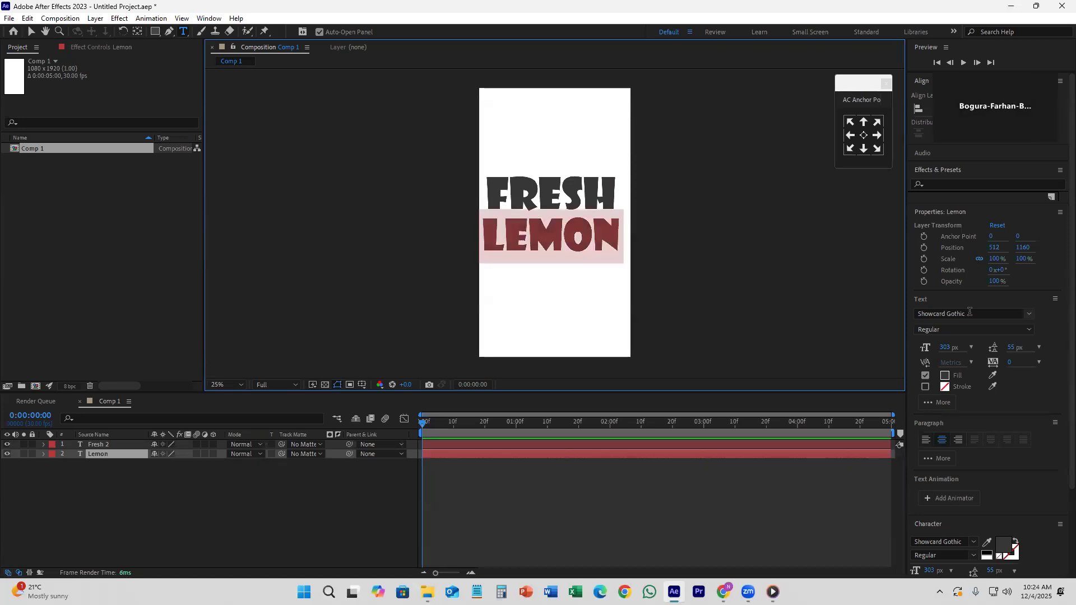
left_click_drag(943, 349, 925, 348)
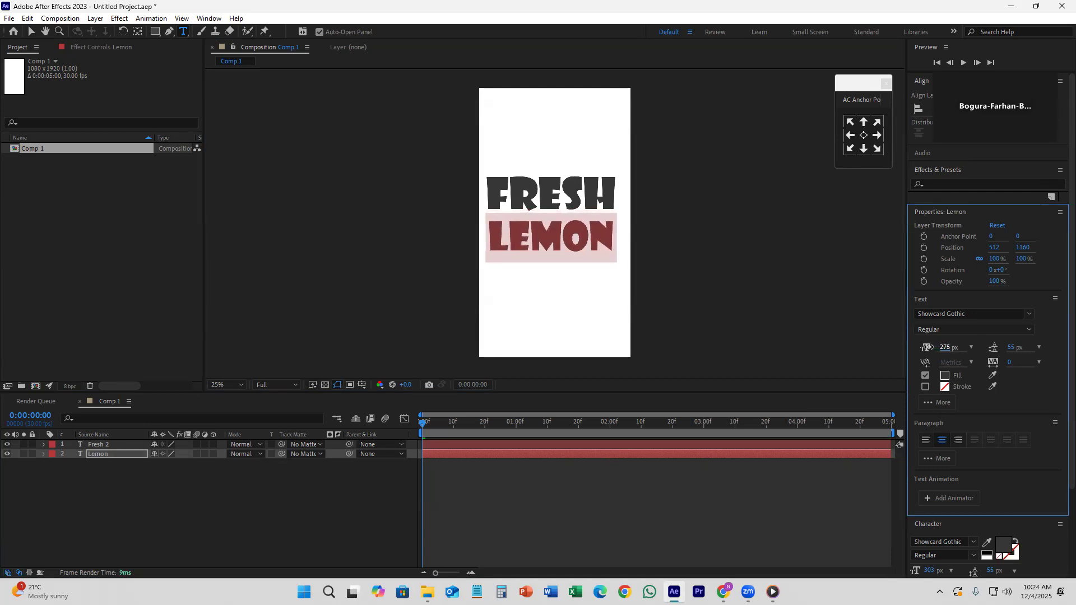
left_click(31, 31)
left_click_drag(577, 245, 578, 236)
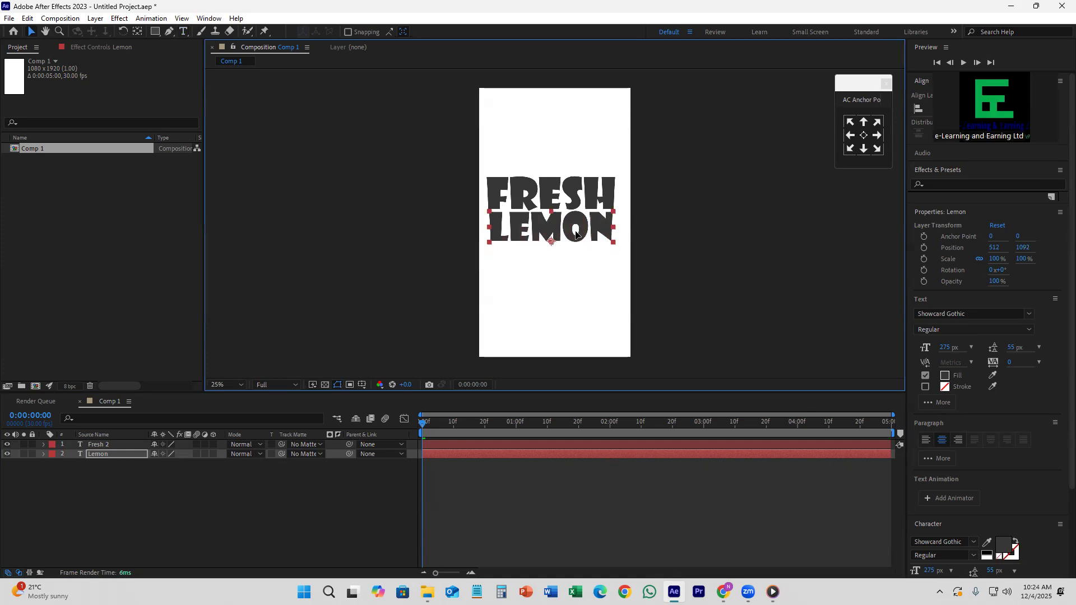
- Fine-tune the LEMON text's font size to 279 px and finish editing it
scroll(599, 245, "up", 1)
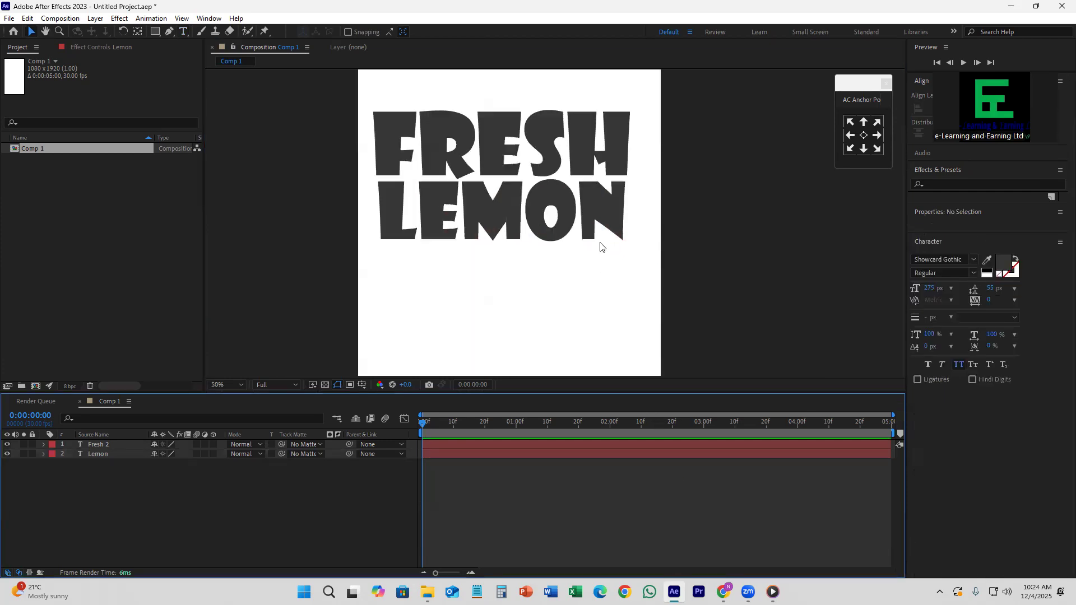
double_click(538, 219)
left_click_drag(944, 347, 947, 346)
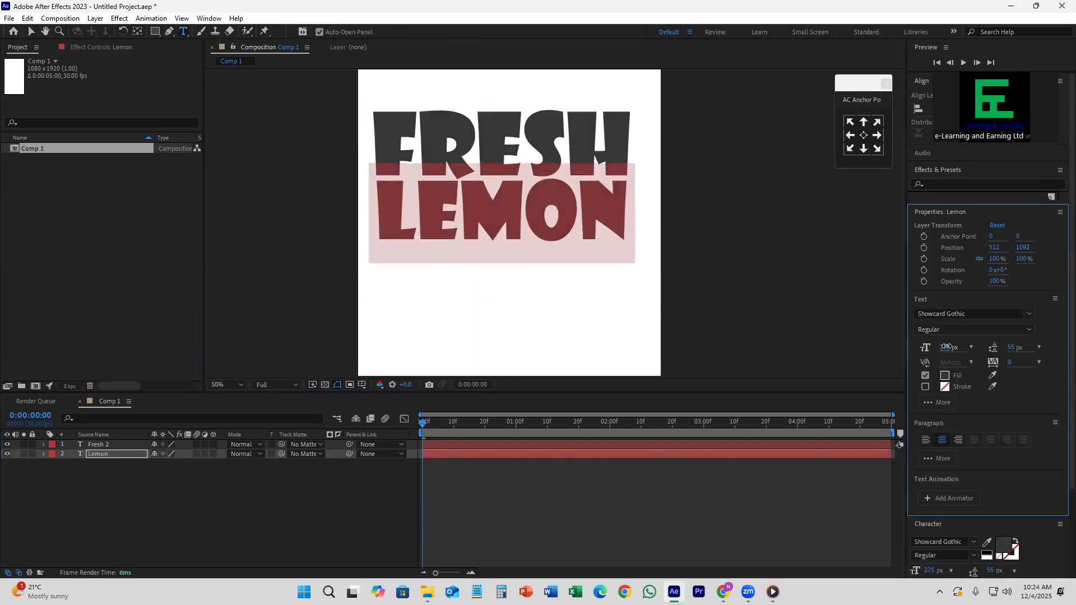
left_click(762, 504)
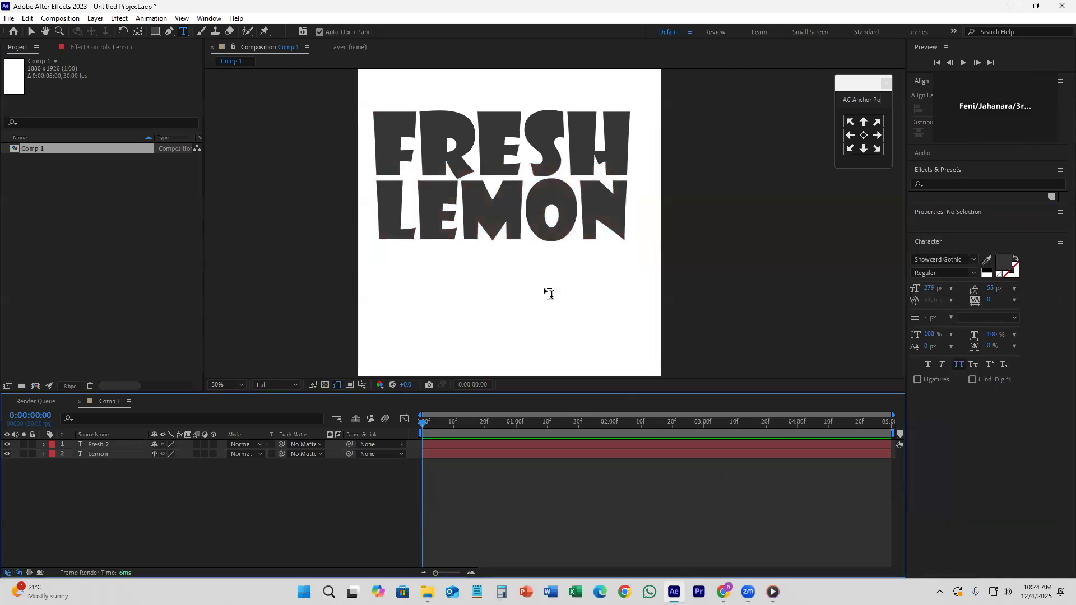
left_click(30, 32)
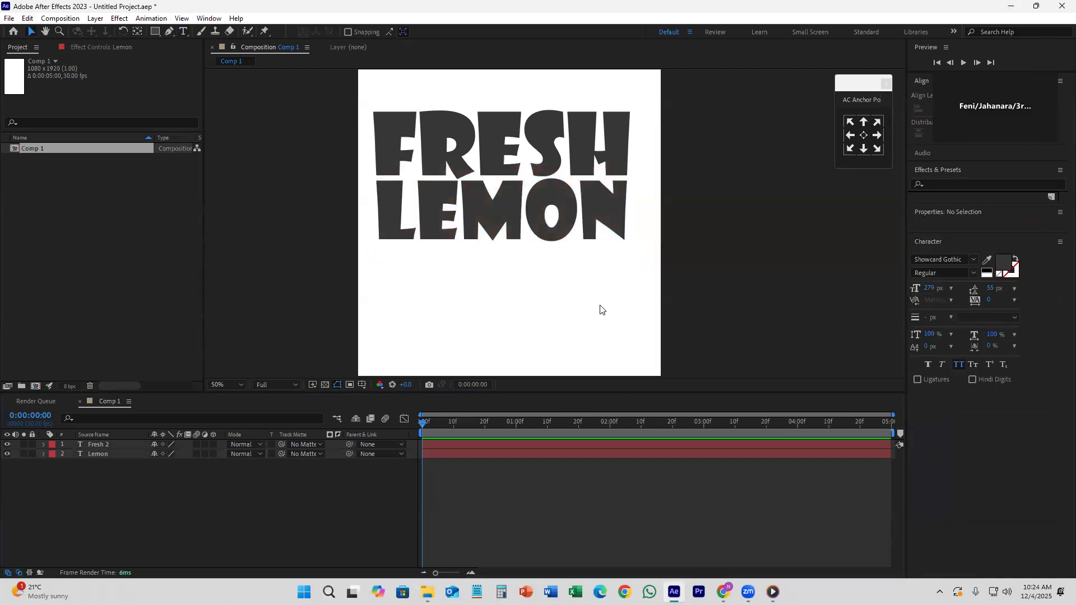
- Save the project as Untitled Project.aep in a new folder named Fresh Lemon Motion Ad, created alongside the Motion Ad 3 folder
key("ctrl+shift+s")
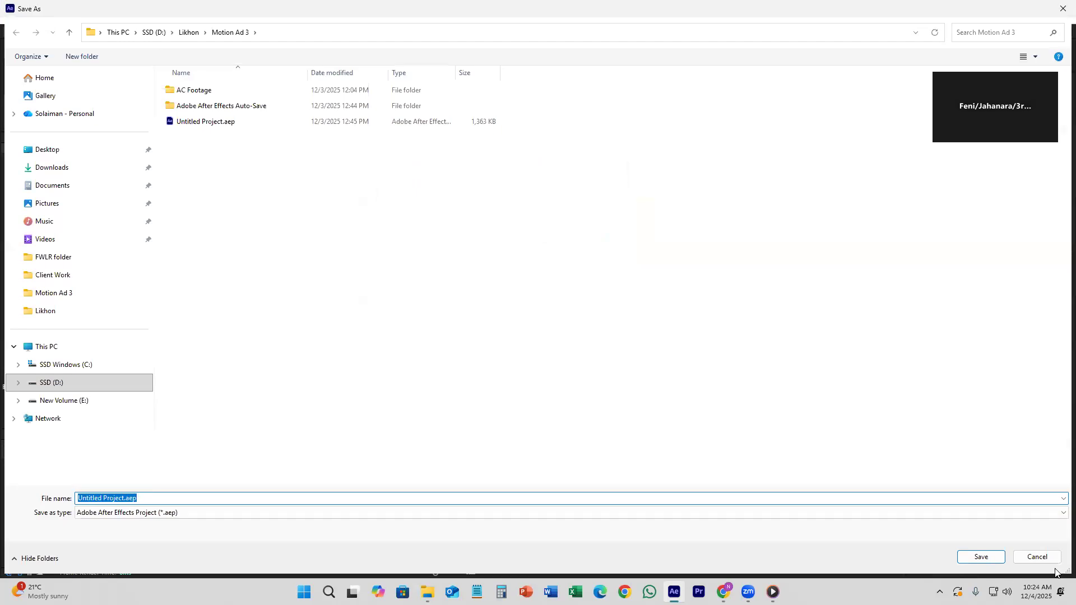
left_click(191, 34)
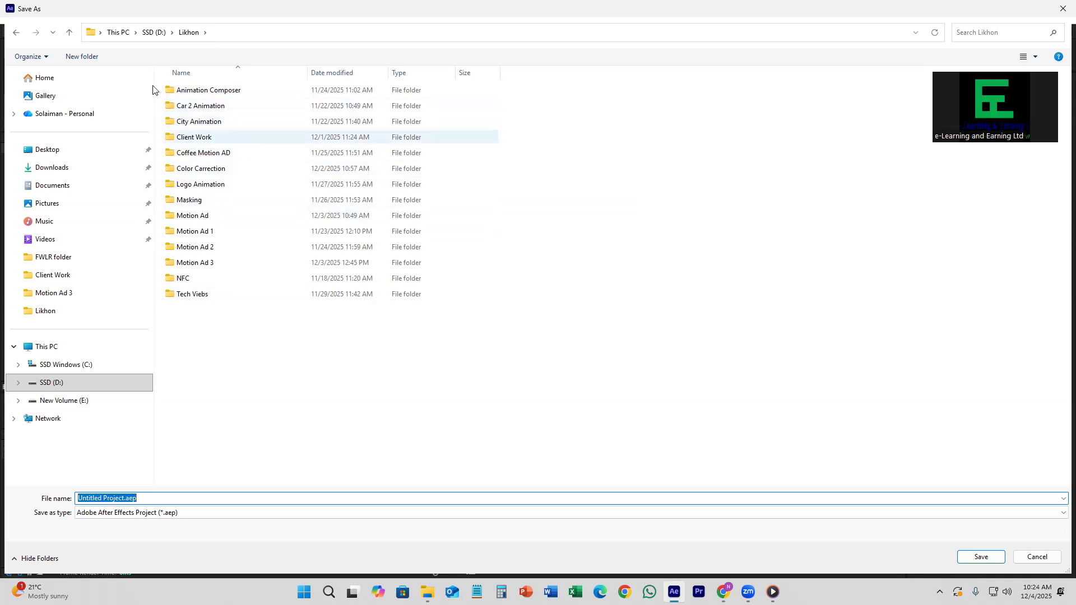
left_click(84, 57)
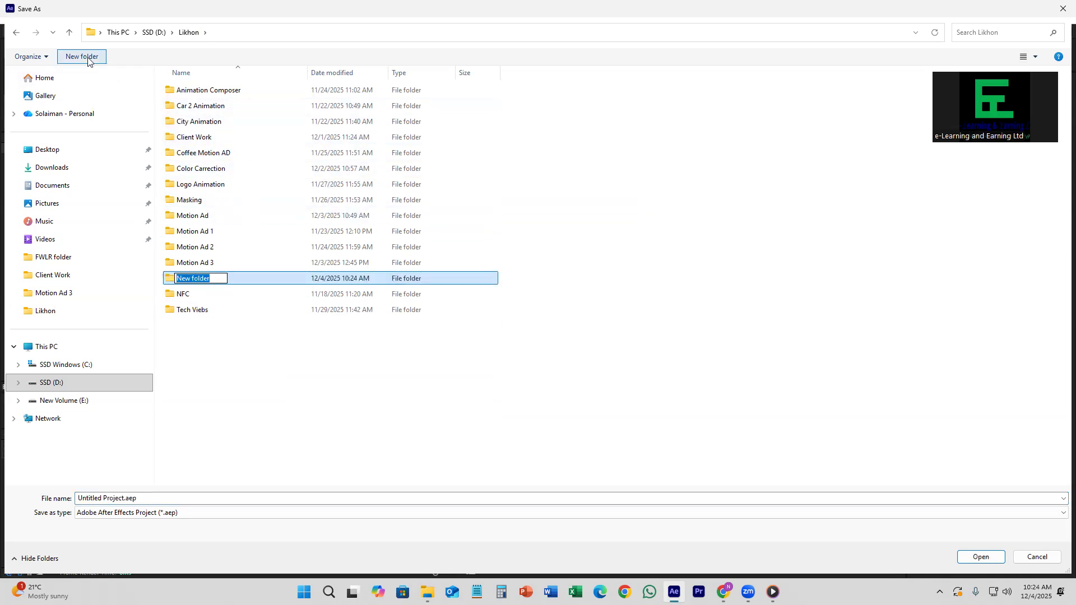
type("Fresh Lemon Motion A")
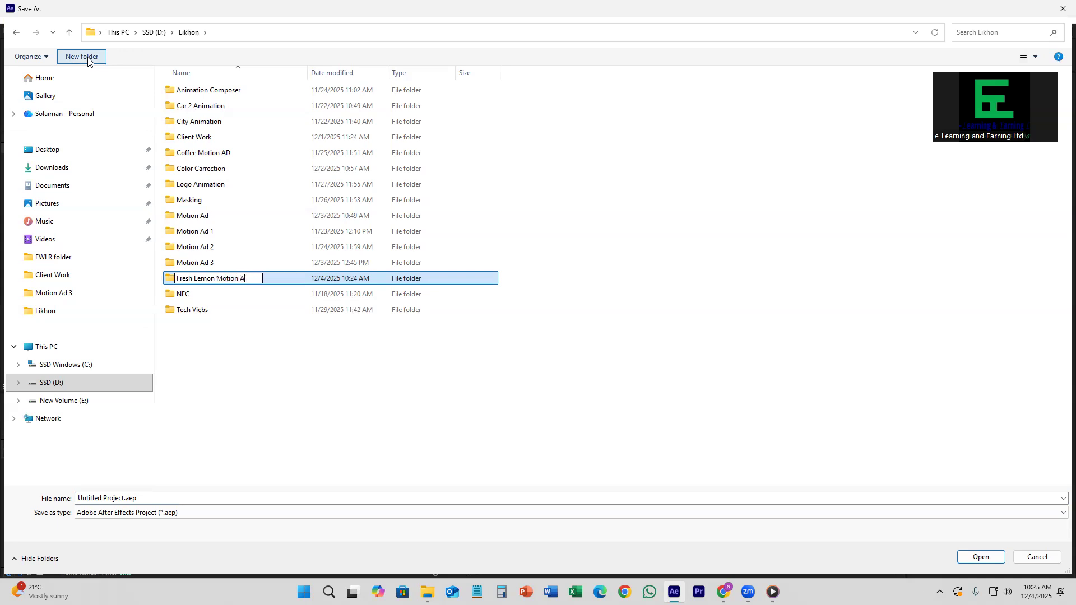
key("Return")
key("Return")
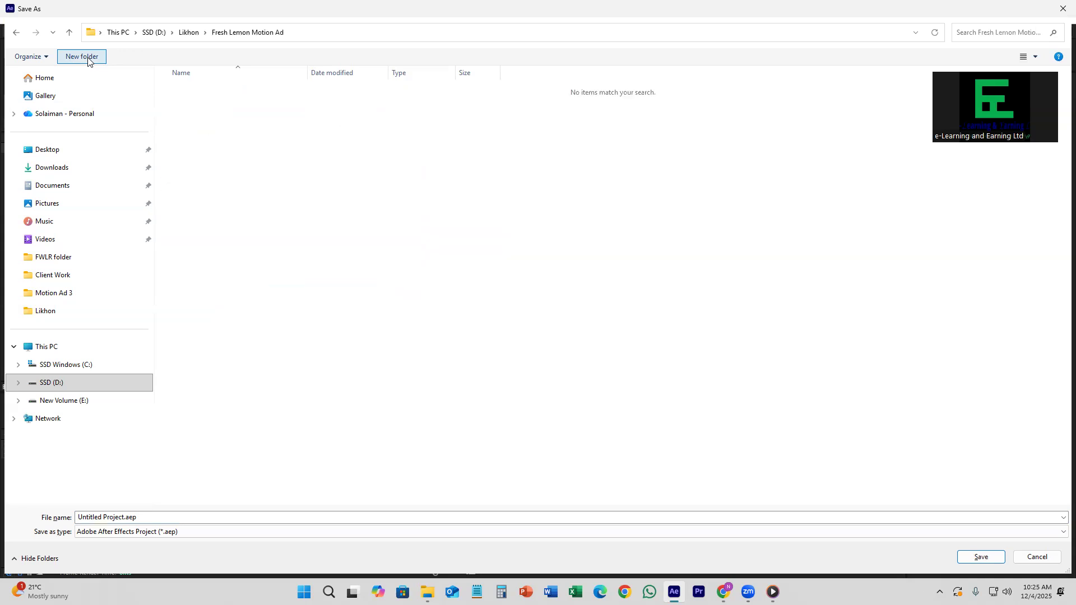
left_click(981, 557)
- Select both the FRESH and LEMON texts in the composition and nudge them right to X position 536
key("comma")
key("comma")
key("comma")
key("comma")
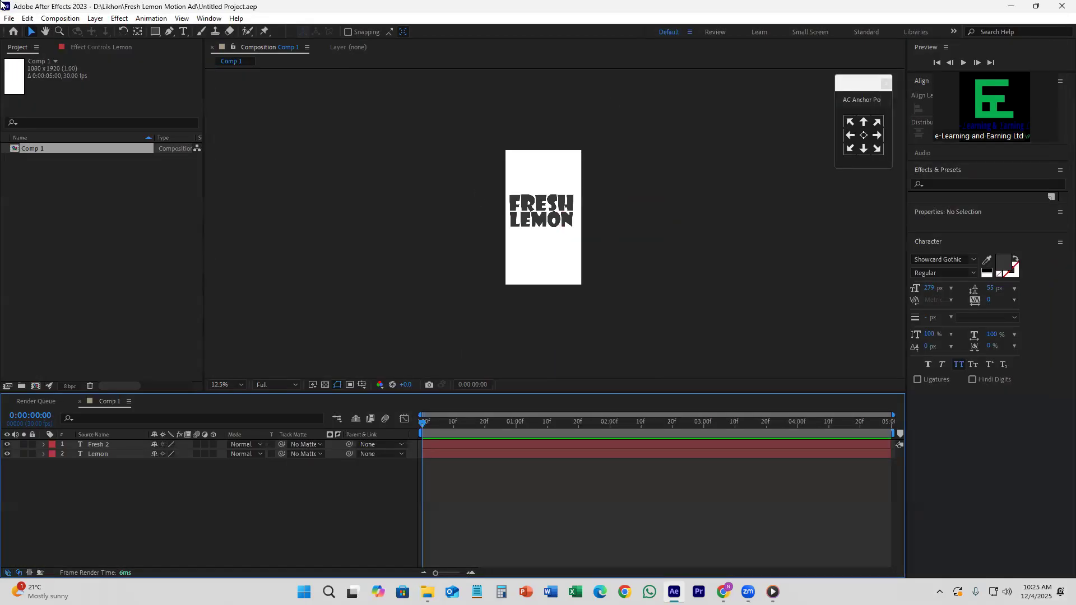
key("period")
left_click_drag(380, 125, 608, 273)
left_click_drag(569, 182, 571, 187)
left_click_drag(724, 152, 663, 156)
left_click_drag(312, 164, 561, 267)
key("Right")
key("Right")
key("Right")
key("Right")
key("Right")
key("Right")
key("Right")
key("Right")
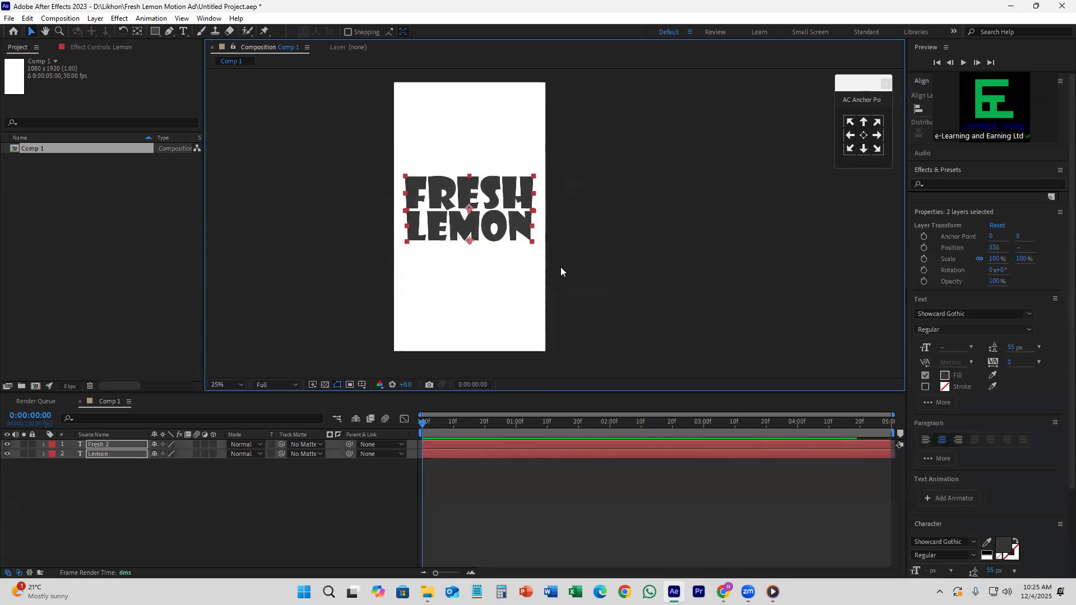
- Nudge both text layers to X position 540 and down to the composition's vertical centre, and save the project
key("shift+Down")
key("shift+Down")
key("shift+Down")
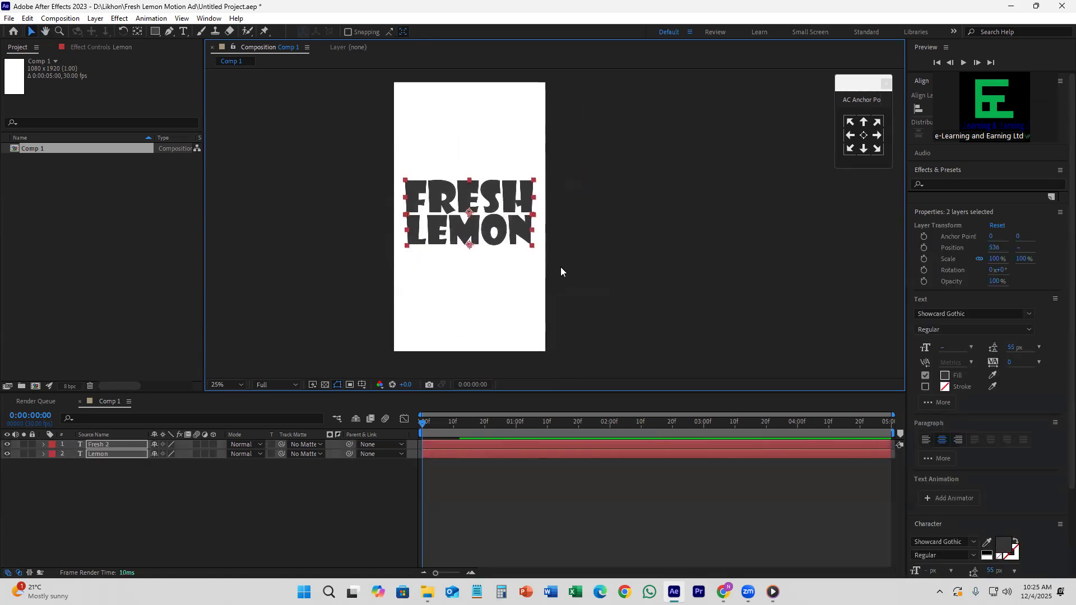
key("shift+Down")
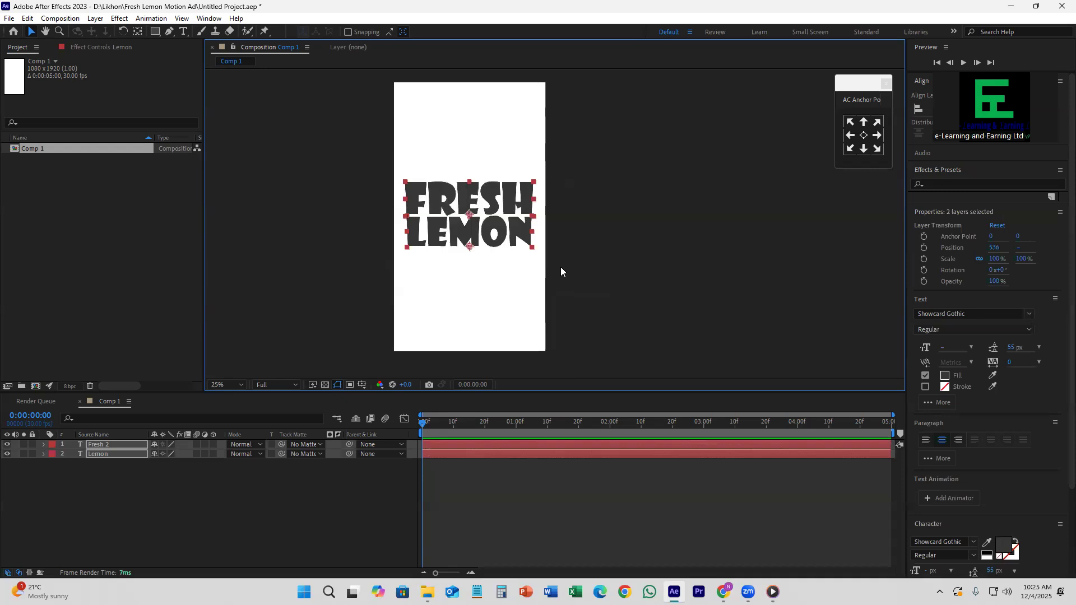
key("Right")
key("Right")
key("Right")
key("Right")
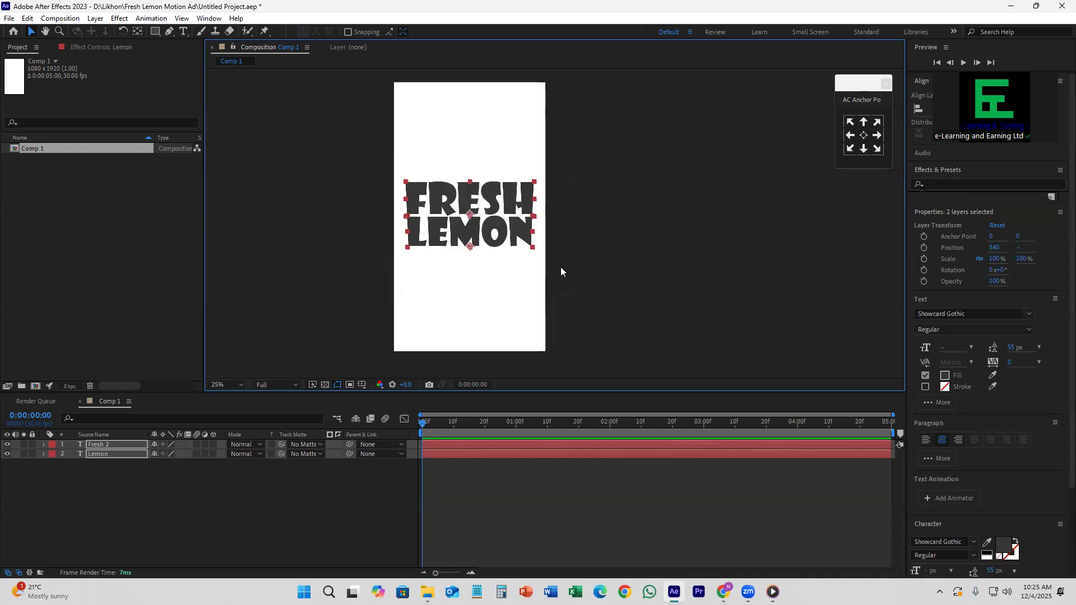
key("shift+Down")
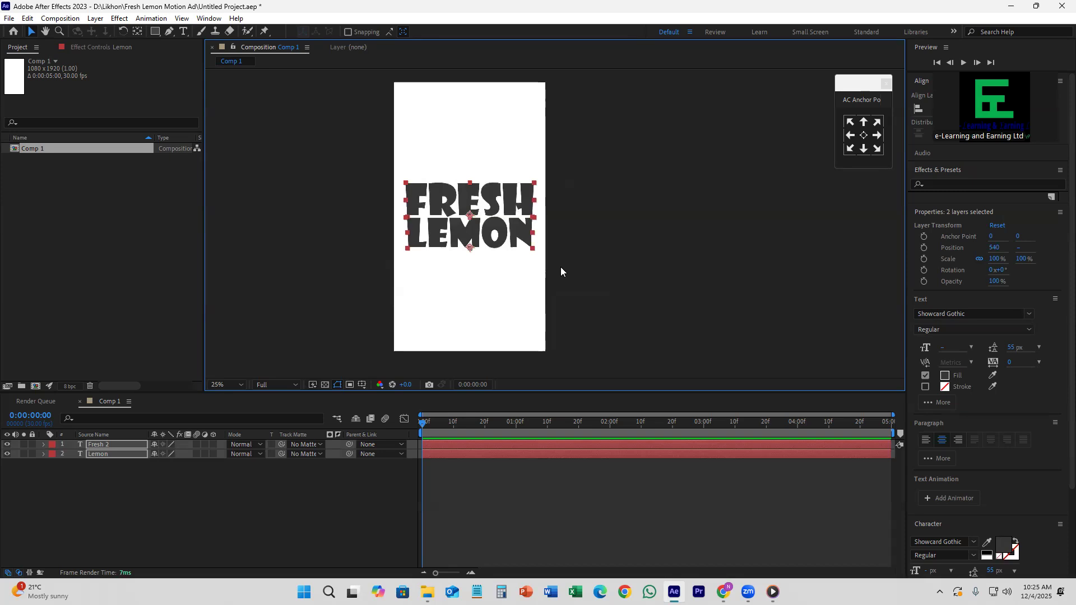
left_click(561, 269)
key("ctrl+s")
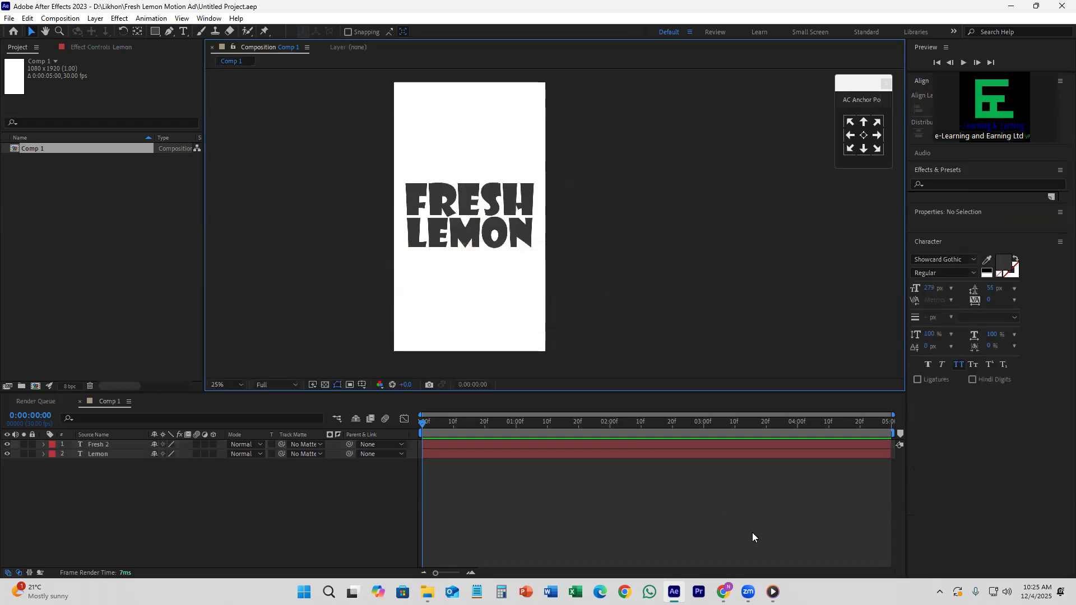
- Switch to Chrome and open YouTube in a new tab
left_click(723, 592)
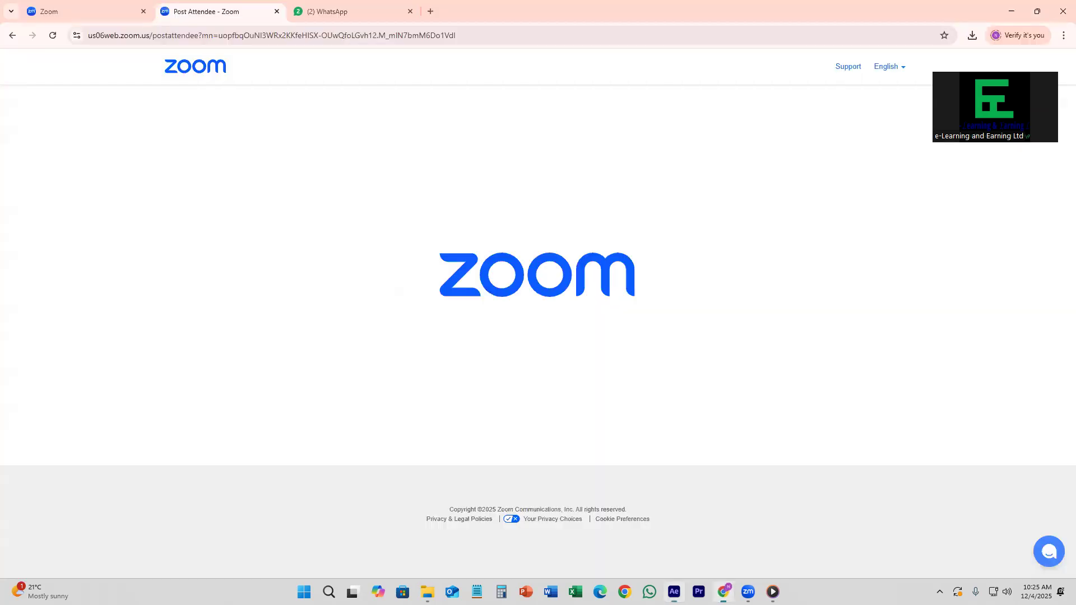
left_click(431, 11)
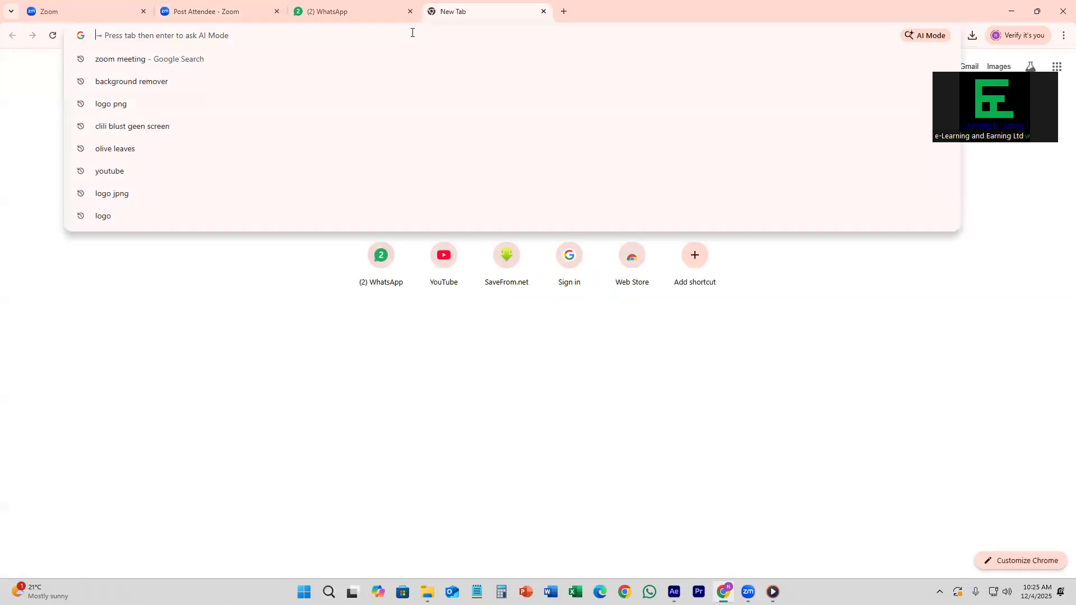
left_click(429, 255)
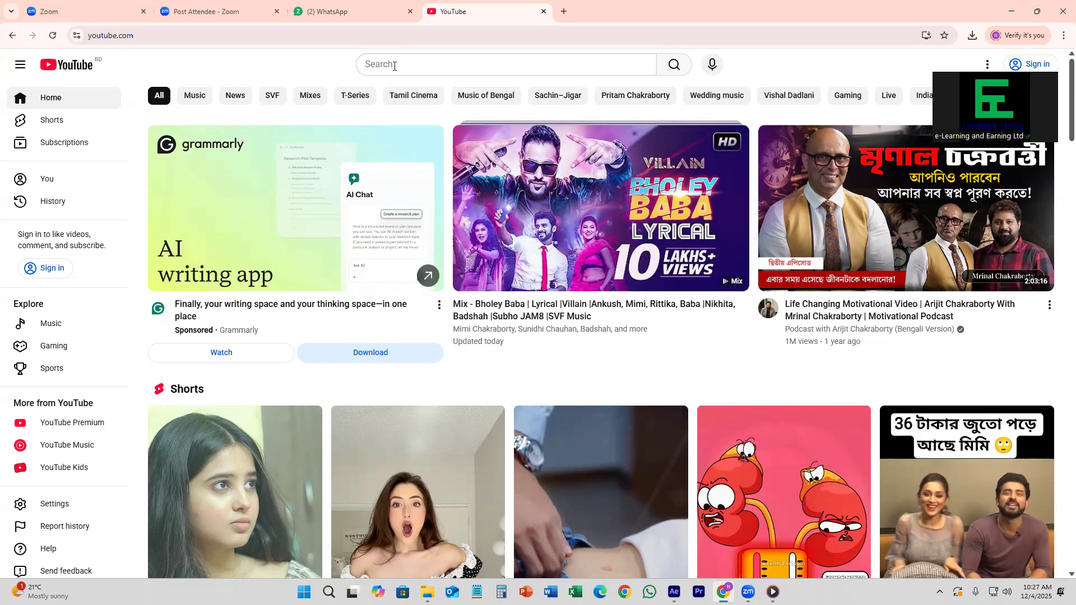
- Search YouTube for "lemon with water splash" and browse the video results for suitable footage
left_click(394, 66)
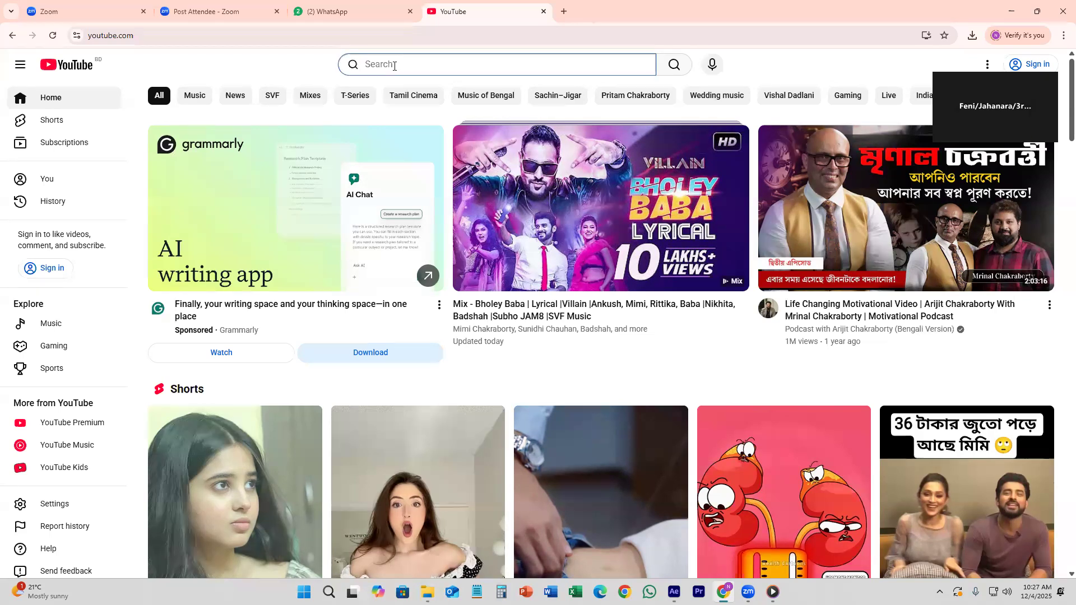
type("s")
key("BackSpace")
type("s")
key("BackSpace")
type("l")
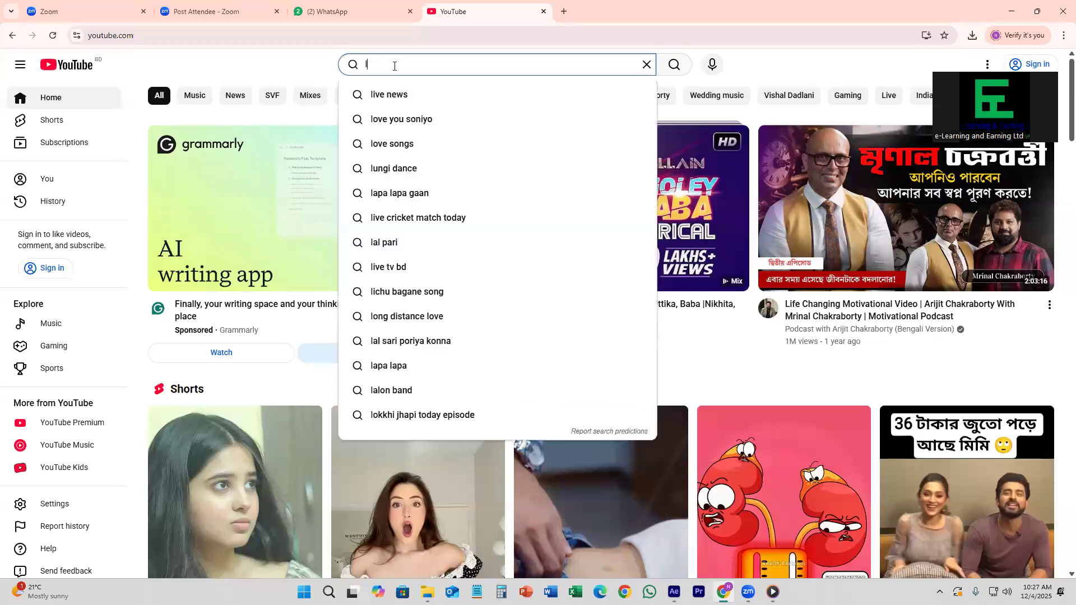
type("emon with ")
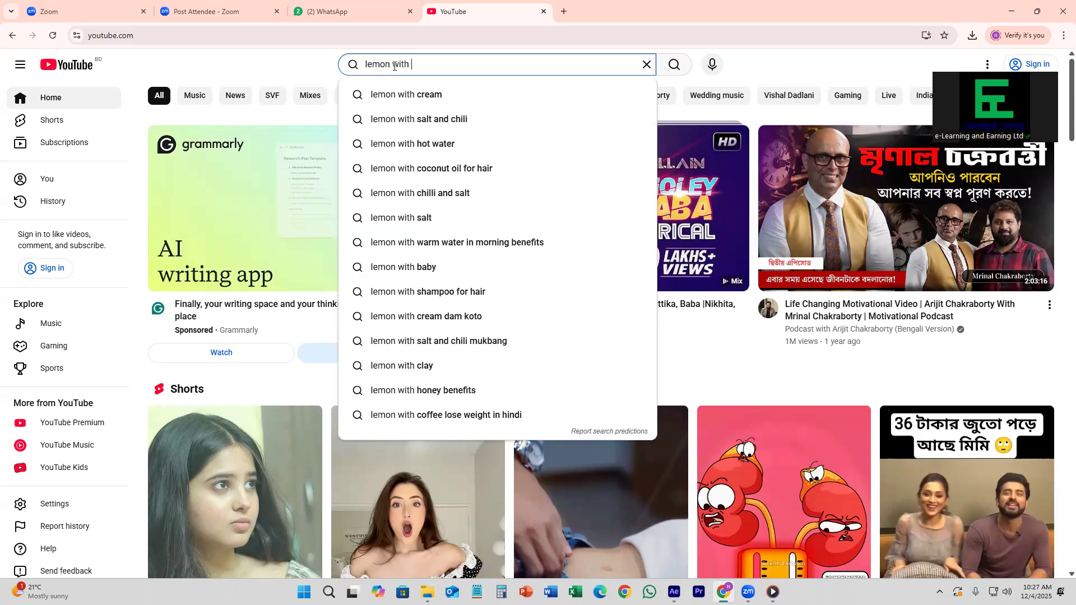
type("wate")
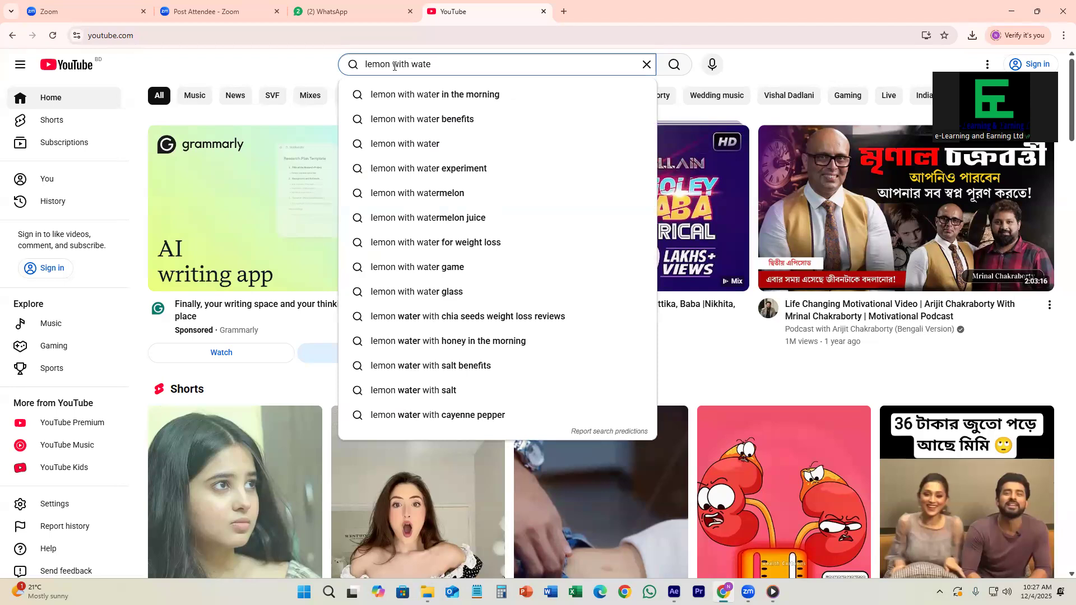
type("r s")
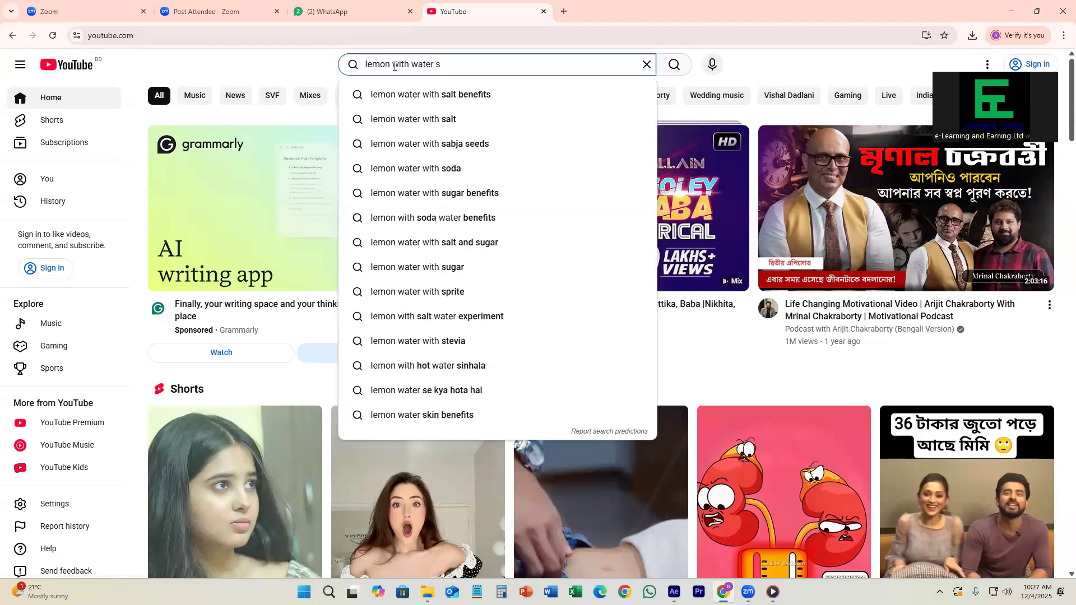
type("flas")
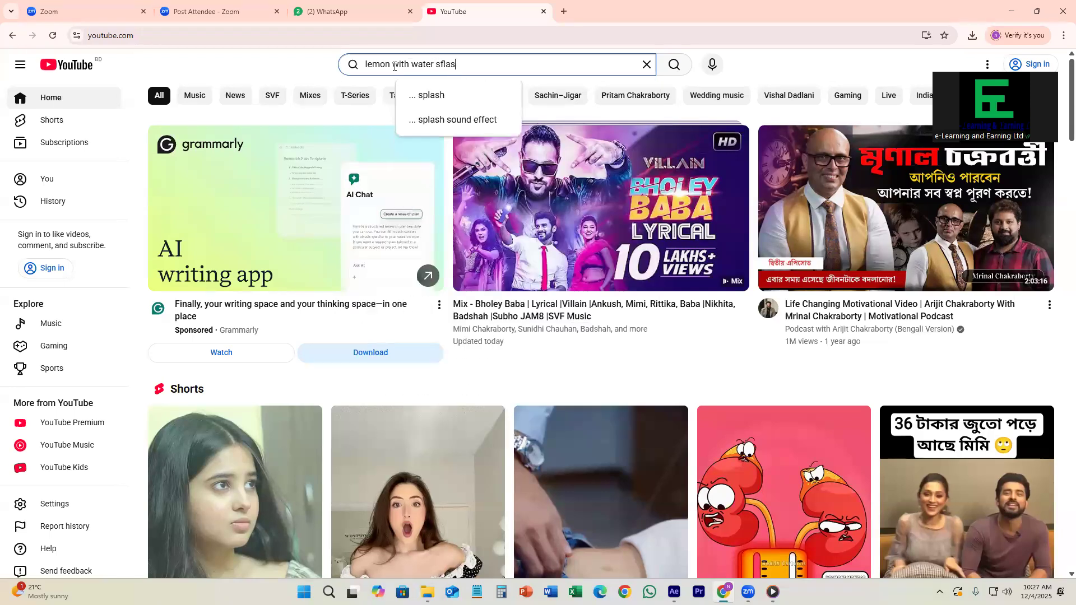
left_click(431, 95)
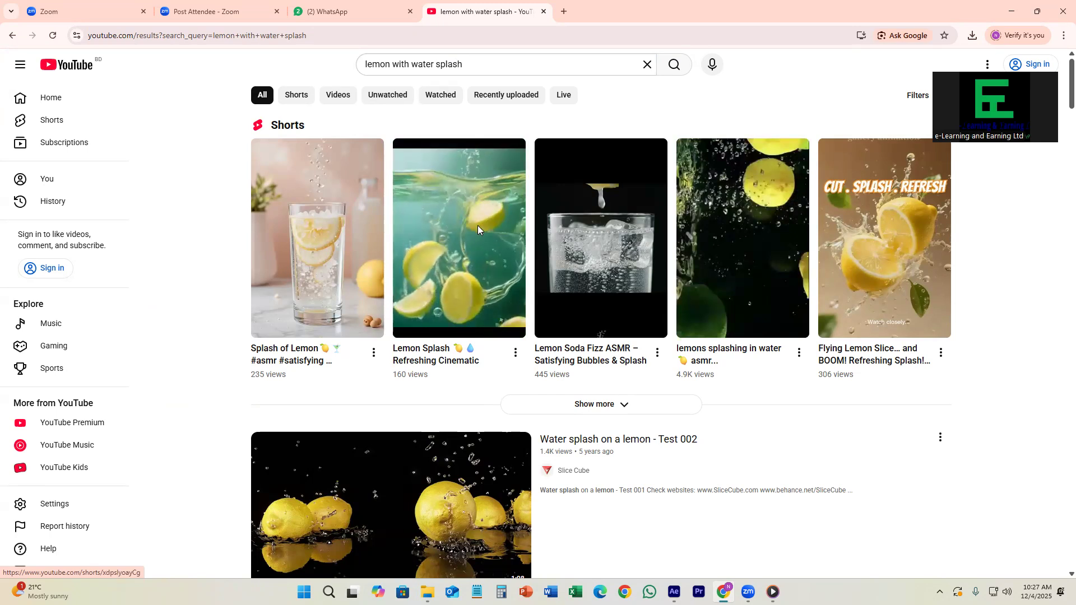
scroll(477, 227, "down", 4)
scroll(468, 219, "down", 1)
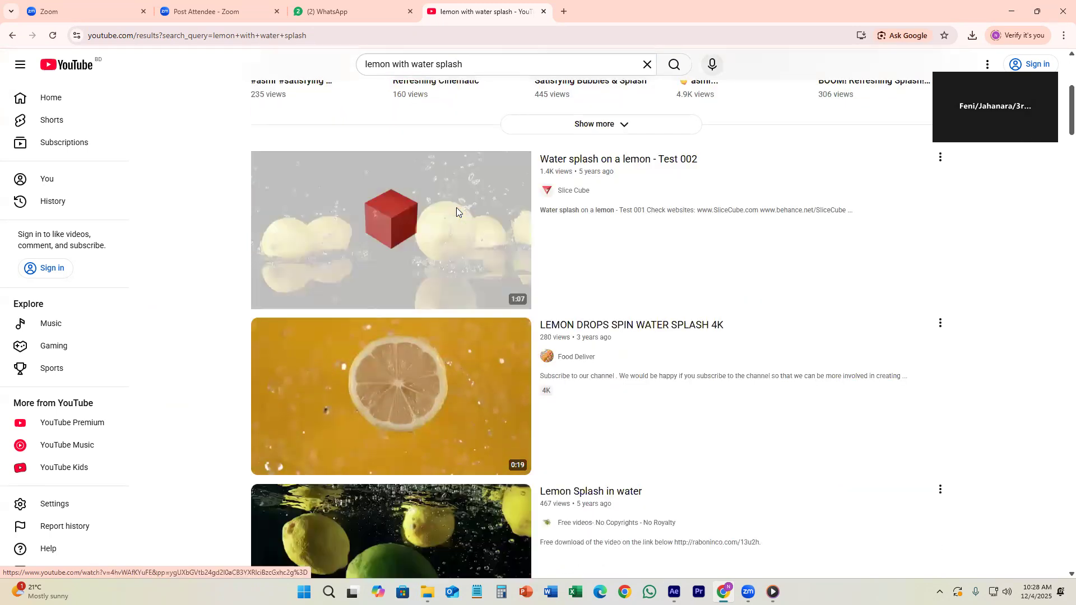
- Browse the lemon with water splash results and preview clips to find suitable splash footage
scroll(456, 211, "down", 5)
scroll(452, 204, "down", 2)
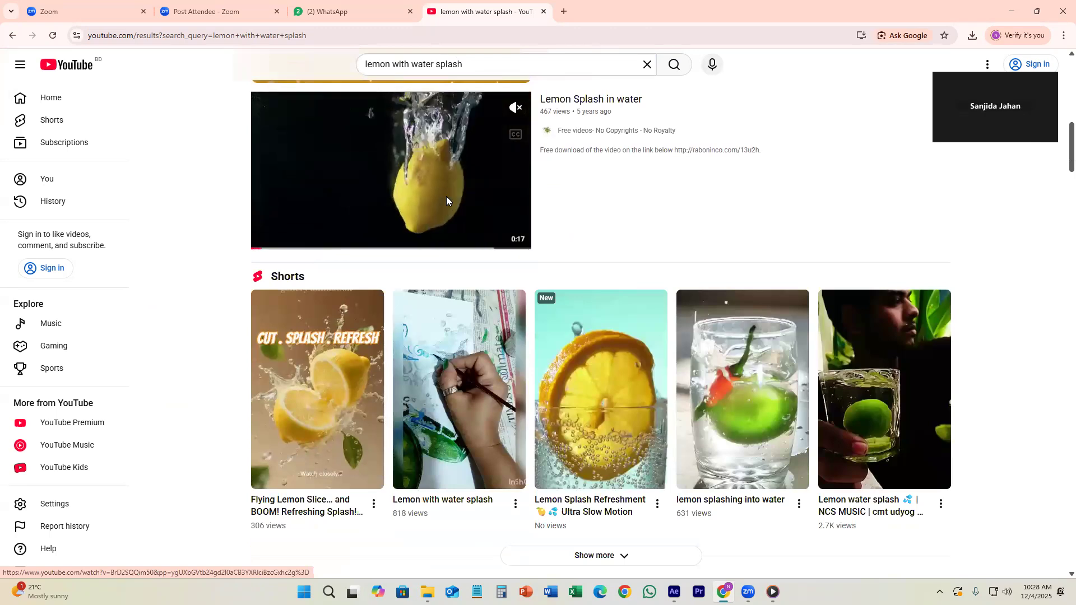
scroll(447, 200, "up", 1)
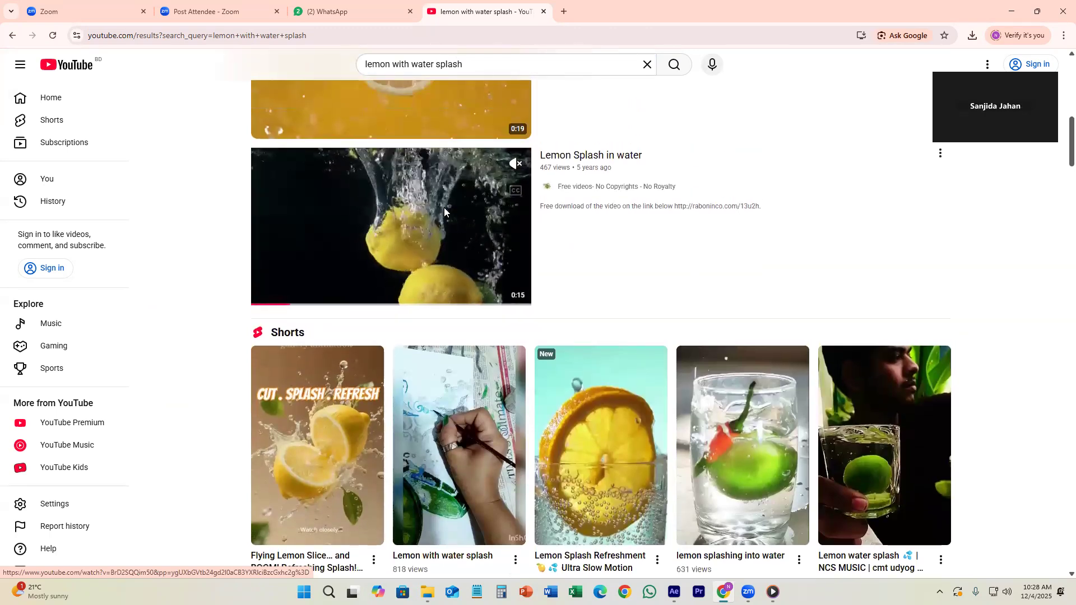
scroll(444, 210, "down", 10)
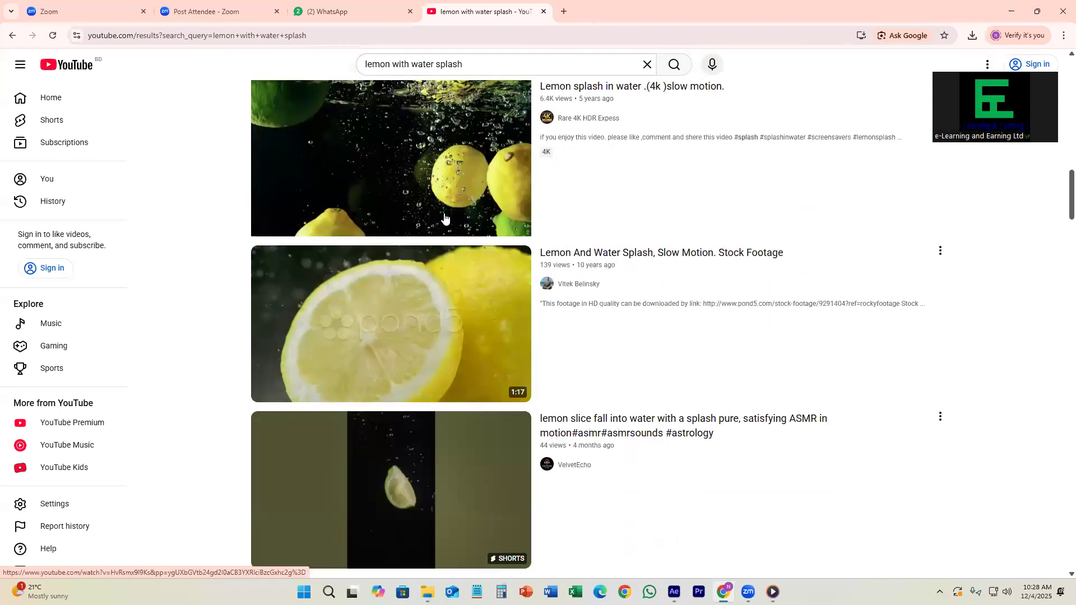
scroll(442, 205, "down", 6)
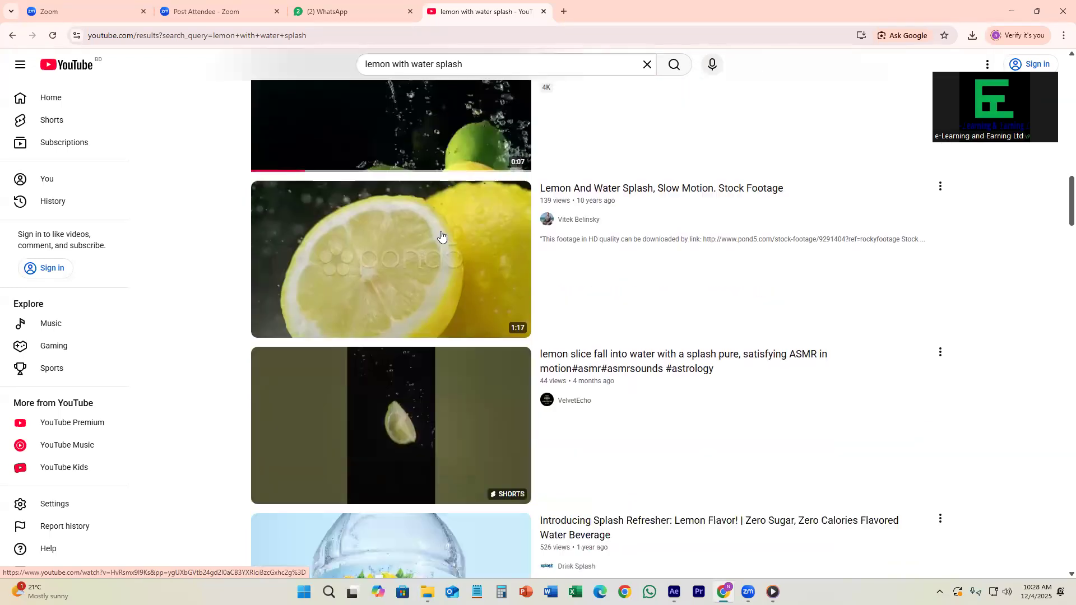
scroll(441, 238, "down", 3)
scroll(449, 264, "down", 4)
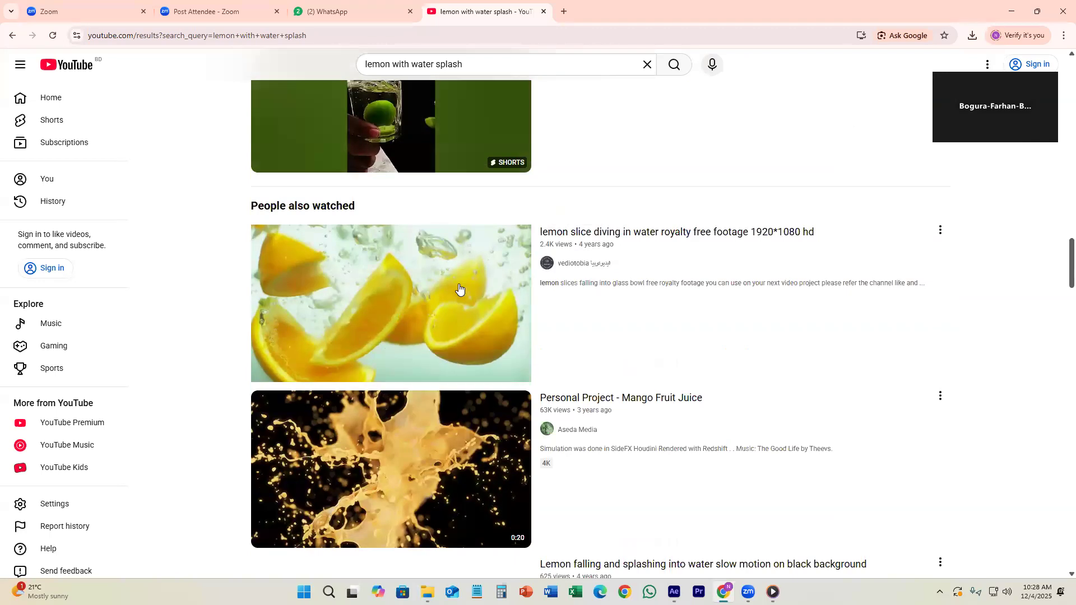
mouse_move(454, 262)
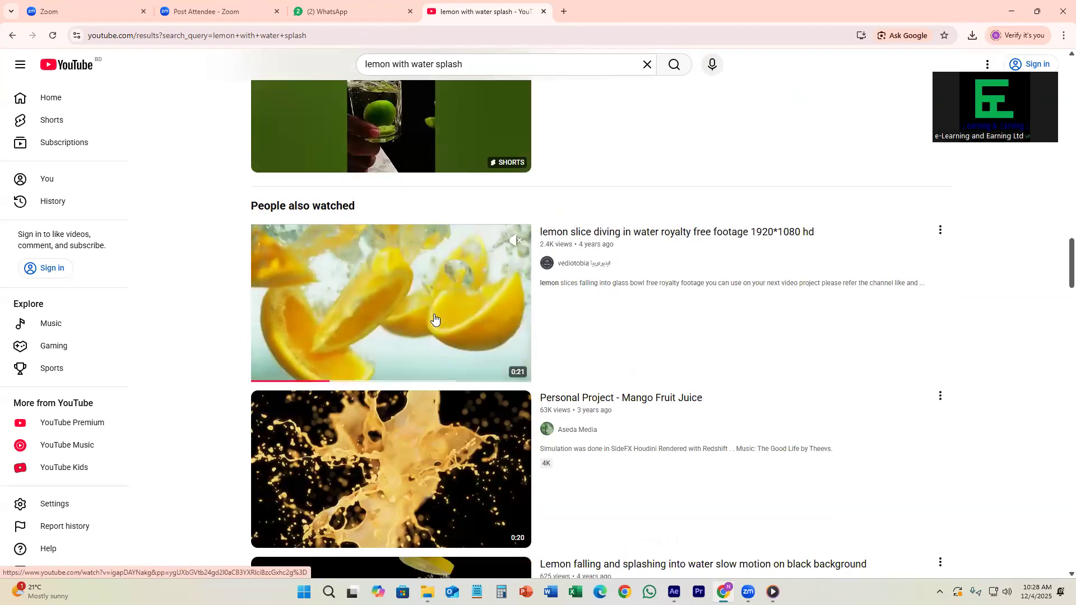
scroll(435, 320, "up", 15)
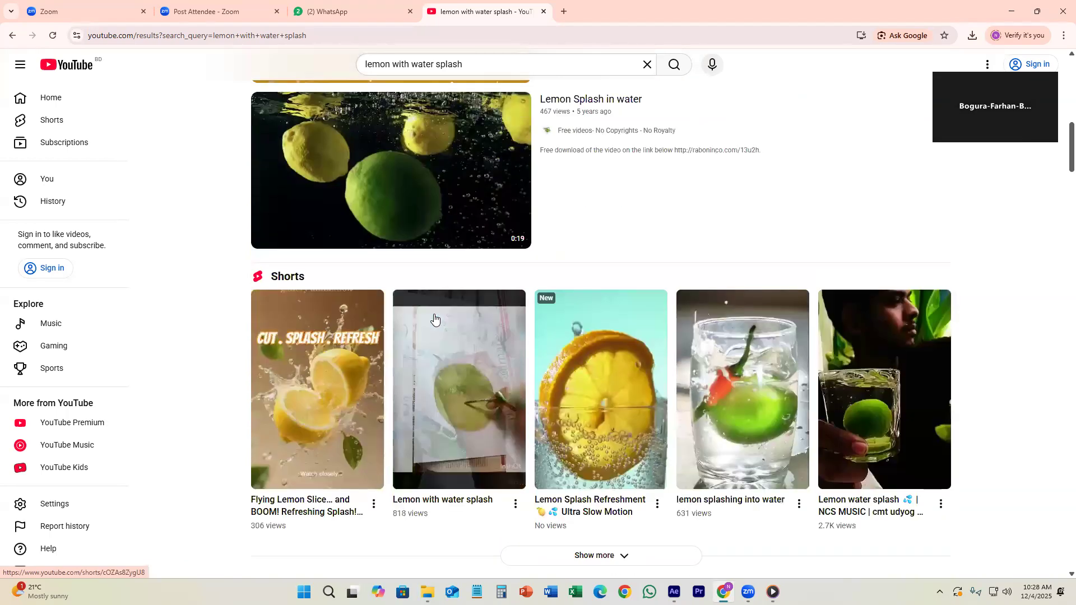
scroll(435, 319, "up", 7)
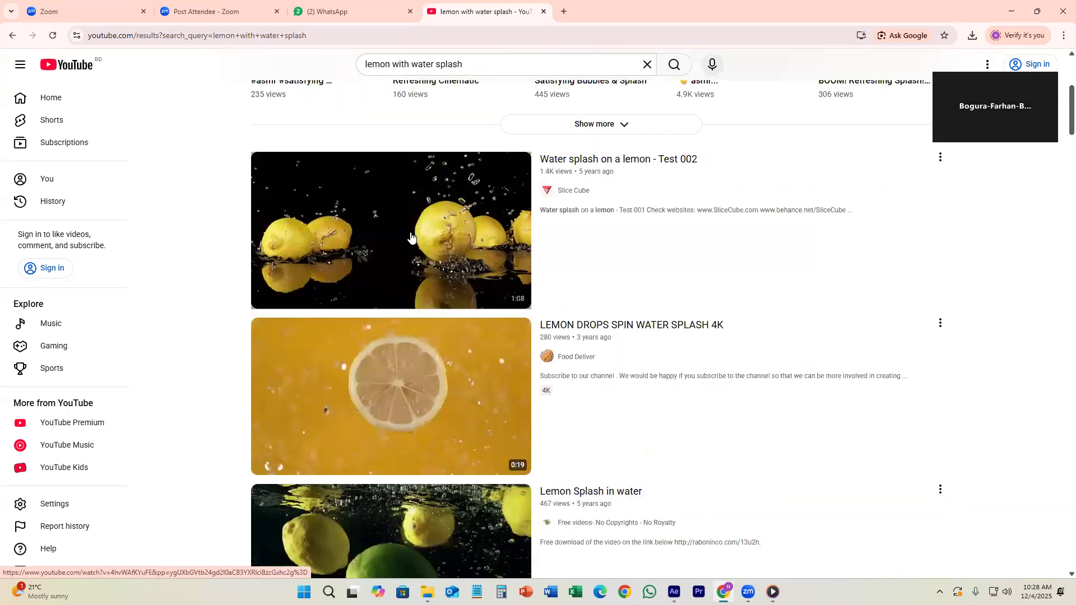
mouse_move(375, 443)
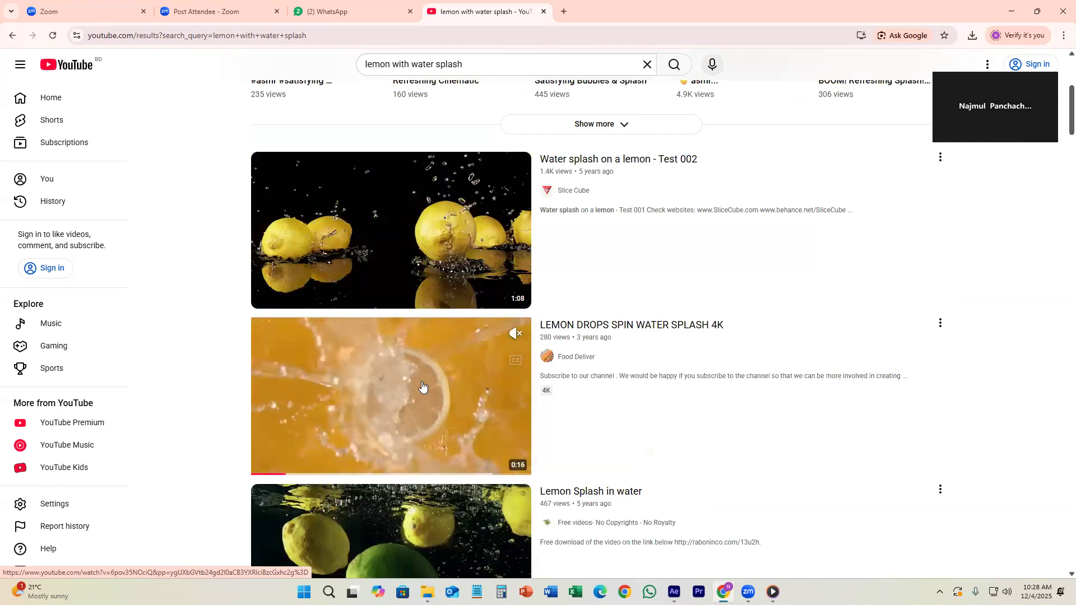
scroll(423, 387, "down", 1)
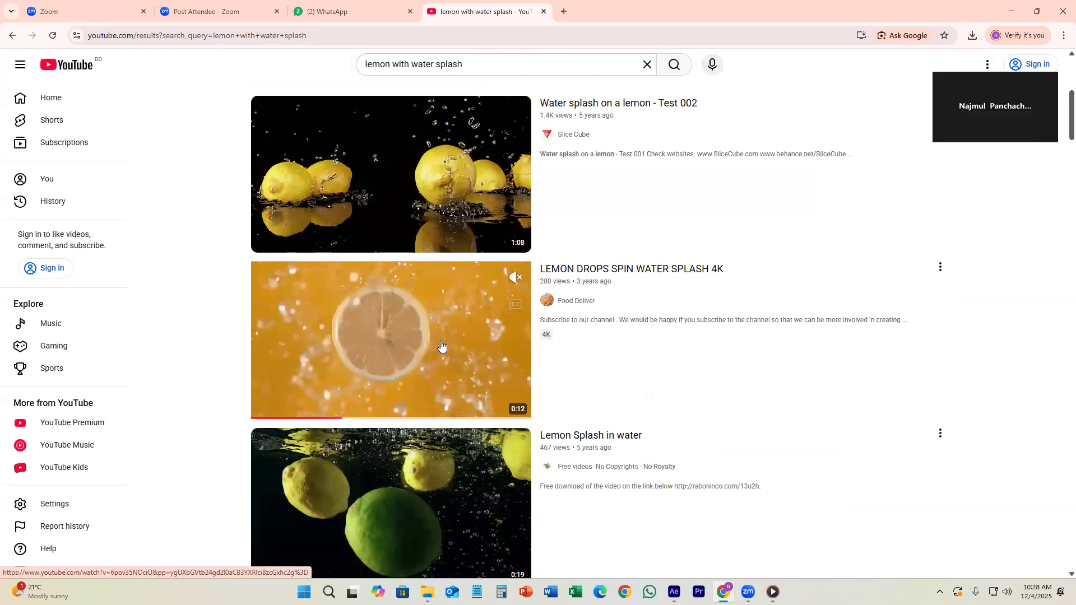
scroll(442, 346, "up", 6)
- Open the Lemon Splash Refreshing Cinematic short and load it in the SaveFrom downloader by adding "ss" before youtube in its address
left_click(466, 241)
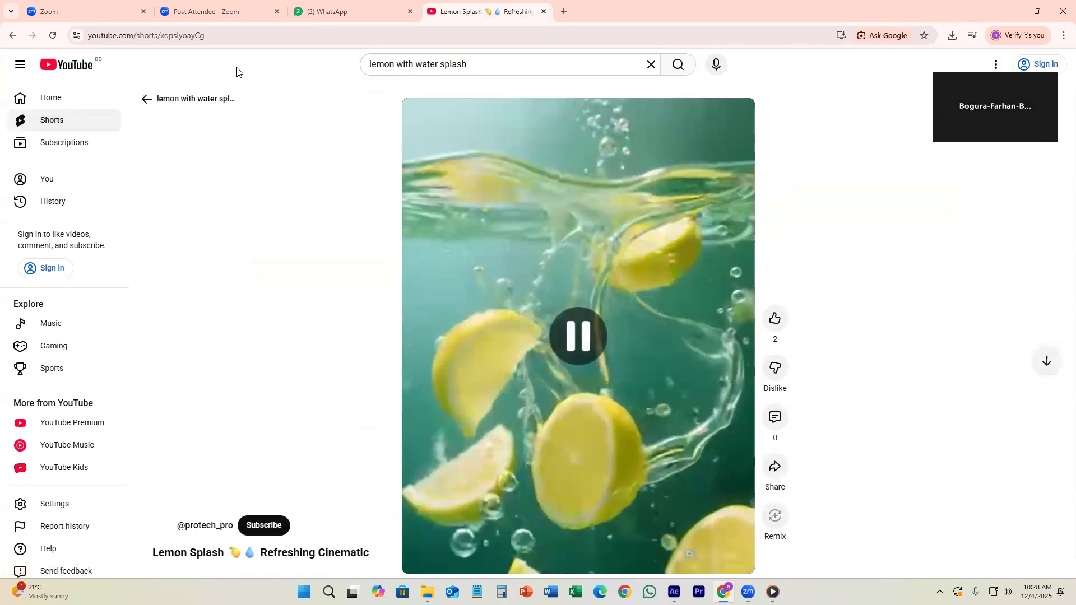
left_click(210, 35)
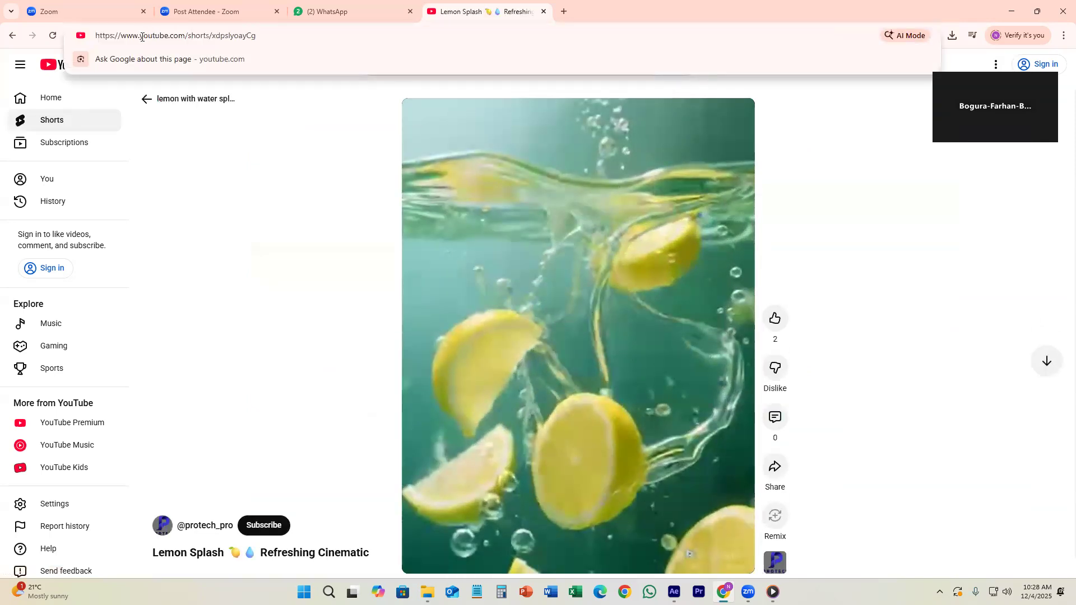
left_click(141, 36)
type("ss")
key("Return")
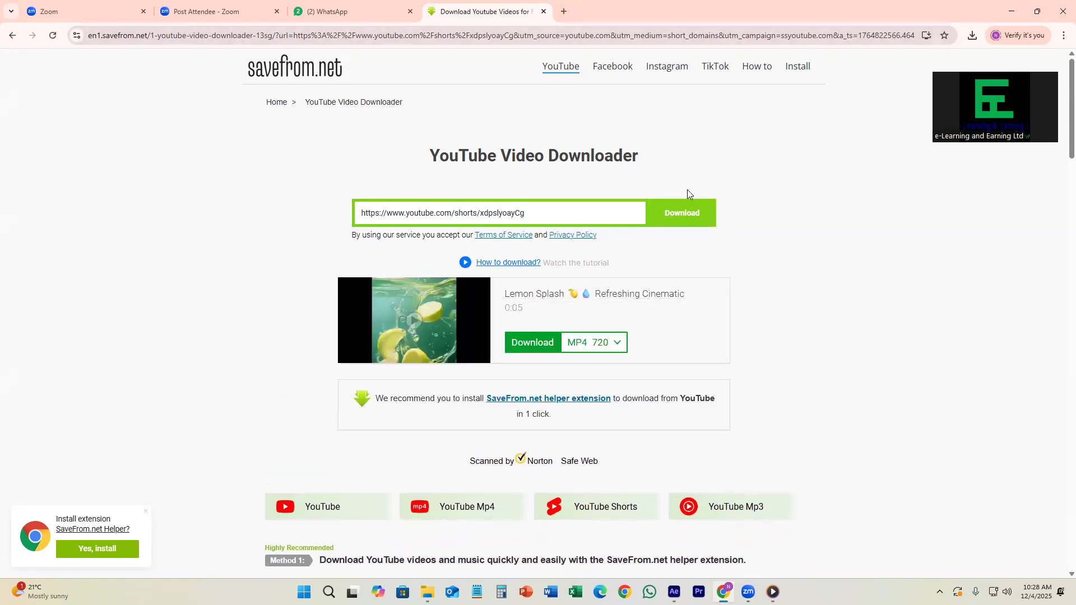
- Try to download the short as MP4 720 from SaveFrom, closing the ad tabs and the processing dialog
left_click(539, 343)
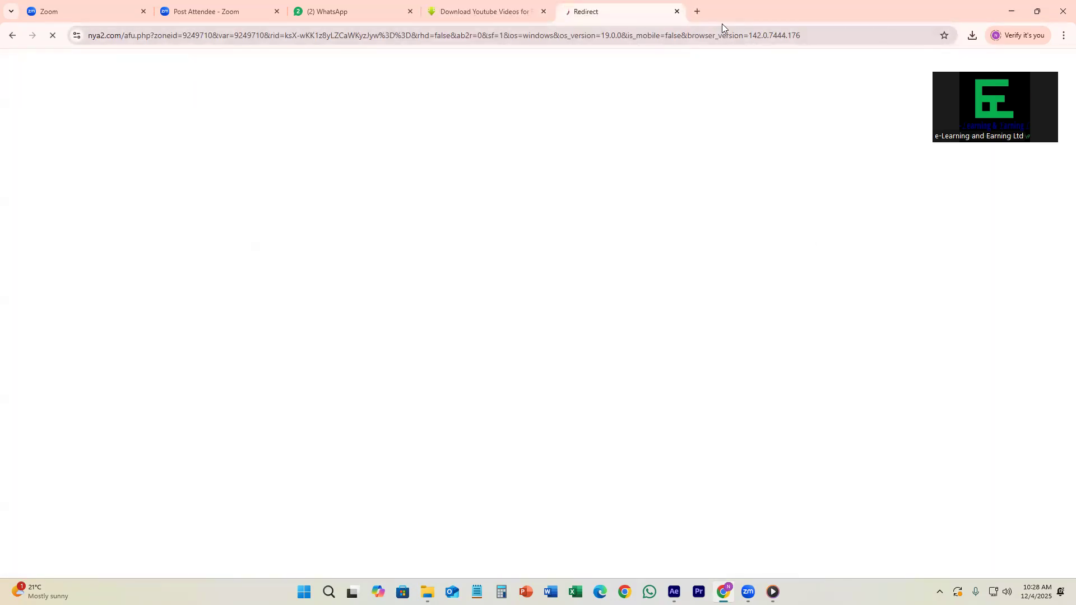
left_click(677, 14)
left_click(530, 343)
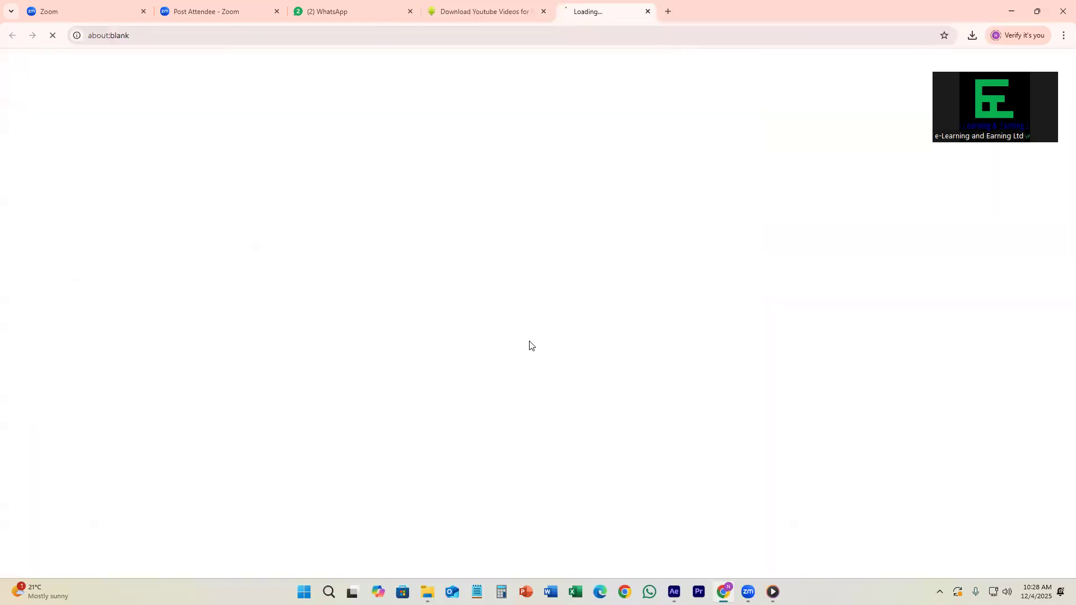
left_click(677, 11)
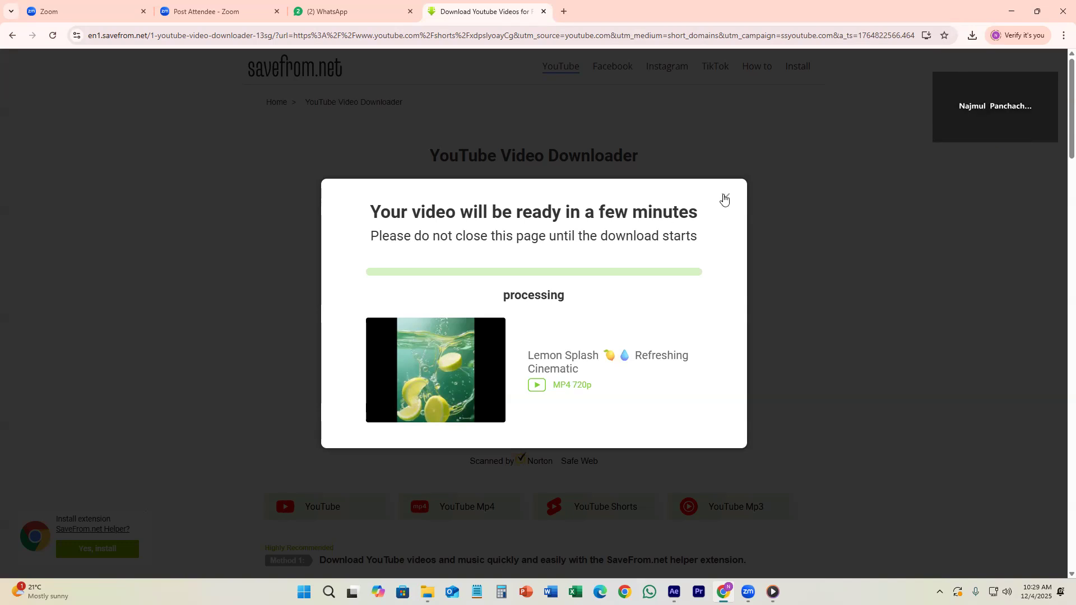
left_click(725, 197)
- Copy the short's link from the downloader page and search YouTube for it in a new tab
left_click_drag(549, 218, 288, 211)
key("ctrl+c")
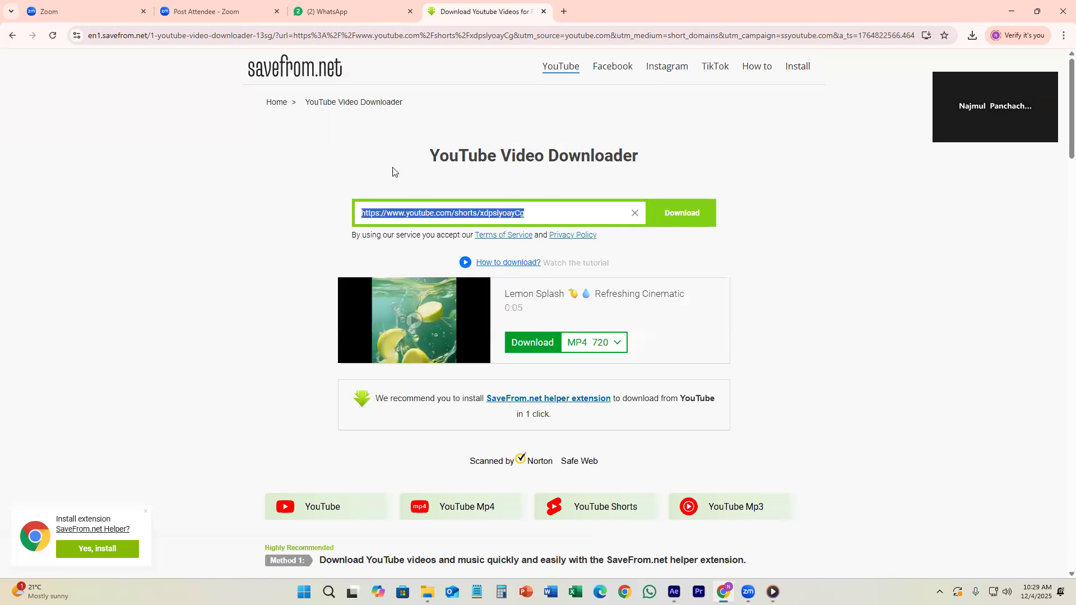
left_click(564, 11)
left_click(452, 35)
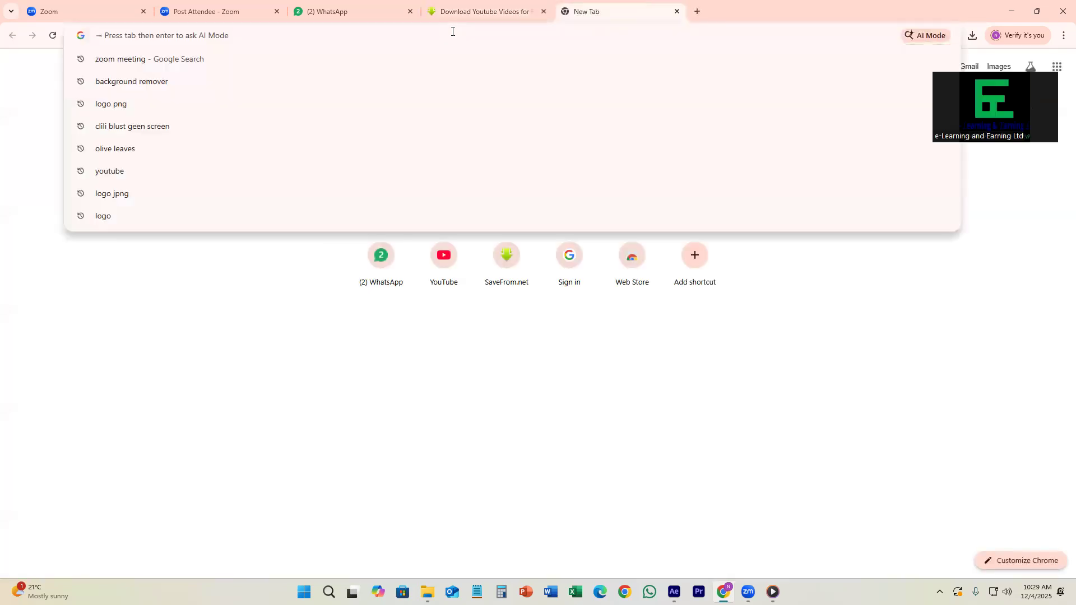
type("y")
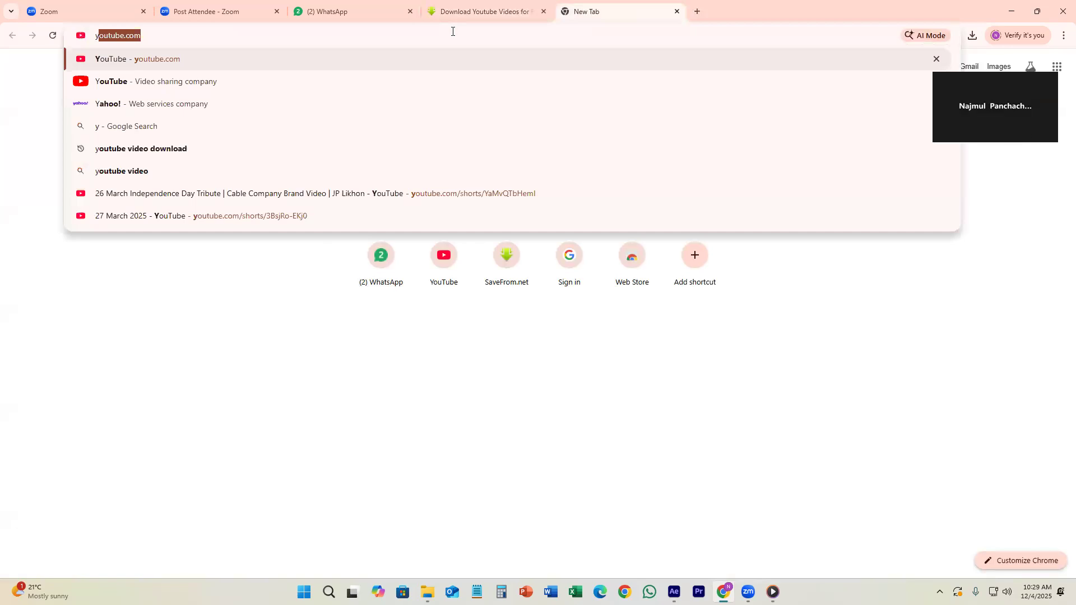
key("Return")
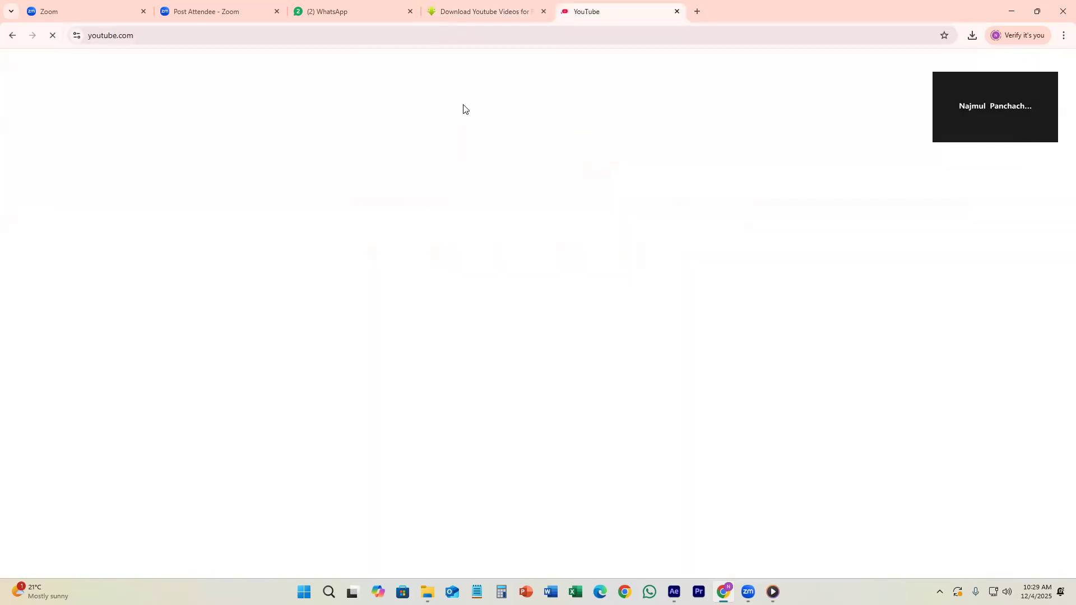
left_click(404, 65)
key("ctrl+v")
key("Return")
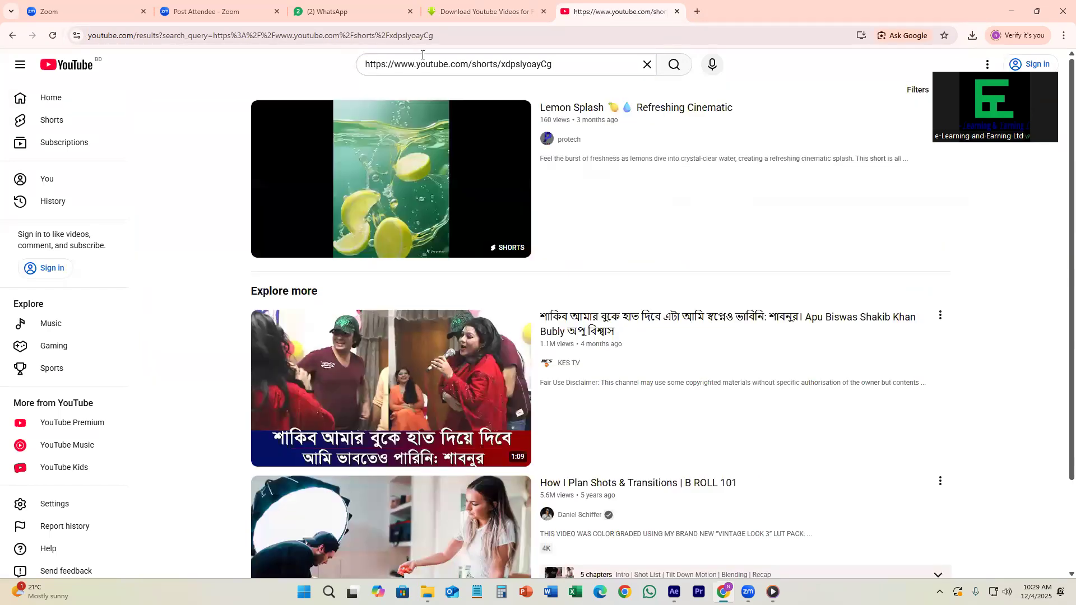
- Search Google for "youtube video download", check the SaveFrom result and return to the results
left_click(455, 35)
type("y")
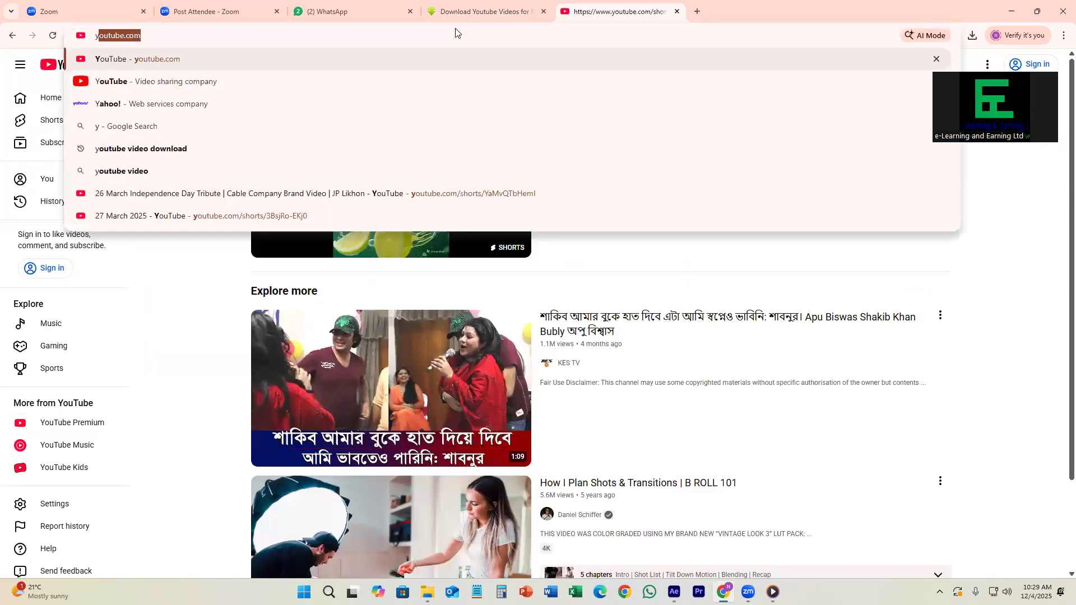
type("outube v")
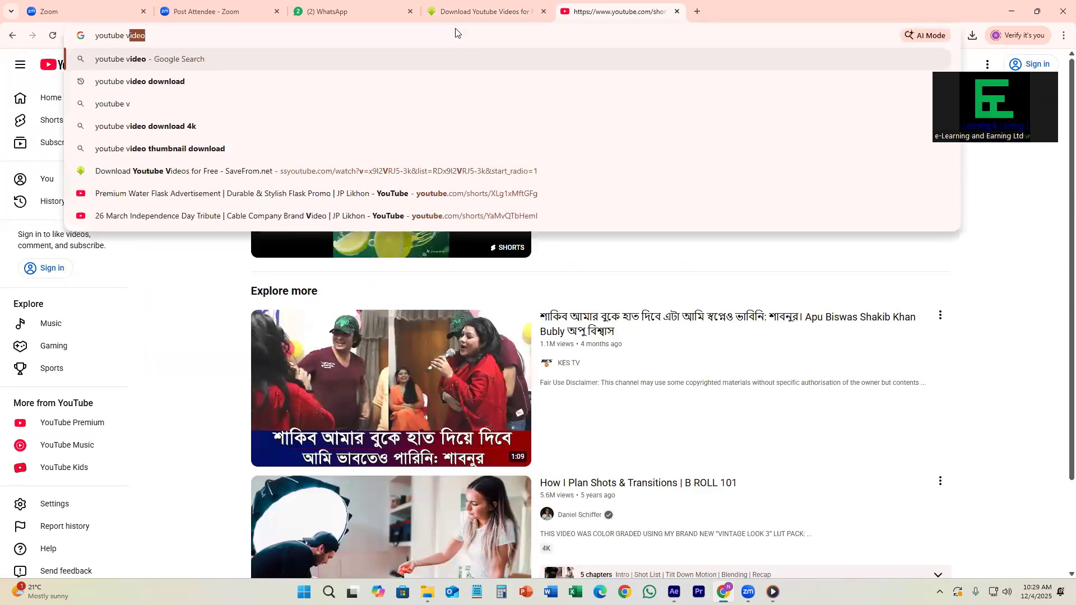
left_click(227, 81)
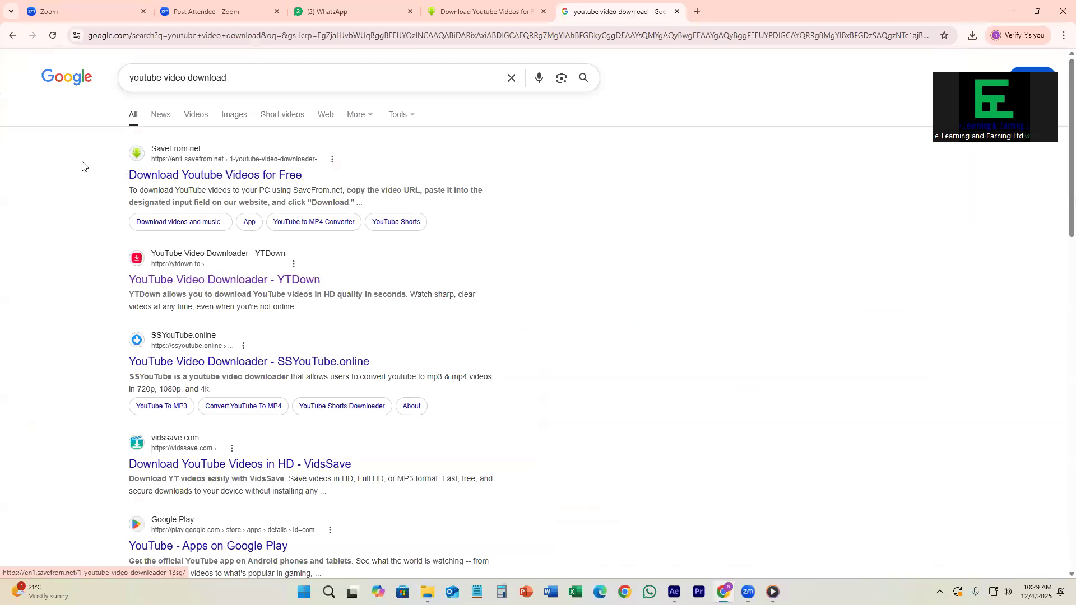
left_click(187, 164)
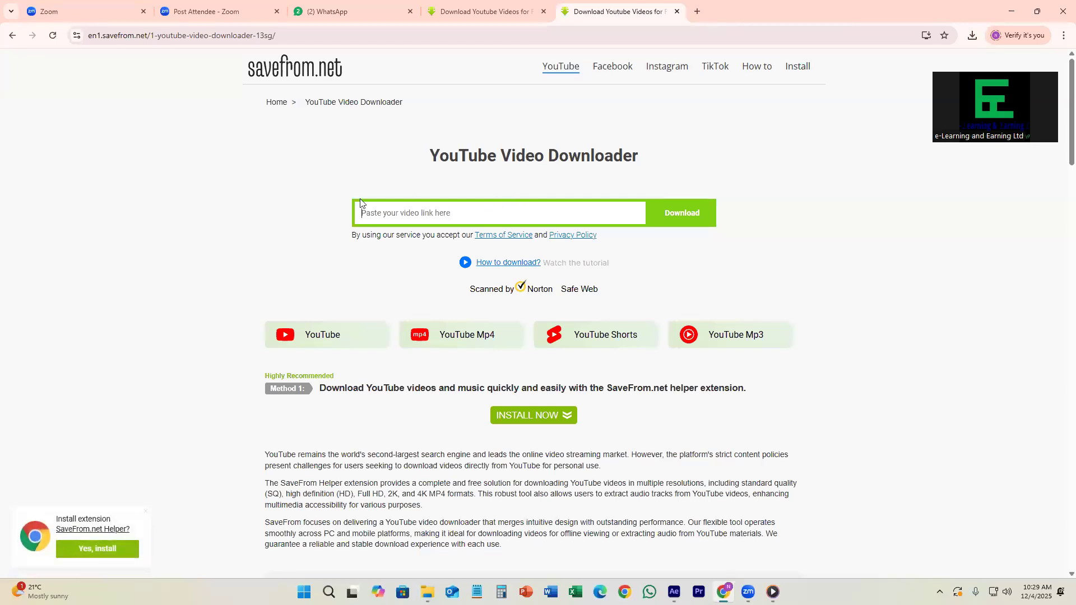
left_click(8, 35)
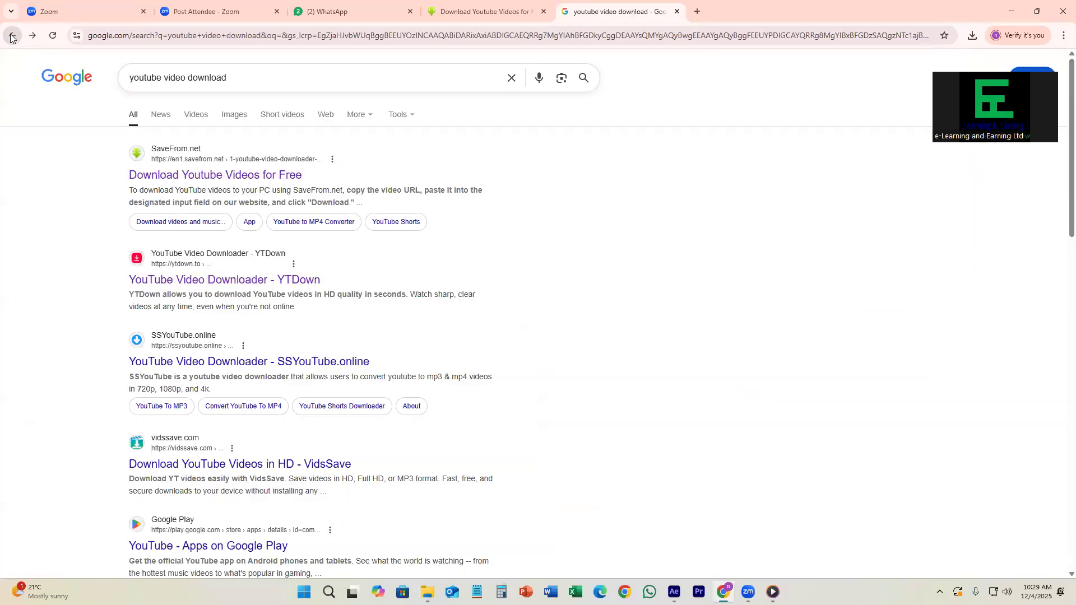
- Open the YTDown result and load the download options for the copied short's link
left_click(215, 280)
left_click(375, 191)
key("ctrl+v")
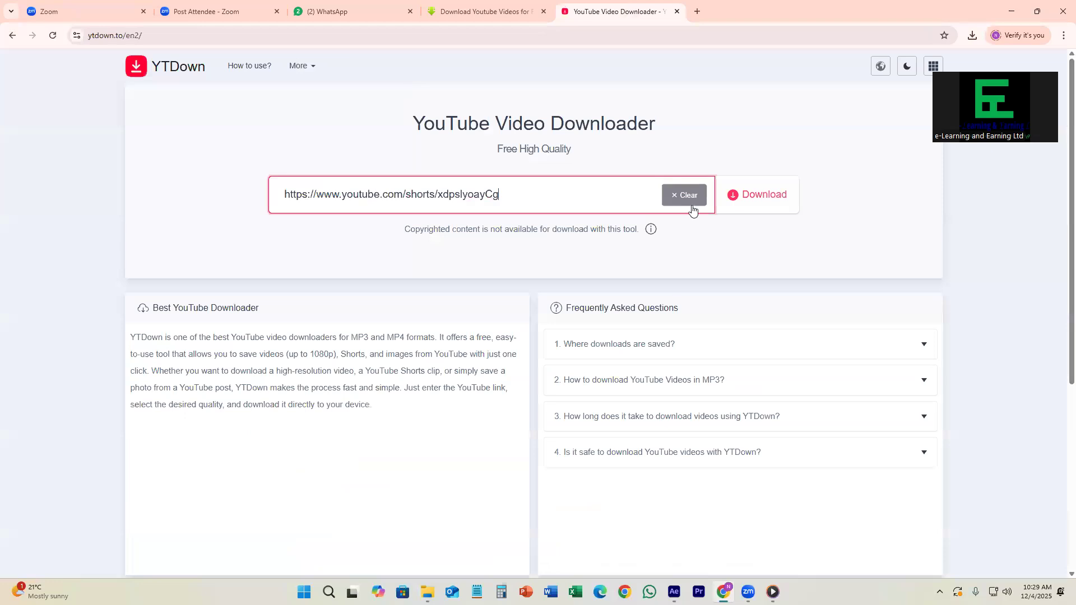
left_click(758, 199)
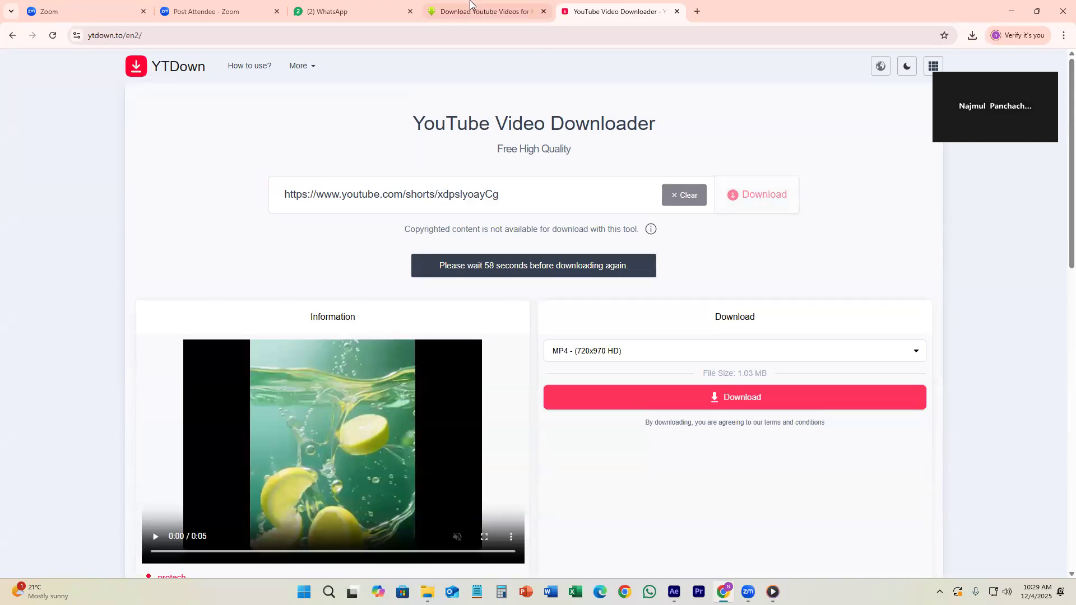
- Send the copied short's link to the DYD-48 District 3rd Batch Mentoring Class (Graphics Design) group in WhatsApp
left_click(385, 10)
left_click(235, 361)
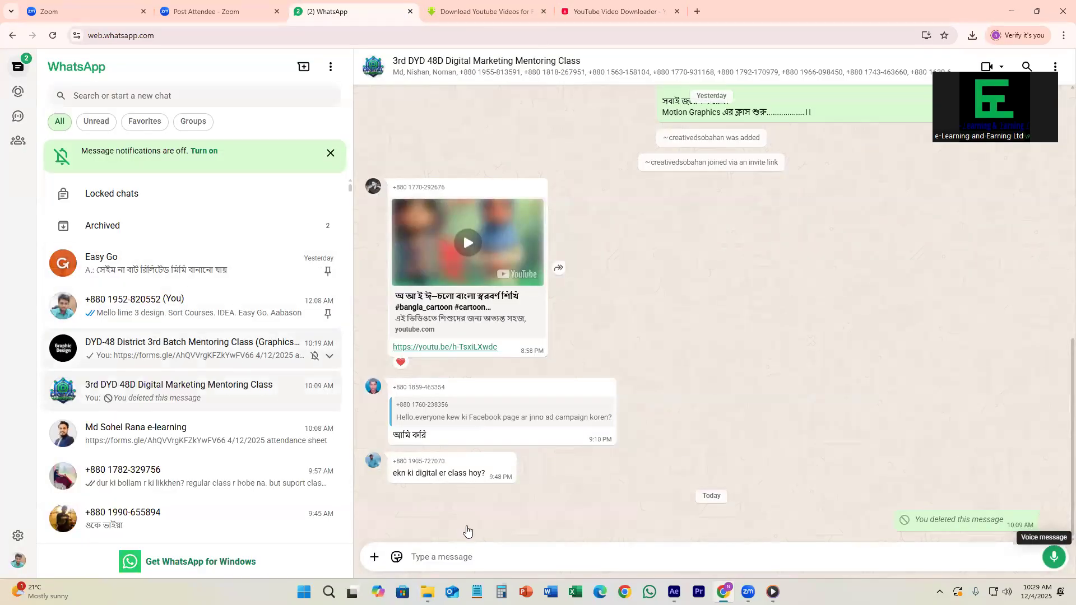
left_click(660, 548)
key("ctrl+v")
key("Return")
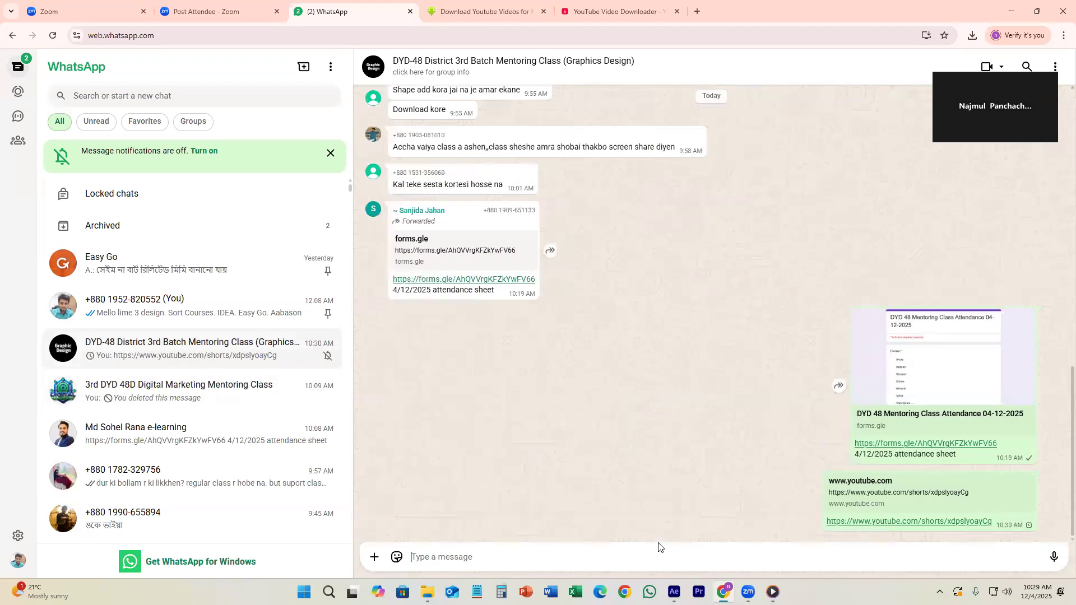
left_click(610, 7)
left_click(486, 9)
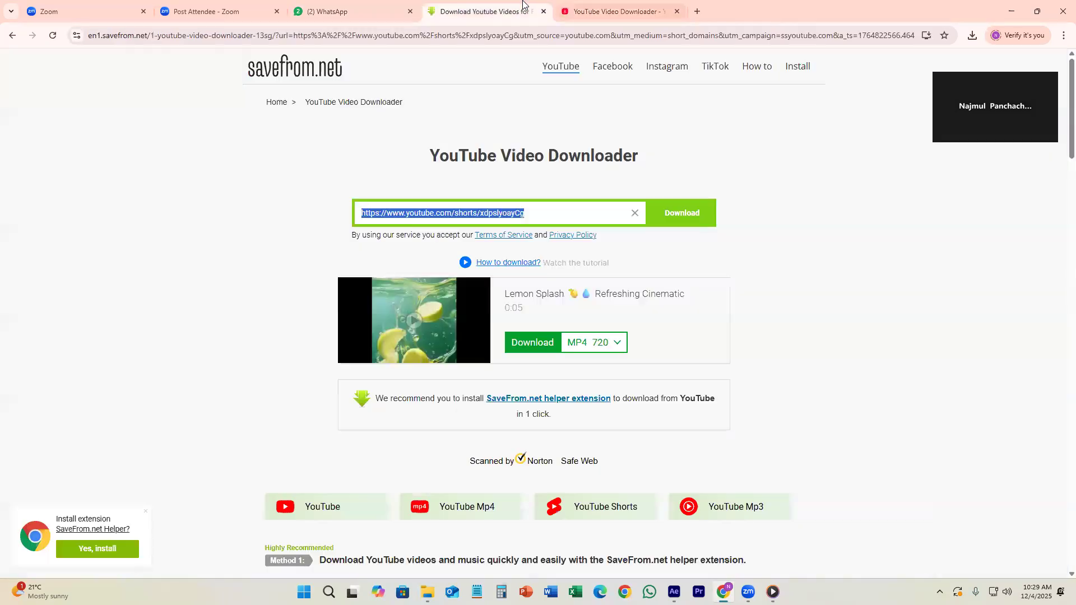
left_click(396, 5)
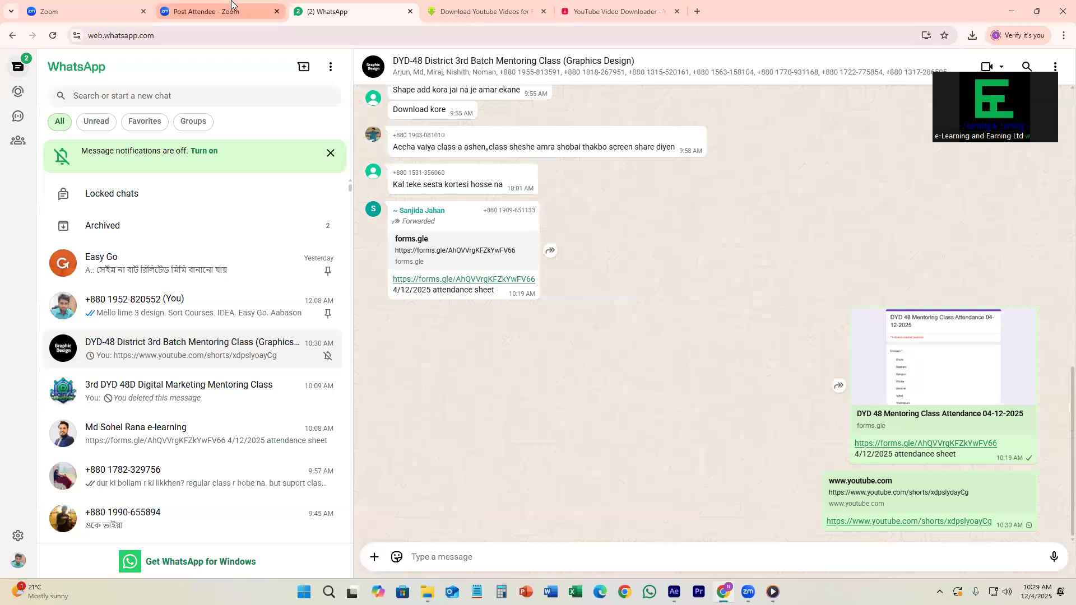
left_click(199, 8)
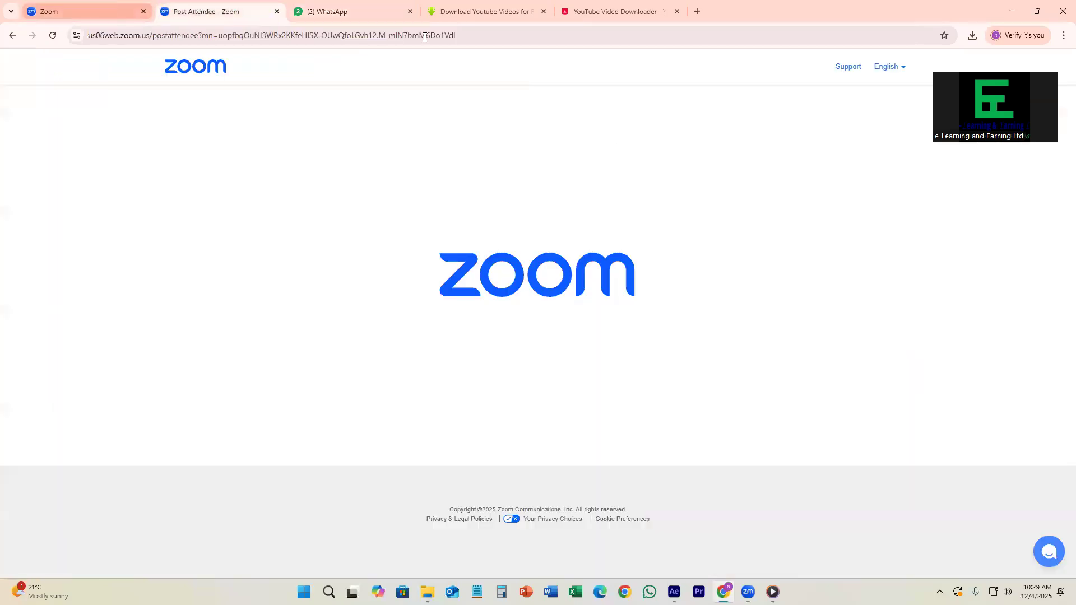
- Switch to Media Player and scrub through the opening of the reference video to examine the footage-filled text
left_click(773, 592)
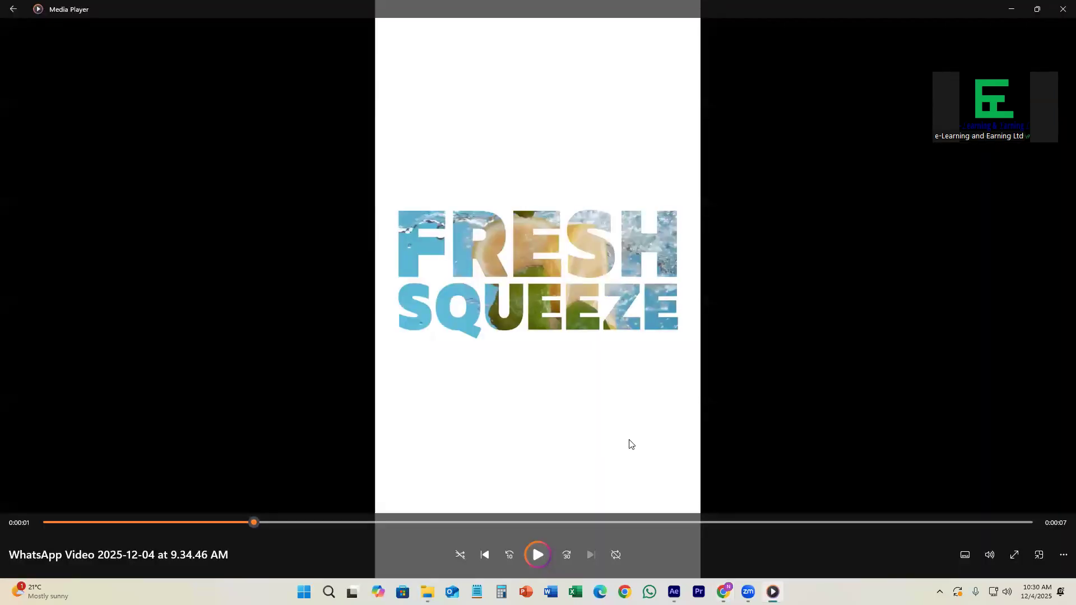
left_click_drag(266, 522, 60, 523)
left_click(201, 523)
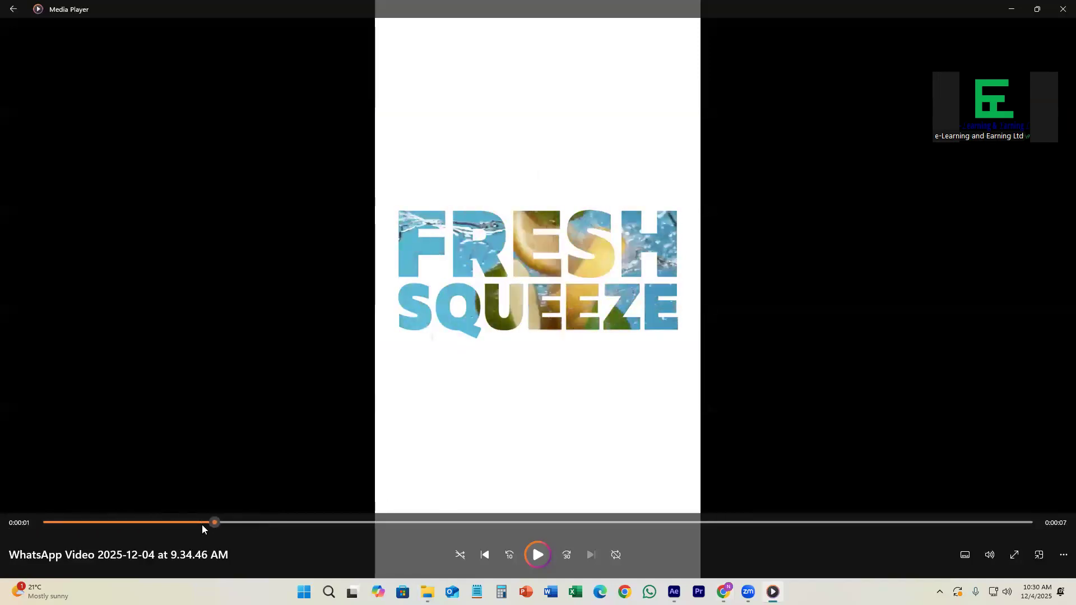
- Rewind the reference video to the frame with the footage-filled FRESH SQUEEZE text
left_click_drag(724, 524, 217, 524)
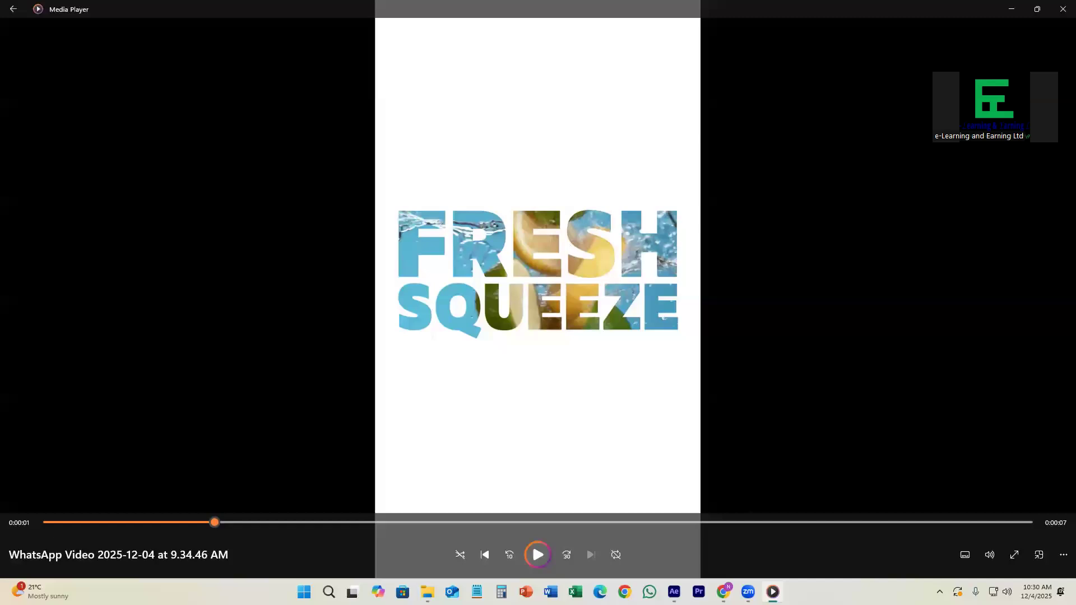
mouse_move(723, 592)
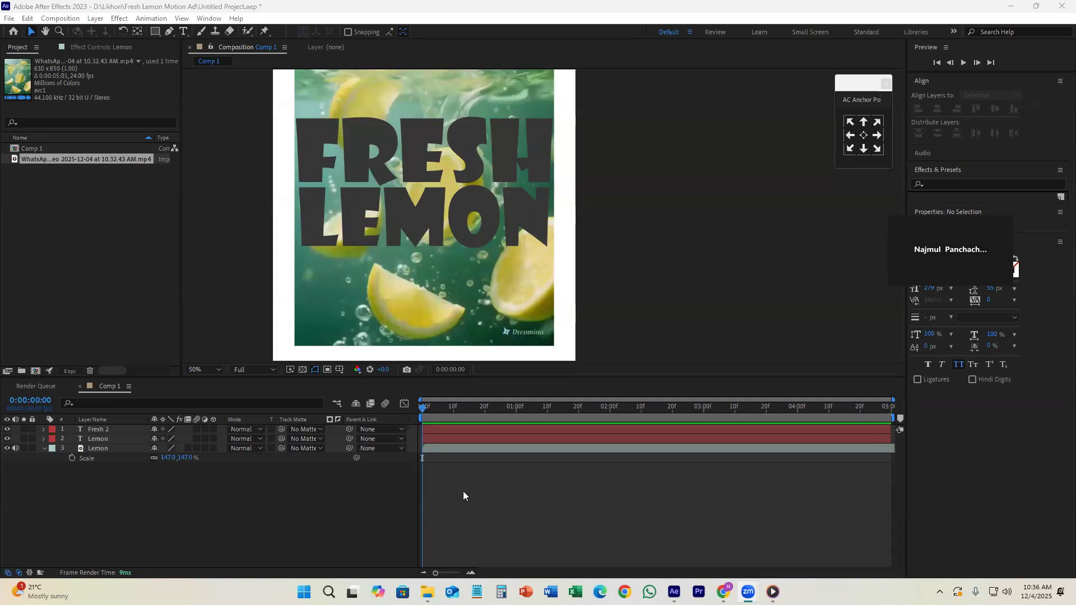
- In After Effects, check the Fresh 2 text layer and the composition with the lemon footage hidden and shown
left_click(308, 477)
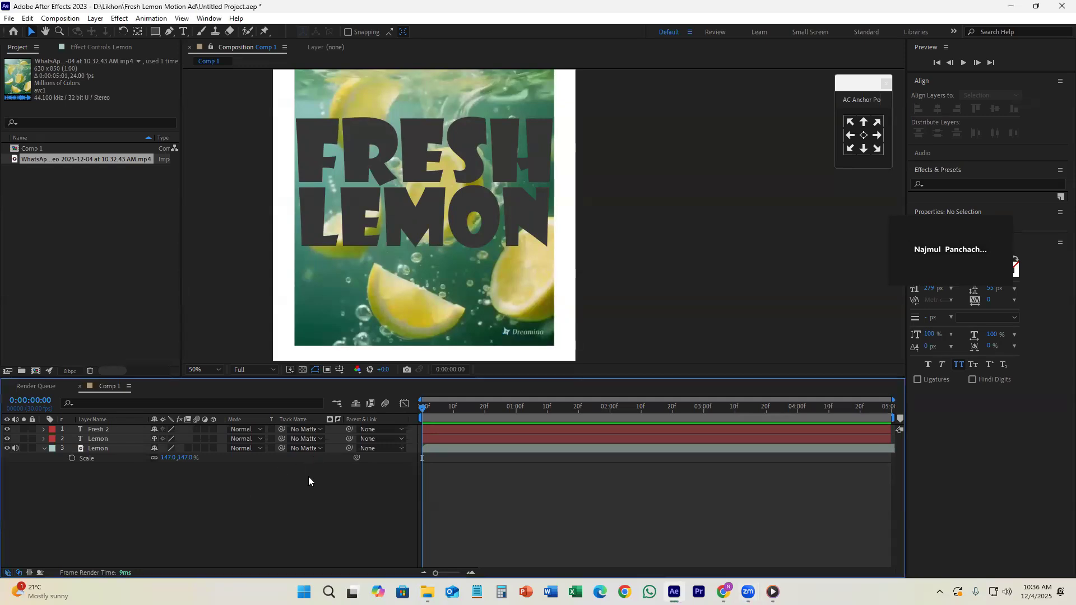
left_click(437, 430)
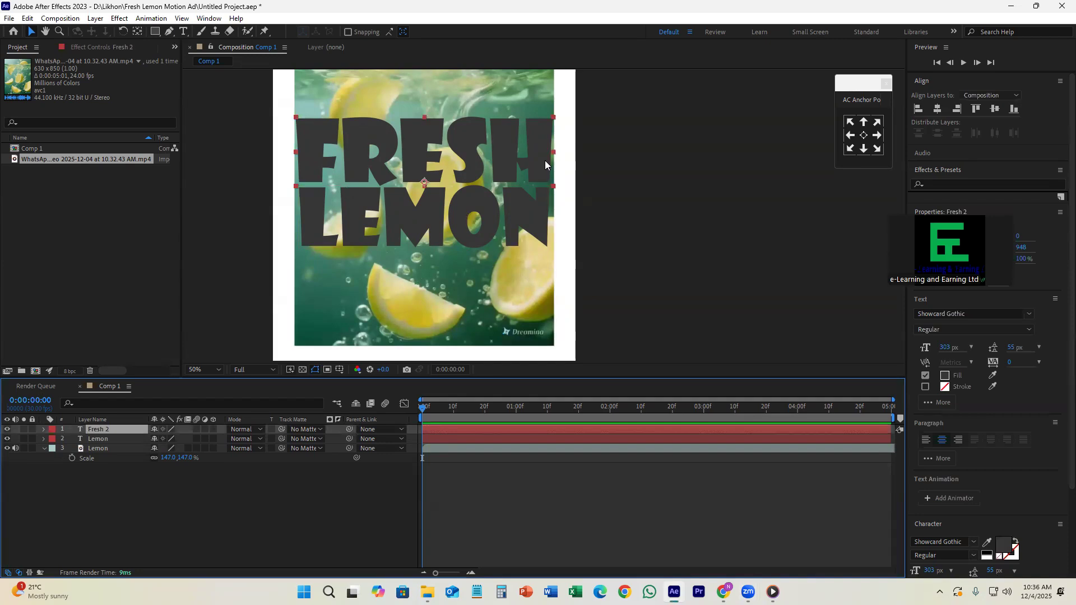
left_click(472, 307)
left_click(555, 480)
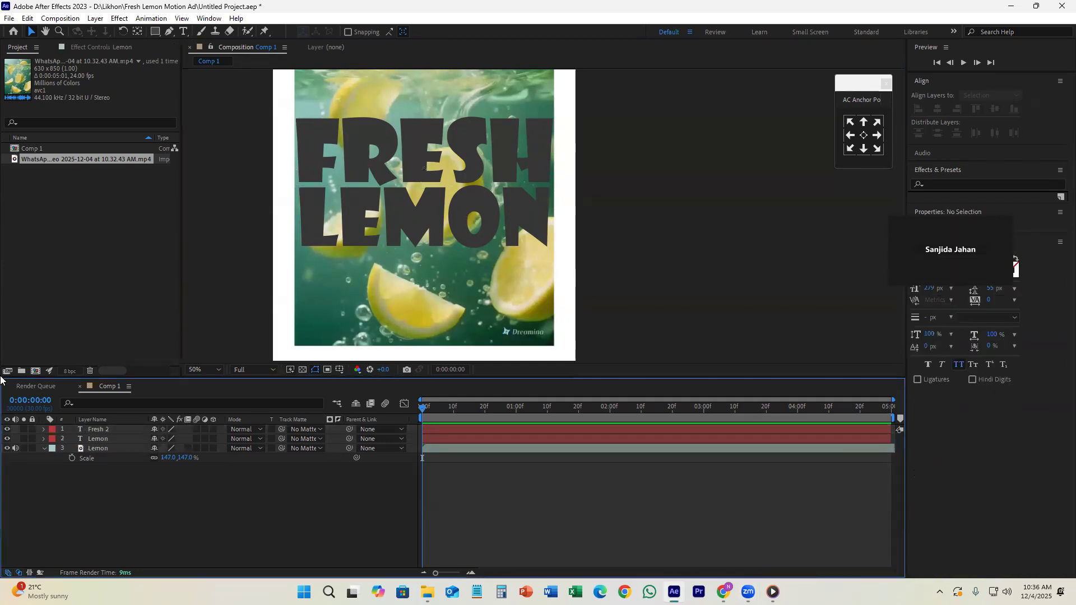
left_click(7, 448)
left_click(7, 449)
- Switch to WhatsApp in Chrome to view the lemon videos shared in the class group, and return to After Effects
key("alt+Tab")
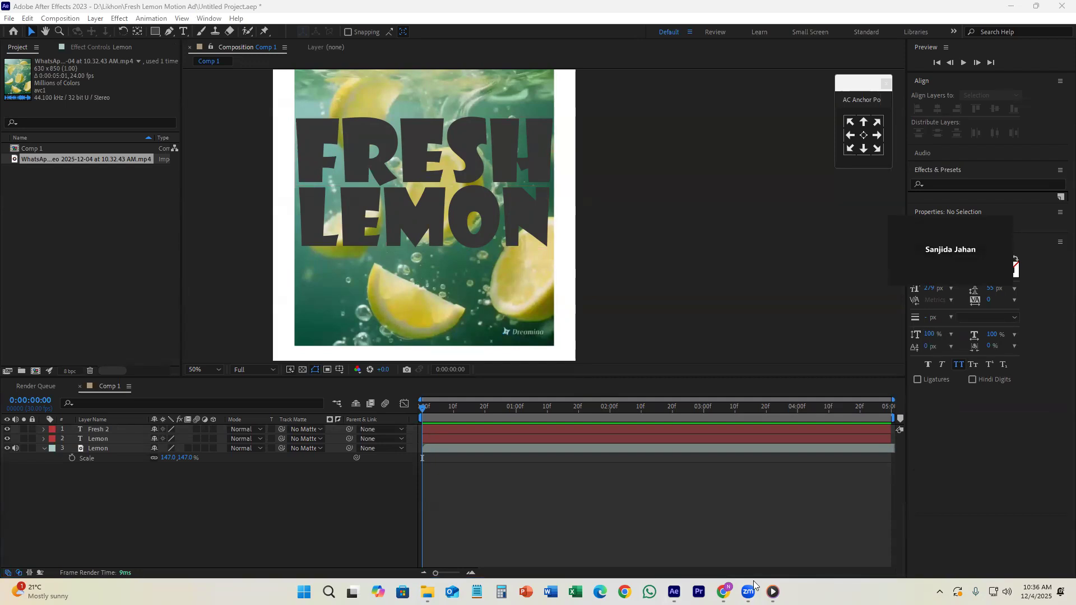
left_click(674, 592)
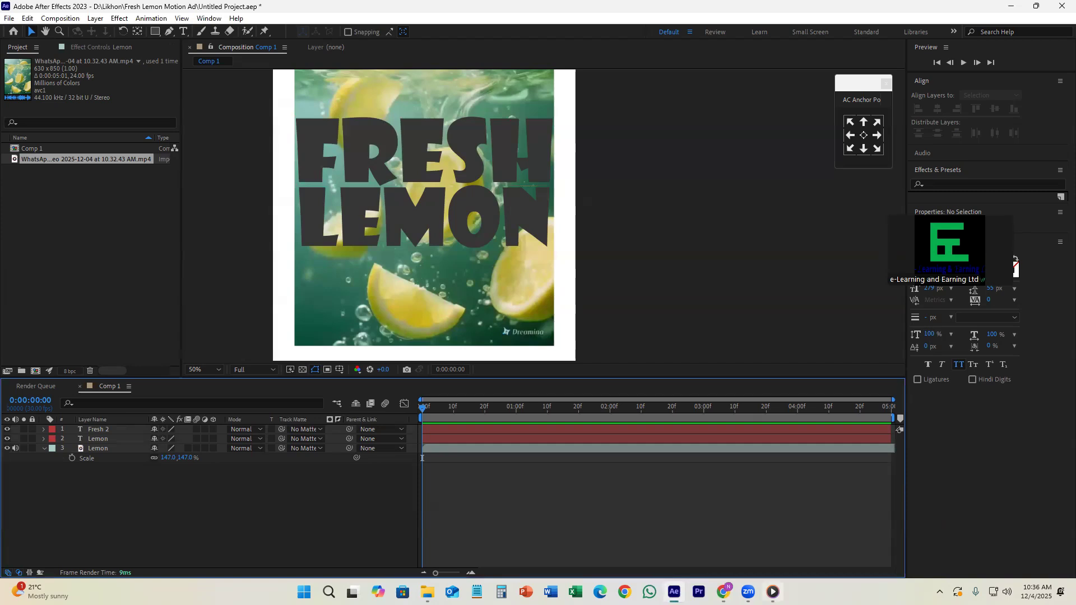
left_click(724, 592)
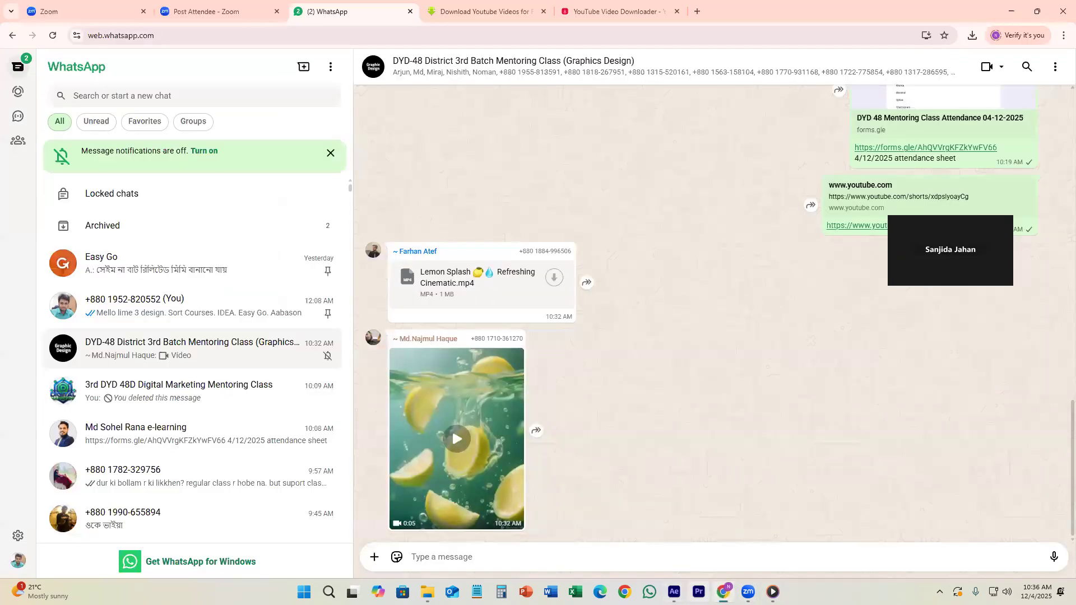
left_click(674, 592)
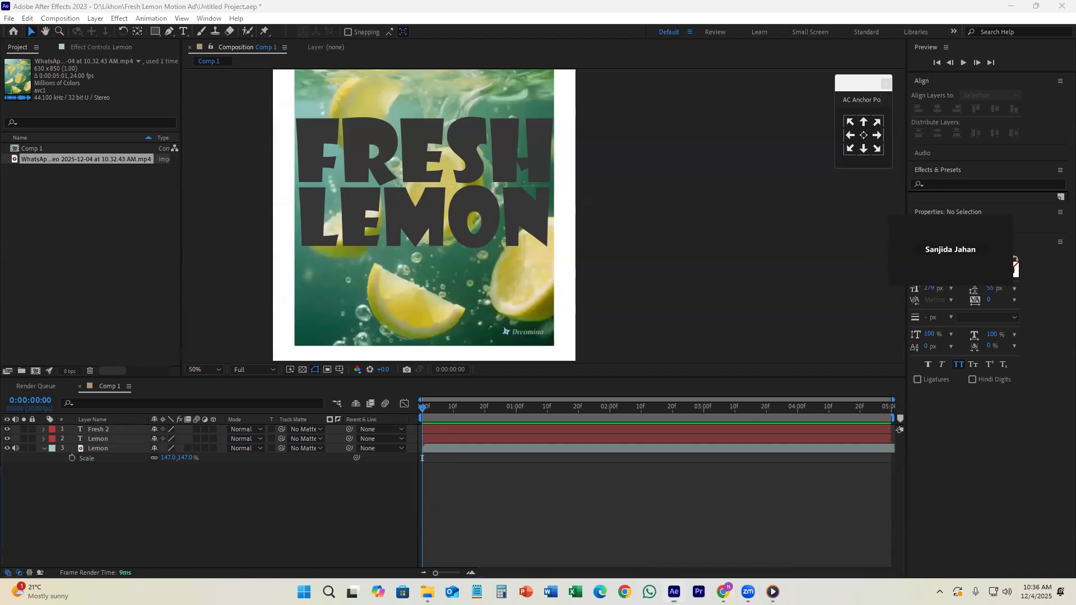
- Examine the layers available as track mattes for the Fresh 2 text layer
left_click(126, 449)
left_click(112, 430)
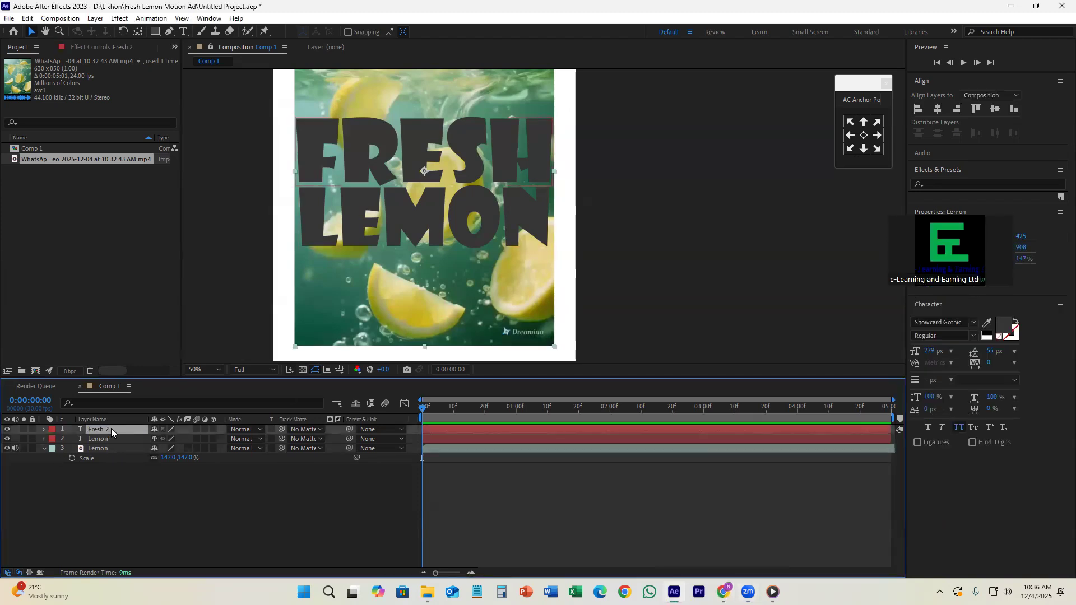
left_click(306, 430)
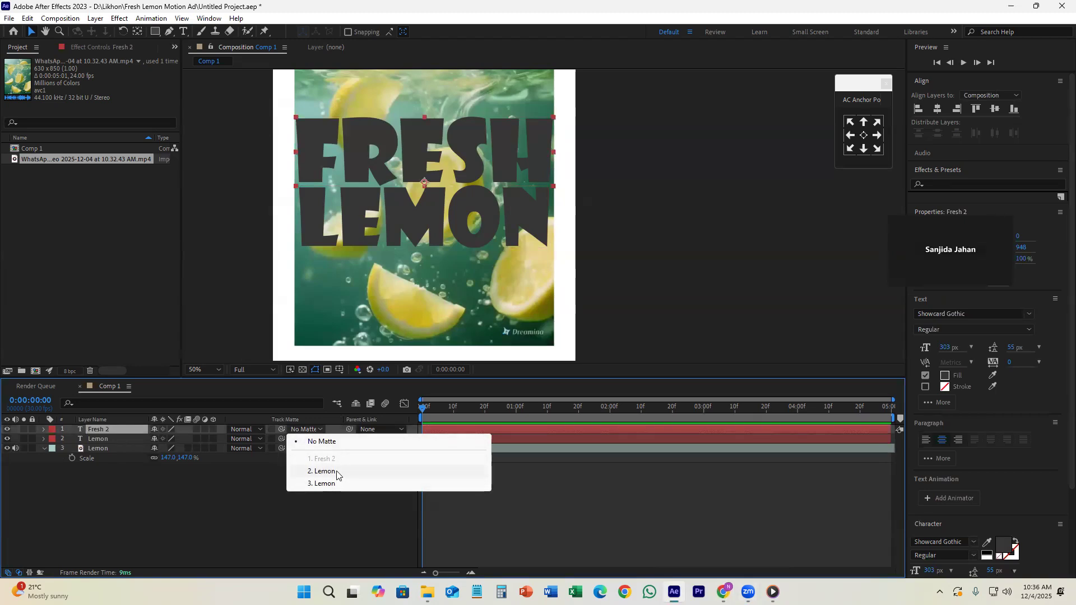
left_click(161, 489)
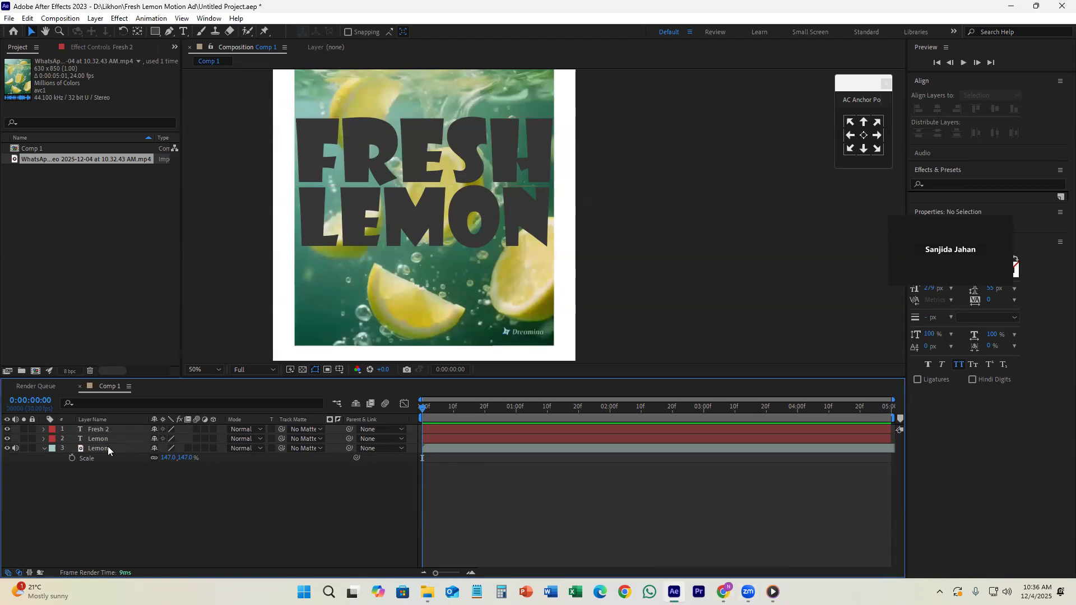
- Rename the lemon footage layer as Lemon Video
right_click(108, 449)
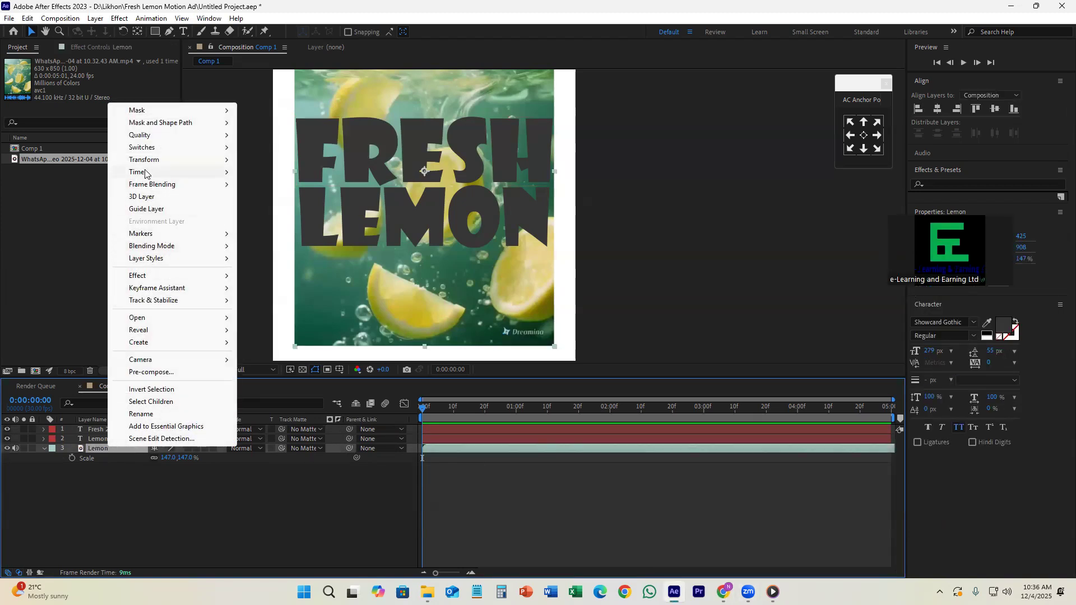
left_click(162, 414)
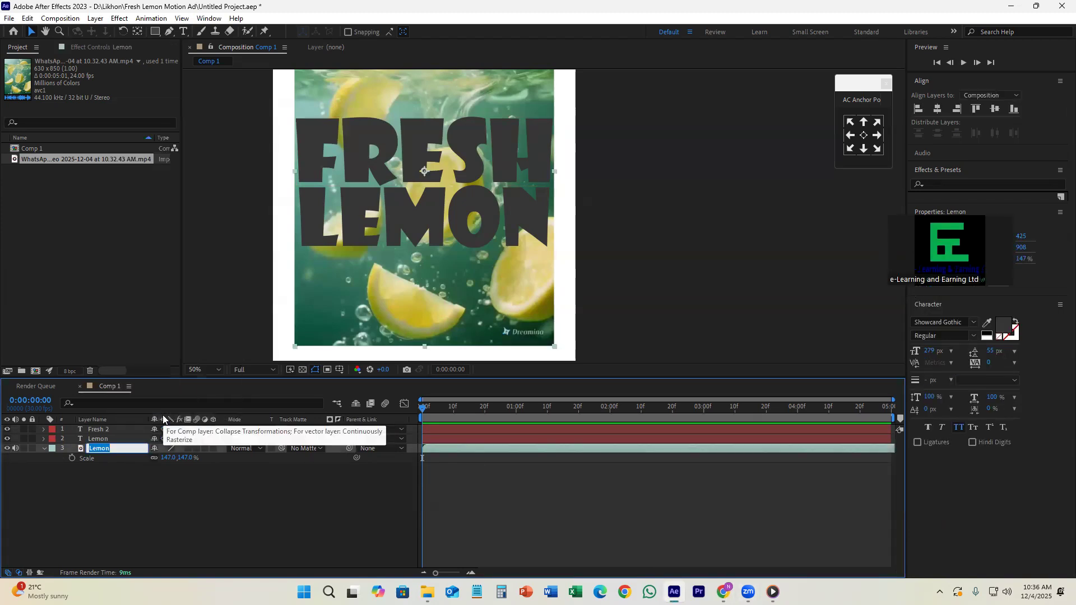
left_click(113, 447)
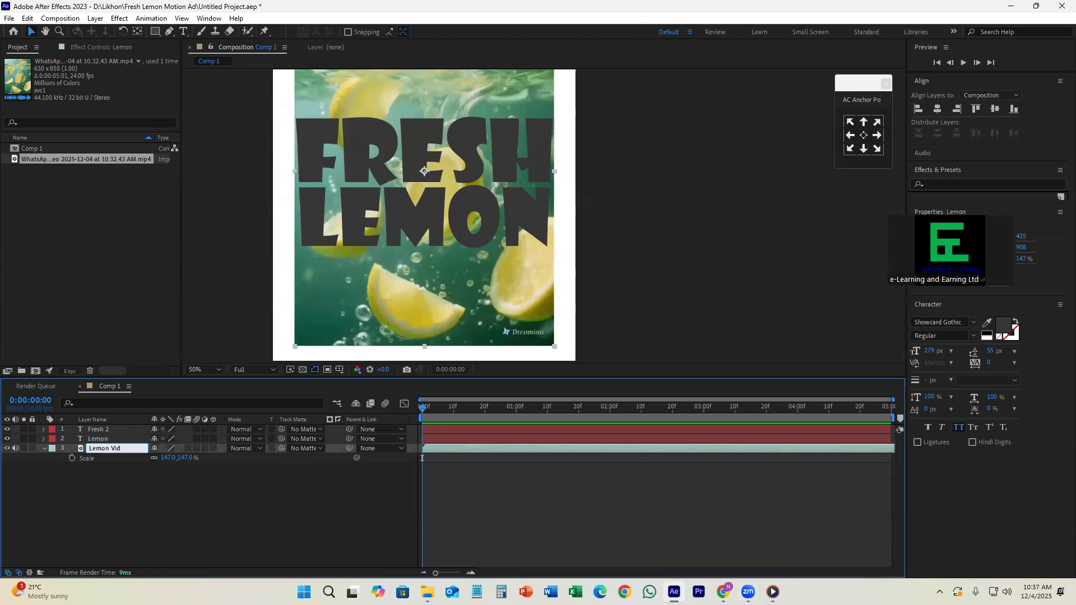
key("Return")
- Try using Lemon Video as the track matte for the Fresh 2 text layer, and undo it
left_click(304, 430)
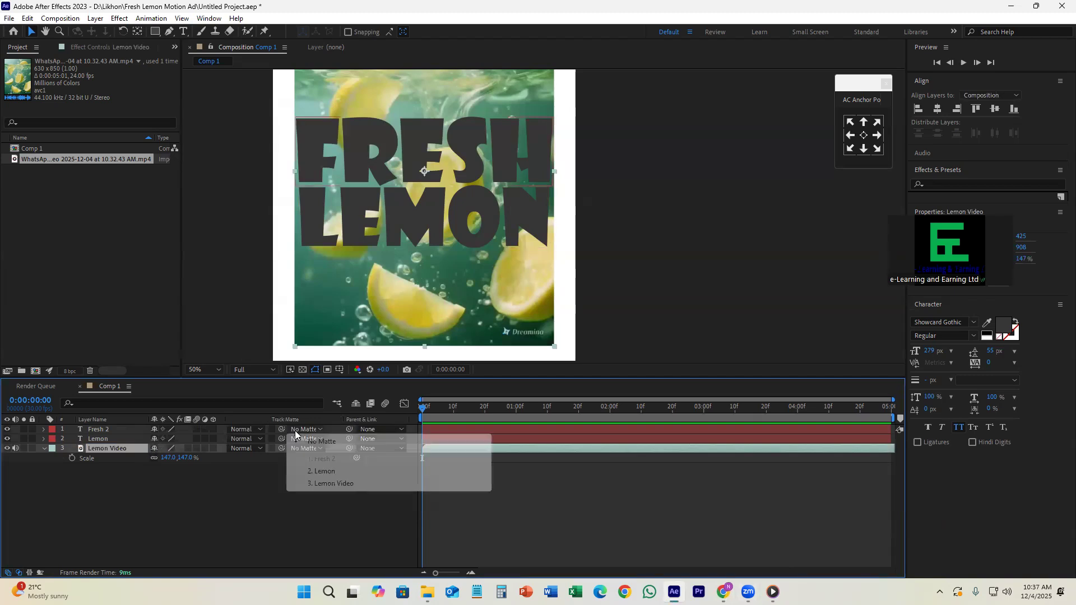
left_click(327, 484)
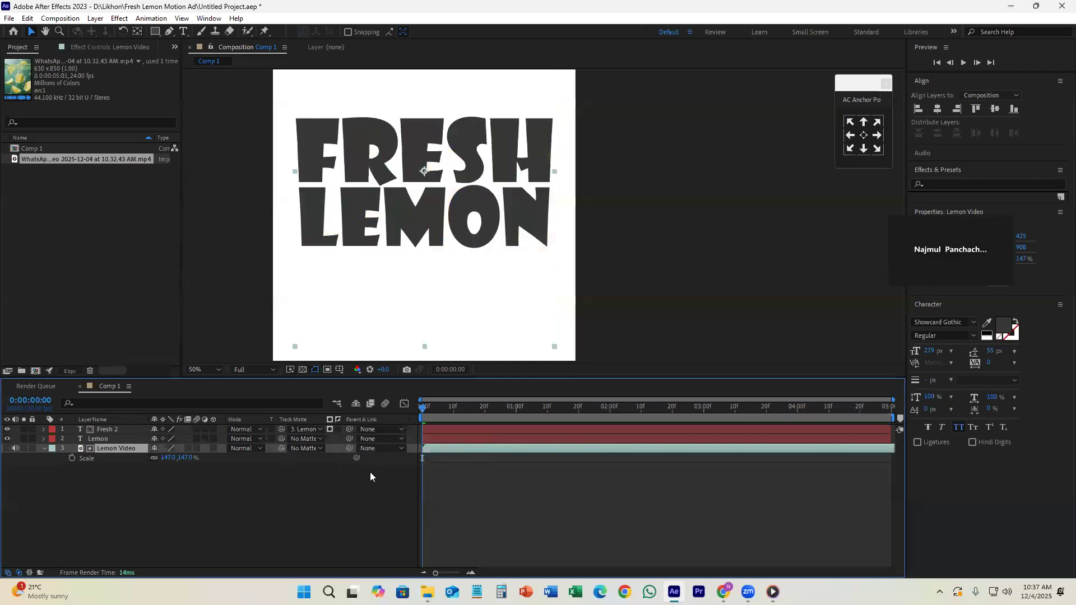
key("ctrl+z")
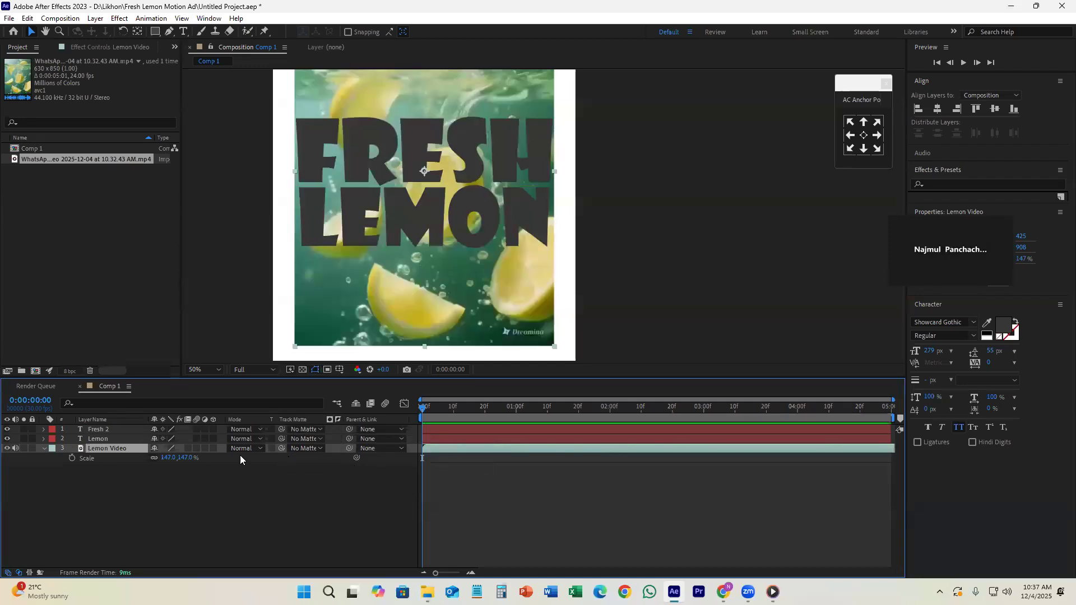
- Try using Lemon Video as the track matte for the Lemon text layer, and undo it
left_click(109, 438)
left_click(307, 440)
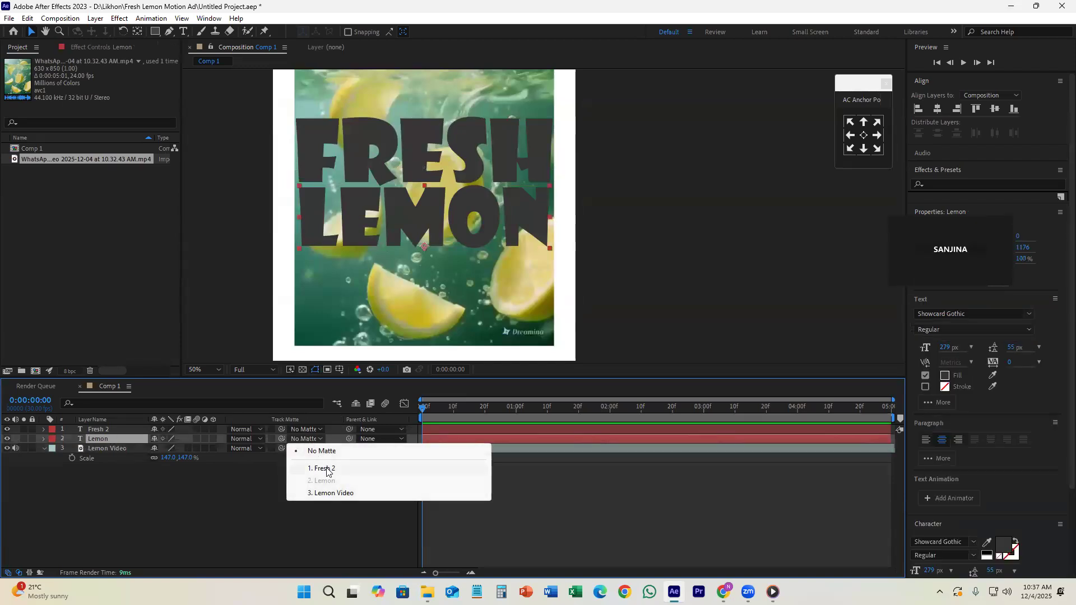
left_click(333, 493)
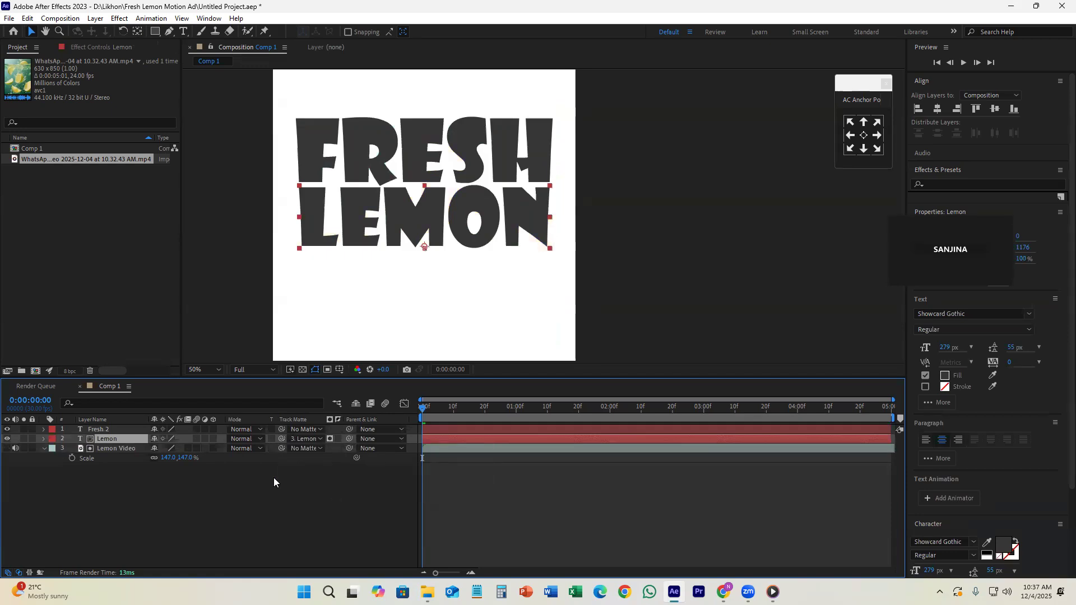
key("ctrl+z")
left_click(157, 480)
- Compare the Lemon text and Lemon Video layers, checking the text's visibility and its track matte options
left_click(111, 440)
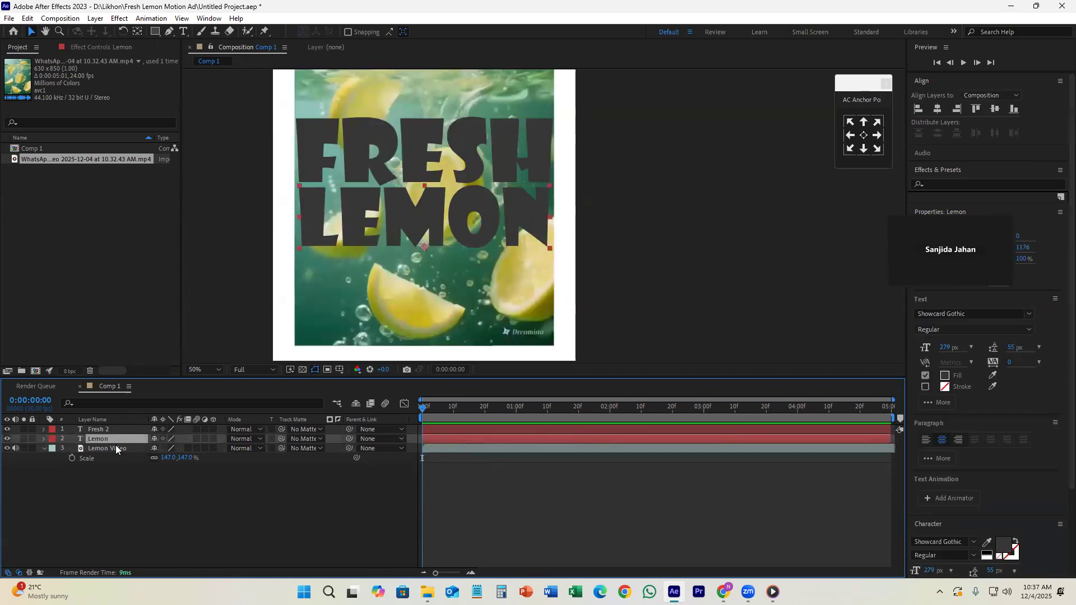
left_click(116, 448)
left_click(116, 440)
left_click(9, 442)
left_click(8, 441)
left_click(125, 497)
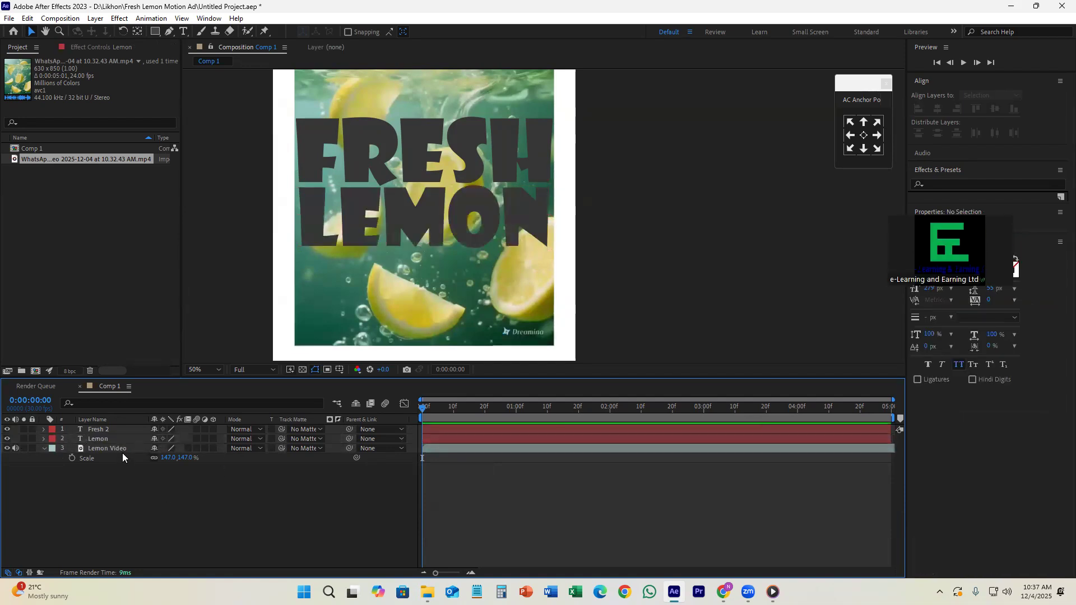
left_click(124, 449)
left_click_drag(122, 451, 137, 467)
left_click(141, 479)
left_click(301, 439)
left_click(219, 485)
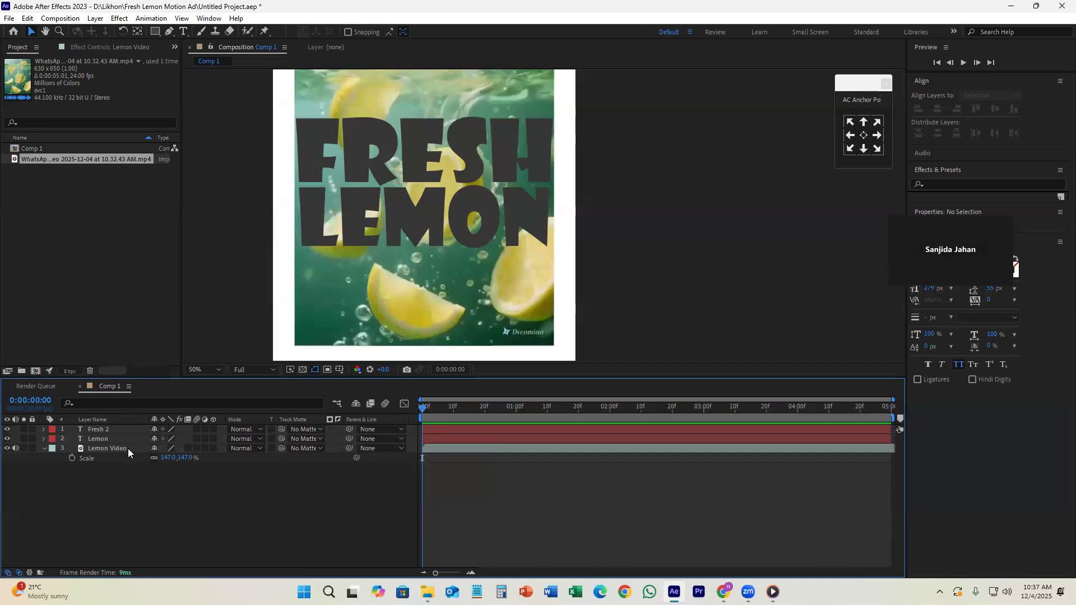
- Hide and show the Lemon Video layer repeatedly to compare the composition with and without the footage
left_click(107, 449)
left_click(5, 449)
left_click(6, 449)
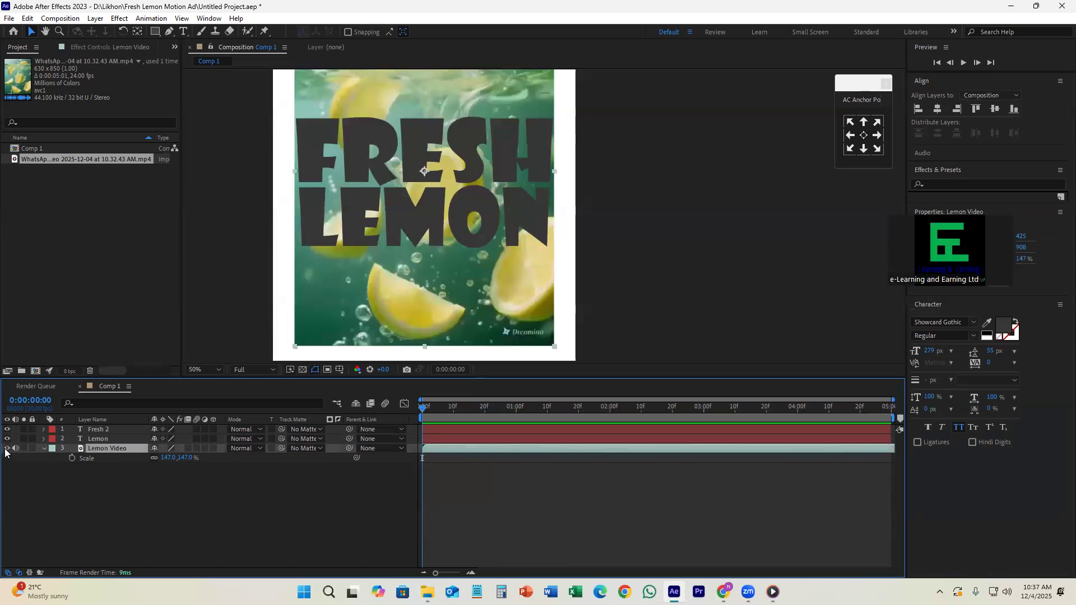
left_click(7, 449)
left_click(7, 449)
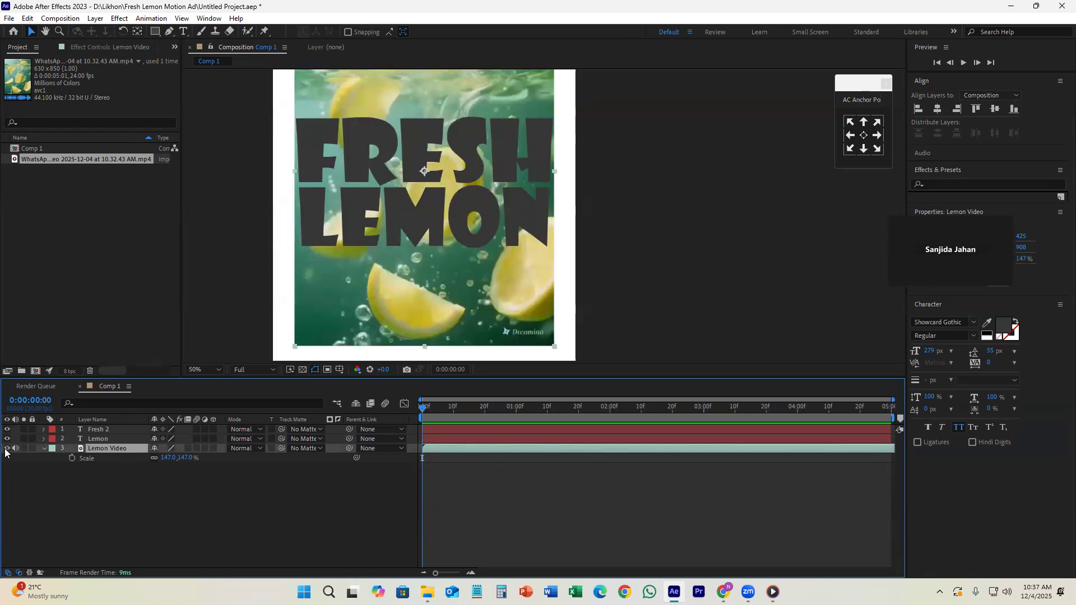
left_click(7, 449)
left_click(7, 449)
left_click(7, 449)
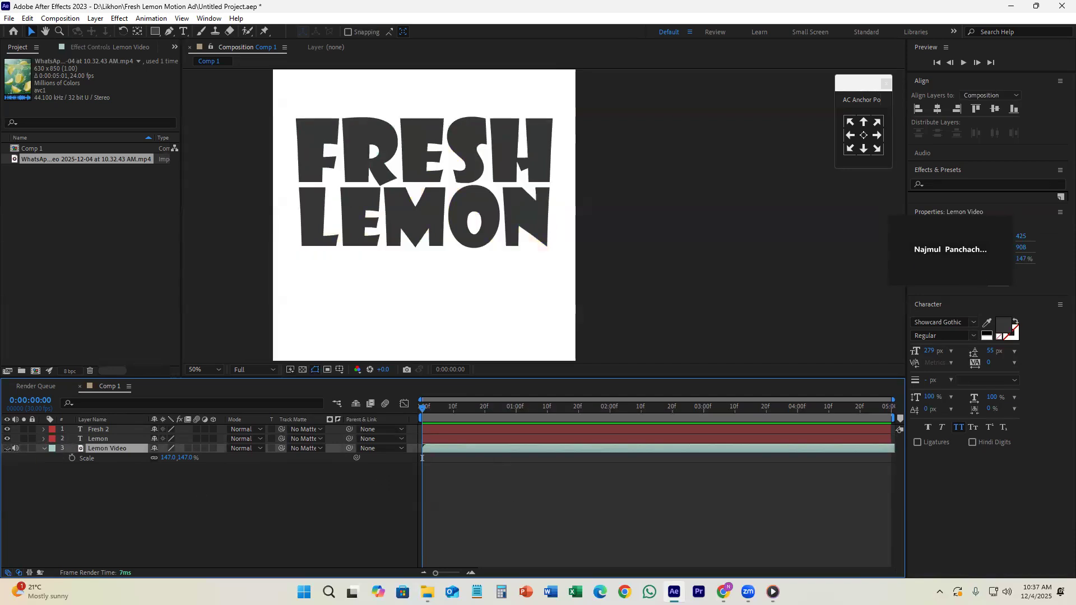
left_click(7, 449)
- Examine the track matte and blending mode options of the Lemon Video layer
left_click(308, 480)
left_click(304, 449)
left_click(259, 485)
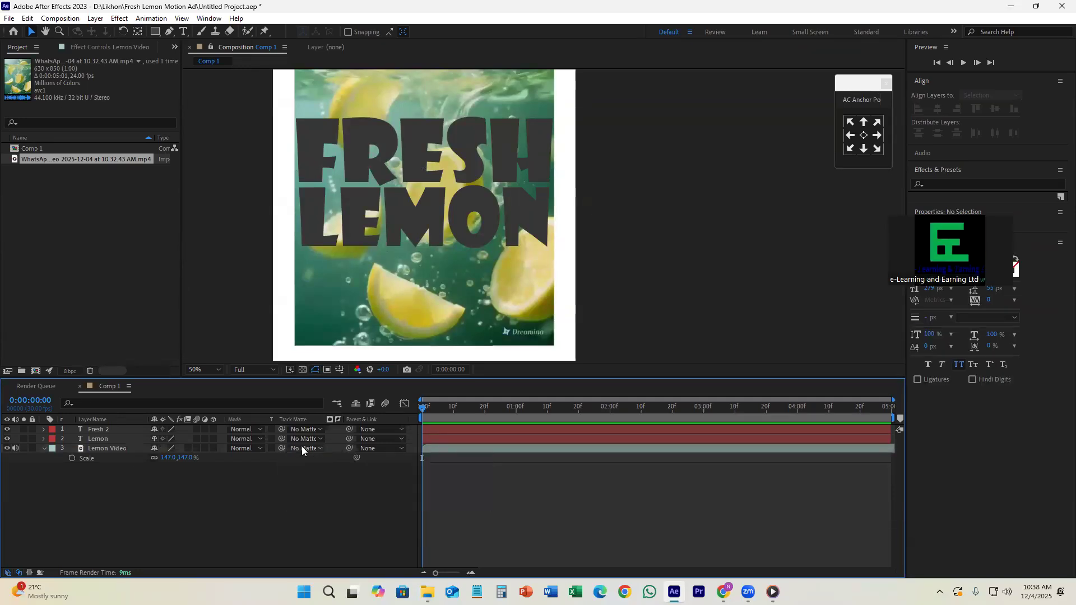
left_click(245, 449)
left_click(224, 471)
left_click(304, 449)
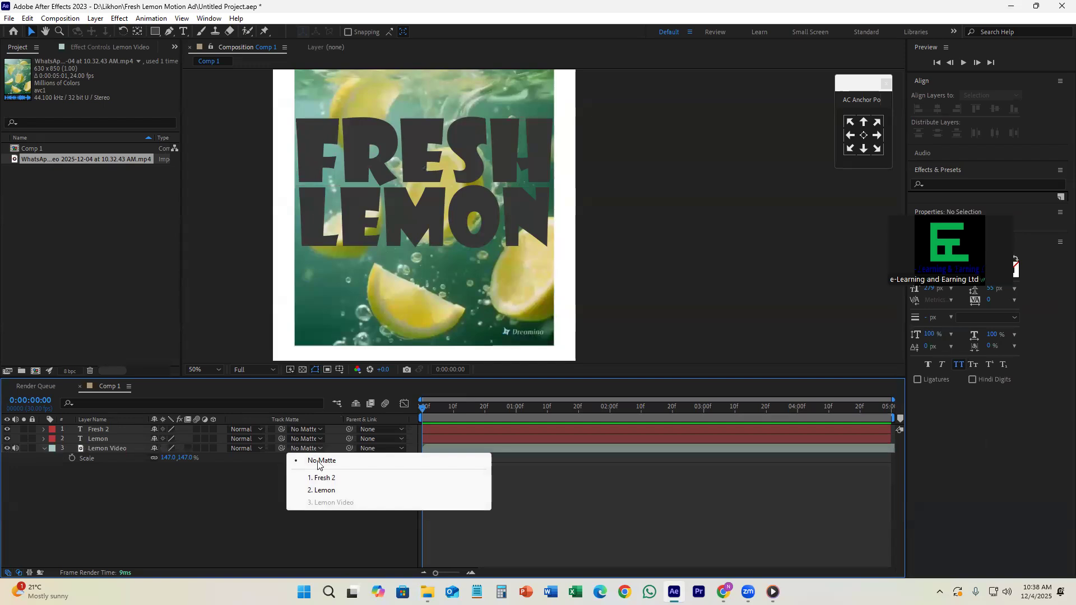
left_click(255, 494)
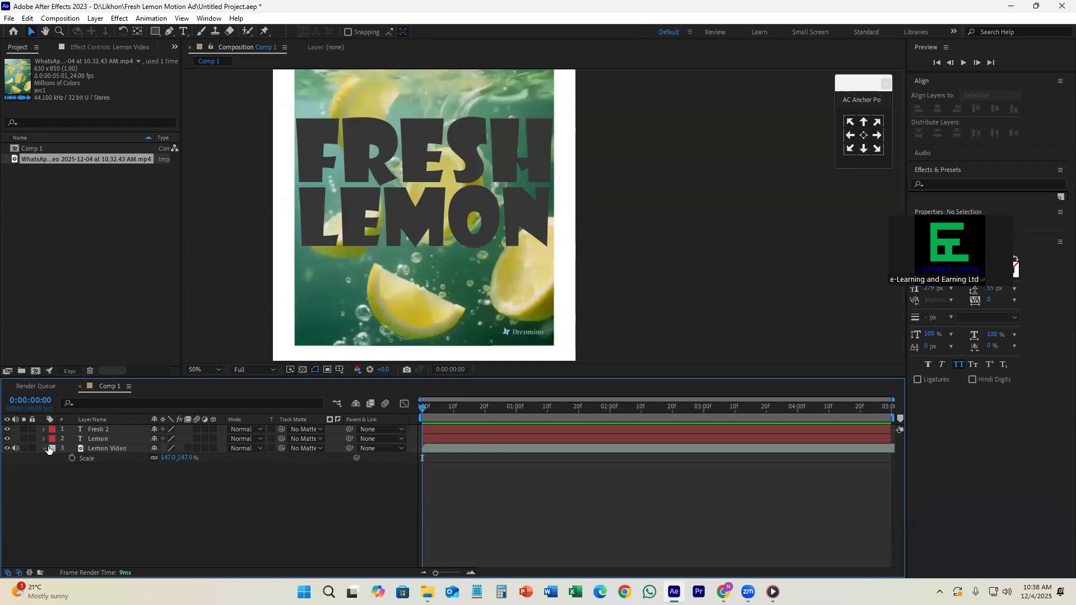
left_click(114, 441)
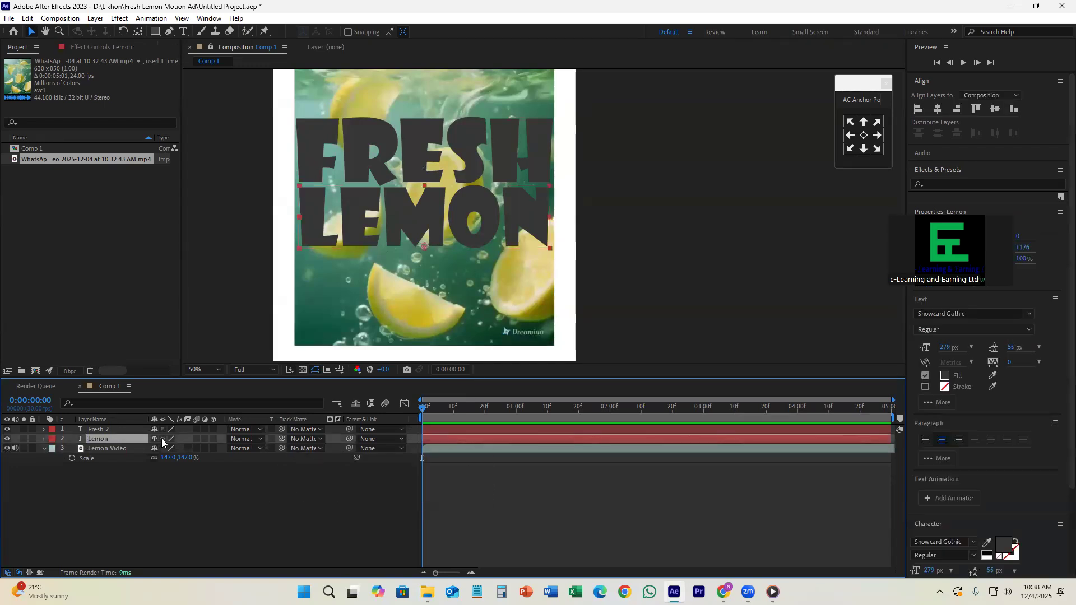
left_click(304, 449)
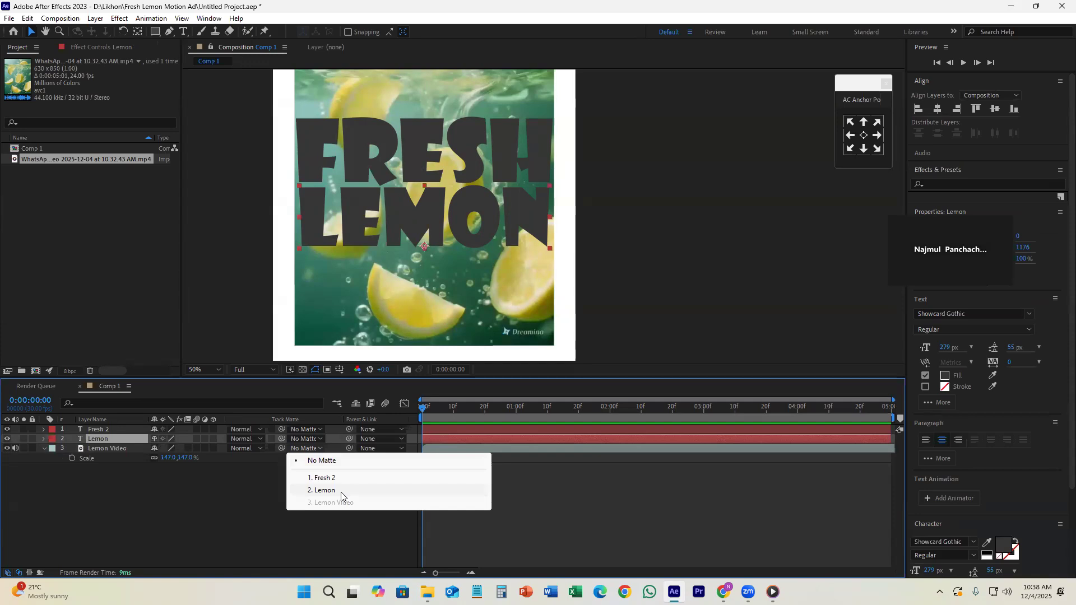
left_click(228, 493)
left_click(302, 449)
- Apply Lemon Video as the Lemon text layer's track matte once more to inspect the effect, and undo it
left_click(311, 441)
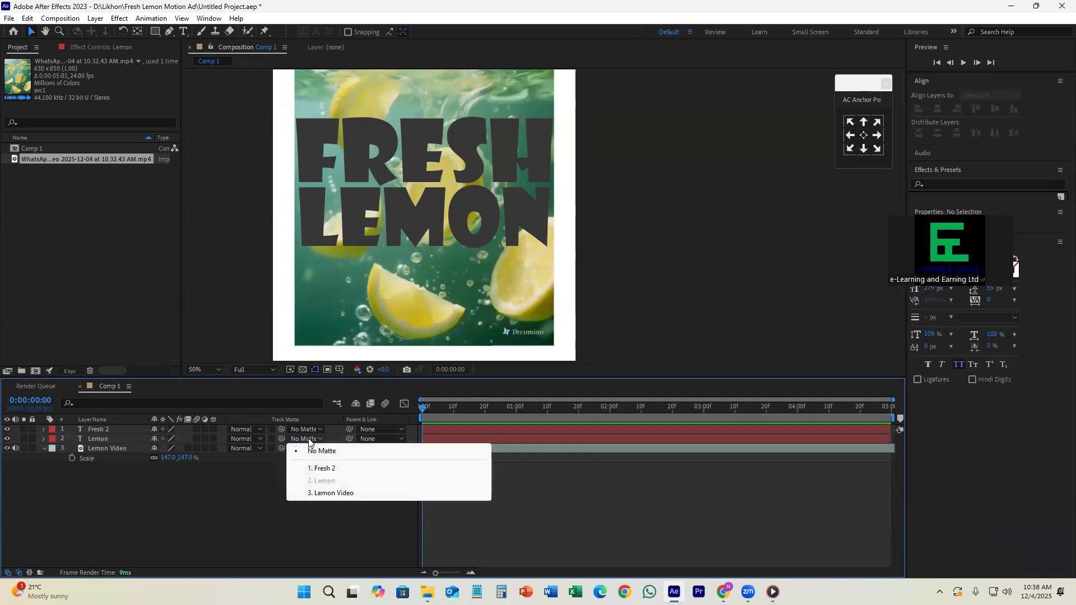
left_click(332, 493)
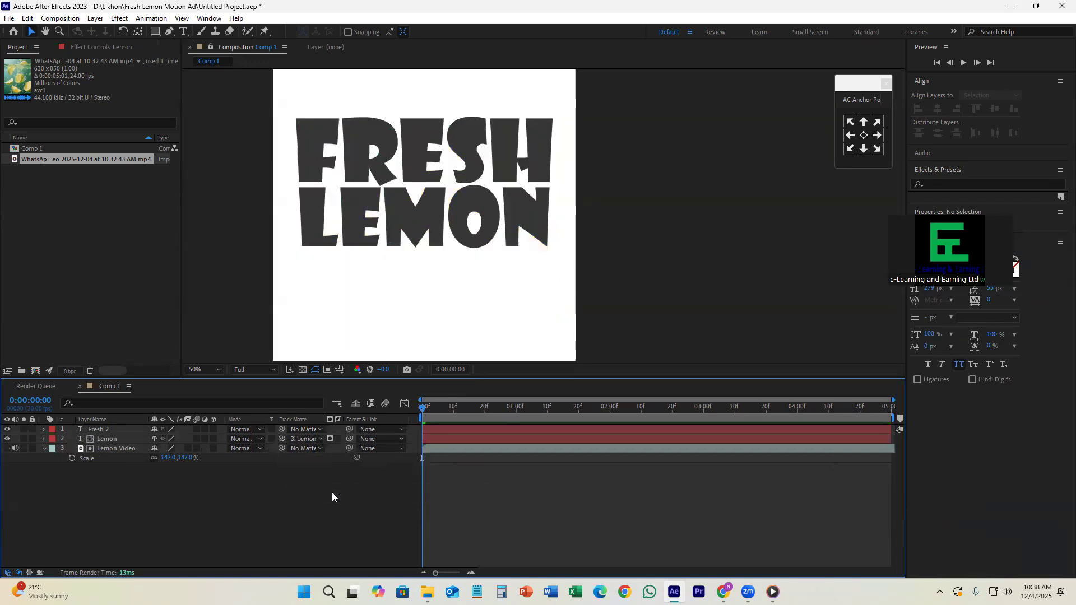
left_click(129, 441)
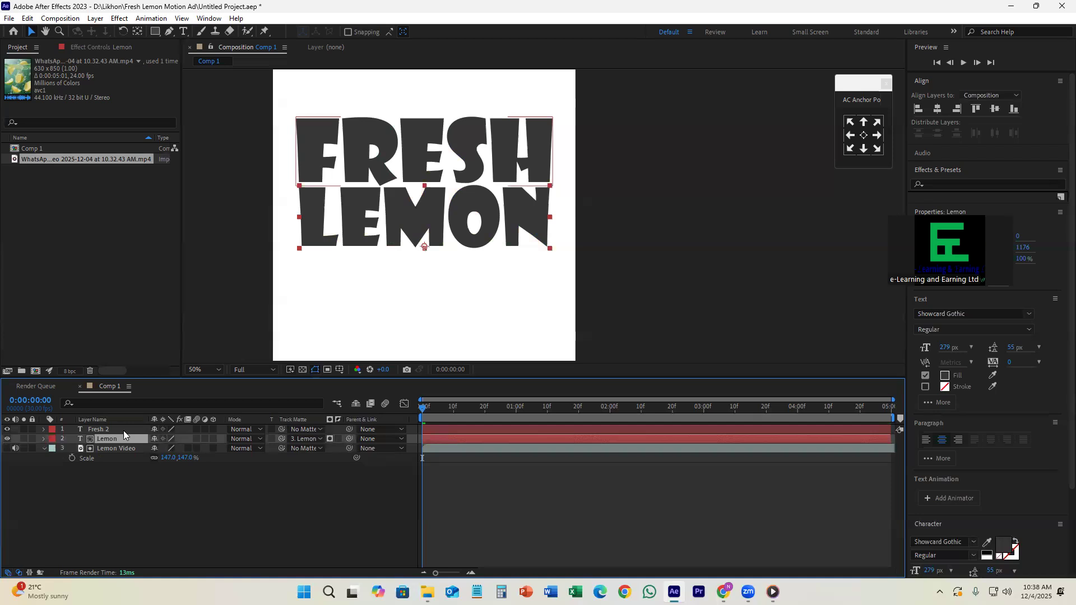
key("ctrl+z")
- Move the Fresh 2 text layer below the Lemon Video layer in the layer stack
left_click_drag(122, 430, 123, 493)
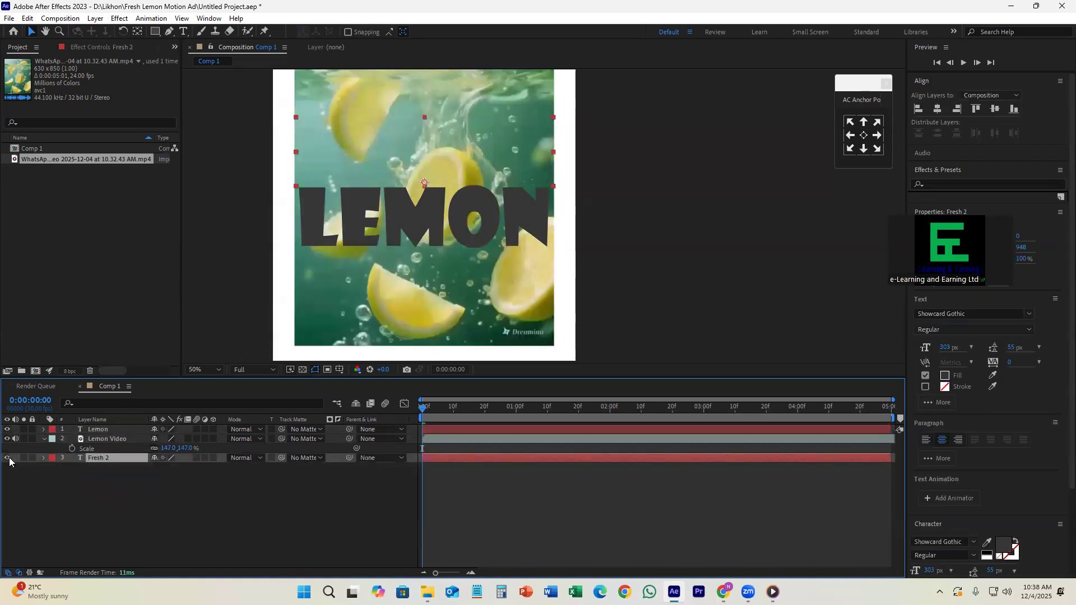
- Examine the Lemon Video footage in its own viewer and the layer's available track matte options
left_click(104, 441)
double_click(104, 442)
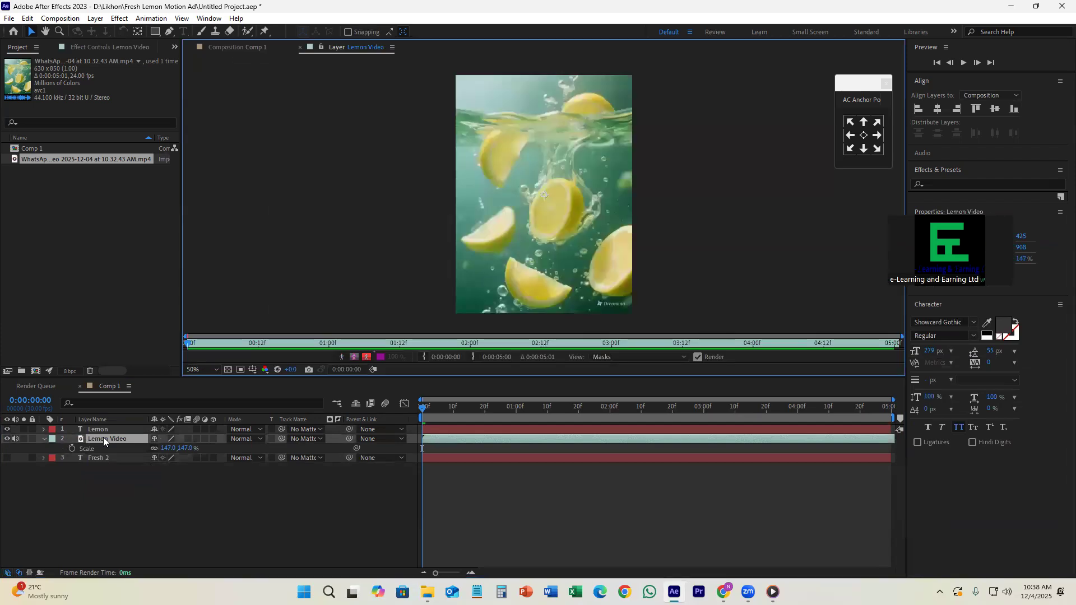
left_click(248, 49)
left_click(306, 439)
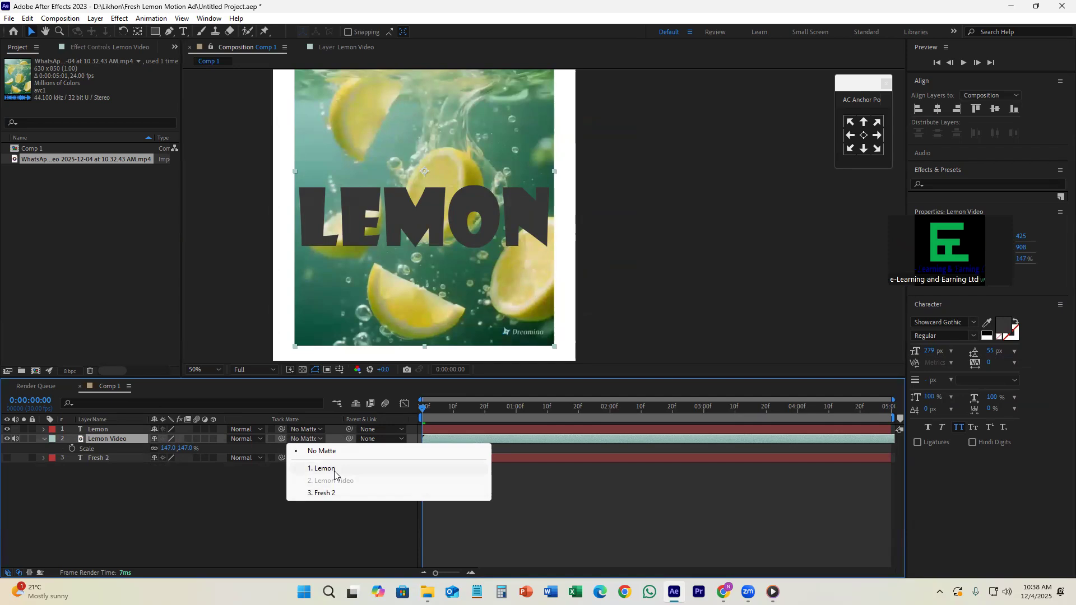
left_click(215, 487)
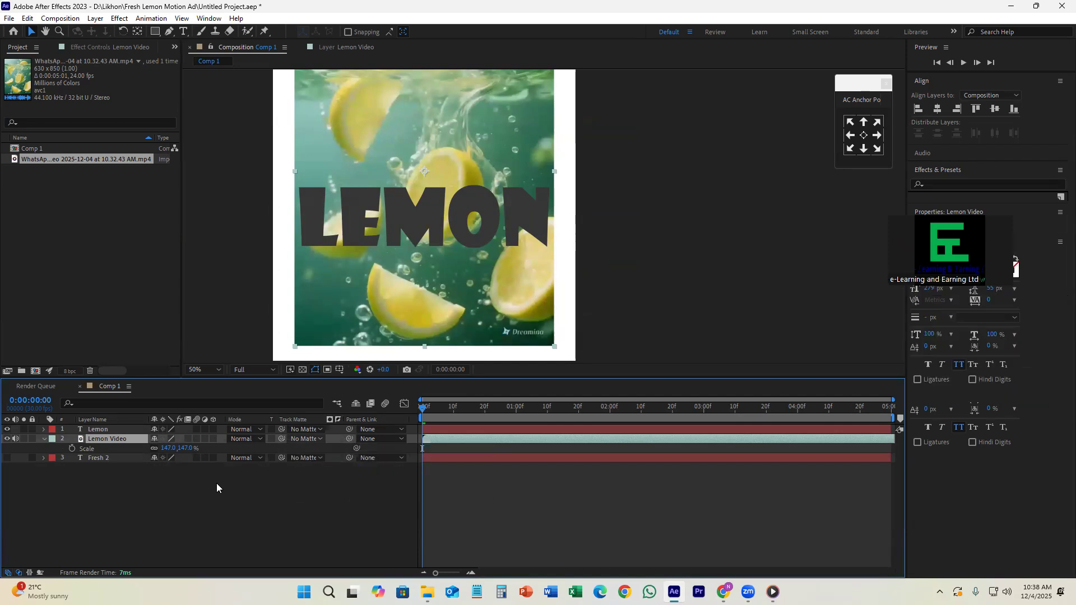
- Try the Lemon text layer as the track matte of Lemon Video, and undo it
left_click(303, 440)
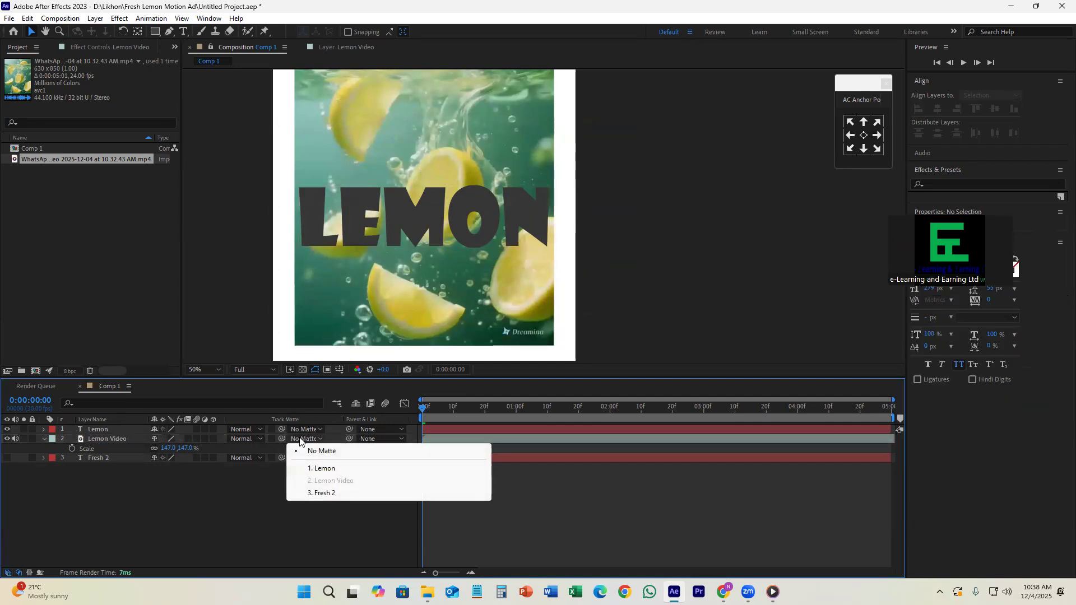
left_click(321, 469)
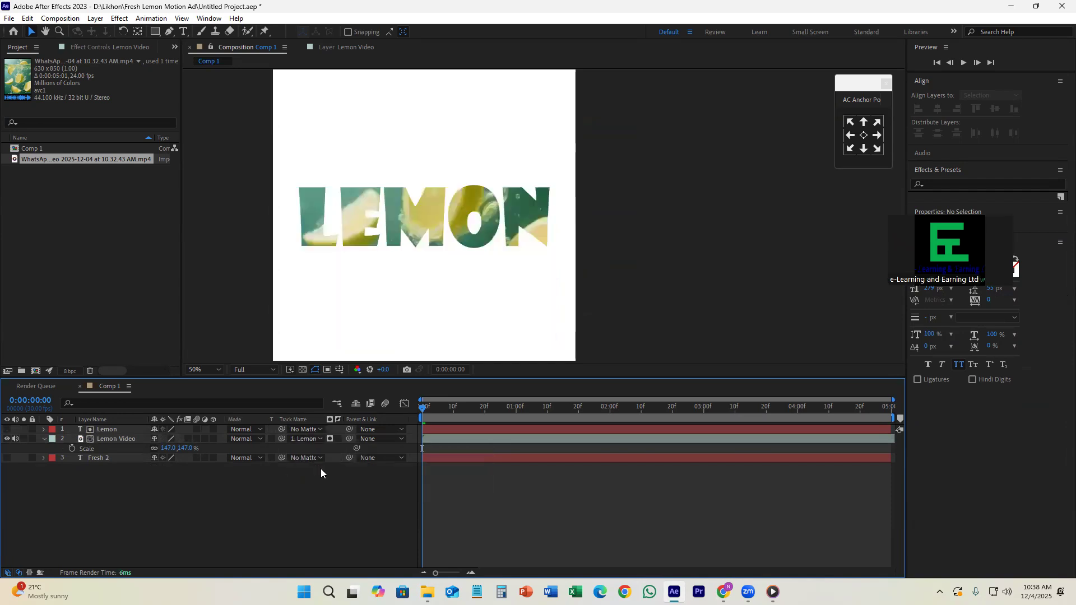
key("ctrl+z")
- Move the Lemon Video layer below both text layers and make the Fresh 2 layer visible
left_click(115, 439)
left_click_drag(116, 439, 129, 488)
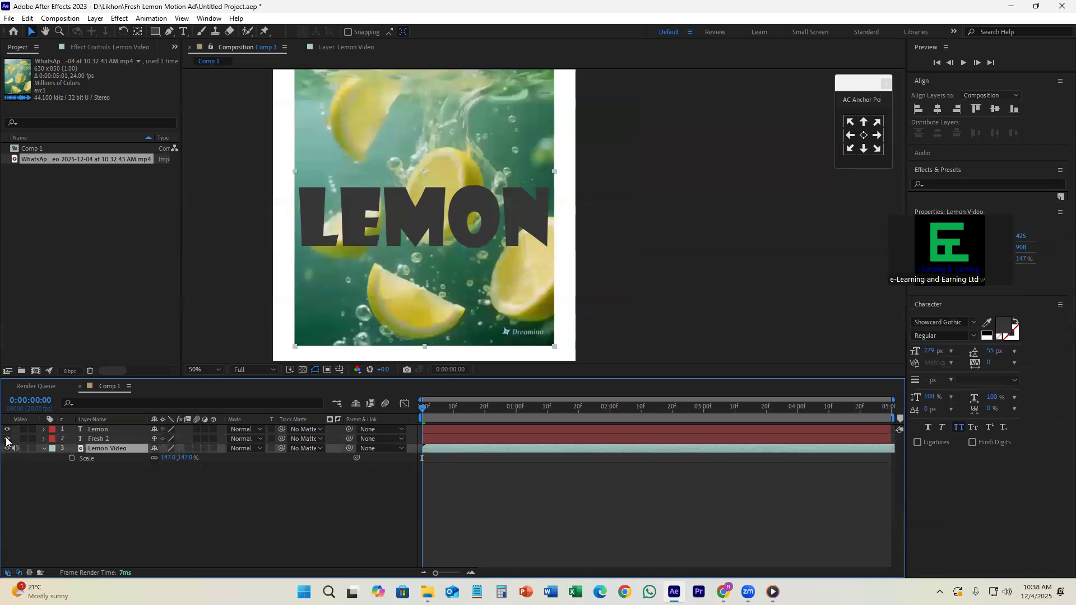
left_click(6, 440)
left_click(166, 477)
- Examine which text layers are available as track mattes for Lemon Video in the new layer order
left_click(111, 449)
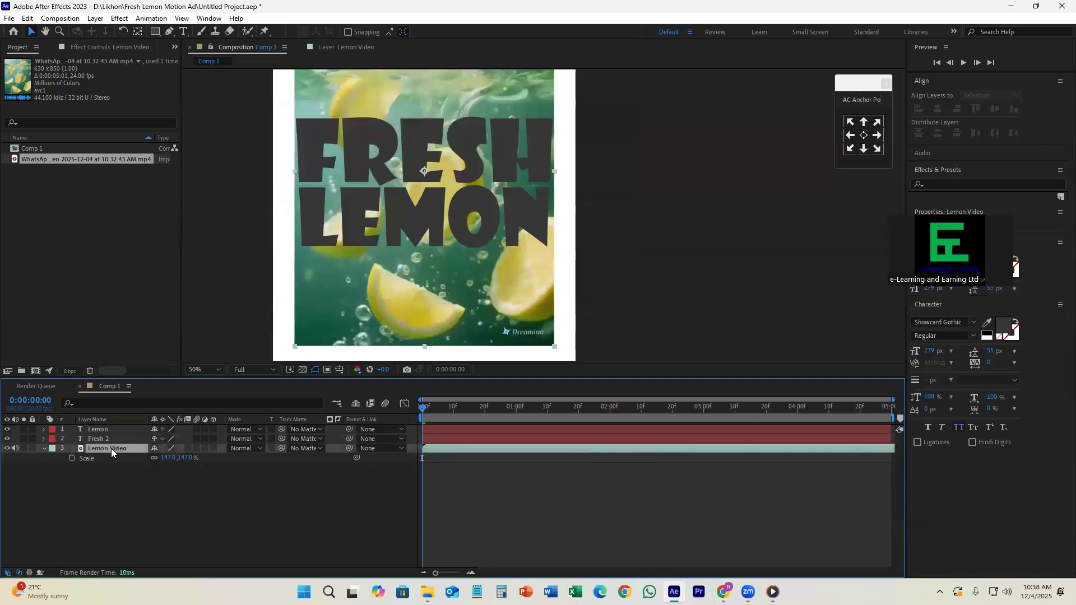
left_click(297, 449)
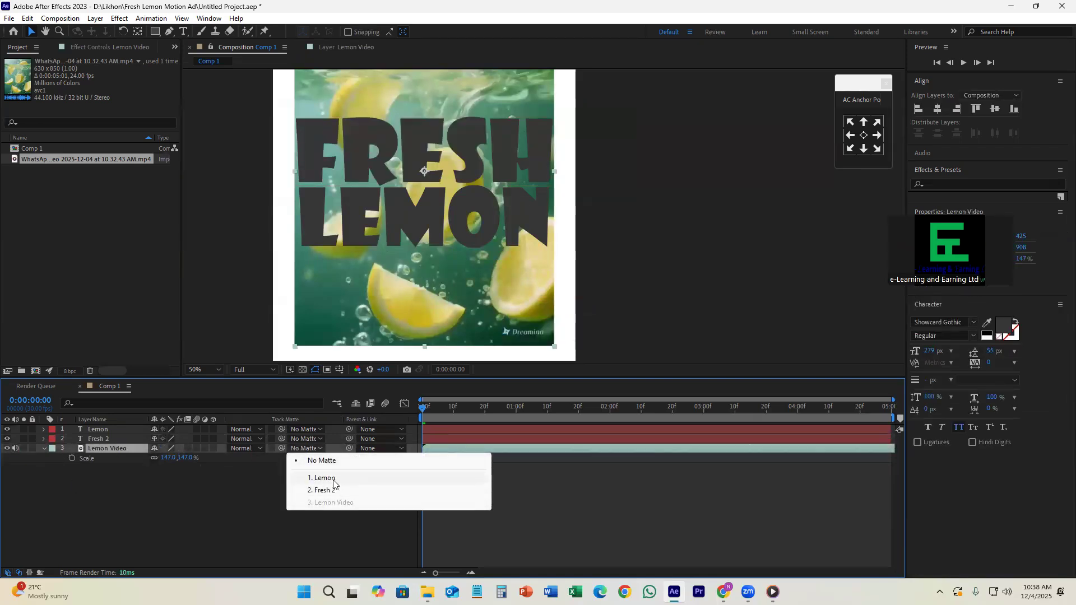
left_click(204, 479)
left_click(125, 436)
left_click(119, 431)
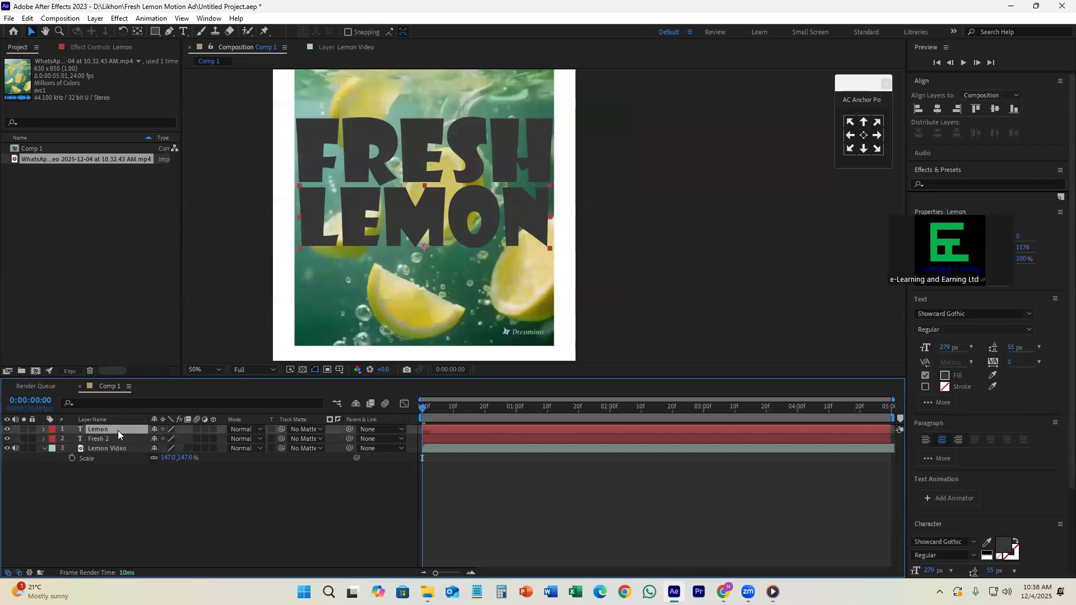
left_click(122, 438)
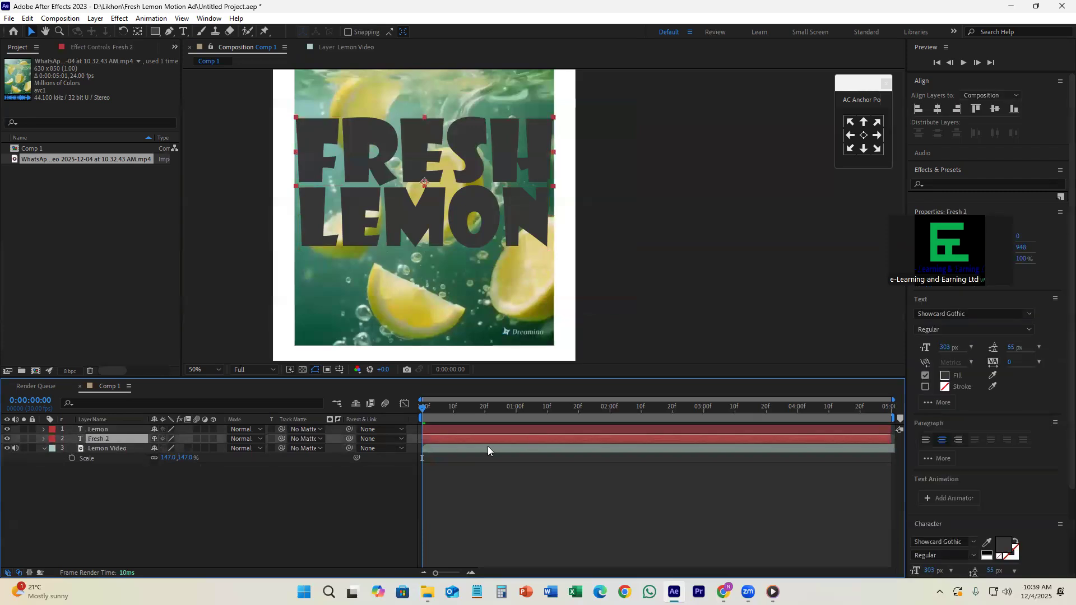
- Try Lemon and Fresh 2 in turn as Lemon Video's track matte, and reset it to No Matte
left_click(298, 449)
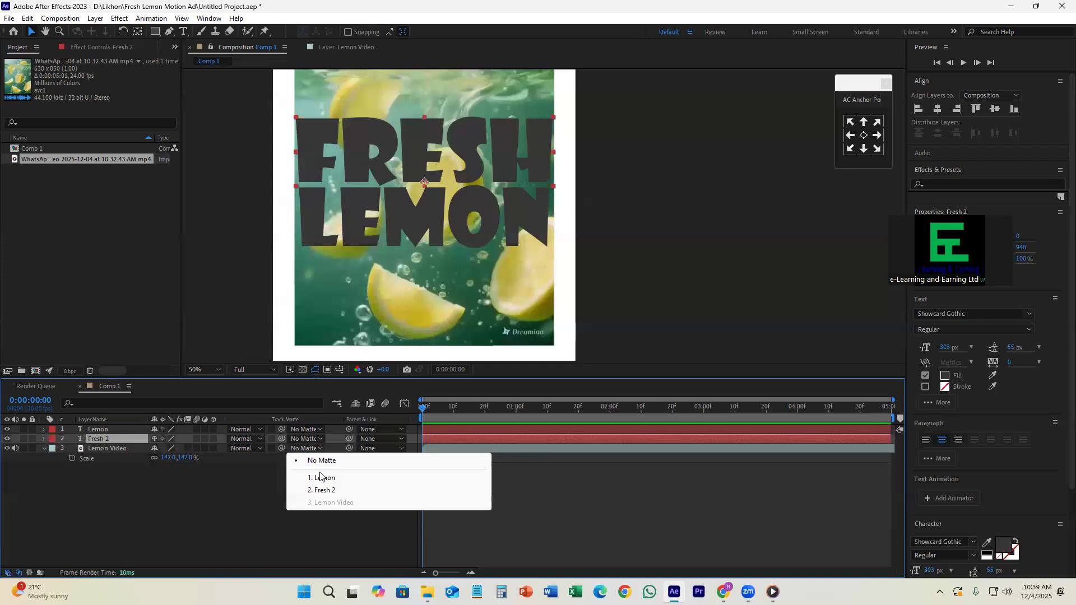
left_click(321, 478)
left_click(303, 448)
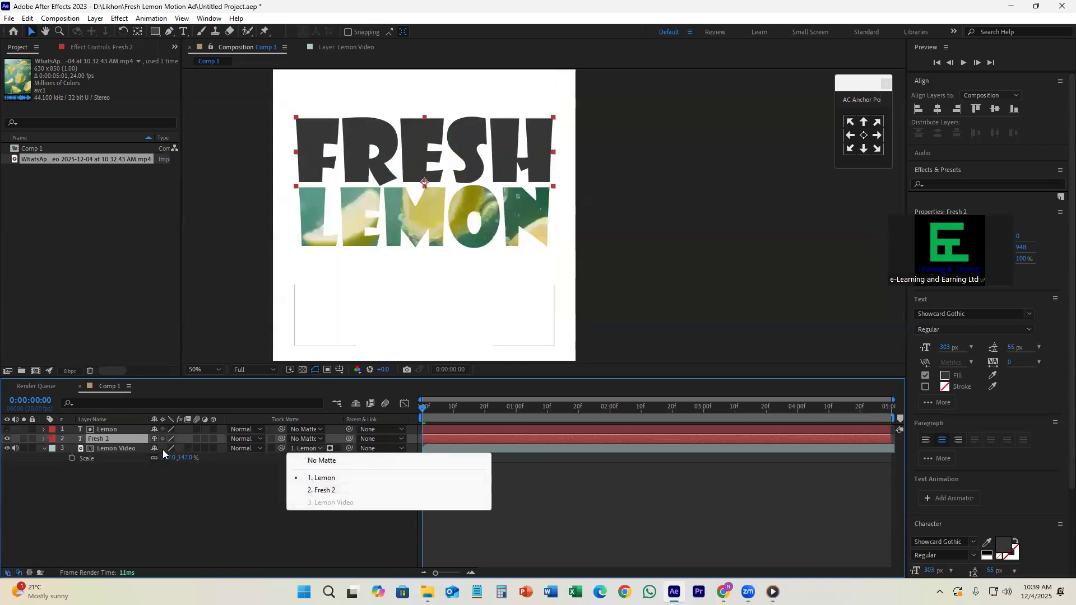
left_click(330, 491)
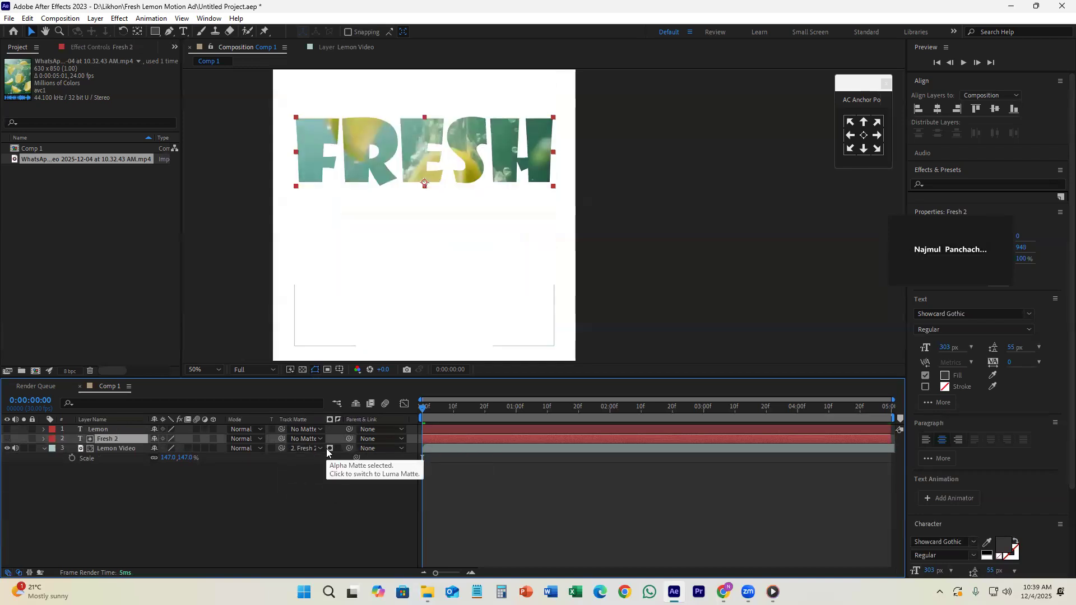
left_click(435, 430)
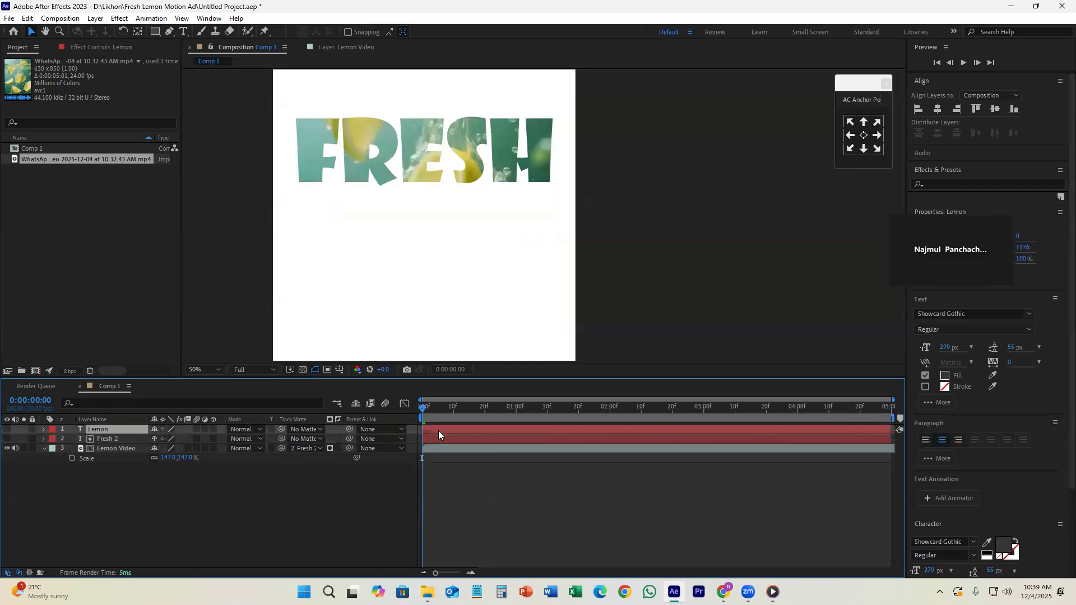
left_click(307, 449)
left_click(318, 461)
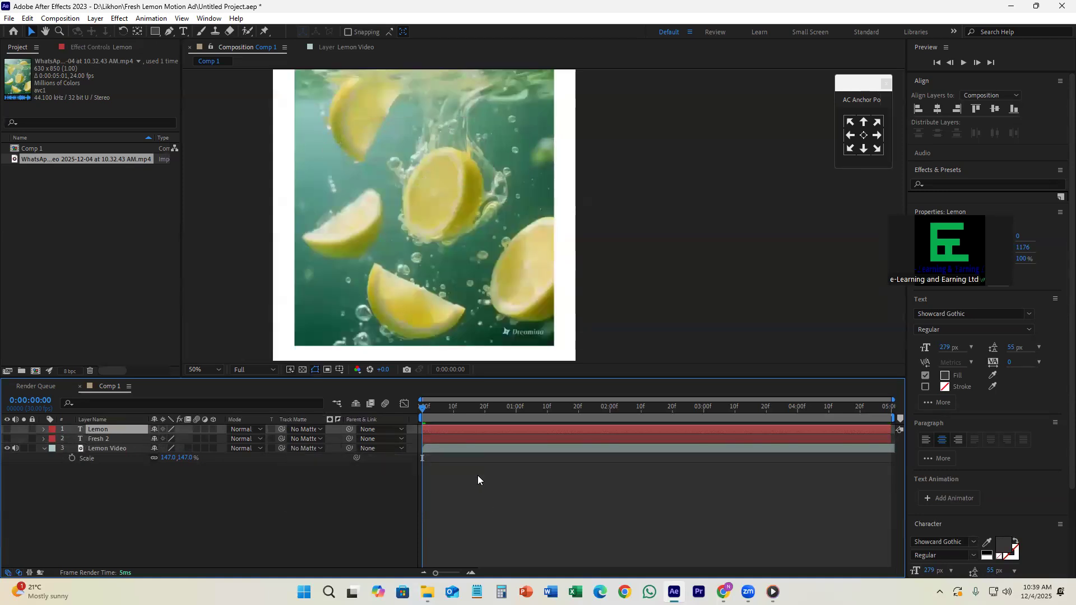
- Select the Lemon and Fresh 2 text layers together and make both visible again
left_click(478, 476)
left_click(459, 437)
left_click(460, 431)
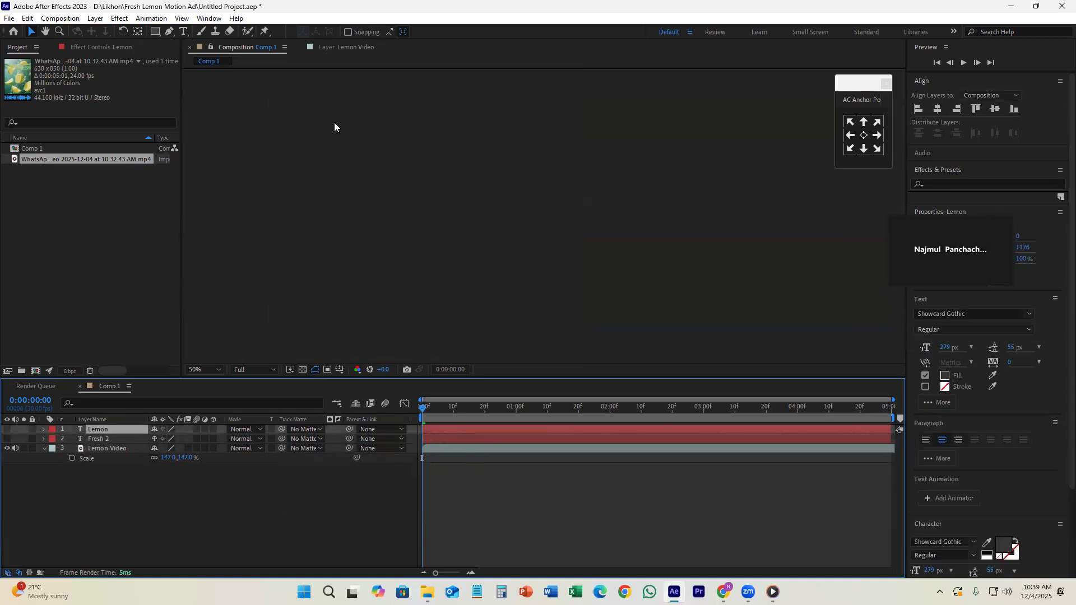
scroll(382, 228, "down", 3)
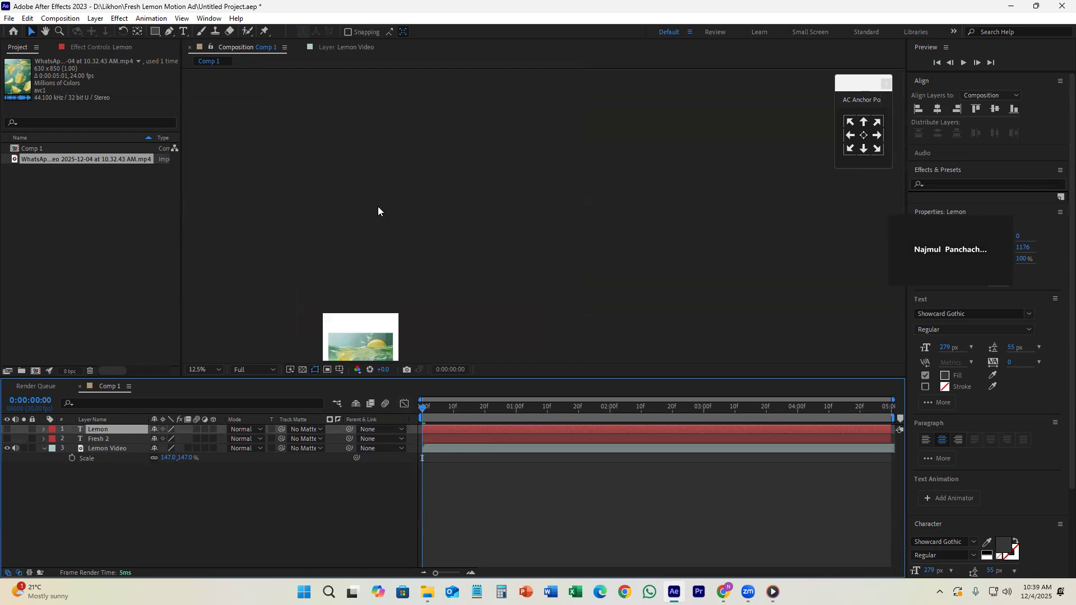
scroll(378, 207, "up", 4)
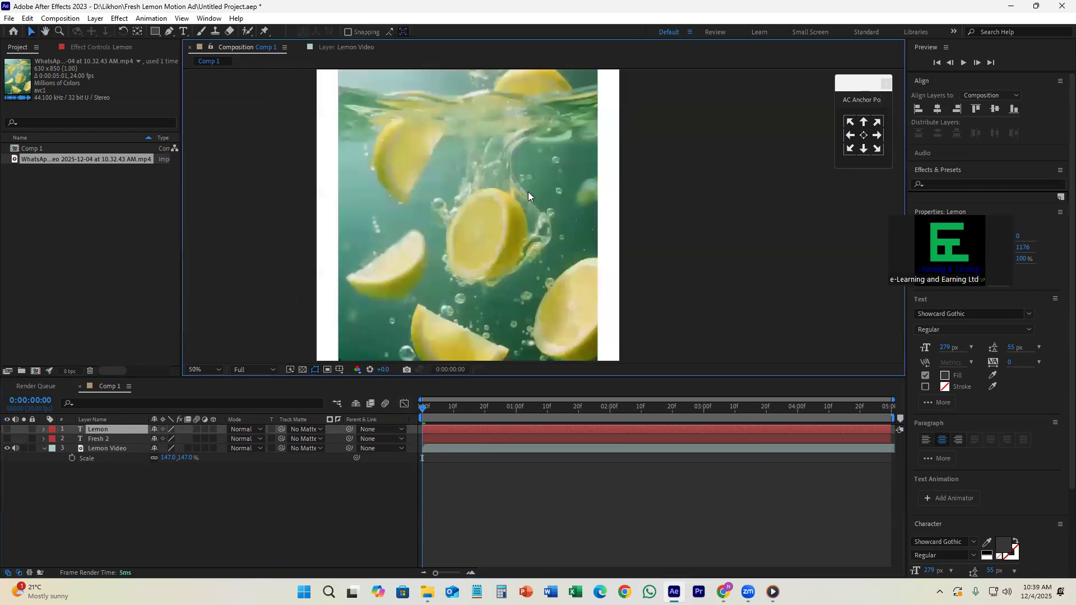
left_click(515, 491)
left_click(484, 430)
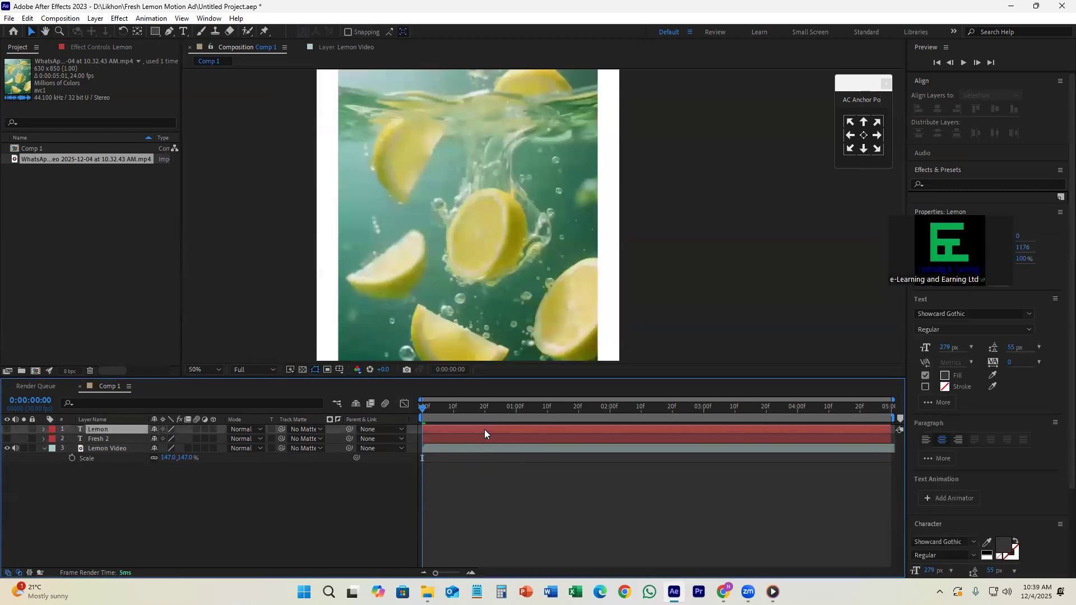
left_click(480, 442, "shift")
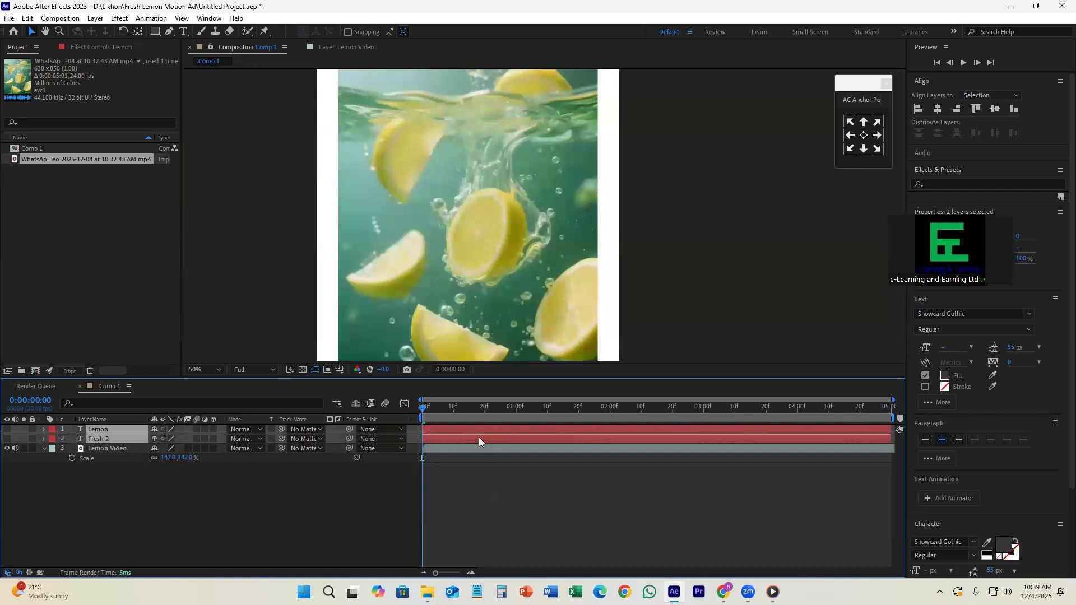
left_click(6, 430)
key("Caps_Lock")
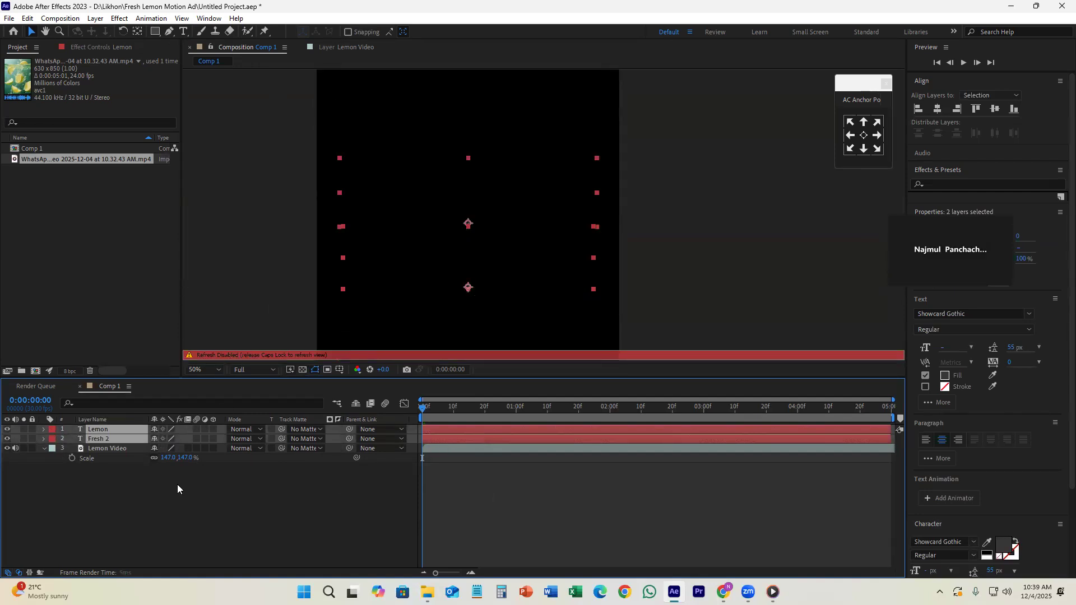
key("Caps_Lock")
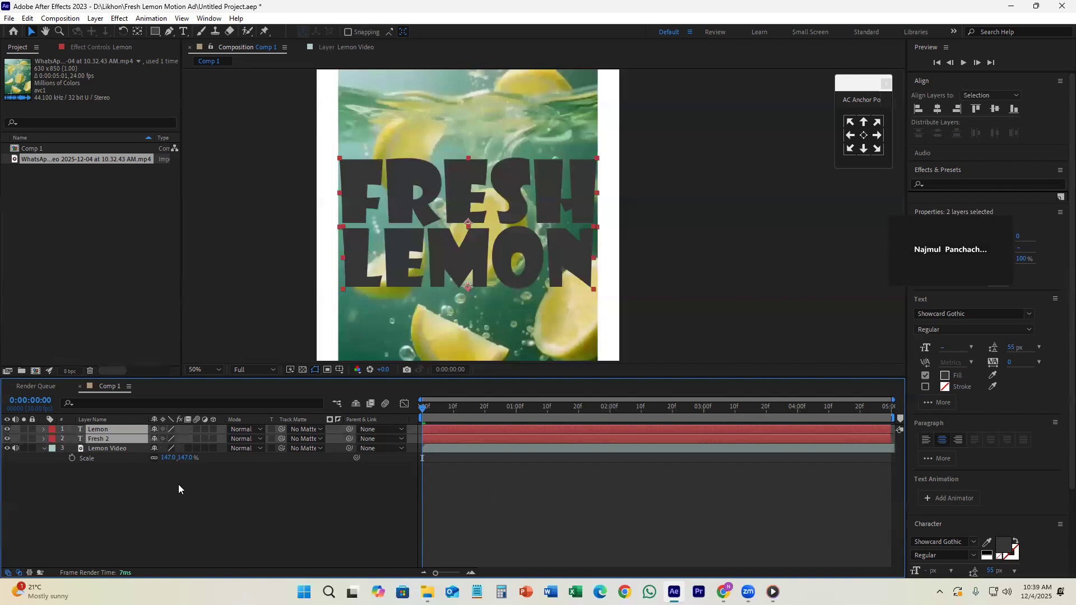
- Pre-compose the two selected text layers into a new composition named Text, moving all attributes into it
right_click(451, 437)
right_click(445, 436)
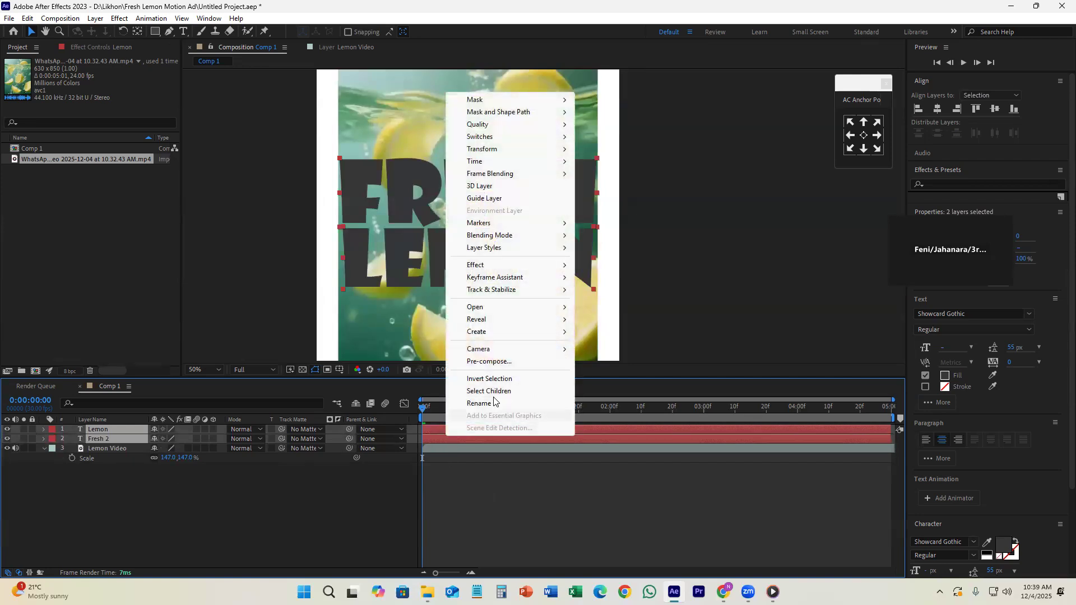
left_click(488, 362)
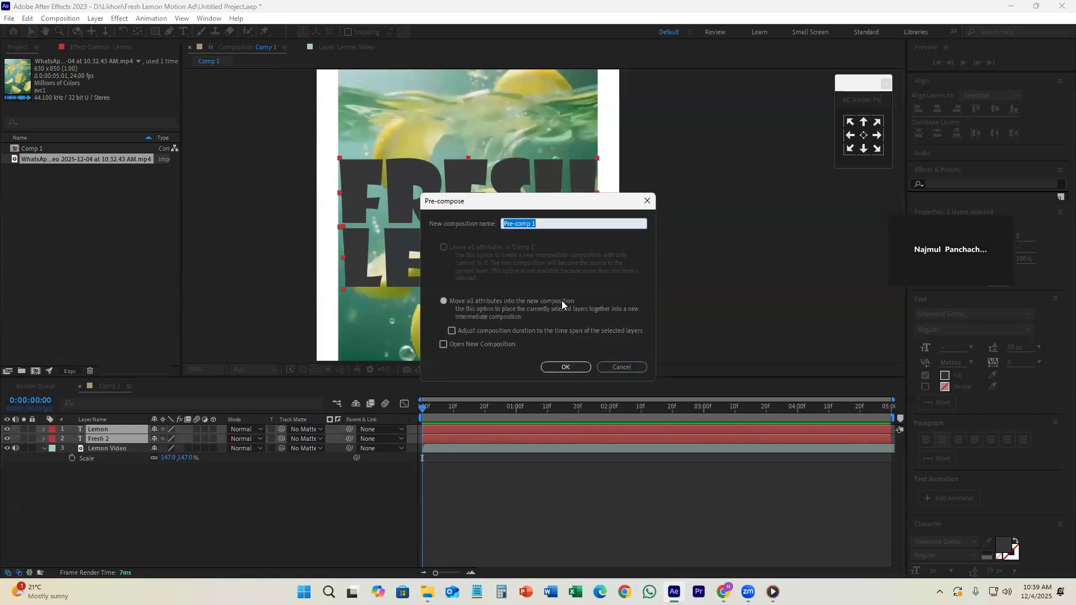
type("Text")
key("Return")
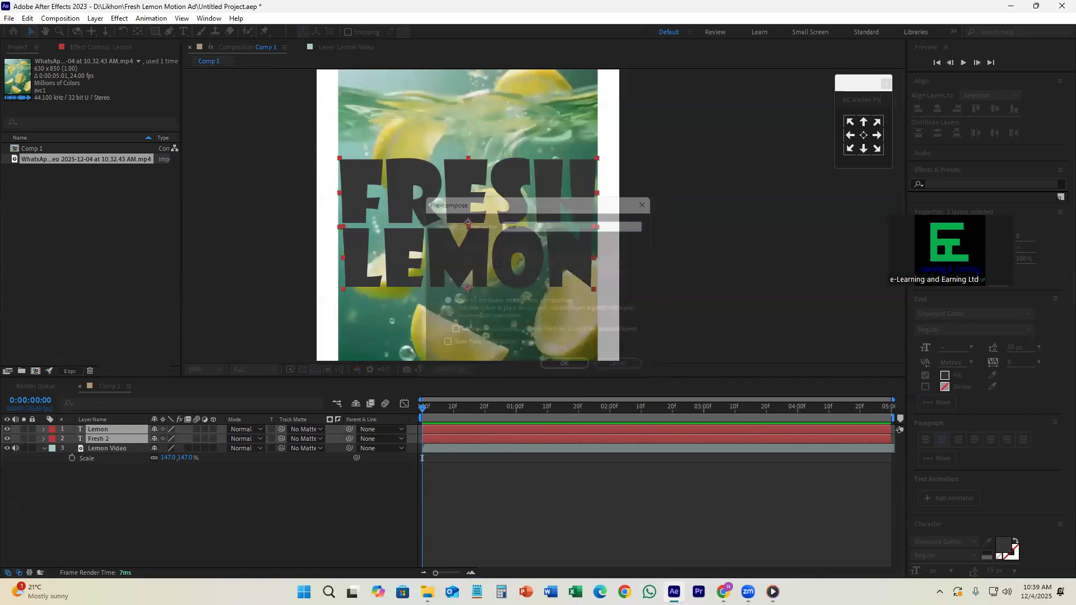
- Check the Text pre-comp's visibility and set it as the track matte of the Lemon Video layer
left_click(7, 430)
left_click(9, 431)
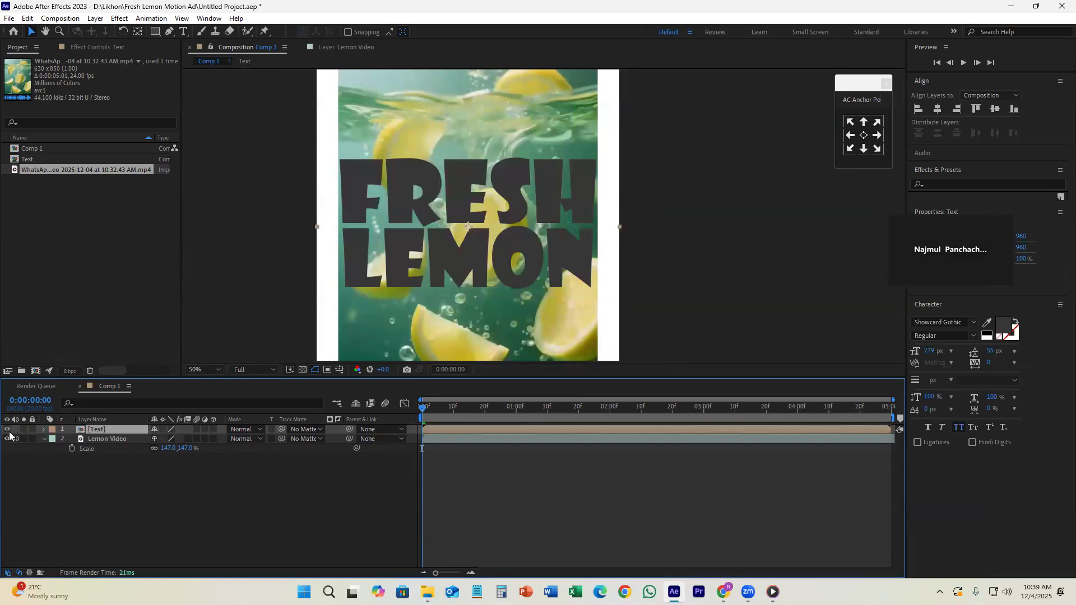
left_click(305, 440)
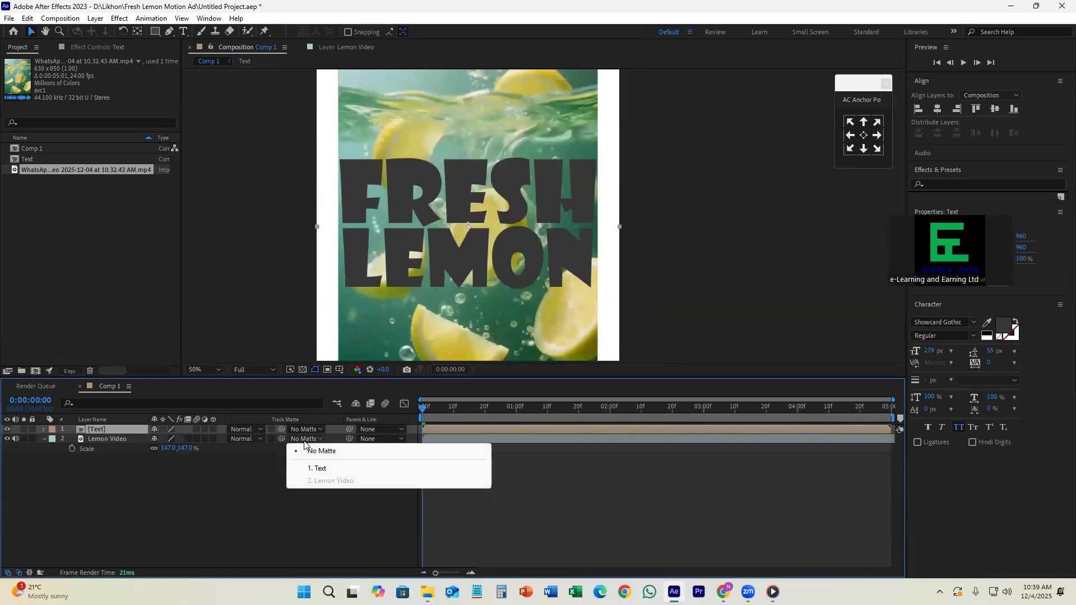
left_click(339, 469)
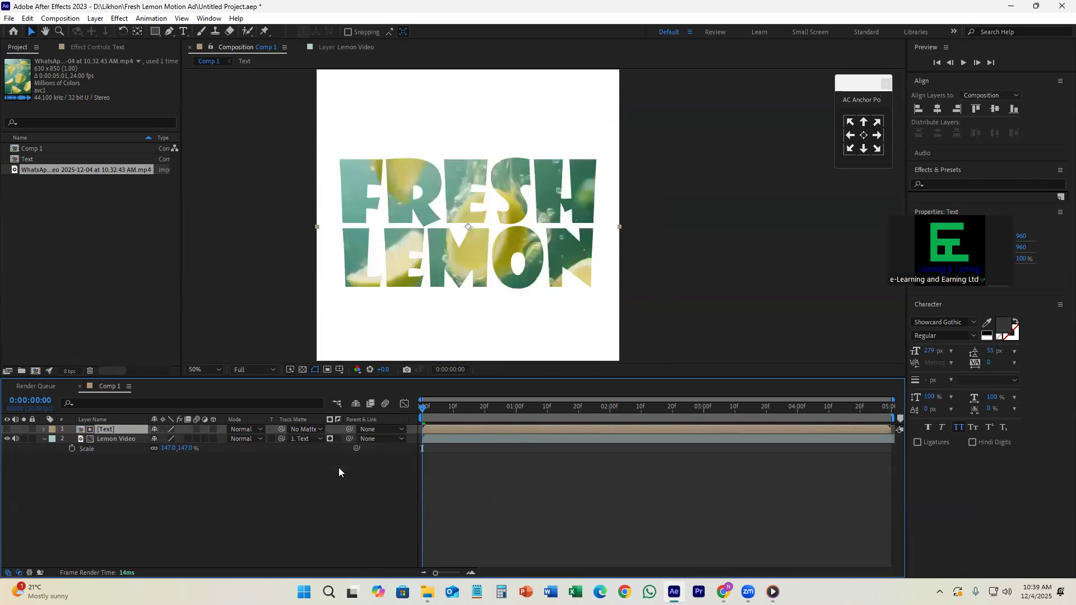
left_click_drag(437, 410, 410, 418)
- Open the Text pre-comp and select both of its text layers
double_click(446, 430)
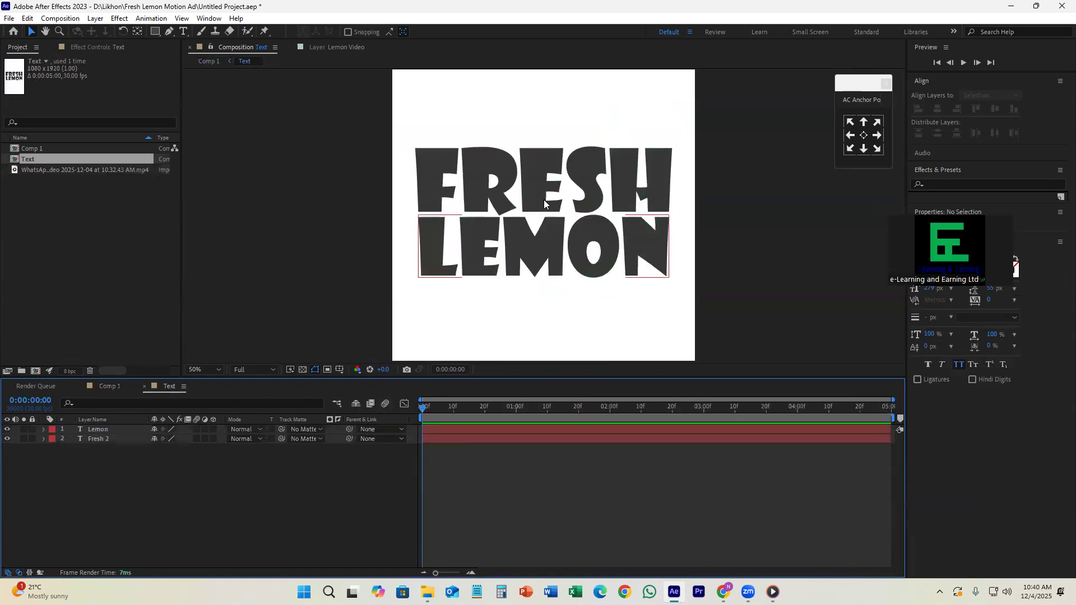
left_click(535, 187)
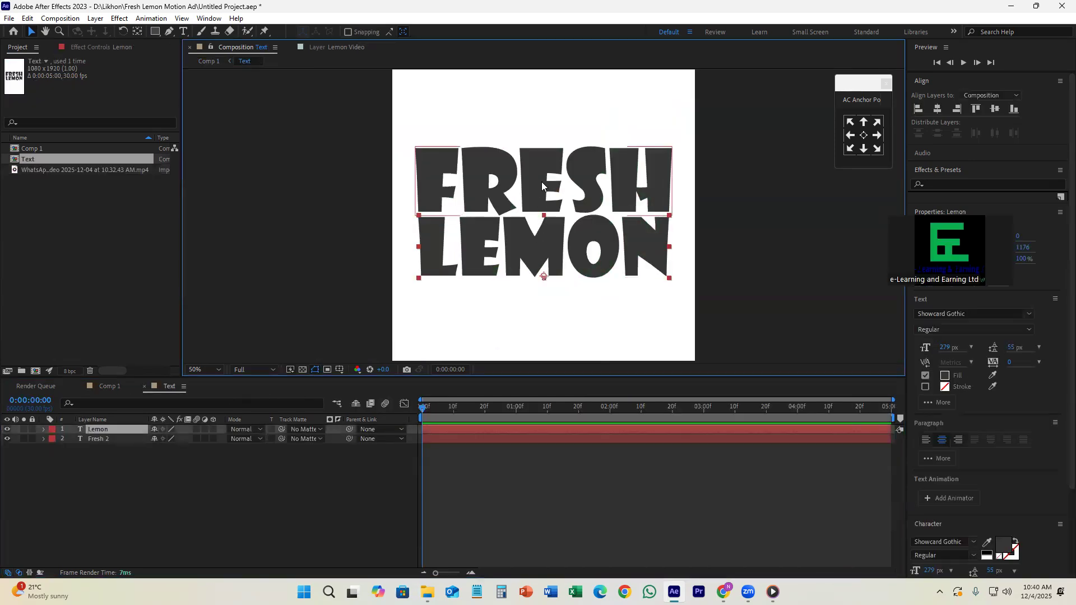
key("ctrl+a")
- Open Animation Composer and browse its Starter Presets for text transitions
left_click(208, 18)
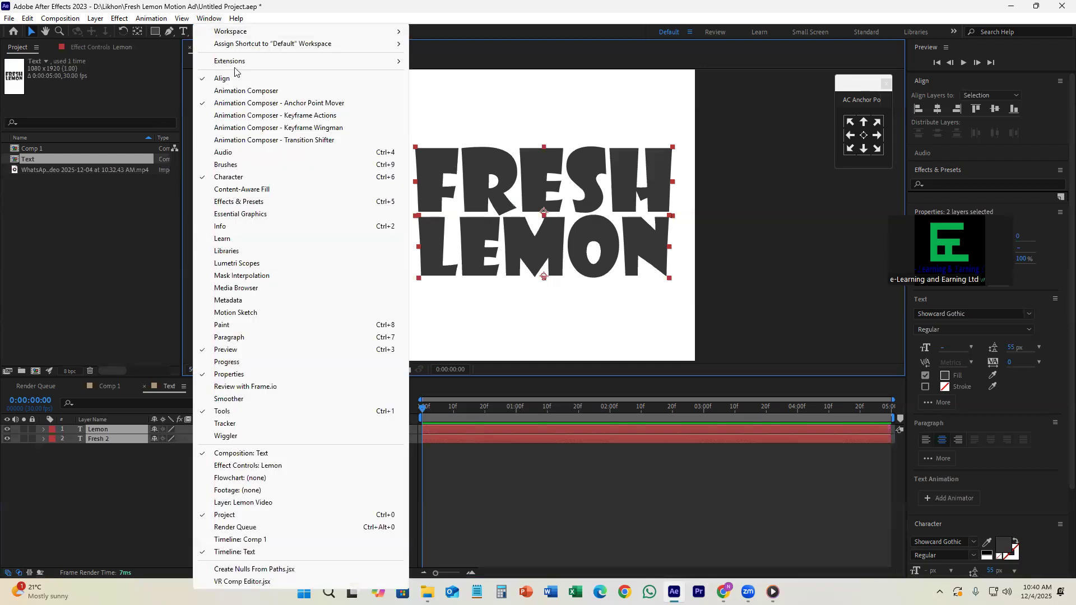
left_click(242, 94)
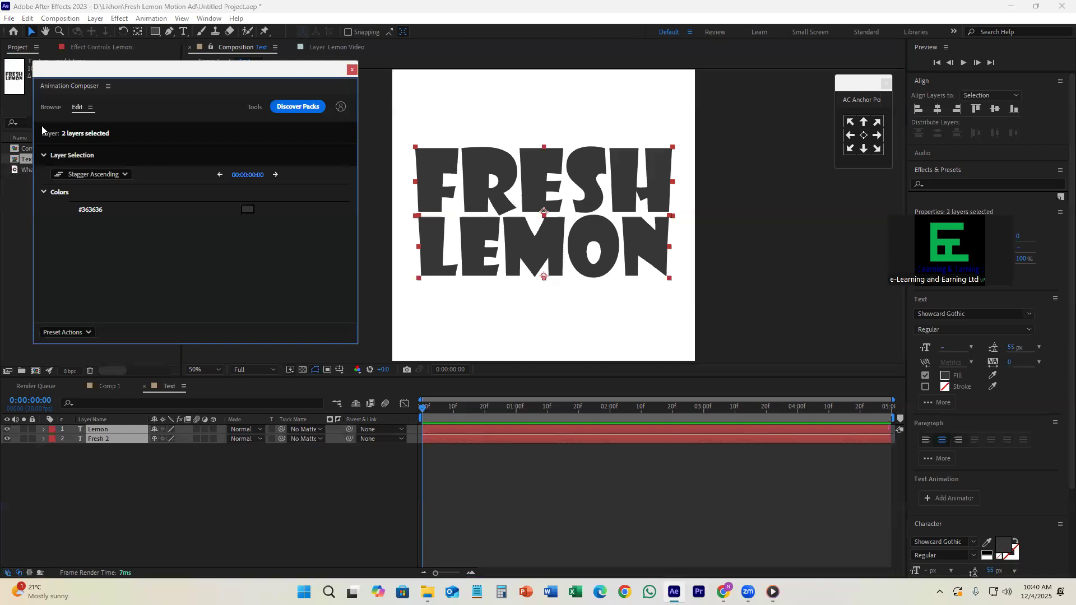
left_click(51, 107)
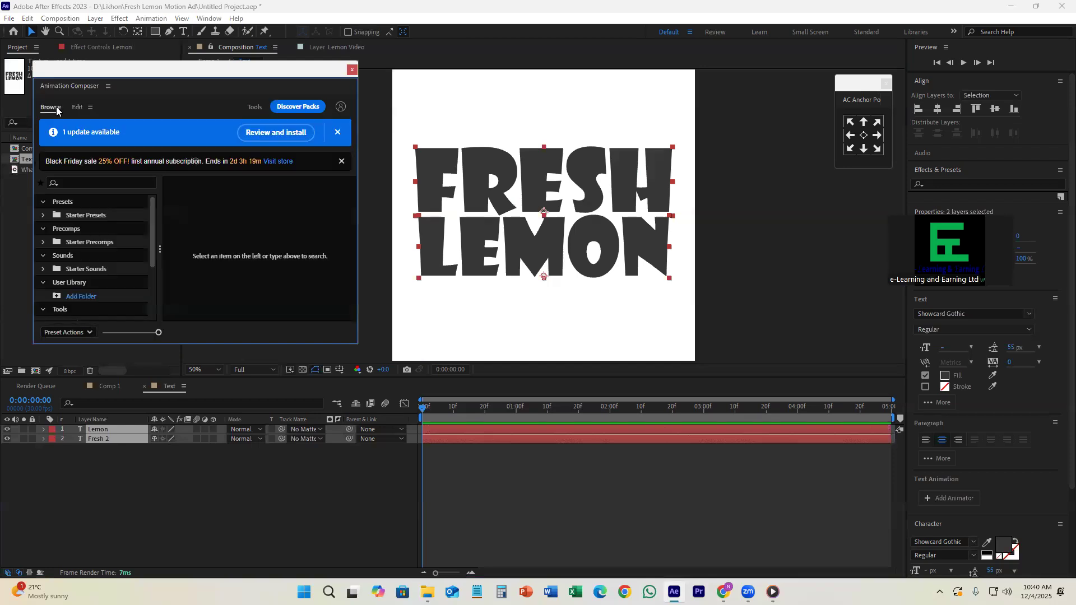
scroll(105, 216, "down", 1)
scroll(98, 232, "up", 1)
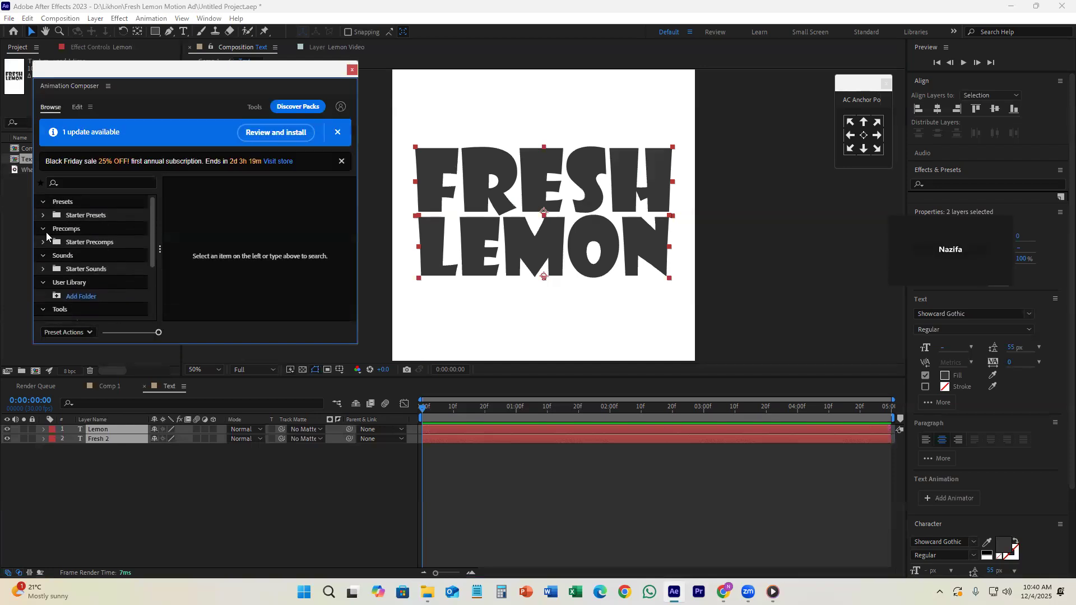
left_click(42, 216)
left_click(111, 234)
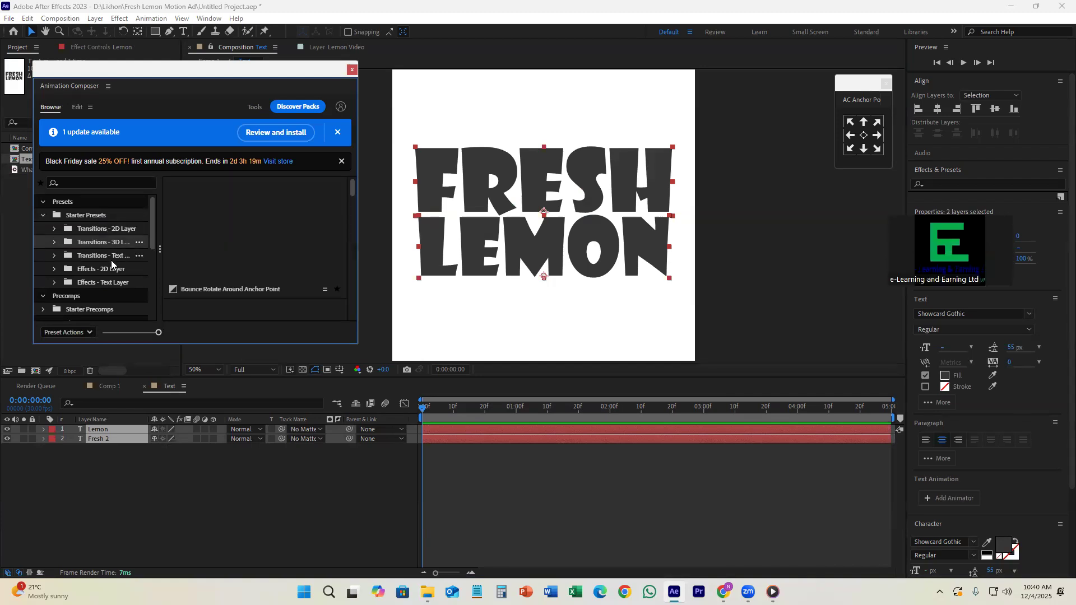
left_click(112, 260)
left_click(112, 257)
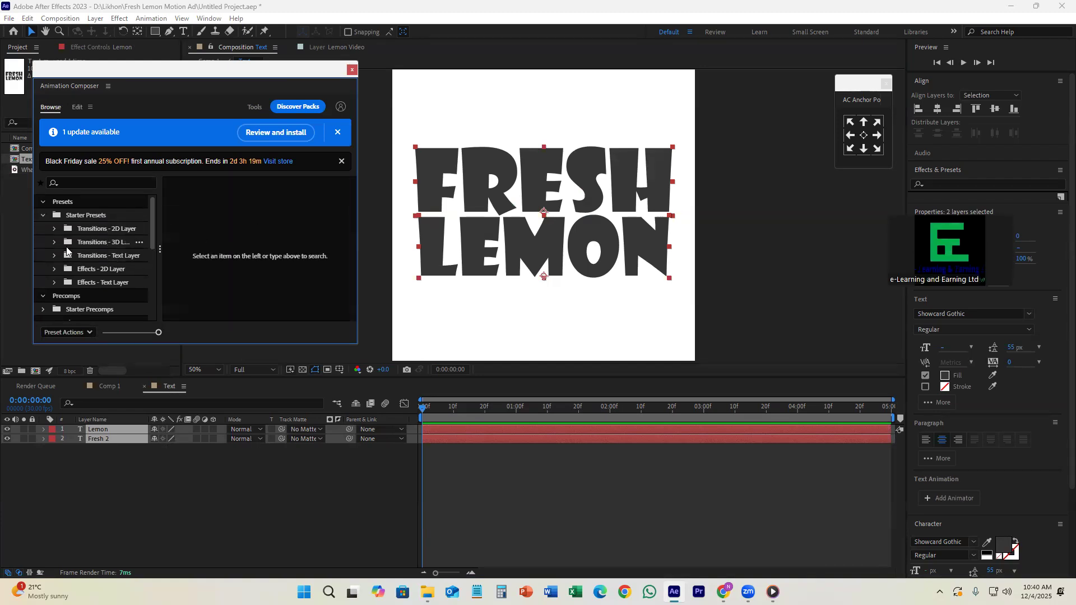
- Try the Position & Rotate & Scale Characters Randomly text transition as an In animation on both text layers
left_click(106, 258)
scroll(277, 236, "down", 2)
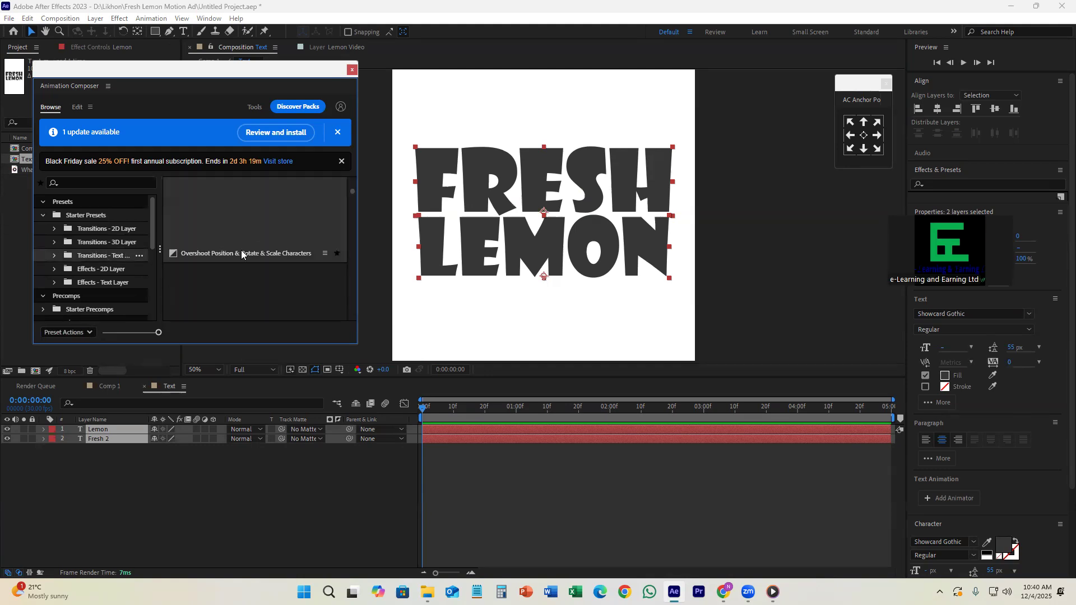
scroll(232, 213, "down", 3)
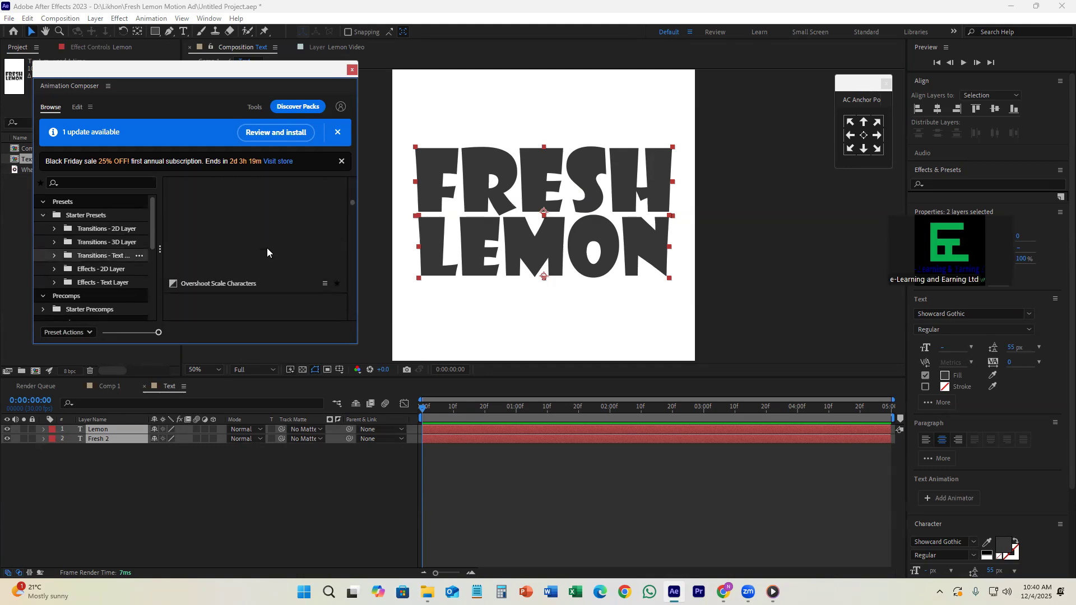
scroll(255, 231, "down", 2)
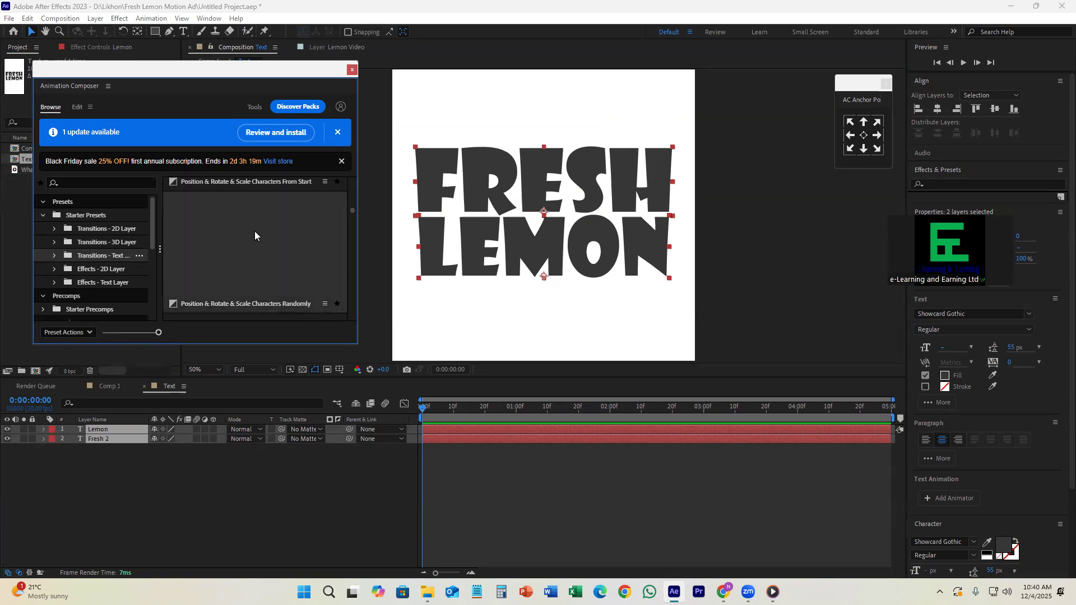
left_click(248, 332)
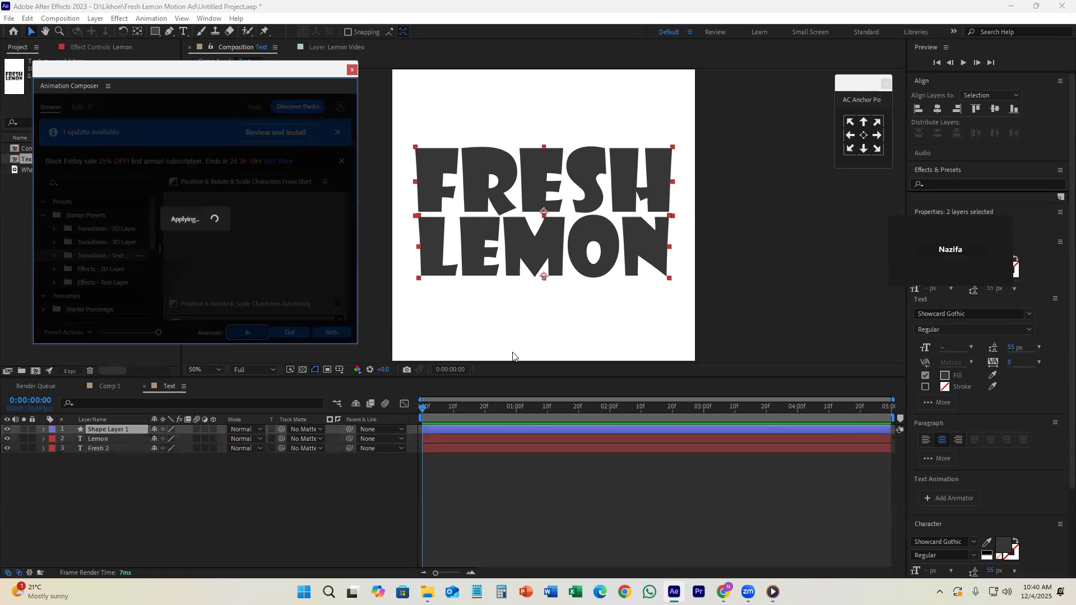
- Check the applied In transition on the timeline, undo it, and collapse both text layers' properties
left_click_drag(423, 408, 593, 440)
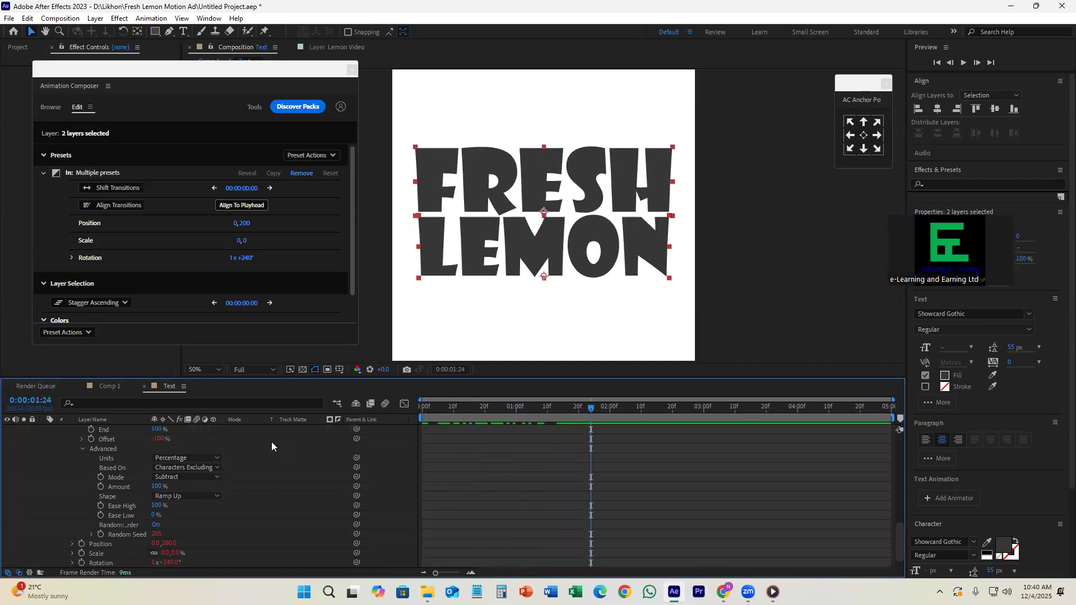
scroll(60, 468, "up", 1)
scroll(62, 468, "up", 3)
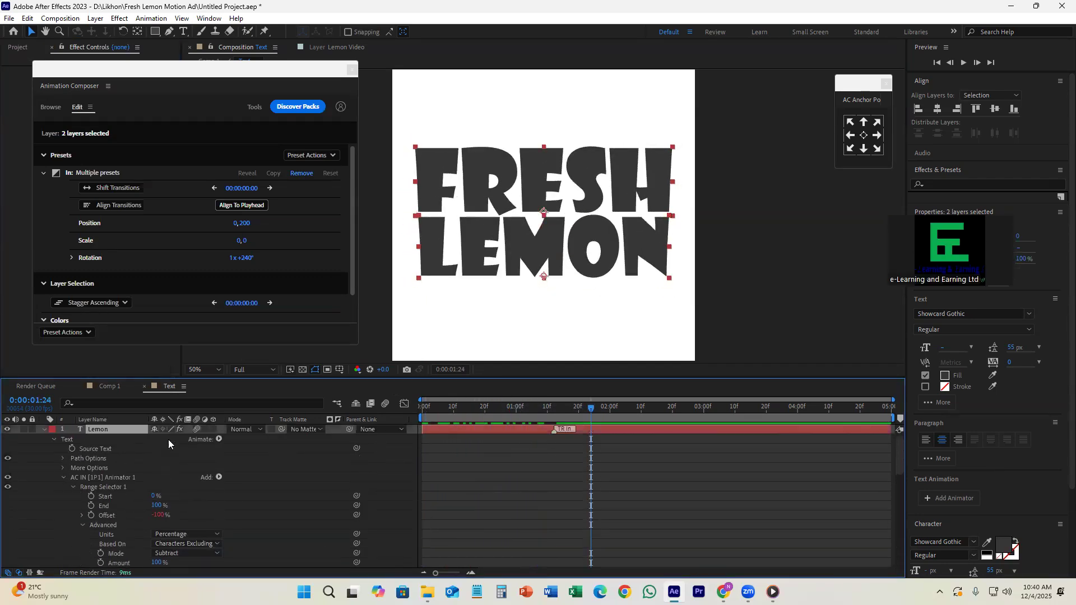
key("ctrl+z")
left_click_drag(446, 415, 461, 448)
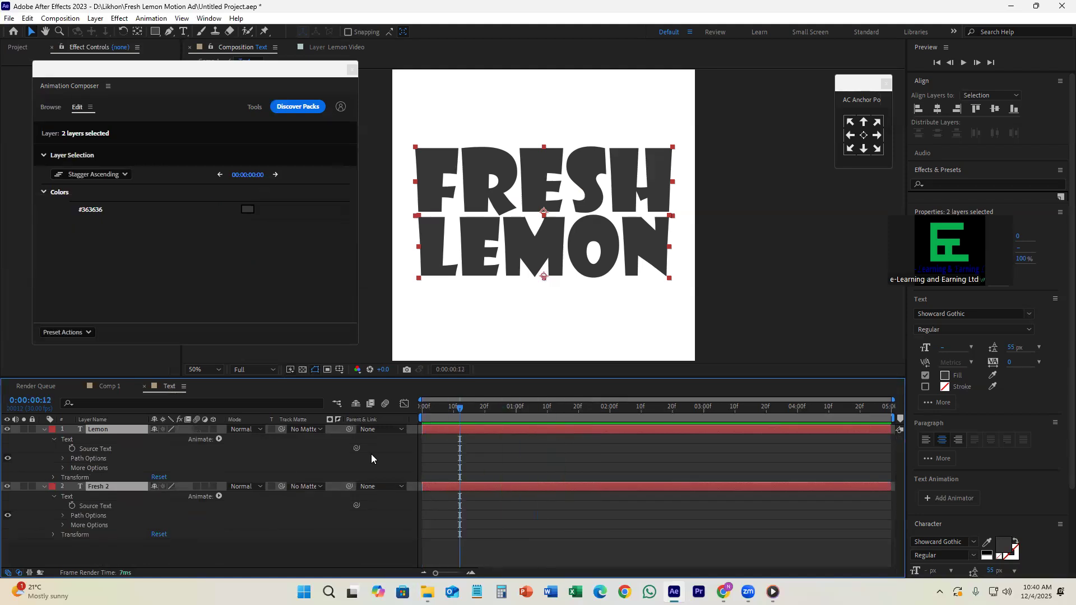
left_click(45, 430)
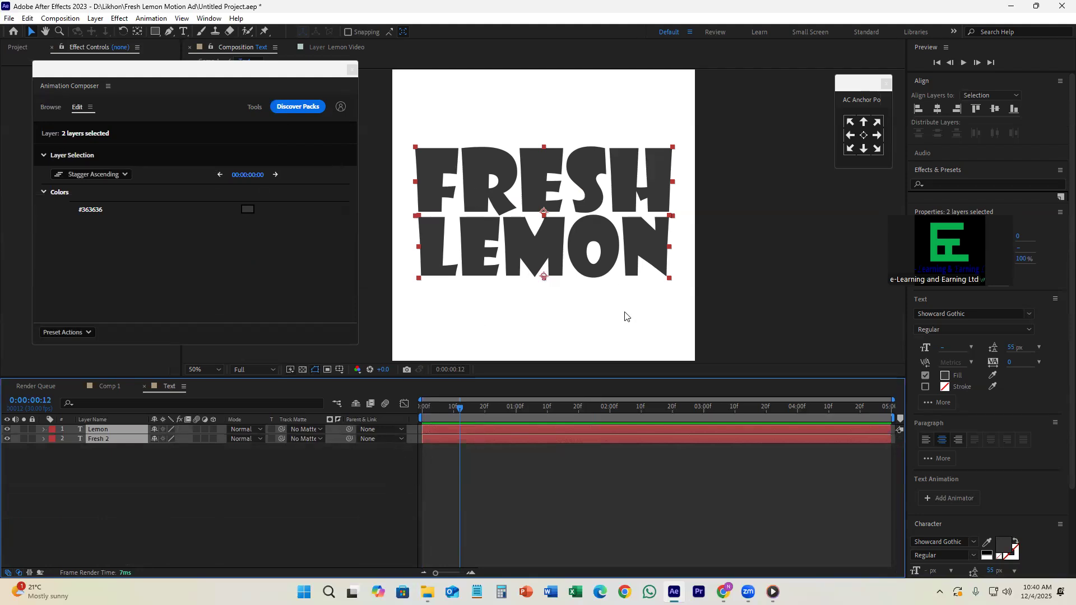
- Add Position keyframes to both the Lemon and Fresh 2 layers at 0:00:00:16
left_click(517, 474)
mouse_move(470, 409)
left_mouse_down()
mouse_move(517, 430)
mouse_move(473, 430)
left_mouse_up()
left_click(473, 429)
left_click(477, 442, "shift")
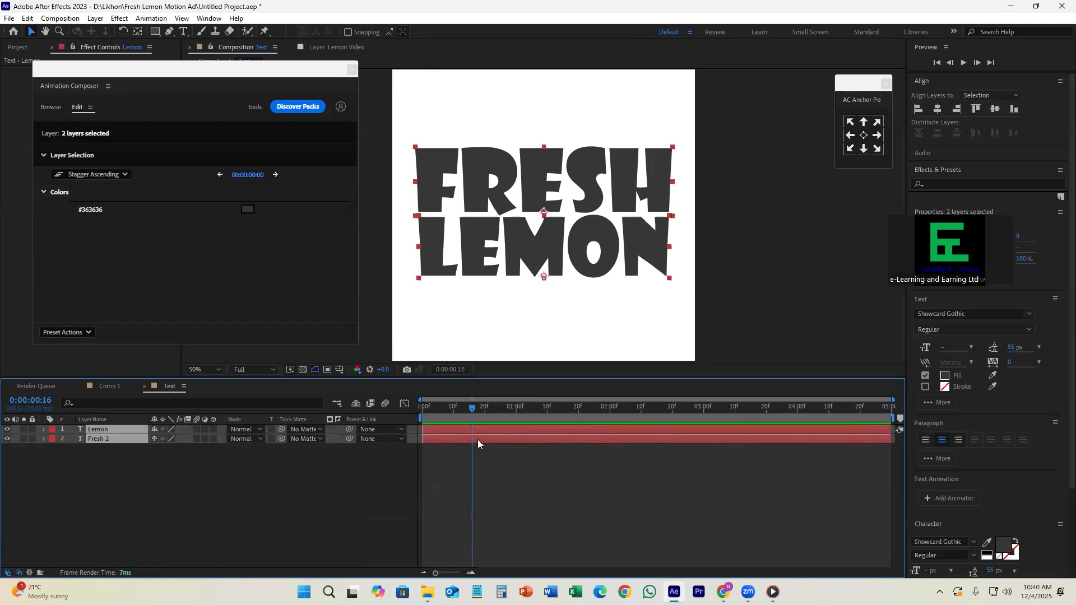
key("alt+shift+p")
- At the first frame, move LEMON down to about 540, 1348 and FRESH up to about 540, 710
left_click(423, 409)
left_click(544, 457)
left_click(517, 431)
left_click_drag(551, 247, 552, 297)
left_click(514, 448)
left_click_drag(539, 171, 540, 105)
- Apply Easy Ease to all Position keyframes of both layers and reshape their speed curves into a sharp central peak
left_click_drag(498, 439, 404, 477)
key("F9")
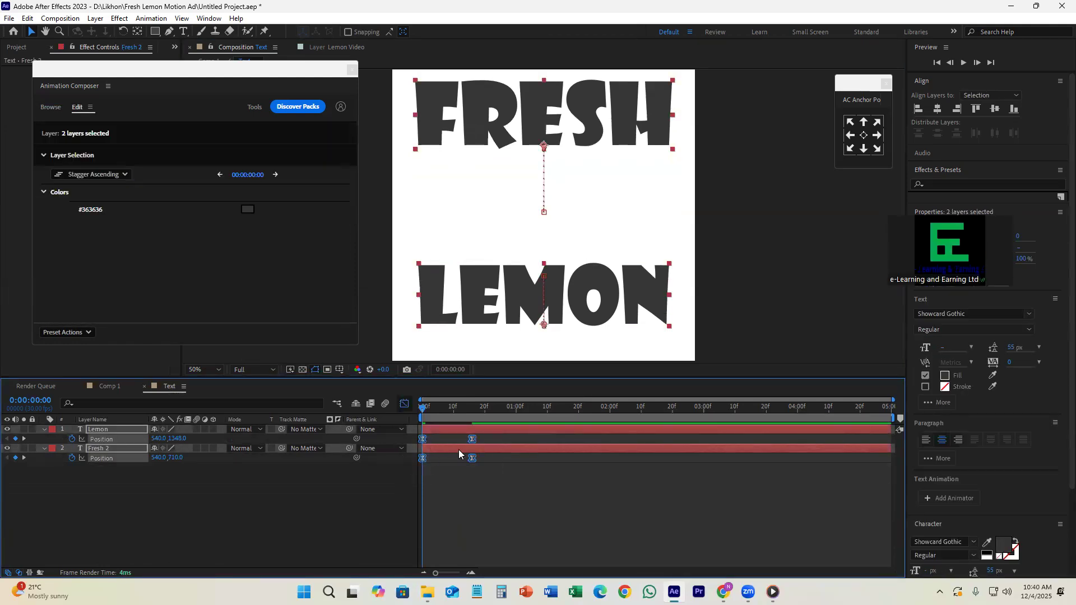
key("shift+F3")
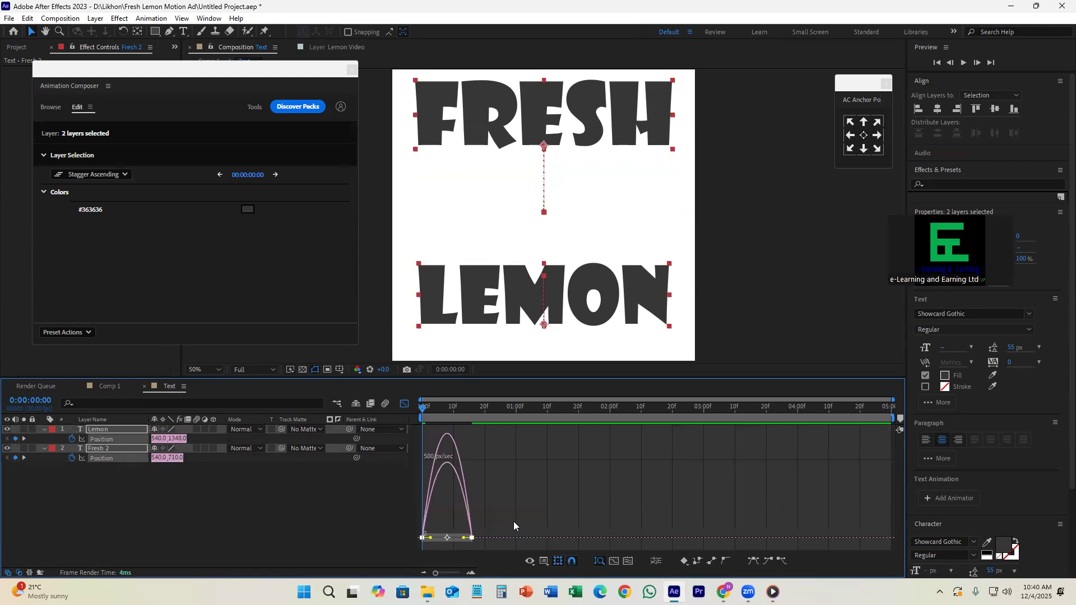
left_click_drag(430, 538, 455, 540)
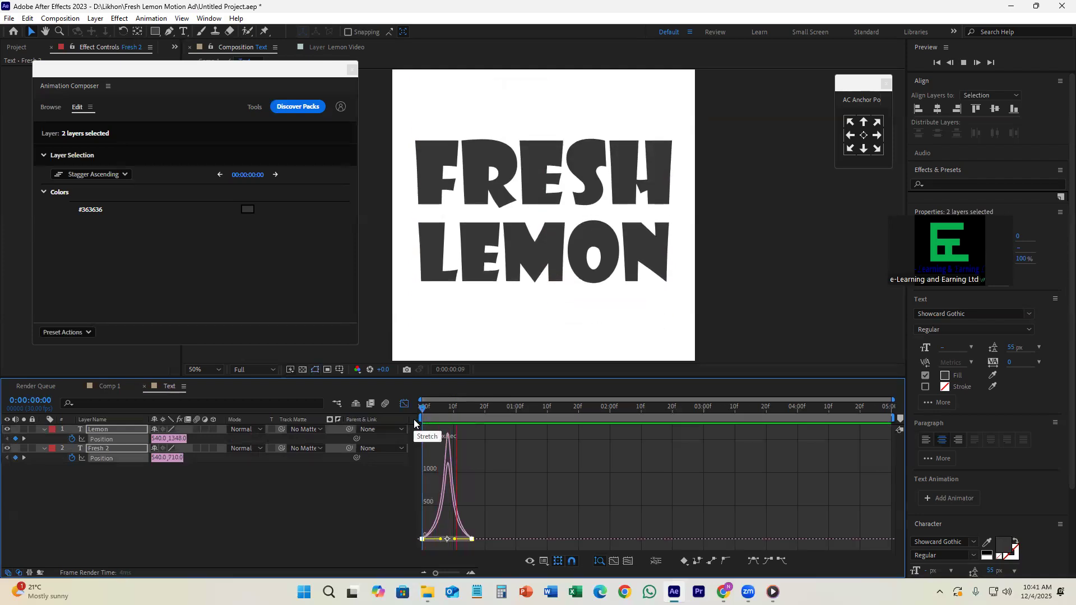
- Preview the sliding text motion in the Text pre-comp and in Comp 1 from the first frame
key("space")
left_click(110, 386)
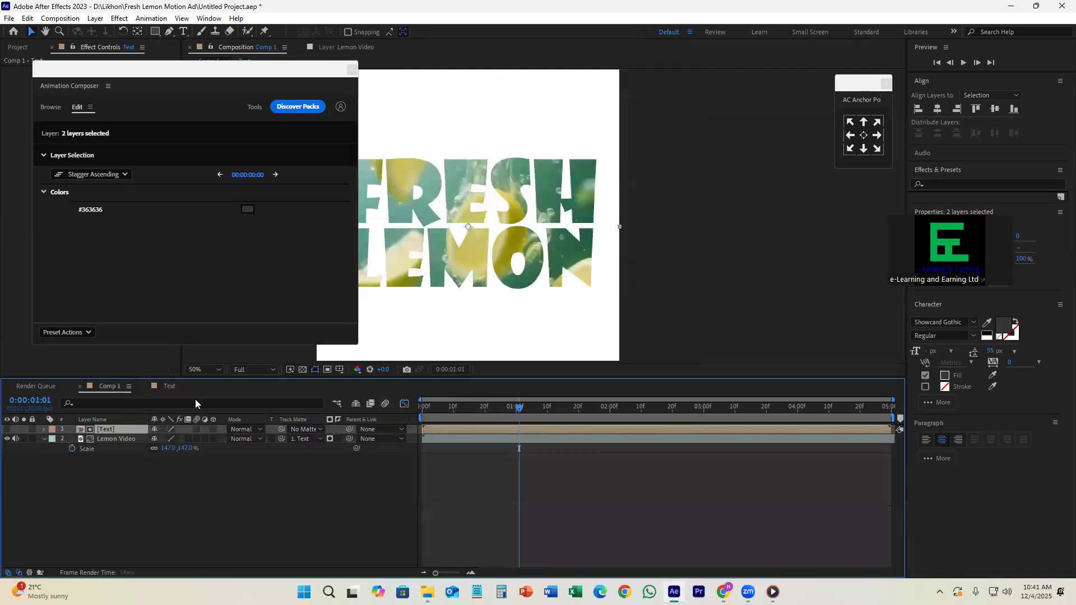
left_click_drag(538, 407, 423, 407)
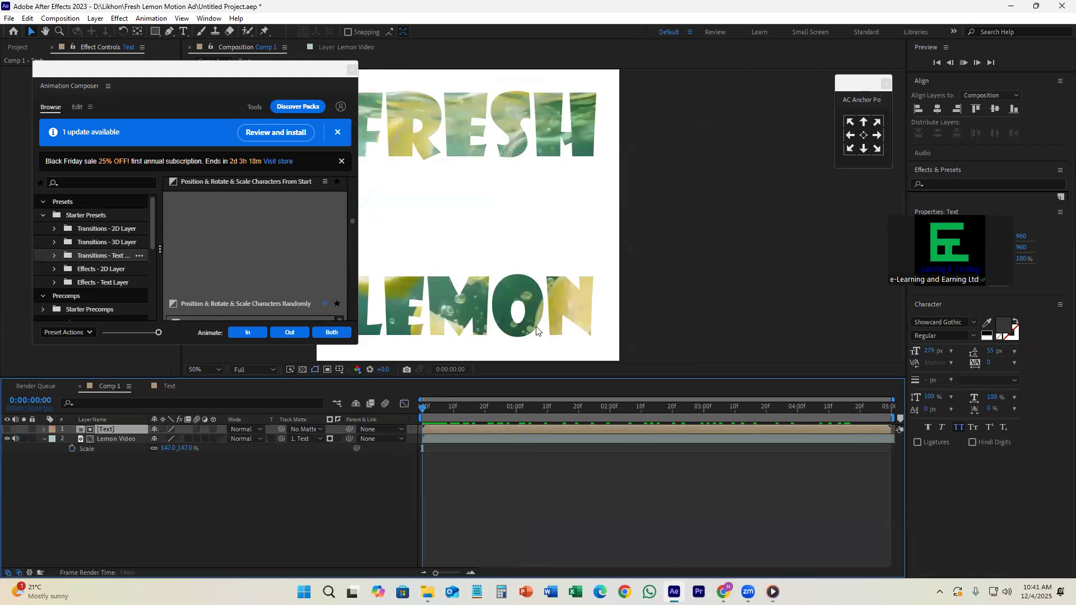
key("space")
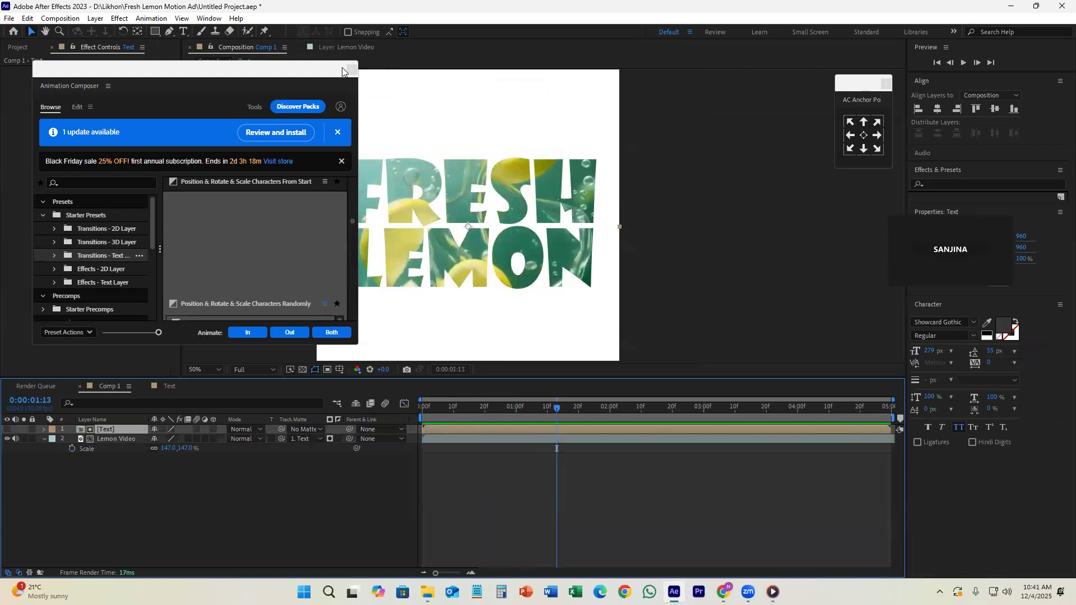
- Close the Animation Composer window and reopen the Text pre-comp with the time at the first frame
left_click(352, 69)
left_click_drag(489, 409, 413, 426)
double_click(461, 431)
- Check the graph editor's display options for the Position speed curves and dismiss them
right_click(494, 458)
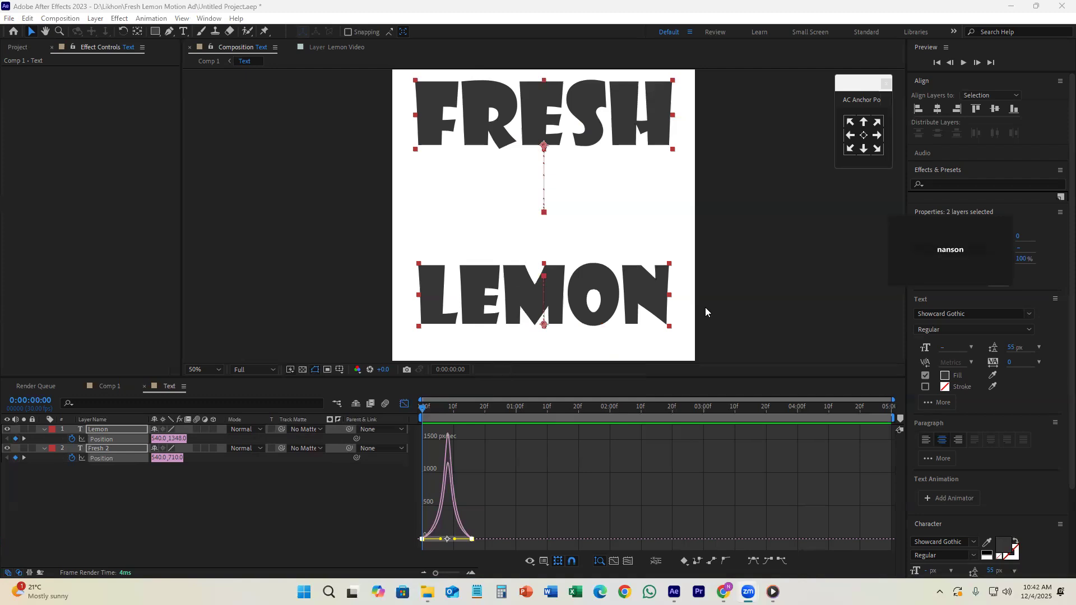
right_click(507, 491)
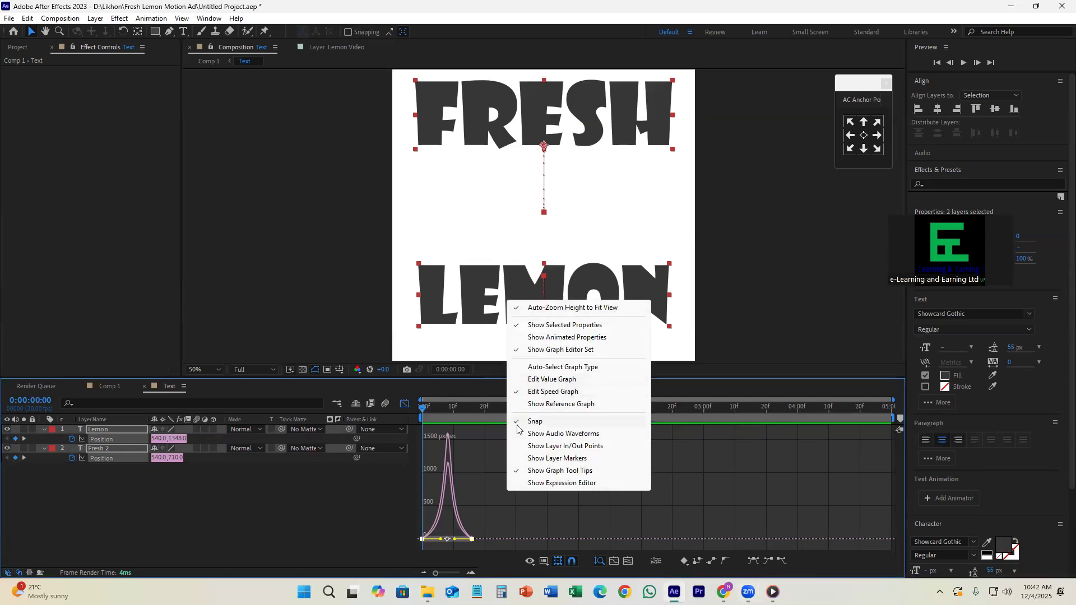
left_click(475, 450)
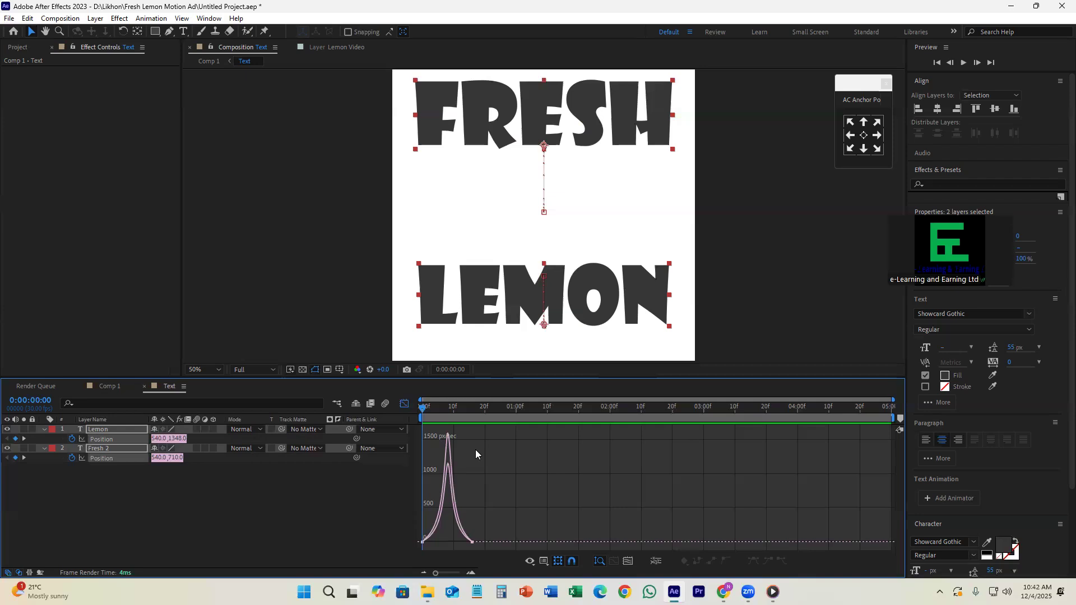
- Preview the eased text motion in the Text pre-comp and switch from the speed graph back to the layer keyframes
left_click_drag(442, 407, 423, 412)
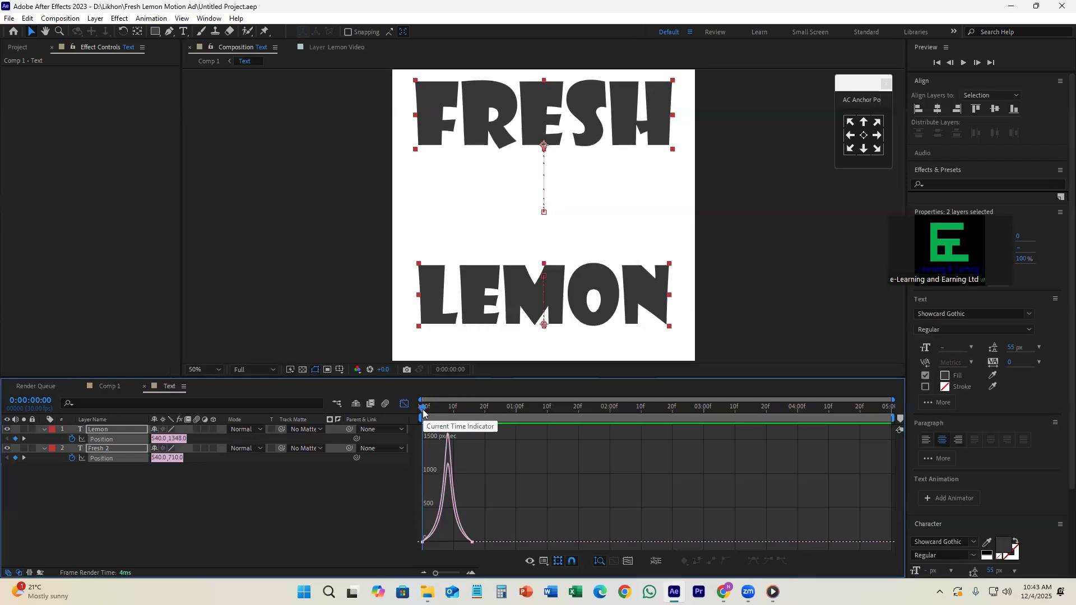
key("space")
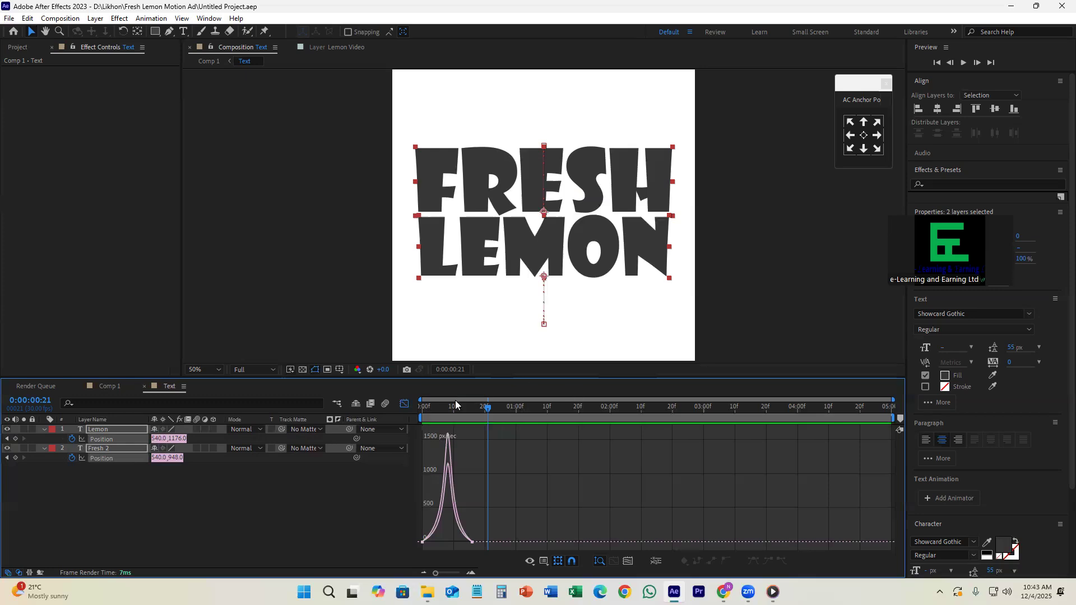
left_click_drag(515, 406, 429, 409)
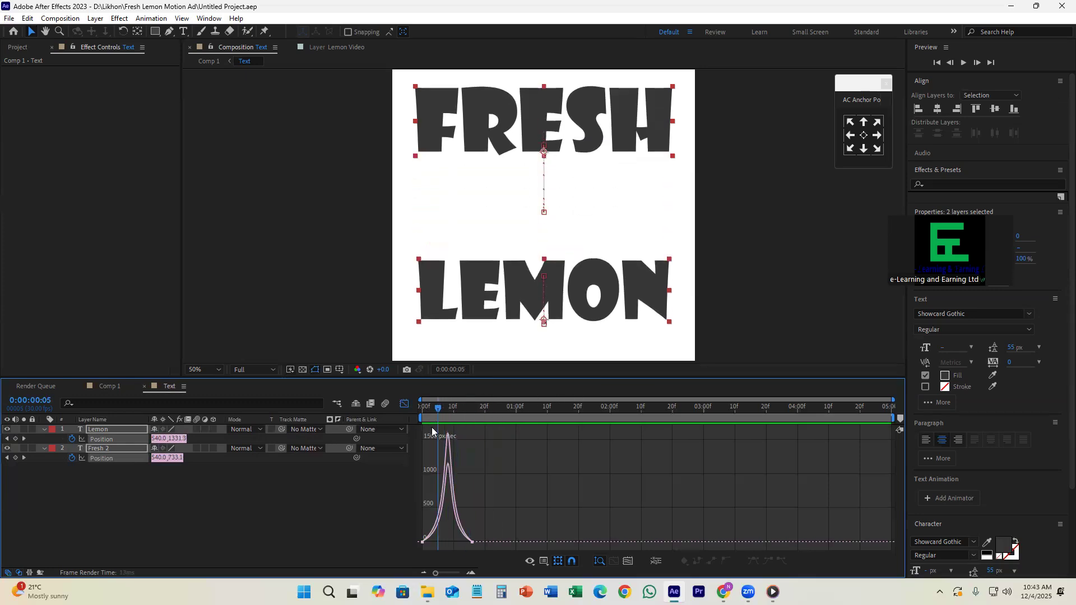
left_click(404, 404)
key("space")
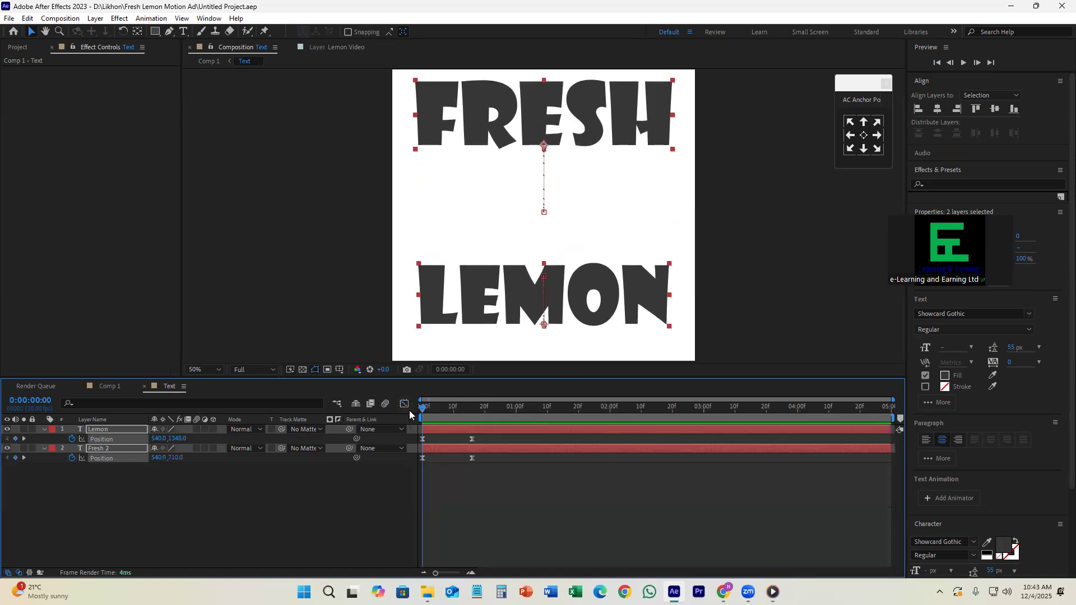
- Play Comp 1 to review the text motion with the lemon footage inside the letters
left_click(110, 386)
key("space")
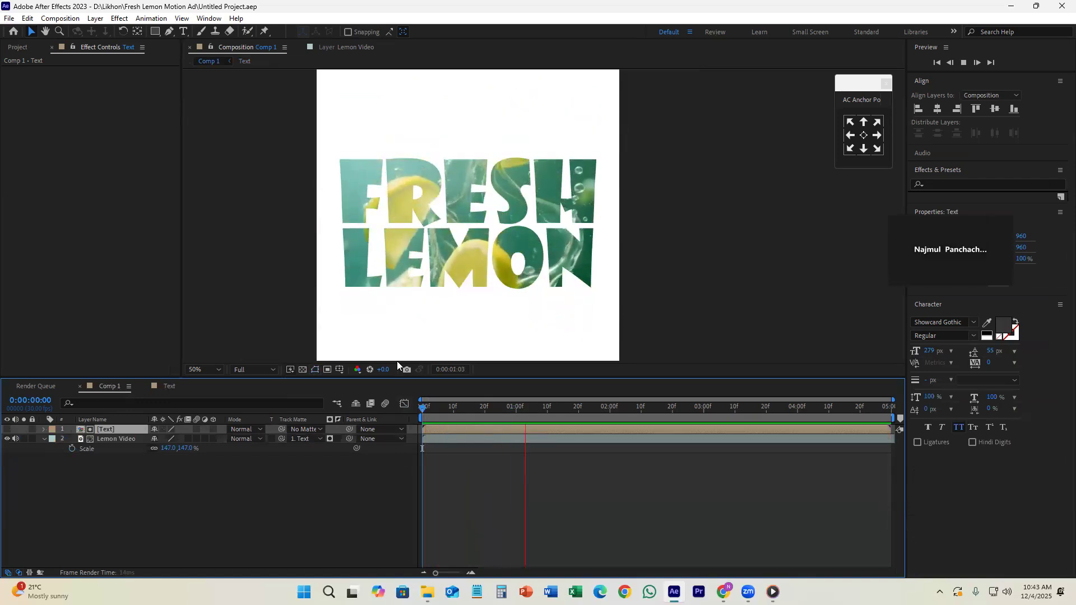
key("space")
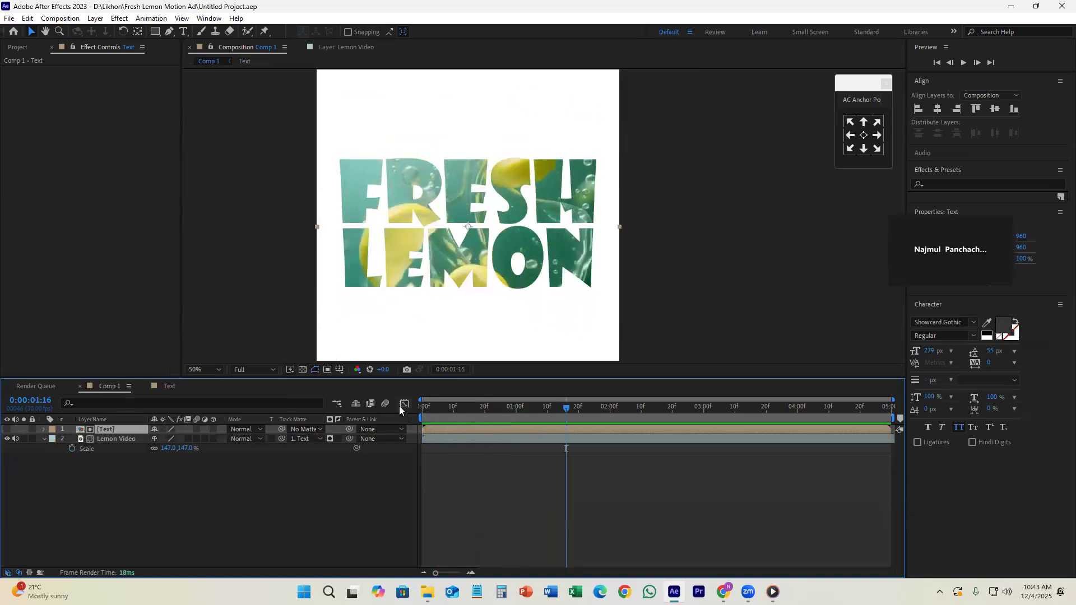
- In the Text pre-comp, add 100% Opacity keyframes to both text layers at 0:00:00:16
double_click(434, 428)
left_click_drag(472, 411, 473, 417)
key("t")
left_click(72, 439)
left_click(72, 458)
- Shift the Opacity keyframes to 0:00:00:10 and set both layers' Opacity to 0% at the first frame
left_click_drag(473, 419, 412, 420)
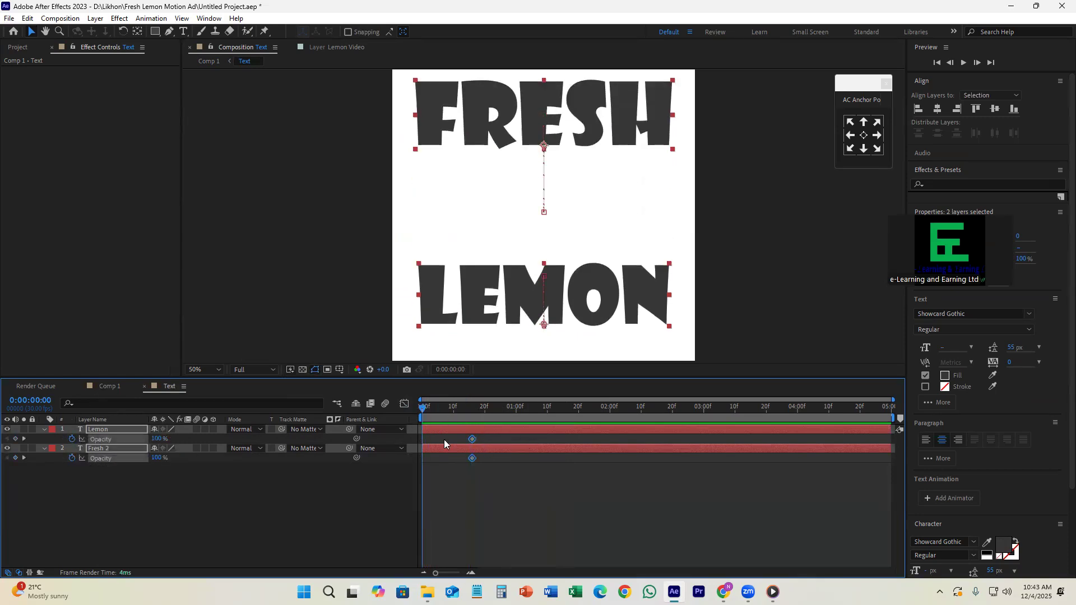
left_click_drag(472, 439, 454, 439)
left_click_drag(159, 439, 93, 439)
- Preview the text fade-in within the Text pre-comp and again in Comp 1
key("space")
key("space")
left_click(107, 386)
left_click_drag(501, 409, 370, 432)
key("space")
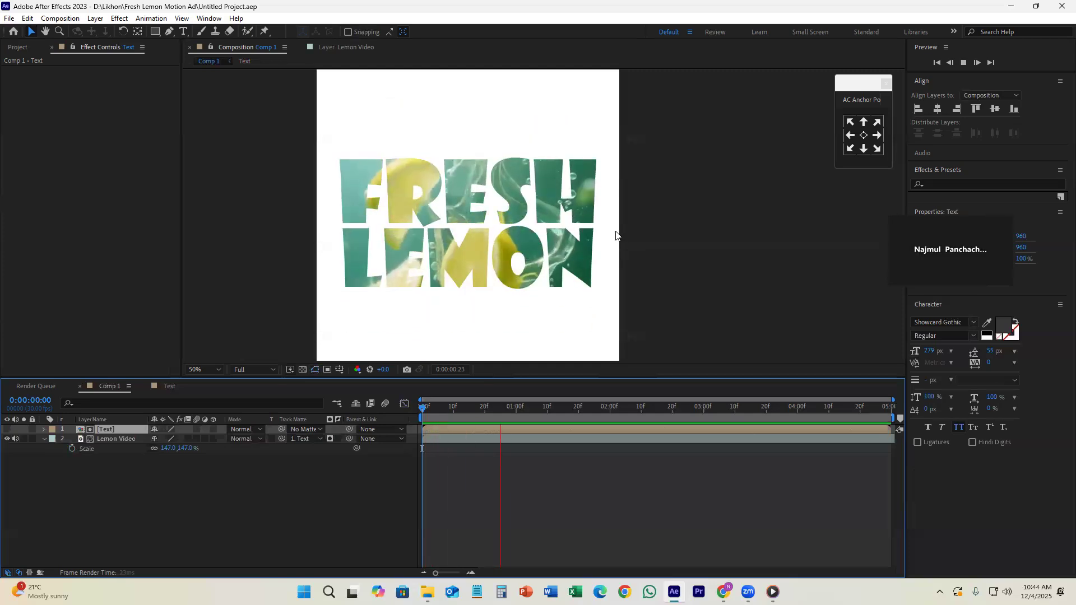
key("space")
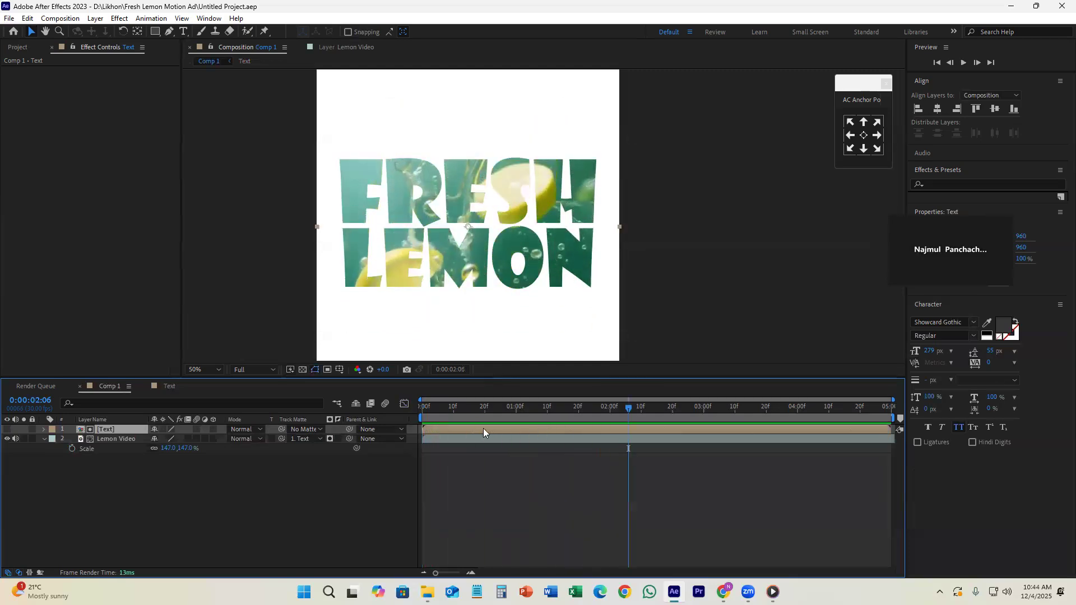
- In the Text pre-comp, move both layers' ending Position keyframes to 0:00:01:00 and Opacity keyframes to about 0:00:00:24, and preview
double_click(484, 429)
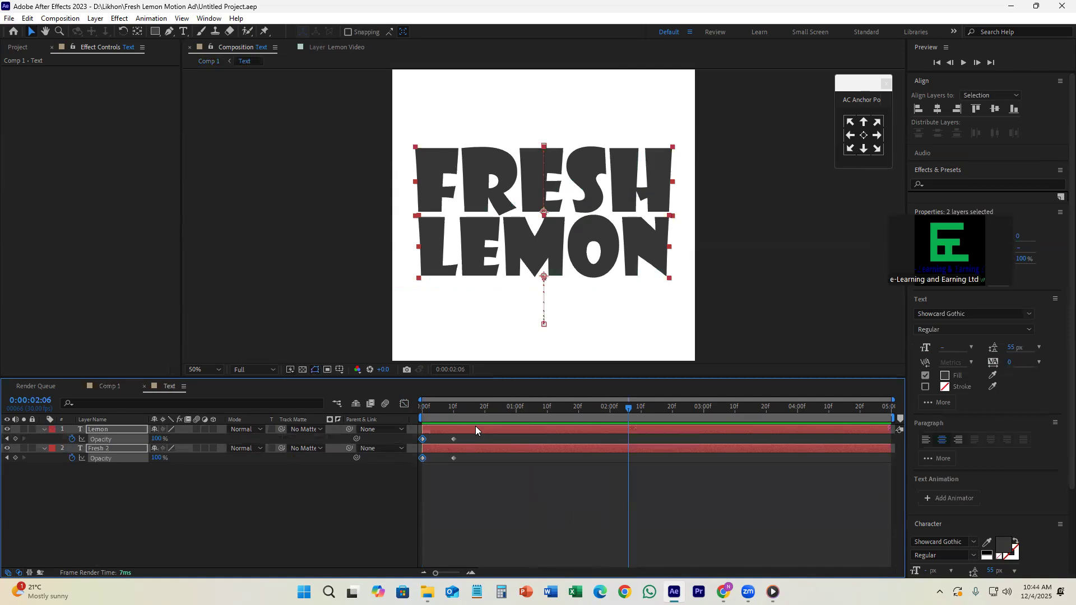
key("shift+p")
left_click_drag(449, 436, 487, 488)
left_click(489, 479)
left_click_drag(440, 434, 516, 469)
key("Home")
key("space")
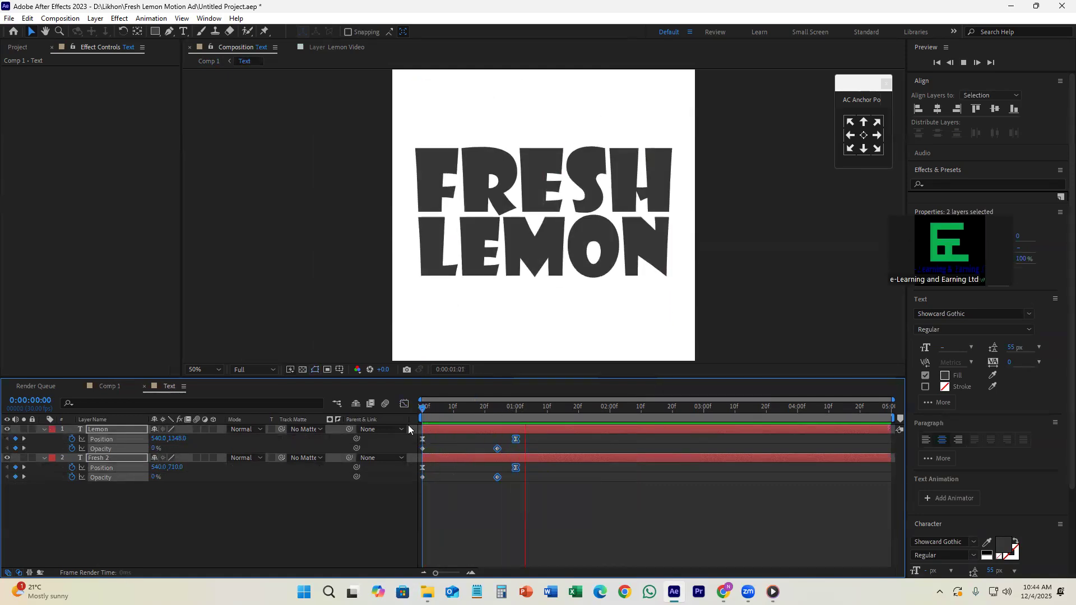
- Preview the text slide and fade-in in Comp 1 from the first frame
key("space")
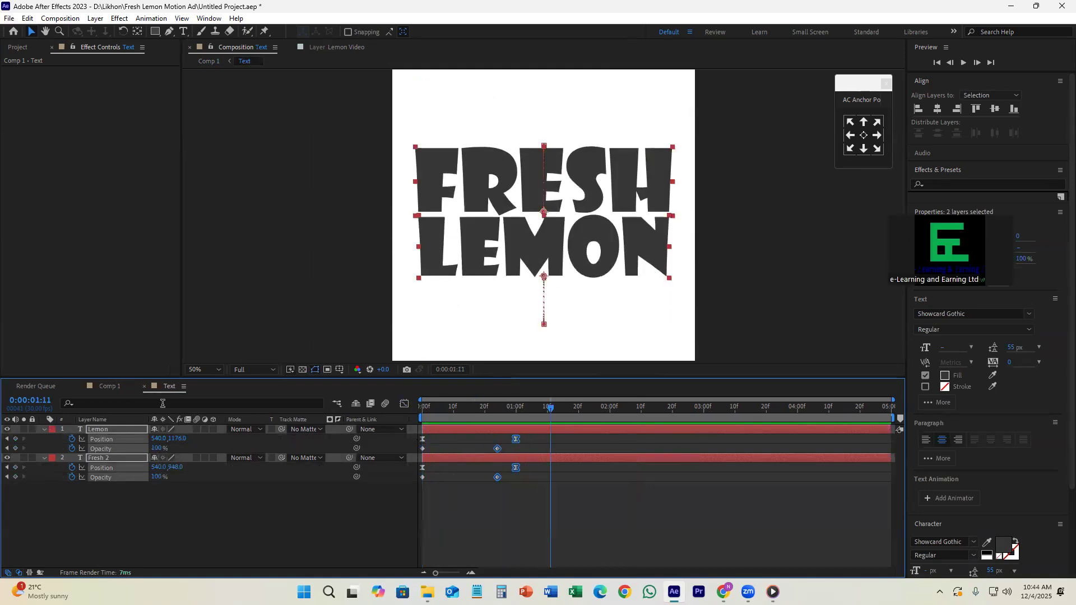
left_click(109, 386)
key("Home")
key("space")
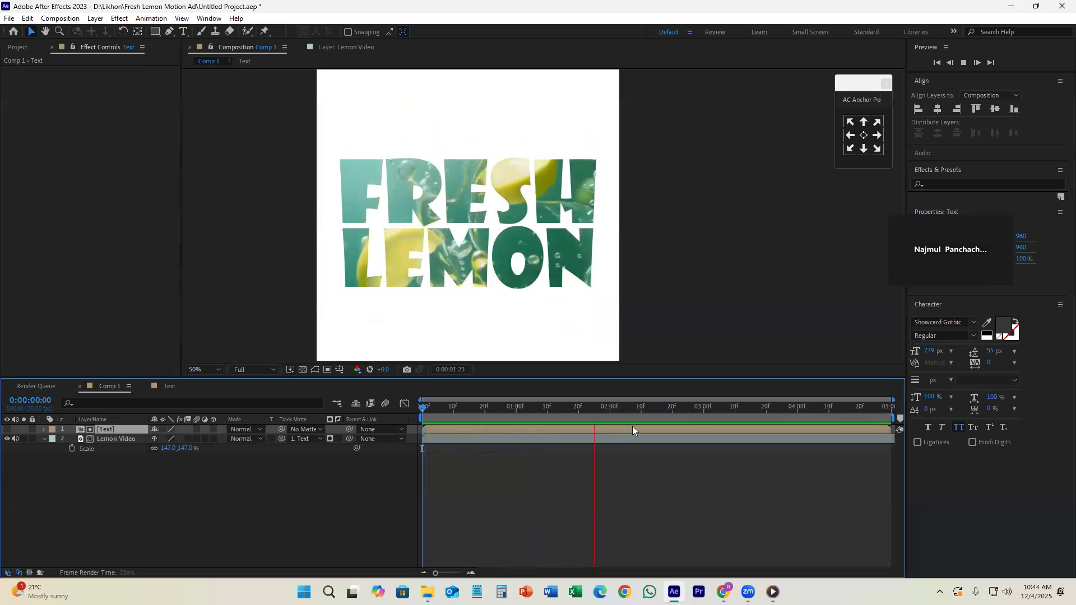
key("space")
- Set Comp 1's duration to 0:00:20:00 in its composition settings
right_click(726, 318)
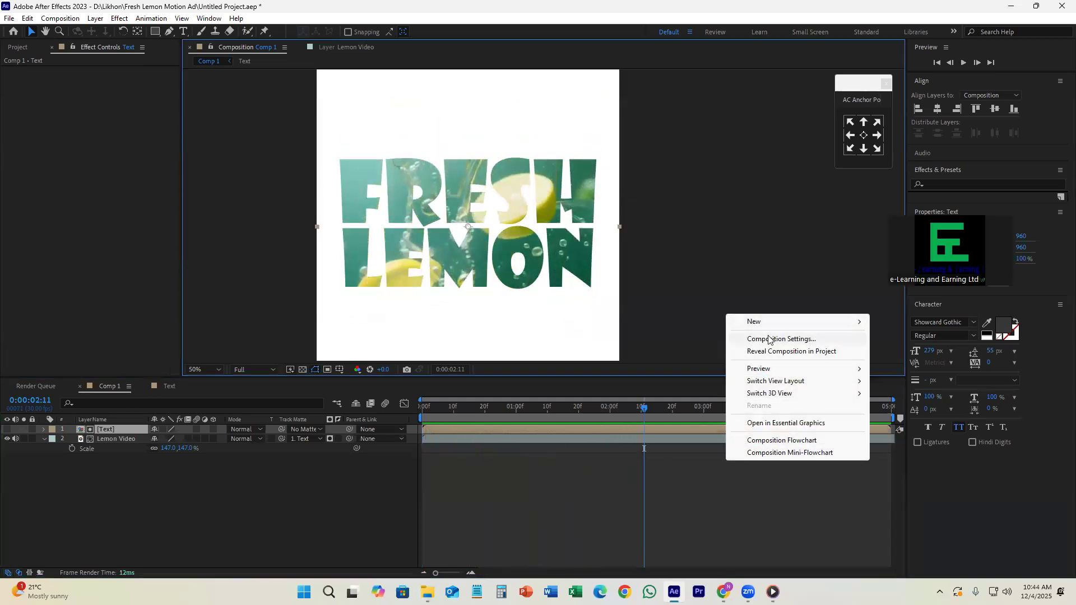
left_click(770, 339)
left_click(792, 309)
key("BackSpace")
type("20")
key("Return")
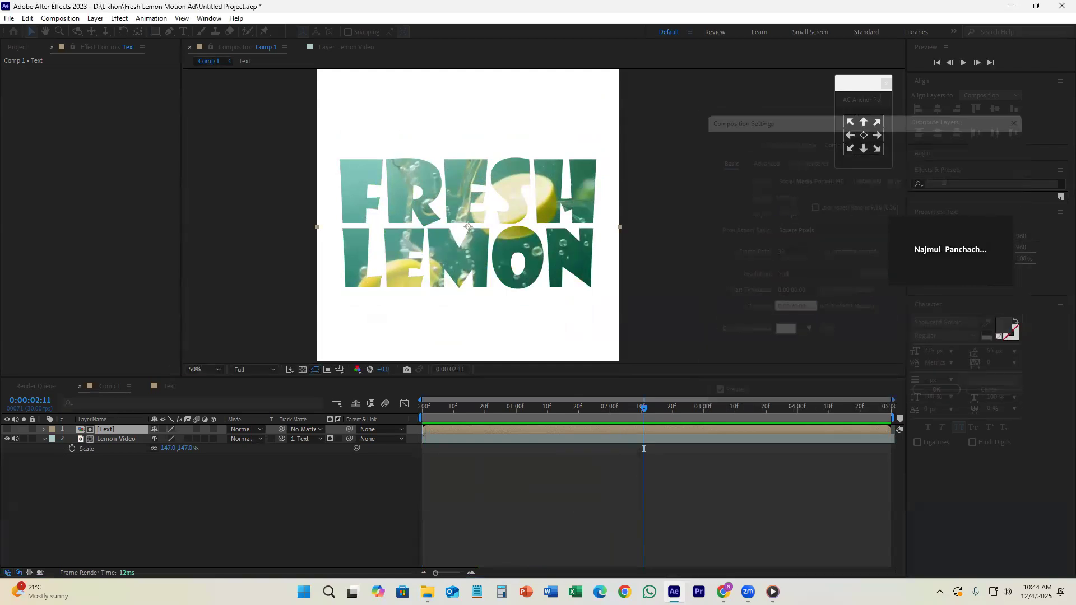
- Preview the lengthened Comp 1 from the first frame and park the current time at 0:00:02:00
left_click_drag(473, 410, 416, 413)
key("space")
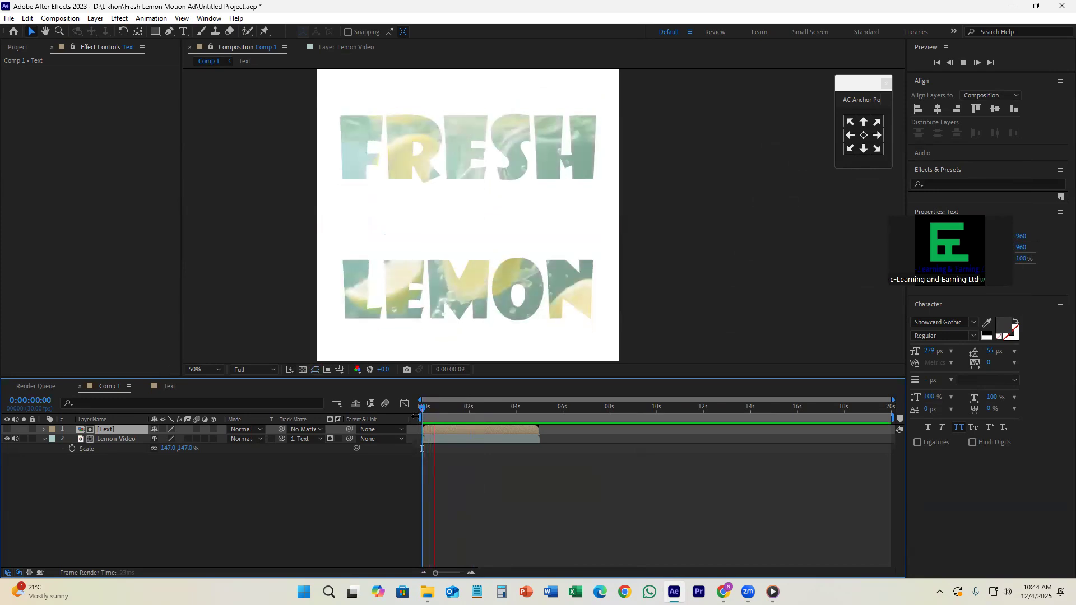
key("space")
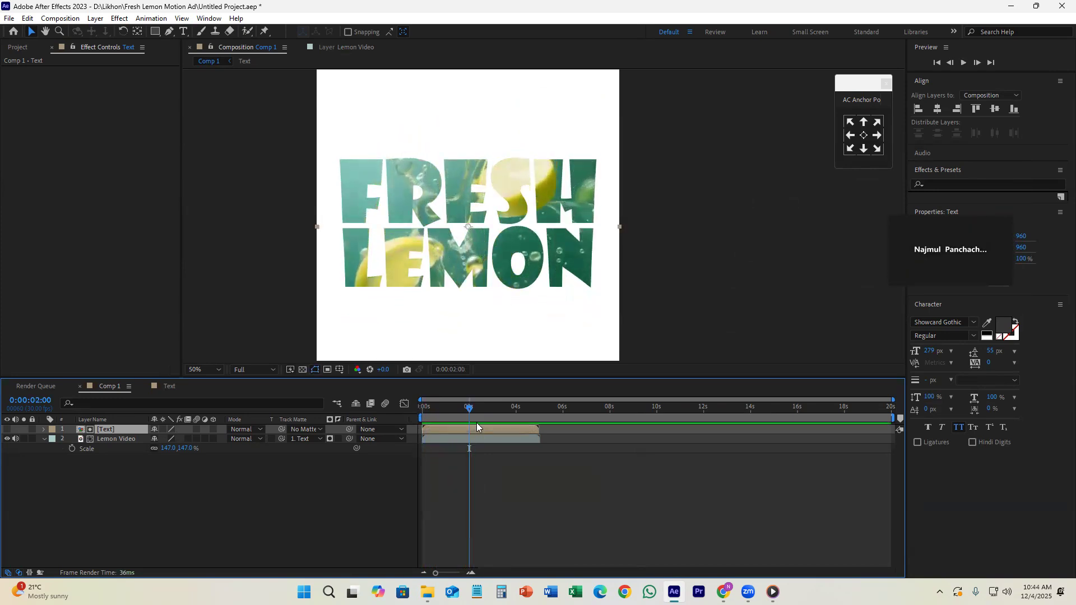
scroll(475, 425, "up", 2)
mouse_move(452, 410)
left_mouse_down()
mouse_move(467, 416)
mouse_move(451, 415)
left_mouse_up()
scroll(449, 213, "down", 2)
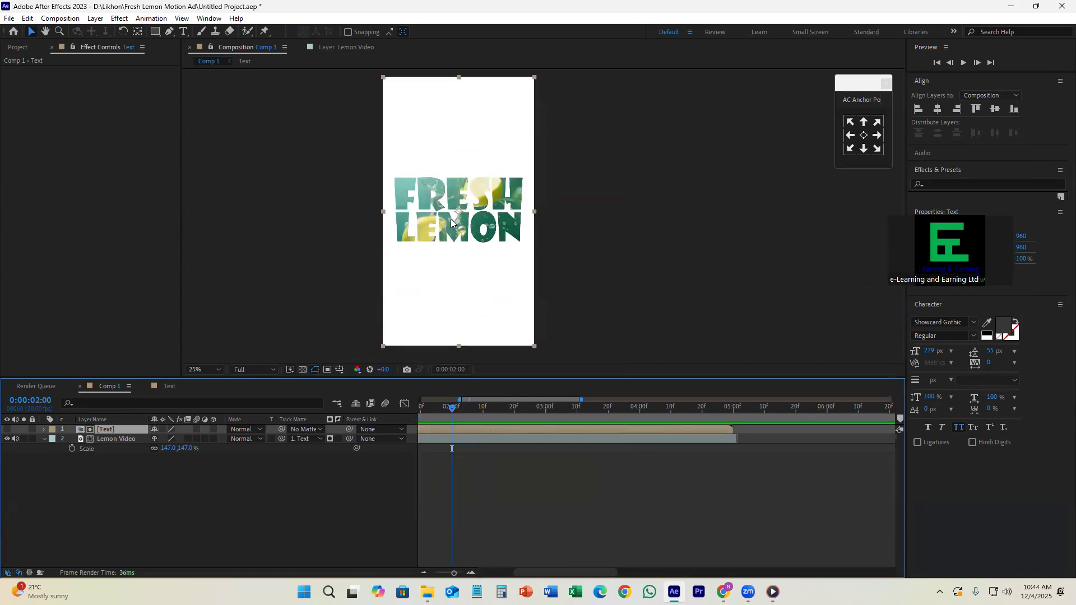
- Scrub the reference video in Media Player to its LEMON JUICE scene, switch back to After Effects and save the project
left_click(773, 592)
left_click_drag(222, 523, 333, 525)
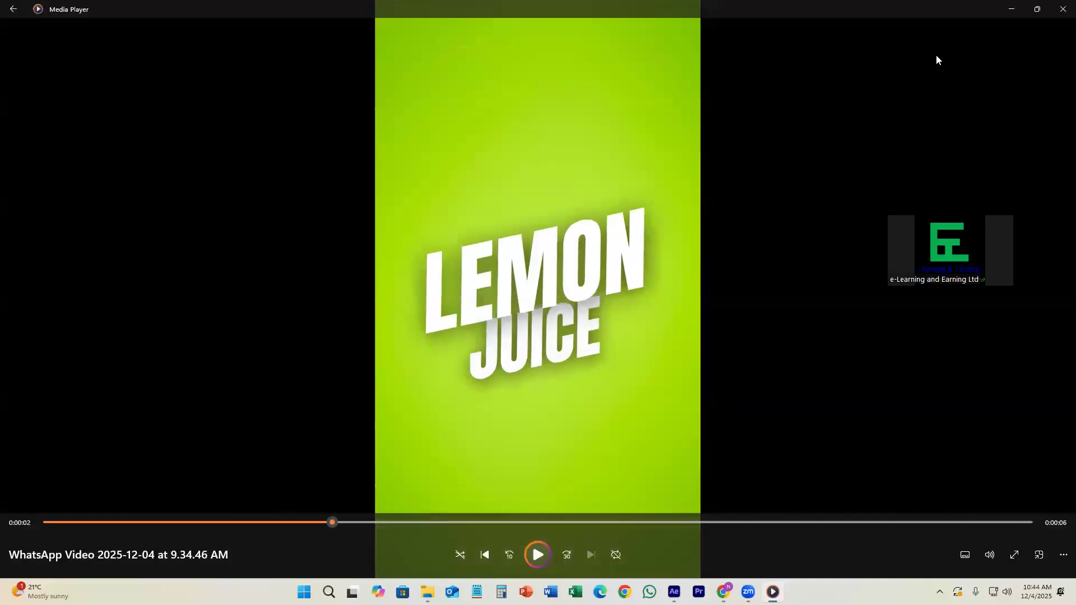
left_click(1012, 9)
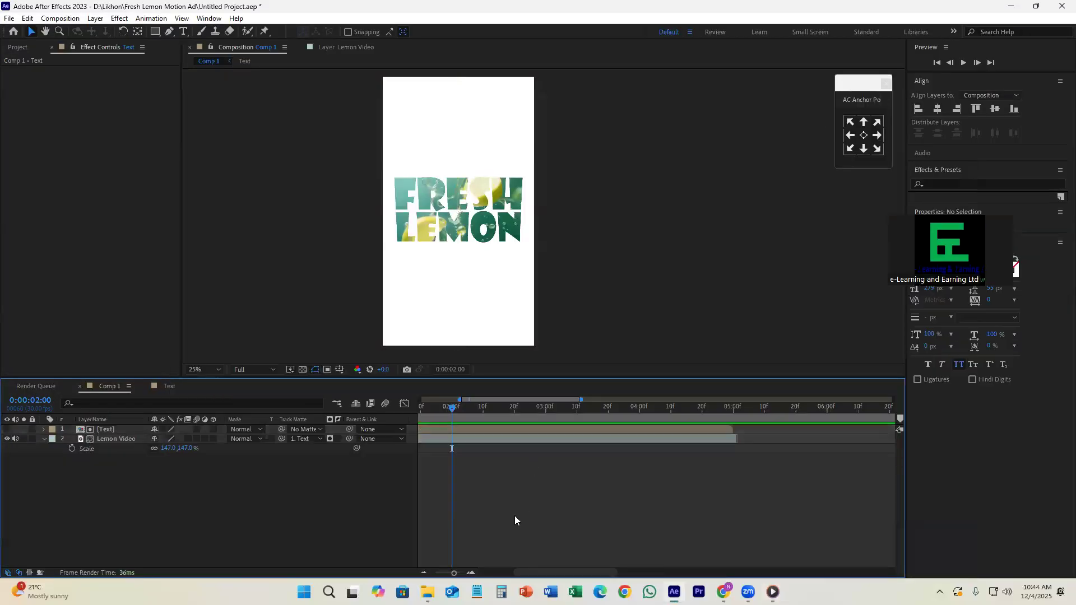
key("ctrl+s")
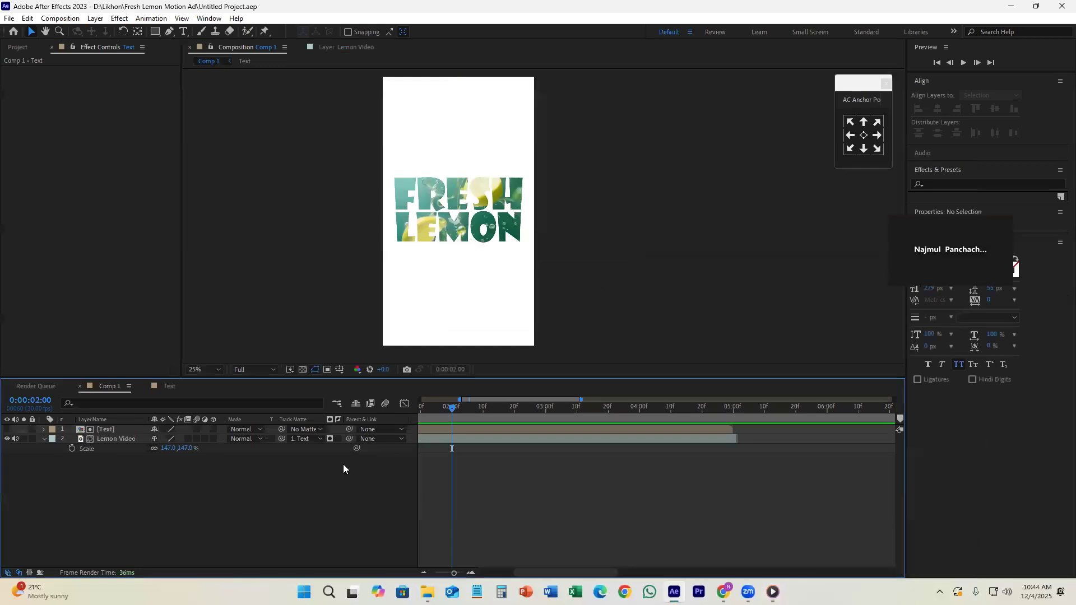
- Try a Comp 1 background color sampled from the lemon footage inside the text
key("h")
left_click_drag(571, 201, 620, 212)
key("v")
right_click(237, 492)
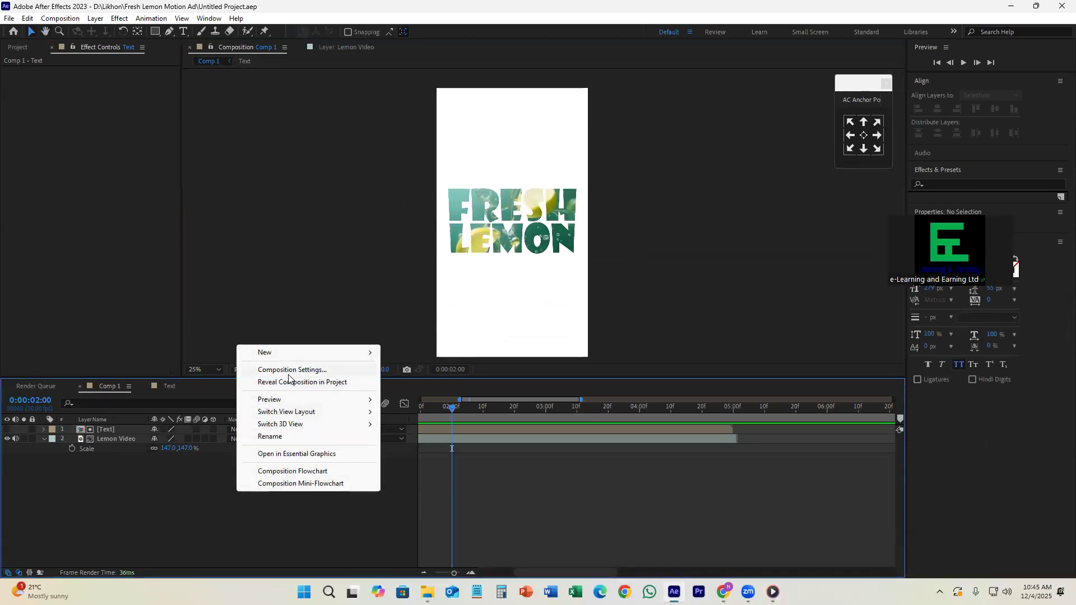
left_click(290, 371)
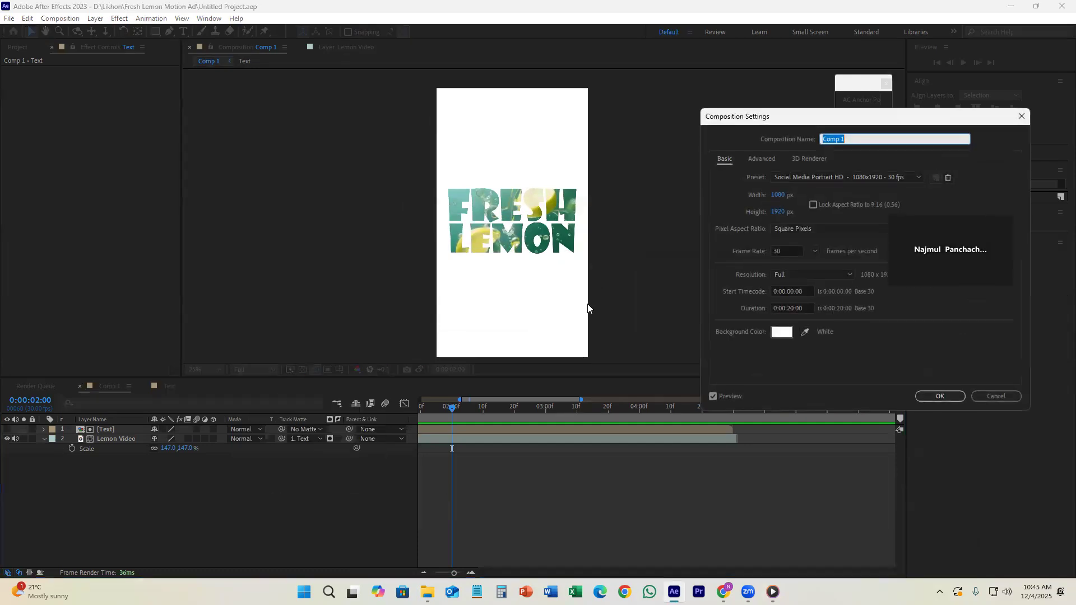
left_click(805, 332)
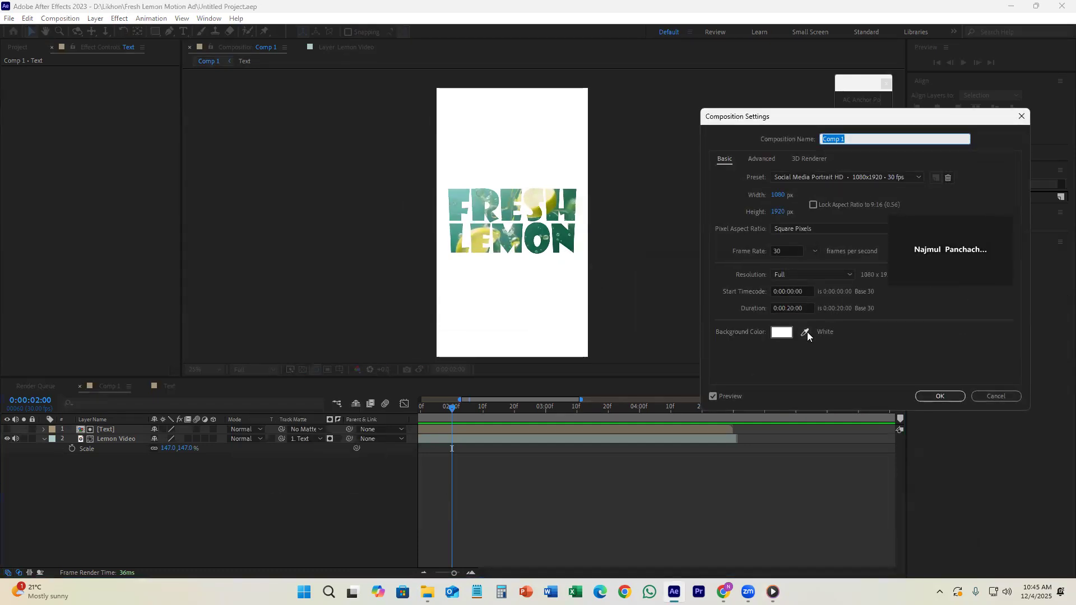
left_click(552, 204)
left_click(942, 397)
right_click(196, 520)
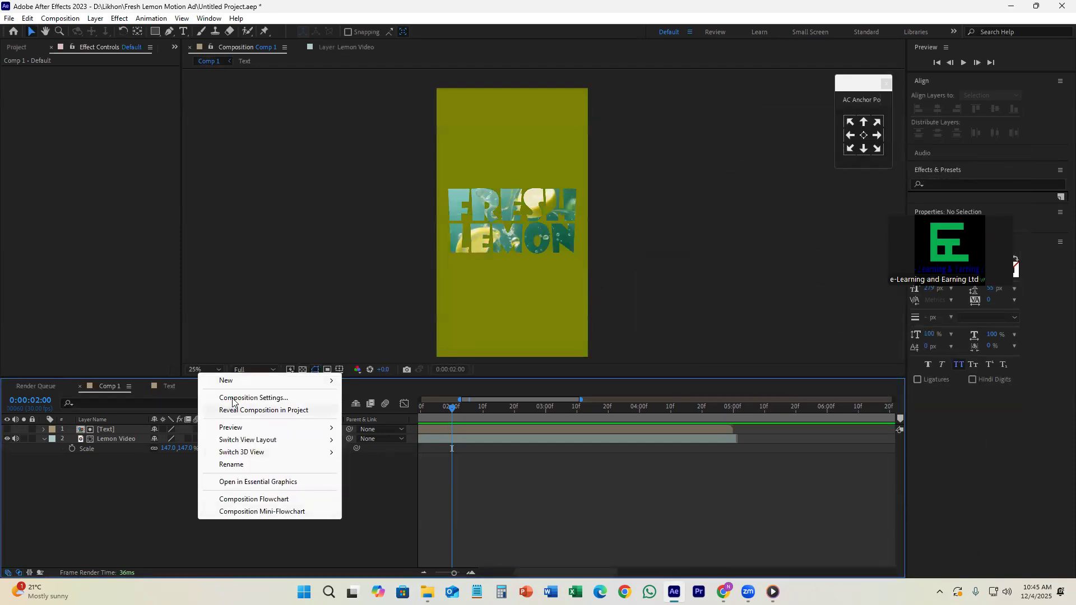
left_click(158, 491)
- Create a 1080 x 1920 px solid in Comp 1 with a deep yellow sampled from the lemon footage
right_click(225, 491)
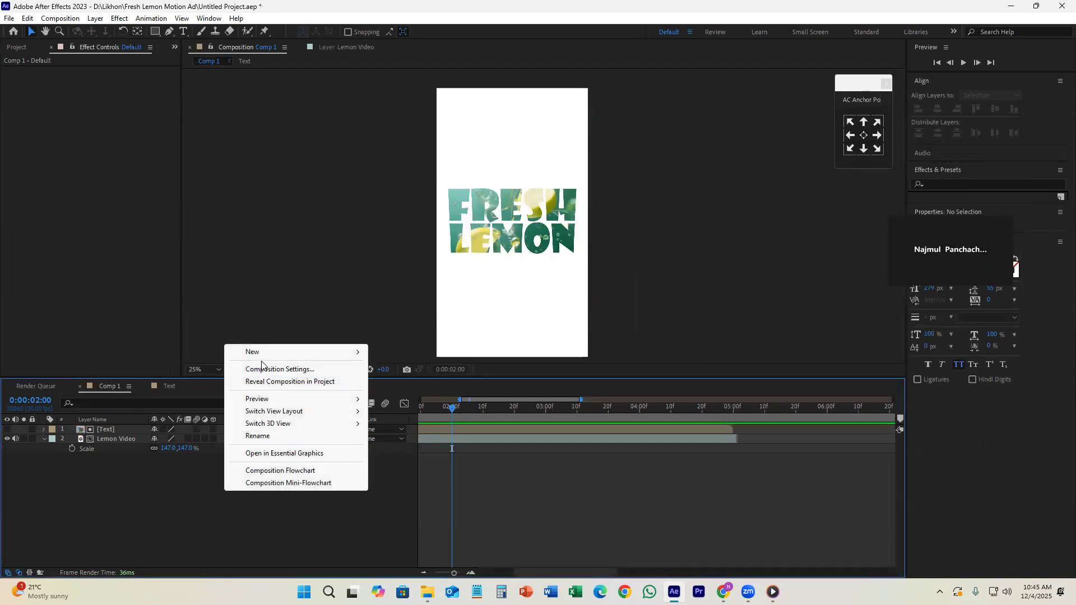
mouse_move(273, 352)
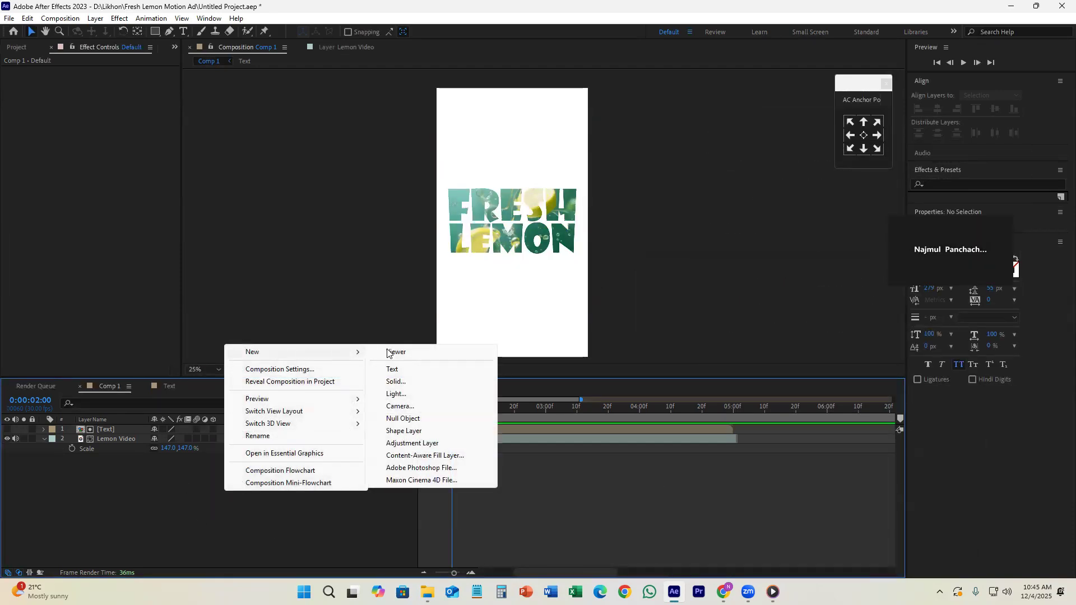
left_click(422, 382)
left_click(849, 398)
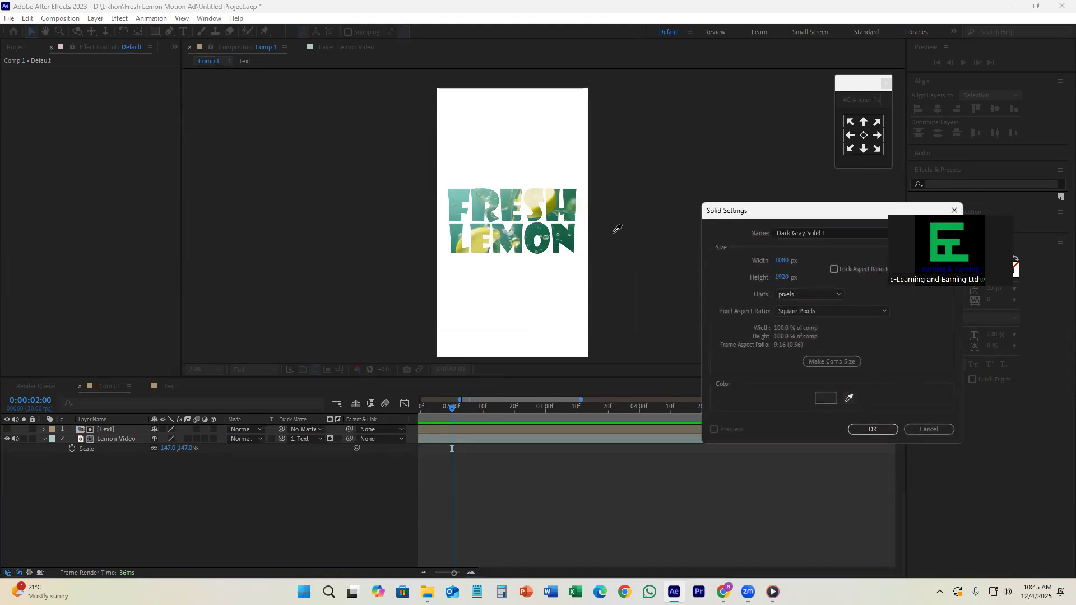
left_click(555, 201)
left_click(873, 429)
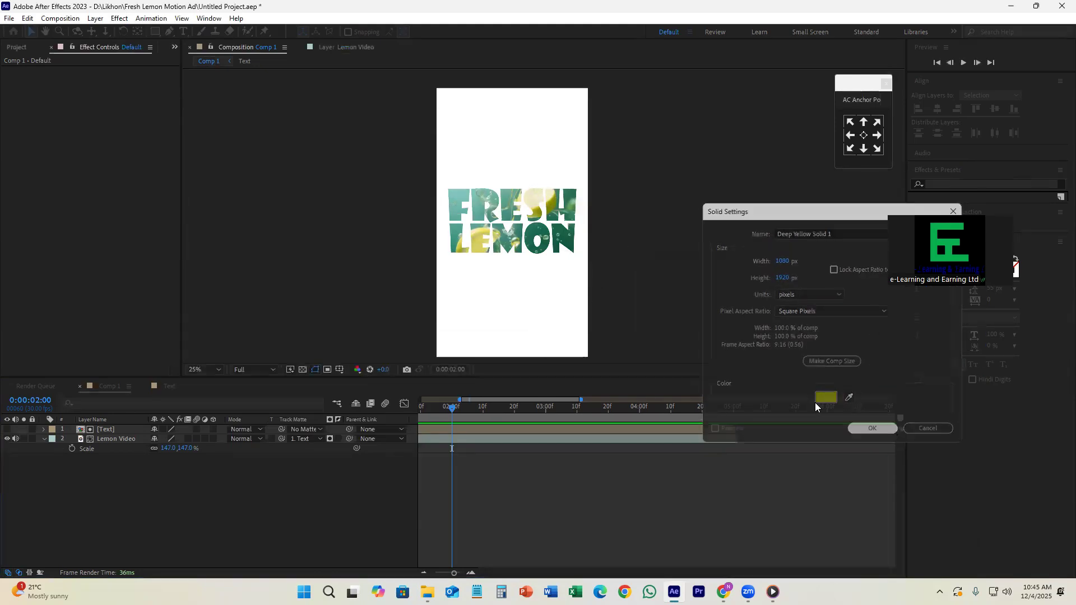
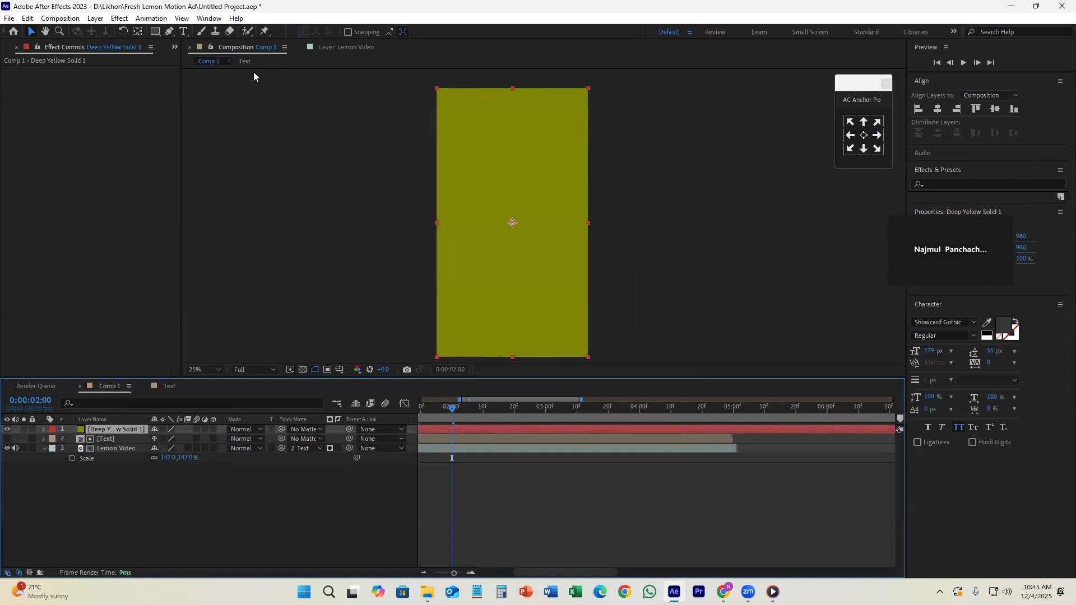
- Draw a circle about 564 px wide on a new shape layer near the middle of the solid, with its stroke set to none
left_click(591, 482)
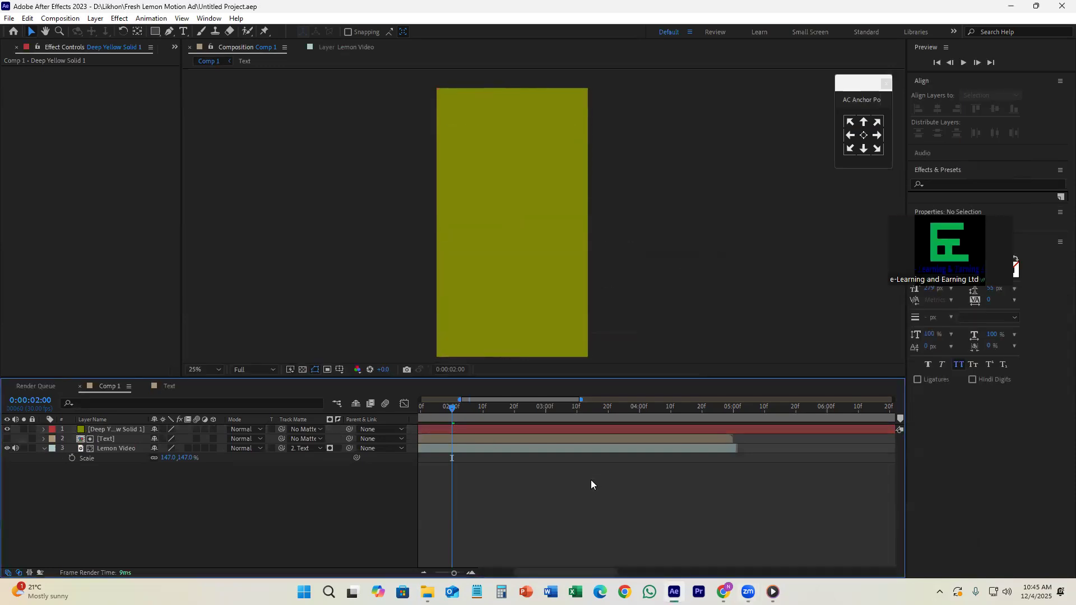
left_click(156, 33)
left_click_drag(156, 35, 197, 54)
left_click(206, 56)
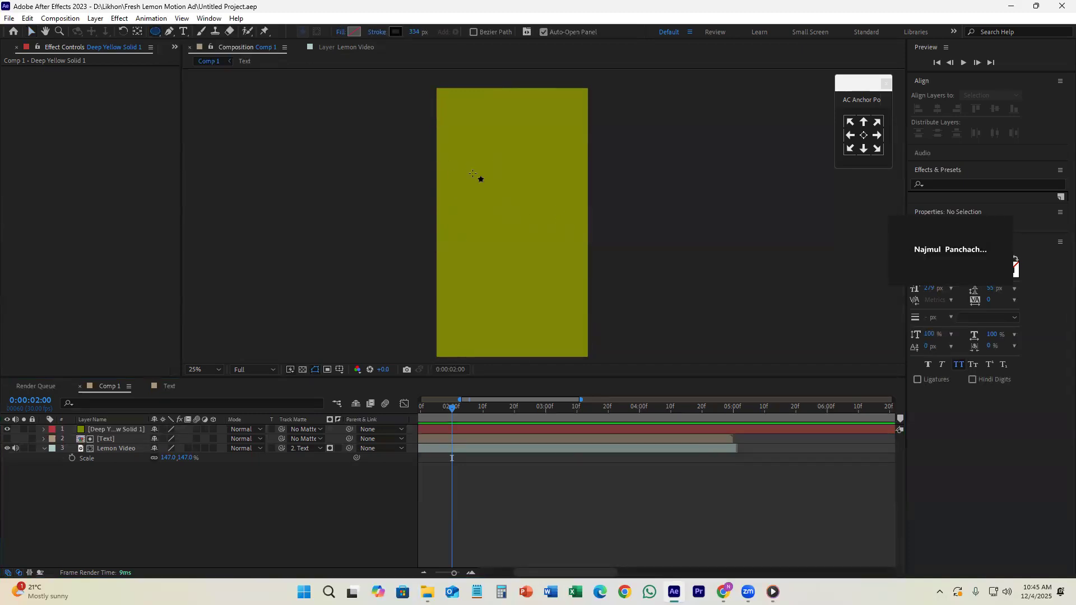
left_click_drag(476, 177, 553, 254)
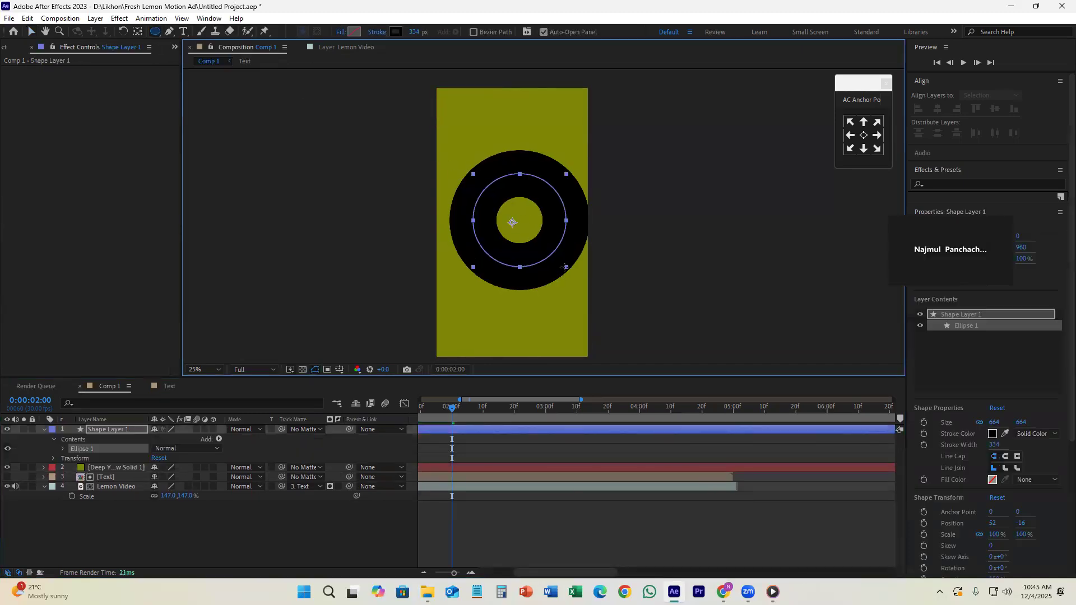
left_click(376, 32)
left_click(481, 266)
left_click(523, 326)
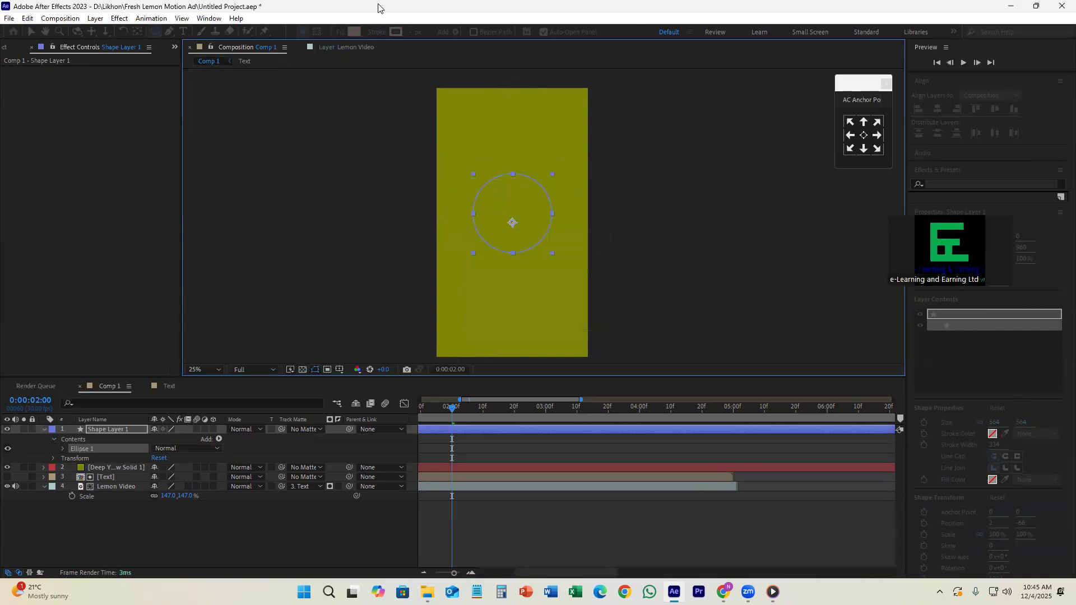
- Fill the circle with solid white, FFFFFF
left_click(354, 32)
left_click_drag(756, 281, 676, 167)
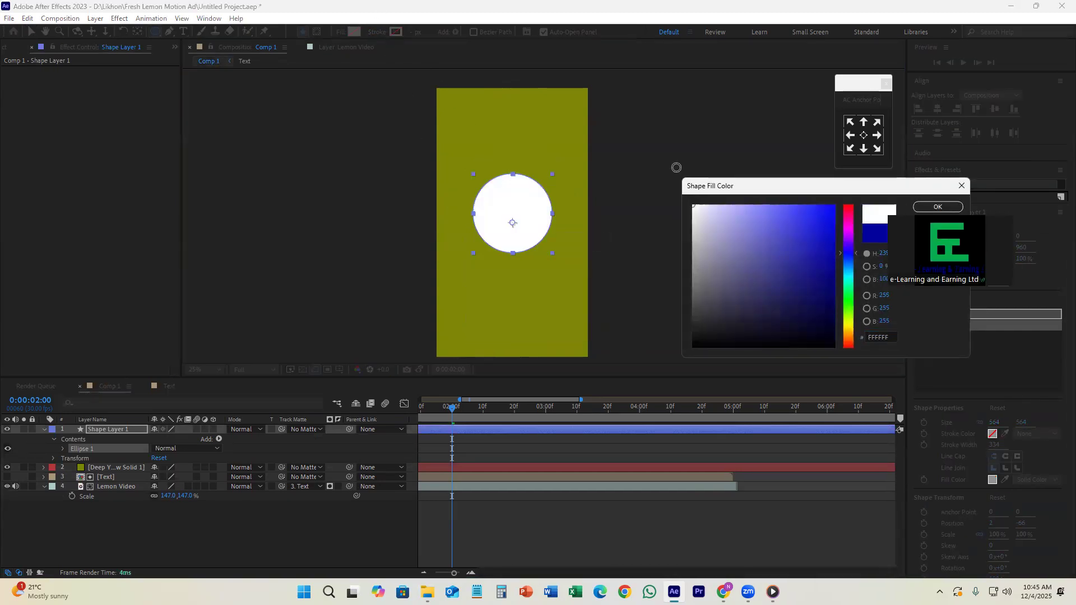
left_click_drag(870, 185, 794, 110)
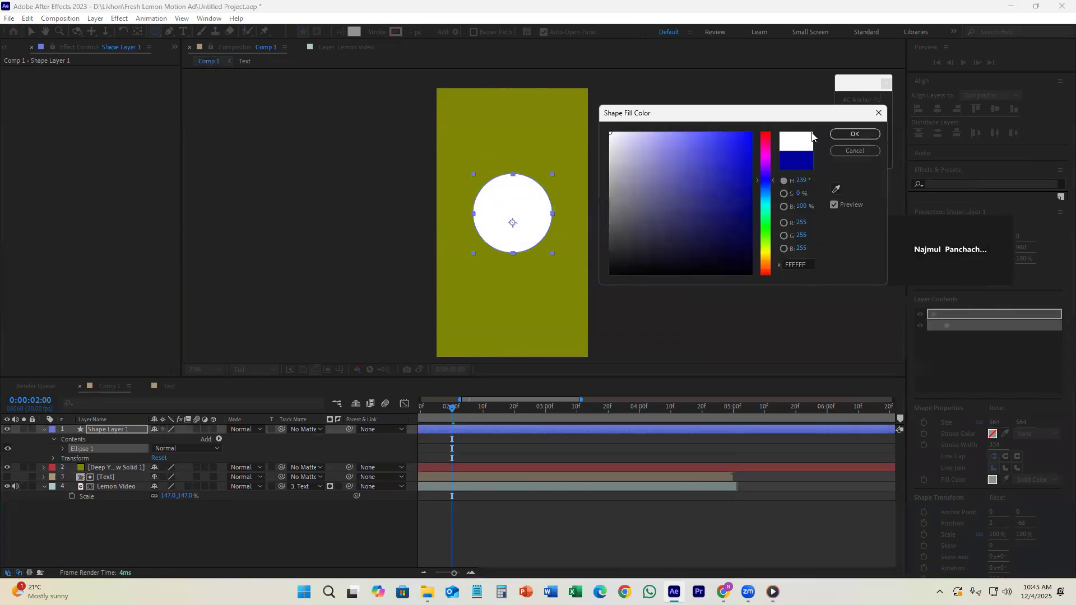
left_click(856, 136)
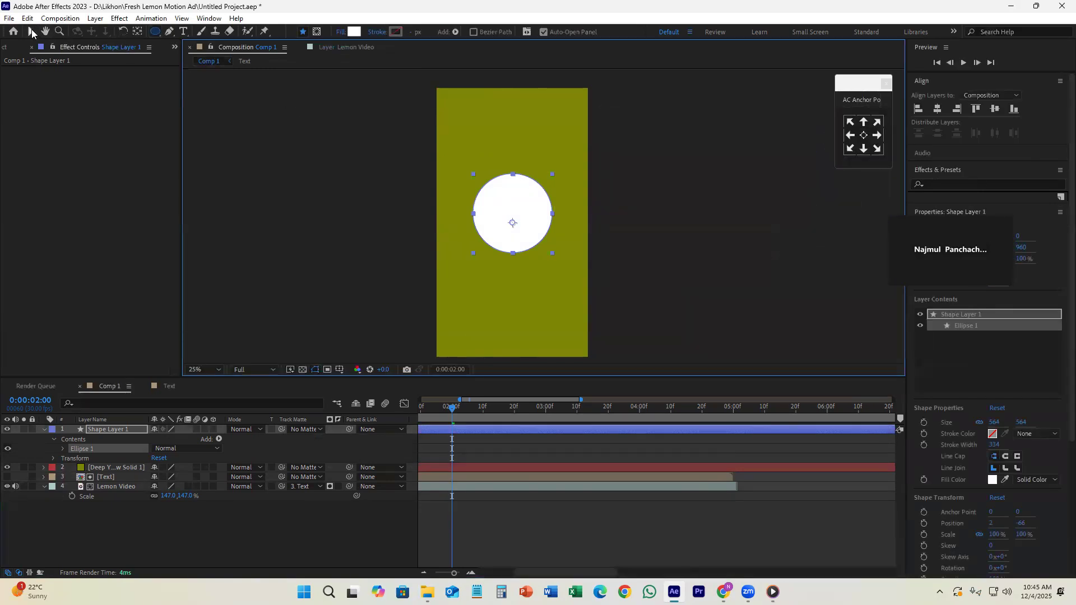
- Move the white circle down slightly to a shape position of about 14, 58
left_click(31, 33)
left_click_drag(498, 241, 500, 257)
left_click(698, 487)
left_click(651, 426)
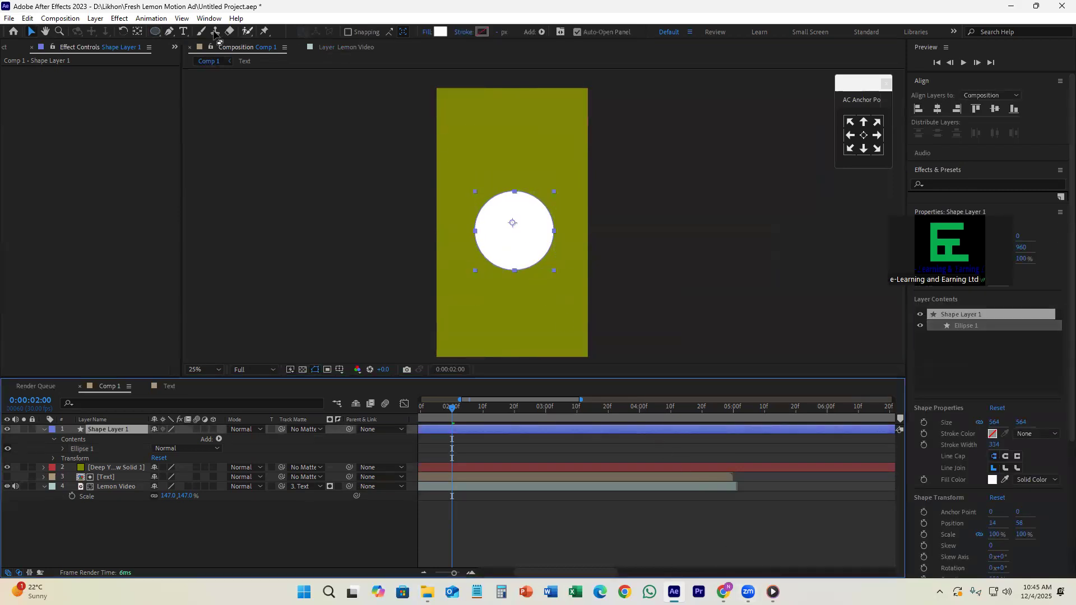
- Center the circle layer's anchor point on the shape and show only the layer's Scale property
left_click(208, 18)
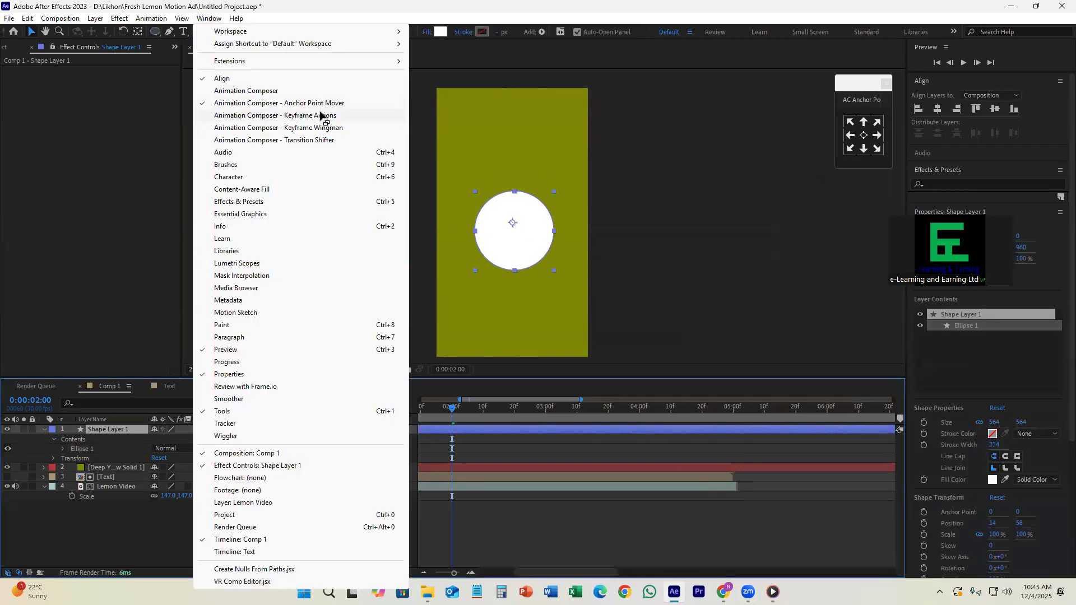
left_click(864, 136)
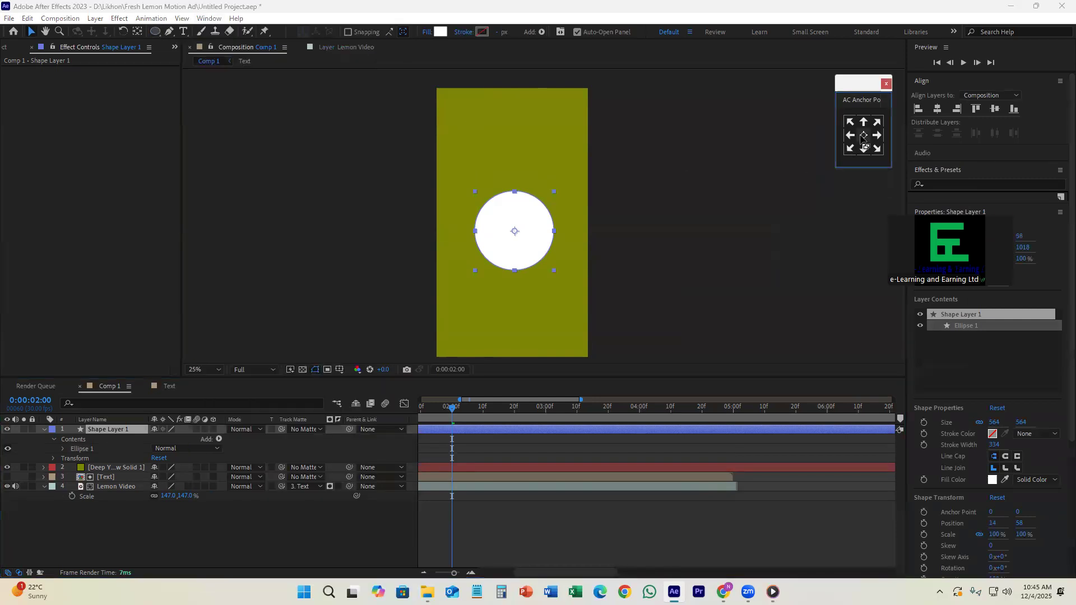
key("s")
key("s")
key("s")
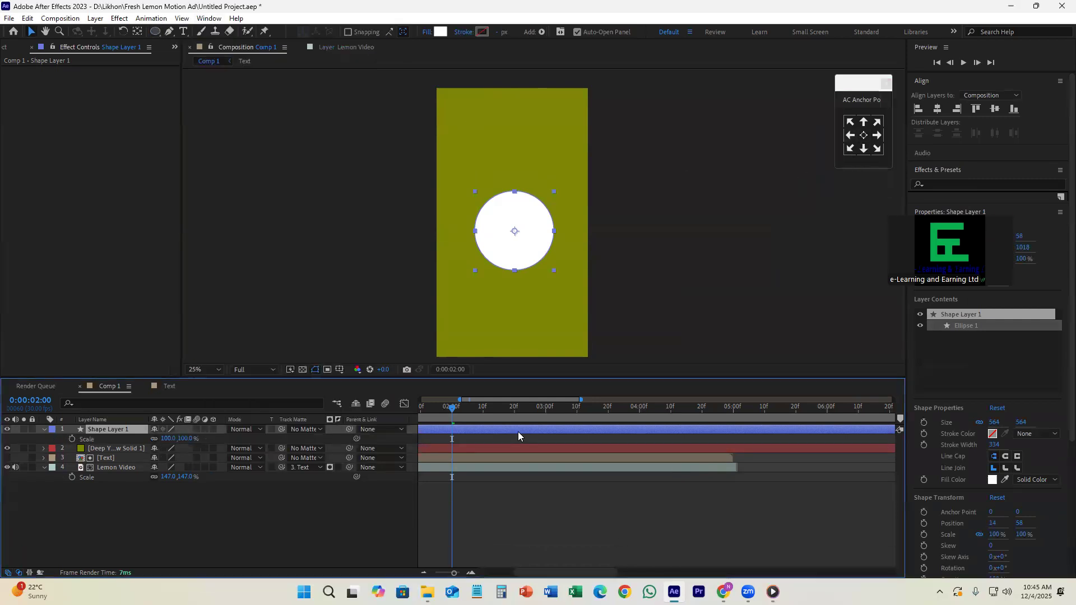
- Try scaling the circle to 151% and check the circle reveal in the Media Player reference video
left_click_drag(187, 439, 217, 443)
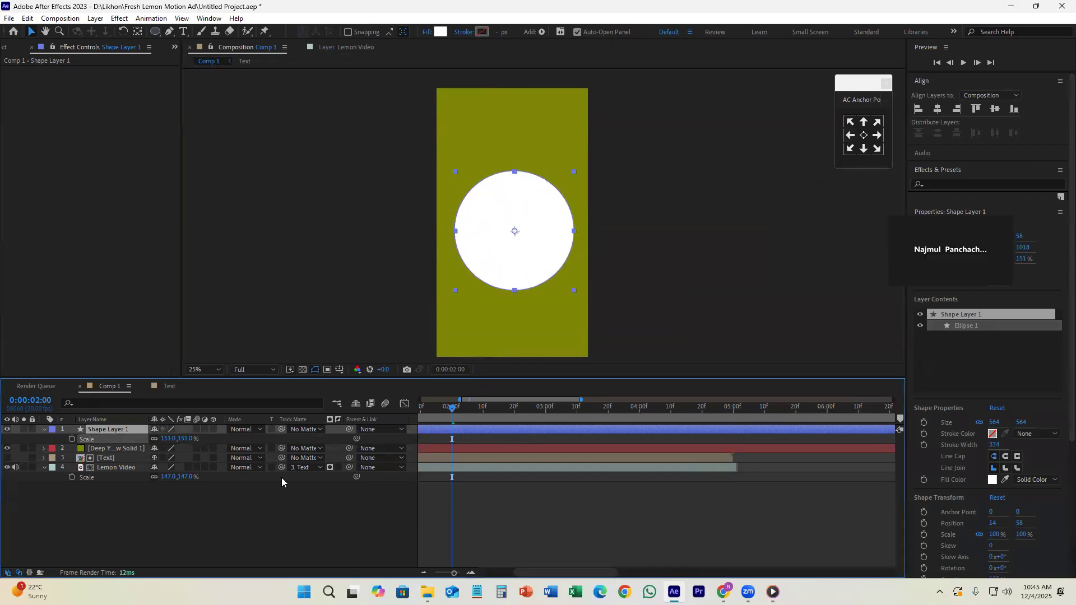
left_click(774, 592)
left_click_drag(333, 522, 282, 525)
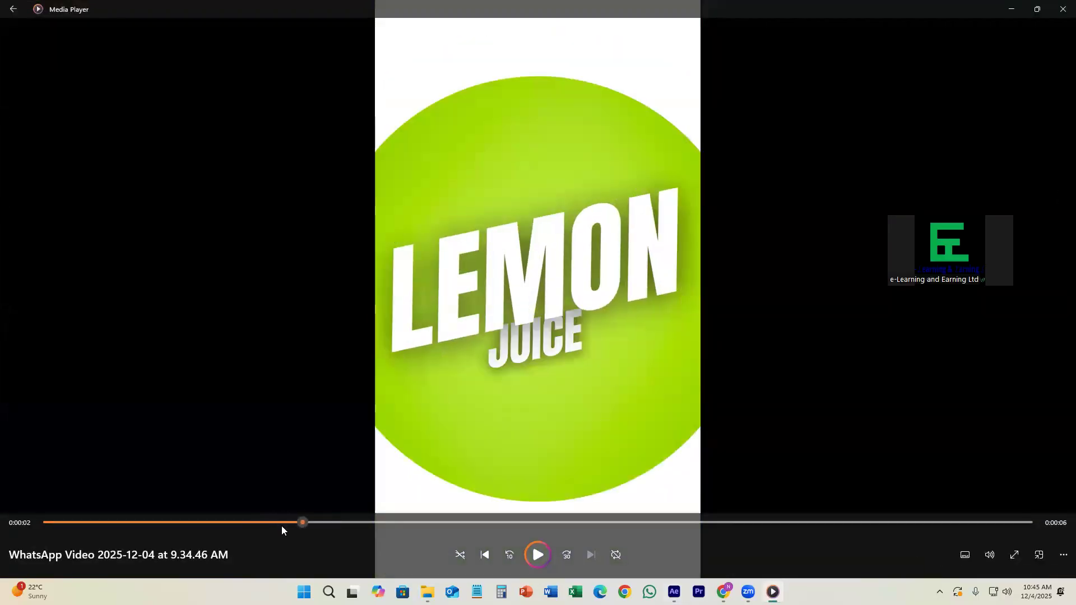
left_click(1012, 10)
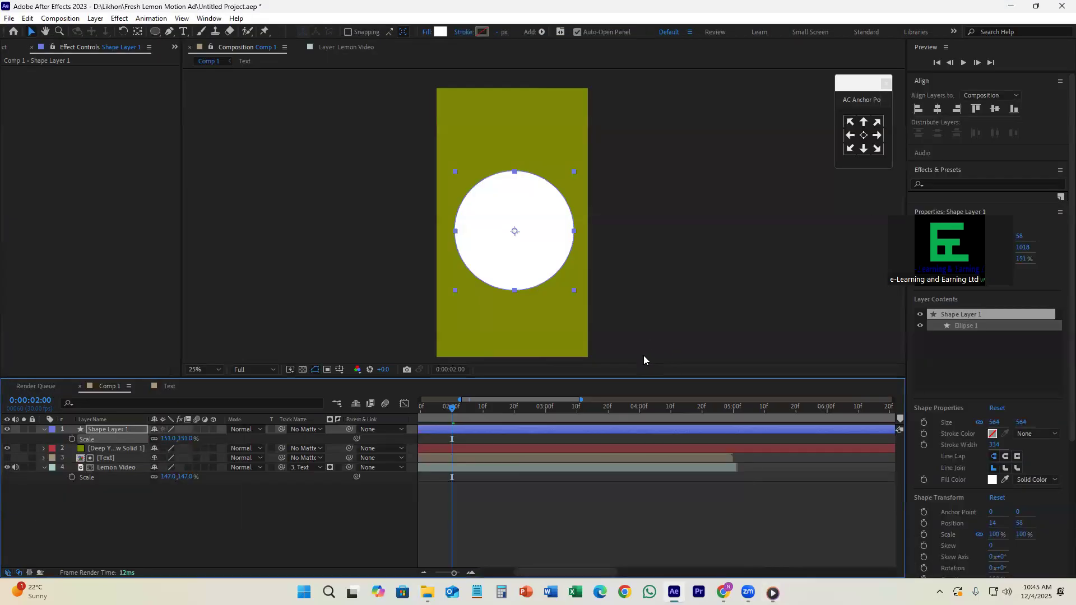
- Keyframe the circle's Scale from 0% at 0:00:02:00 to about 417% at 0:00:02:15 so it covers the frame
left_click(188, 440)
type("0")
key("Return")
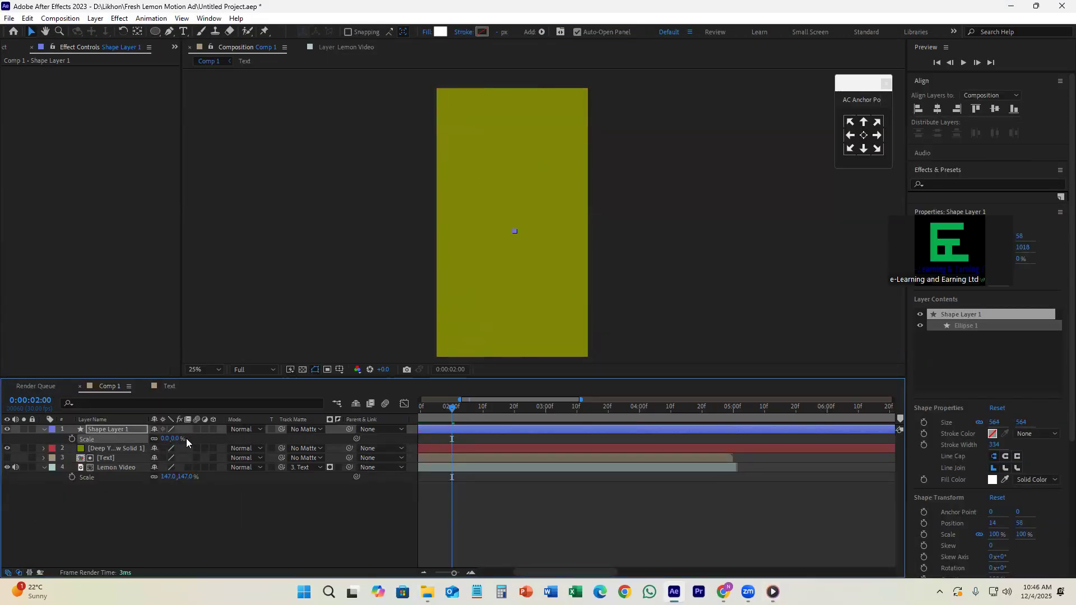
left_click(72, 440)
left_click_drag(464, 415, 500, 423)
left_click_drag(177, 442, 411, 448)
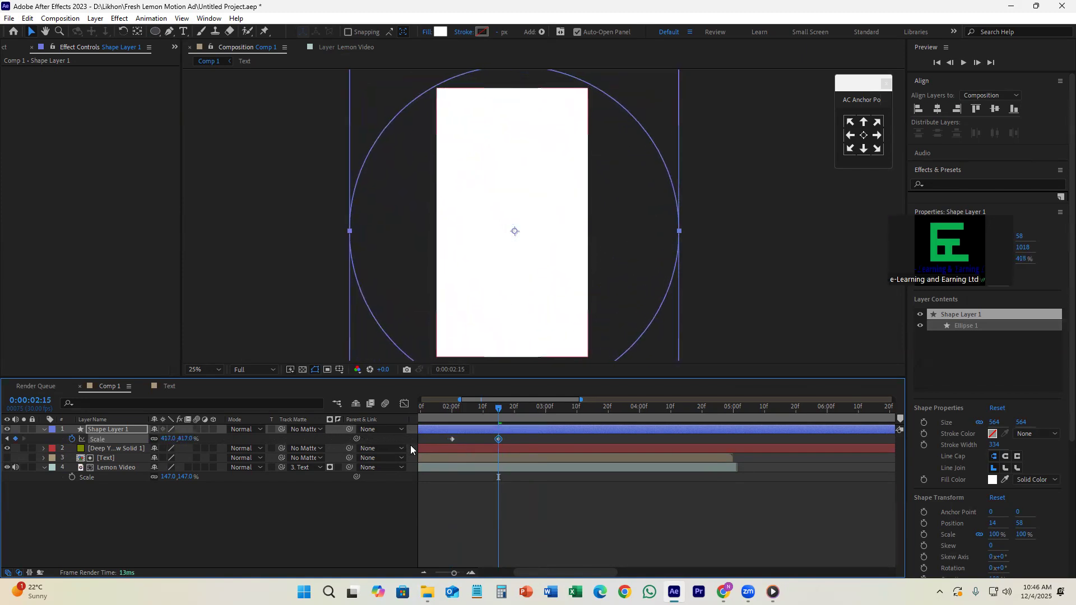
- Split the circle layer at 0:00:02:00, delete the part before that time, and save the project
left_click_drag(499, 410, 453, 417)
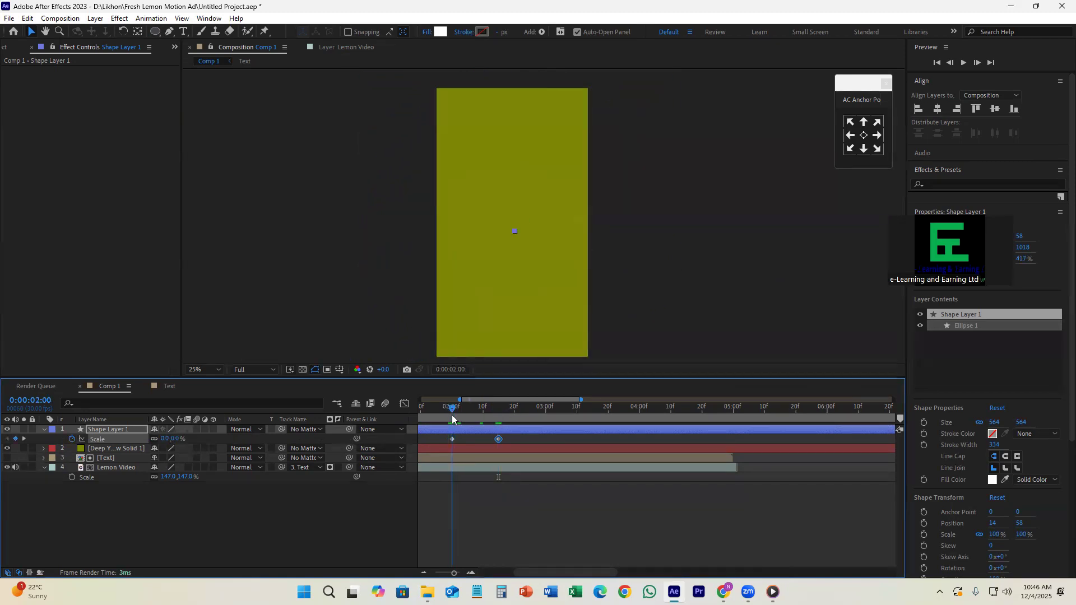
left_click(445, 430)
key("ctrl+shift+d")
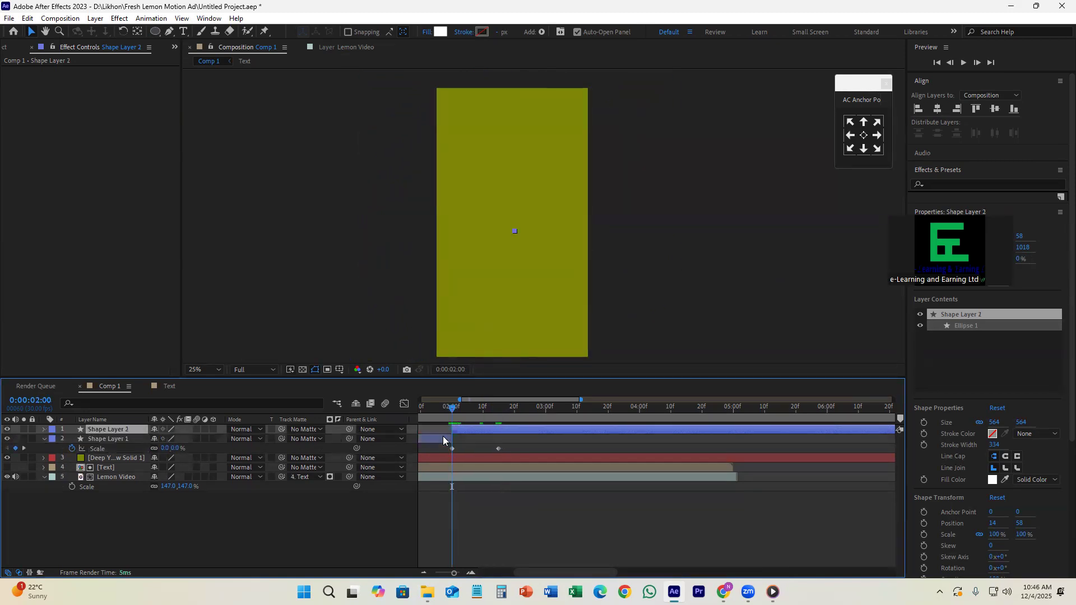
left_click(443, 438)
key("Delete")
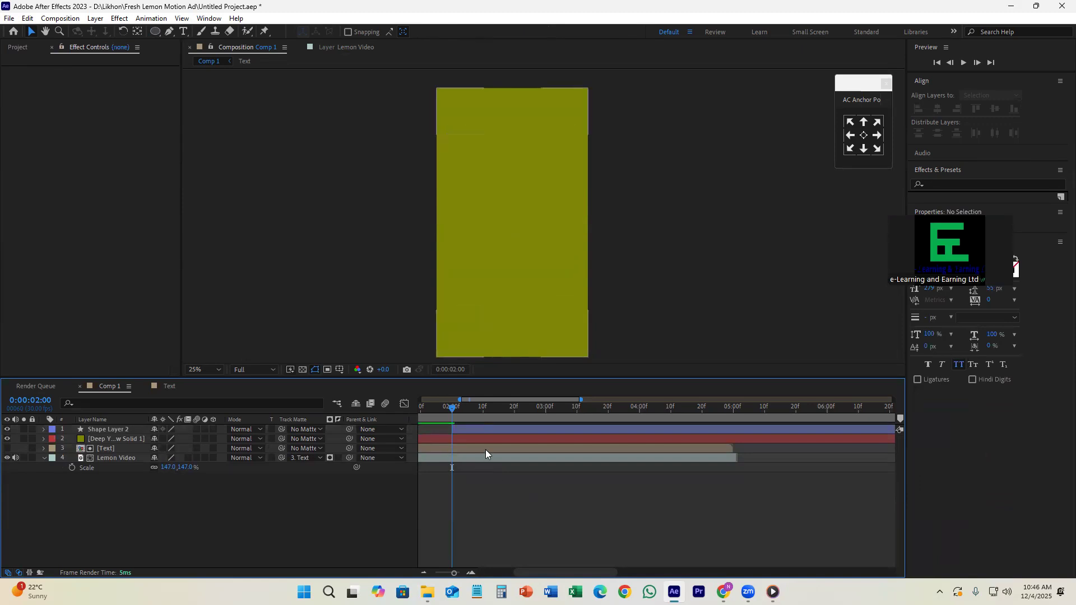
key("ctrl+s")
left_click_drag(424, 418, 436, 419)
scroll(500, 470, "up", 1)
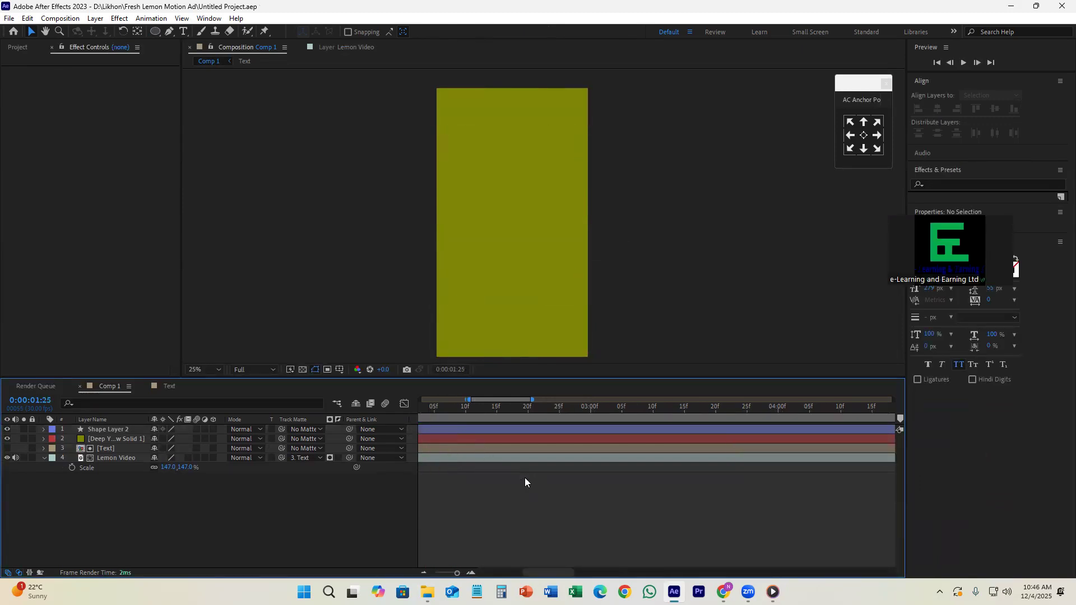
left_click_drag(525, 477, 854, 482)
scroll(528, 492, "down", 2)
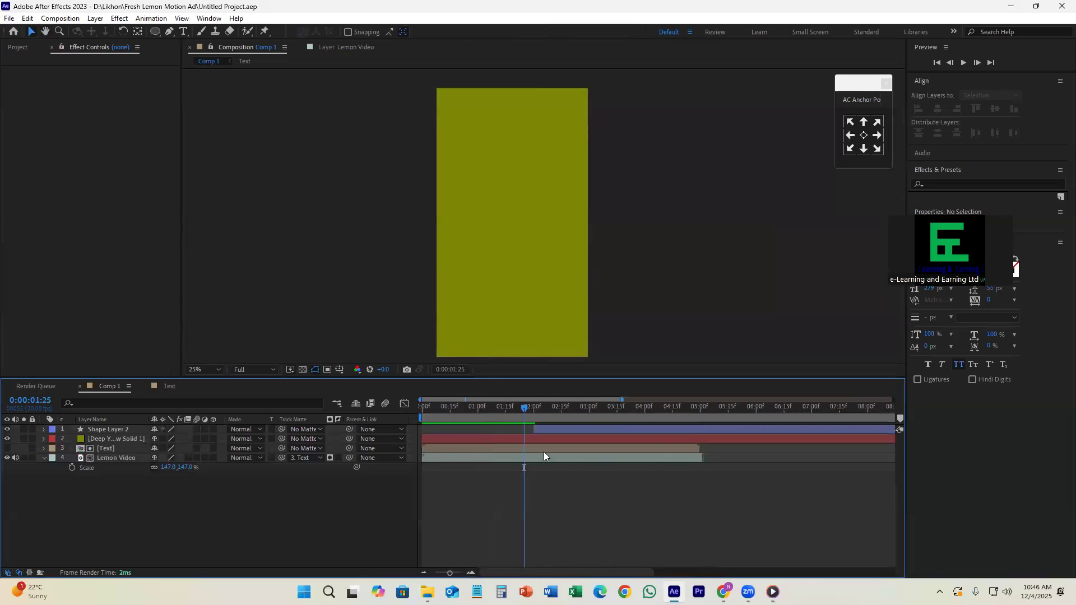
left_click_drag(526, 409, 564, 448)
left_click(571, 442)
left_click(573, 458, "shift")
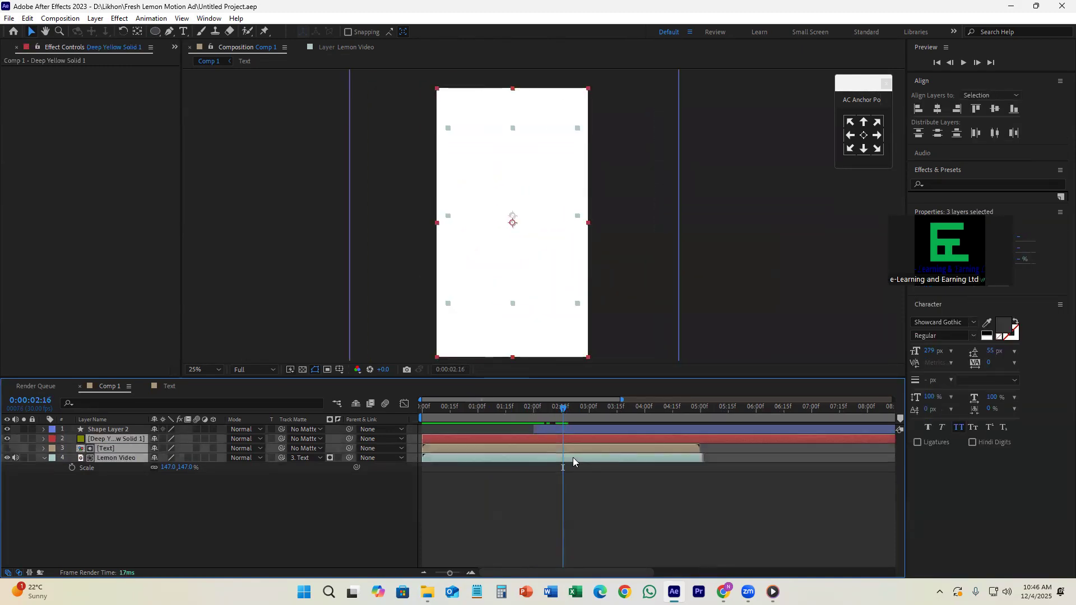
key("ctrl+shift+d")
left_click(571, 450)
left_click(573, 459, "shift")
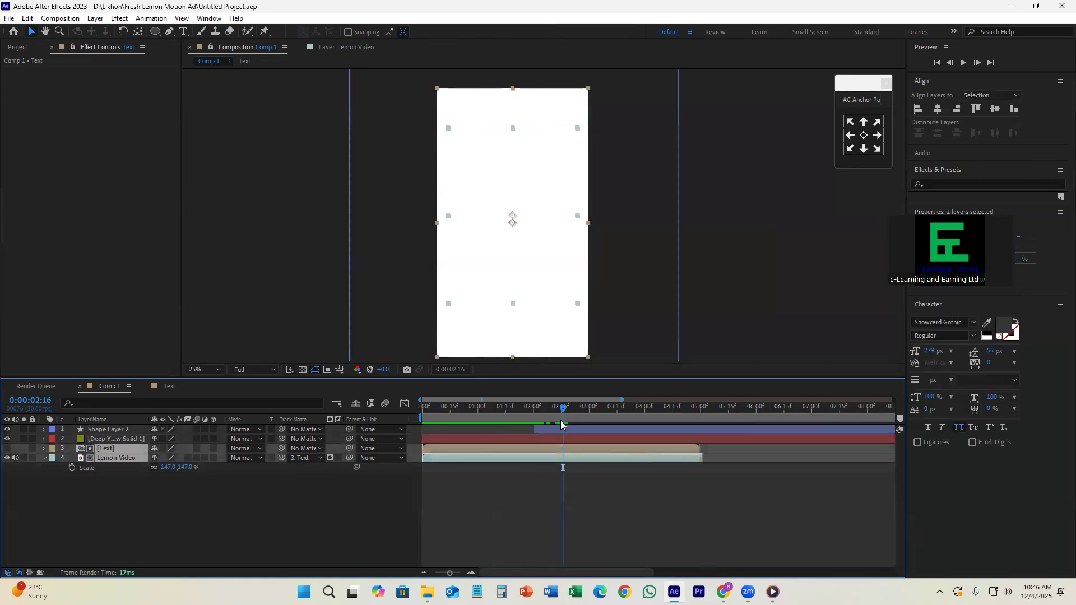
left_click(590, 505)
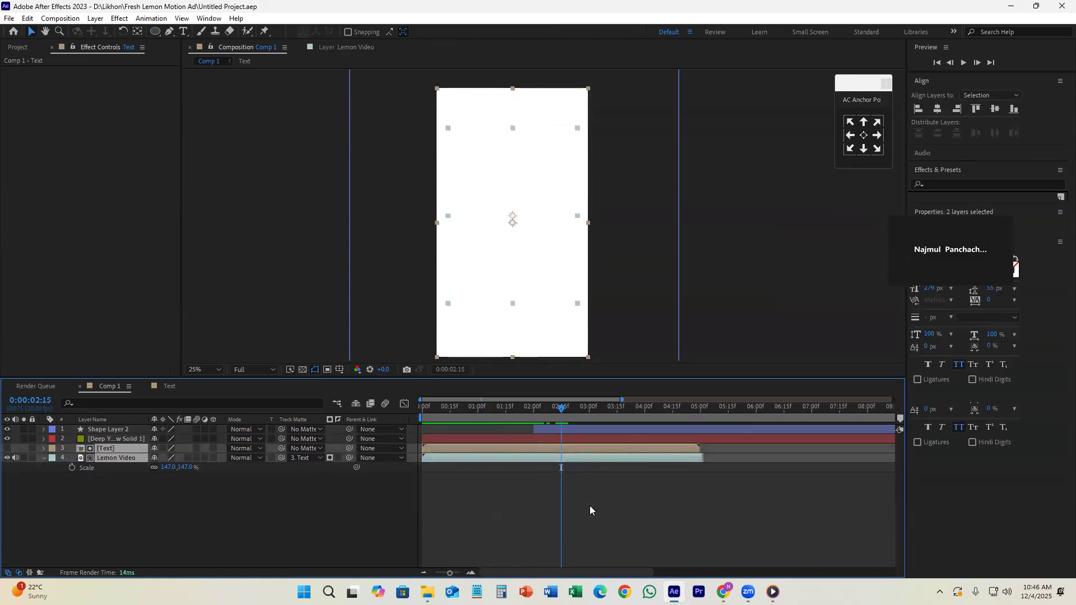
- Check the circle over the background at 0:00:02:05 and delete the Deep Yellow Solid 1 layer
left_click(513, 416)
left_click_drag(514, 416, 543, 435)
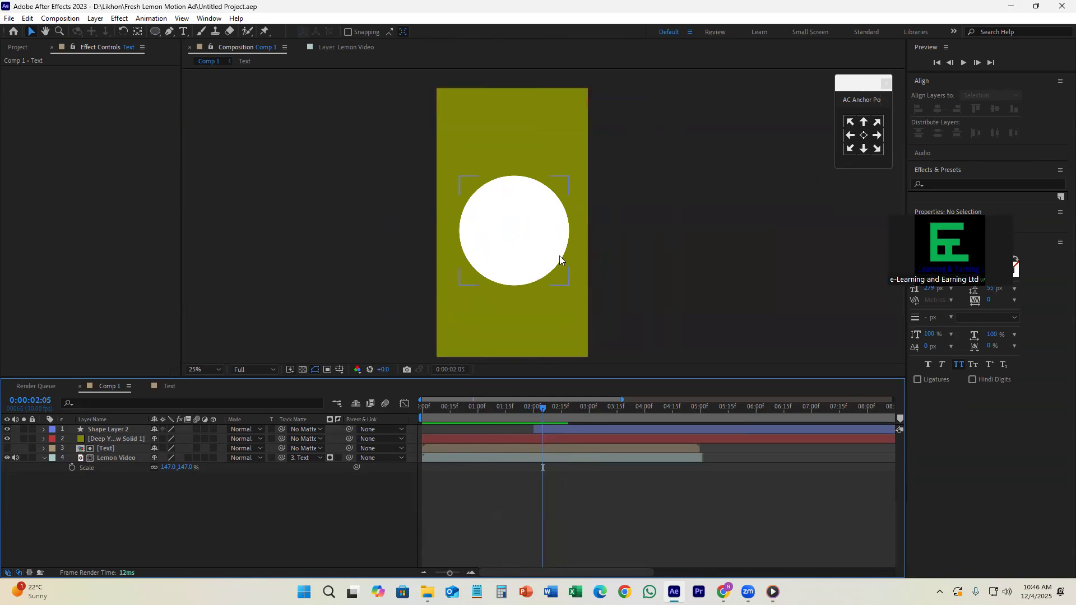
left_click(550, 244)
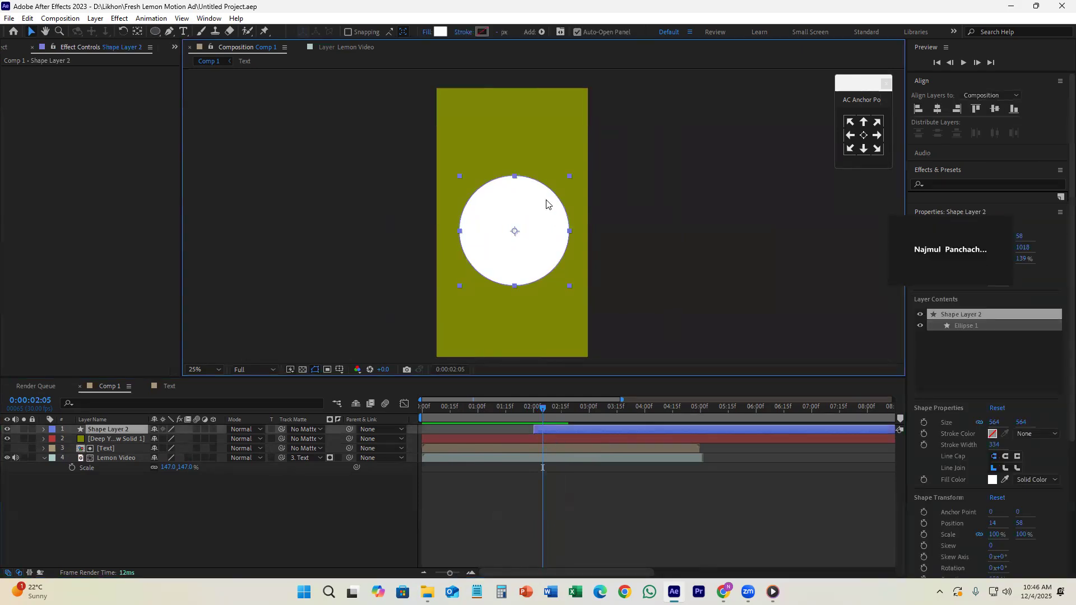
left_click(565, 440)
left_click(566, 433)
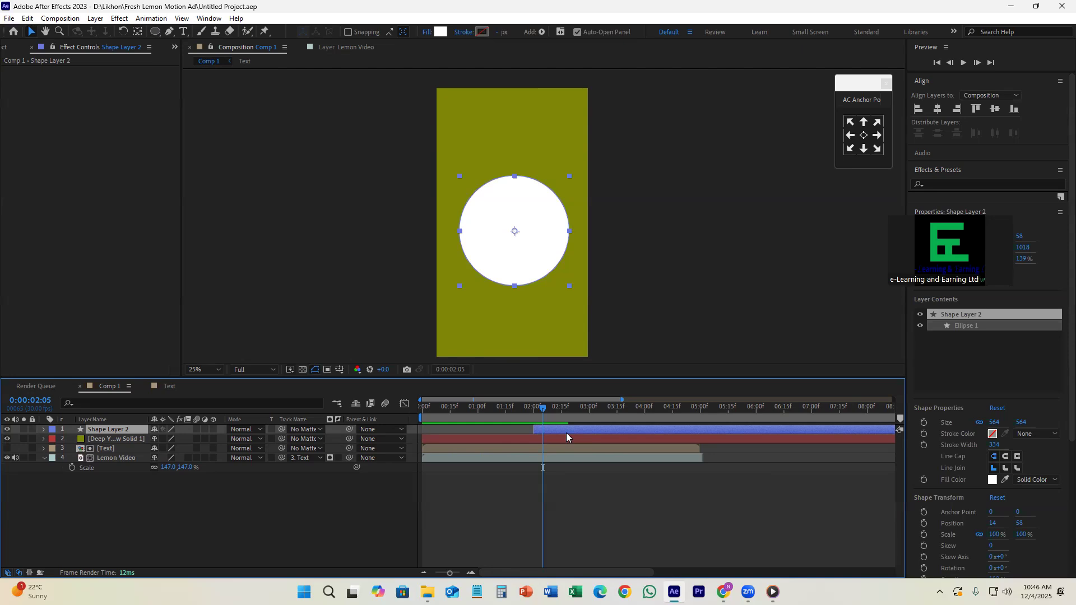
left_click(566, 439)
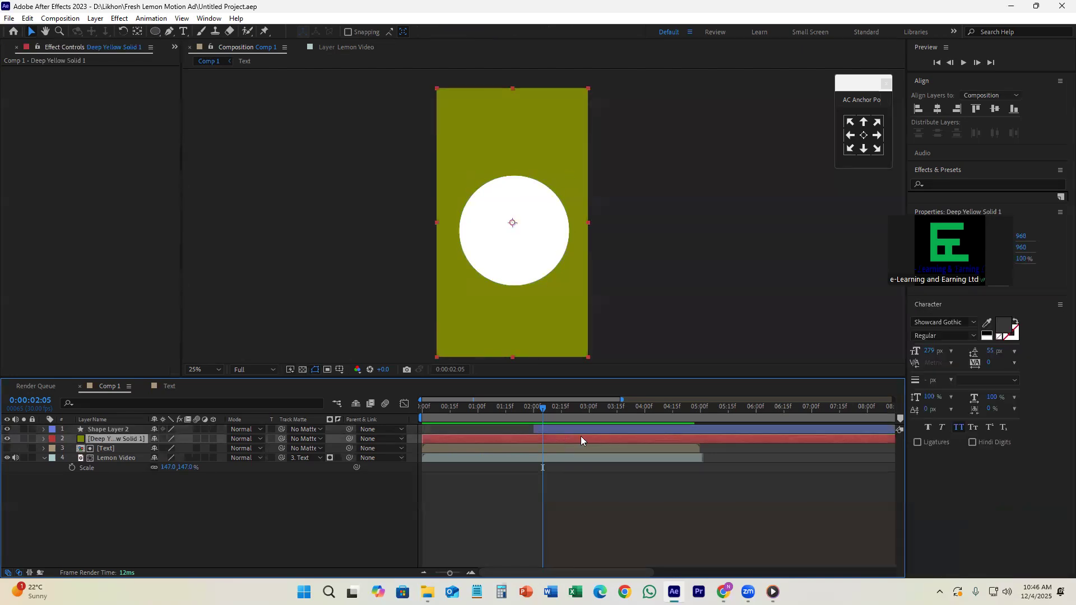
left_click(6, 440)
left_click(6, 439)
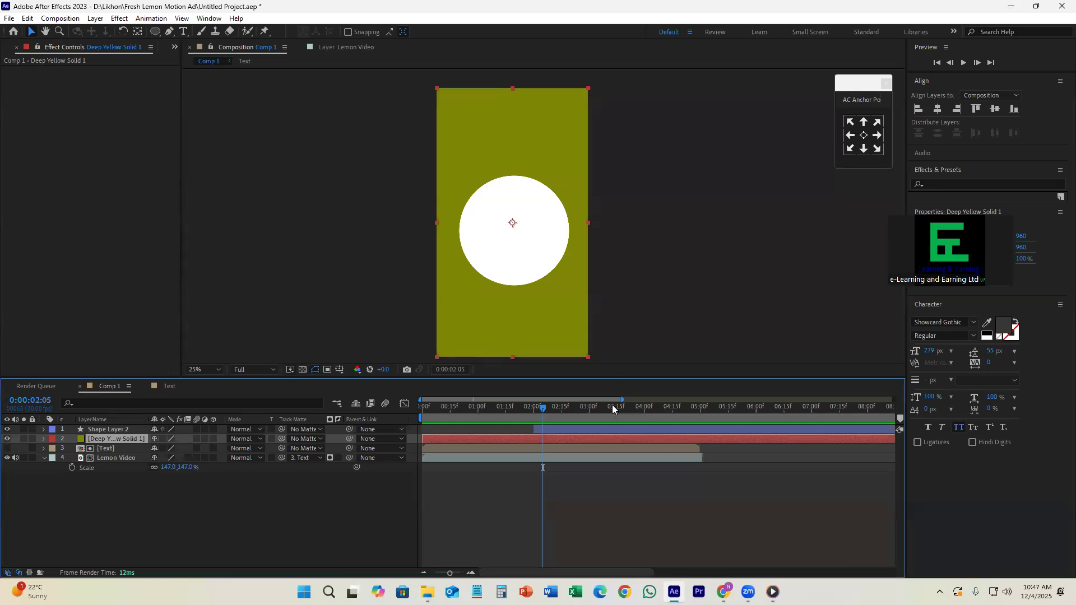
key("Delete")
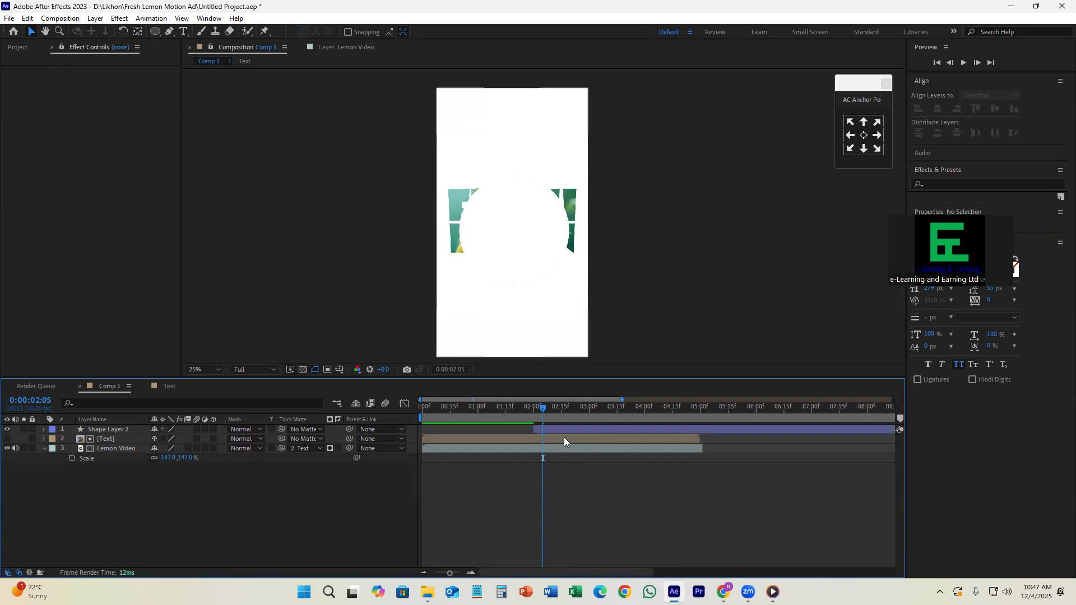
- Change the circle's fill to green 4B863E, sampled from the lemon footage inside the text
left_click(560, 431)
left_click(441, 32)
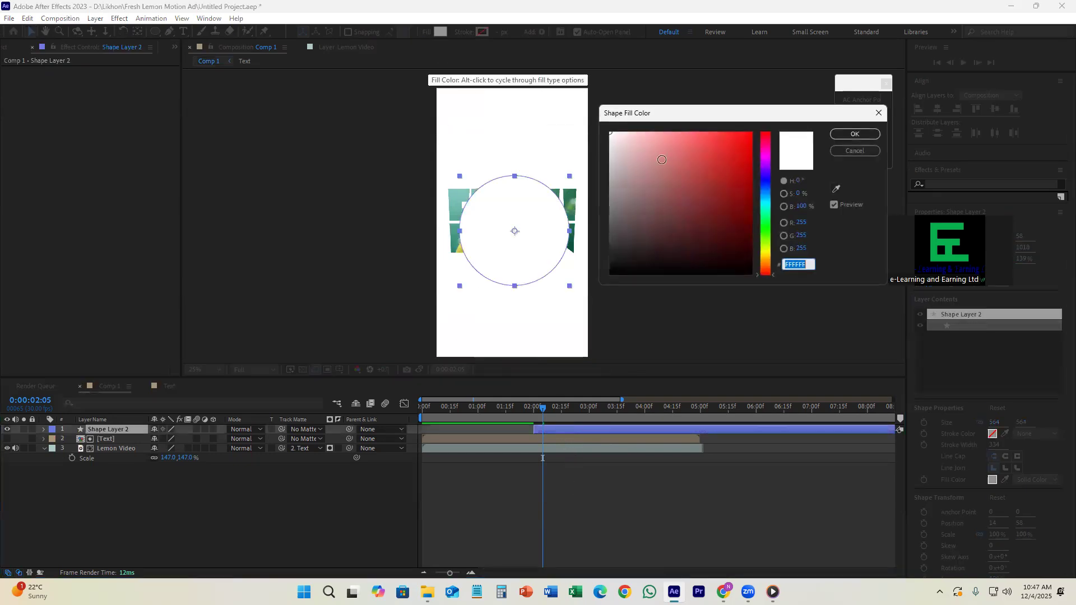
left_click(836, 189)
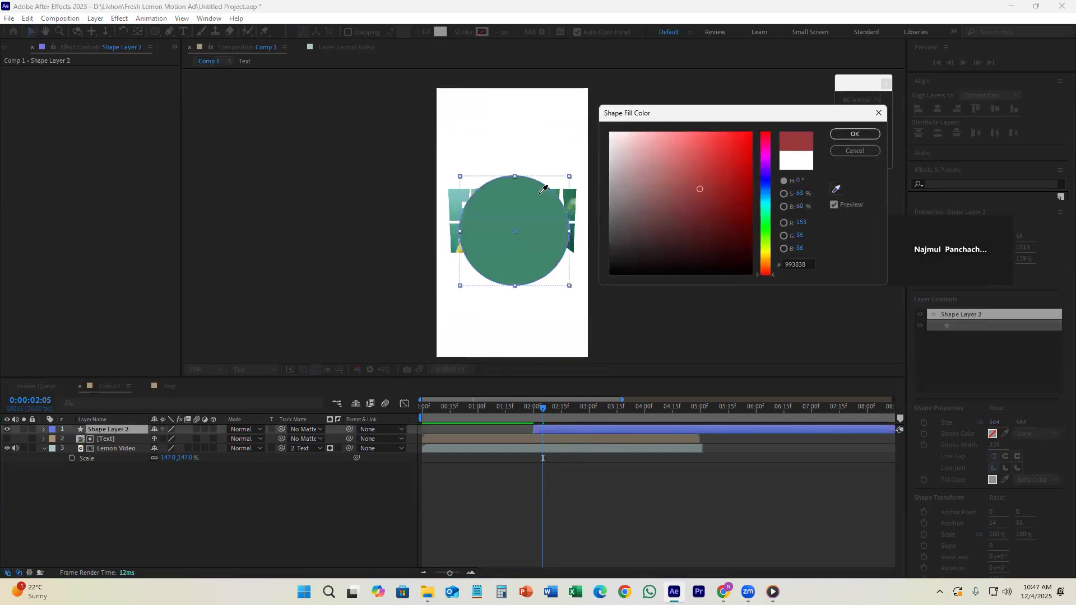
left_click(579, 202)
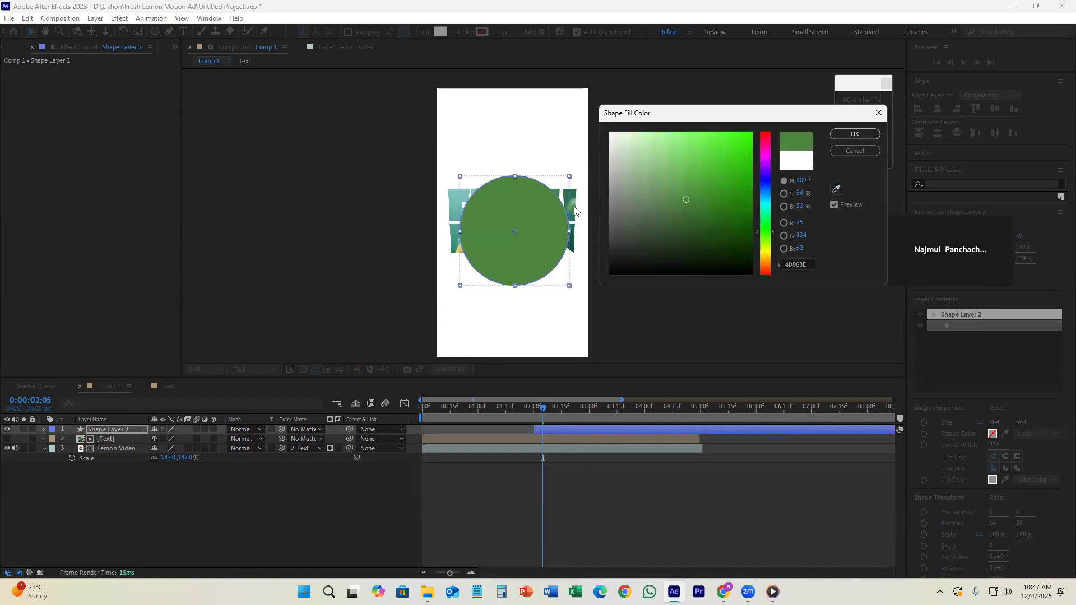
left_click(855, 134)
- Apply Easy Ease to both Scale keyframes of the circle layer
mouse_move(544, 409)
left_mouse_down()
mouse_move(572, 422)
mouse_move(528, 412)
mouse_move(541, 423)
left_mouse_up()
key("u")
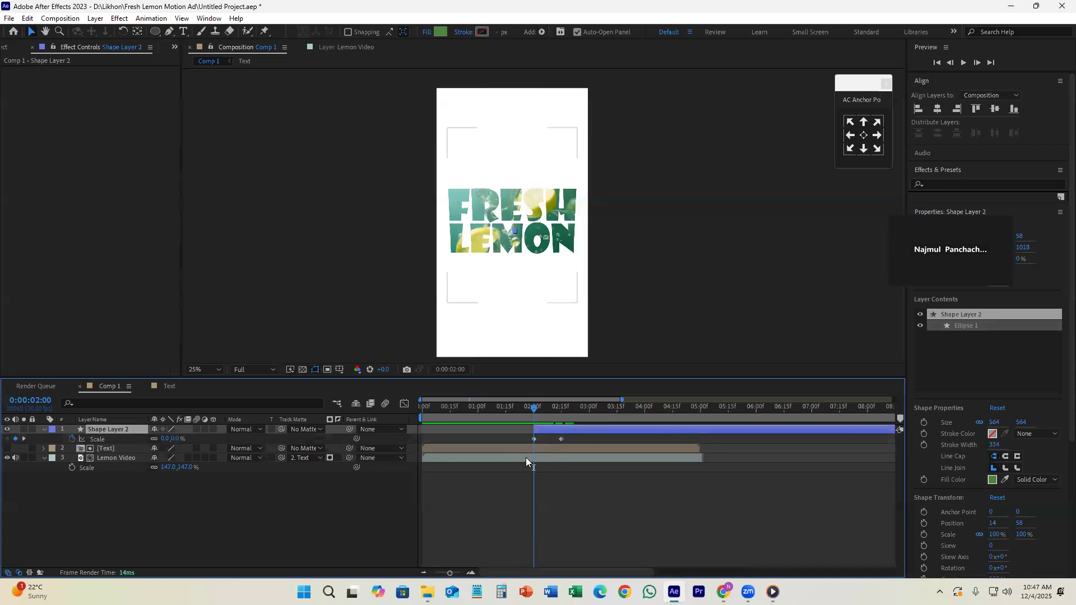
left_click(571, 437)
left_click_drag(556, 410, 520, 411)
left_click(543, 433)
left_click(541, 437)
key("F9")
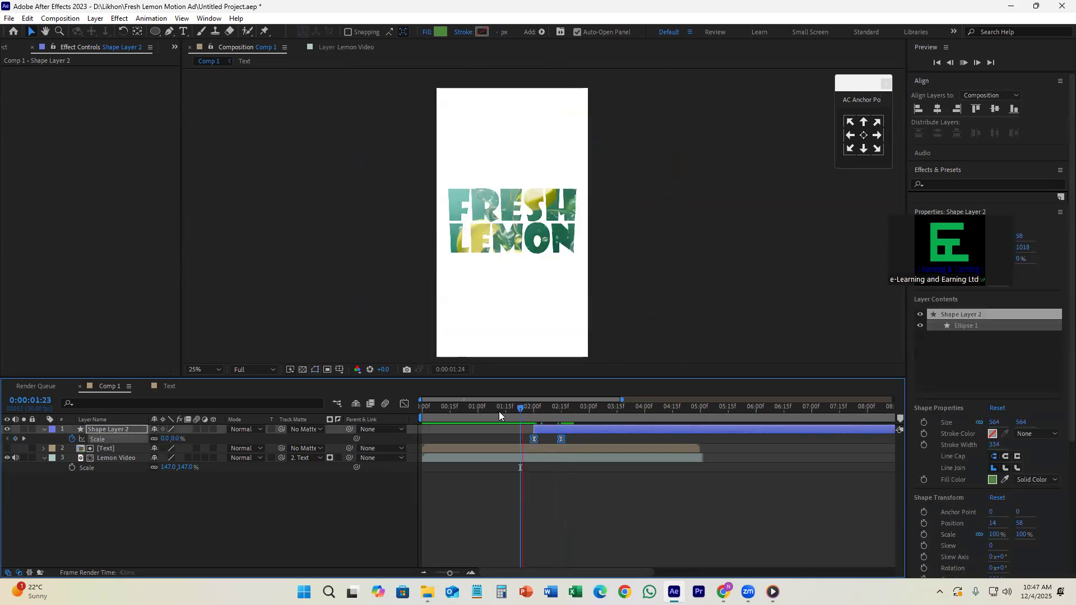
- Preview the green circle reveal from the start of the composition and save the project
key("space")
left_click(423, 407)
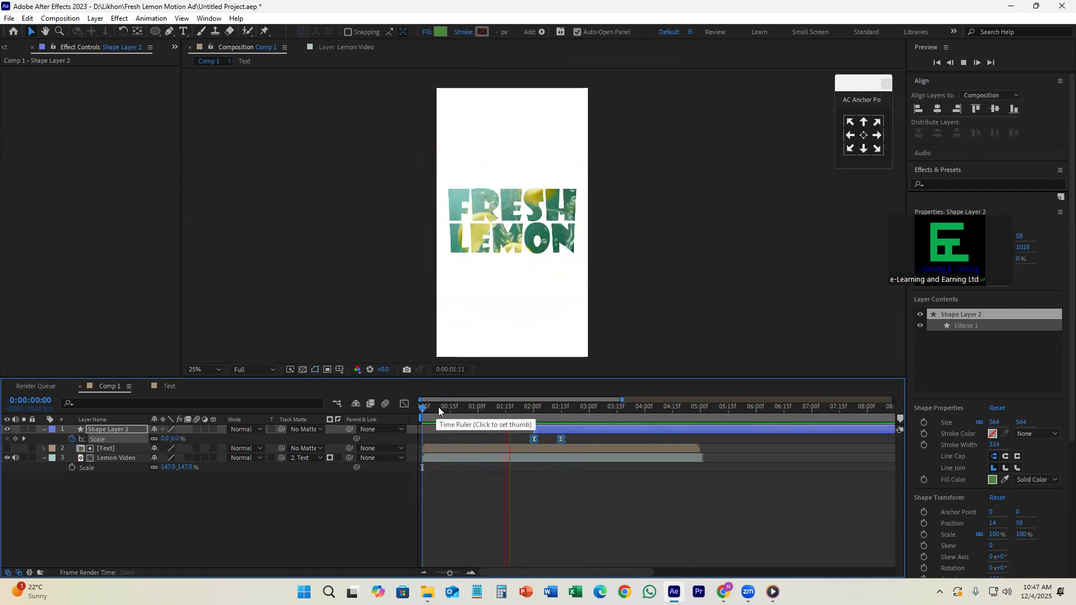
mouse_move(555, 410)
left_mouse_down()
mouse_move(540, 410)
mouse_move(550, 416)
left_mouse_up()
left_click(639, 508)
key("ctrl+s")
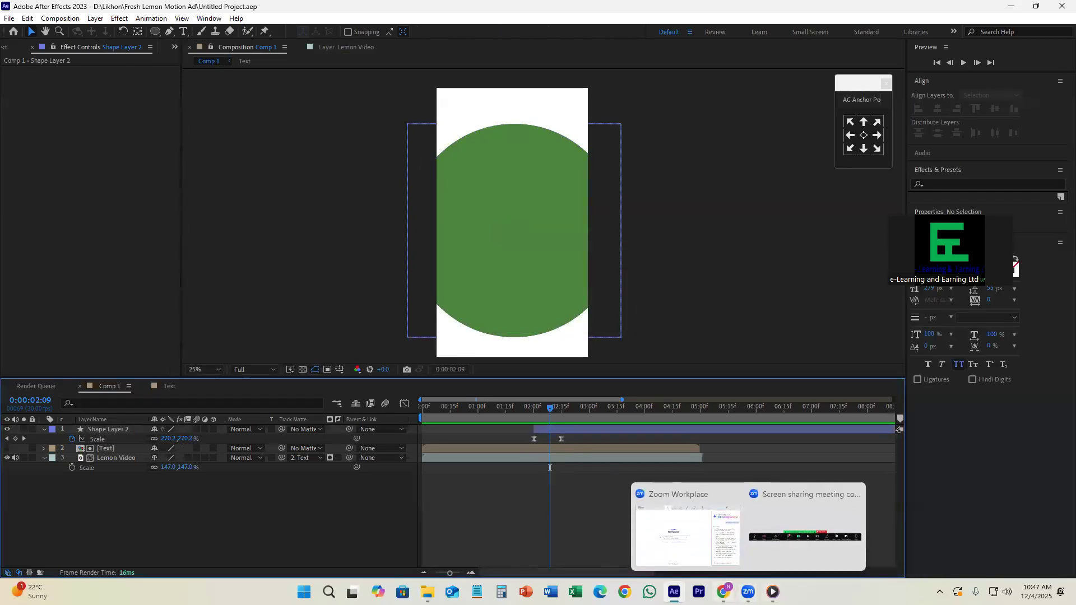
- Check the title scene after the circle transition in the Media Player reference video, and return to After Effects
left_click(724, 592)
left_click(773, 592)
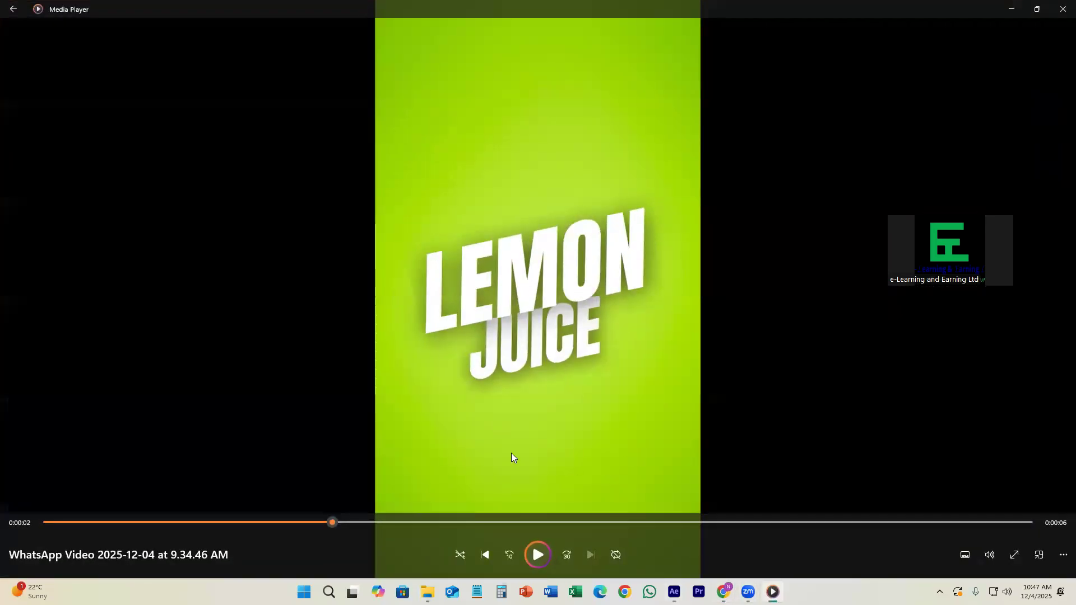
left_click(1011, 8)
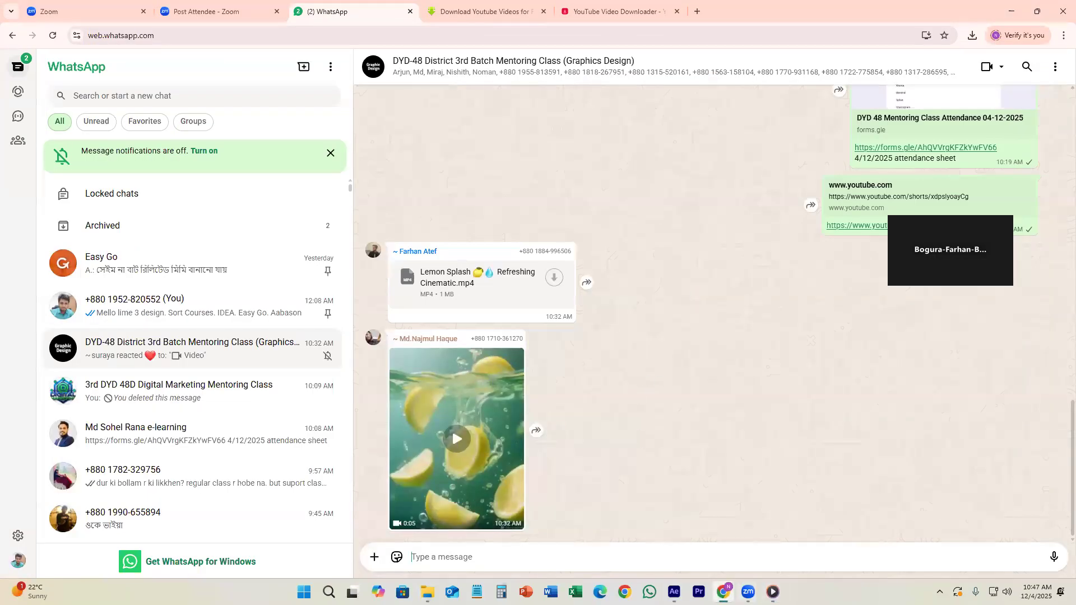
left_click(674, 592)
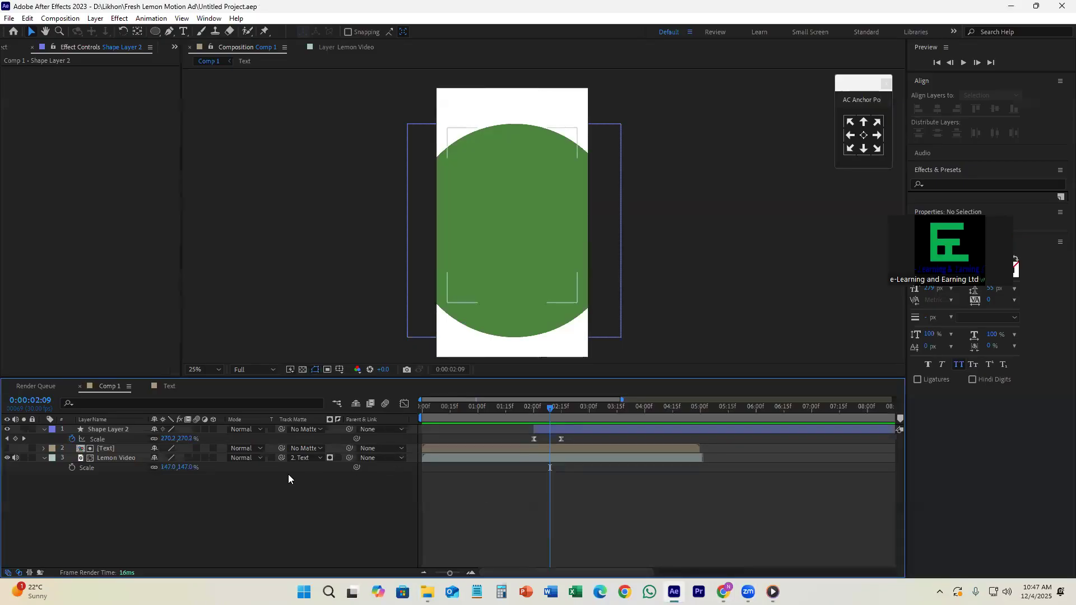
- Add a text layer reading Lemon over the green circle and move it to the middle of the frame
left_click(184, 31)
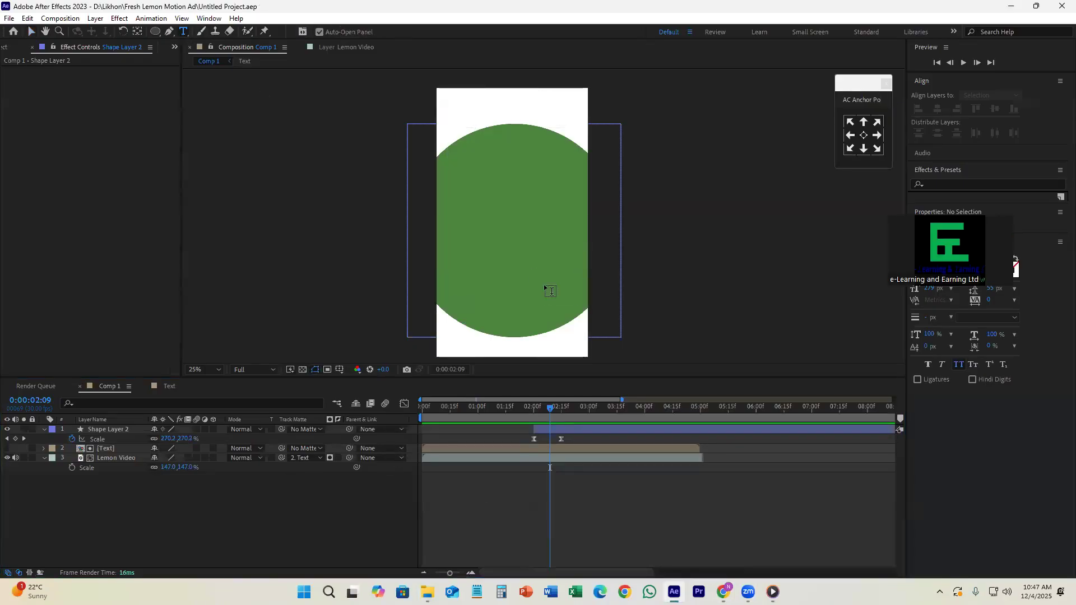
left_click(517, 262)
type("L")
type("emm")
key("BackSpace")
type("on")
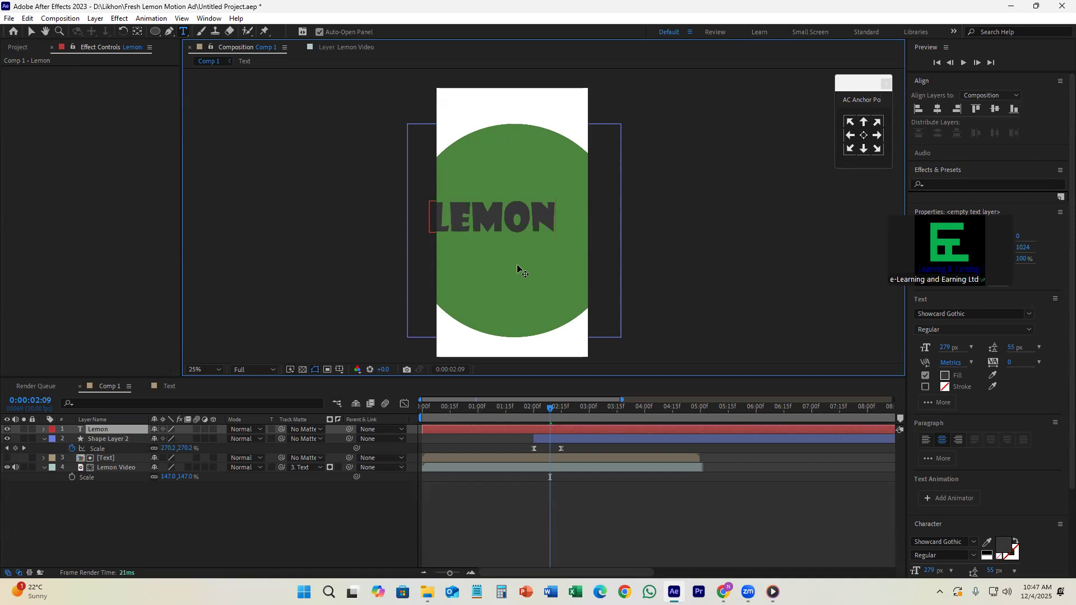
left_click(30, 31)
left_click_drag(498, 222, 523, 221)
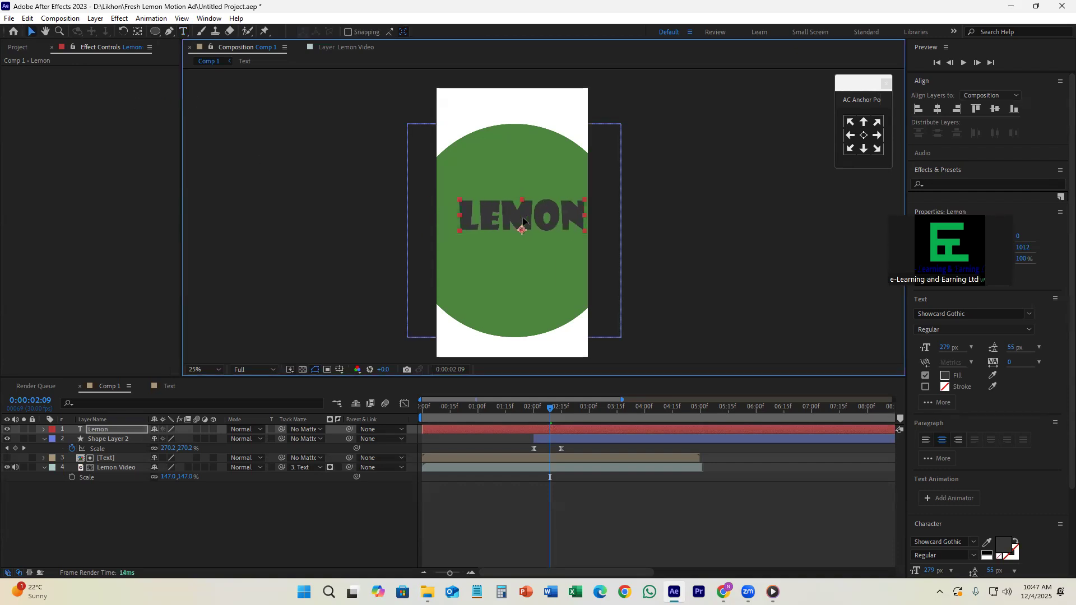
- Set the Lemon text's fill color to white, FFFFFF
double_click(523, 220)
left_click(946, 377)
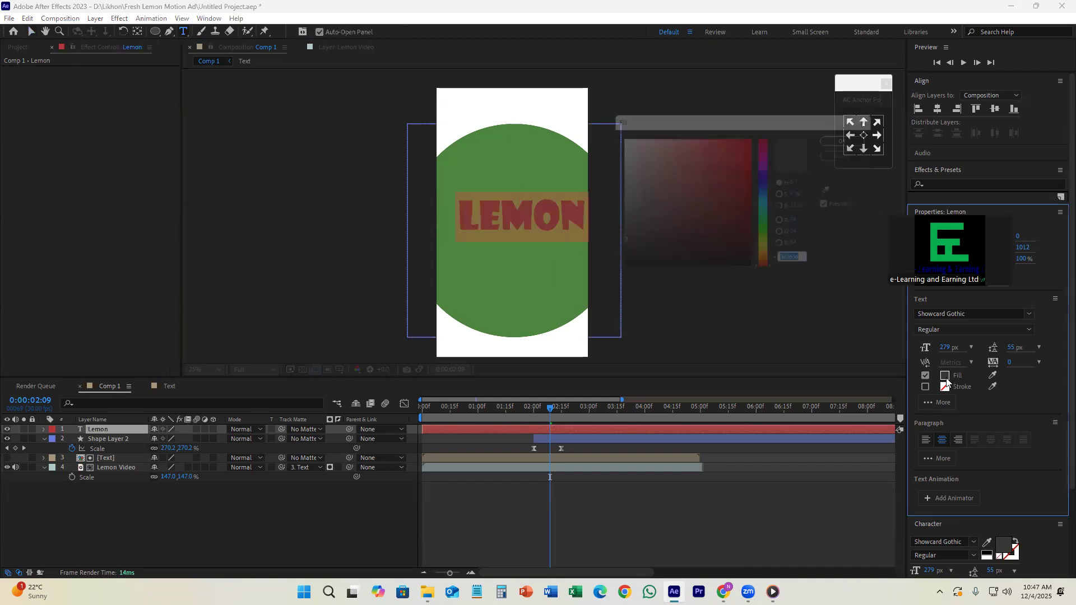
left_click_drag(670, 207, 584, 113)
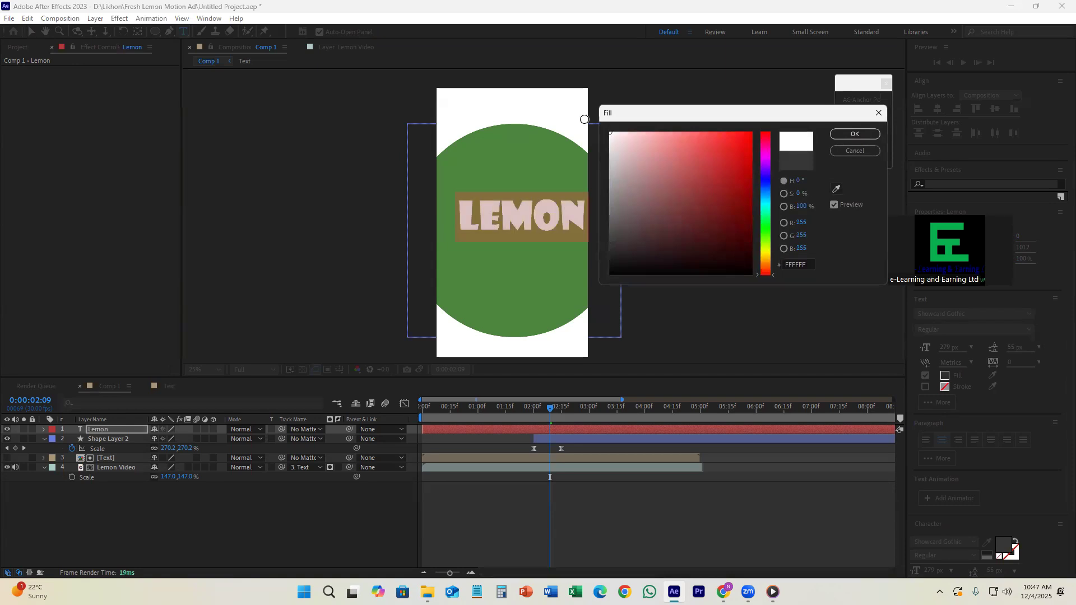
left_click(855, 135)
- Duplicate the Lemon text, place one copy directly below the other at Y 1276, and reword it as jouse
left_click(583, 429)
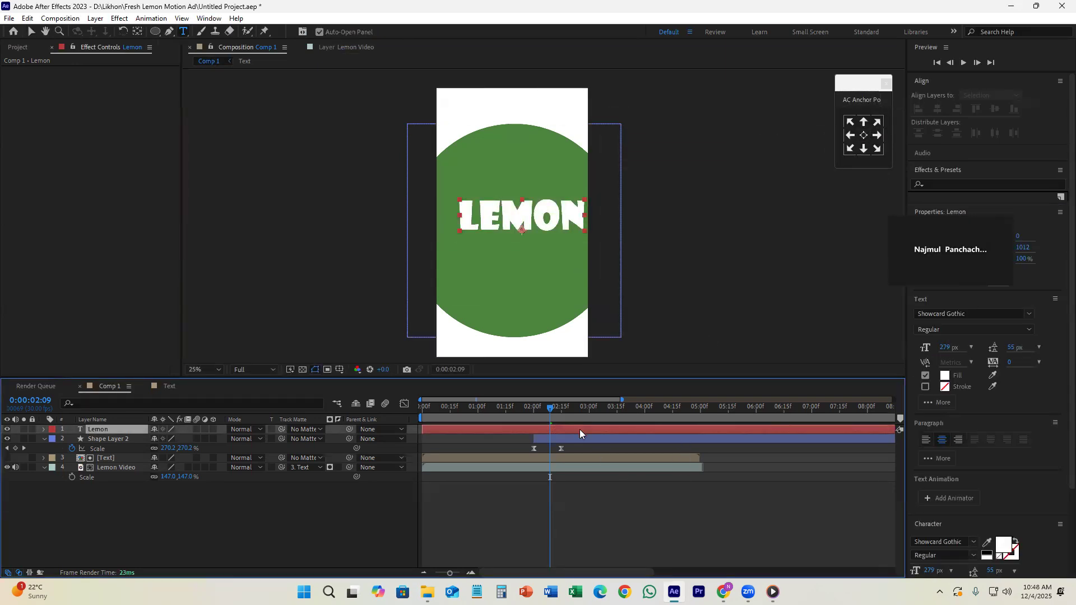
key("ctrl+d")
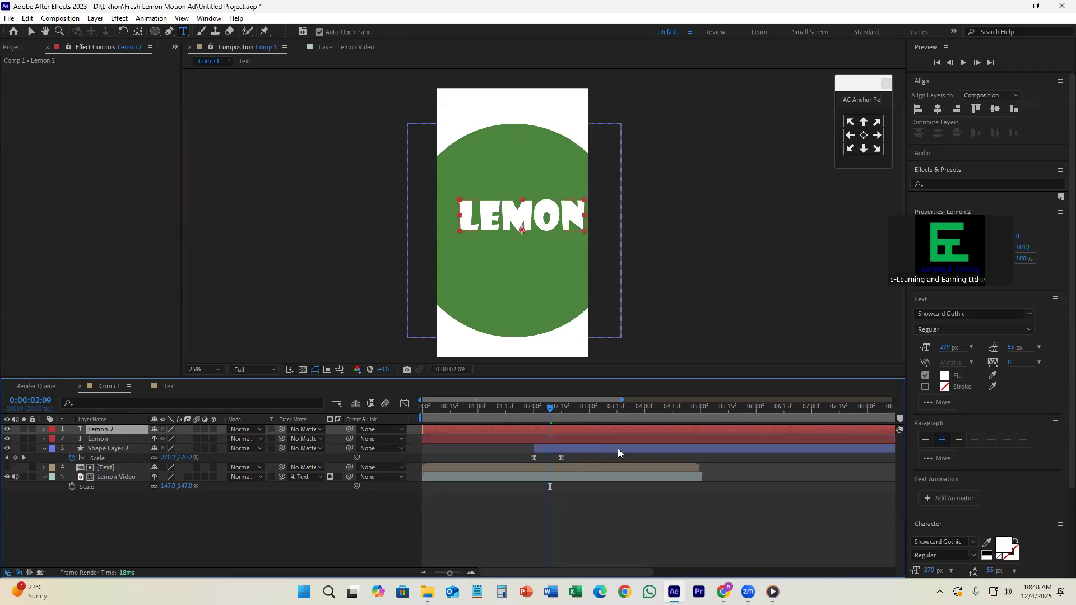
left_click(573, 439)
left_click(30, 32)
left_click_drag(517, 223, 517, 259)
double_click(517, 253)
type("jouse")
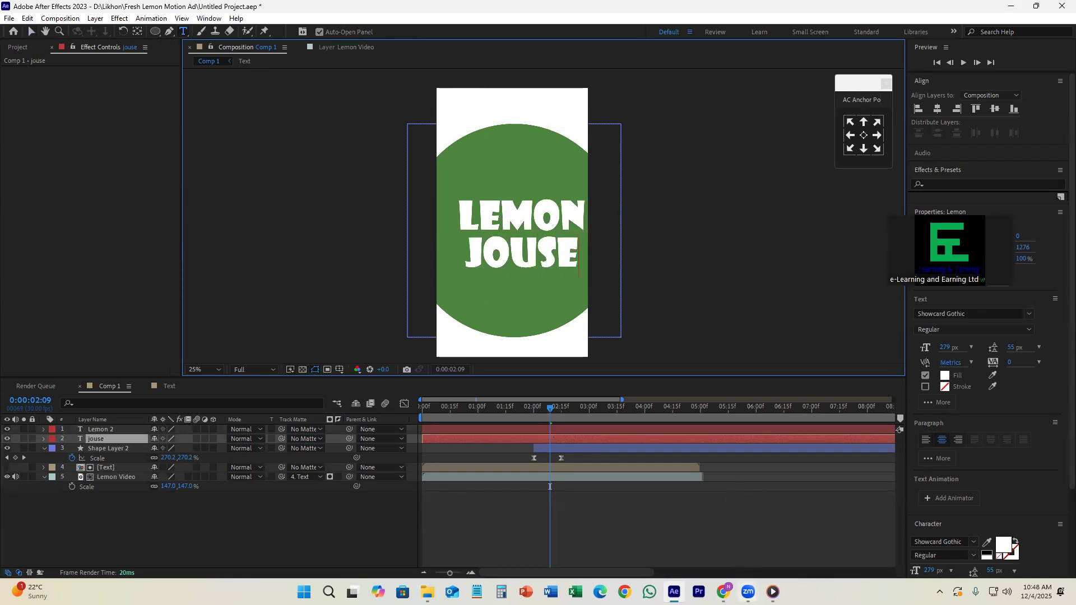
- Return to After Effects and correct the lower title line's text to Juice
key("alt+Tab")
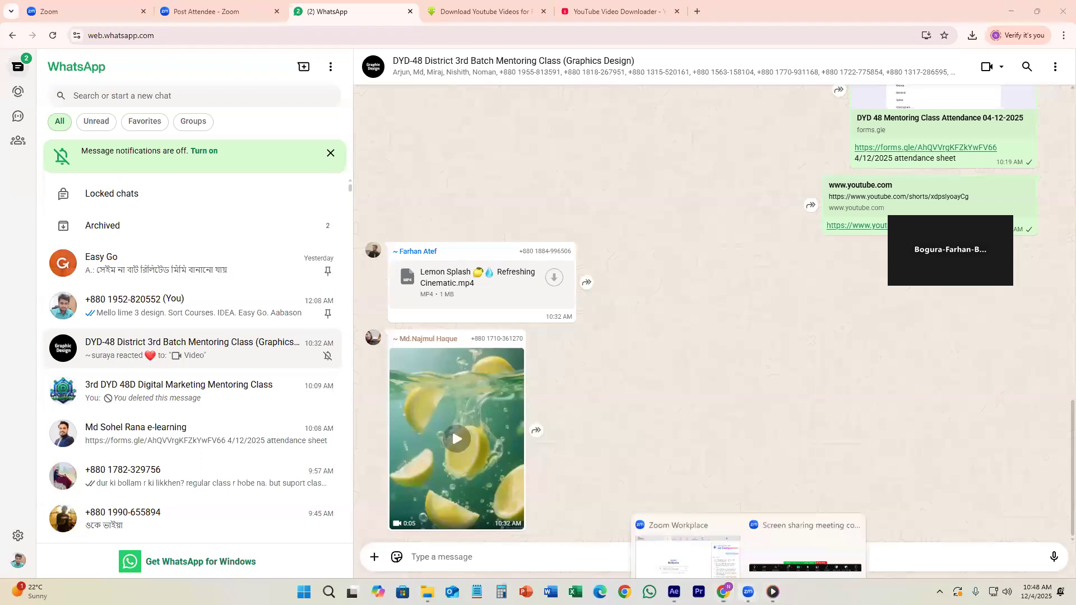
left_click(674, 592)
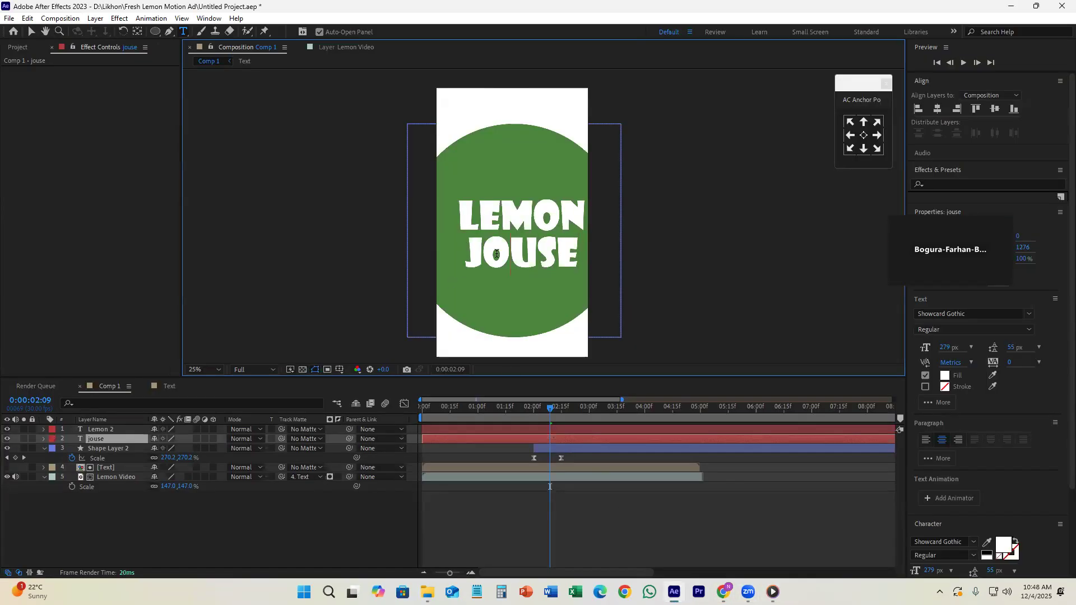
double_click(496, 254)
type("Jo")
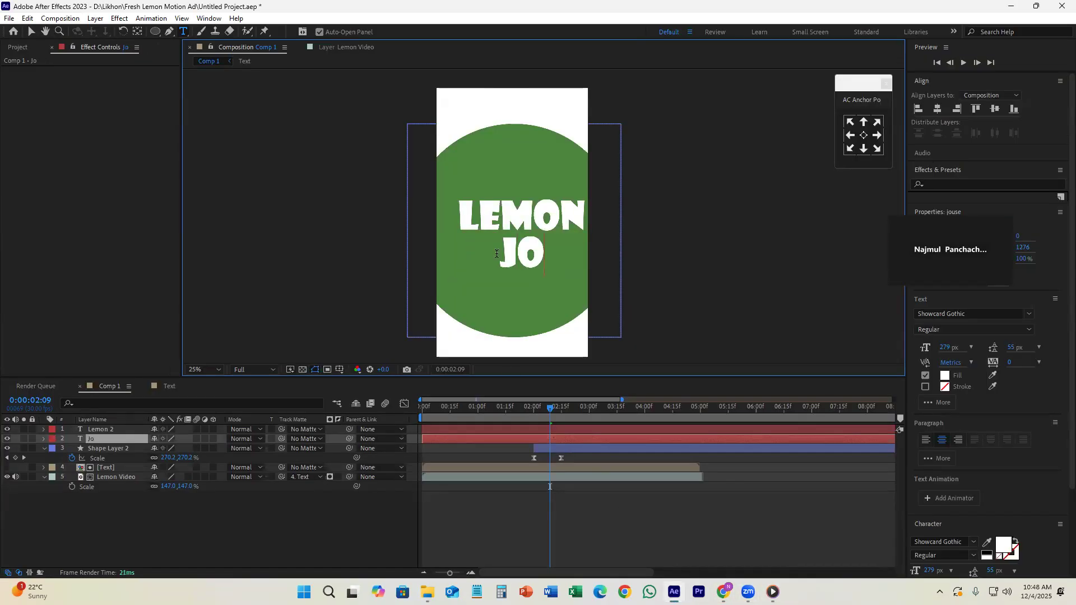
type("ice")
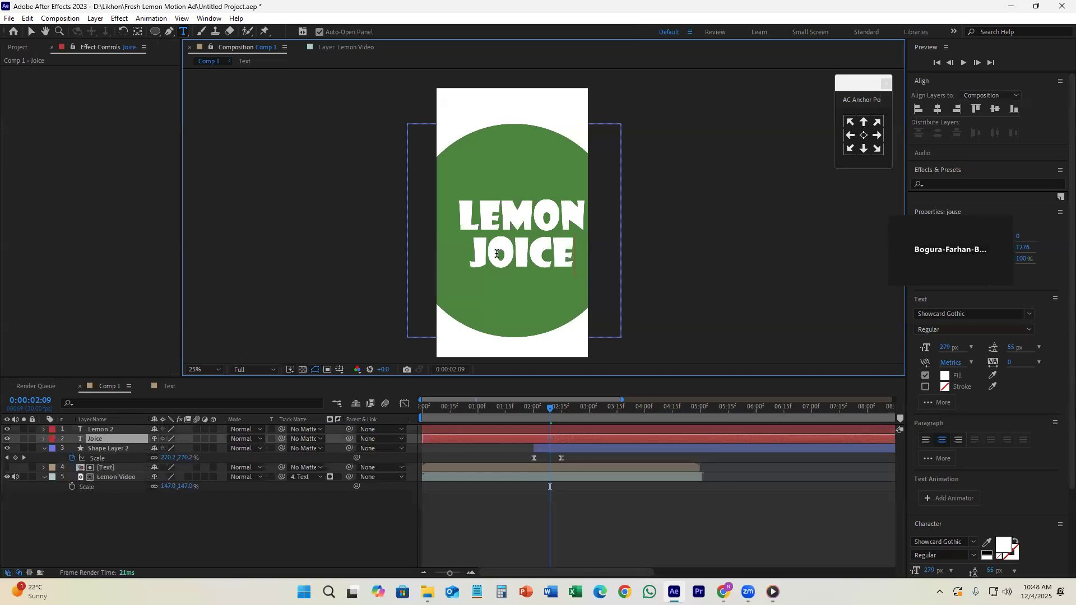
key("BackSpace")
key("BackSpace")
key("BackSpace")
type("uice")
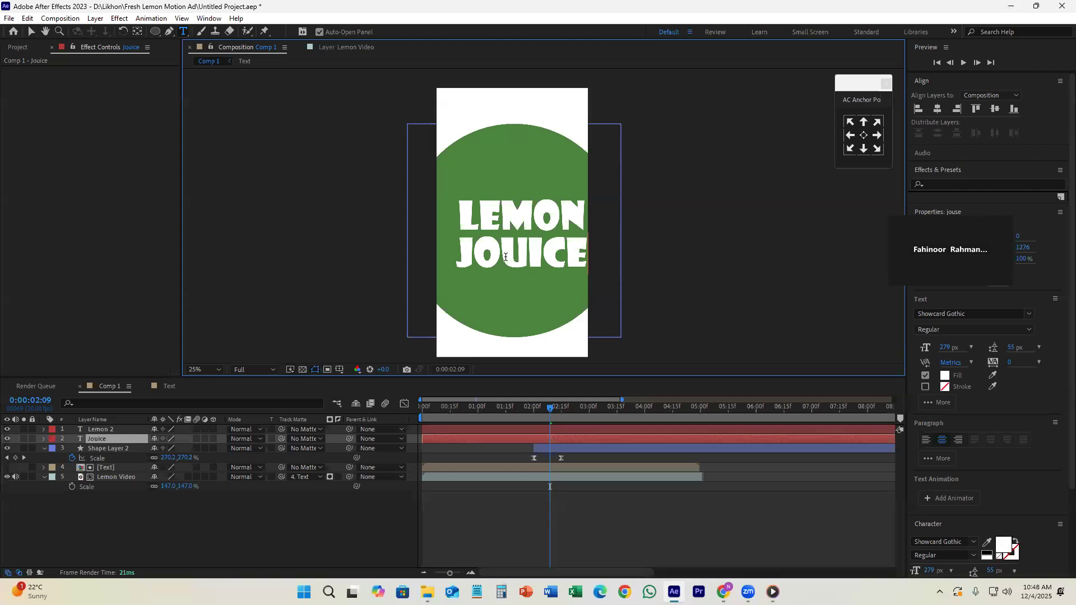
key("BackSpace")
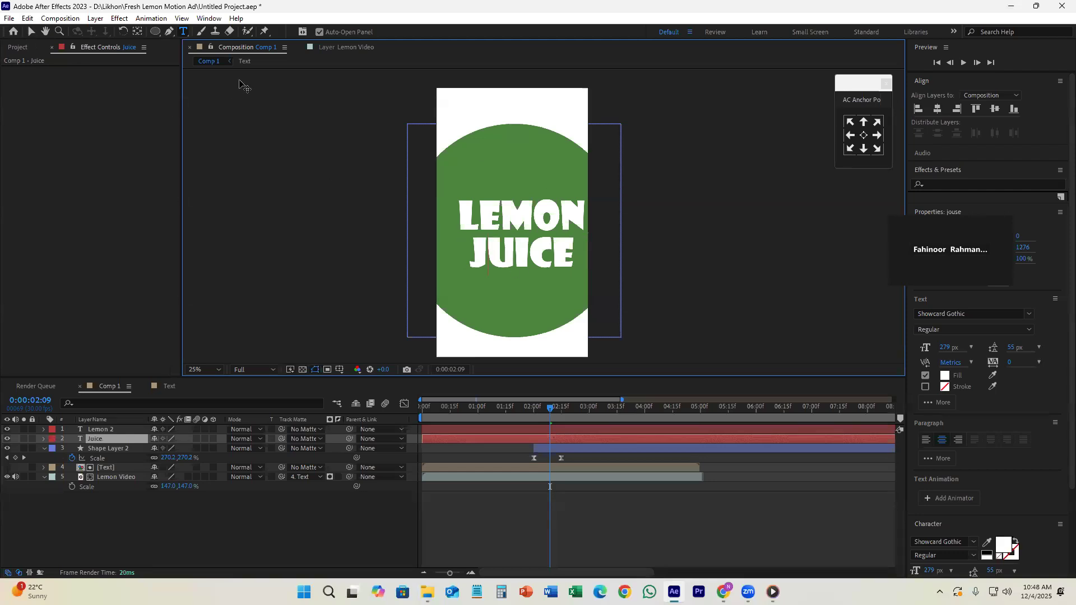
- Move the Lemon and Juice text layers together so they sit centered over the green circle, at X position 552
left_click(31, 31)
left_click(580, 428, "ctrl")
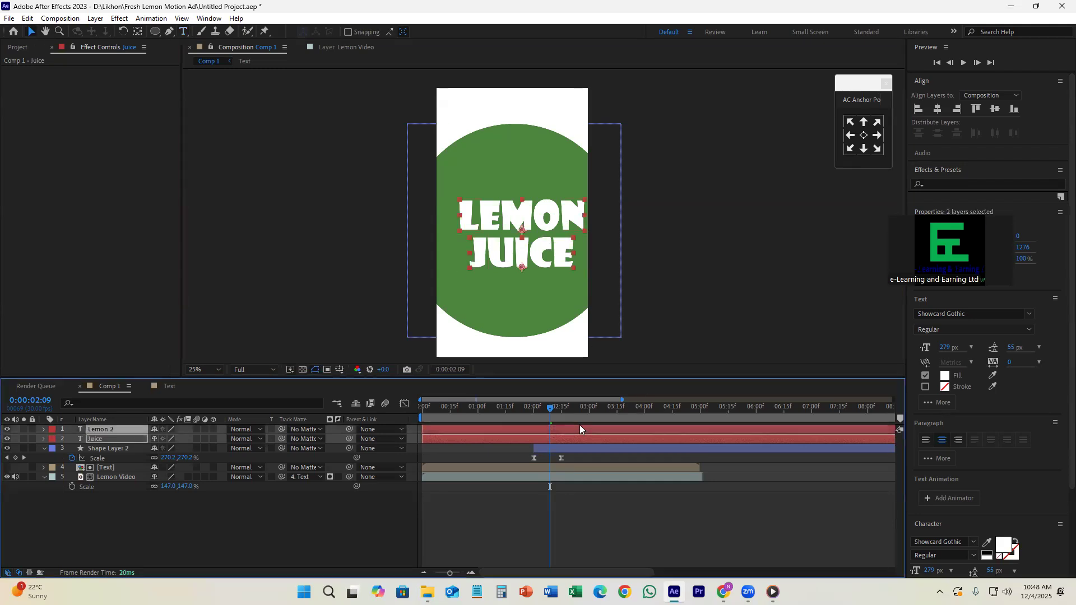
left_click_drag(584, 219, 576, 216)
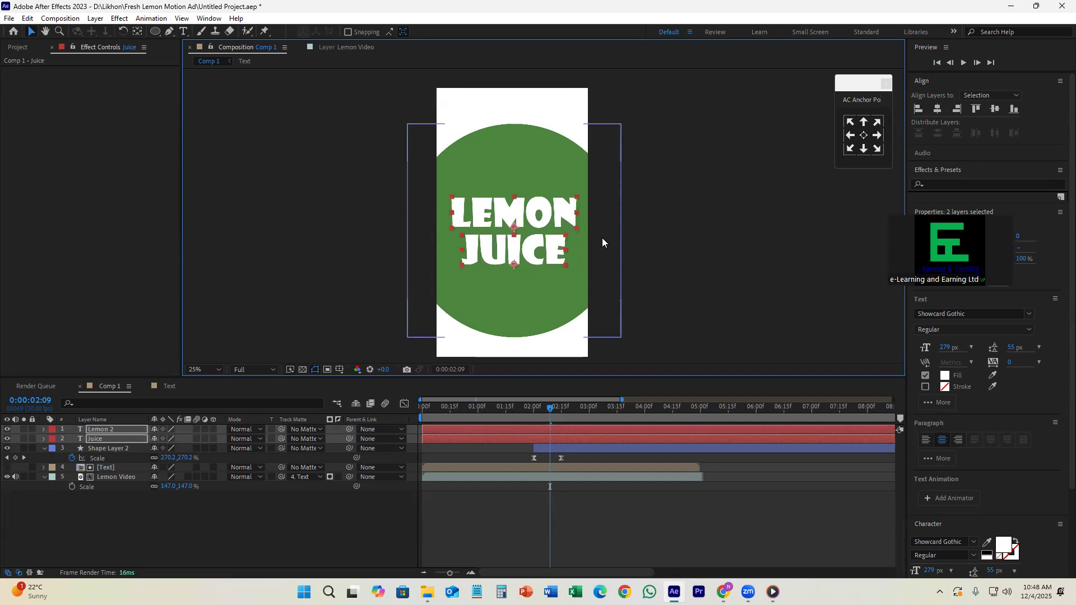
left_click(512, 462)
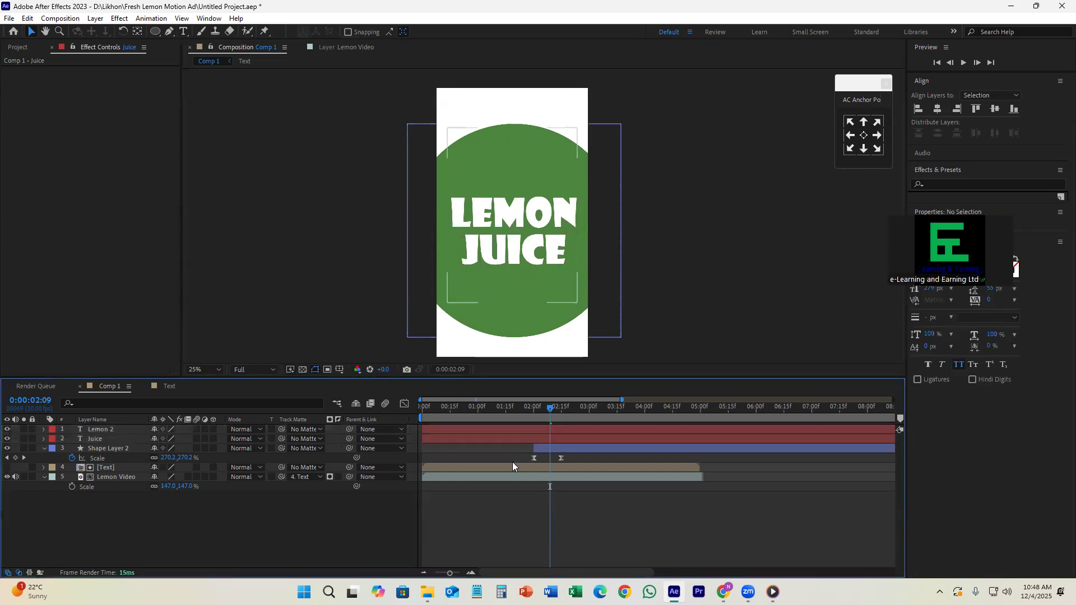
- Enlarge the timeline, expand the Lemon layer's text options and Transform properties, and try adjusting its Grouping Alignment
left_click(497, 431)
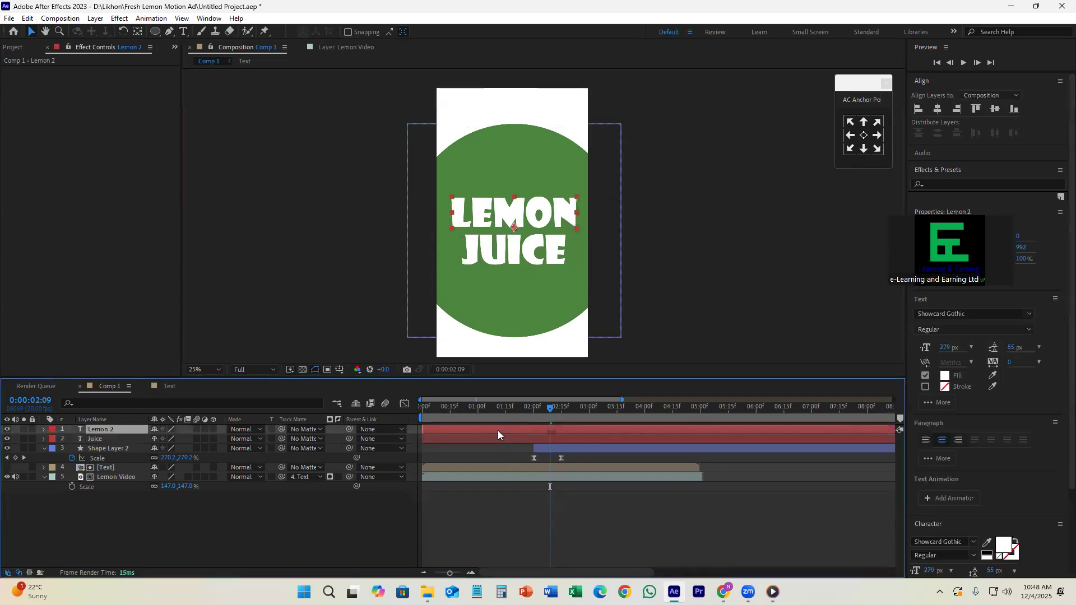
left_click(43, 430)
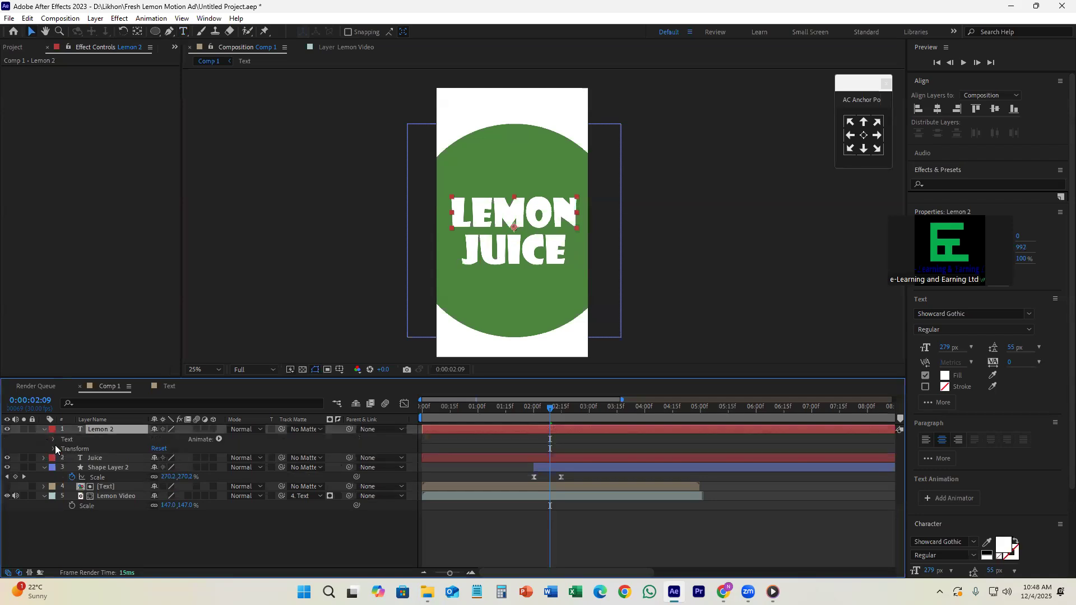
left_click(52, 440)
left_click_drag(442, 379, 435, 293)
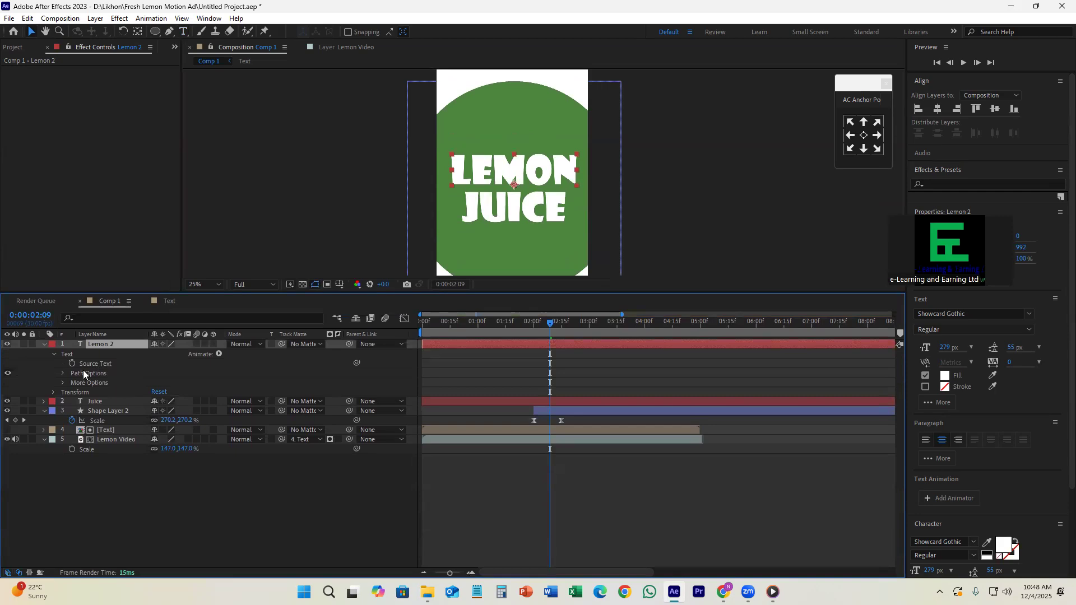
left_click(63, 383)
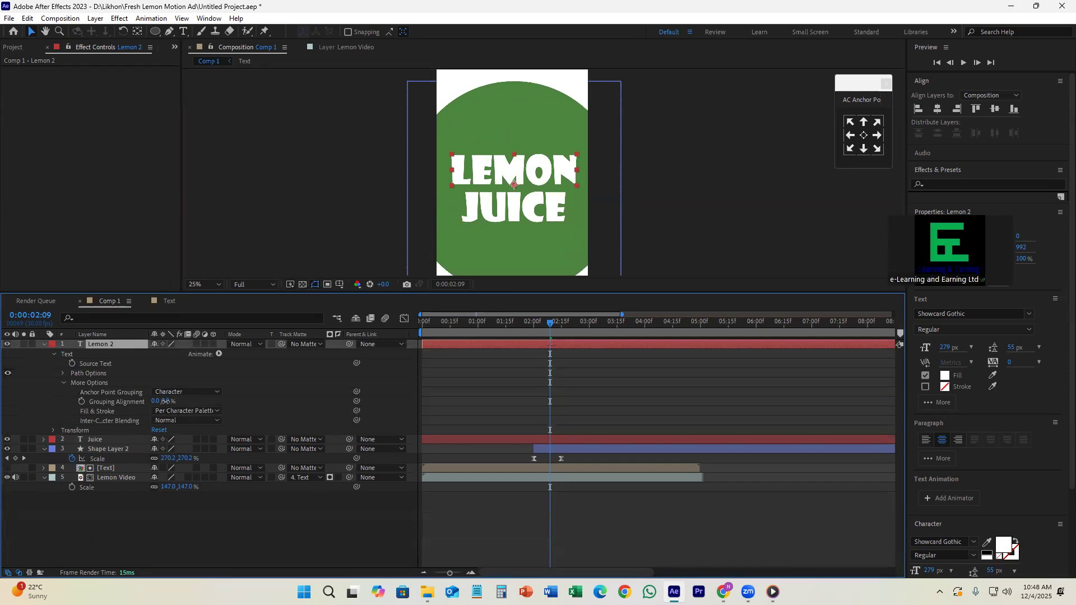
left_click_drag(166, 402, 178, 401)
key("ctrl+z")
left_click(55, 432)
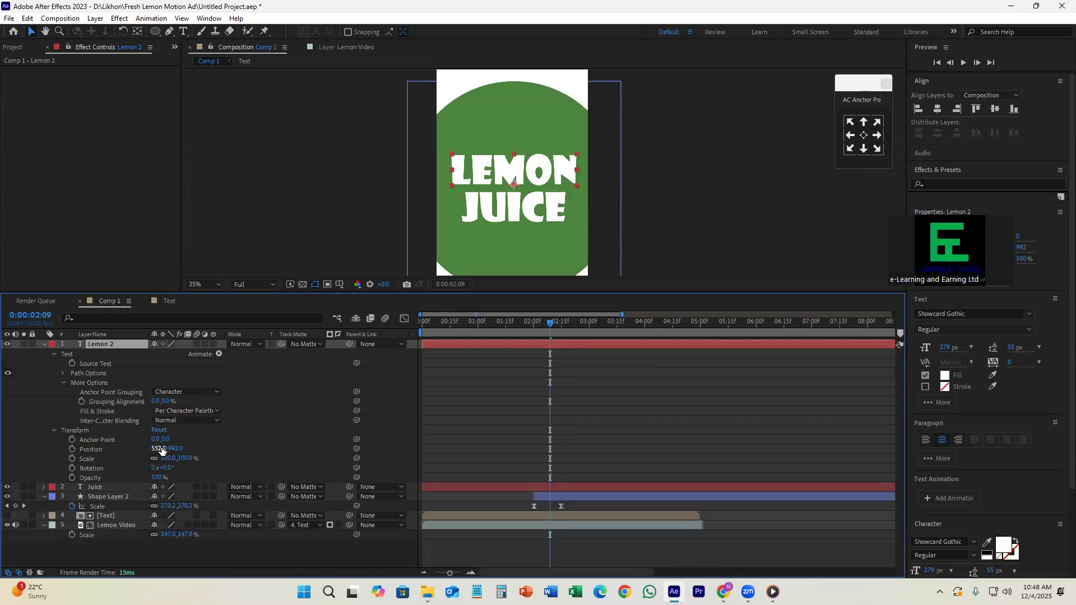
- Examine the Lemon layer's path options, grouping alignment and inter-character blending modes, and collapse its properties
left_click(57, 429)
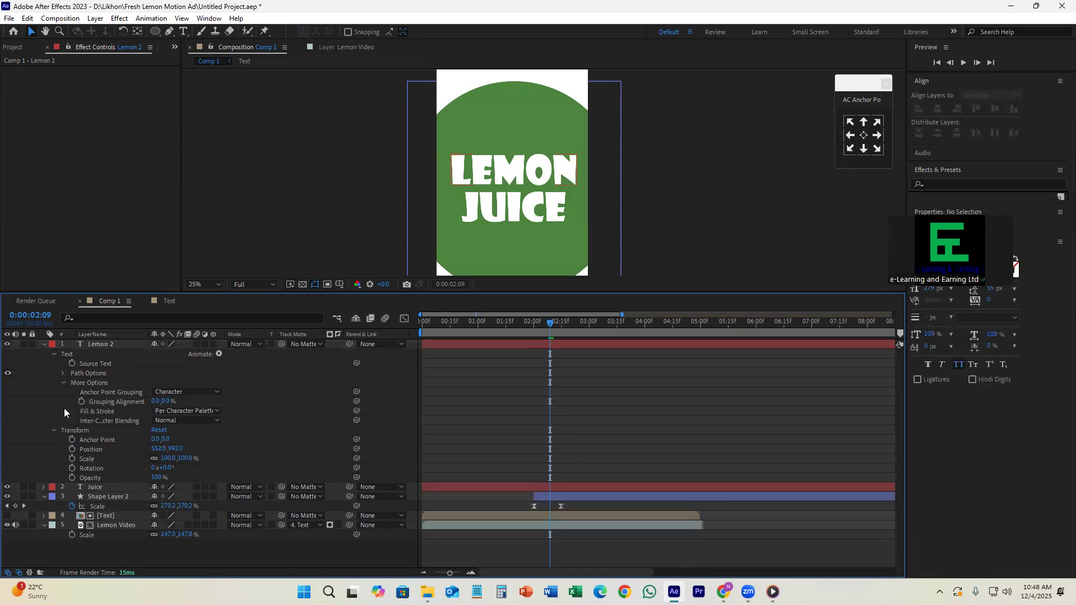
left_click(60, 373)
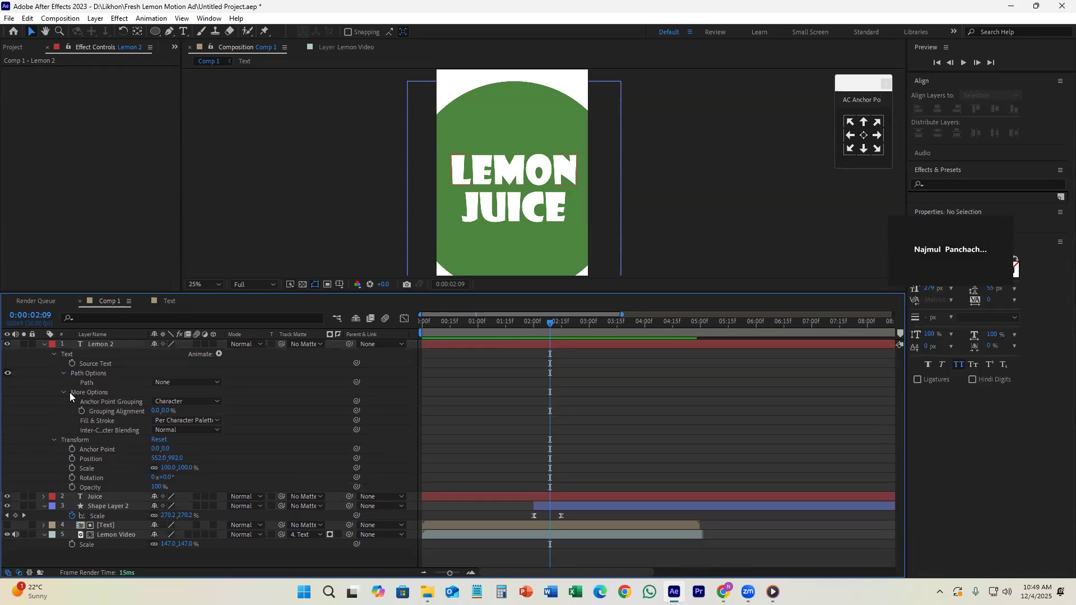
left_click(113, 430)
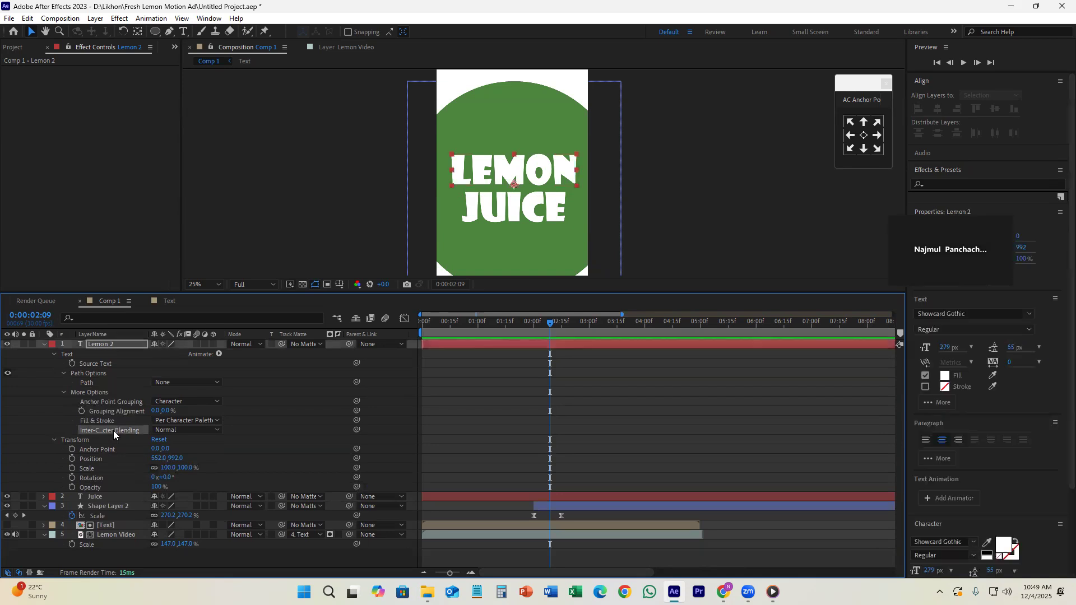
left_click(213, 431)
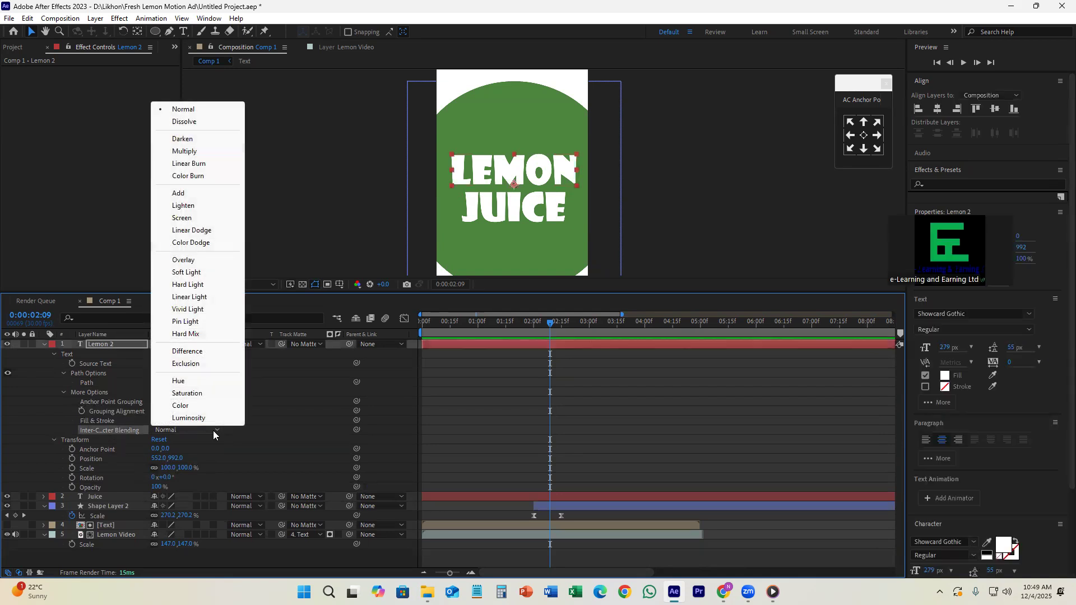
left_click(232, 432)
left_click_drag(167, 413, 195, 407)
key("ctrl+z")
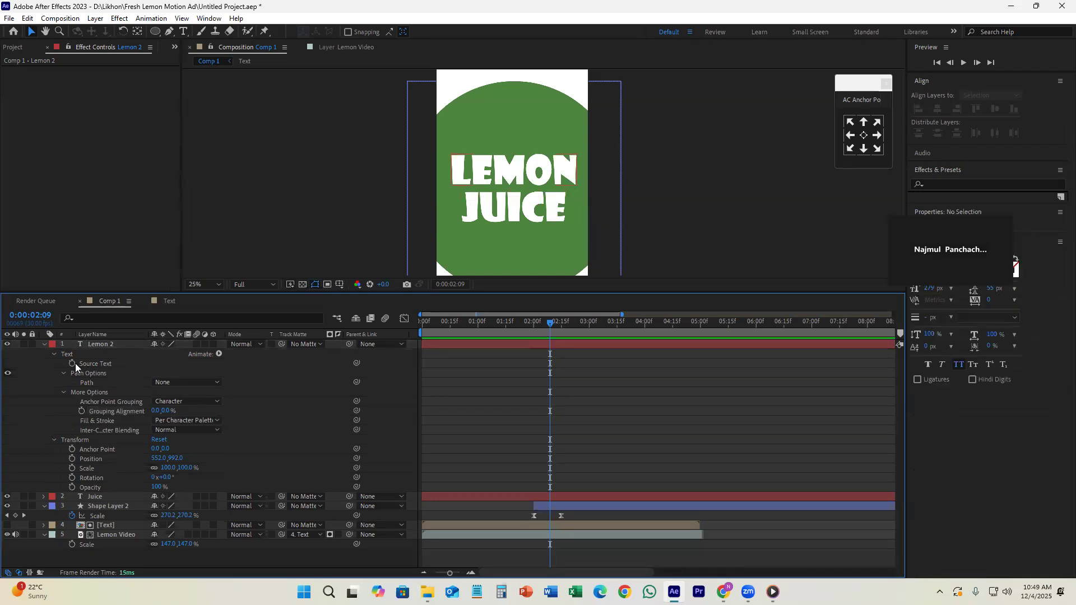
left_click(54, 354)
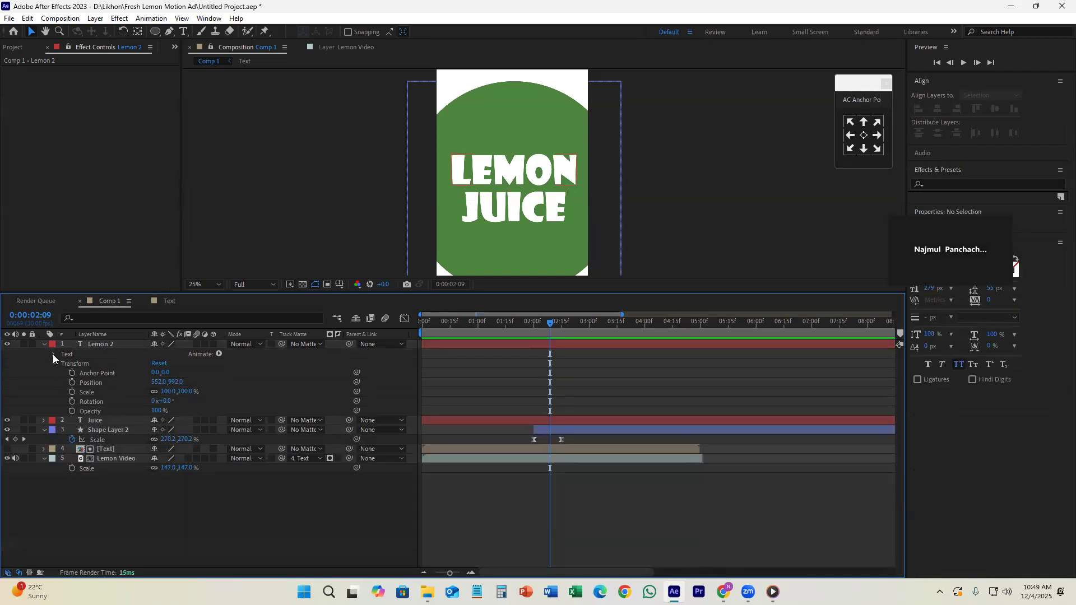
left_click(53, 364)
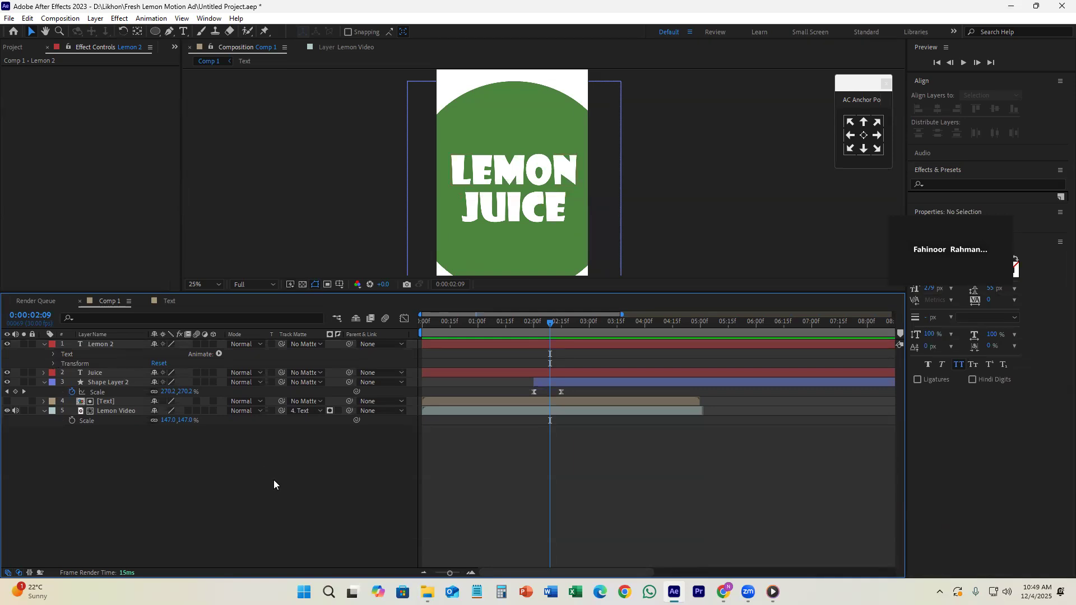
left_click(43, 345)
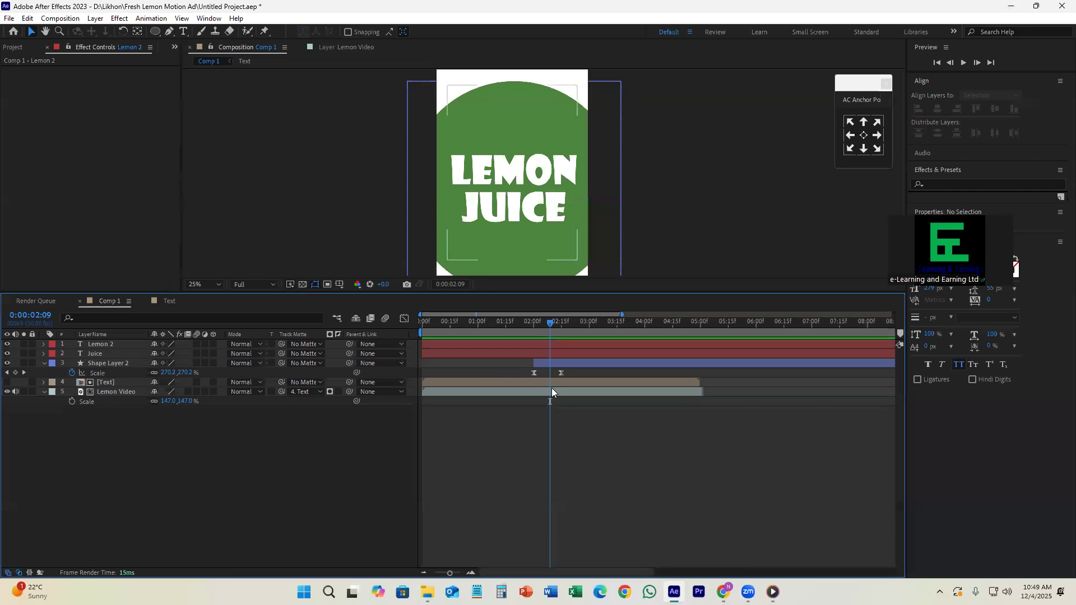
left_click(547, 178)
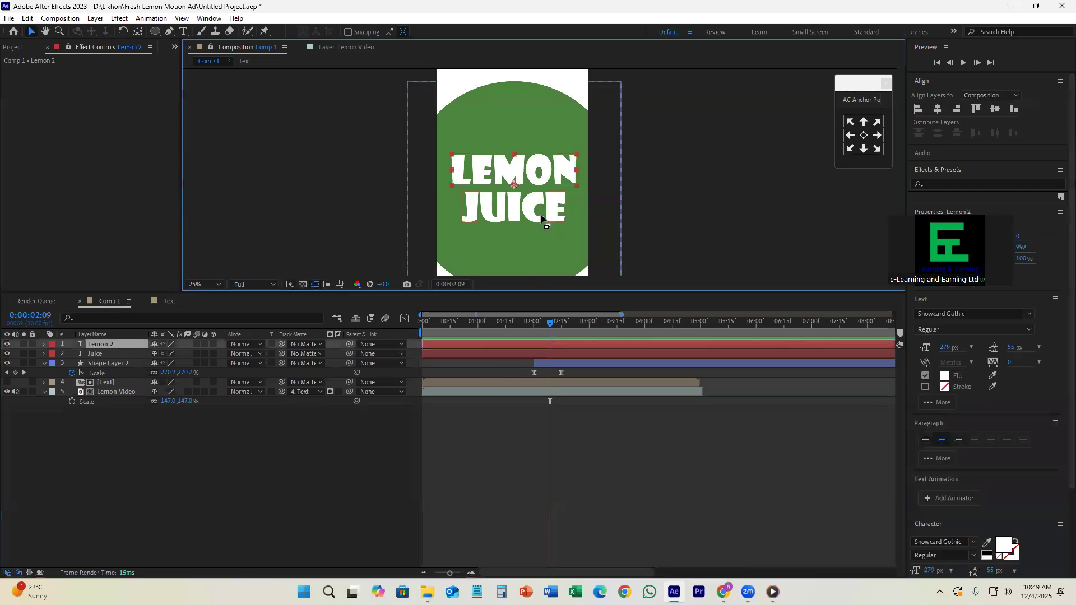
left_click(542, 219, "shift")
left_click_drag(575, 169, 579, 175)
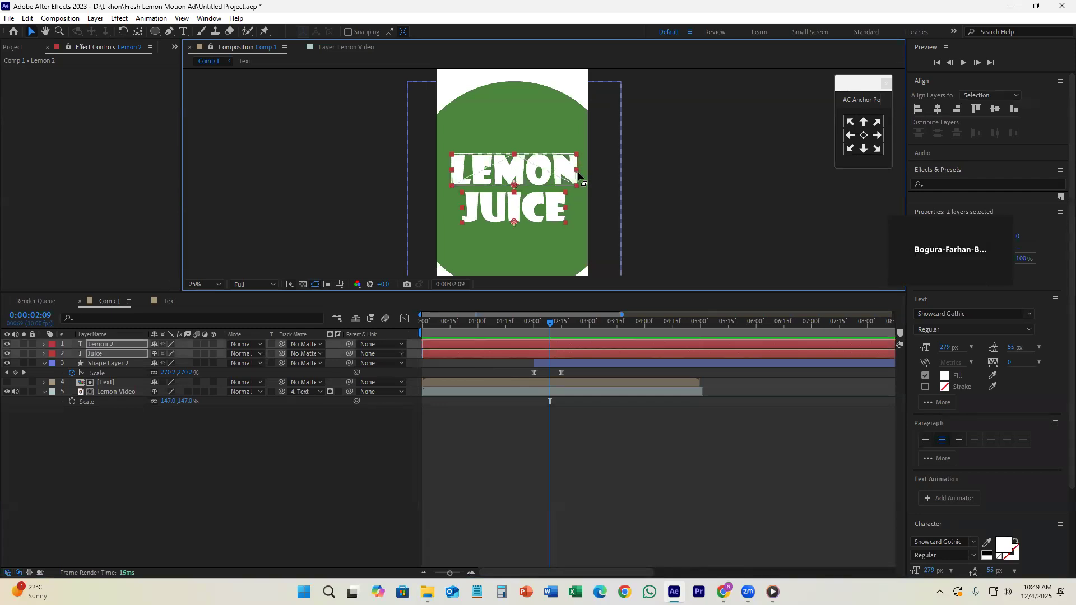
left_click(622, 424)
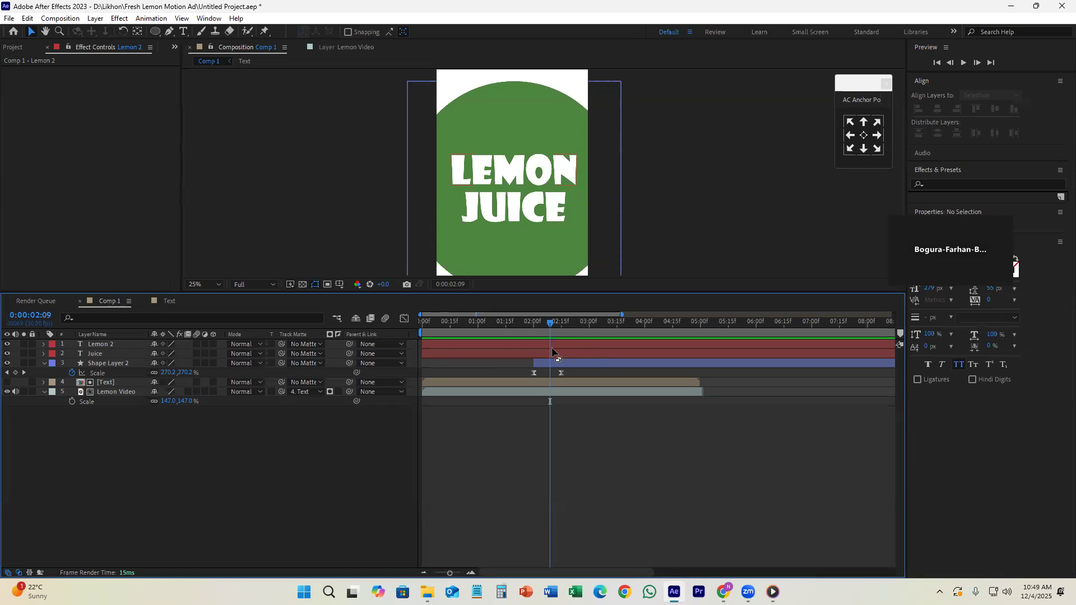
- Try rotating the Lemon and Juice text layers together by -15°
left_click(544, 345)
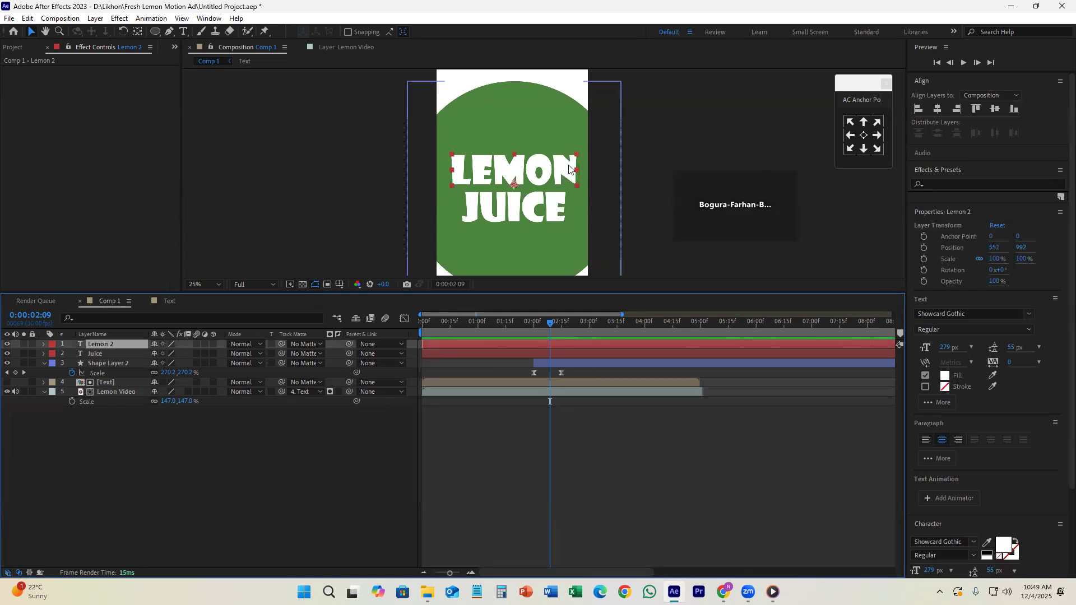
left_click(573, 353, "shift")
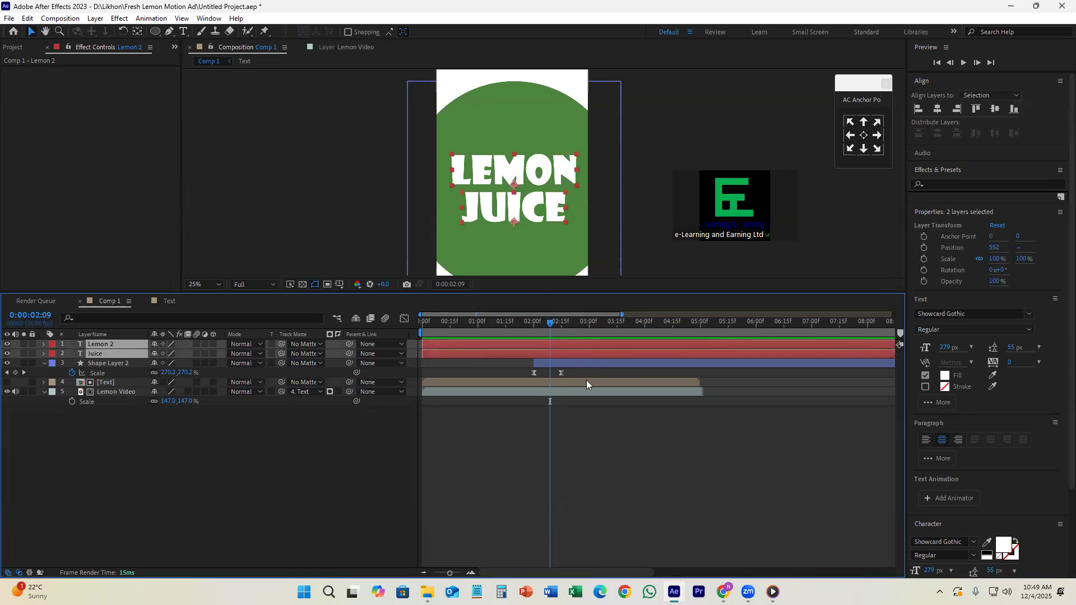
key("r")
left_click(168, 355)
type("-15")
key("Return")
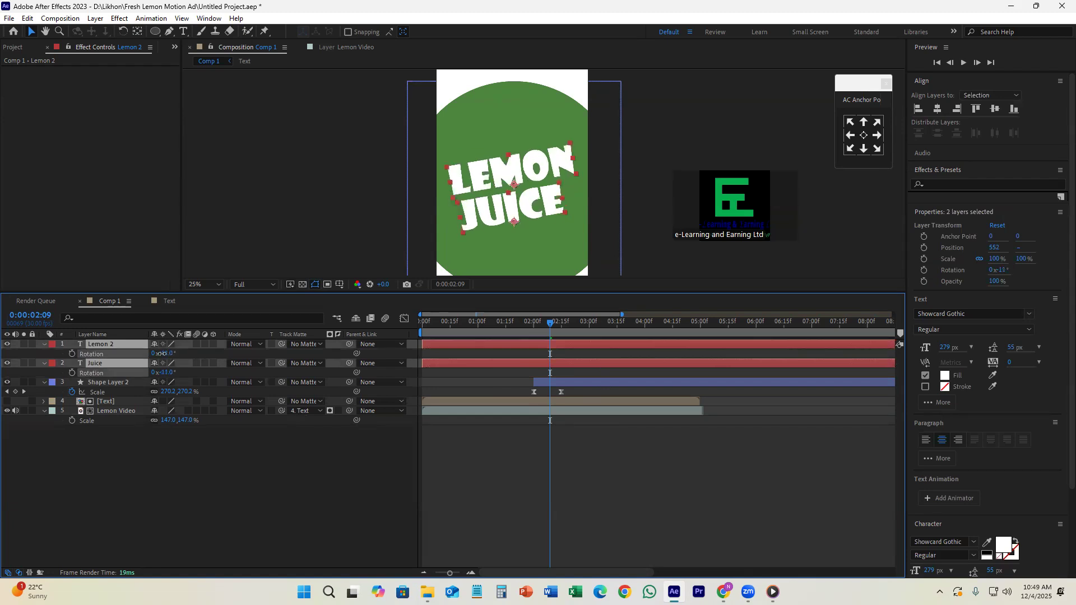
- Compare the title's tilt with the Media Player reference video, and undo the rotation of both text layers in After Effects
left_click(773, 592)
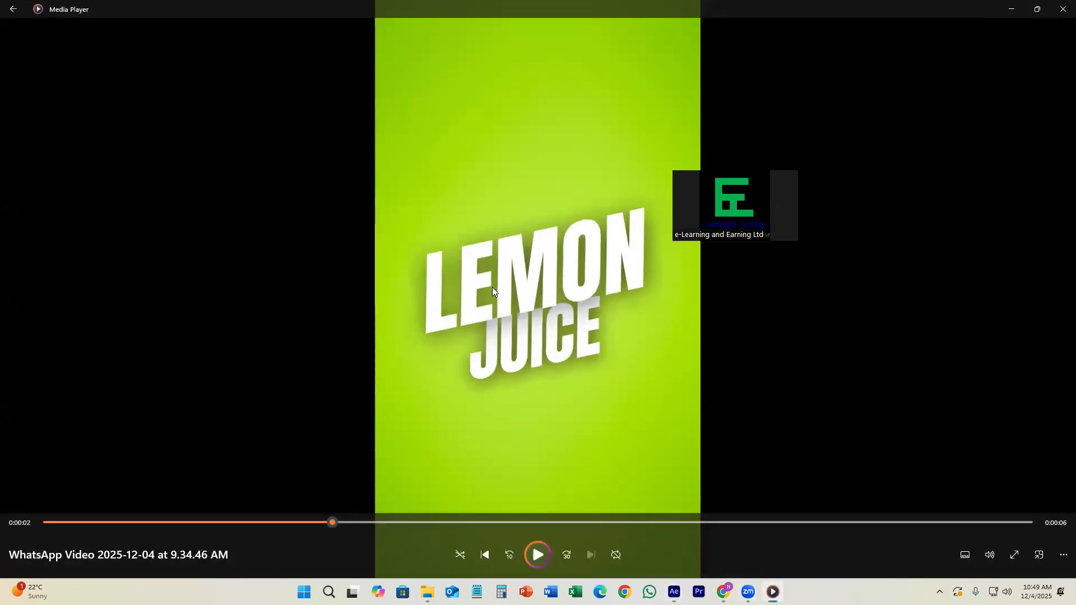
left_click(1012, 9)
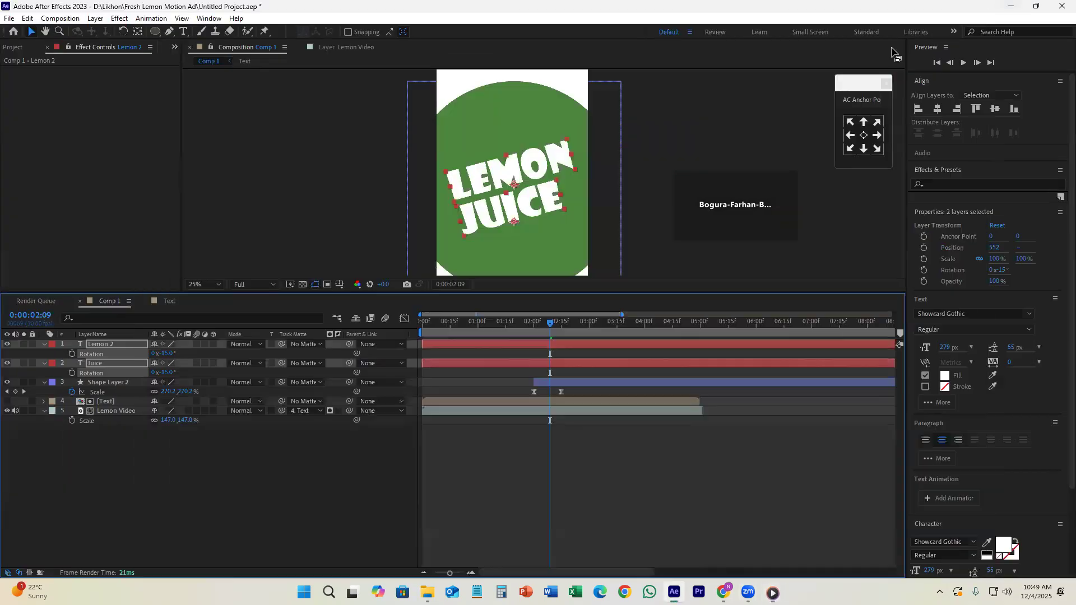
key("ctrl+z")
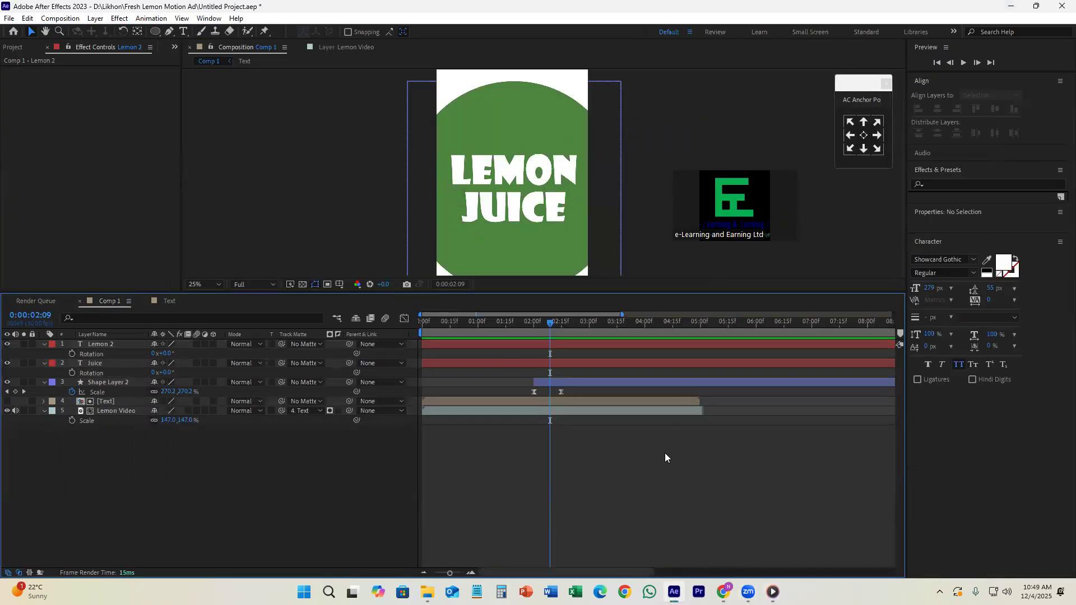
- Shift the Lemon and Juice text layers in time so both start with the green circle layer at 2 seconds
scroll(521, 180, "down", 1)
left_click(521, 178)
left_click(513, 191, "shift")
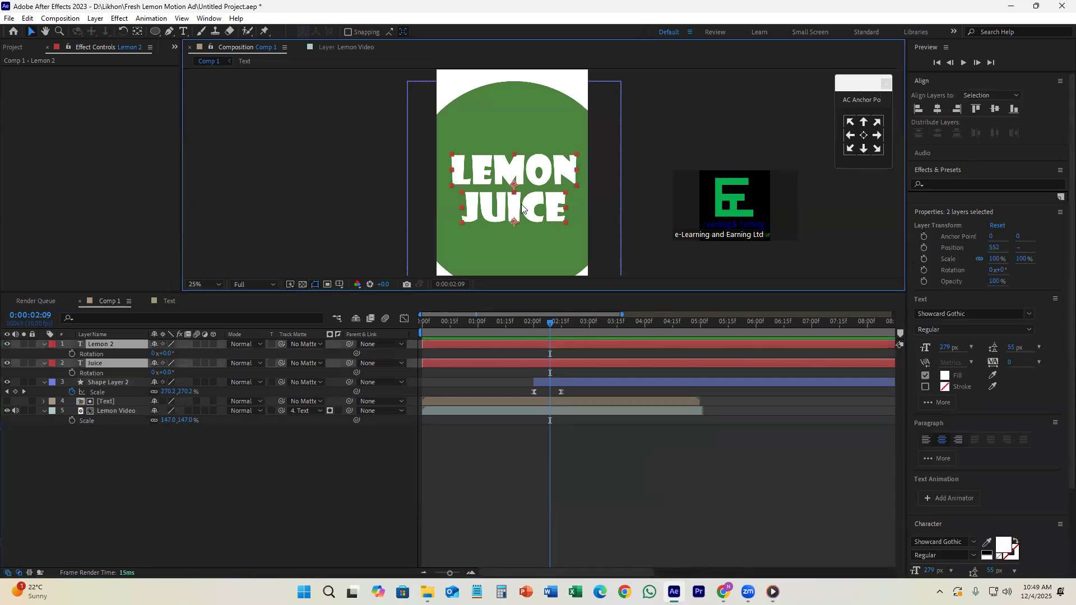
left_click(639, 443)
left_click(470, 363)
left_click(464, 343, "shift")
left_click_drag(456, 364, 556, 364)
left_click(710, 492)
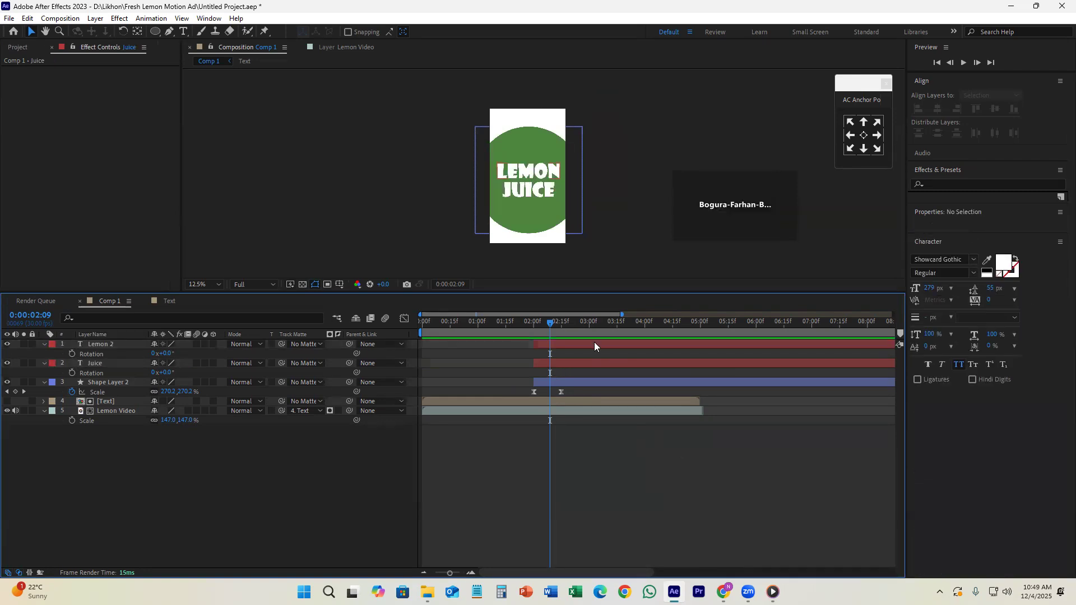
- Move the playhead to 0:00:02:15, select the Lemon 2 and Juice text layers together, and open Animation Composer
scroll(546, 351, "up", 2)
left_click(538, 345)
left_click(540, 363)
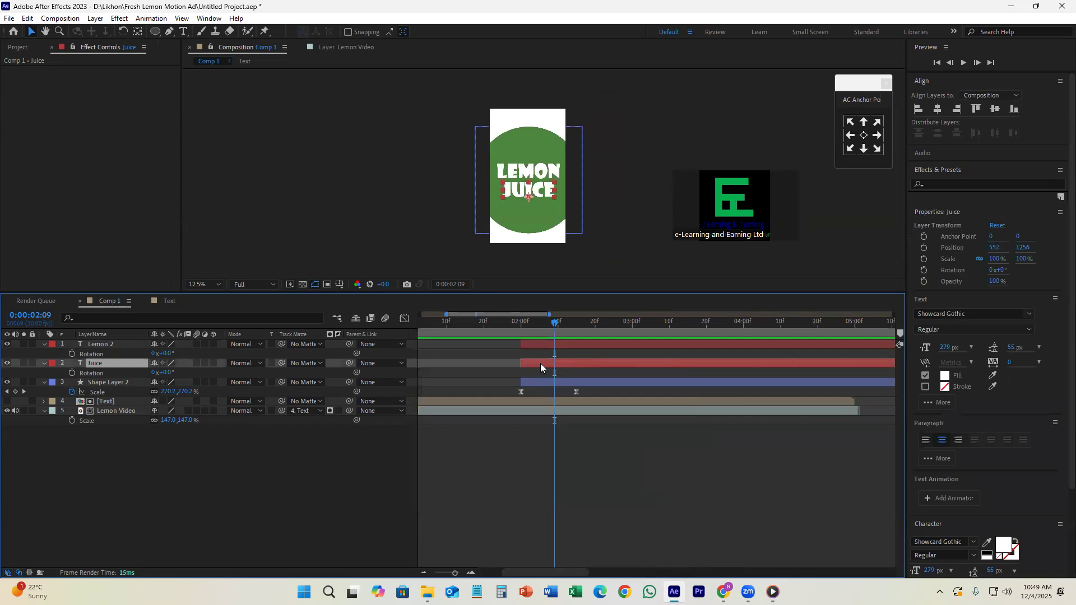
left_click(555, 345)
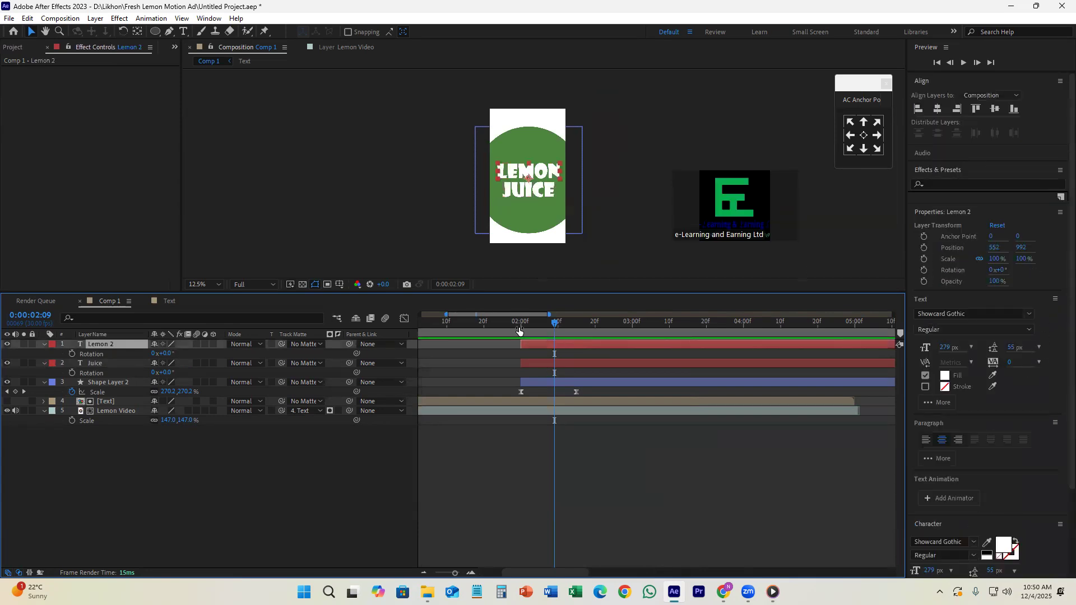
left_click(552, 382)
scroll(552, 183, "up", 4)
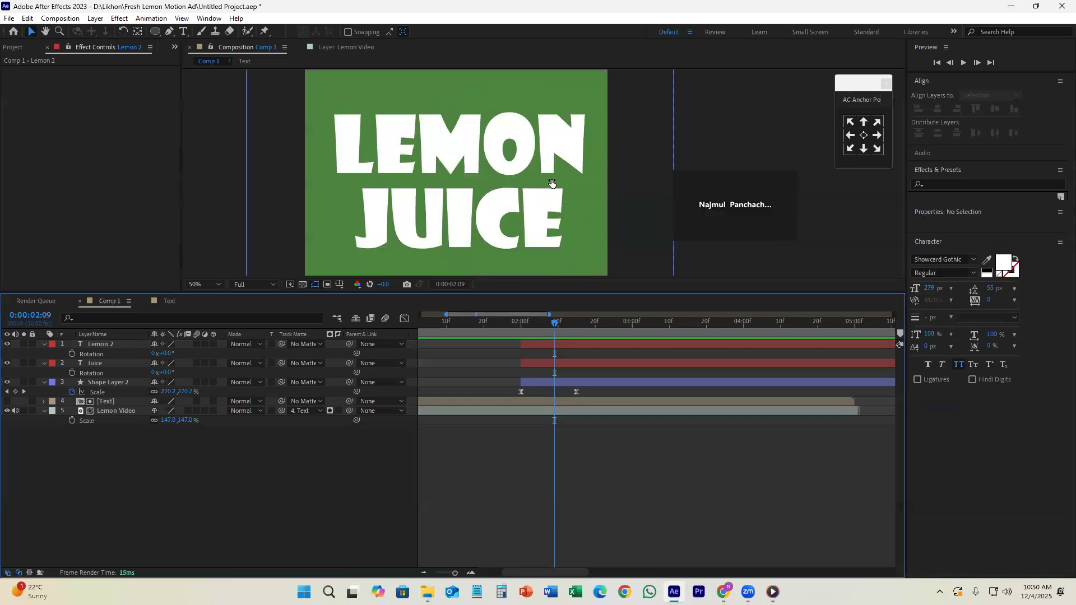
scroll(552, 182, "down", 2)
left_click(530, 344)
left_click_drag(552, 324, 574, 370)
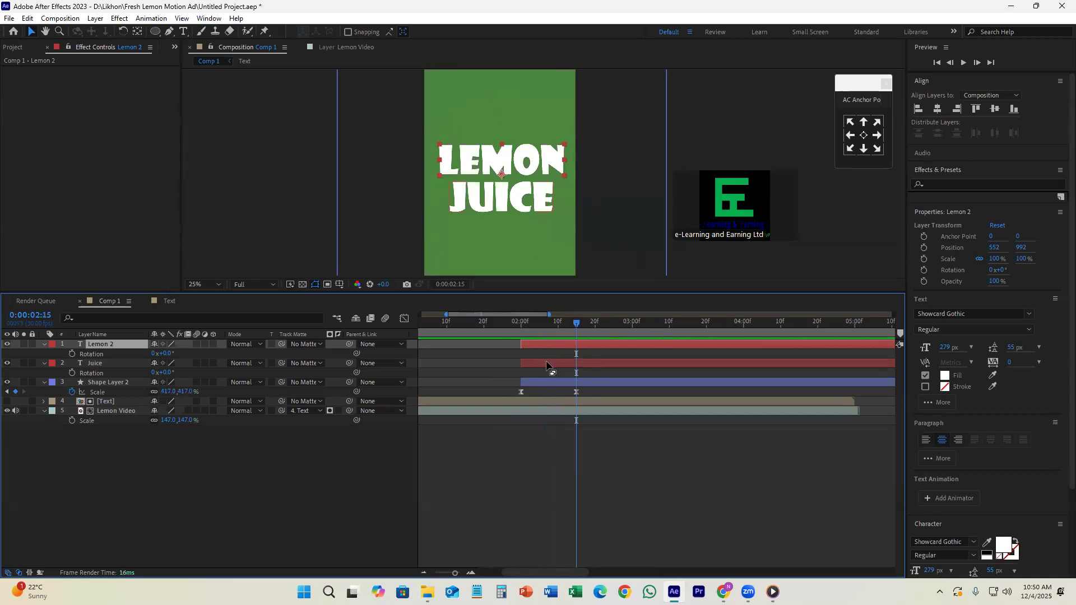
left_click(547, 364, "ctrl")
left_click(209, 18)
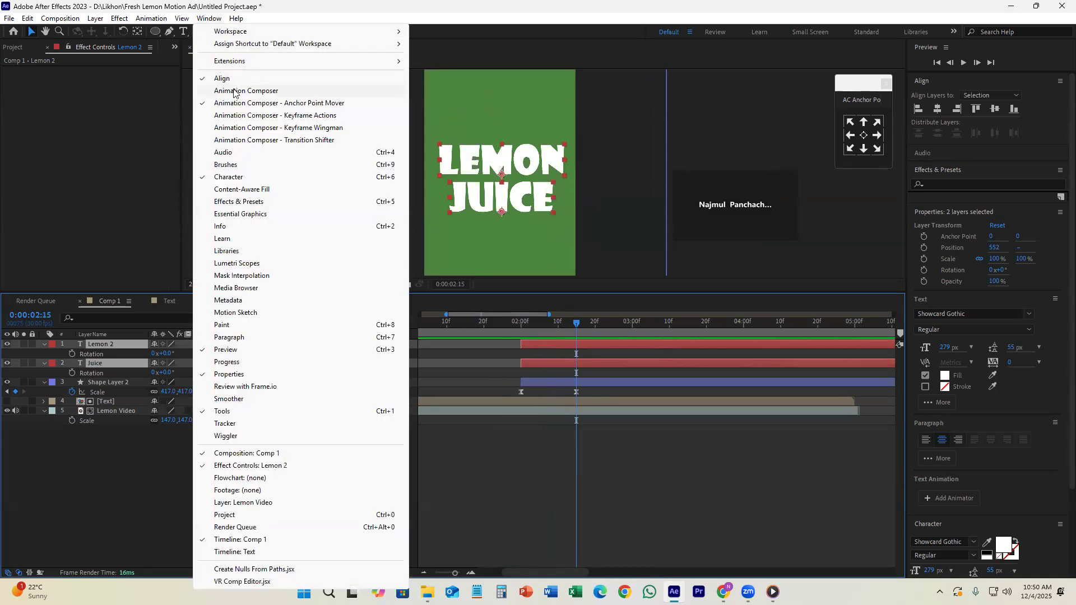
left_click(236, 94)
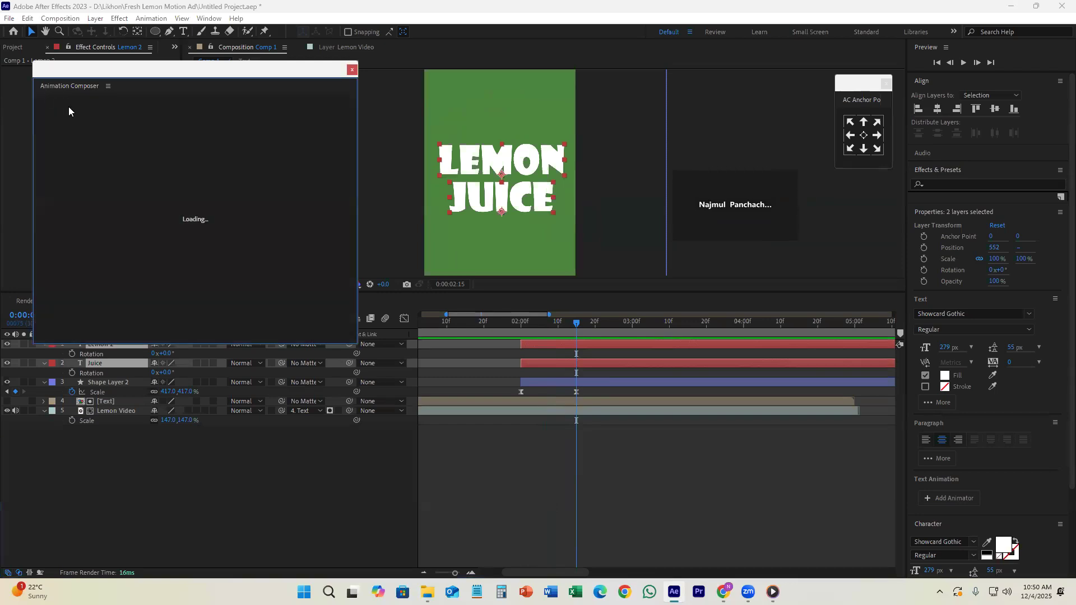
- Apply the Overshoot Scale From Anchor Point 2D layer transition to both text layers as an In animation
left_click(49, 106)
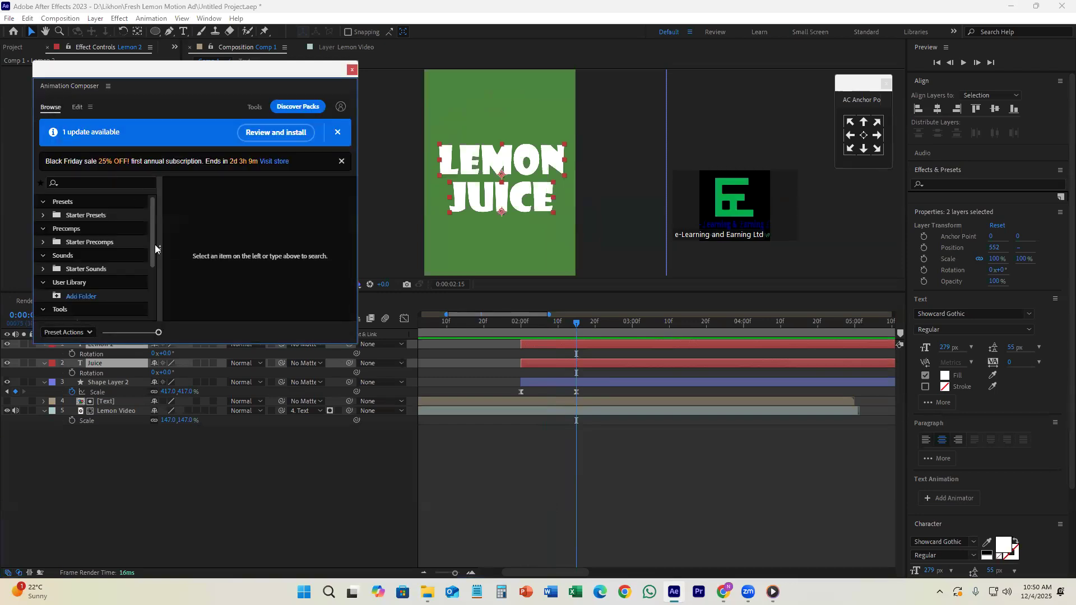
mouse_move(150, 230)
left_mouse_down()
mouse_move(153, 244)
mouse_move(158, 218)
left_mouse_up()
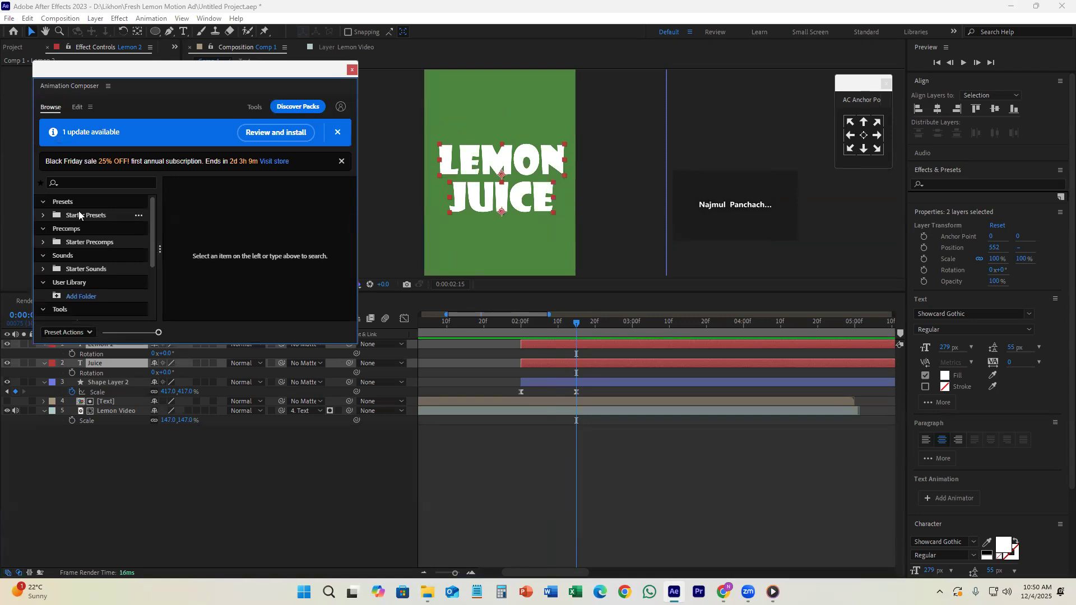
left_click(43, 216)
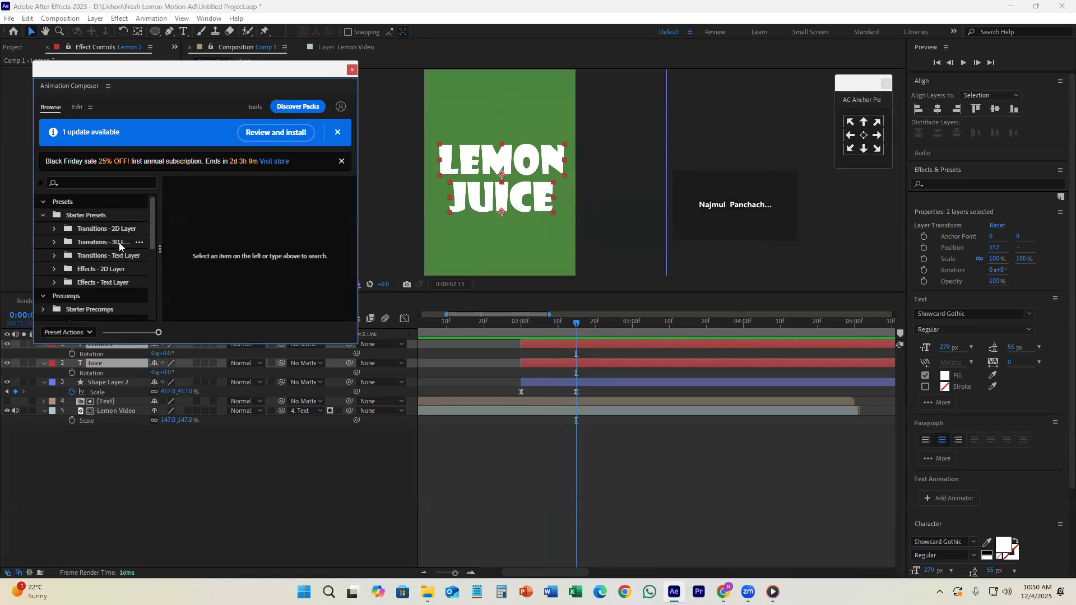
left_click(114, 230)
left_click_drag(353, 187, 352, 314)
left_click(286, 244)
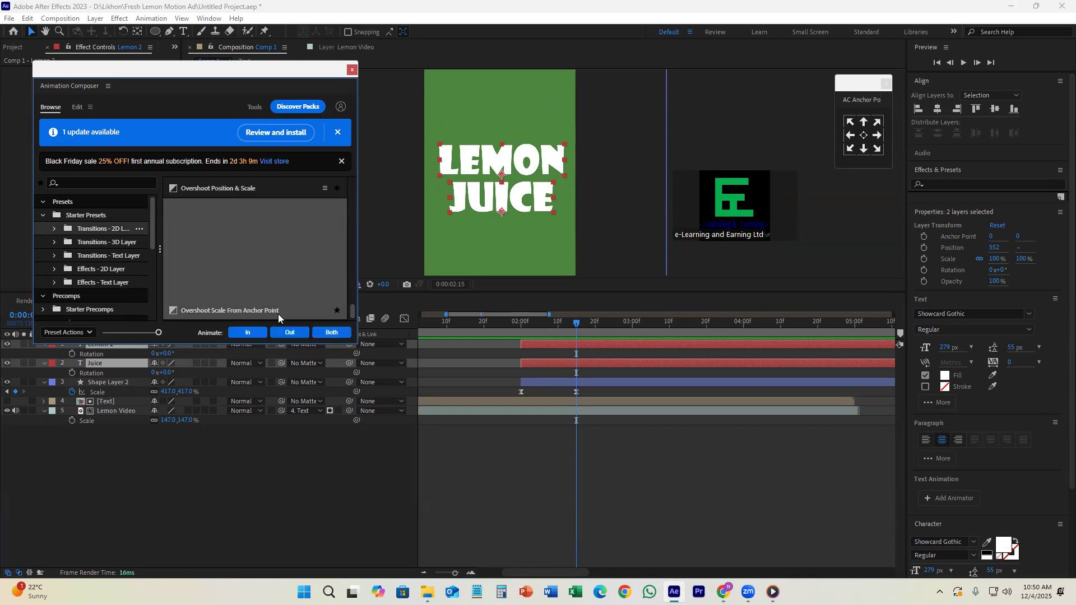
left_click(248, 332)
- Stagger the text layers so Lemon 2 starts at about 2:07 and Juice at about 2:14
left_click_drag(578, 325, 599, 373)
left_click_drag(558, 324, 572, 372)
mouse_move(544, 324)
left_mouse_down()
mouse_move(545, 340)
mouse_move(622, 368)
mouse_move(591, 375)
left_mouse_up()
left_click(692, 494)
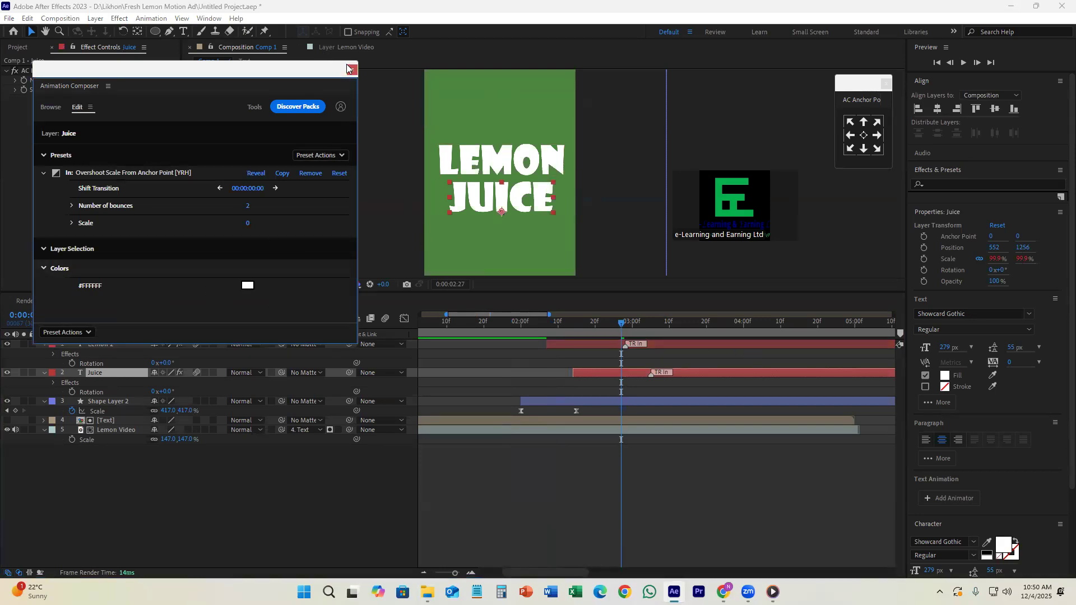
- Close Animation Composer and collapse the properties of the Lemon 2 and Juice layers
left_click(350, 69)
left_click(599, 343, "shift")
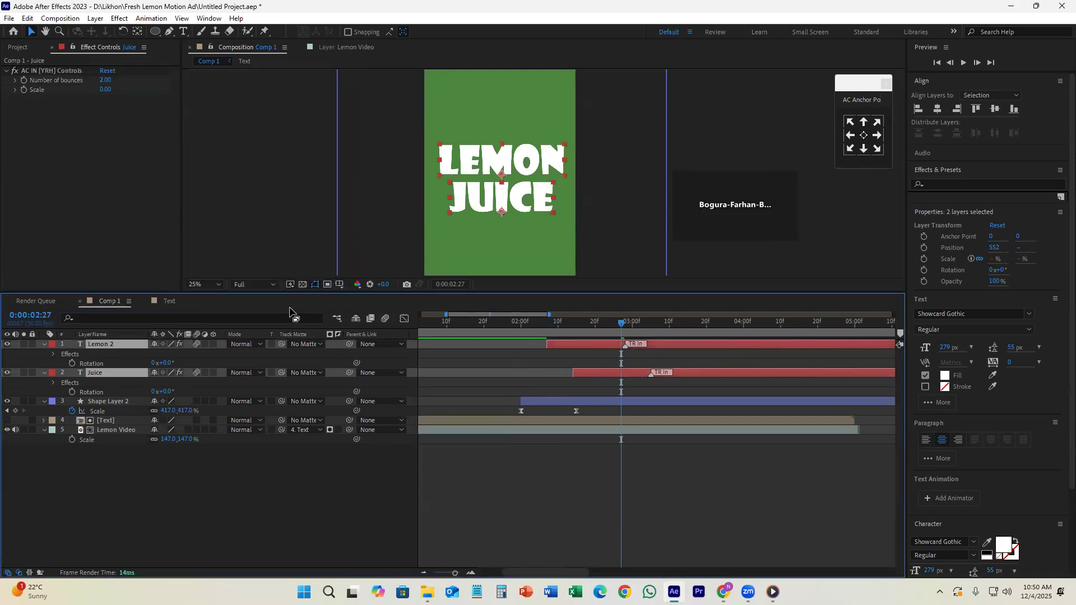
left_click(46, 344)
left_click(680, 503)
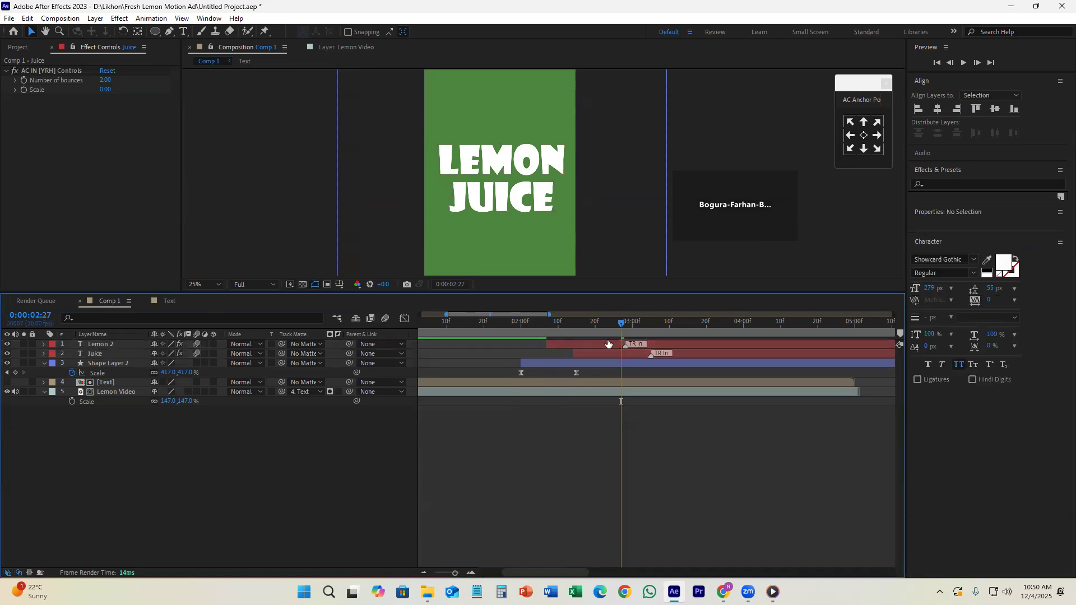
- Preview the green circle transition and the staggered LEMON JUICE bounce-in from just before 2 seconds
left_click_drag(555, 339, 595, 373)
left_click_drag(585, 332, 518, 372)
key("space")
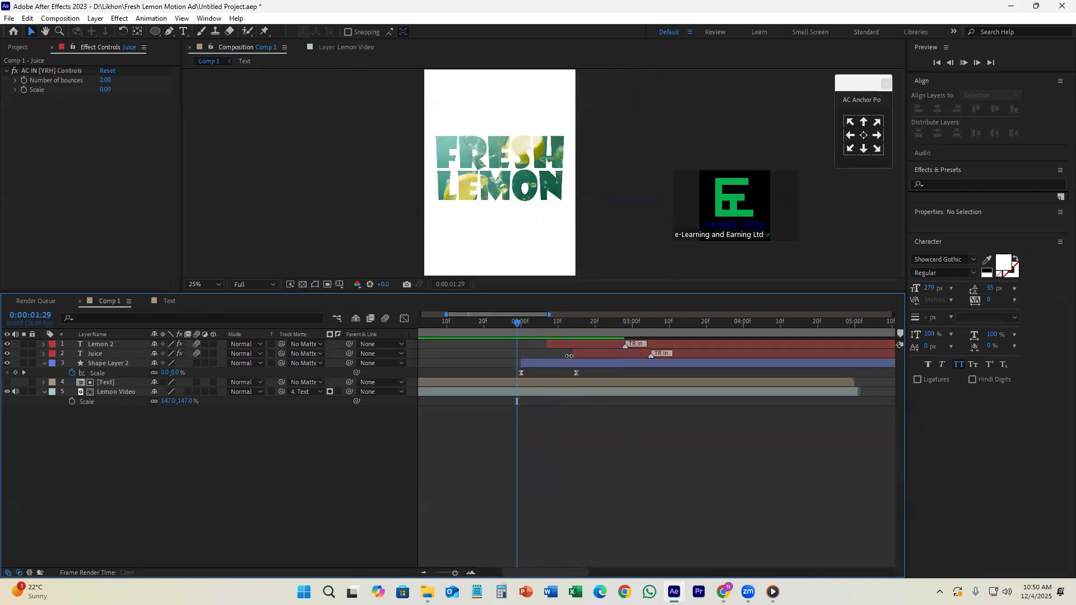
left_click(622, 347)
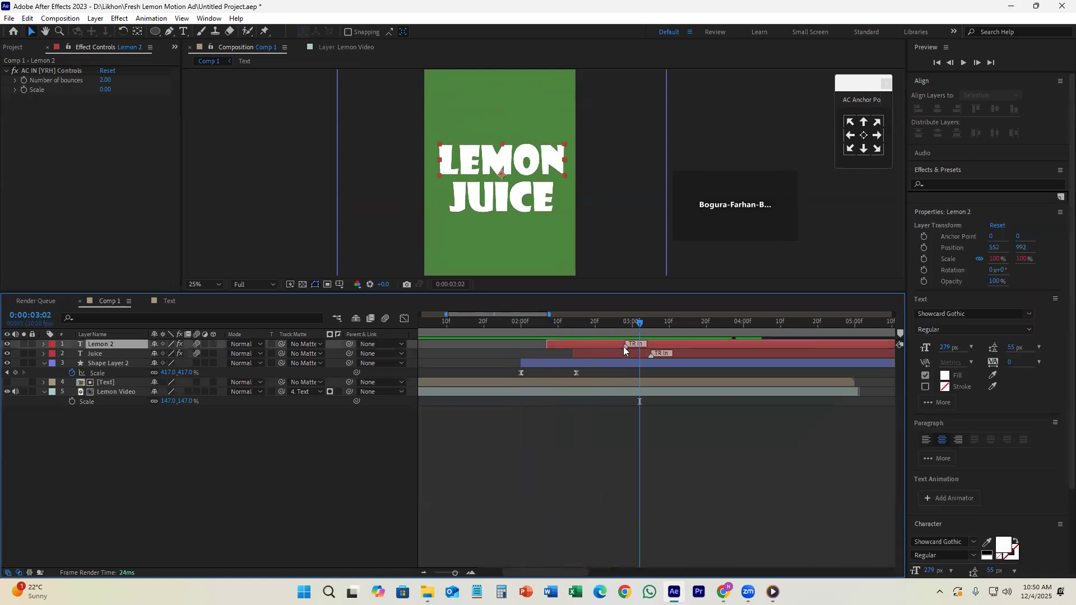
- Realign both text layers, restagger them with Lemon 2 starting at about 2:06 and Juice at about 2:11, and preview
left_click_drag(593, 359, 532, 344)
left_click(554, 344)
left_click(557, 354, "shift")
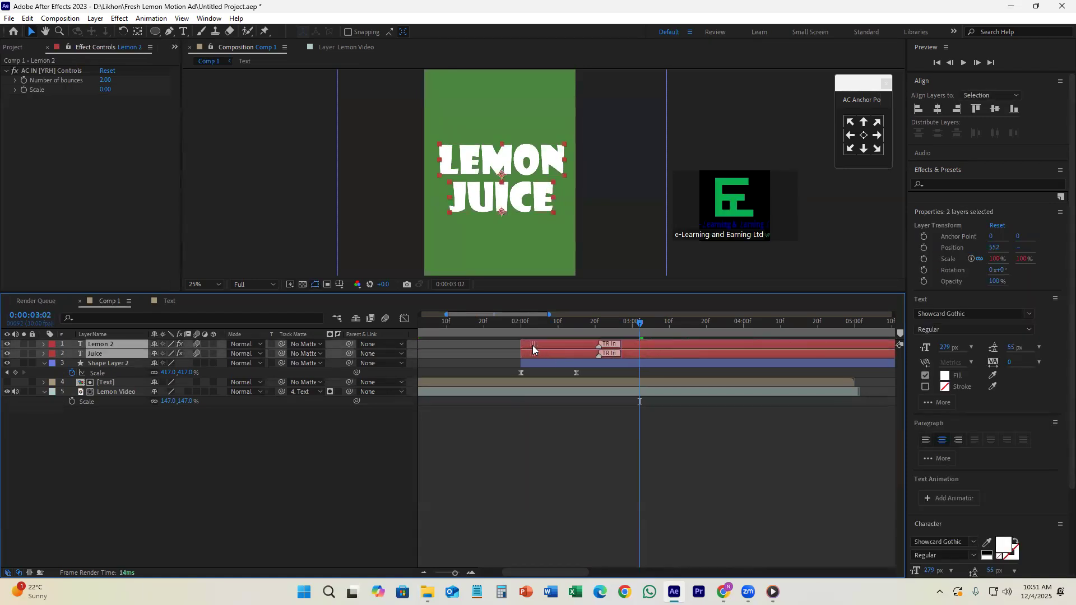
left_click_drag(632, 329, 620, 354)
key("ctrl+shift+a")
left_click(596, 353)
key("space")
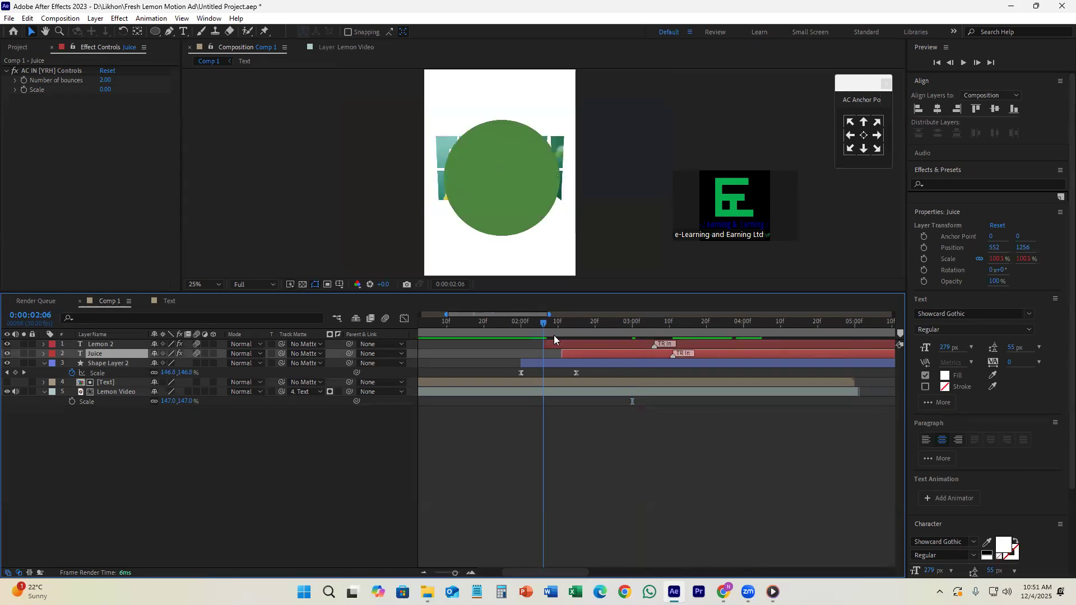
left_click(663, 425)
- Check the title overlap in the Media Player reference, and move JUICE up to Y position 1176 in After Effects
left_click(773, 592)
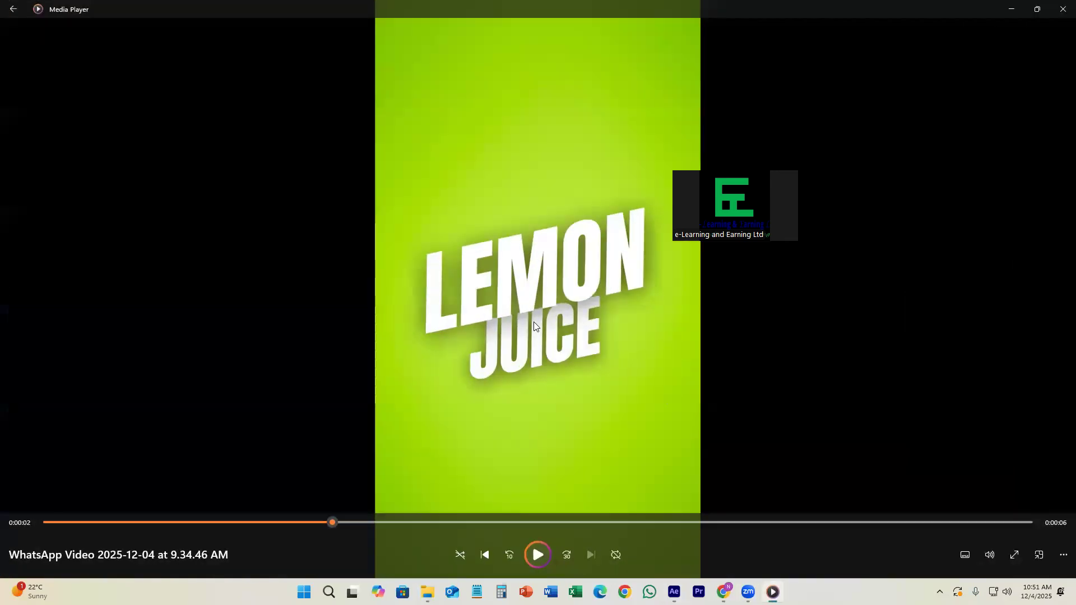
left_click(1013, 10)
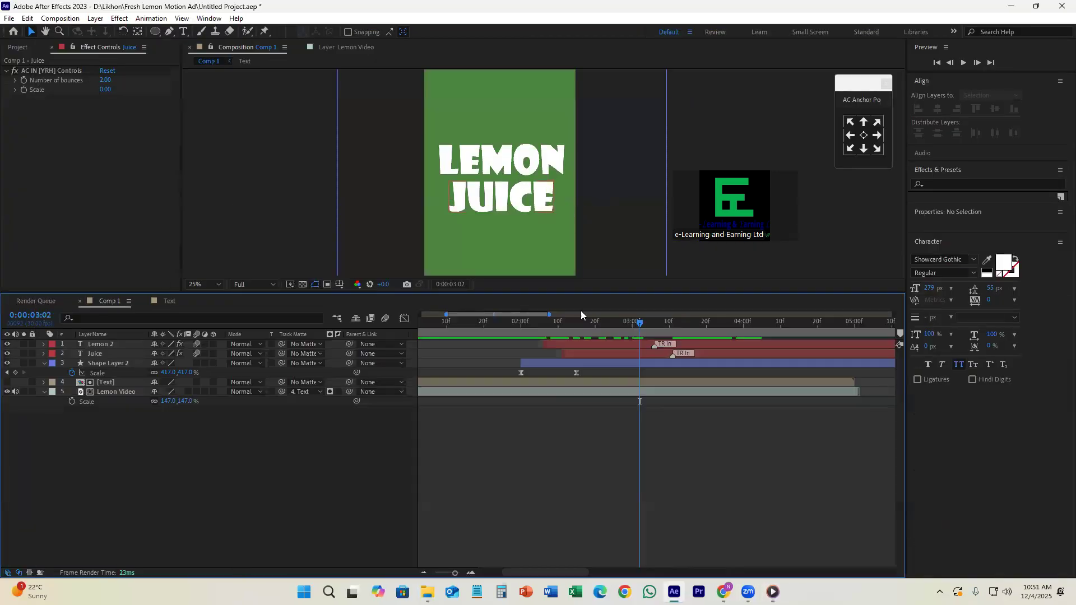
left_click(589, 352)
left_click(503, 194)
left_click_drag(501, 185, 500, 181)
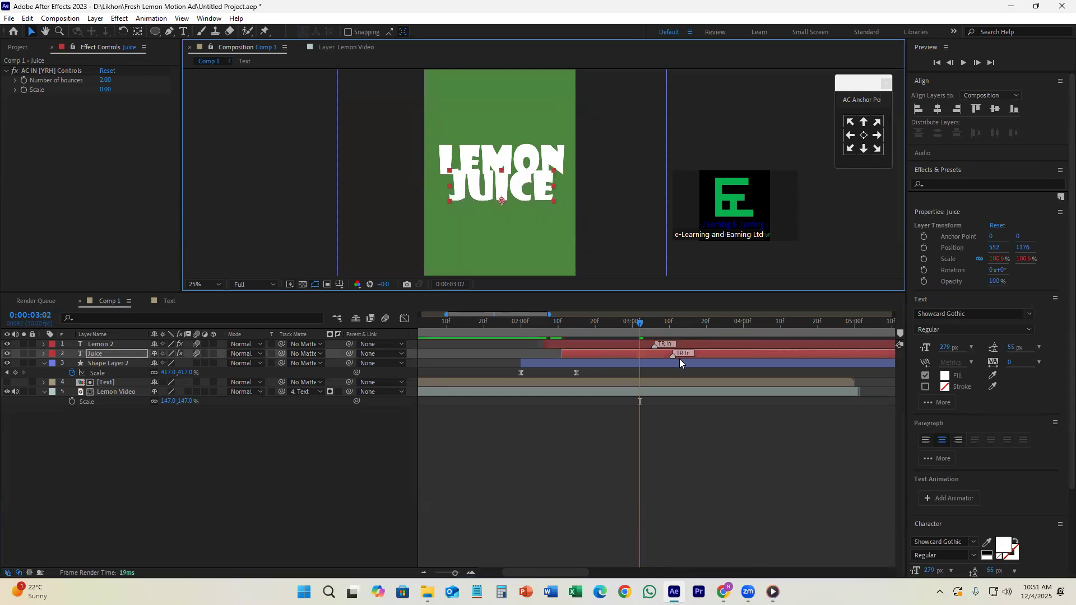
- Apply a Drop Shadow effect to the Lemon 2 layer with distance 17 and softness 35
left_click(635, 342)
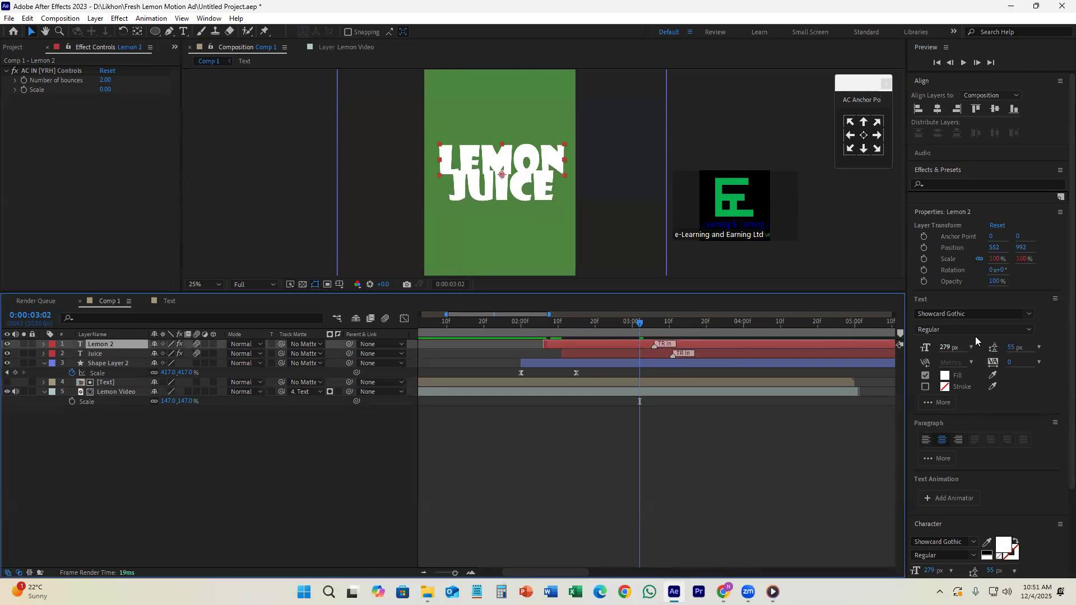
left_click(950, 184)
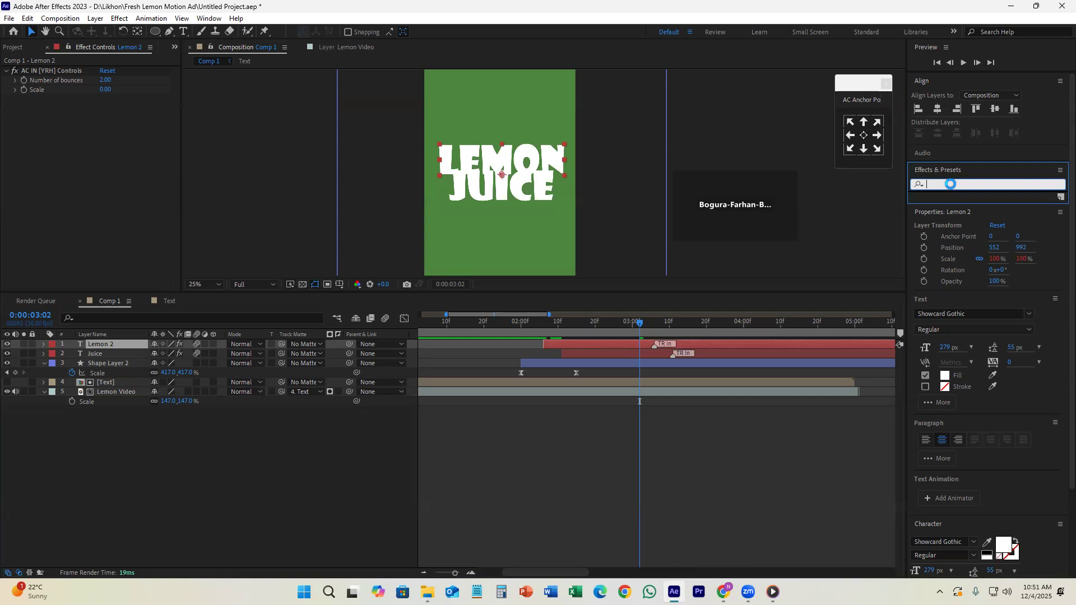
type("d")
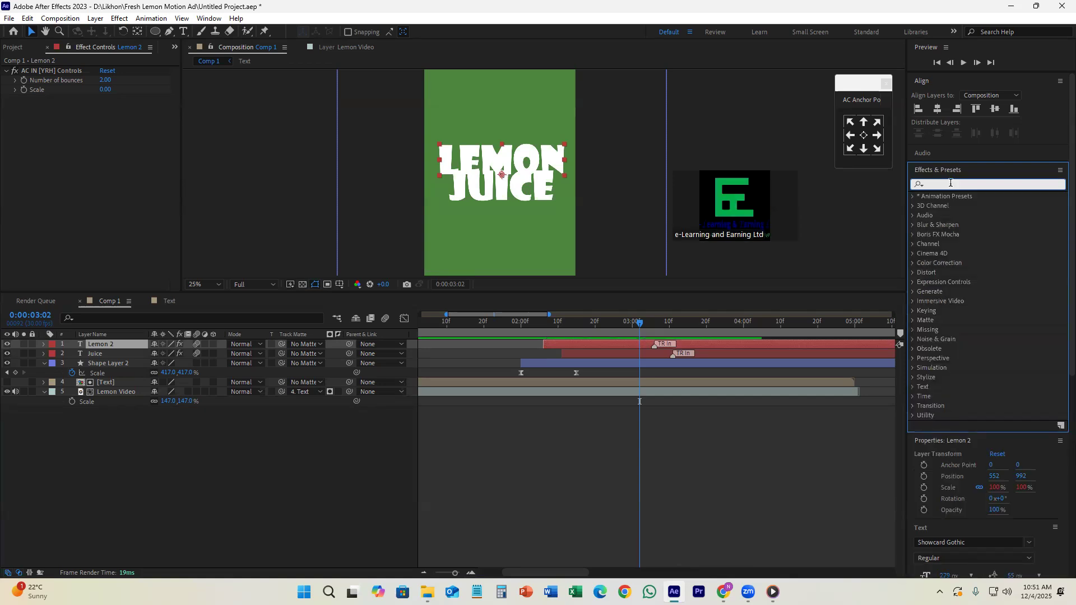
type("rop")
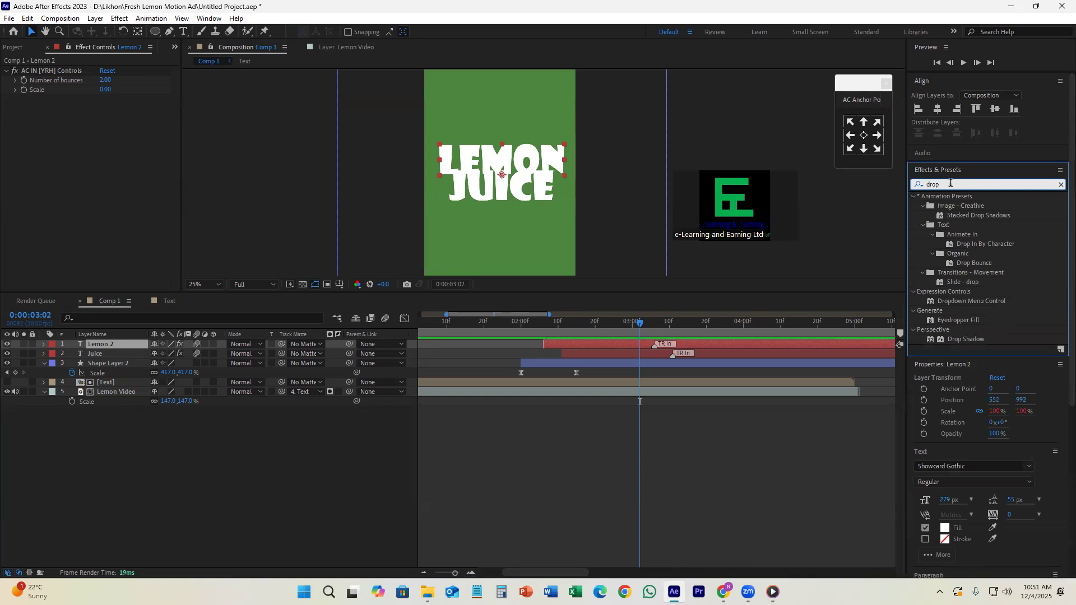
left_click_drag(975, 340, 601, 346)
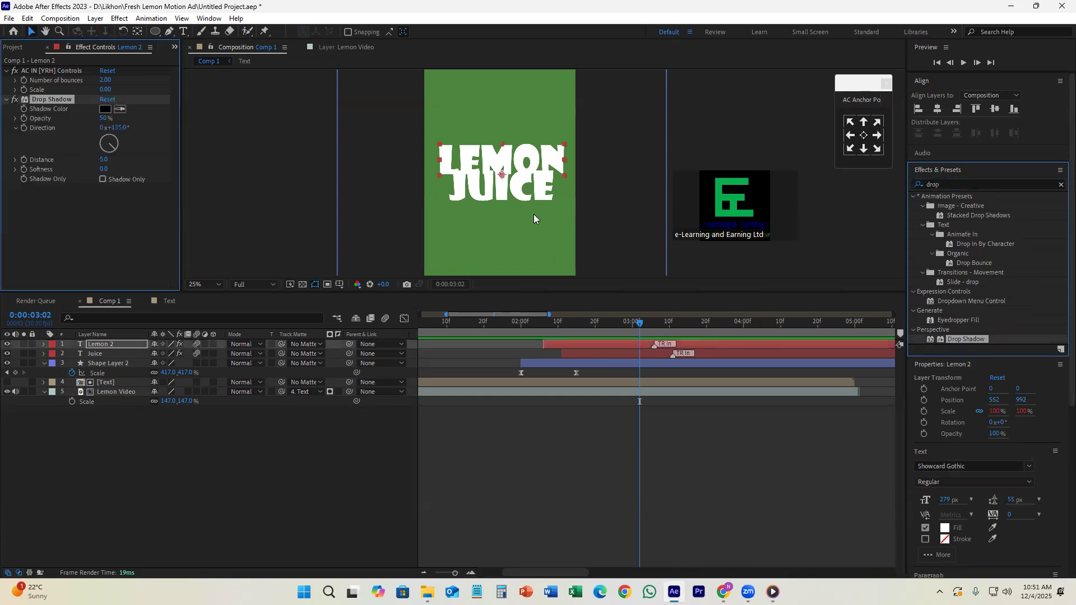
scroll(537, 179, "up", 2)
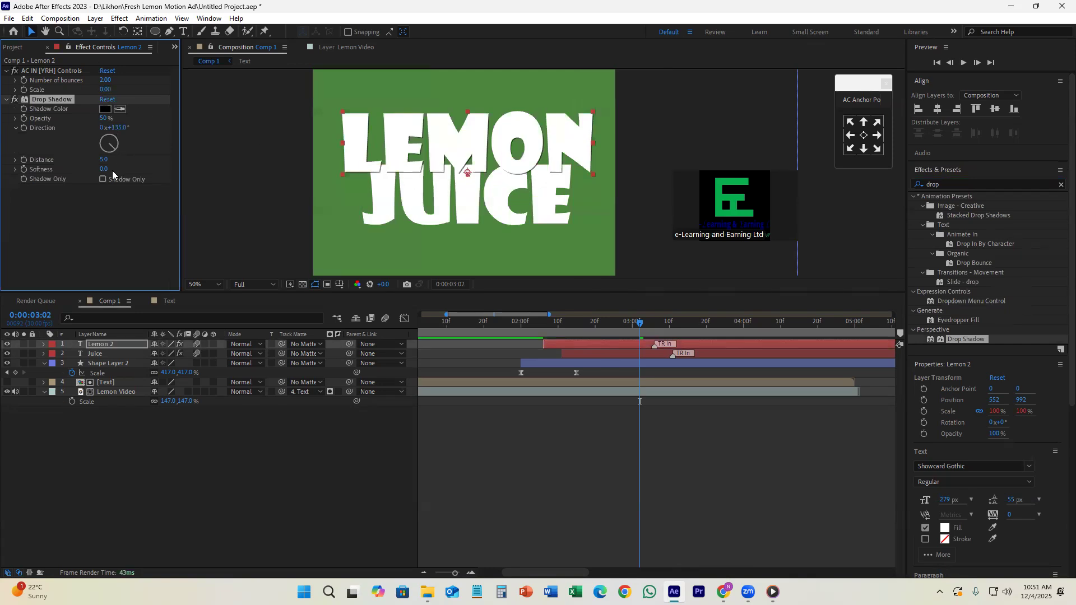
mouse_move(103, 160)
left_mouse_down()
mouse_move(140, 169)
mouse_move(121, 172)
left_mouse_up()
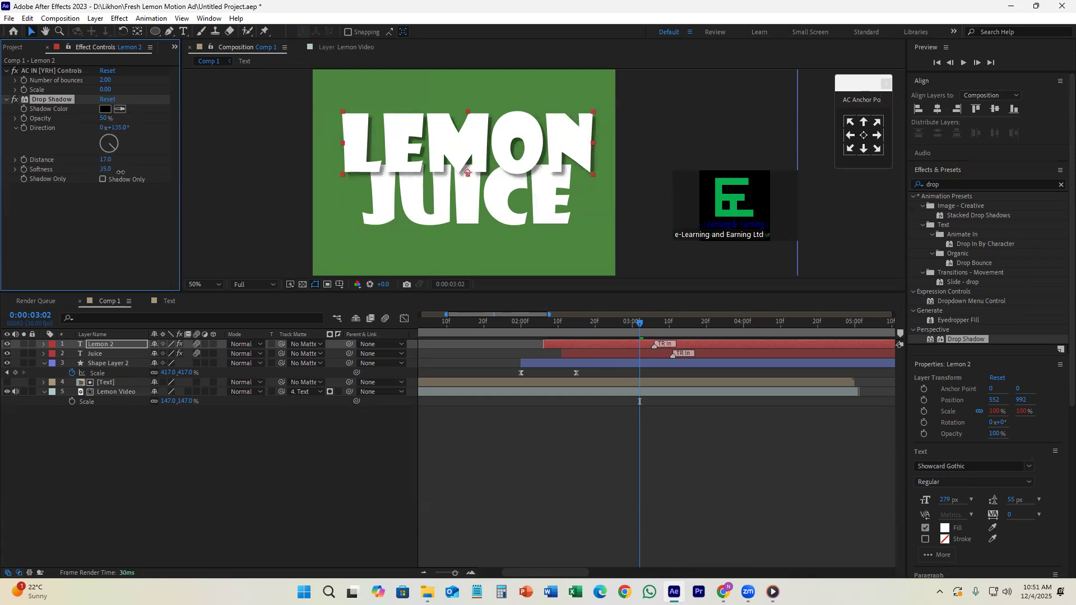
- Recolor the Lemon 2 drop shadow to a dark green based on the background, with distance 34 and softness 61
left_click(119, 109)
left_click(355, 92)
left_click(104, 110)
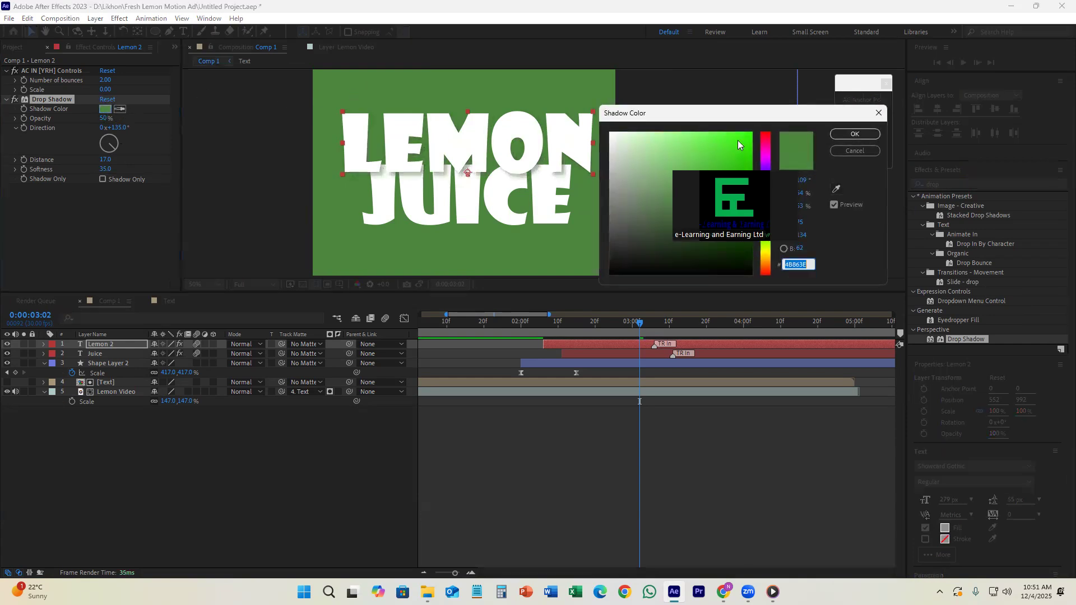
mouse_move(720, 239)
left_mouse_down()
mouse_move(731, 261)
mouse_move(719, 246)
left_mouse_up()
left_click(855, 133)
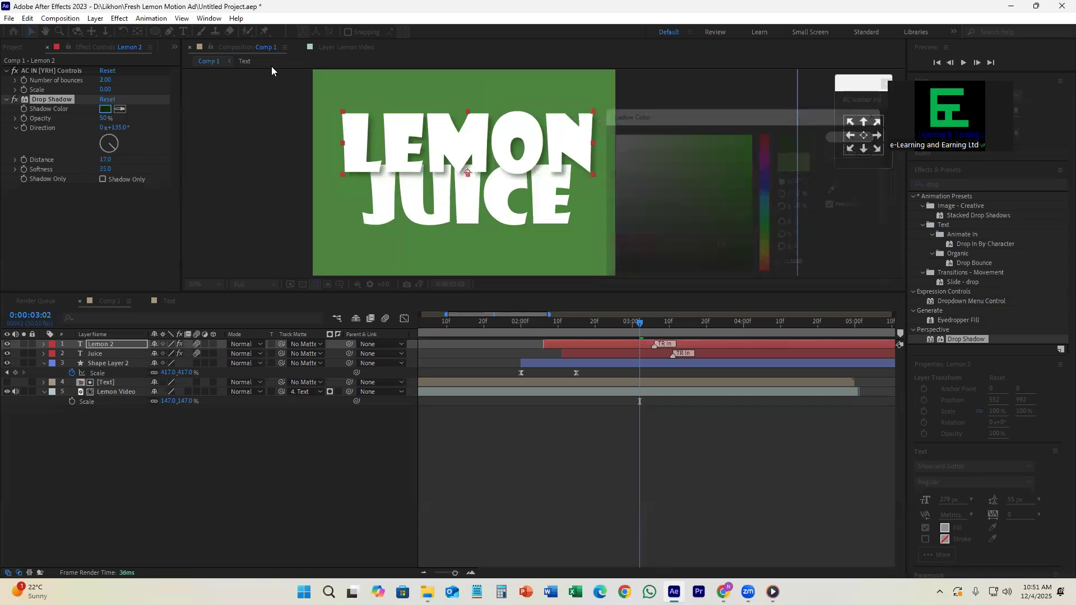
left_click_drag(105, 159, 115, 157)
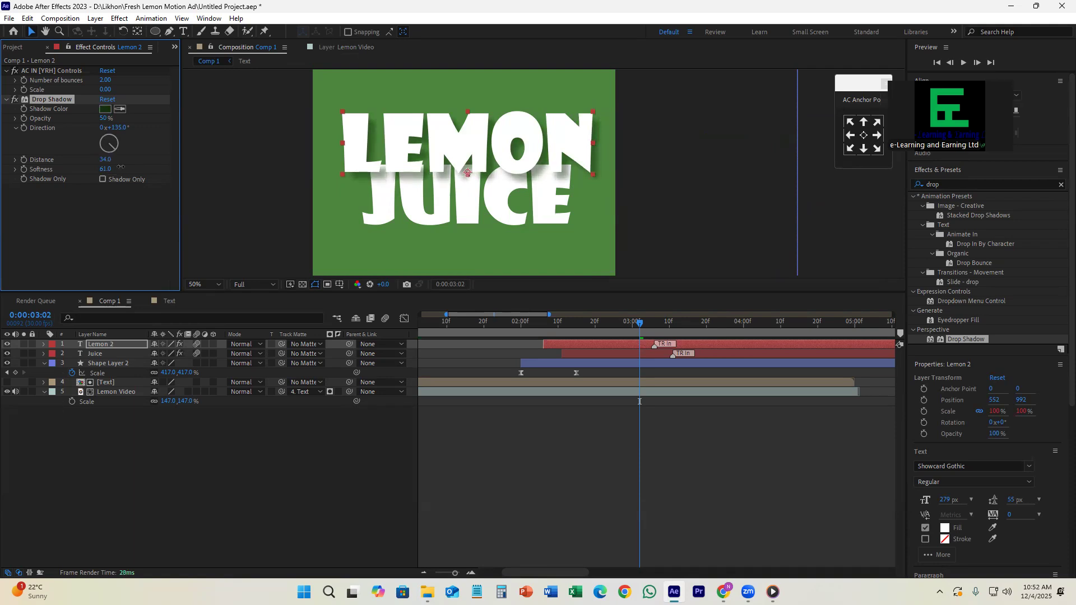
- Copy the AC IN controls and Drop Shadow effects from the Lemon 2 layer onto the Juice layer
left_click(42, 71)
left_click(50, 102)
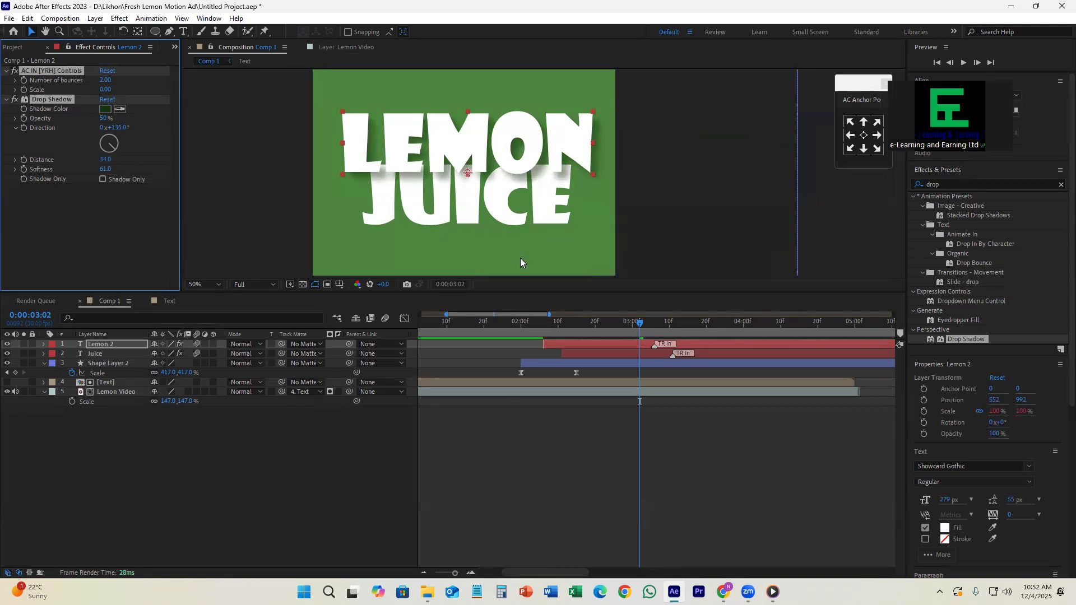
left_click(627, 353)
key("ctrl+v")
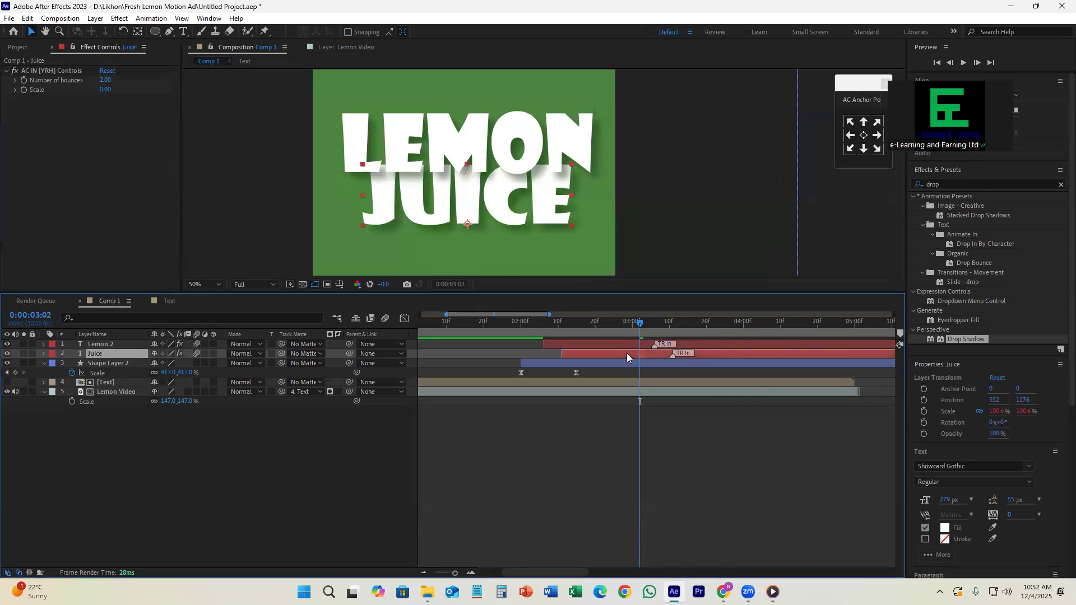
- Reduce the Juice layer's drop shadow distance to 11 and deselect the layer
left_click(586, 371)
left_click(585, 354)
mouse_move(110, 190)
left_mouse_down()
mouse_move(83, 190)
mouse_move(95, 187)
left_mouse_up()
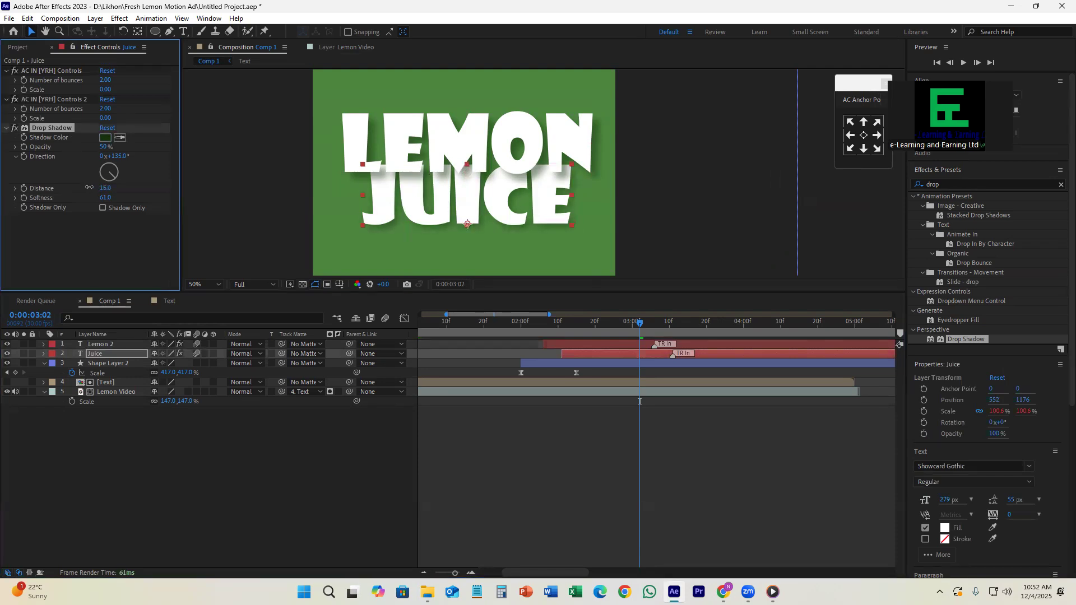
scroll(465, 194, "down", 2)
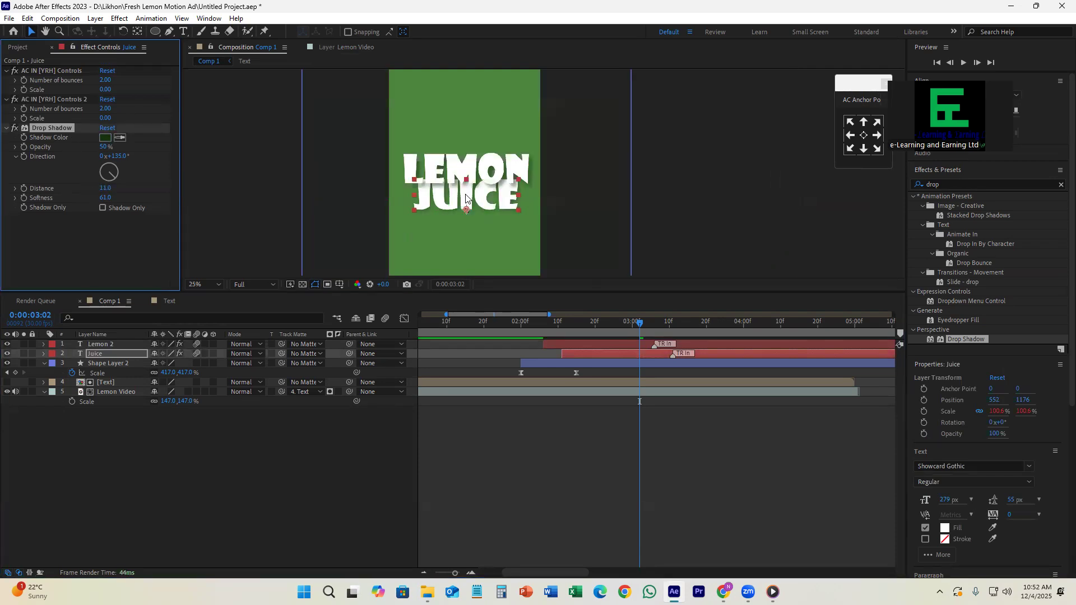
left_click(686, 442)
scroll(545, 184, "down", 1)
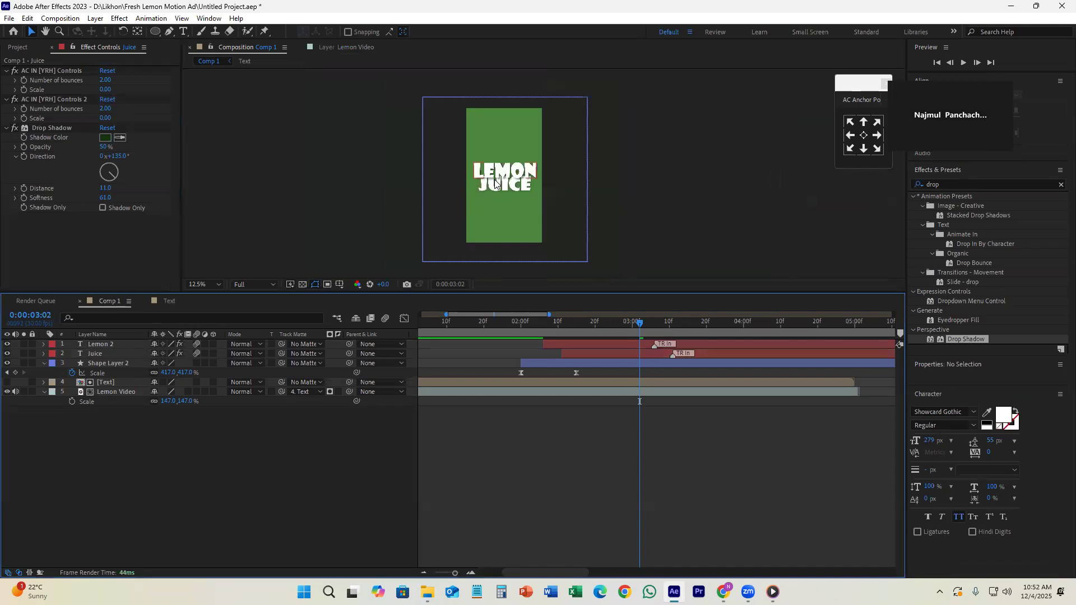
- Nudge the Juice text layer down to a Y position of 1192 and deselect it
left_click(644, 356)
scroll(514, 192, "up", 1)
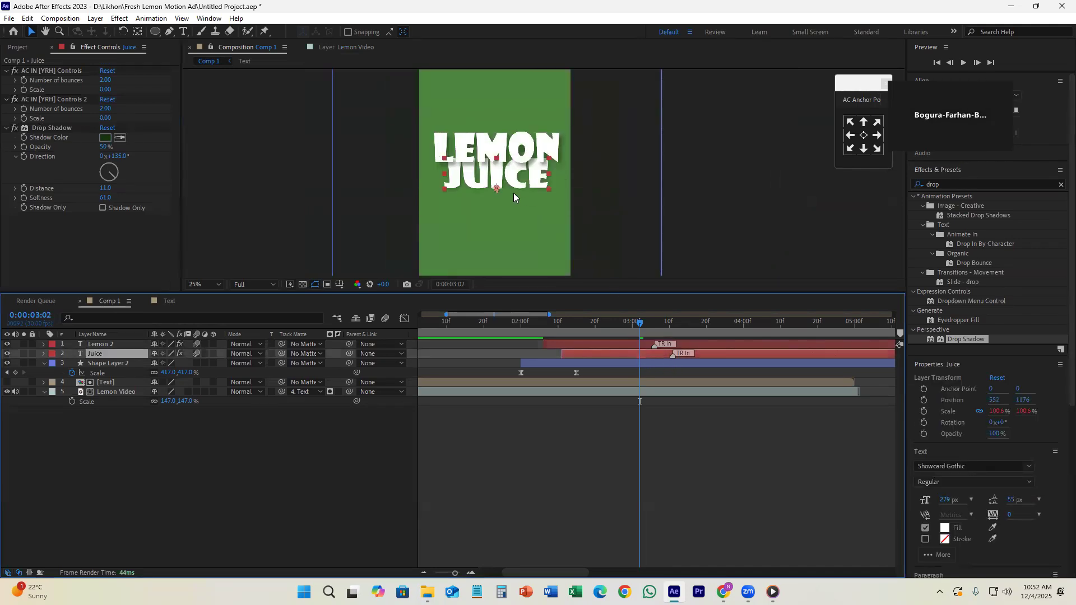
key("Down")
key("Down")
key("Down")
key("Down")
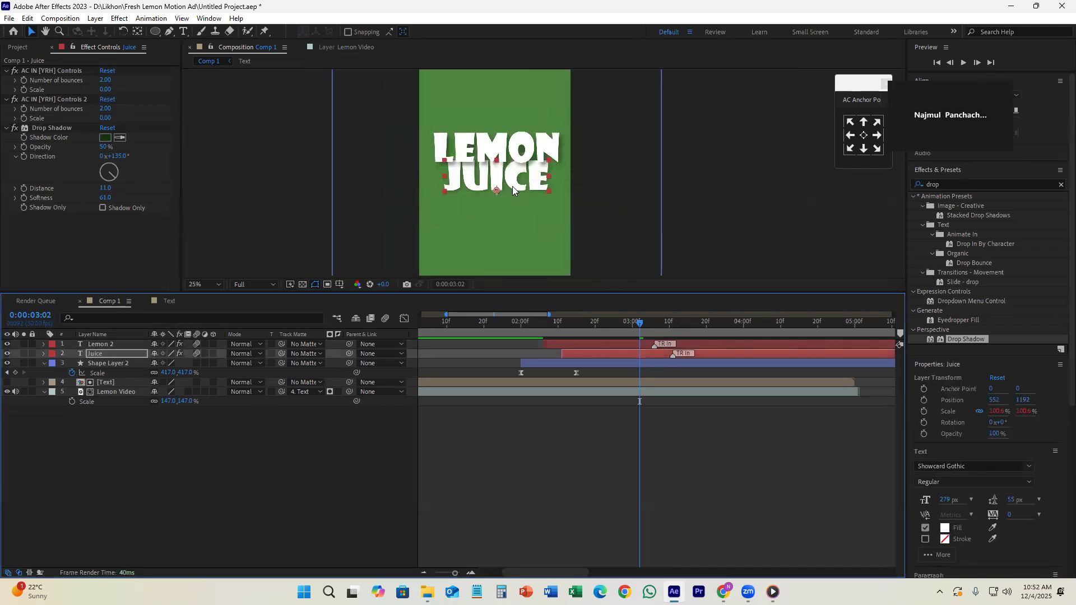
scroll(526, 191, "down", 1)
left_click(690, 216)
- Move the current time to 0:00:02:26 and apply the Gradient Ramp effect to the Lemon 2 layer
left_click_drag(701, 207, 663, 184)
left_click_drag(633, 324, 617, 364)
scroll(501, 134, "up", 1)
left_click(615, 344)
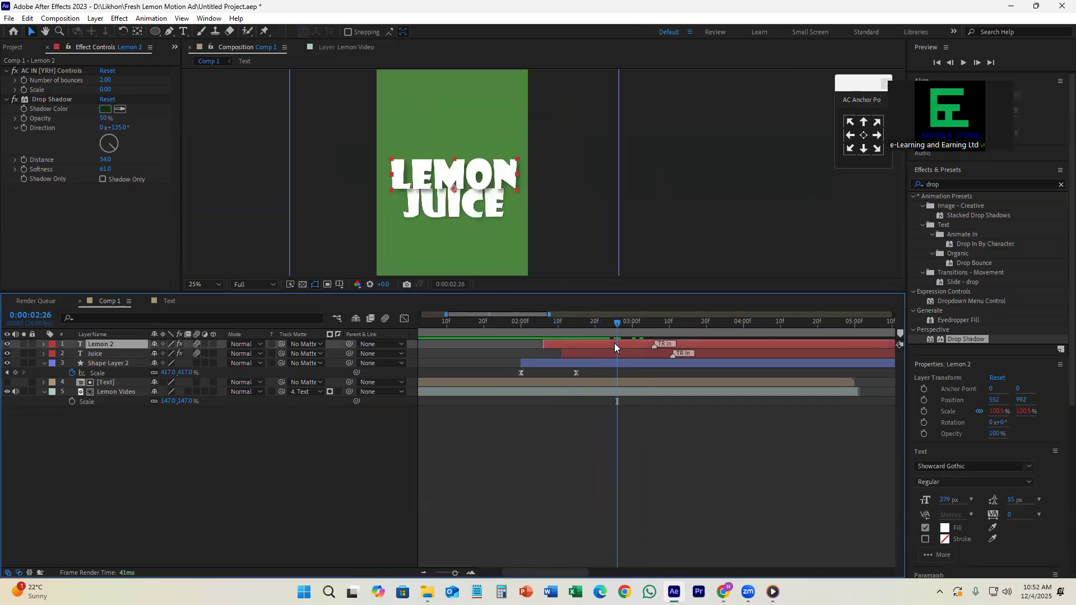
double_click(614, 343)
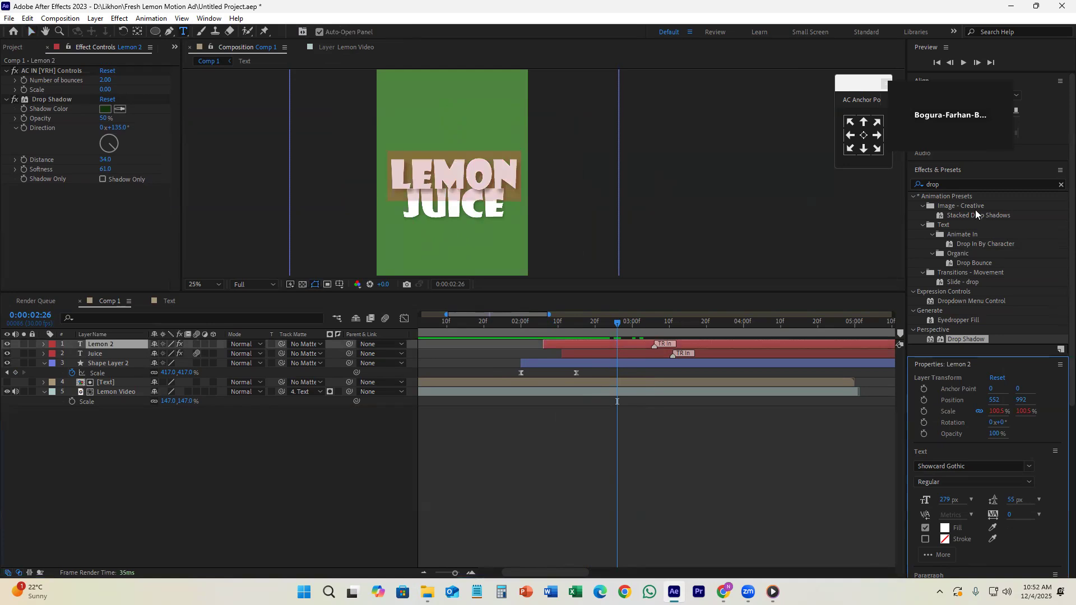
left_click(956, 183)
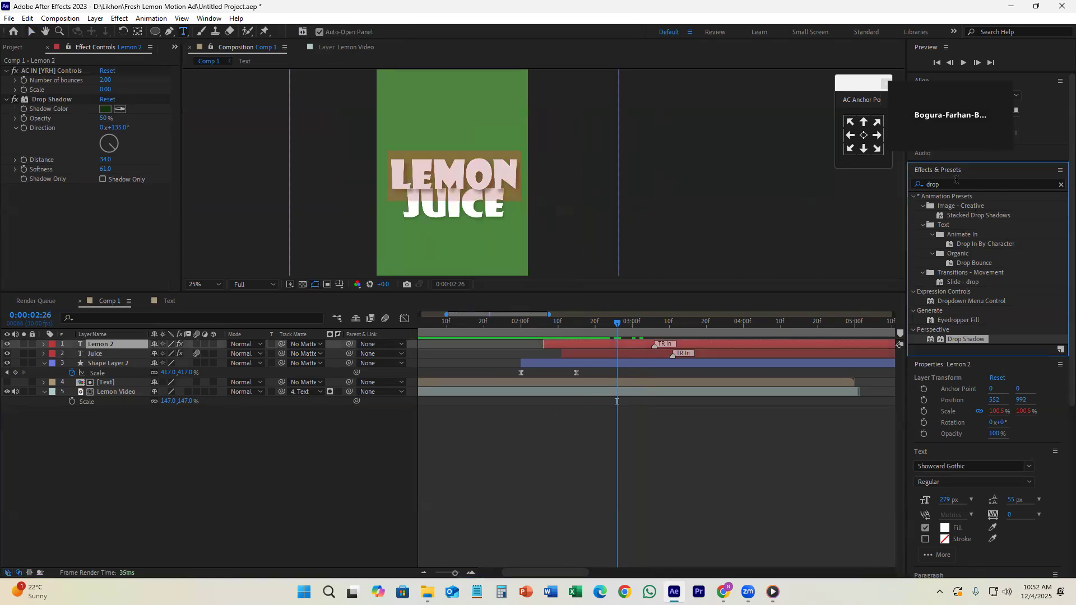
left_click_drag(940, 184, 915, 184)
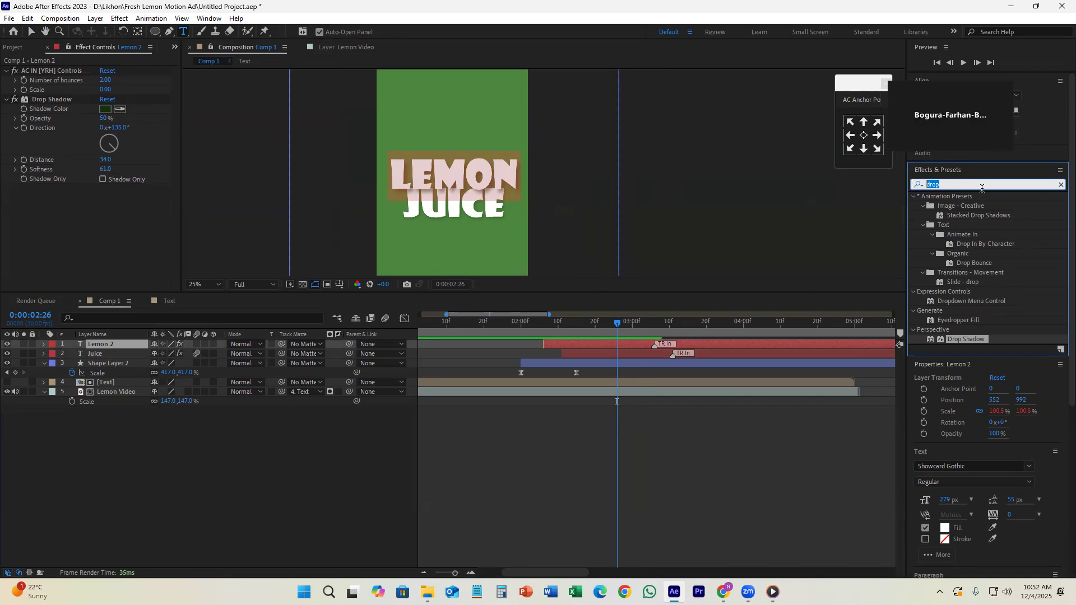
type("ramp")
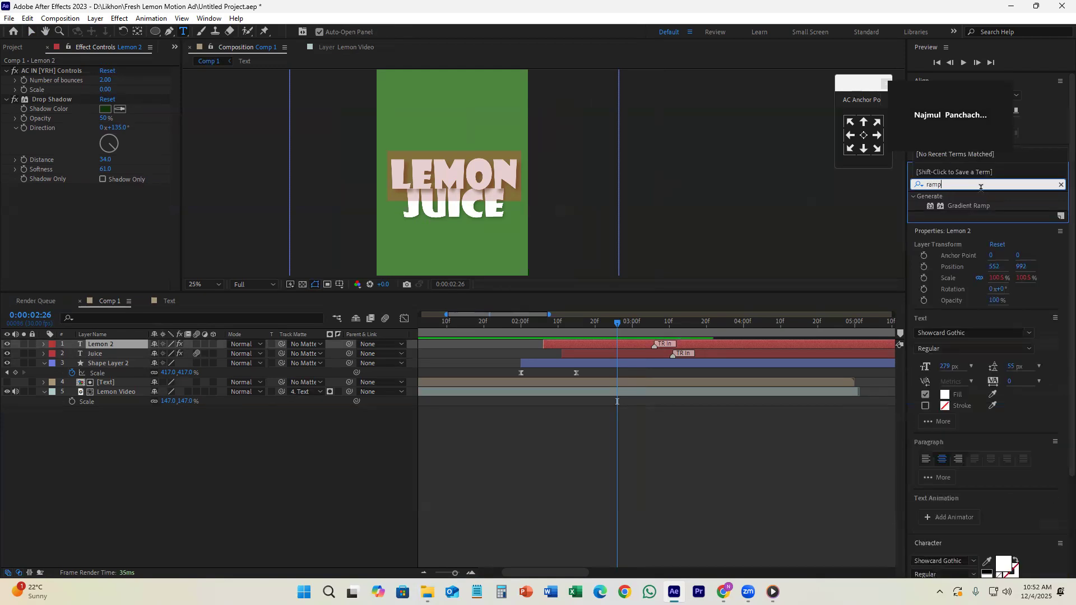
double_click(978, 206)
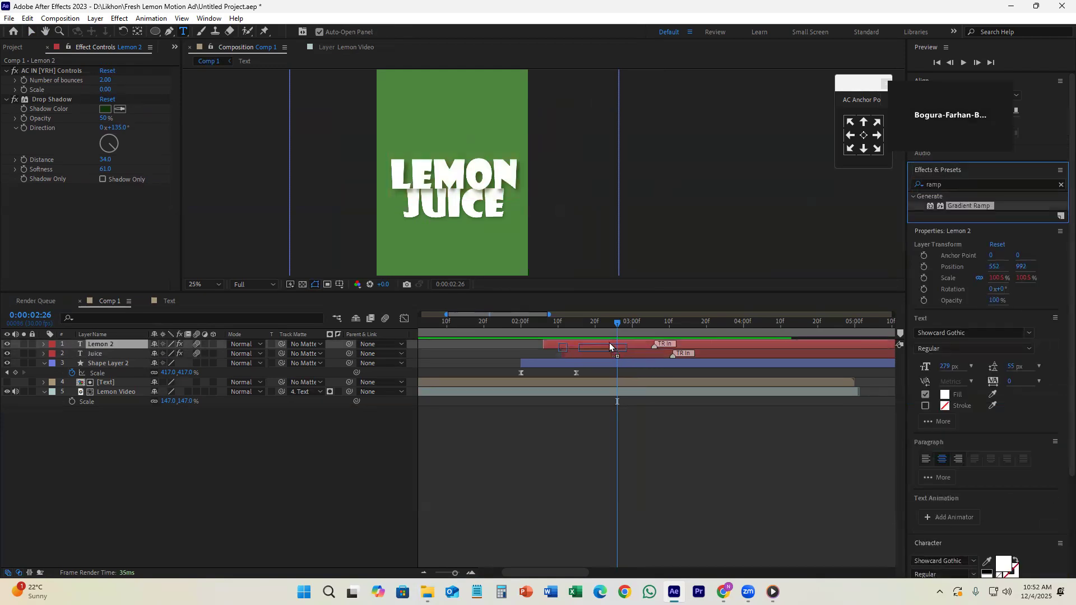
- Place the Lemon 2 gradient's start point at 556, 776 above the letters and its end point at 550, 1000 below them
key("comma")
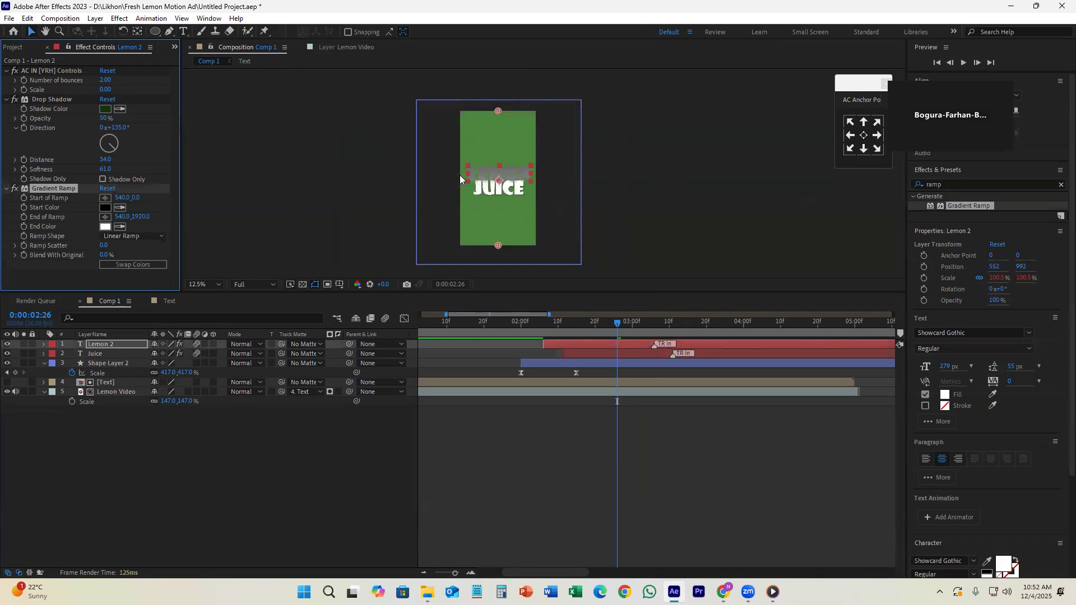
left_click_drag(497, 111, 498, 163)
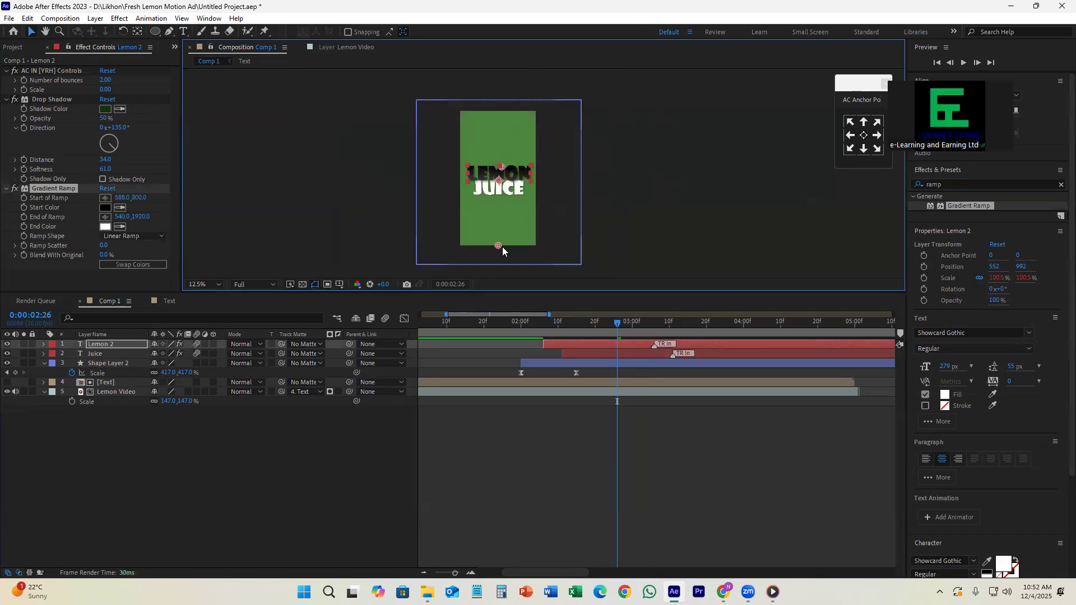
left_click(605, 363)
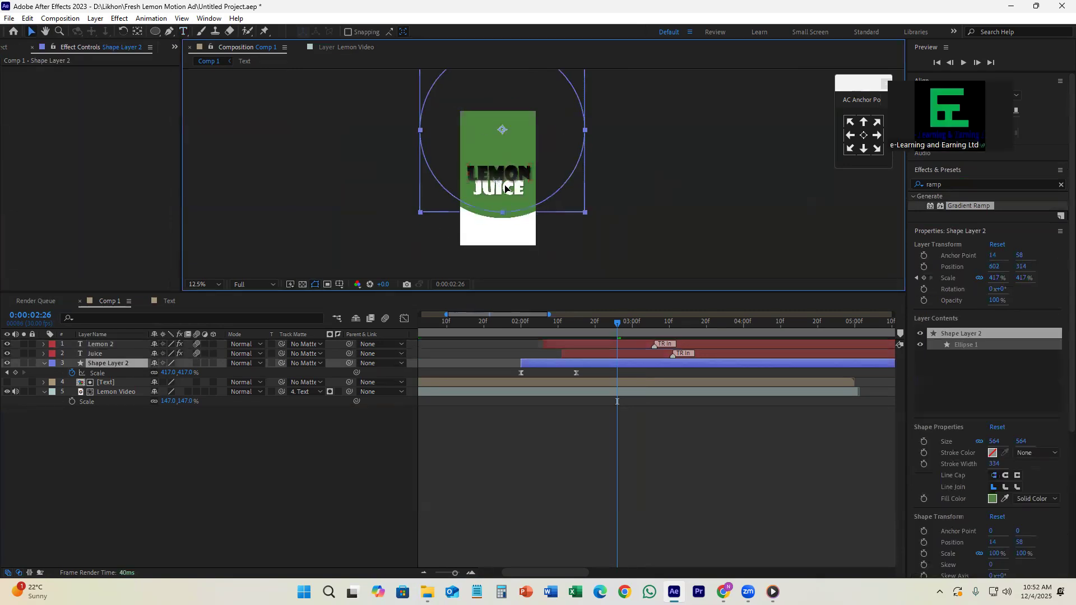
left_click(620, 346)
left_click(54, 189)
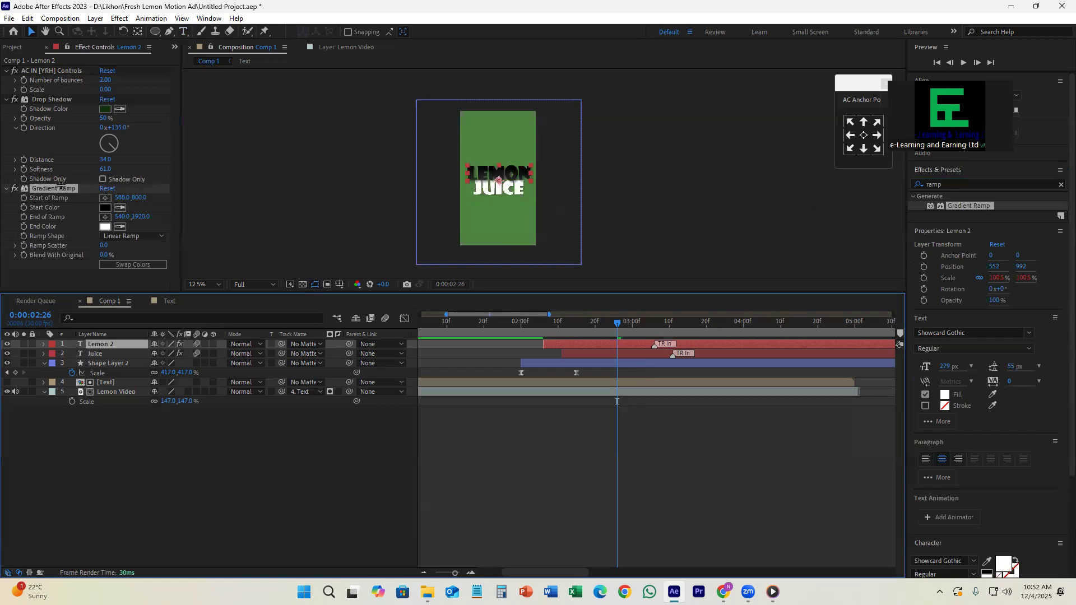
left_click_drag(500, 245, 449, 193)
scroll(506, 180, "up", 6)
scroll(507, 180, "up", 2)
scroll(447, 195, "down", 4)
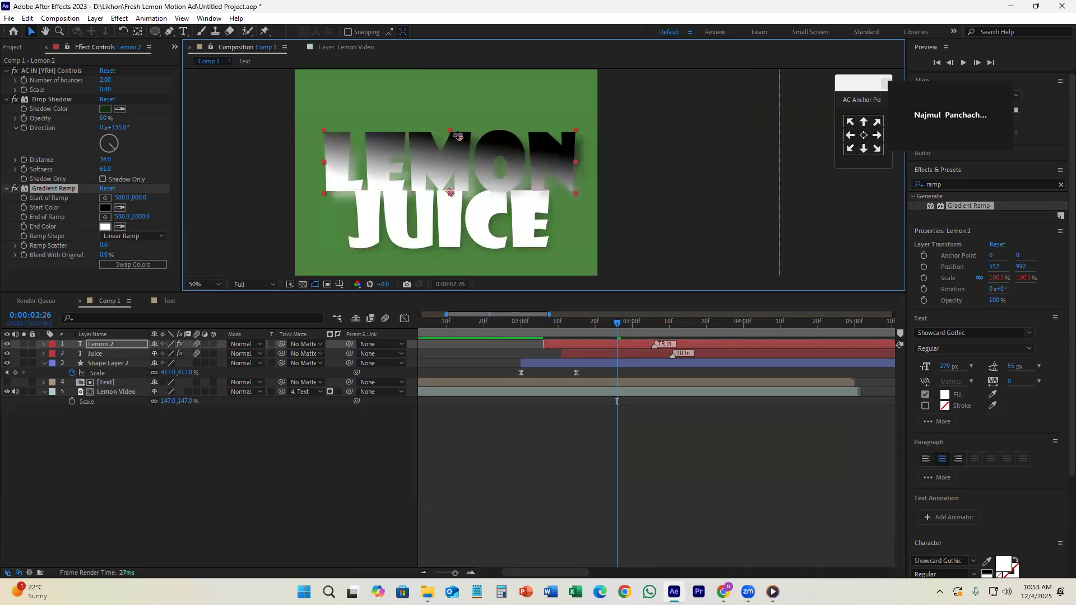
left_click_drag(460, 137, 449, 131)
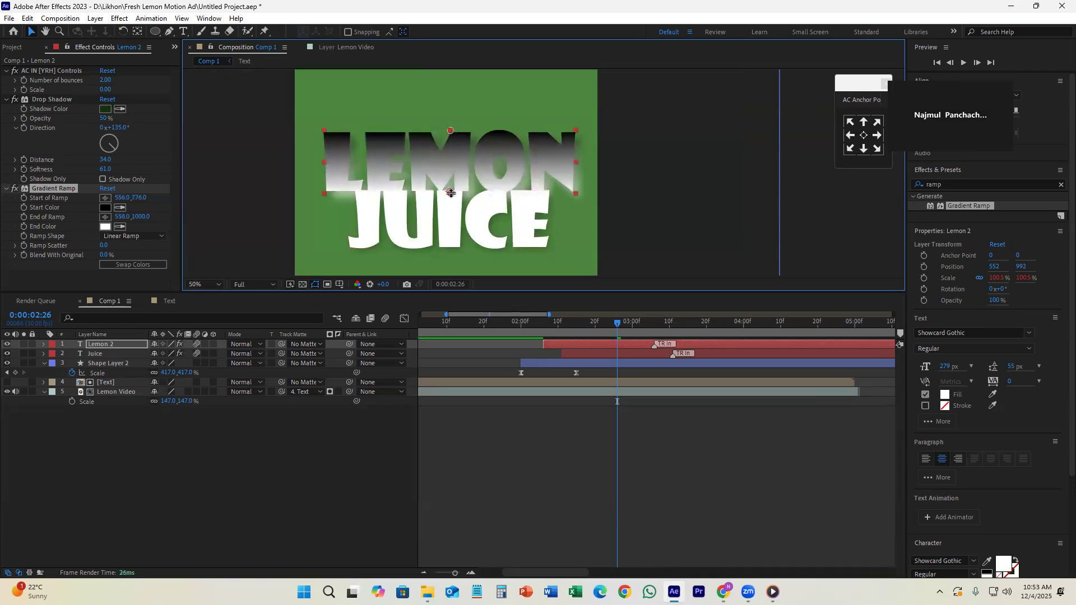
left_click_drag(449, 193, 448, 193)
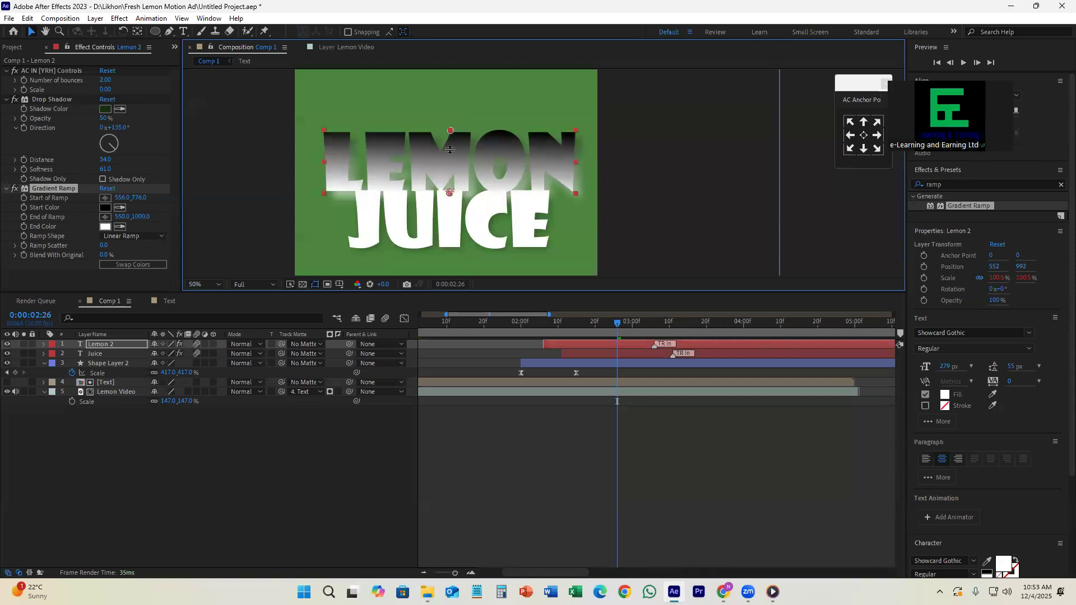
- Set the start color of the Lemon 2 gradient ramp to bright yellow
left_click(105, 207)
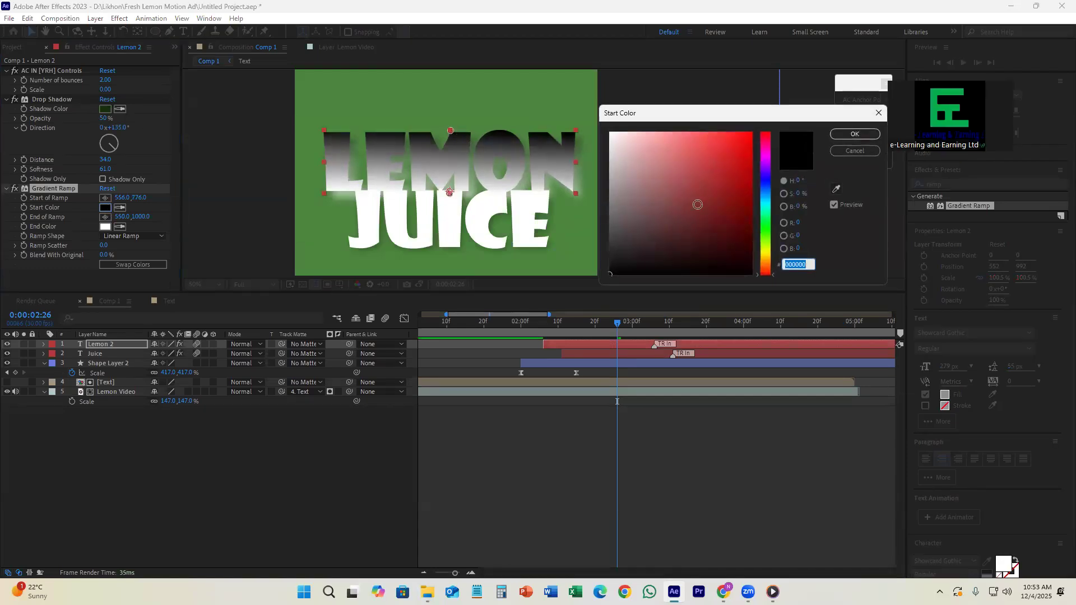
left_click(765, 252)
left_click(749, 148)
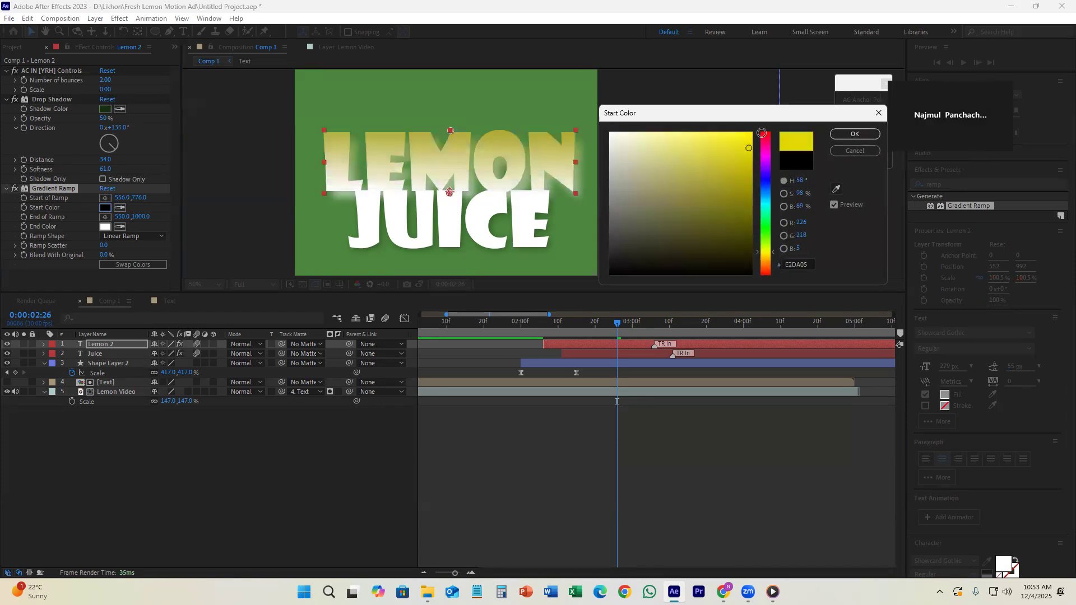
left_click(845, 135)
- Try lime green 92D600 as the gradient's end color, cancel it and delete the Gradient Ramp effect from Lemon 2
left_click(105, 226)
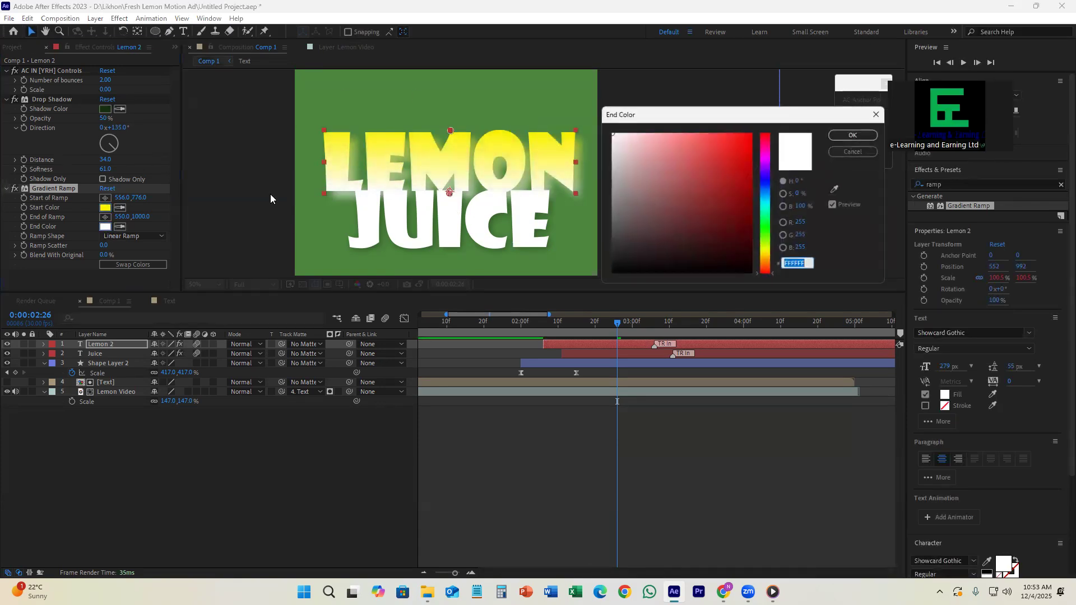
left_click(766, 245)
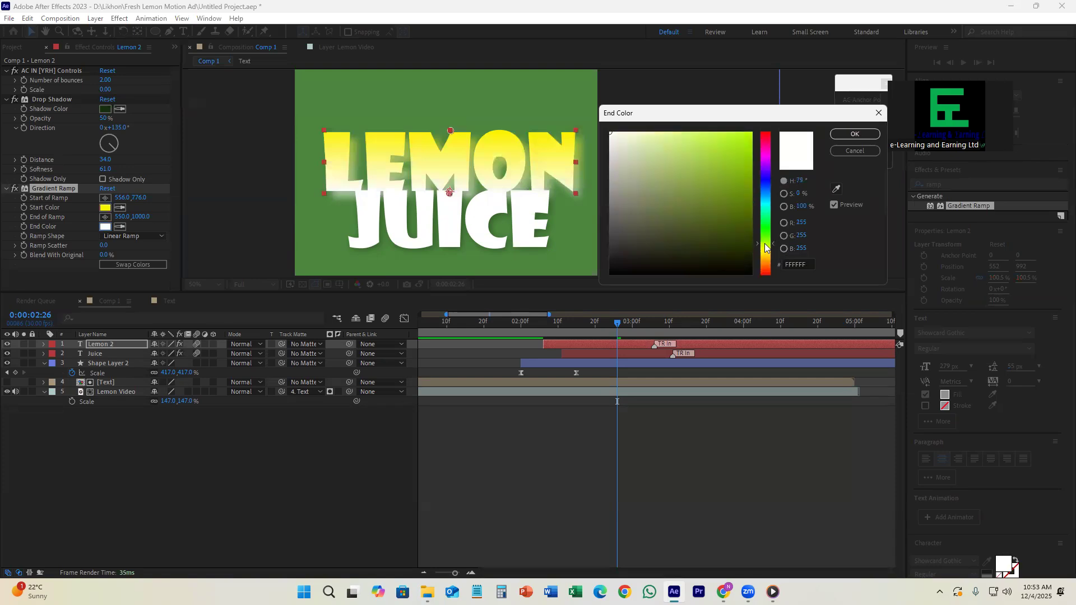
mouse_move(707, 182)
left_mouse_down()
mouse_move(747, 200)
mouse_move(758, 154)
left_mouse_up()
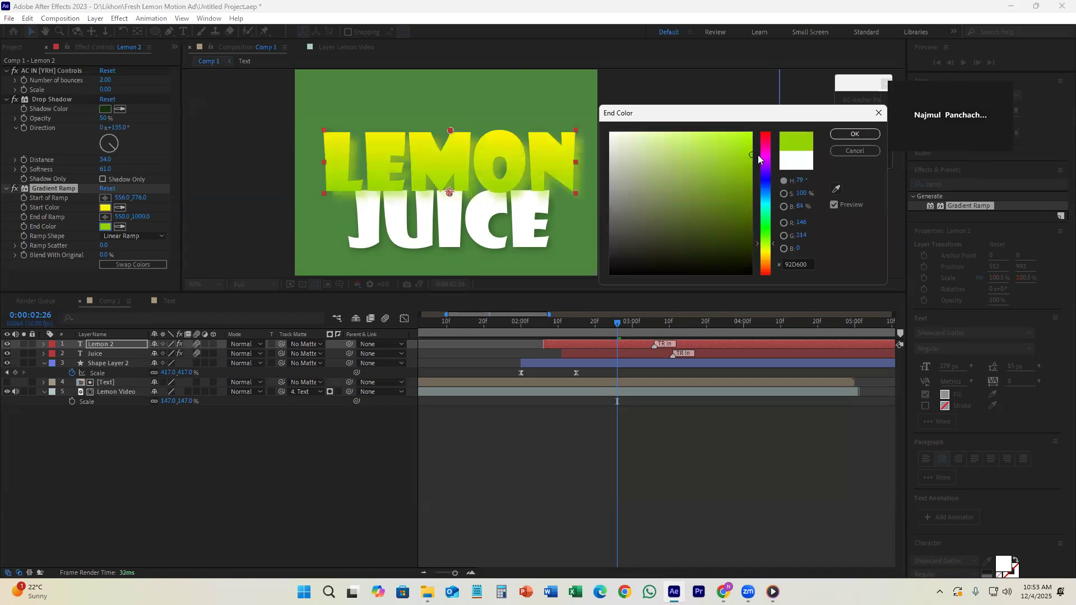
left_click(856, 150)
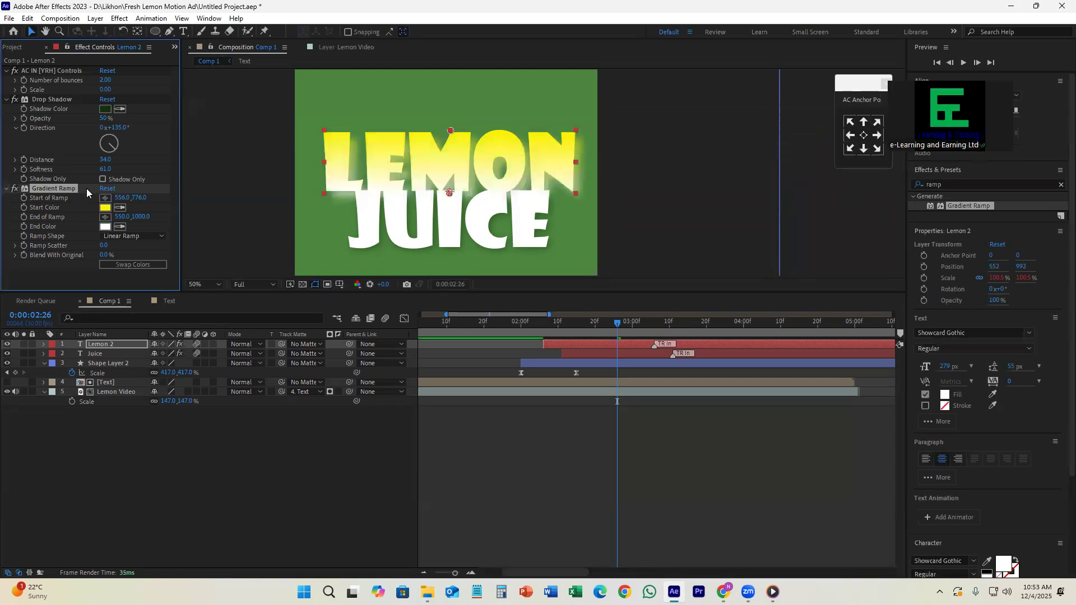
key("Delete")
- Change the fill color of the whole LEMON text to yellow F0FF00 and deselect the layer
left_click(552, 429)
left_click(604, 346)
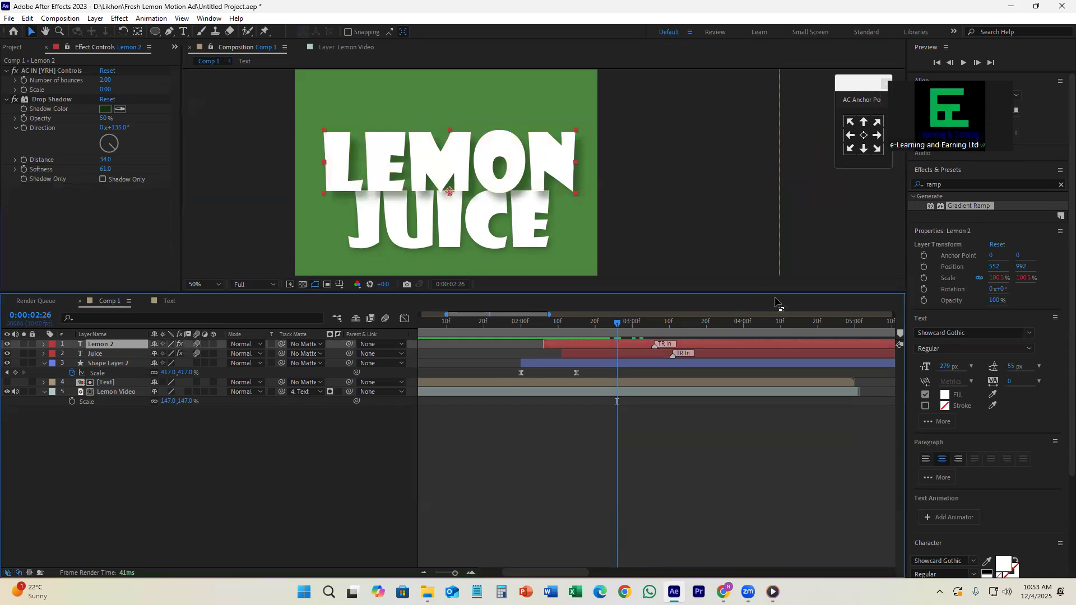
double_click(635, 344)
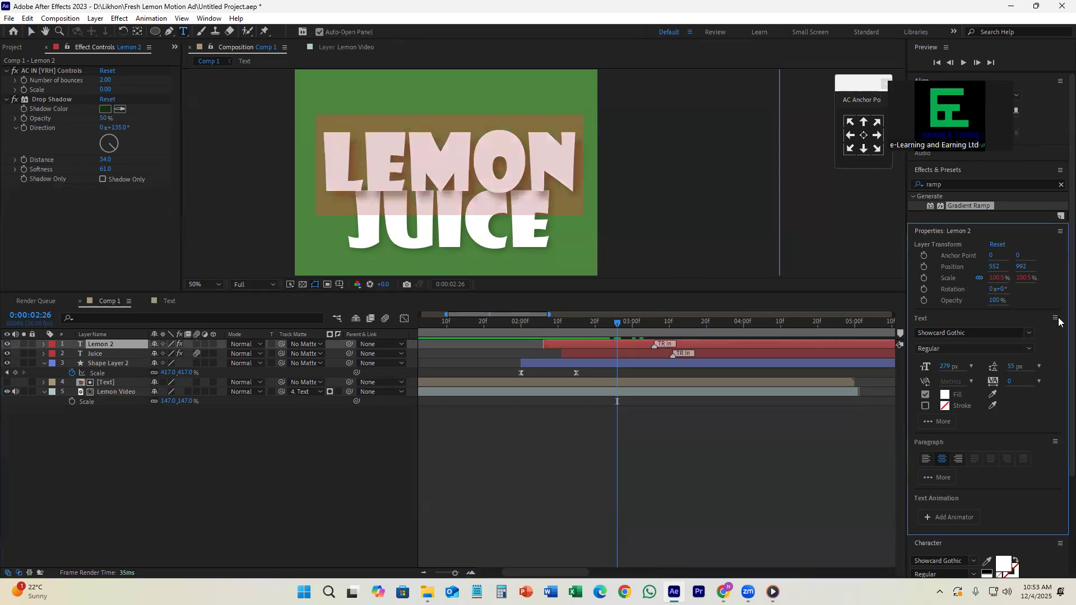
left_click(946, 395)
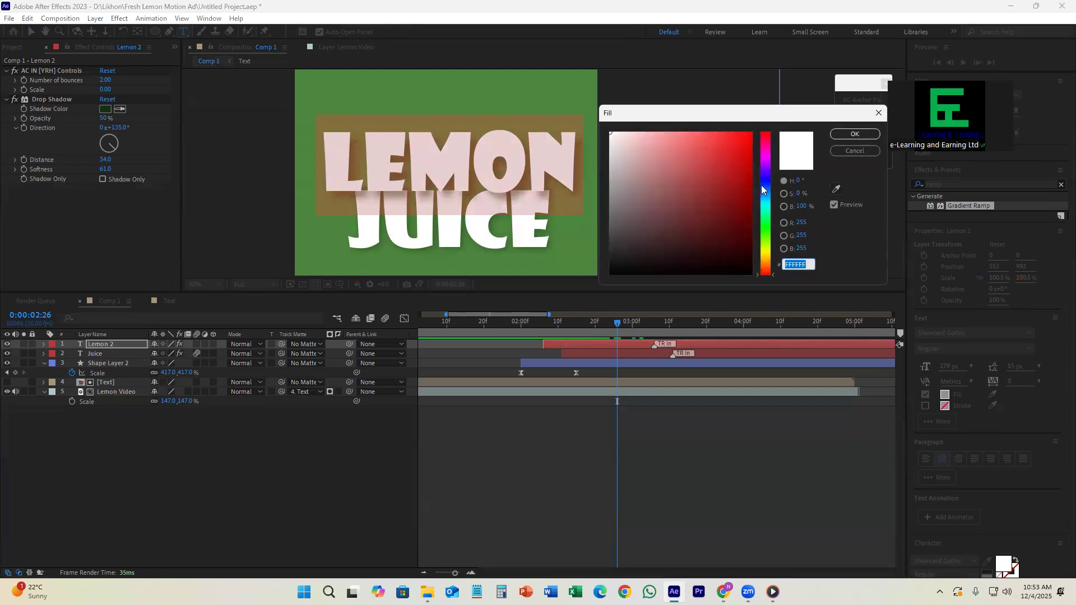
left_click(768, 252)
left_click(745, 219)
left_click(767, 235)
left_click_drag(748, 162, 779, 113)
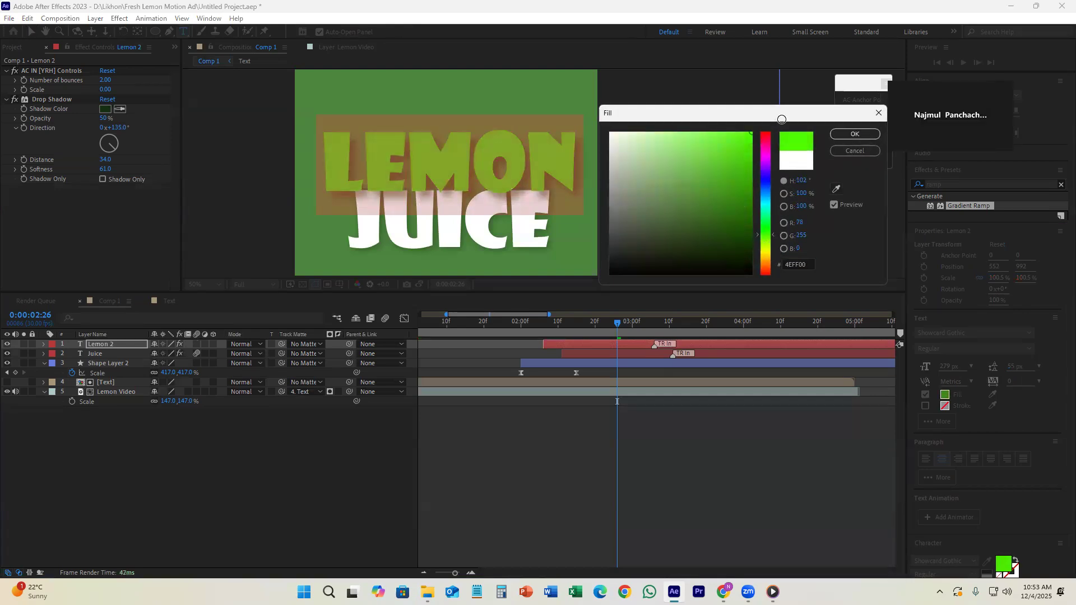
left_click_drag(768, 245, 767, 258)
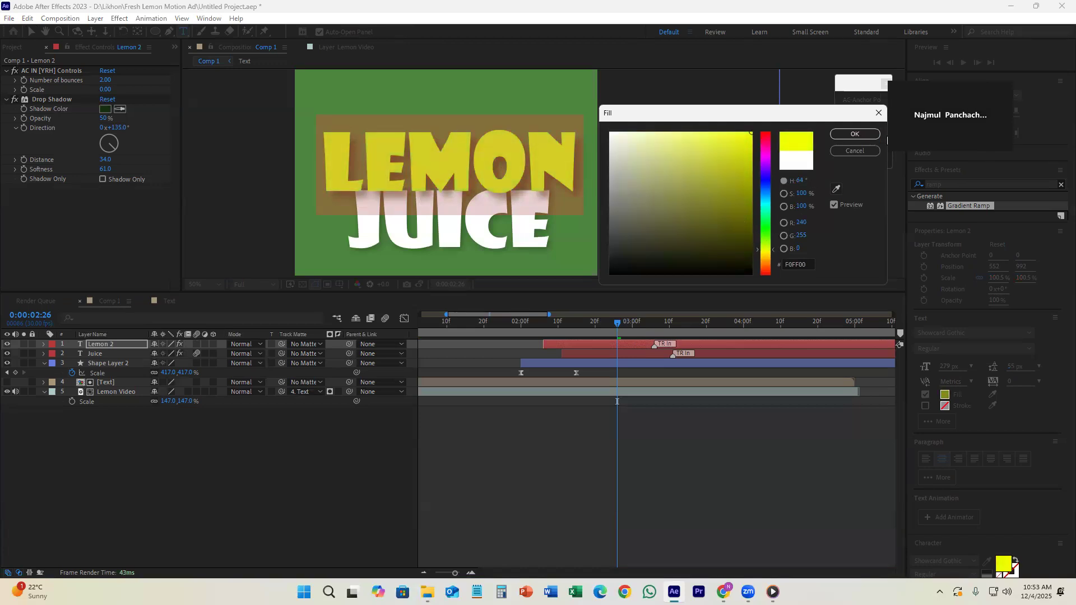
left_click(855, 134)
left_click(715, 464)
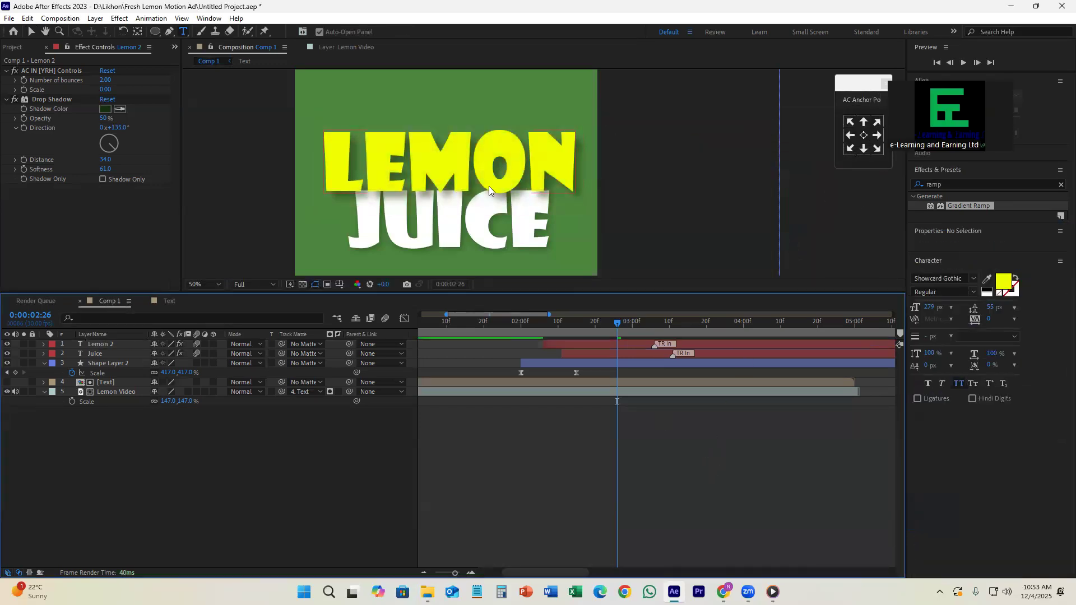
- Preview the transition from the FRESH LEMON text to the LEMON JUICE title, starting just before two seconds
scroll(489, 186, "down", 1)
scroll(566, 220, "down", 1)
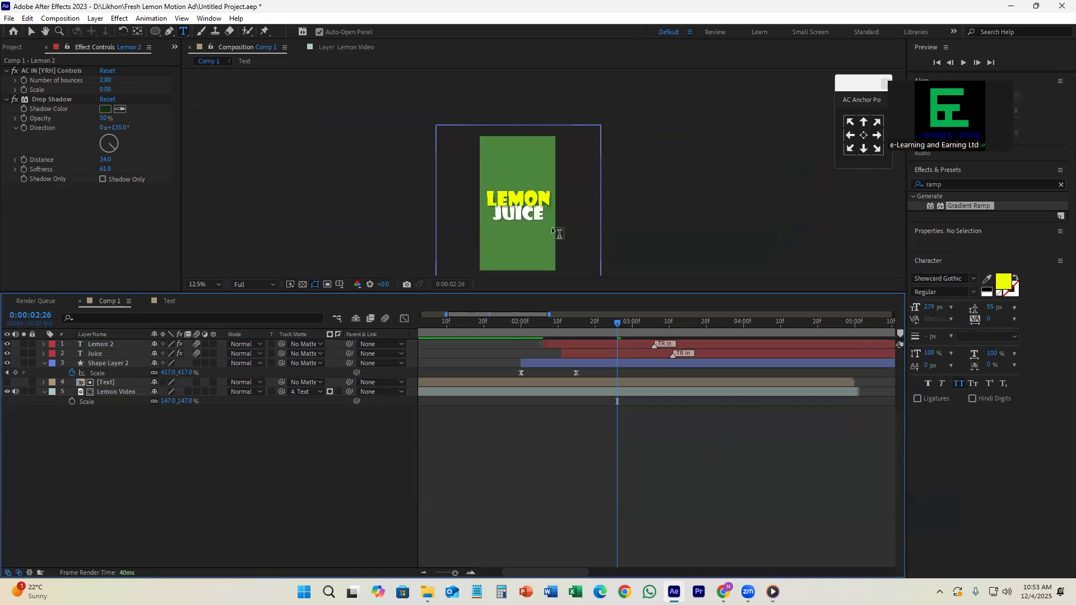
left_click_drag(621, 324, 518, 330)
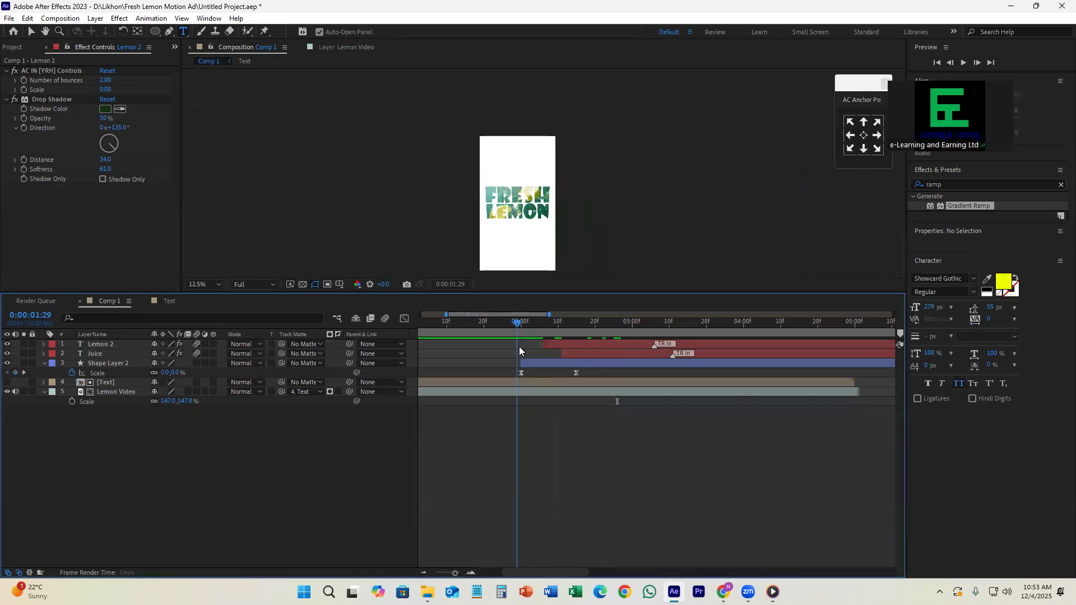
key("space")
key("space")
left_click_drag(593, 323, 505, 337)
key("space")
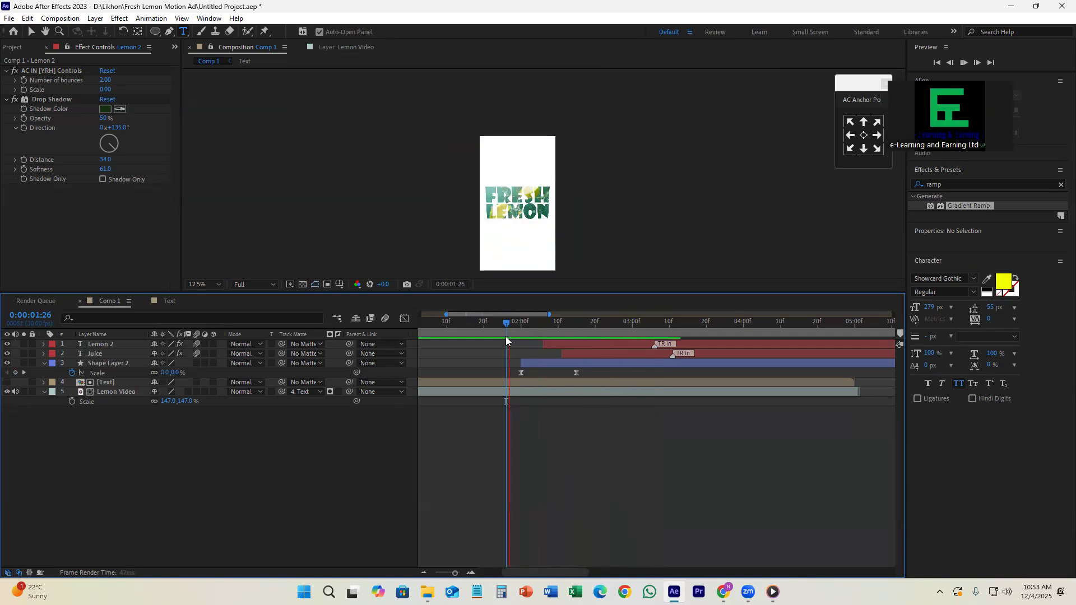
key("space")
- Move the current time to 0:00:03:10, switch to the Selection tool and select the Lemon Video layer
left_click_drag(632, 327, 673, 372)
left_click(31, 31)
left_click(514, 393)
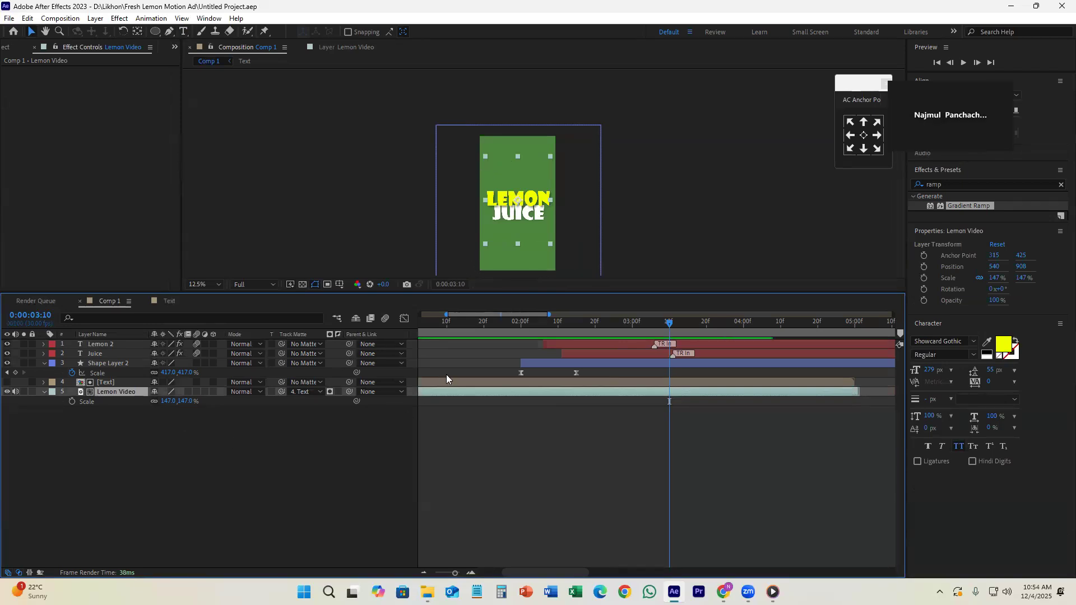
- Paste a copy of the Lemon Video layer above Shape Layer 2, starting at 2:00, and remove its track matte
left_click(554, 363)
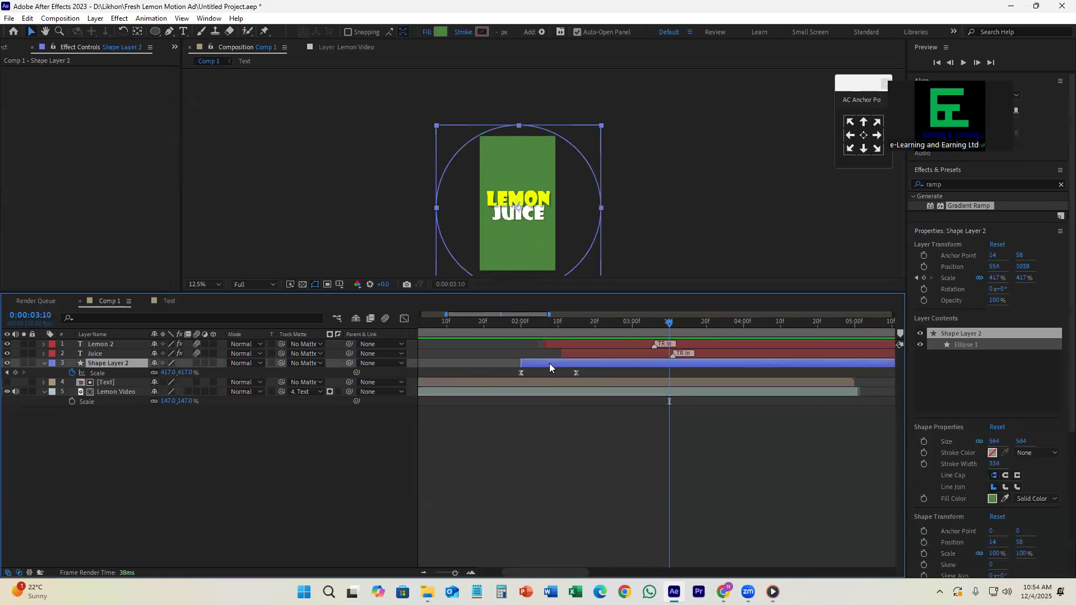
key("ctrl+v")
left_click_drag(583, 367, 688, 369)
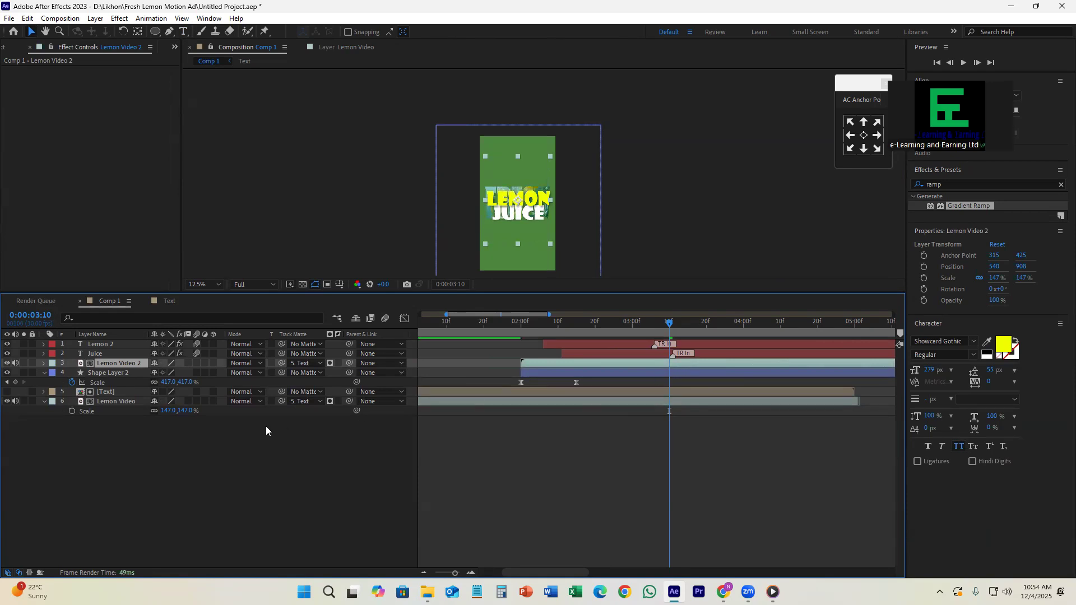
left_click(303, 363)
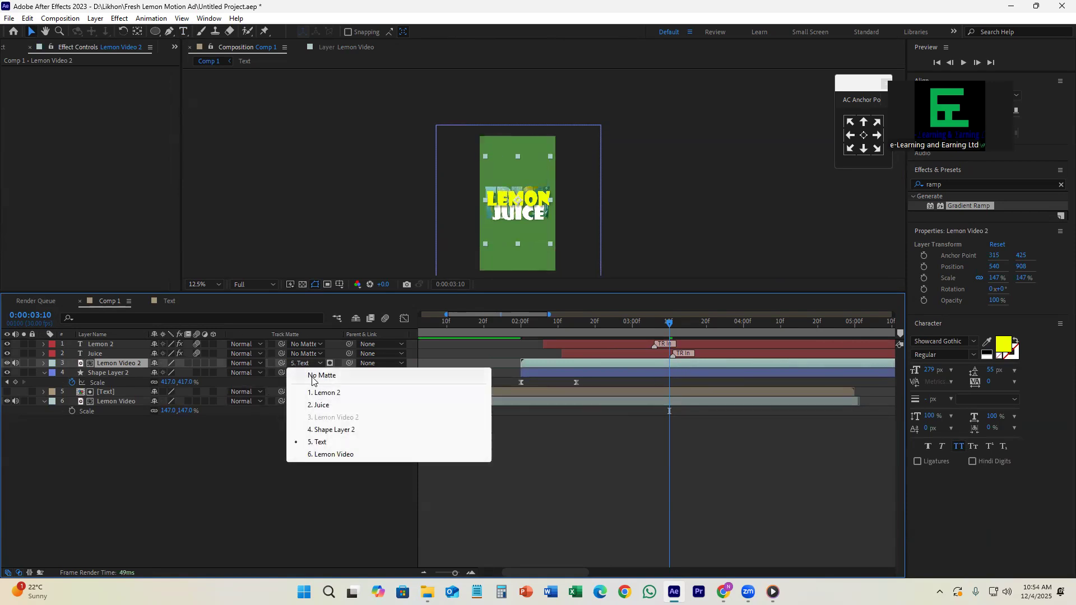
left_click(312, 381)
- Scale Lemon Video 2 to 243% and reposition it to 524, 1012 so it covers the whole frame
key("s")
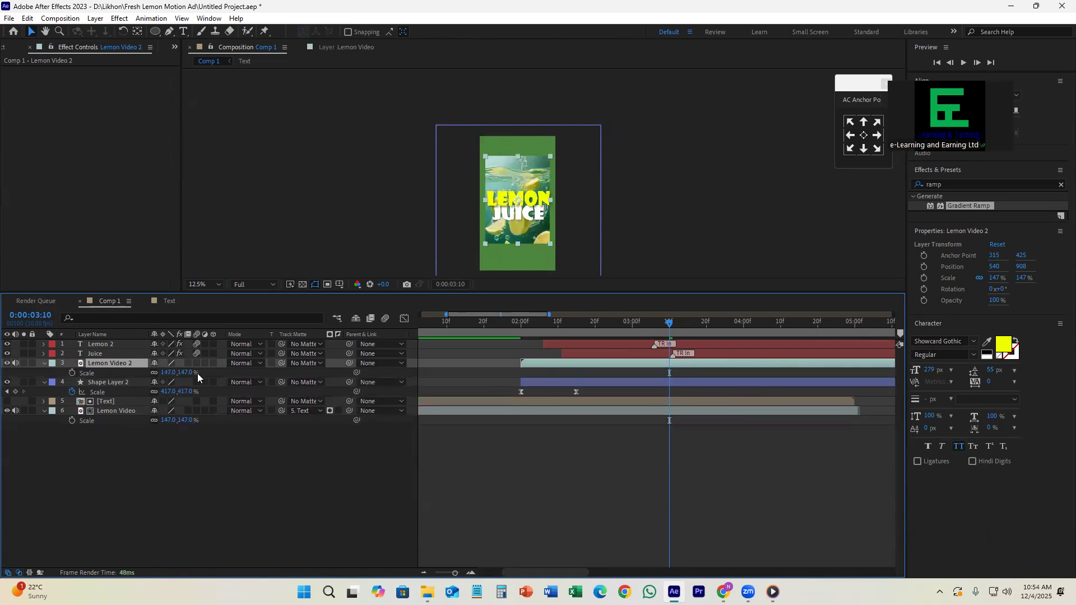
left_click_drag(191, 372, 254, 382)
left_click_drag(518, 154, 519, 166)
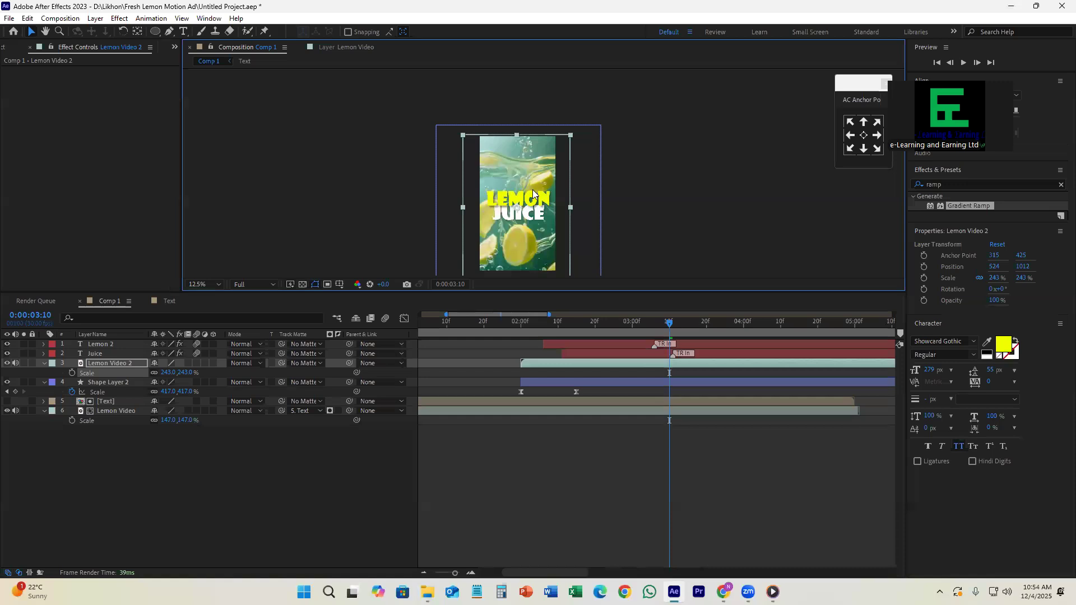
- Lower the opacity of Lemon Video 2 to 9% and check the faint overlay on the green background
key("t")
left_click_drag(159, 372, 104, 366)
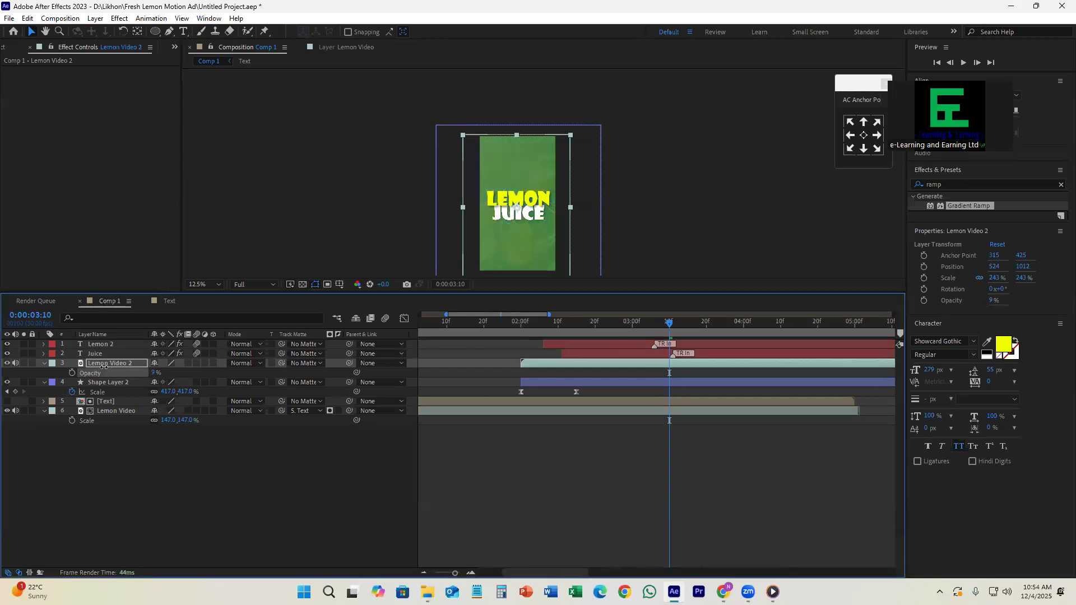
left_click_drag(558, 292, 558, 346)
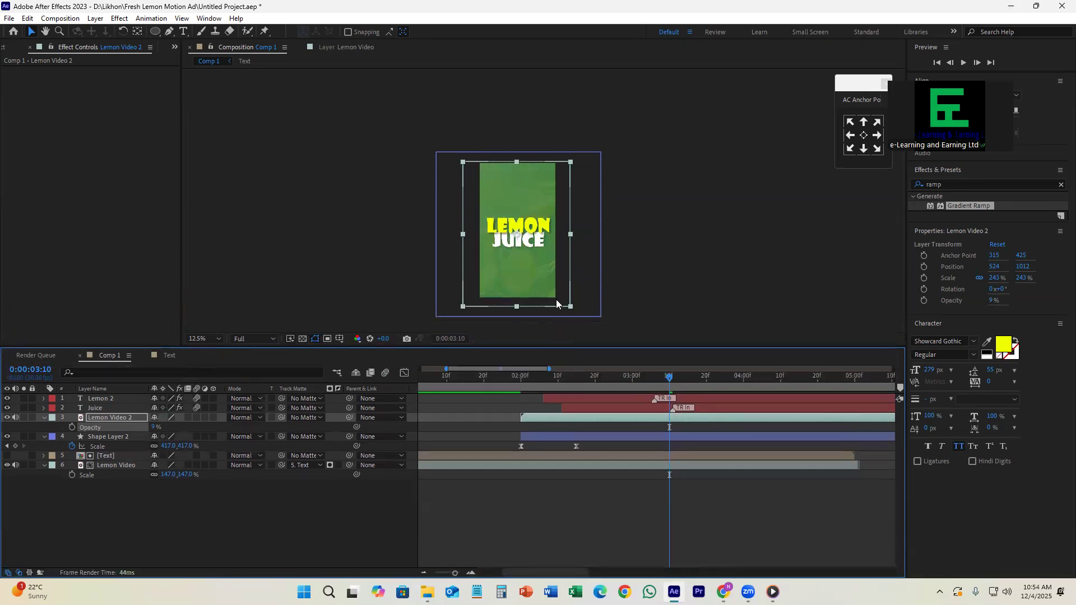
scroll(532, 233, "up", 1)
left_click_drag(587, 287, 577, 256)
left_click_drag(605, 380, 705, 436)
scroll(507, 268, "down", 1)
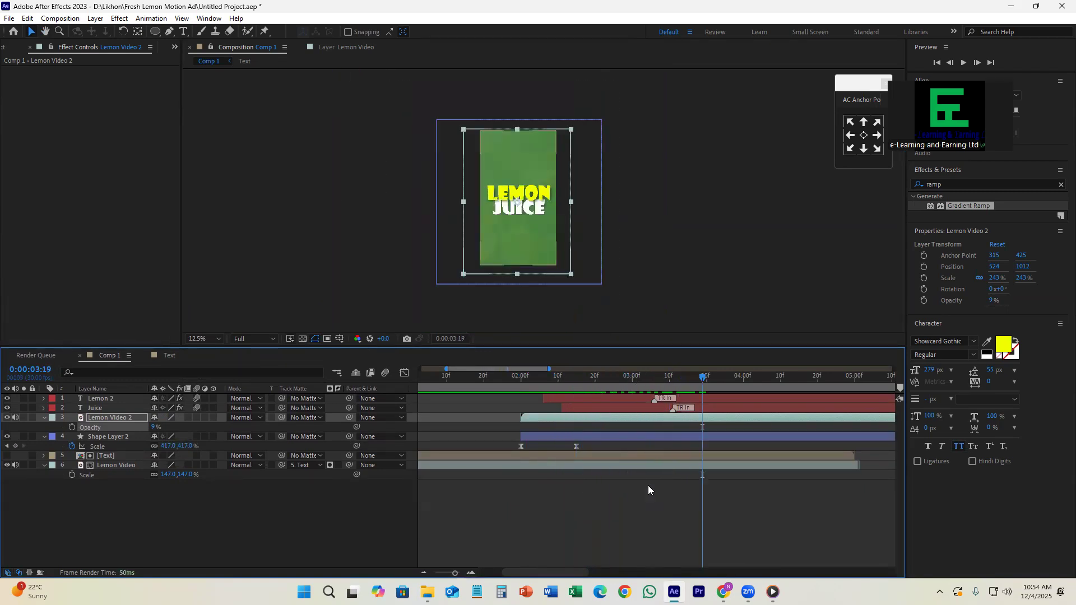
left_click(645, 488)
- Examine the circle reveal between 2:00 and 2:12, comparing the areas covered by Lemon Video 2 and Shape Layer 2
scroll(526, 377, "right", 1)
left_click_drag(526, 377, 497, 388)
scroll(532, 243, "up", 1)
scroll(522, 227, "up", 4)
scroll(522, 230, "down", 4)
left_click_drag(498, 377, 546, 393)
left_click(526, 415)
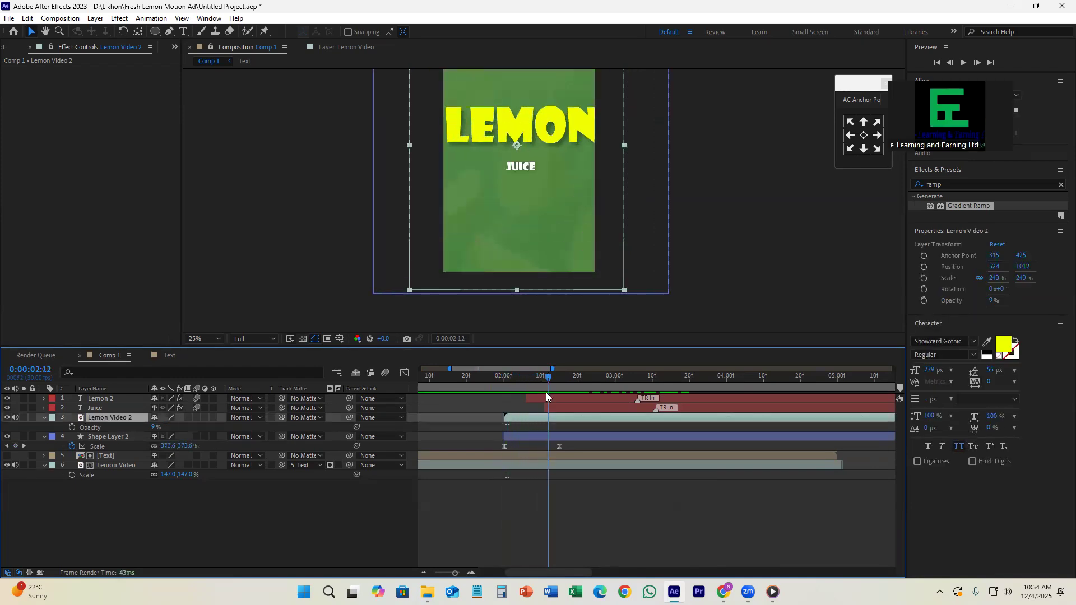
left_click(543, 382)
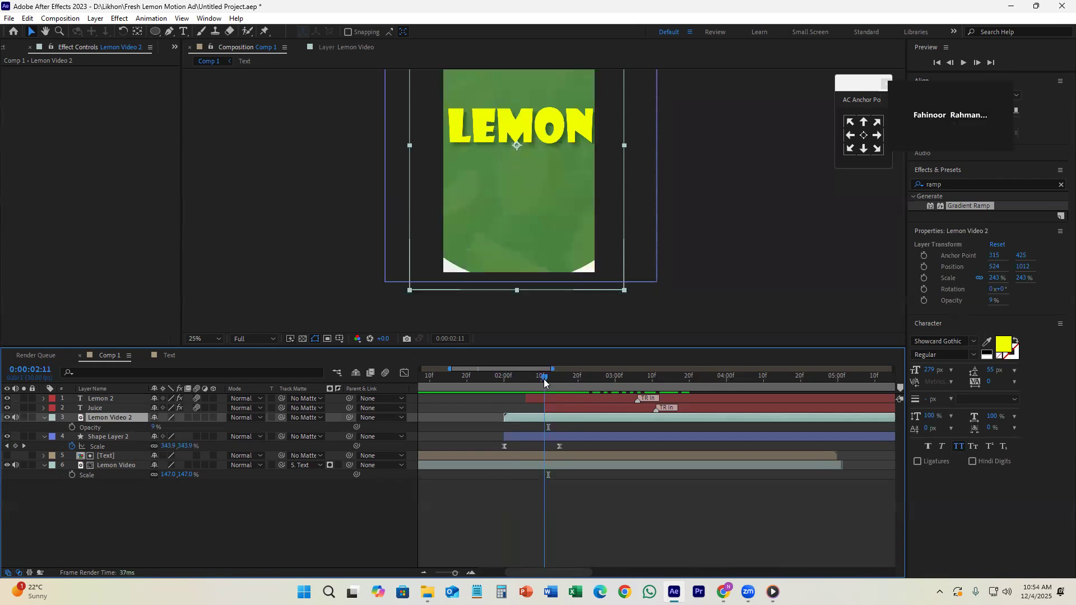
left_click(553, 437)
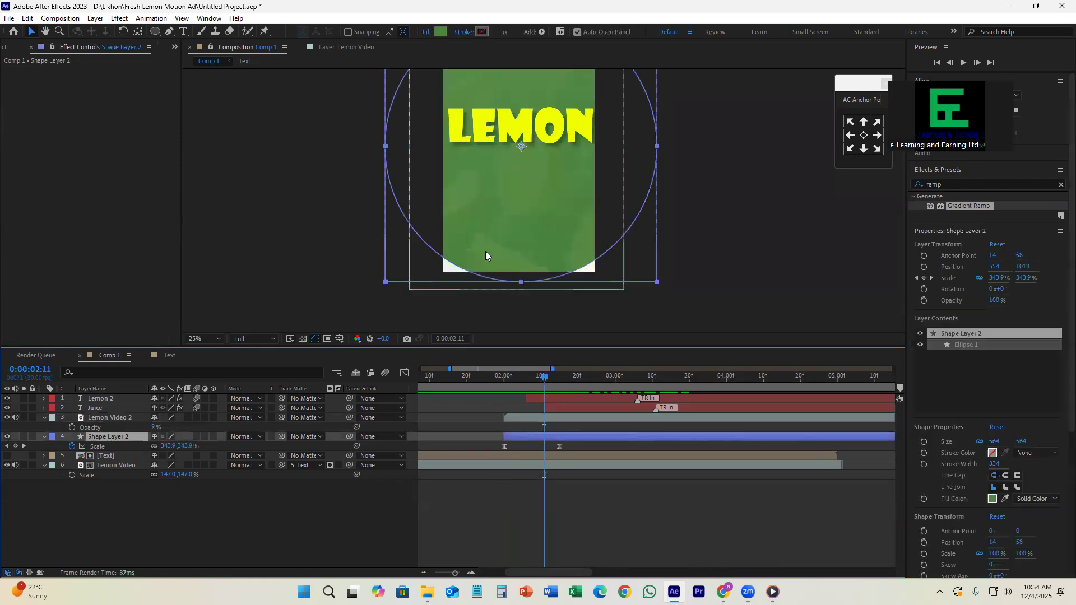
left_click(534, 414)
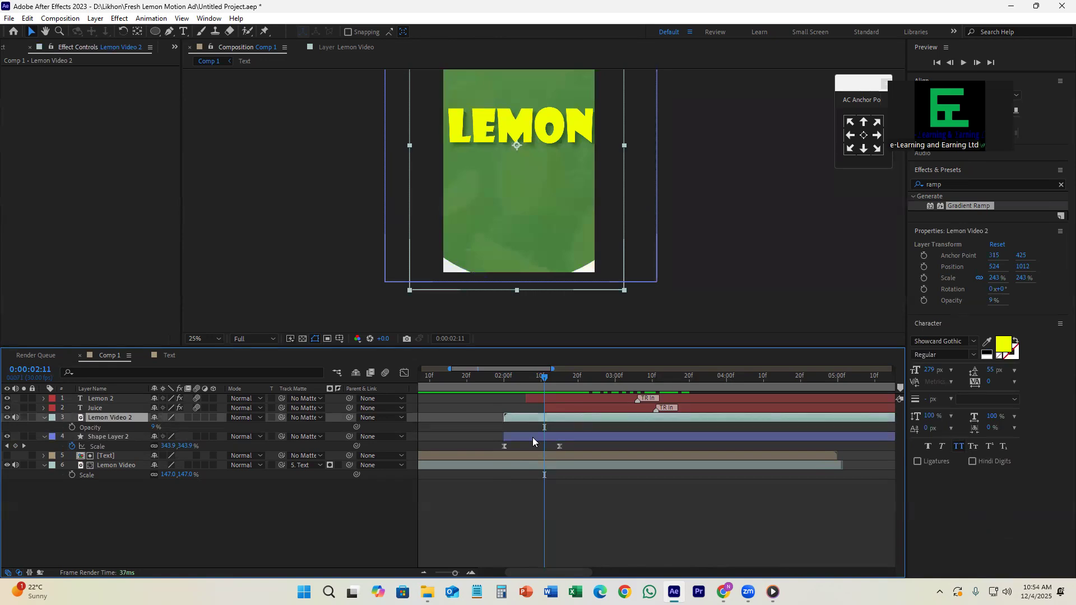
left_click(531, 437)
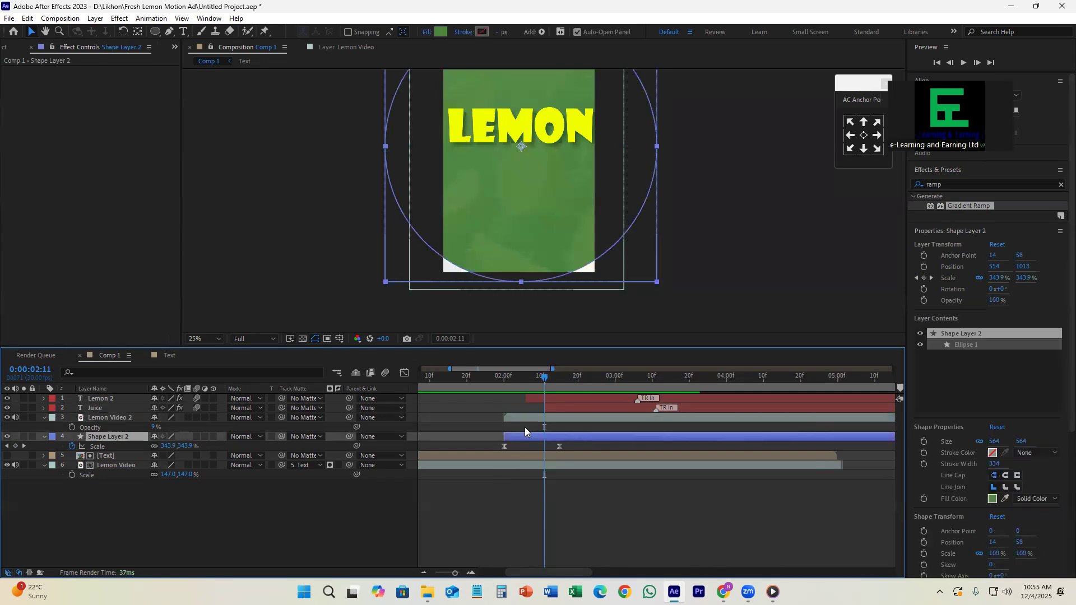
left_click_drag(547, 377, 530, 377)
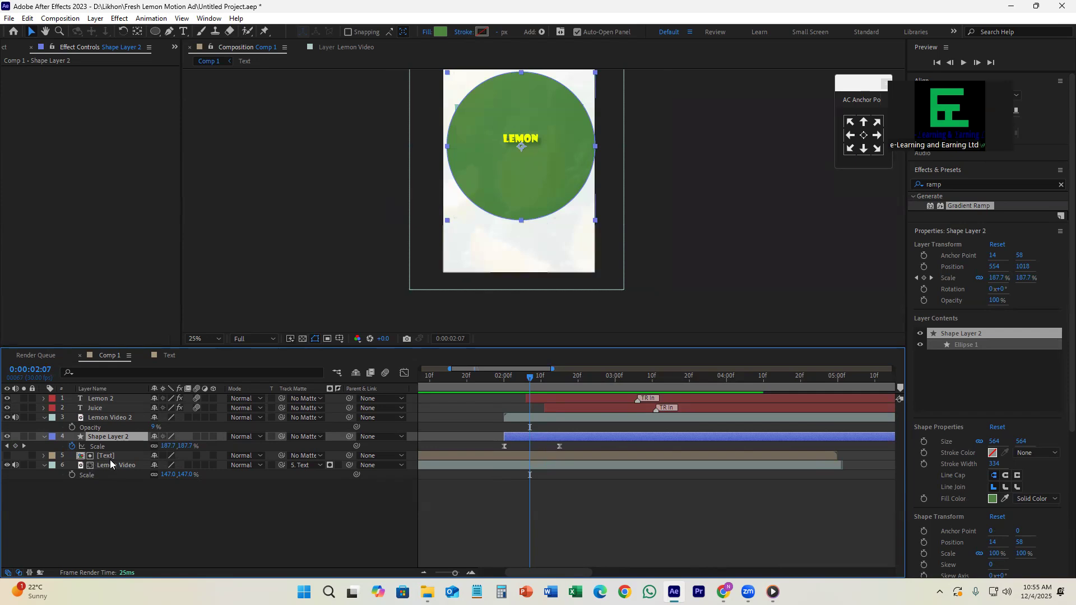
left_click(513, 418)
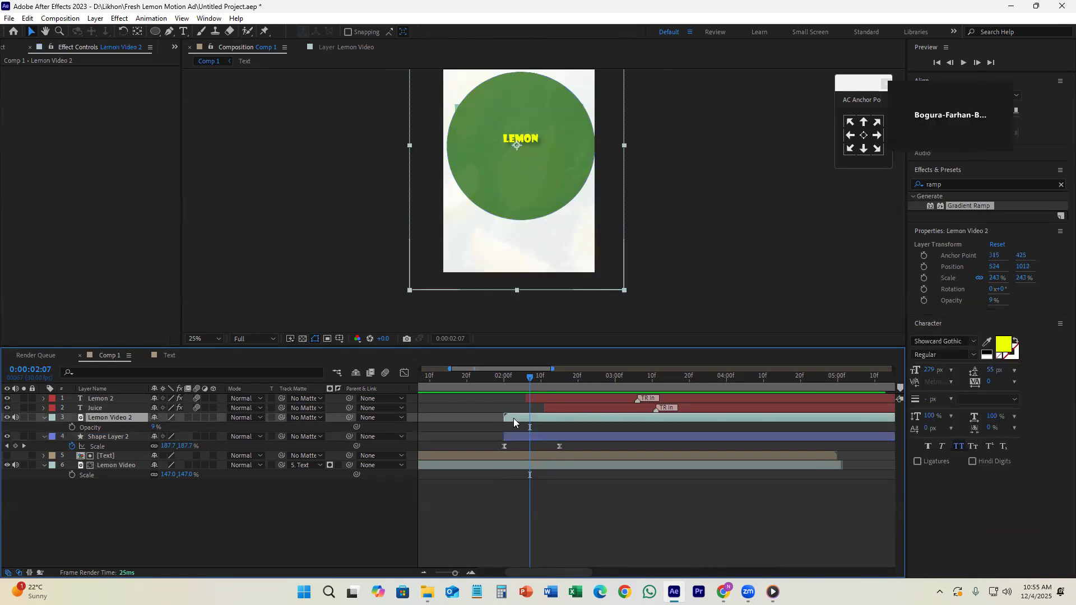
left_click(526, 438)
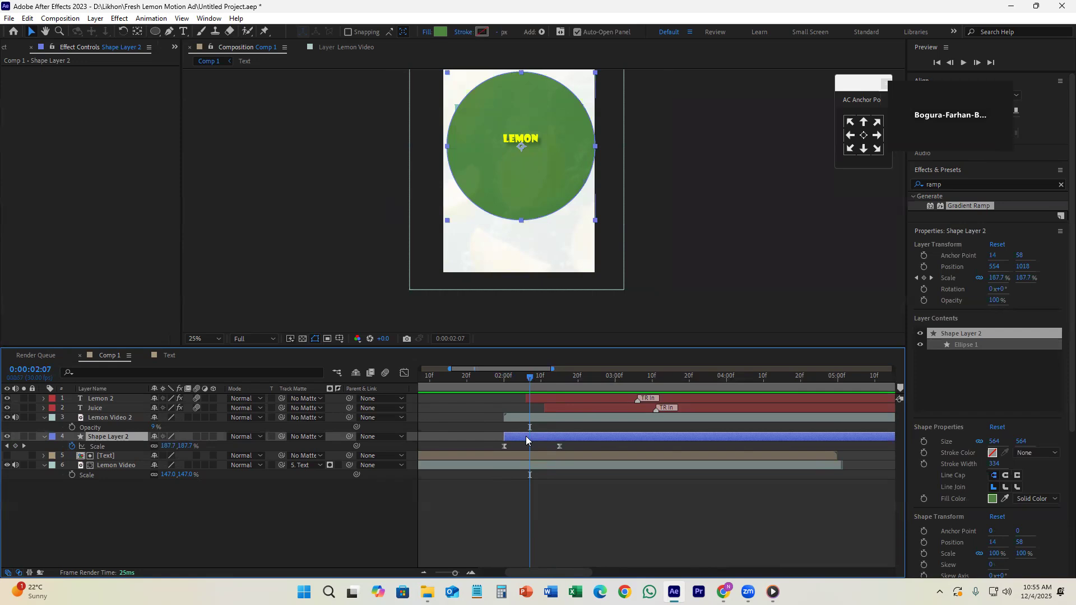
left_click(526, 418)
- Duplicate Shape Layer 2 and move Lemon Video 2 below both shape layers
left_click(541, 437)
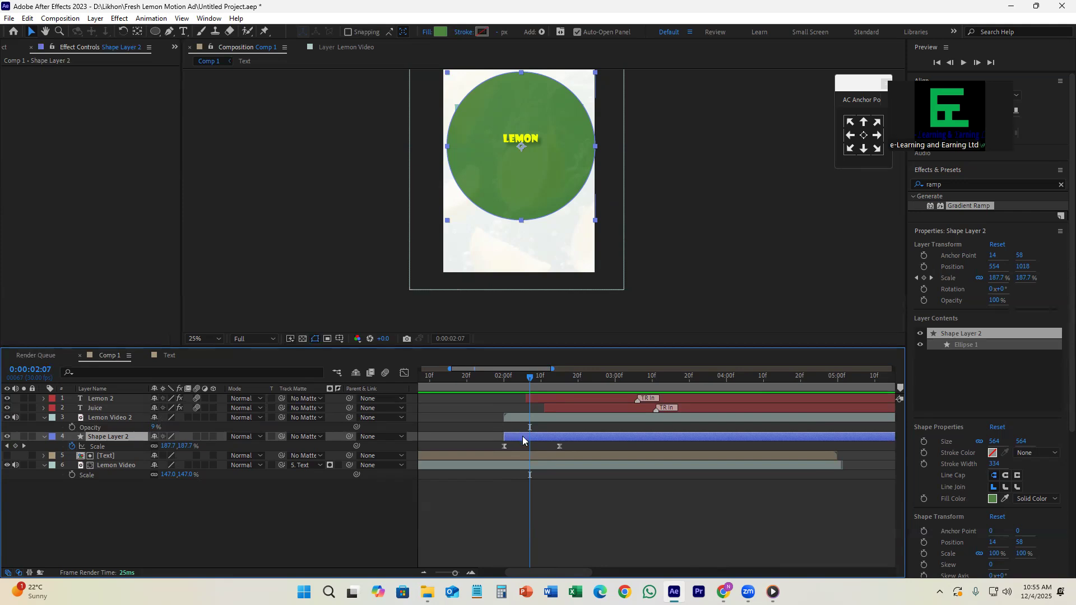
key("ctrl+d")
left_click_drag(121, 421, 118, 459)
left_click(527, 420)
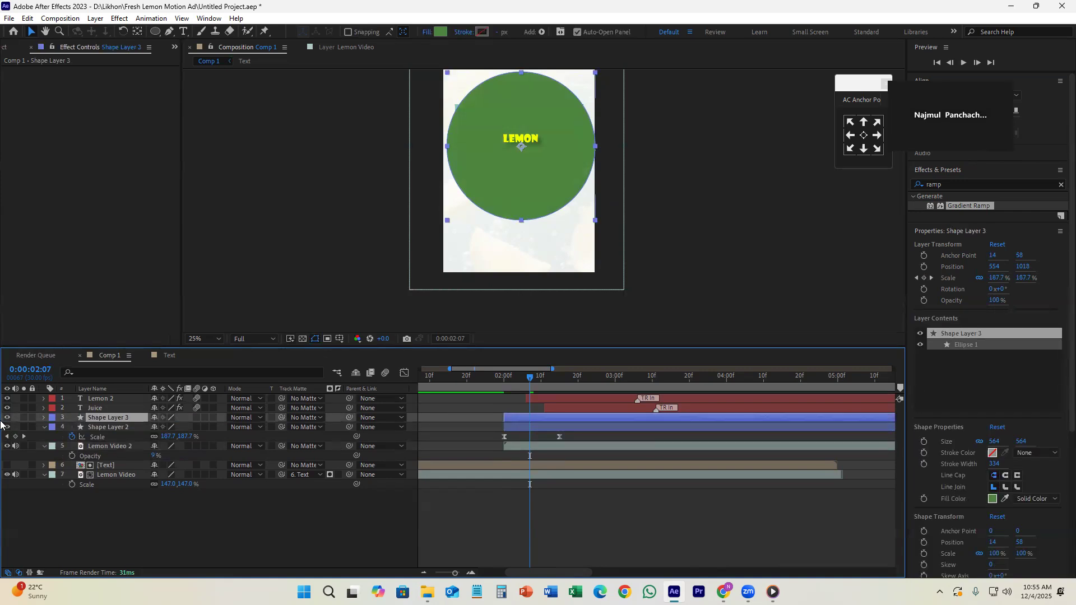
- Change the label colour of Shape Layer 3 to Green and hide the layer
left_click(8, 418)
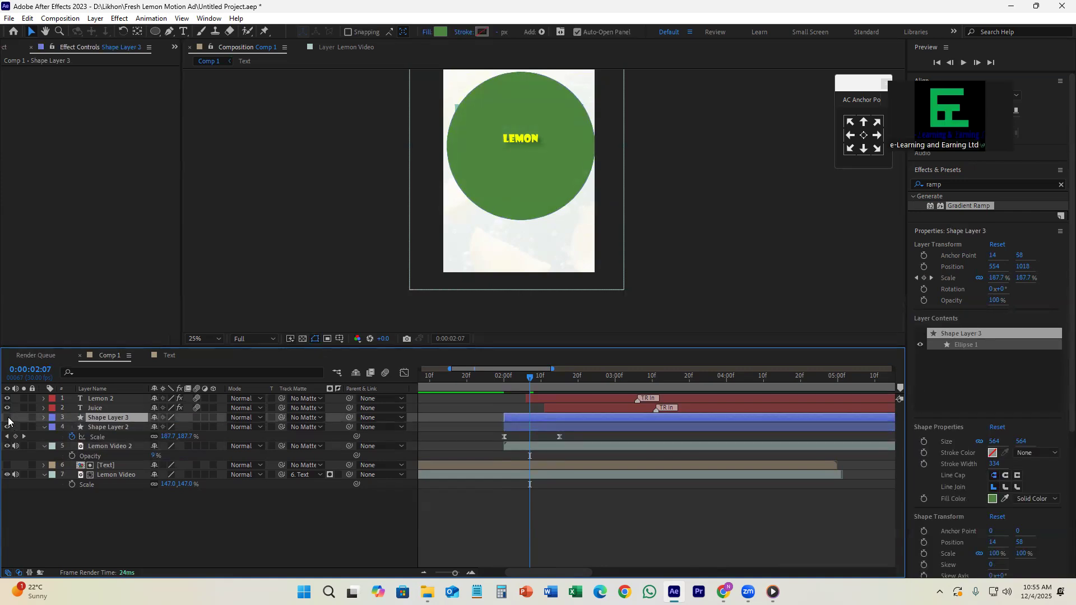
left_click(52, 419)
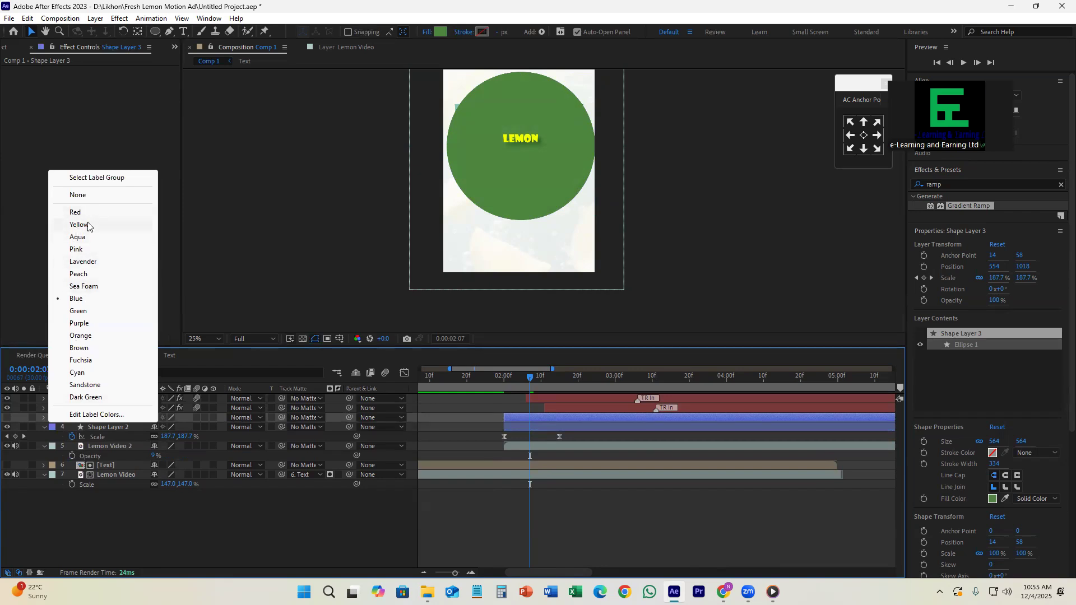
left_click(98, 315)
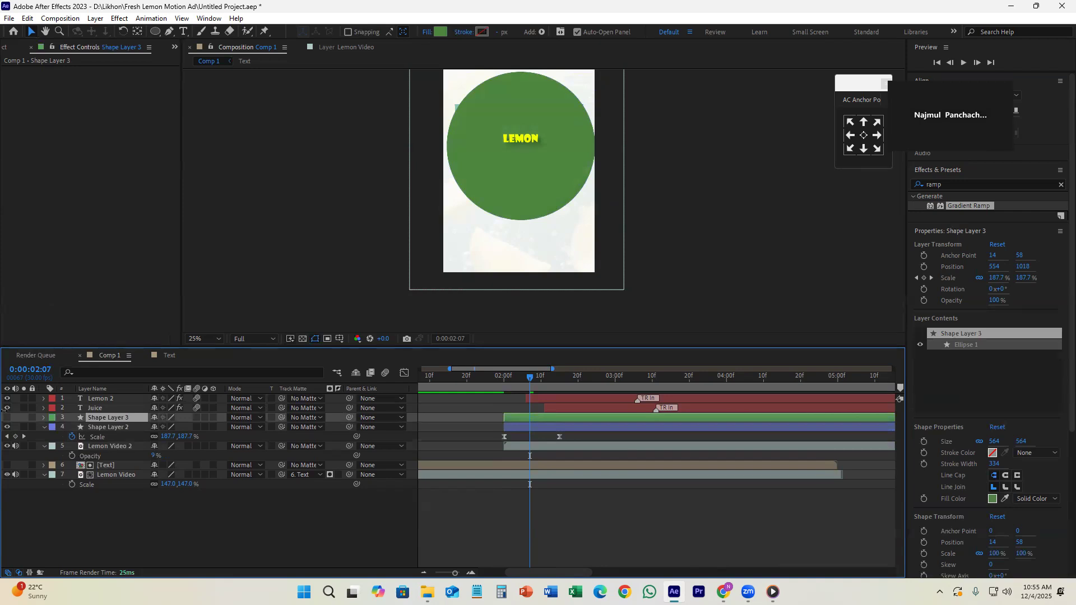
left_click(8, 417)
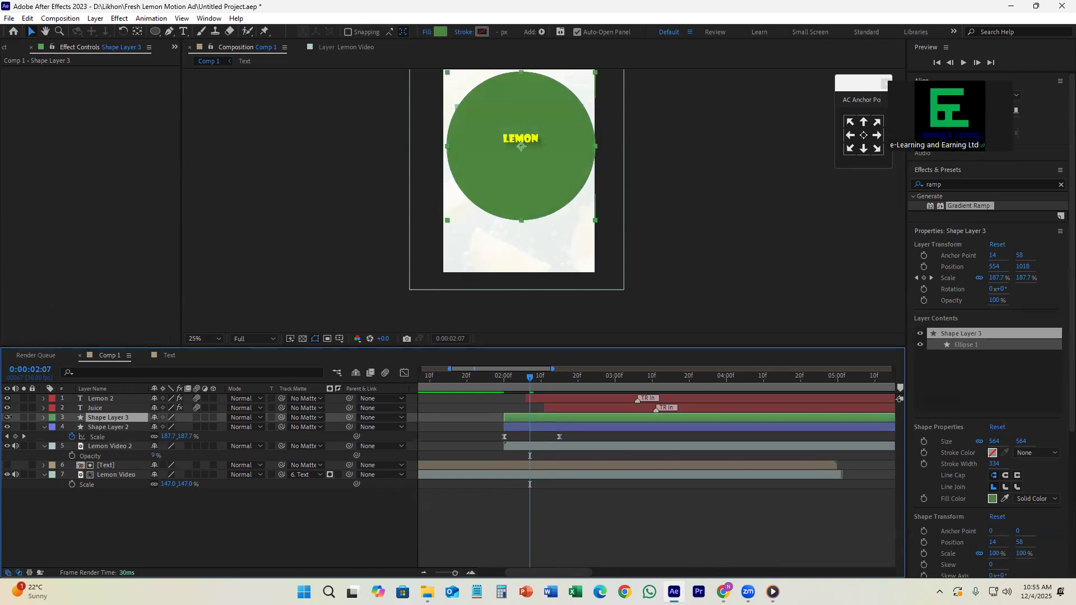
- Set Shape Layer 2 as the track matte of Lemon Video 2 and raise the video's opacity to 100%
left_click(533, 428)
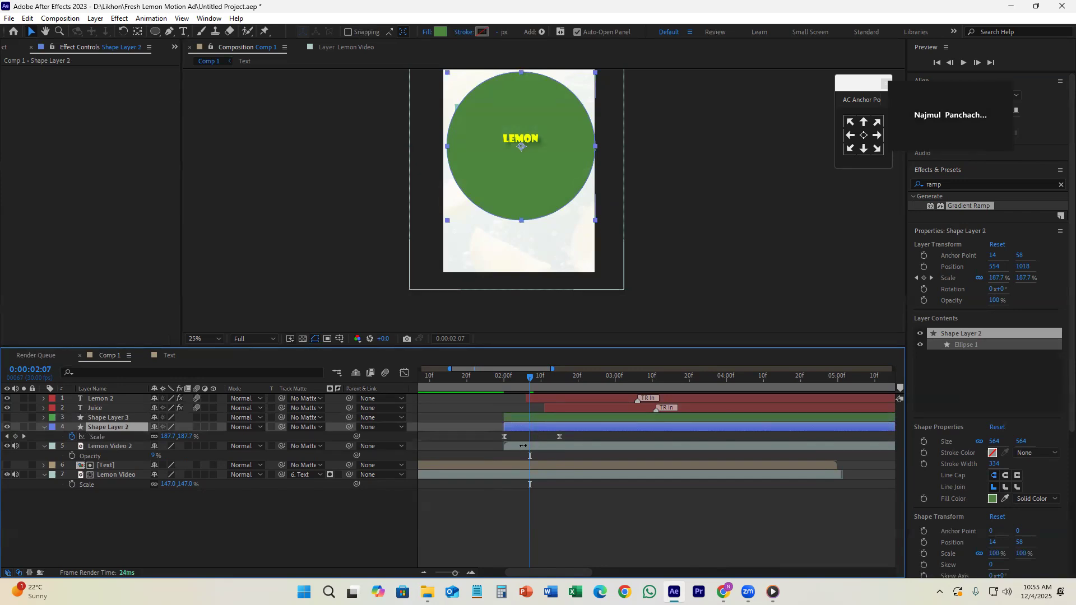
left_click(528, 447)
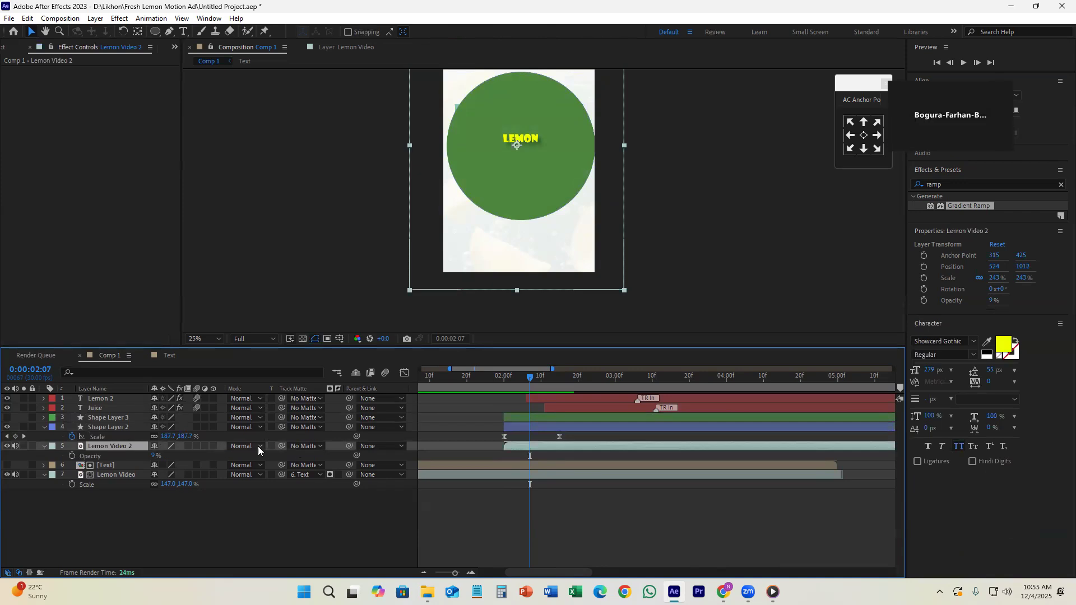
left_click(304, 445)
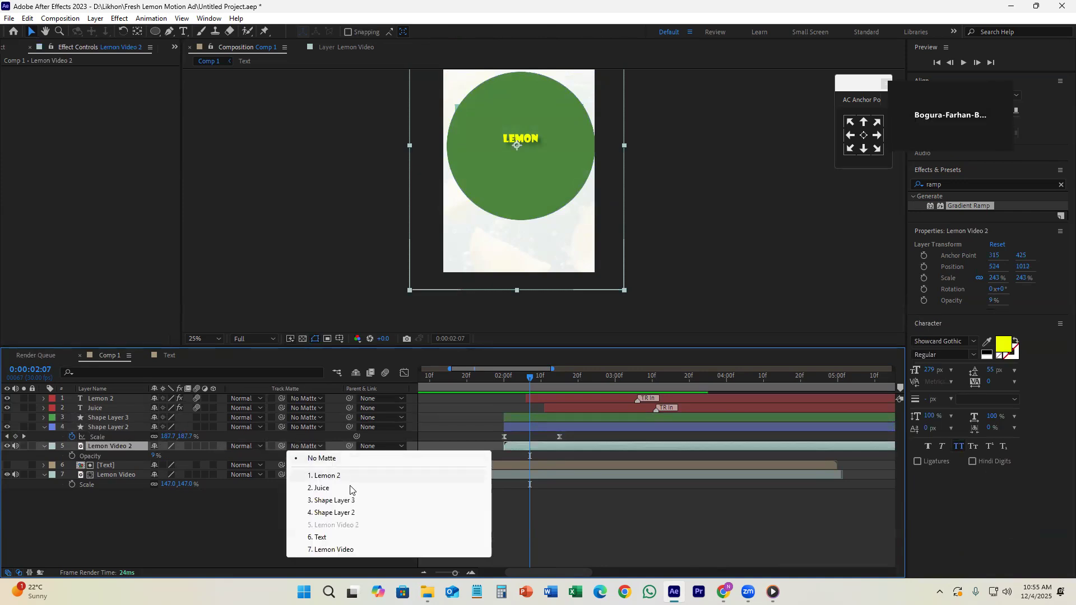
left_click(336, 515)
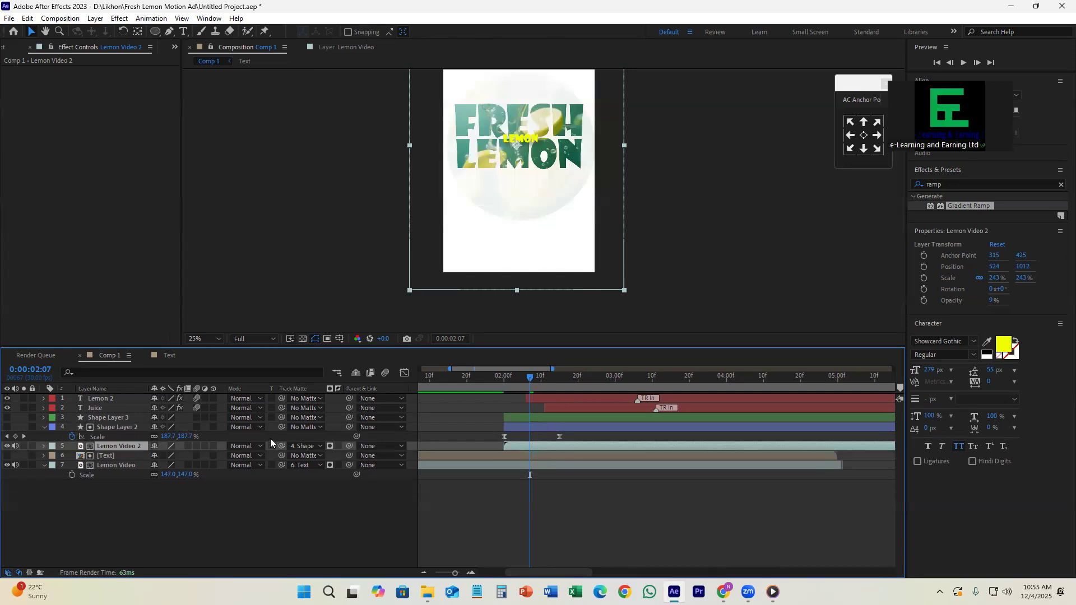
left_click_drag(155, 455, 374, 457)
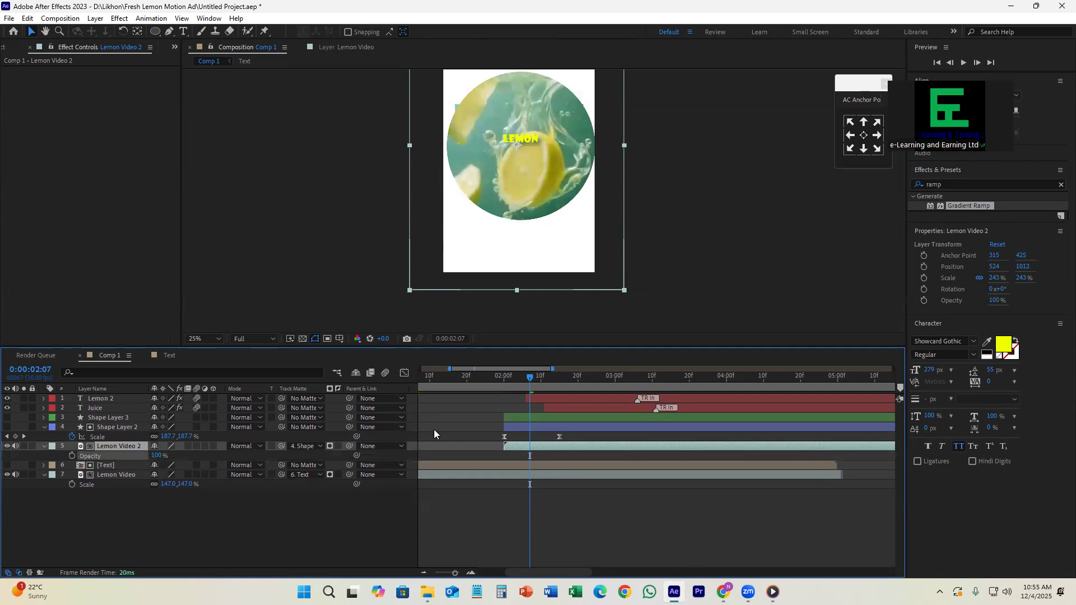
mouse_move(543, 380)
left_mouse_down()
mouse_move(553, 382)
mouse_move(504, 380)
mouse_move(557, 397)
mouse_move(542, 397)
left_mouse_up()
- Show Shape Layer 3 and move it directly below Lemon Video 2 in the layer stack
left_click(538, 417)
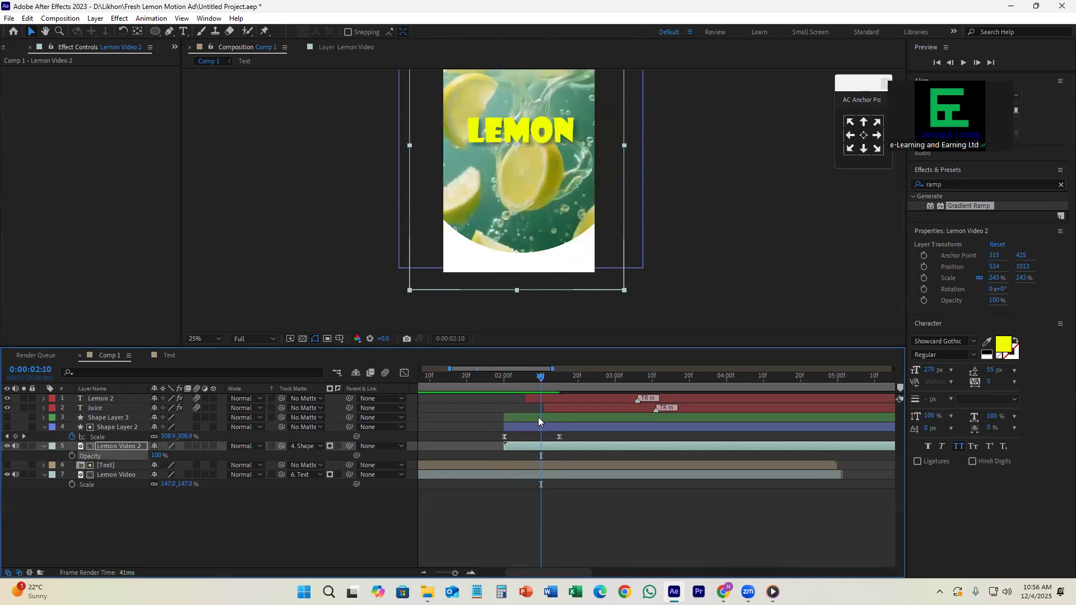
left_click(8, 418)
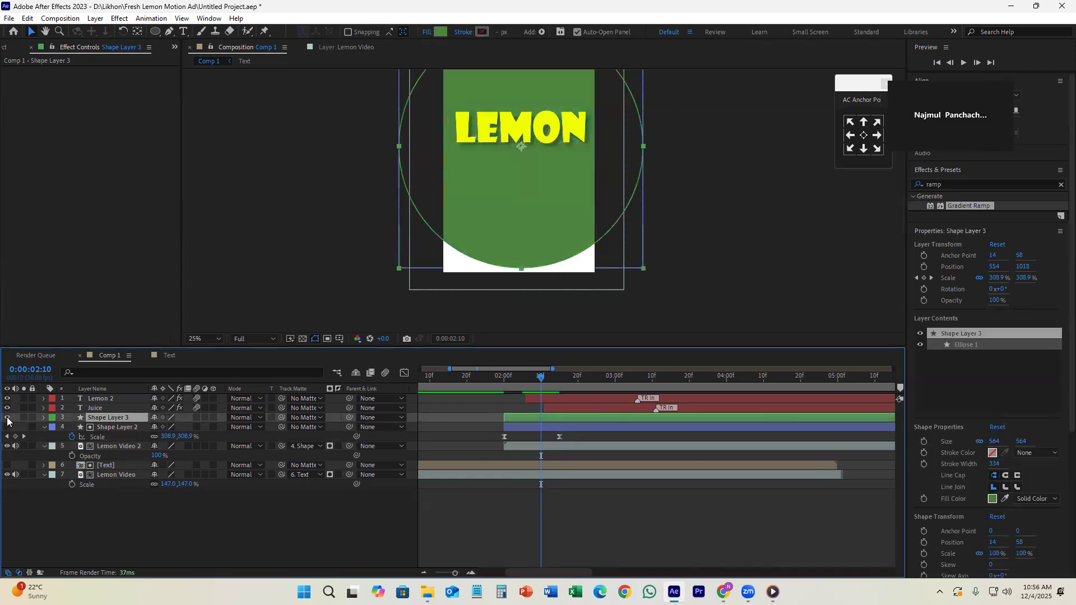
left_click_drag(535, 375, 584, 426)
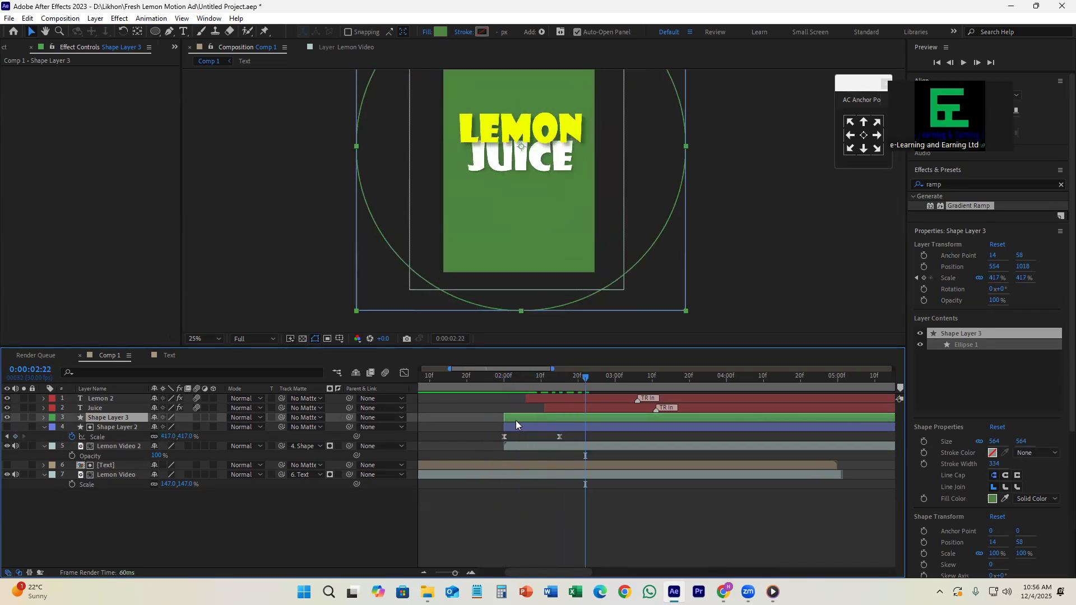
left_click_drag(121, 418, 119, 460)
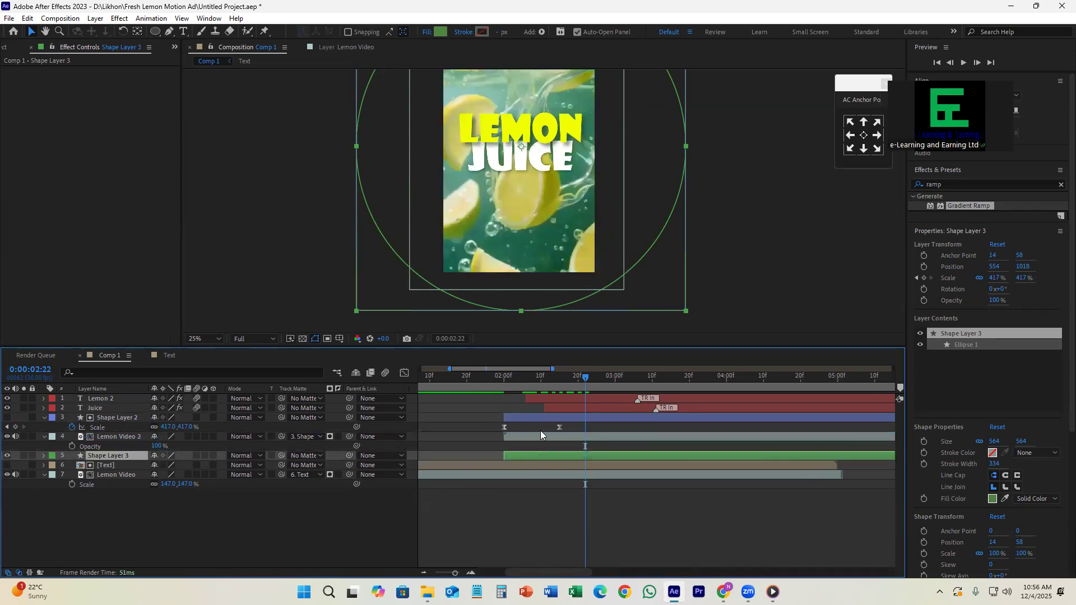
- Set the opacity of Lemon Video 2 to 9% and scrub through the circle reveal to check it
left_click(524, 437)
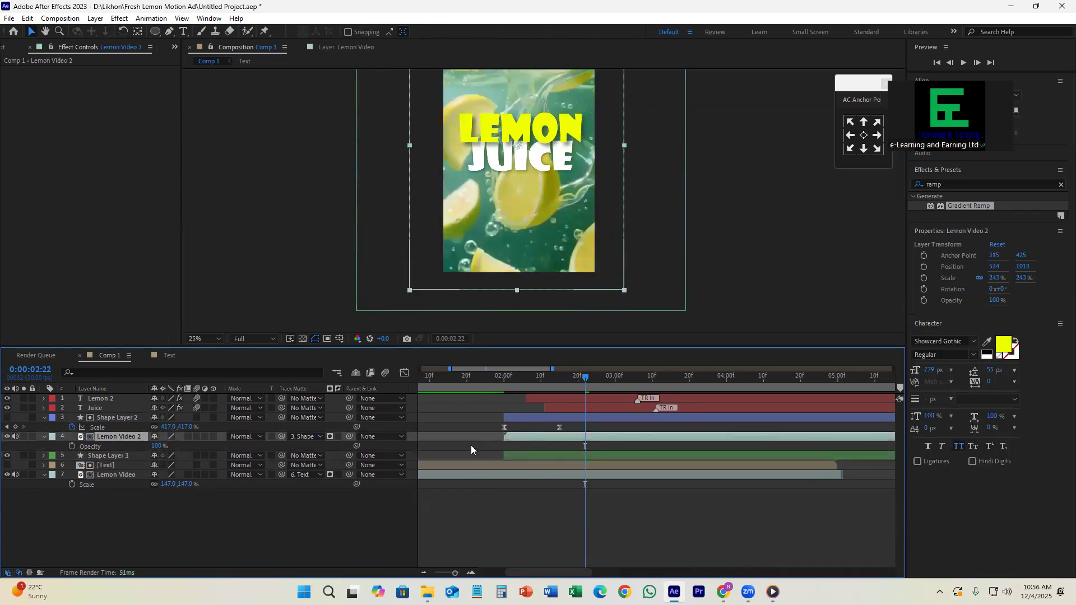
left_click(157, 446)
type("9")
key("Return")
left_click_drag(535, 387, 589, 421)
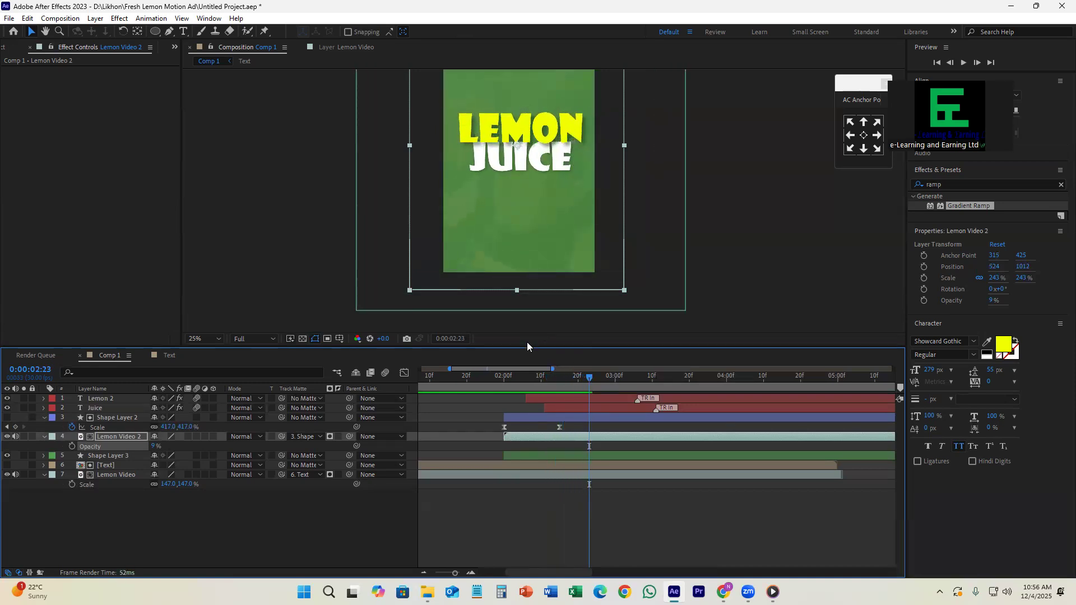
- Enlarge the composition preview to fit the whole frame and save the project
left_click_drag(526, 348, 518, 384)
key("ctrl+s")
left_click_drag(570, 199, 546, 257)
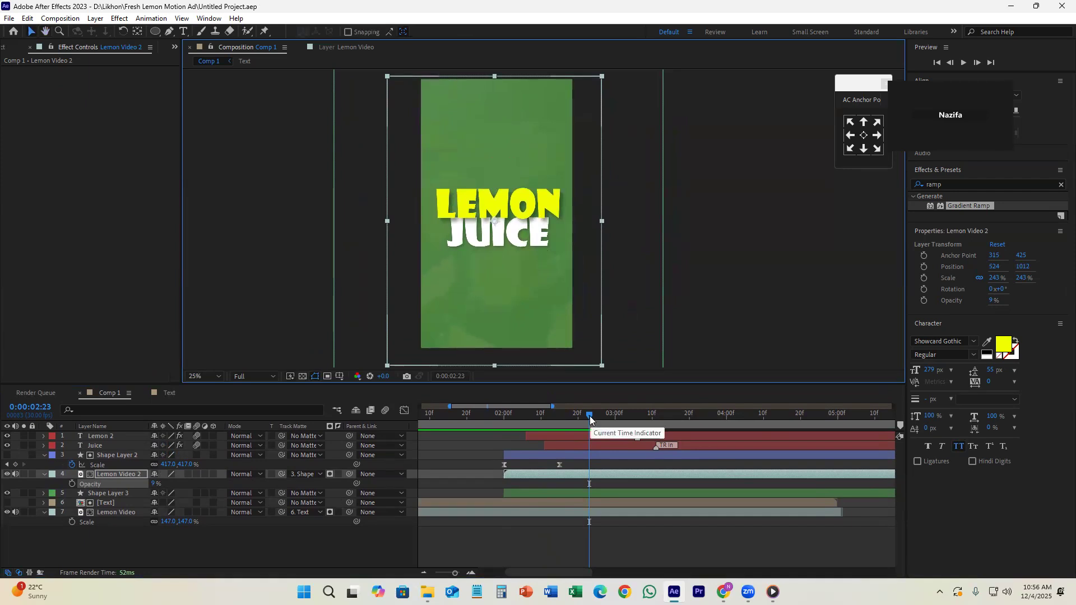
- Change the blending mode of Lemon Video 2 to Multiply
left_click(525, 474)
left_click(245, 474)
left_click(289, 133)
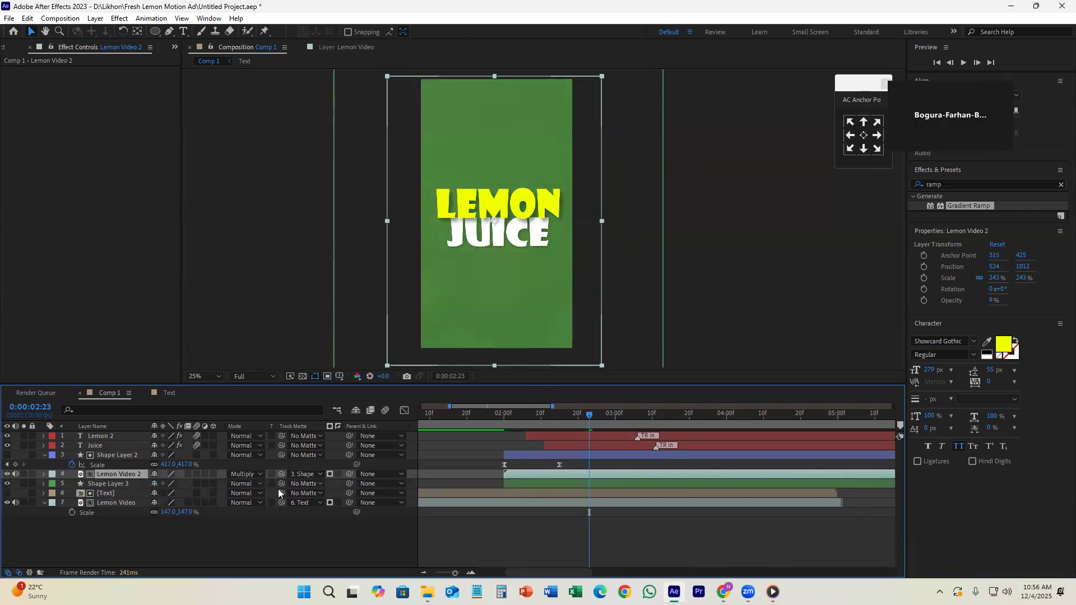
- Set the opacity of Lemon Video 2 to 22% and scrub to 0:00:03:11 to check the background texture
left_click_drag(155, 484, 533, 484)
left_click(554, 475)
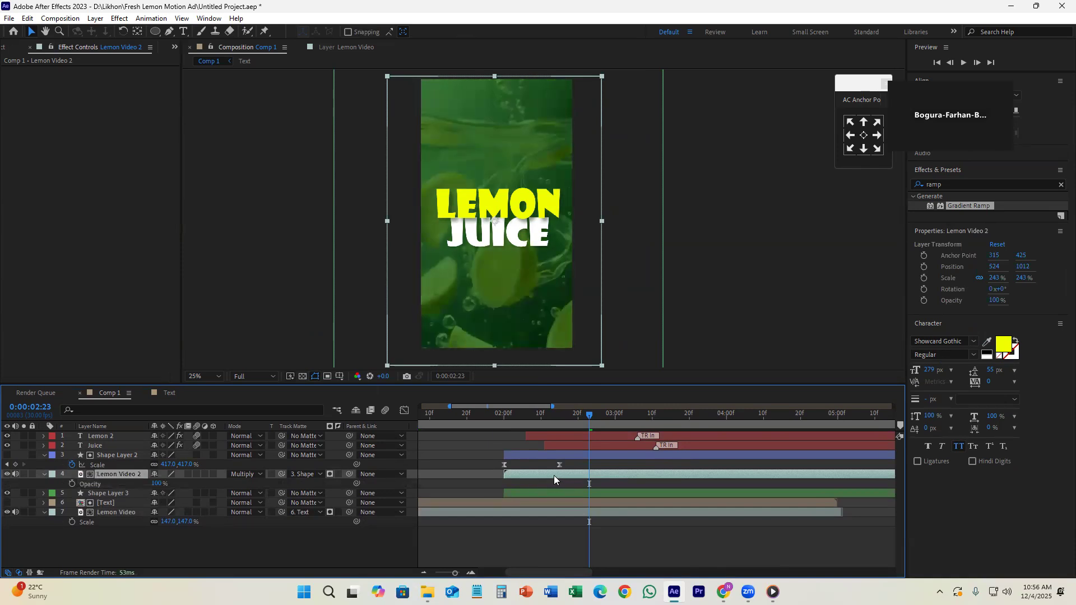
key("t")
key("t")
left_click_drag(156, 484, 103, 474)
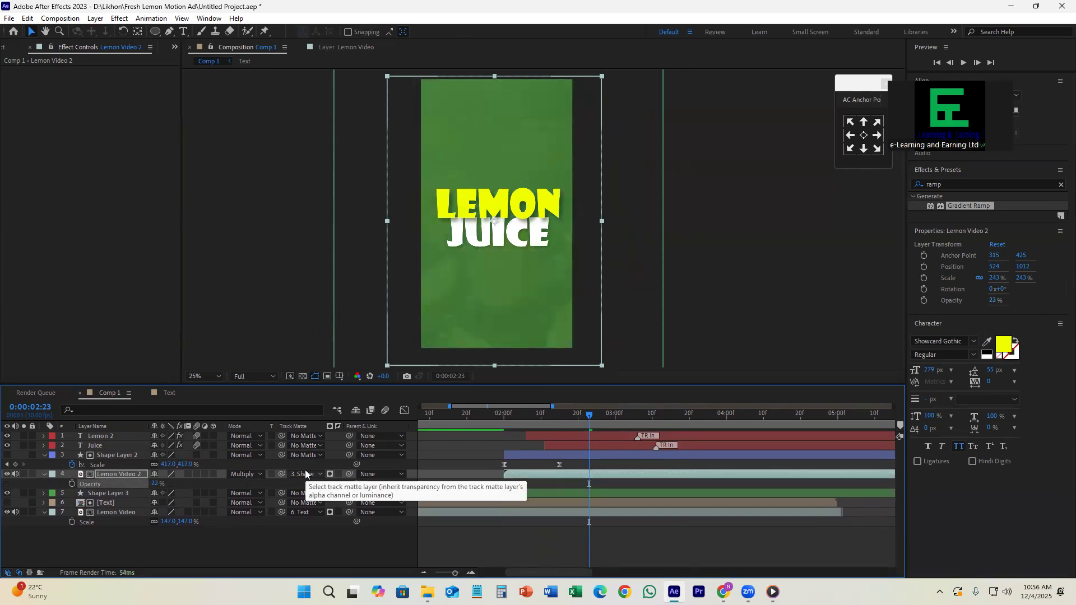
left_click_drag(656, 413, 656, 462)
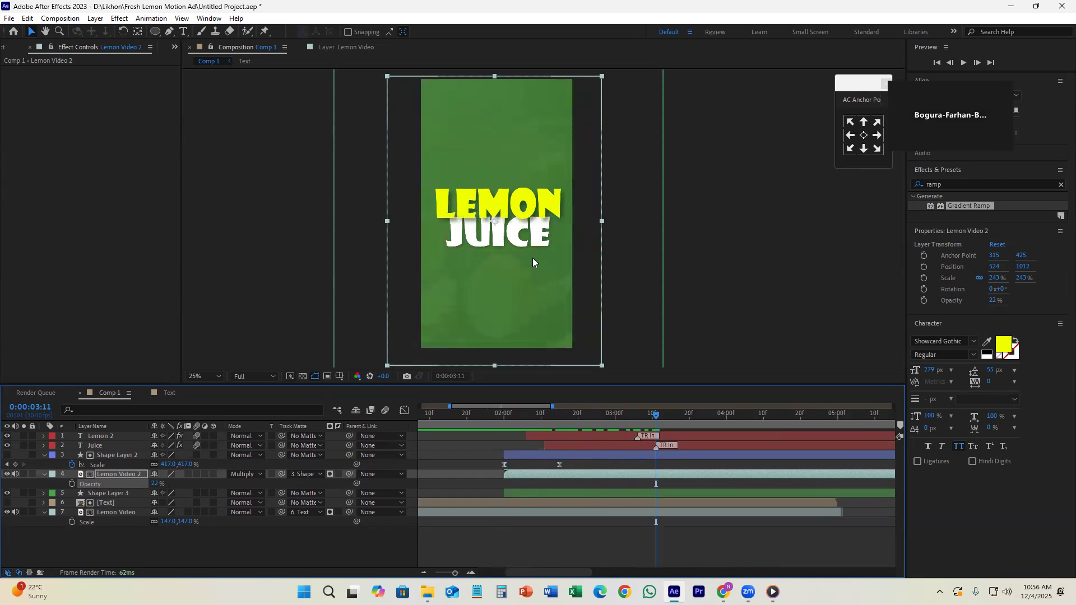
key("comma")
- Switch to Media Player, scrub the reference video to the lemon can's circular reveal, and return to After Effects
left_click(773, 592)
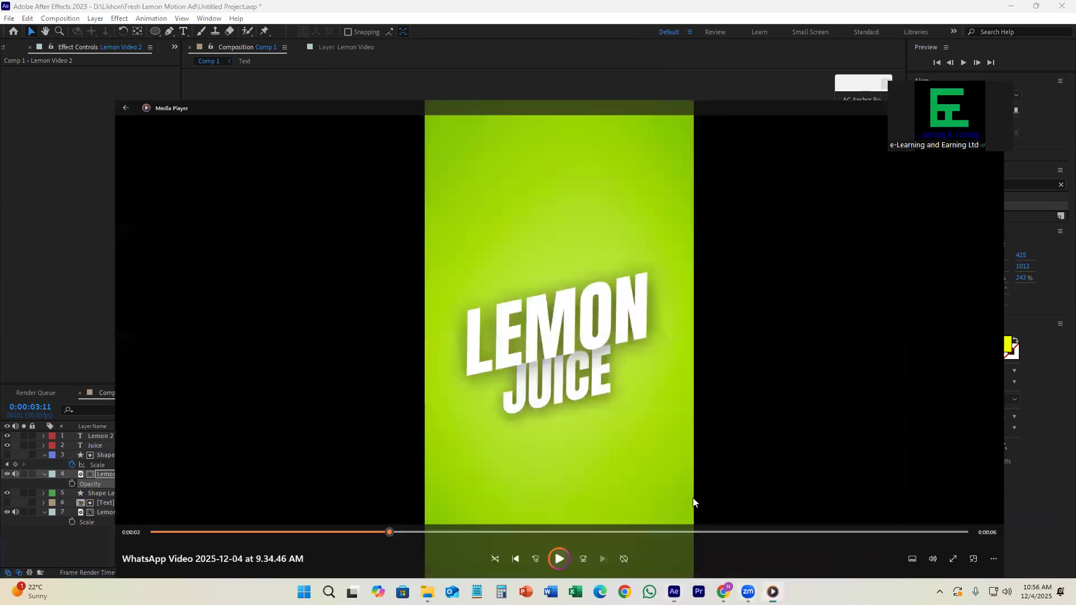
left_click_drag(336, 522, 454, 526)
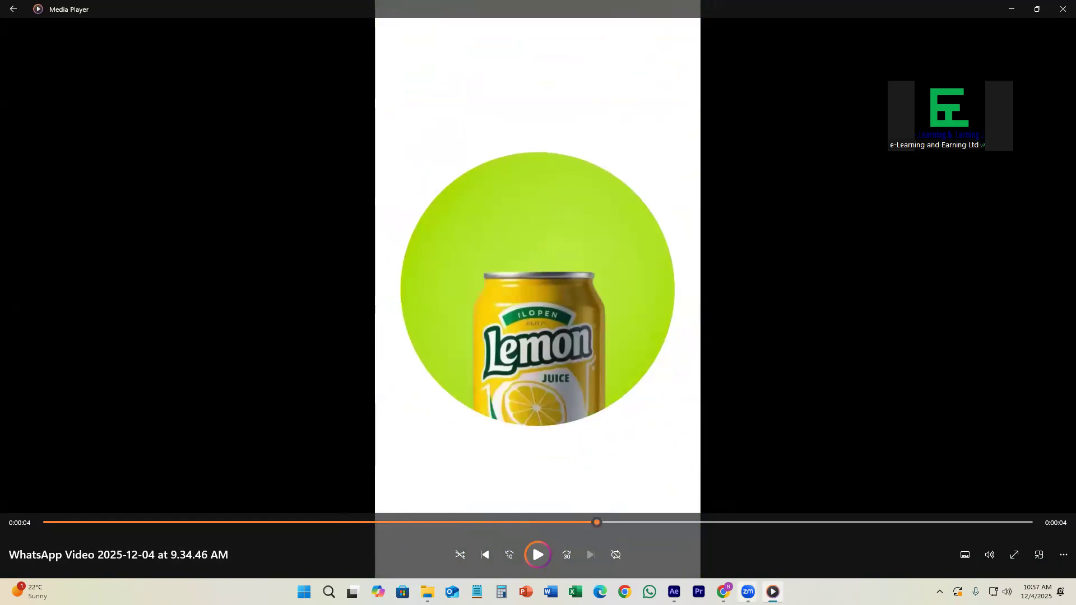
left_click(675, 592)
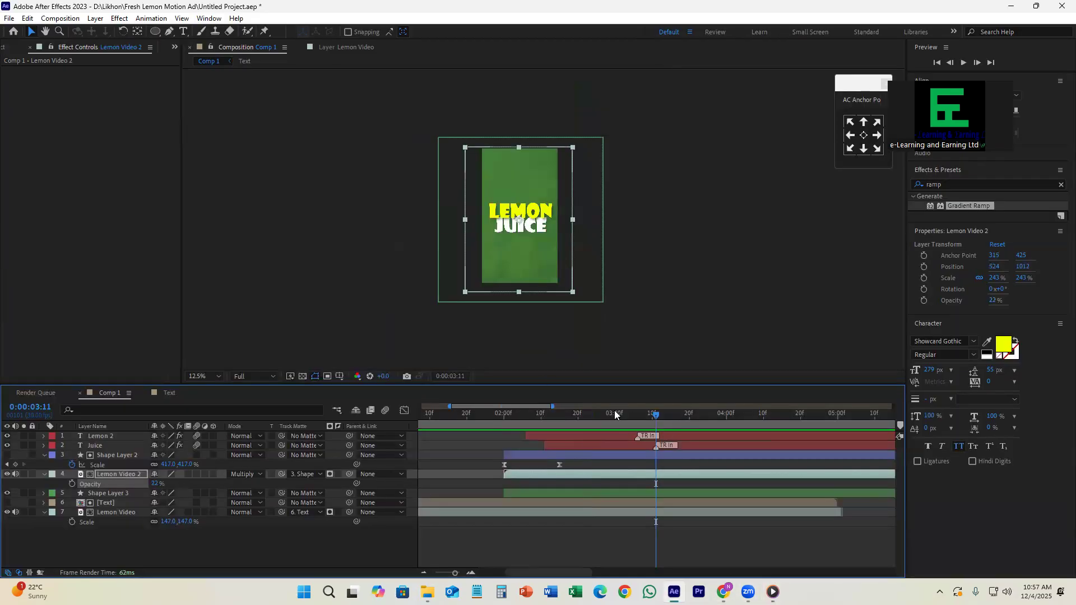
- Save the project and preview the composition from the first frame
left_click_drag(656, 415, 400, 448)
scroll(533, 450, "down", 5)
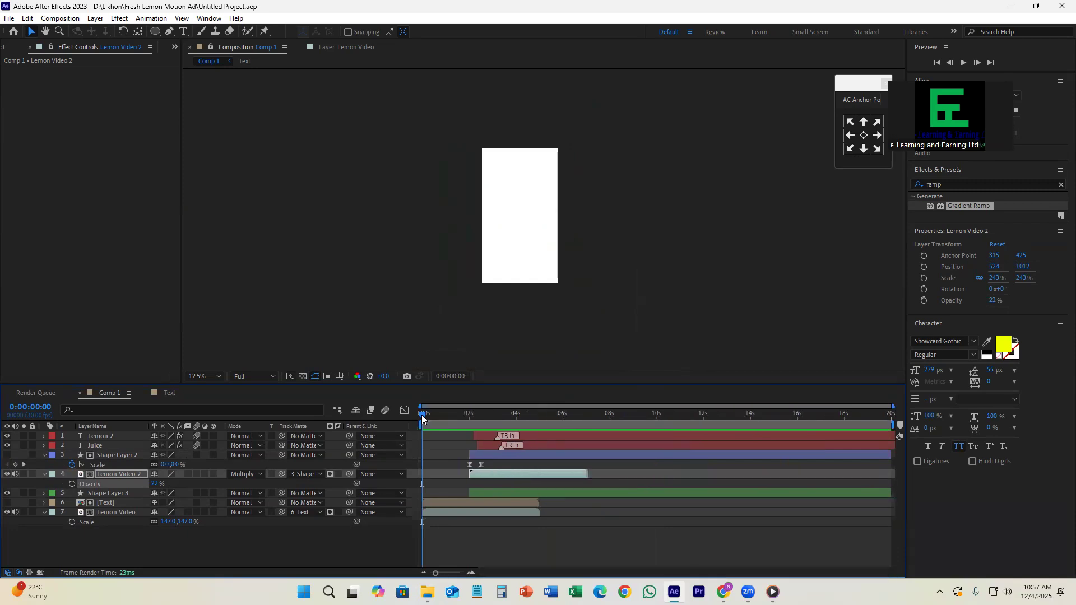
key("space")
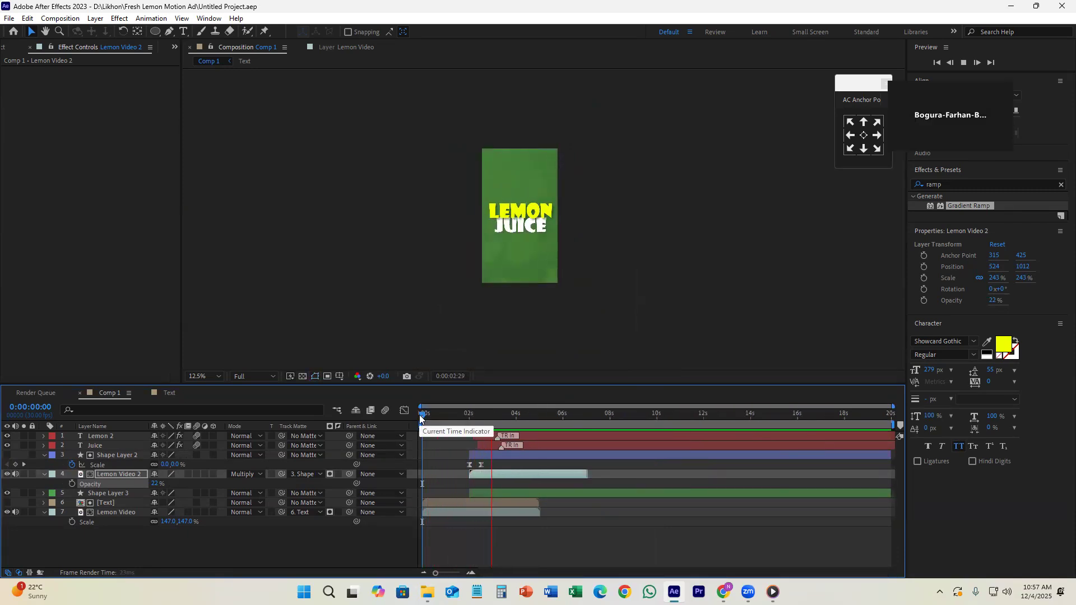
key("space")
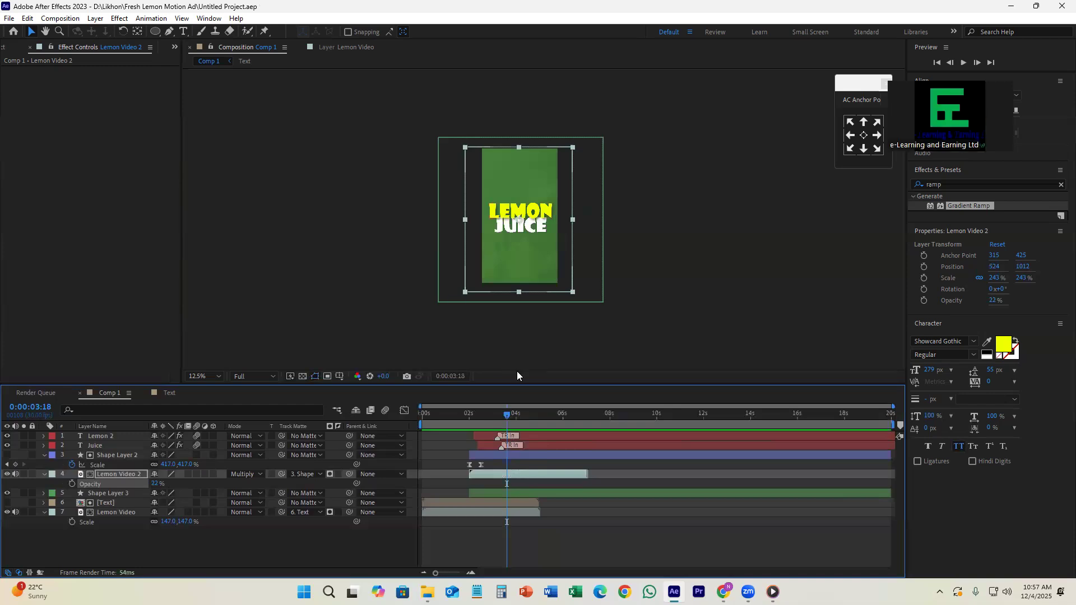
- Give the timeline slightly more height below the composition preview
left_click_drag(519, 383, 519, 348)
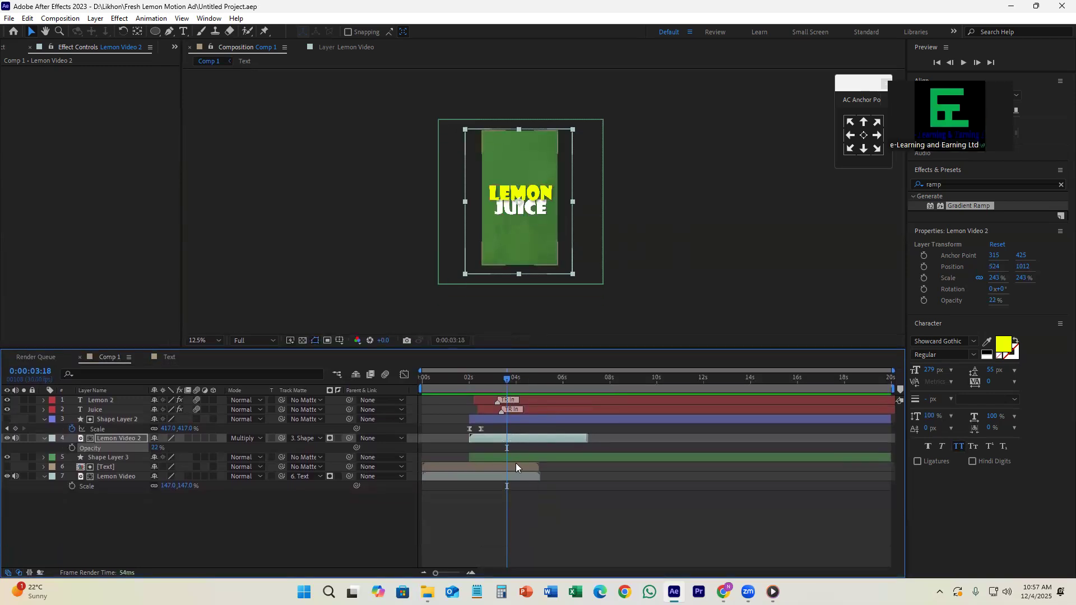
scroll(483, 429, "up", 3)
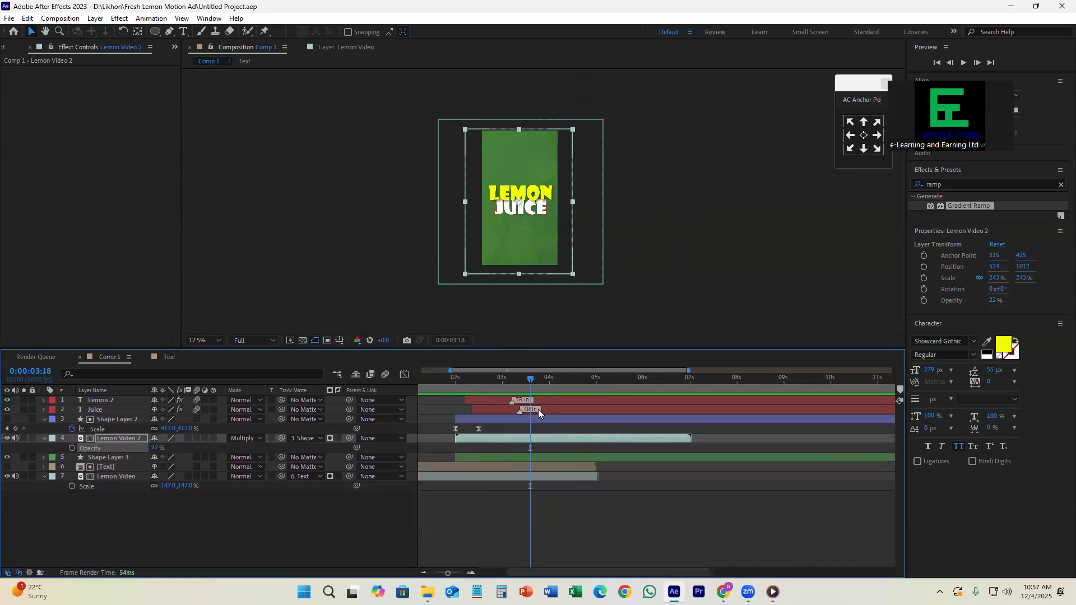
left_click_drag(546, 351, 546, 369)
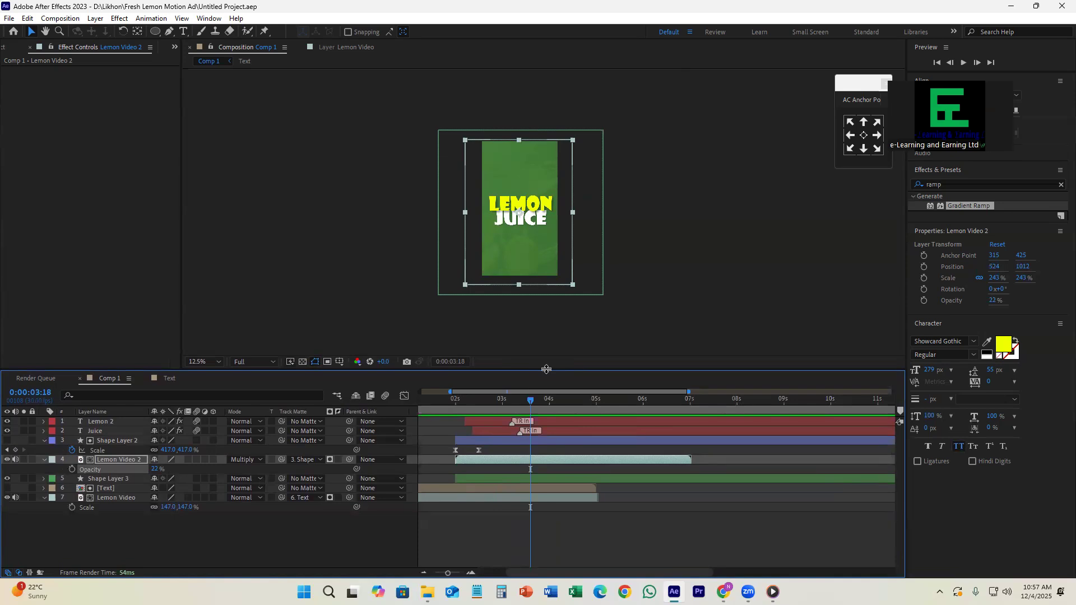
- Scrub between about 2 and 3 seconds to examine the green circle reveal over the Fresh Lemon text
left_click_drag(530, 400, 456, 429)
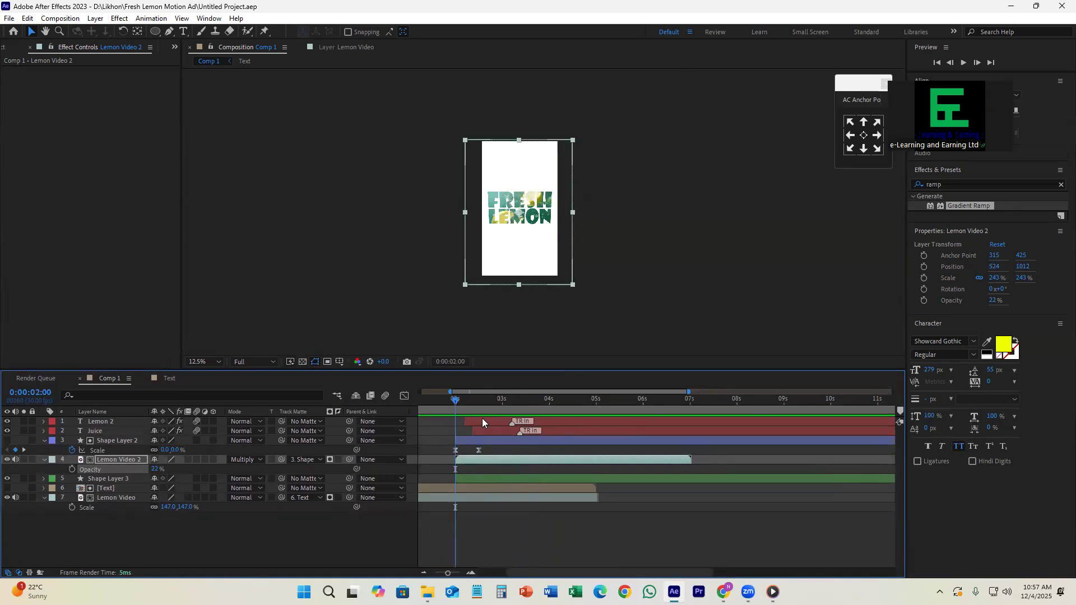
scroll(560, 444, "down", 1)
scroll(457, 433, "up", 1)
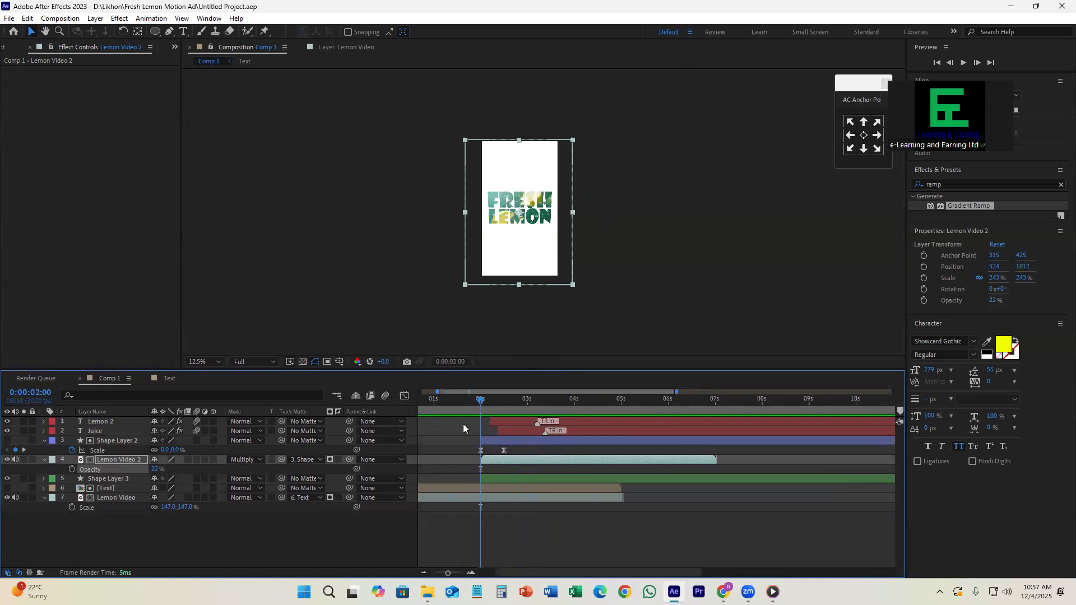
left_click_drag(479, 403, 516, 414)
scroll(516, 435, "up", 1)
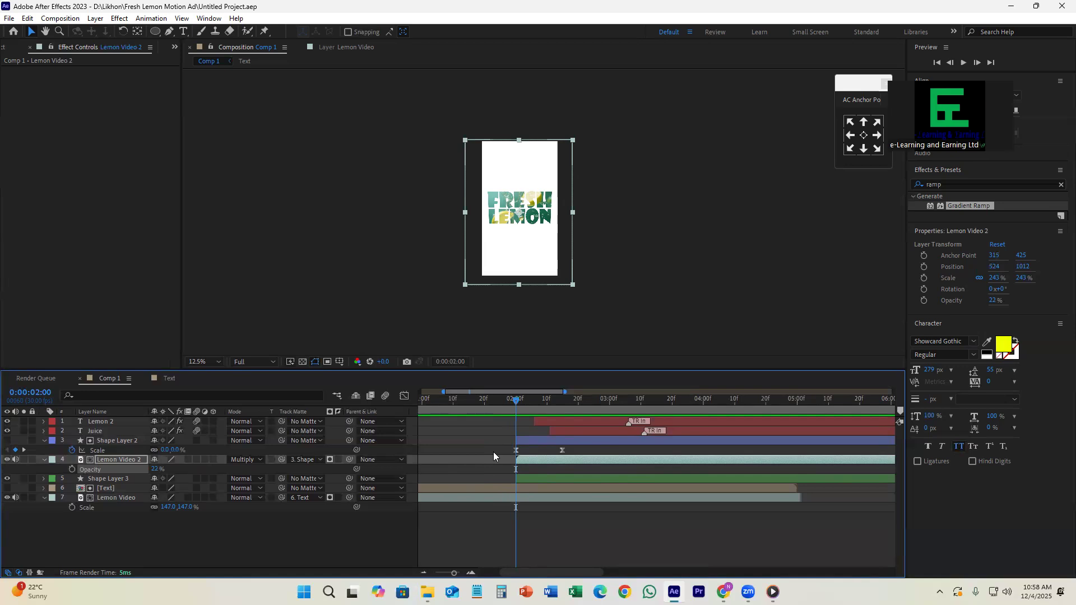
scroll(507, 454, "down", 1)
mouse_move(505, 403)
left_mouse_down()
mouse_move(424, 401)
mouse_move(533, 404)
mouse_move(511, 416)
left_mouse_up()
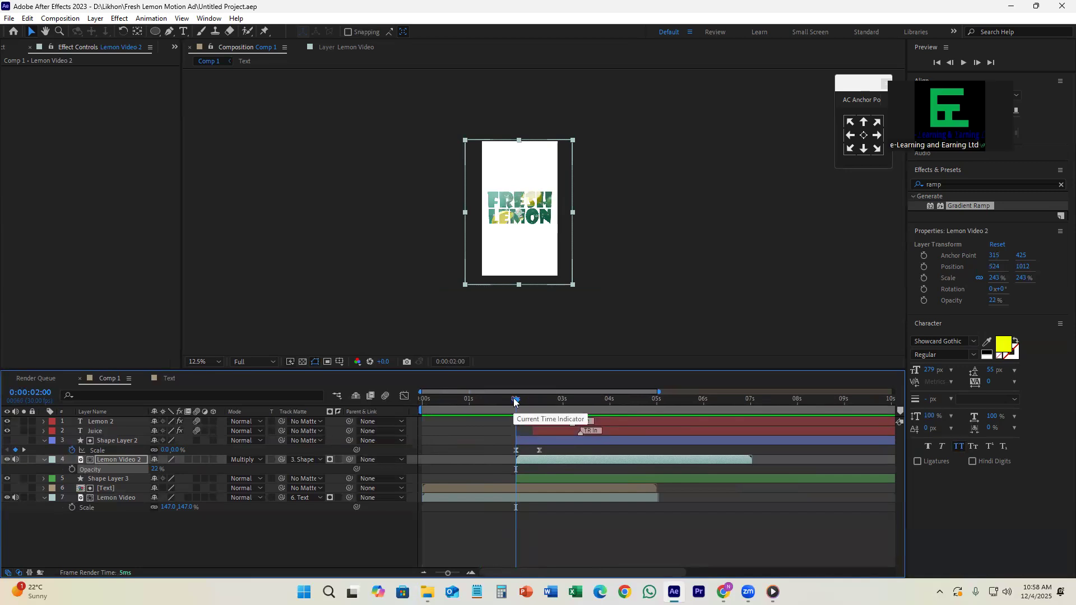
left_click_drag(511, 416, 565, 442)
scroll(569, 468, "up", 1)
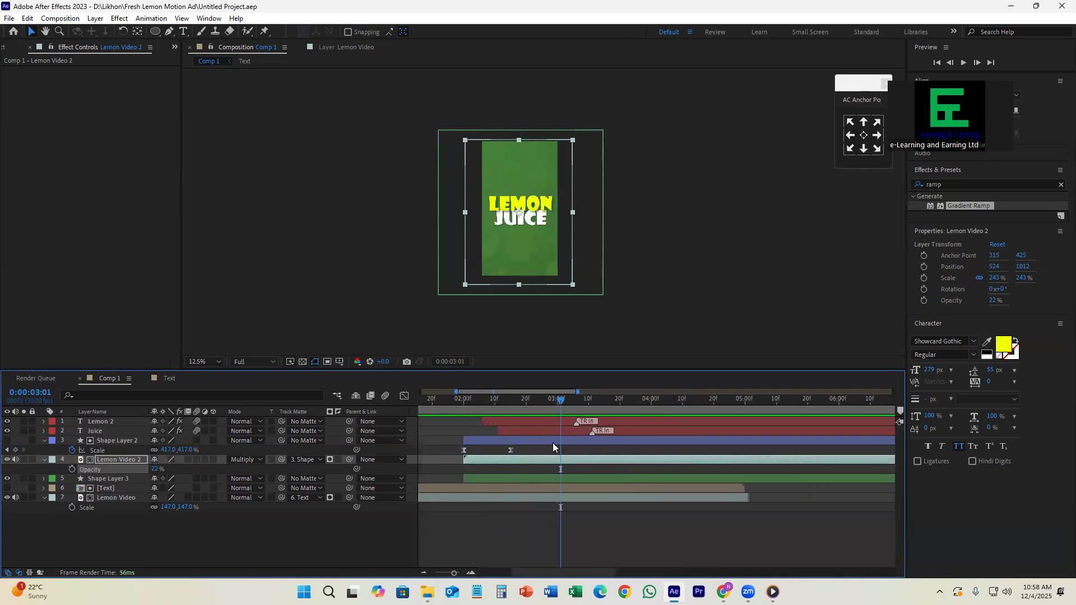
left_click_drag(561, 406, 570, 405)
scroll(552, 213, "up", 2)
scroll(528, 259, "down", 2)
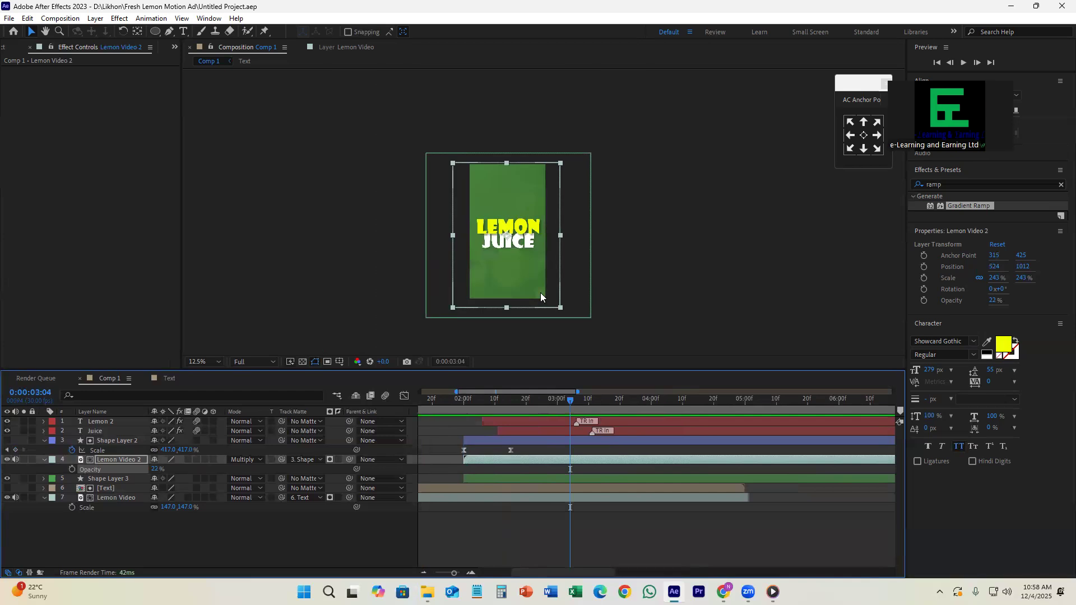
left_click_drag(572, 399, 481, 441)
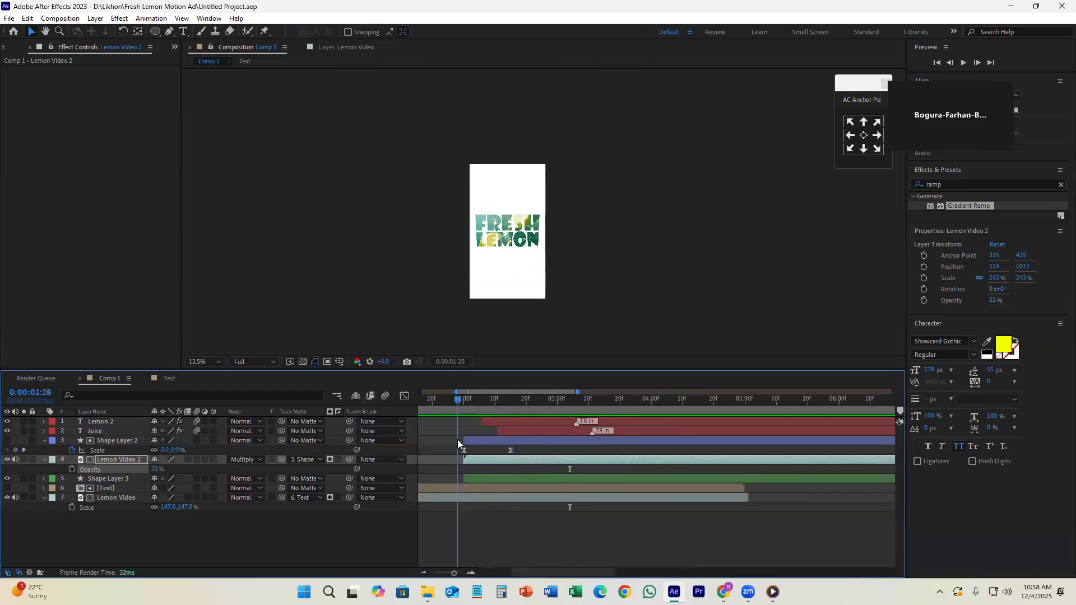
- Play the composition twice from the first frame to check the opening text and the green transition
key("Home")
key("space")
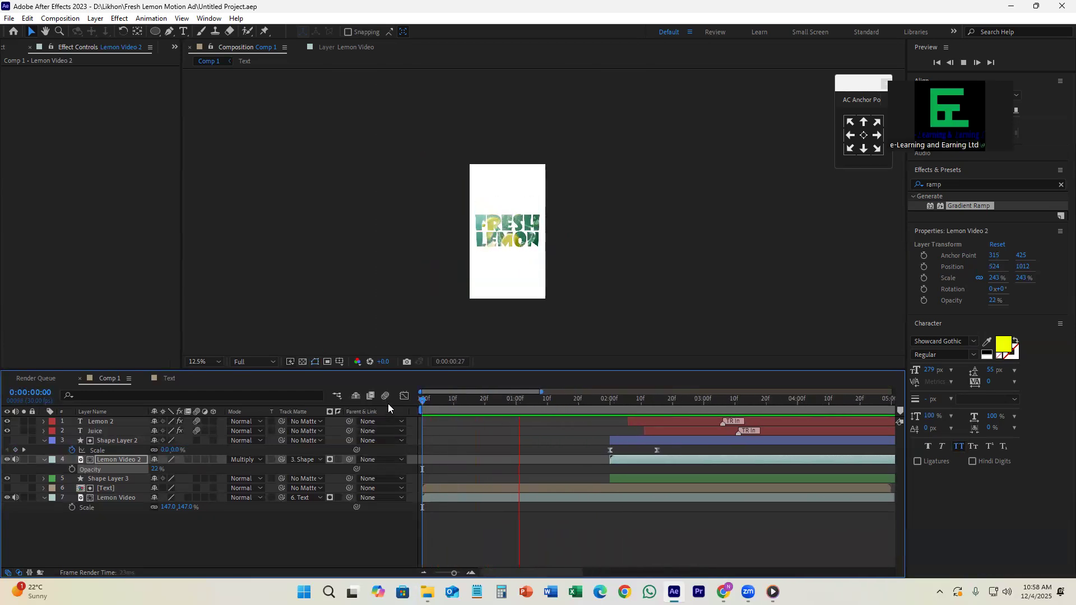
key("space")
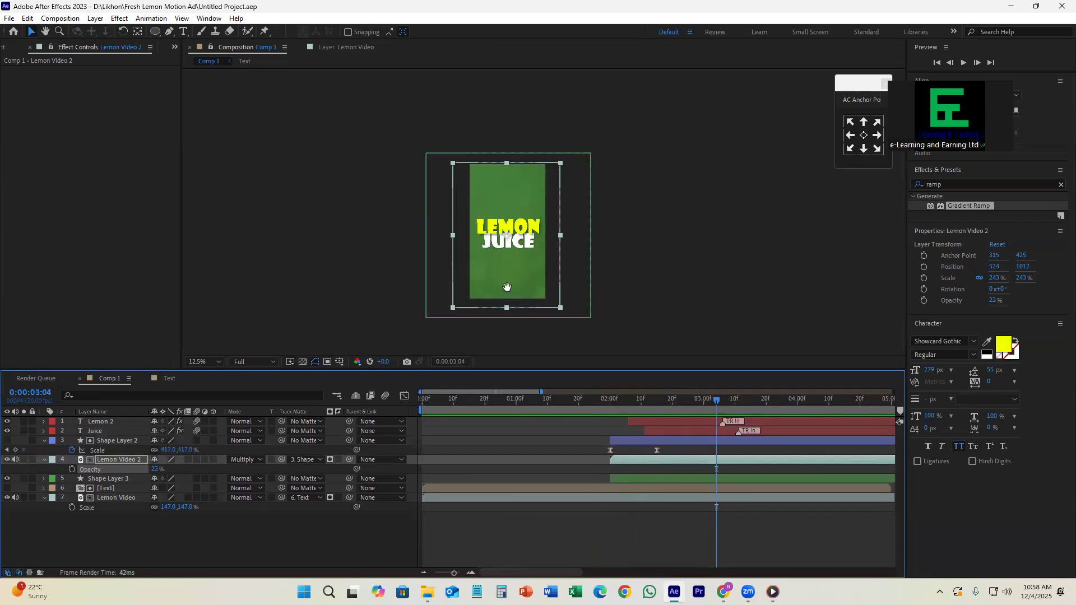
left_click_drag(714, 400, 403, 413)
key("space")
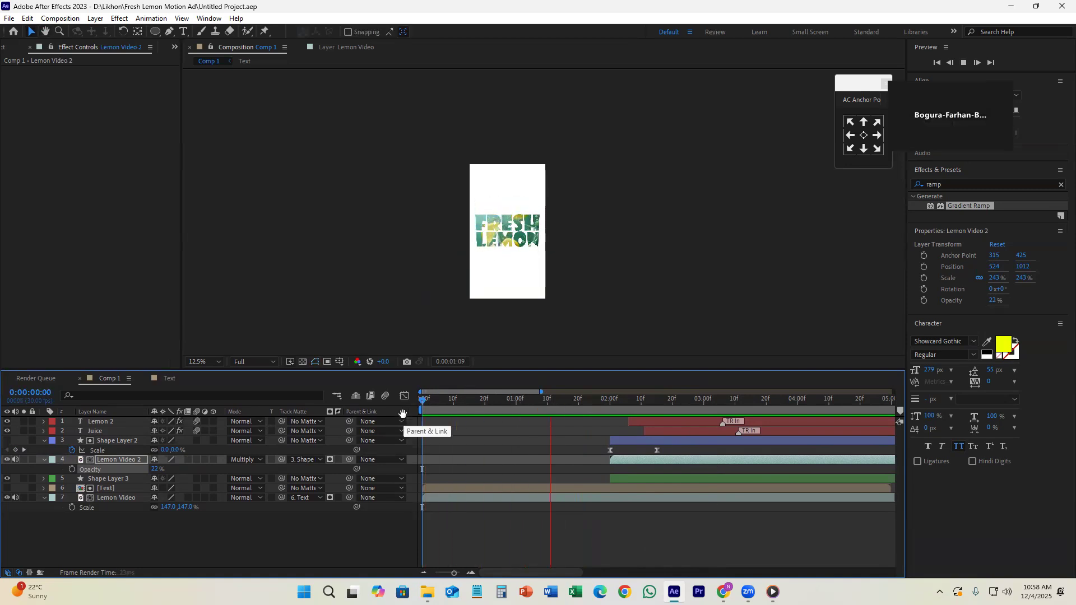
key("space")
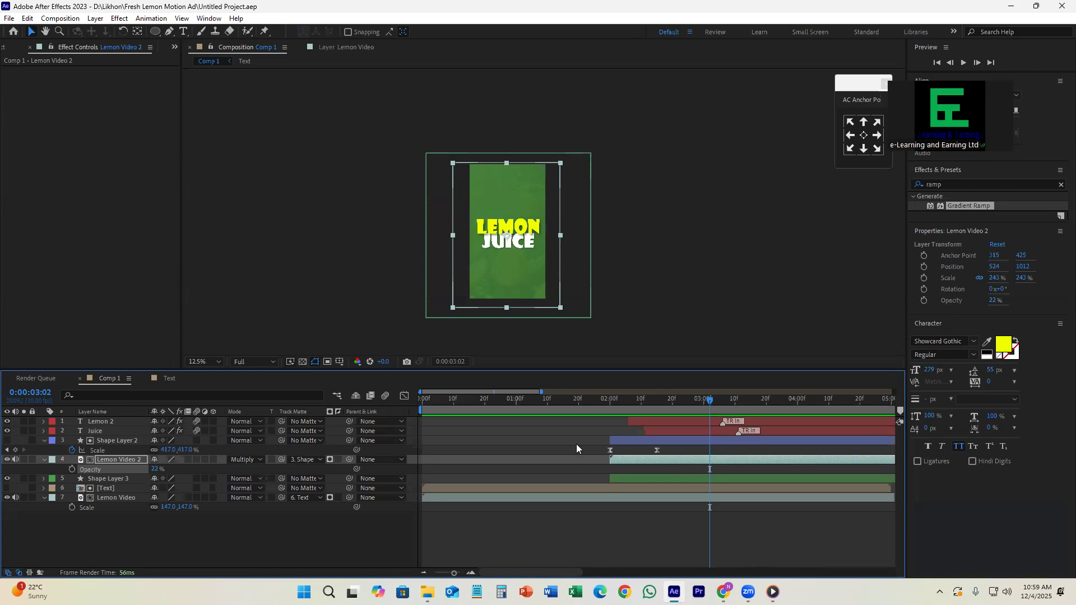
- Replay the Lemon Juice title animation from about 2 seconds and stop around 4 seconds
scroll(576, 444, "down", 3)
scroll(504, 436, "up", 4)
scroll(505, 437, "down", 2)
left_click_drag(517, 404, 455, 403)
key("space")
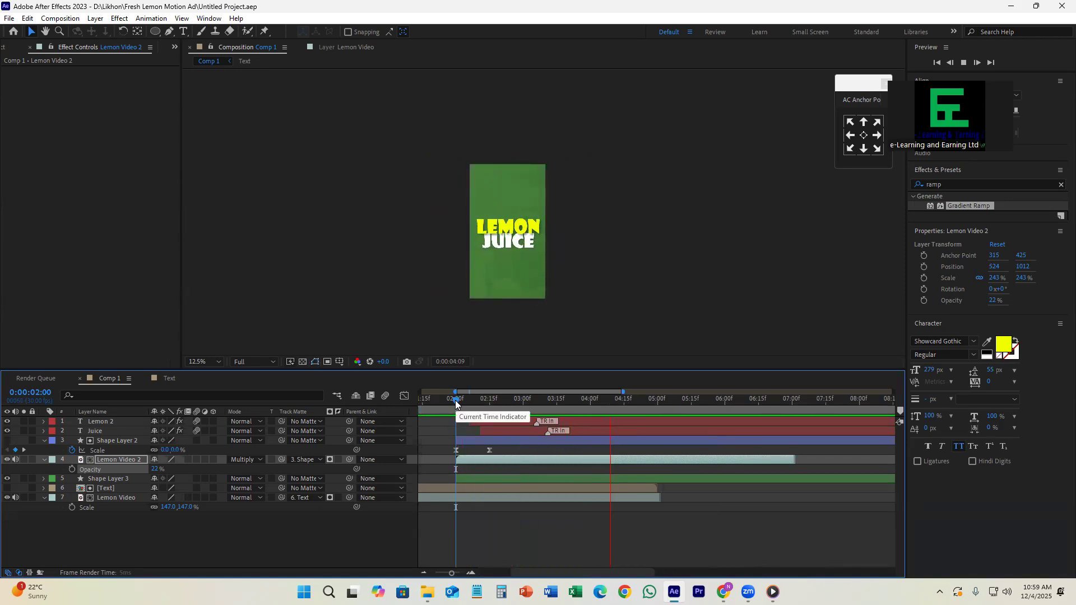
key("space")
left_click_drag(650, 401, 453, 428)
key("space")
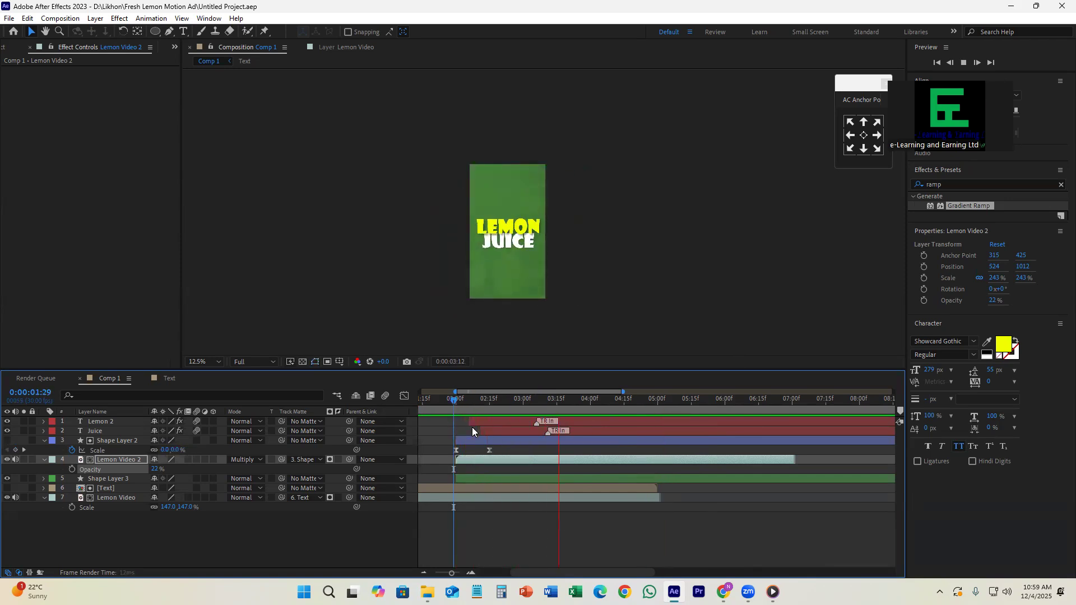
left_click(589, 403)
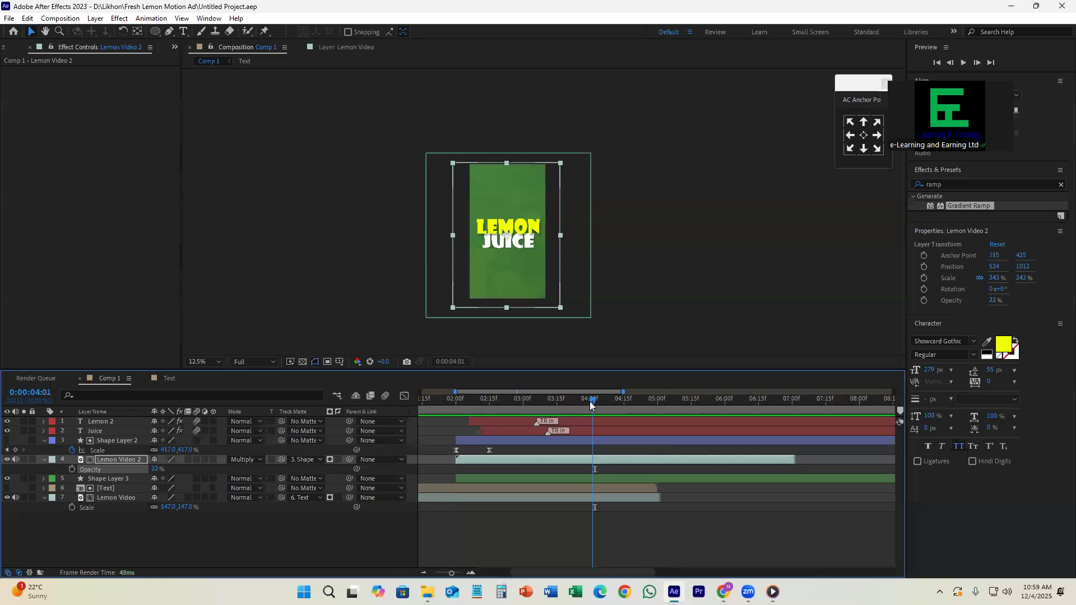
left_click(597, 423)
left_click(601, 460, "shift")
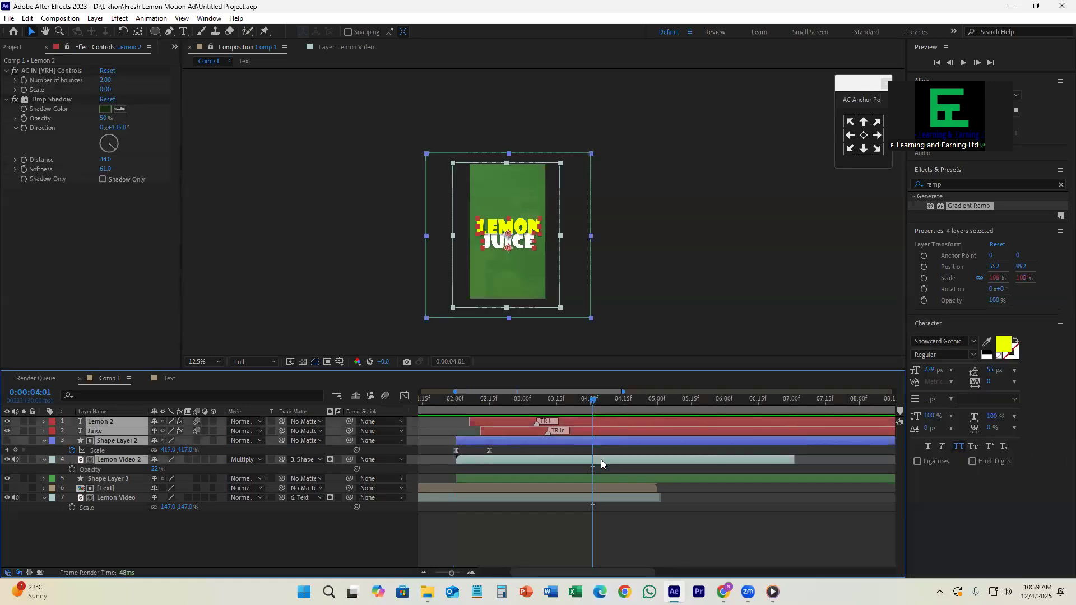
left_click(740, 510)
- Trim the ends of the Text and Lemon Video layers to 0:00:02:15 and save the project
left_click(599, 498)
left_click_drag(591, 401, 523, 472)
left_click(524, 489)
left_click(521, 498, "shift")
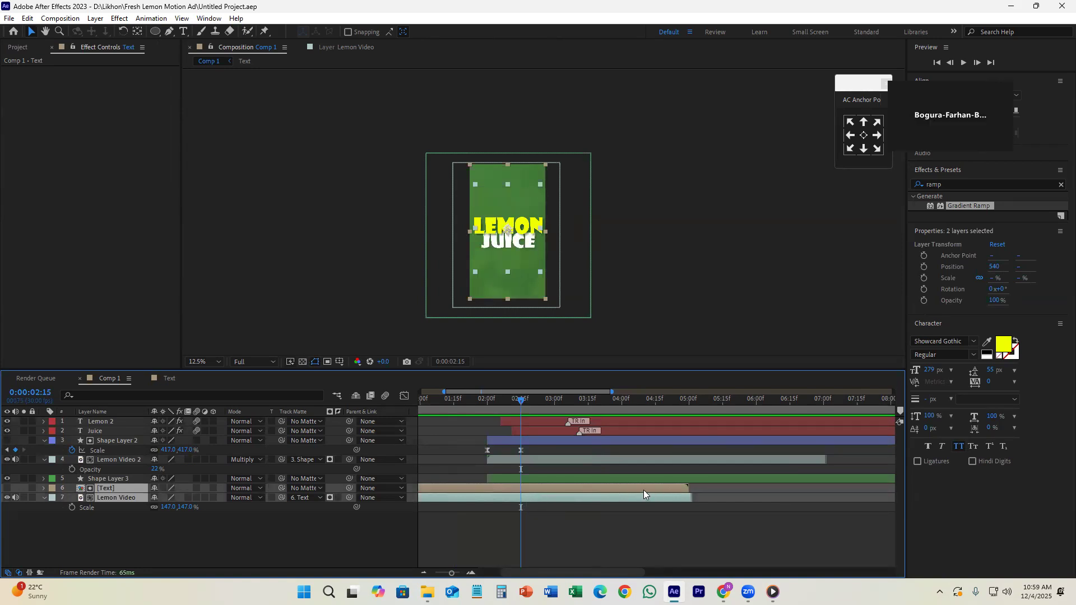
key("ctrl+shift+d")
key("Delete")
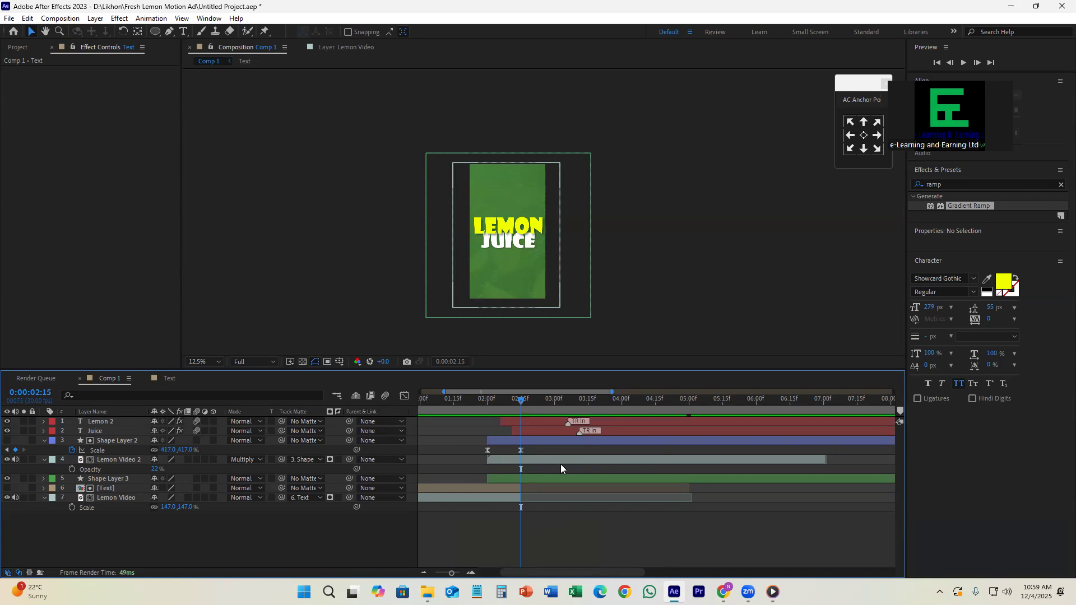
key("ctrl+s")
- Scrub from the trim point to 0:00:04:00 and inspect the title and lemon texture in an enlarged preview
left_click_drag(524, 403, 529, 402)
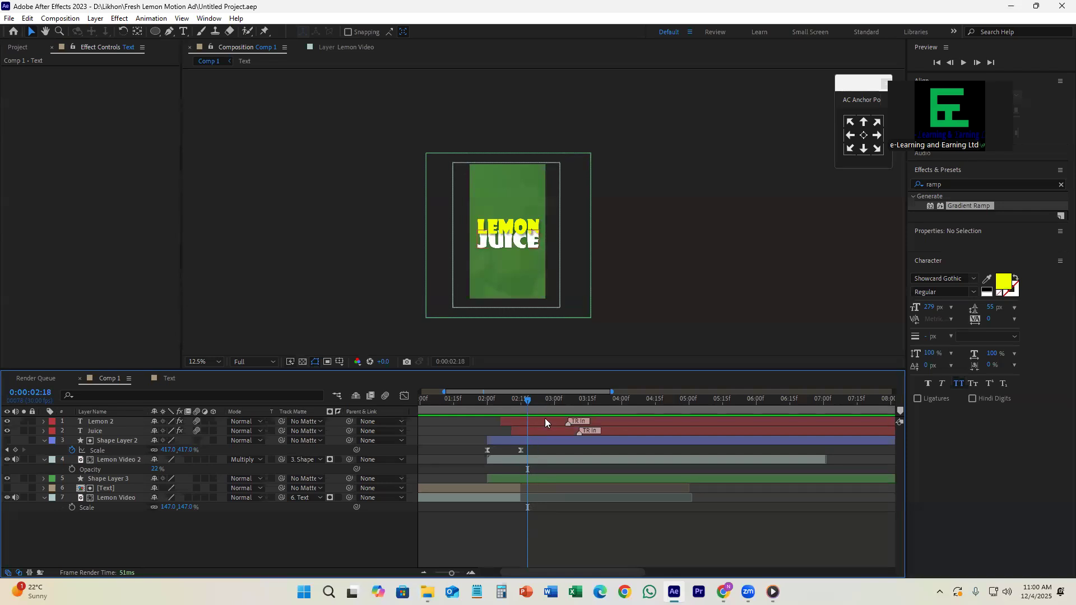
left_click_drag(519, 401, 622, 425)
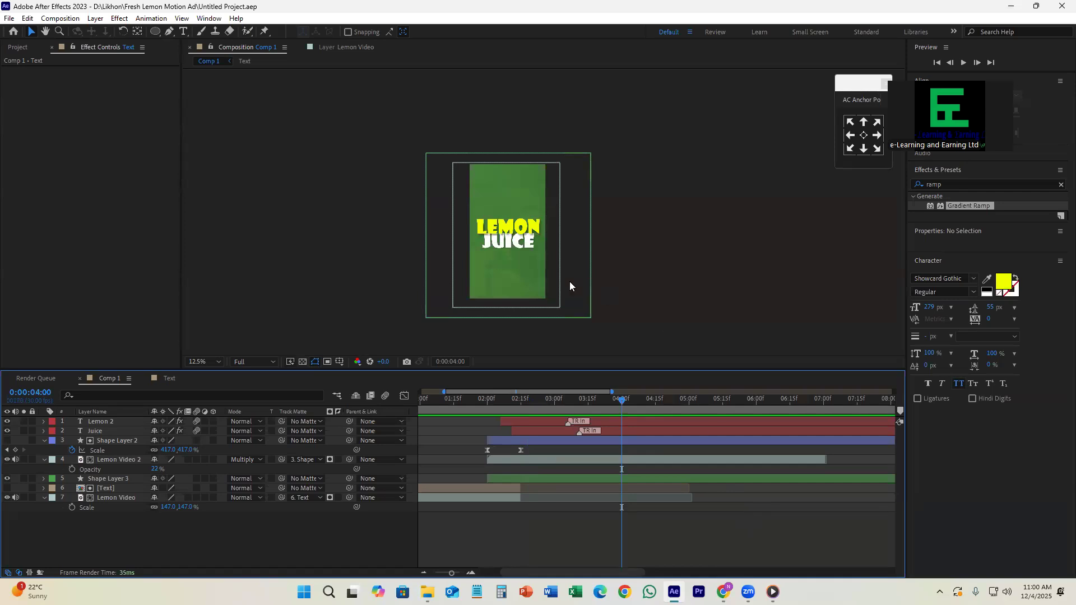
scroll(538, 231, "up", 1)
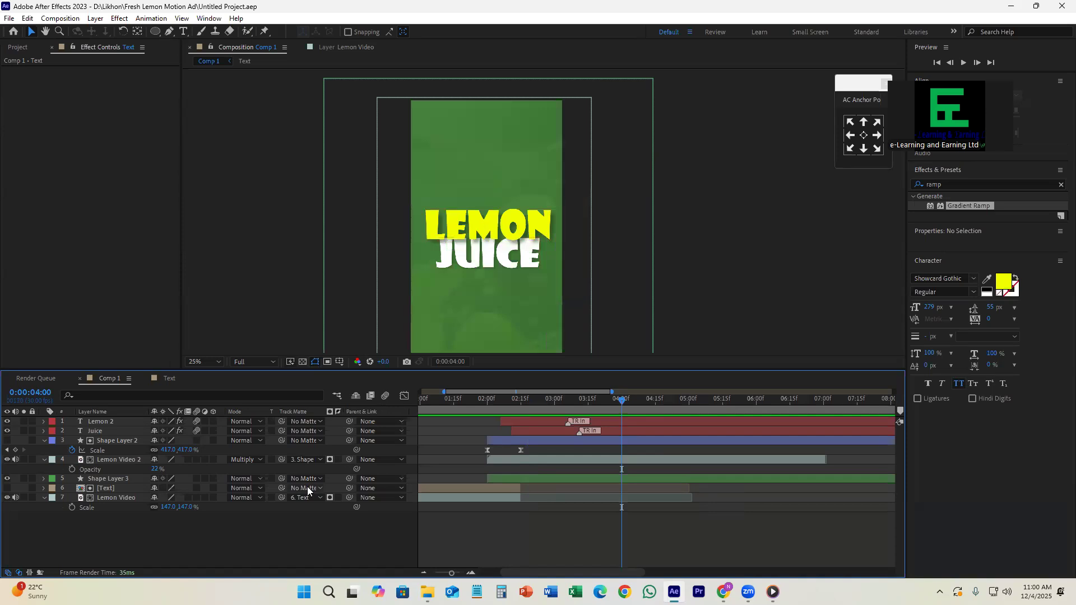
right_click(170, 522)
mouse_move(201, 383)
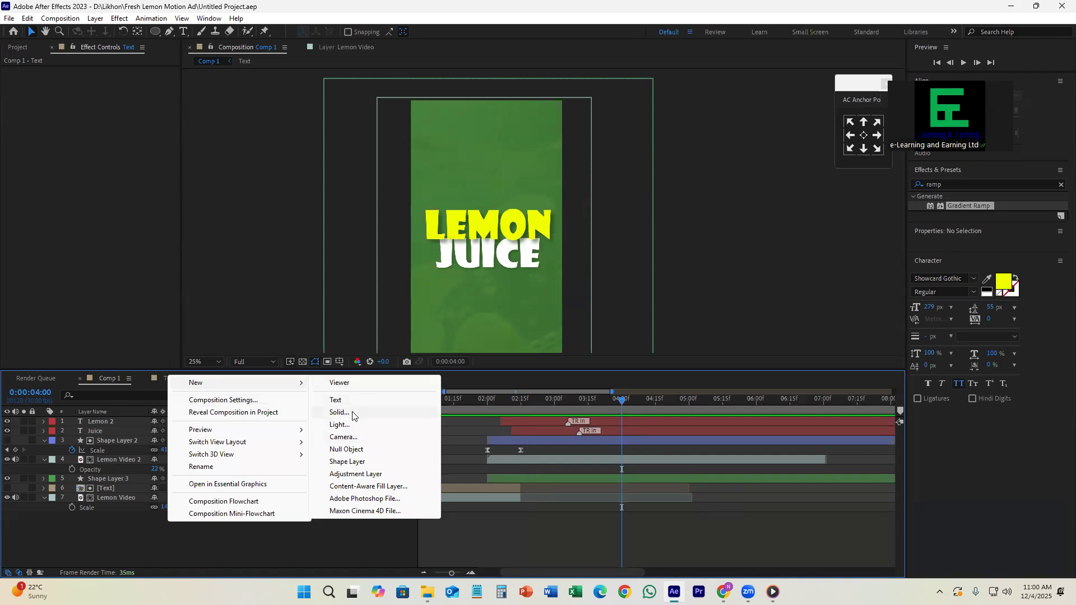
left_click(121, 516)
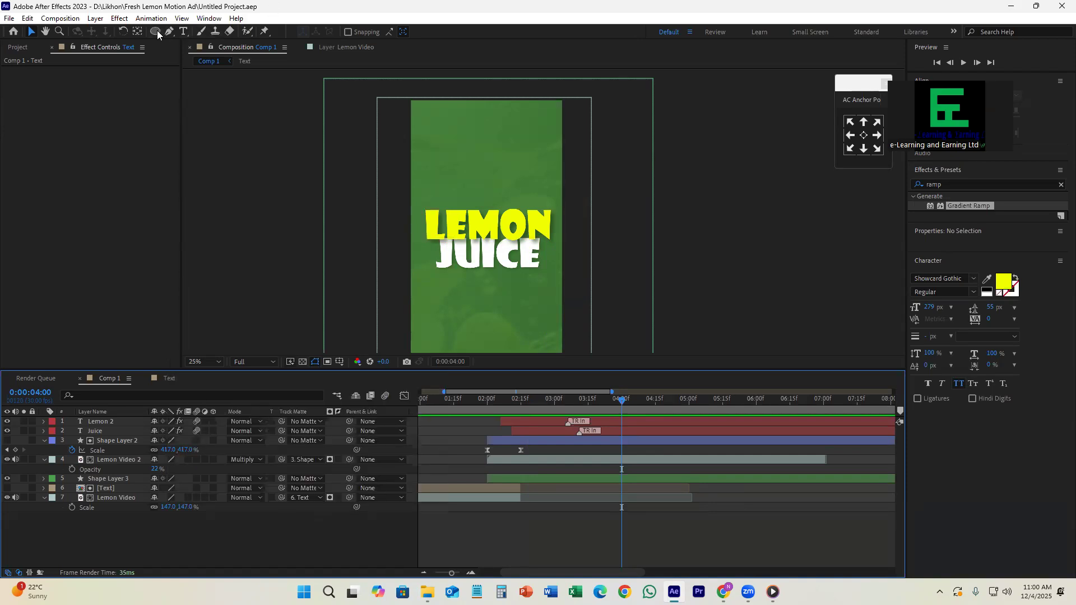
left_click_drag(572, 401, 568, 401)
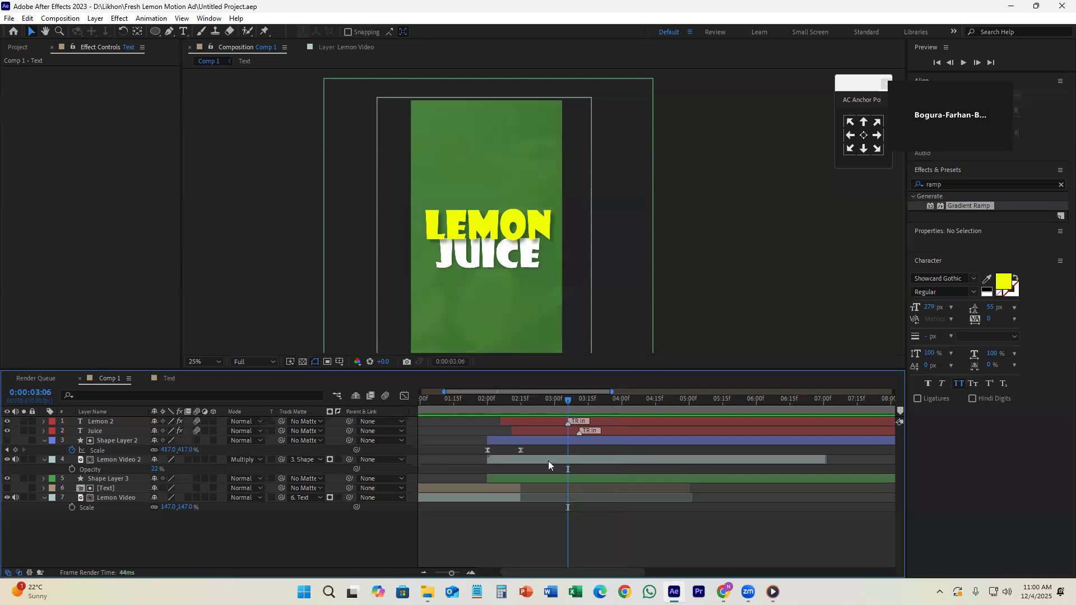
- Duplicate the green circle layer Shape Layer 3, move the copy above all layers and start it at 0:00:03:06
left_click(534, 478)
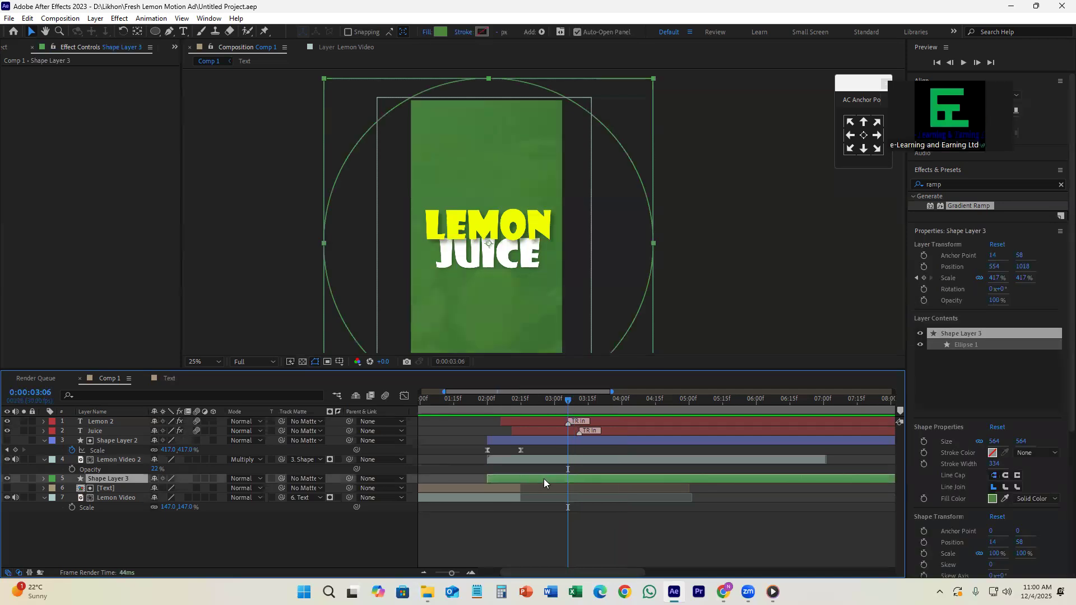
key("ctrl+d")
left_click_drag(104, 479, 127, 419)
left_click_drag(493, 419, 600, 414)
- Set the duplicated circle's fill colour to white, FFFFFF
left_click(441, 31)
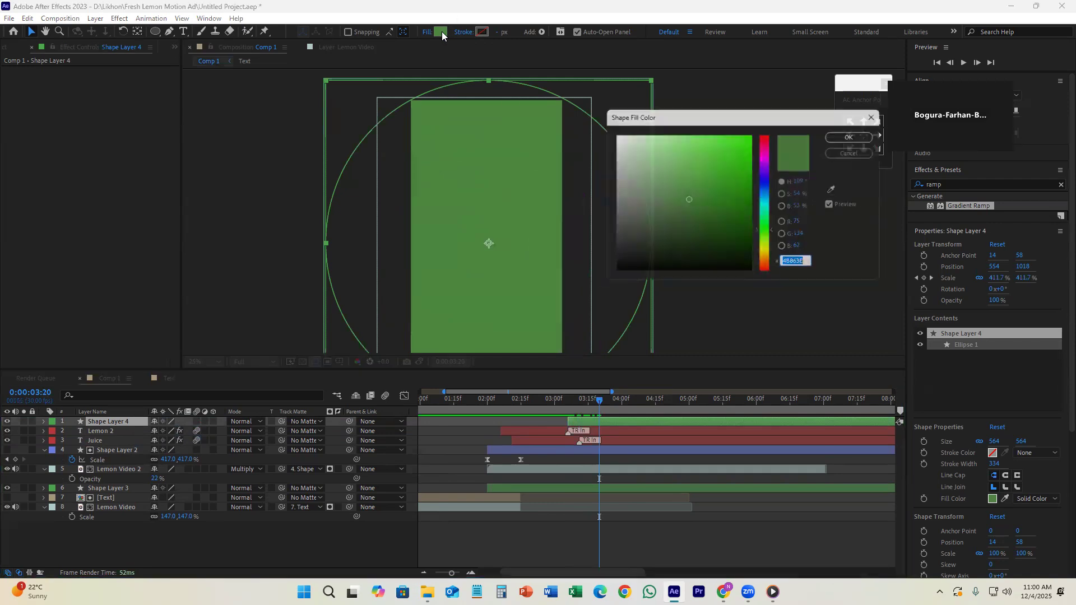
left_click_drag(656, 167, 610, 133)
left_click(855, 134)
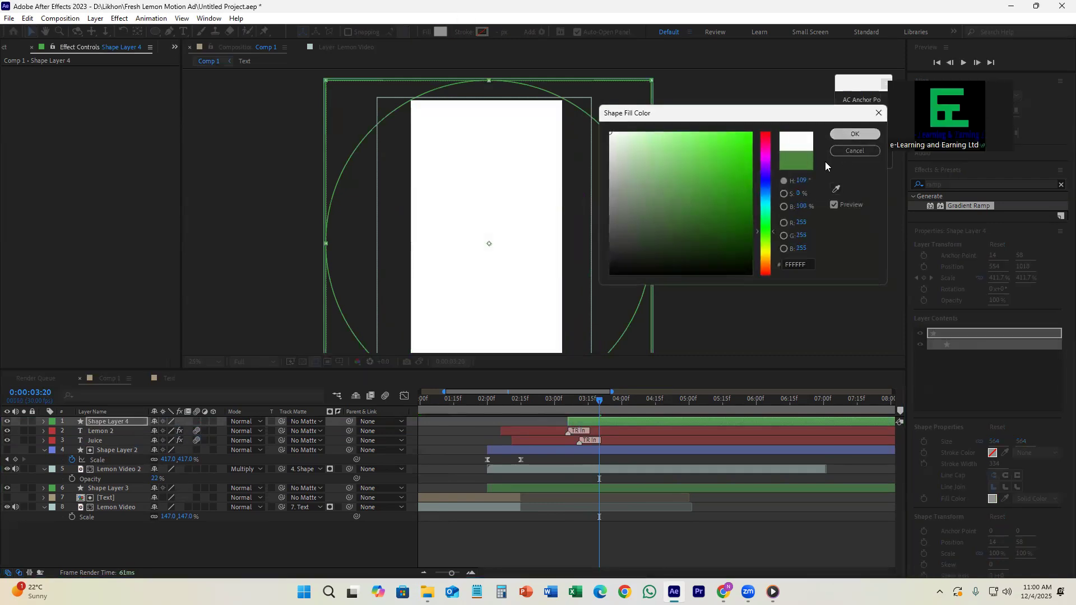
- Recolour the duplicated circle's fill with the yellow sampled from the LEMON title at 0:00:03:10
left_click_drag(600, 402, 578, 404)
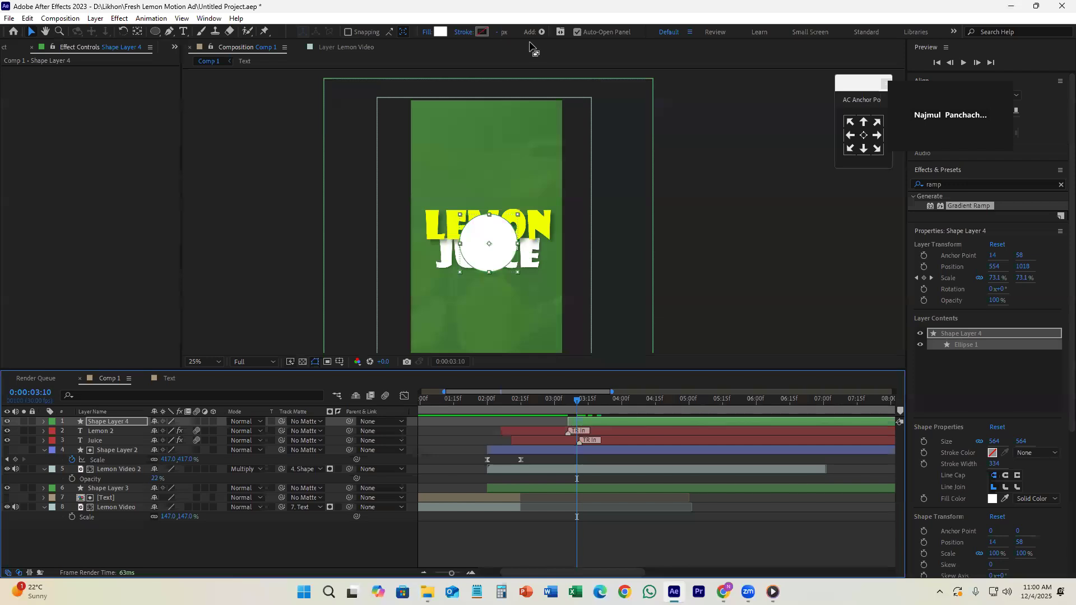
left_click(441, 32)
left_click(835, 188)
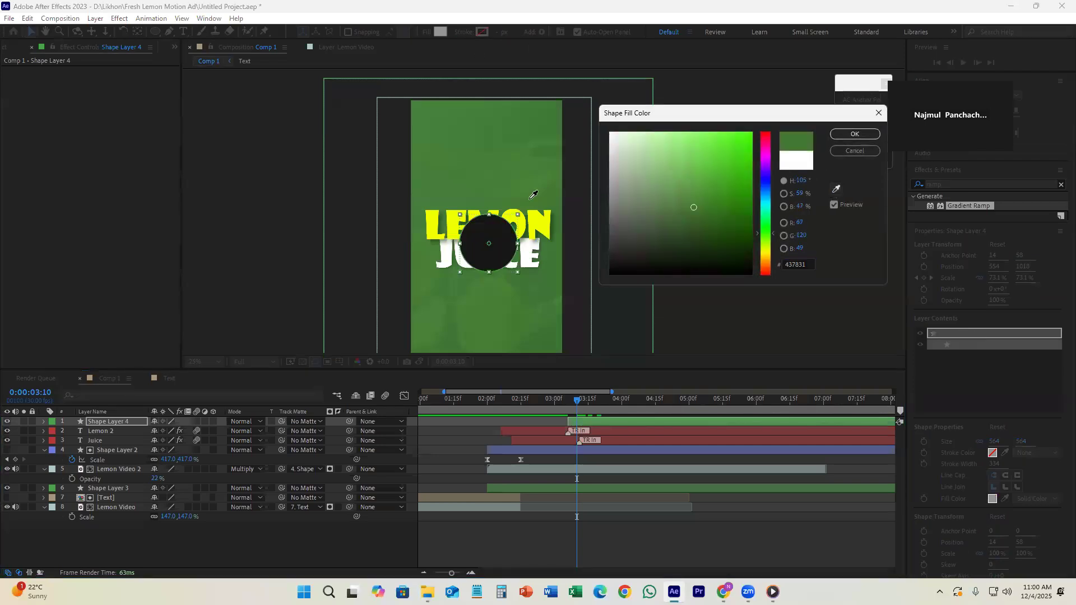
left_click(537, 220)
left_click(855, 134)
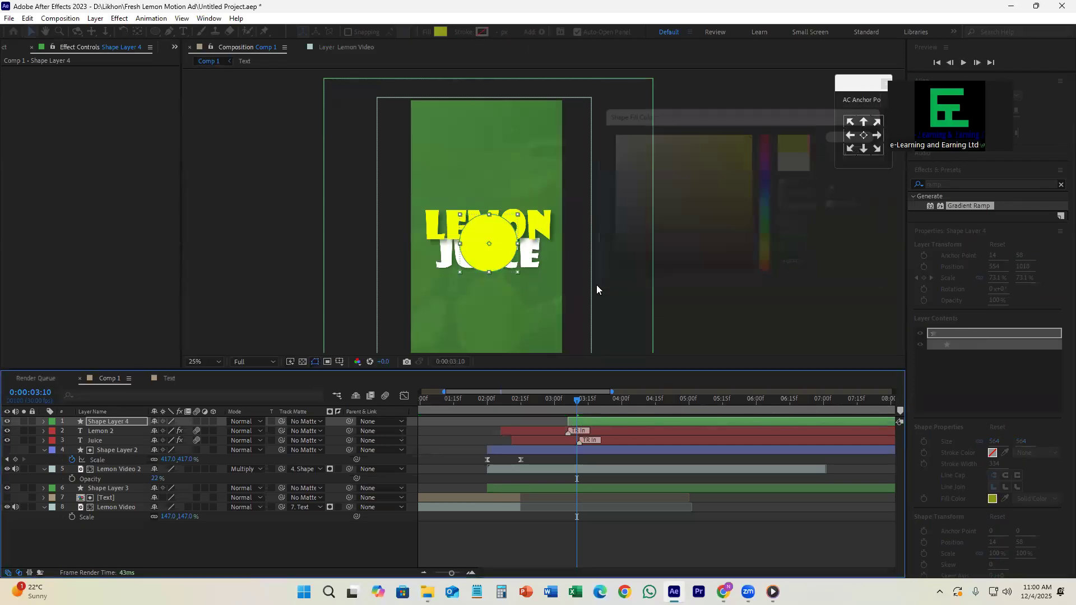
- Set the label colour of Shape Layer 4 to Yellow and shift the layer so that it starts at 0:00:04:00
left_click_drag(576, 401, 528, 430)
left_click(544, 487)
left_click(591, 420)
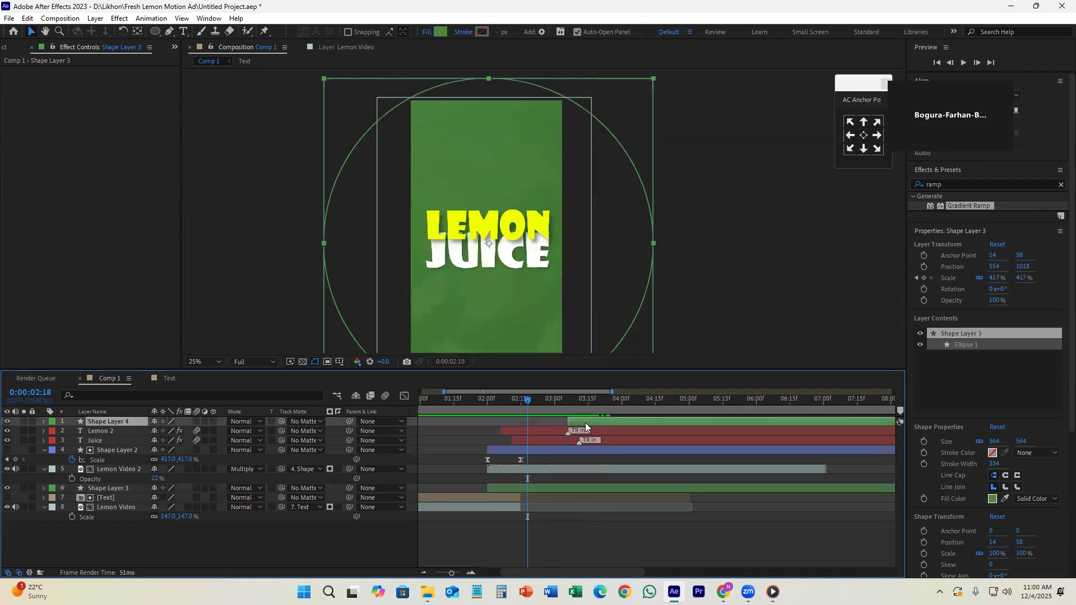
left_click(51, 421)
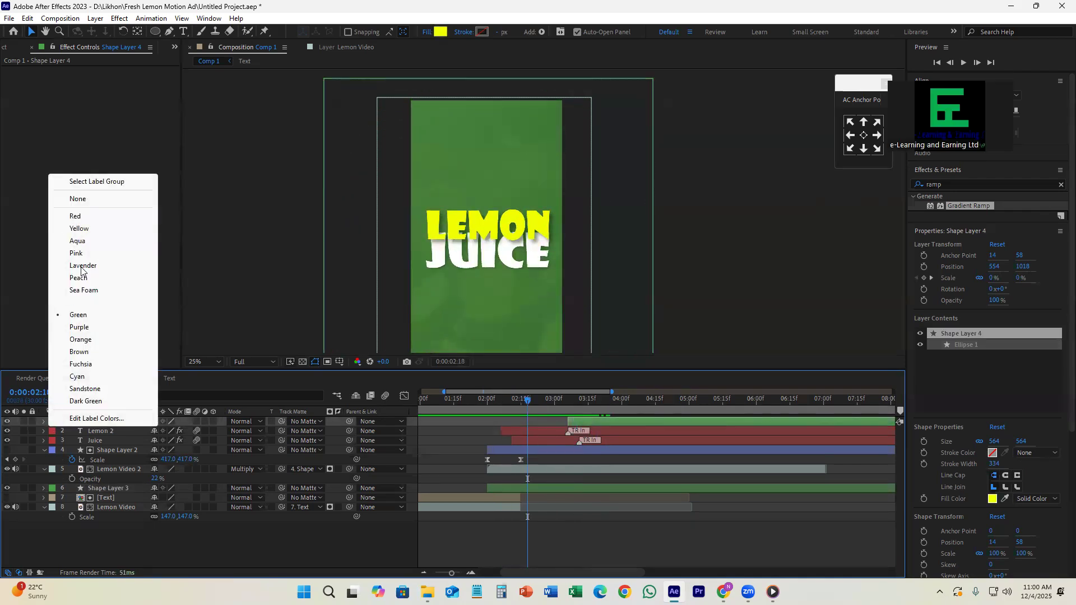
left_click(78, 230)
left_click_drag(553, 399, 656, 416)
key("s")
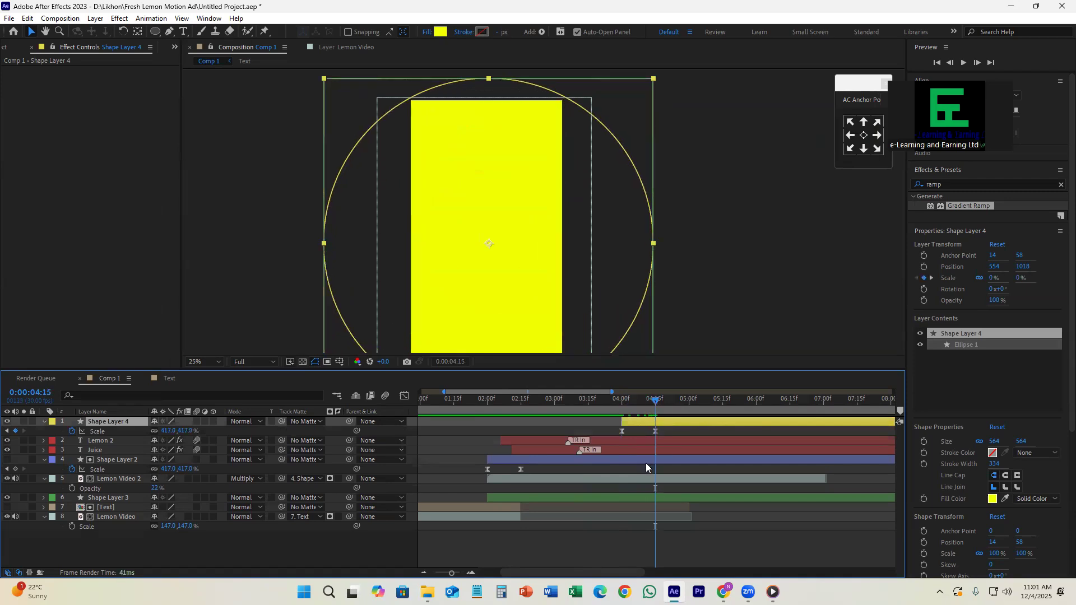
- Trim the ends of the Lemon 2, Juice, Shape Layer 2, Lemon Video 2 and Shape Layer 3 layers to 0:00:04:15
left_click(647, 439)
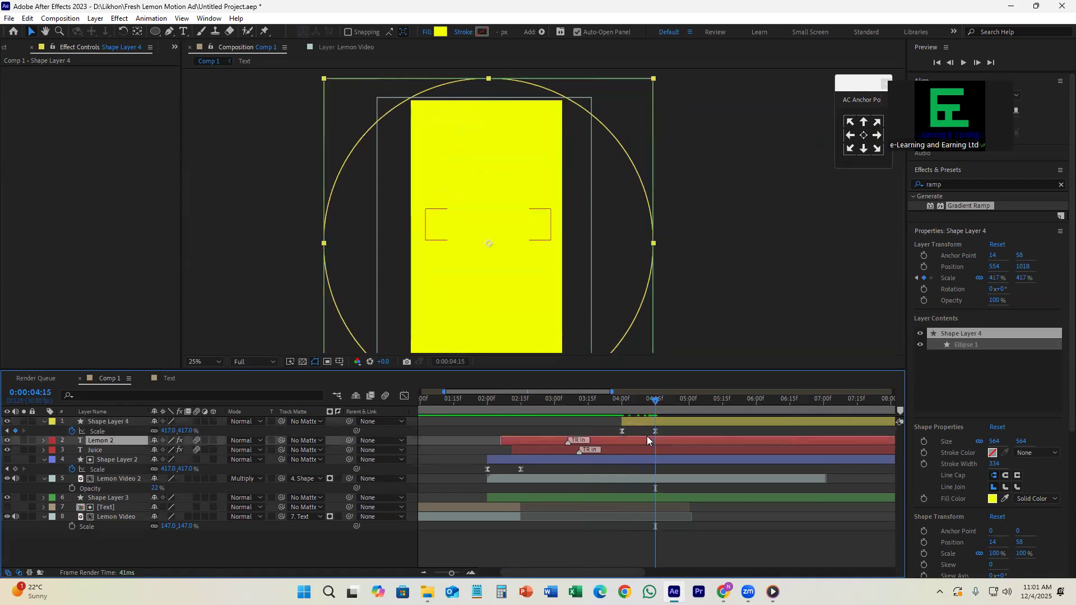
left_click(654, 498, "shift")
key("alt+bracketright")
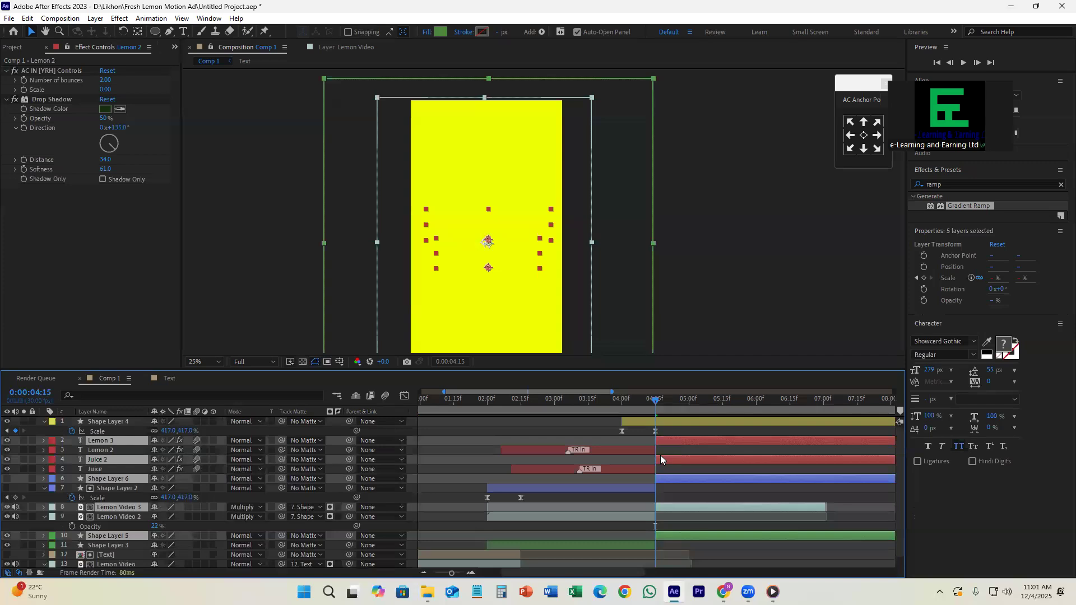
left_click(661, 455)
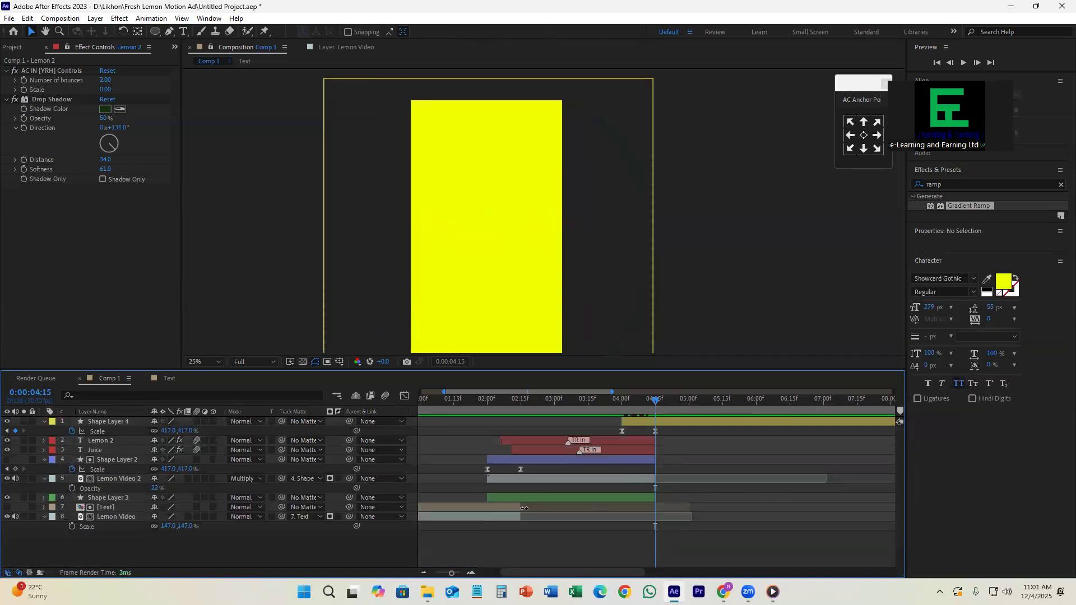
mouse_move(673, 412)
left_mouse_down()
mouse_move(633, 412)
mouse_move(655, 413)
left_mouse_up()
- Duplicate the yellow circle layer Shape Layer 4 and offset the copy's start a few frames after the original
left_click(657, 422)
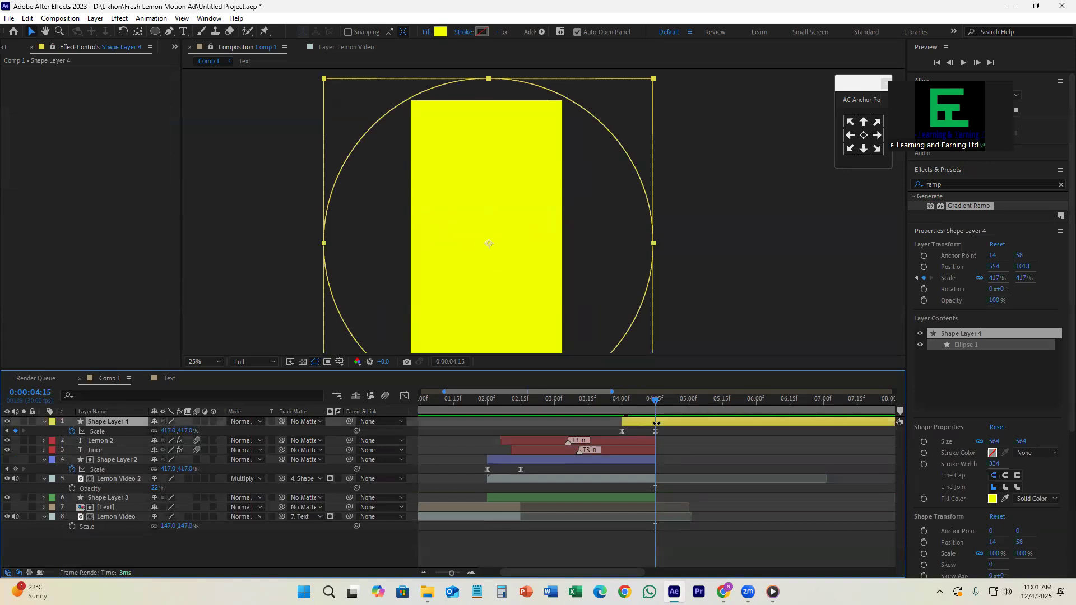
key("ctrl+d")
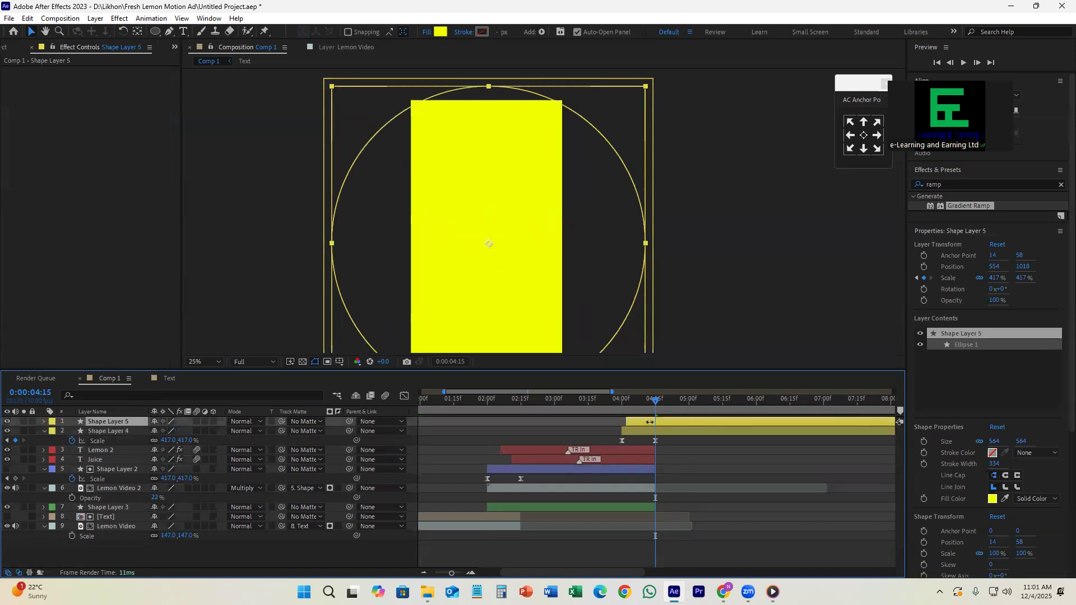
left_click_drag(656, 422, 663, 422)
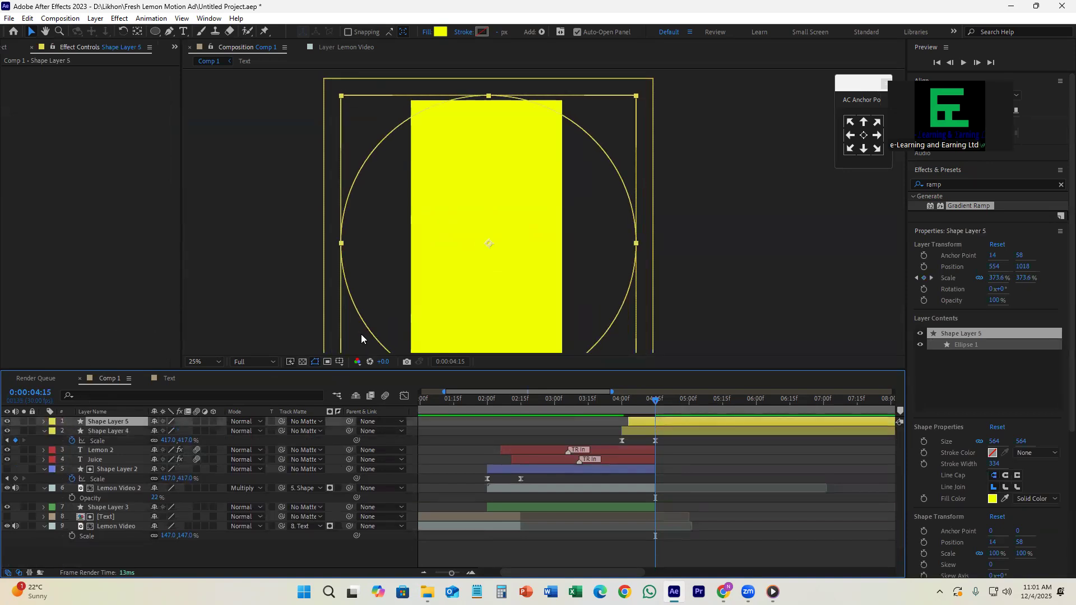
- Review the green circle transition around 0:00:02:08, save the project and check the yellow transition up to 0:00:04:19
left_click_drag(661, 403, 508, 404)
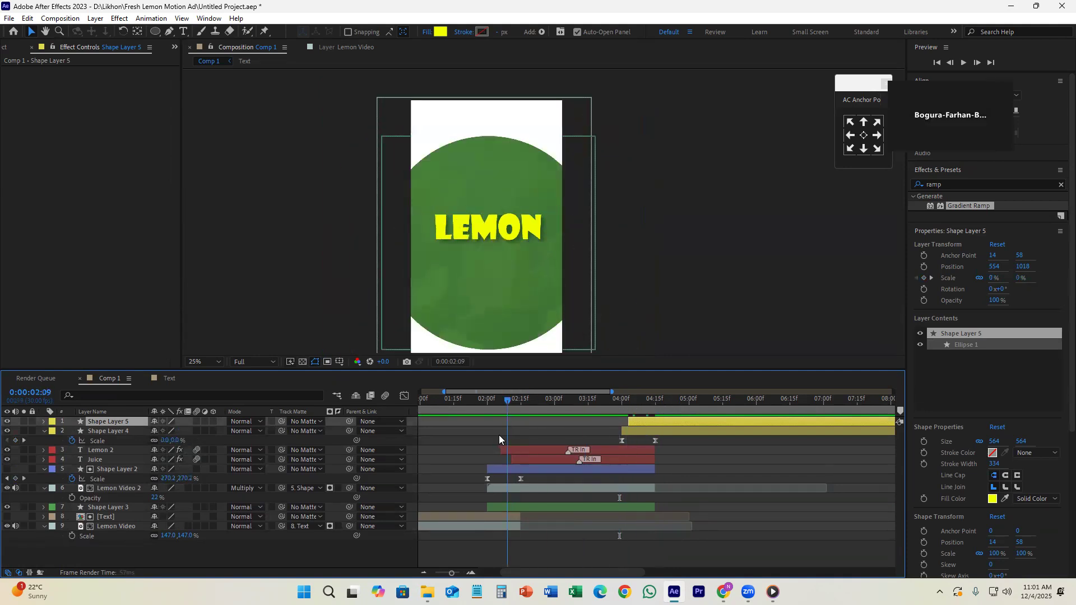
key("Page_Up")
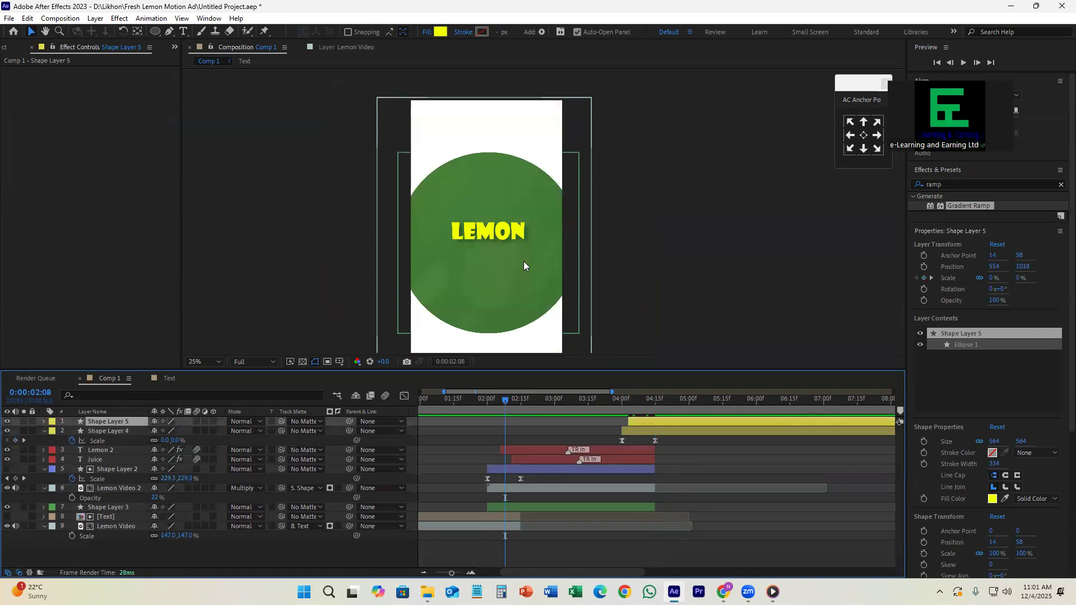
key("ctrl+s")
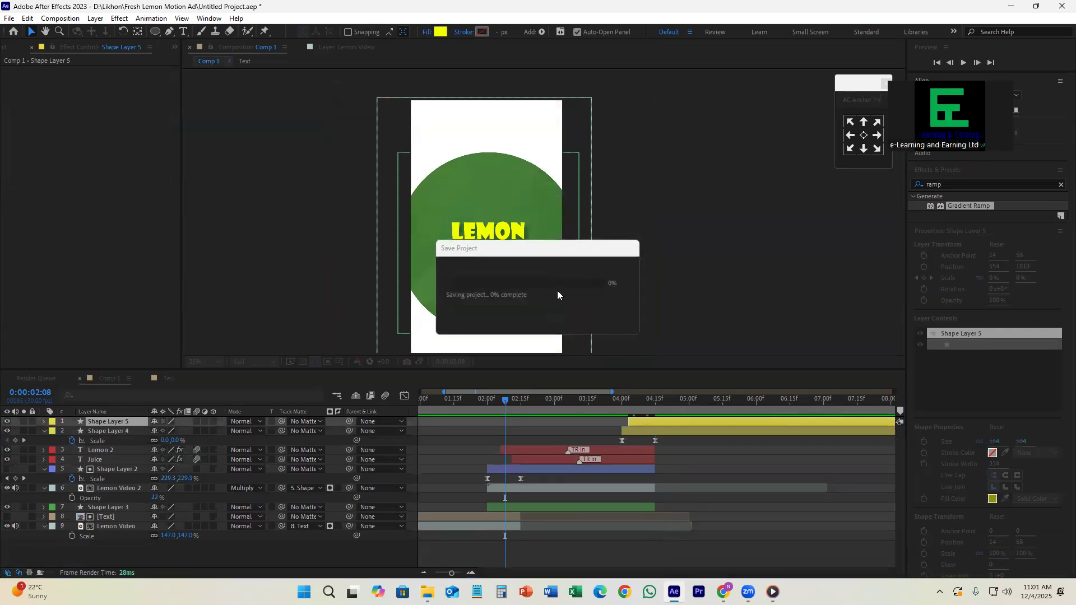
left_click_drag(514, 400, 662, 421)
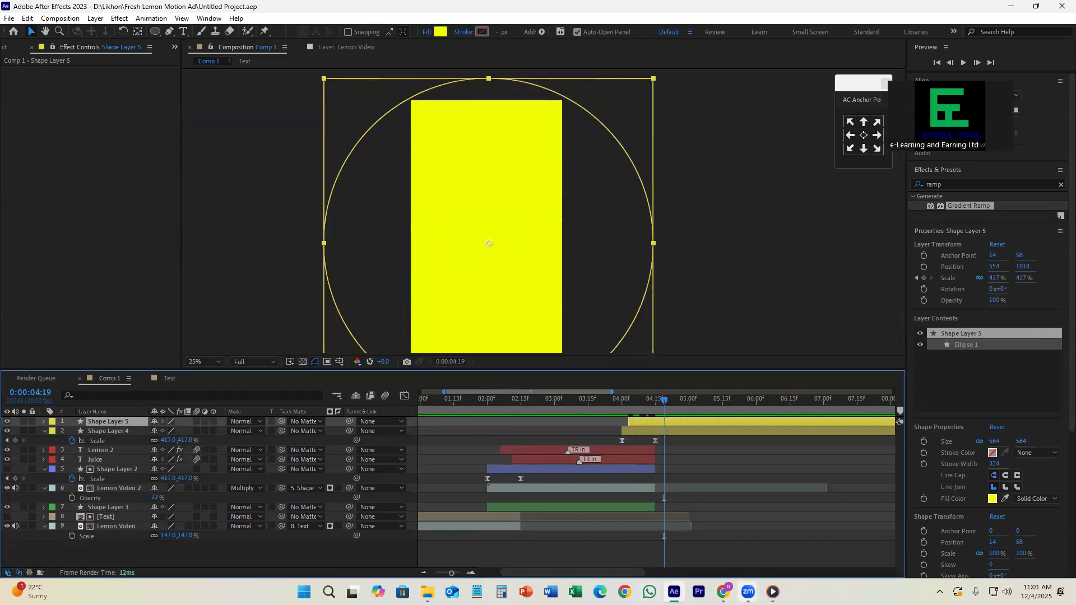
- Switch to Chrome and search Google Images for "lemon drinks" in a new tab
left_click(724, 592)
left_click(698, 11)
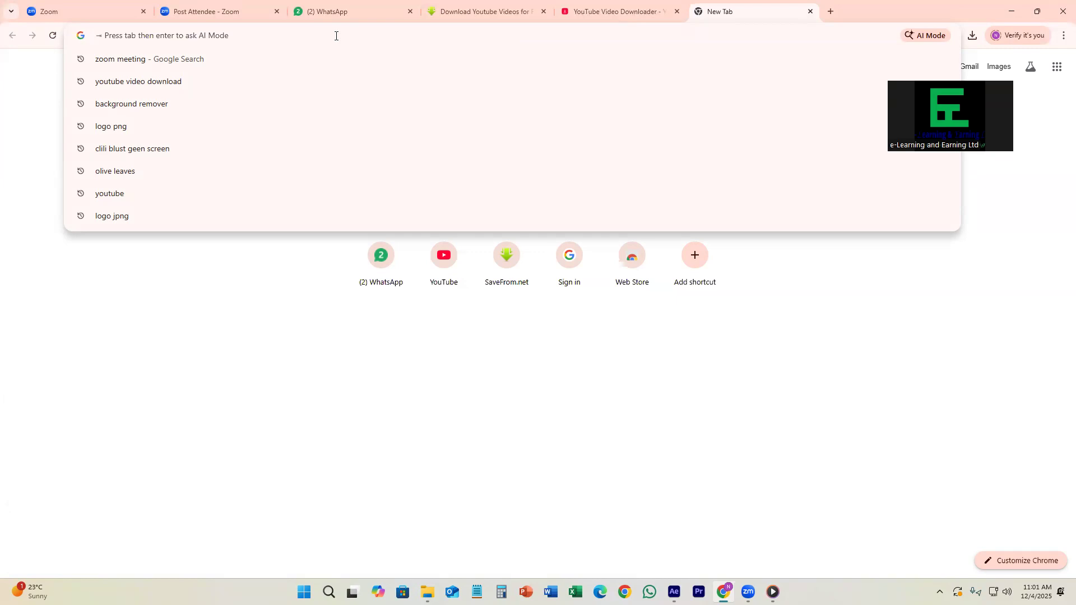
type("s")
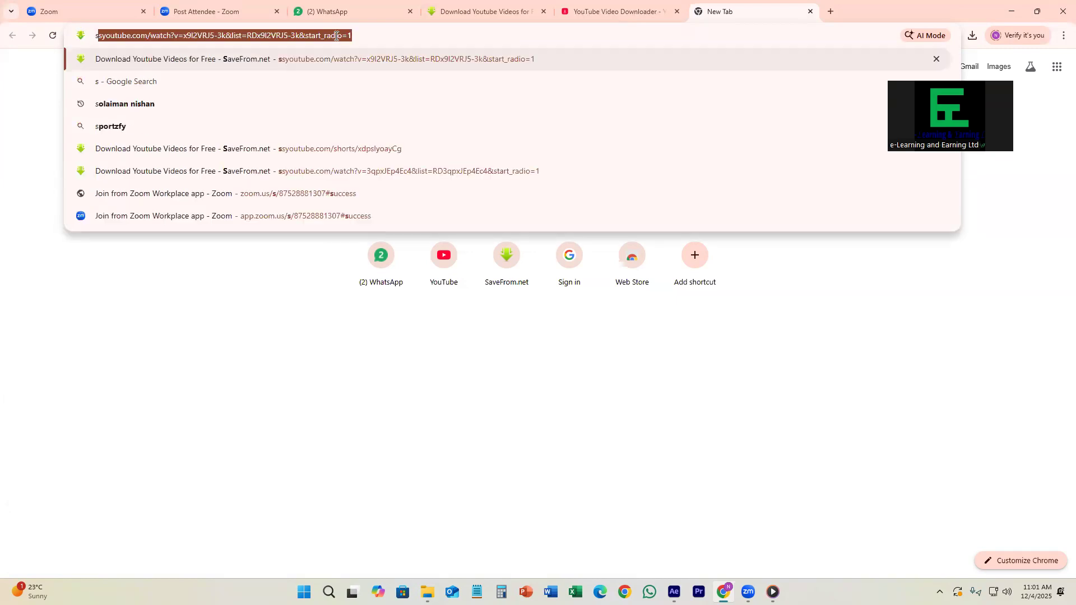
key("BackSpace")
key("BackSpace")
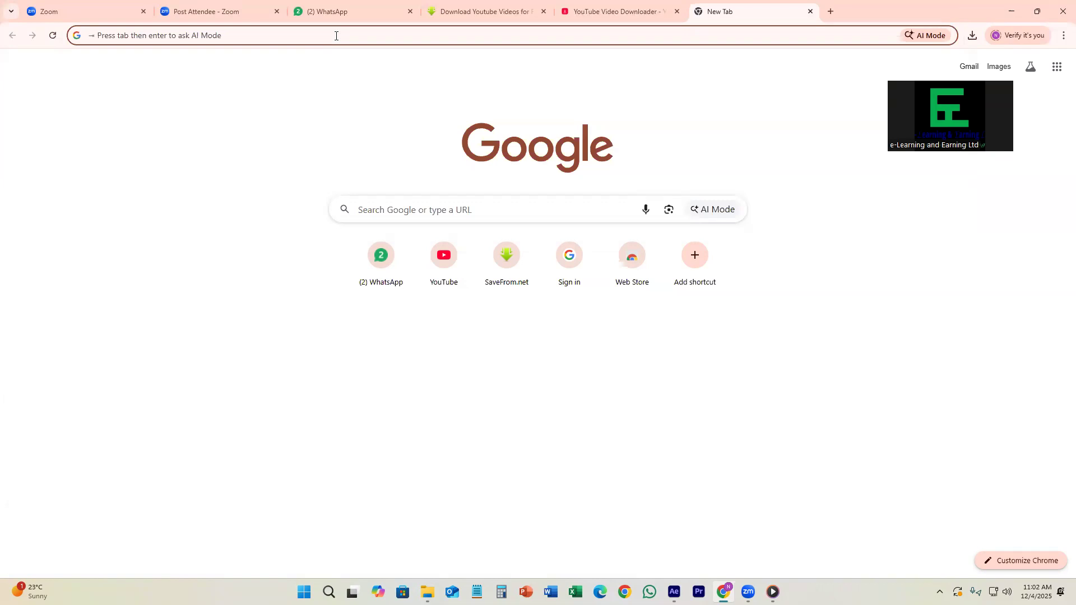
type("lemo")
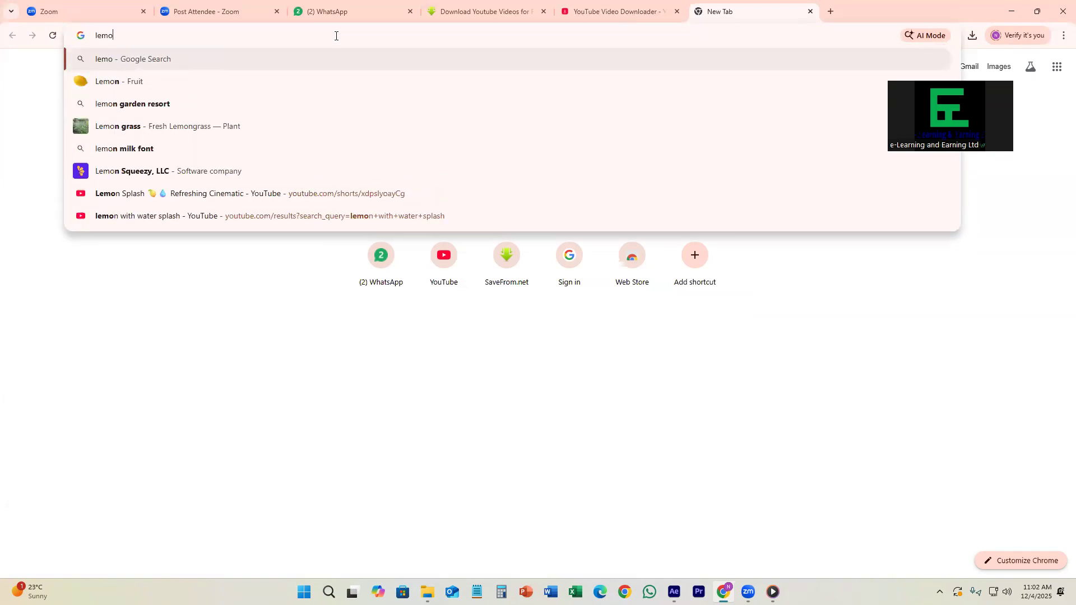
type("n d")
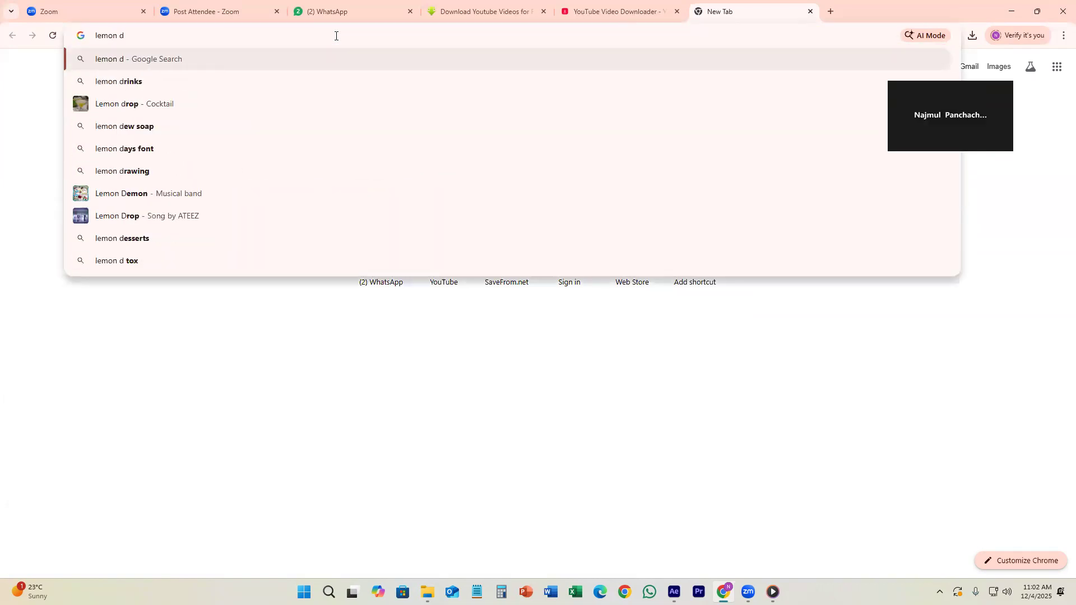
left_click(126, 82)
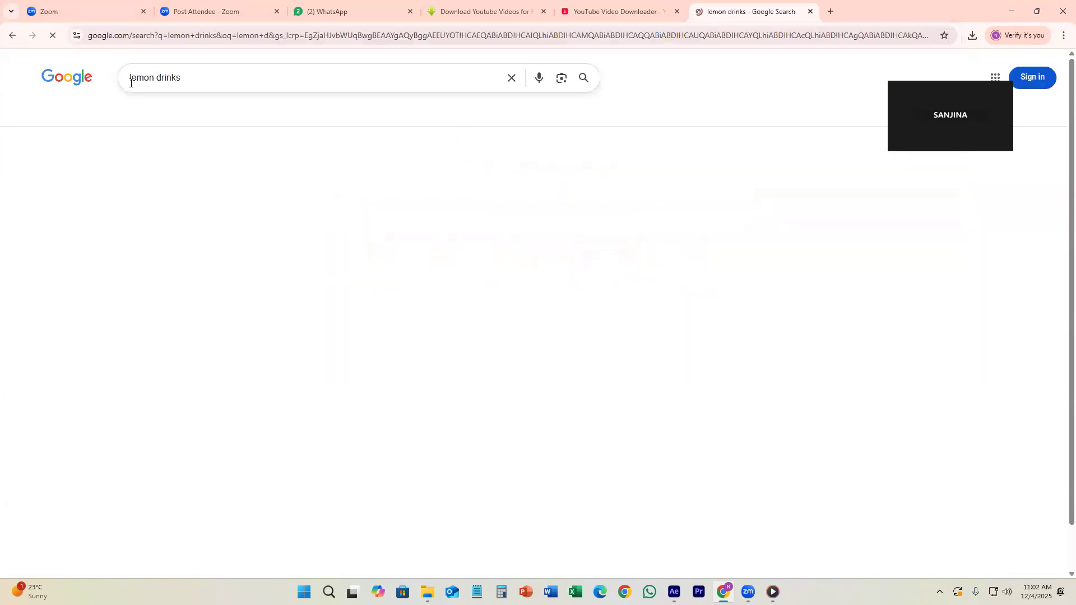
left_click(166, 116)
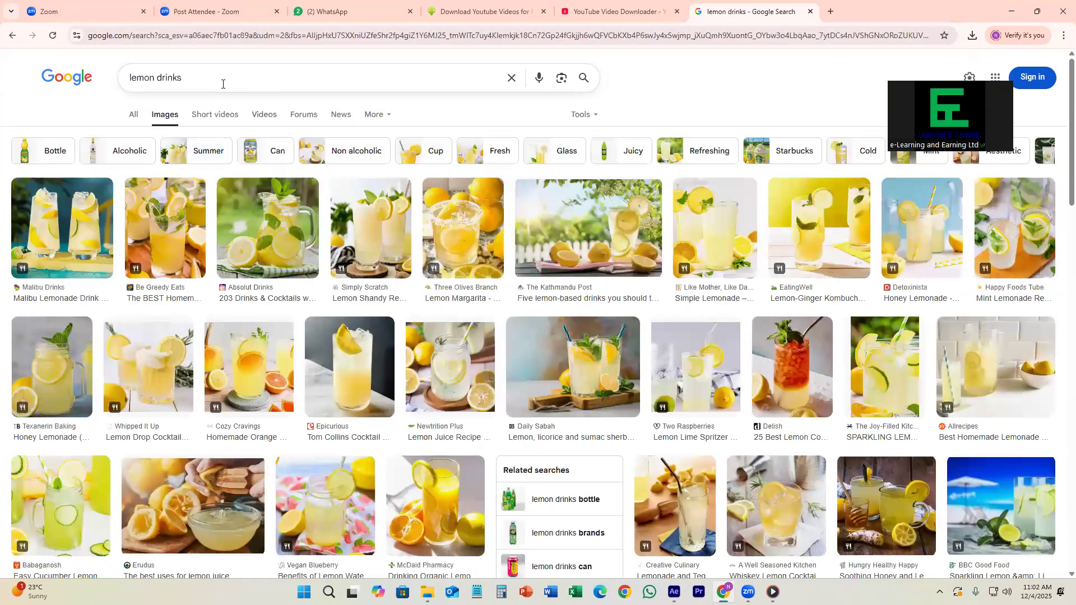
- Refine the image search to "lemon cold drinks"
left_click(206, 79)
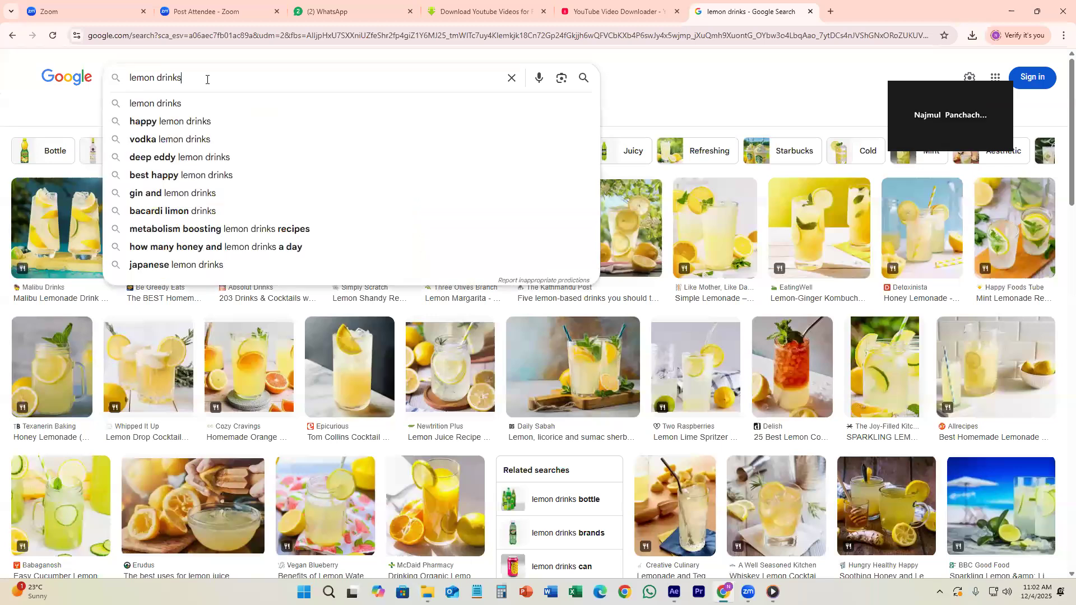
left_click(155, 78)
type("ch")
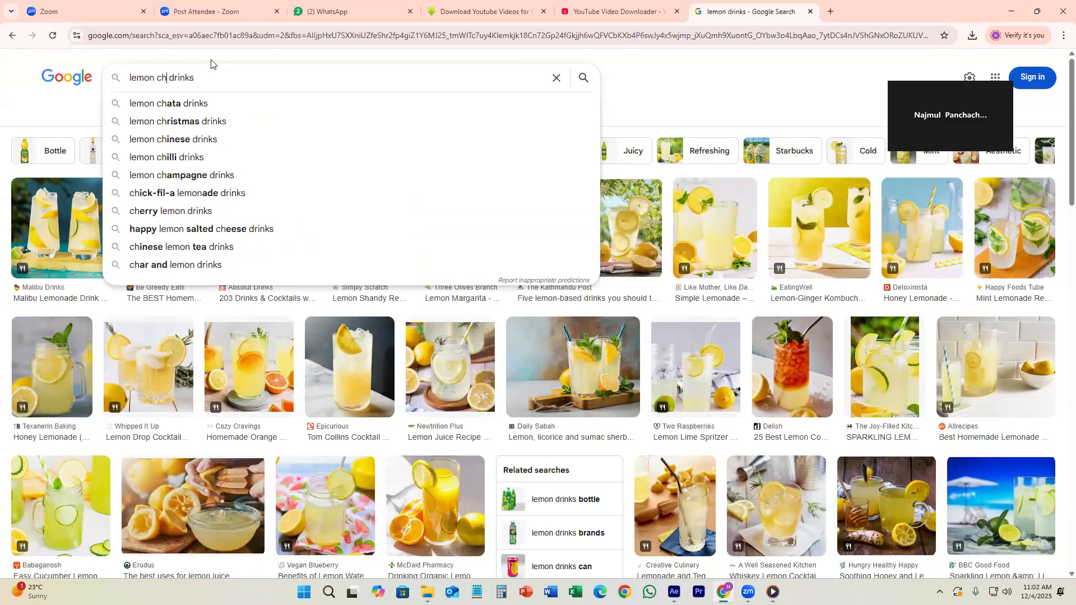
key("BackSpace")
type("old")
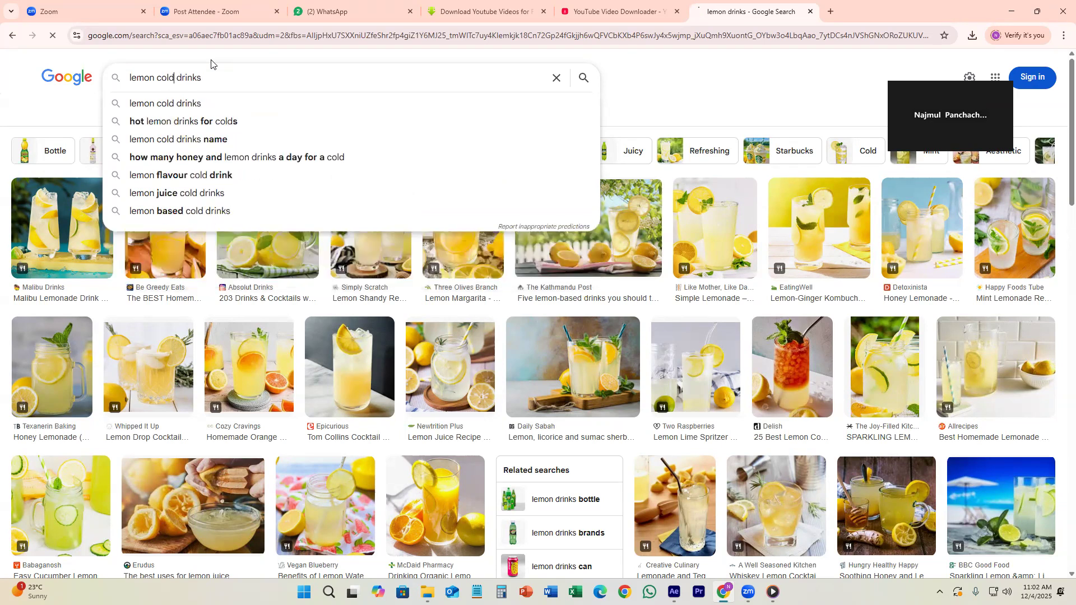
key("Return")
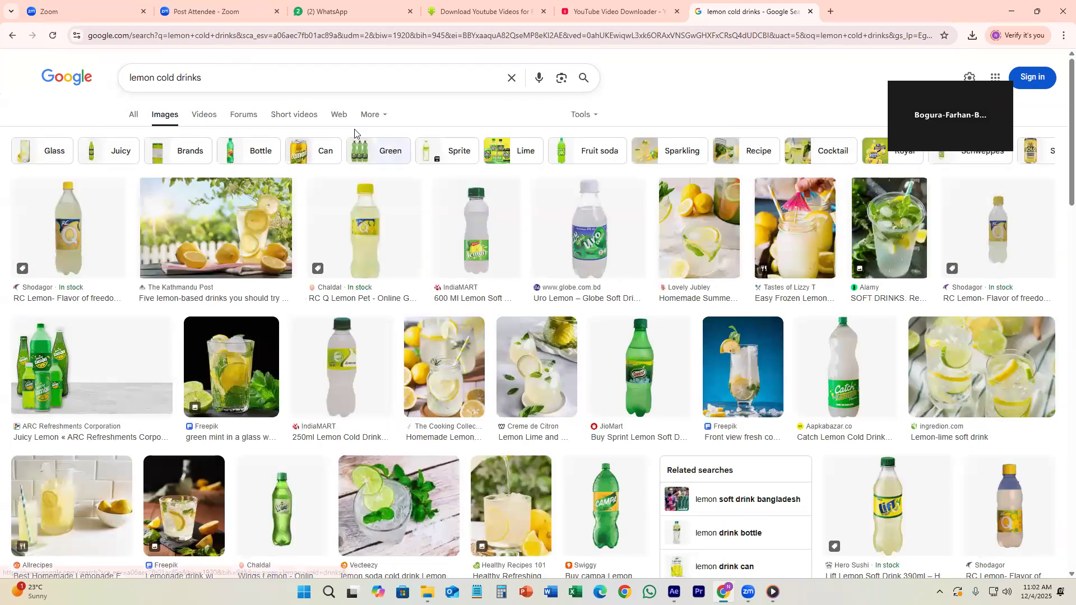
- Narrow the image search to "lemon cold drinks can"
double_click(189, 80)
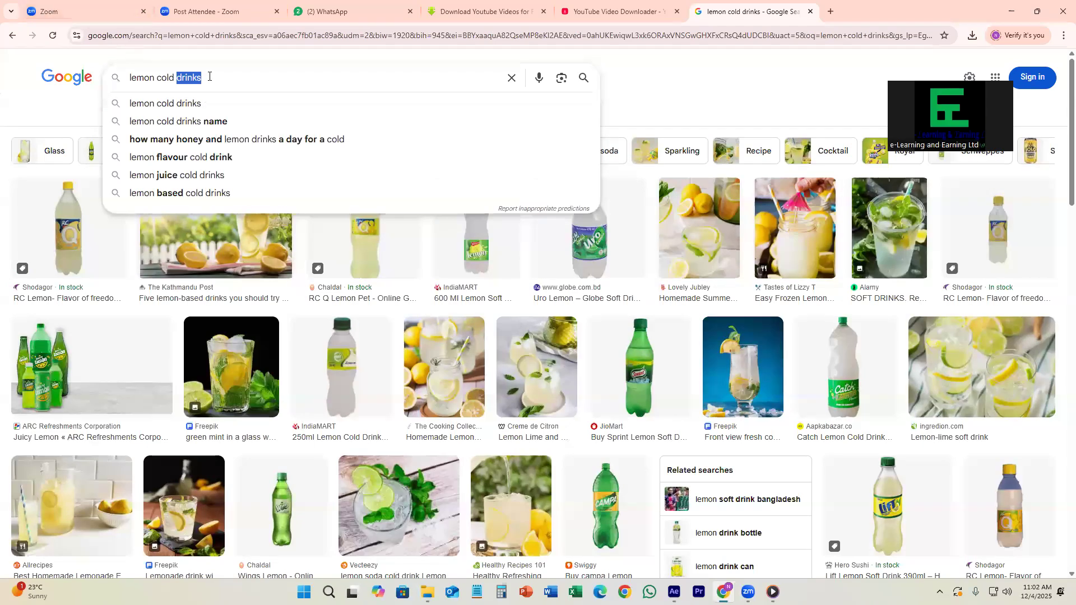
left_click(212, 78)
type("can")
key("Return")
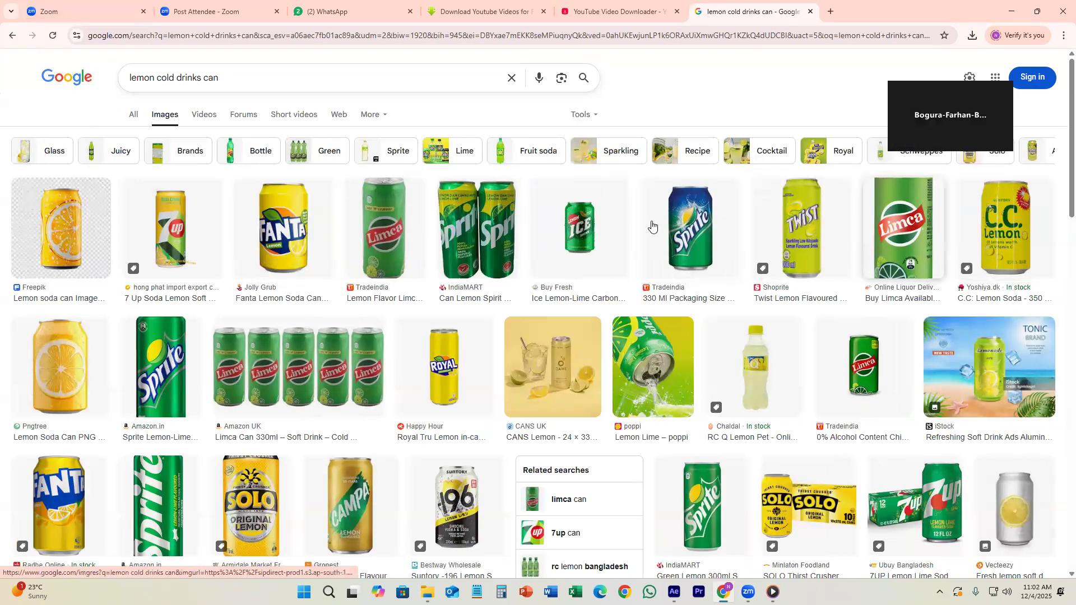
- Preview the Fanta Lemon can, the Freepik lemon soda can and the 7 Up lemon can images
left_click(238, 236)
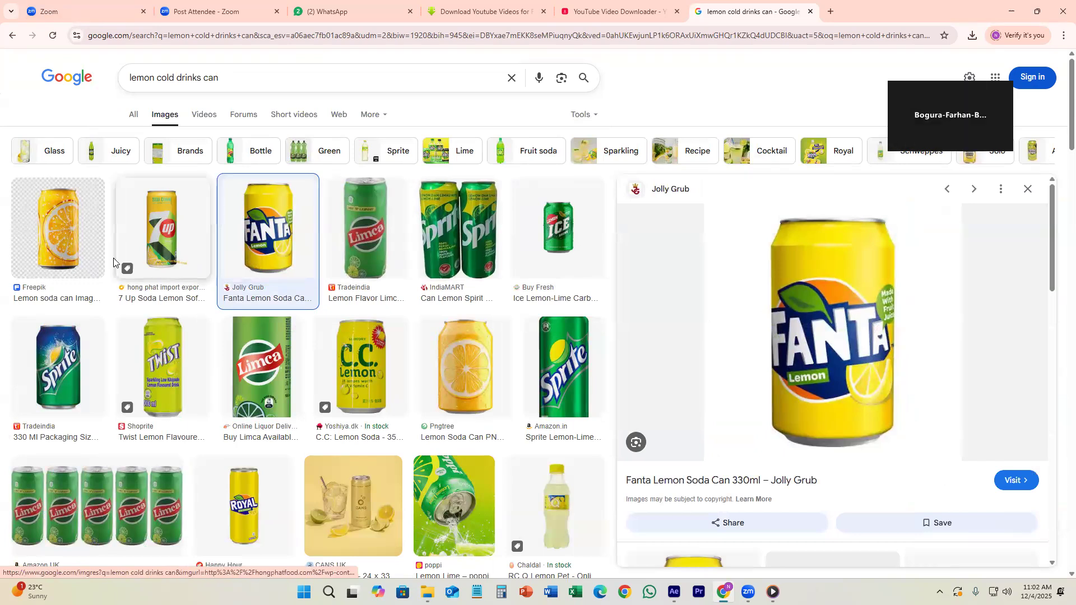
left_click(70, 245)
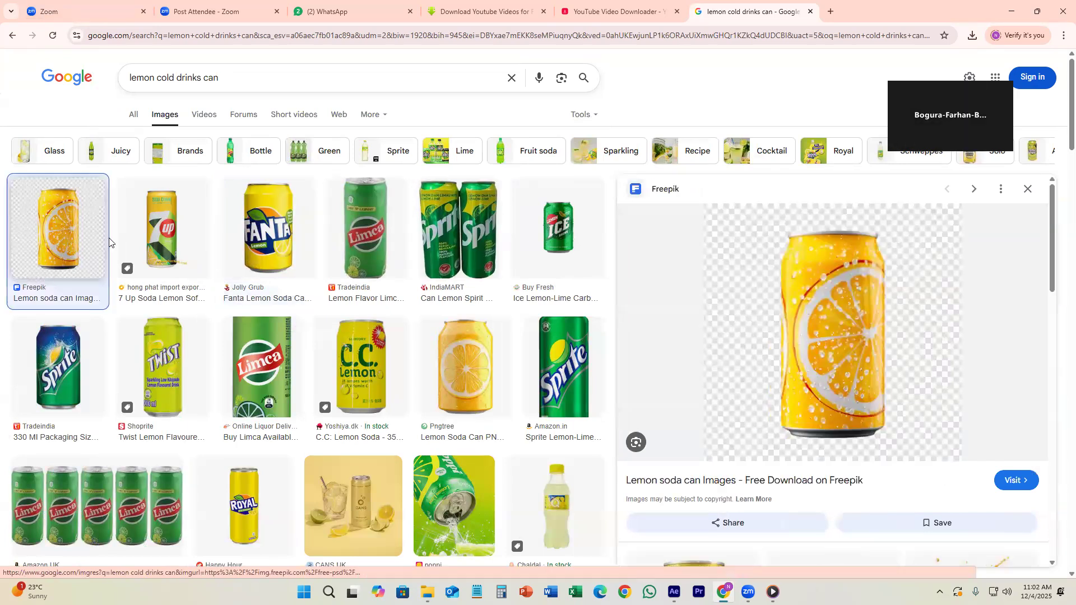
left_click(163, 236)
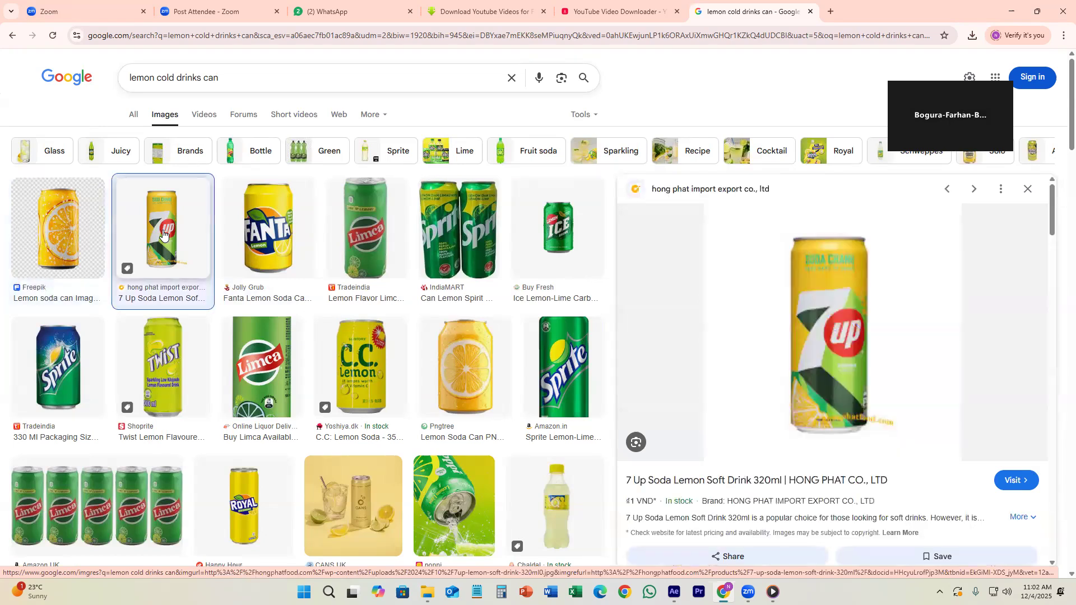
- Preview the Jolly Grub Fanta Lemon can and look through its related images
left_click(271, 233)
scroll(865, 319, "down", 4)
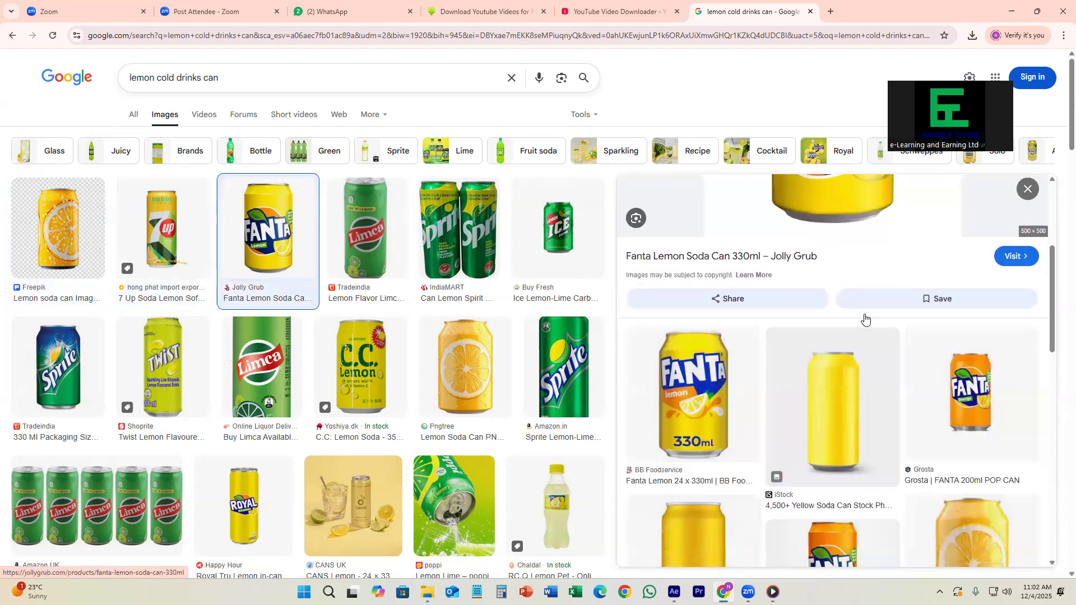
scroll(865, 318, "up", 4)
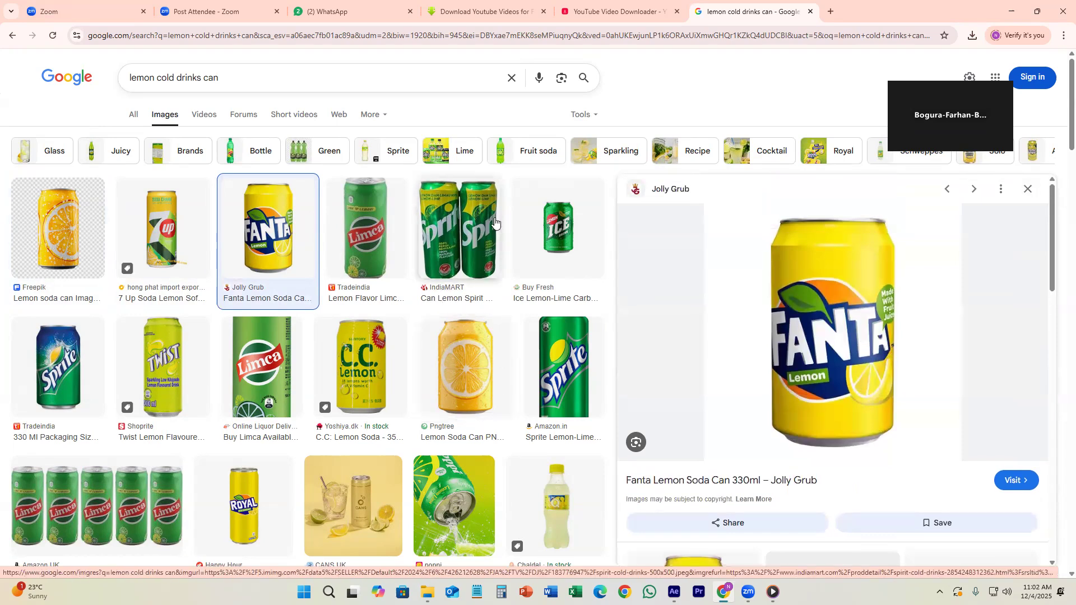
scroll(821, 448, "down", 5)
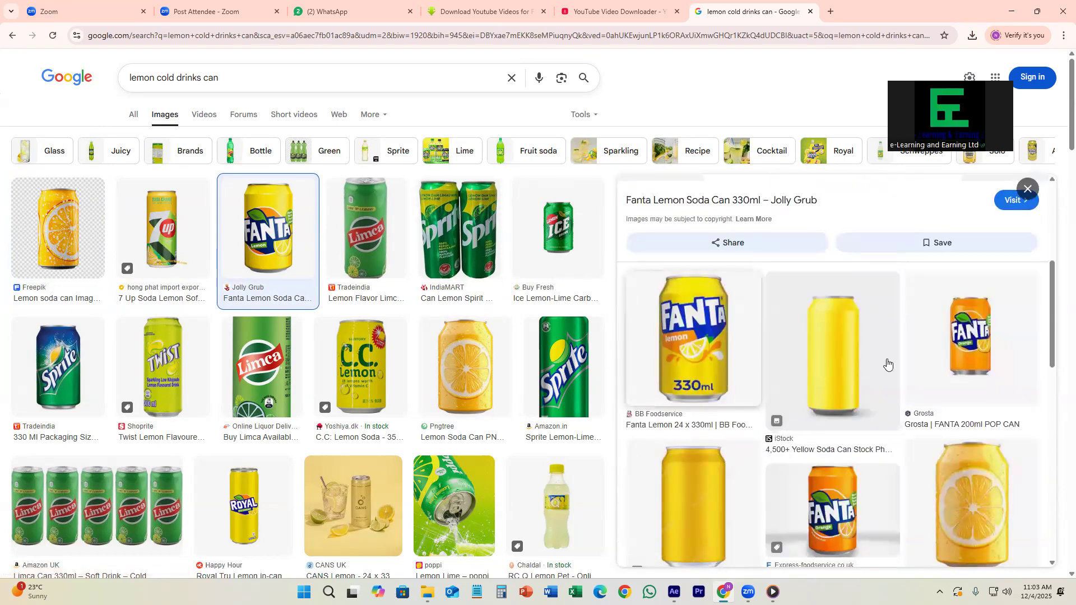
scroll(888, 365, "up", 5)
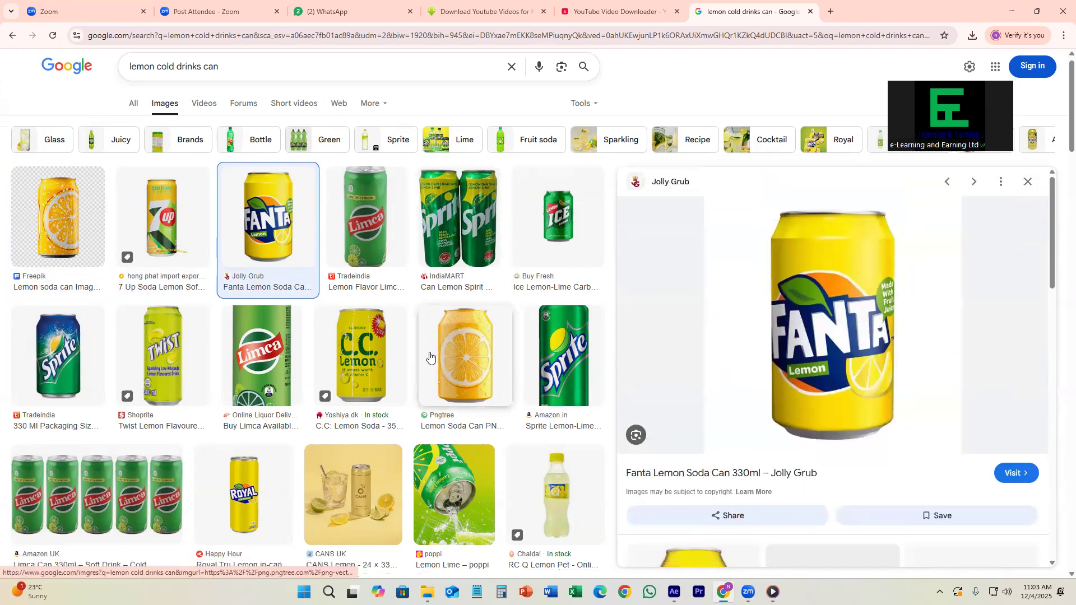
- Preview the Royal Tru Lemon can and examine its related images and further search results
scroll(427, 355, "down", 3)
left_click(256, 347)
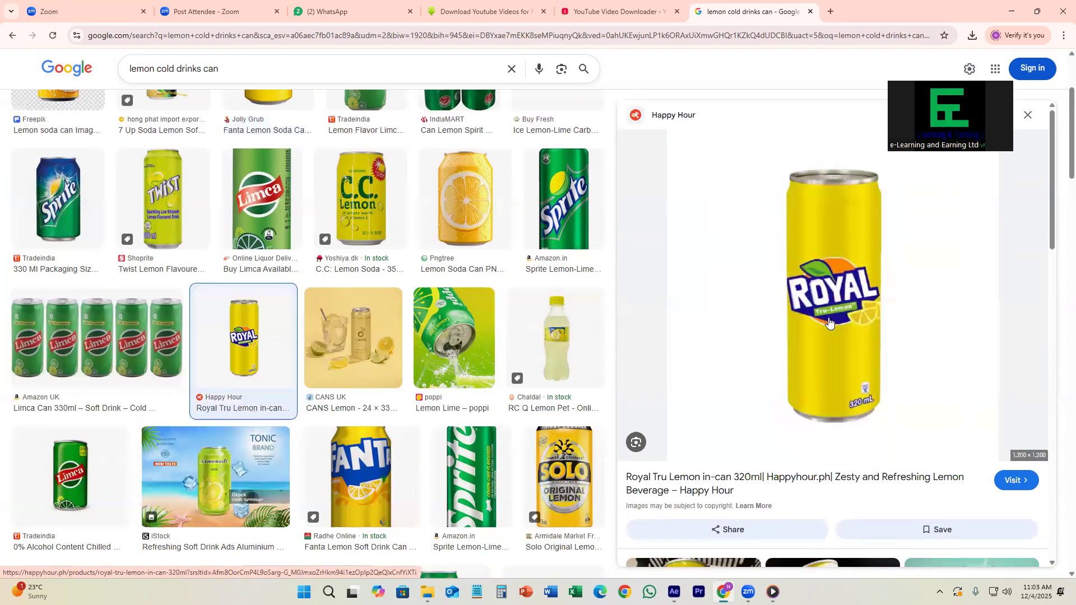
scroll(830, 322, "down", 5)
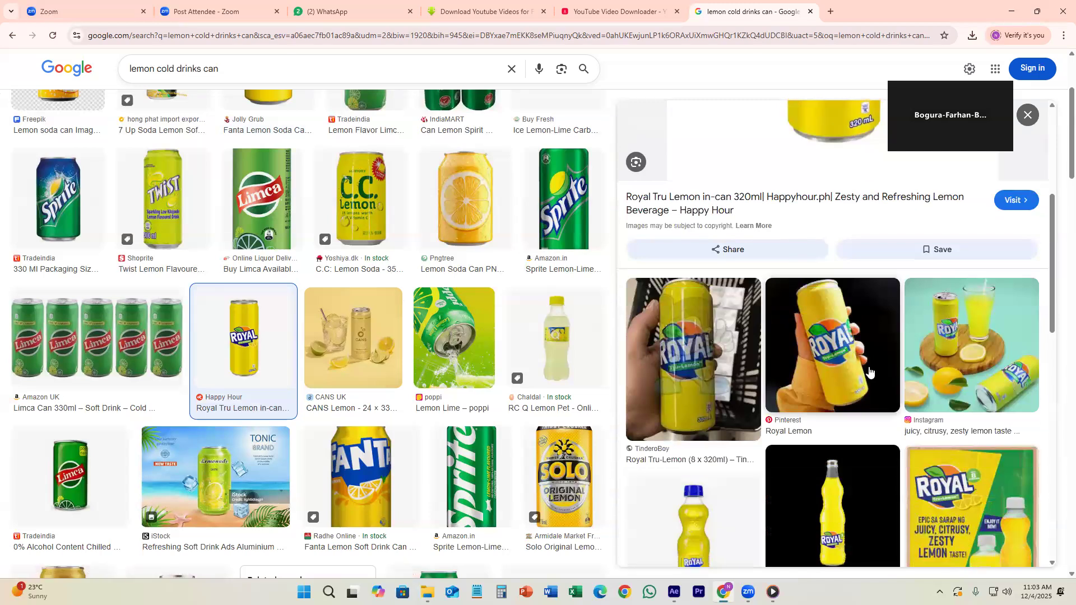
scroll(869, 371, "down", 3)
scroll(871, 369, "up", 8)
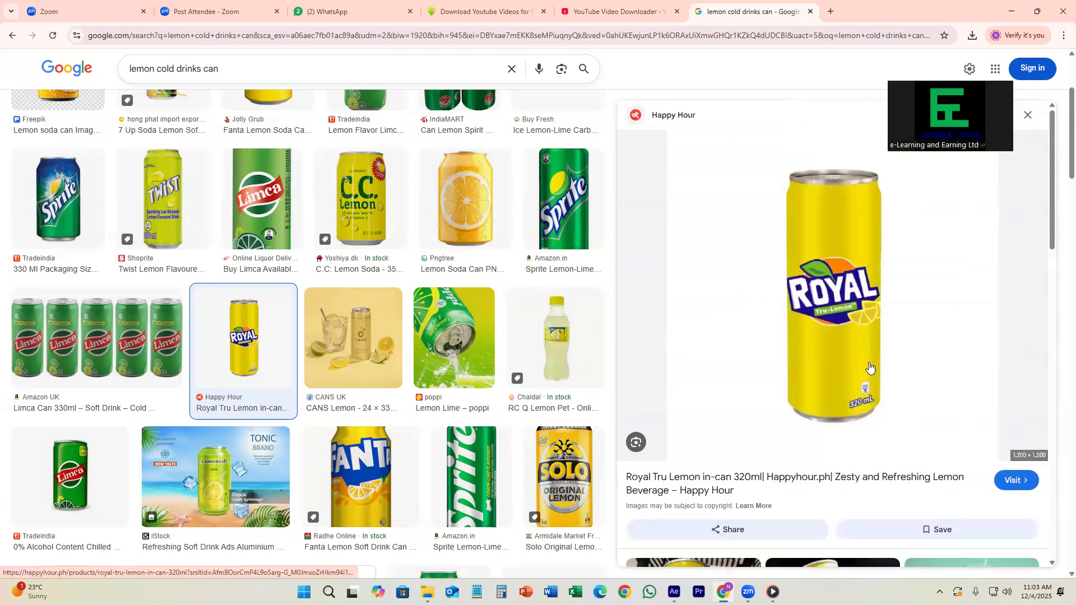
scroll(279, 351, "down", 3)
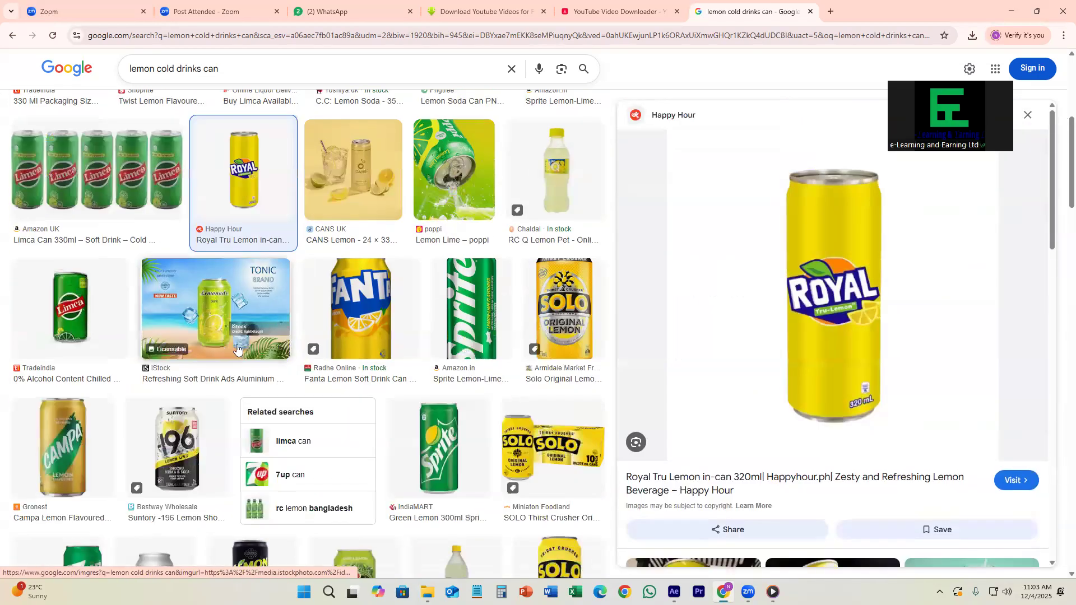
- Open the iStock lemonade can ad and preview the green Lemon Drink can from its related images
left_click(222, 323)
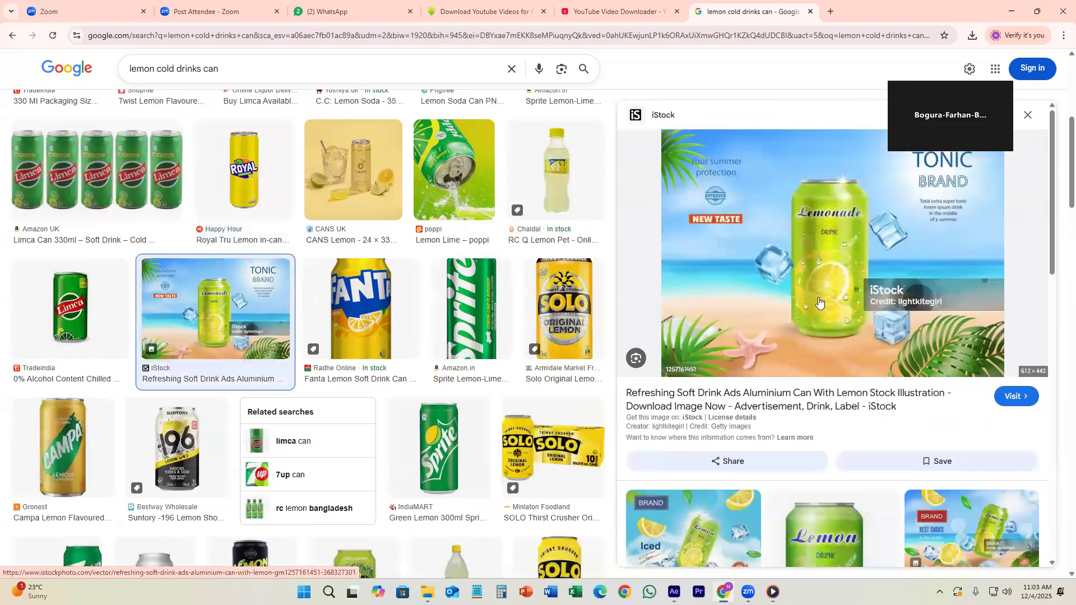
scroll(824, 291, "down", 3)
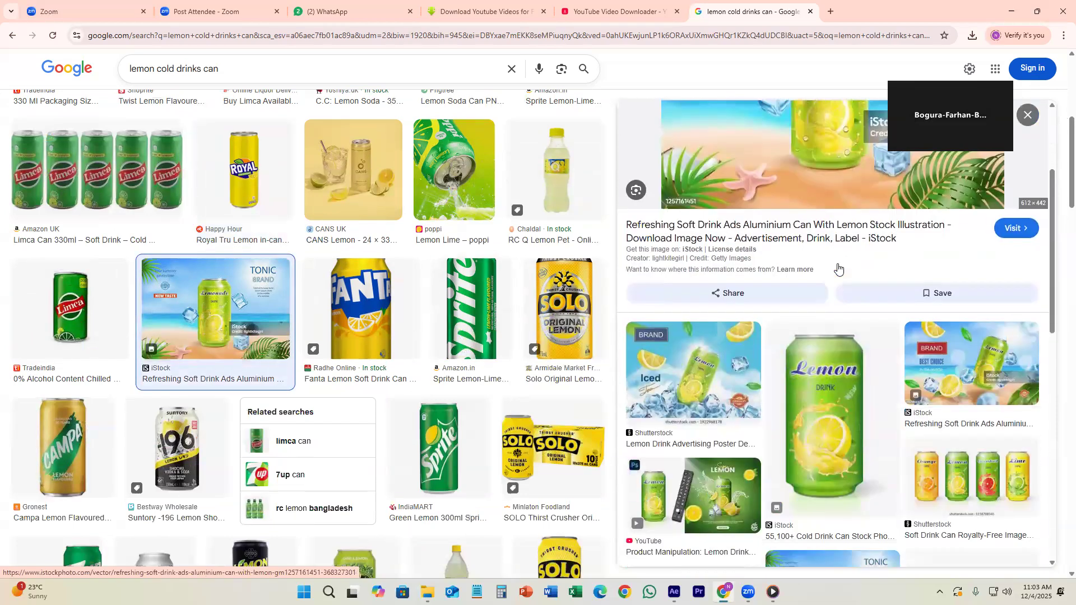
left_click(826, 402)
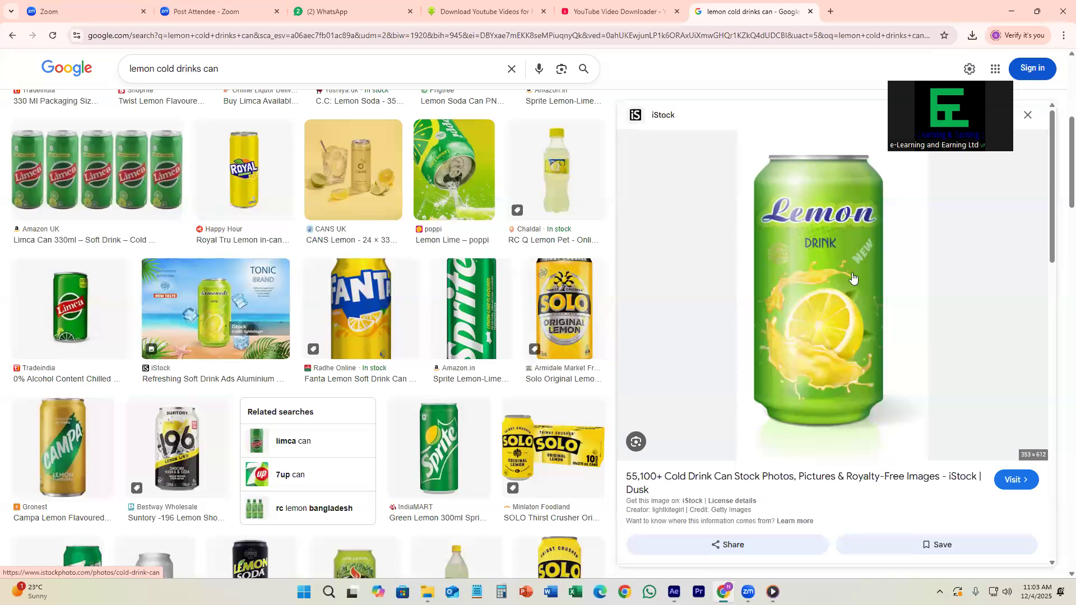
scroll(853, 284, "down", 6)
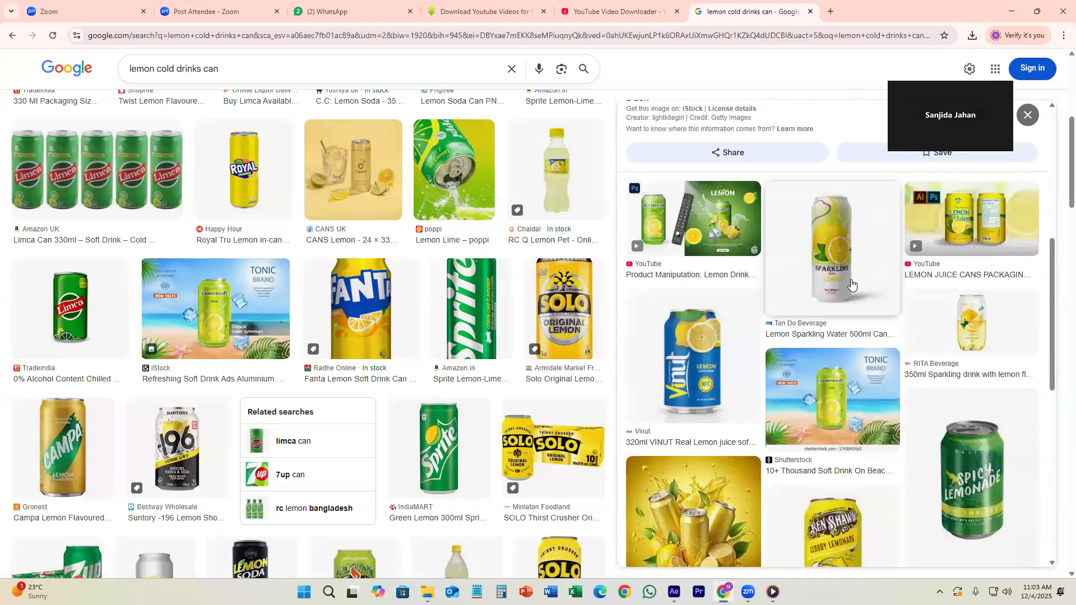
scroll(852, 284, "up", 6)
right_click(803, 222)
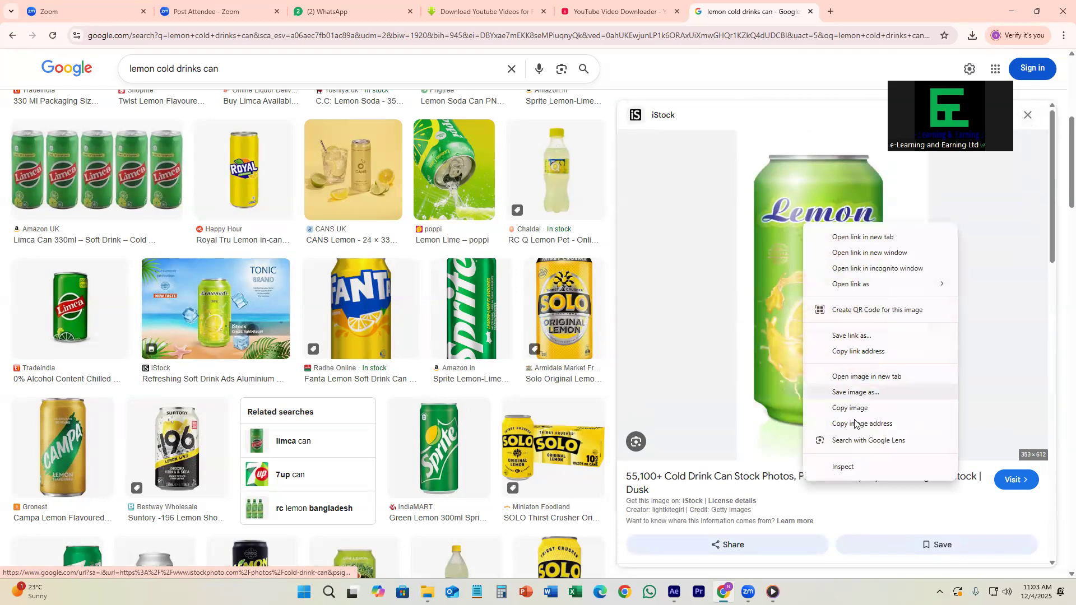
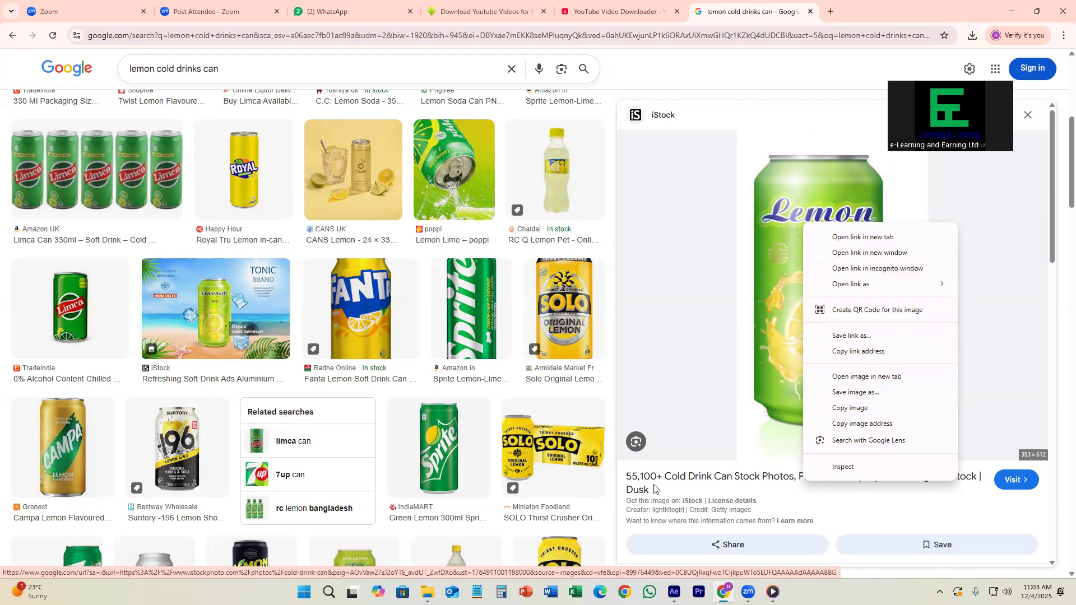
left_click(877, 393)
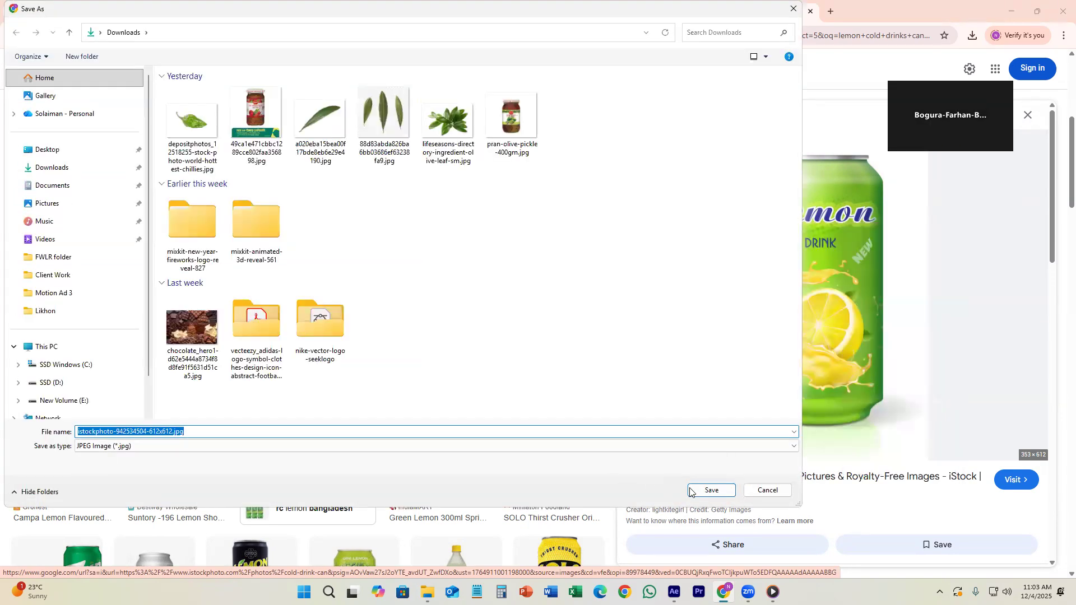
left_click(690, 491)
left_click(945, 66)
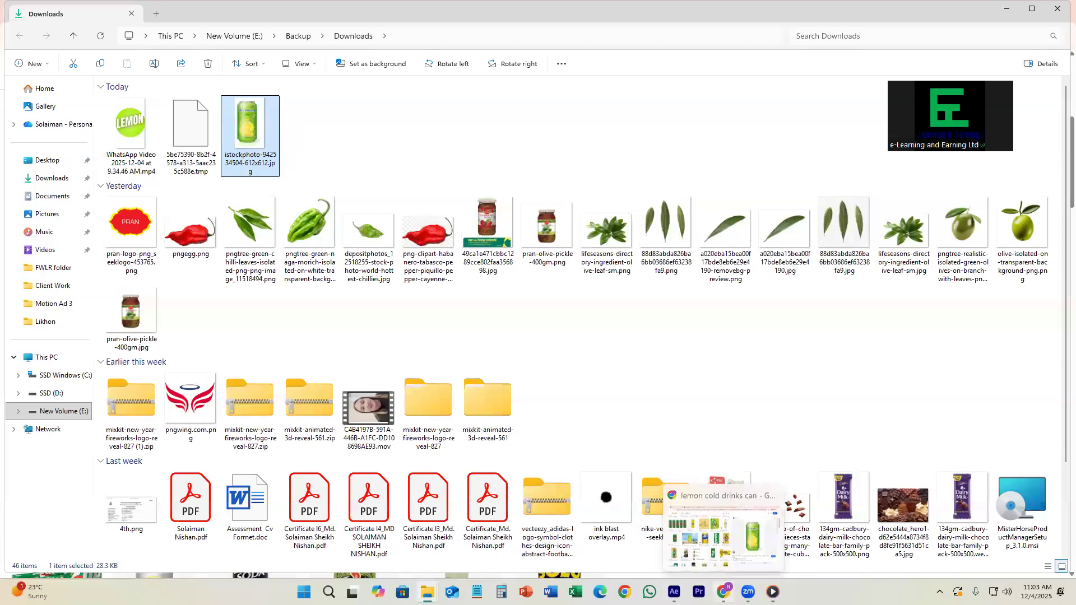
- Return to Chrome, search Google for "background remover" and open Pixelcut's free background remover
left_click(724, 592)
left_click(627, 40)
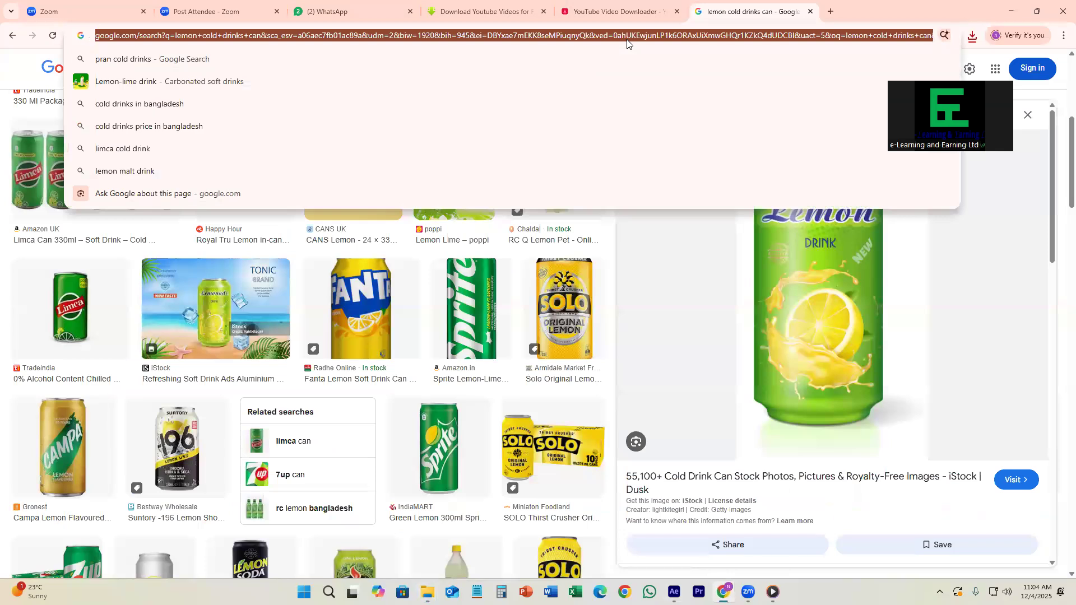
type("back")
key("Return")
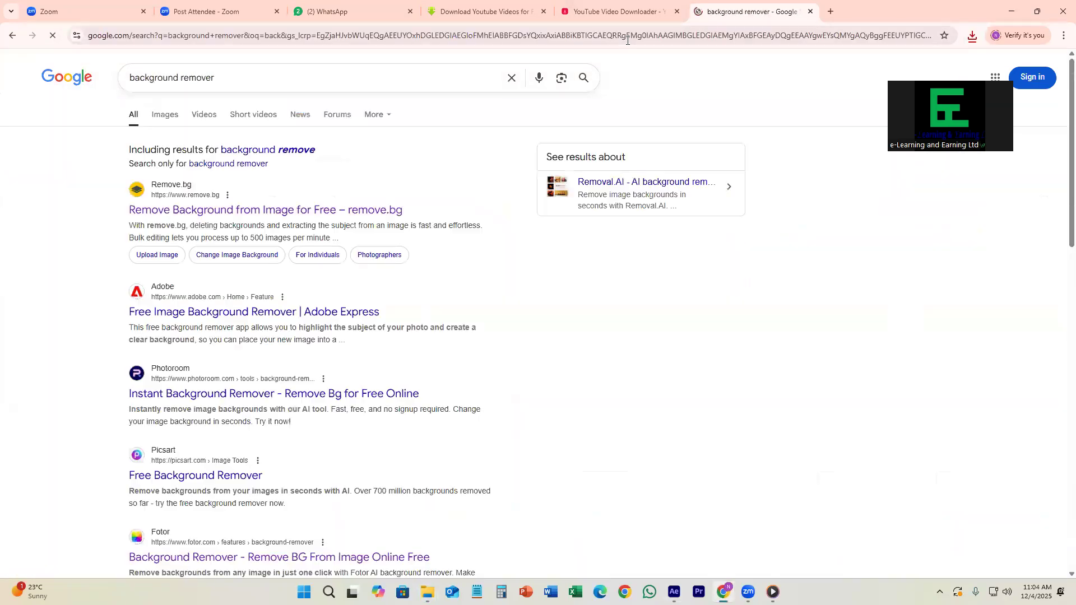
scroll(336, 280, "down", 4)
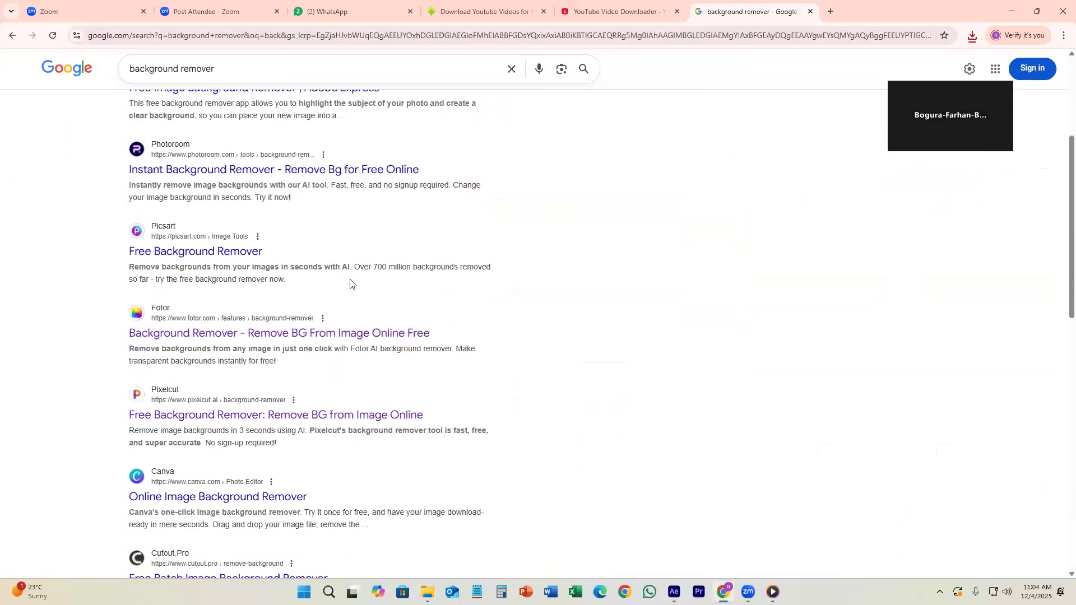
scroll(347, 206, "down", 1)
left_click(218, 358)
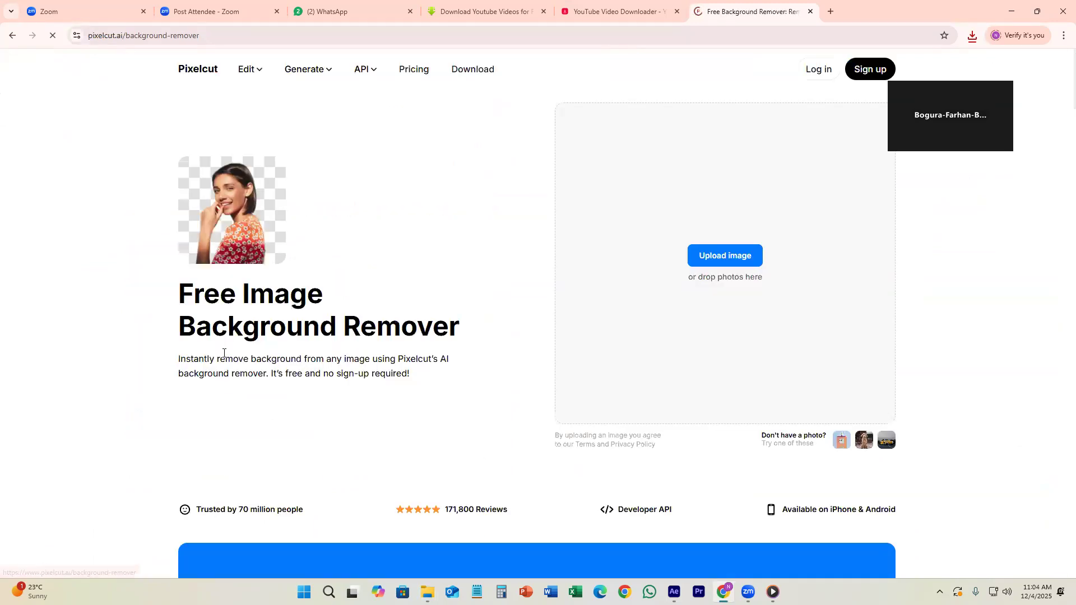
left_click(739, 259)
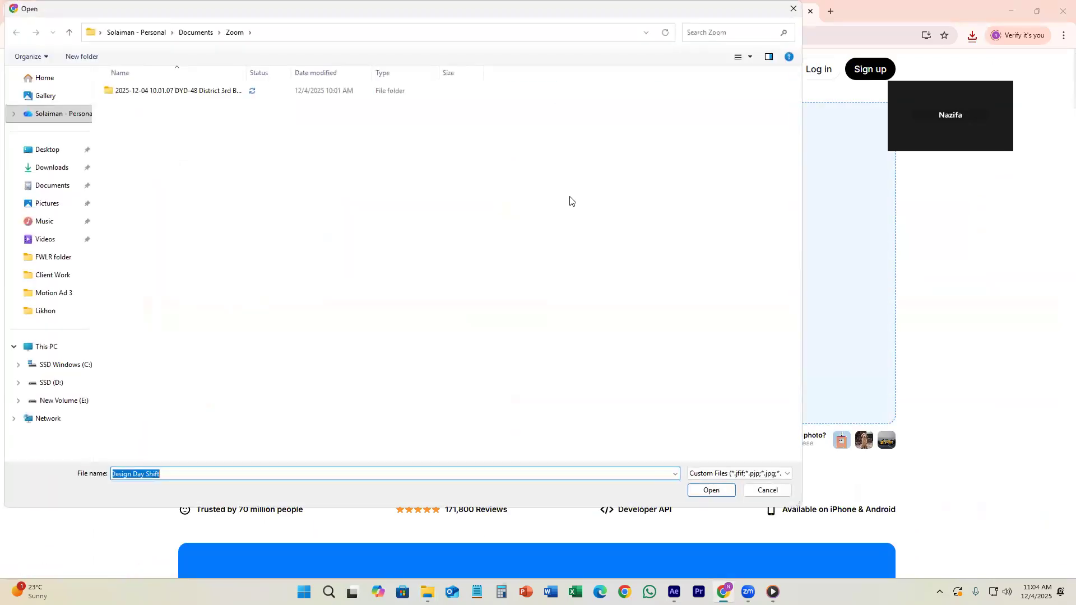
left_click(54, 175)
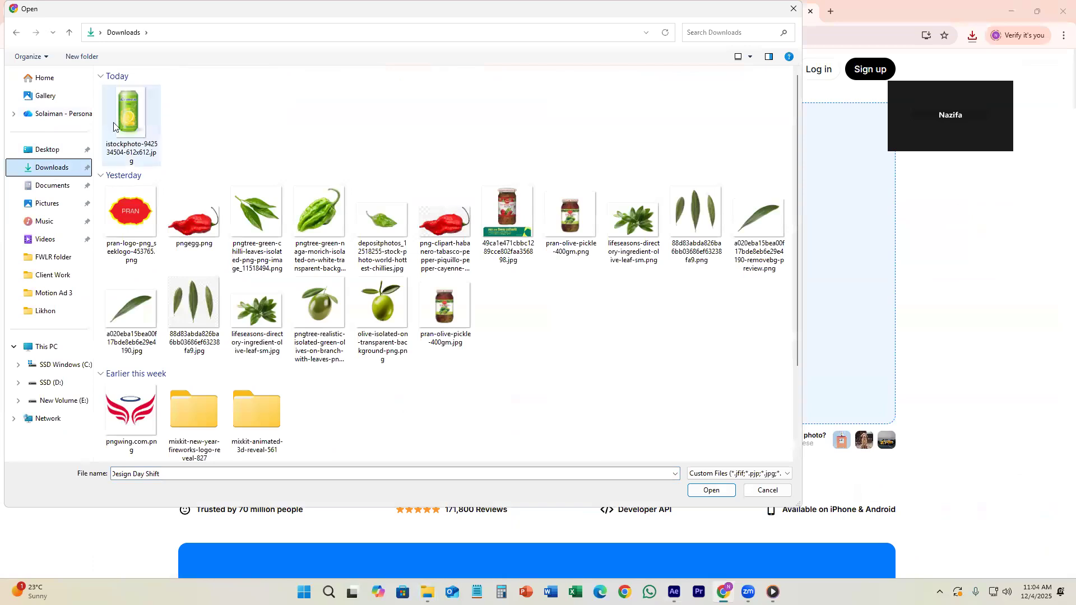
left_click(131, 120)
left_click(710, 490)
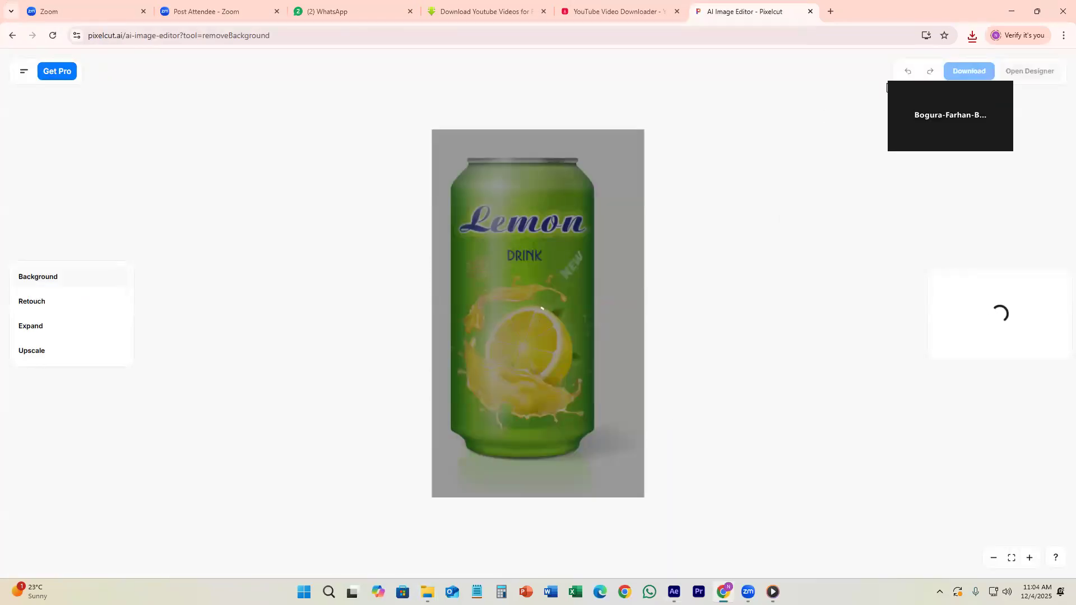
- Download the can cutout at the free preview resolution and show the PNG in its folder
left_click(970, 73)
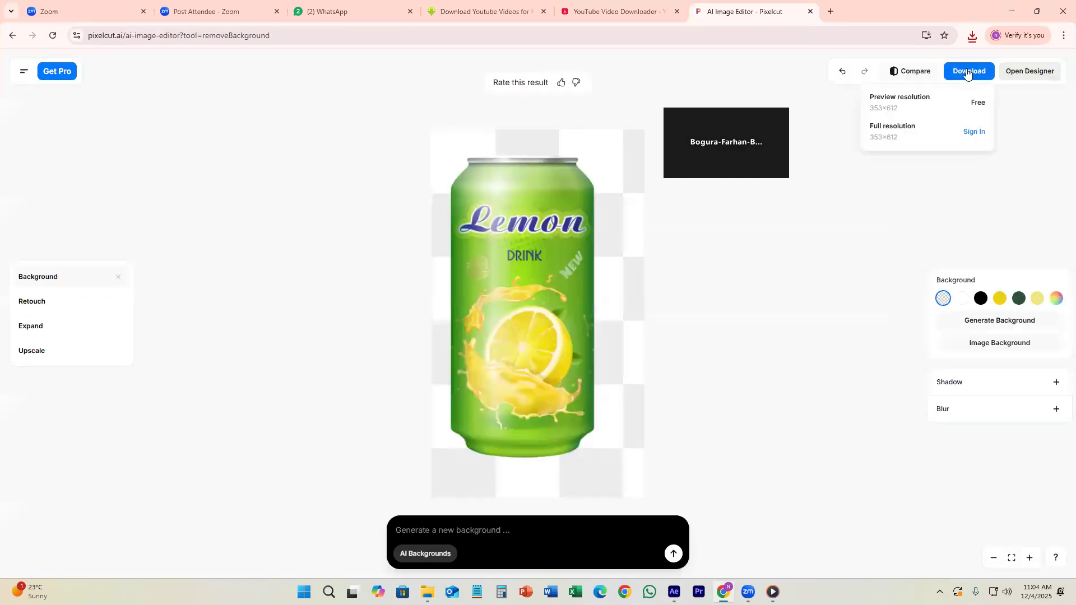
left_click(931, 107)
left_click(944, 65)
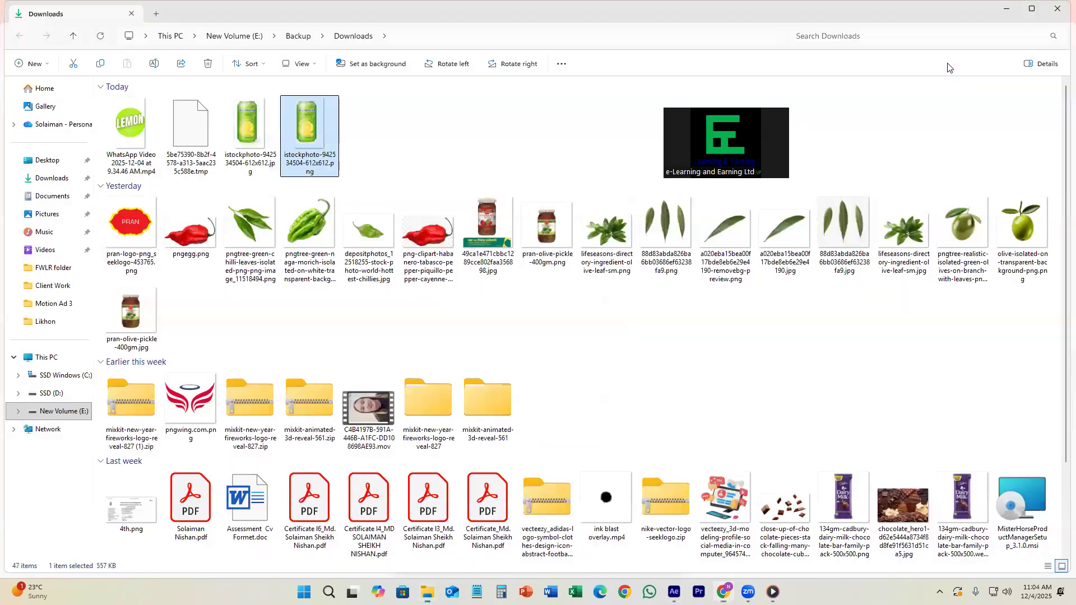
- View the downloaded can PNG to check its background removal, then close the image viewer
double_click(306, 133)
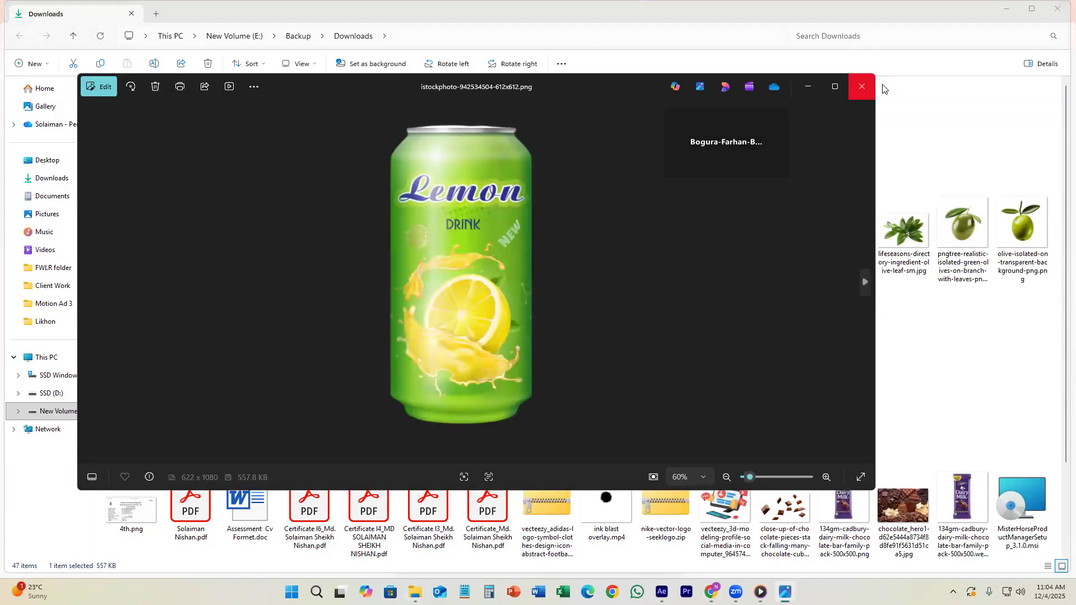
left_click(862, 87)
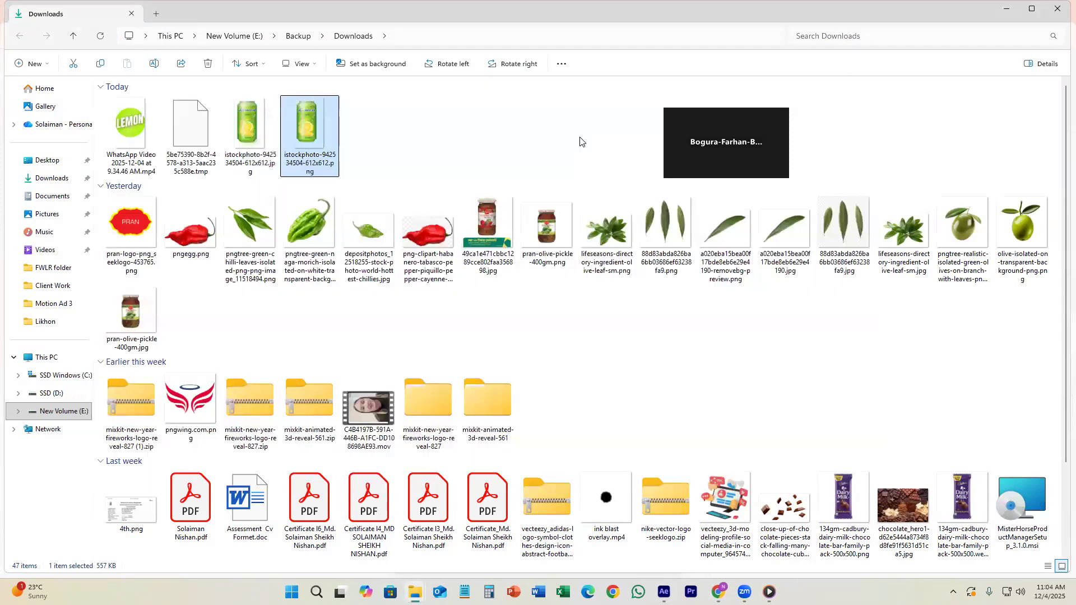
double_click(302, 116)
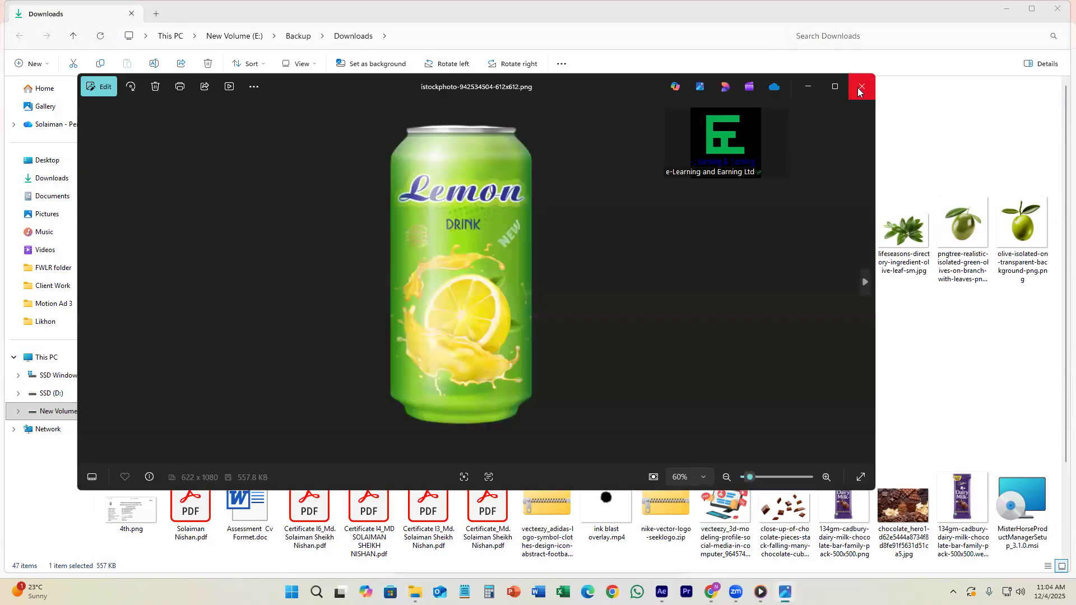
left_click(861, 86)
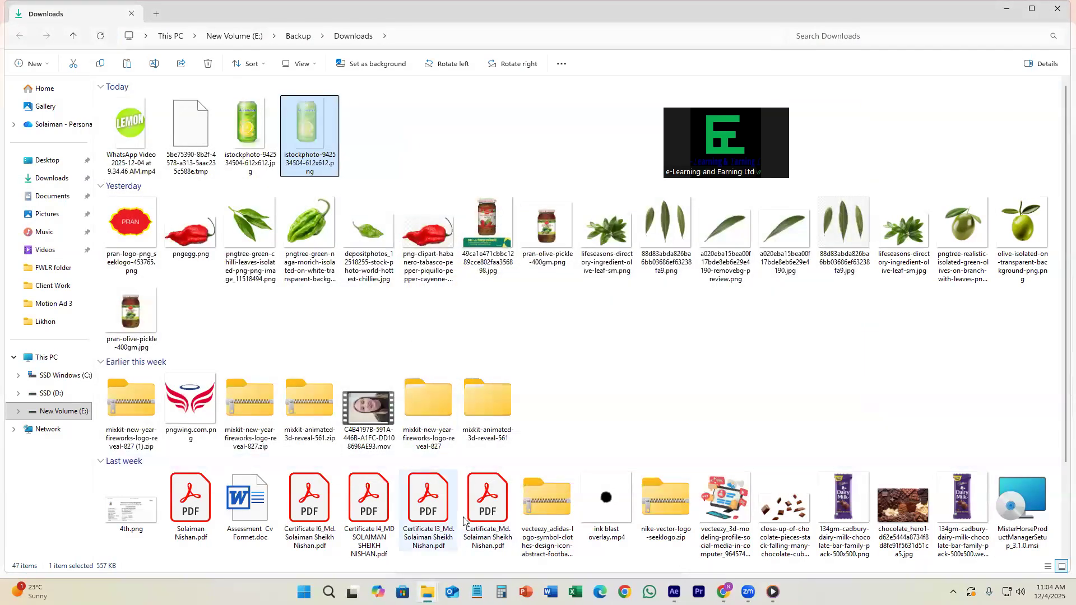
- Paste the can PNG into the Fresh Lemon Motion Ad folder and add it to Comp 1 in After Effects
mouse_move(427, 592)
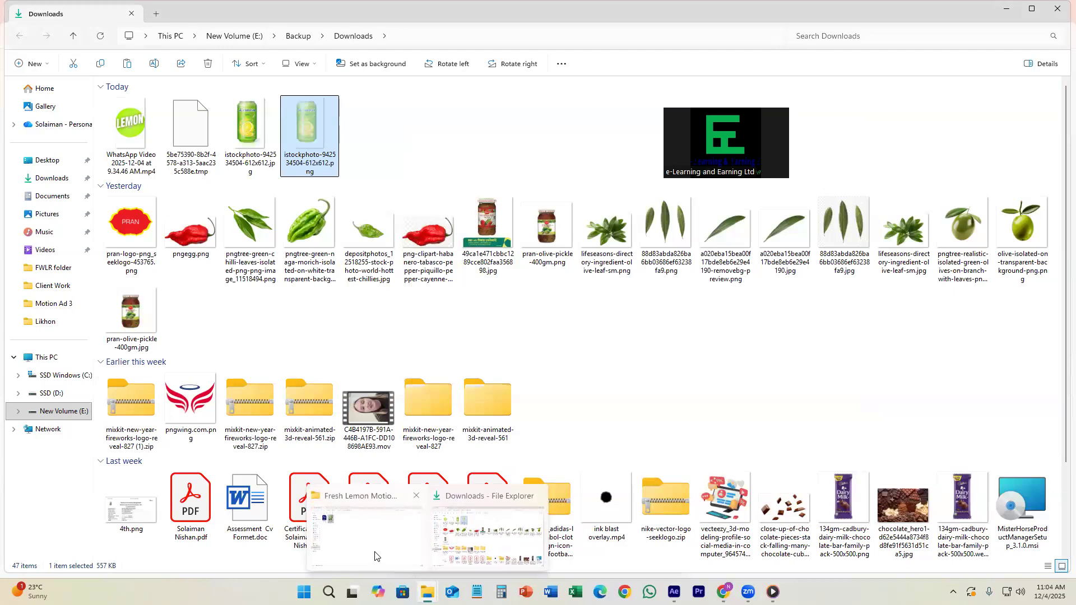
left_click(375, 556)
key("ctrl+v")
left_click_drag(130, 120, 294, 546)
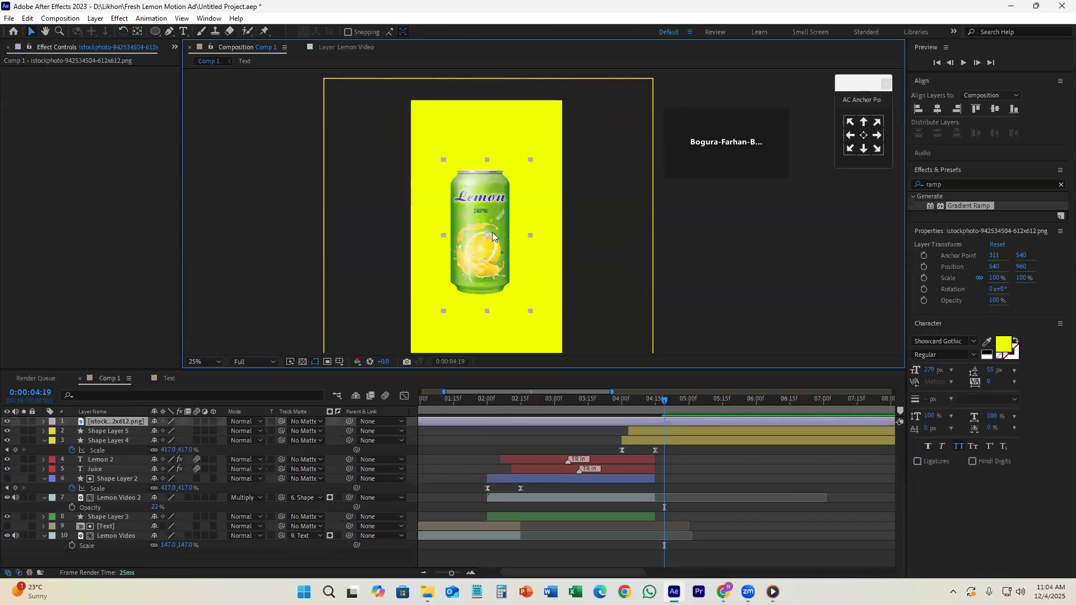
- Move the can slightly right of and below the composition's centre and start its layer at about 5.5 seconds
key("comma")
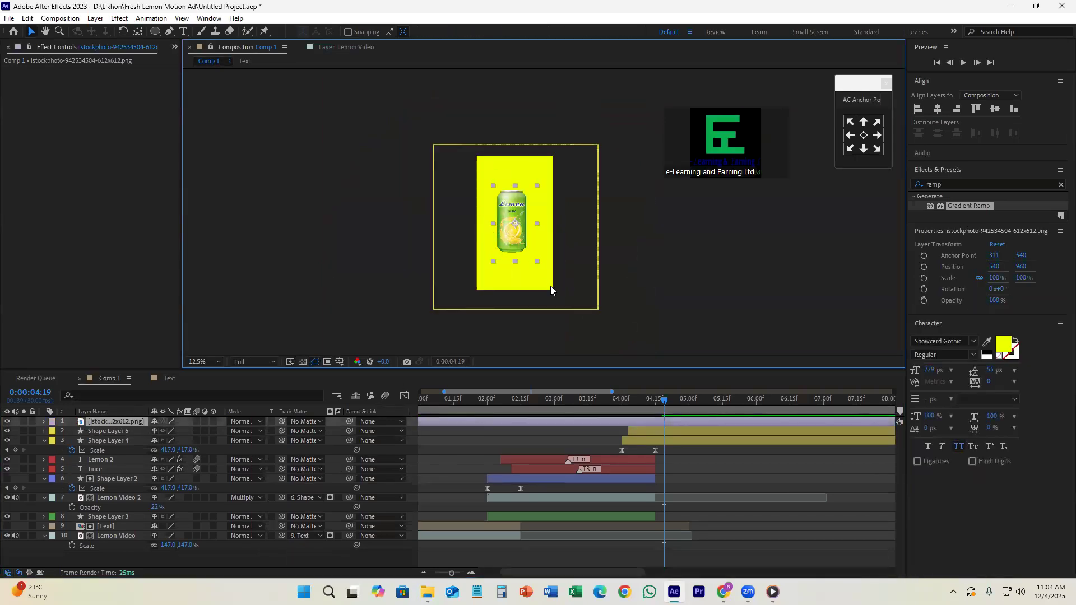
scroll(551, 286, "up", 1)
left_click_drag(532, 213, 555, 256)
key("v")
left_click_drag(479, 226, 493, 241)
scroll(476, 426, "down", 2)
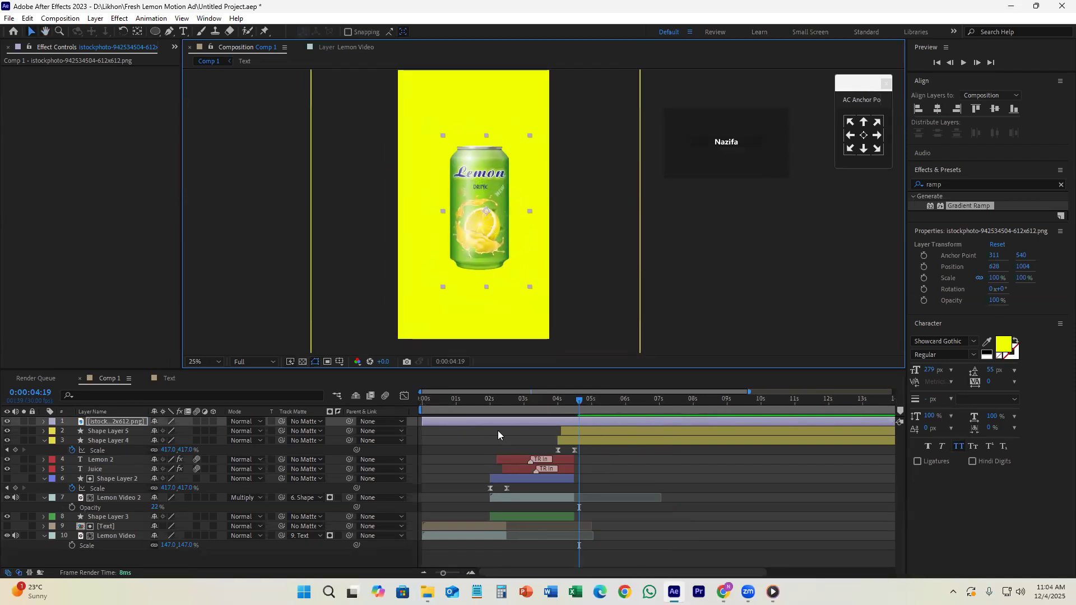
left_click_drag(442, 422, 584, 429)
- Set the fill colour of the Shape Layer 5 circle to white
left_click(584, 430)
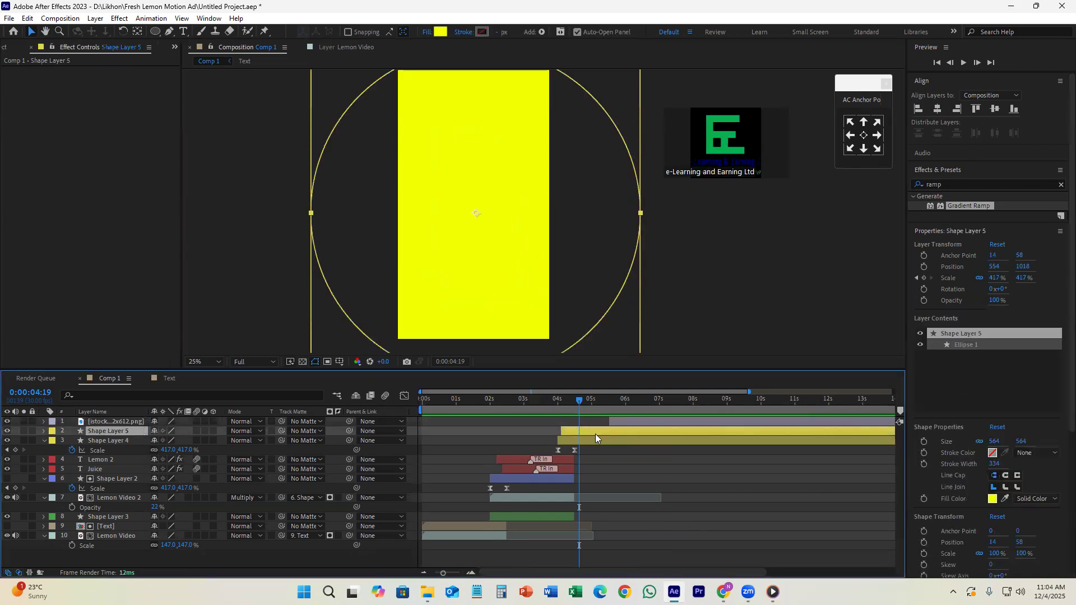
left_click(440, 32)
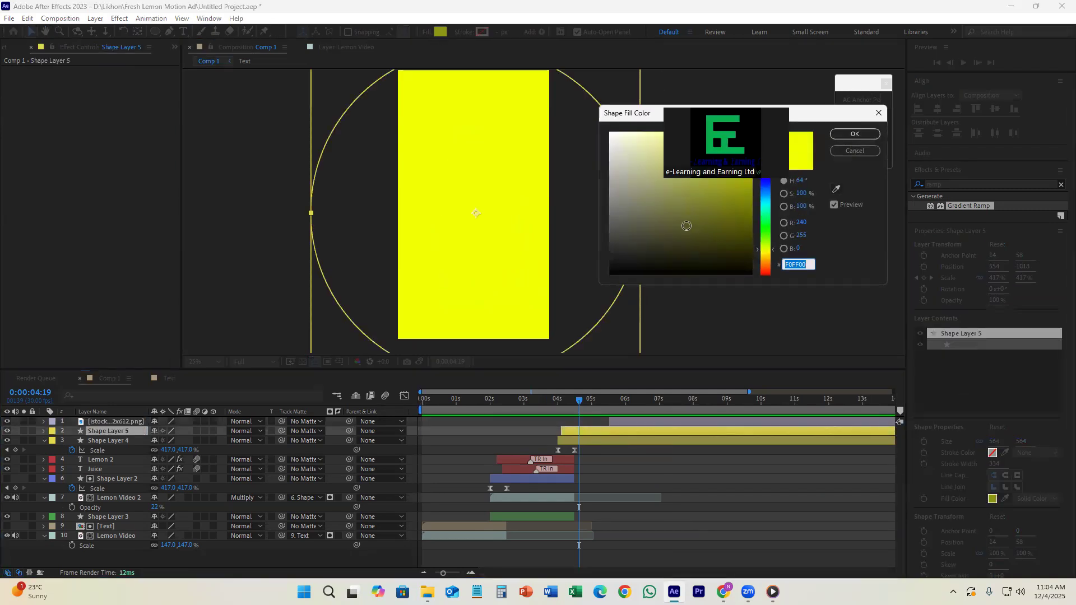
left_click_drag(687, 226, 572, 108)
left_click(856, 135)
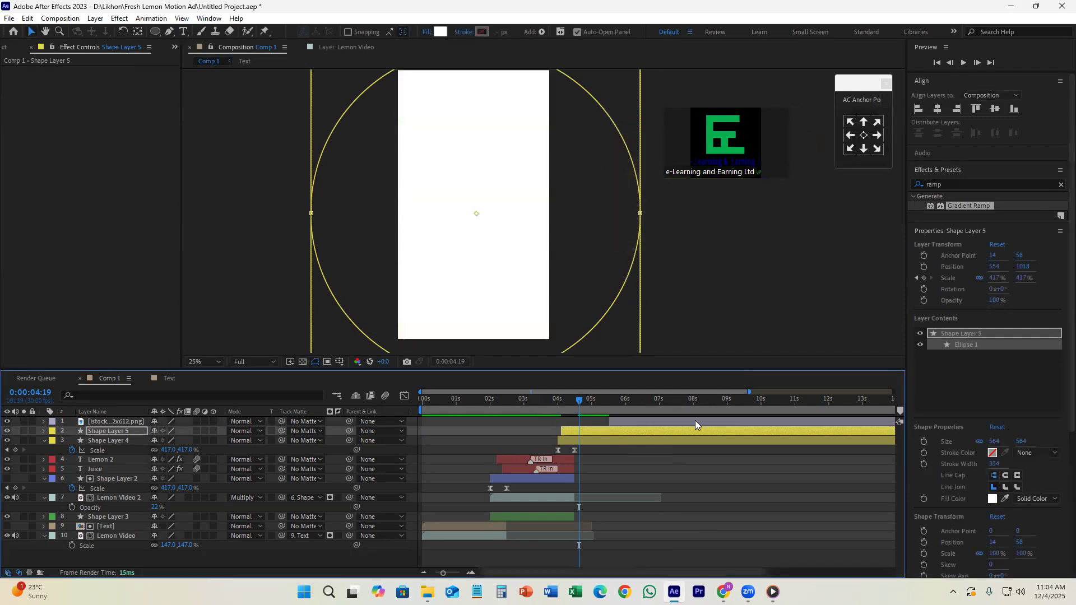
- Preview the transition with the can layer starting at about 4.5 seconds, and delay its start to about 5.8 seconds
left_click_drag(700, 423, 666, 423)
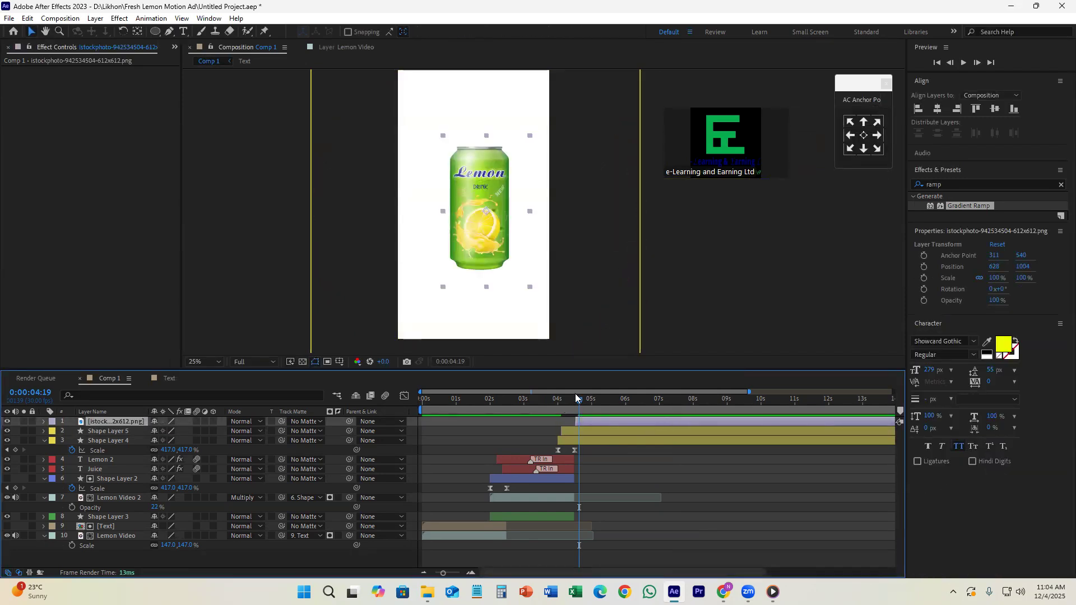
left_click_drag(573, 403, 555, 400)
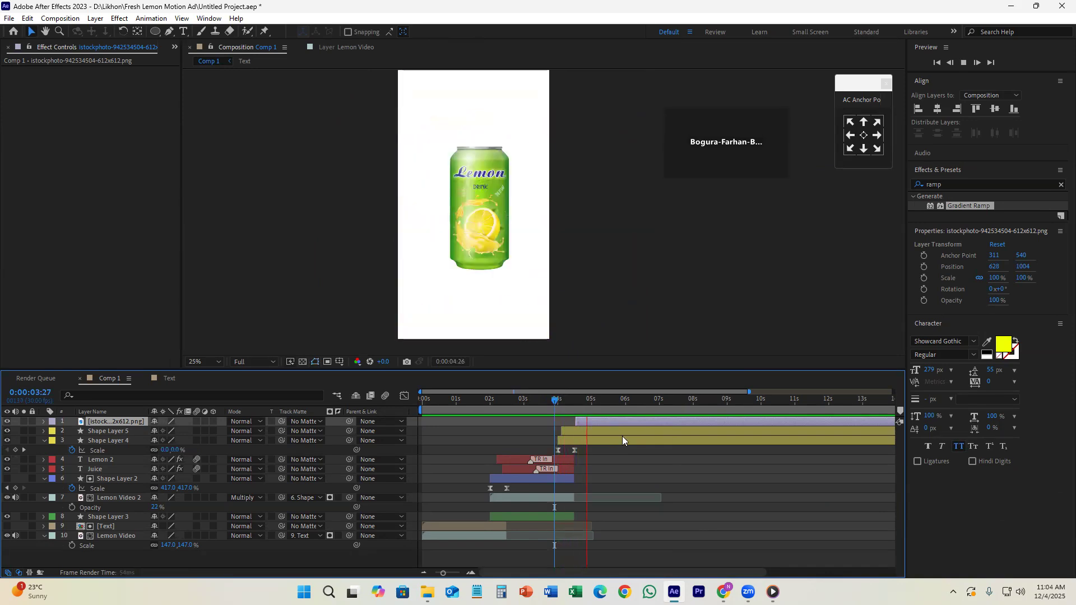
key("space")
scroll(595, 437, "up", 2)
left_click_drag(516, 433, 709, 426)
scroll(709, 429, "down", 1)
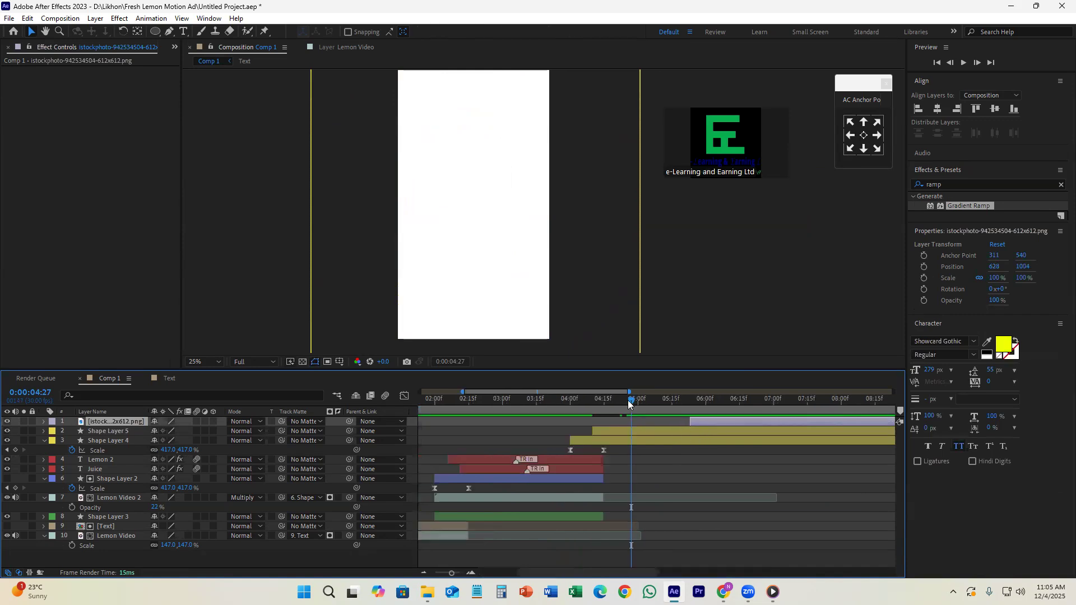
- Start the white circle layer at about 4.2 seconds and preview the green, yellow and white transitions
left_click(582, 400)
mouse_move(587, 427)
left_mouse_down()
mouse_move(609, 441)
mouse_move(597, 431)
left_mouse_up()
left_click(565, 400)
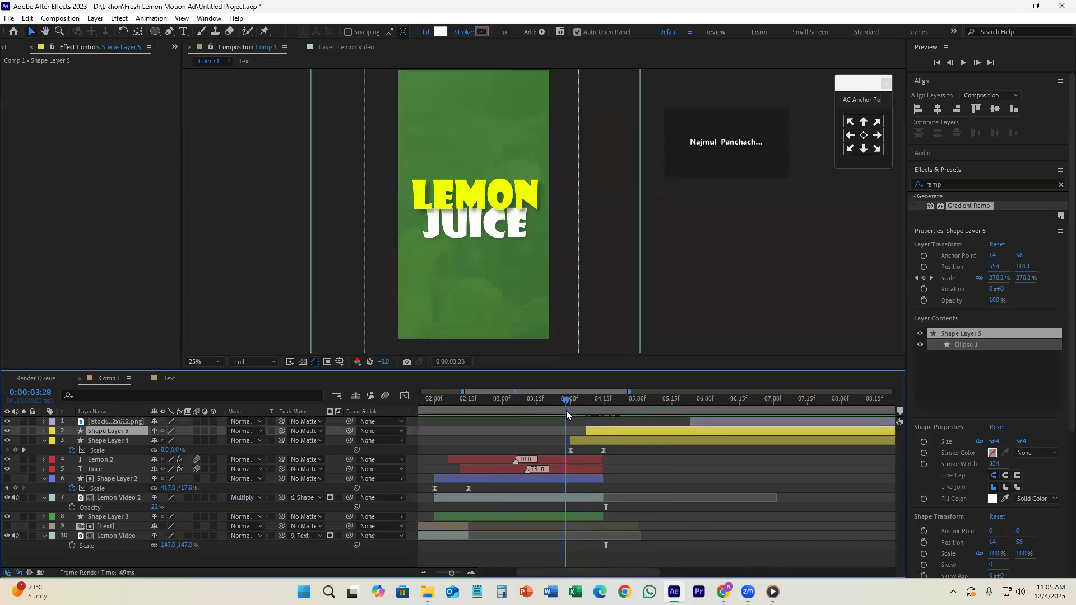
left_click_drag(641, 403, 412, 437)
key("space")
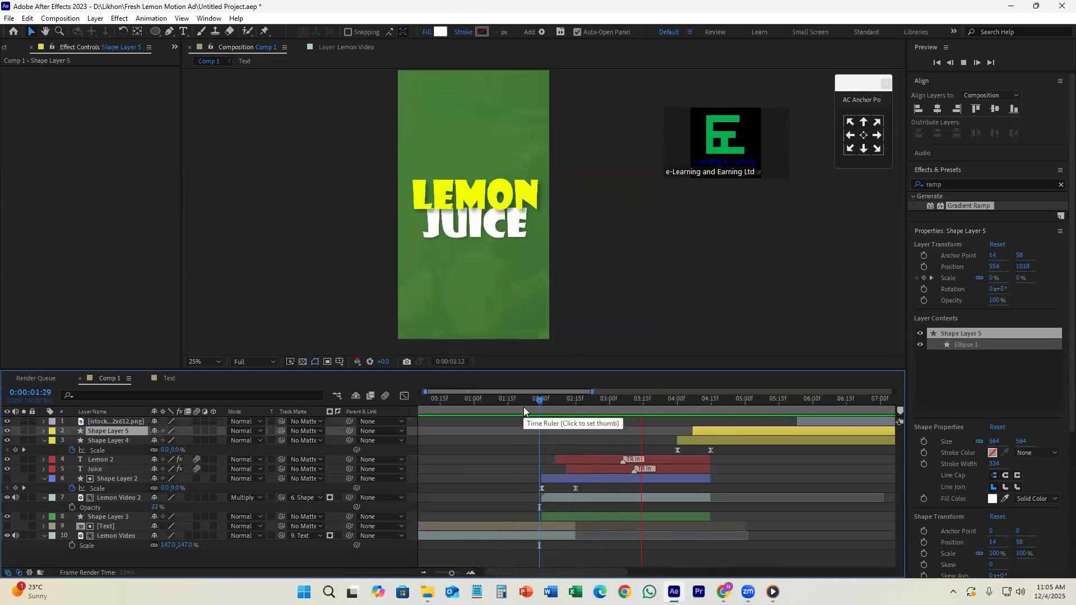
key("space")
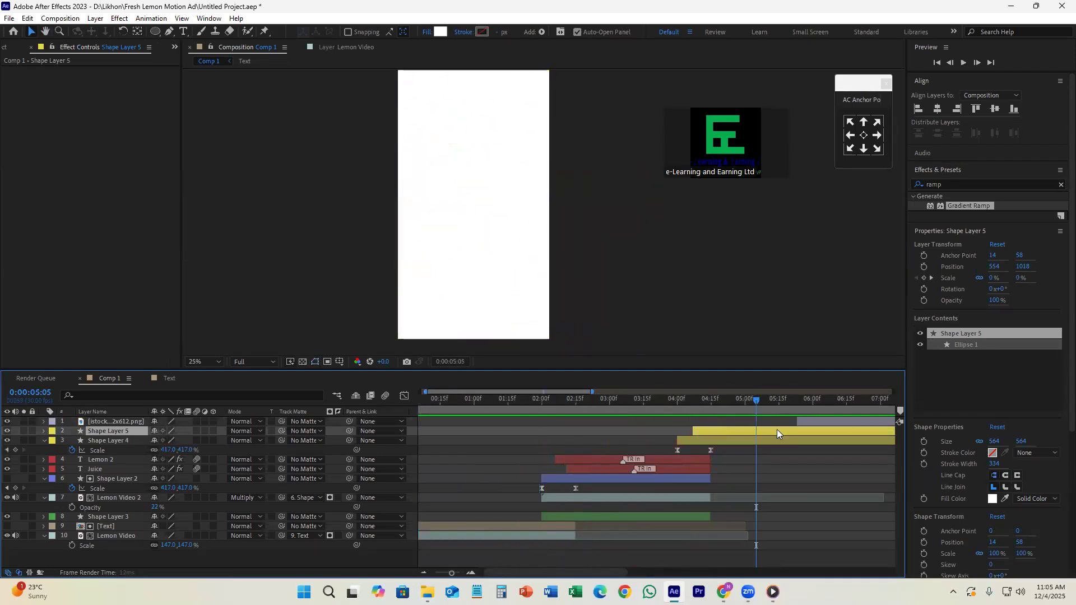
scroll(774, 465, "down", 2)
left_click_drag(636, 403, 625, 438)
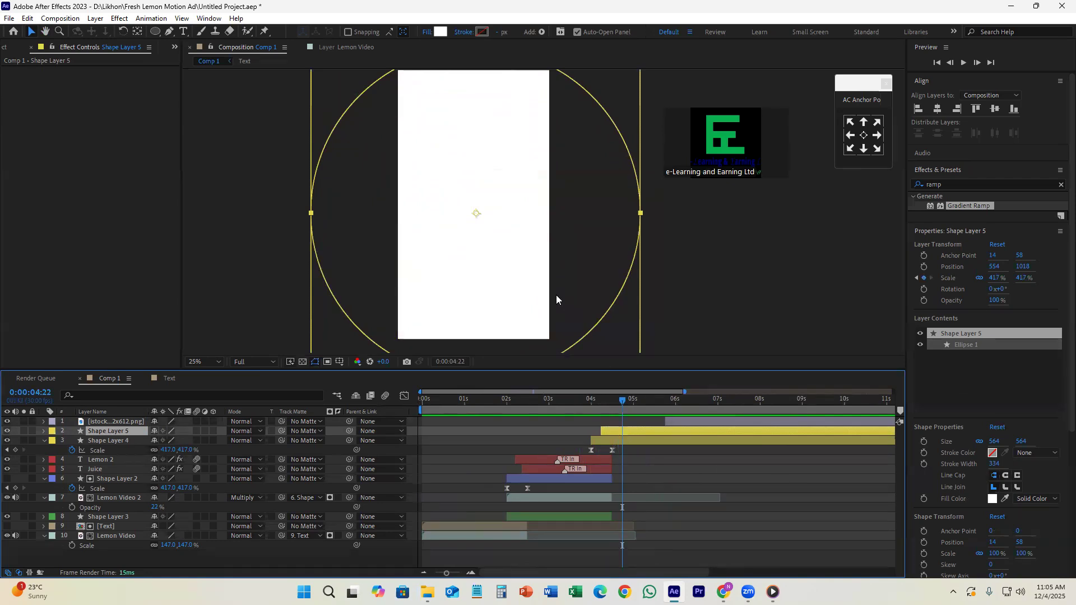
- Examine the circle transition that introduces the can in the reference video in Media Player, and return to After Effects
scroll(493, 266, "down", 1)
key("alt+Tab")
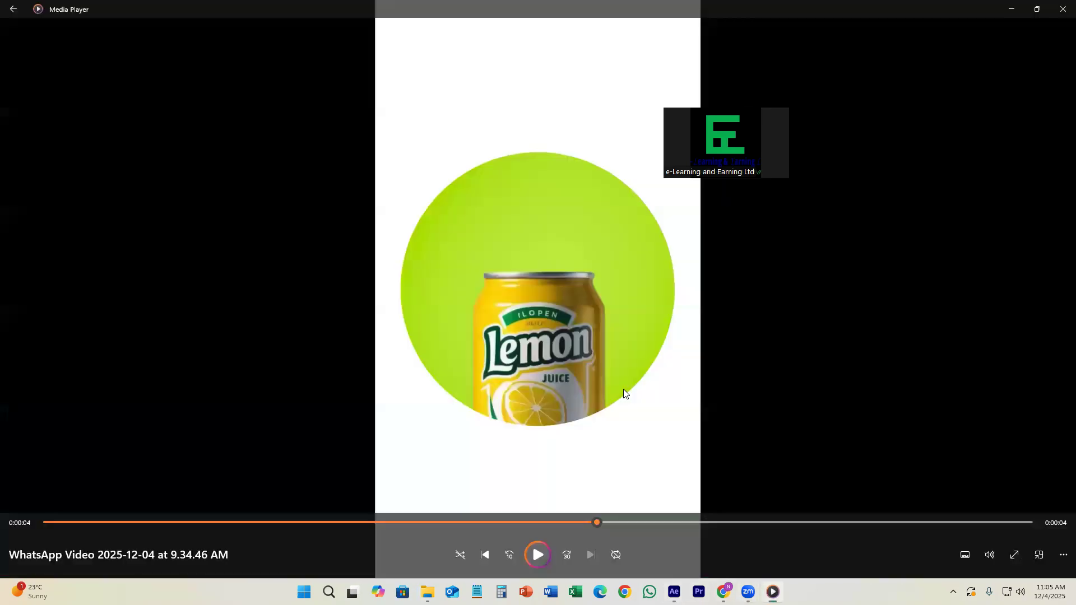
left_click_drag(611, 527, 578, 529)
left_click(1012, 9)
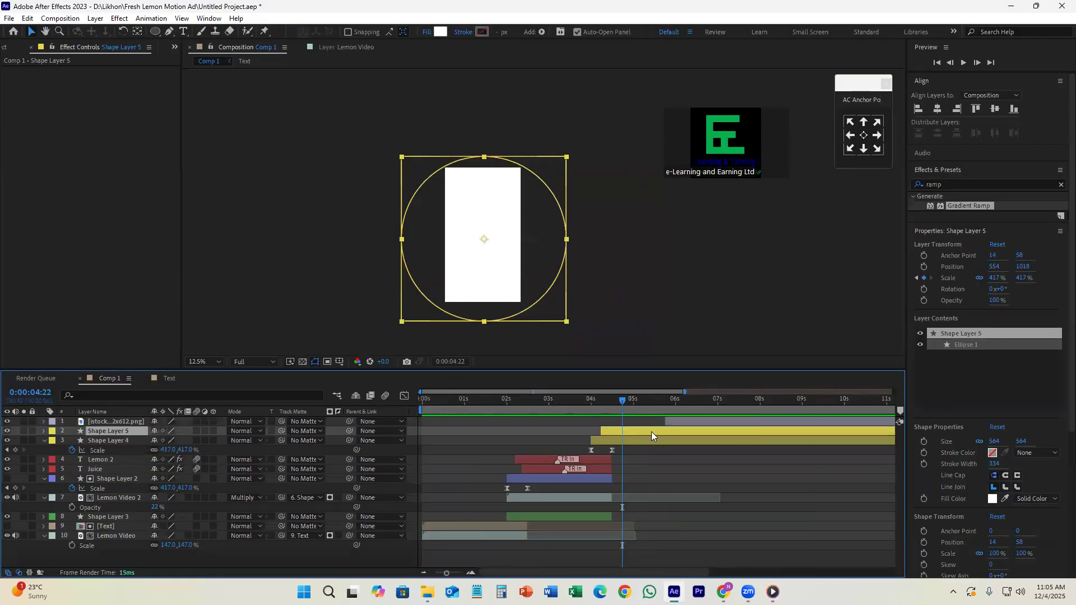
key("u")
mouse_move(637, 437)
left_mouse_down()
mouse_move(613, 449)
mouse_move(587, 443)
left_mouse_up()
key("Delete")
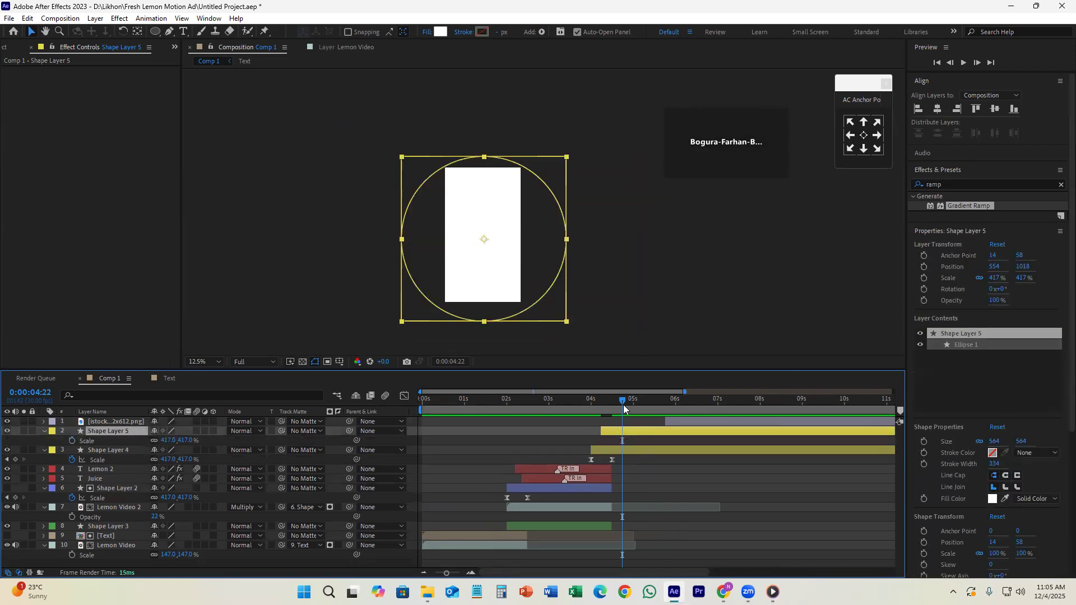
key("ctrl+z")
- Find the frame at 0:00:04:14 where the white circle nearly fills the composition's width and delete the circle's scale keyframes there
scroll(634, 450, "up", 4)
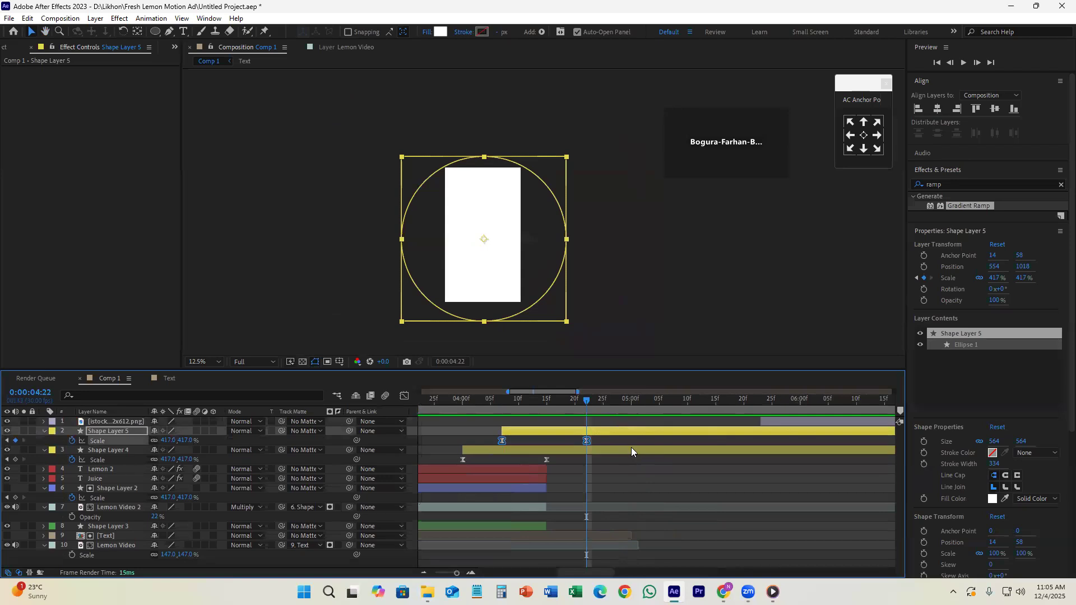
left_click_drag(586, 402, 540, 421)
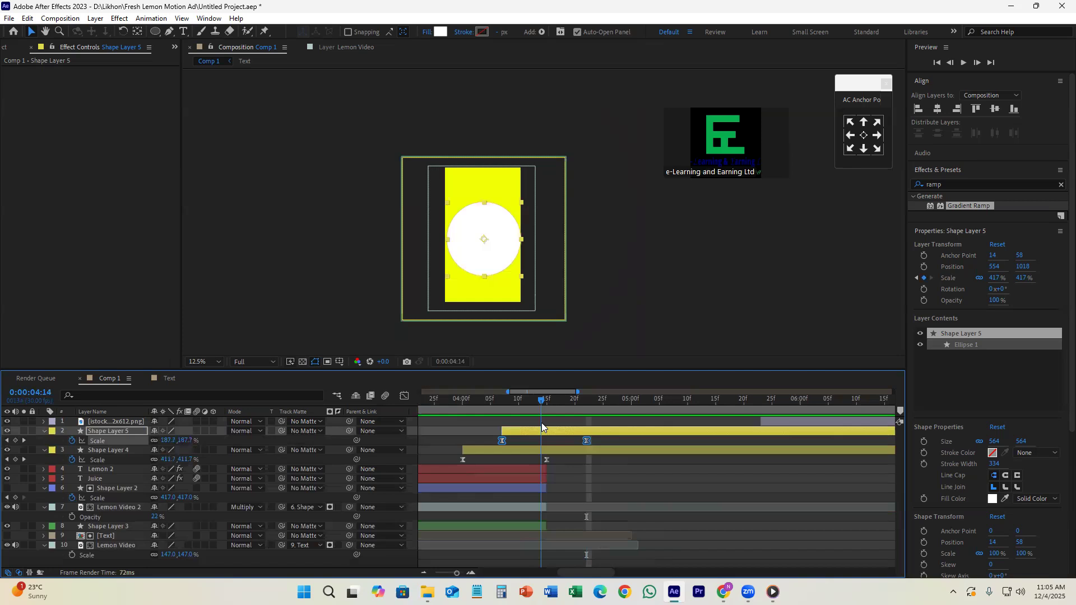
left_click_drag(542, 406, 536, 407)
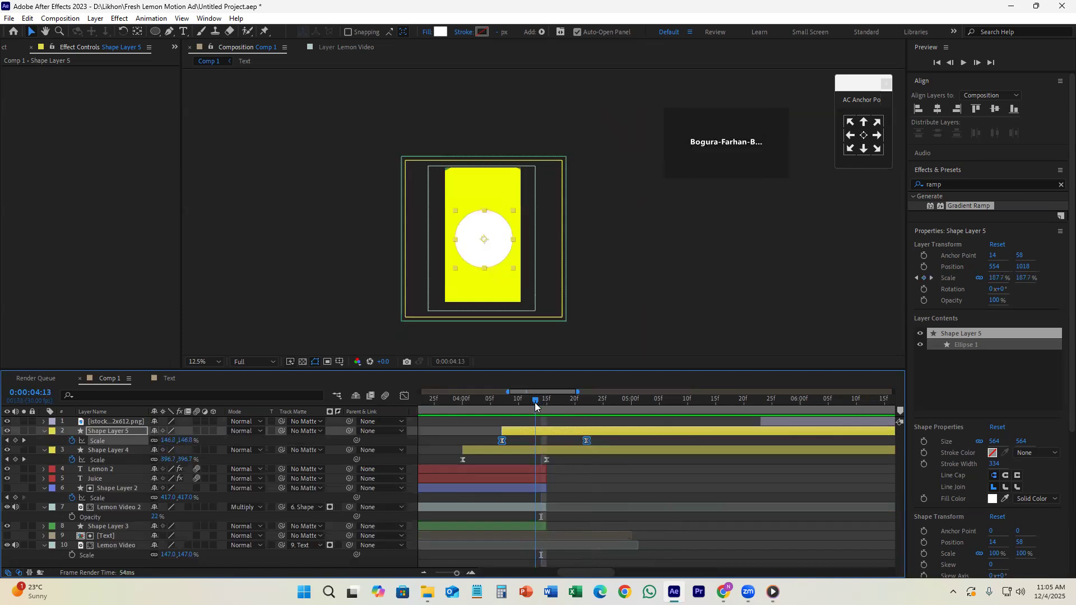
scroll(486, 220, "up", 1)
key("space")
left_click_drag(522, 271, 536, 227)
scroll(537, 405, "up", 1)
left_click(535, 400)
key("space")
left_click_drag(537, 400, 539, 400)
left_click_drag(667, 437, 459, 443)
key("Delete")
- Set the white circle's scale to 179.7% so it fits within the composition's width
key("u")
key("s")
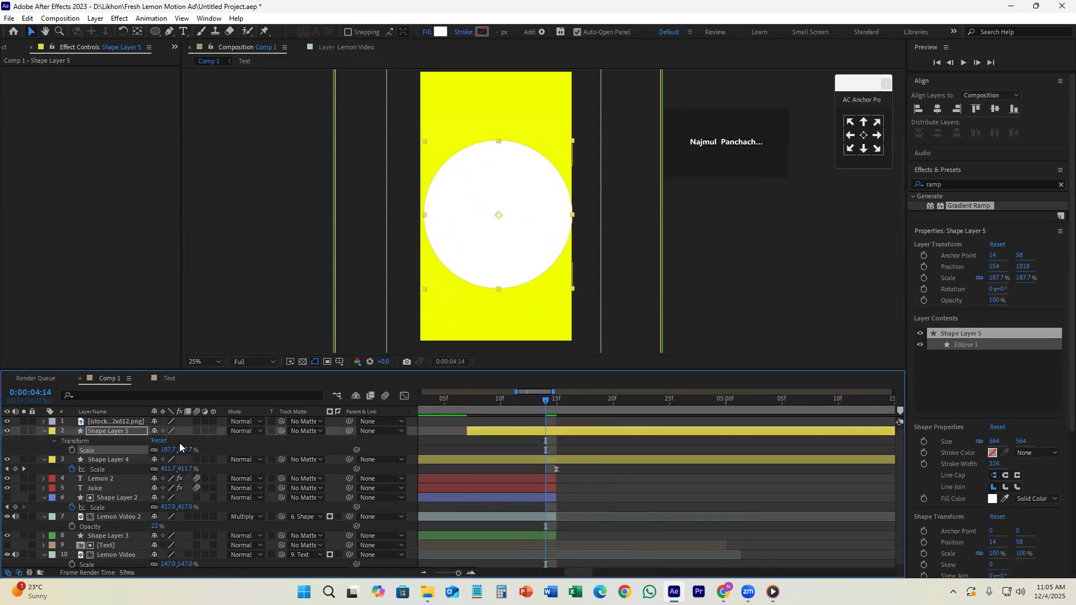
left_click_drag(183, 450, 178, 450)
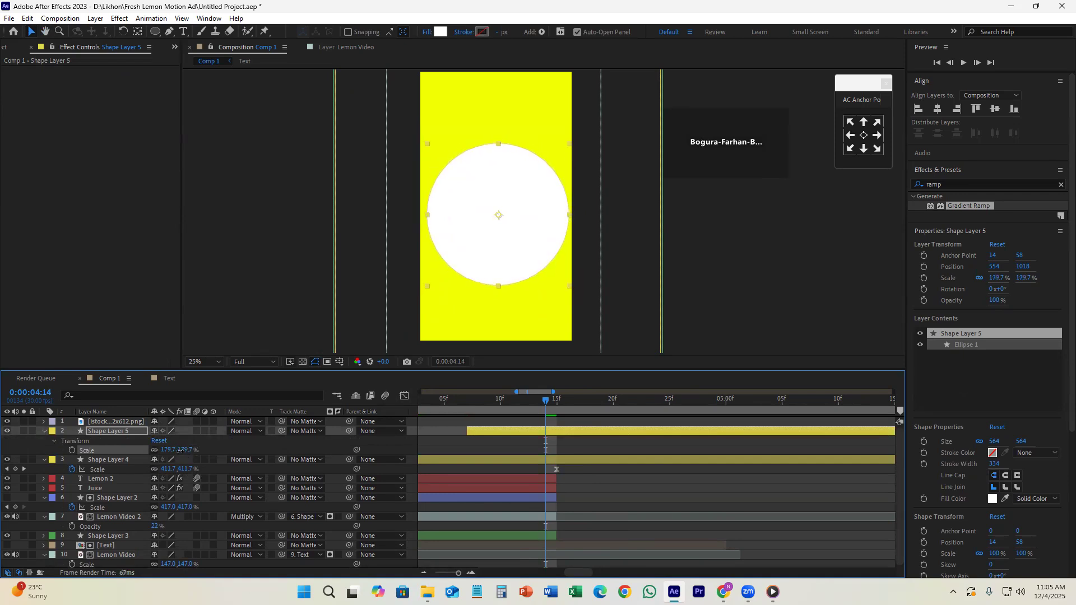
- Apply Animation Composer's Overshoot Scale From Anchor Point preset to Shape Layer 5 as an In animation, and close Animation Composer
left_click(619, 444)
left_click(573, 432)
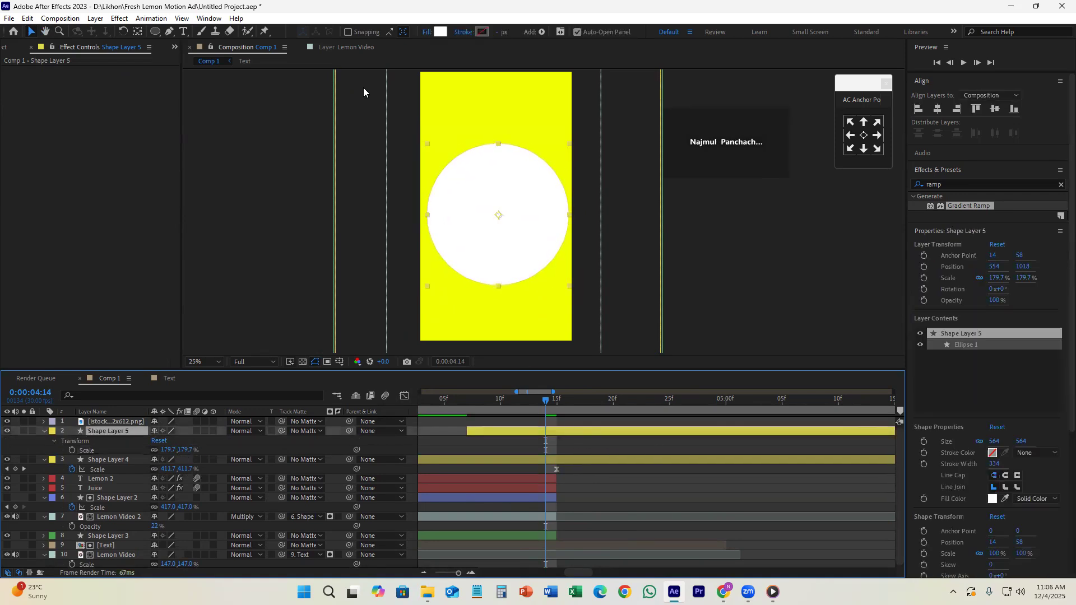
left_click(199, 18)
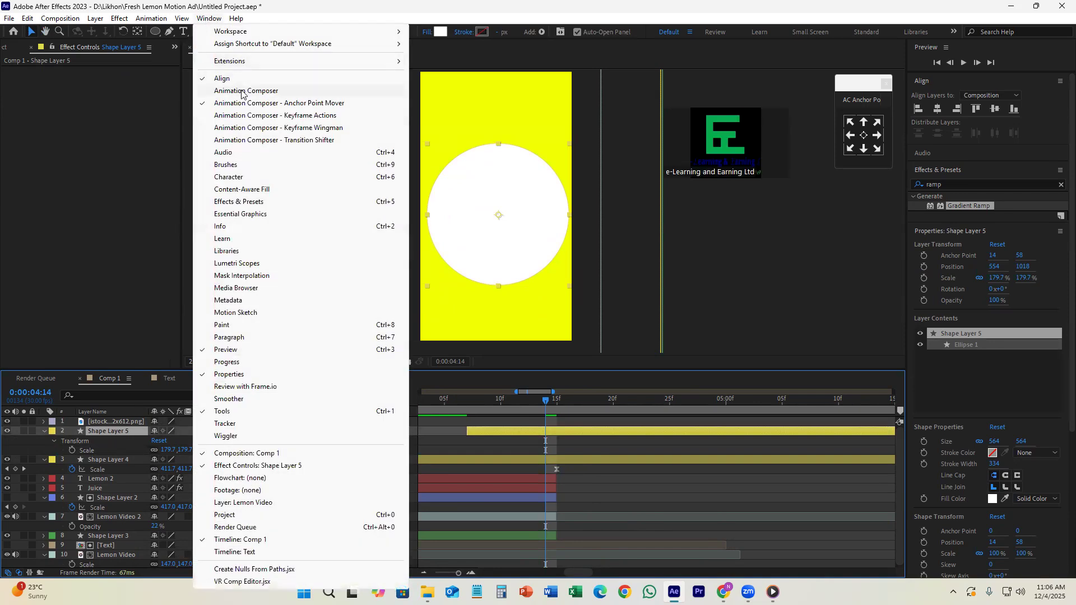
left_click(230, 94)
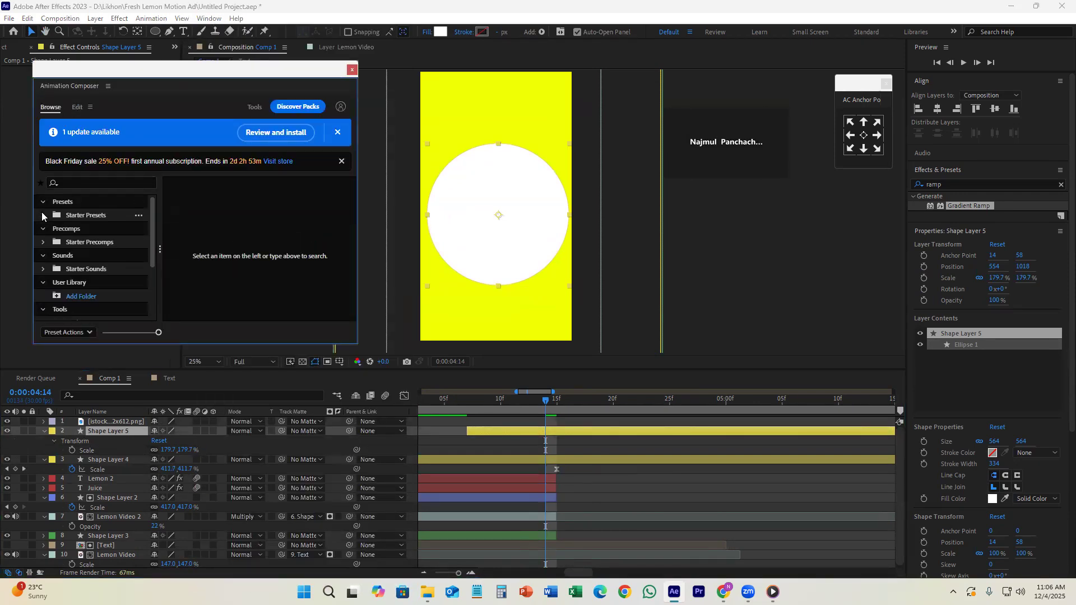
left_click(42, 216)
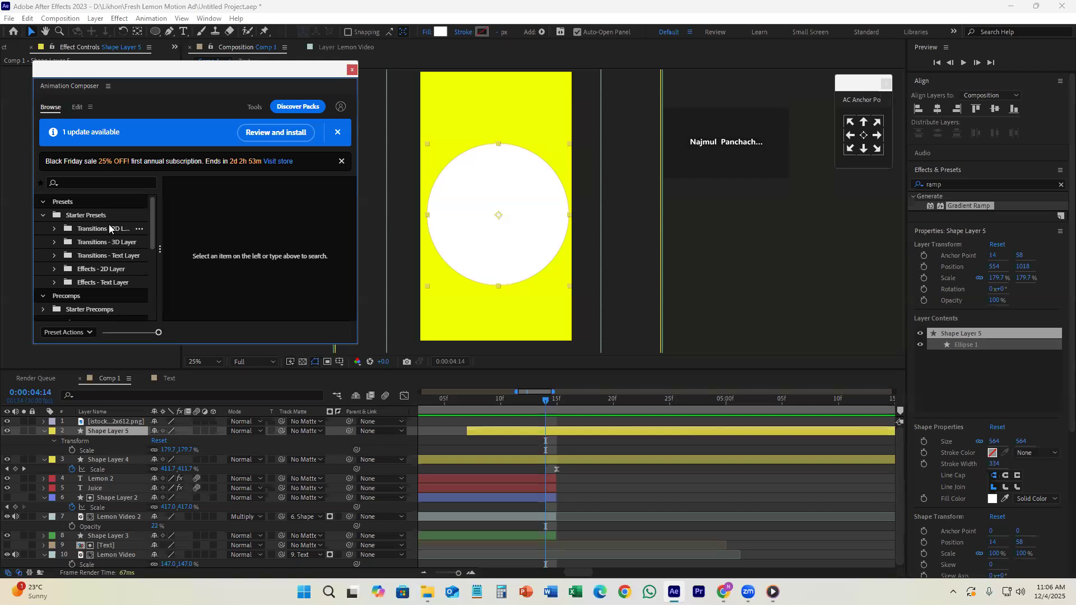
left_click(110, 229)
left_click_drag(351, 188, 353, 313)
left_click(254, 332)
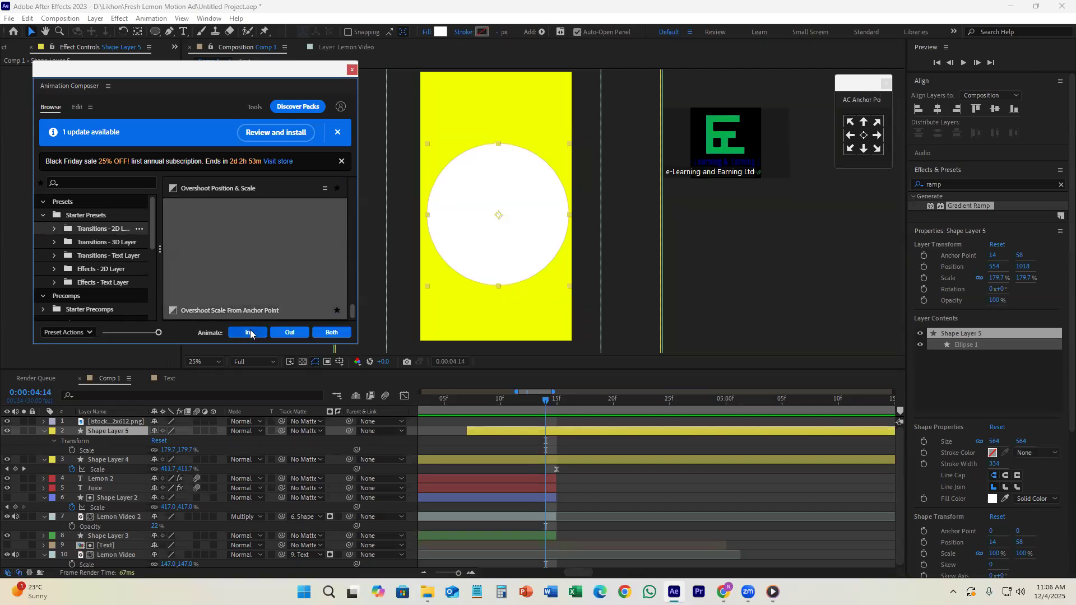
left_click(352, 69)
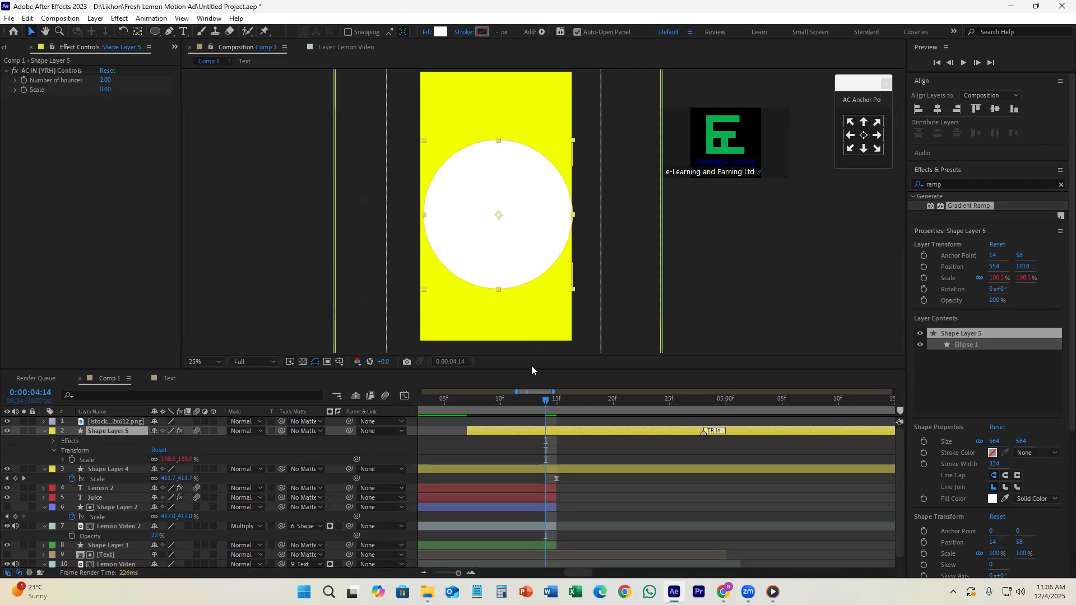
- Centre the white circle horizontally in the composition once its entrance animation has settled
scroll(611, 463, "down", 6)
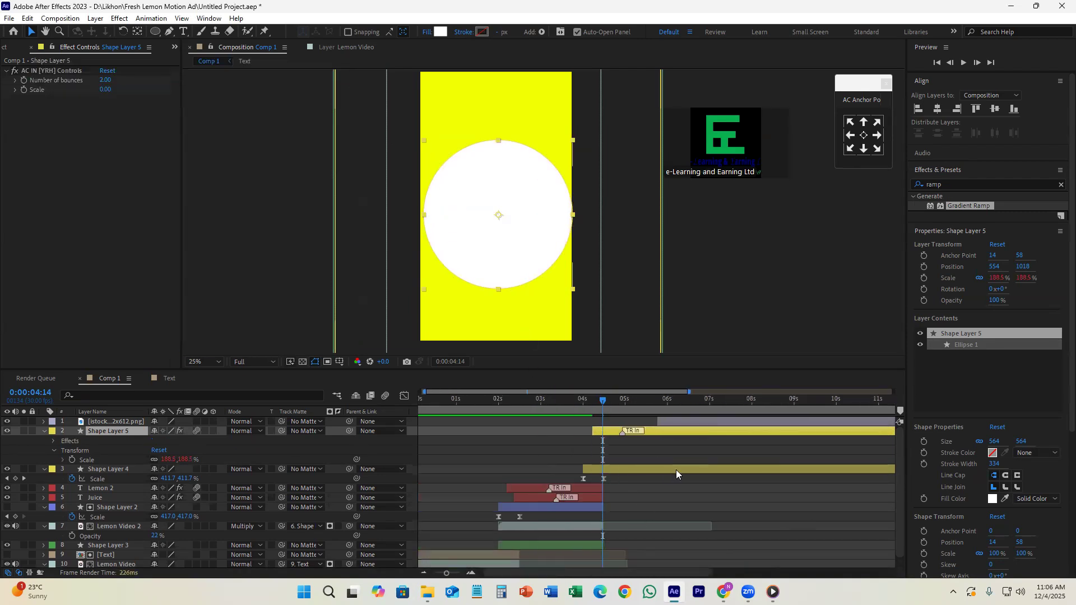
scroll(549, 400, "up", 4)
left_click_drag(534, 403, 578, 420)
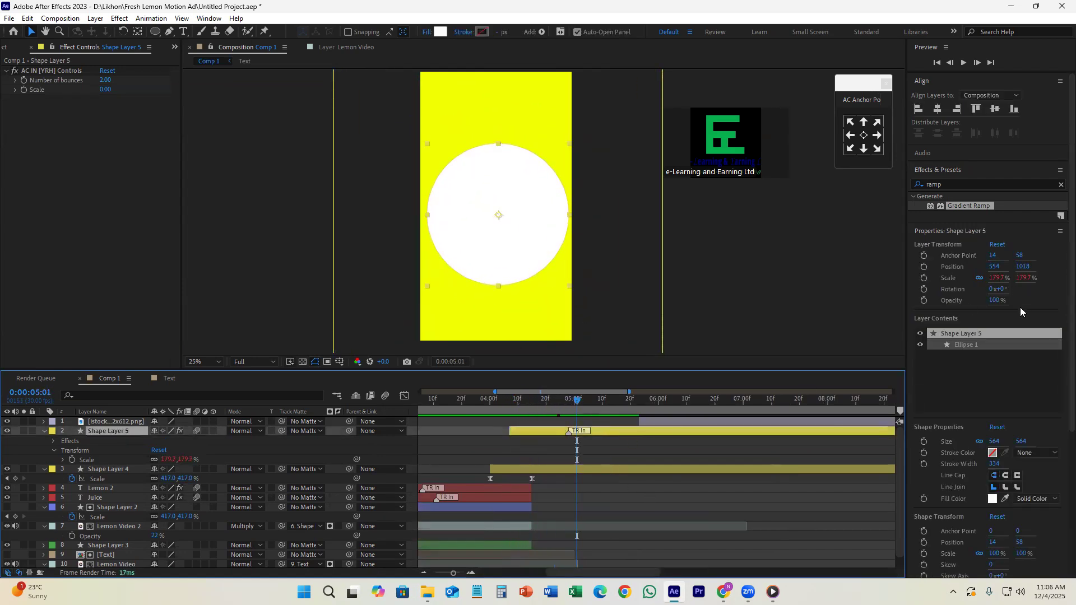
left_click_drag(1072, 252, 1072, 228)
left_click(938, 108)
left_click(642, 456)
- Scrub through the white circle's overshoot entrance to check its timing against the yellow circle's expansion
left_click(511, 415)
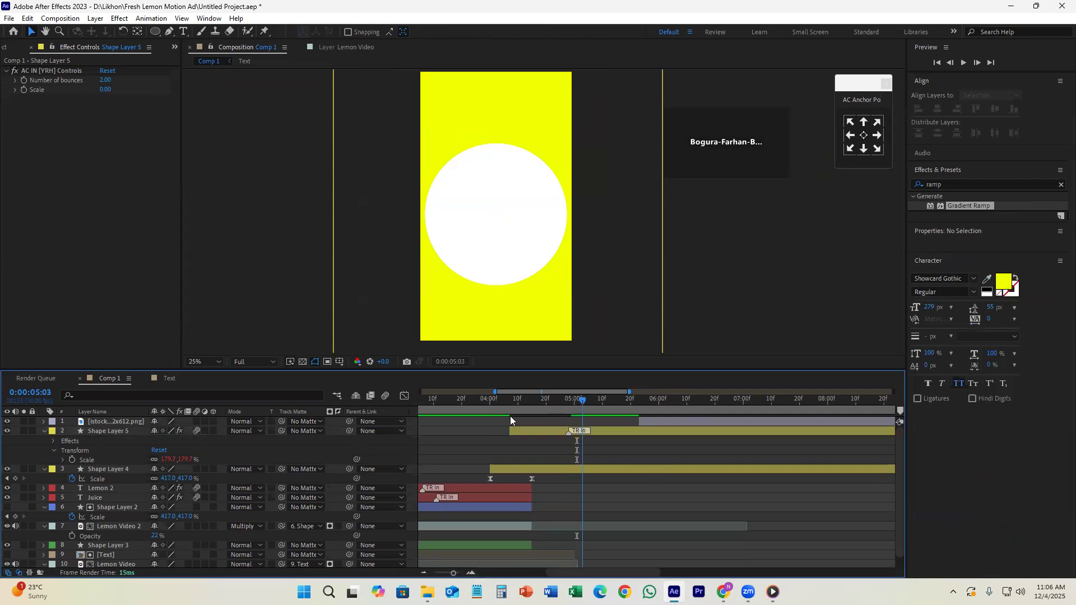
left_click_drag(513, 433, 578, 465)
left_click_drag(580, 400, 549, 490)
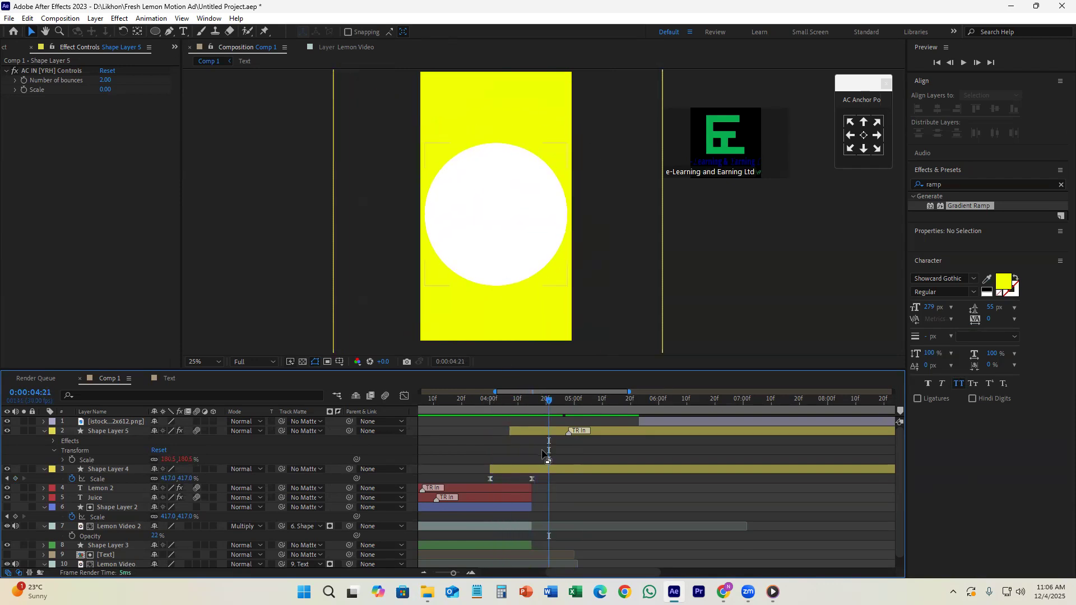
left_click_drag(549, 401, 539, 459)
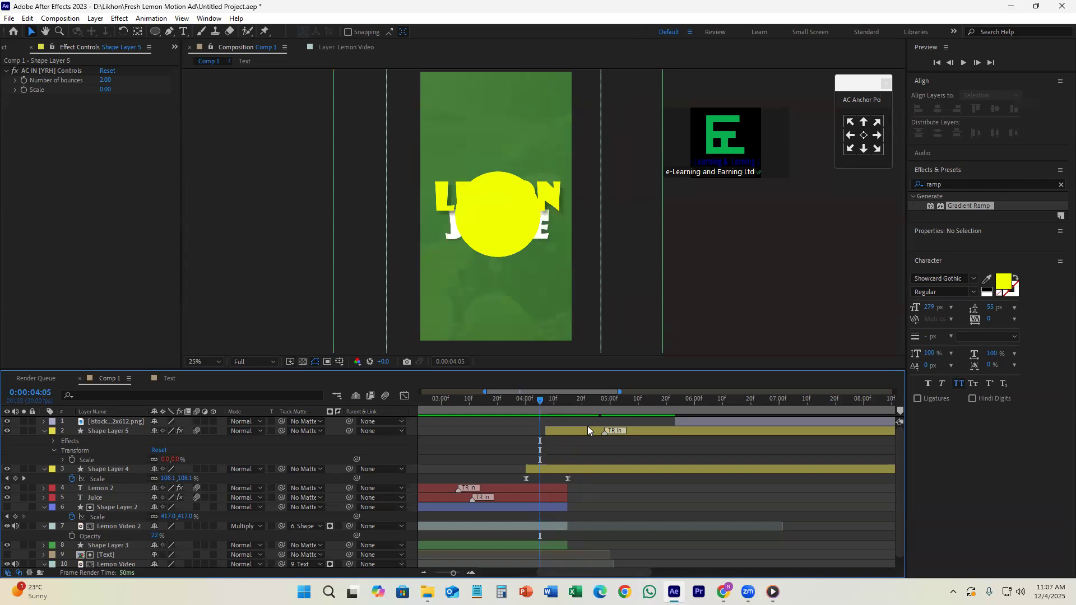
left_click(552, 400)
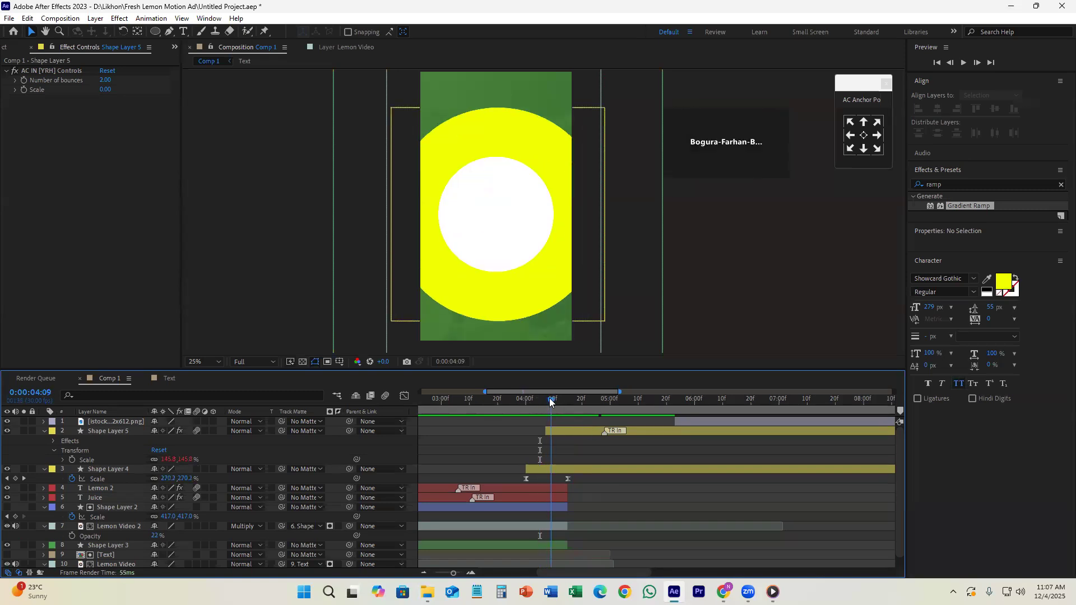
left_click(567, 431)
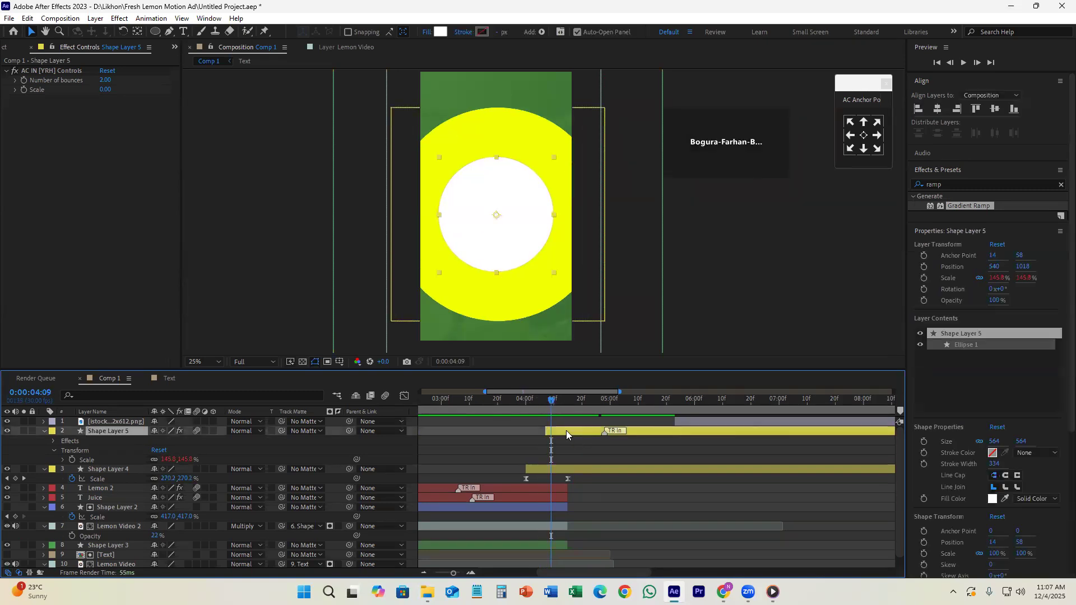
- Copy the green fill colour 4B863E from Shape Layer 3 without changing it
scroll(611, 465, "down", 5)
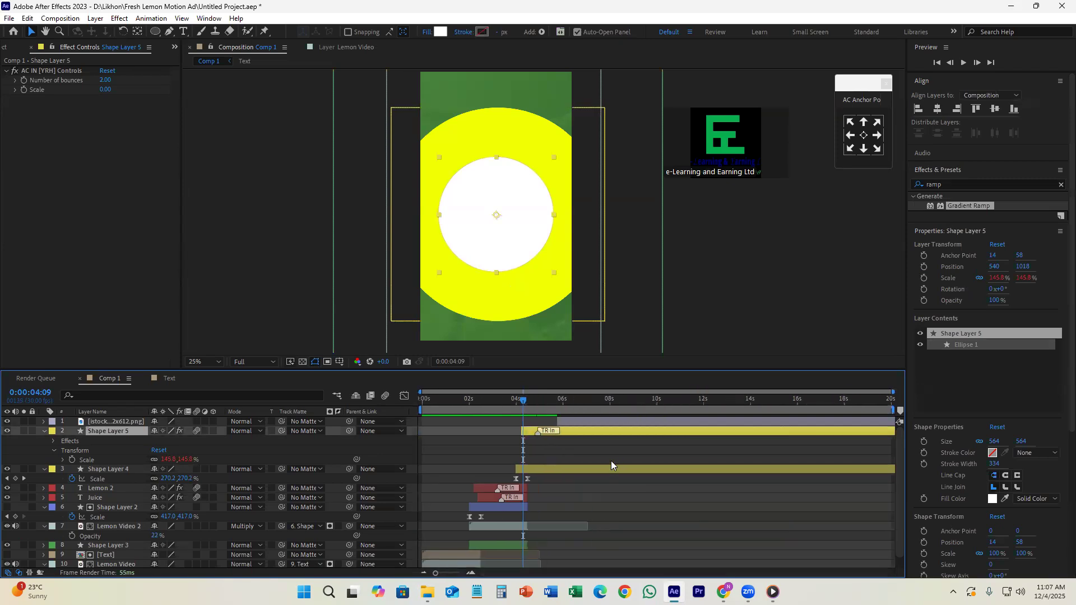
left_click_drag(522, 400, 471, 419)
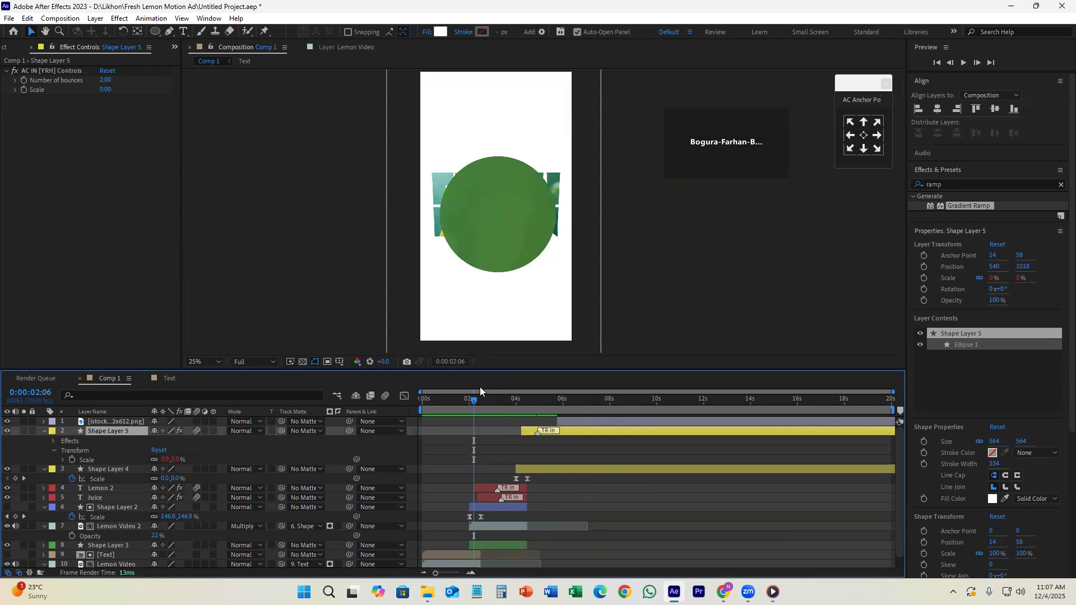
left_click(497, 547)
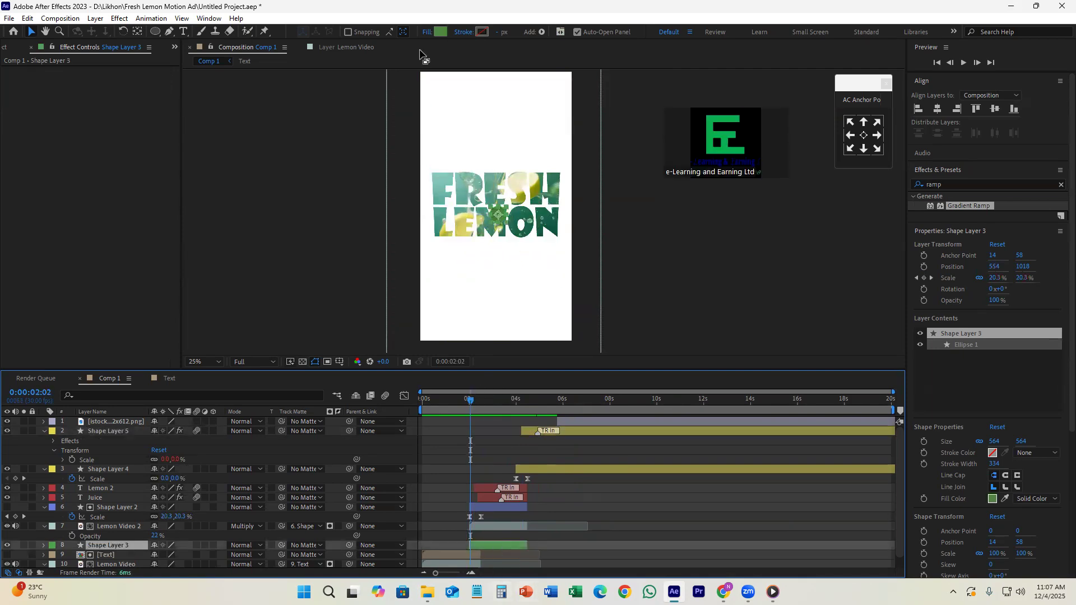
left_click(436, 33)
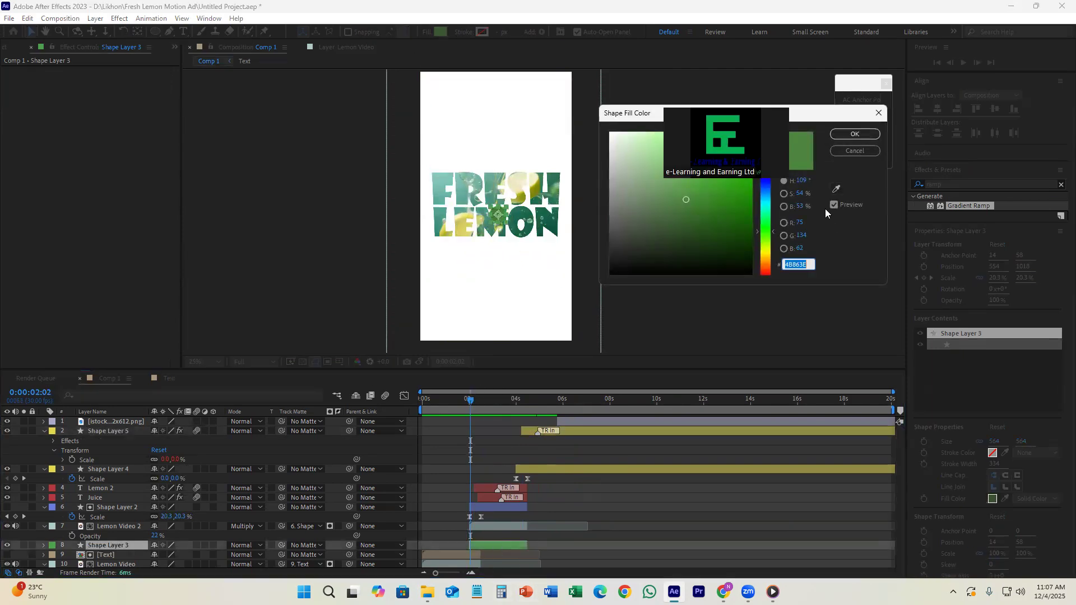
left_click(851, 151)
- Duplicate the yellow circle, Shape Layer 4, show its keyframes and shift the copy slightly later in the timeline
left_click_drag(471, 401, 561, 427)
scroll(560, 439, "up", 2)
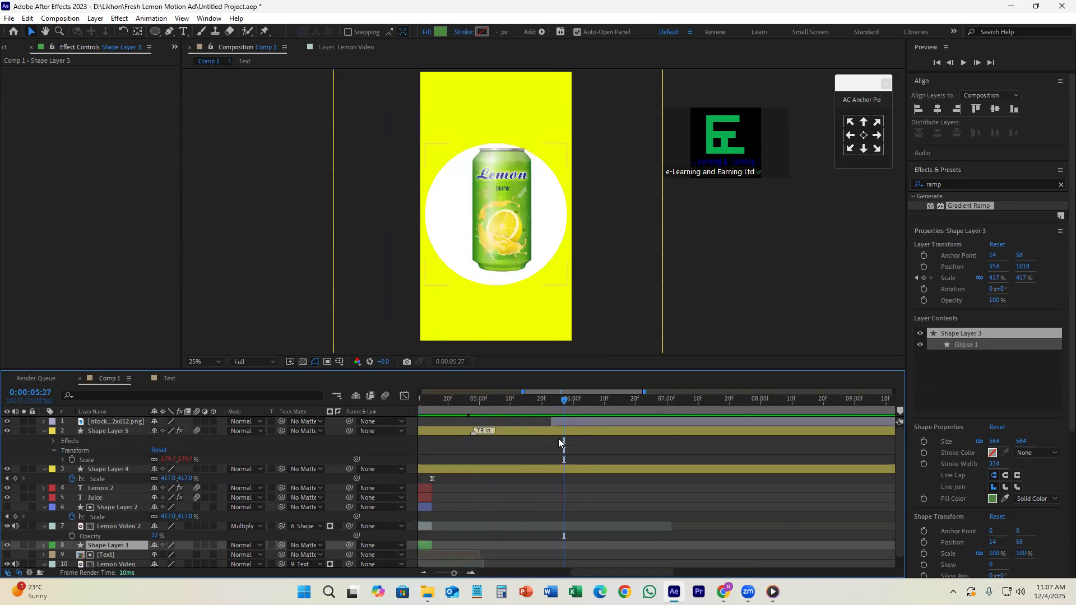
scroll(574, 429, "down", 2)
left_click_drag(568, 403, 554, 433)
left_click(550, 432)
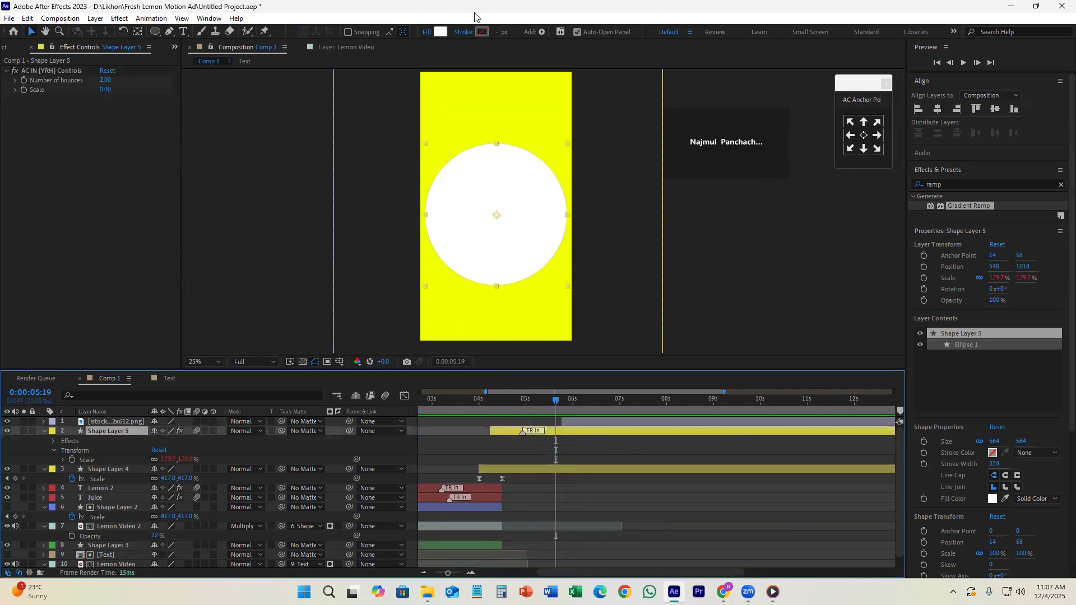
left_click(543, 470)
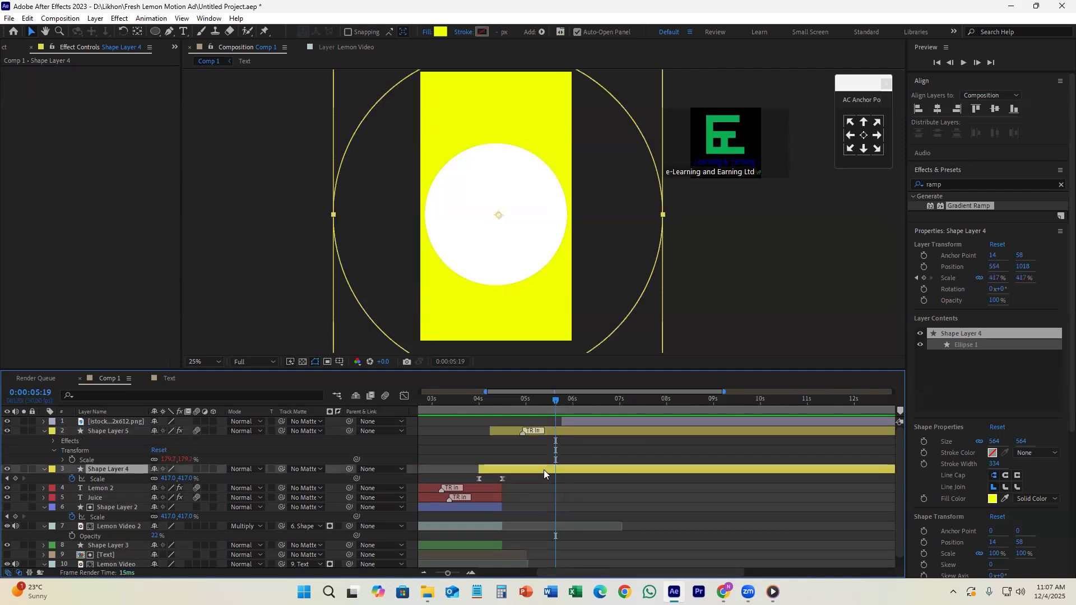
key("ctrl+d")
key("u")
left_click_drag(515, 471, 525, 474)
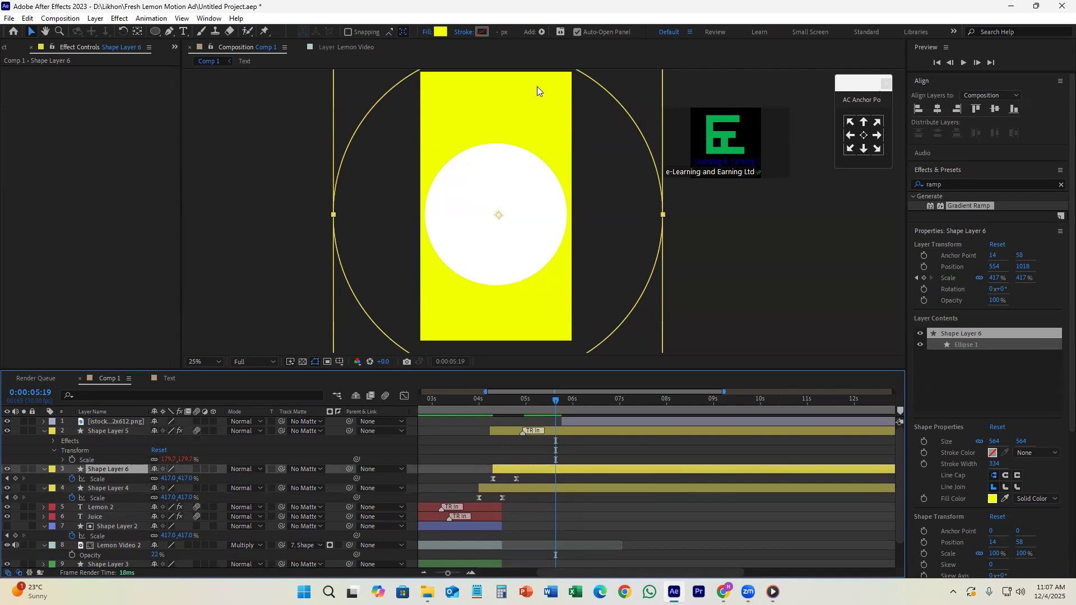
- Fill the duplicated circle, Shape Layer 6, with green 4B863E
left_click(440, 32)
key("ctrl+v")
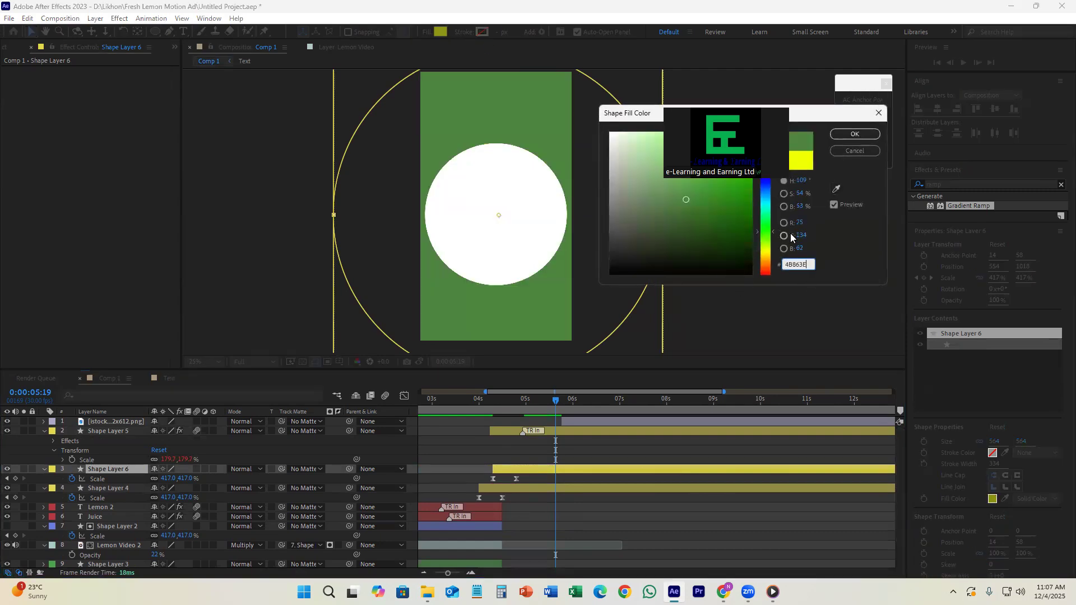
left_click(854, 134)
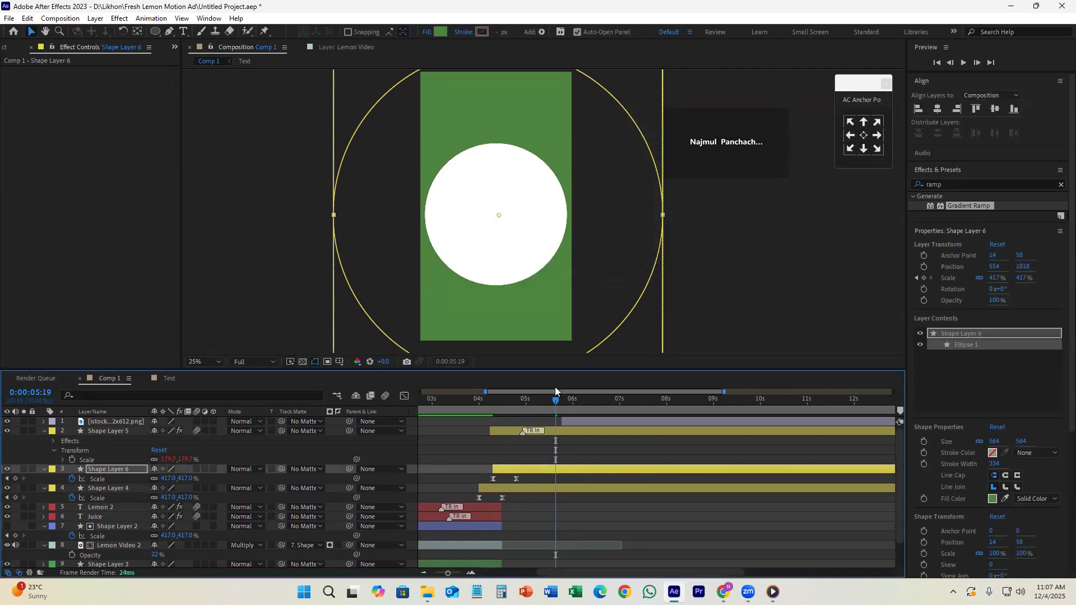
- Shift the white circle's layer to start after 6 seconds and give Shape Layer 6 a Green label
mouse_move(555, 403)
left_mouse_down()
mouse_move(467, 423)
mouse_move(503, 436)
mouse_move(614, 433)
left_mouse_up()
left_click_drag(504, 402, 487, 417)
left_click(523, 486)
left_click(508, 468)
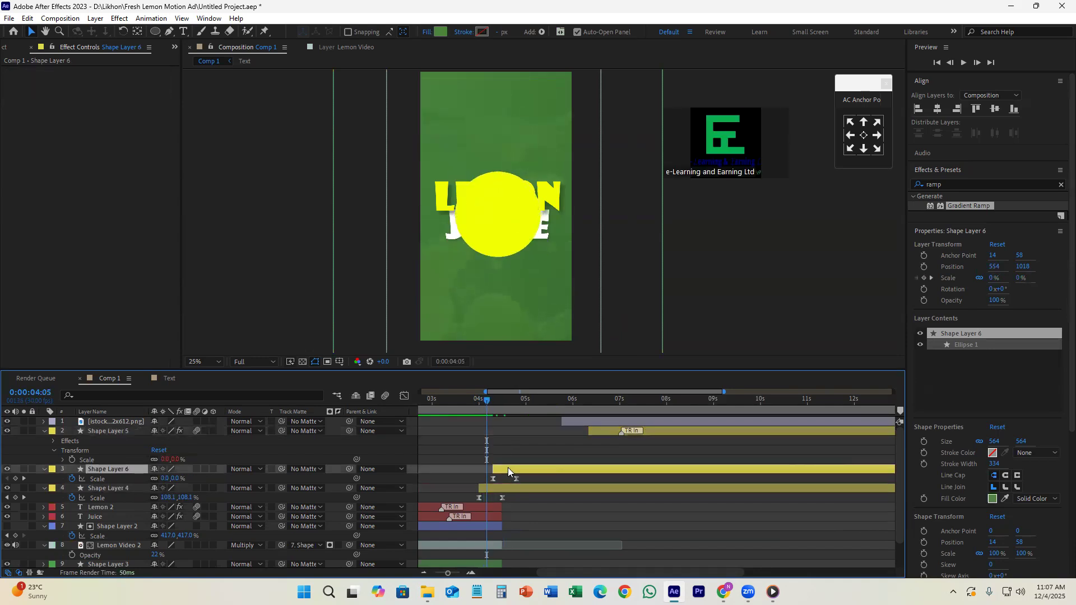
left_click(493, 487)
left_click(498, 467)
left_click(51, 472)
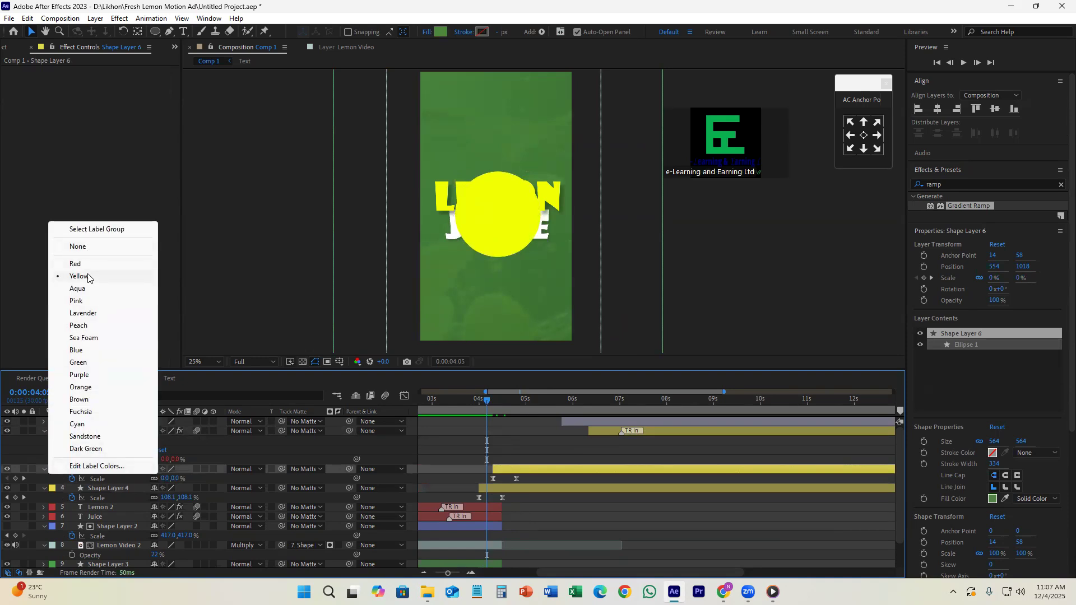
left_click(85, 362)
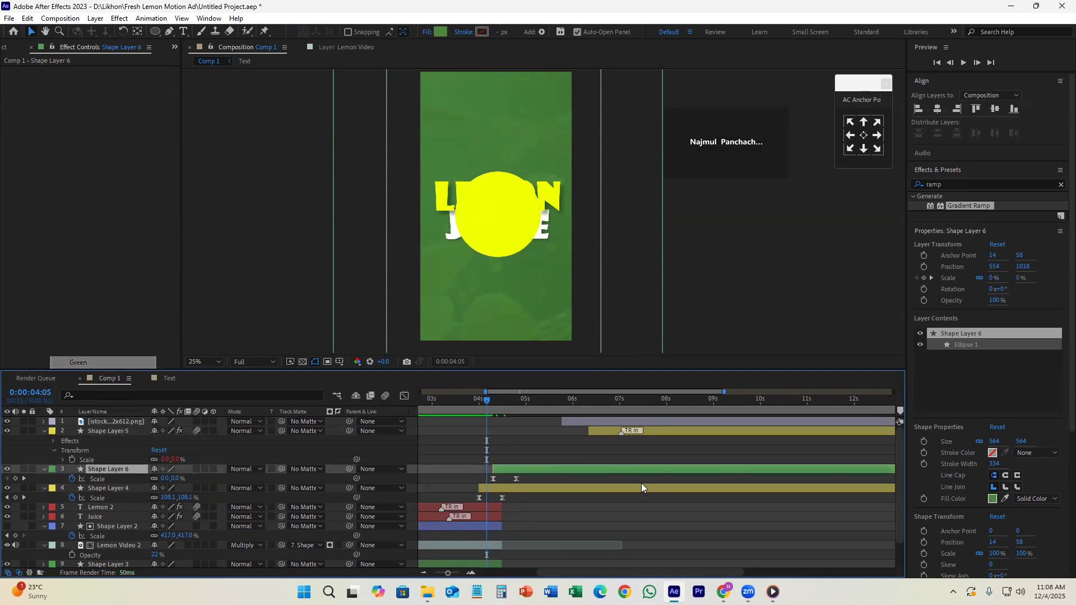
- Change the label colour of the white circle's layer, Shape Layer 5, to Cyan
left_click(599, 435)
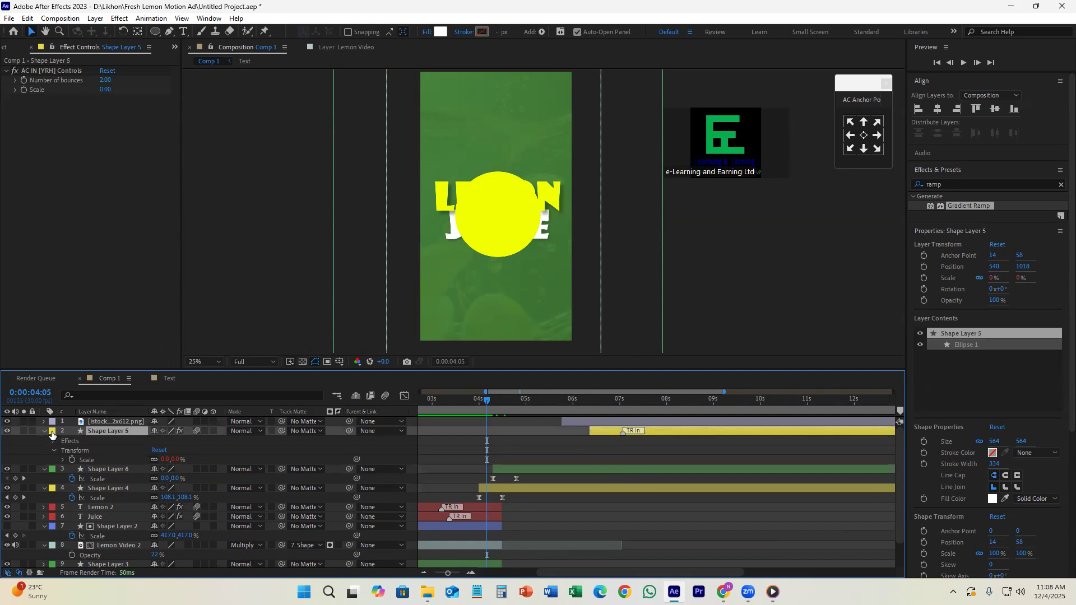
left_click(51, 435)
left_click(85, 207)
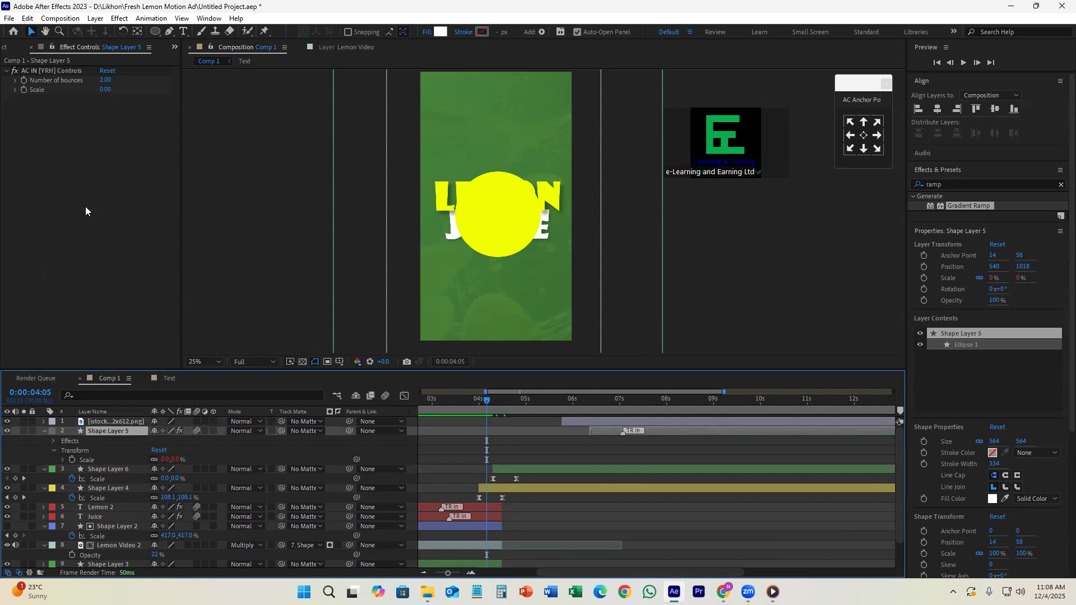
left_click(51, 431)
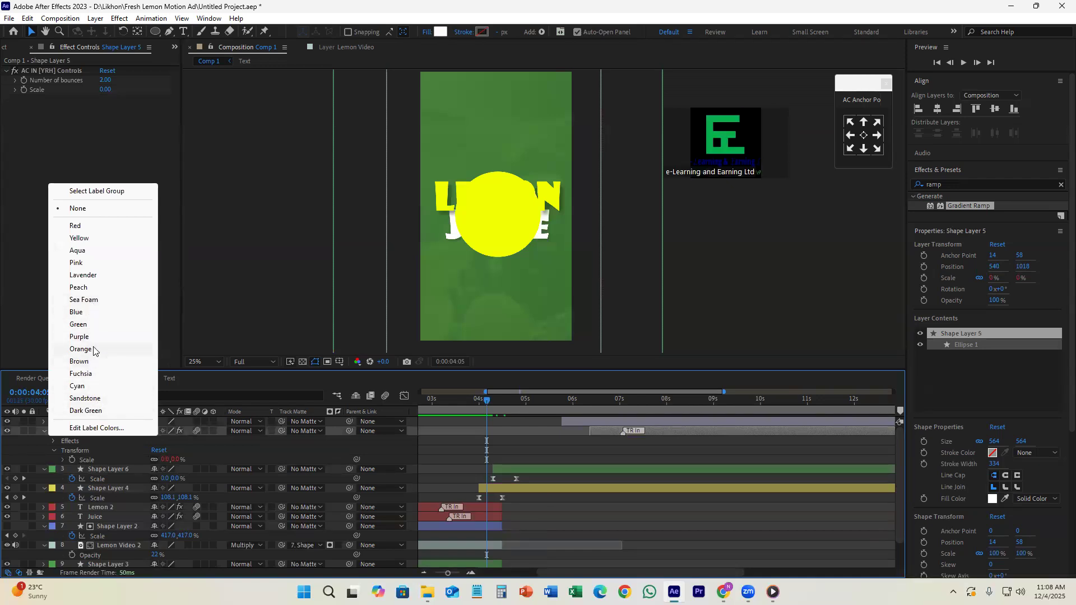
left_click(89, 386)
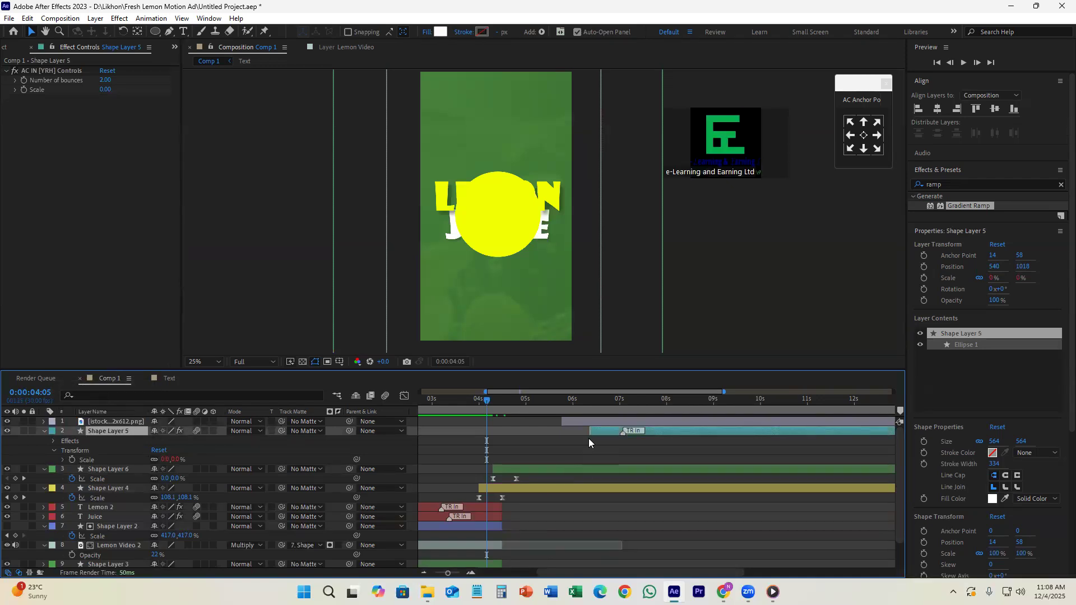
- Split the yellow circle, Shape Layer 4, at 0:00:04:24 where green fills the frame, and delete the remainder
left_click_drag(486, 408, 536, 404)
scroll(498, 489, "up", 1)
left_click(524, 471)
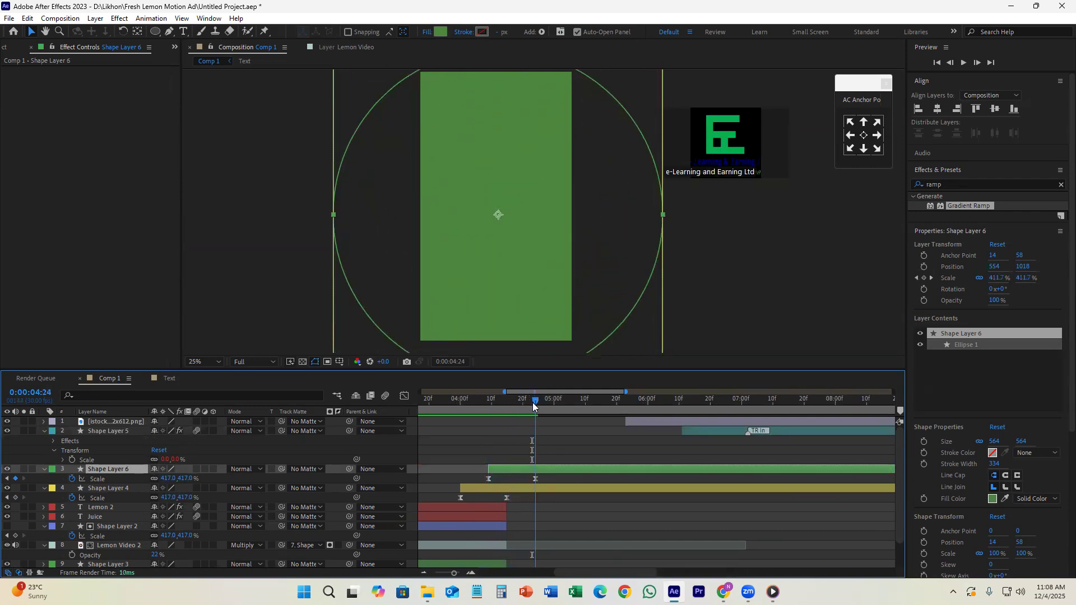
left_click(549, 490)
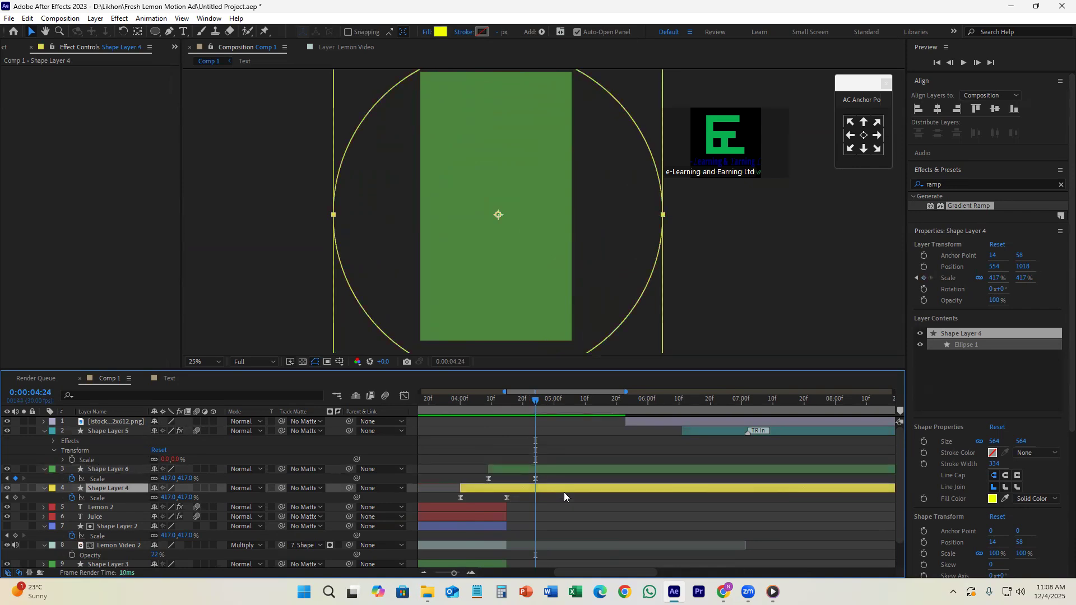
key("ctrl+shift+d")
key("Delete")
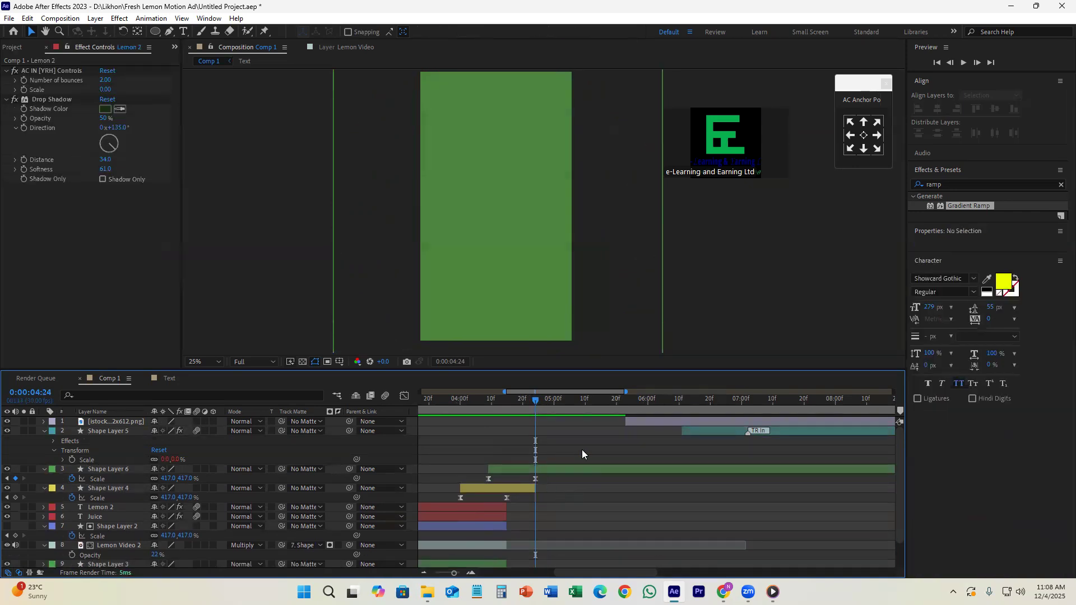
- Move Shape Layer 5 earlier so the white circle starts at 0:00:04:17, and save the project
left_click_drag(712, 432, 542, 465)
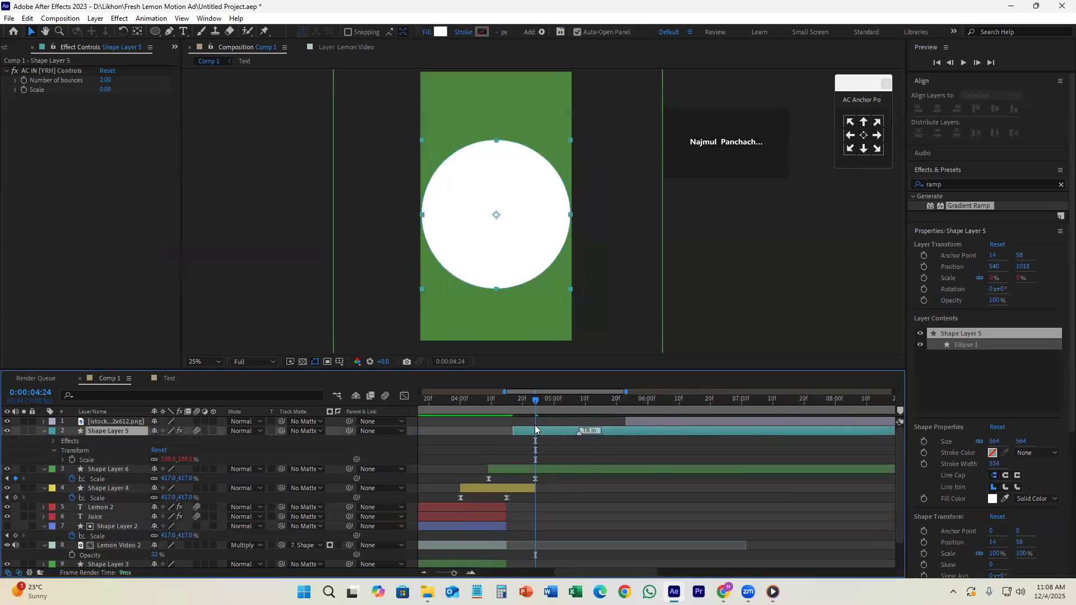
mouse_move(512, 406)
left_mouse_down()
mouse_move(500, 420)
mouse_move(564, 455)
mouse_move(514, 402)
mouse_move(490, 412)
mouse_move(513, 424)
left_mouse_up()
key("ctrl+s")
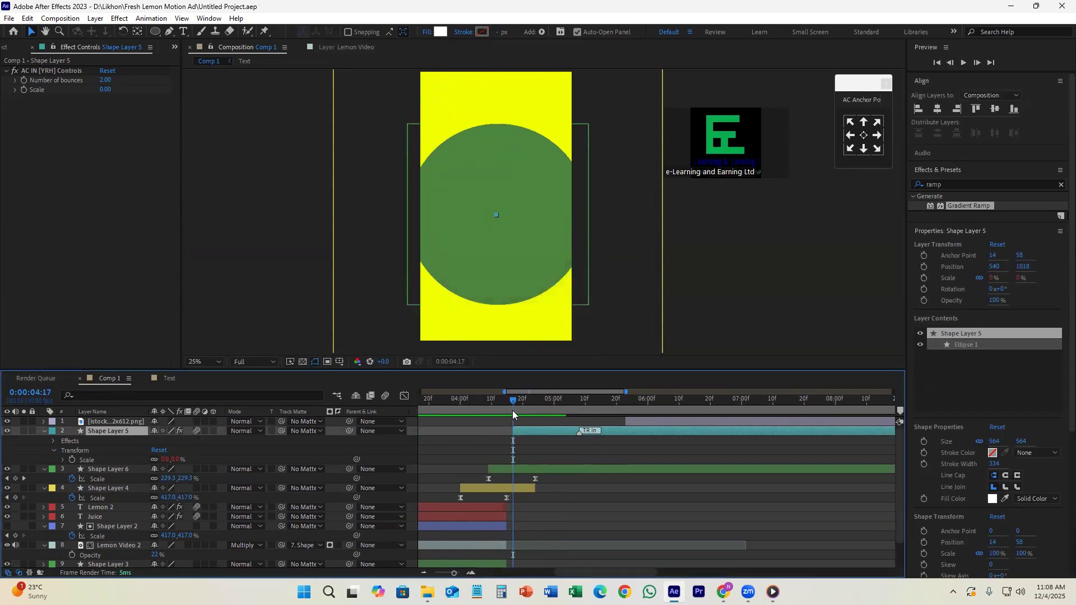
- Try splitting the white circle's layer at 0:00:05:18 and deleting the part that follows
left_click_drag(598, 425, 601, 438)
left_click(610, 400)
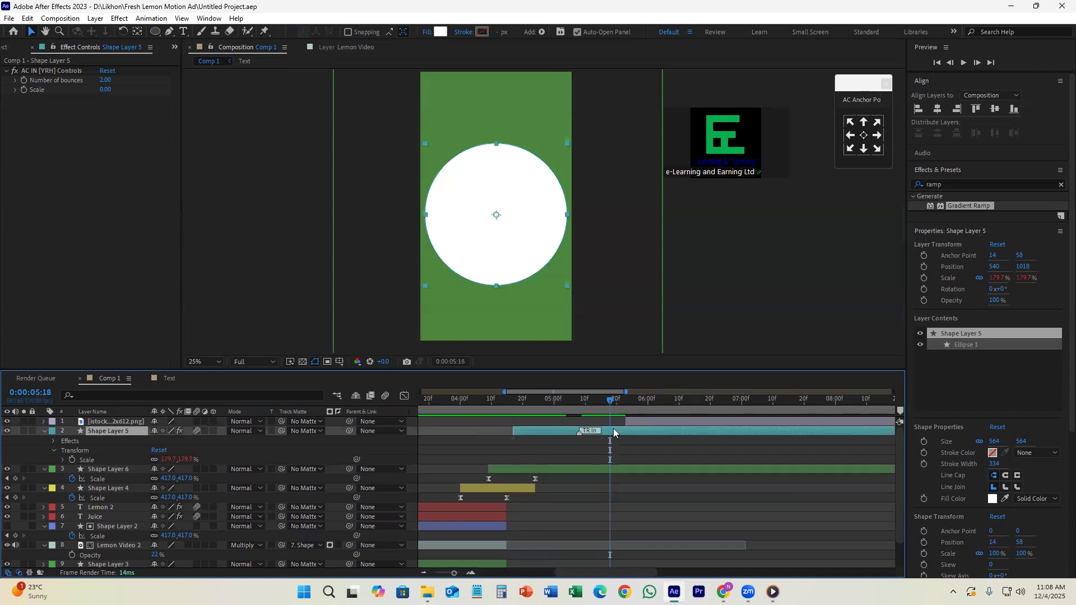
key("ctrl+shift+d")
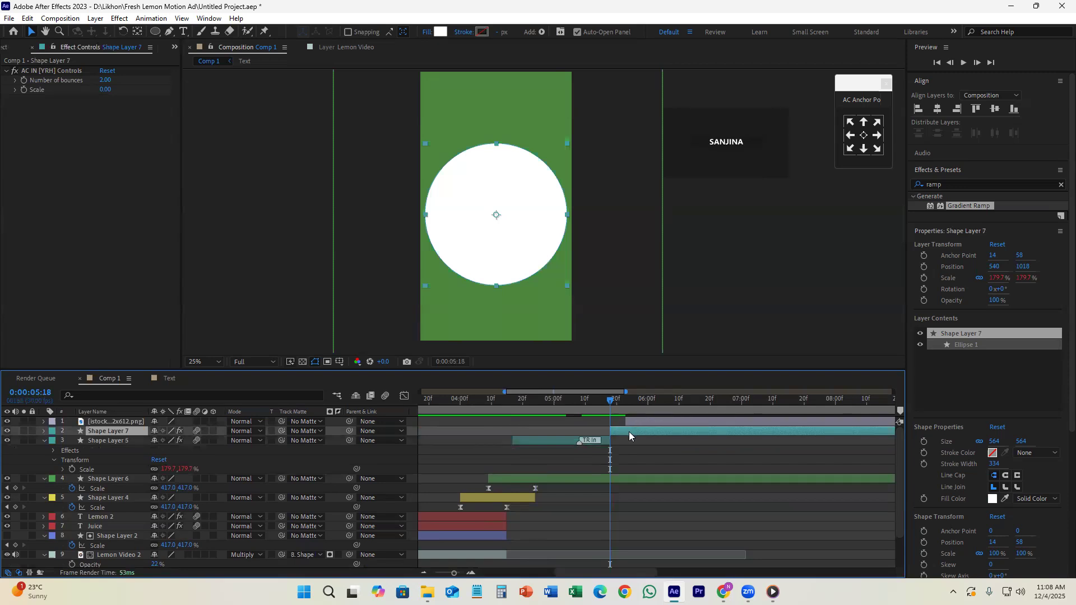
key("Delete")
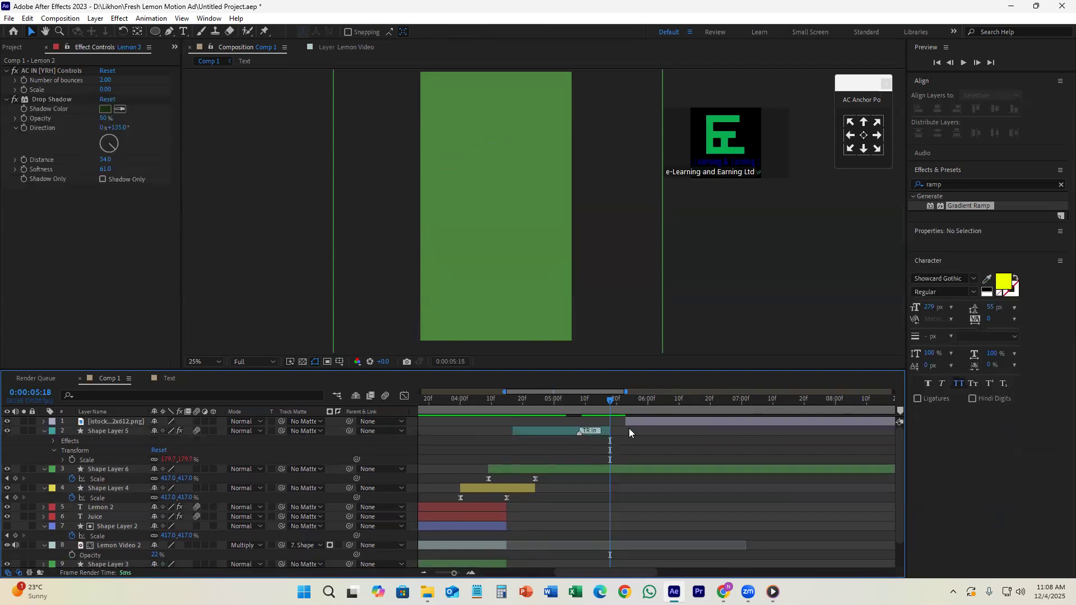
key("ctrl+z")
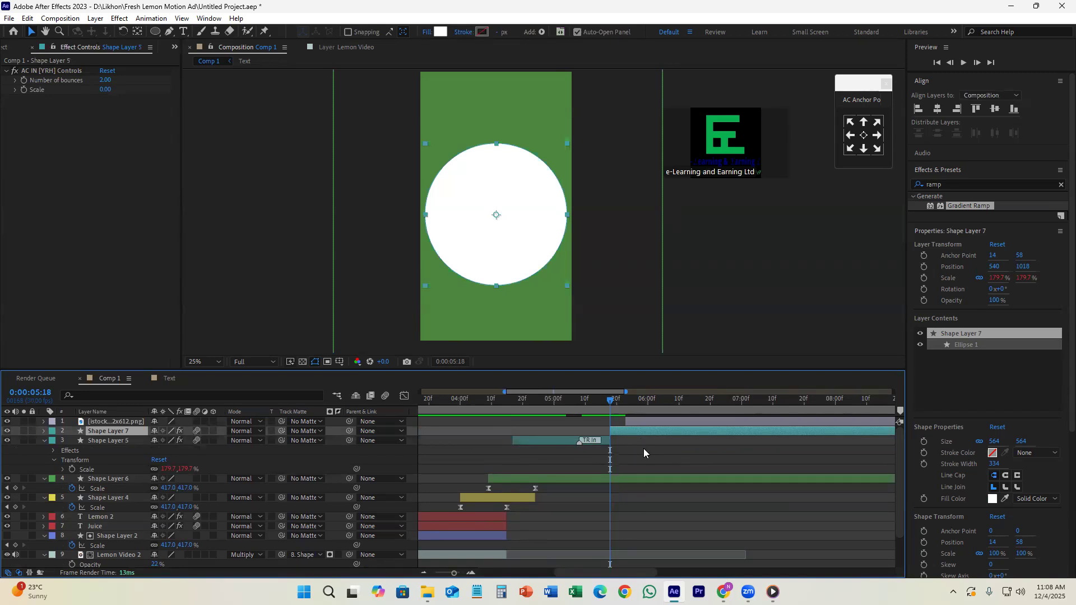
key("Delete")
left_click_drag(612, 402, 518, 470)
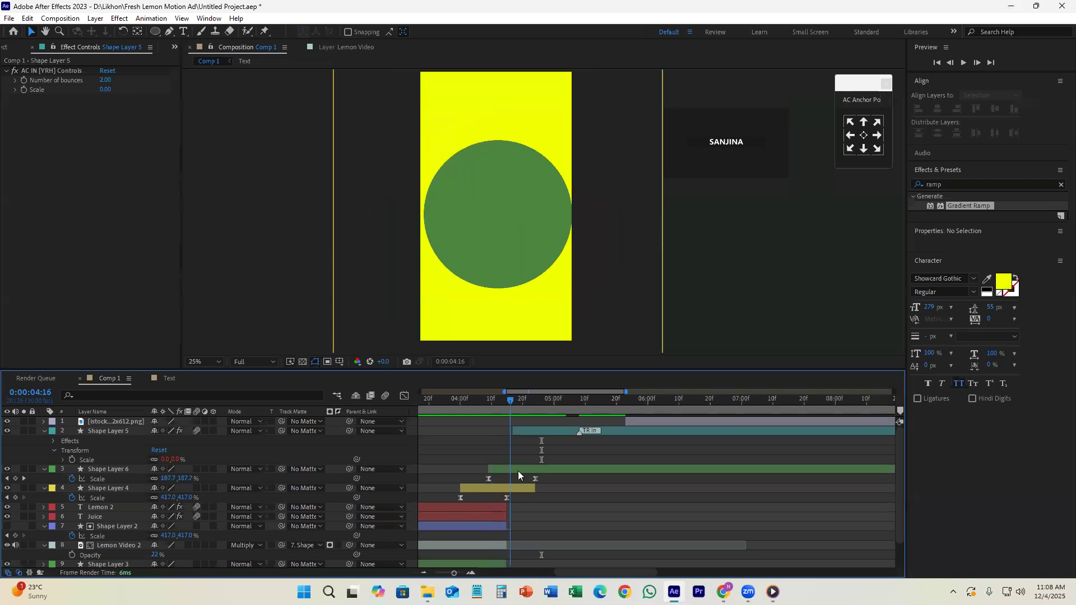
- Move Shape Layer 5 later so the white circle starts at about 5:13, and preview the transition
left_click_drag(517, 431, 600, 431)
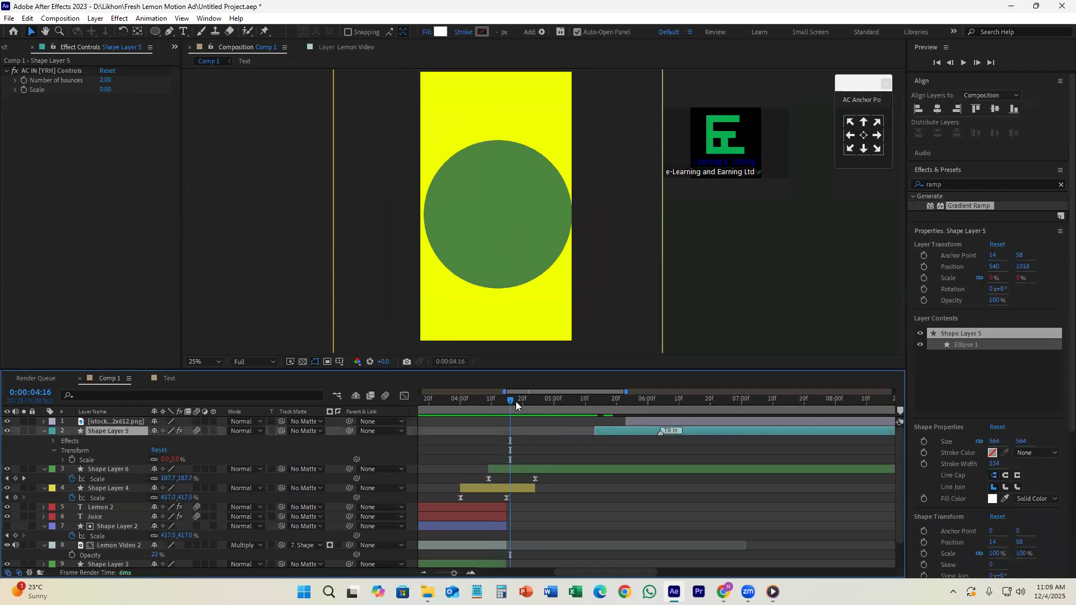
key("space")
key("space")
- Paste a copy of Lemon Video 2 above Shape Layer 6 and align its start with the green circle's layer
scroll(656, 474, "down", 2)
scroll(643, 469, "down", 1)
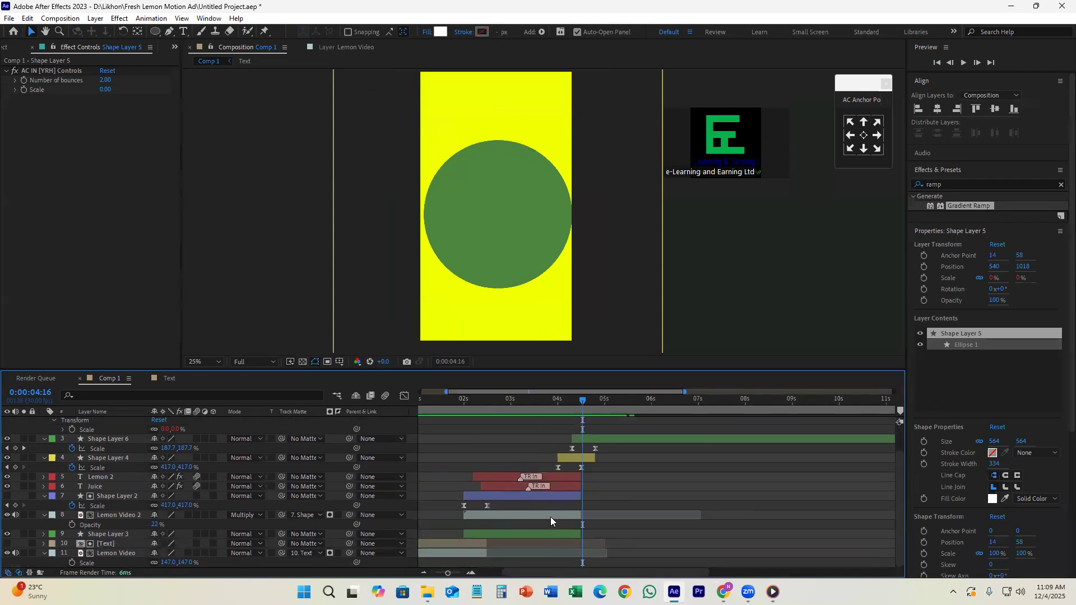
left_click(550, 515)
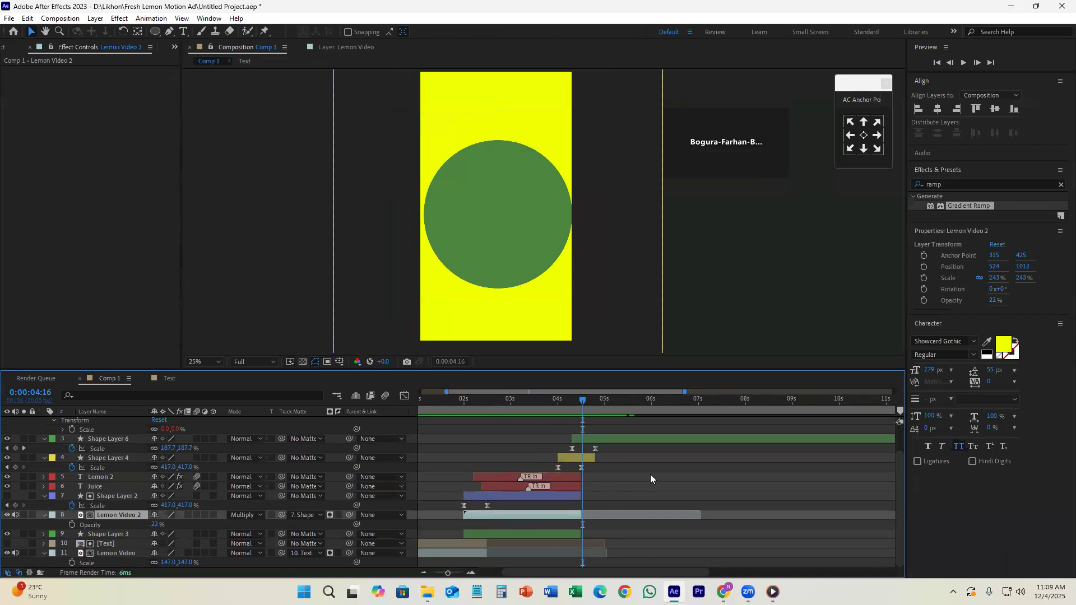
scroll(636, 491, "up", 1)
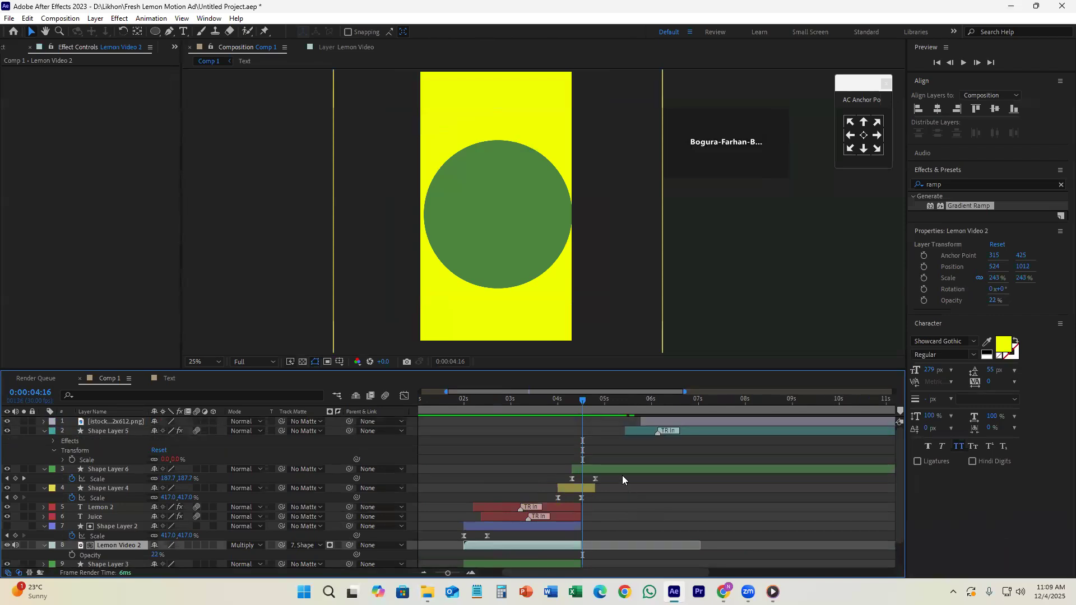
left_click(618, 469)
key("ctrl+v")
left_click_drag(489, 470, 583, 473)
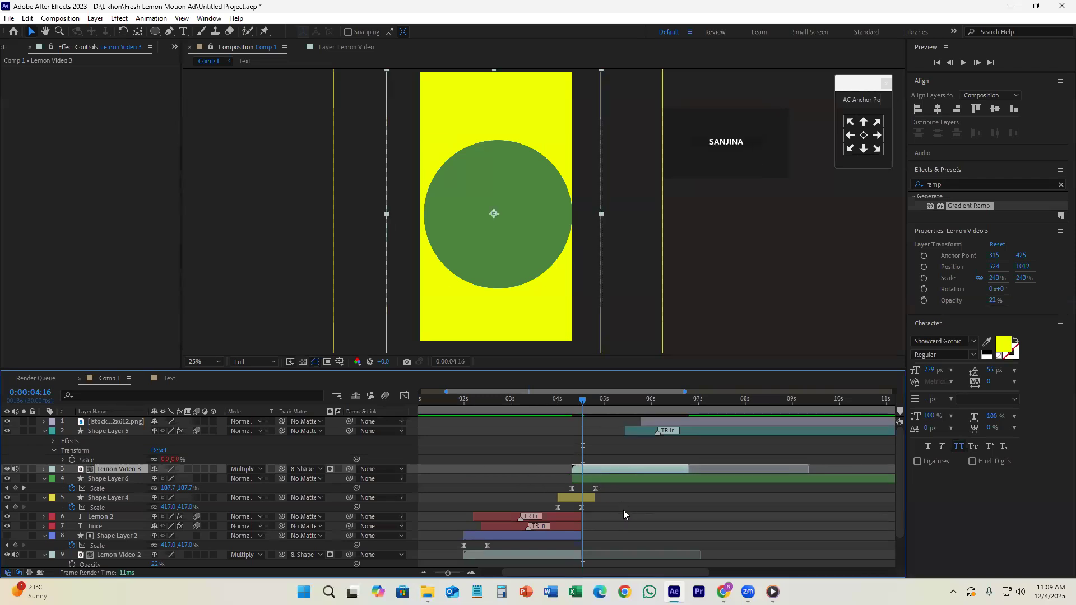
- Centre the green circle, Shape Layer 6, horizontally in the composition
left_click(587, 482)
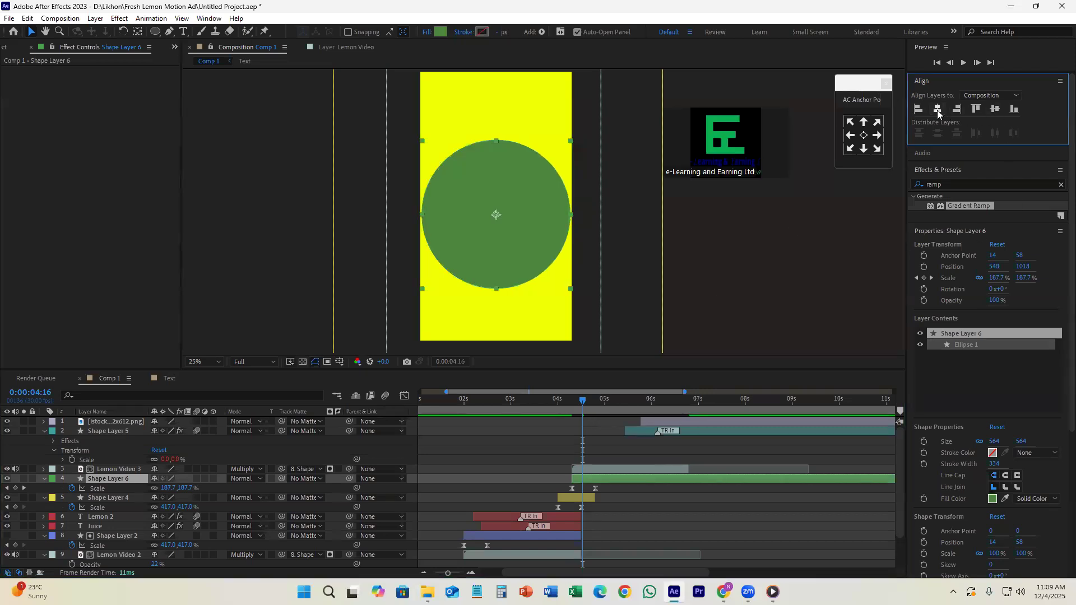
left_click(590, 507)
scroll(590, 509, "up", 1)
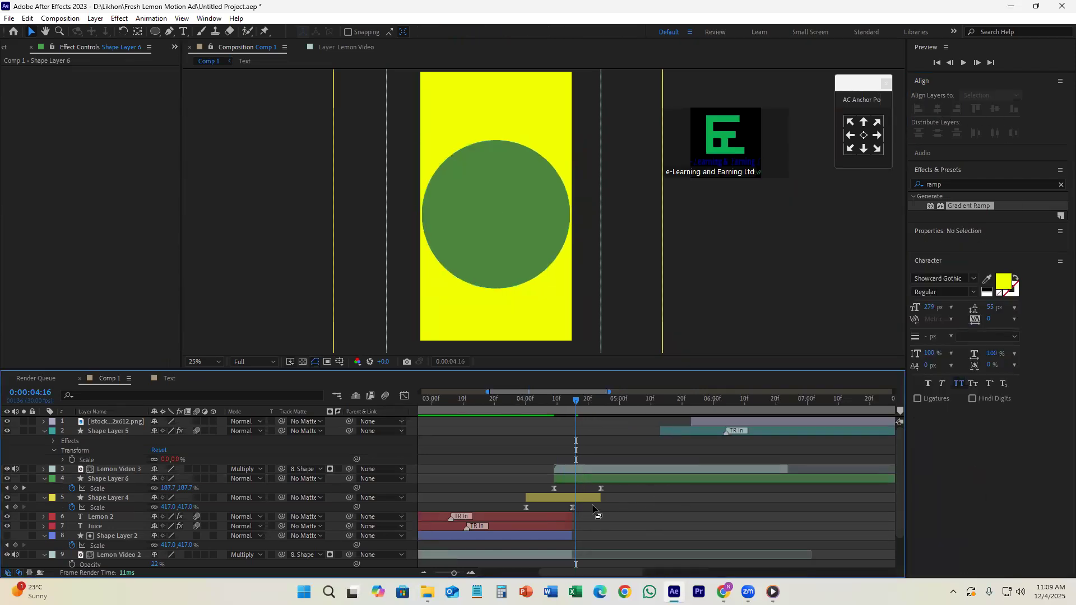
- Duplicate the centred green circle, Shape Layer 6, beneath the copied lemon video
left_click(584, 498)
left_click(574, 400)
left_click_drag(526, 426, 574, 483)
left_click(572, 480)
key("ctrl+d")
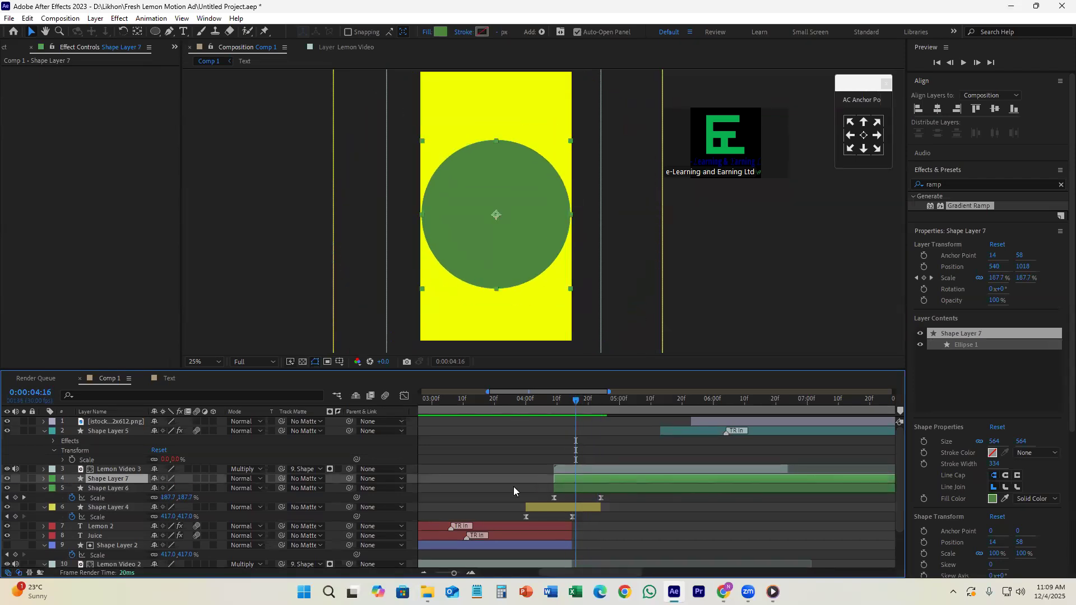
- Move Shape Layer 7 directly beneath Shape Layer 6 and hide it
mouse_move(136, 480)
left_mouse_down()
mouse_move(136, 466)
mouse_move(147, 492)
left_mouse_up()
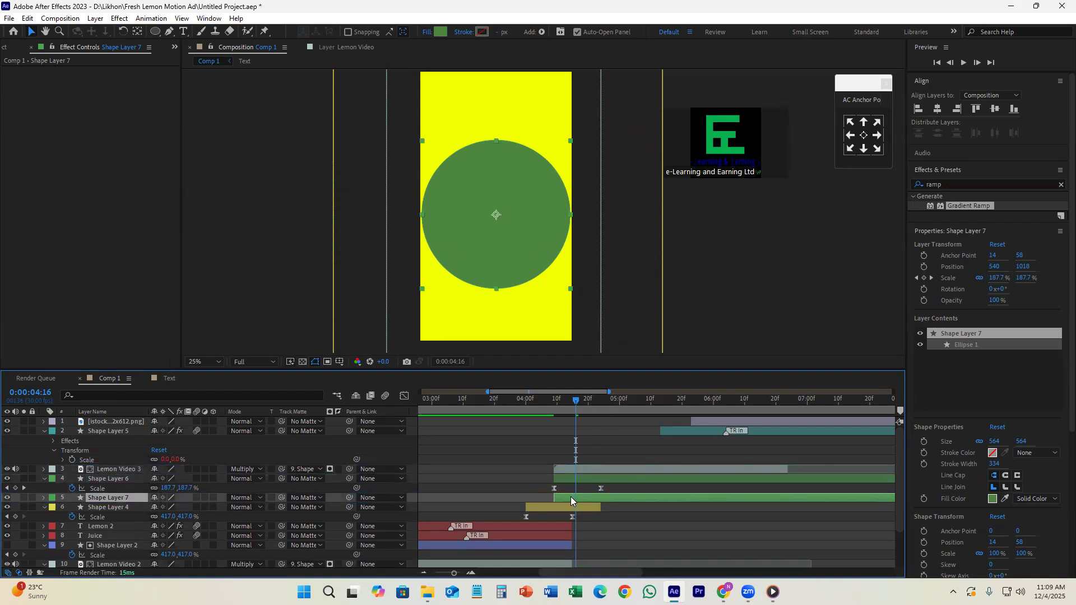
left_click(7, 497)
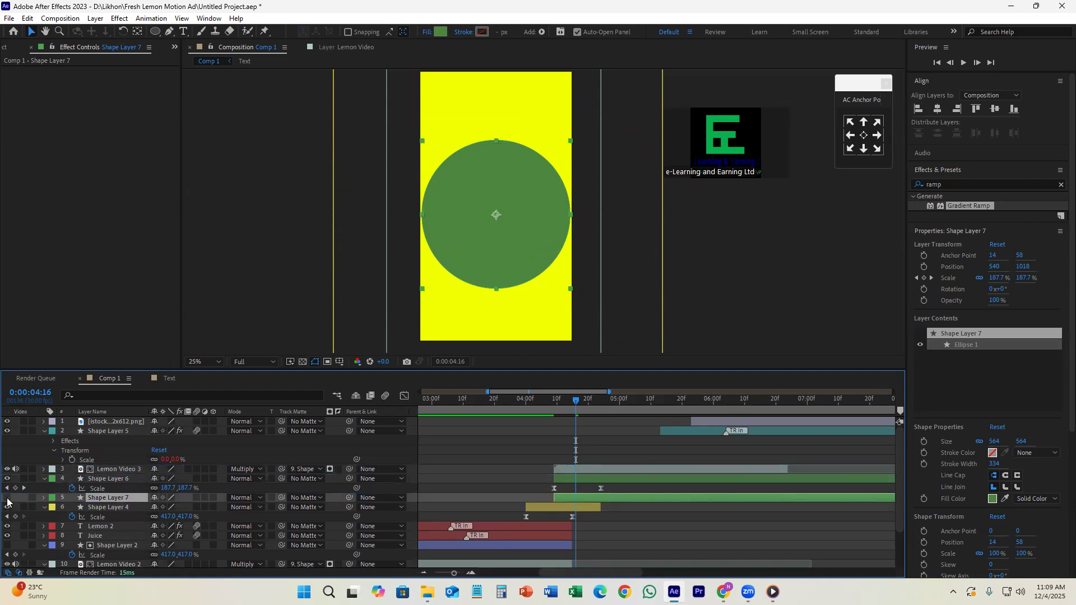
- Set Lemon Video 3 to No Matte and move it beneath Shape Layer 6, above Shape Layer 7
left_click(590, 473)
left_click(316, 470)
left_click(323, 293)
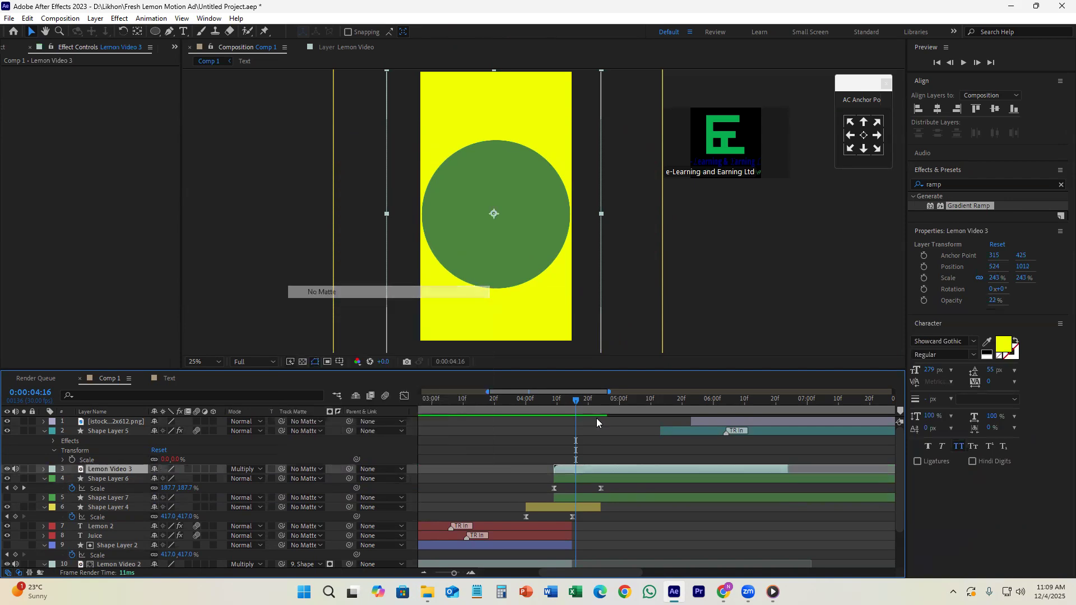
left_click(586, 480)
scroll(563, 486, "up", 2)
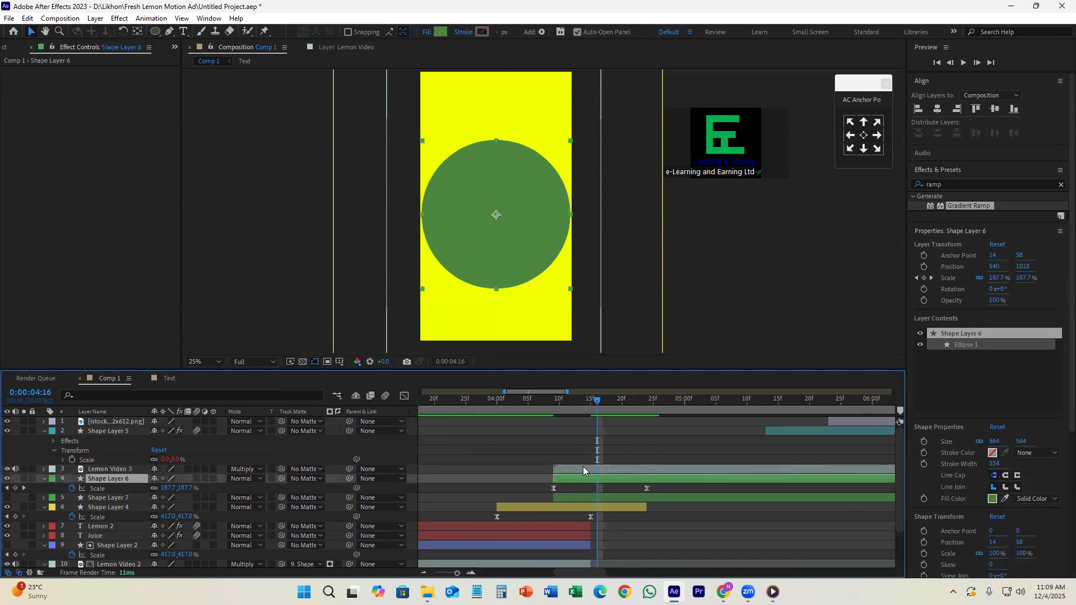
left_click(584, 471)
left_click_drag(131, 471, 133, 493)
left_click(579, 470)
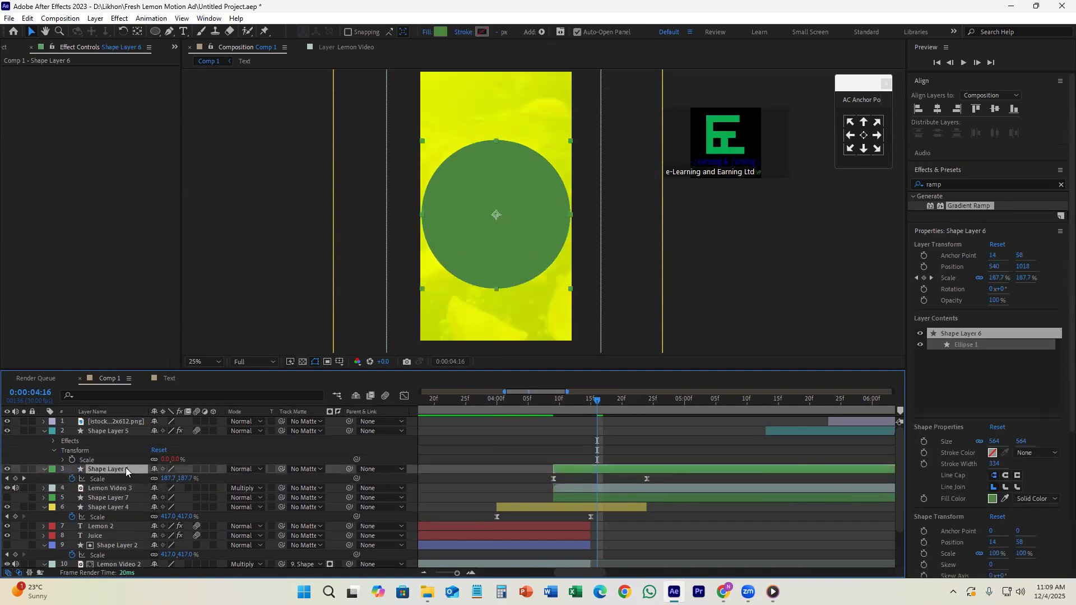
- Use Shape Layer 6 as the track matte for Lemon Video 3
left_click(560, 488)
left_click(304, 488)
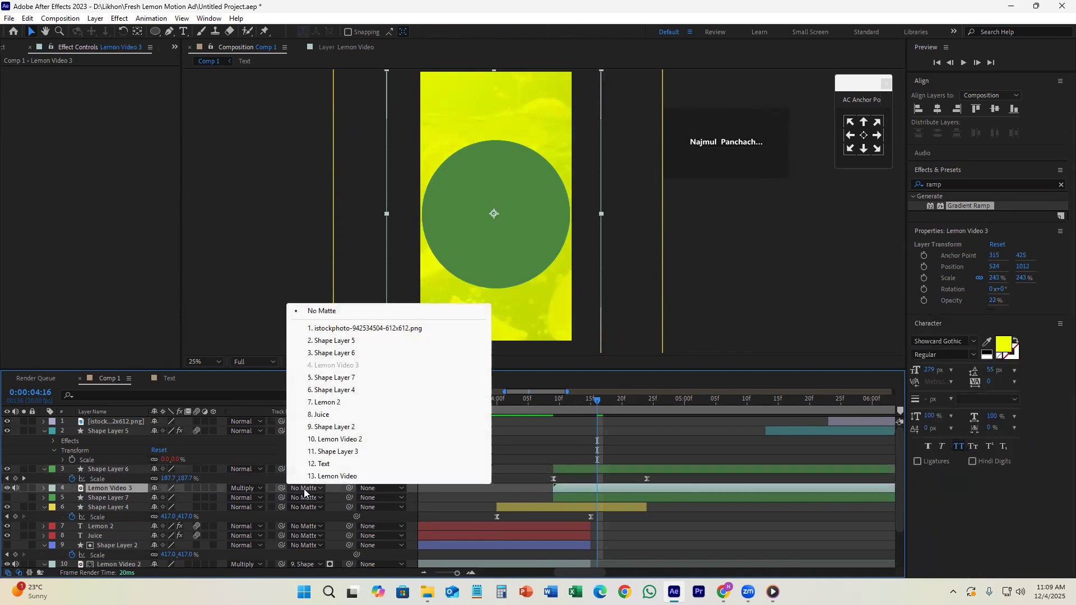
left_click(333, 353)
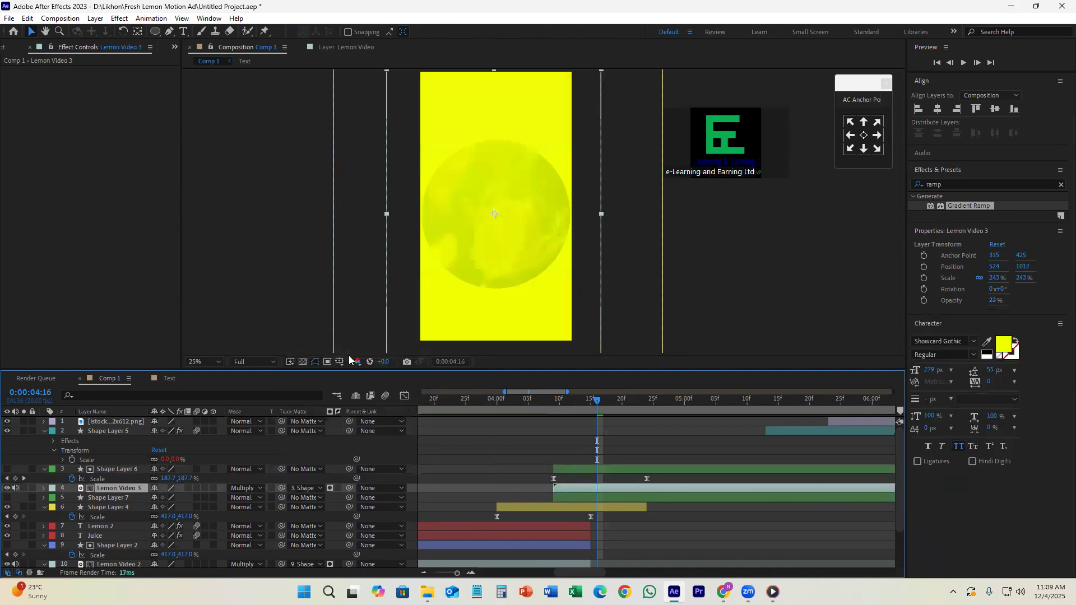
- Make Shape Layer 7 visible beneath the matted lemon video and scrub through the green circle transition
left_click_drag(597, 405, 629, 405)
left_click(616, 497)
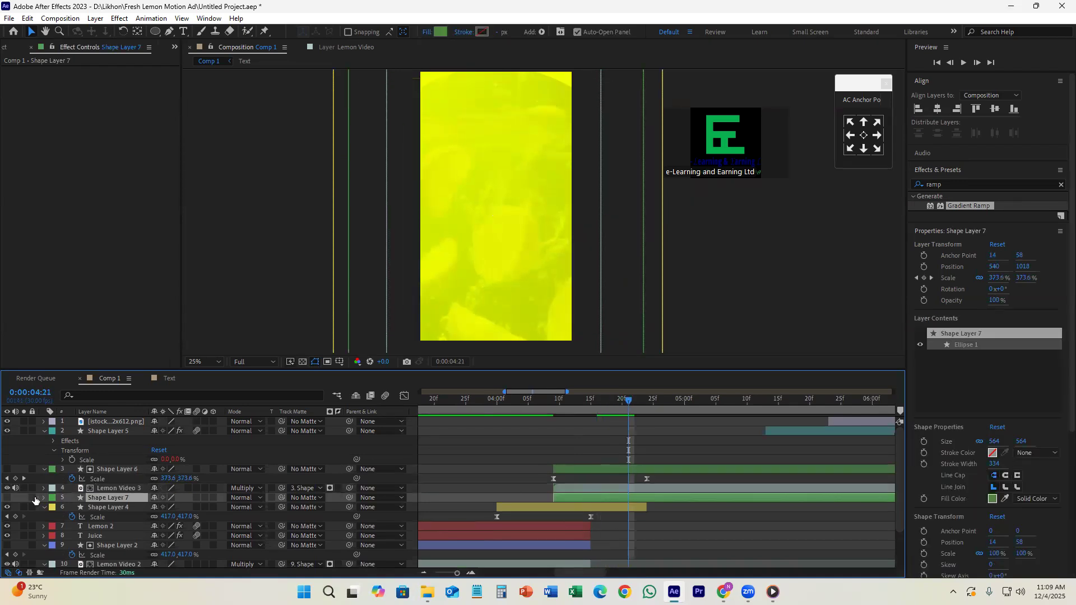
left_click(7, 498)
left_click_drag(597, 415, 653, 480)
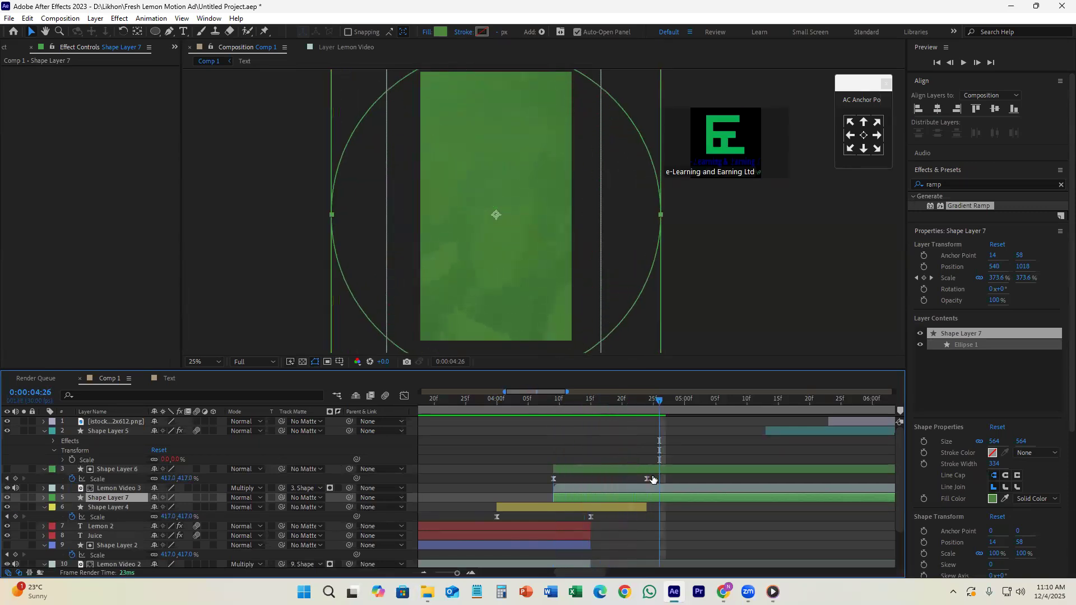
- Move Shape Layer 5 earlier so the white circle's layer starts at about 4:16, and preview the transition
scroll(547, 464, "down", 1)
left_click_drag(669, 435, 532, 430)
key("space")
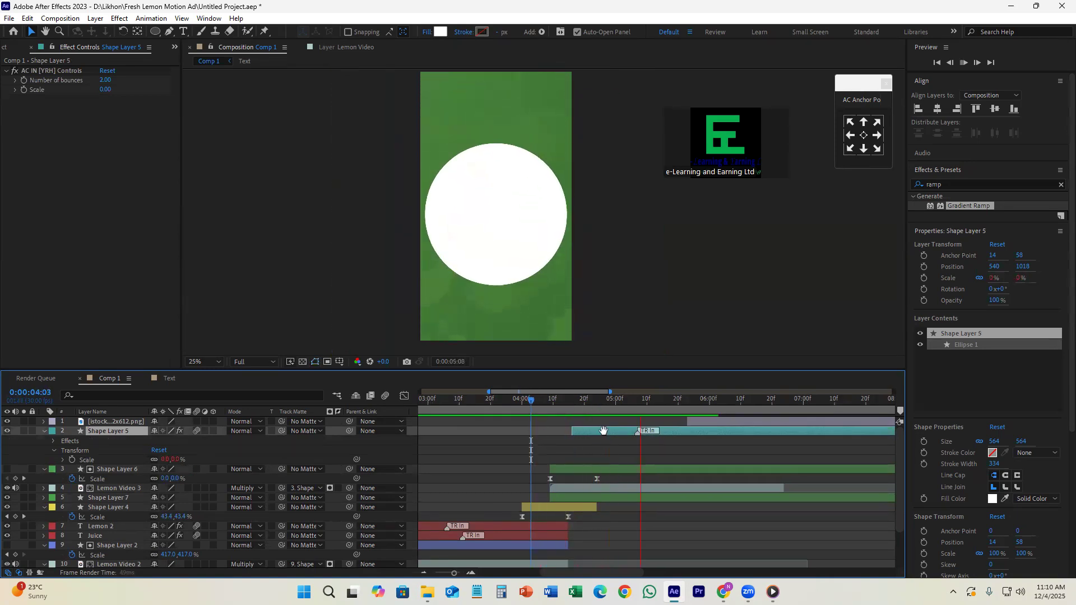
left_click_drag(587, 411, 508, 436)
key("space")
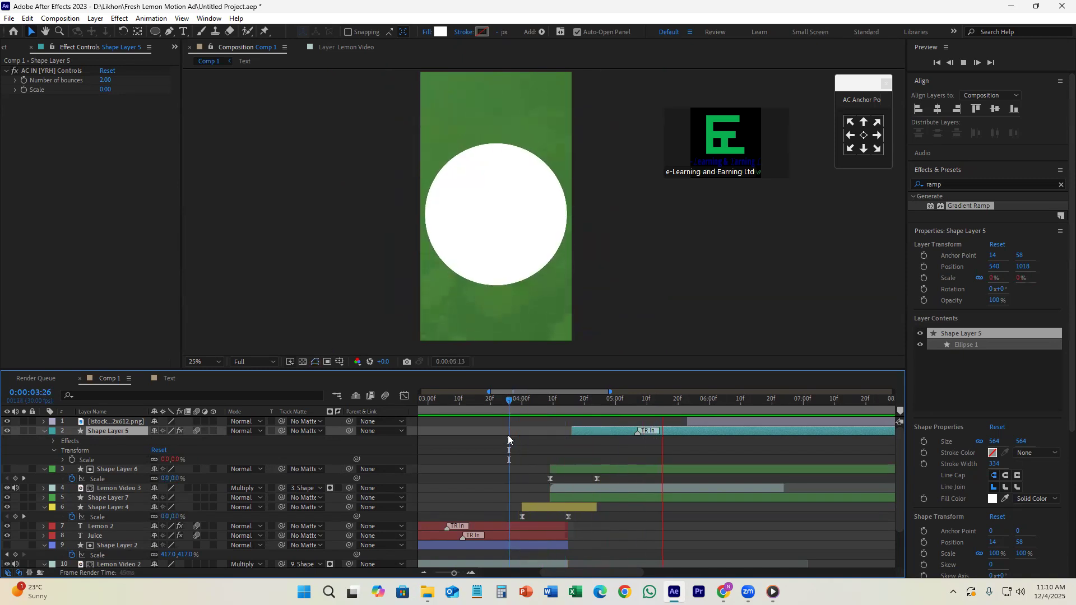
- Retime Shape Layer 5 so it starts at about 4:16 with its TR In marker at about 5:16, and preview it
left_click(587, 459)
mouse_move(617, 431)
left_mouse_down()
mouse_move(555, 435)
mouse_move(614, 437)
left_mouse_up()
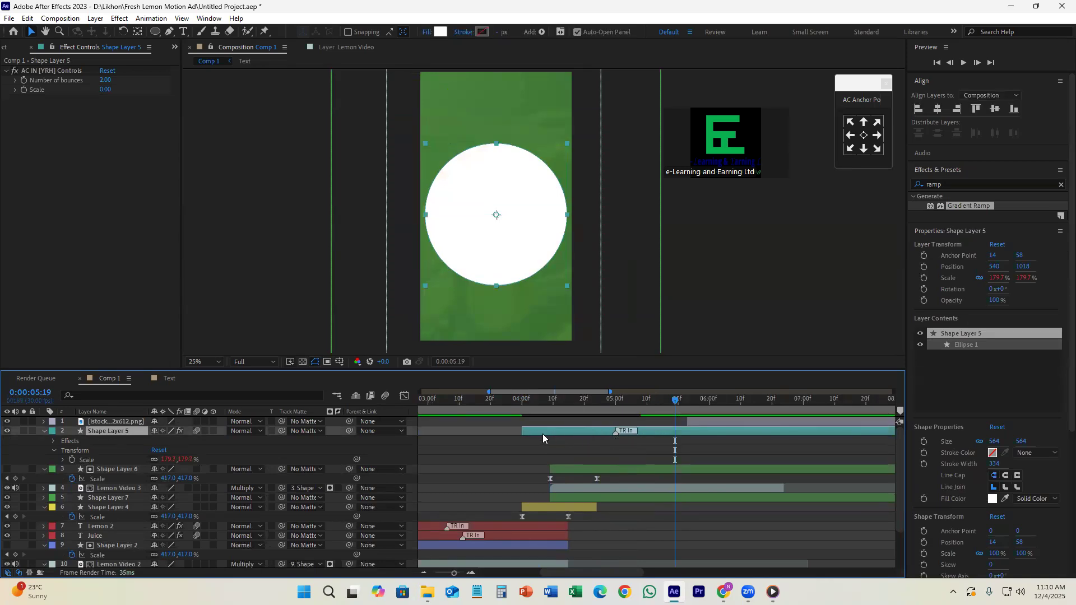
mouse_move(535, 432)
left_mouse_down()
mouse_move(593, 441)
mouse_move(585, 438)
left_mouse_up()
left_click(548, 402)
key("space")
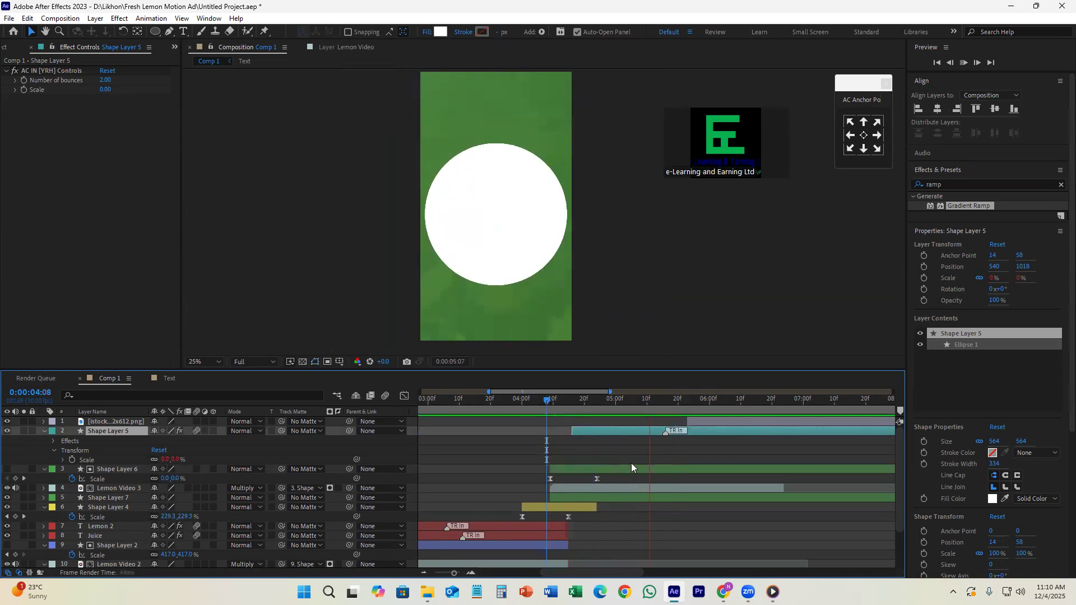
- Play back the yellow, green and white circle transitions several times, starting from about 3:21, to check their timing
left_click(619, 472)
left_click_drag(567, 400, 534, 419)
key("space")
key("space")
left_click_drag(615, 479, 548, 483)
left_click_drag(553, 400, 533, 409)
left_click(529, 410)
key("space")
key("space")
left_click_drag(649, 412, 495, 428)
key("space")
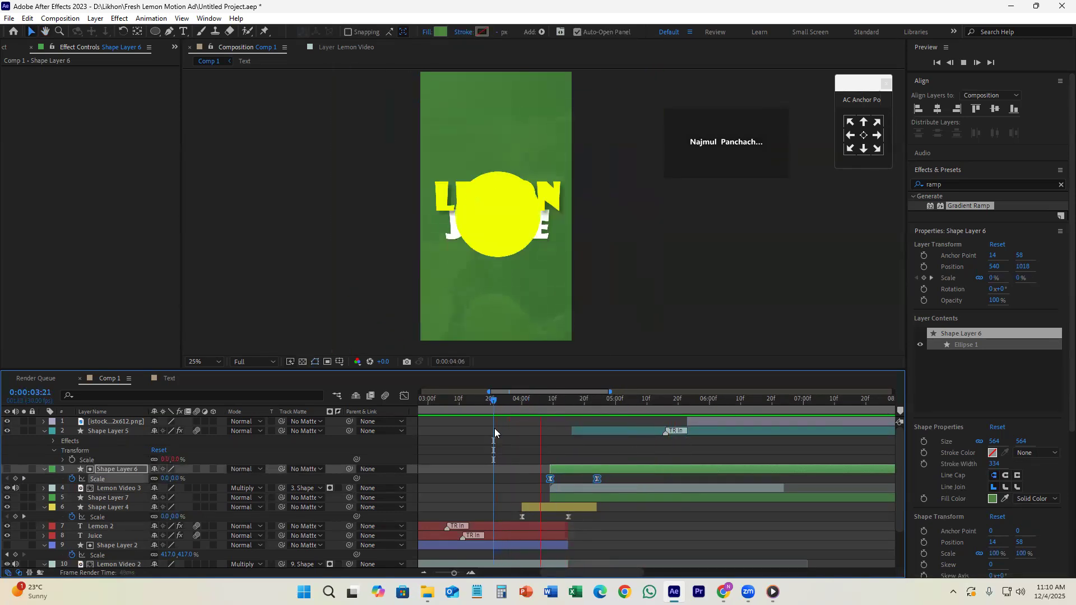
key("space")
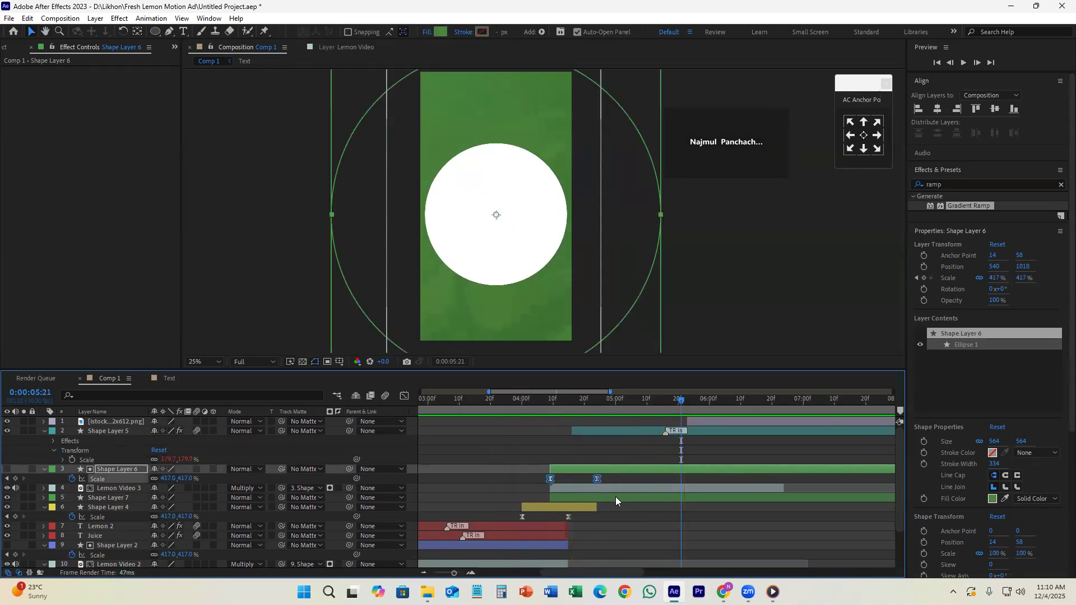
- Start the lemon can image layer at about 4:28, lower the can to position 612, 1292, and save the project
scroll(569, 489, "down", 2, "alt")
left_click_drag(645, 424, 606, 424)
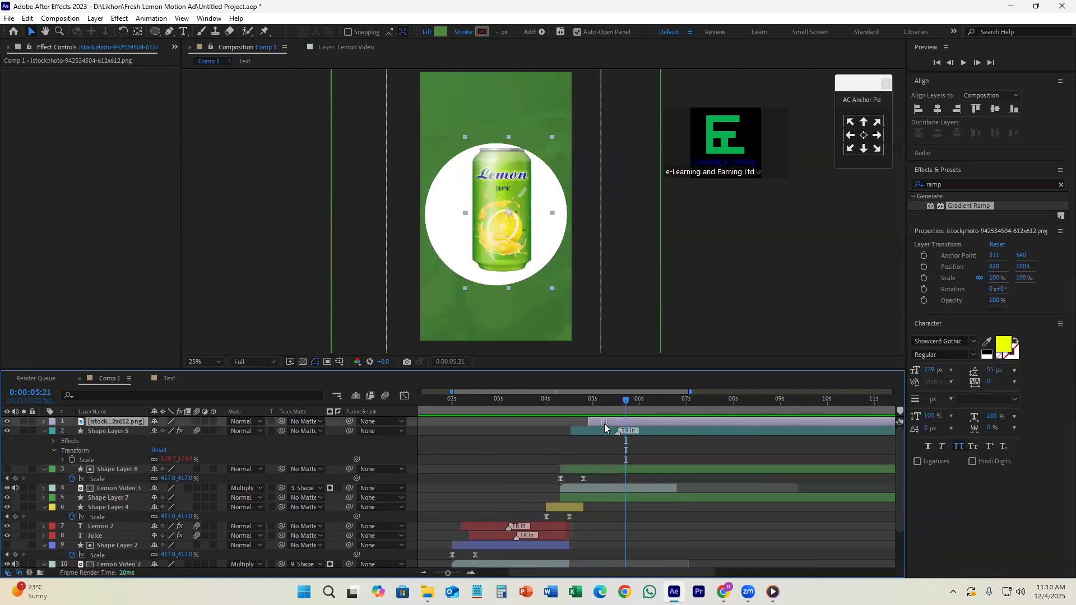
left_click_drag(501, 212, 510, 258)
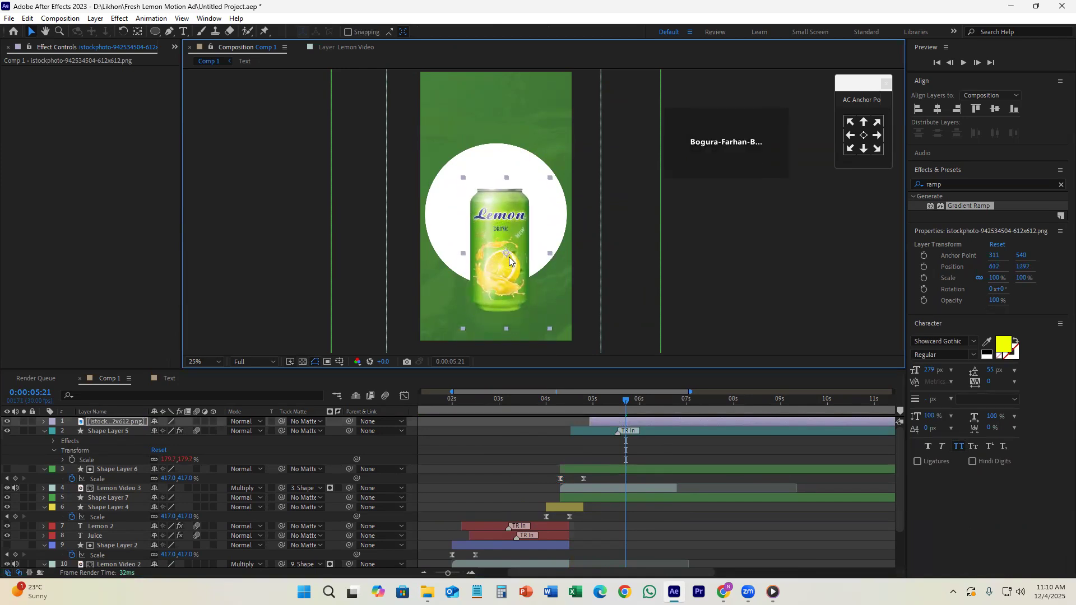
key("ctrl+s")
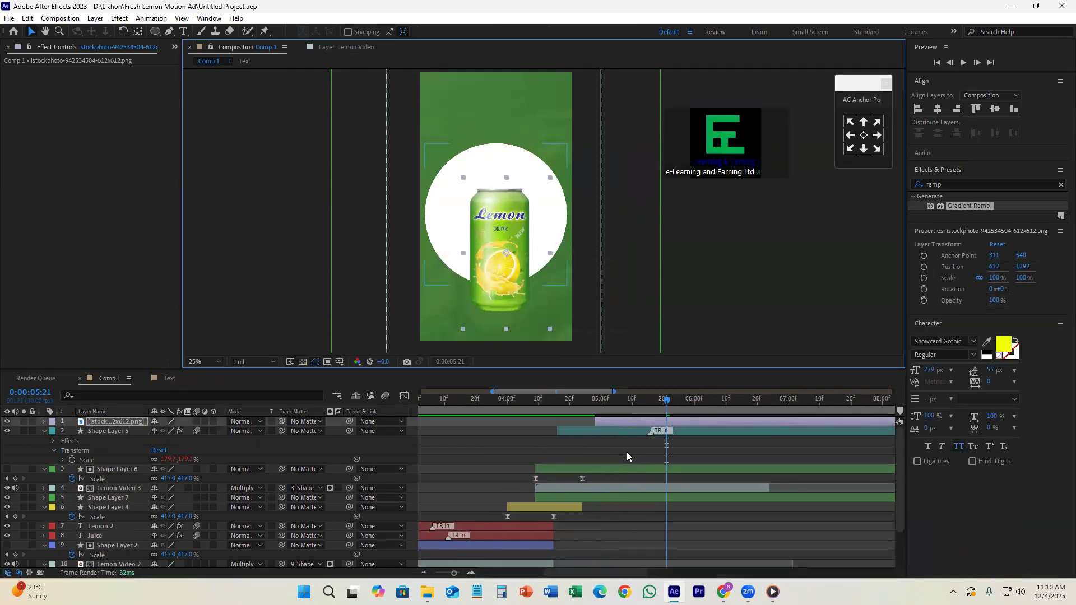
scroll(627, 452, "up", 3)
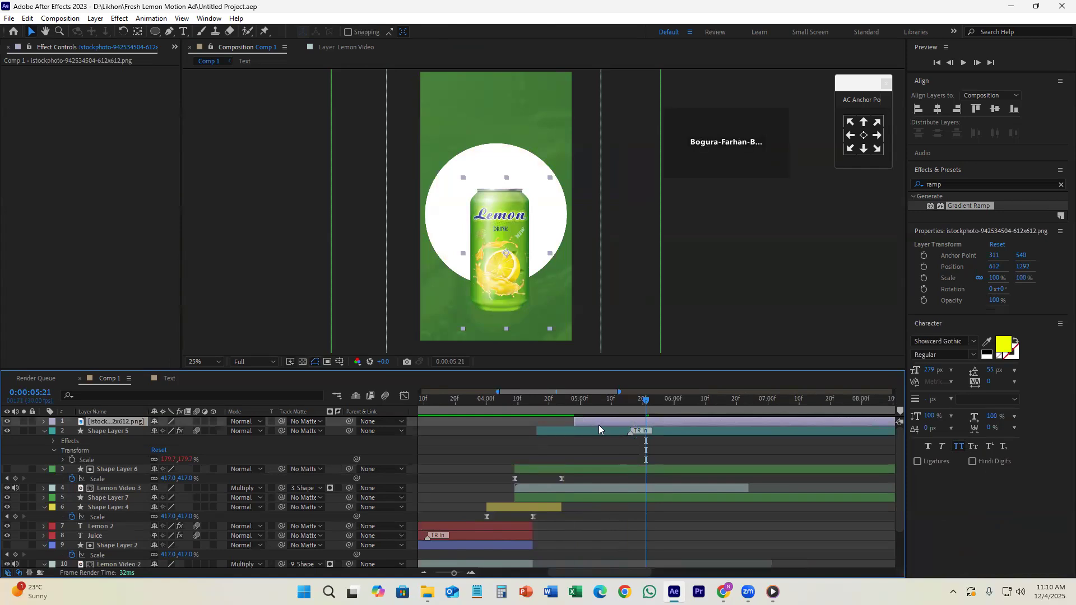
left_click(599, 429)
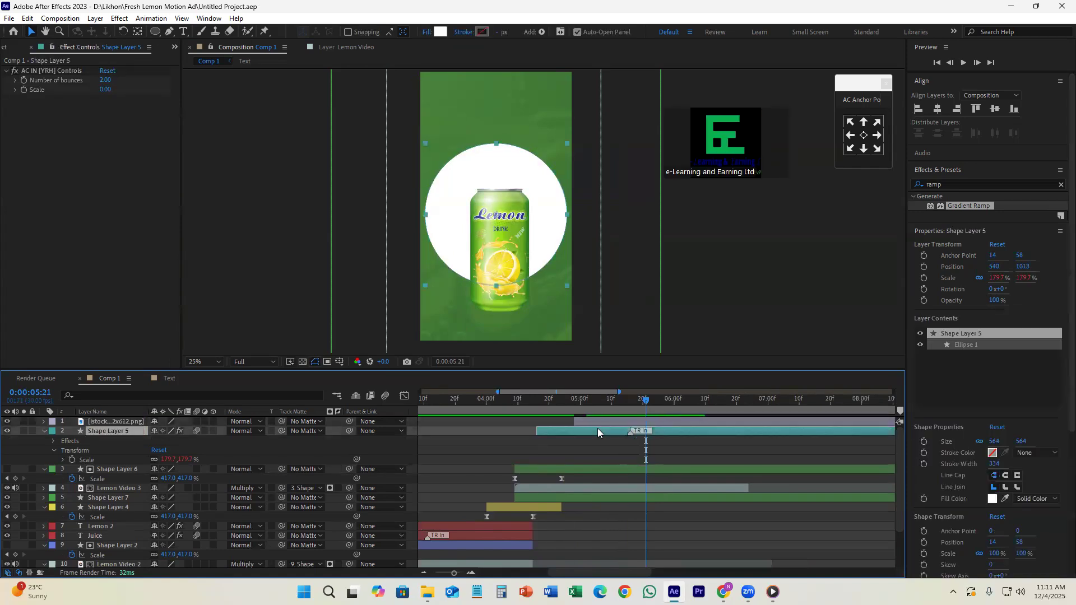
left_click(628, 454)
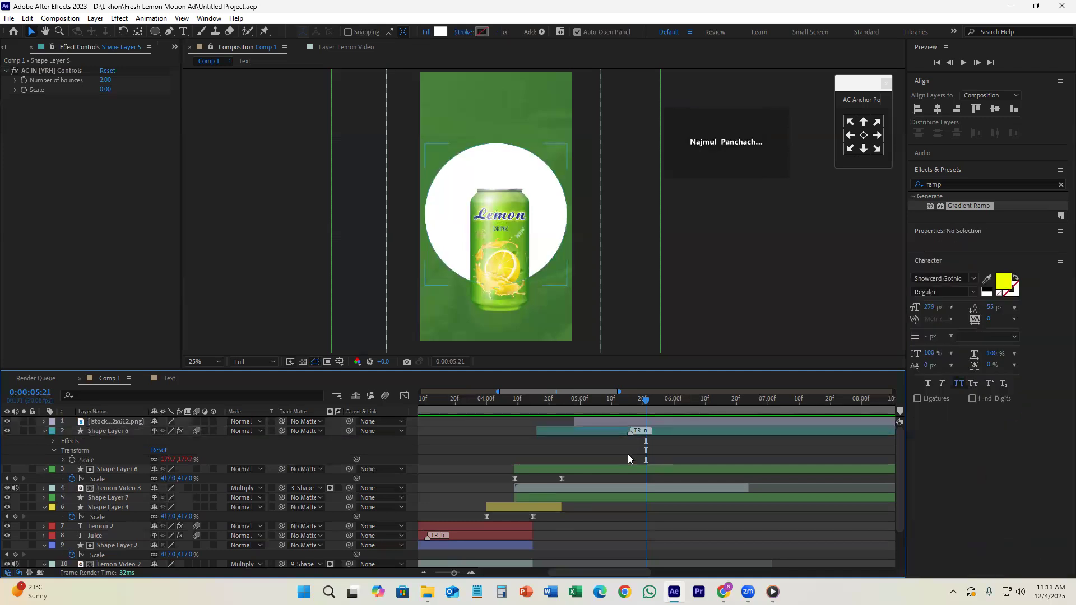
left_click(580, 430)
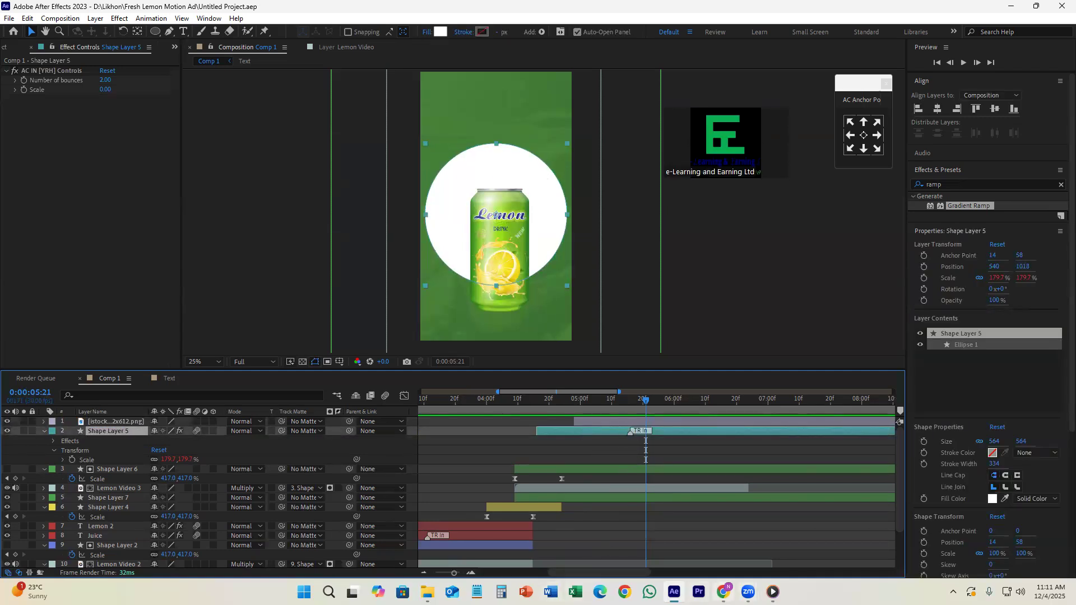
left_click(724, 592)
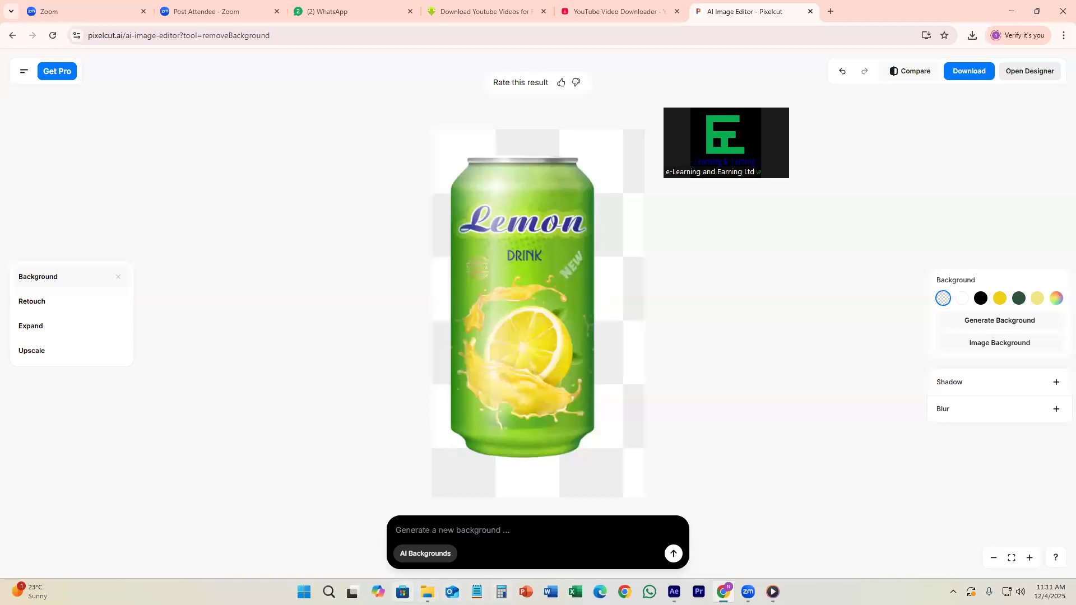
left_click(1003, 10)
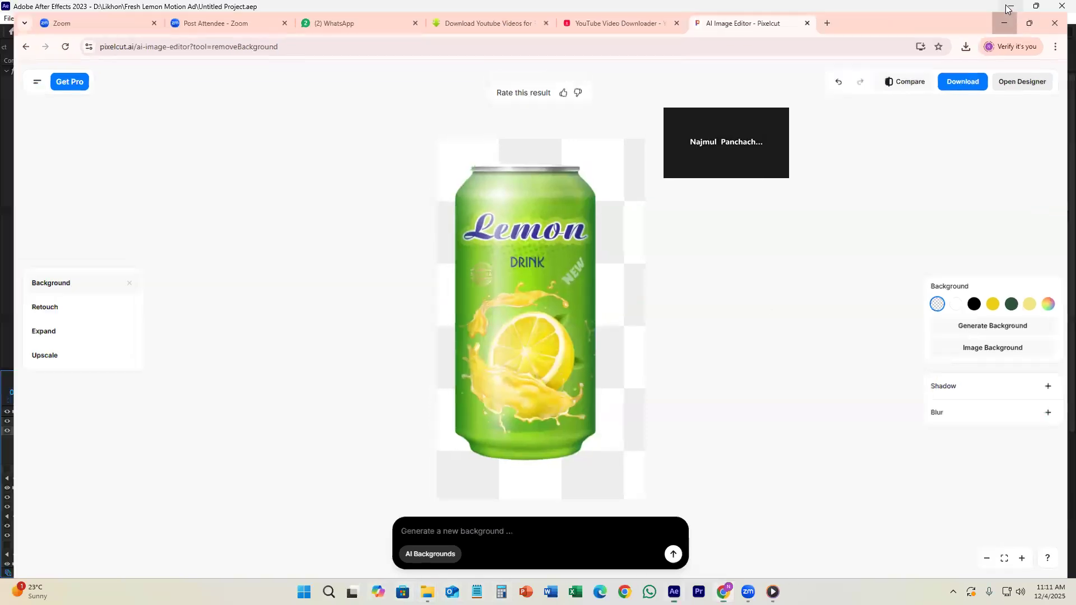
mouse_move(748, 592)
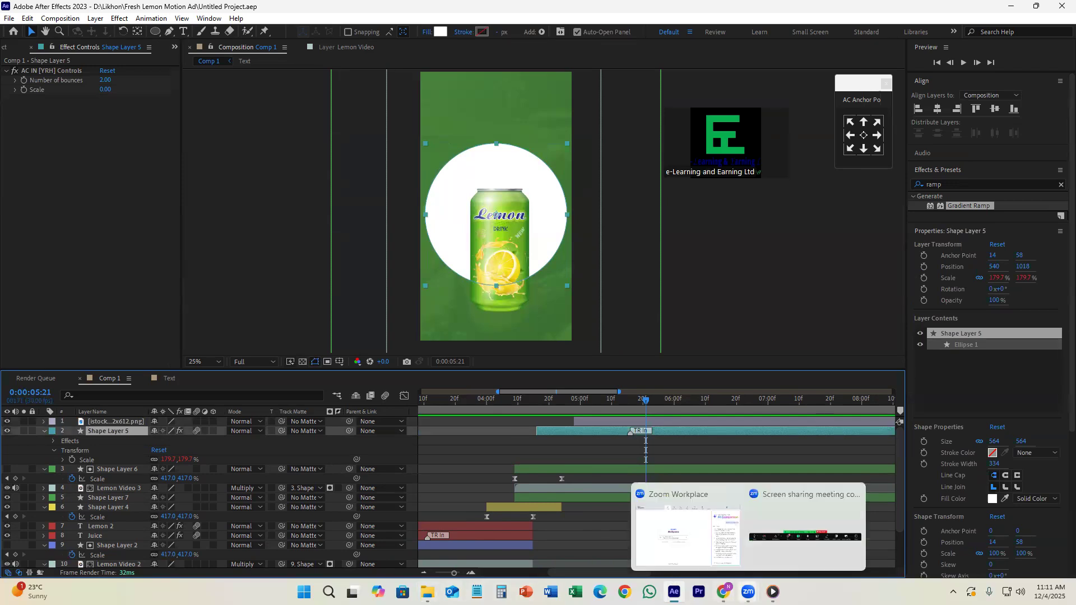
left_click(802, 561)
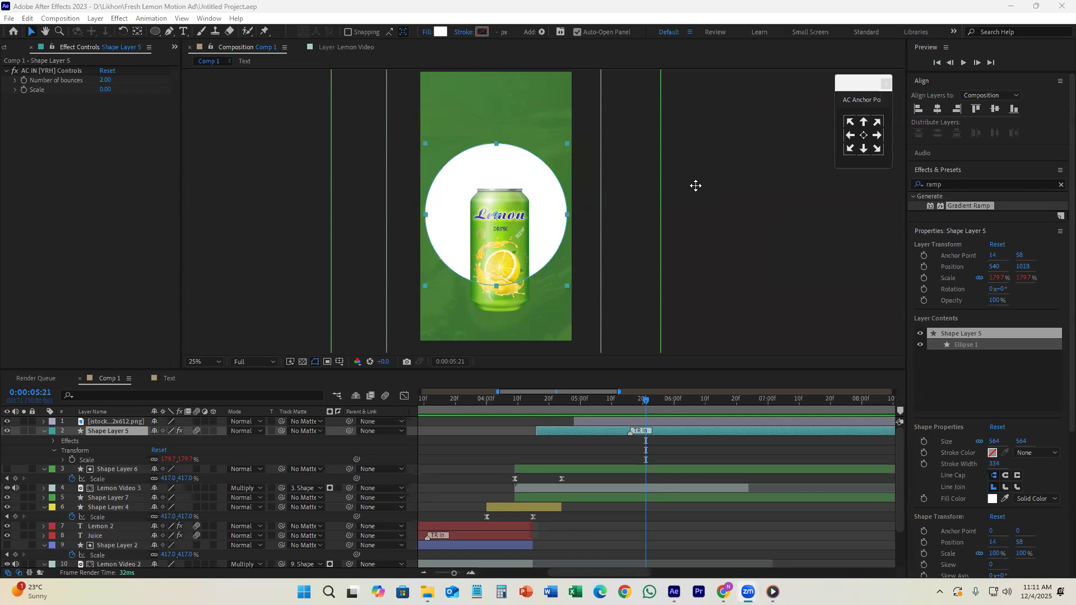
- Preview the transition from about 4:12 and move the lemon can to position 592, 1300
left_click_drag(646, 400, 527, 451)
key("space")
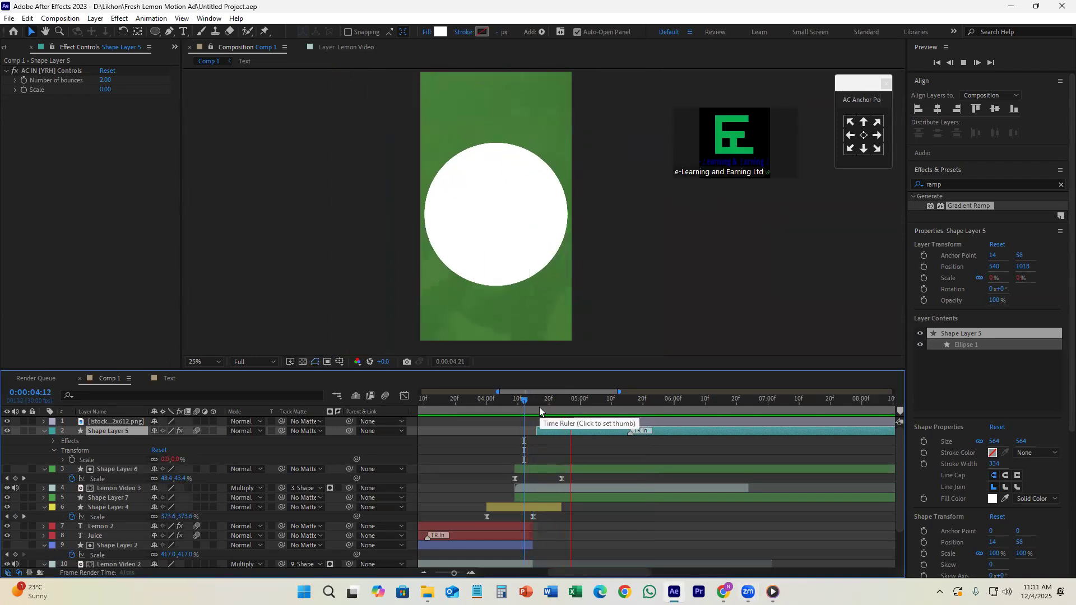
key("space")
left_click(596, 441)
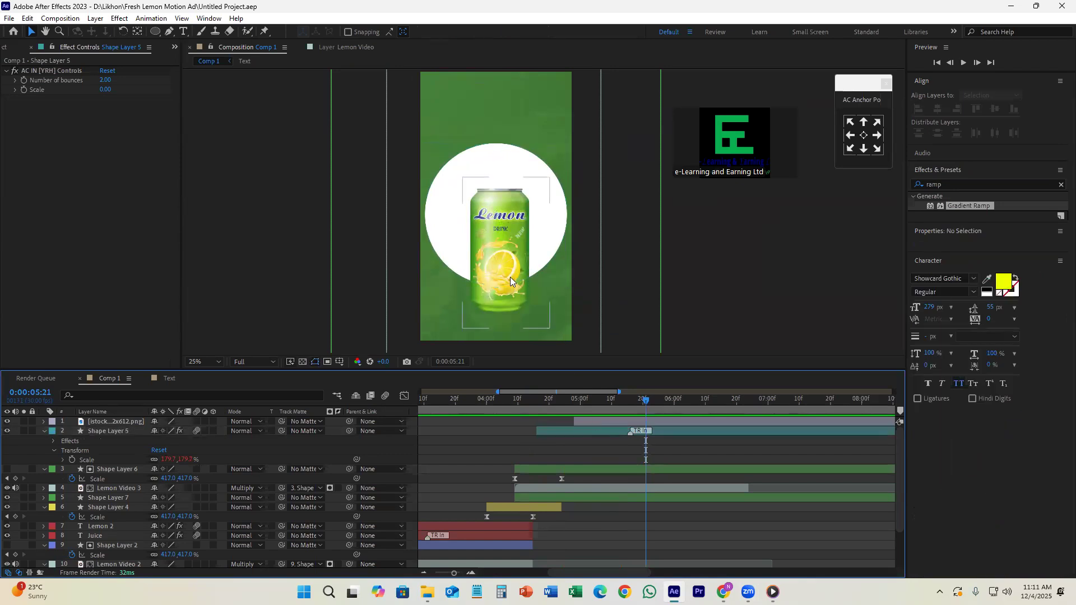
left_click(512, 290)
mouse_move(499, 284)
left_mouse_down()
mouse_move(499, 381)
mouse_move(501, 289)
mouse_move(514, 288)
mouse_move(512, 278)
left_mouse_up()
left_click(596, 434)
left_click(601, 422)
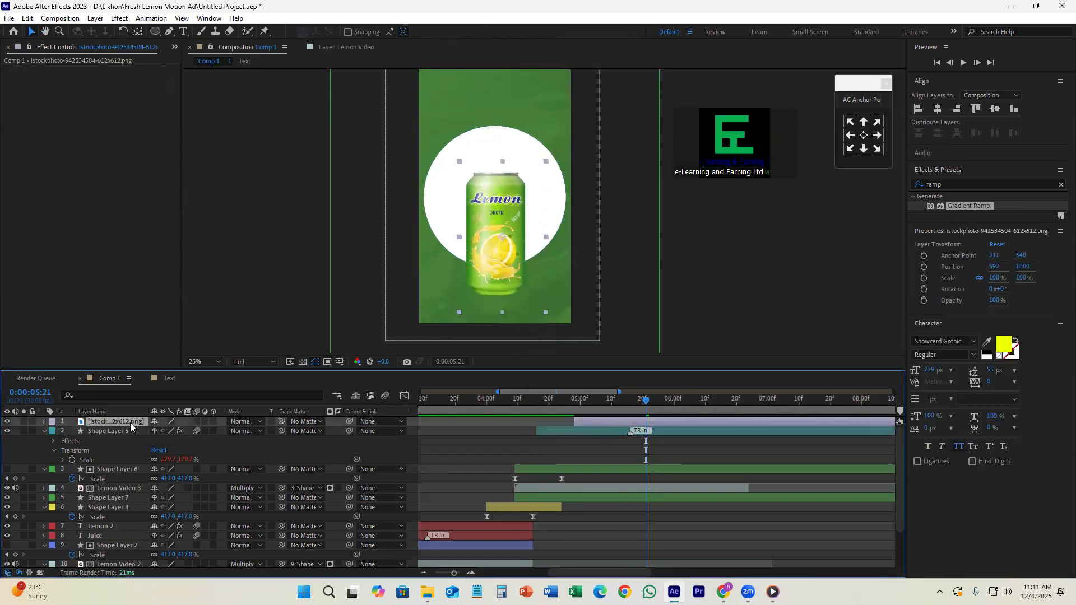
- Collapse Shape Layer 5's properties and place it above the lemon can image layer
left_click(45, 432)
left_click_drag(114, 423, 117, 436)
left_click(563, 424)
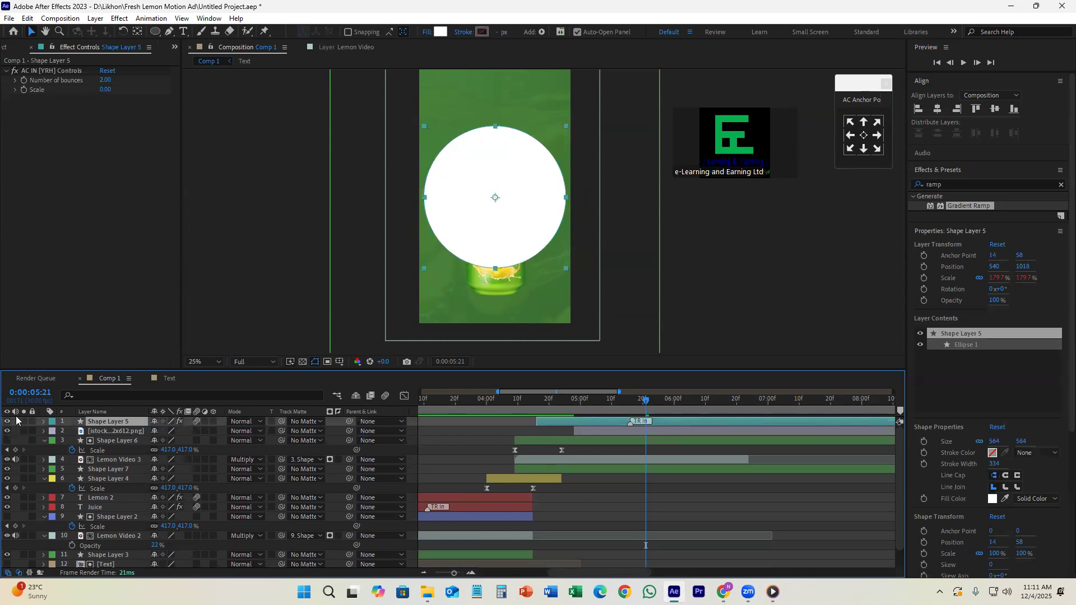
- Change the label color of Shape Layer 5 to Pink
left_click(51, 423)
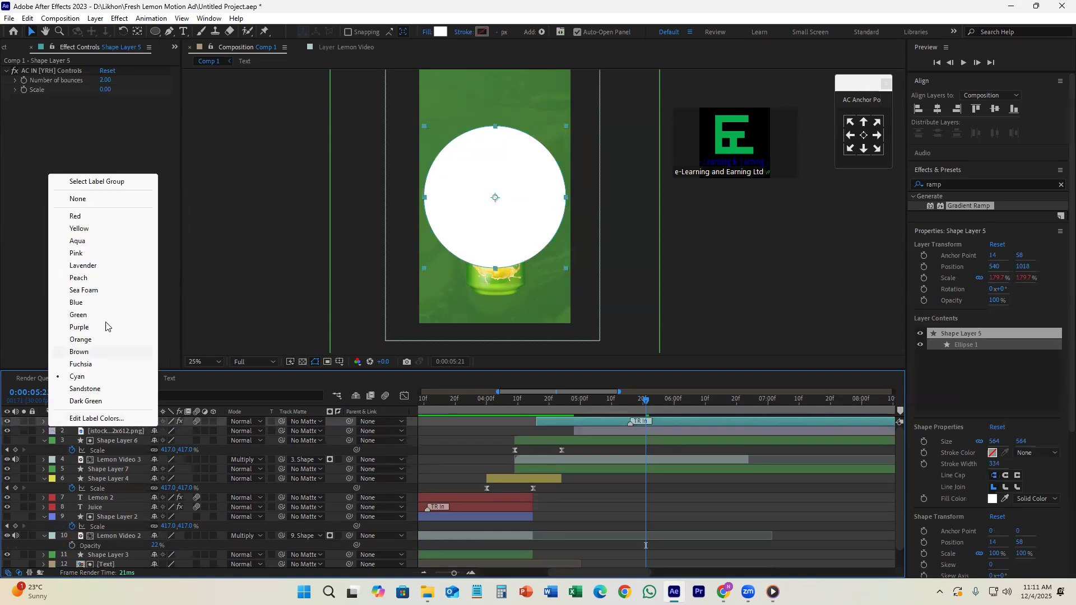
left_click(77, 254)
scroll(530, 444, "up", 2)
left_click(632, 432)
left_click(617, 422)
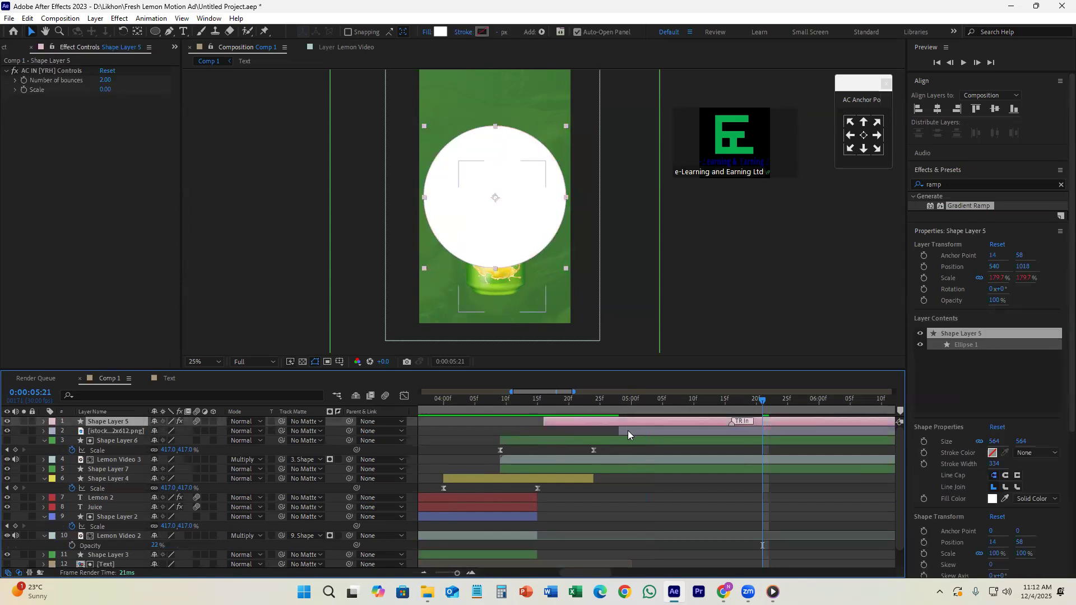
left_click(628, 431)
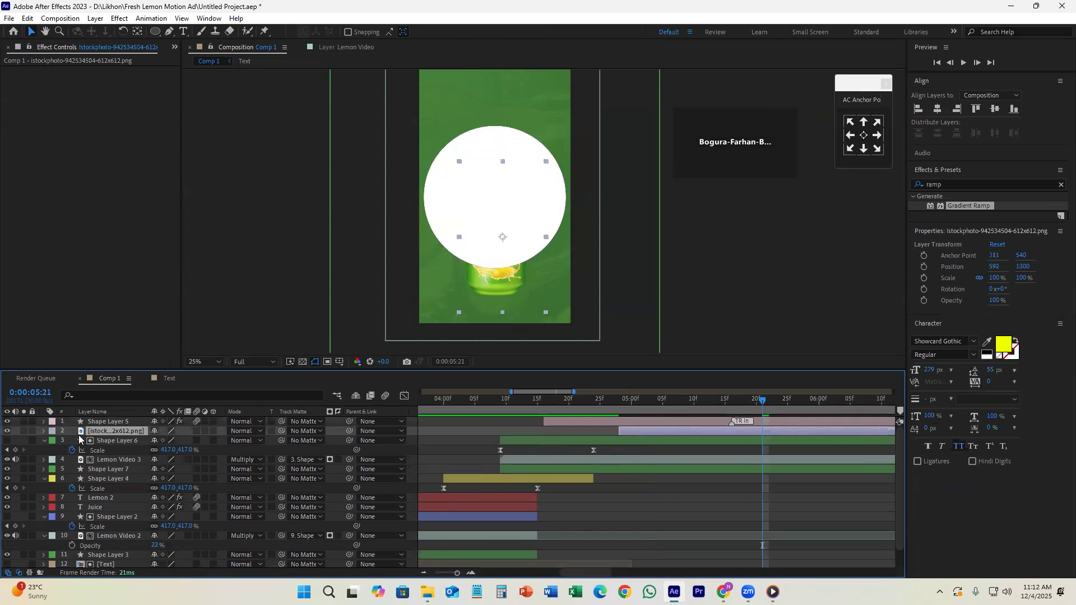
left_click(310, 433)
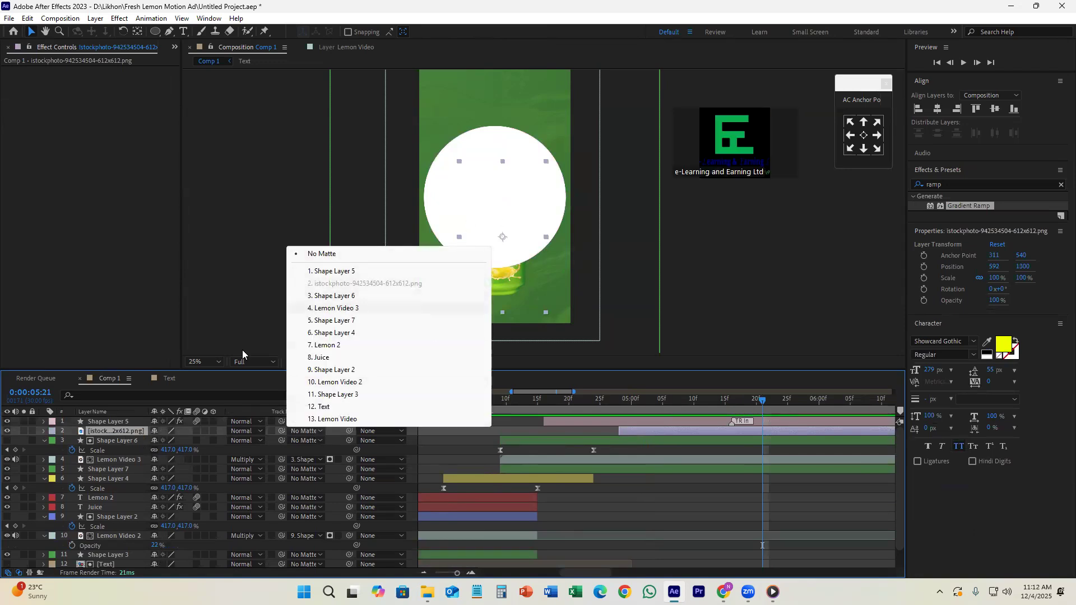
left_click(122, 424)
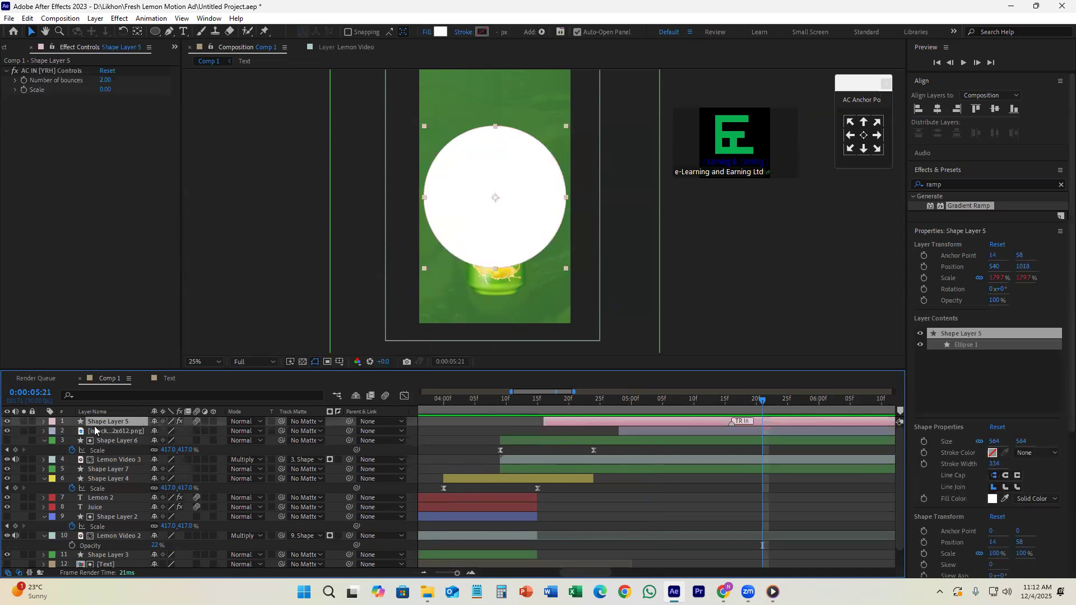
- Use Shape Layer 5 as the track matte of the lemon can image layer and check the masked can around 5:02
left_click(304, 432)
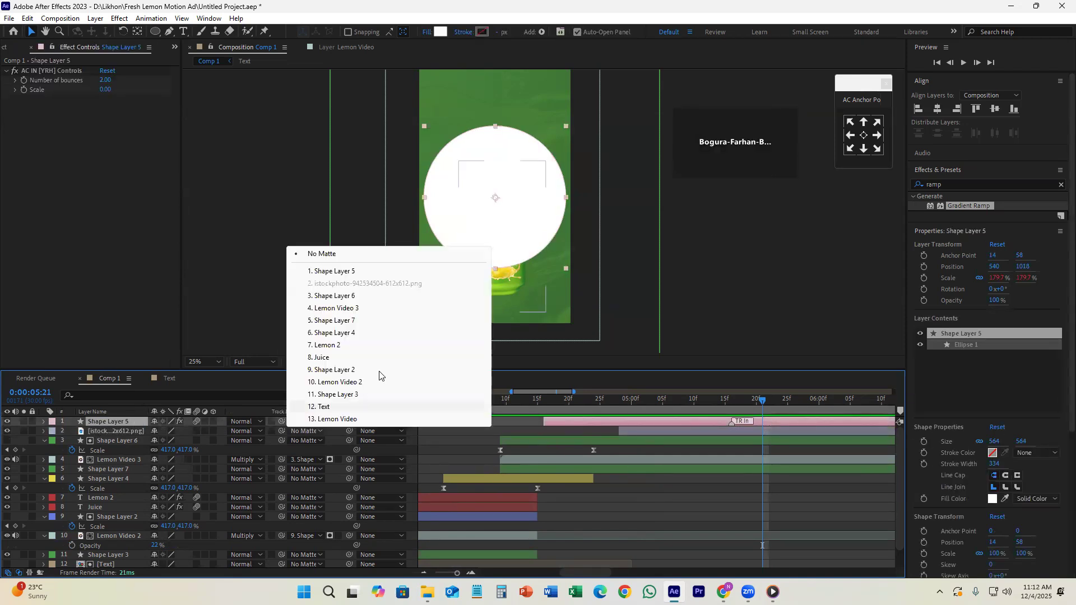
left_click(353, 272)
left_click_drag(762, 404, 644, 429)
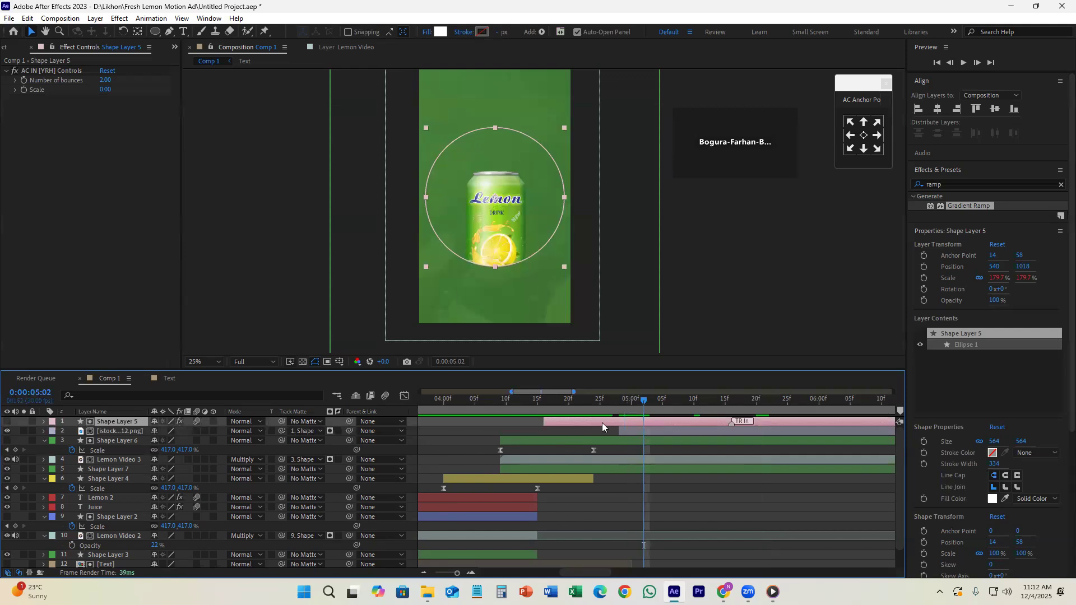
left_click(7, 423)
left_click(6, 422)
- Keyframe the lemon can's position from 592, 2004 at 4:28 up to 592, 1300 at 5:10 and save the project
left_click(632, 430)
key("shift+Page_Up")
key("space")
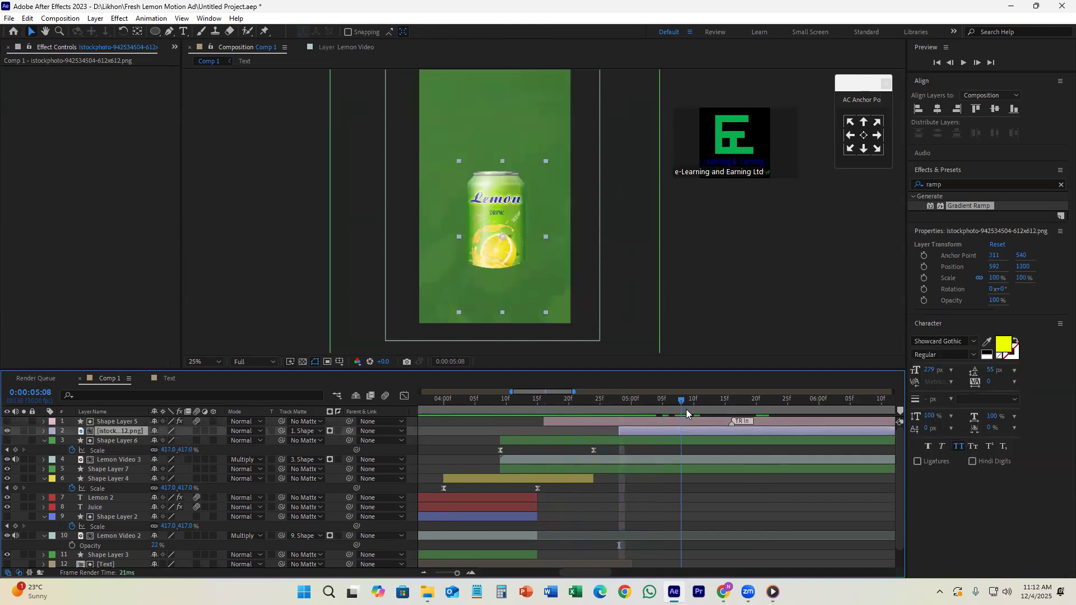
key("p")
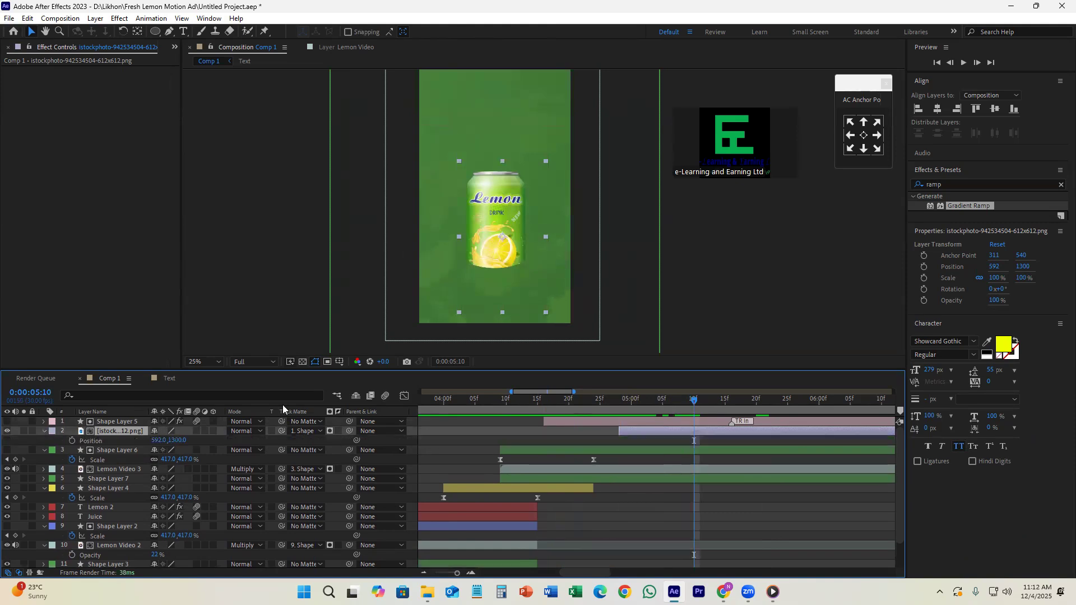
left_click(72, 441)
left_click_drag(695, 407, 619, 405)
left_click_drag(502, 235, 506, 335)
left_click_drag(617, 407, 694, 438)
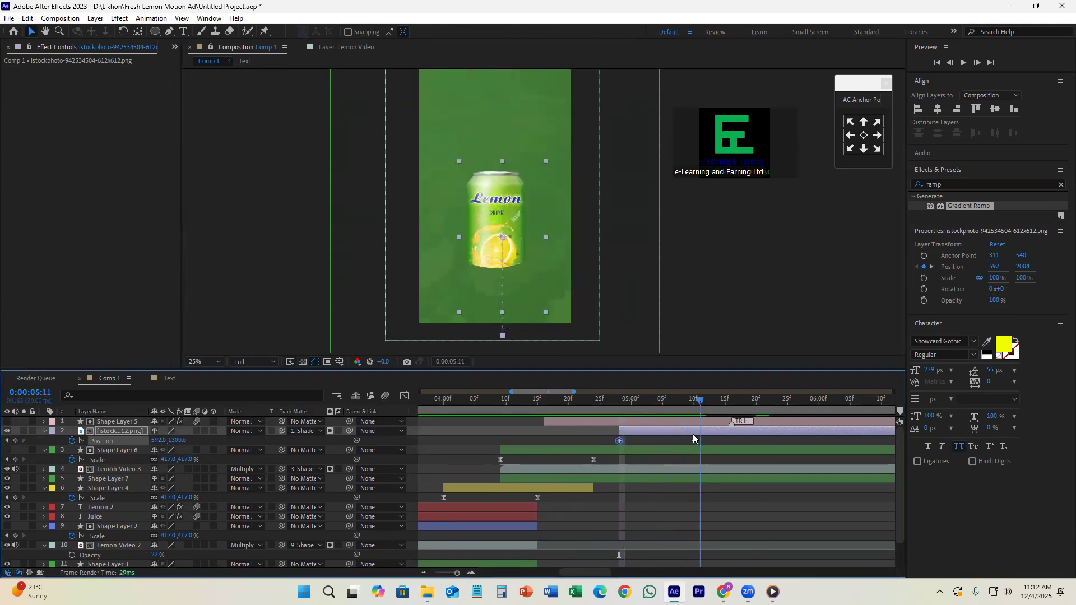
key("ctrl+s")
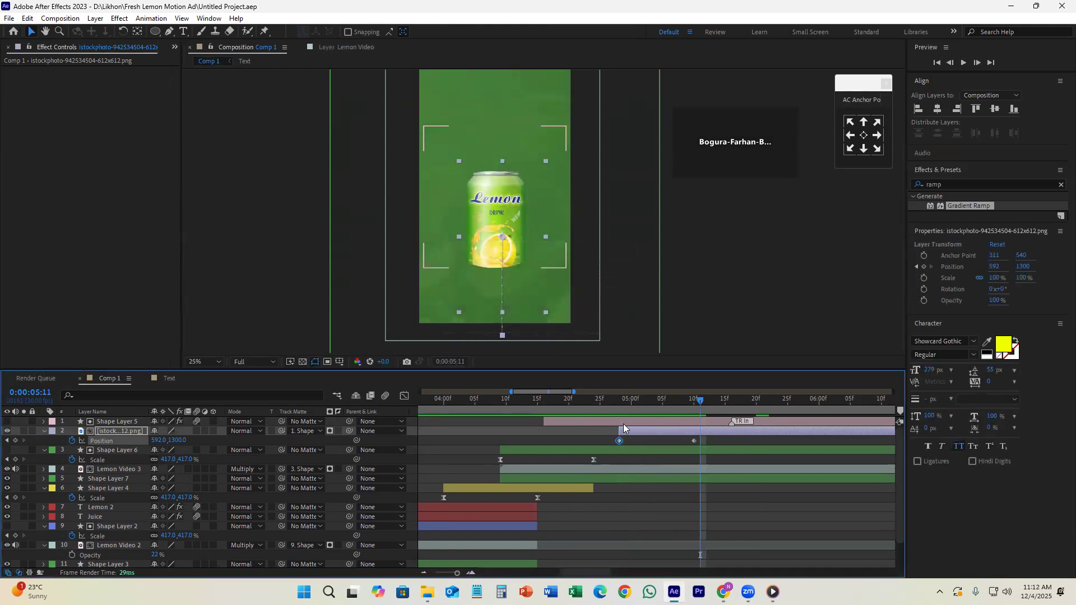
- Duplicate Shape Layer 5, make the copy visible, and place it directly below the lemon can image layer
left_click(613, 419)
key("ctrl+d")
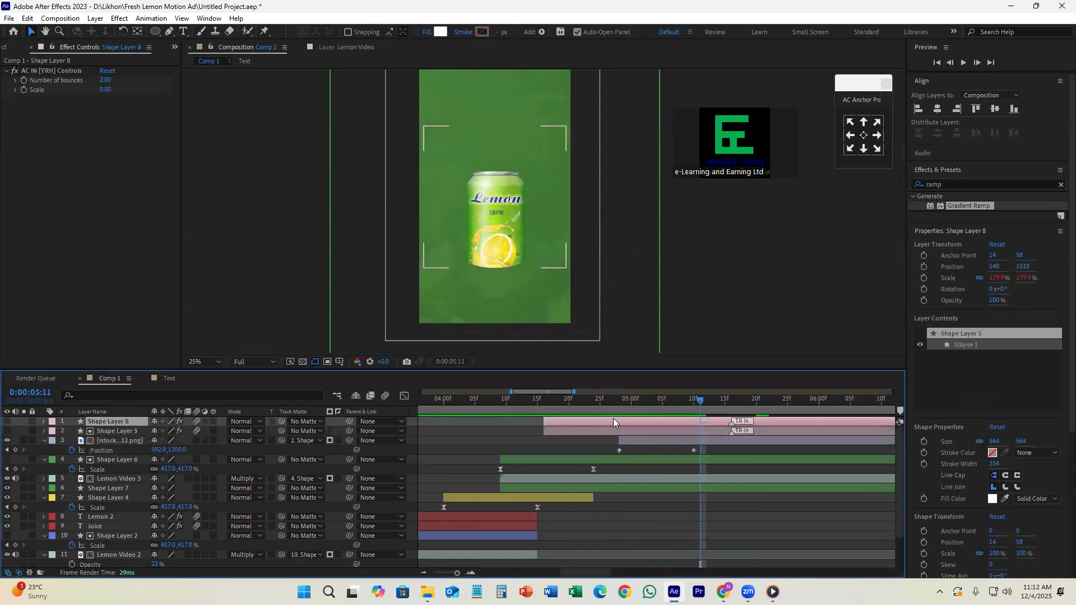
left_click(7, 422)
left_click_drag(129, 421, 133, 453)
- Ease the can's position keyframes, shape their speed curve into a fast start with a long slow finish, and preview the rise
left_click_drag(558, 401, 725, 483)
left_click(742, 503)
left_click_drag(704, 447, 610, 444)
key("shift+F3")
left_click_drag(760, 531, 614, 550)
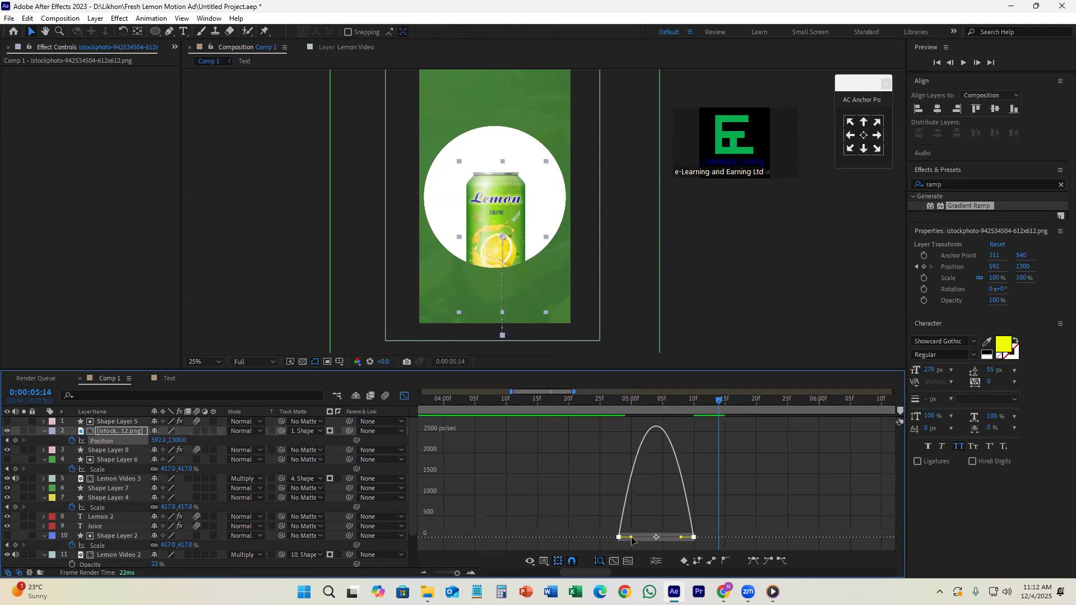
left_click_drag(681, 537, 627, 542)
left_click_drag(717, 397, 613, 399)
key("space")
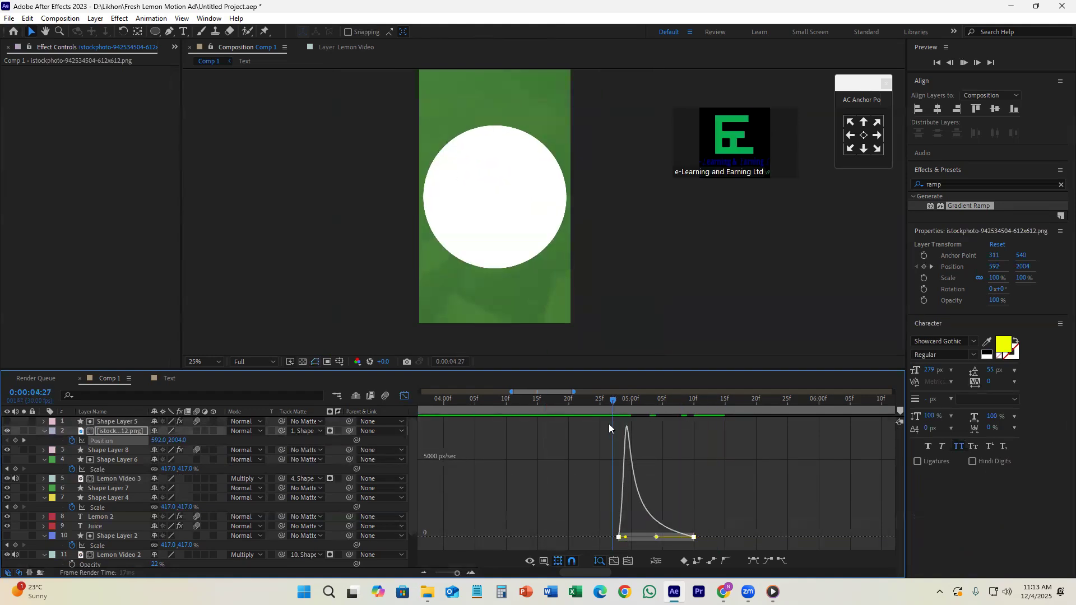
key("space")
key("shift+F3")
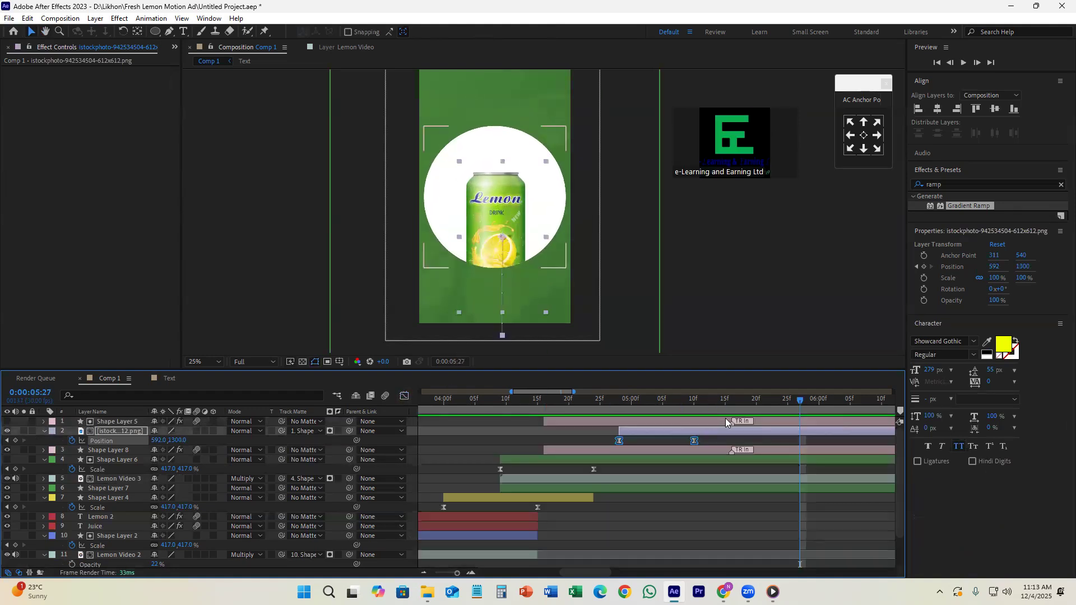
- Preview the circle transition and can rise from about 4:04, and save the project
left_click_drag(606, 408, 492, 426)
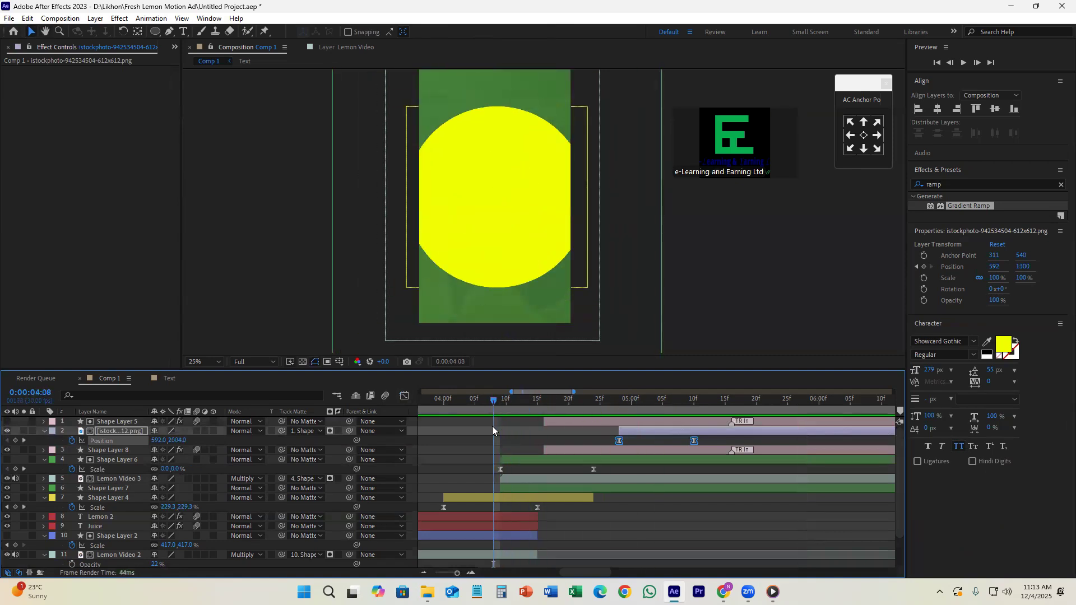
key("space")
left_click_drag(595, 399, 469, 422)
key("space")
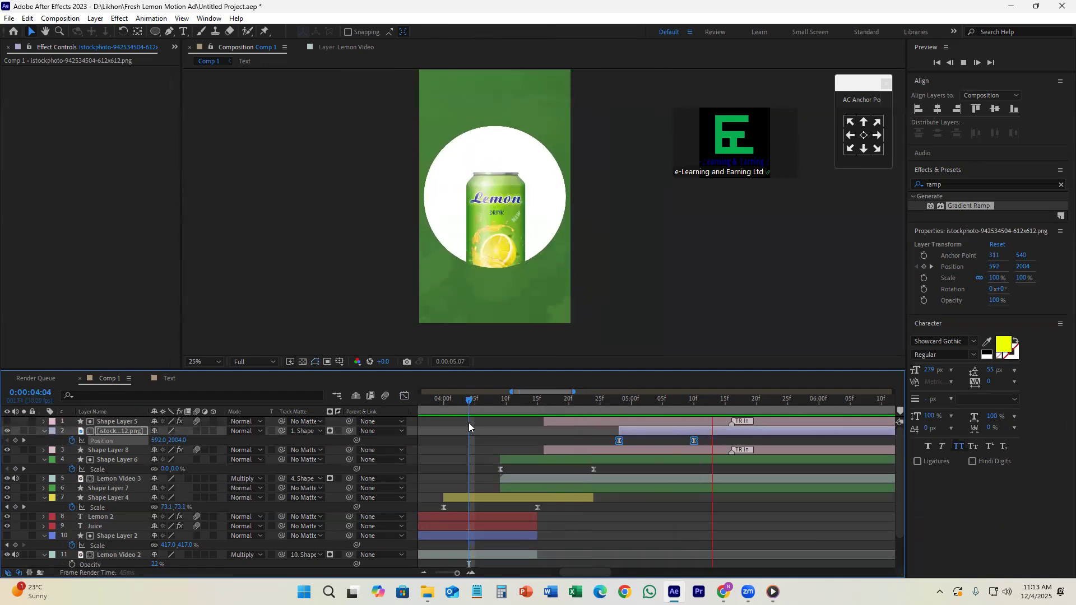
key("space")
left_click(671, 479)
left_click_drag(608, 404, 675, 437)
key("ctrl+s")
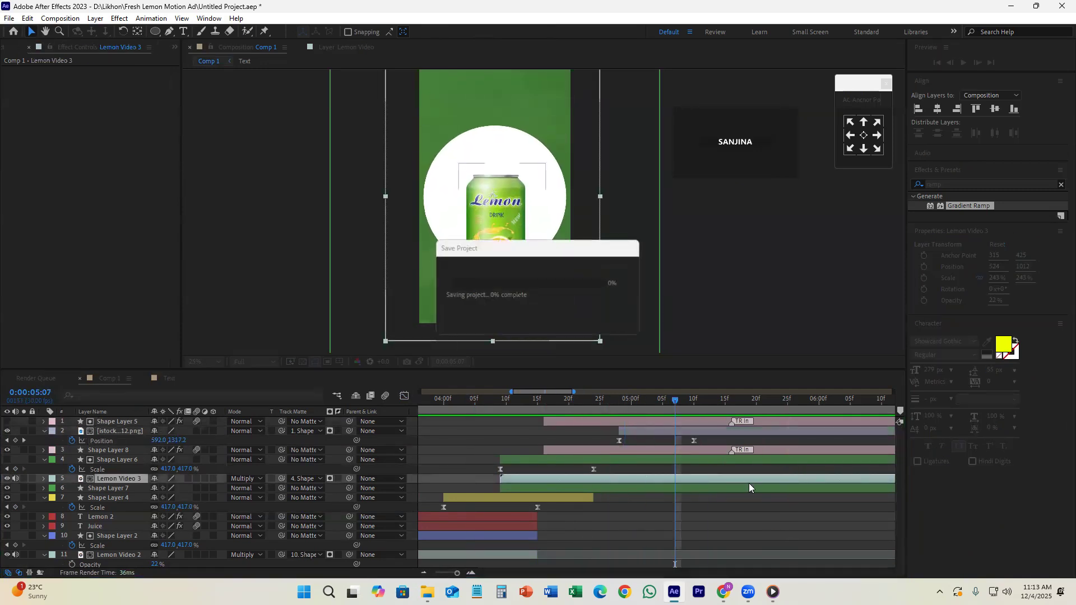
- Review the earlier title scenes and play the transition into the lemon can from about 3:26
scroll(712, 483, "down", 5)
left_click_drag(619, 407, 604, 401)
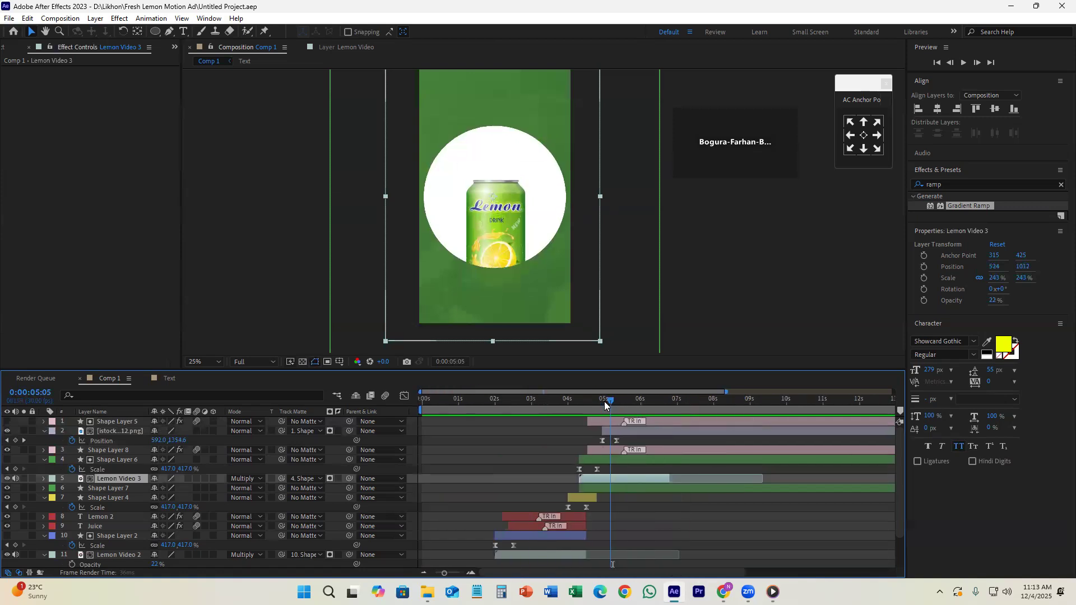
scroll(596, 437, "up", 5)
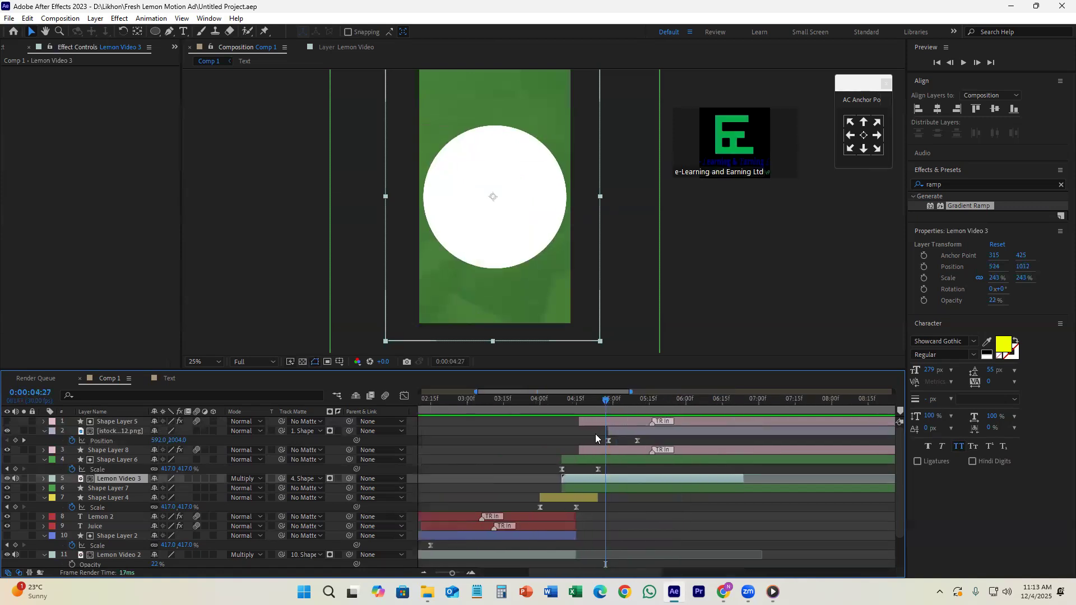
left_click_drag(606, 402, 476, 422)
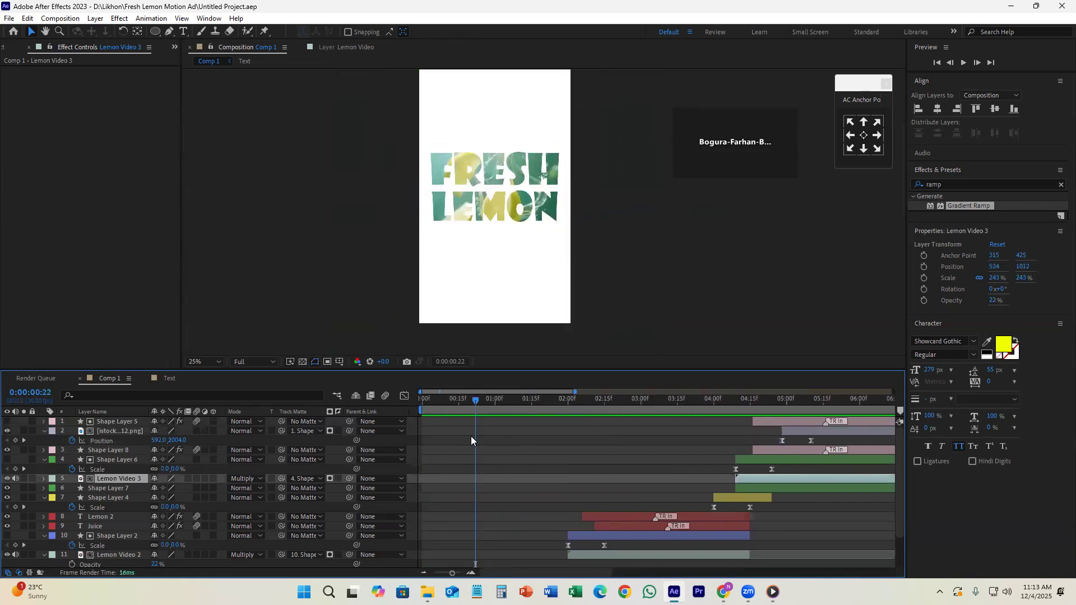
scroll(471, 437, "down", 5)
left_click(502, 401)
scroll(514, 443, "up", 3)
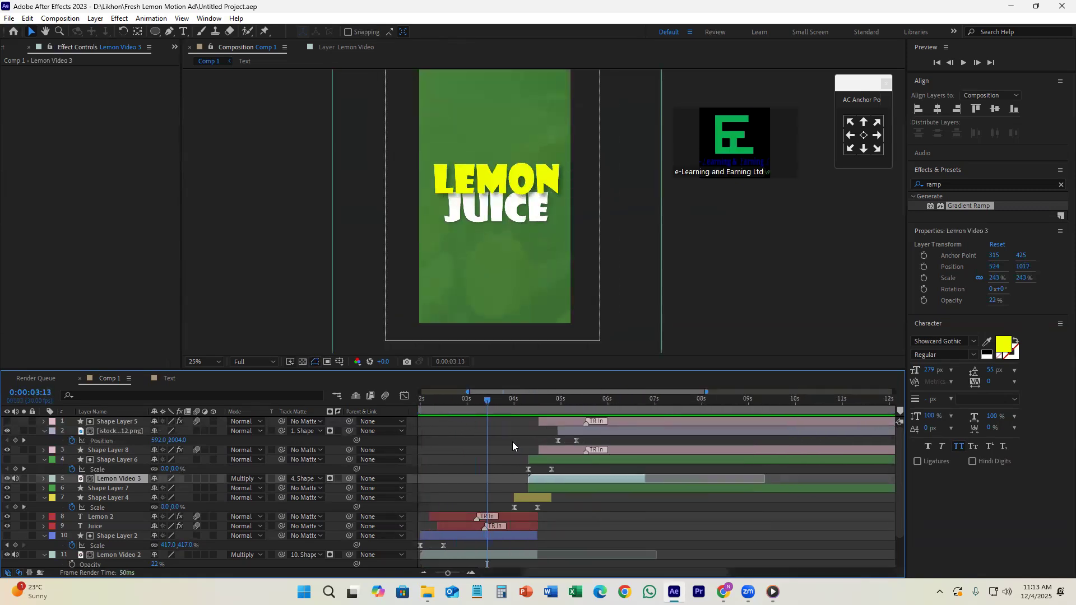
scroll(536, 432, "up", 2)
left_click(480, 409)
key("space")
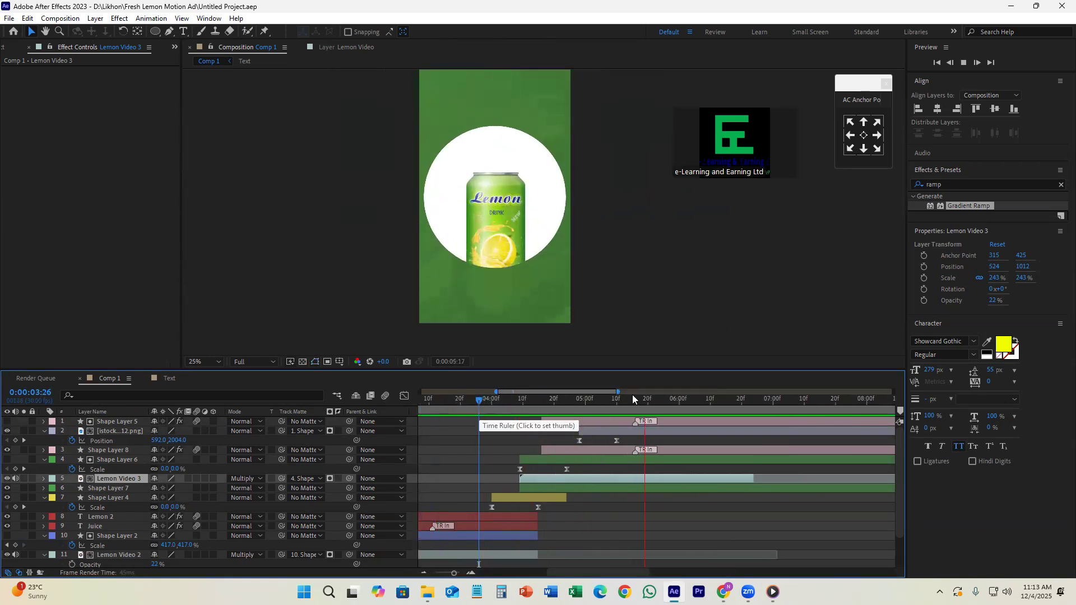
- Move the can's final position keyframe to about 5:20 and preview the slower rise from 4:14
left_click(598, 432)
scroll(597, 437, "up", 3)
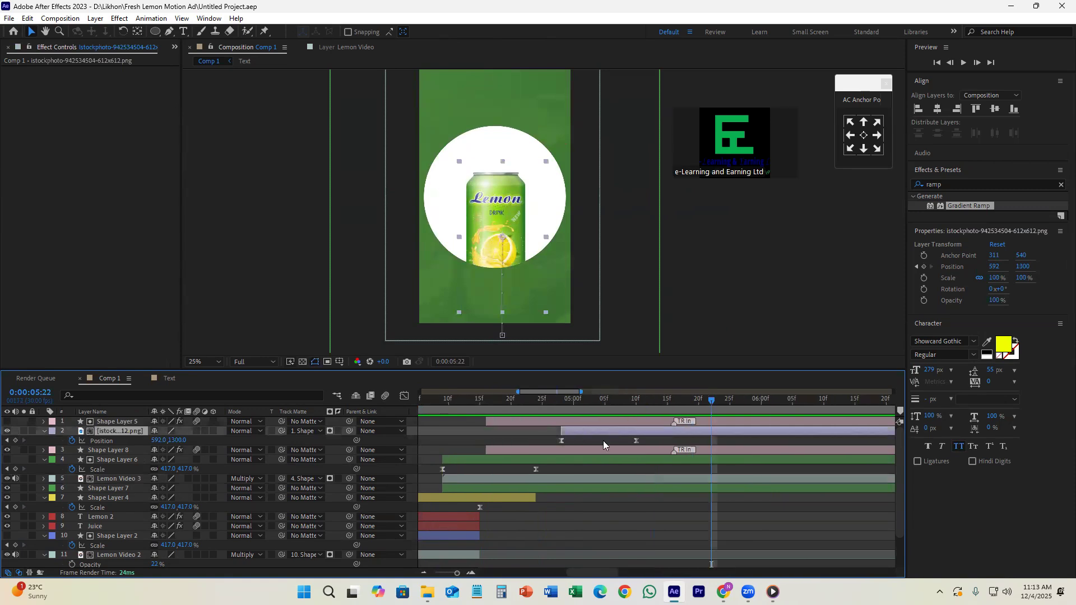
left_click_drag(638, 441, 697, 446)
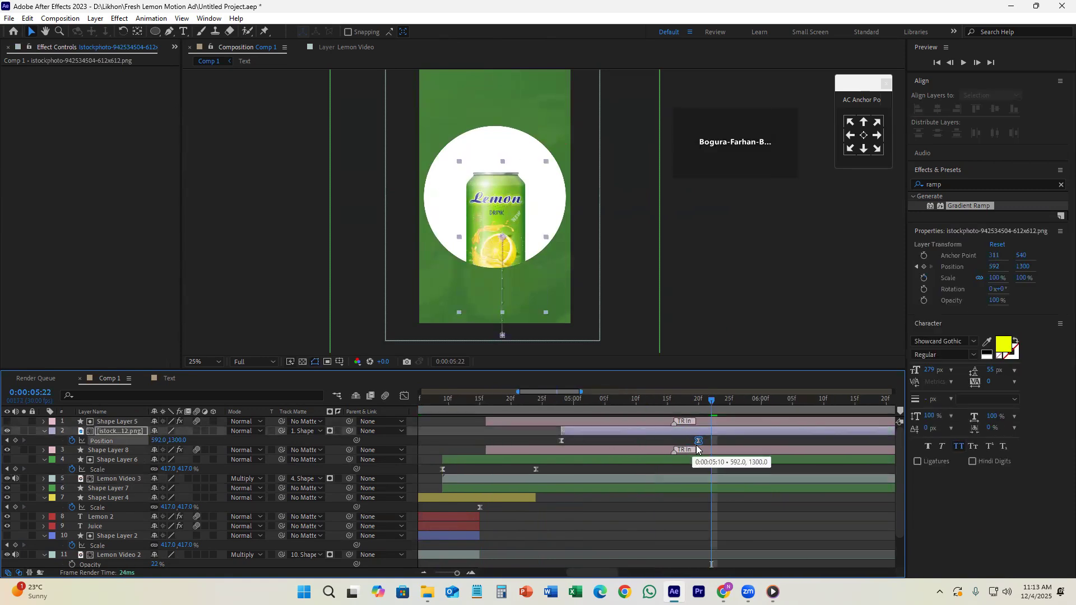
left_click_drag(712, 401, 474, 435)
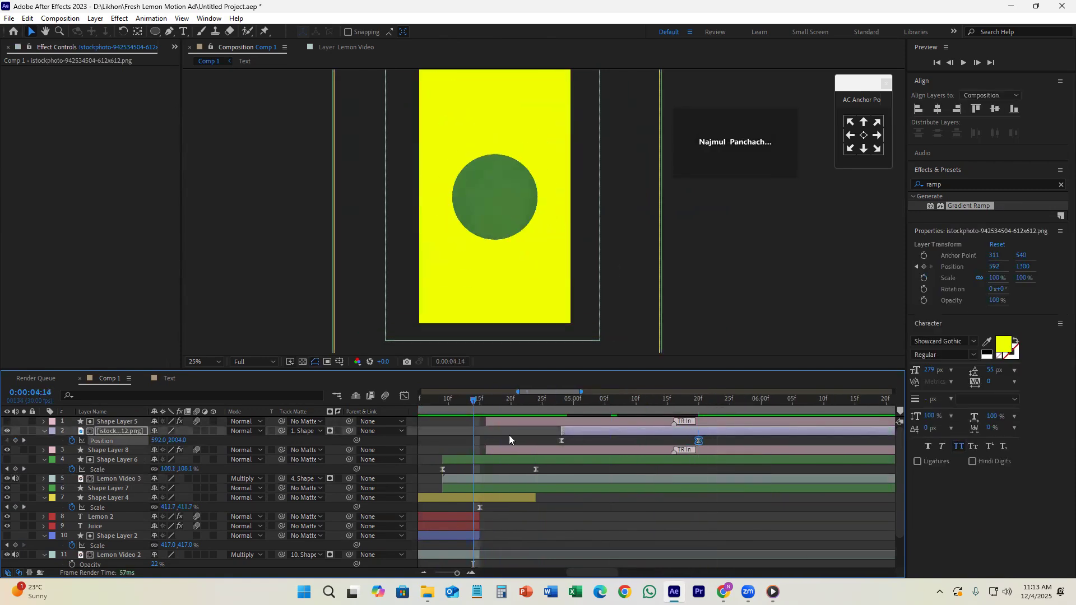
key("space")
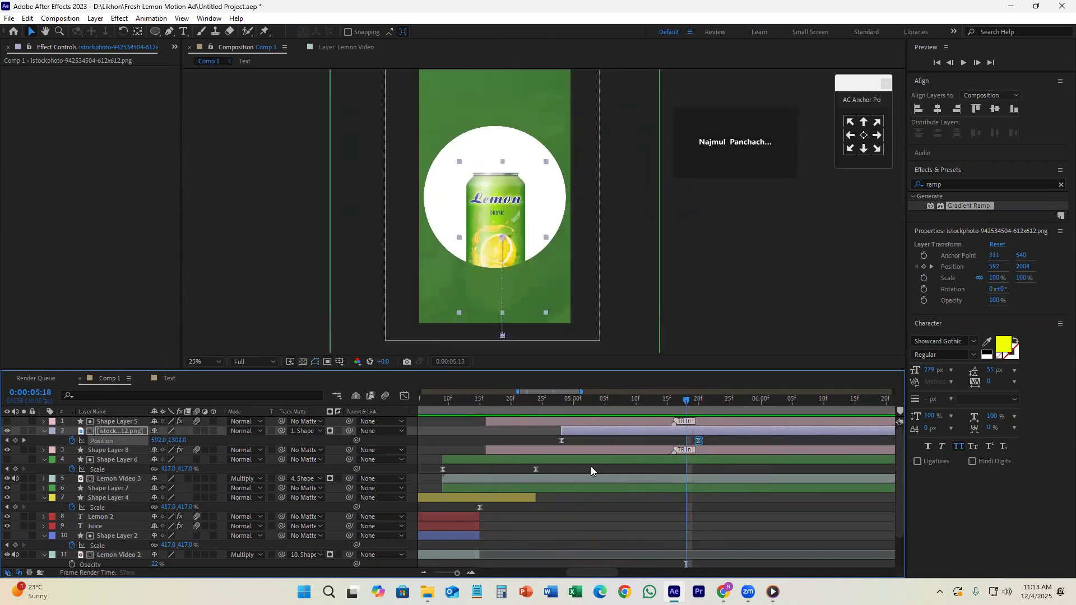
- Shift the lemon can layer earlier to start at 4:21 and preview the timing from 4:08
left_click_drag(592, 432, 547, 434)
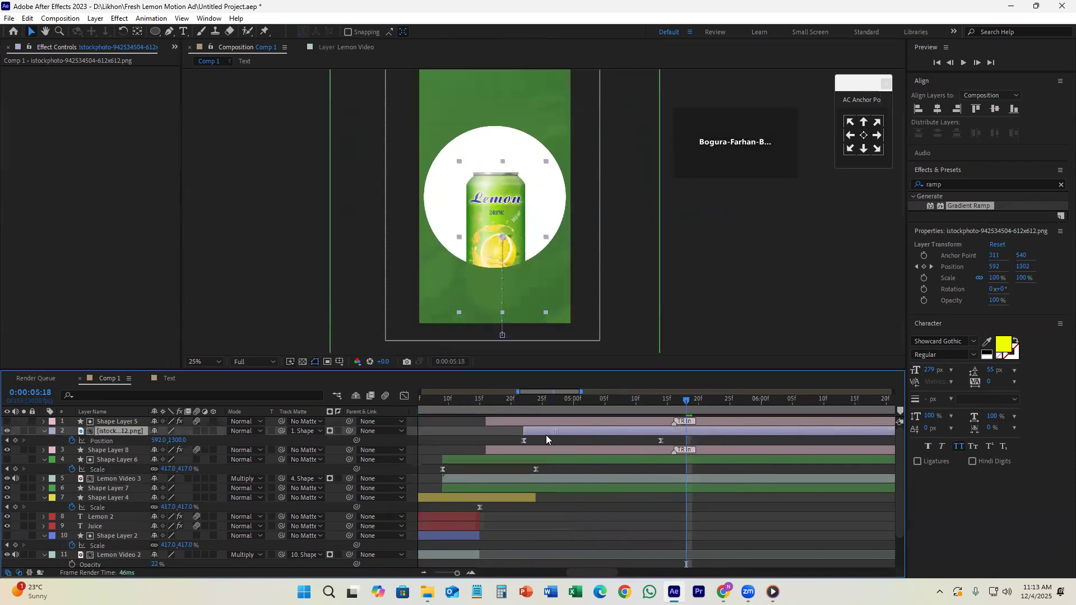
left_click(505, 415)
mouse_move(457, 415)
left_mouse_down()
mouse_move(422, 420)
mouse_move(439, 421)
left_mouse_up()
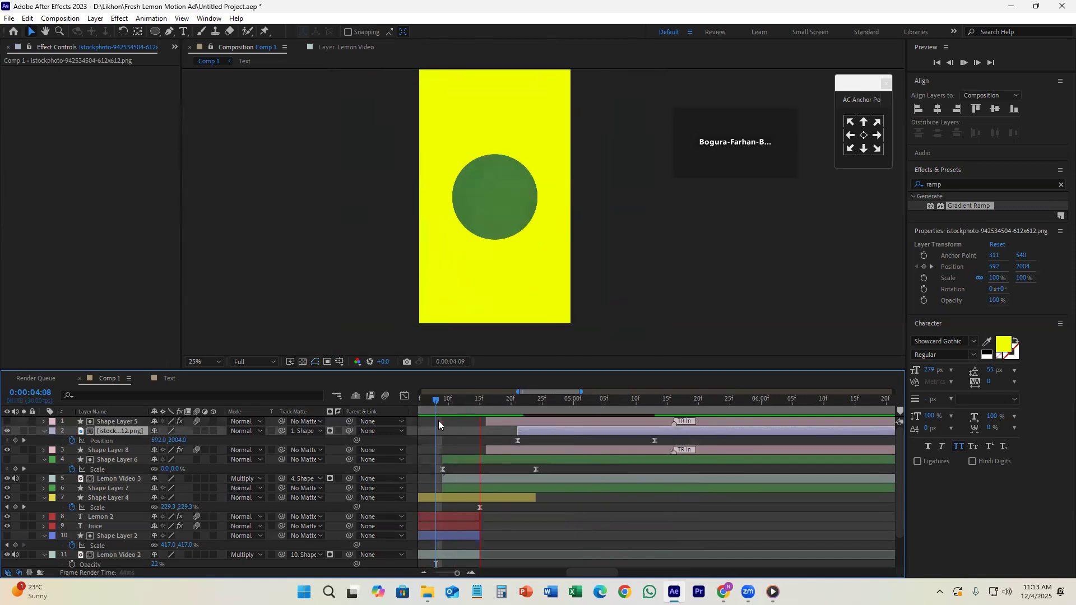
key("space")
key("space")
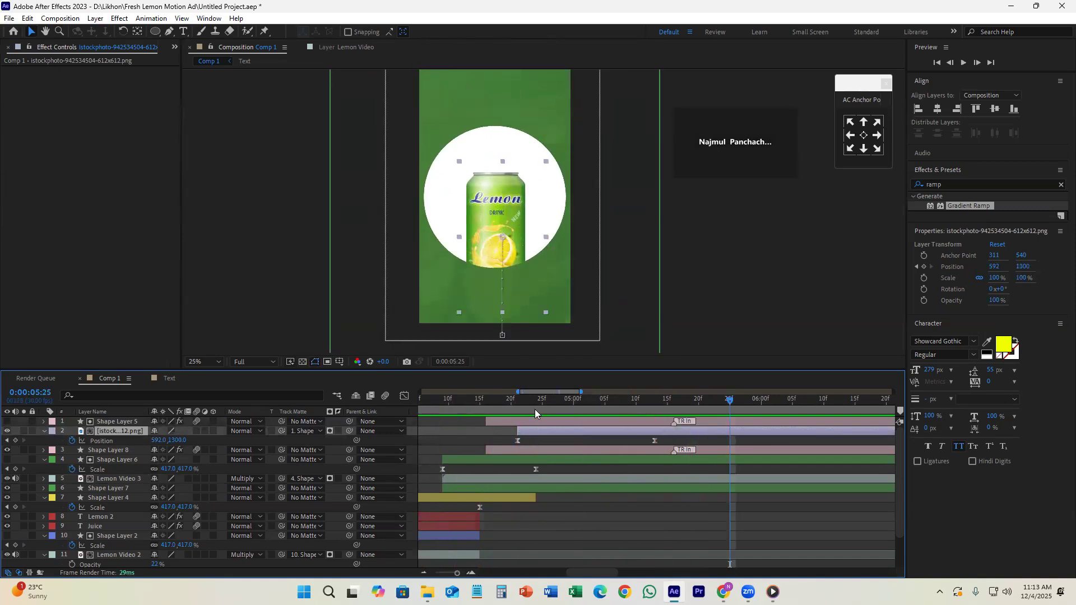
- Move the can's final position keyframe to 5:08 and preview the rise from 4:15
left_click_drag(534, 411, 480, 415)
left_click_drag(655, 441, 623, 442)
key("space")
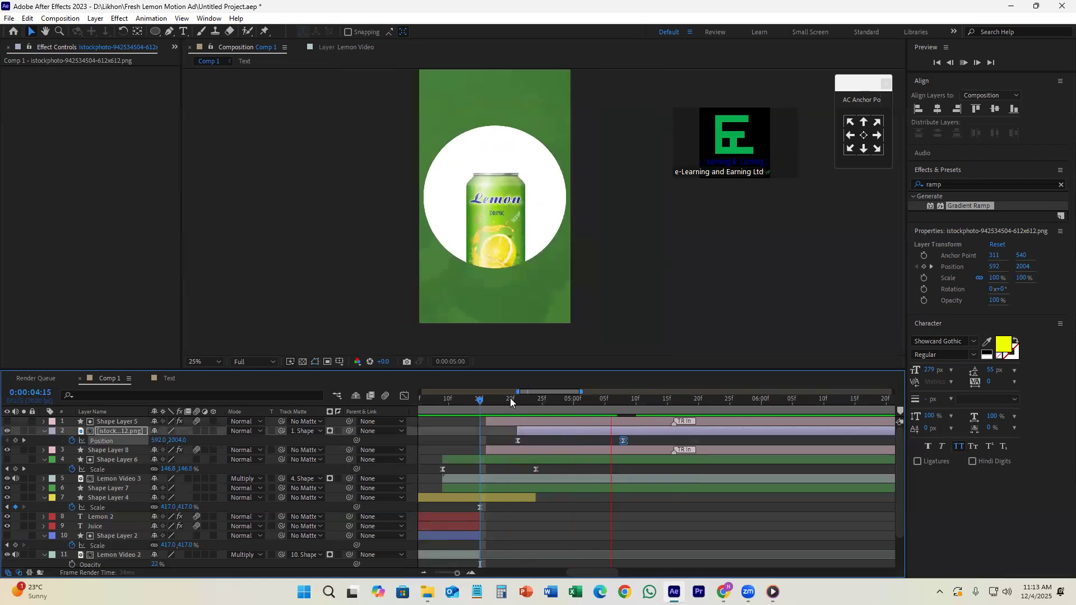
key("space")
- Keyframe the lemon can's rotation from 0° at 4:21 to -13° at 6:00 and preview the tilt
left_click_drag(591, 403, 520, 422)
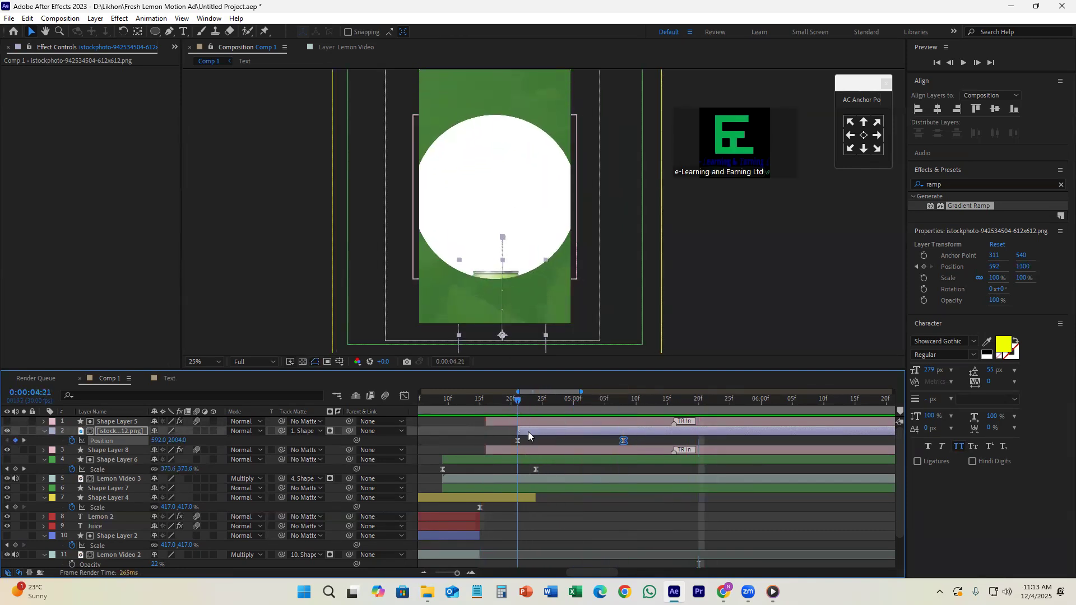
key("r")
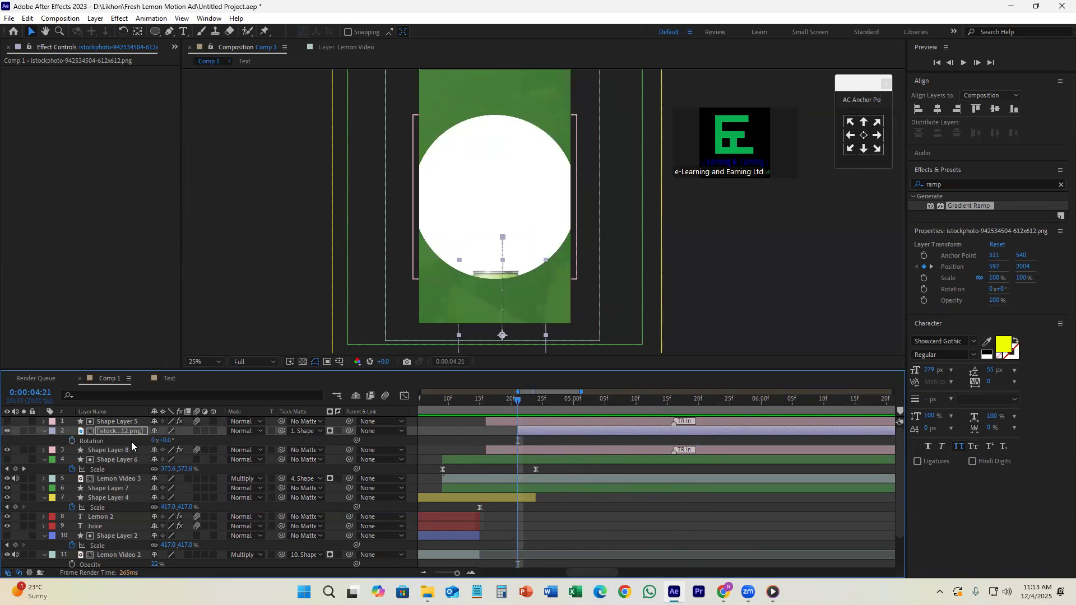
left_click(72, 441)
key("shift+p")
key("space")
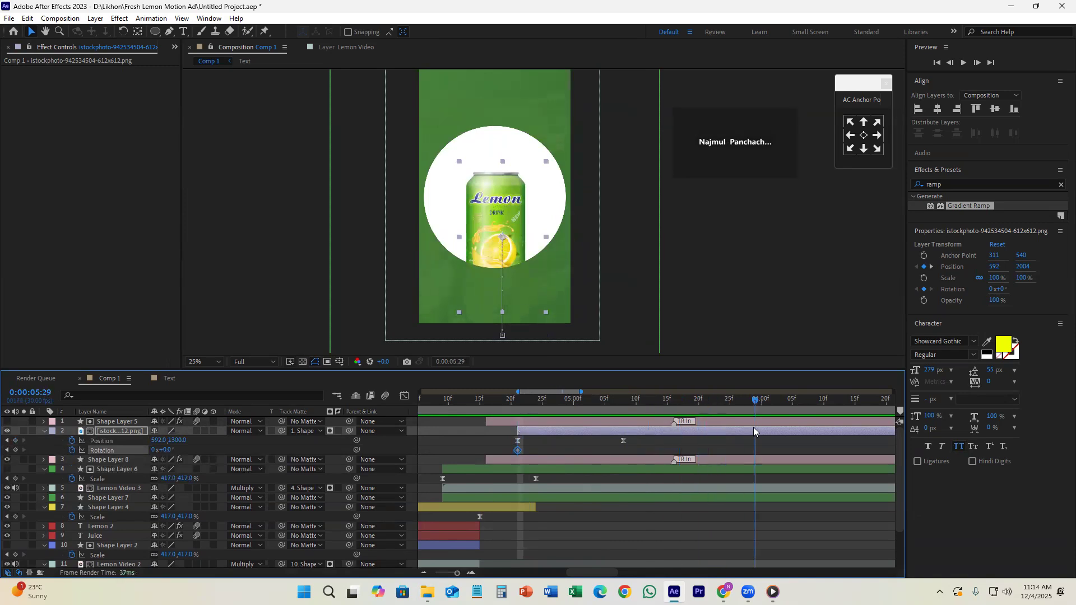
left_click_drag(166, 450, 158, 450)
left_click_drag(765, 399, 510, 430)
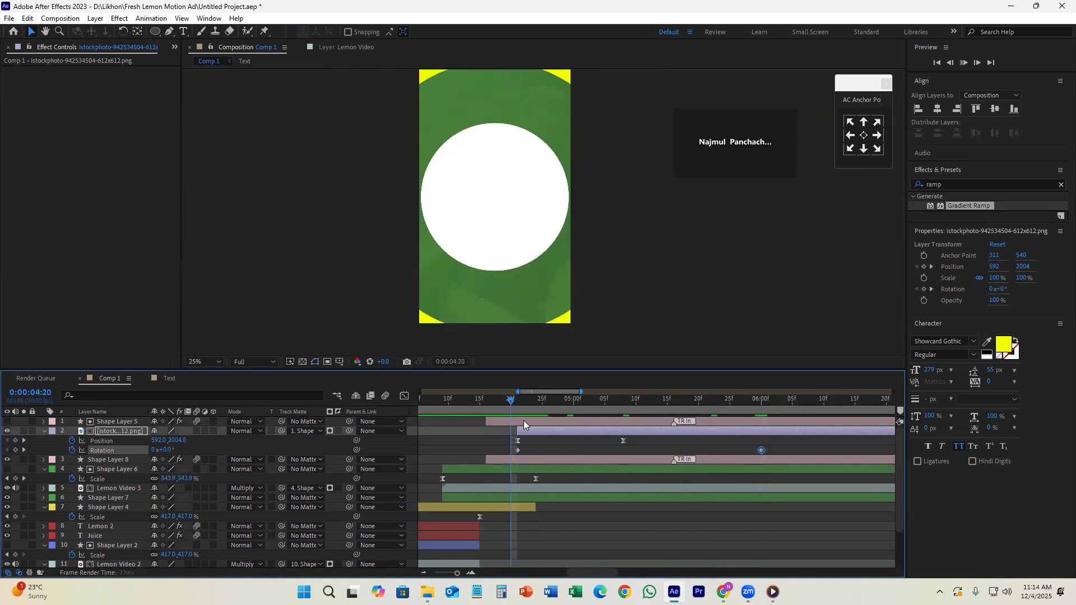
key("space")
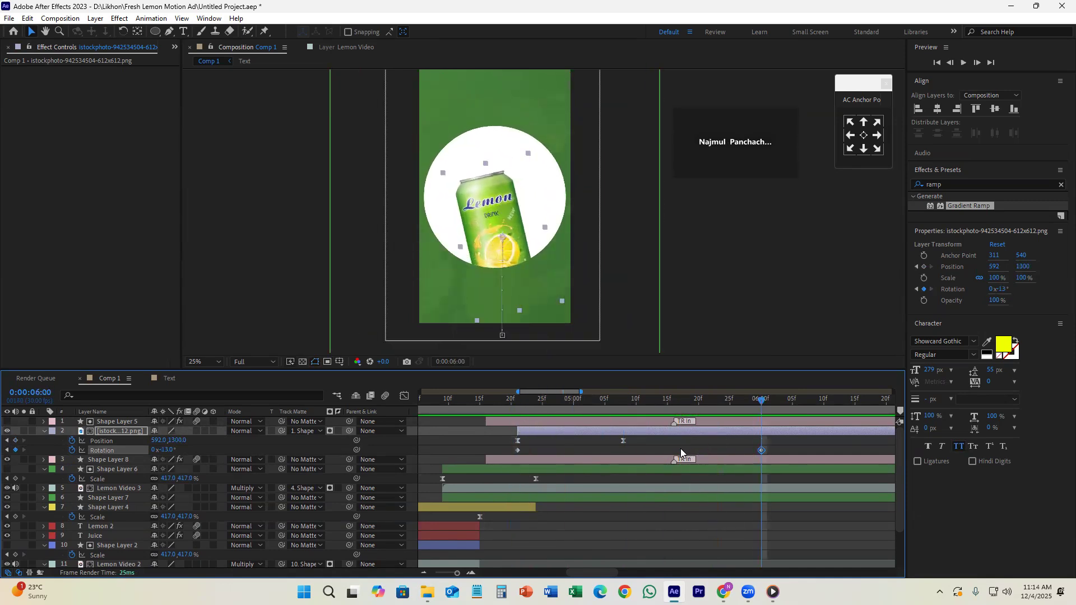
- Raise the lemon can to position 592, 1248 at 6:00 and preview the drift from 5:08
left_click_drag(761, 400, 764, 444)
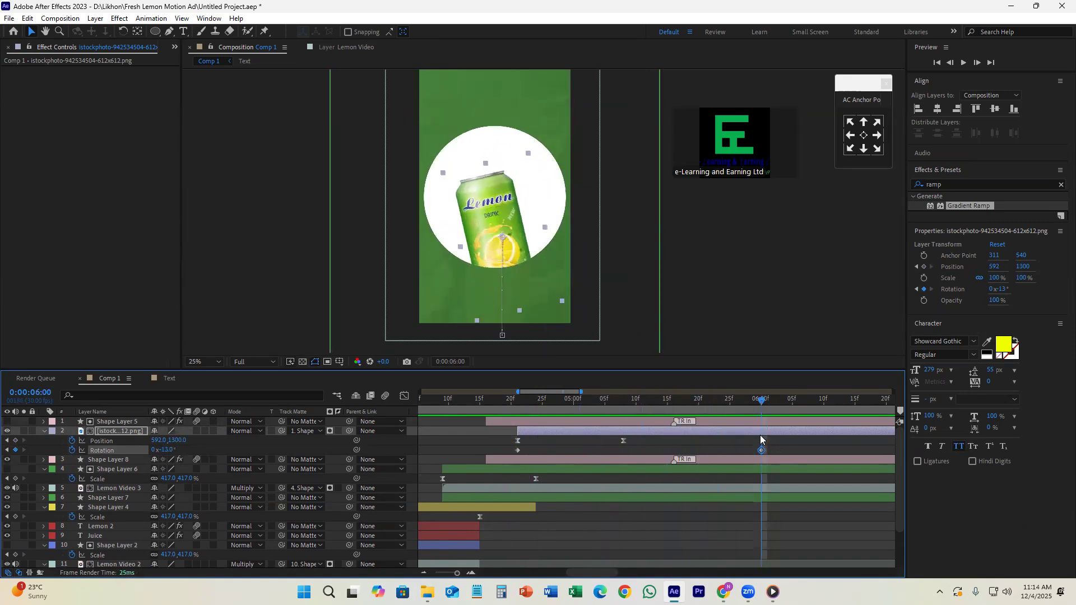
left_click(760, 435)
key("Up")
key("Up")
key("Up")
key("Up")
key("Up")
key("Up")
key("Up")
key("Up")
key("Up")
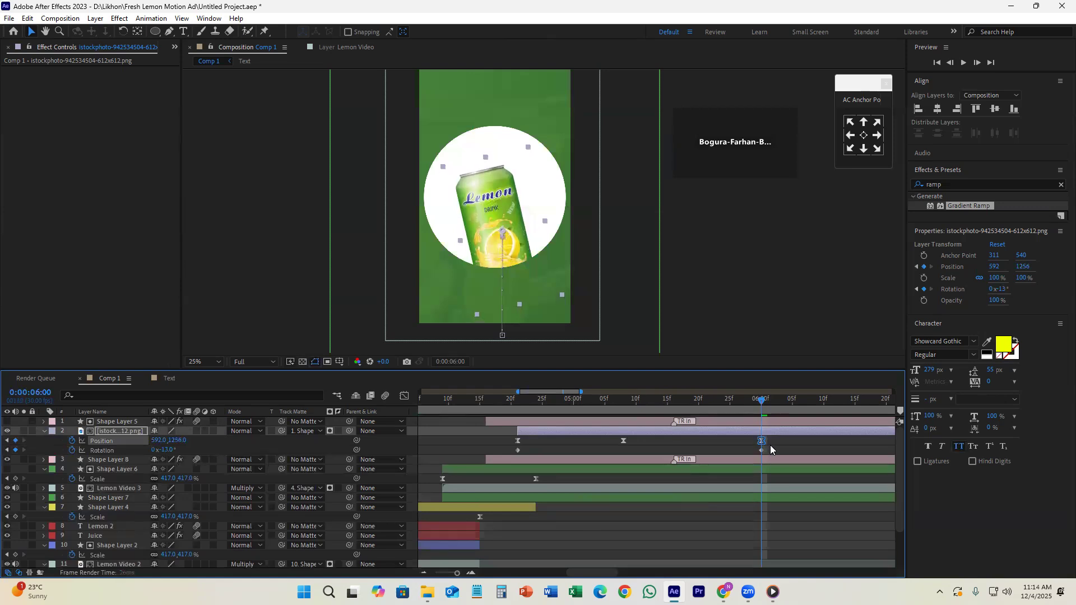
key("Up")
key("Up")
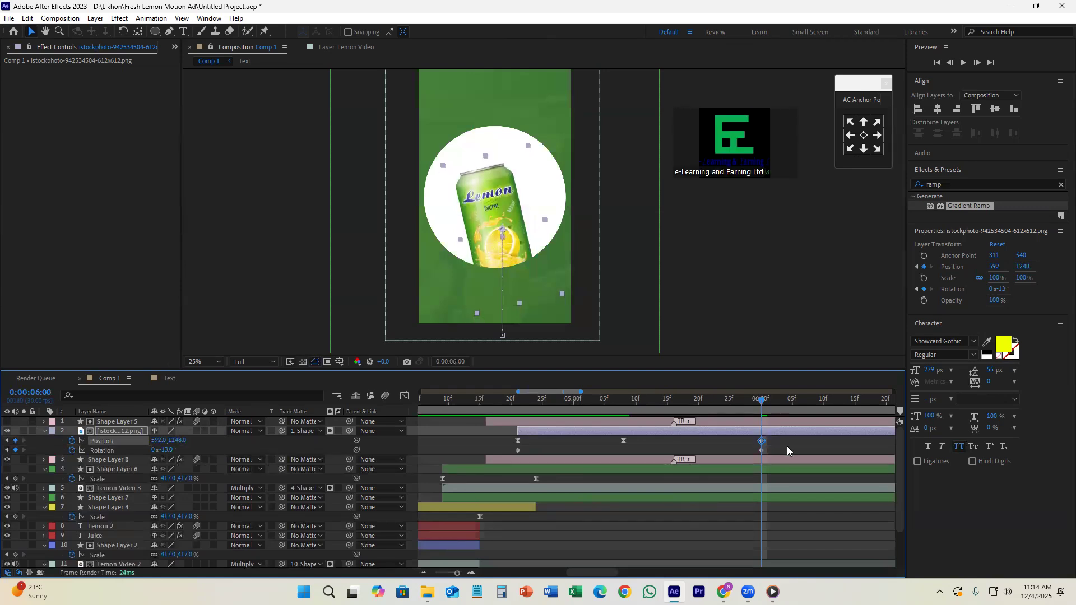
key("j")
key("space")
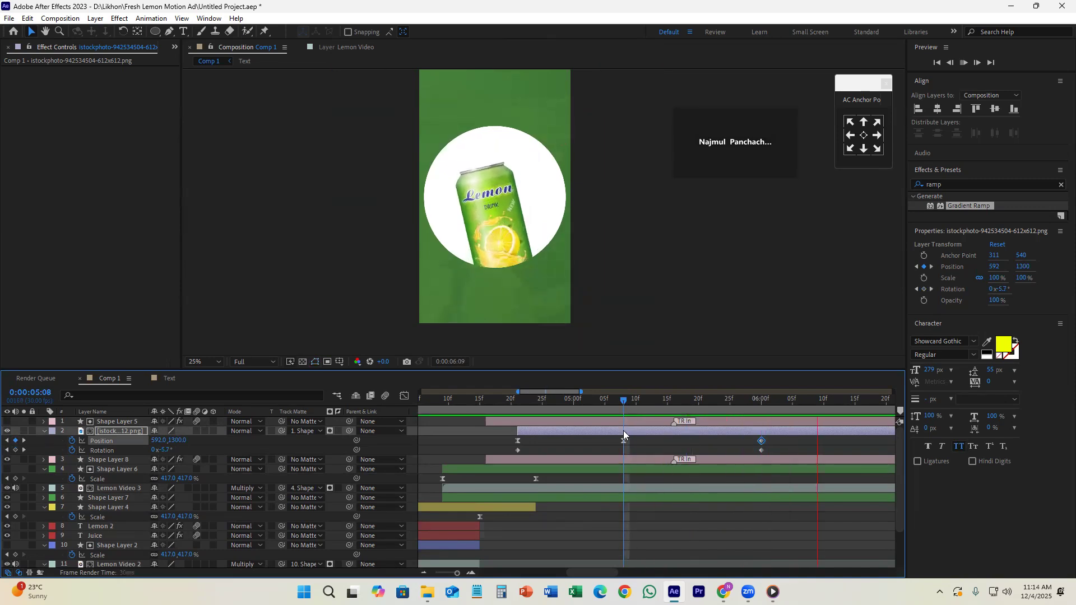
- Preview the can's rise and tilt, and apply Easy Ease to the can's rotation keyframes
left_click_drag(762, 406, 511, 440)
key("space")
key("space")
scroll(650, 442, "down", 1)
left_click_drag(724, 449, 566, 458)
left_click(717, 446)
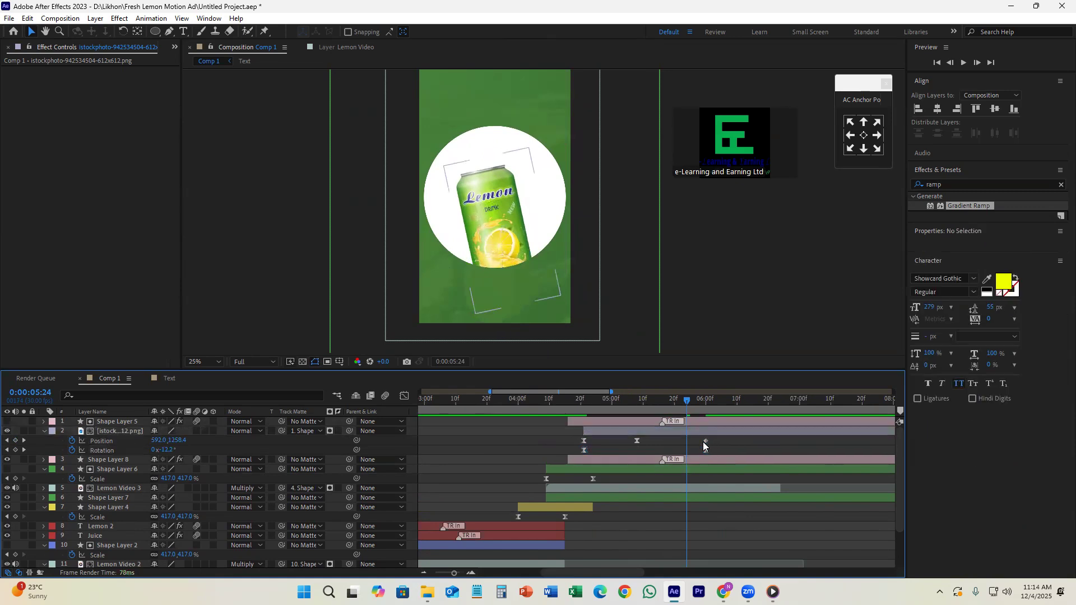
- Duplicate the can's 5:08 position keyframe one frame along at 5:09, keeping position 592, 1300
key("j")
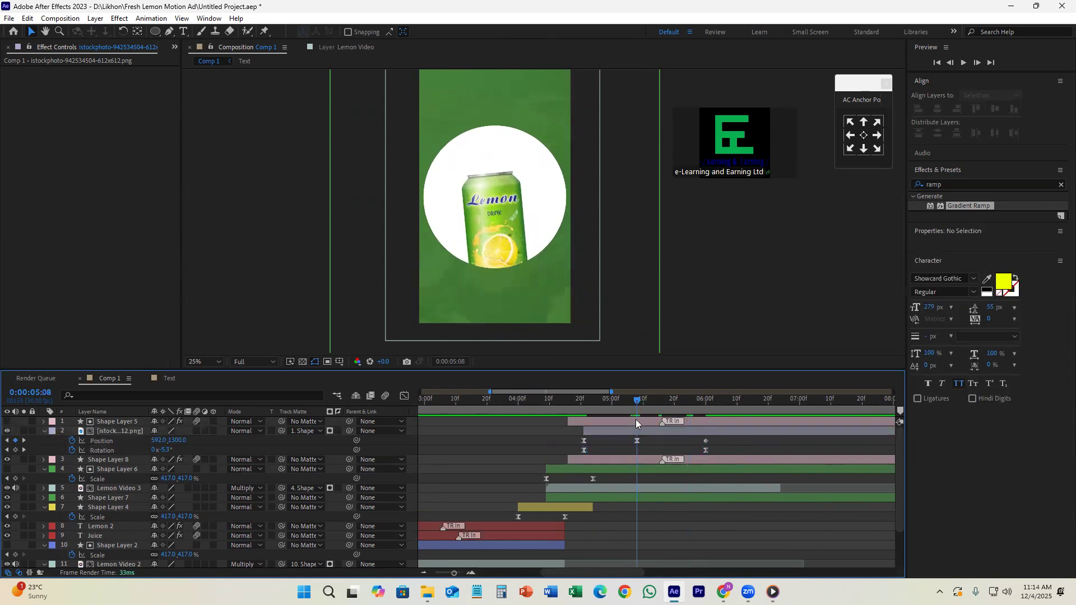
left_click_drag(637, 419, 639, 420)
scroll(661, 451, "up", 3)
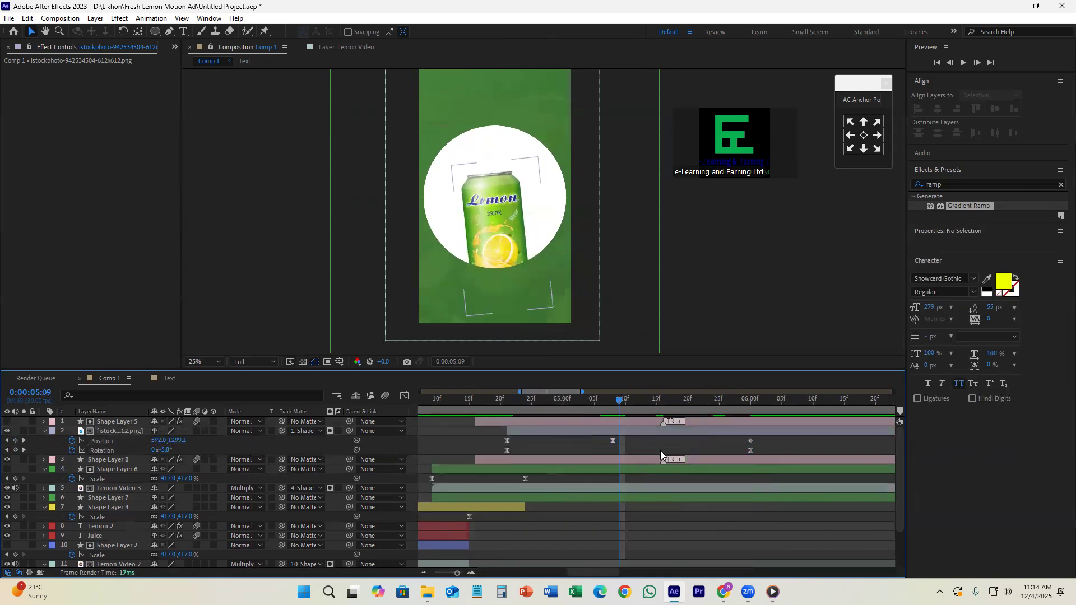
left_click(468, 442)
key("ctrl+c")
key("ctrl+v")
left_click(496, 442, "ctrl")
scroll(540, 447, "down", 4)
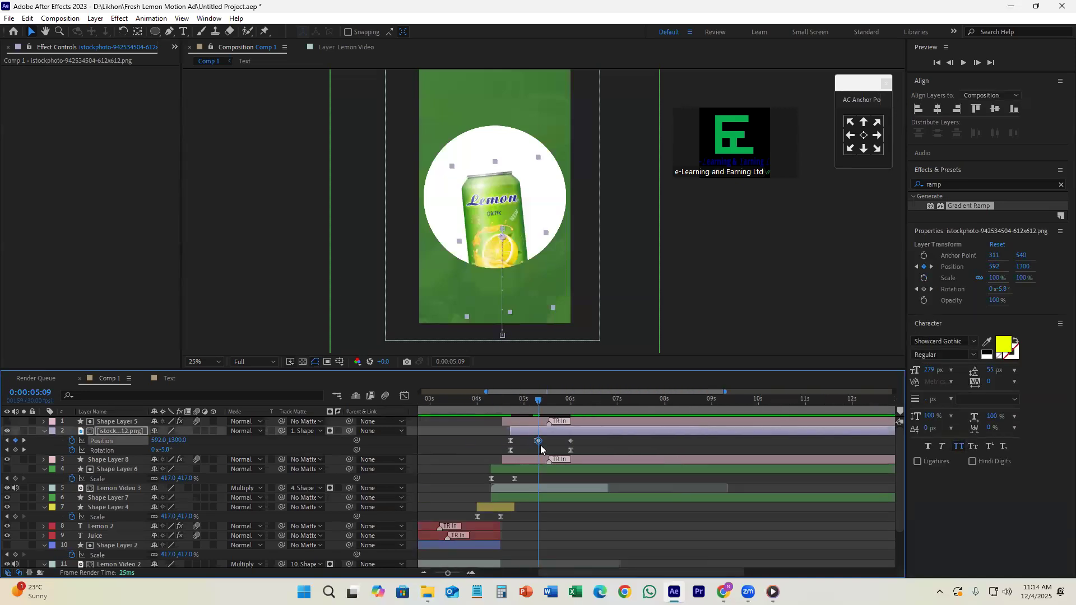
- Move the can's final position and rotation keyframes to 7:00 and preview the slower tilt from 4:21
left_click_drag(540, 405, 559, 404)
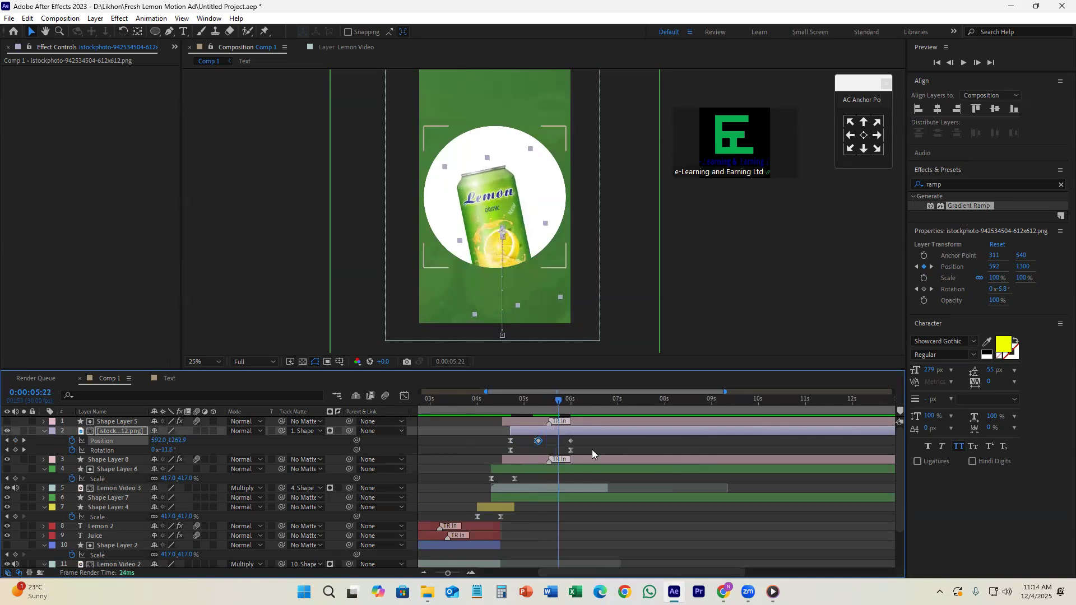
scroll(554, 456, "up", 2)
left_click(555, 443)
left_click_drag(606, 438, 683, 452)
left_click_drag(564, 406, 467, 419)
key("space")
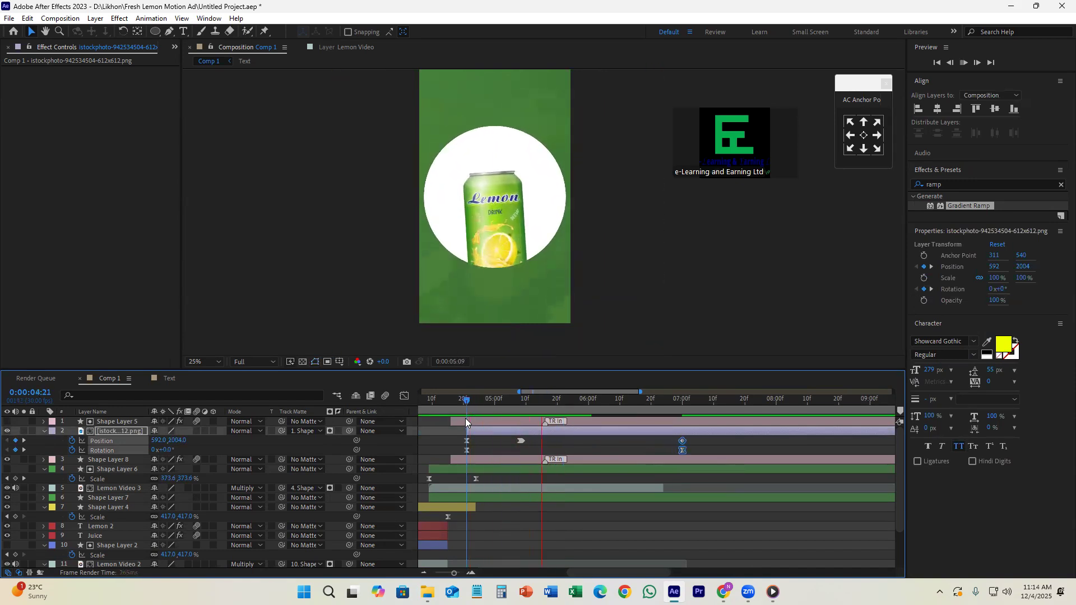
key("space")
- Push the can's final position and rotation keyframes out to 8:00 and preview the motion from 4:20
left_click_drag(682, 441, 776, 442)
left_click_drag(739, 401, 466, 440)
key("space")
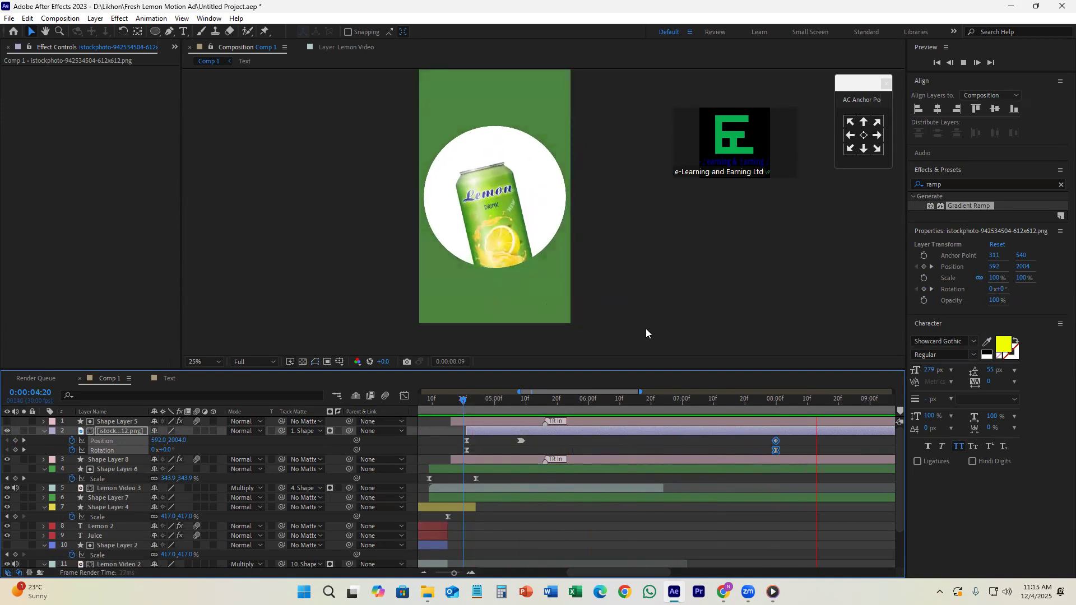
key("space")
- Preview the can animation from 4:15 and save the project
left_click_drag(495, 423, 448, 433)
key("space")
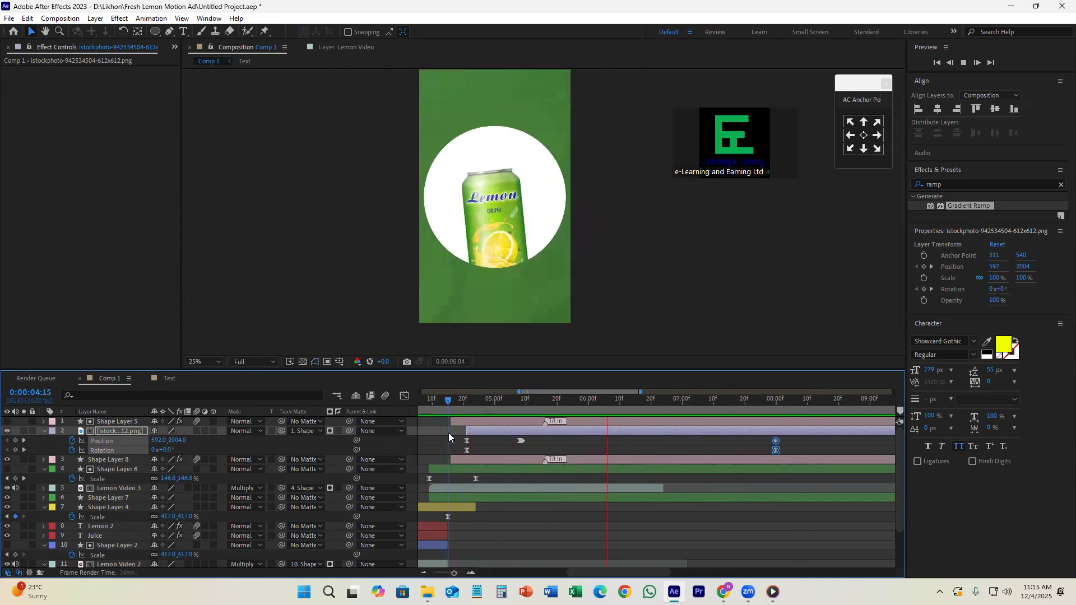
key("ctrl+s")
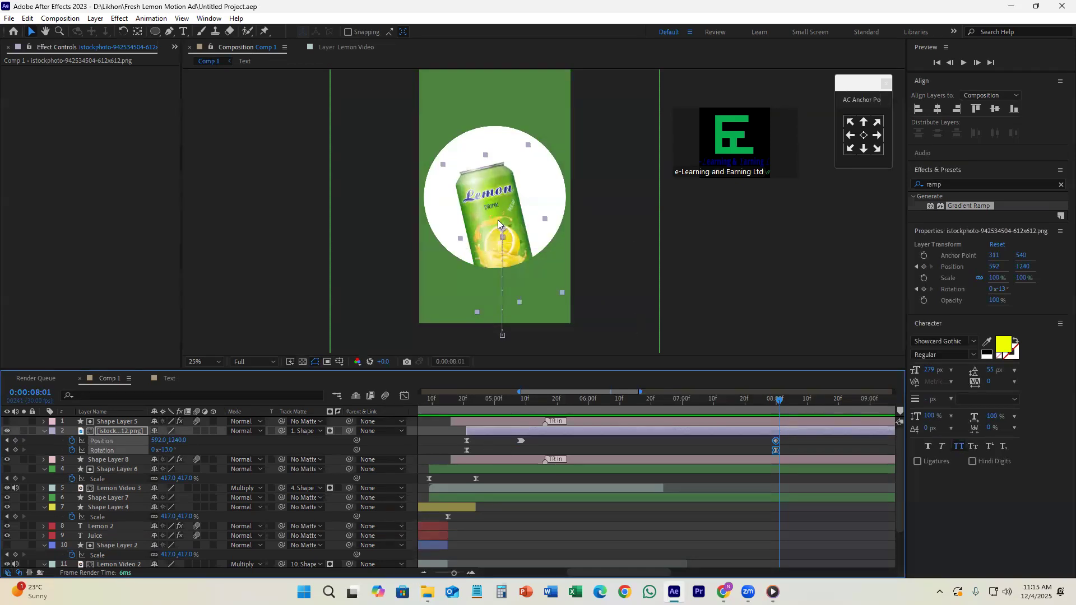
- Pre-compose the lemon can layer under the default composition name, leaving all attributes in Comp 1
left_click(551, 439)
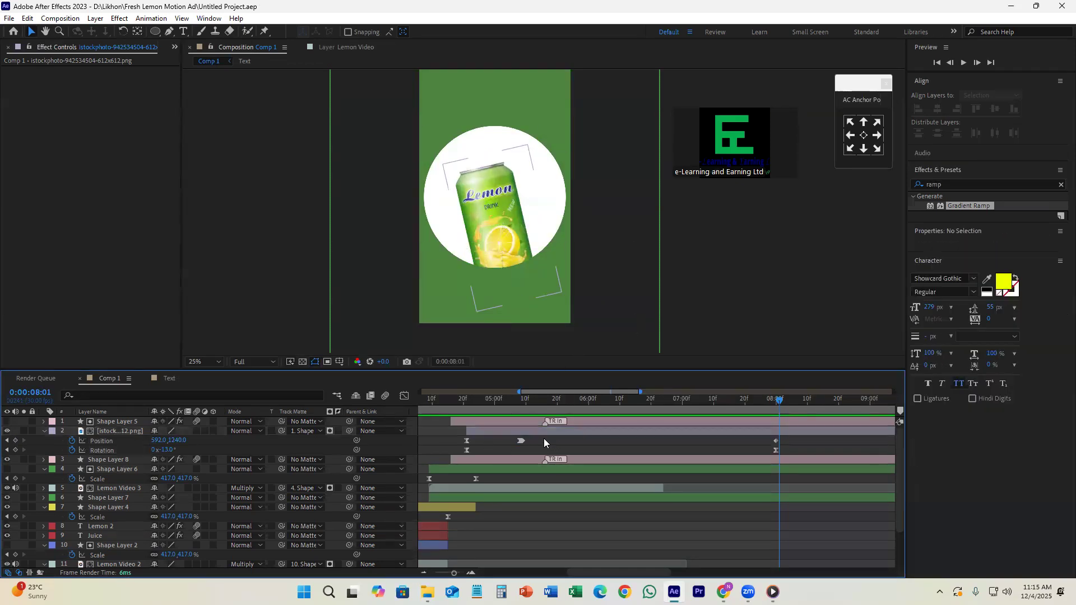
left_click(8, 432)
left_click(7, 431)
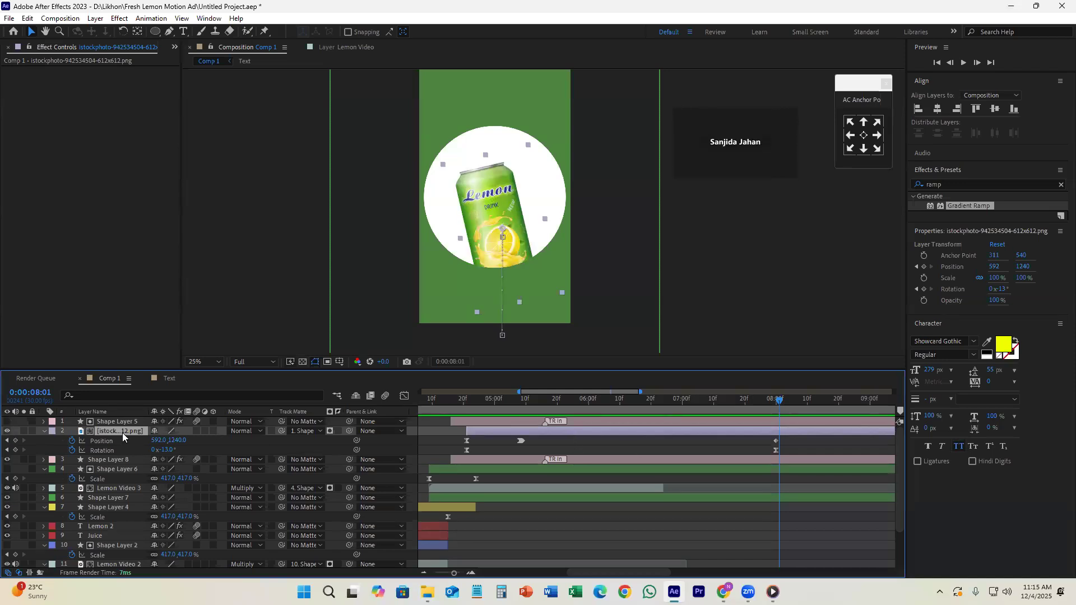
right_click(544, 431)
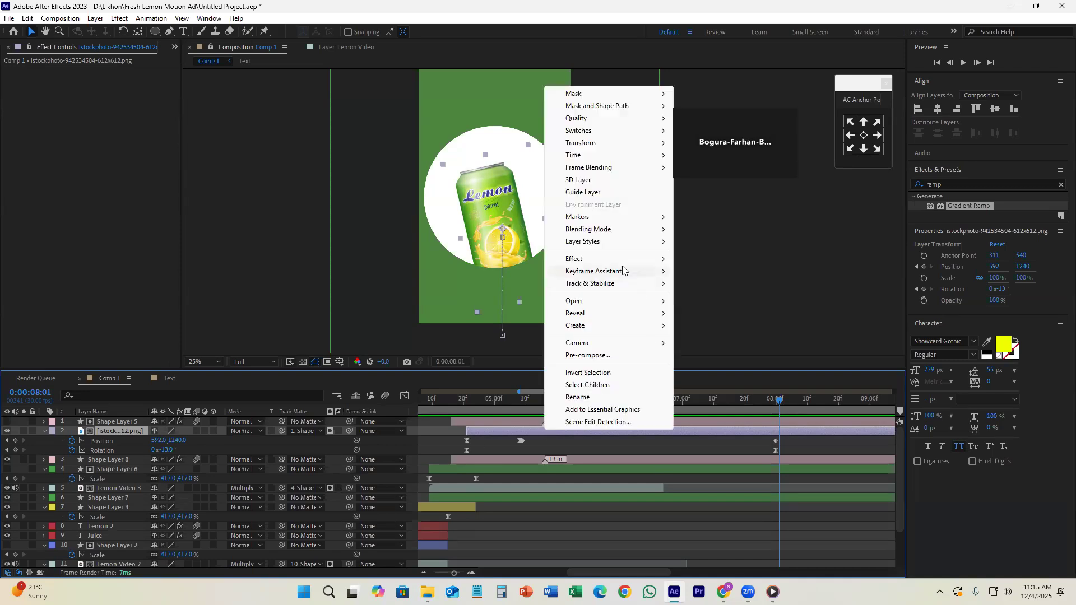
left_click(619, 358)
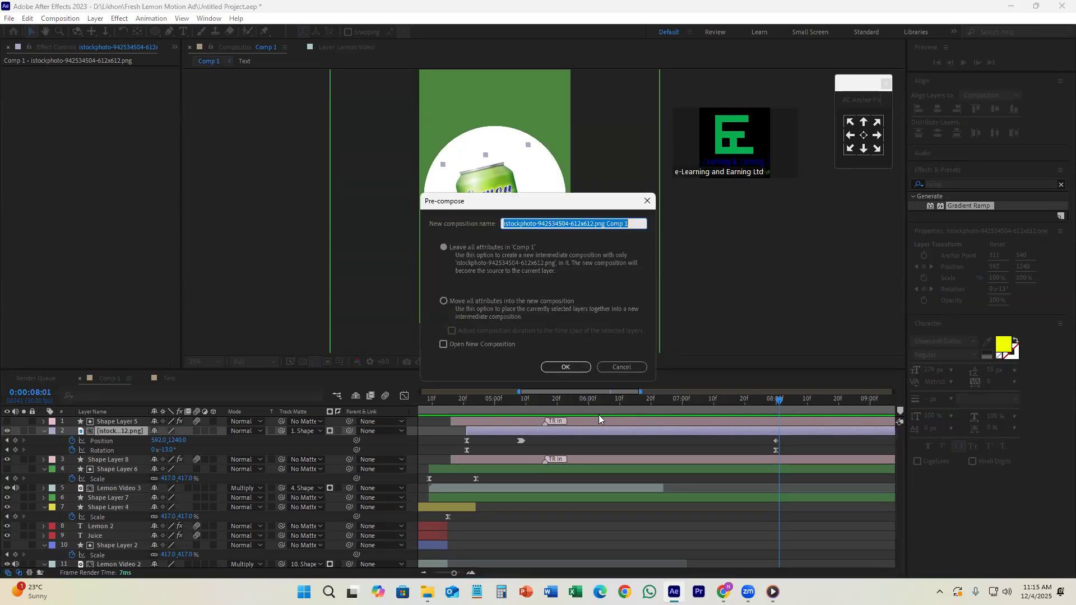
left_click(565, 368)
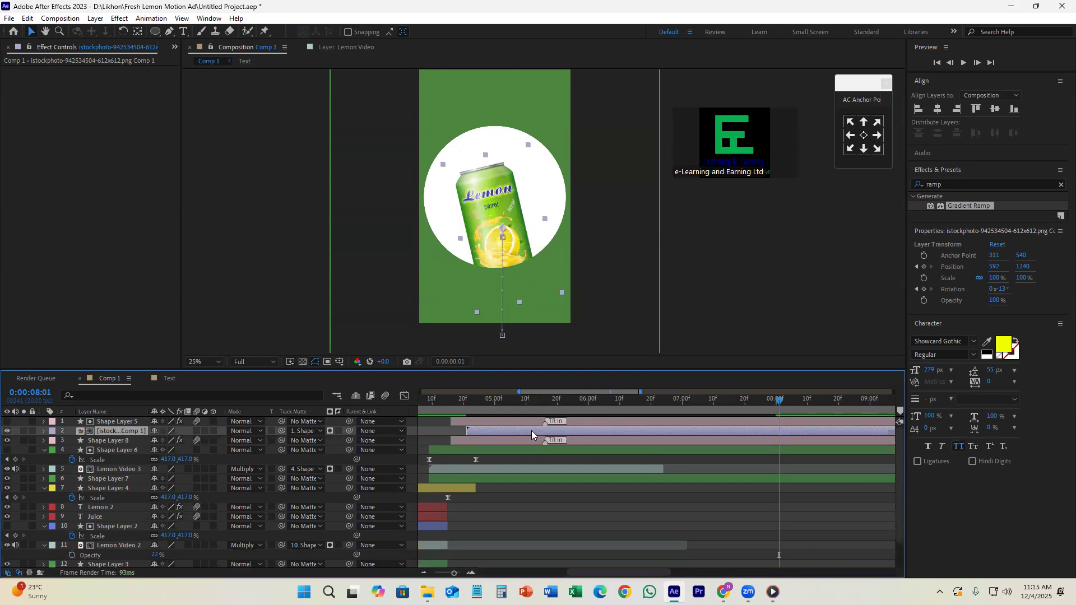
- Open the can's precomp, examine the can image up close, and return to Comp 1
double_click(535, 432)
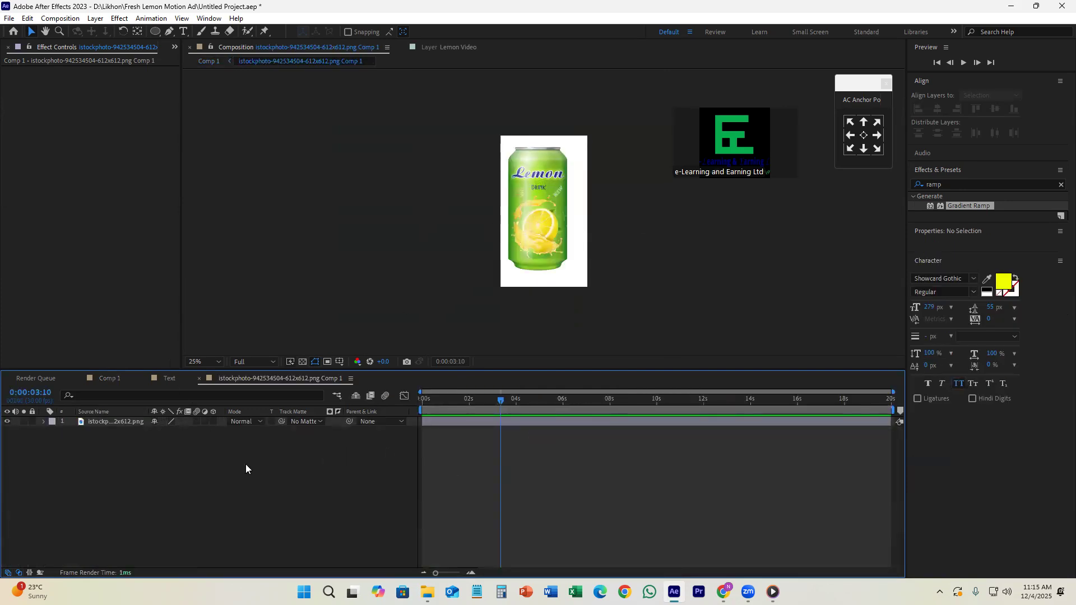
scroll(566, 190, "up", 2)
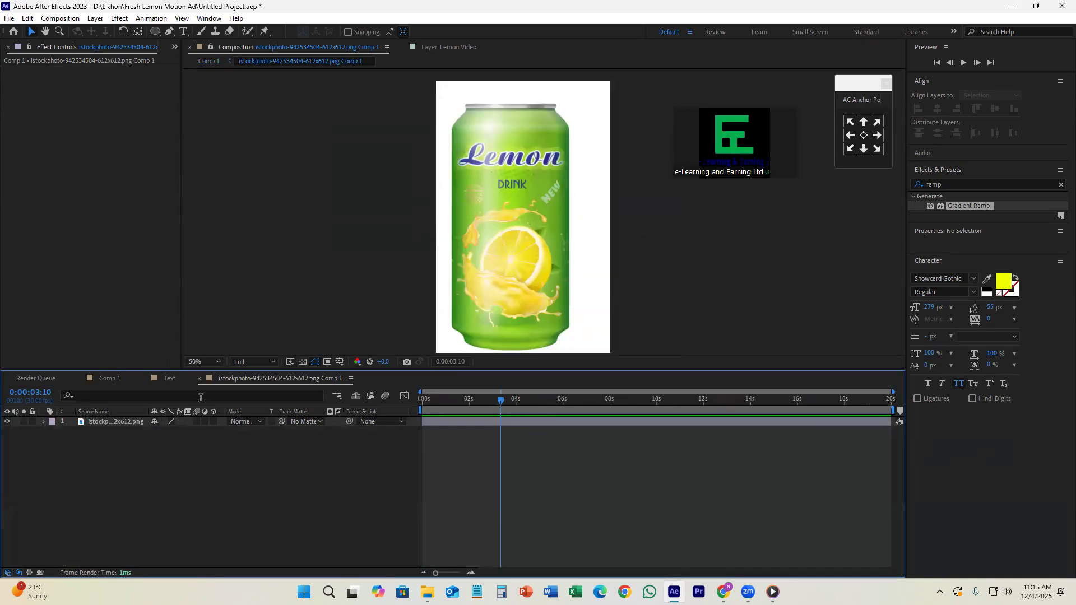
left_click(109, 379)
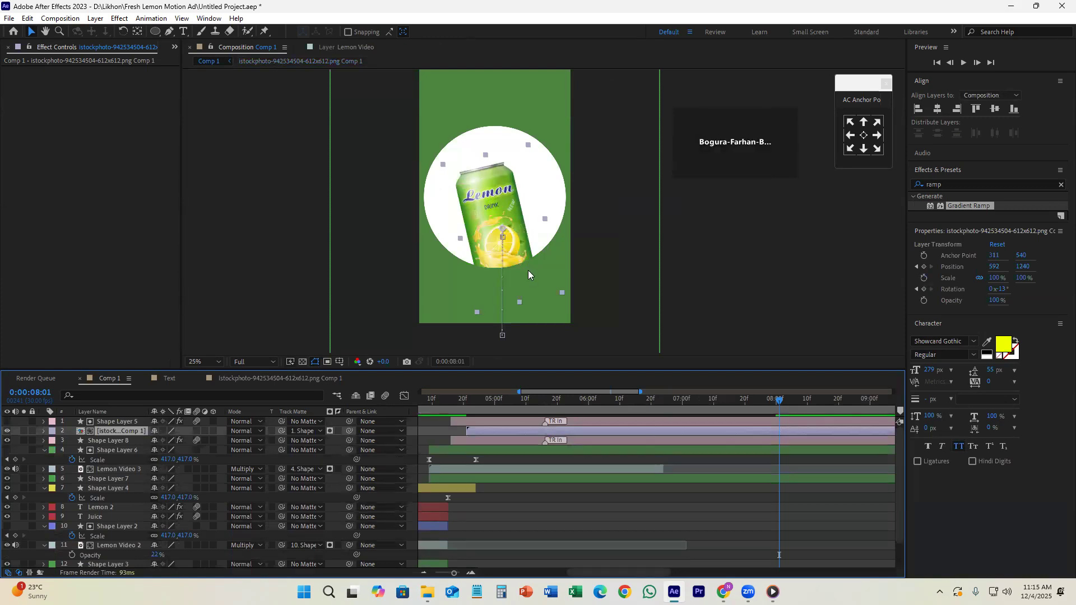
- Switch to Chrome and go back from the video downloader page to the Lemon Splash short on YouTube
left_click(723, 592)
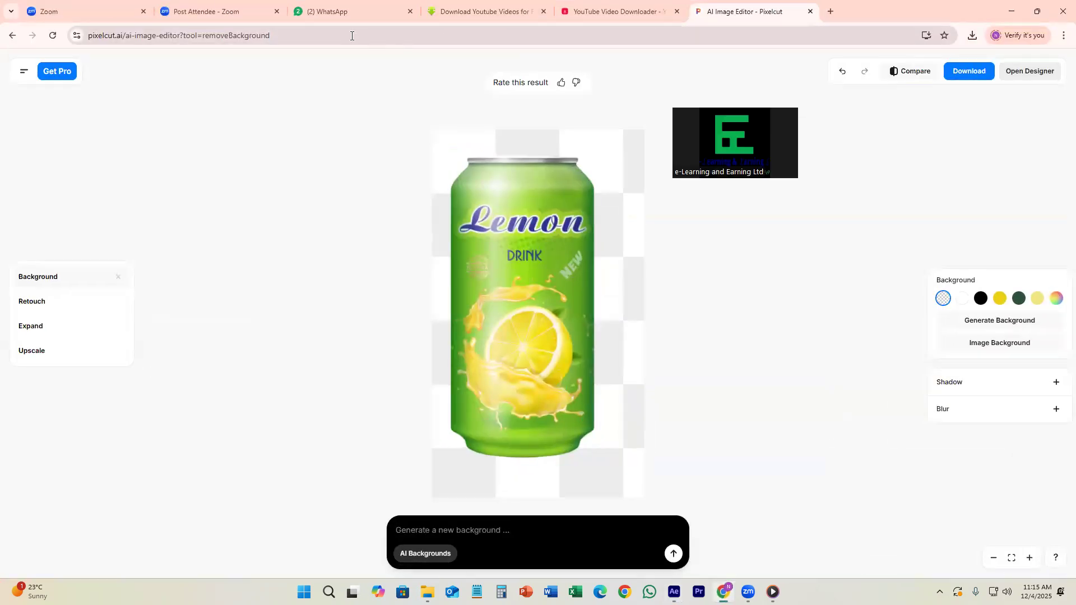
left_click(586, 5)
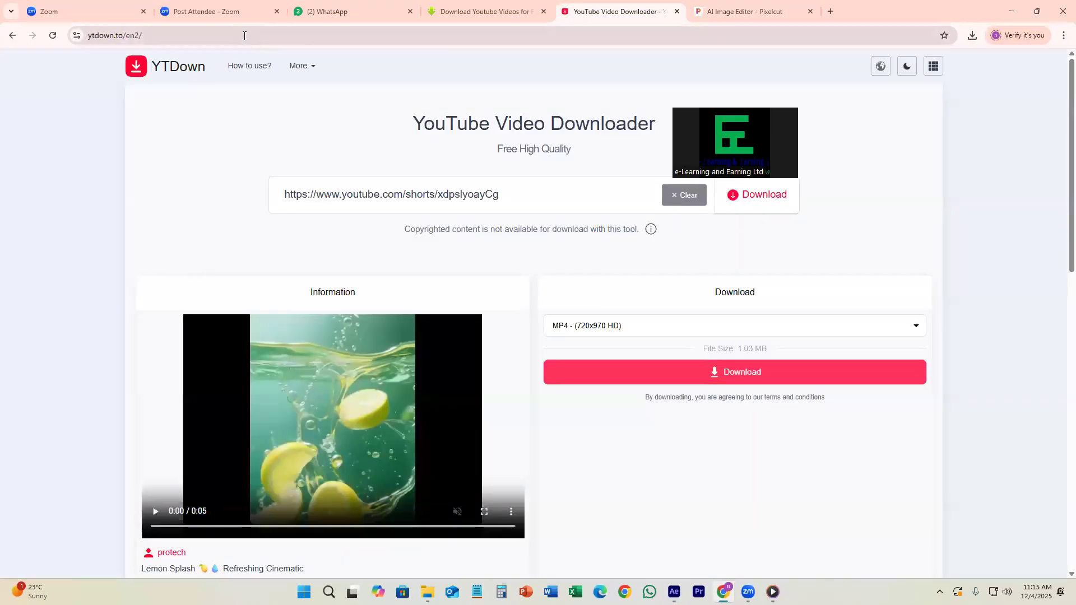
left_click(12, 35)
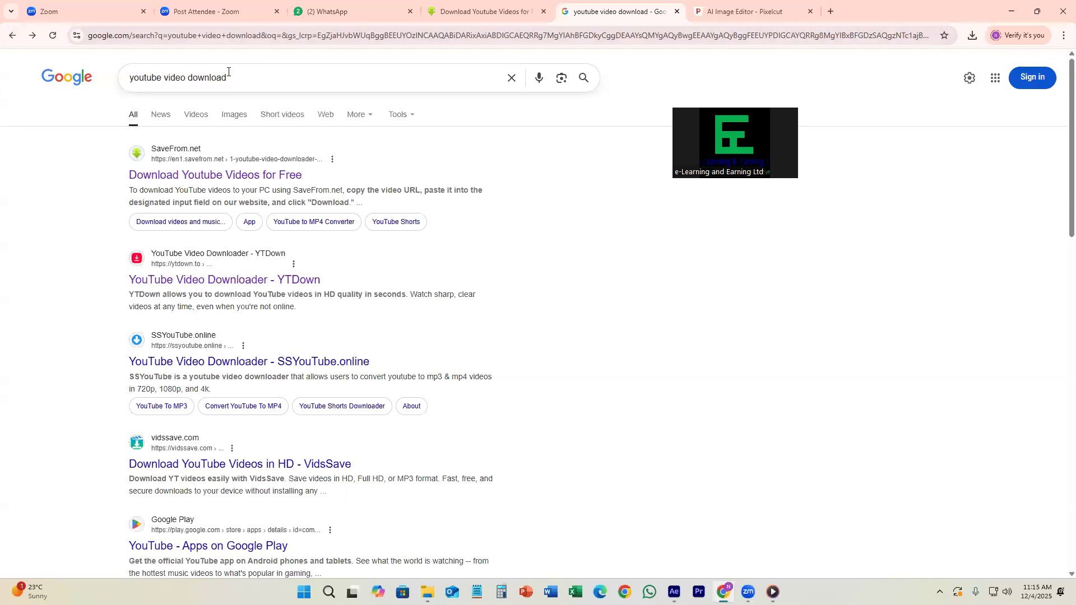
left_click(504, 16)
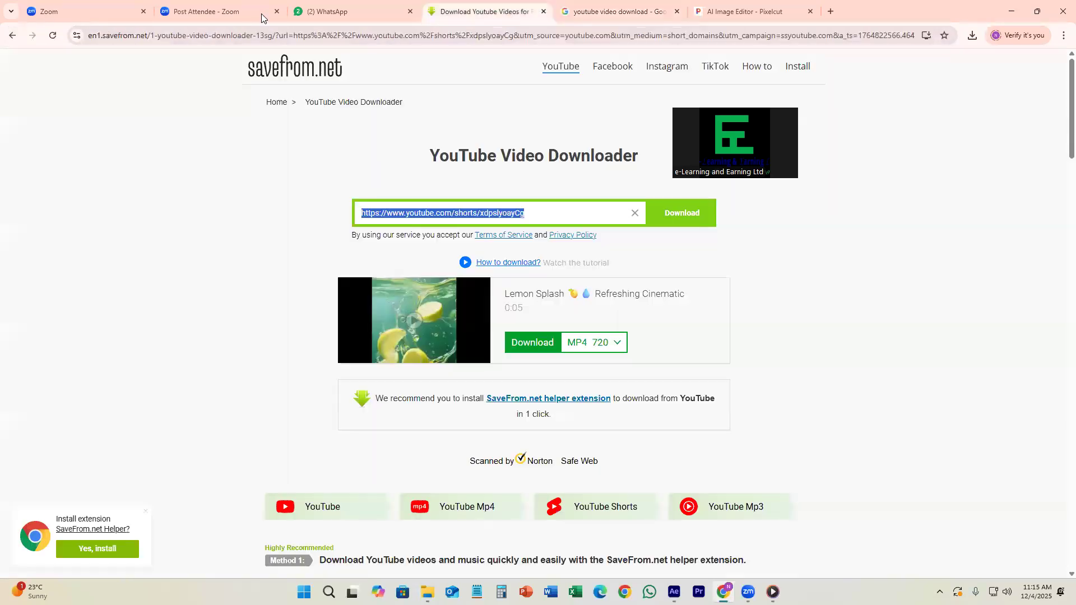
left_click(11, 37)
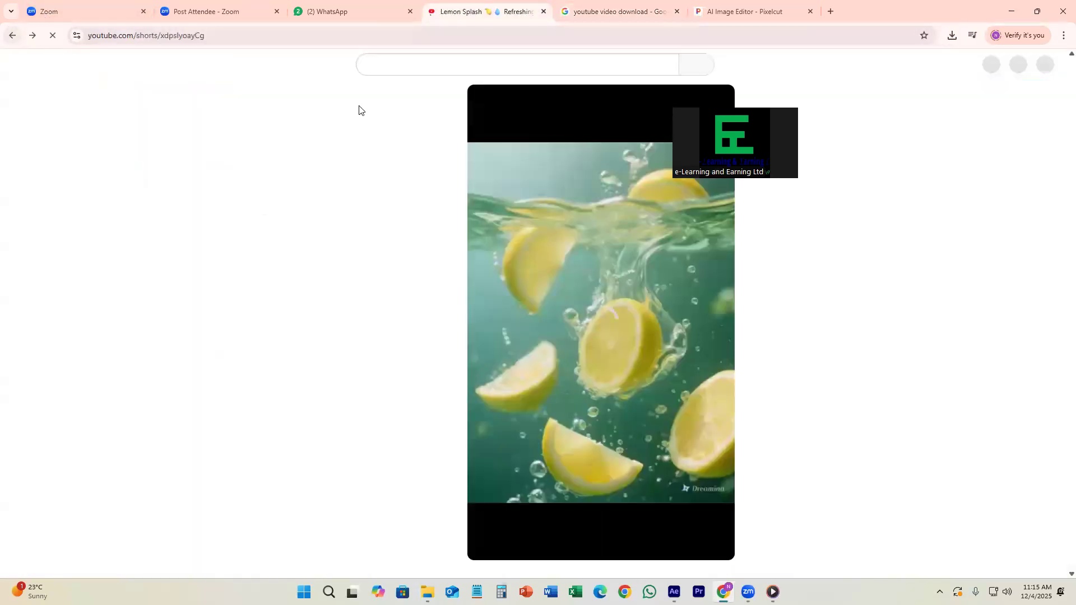
- Search YouTube for "water drop green screen"
left_click(421, 65)
type("water d")
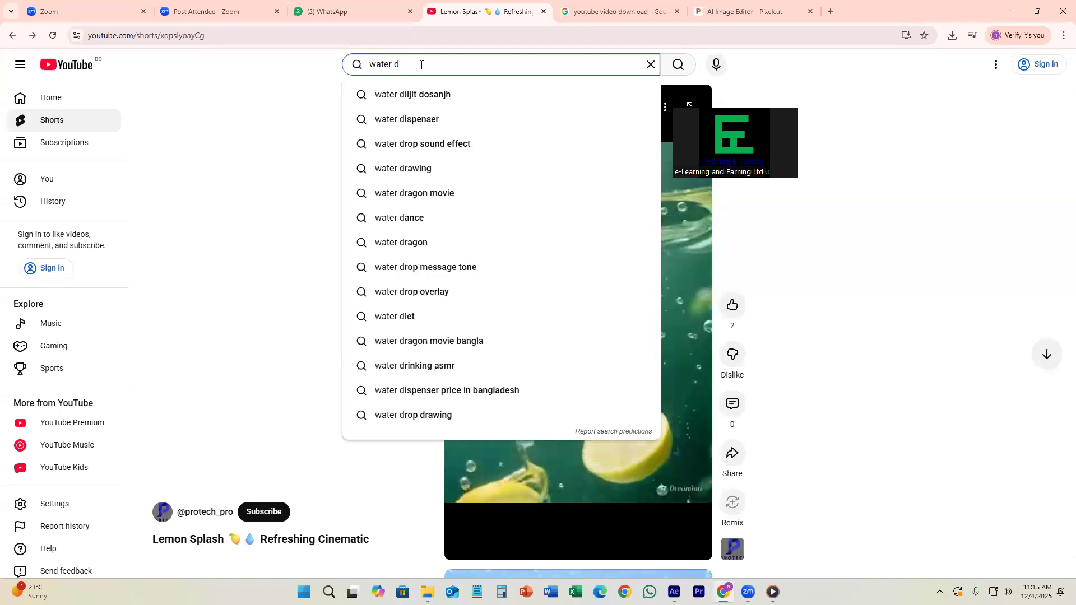
type("rop")
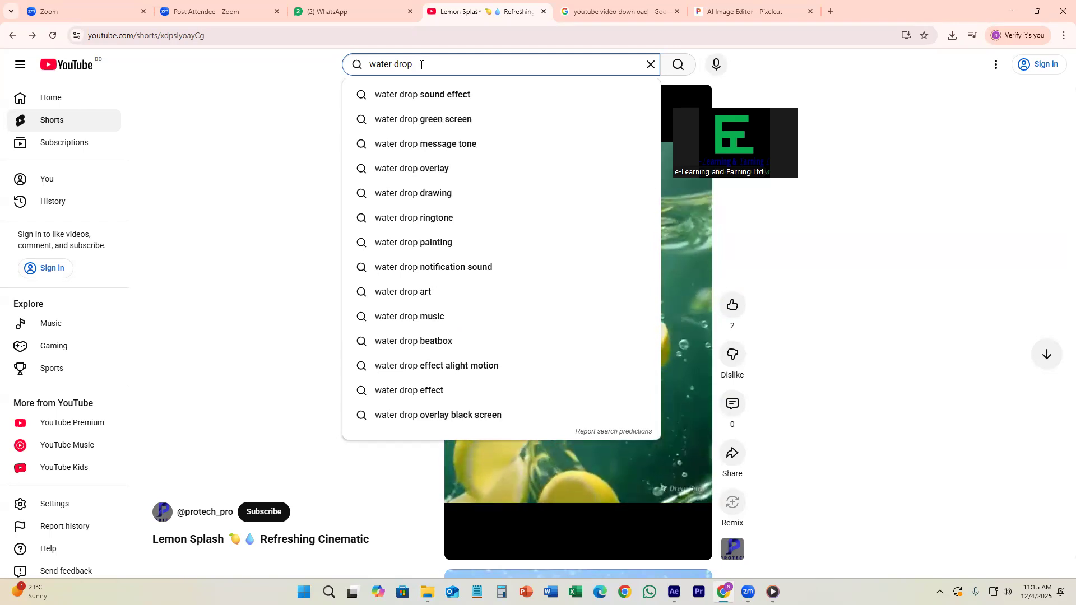
left_click(468, 119)
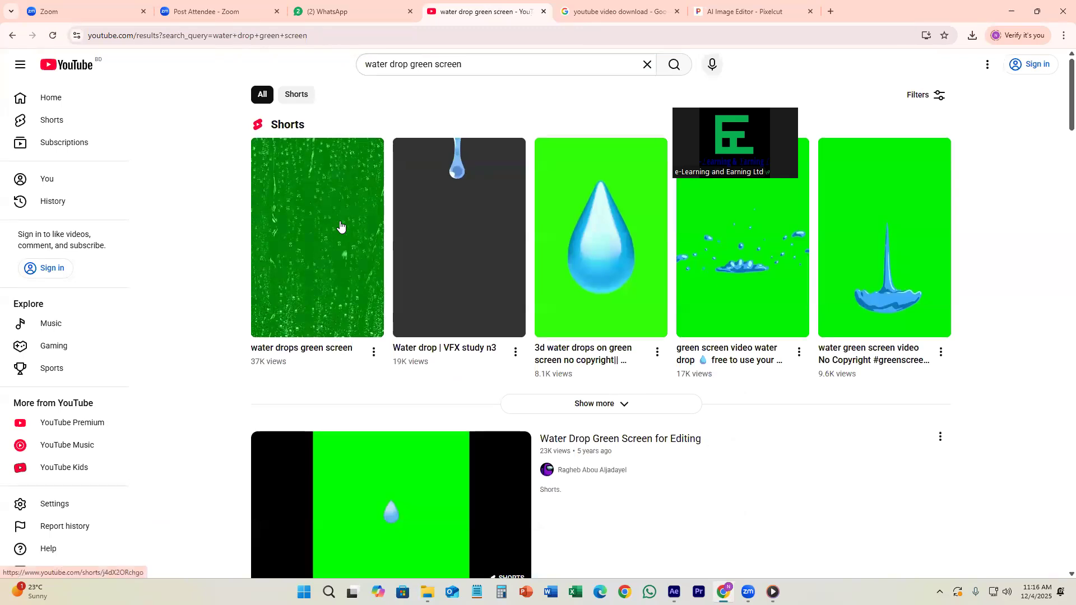
- Find and open the video "4k green screen Rain effects Falling On Screen Water Drop Effects", skip its ad and pause it
scroll(341, 226, "down", 12)
scroll(341, 225, "down", 12)
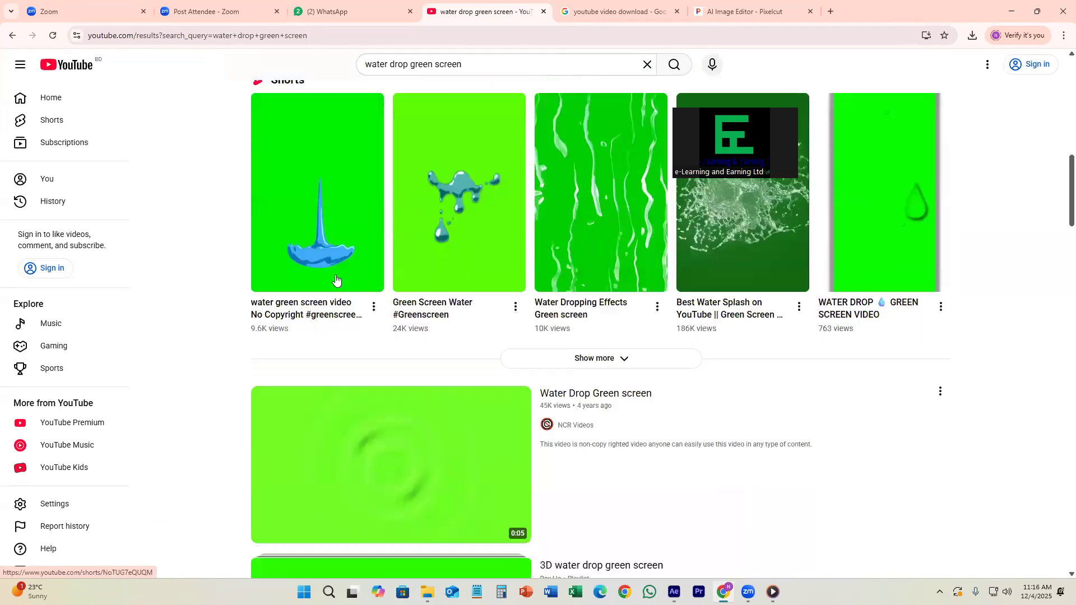
scroll(341, 292, "down", 6)
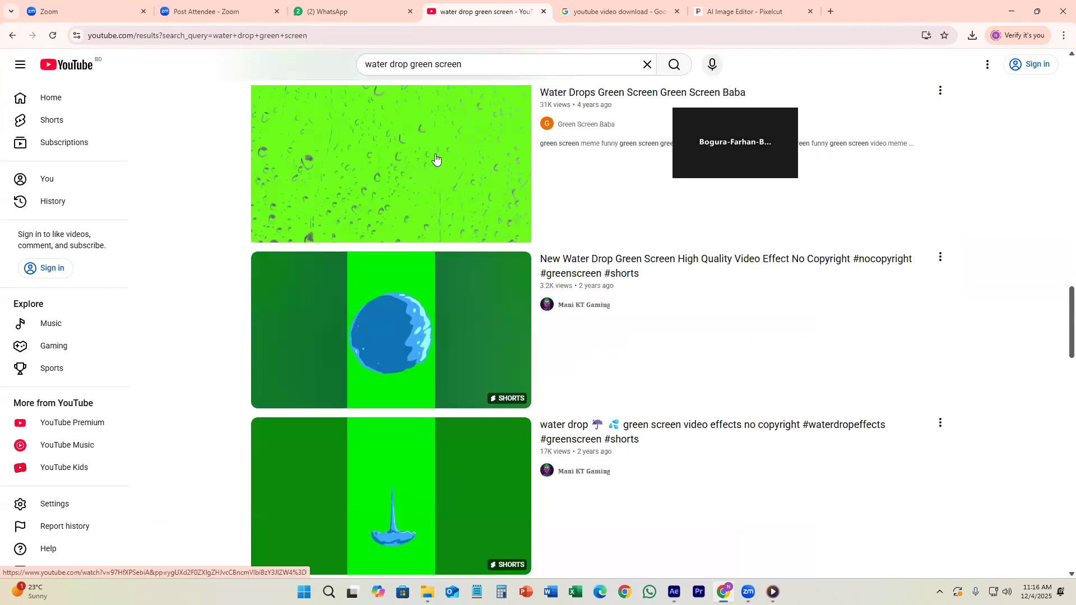
scroll(435, 168, "down", 7)
scroll(423, 241, "down", 1)
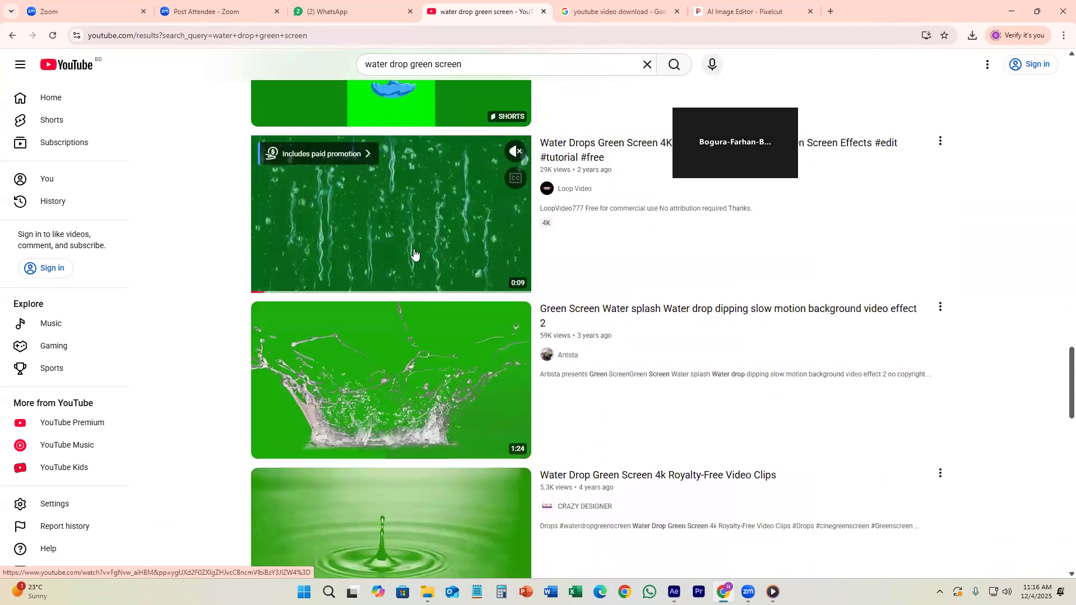
scroll(422, 247, "down", 8)
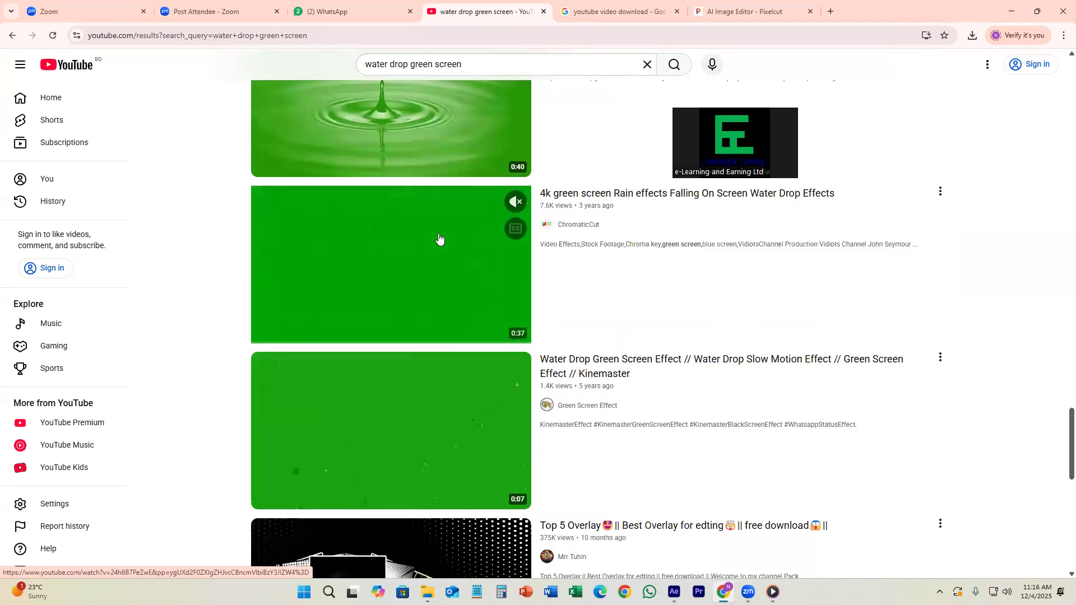
left_click(322, 342)
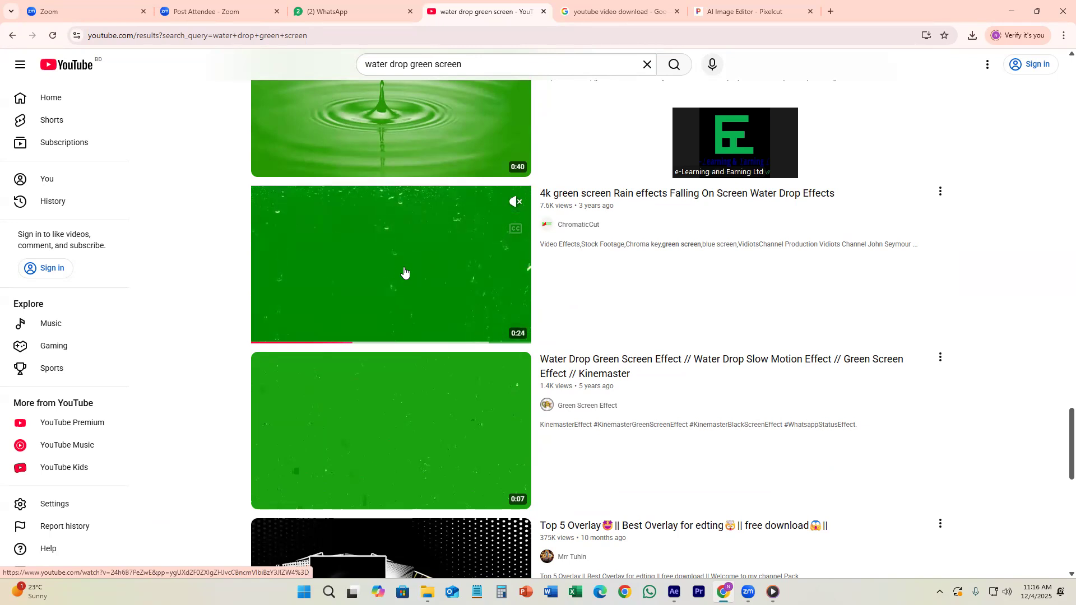
left_click(436, 287)
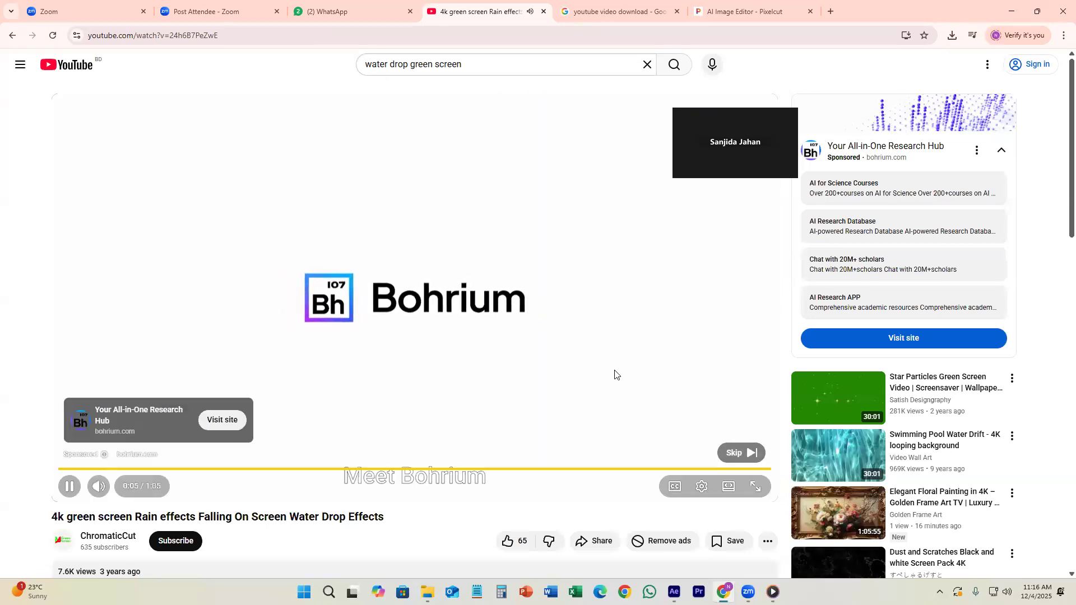
left_click(738, 453)
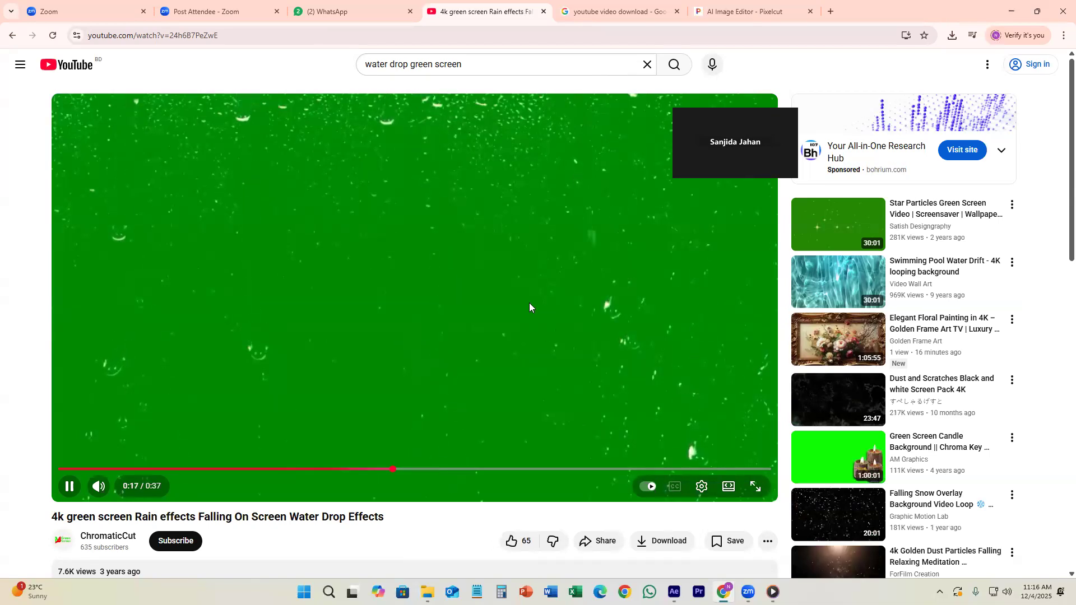
left_click(515, 292)
- Copy the rain effect video's link and send it to the Graphics Design mentoring class group on WhatsApp
left_click(222, 37)
key("ctrl+c")
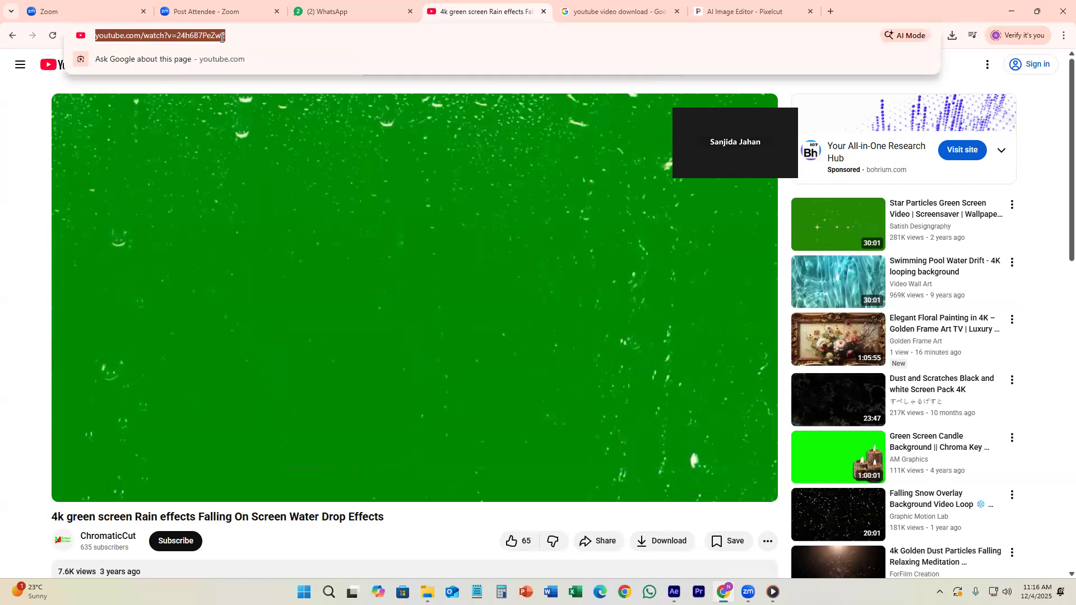
left_click(325, 10)
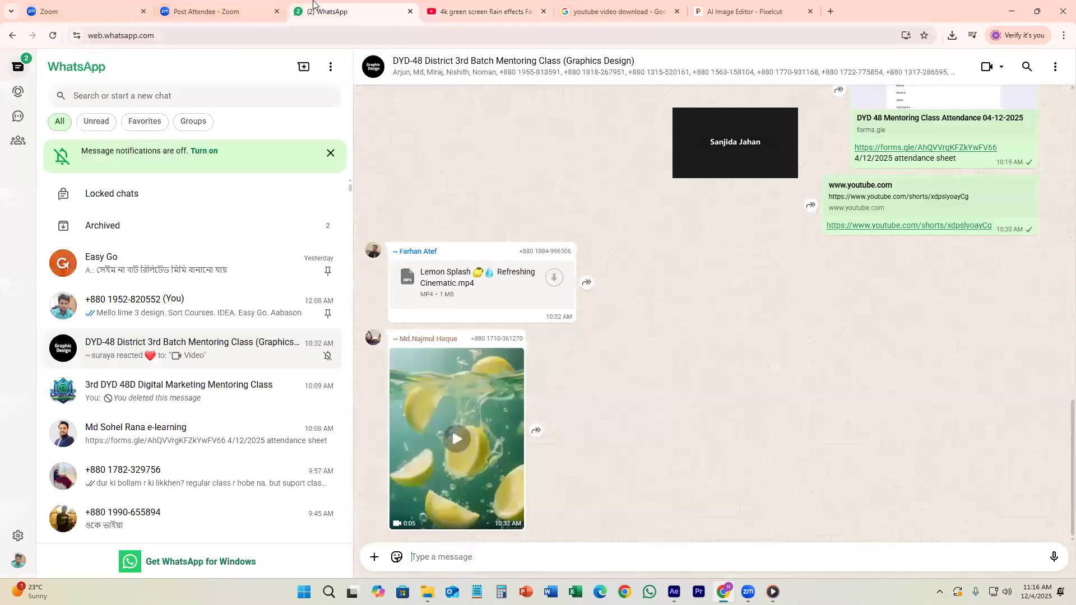
key("ctrl+v")
key("Return")
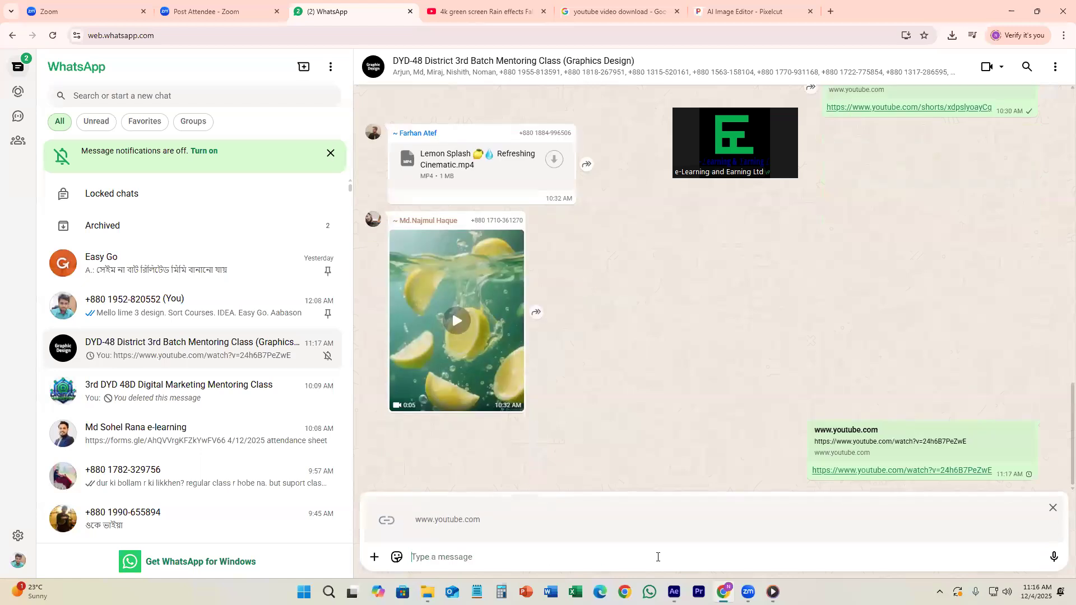
left_click(500, 4)
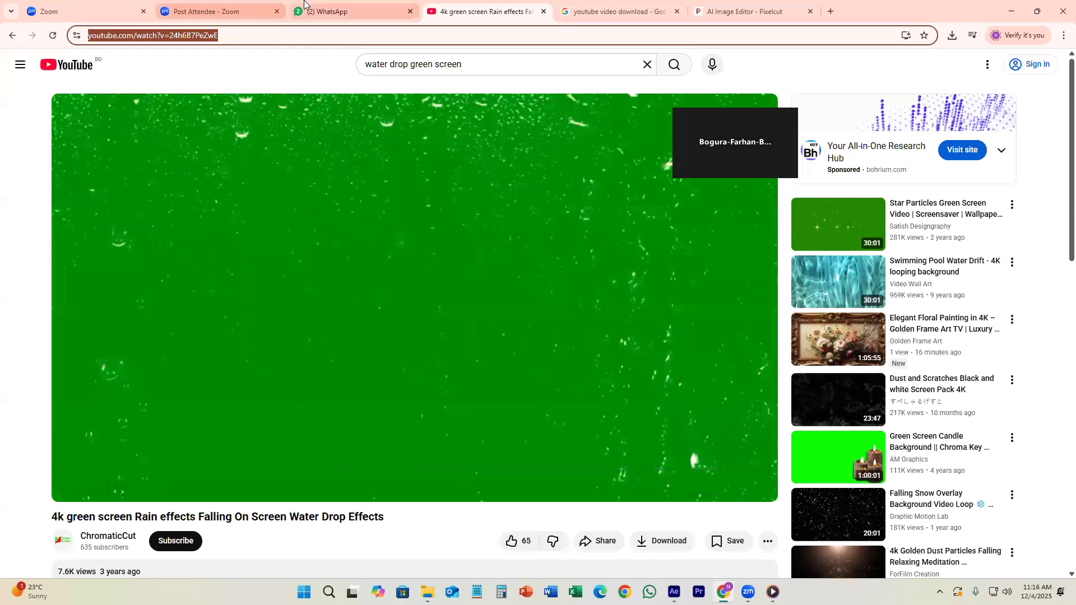
mouse_move(304, 4)
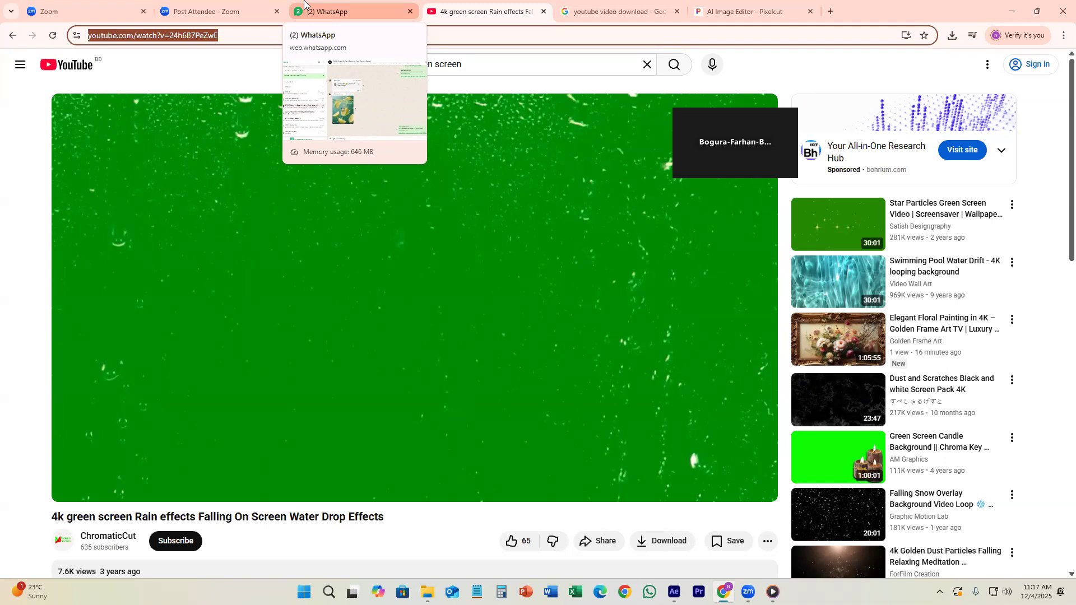
left_click(304, 7)
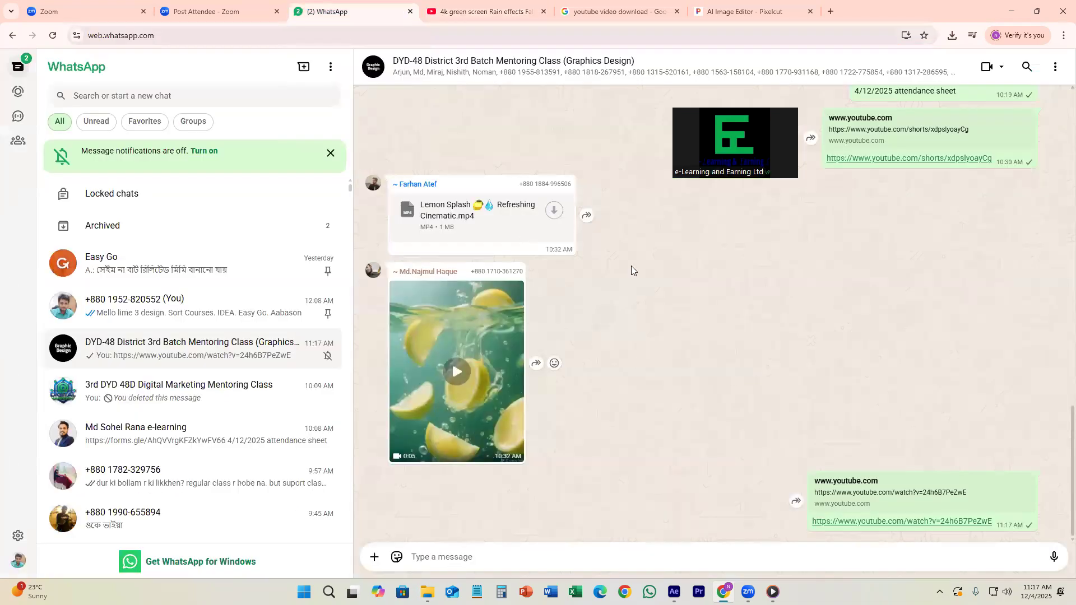
left_click(489, 7)
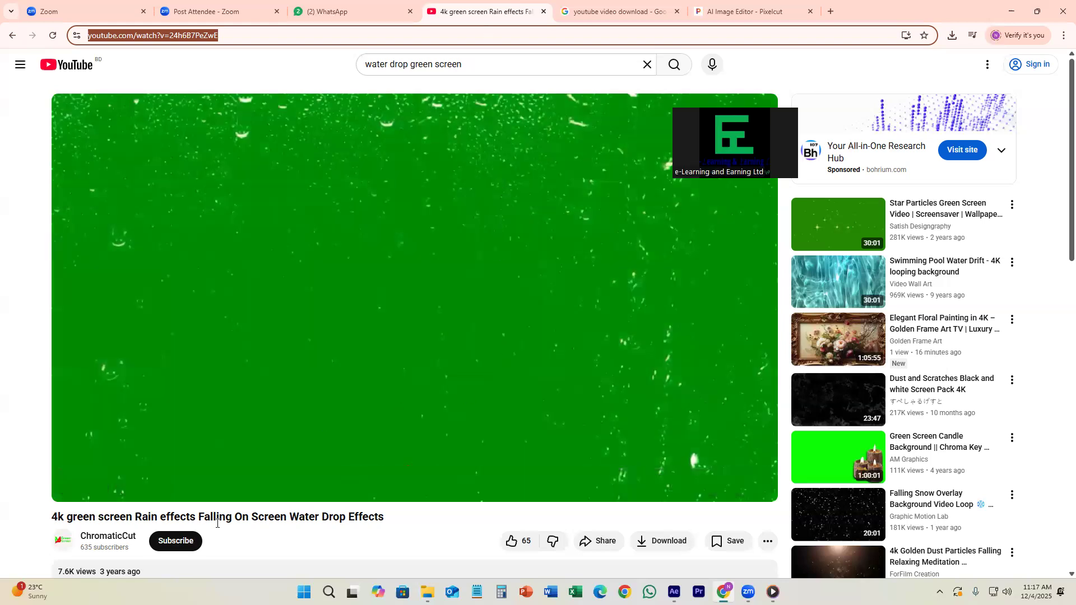
key("Return")
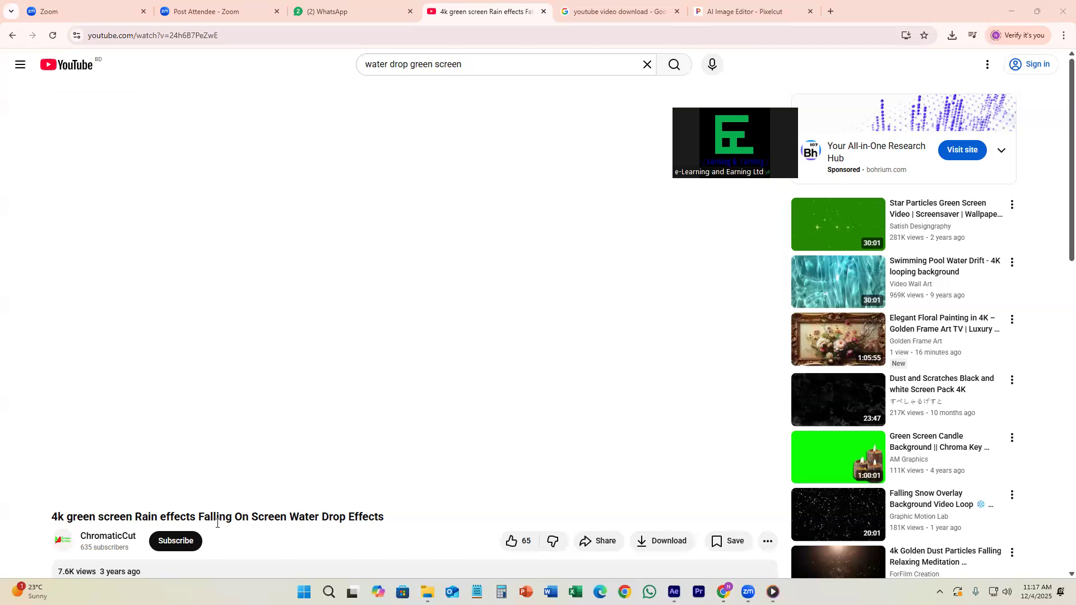
- Download the rain effects video shared in the WhatsApp class group and copy it into the Fresh Lemon Motion Ad folder
left_click(337, 11)
left_click(551, 490)
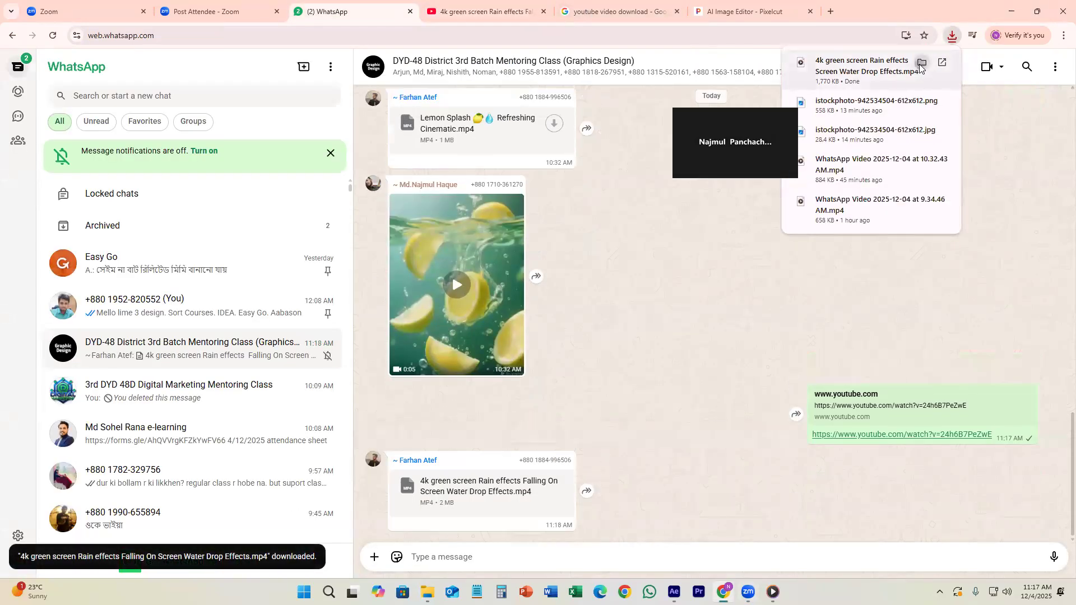
left_click(921, 64)
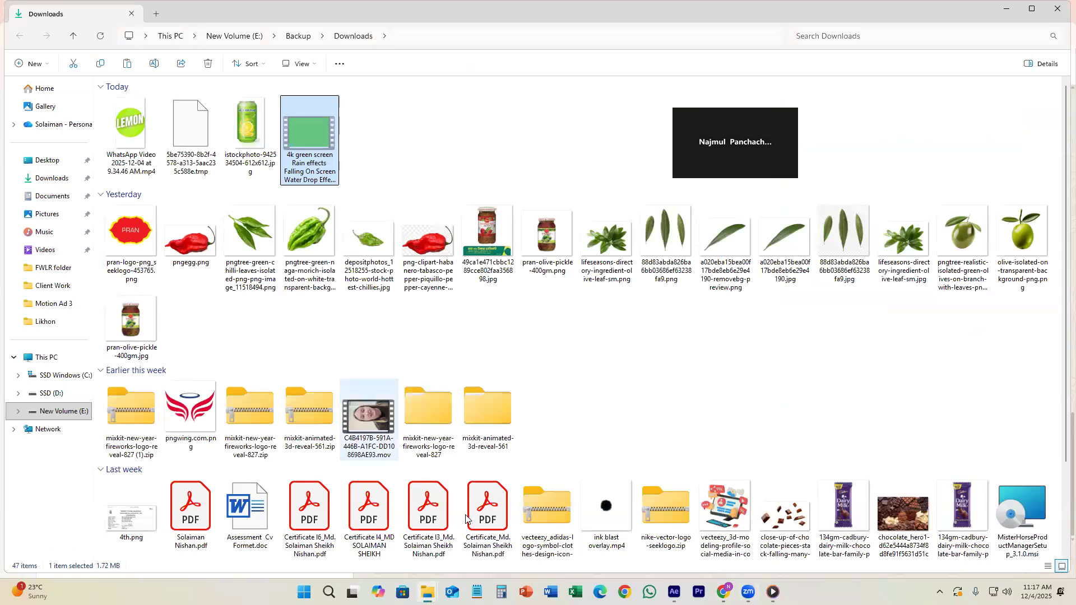
left_click(424, 587)
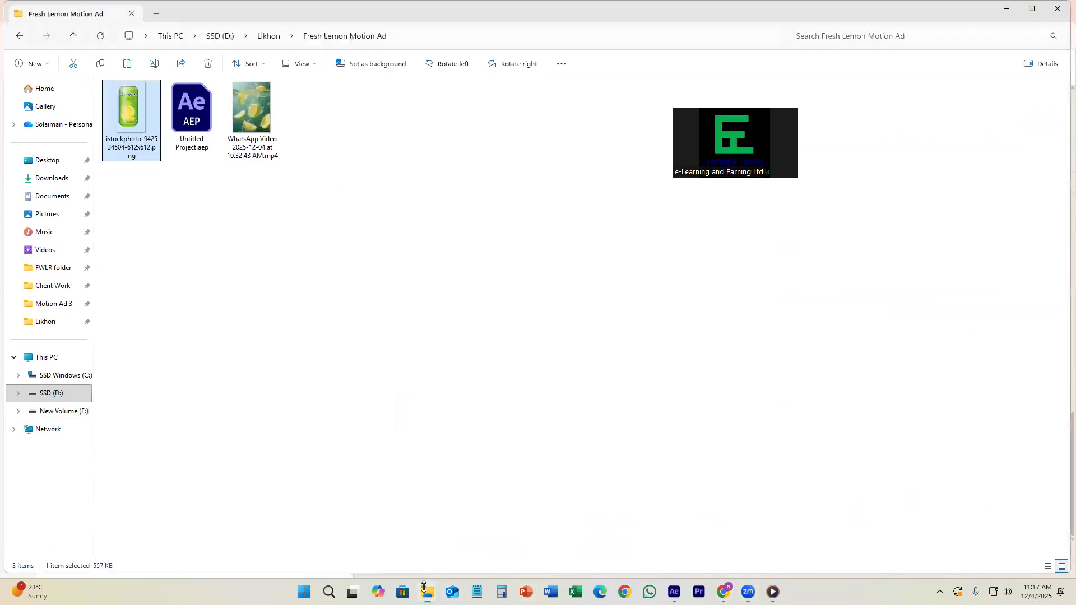
key("ctrl+v")
- Import the rain effects video into After Effects, place it above the can image in the lemon can precomp, and centre it at 366, 500
left_click_drag(119, 112, 90, 501)
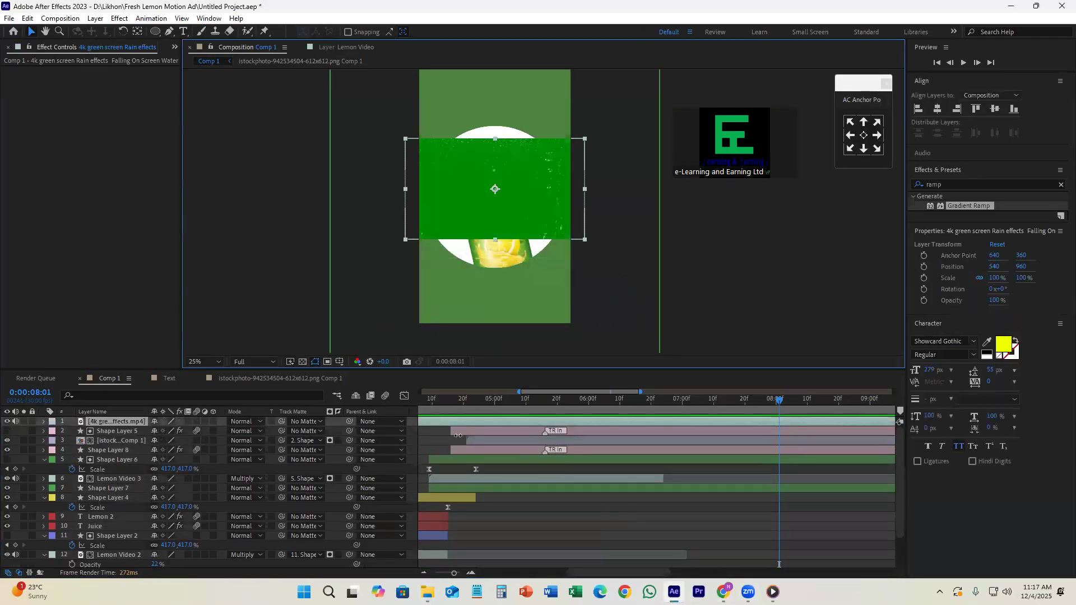
key("ctrl+z")
left_click(278, 379)
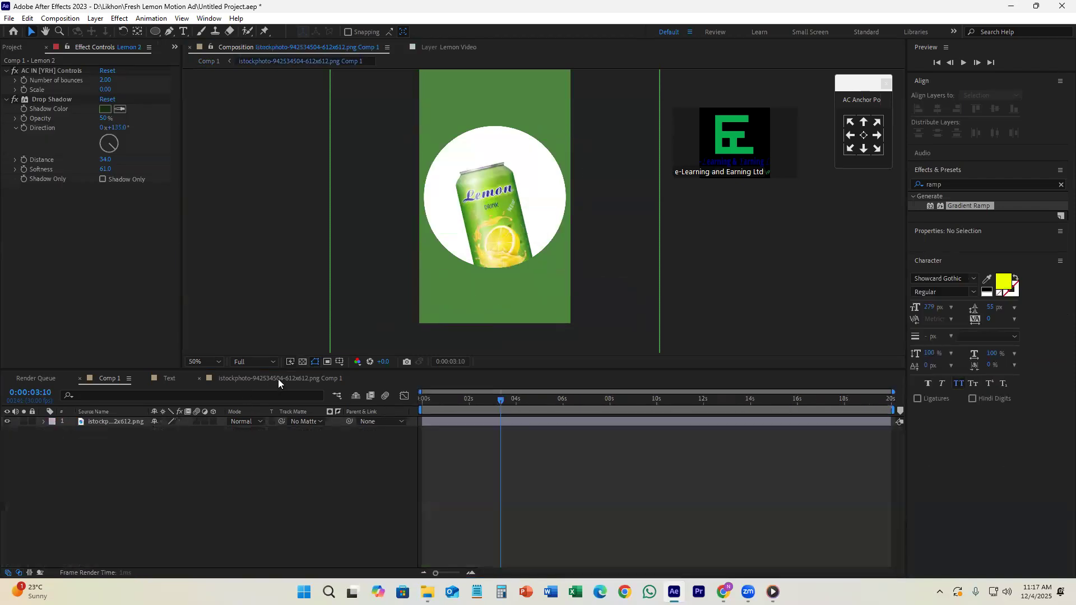
key("ctrl+v")
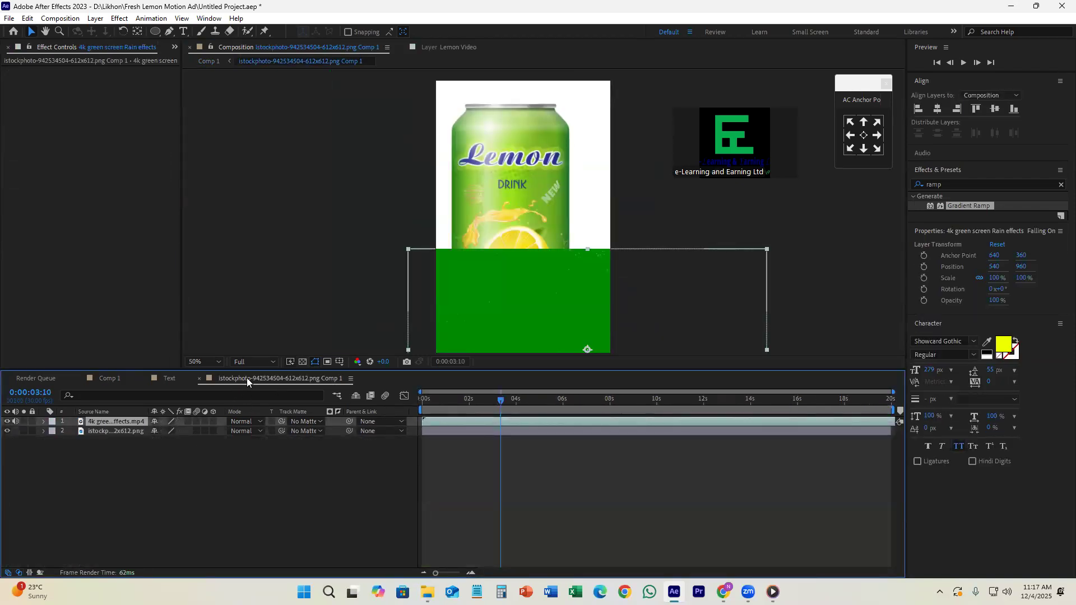
left_click_drag(510, 288, 450, 182)
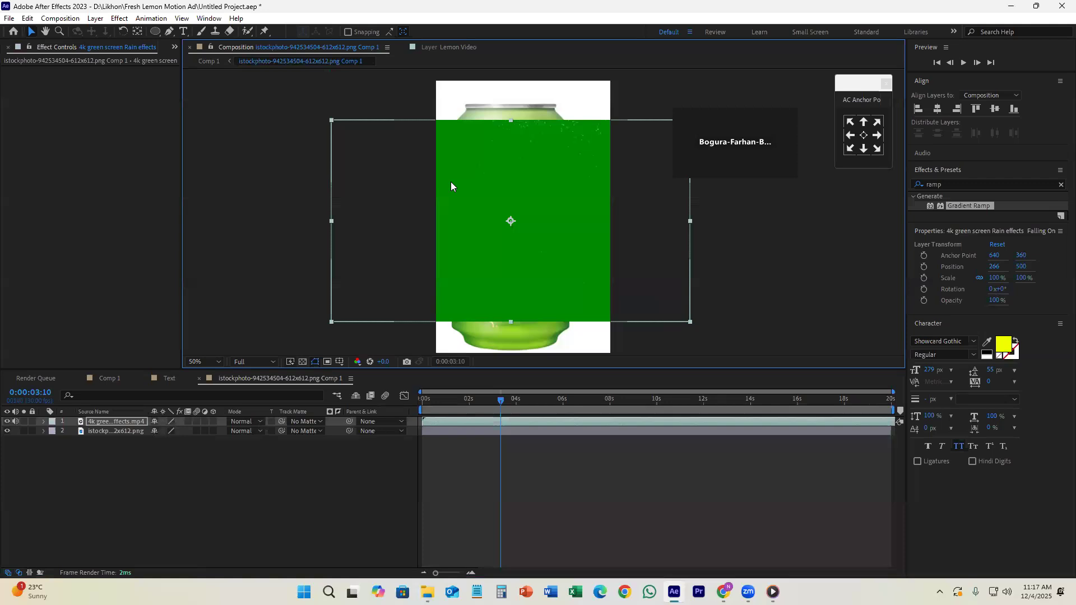
- Scale the rain footage layer to 128%, move it to about 188, 530, and scrub through the timeline to check it
key("s")
left_click_drag(179, 431, 220, 418)
left_click_drag(518, 284, 495, 293)
left_click_drag(520, 402, 629, 423)
left_click_drag(424, 423, 628, 410)
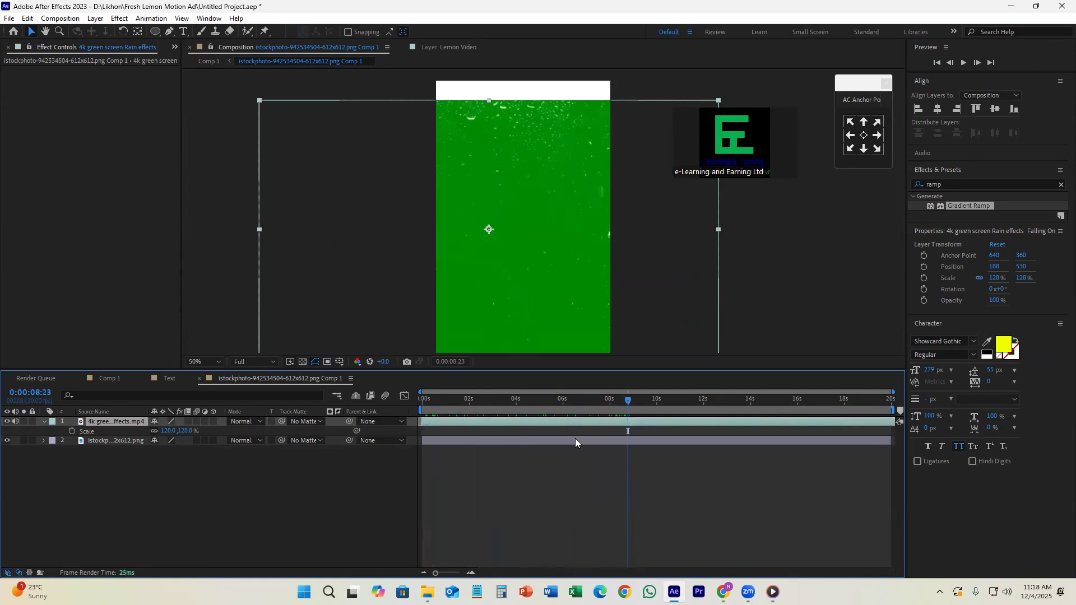
- Search the effects for "key", try Keylight (1.2) on the rain footage layer, and undo it
left_click(950, 186)
key("BackSpace")
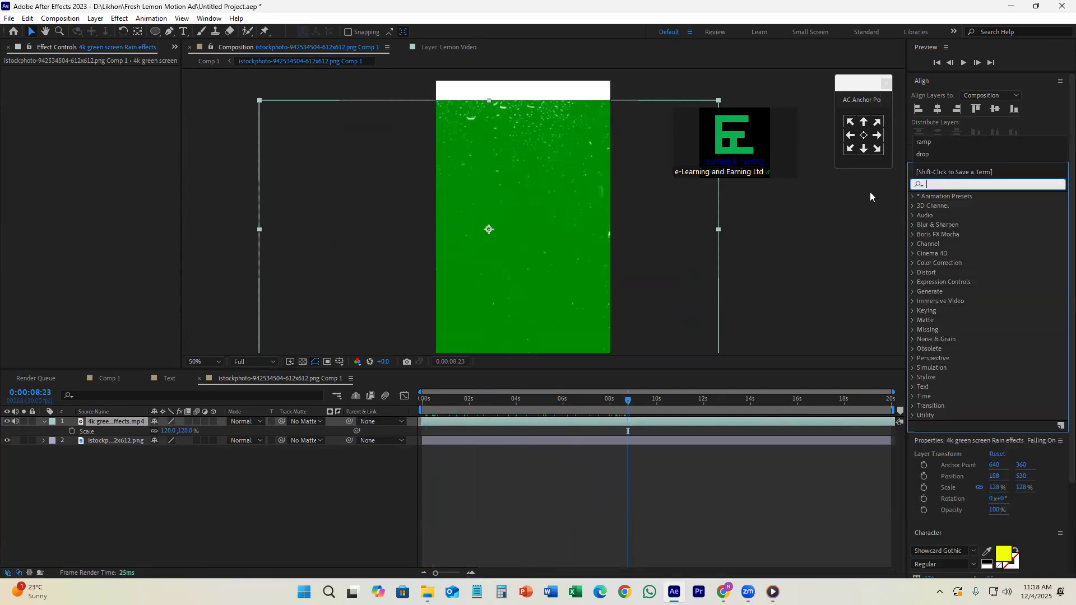
type("key")
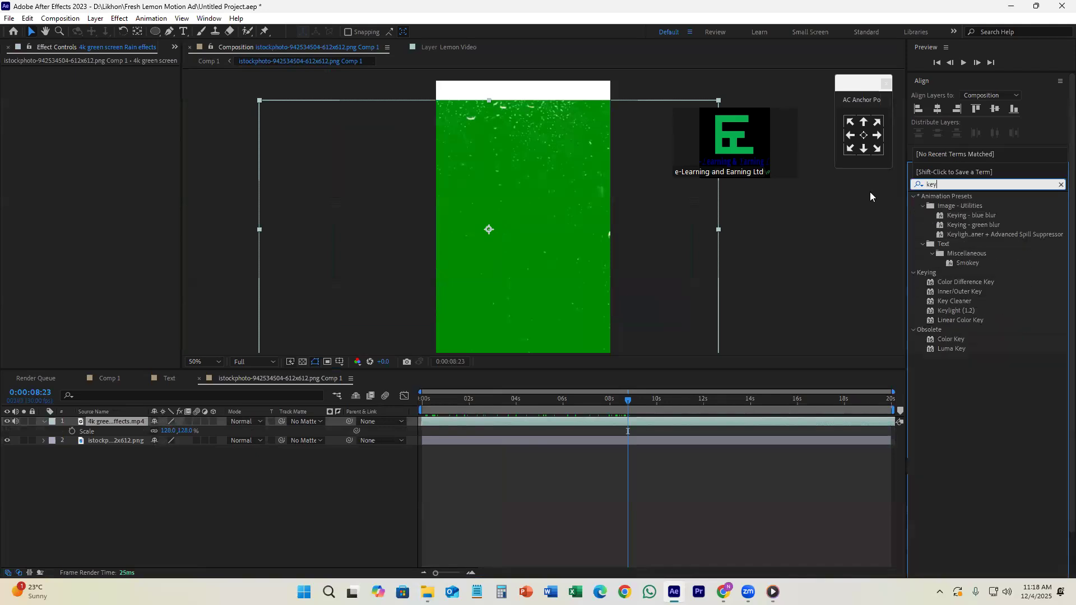
left_click_drag(953, 312, 530, 422)
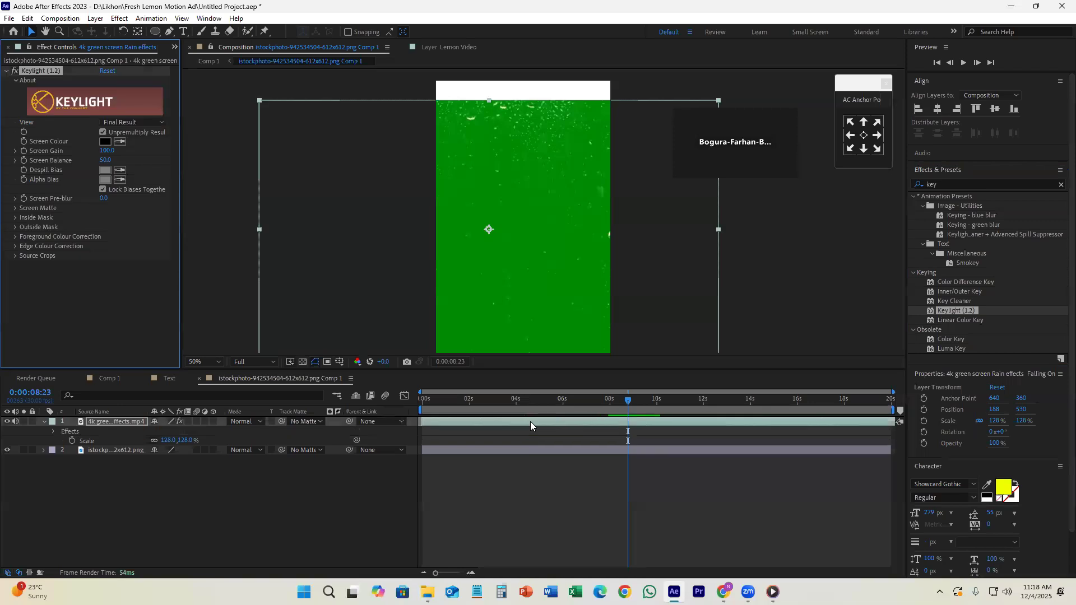
left_click(519, 466)
key("ctrl+z")
key("ctrl+z")
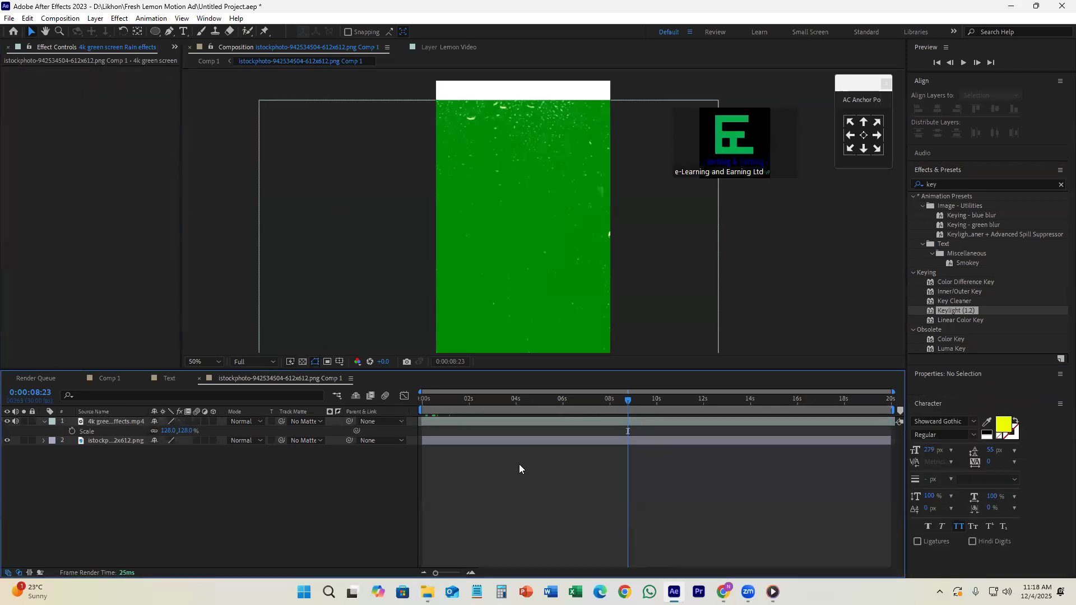
- Apply Keylight (1.2) to the rain footage layer and sample the green background as its Screen Colour
left_click_drag(648, 422, 440, 424)
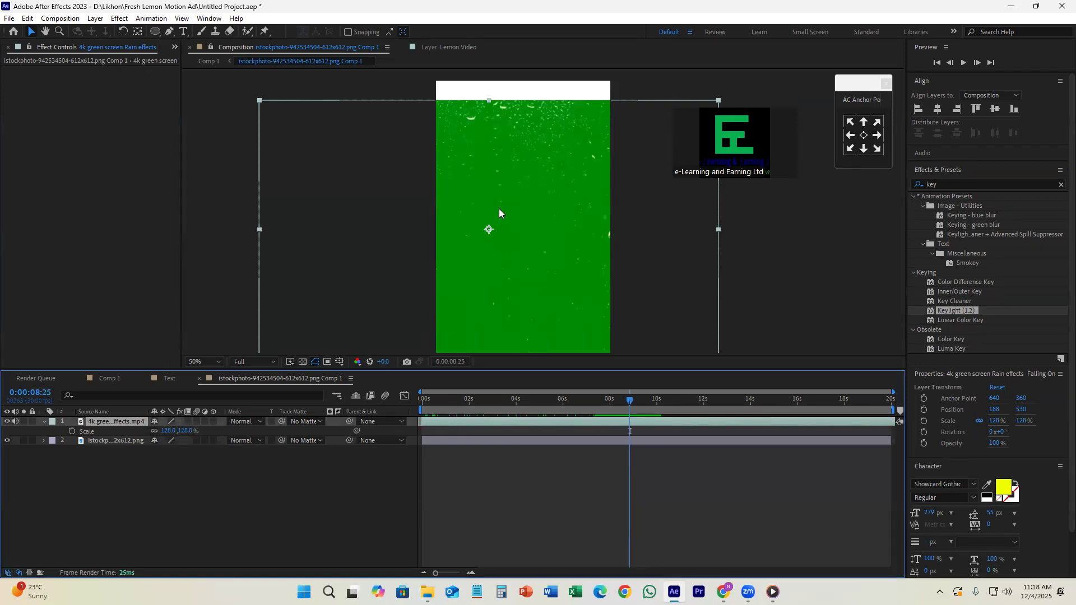
left_click_drag(950, 185, 879, 188)
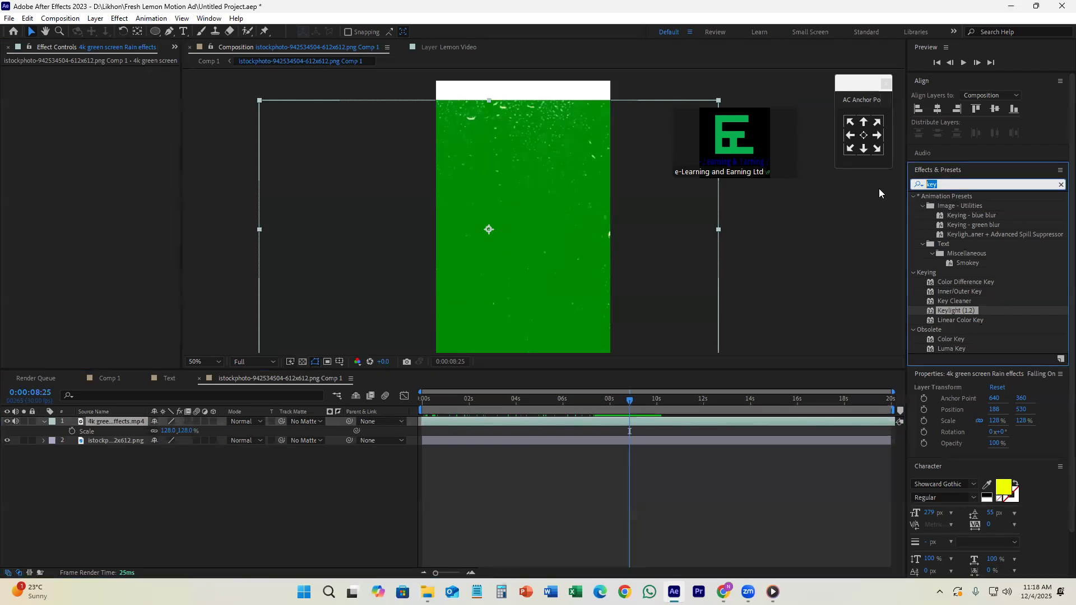
key("BackSpace")
type("key")
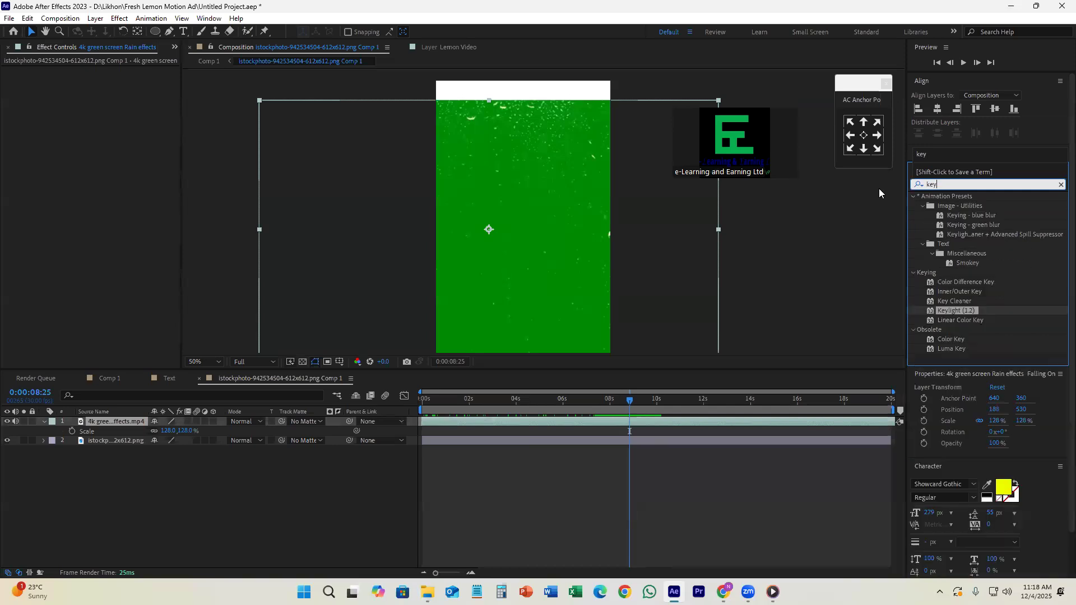
left_click_drag(949, 310, 547, 422)
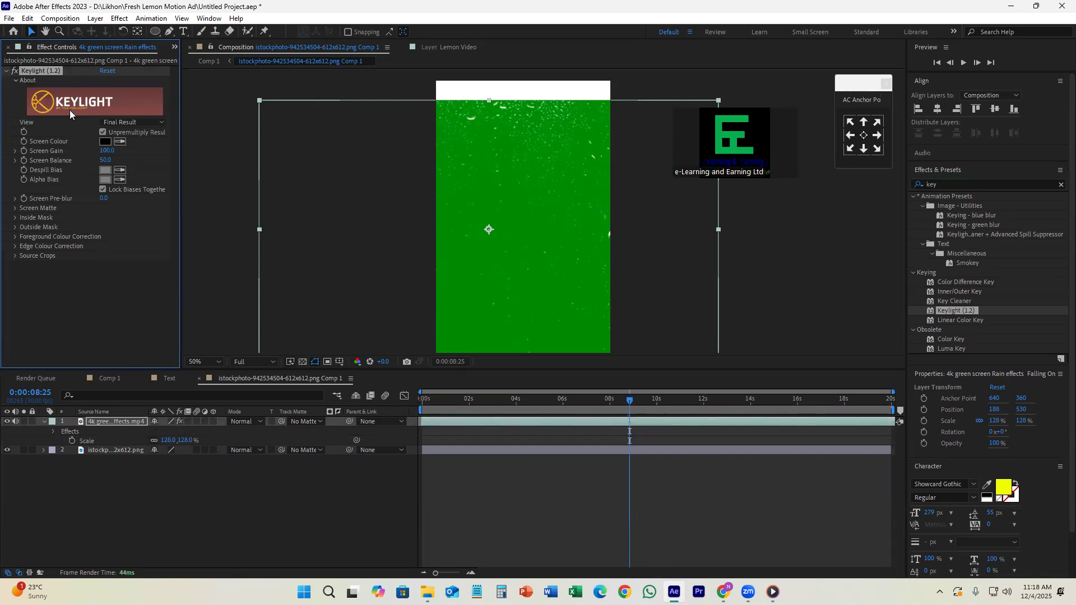
left_click(119, 141)
left_click(504, 145)
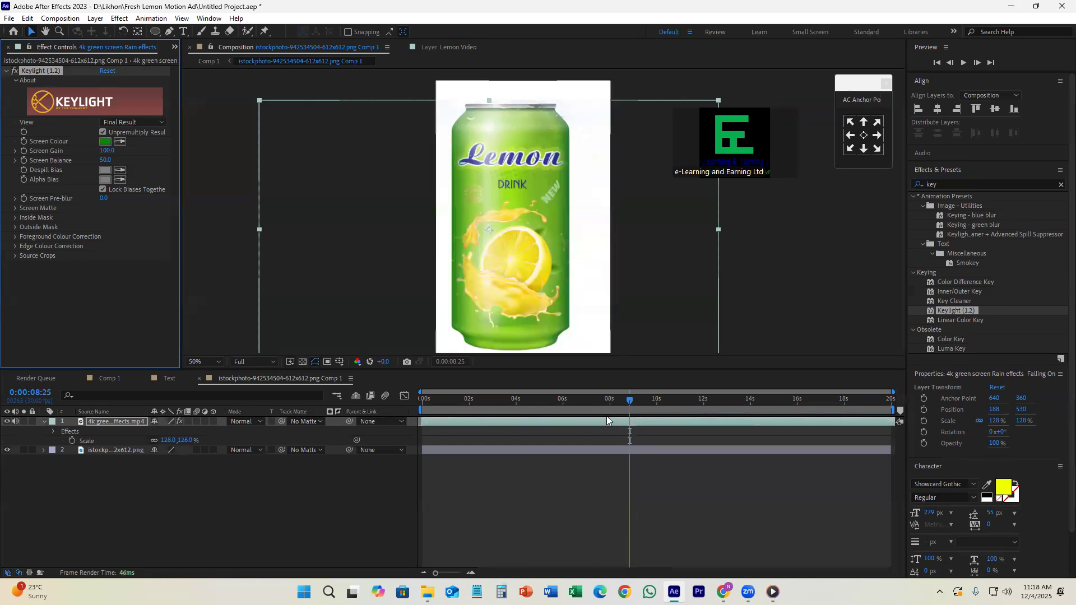
- Scrub through the keyed rain footage and reposition its layer over the can to about -194, 546
left_click_drag(631, 400, 801, 440)
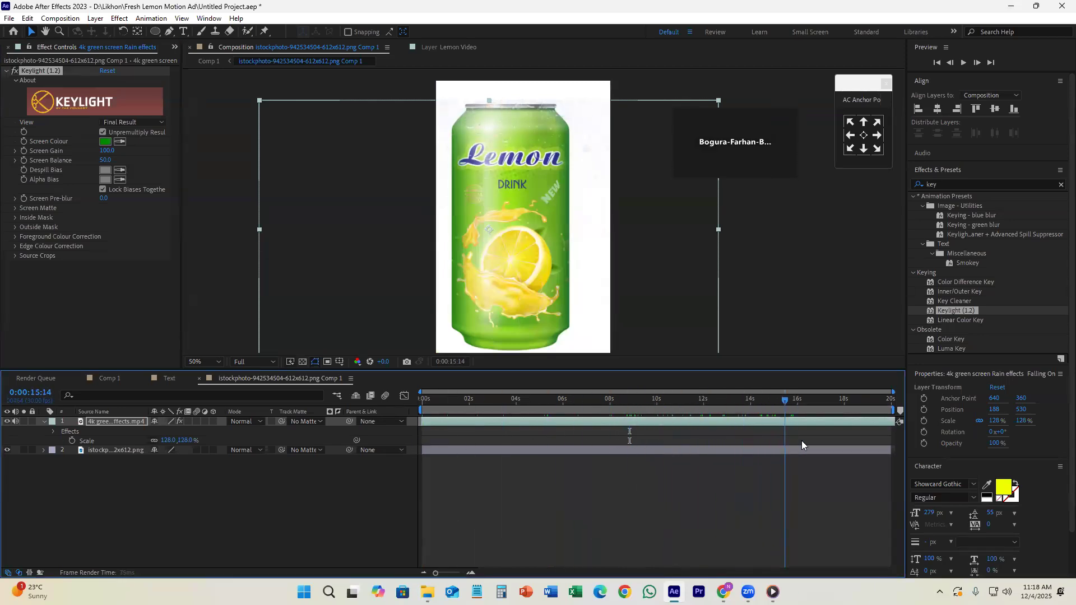
left_click_drag(535, 146, 487, 151)
left_click_drag(464, 401, 722, 405)
left_click_drag(501, 219, 496, 219)
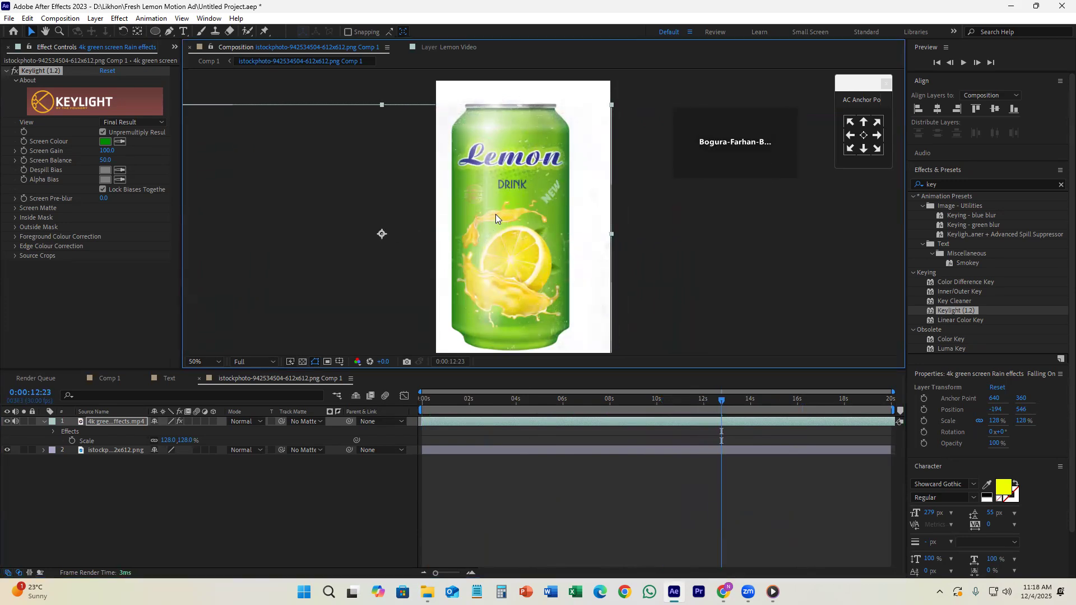
- Try the Multiply and Add blending modes on the rain footage layer and scrub the timeline to preview the drops
left_click(580, 422)
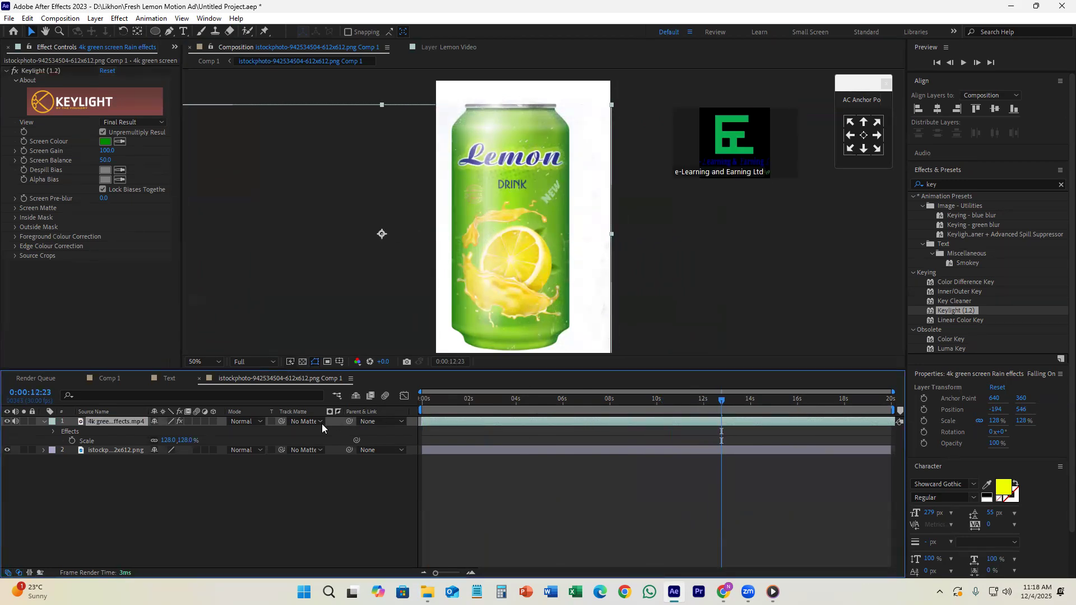
left_click(249, 429)
left_click(297, 138)
left_click(245, 424)
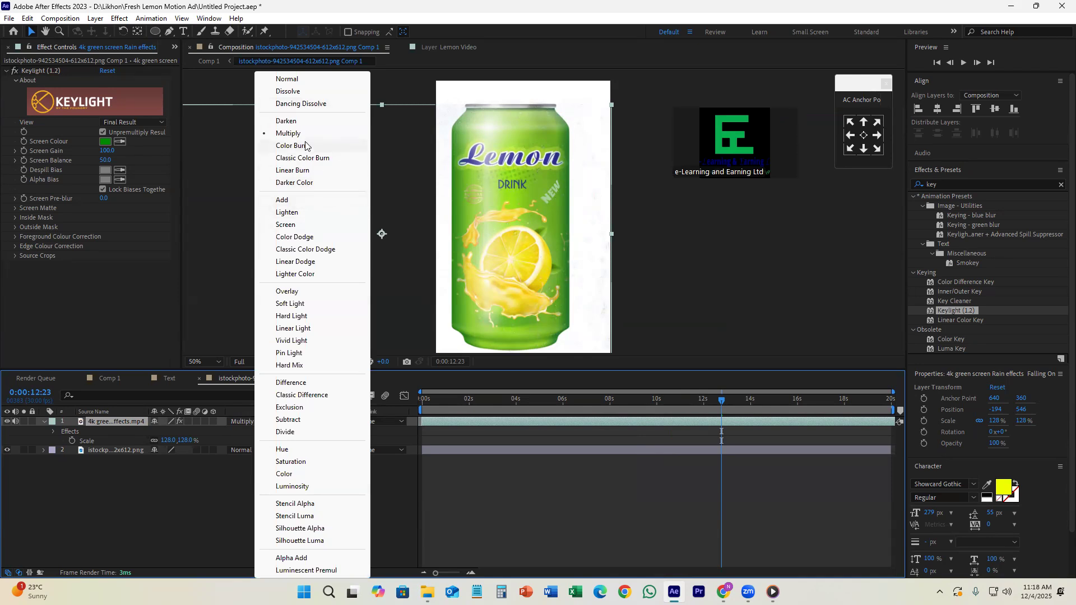
left_click(300, 202)
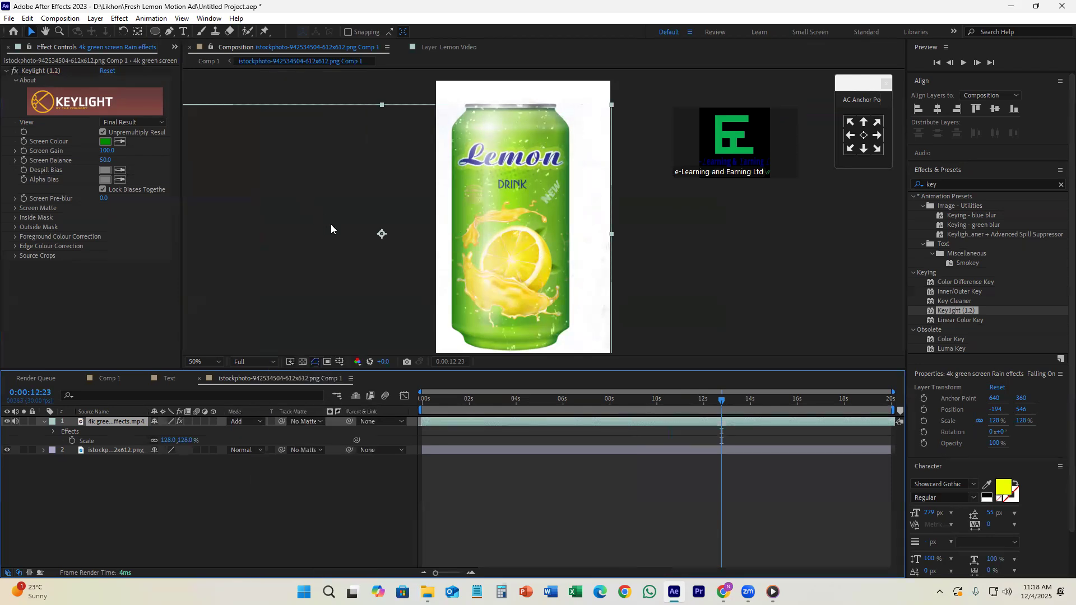
left_click_drag(422, 399, 656, 417)
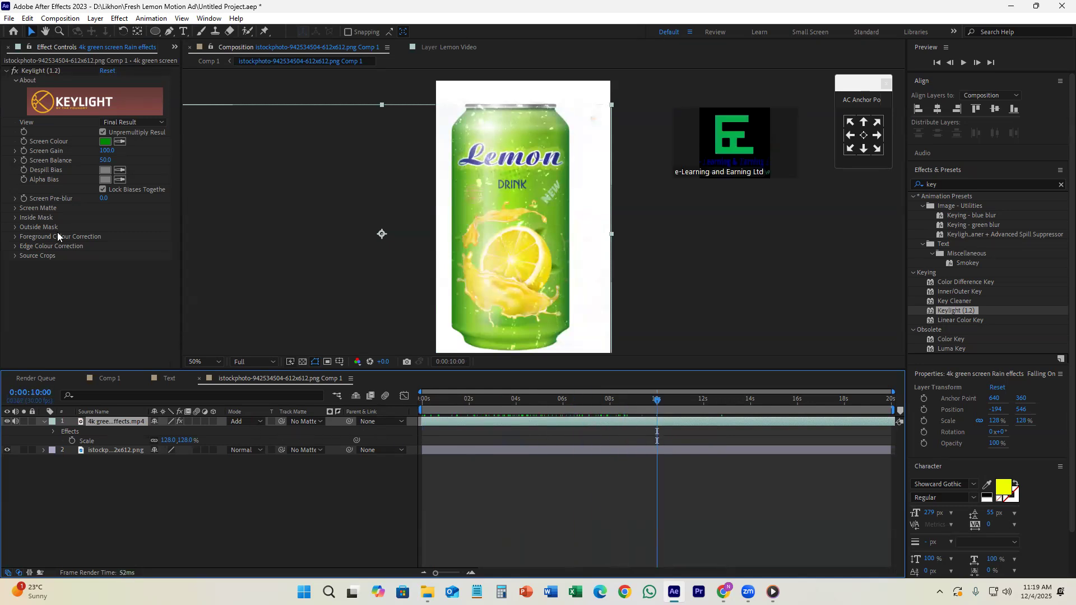
- Delete Keylight from the rain footage layer, return its blending mode to Normal, and toggle its visibility to compare
left_click(50, 73)
key("Delete")
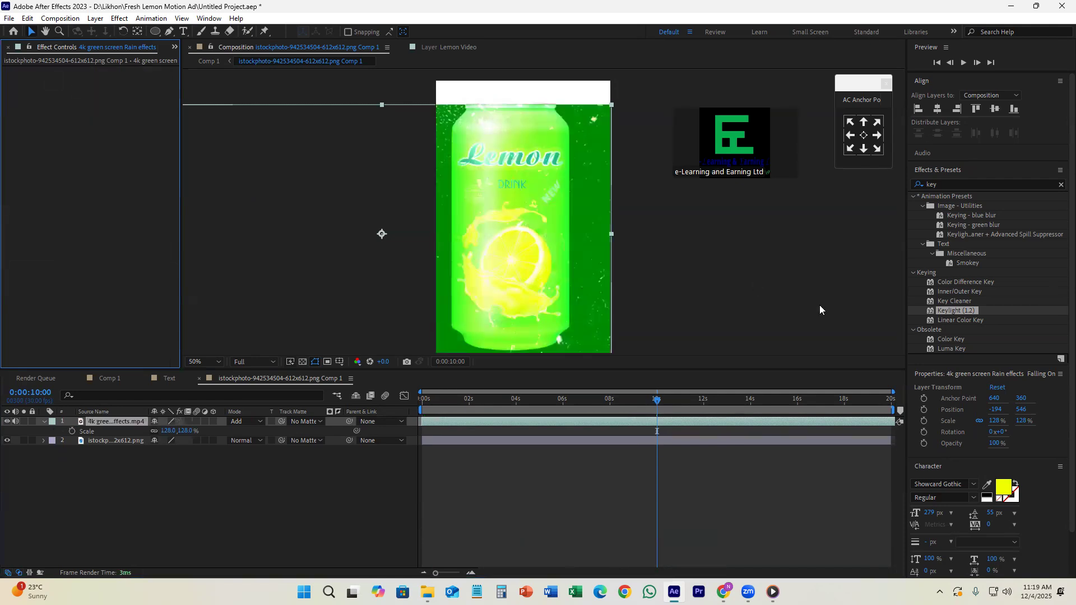
left_click(233, 421)
left_click(288, 81)
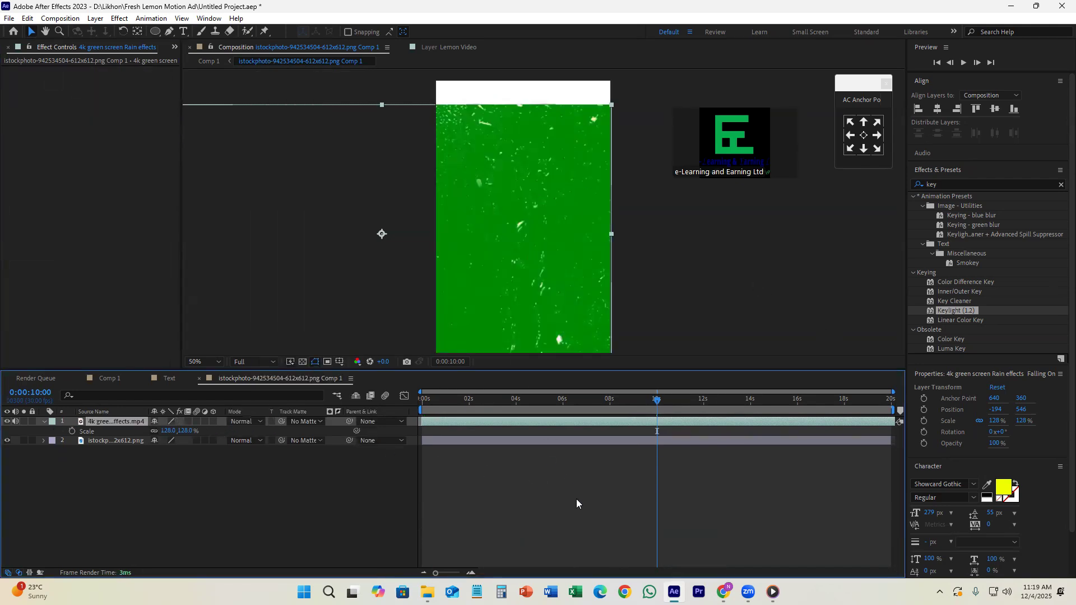
left_click(7, 422)
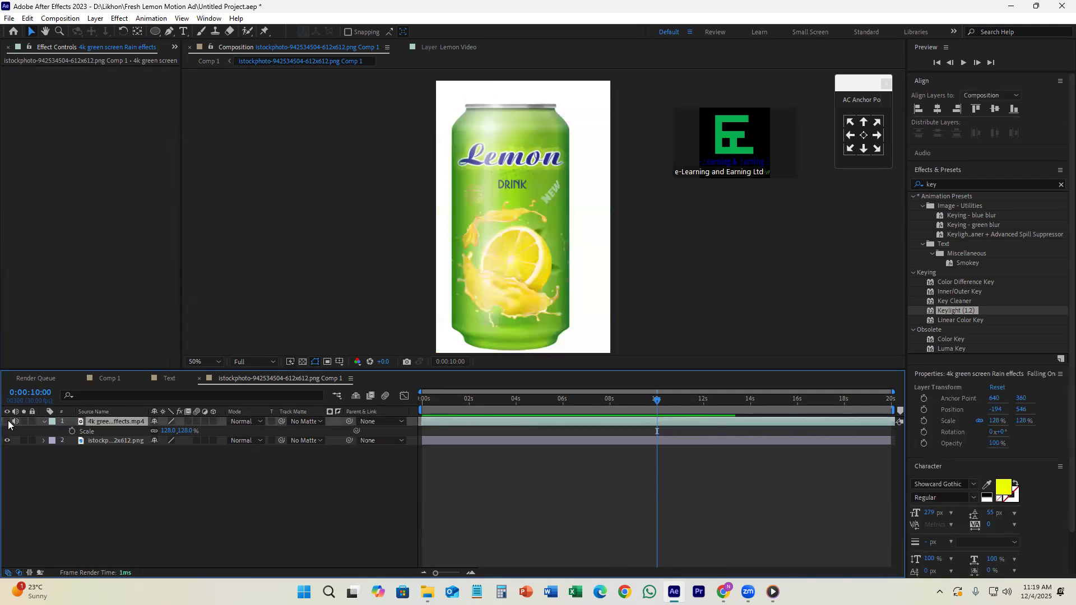
left_click(7, 422)
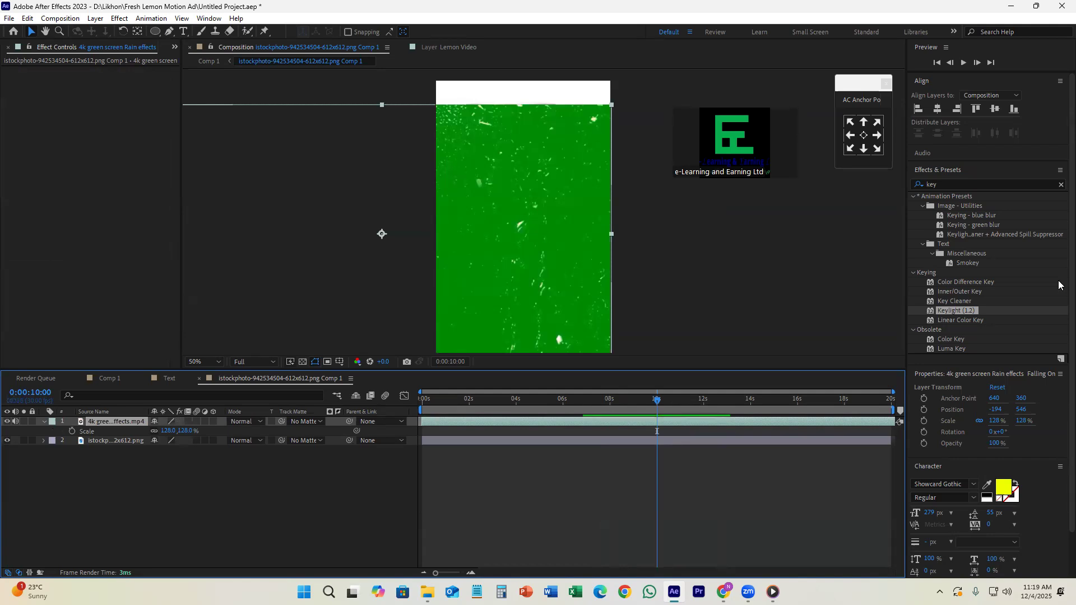
- Reapply Keylight (1.2) from the "key" effect results to the rain footage layer
left_click(937, 185)
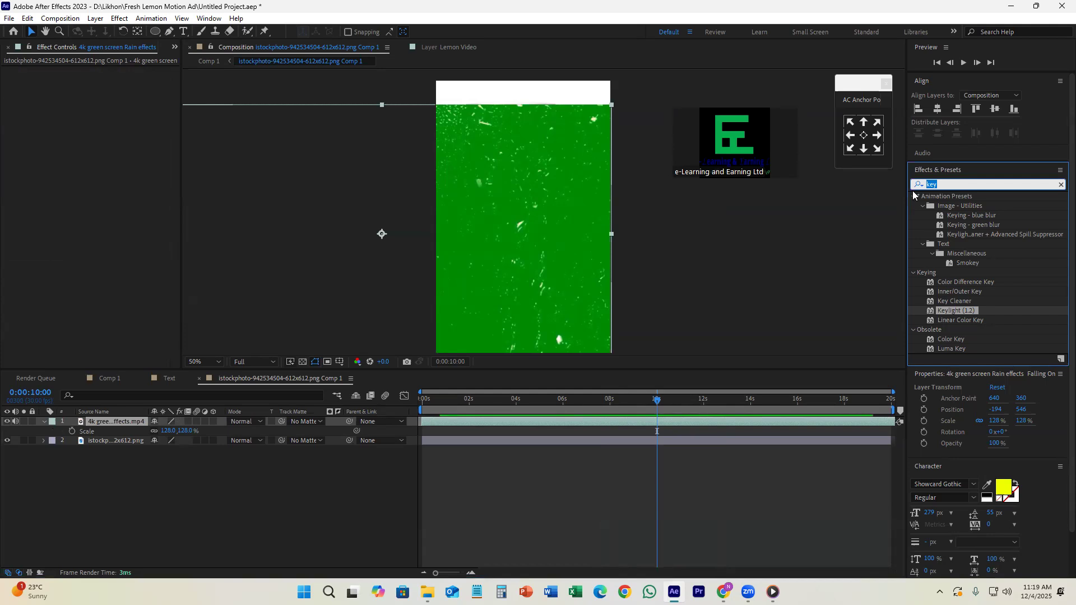
left_click(956, 183)
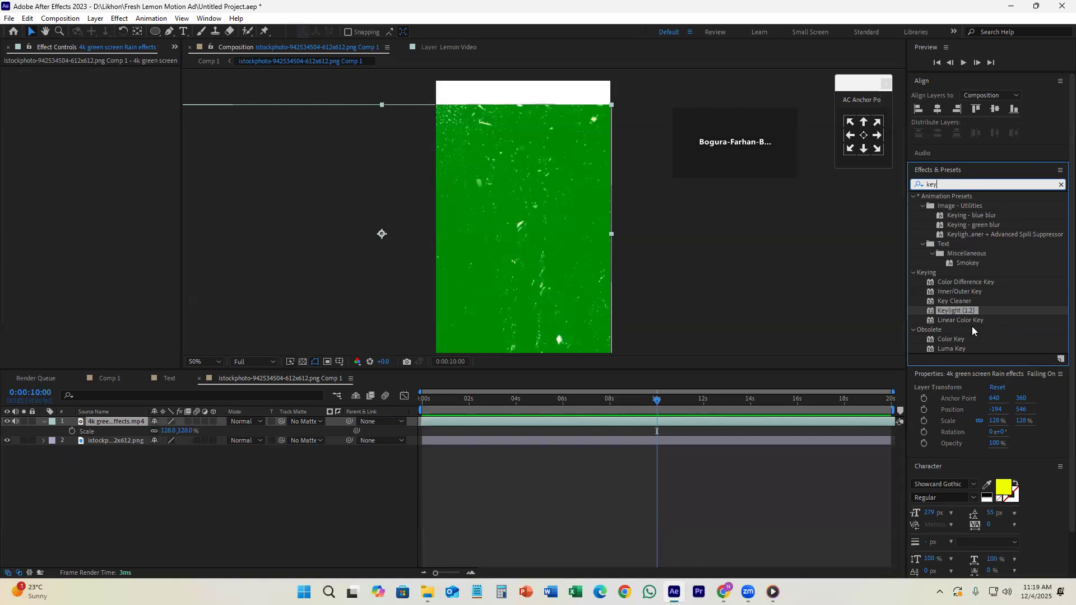
left_click_drag(973, 309, 644, 421)
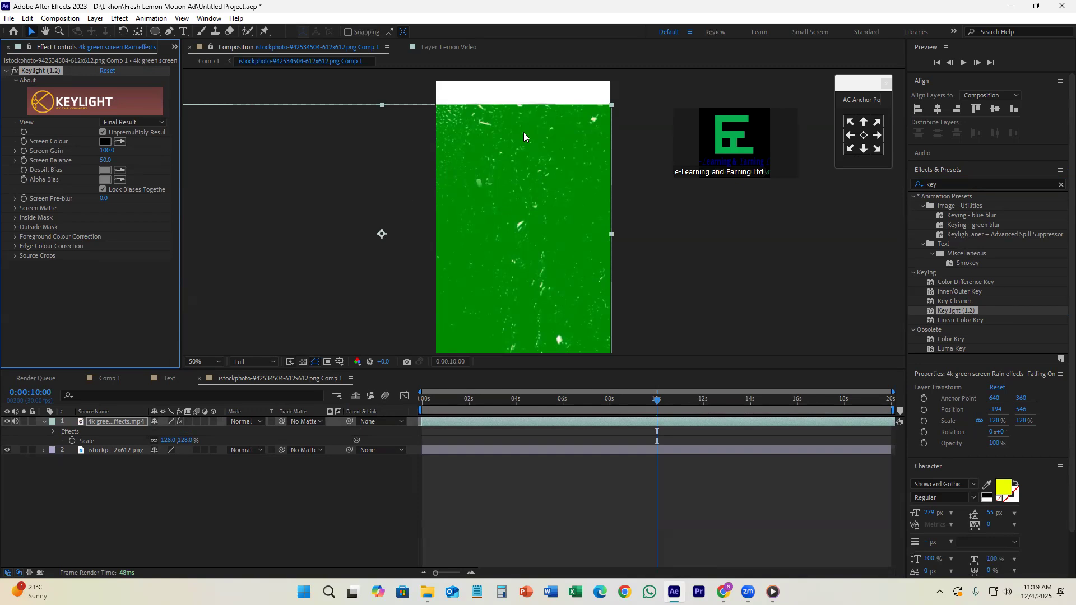
- Sample the footage's green as Keylight's Screen Colour, and reposition the rain layer over the can to about 114, 546
left_click(120, 141)
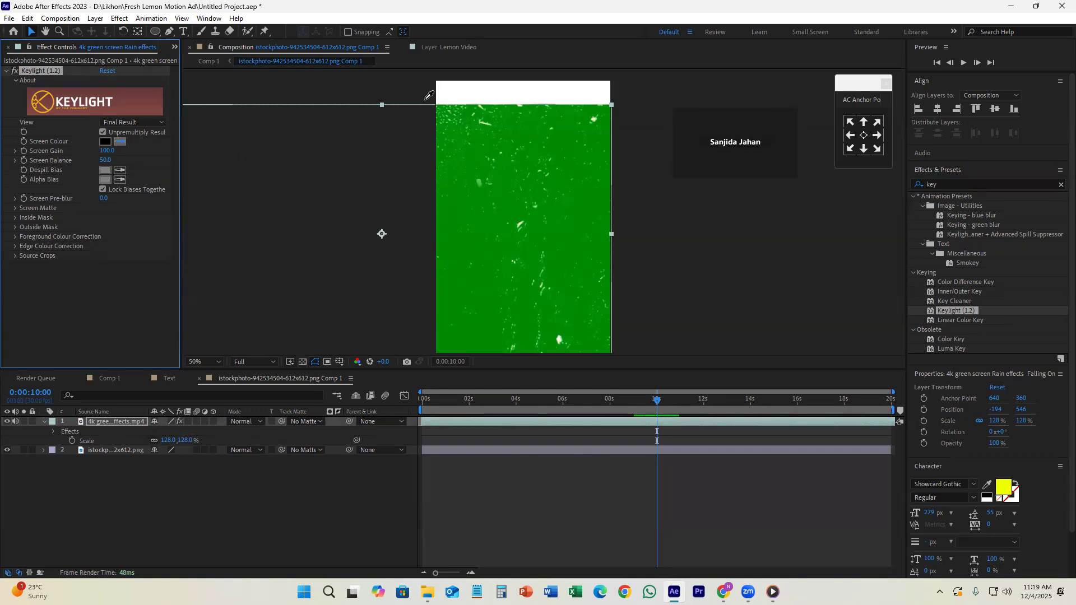
left_click(566, 126)
mouse_move(381, 235)
left_mouse_down()
mouse_move(331, 234)
mouse_move(365, 234)
left_mouse_up()
left_click_drag(464, 403, 568, 434)
left_click_drag(368, 234, 473, 228)
left_click_drag(530, 400, 643, 453)
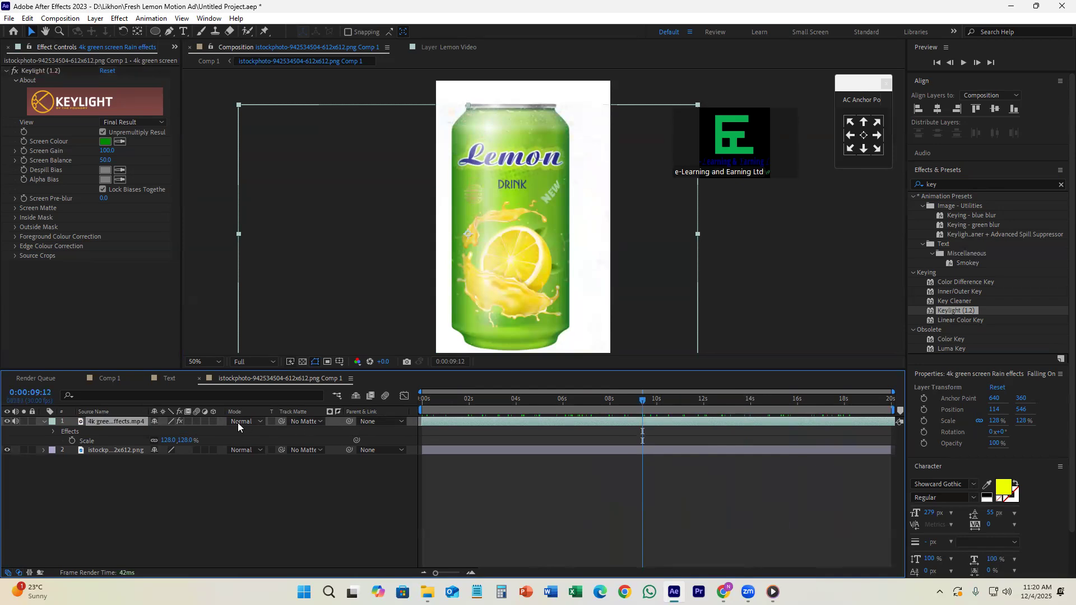
- Set the rain footage layer's blending mode to Add, scrub through the drops, and save the project
left_click(238, 423)
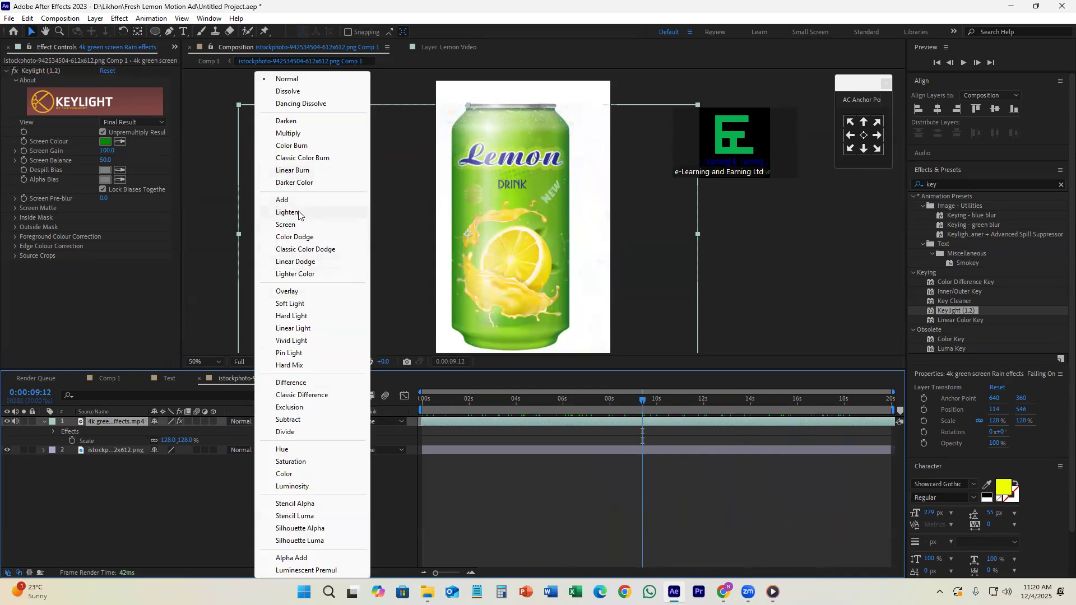
left_click(285, 200)
left_click_drag(451, 412, 540, 419)
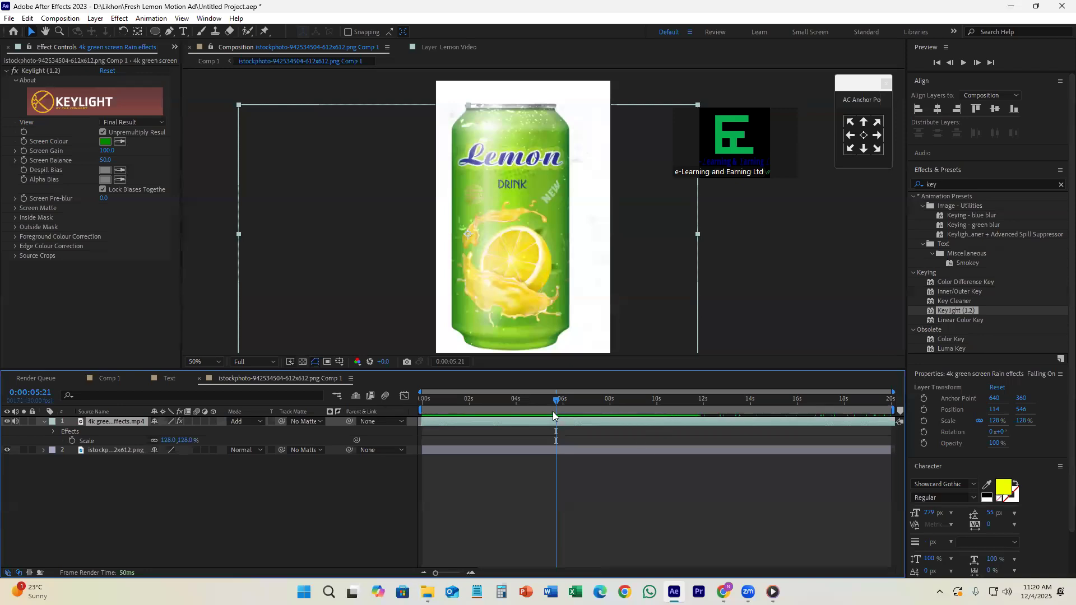
left_click_drag(552, 402, 587, 420)
key("ctrl+s")
- Scrub through Comp 1 to check the water drops on the tilting can, and return to the can composition
left_click(110, 379)
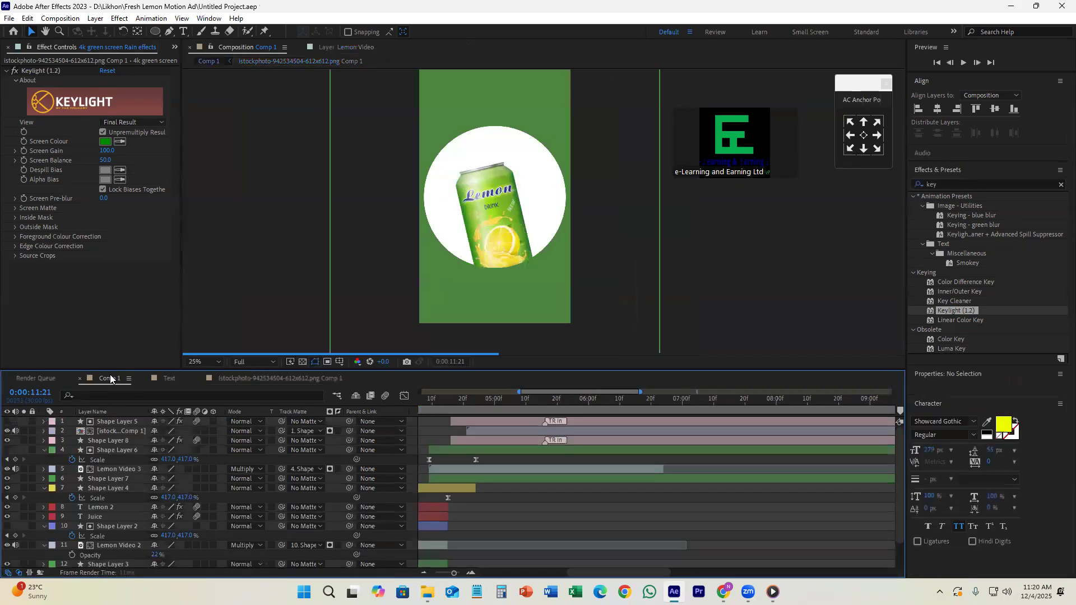
scroll(491, 204, "up", 2)
left_click_drag(461, 422, 767, 555)
left_click(323, 379)
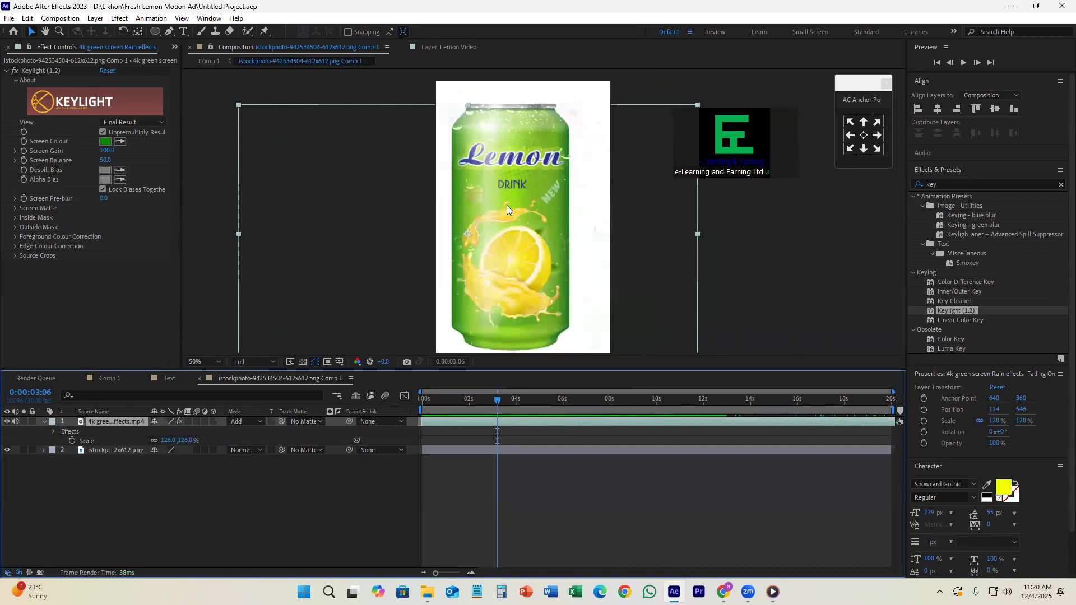
- Change the can composition's background colour to dark red 4E0303 in its composition settings
right_click(271, 353)
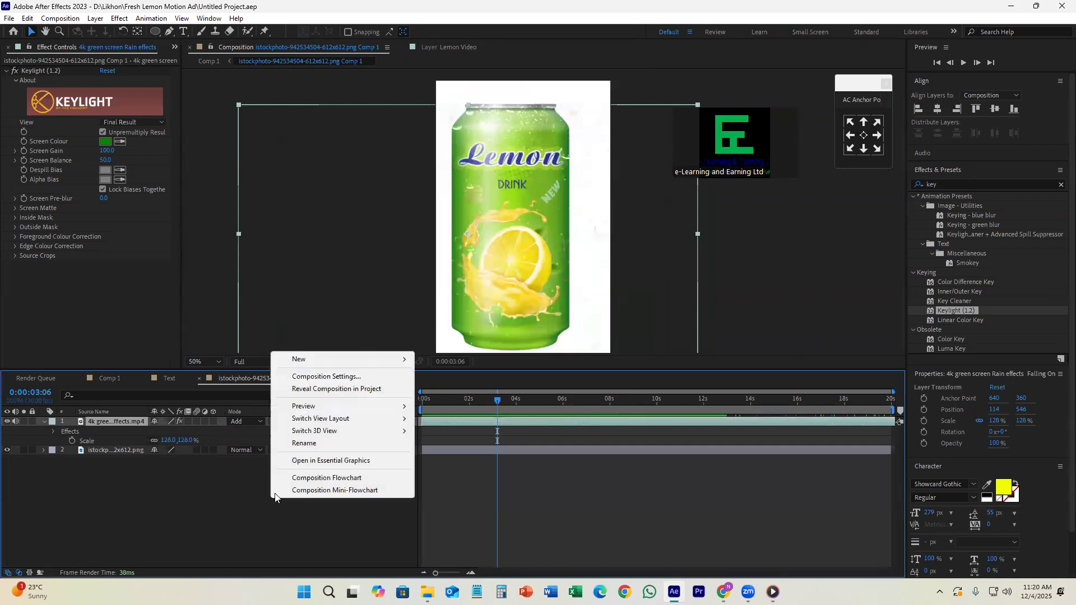
mouse_move(337, 366)
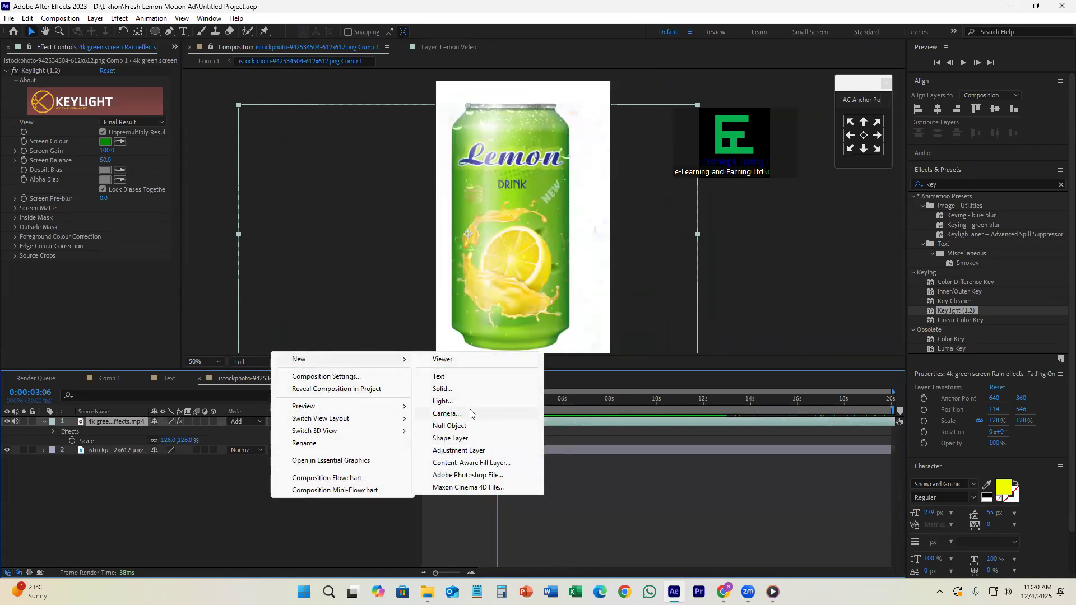
left_click(202, 332)
right_click(198, 292)
left_click(235, 314)
left_click(777, 334)
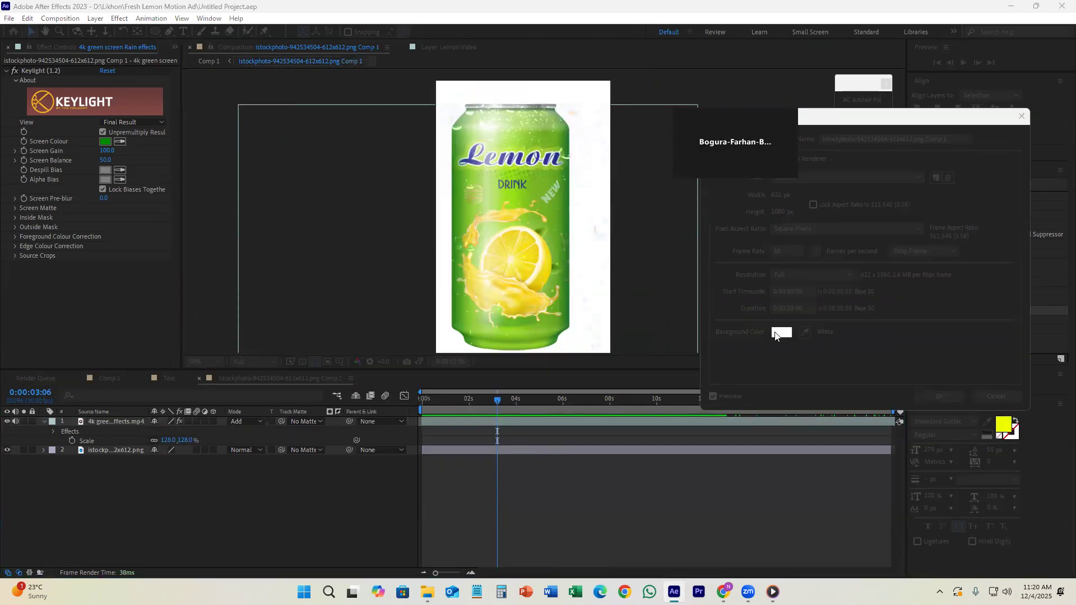
left_click(746, 231)
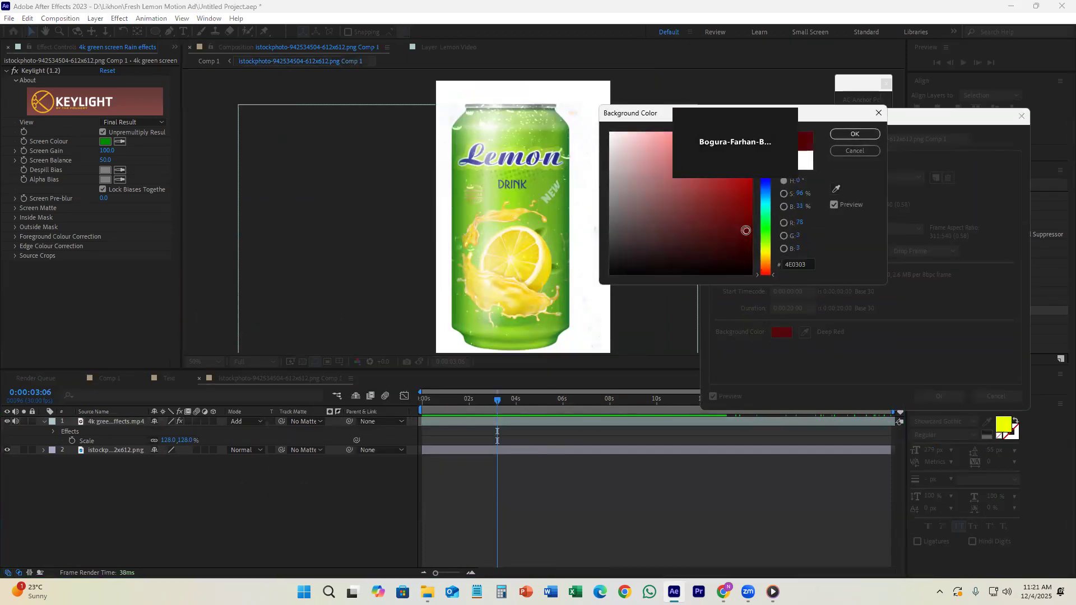
left_click(855, 135)
left_click(939, 396)
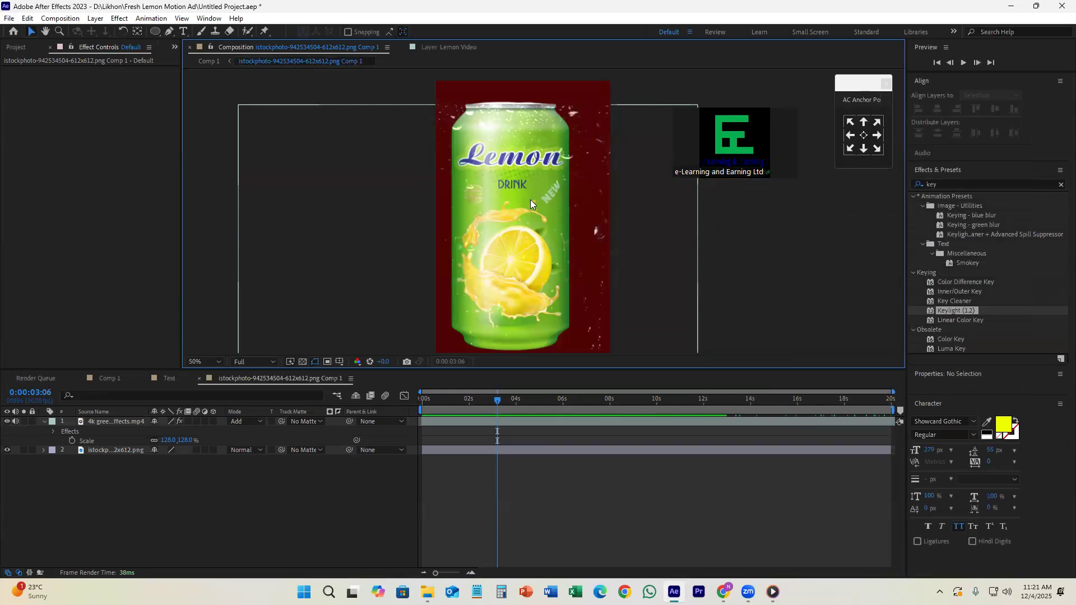
- Nudge the rain footage layer over the can to about 112, 530 and keep it selected
left_click_drag(594, 230, 542, 212)
left_click(629, 514)
left_click(462, 421)
left_click(613, 543)
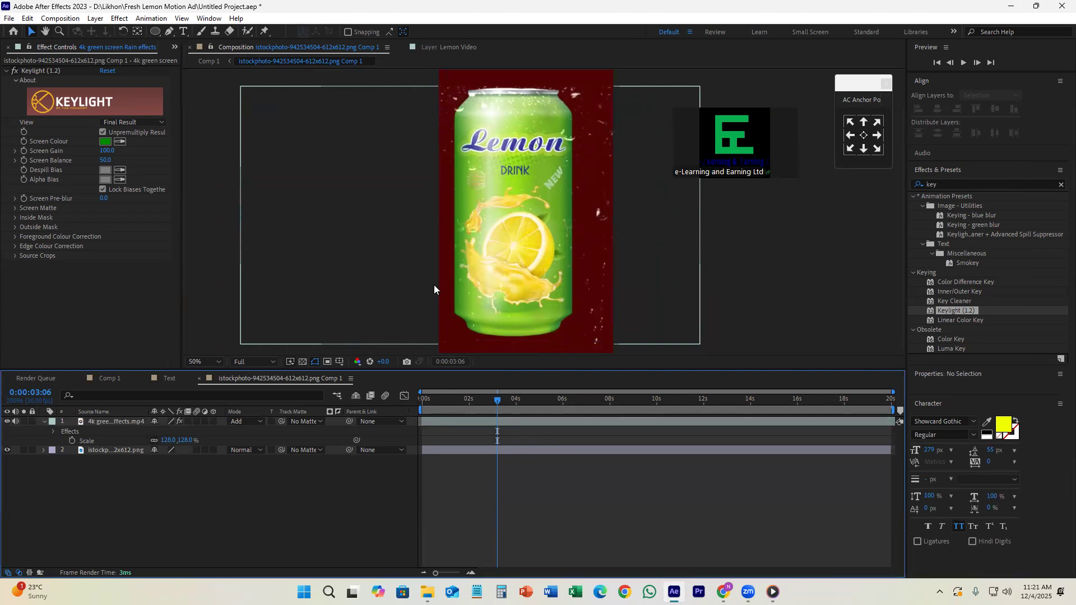
left_click(453, 423)
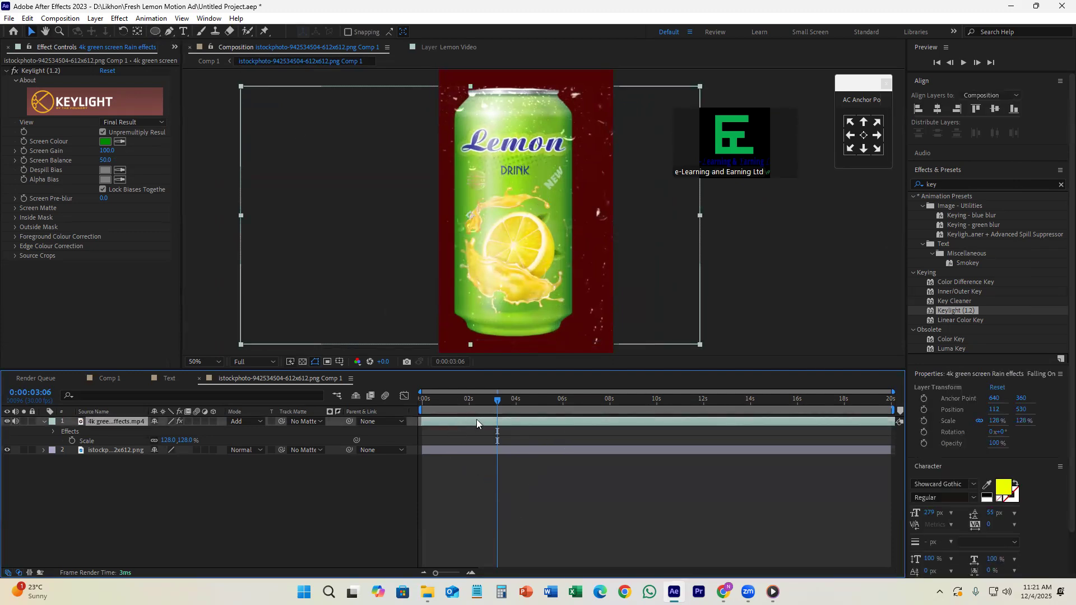
- Start a Pen tool mask on the rain footage layer, tracing the can's bottom edge and lower-left corner
left_click(169, 33)
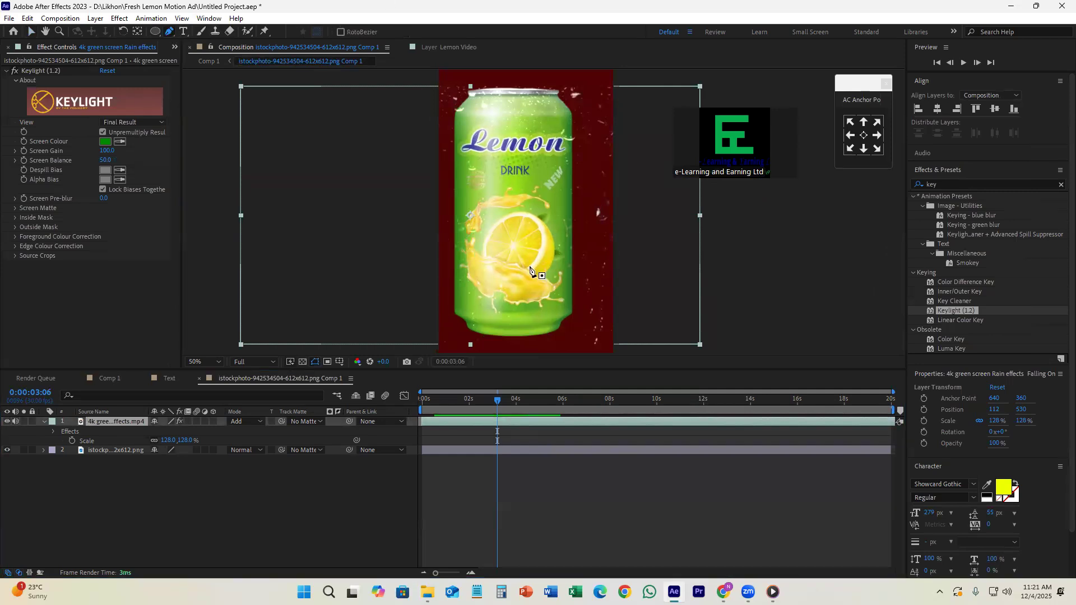
scroll(488, 330, "up", 2)
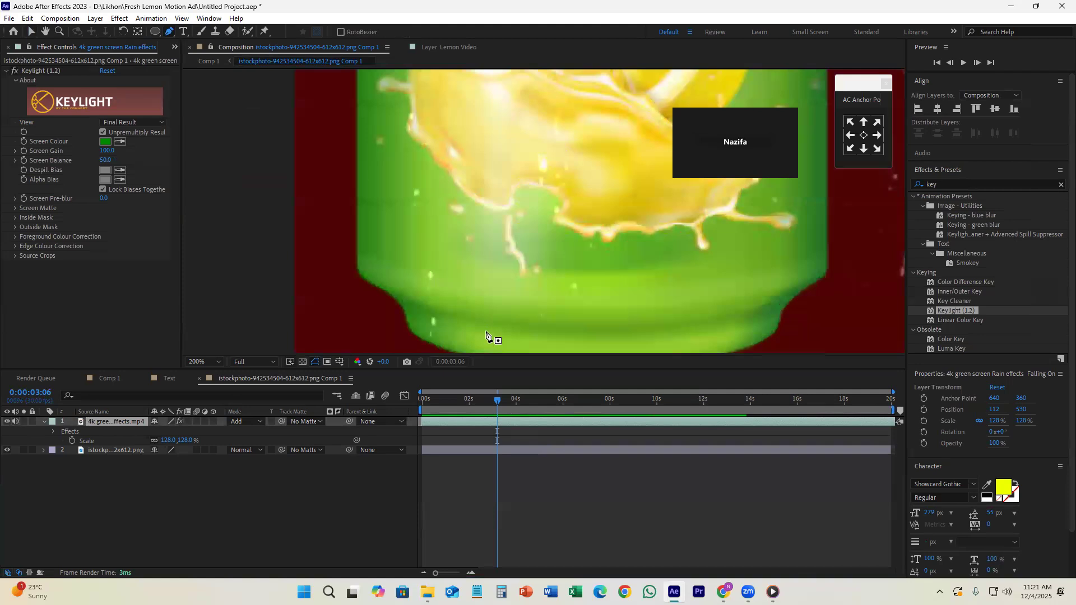
left_click(621, 283)
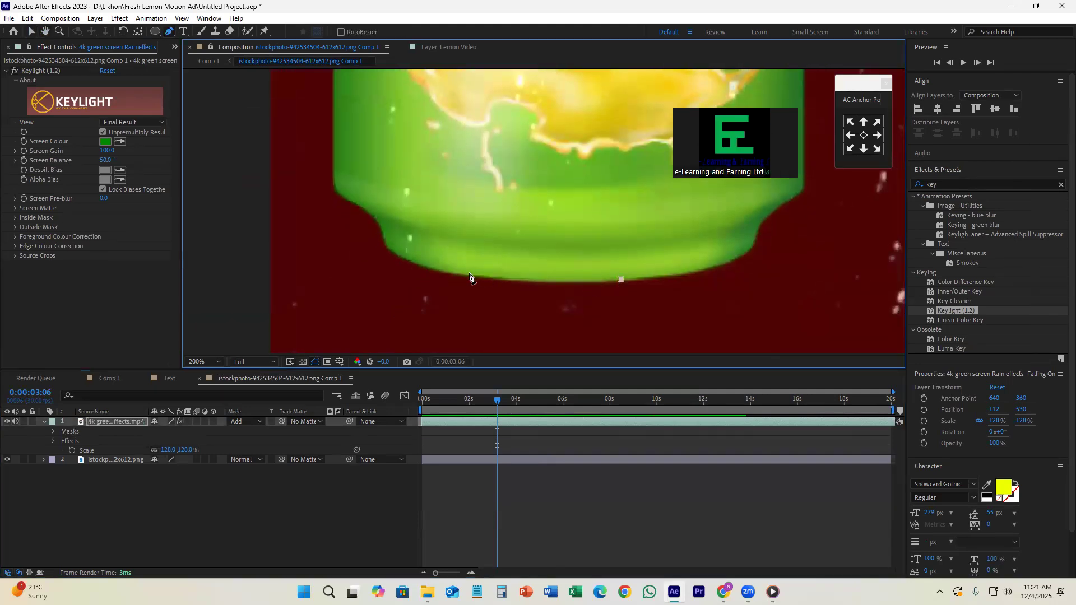
left_click_drag(448, 270, 406, 264)
left_click(416, 263)
left_click(392, 254)
left_click(385, 242)
left_click(380, 229)
left_click_drag(358, 206, 376, 252)
- Continue the mask up the can's left side, around the shoulder and along the top rim
scroll(417, 166, "down", 2)
left_click_drag(418, 166, 416, 288)
scroll(415, 154, "up", 2)
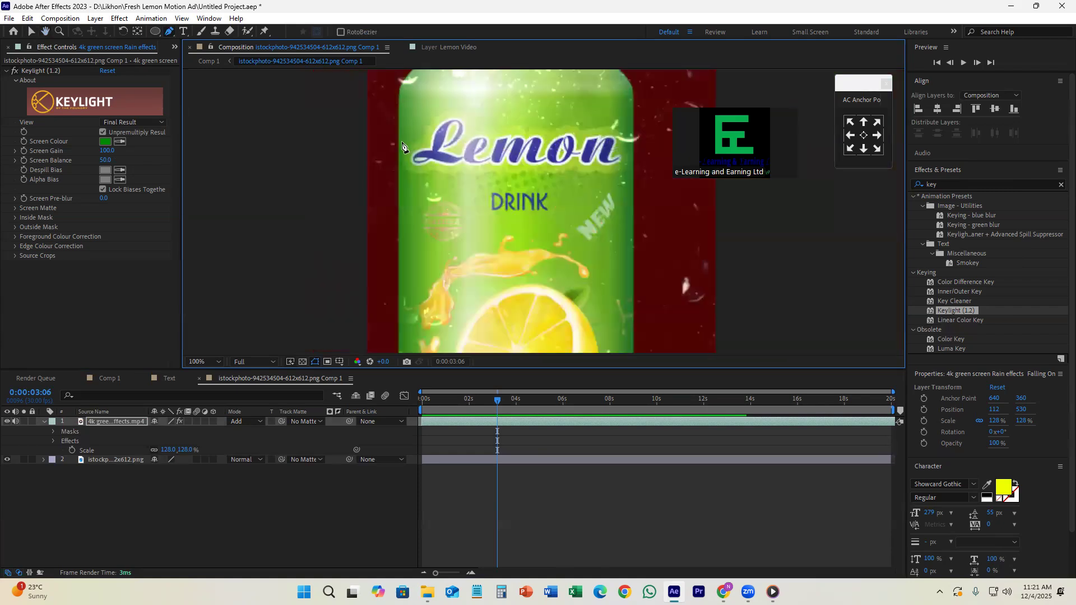
scroll(401, 140, "up", 4)
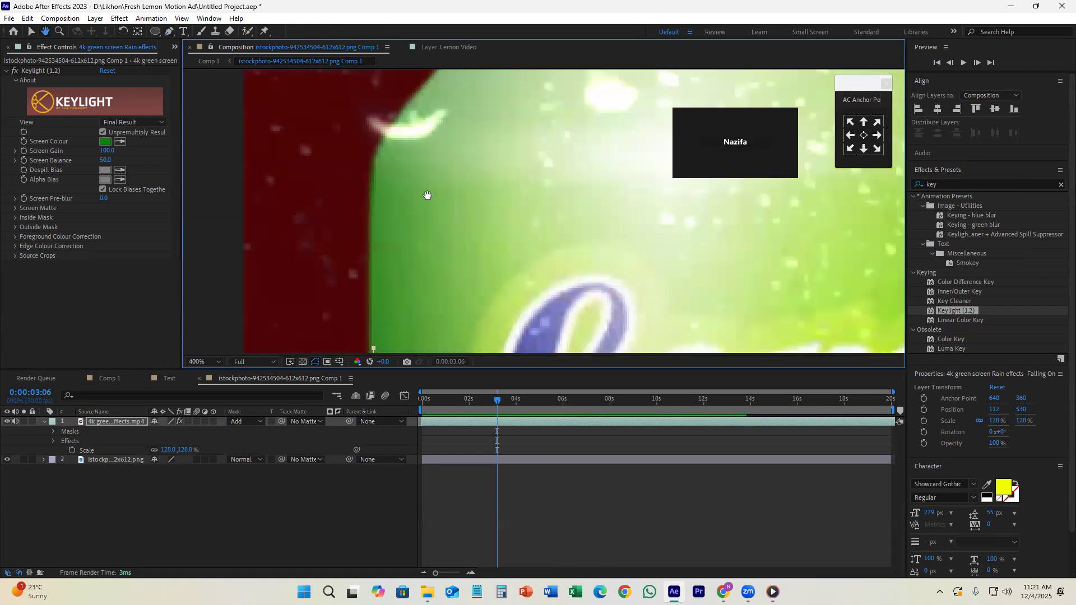
left_click(374, 169)
scroll(375, 169, "down", 2)
left_click(364, 206)
left_click_drag(378, 203, 378, 177)
left_click_drag(590, 173, 493, 178)
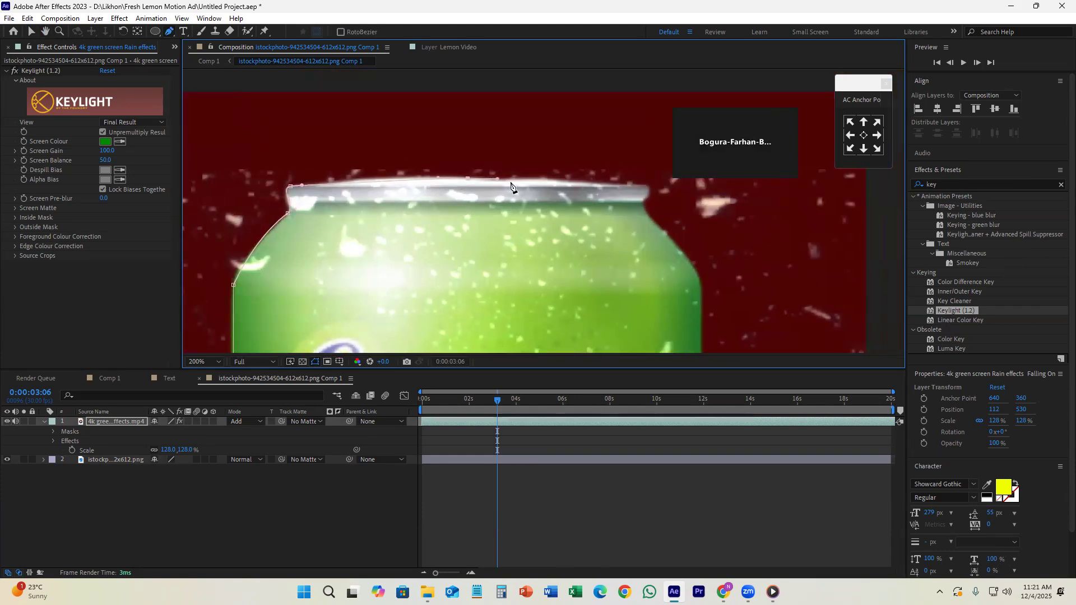
- Extend the mask from the rim around the right shoulder and down the can's right side
left_click_drag(645, 192, 572, 192)
left_click_drag(591, 234, 592, 193)
left_click_drag(613, 293, 610, 220)
left_click(591, 337)
left_click_drag(624, 310, 610, 102)
left_click_drag(622, 343, 633, 104)
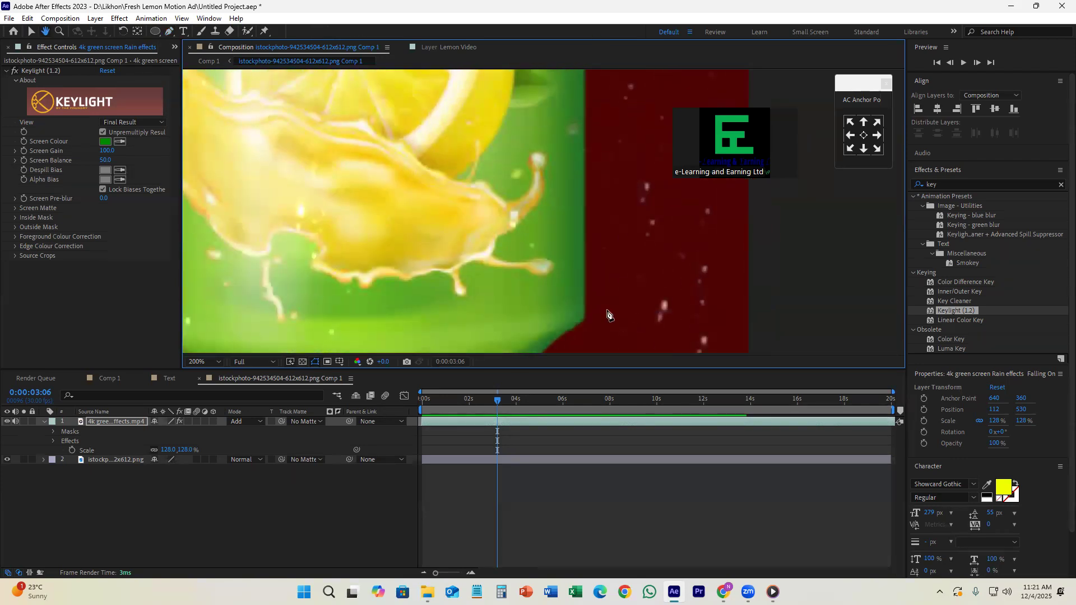
left_click(583, 317)
left_click_drag(567, 266, 593, 90)
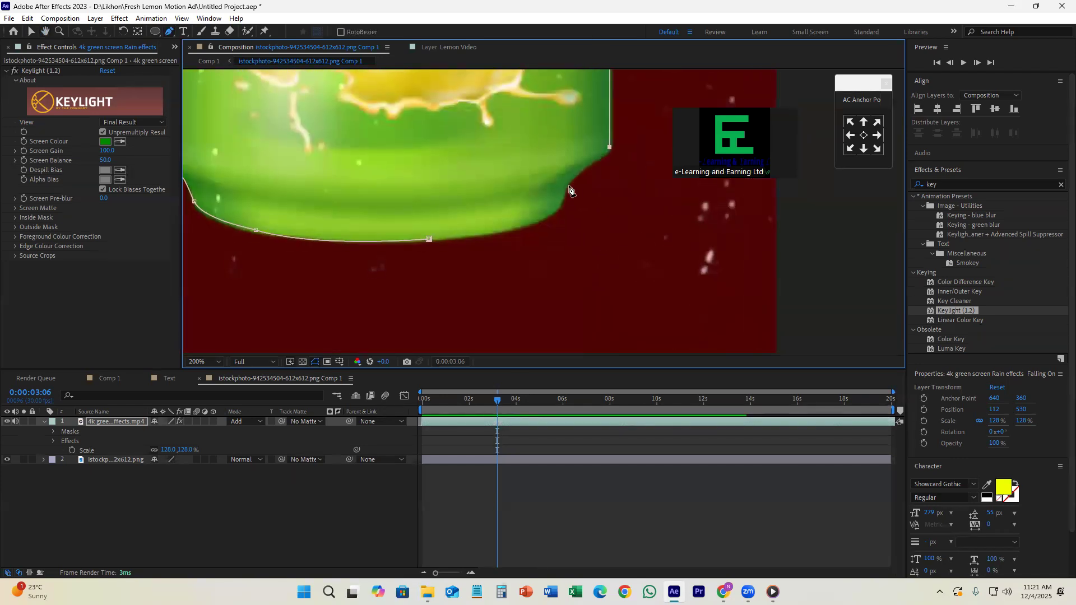
- Trace the can's lower-right corner and bottom curve, and close the mask at its starting point
left_click(568, 185)
left_click(562, 197)
left_click(557, 209)
left_click(541, 218)
left_click_drag(532, 224, 505, 232)
left_click(429, 239)
- Preview and scrub the masked water drops on the can, and save the project
scroll(430, 242, "down", 6)
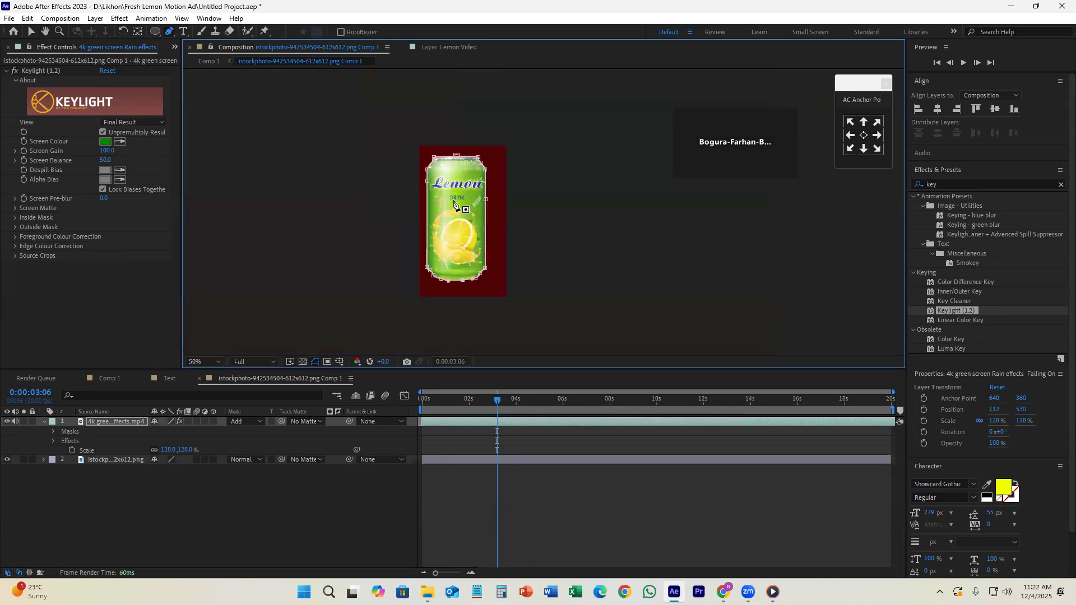
scroll(463, 207, "up", 2)
left_click(609, 509)
key("space")
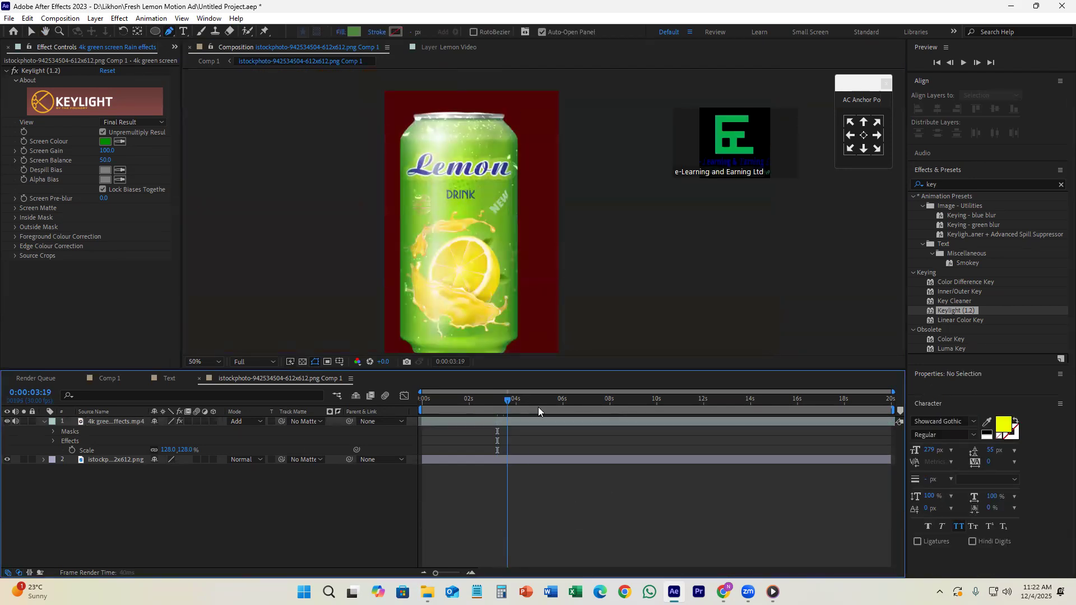
left_click_drag(623, 456, 613, 420)
key("ctrl+s")
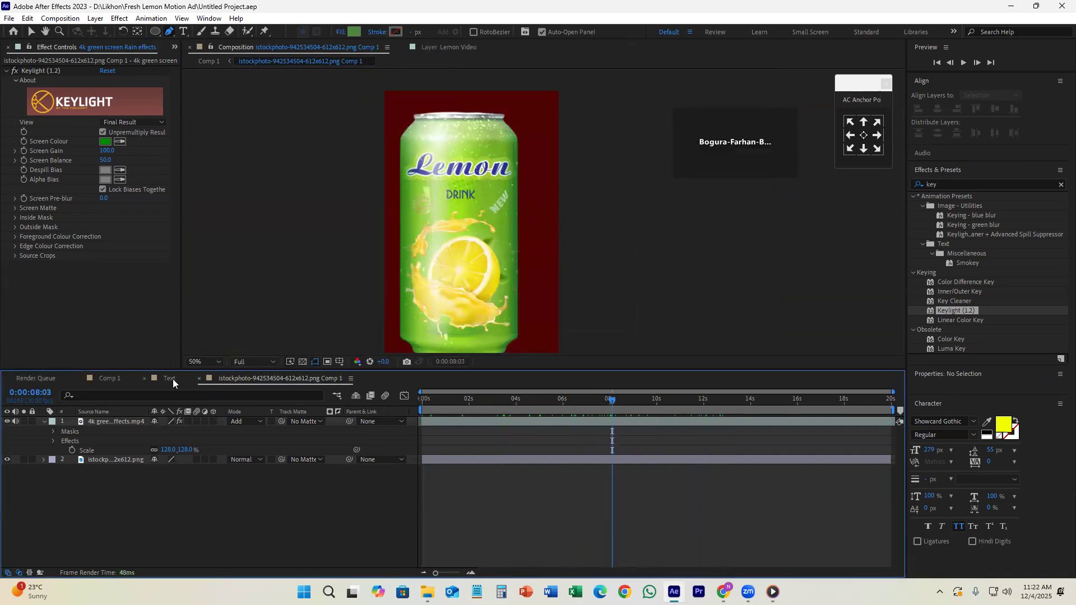
- Scrub the can animation in Comp 1 and compare it with the CITRUS BURST scene of the reference video in Media Player
left_click(115, 380)
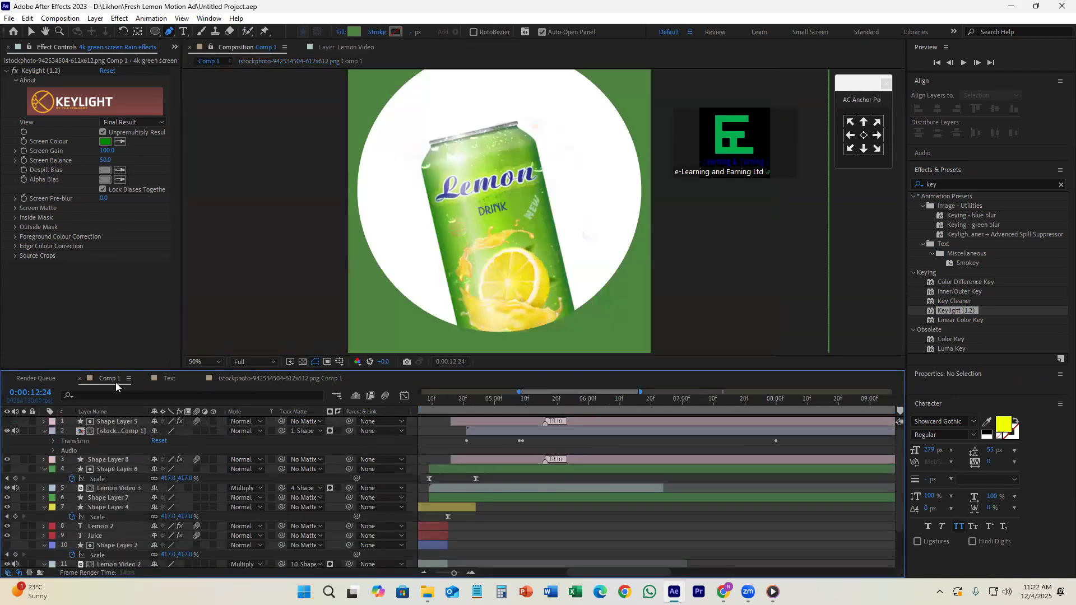
left_click_drag(462, 399, 708, 457)
left_click(773, 592)
left_click_drag(585, 522, 772, 531)
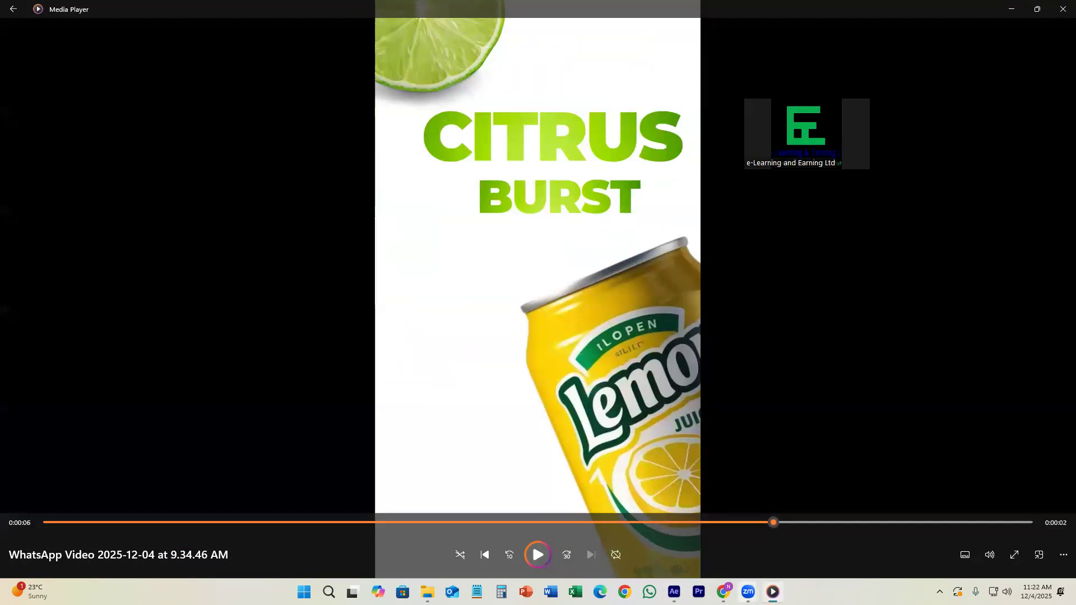
left_click(674, 592)
left_click_drag(704, 405, 617, 486)
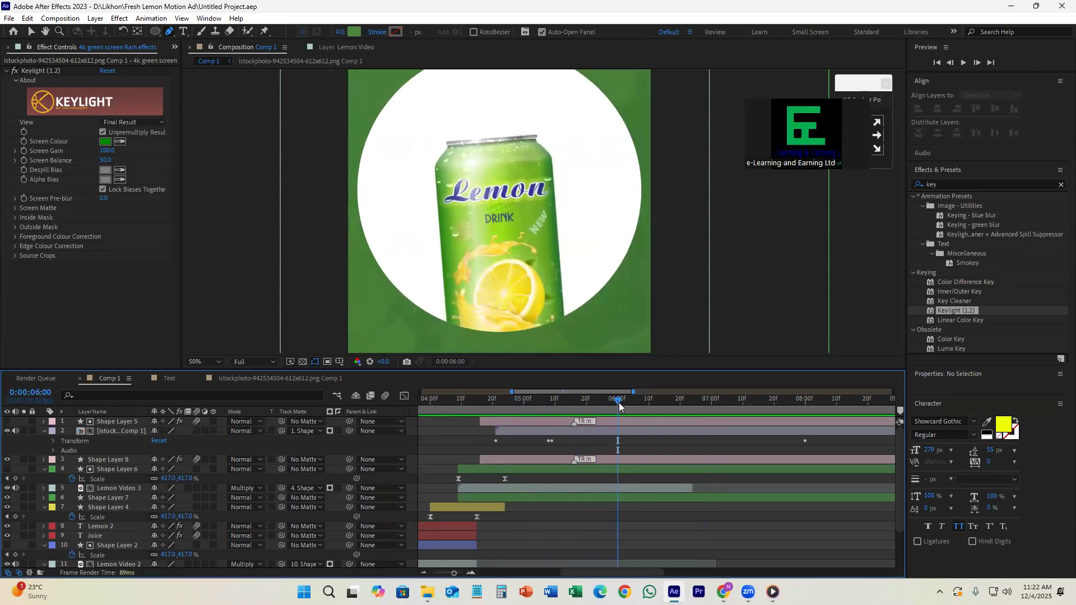
- Move the playhead to 0:00:06:13 and activate the Selection tool to review the can in the composition
left_click_drag(620, 406, 659, 404)
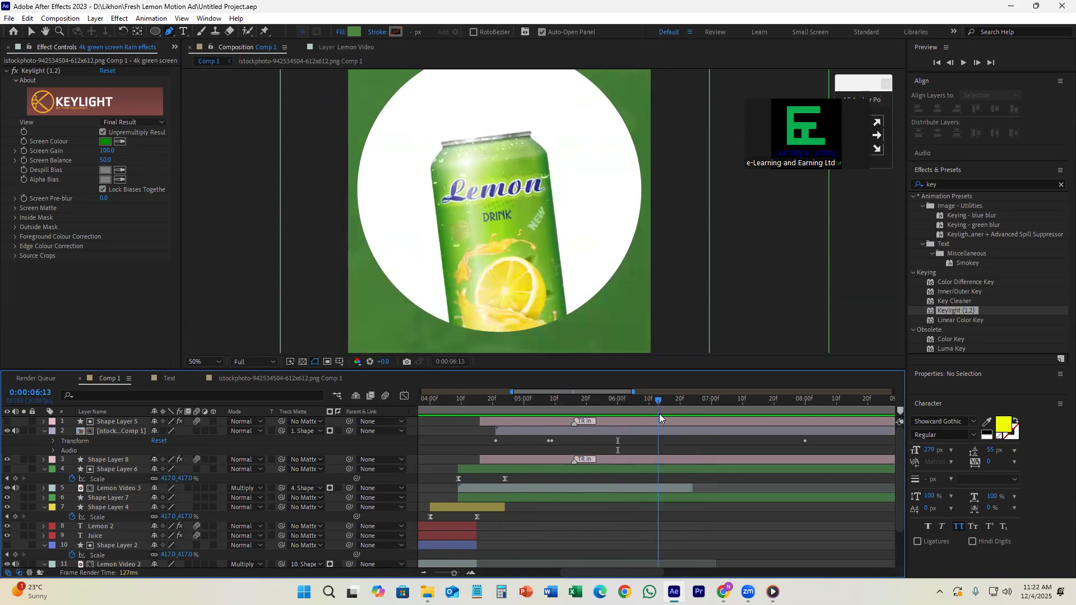
left_click(30, 32)
scroll(479, 278, "down", 1)
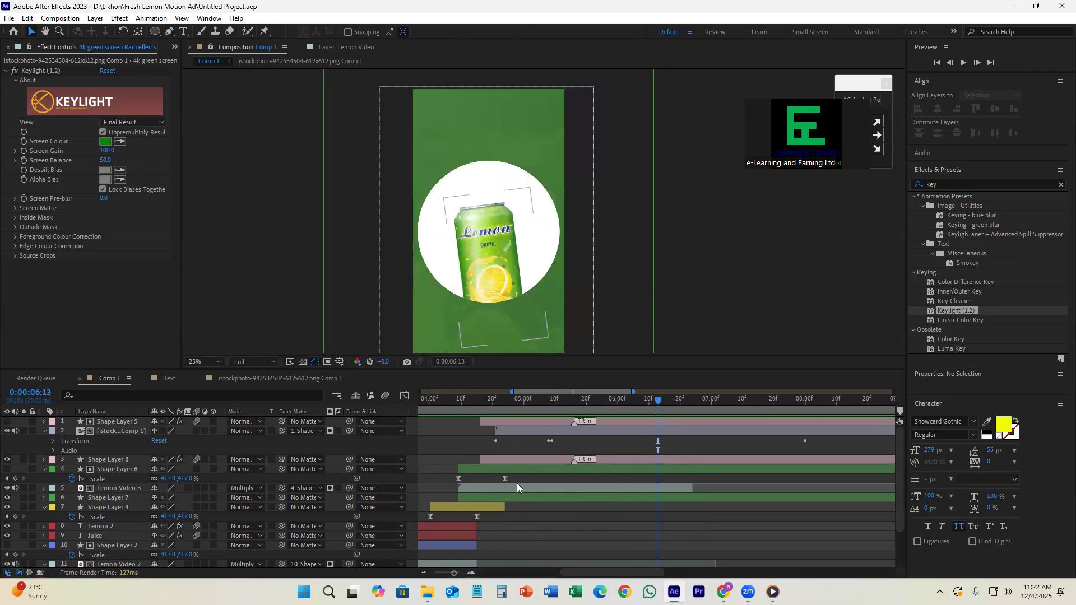
- Switch to Chrome and search Google Images for "lemon png"
left_click(724, 592)
left_click(488, 11)
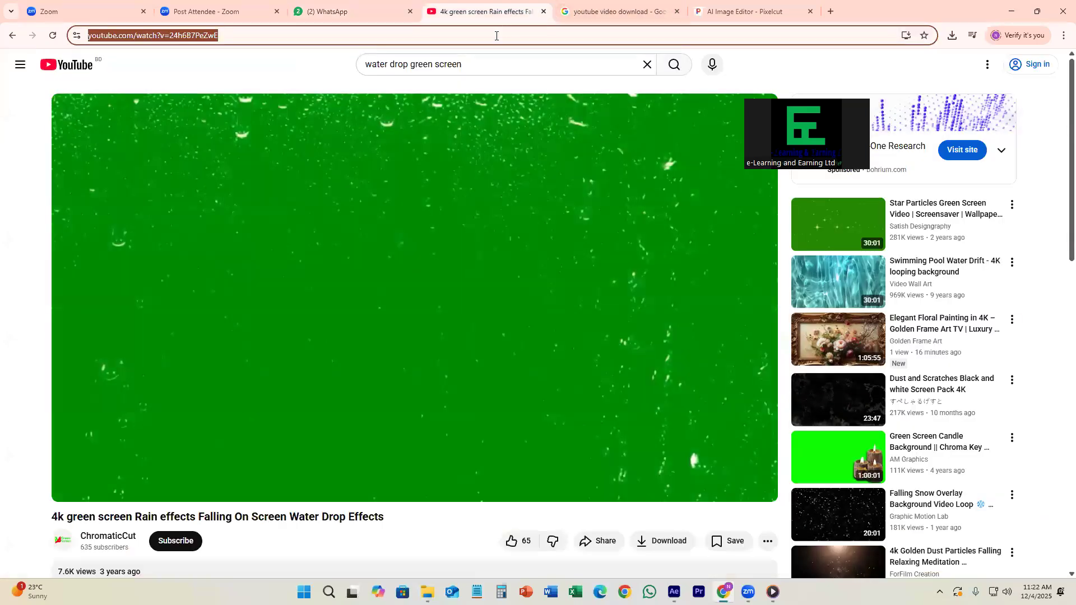
type("lemon")
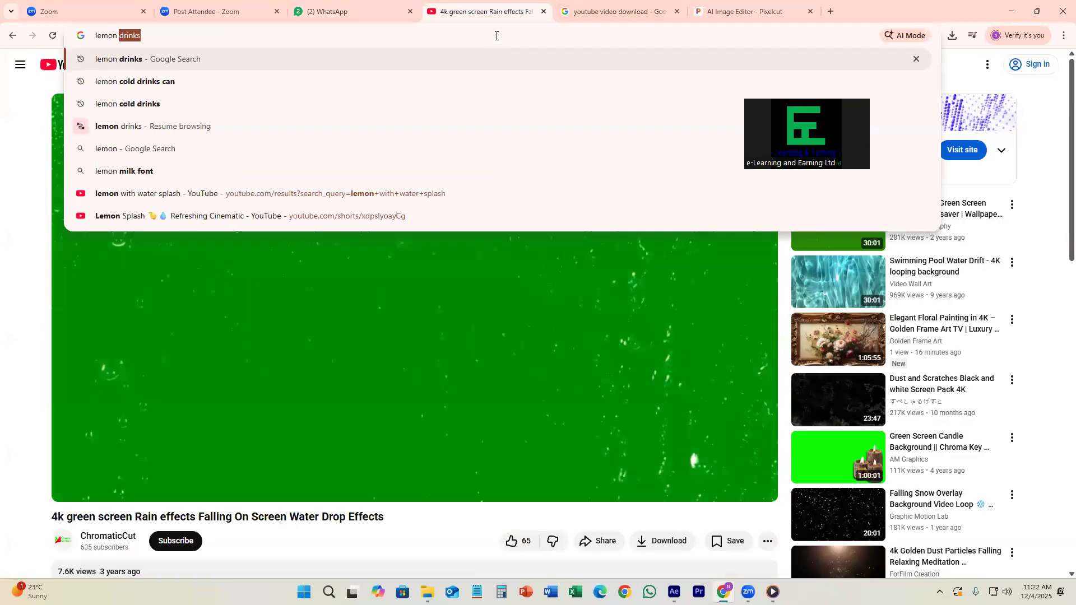
type(" png")
key("Return")
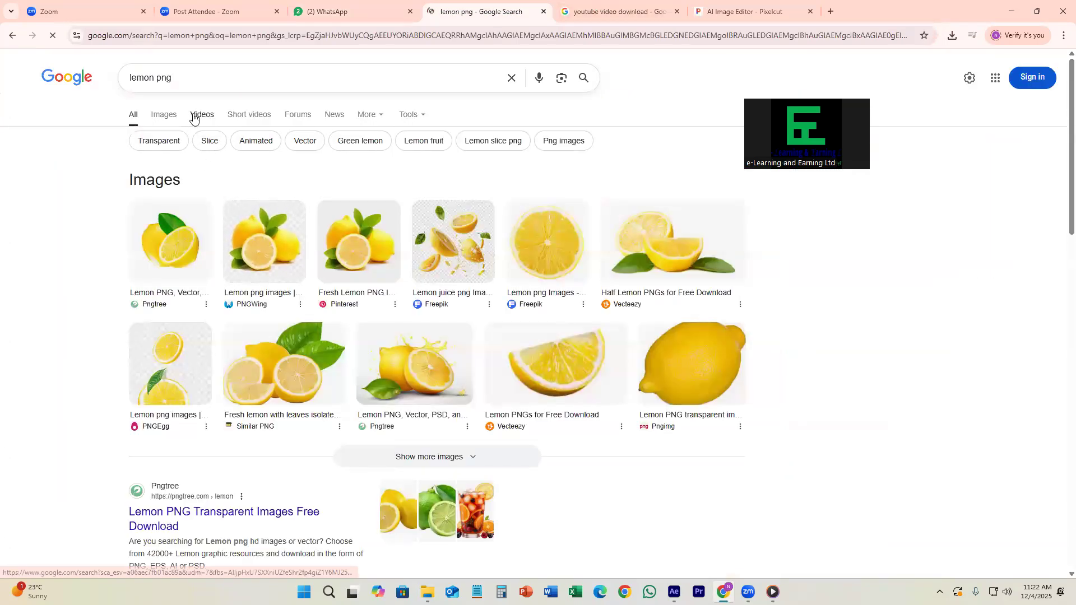
left_click(161, 115)
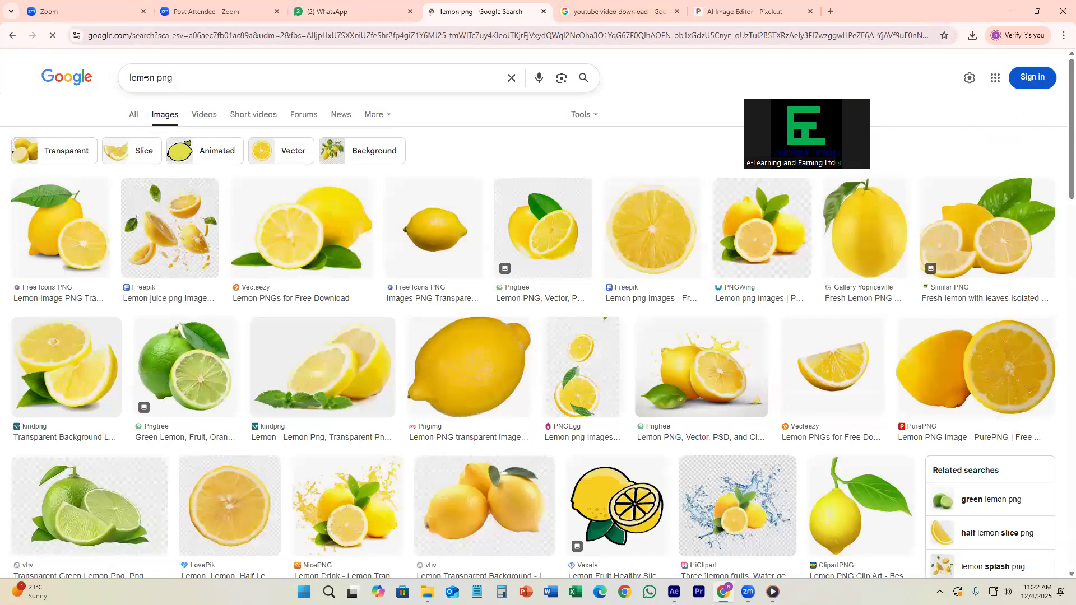
- Refine the image search to "lemon slice png", accepting the corrected spelling
left_click(151, 79)
type("sli")
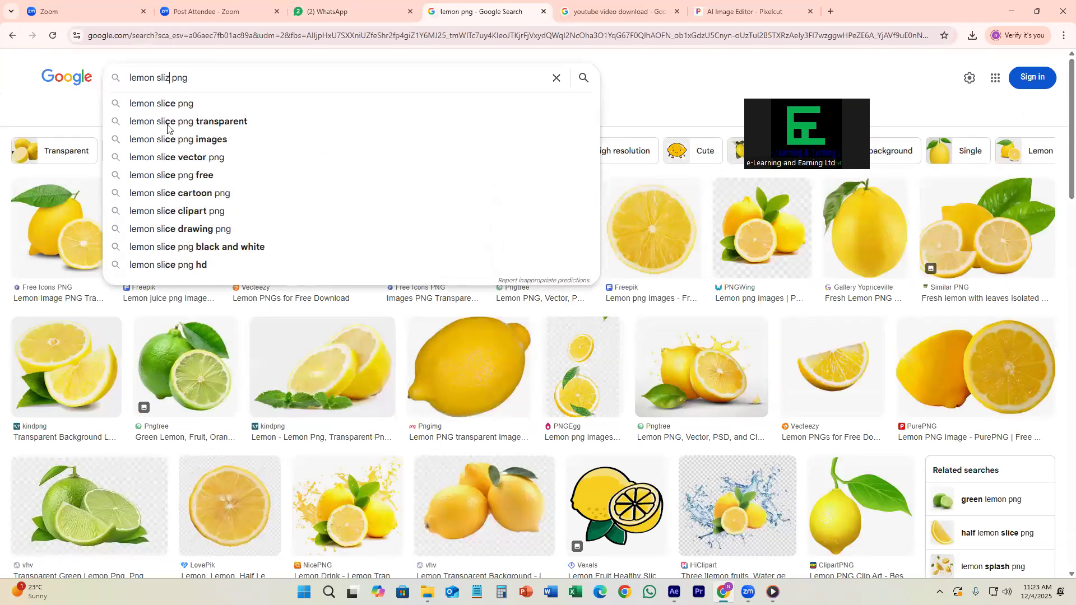
type("z")
type("e")
key("Return")
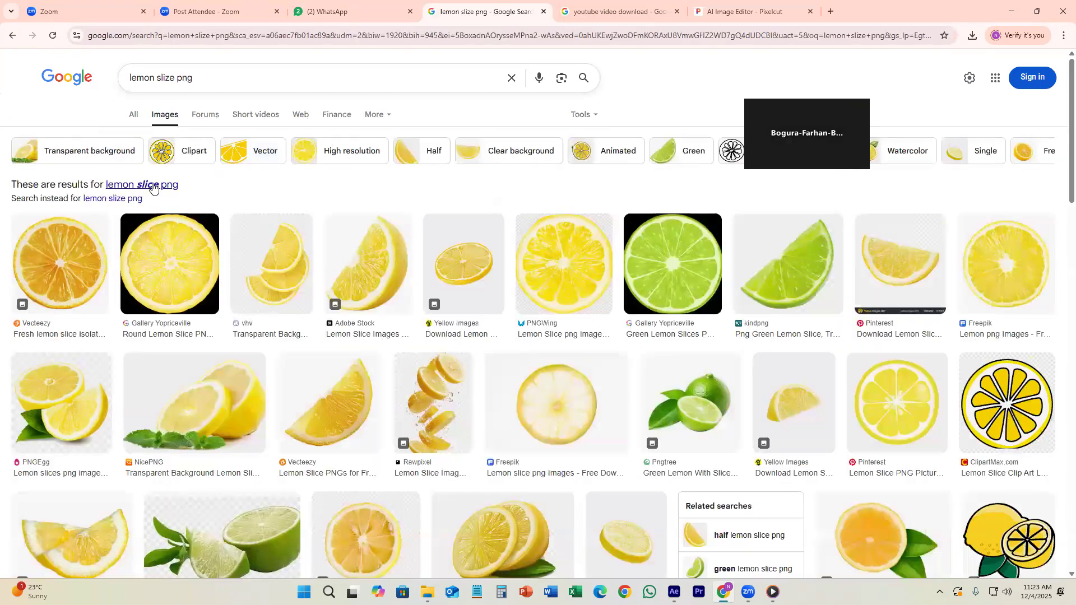
left_click(150, 184)
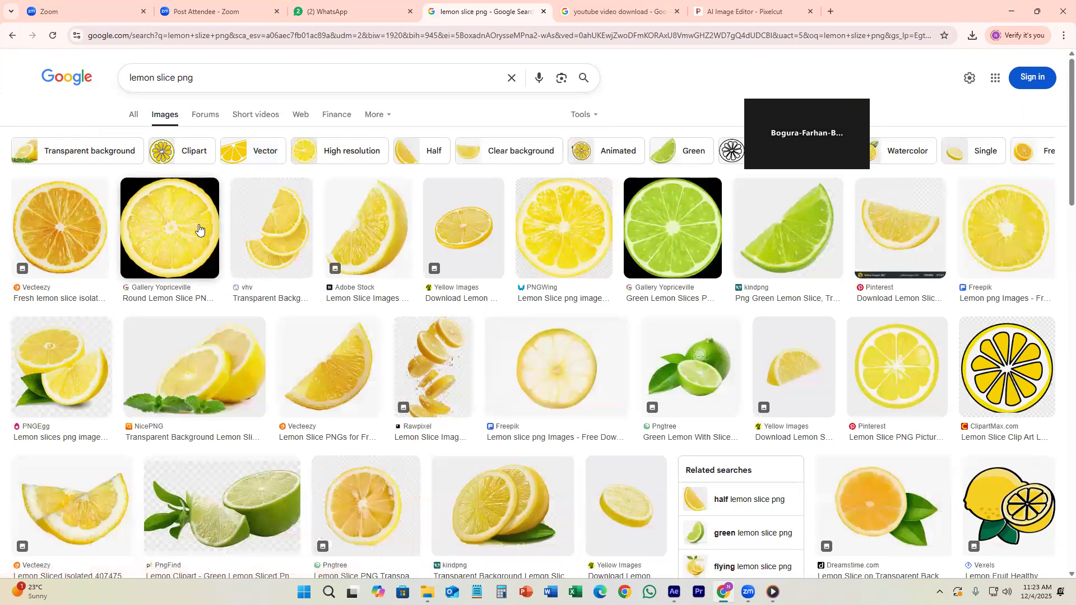
- Compare the Gallery Yopriceville green slice with the After Effects composition, and preview the Vecteezy lemon slice result
left_click(673, 253)
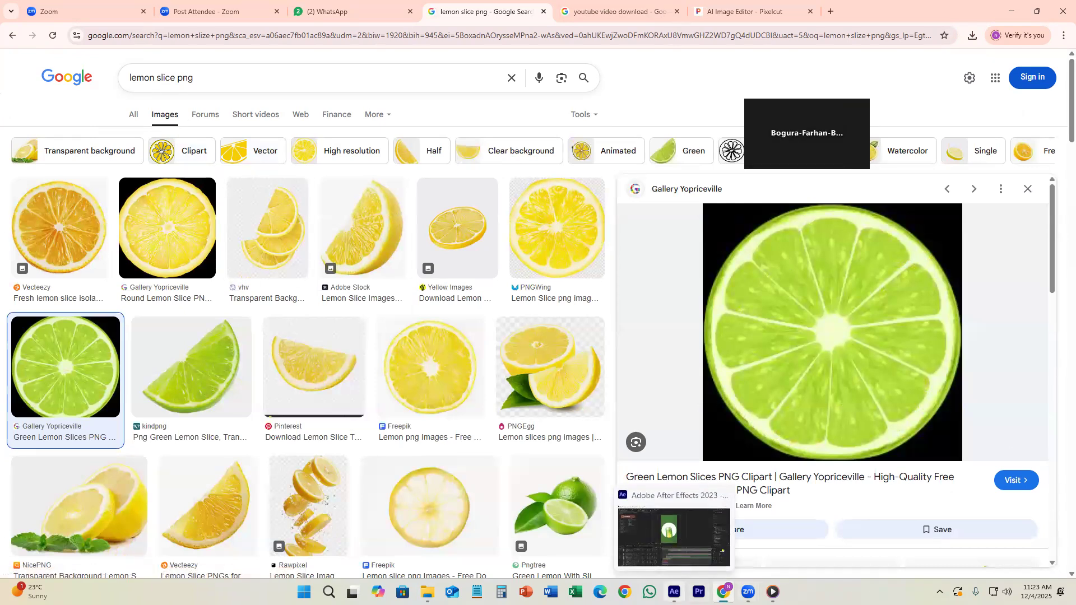
left_click(674, 592)
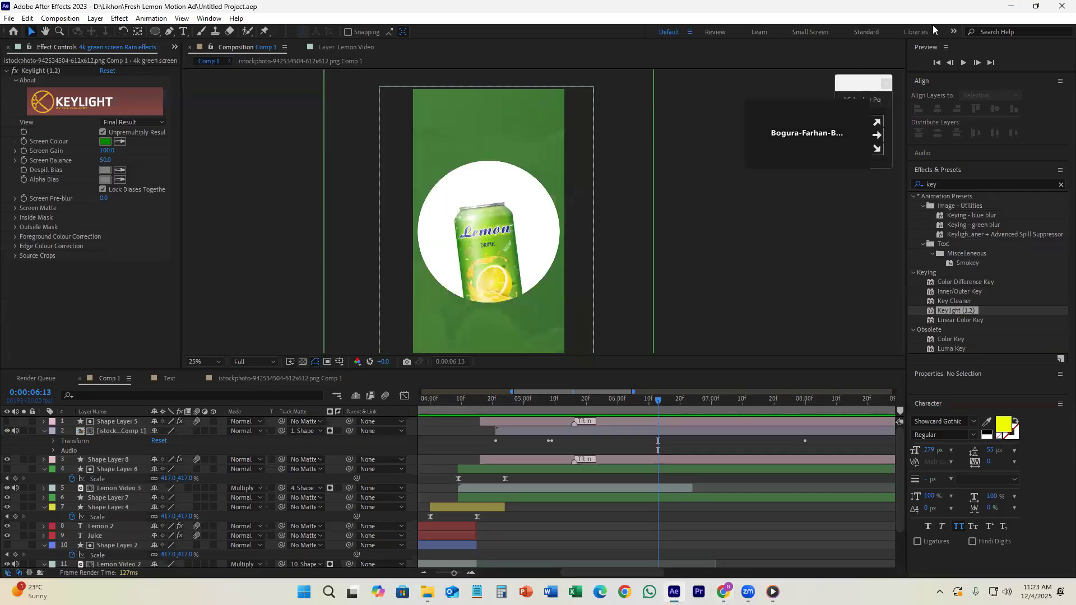
left_click(1008, 8)
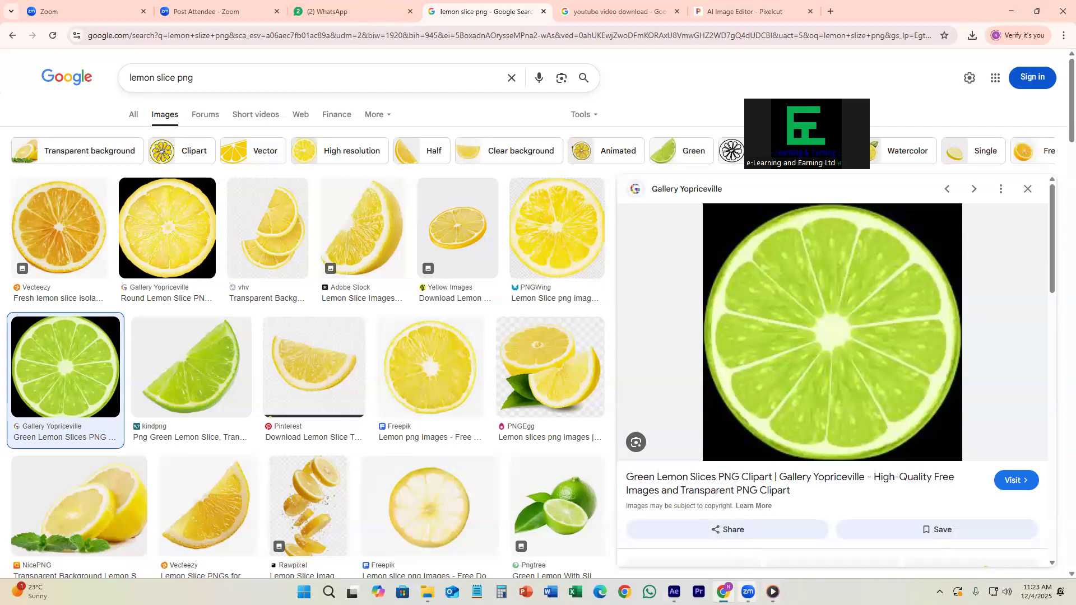
mouse_move(749, 592)
left_click(56, 235)
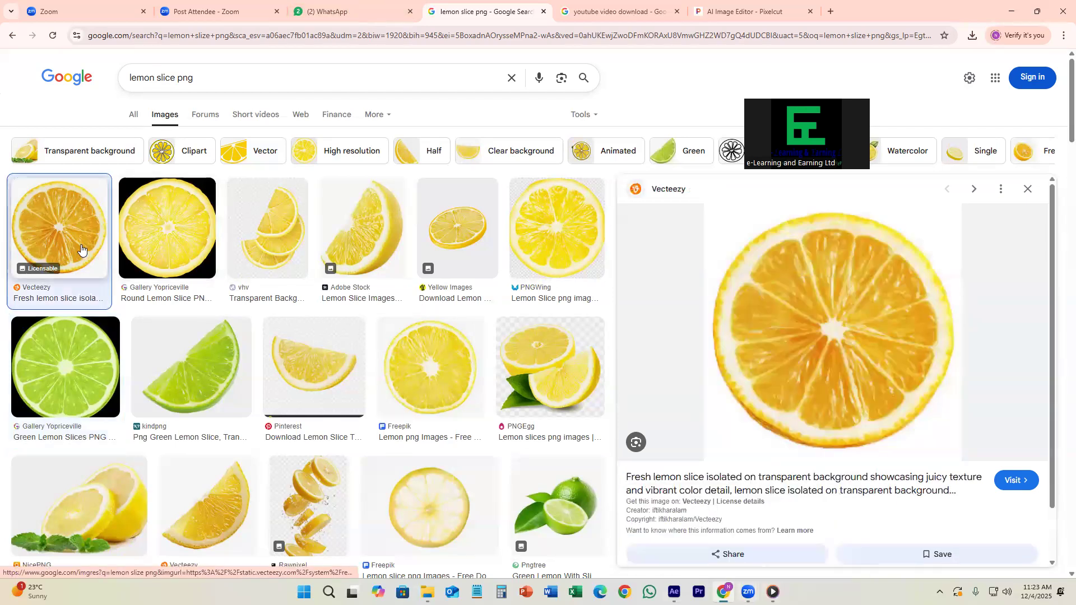
- Check the WhatsApp video and the istockphoto can image in the Fresh Lemon Motion Ad folder
mouse_move(749, 589)
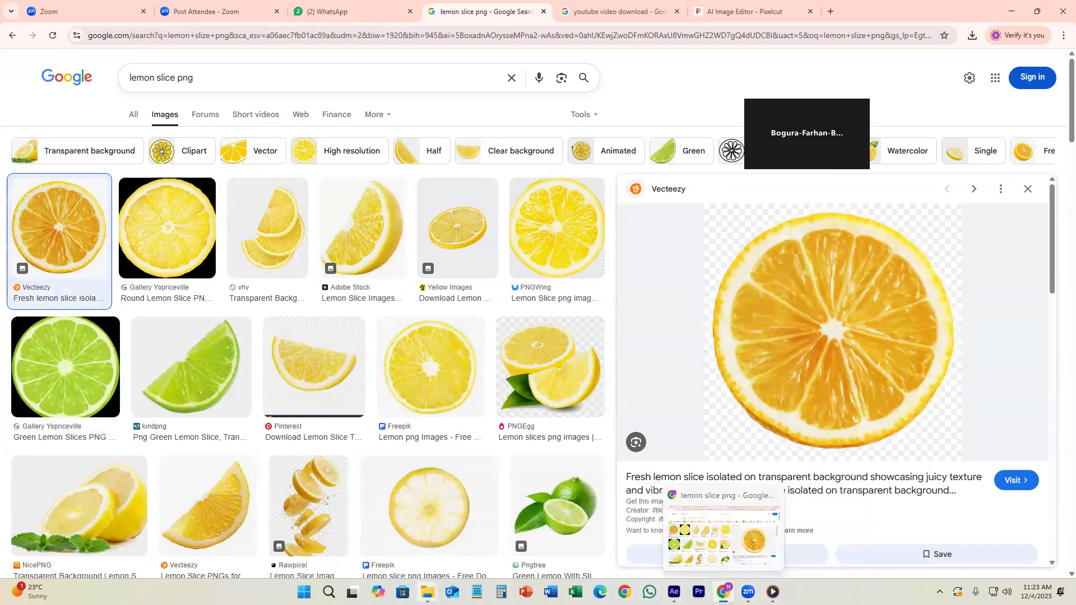
left_click(427, 592)
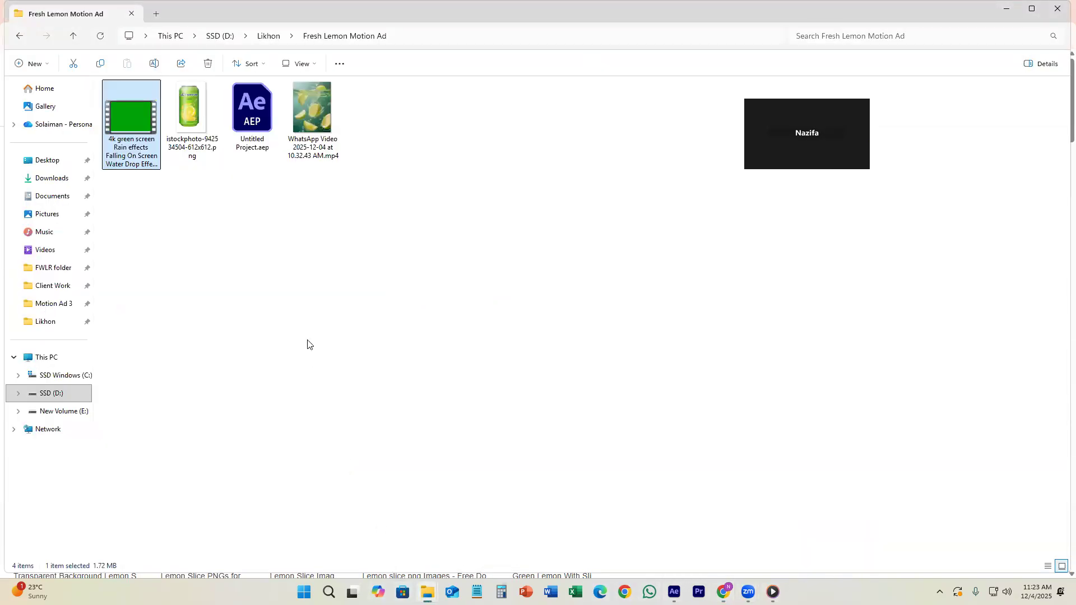
left_click(313, 110)
left_click(190, 109)
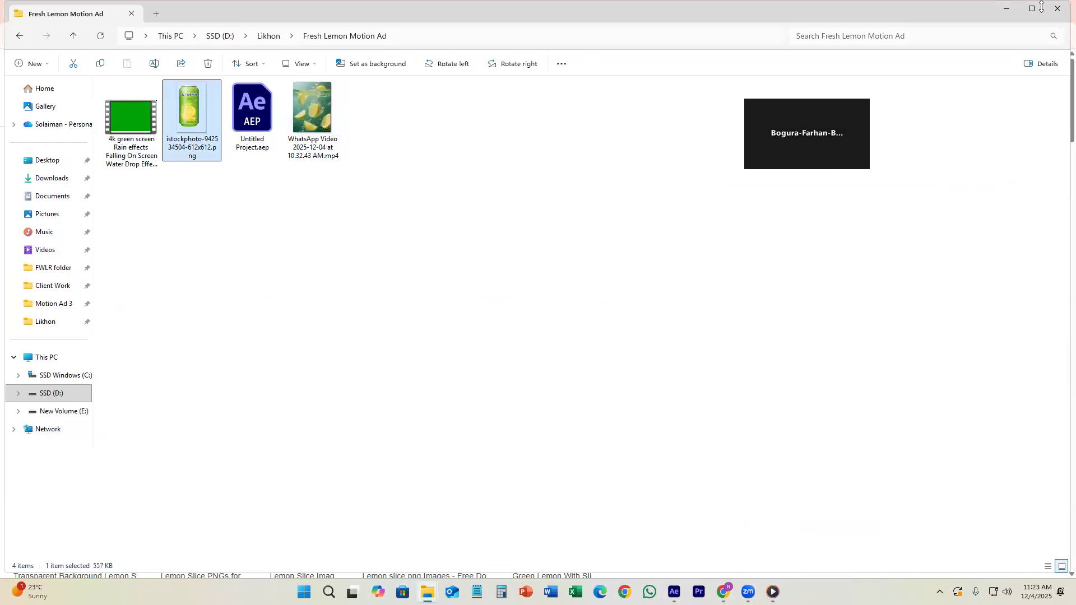
left_click(1009, 12)
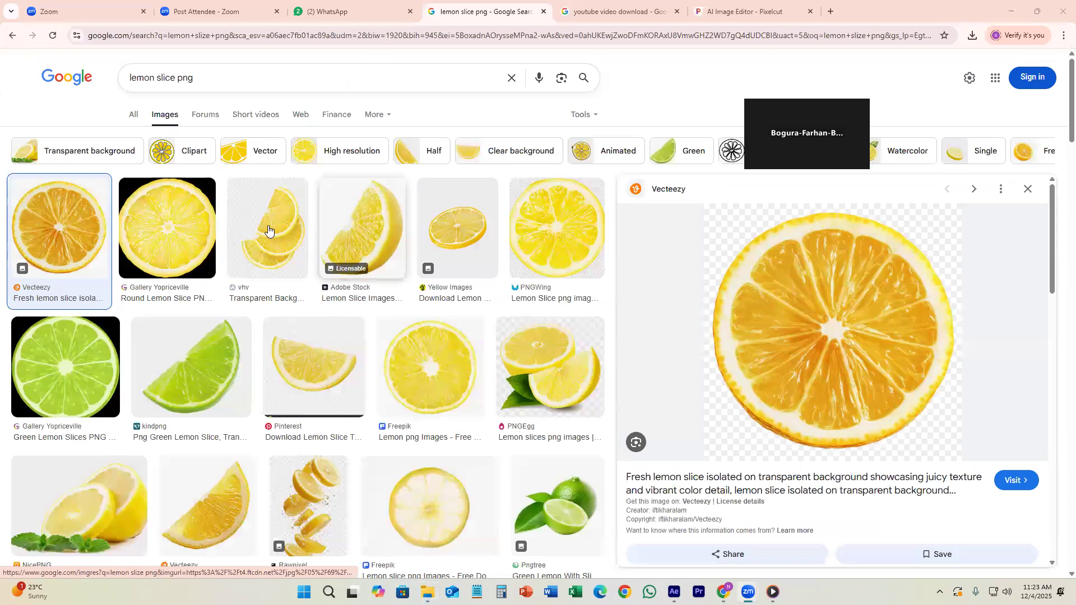
- Preview the PNGWing yellow lemon slice among the image results and open its source page
left_click(577, 248)
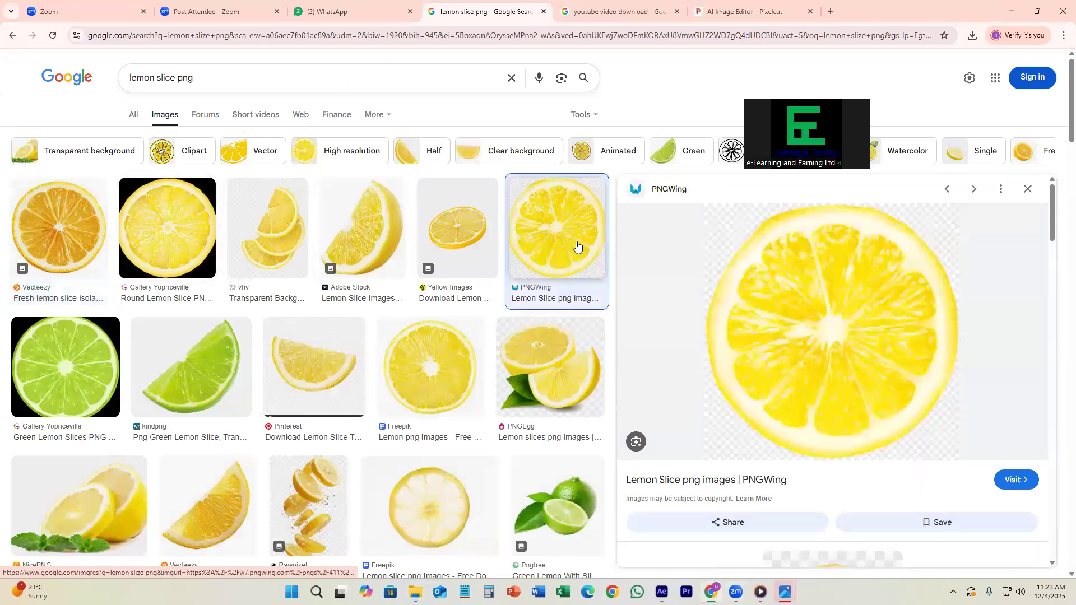
scroll(840, 289, "down", 3)
scroll(809, 250, "up", 1)
left_click(810, 248)
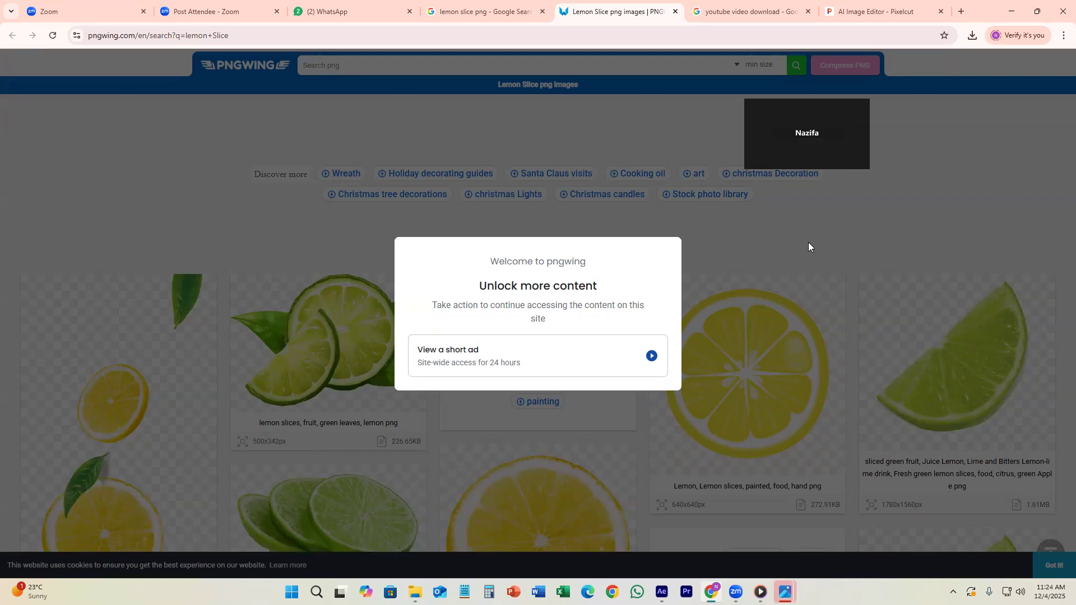
- Unlock the PNGWing site content by viewing the short ad through to its end and closing it
left_click(645, 359)
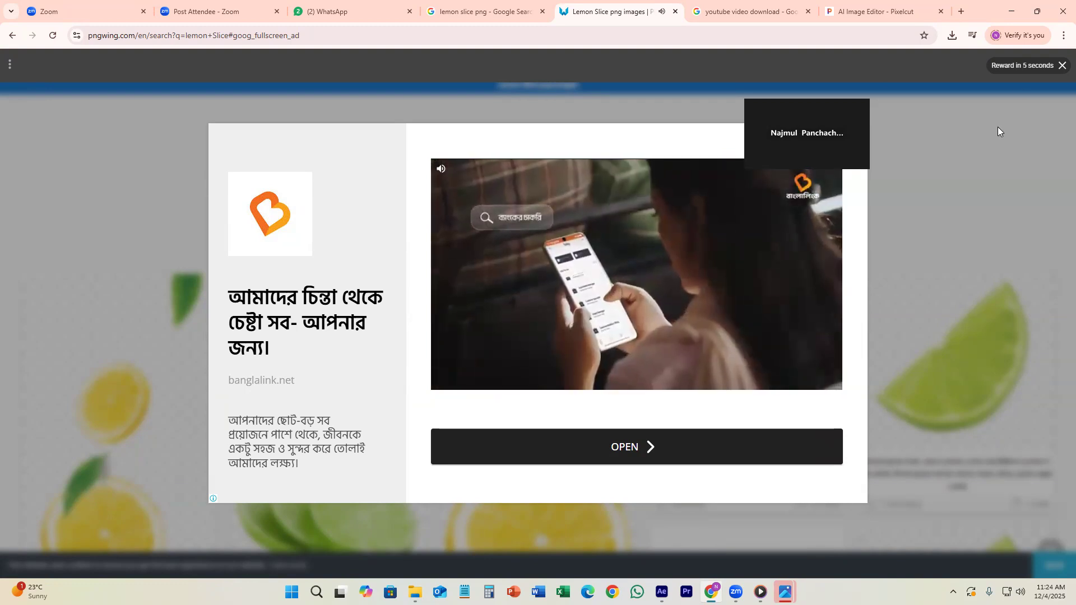
left_click(1033, 71)
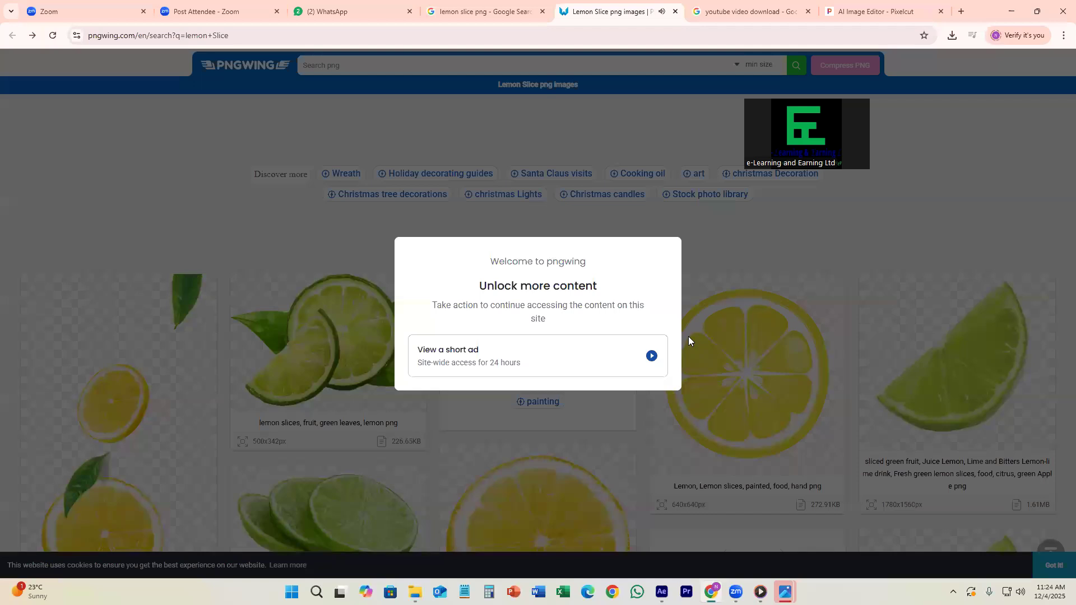
left_click(651, 356)
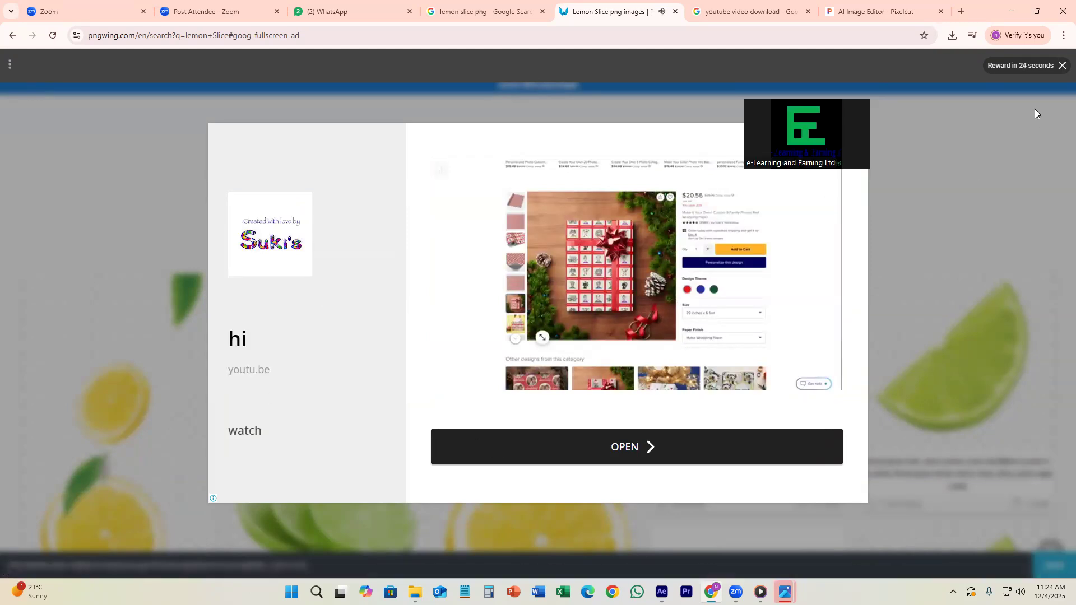
left_click(1060, 67)
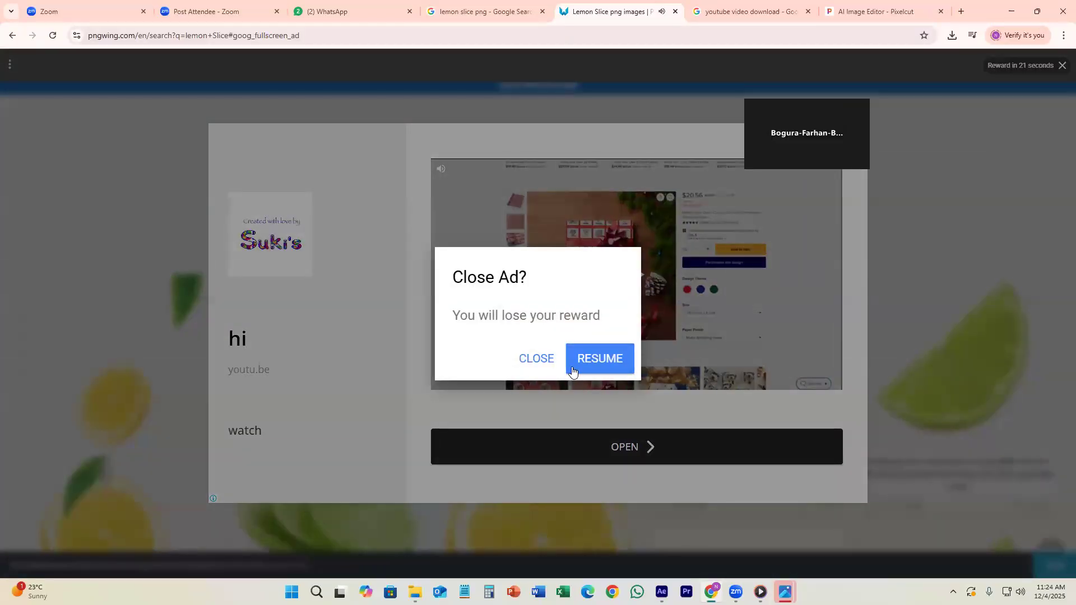
left_click(592, 359)
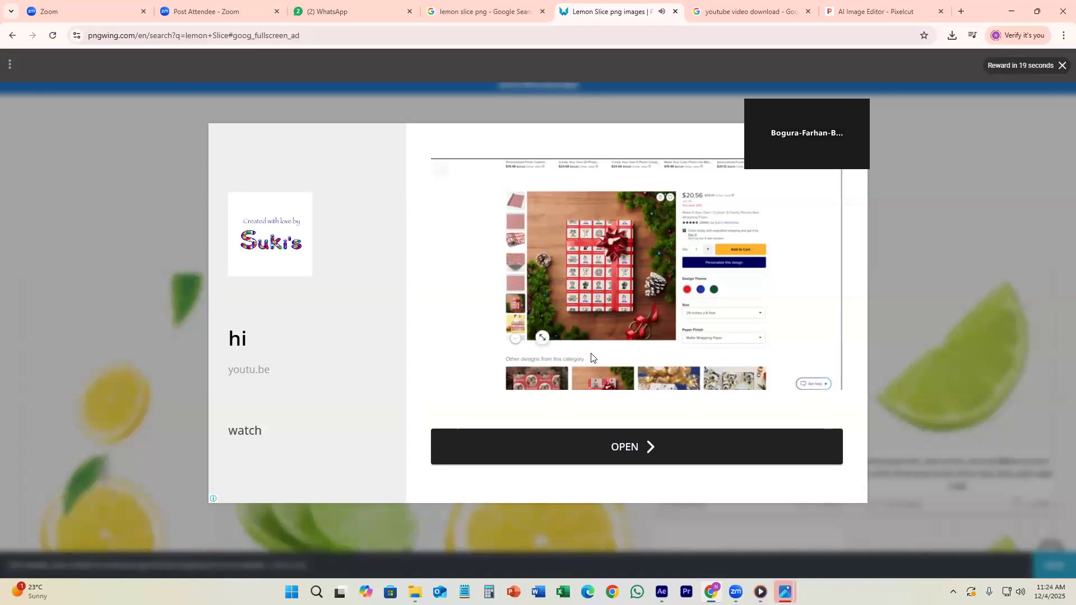
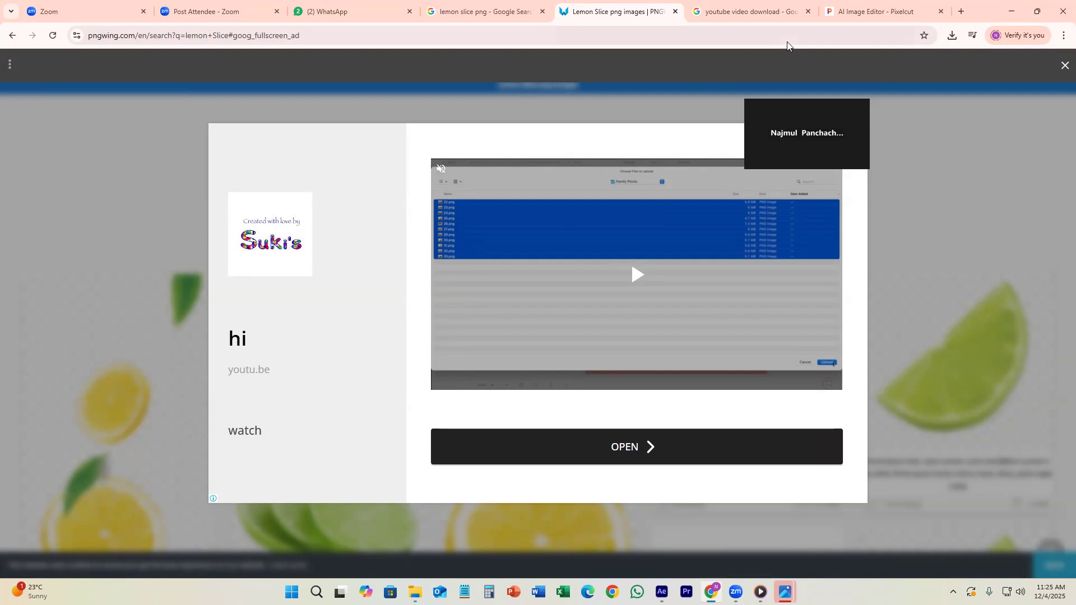
left_click(1060, 67)
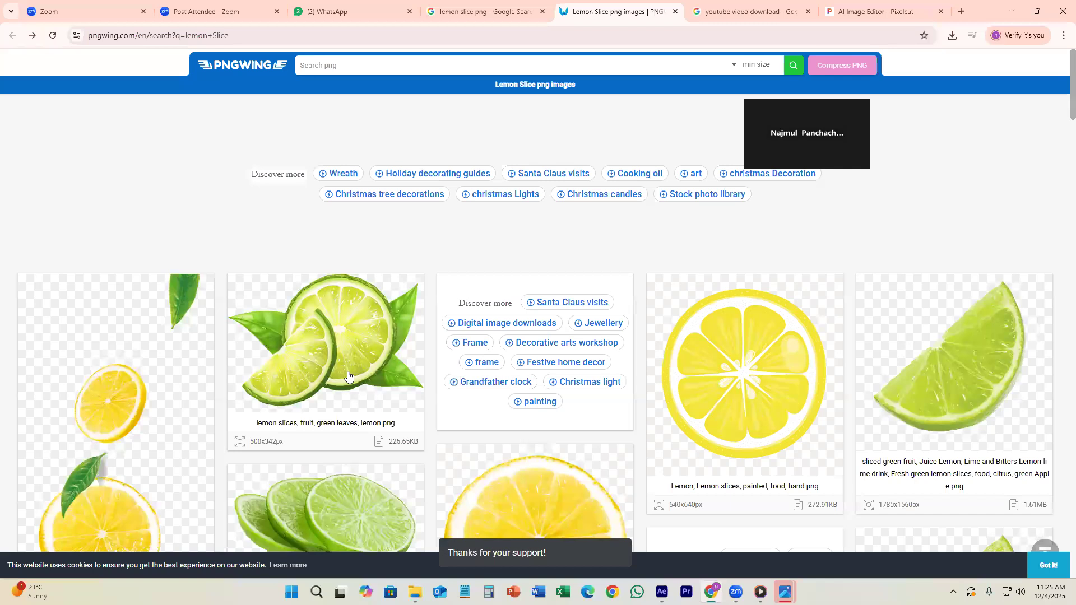
- Open the 2000x2000px yellow lemon slice image and request its PNG download
scroll(180, 285, "down", 2)
scroll(167, 294, "down", 2)
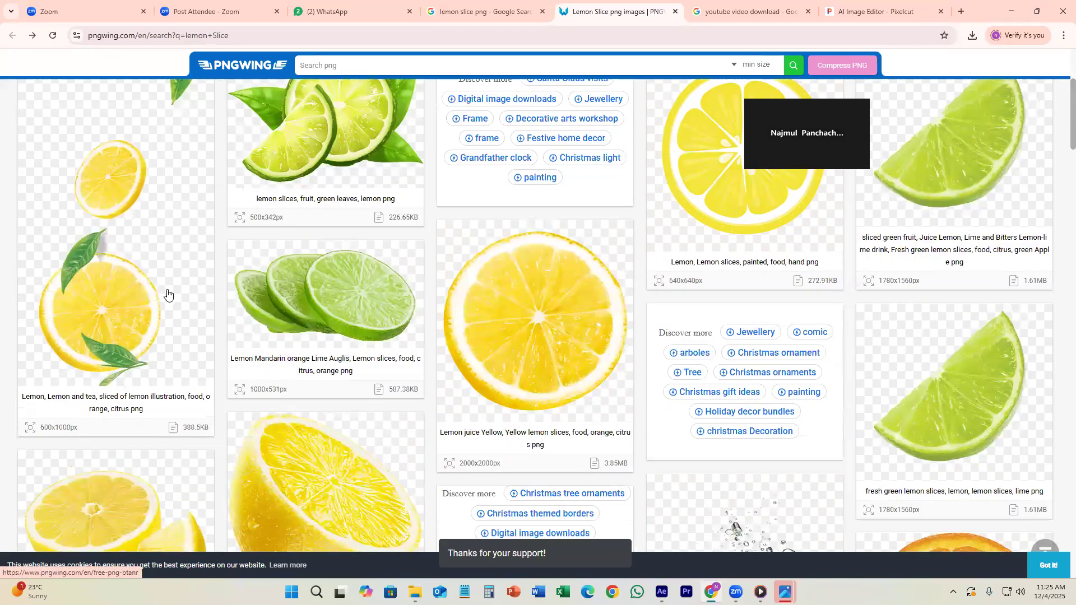
left_click(559, 321)
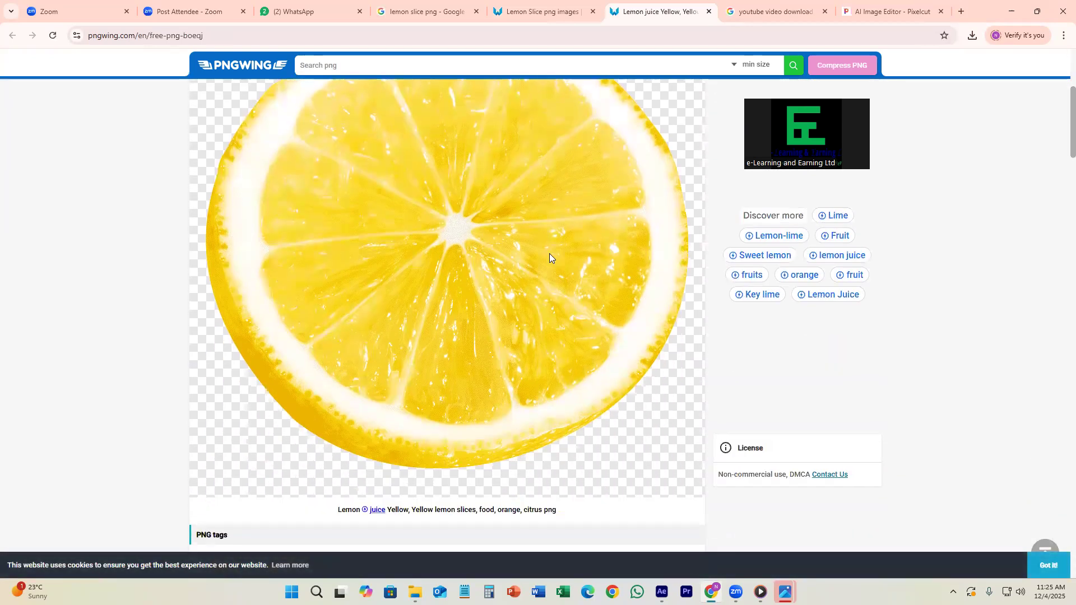
scroll(752, 391, "down", 8)
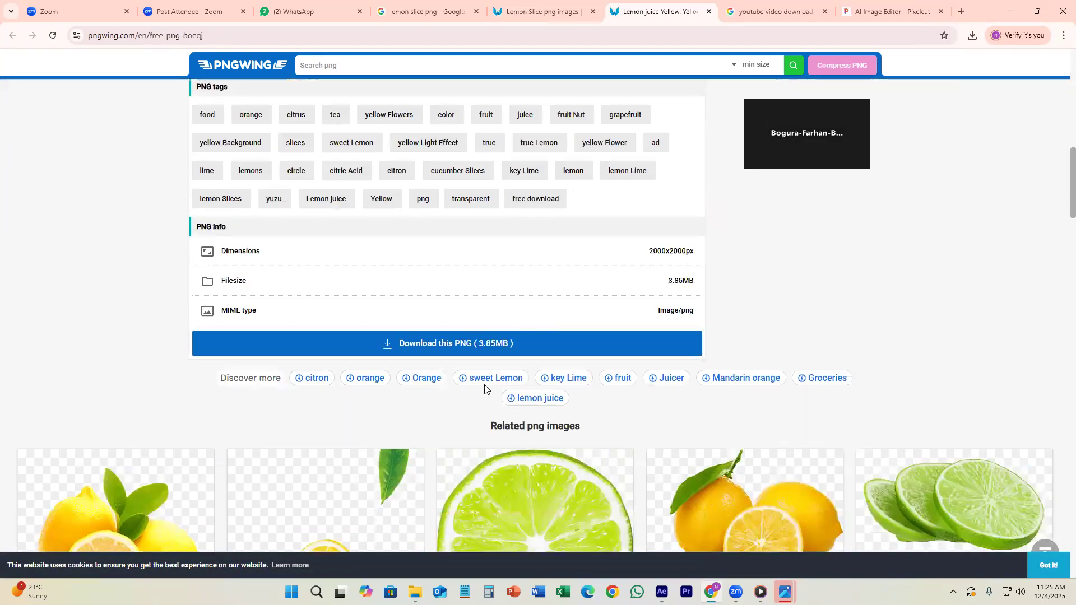
left_click(439, 344)
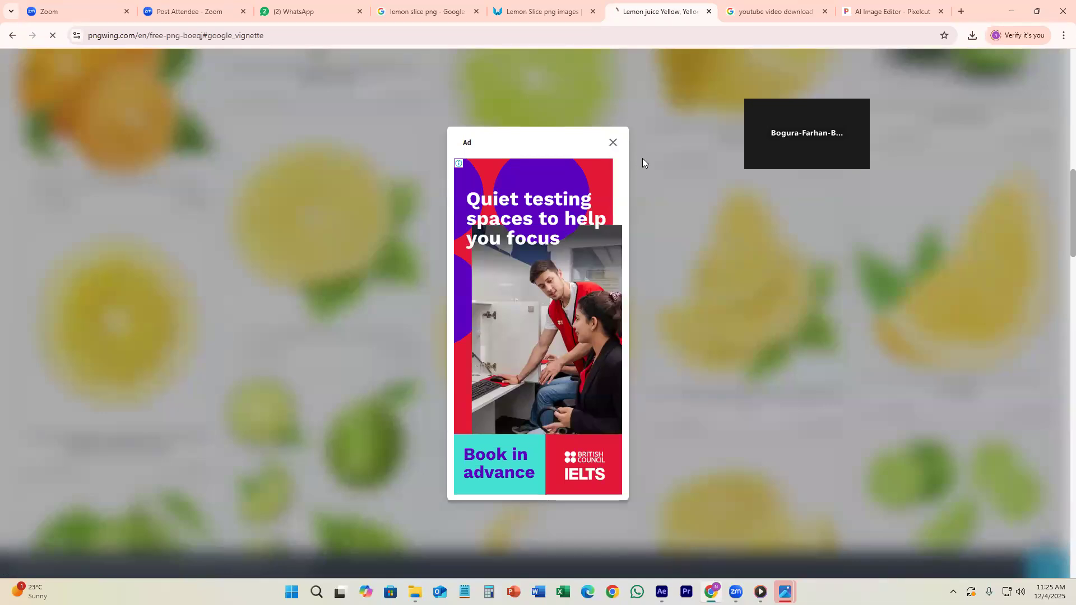
- Complete the character-order check to download the lemon slice PNG, and show the downloaded file in its folder
scroll(621, 269, "down", 7)
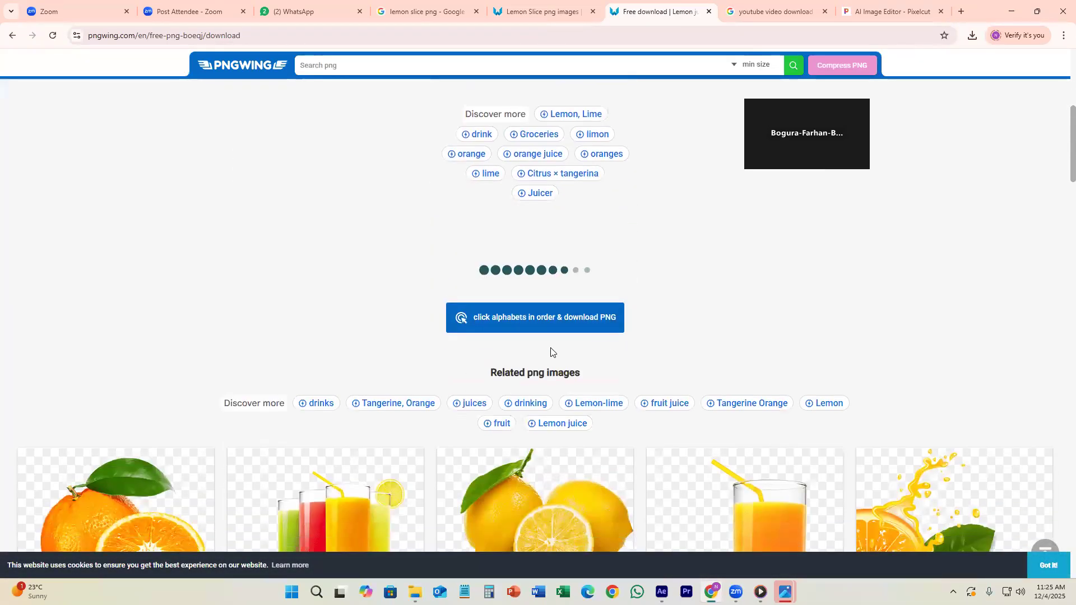
left_click(525, 317)
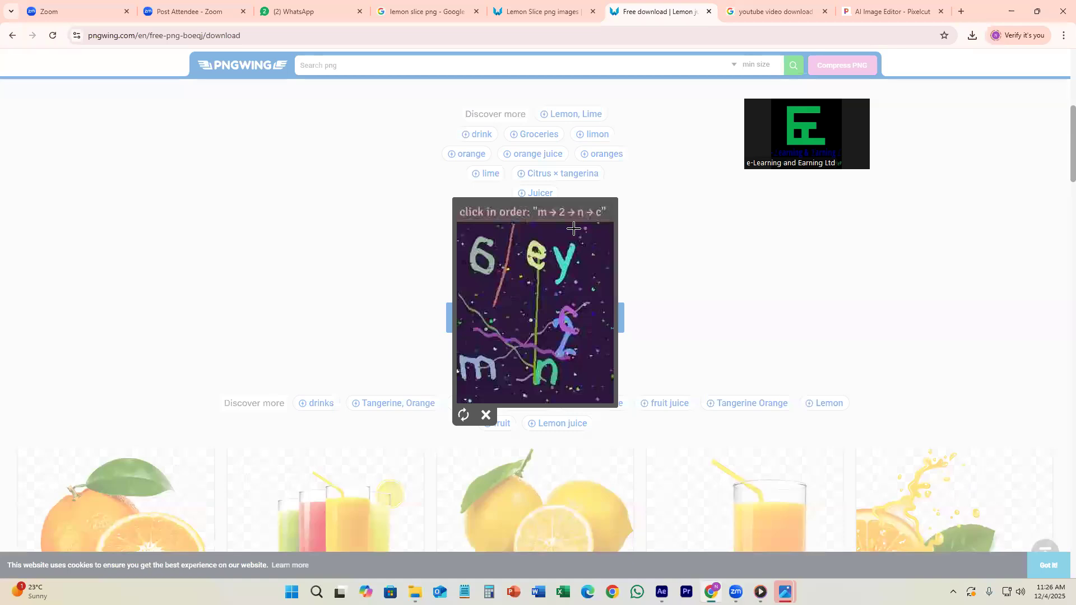
left_click(471, 369)
left_click(562, 347)
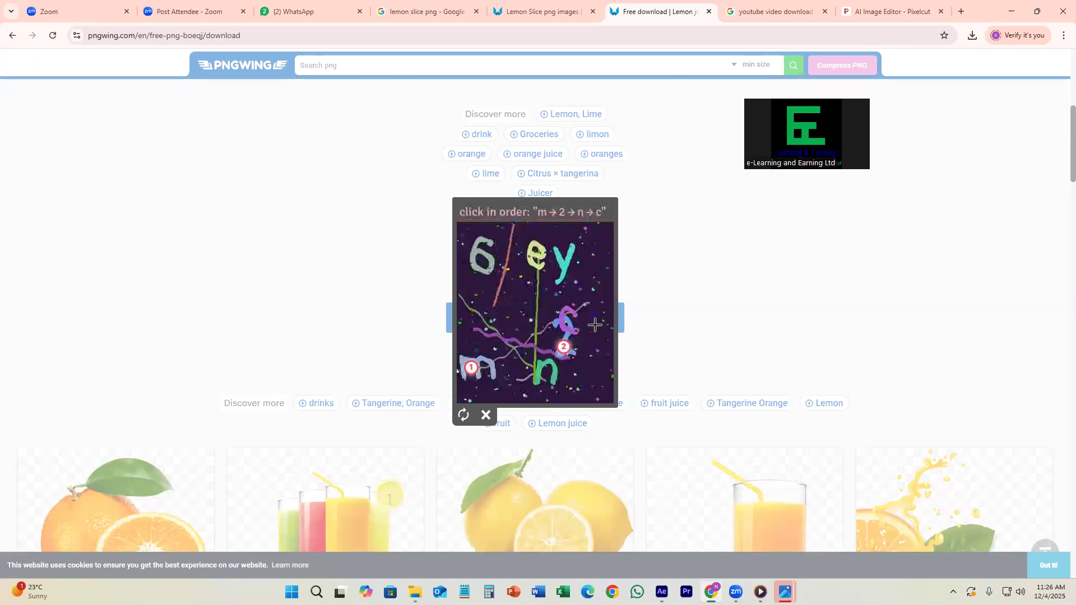
left_click(541, 375)
left_click(570, 311)
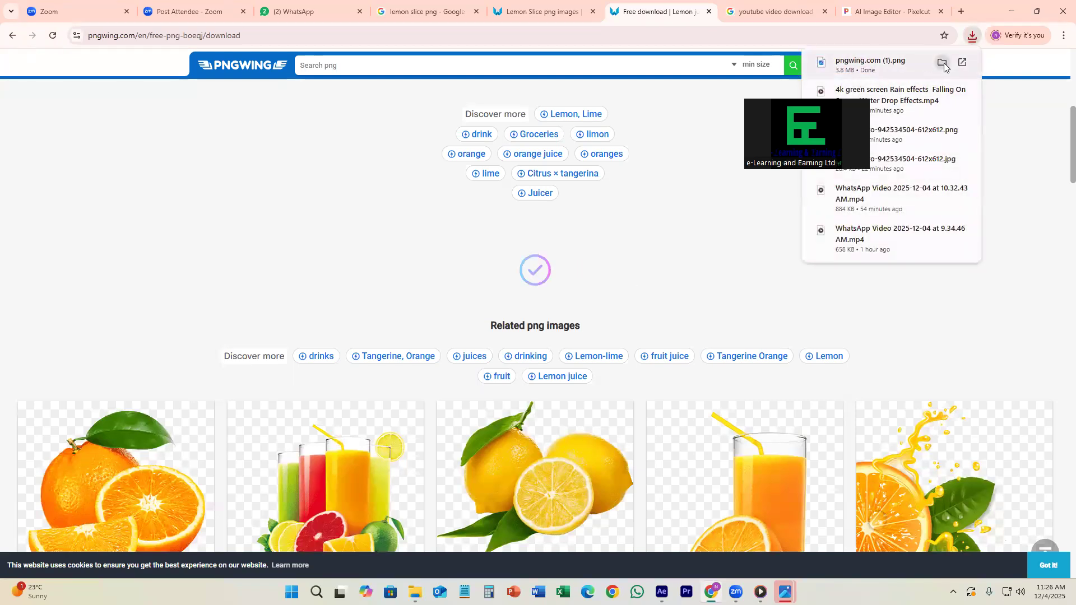
left_click(942, 63)
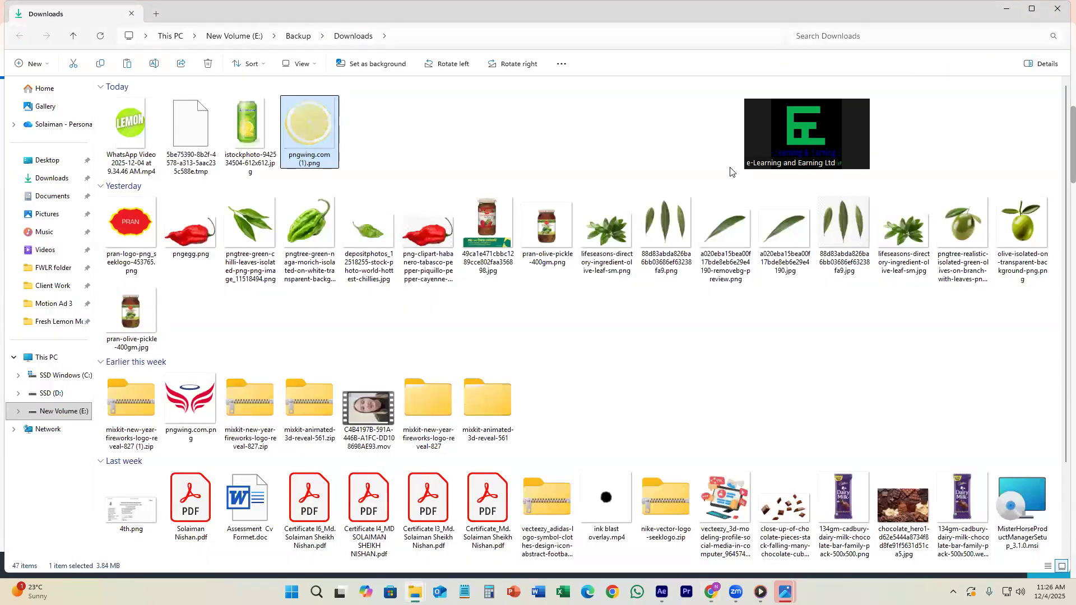
- Paste the downloaded lemon slice PNG into the Fresh Lemon Motion Ad folder and add it as the top layer of Comp 1 in After Effects
mouse_move(415, 592)
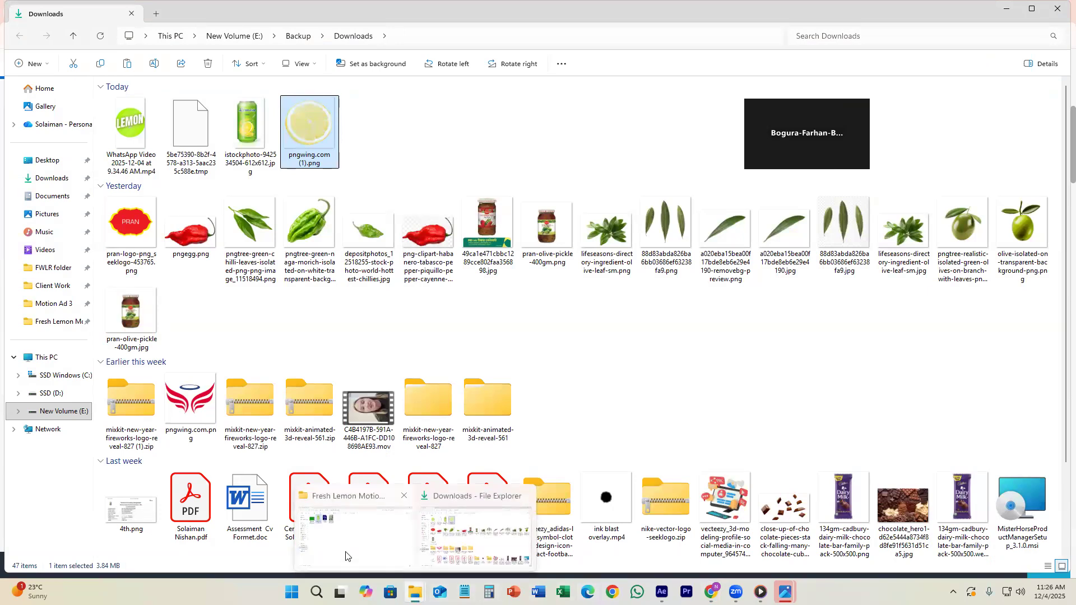
left_click(354, 538)
key("ctrl+v")
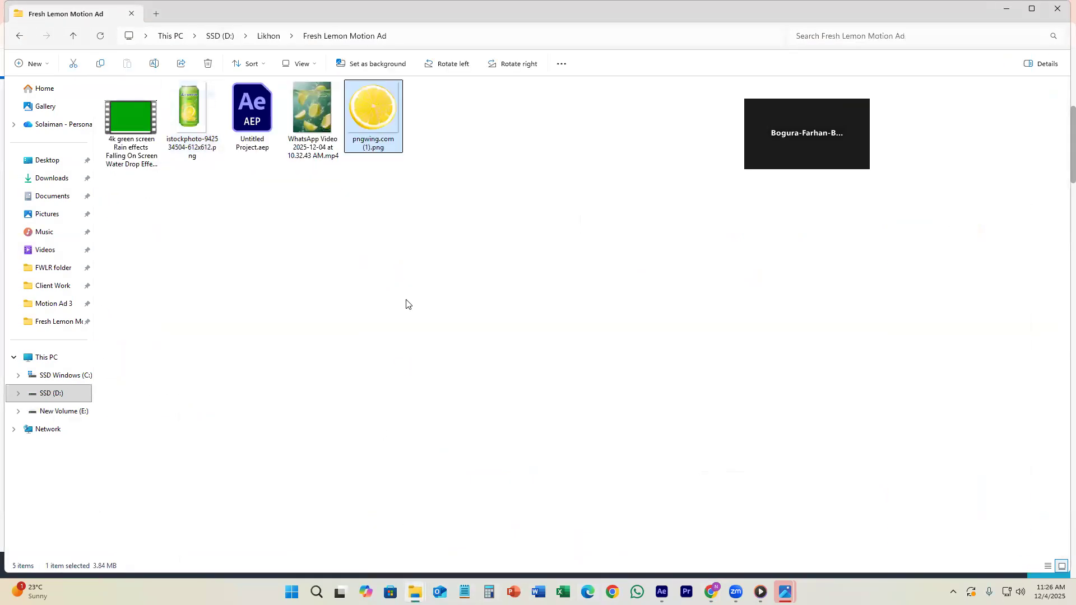
left_click_drag(383, 101, 178, 512)
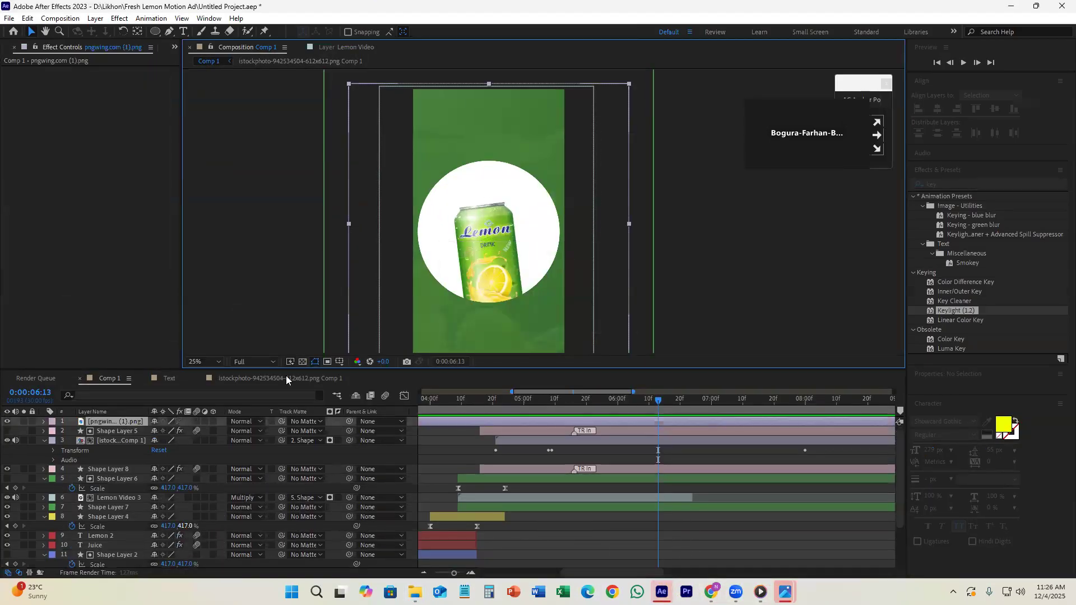
- Scale the lemon slice layer to 28% and place it above the white circle, at about 612, 152
key("s")
left_click_drag(171, 430, 152, 431)
left_click_drag(501, 243, 510, 127)
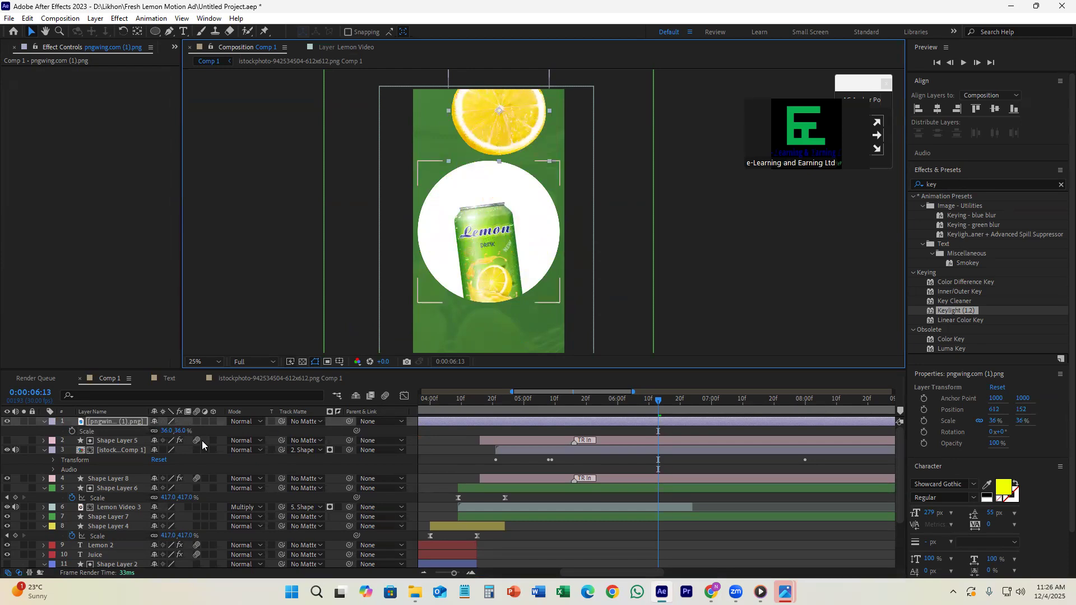
left_click_drag(179, 431, 173, 431)
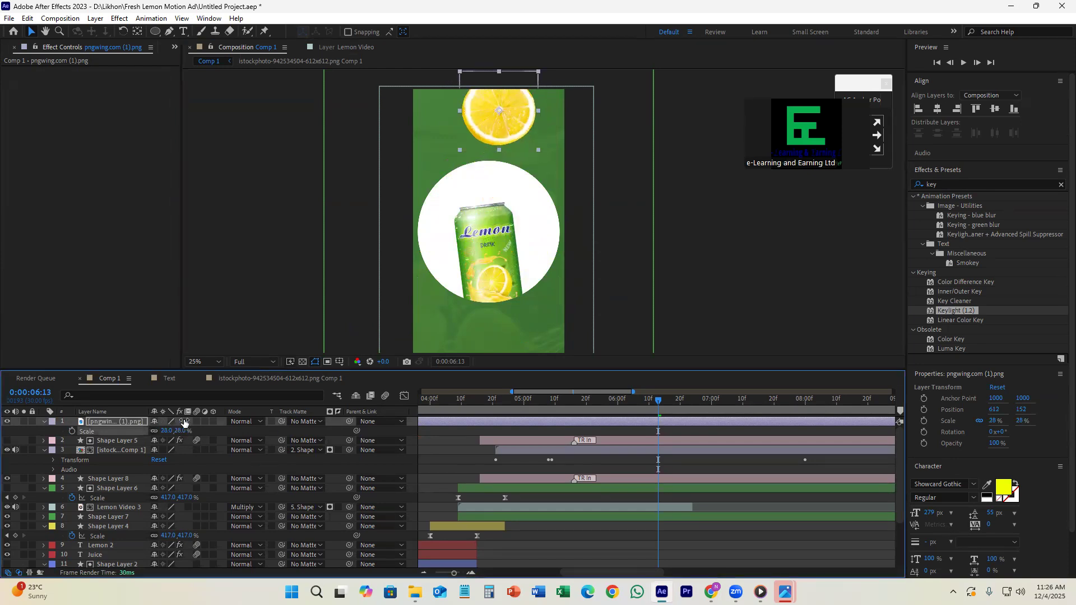
- Find the Drop Shadow effect, apply it to the lemon slice layer and set its distance to 52
double_click(941, 182)
type("dro")
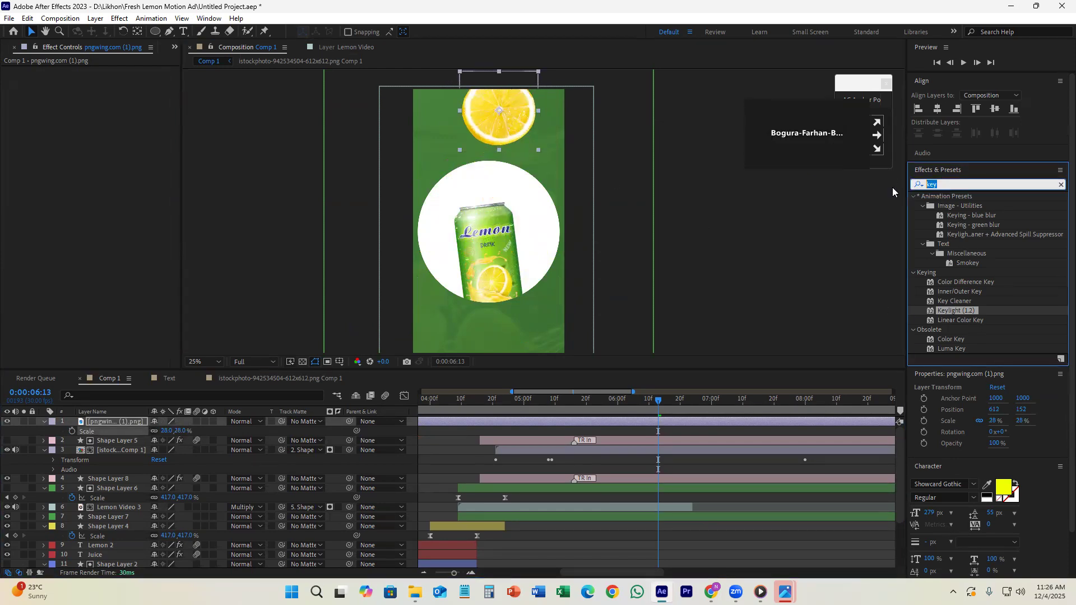
type("p")
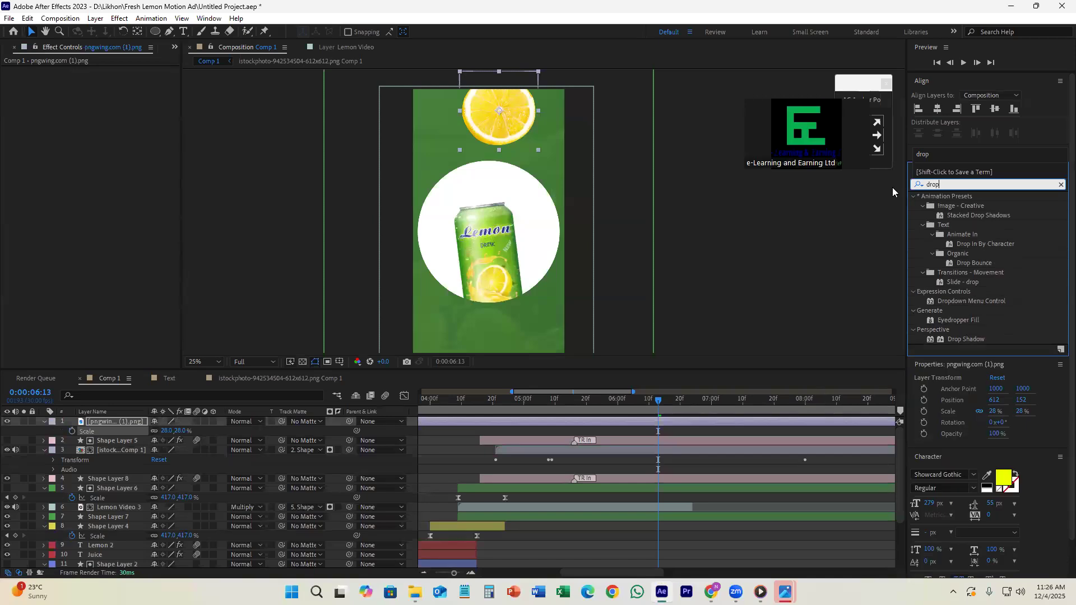
left_click_drag(978, 339, 650, 423)
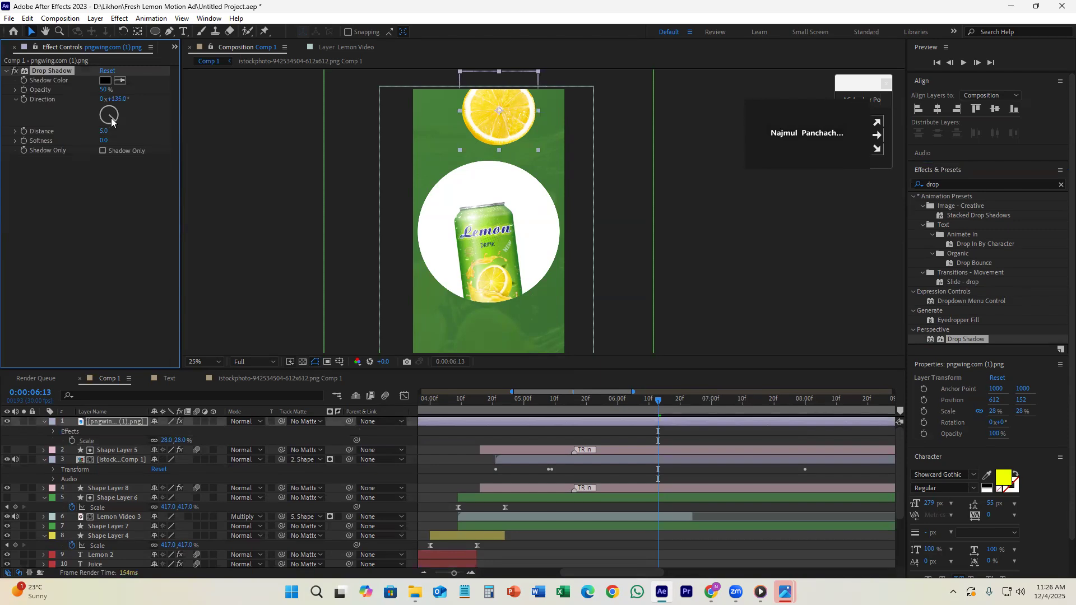
left_click_drag(119, 131, 129, 131)
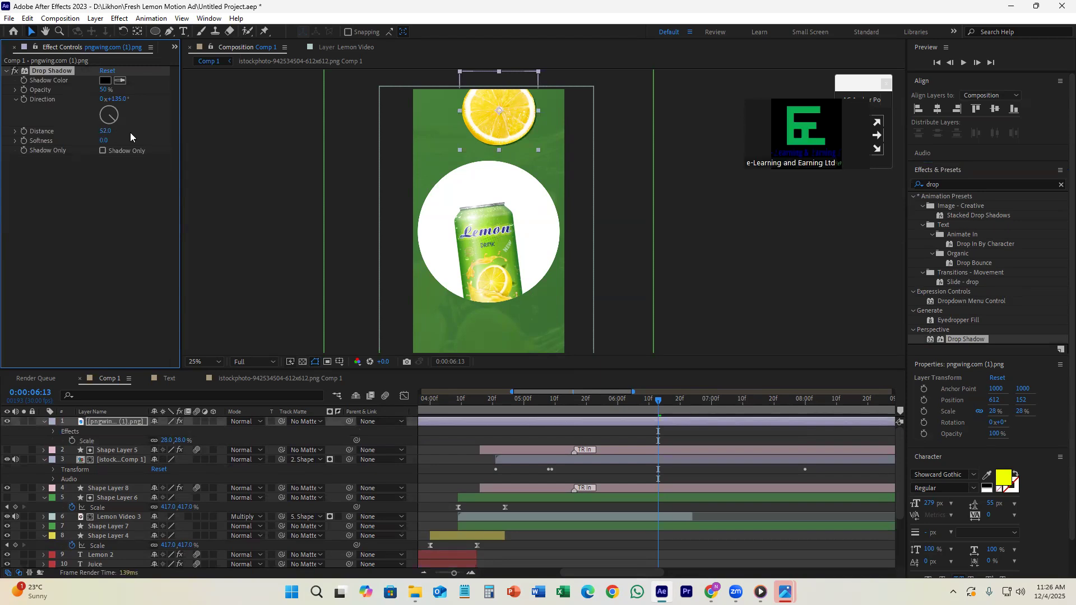
- Sample the green background for the lemon slice's shadow color and darken it to a very dark green
left_click(120, 80)
left_click(434, 119)
left_click(105, 81)
left_click_drag(695, 215, 708, 249)
left_click(875, 133)
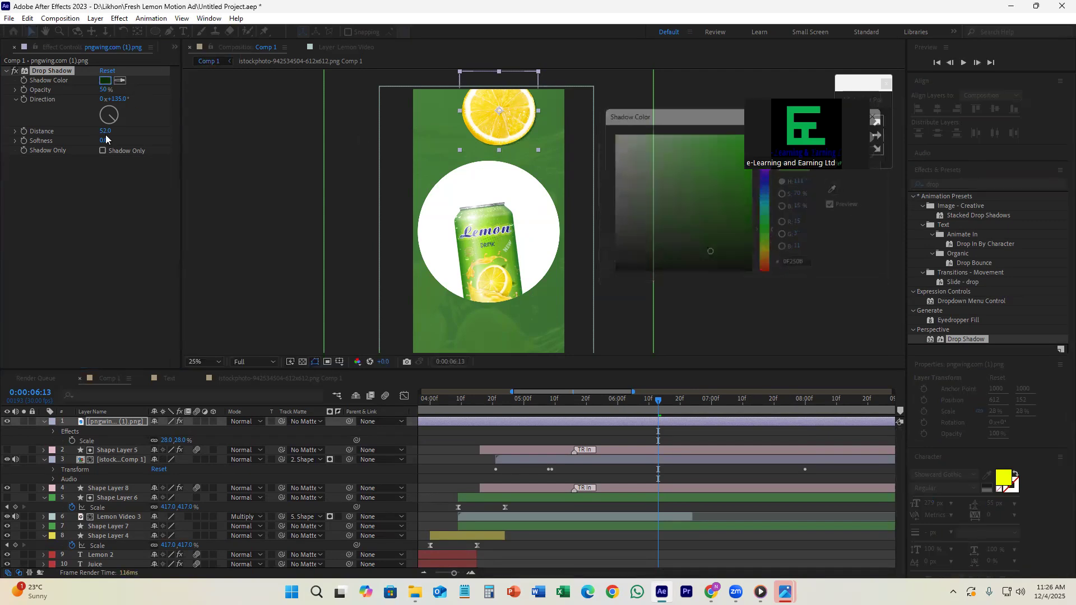
- Try a softness of 30 for the lemon slice's drop shadow
left_click_drag(160, 146, 258, 134)
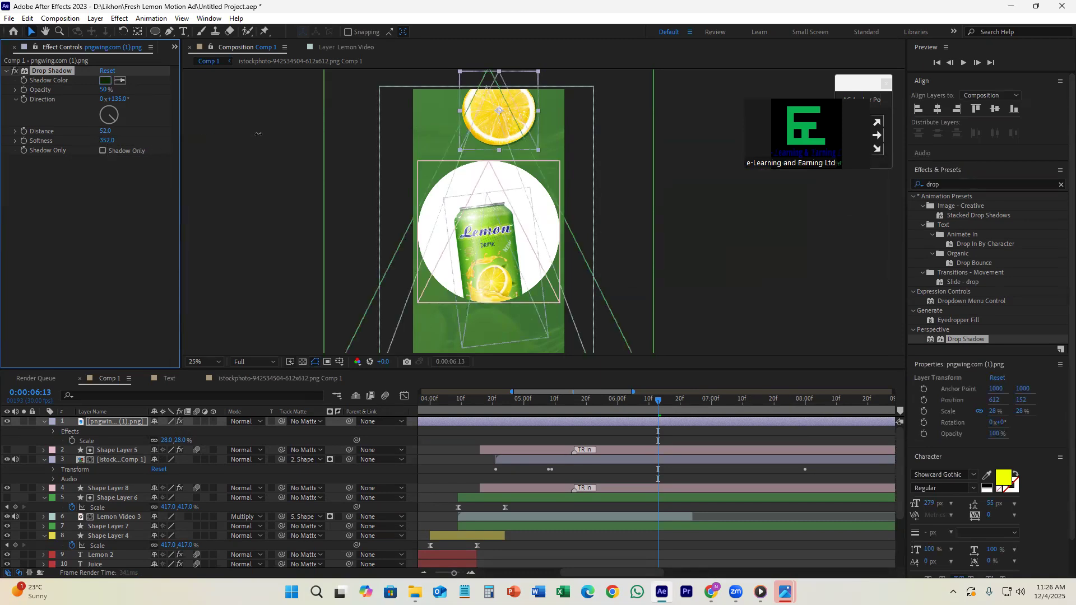
scroll(523, 131, "up", 2)
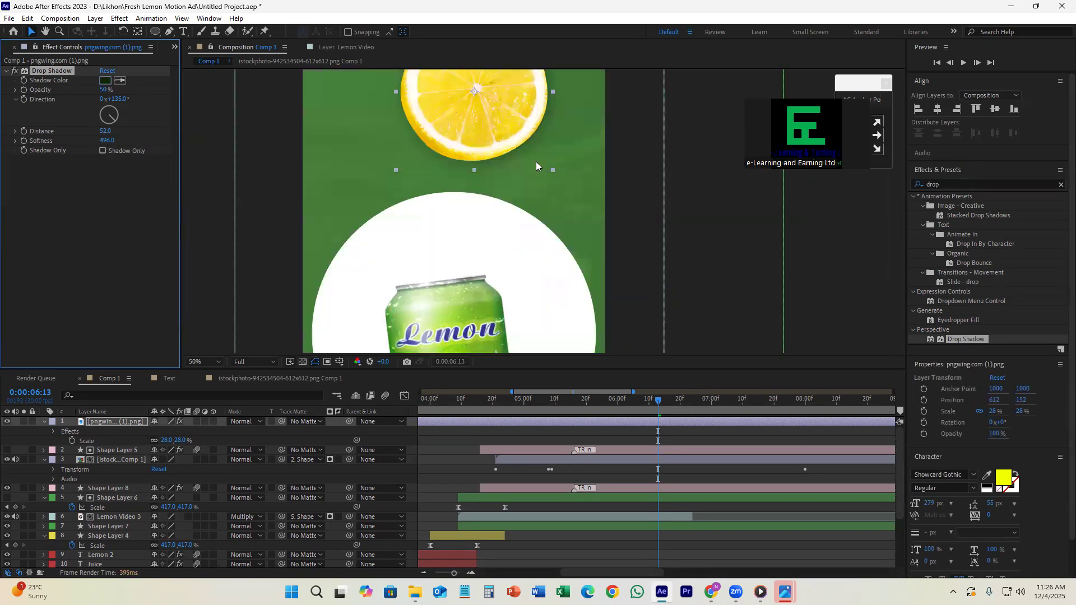
left_click(107, 140)
type("30")
key("Return")
key("Return")
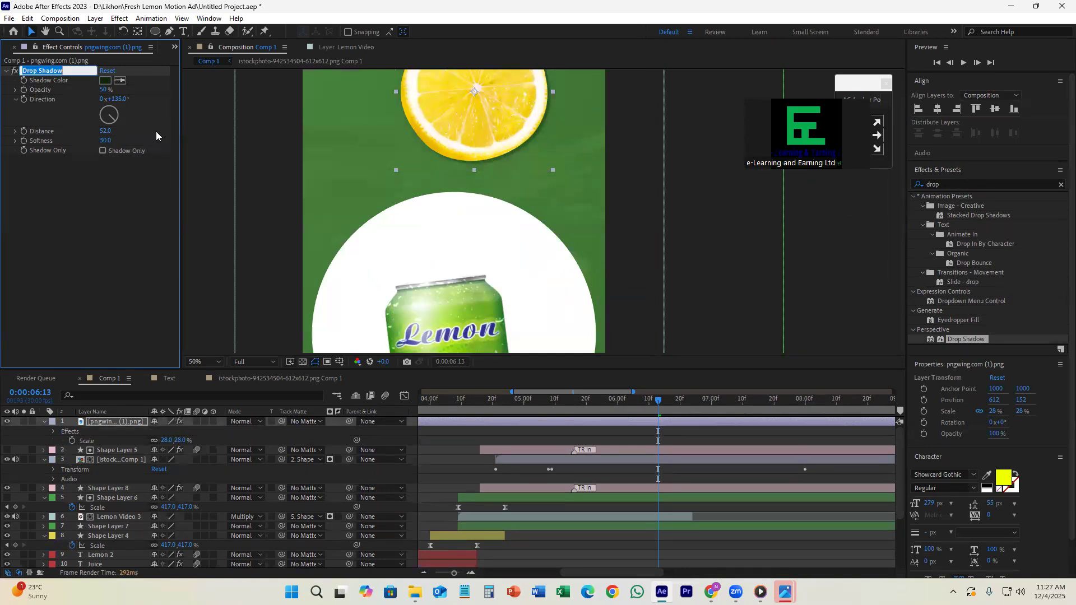
- Raise the softness of the lemon slice's drop shadow to 300
left_click(106, 141)
left_click(109, 141)
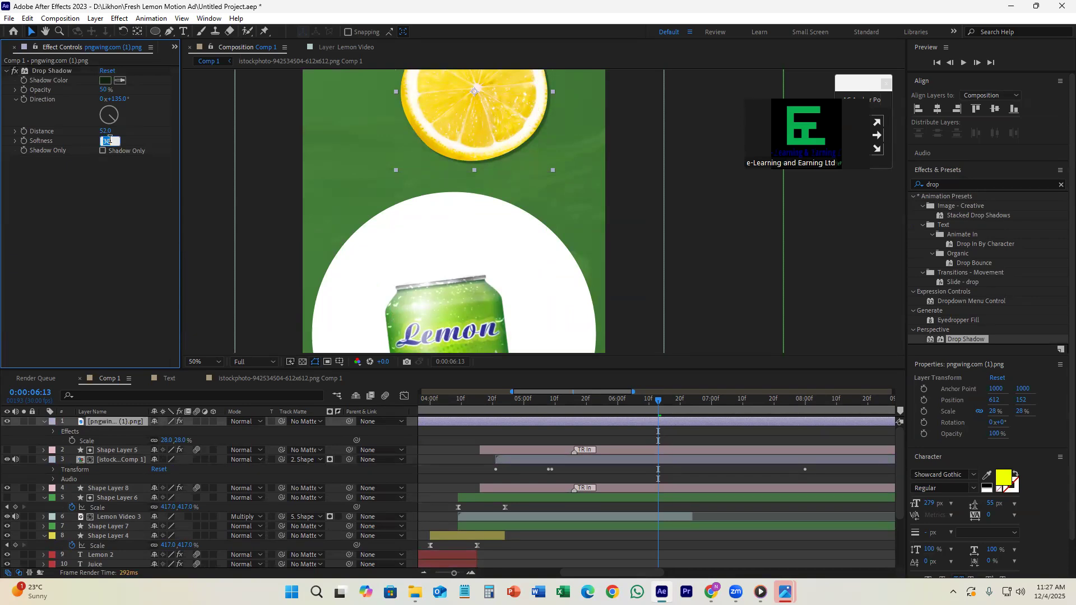
type("30")
key("Return")
left_click(106, 140)
type("3")
key("Return")
key("comma")
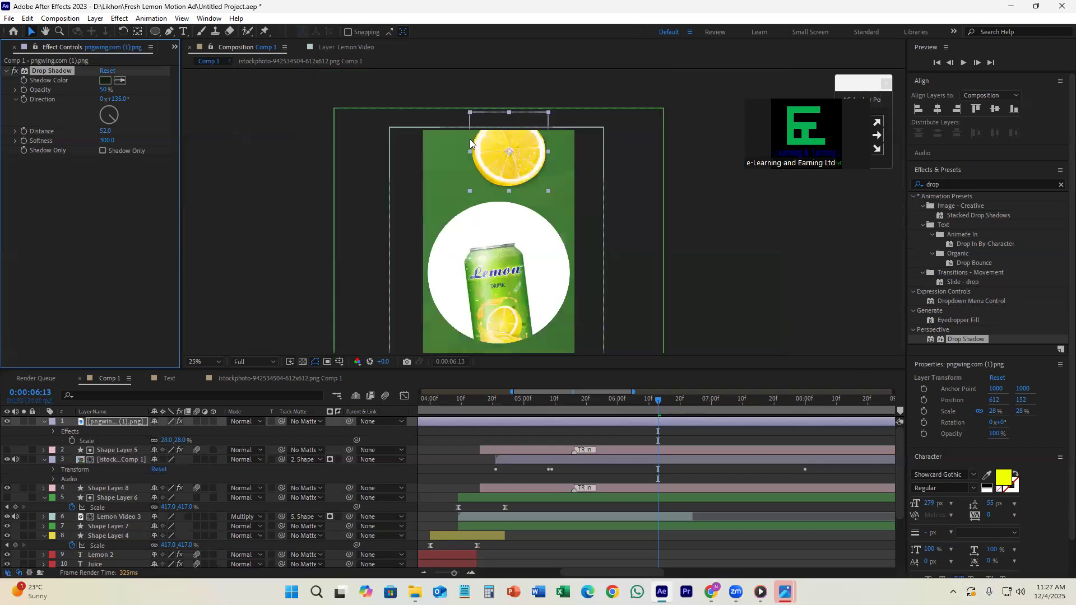
- Set the lemon slice's shadow distance to 142 and its direction to 176°
left_click_drag(129, 130, 153, 130)
scroll(538, 183, "up", 1)
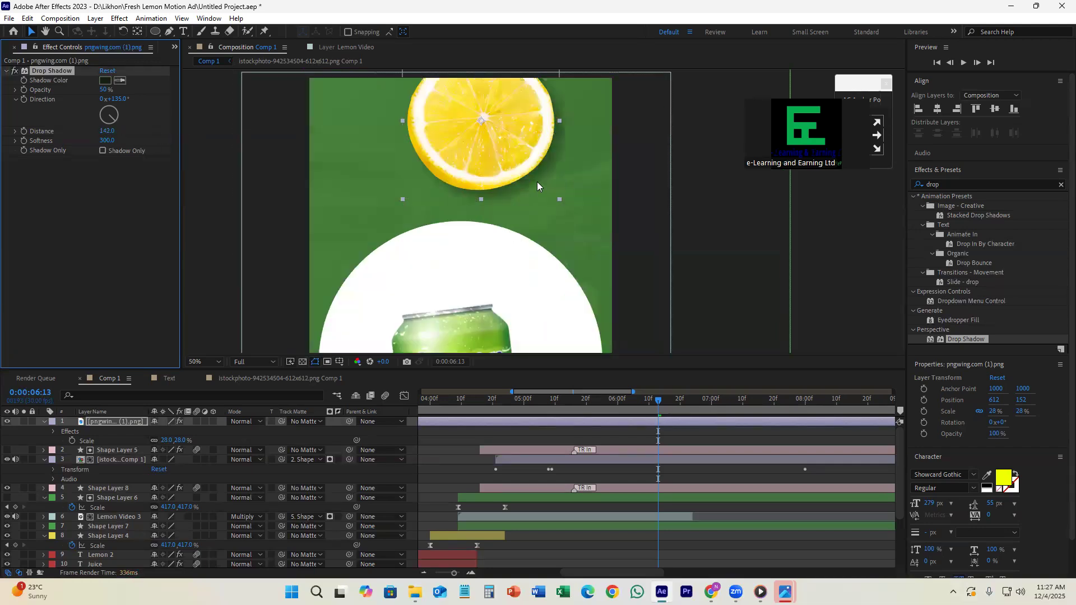
left_click(110, 122)
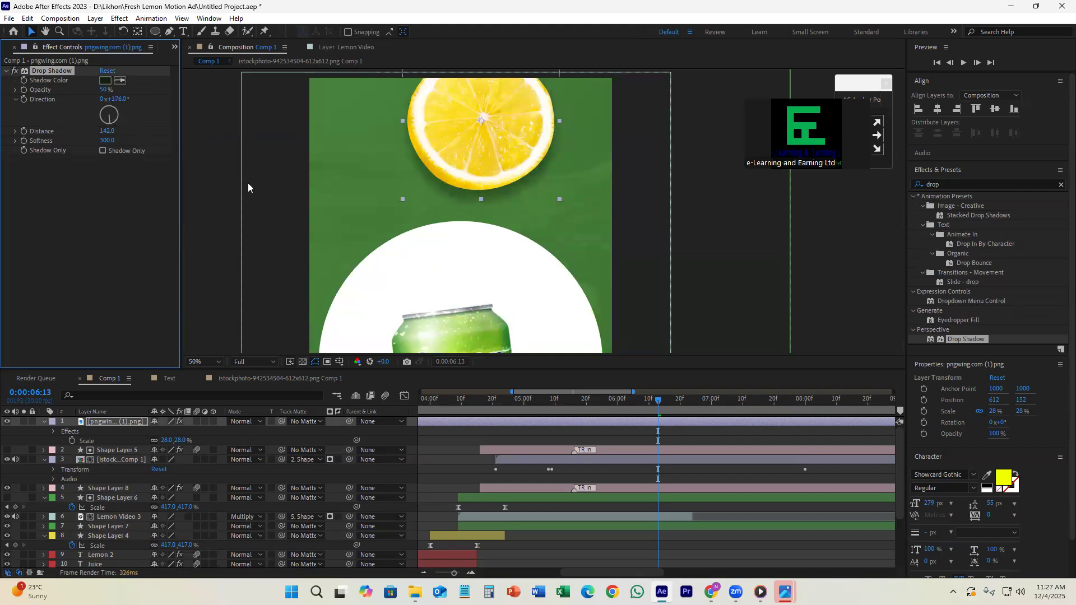
scroll(434, 205, "down", 1)
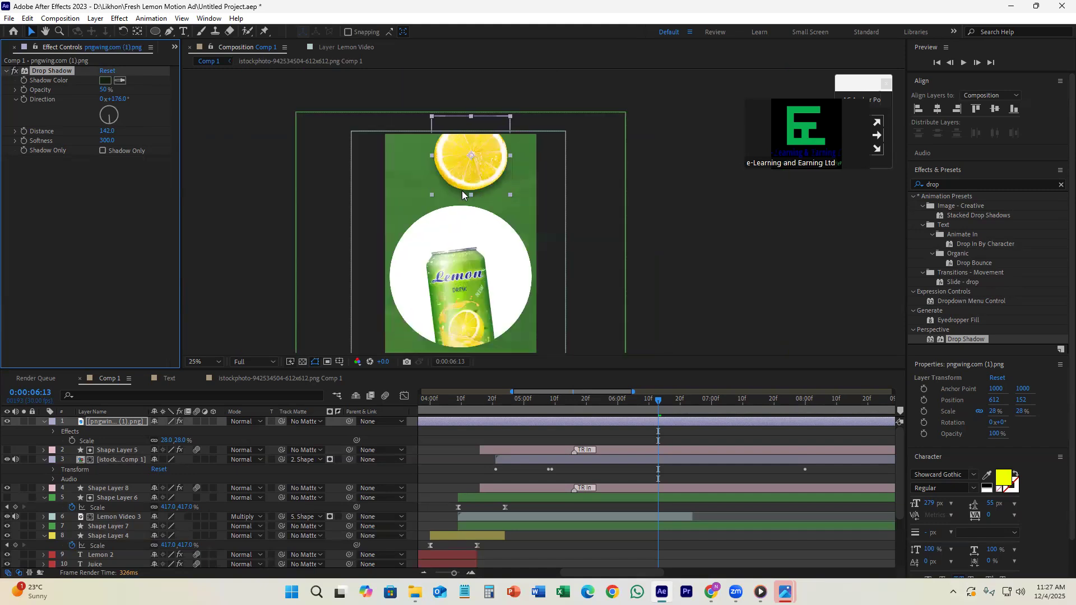
- Set the lemon slice's shadow softness to 200 and readjust the shadow direction
left_click(105, 141)
type("200")
key("Return")
left_click(112, 120)
left_click(103, 89)
key("Return")
left_click_drag(717, 315, 713, 259)
- Give Shape Layer 5, the can composition layer and Shape Layer 8 the Purple label color
left_click(516, 450)
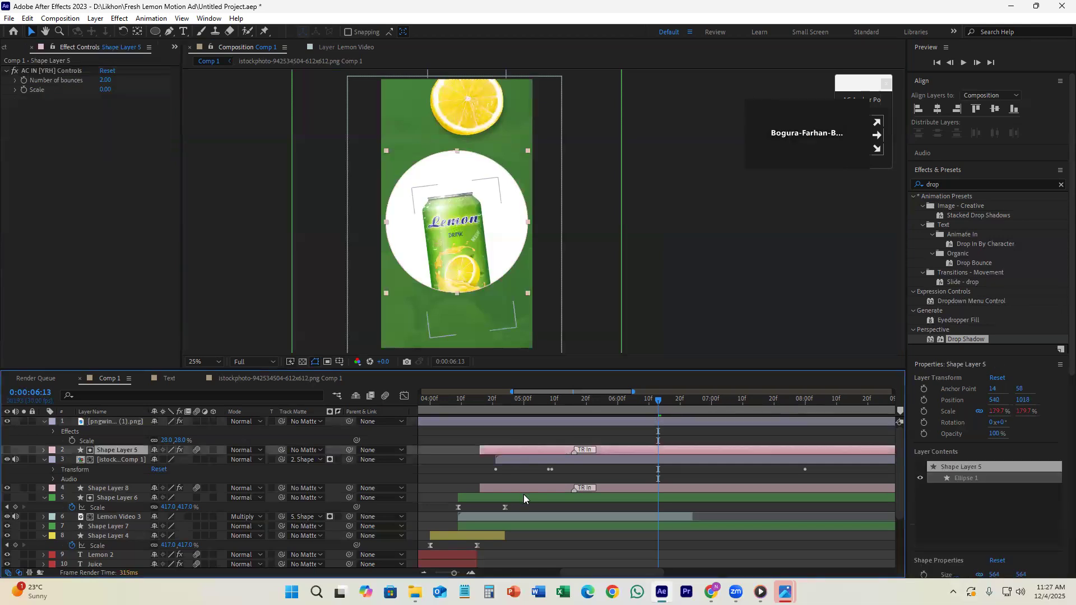
left_click(525, 489, "shift")
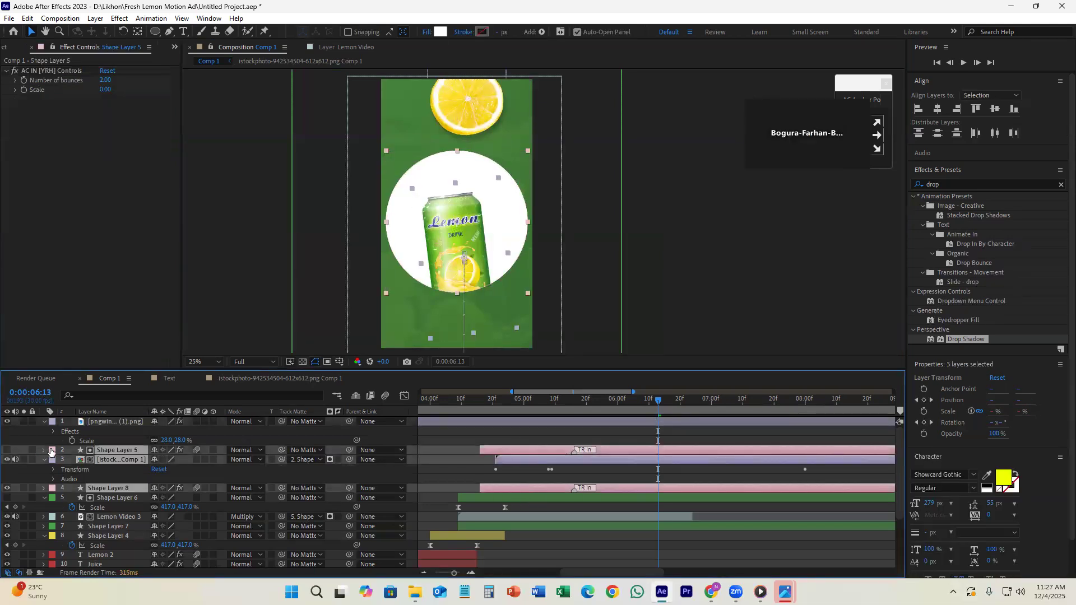
left_click(51, 451)
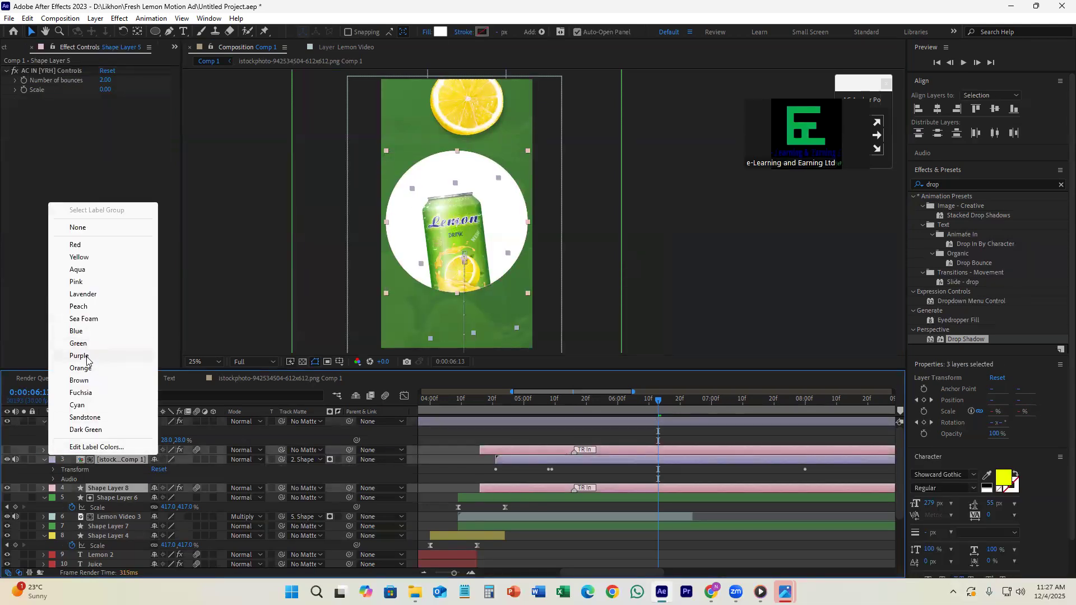
left_click(87, 357)
- Check which layers form the circle and can by toggling the can layer's visibility, and move the current time to 0:00:06:00
left_click_drag(492, 404, 555, 428)
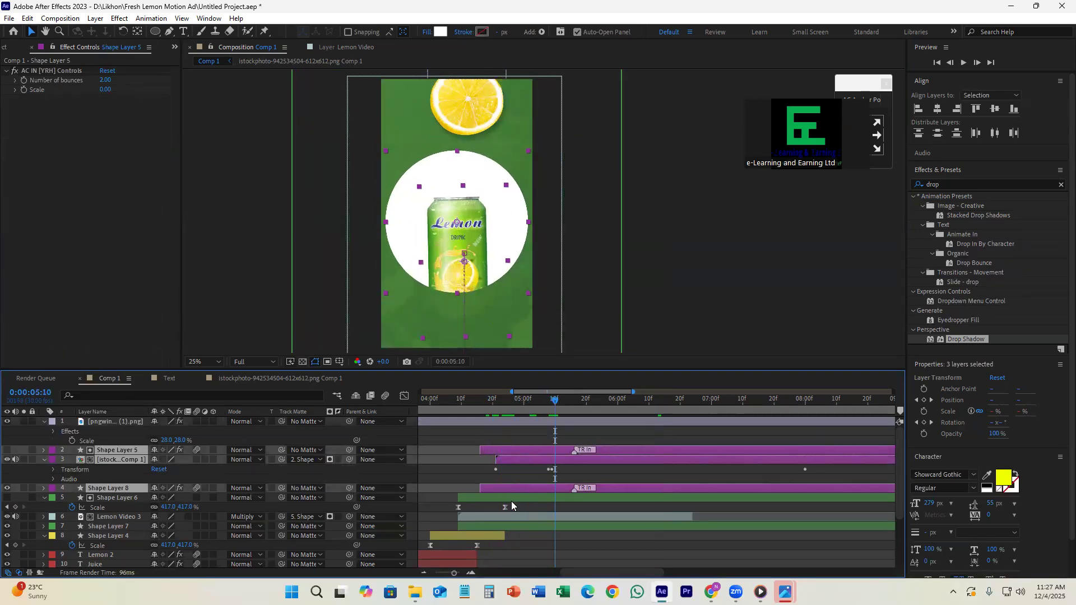
left_click(511, 500)
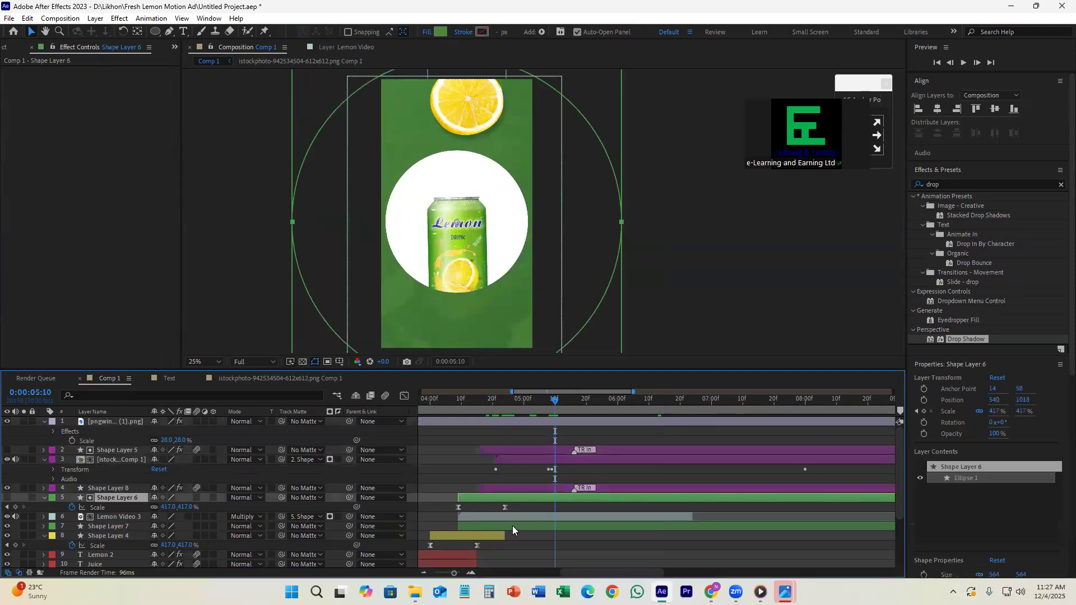
left_click(504, 488)
left_click(494, 450, "shift")
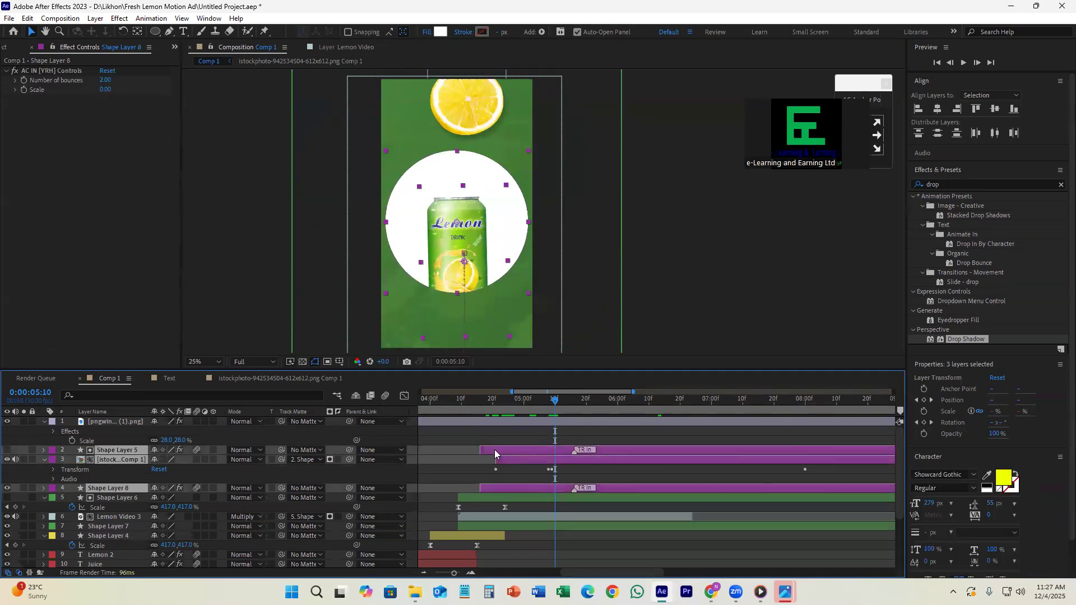
left_click(7, 461)
left_click(7, 460)
left_click_drag(559, 406, 619, 457)
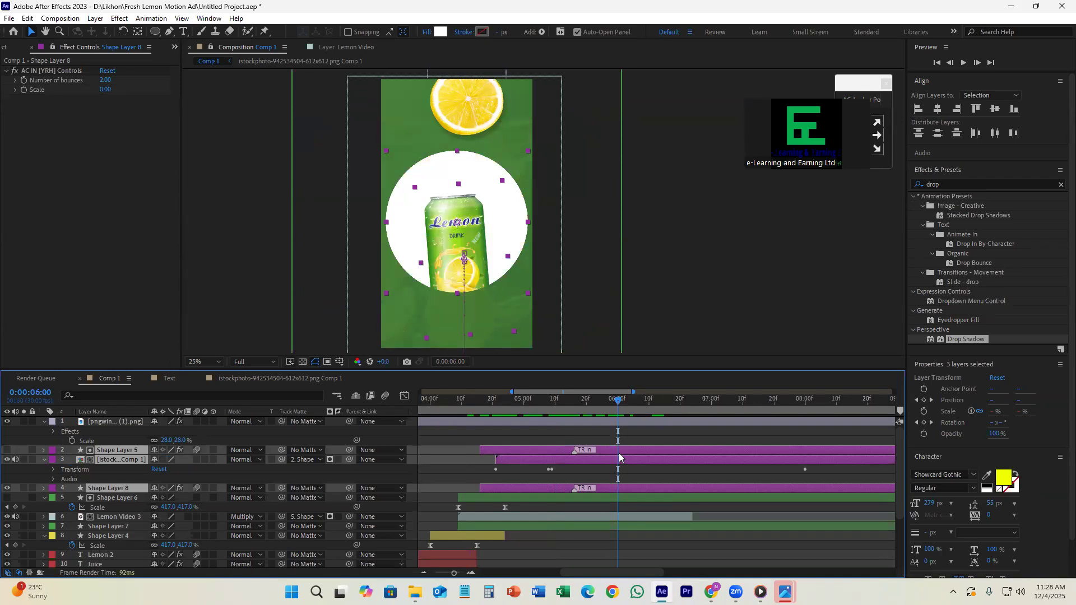
scroll(636, 475, "up", 2)
left_click(624, 473)
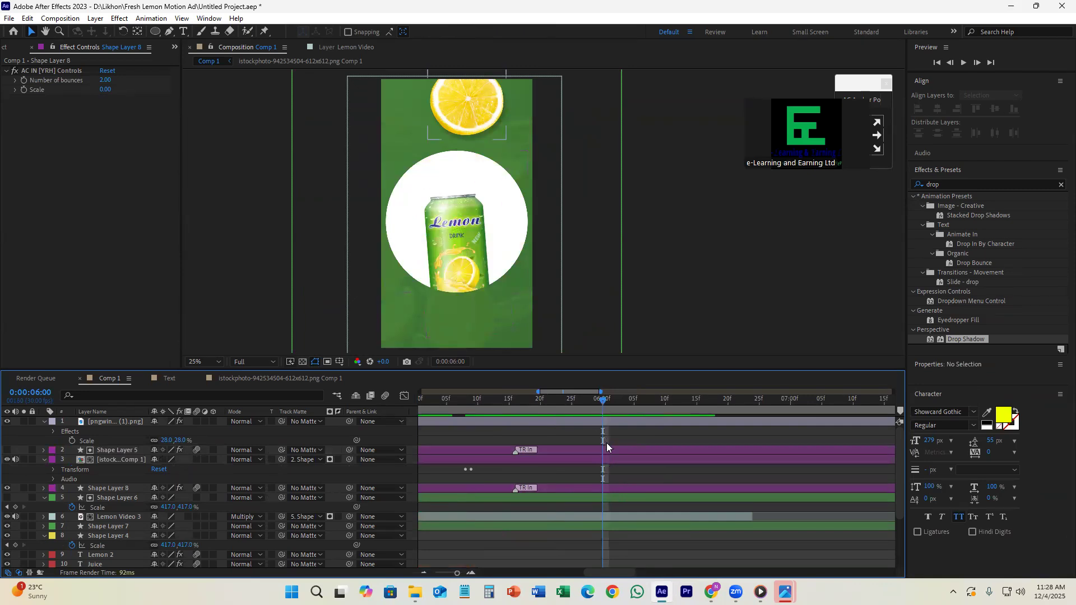
left_click_drag(628, 478, 650, 478)
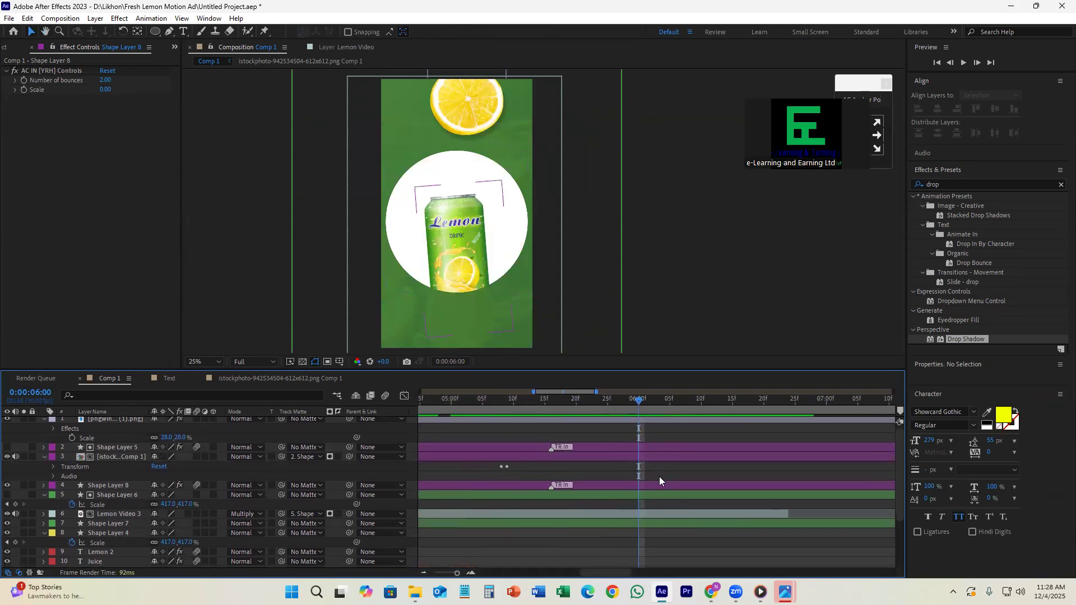
- Create a null object directly above Shape Layer 5 and align its start with the beginning of Shape Layer 5
left_click(642, 448)
right_click(31, 443)
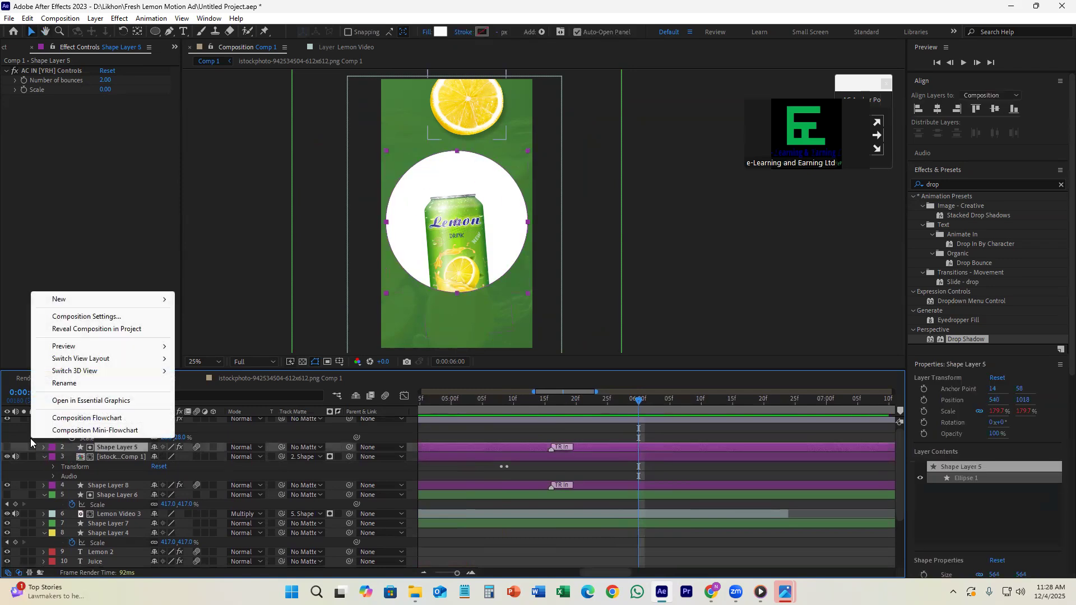
mouse_move(80, 299)
left_click(207, 366)
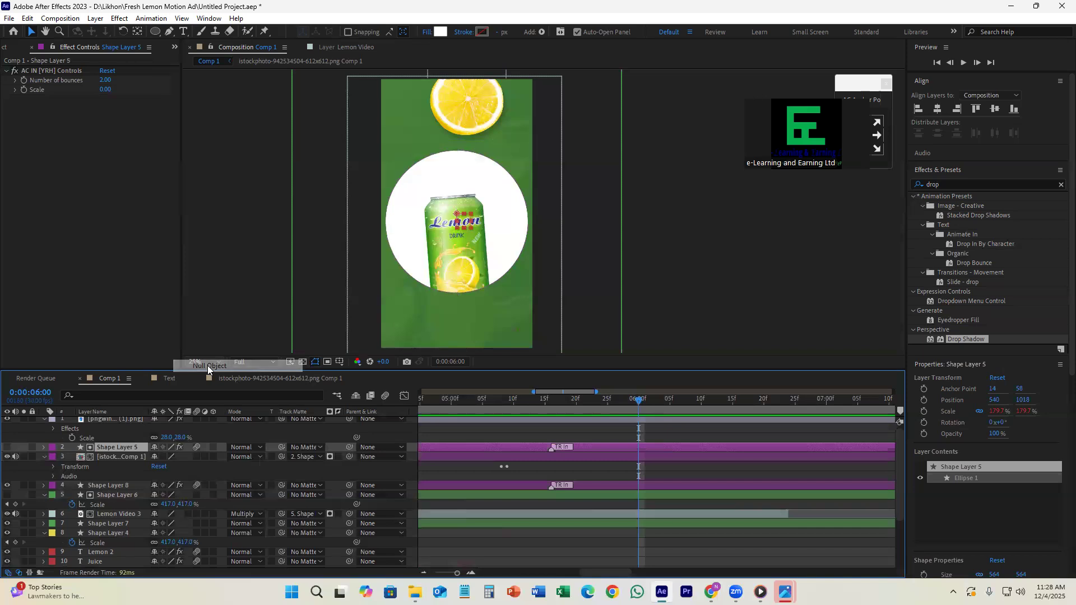
scroll(584, 450, "down", 3)
left_click_drag(457, 449, 667, 455)
- Parent Shape Layer 5, the can composition layer and Shape Layer 8 to Null 1
left_click(639, 457)
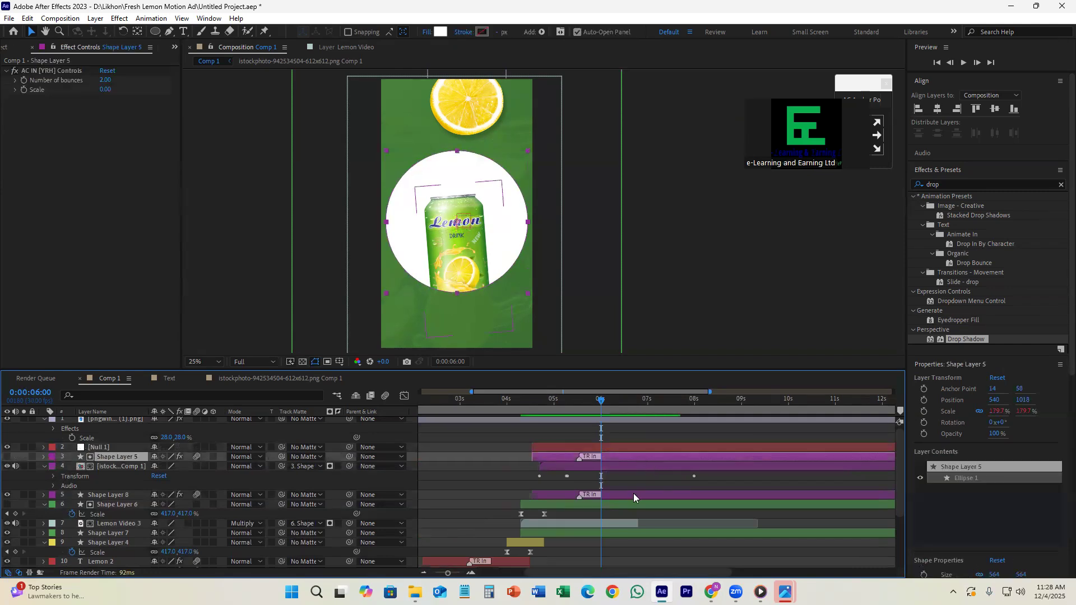
left_click(633, 493, "shift")
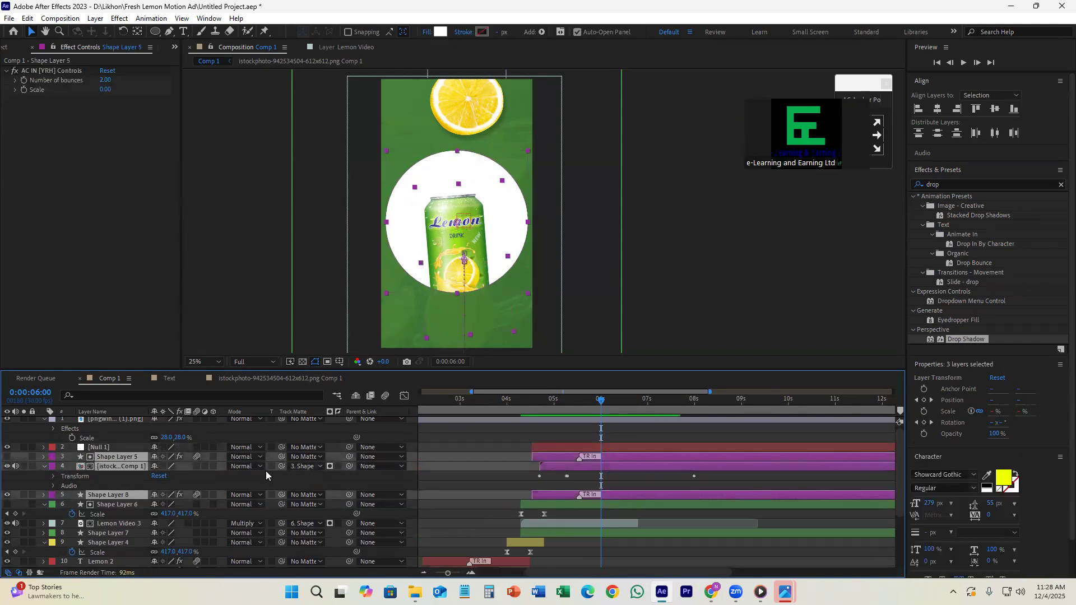
left_click_drag(351, 469, 598, 448)
- Add a Position keyframe to Null 1 at 0:00:06:00
left_click(598, 448)
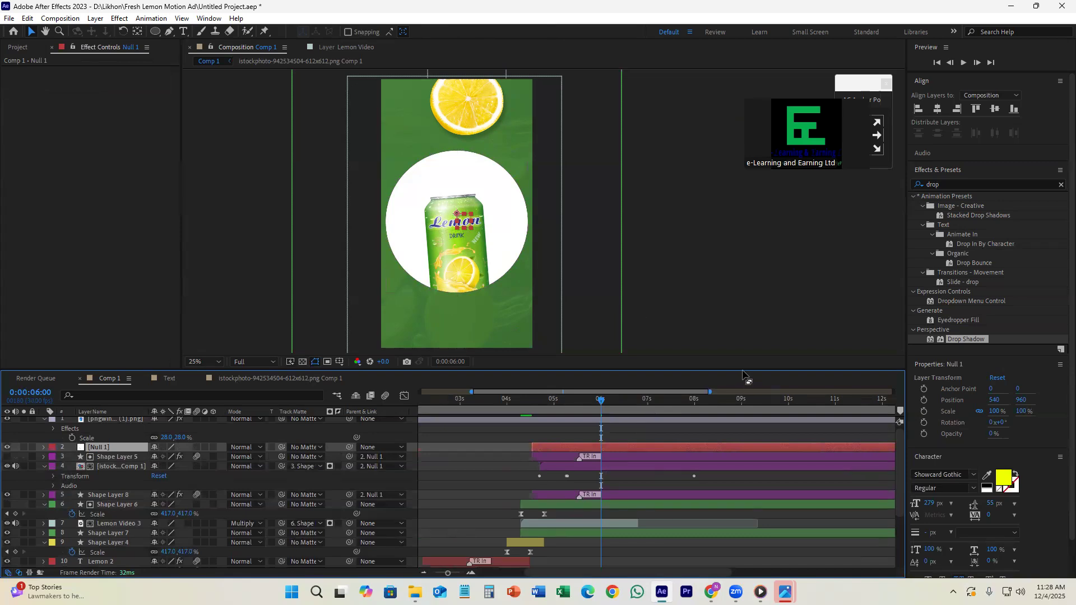
scroll(594, 443, "up", 2)
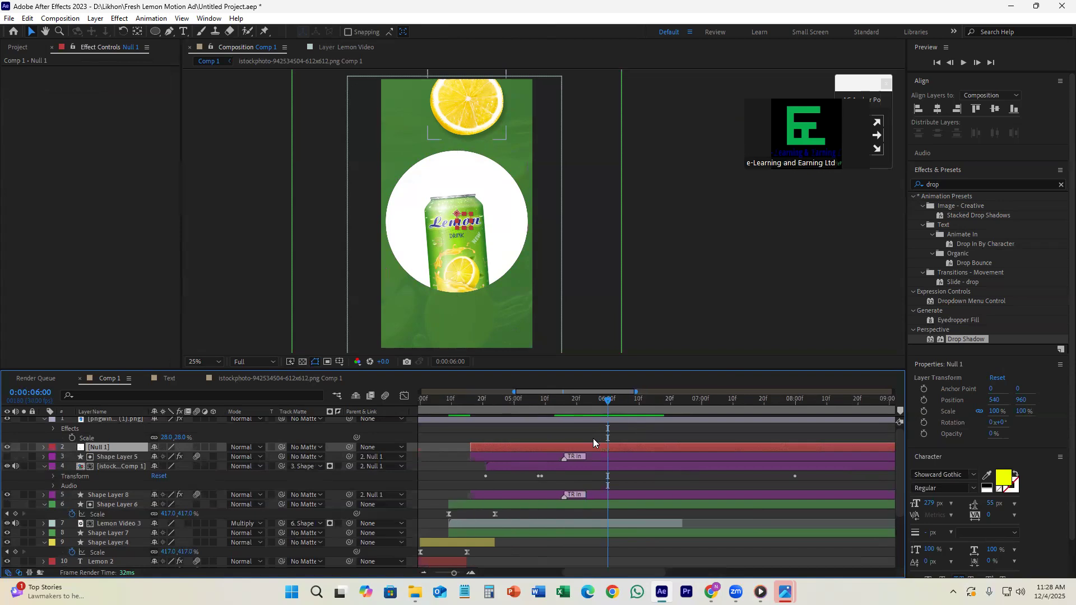
left_click_drag(564, 435, 577, 437)
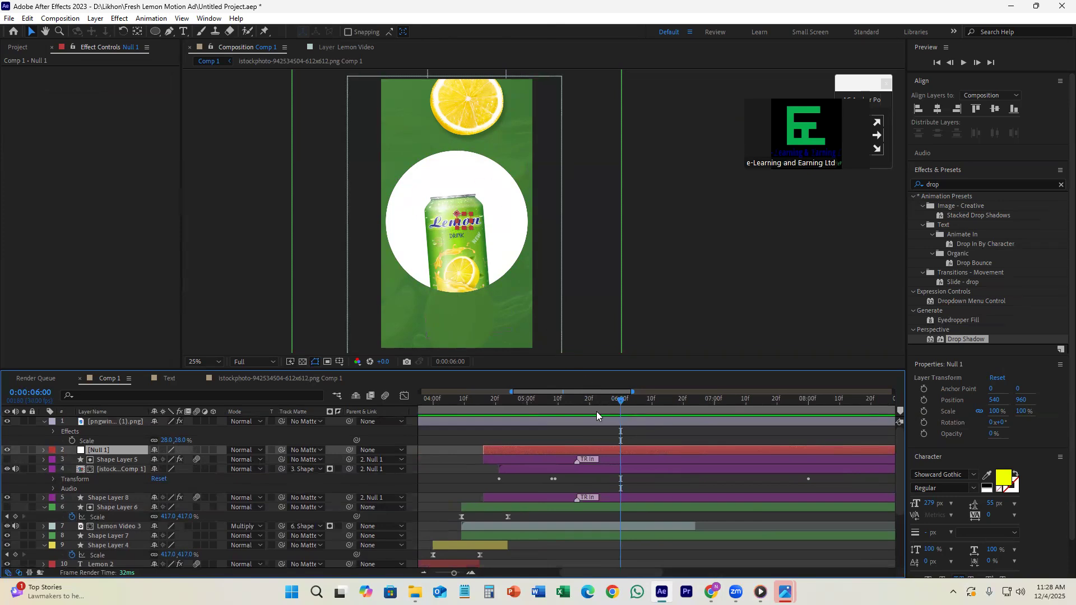
left_click_drag(620, 403, 622, 453)
key("s")
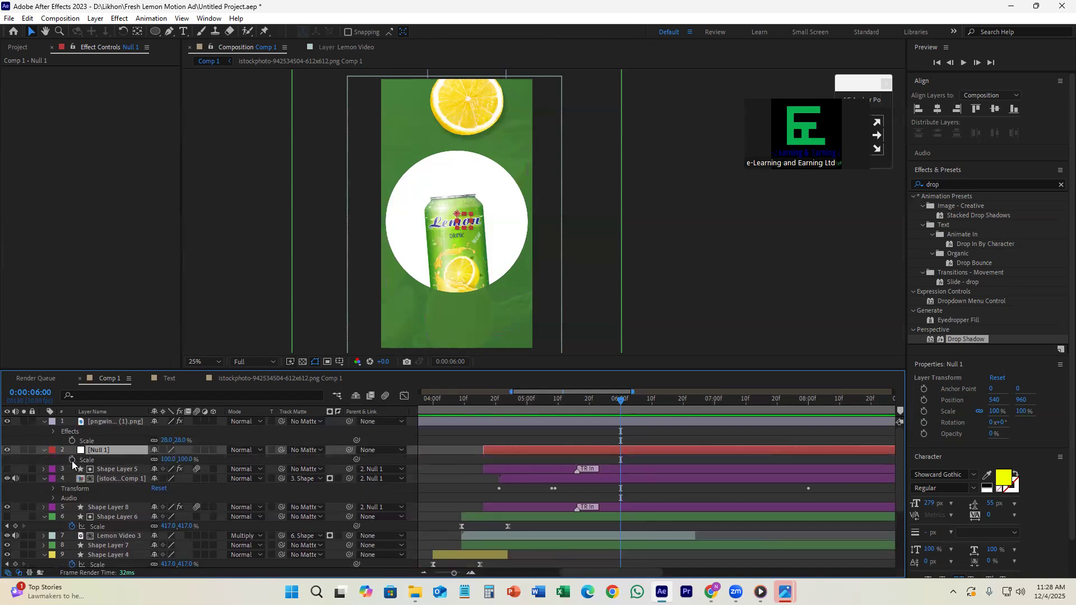
key("p")
left_click(72, 460)
- At 0:00:06:20, move Null 1 horizontally out past the frame's left edge to about X -504
left_click_drag(623, 401, 668, 415)
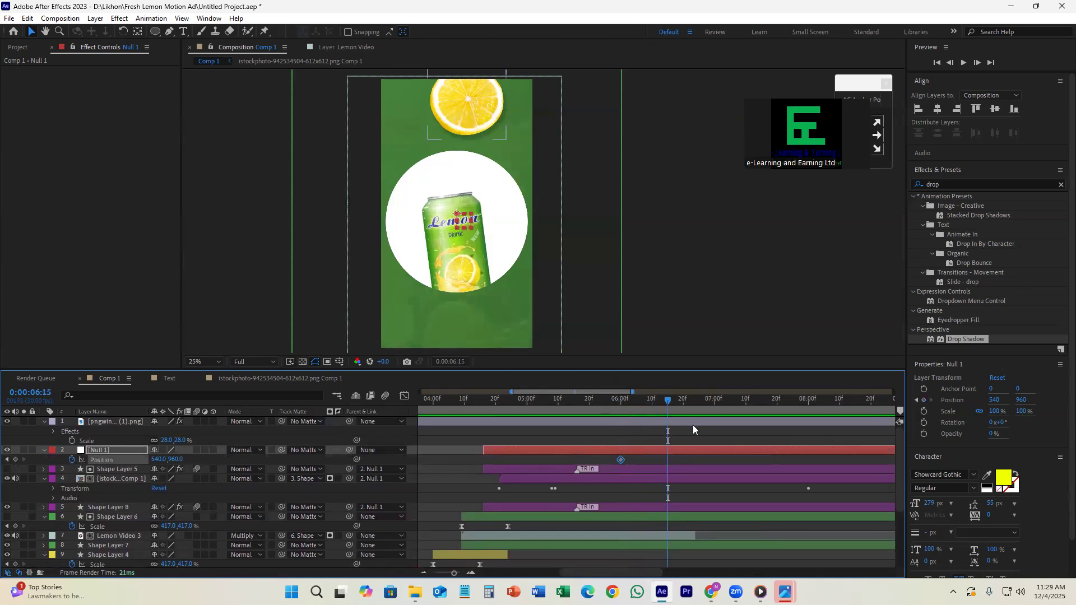
key("Page_Down")
key("Page_Down")
key("Page_Down")
key("Page_Down")
key("Page_Down")
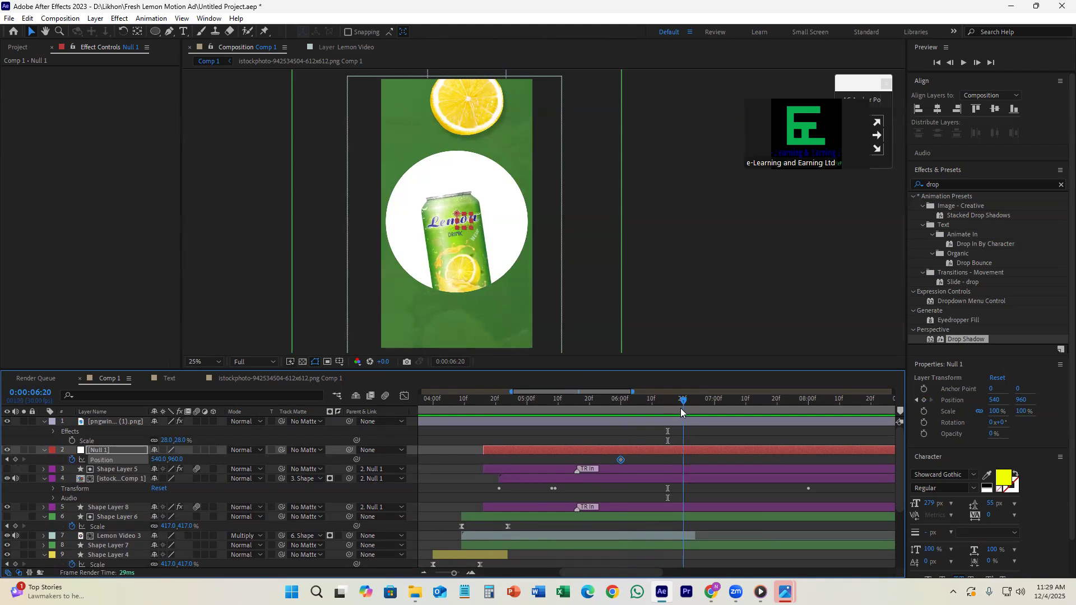
left_click(457, 220)
left_click_drag(457, 220, 298, 223)
- Extend the end of the Lemon Video 3 layer to about 0:00:08:22 and move Null 1's second Position keyframe to 0:00:07:00
left_click_drag(677, 404, 714, 412)
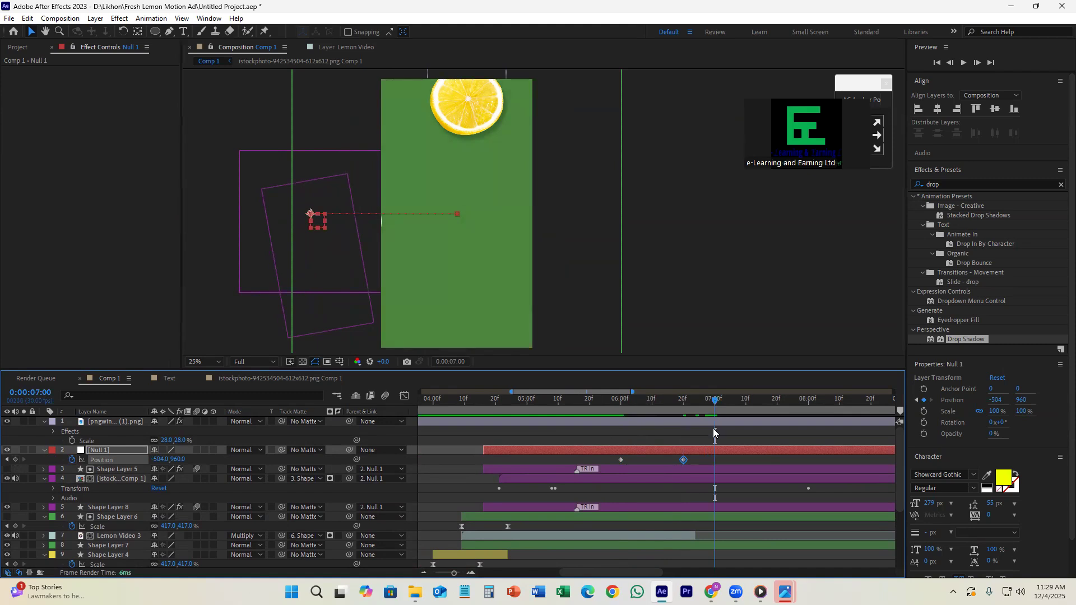
left_click_drag(697, 537, 878, 537)
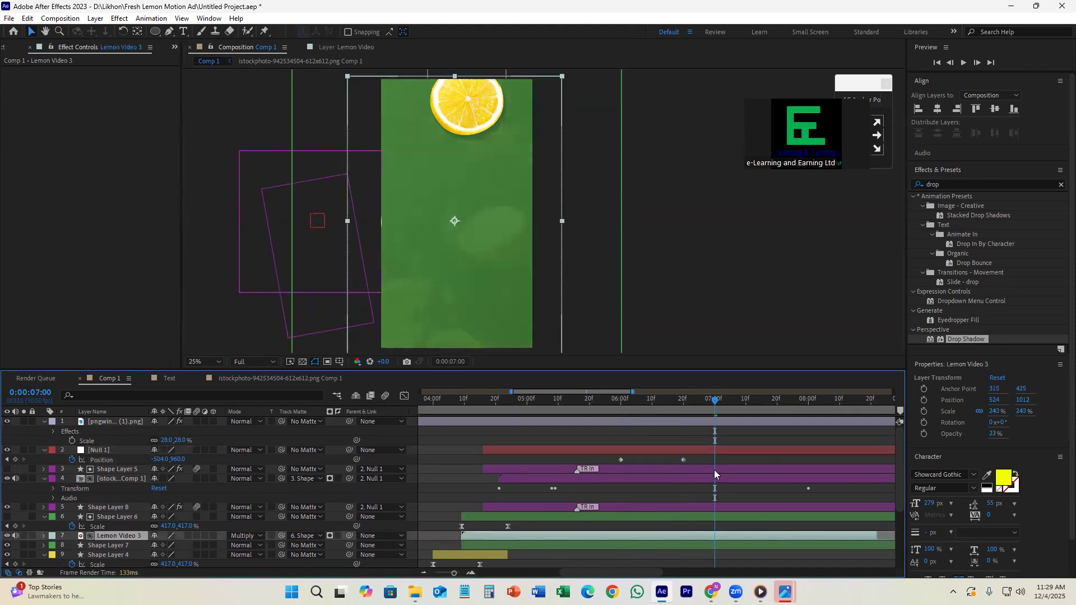
left_click_drag(684, 460, 716, 467)
- Apply Easy Ease to both Position keyframes of Null 1 and preview the exit from 0:00:06:00
left_click_drag(709, 400, 616, 465)
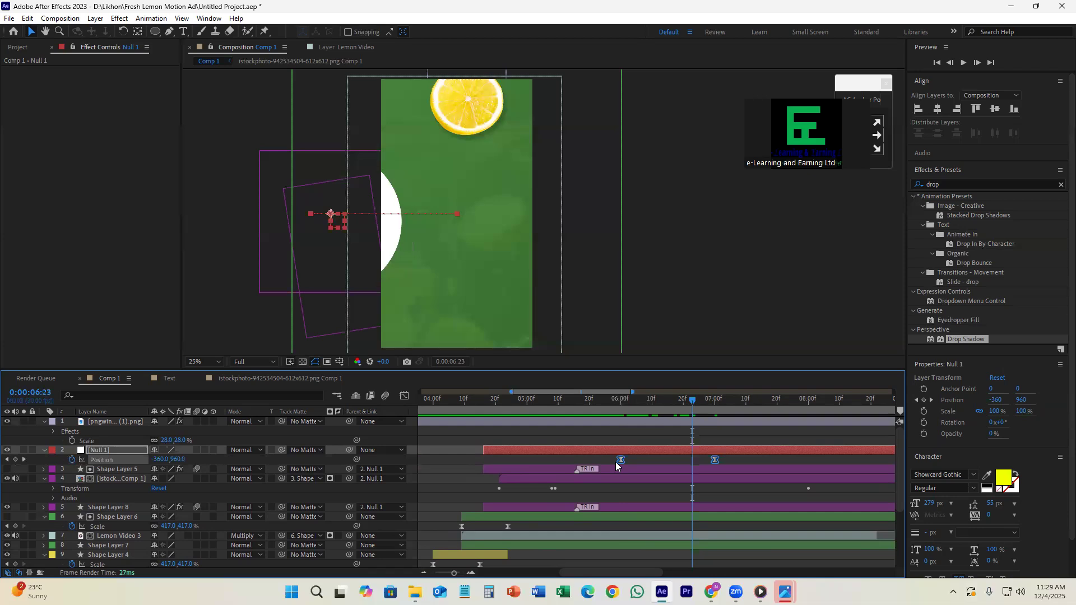
left_click(619, 405)
key("space")
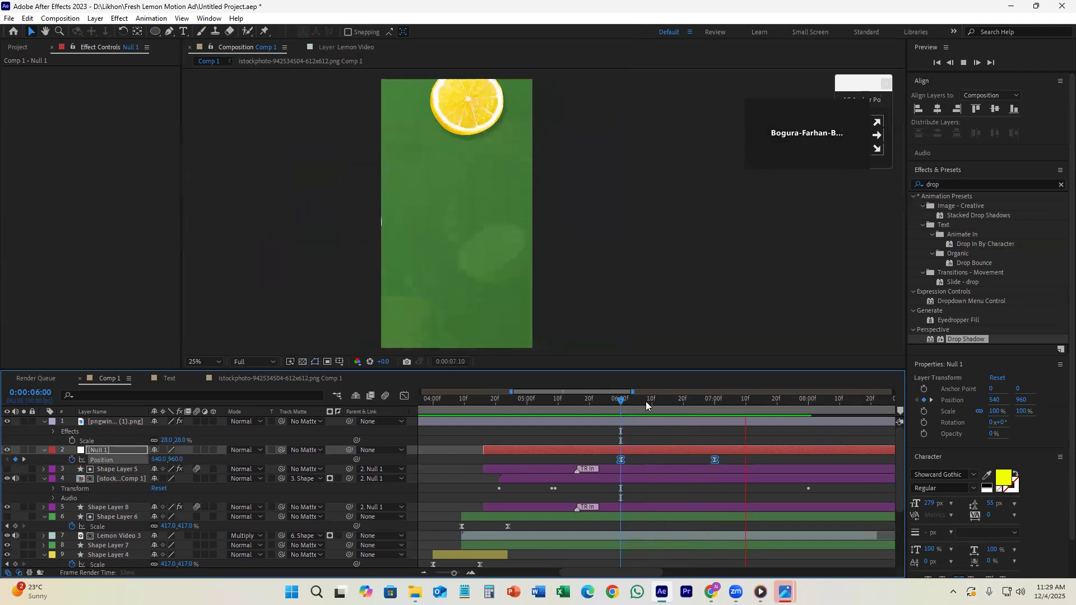
key("space")
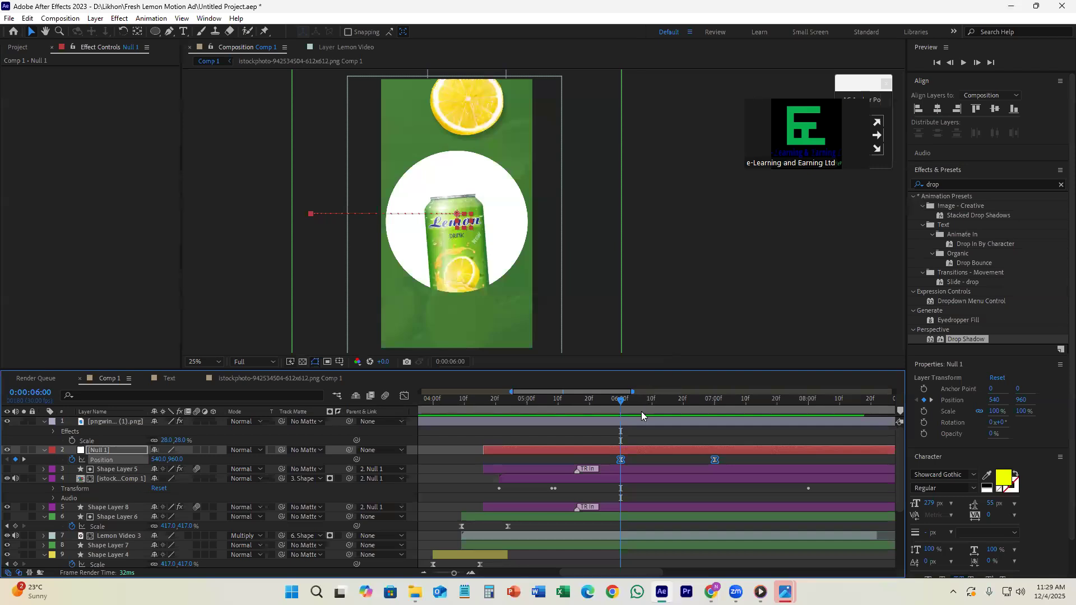
- Trim the start of the lemon slice layer pngwing.com (1).png to 0:00:06:00
scroll(631, 444, "down", 3)
left_click(488, 421)
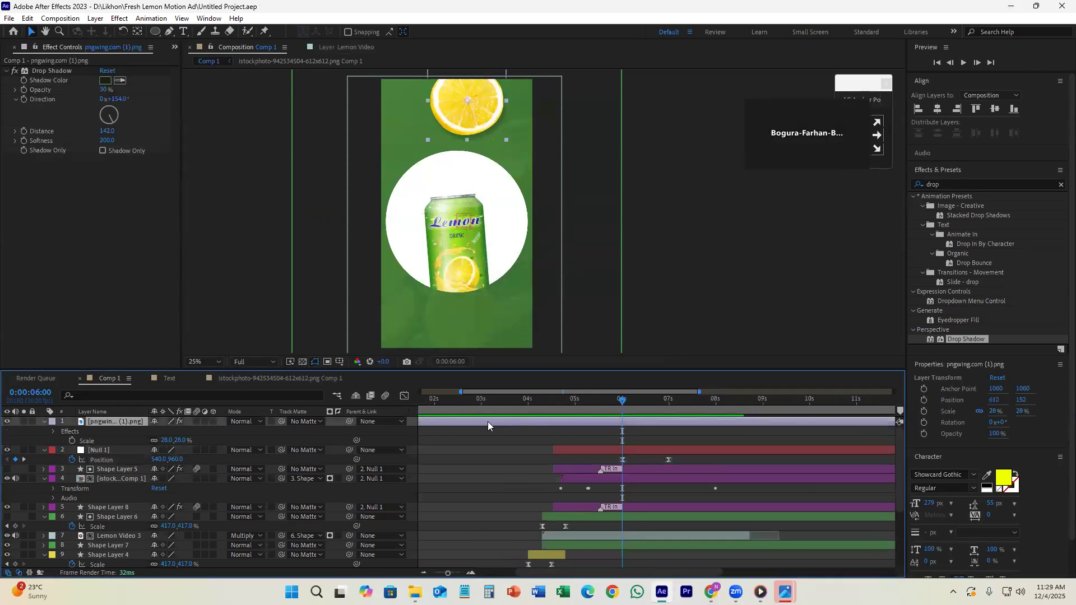
key("alt+bracketleft")
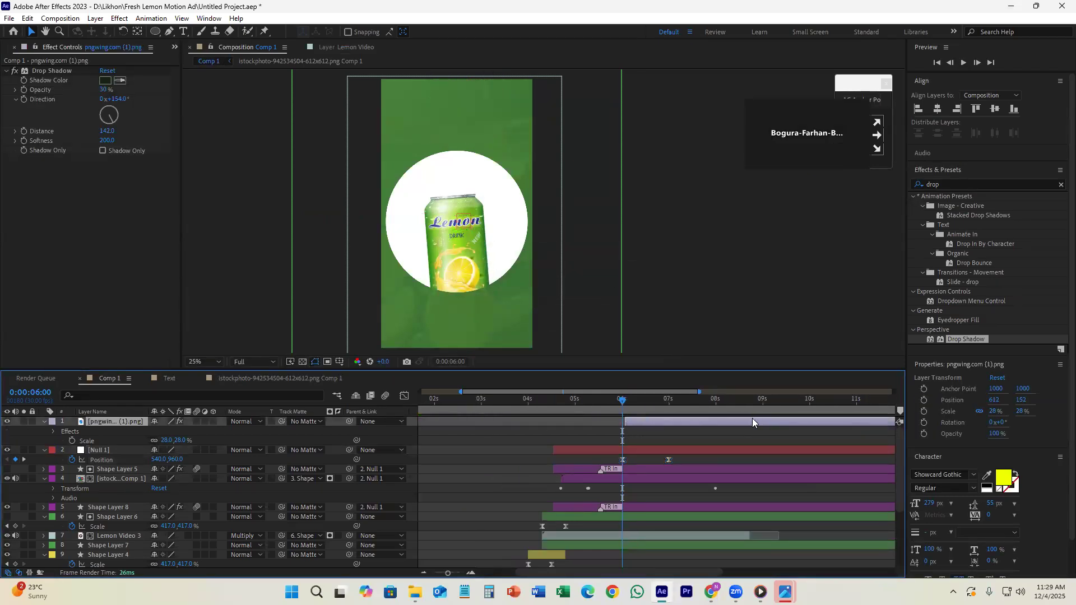
- Review the animation around the title, the can's entrance and the circle's exit by scrubbing the timeline
left_click_drag(631, 403, 660, 413)
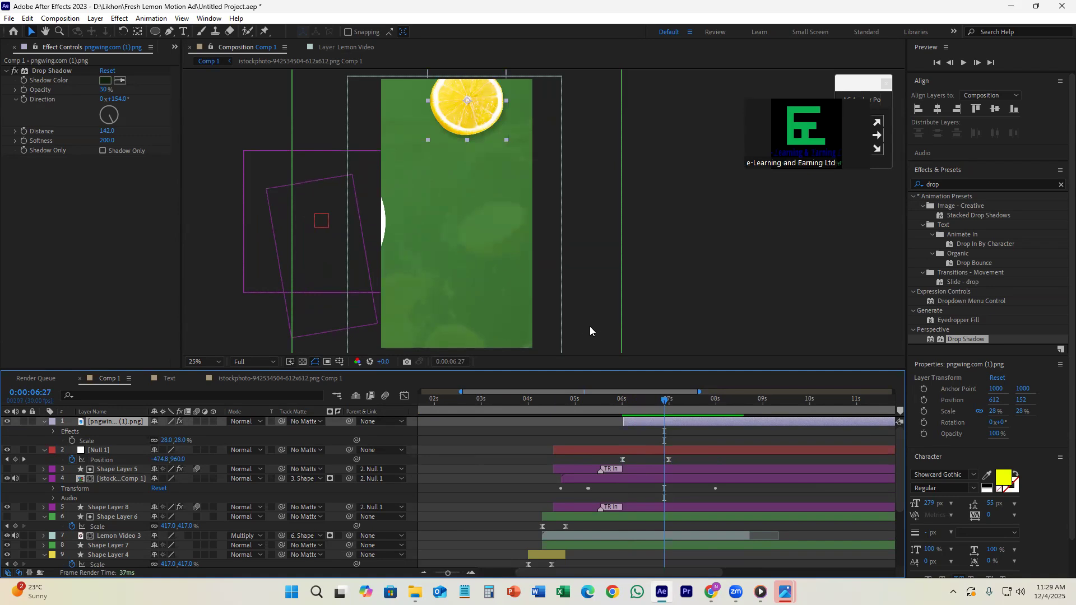
left_click(481, 399)
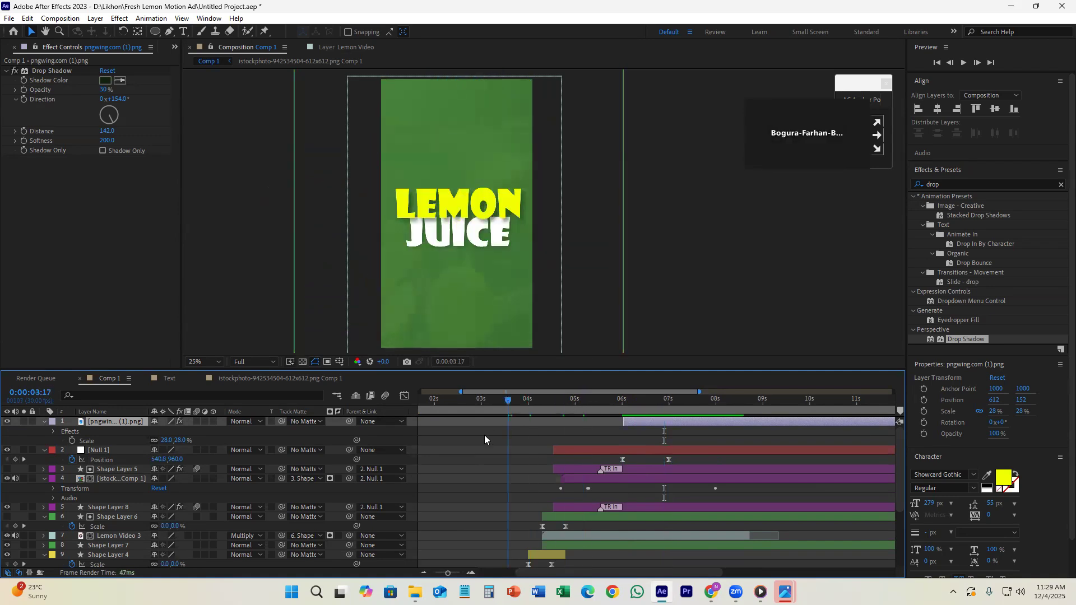
left_click_drag(480, 436, 603, 444)
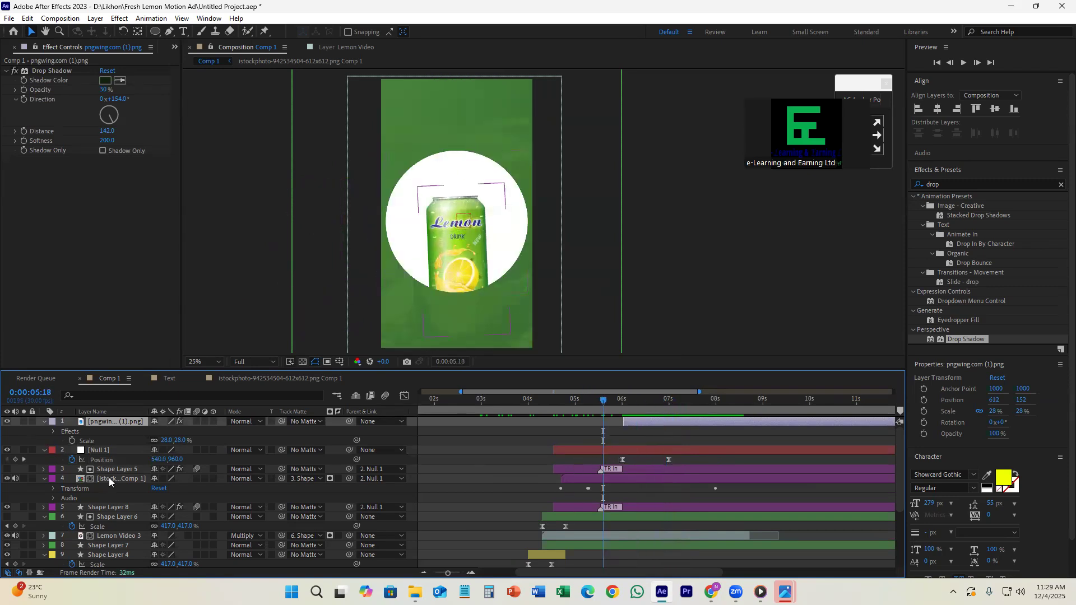
left_click(10, 49)
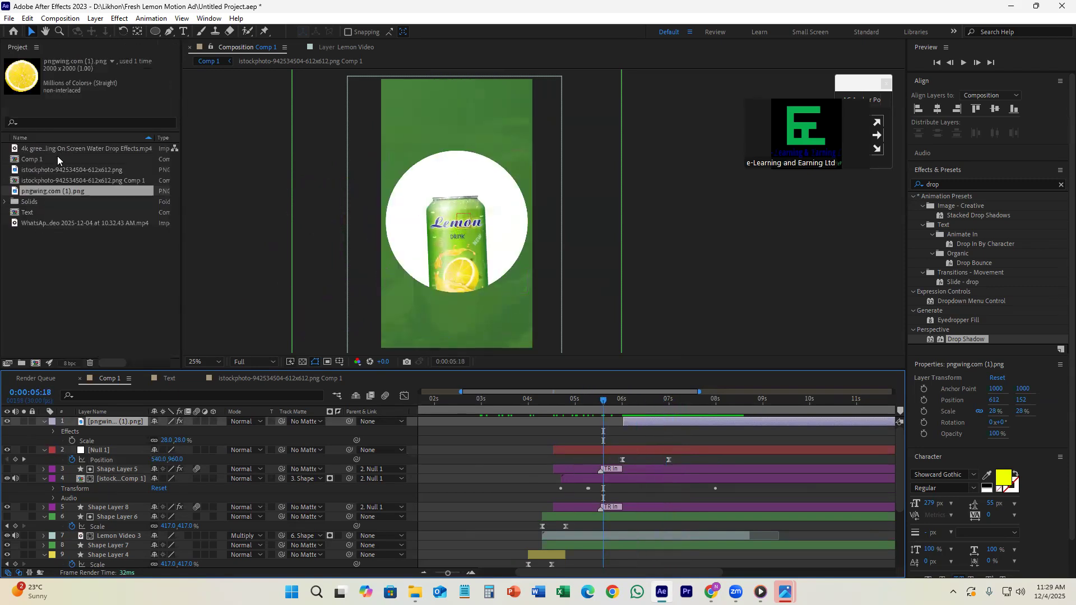
left_click(56, 170)
left_click_drag(604, 404, 623, 411)
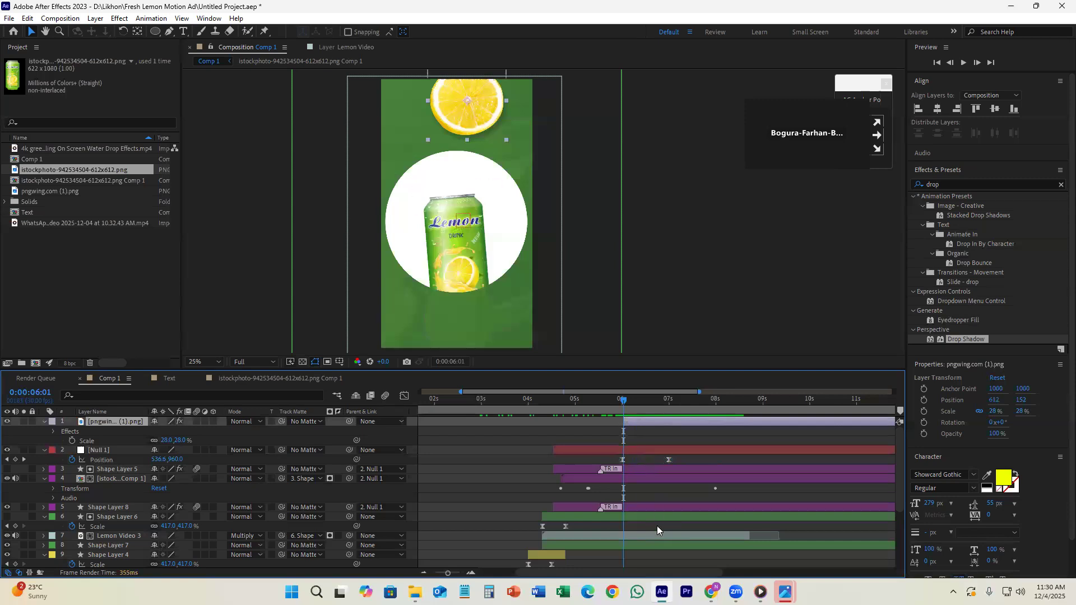
- Switch to Chrome, look through the open lemon slice and can image pages, and return to After Effects
left_click(712, 592)
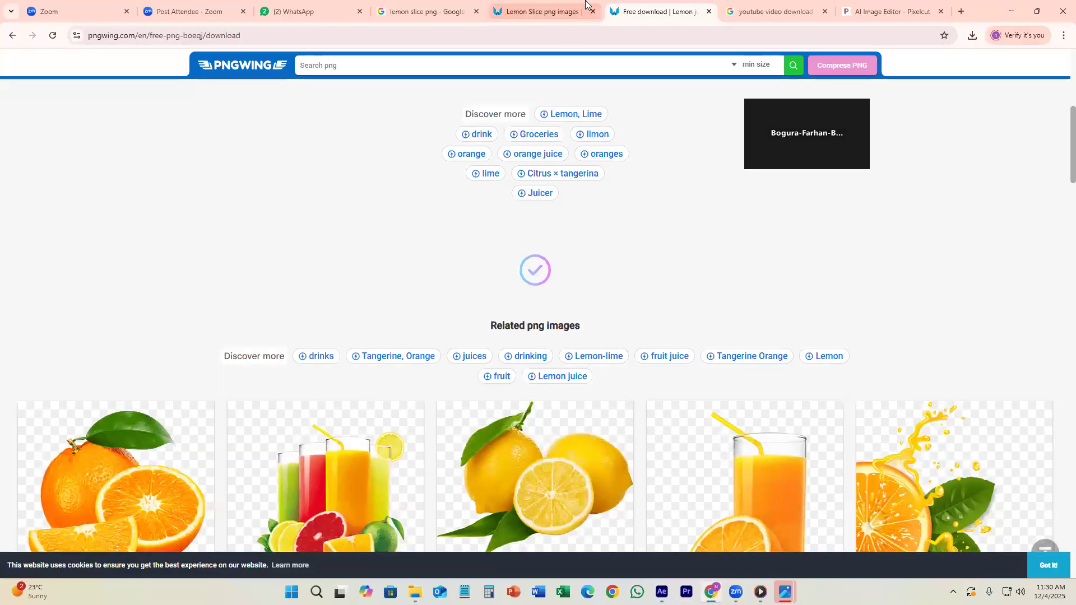
left_click(538, 7)
left_click(423, 5)
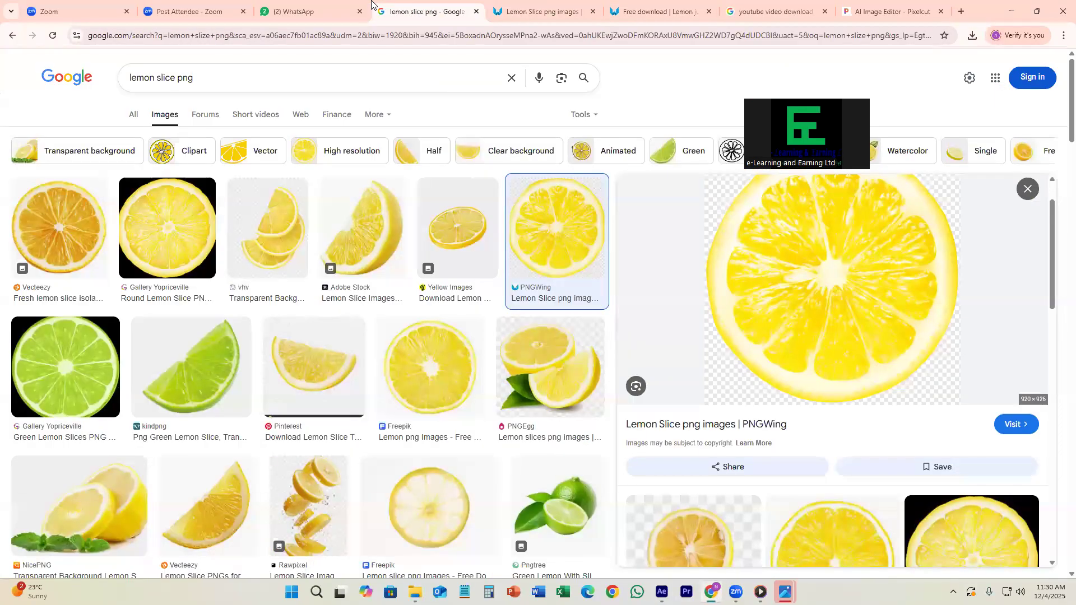
left_click(774, 8)
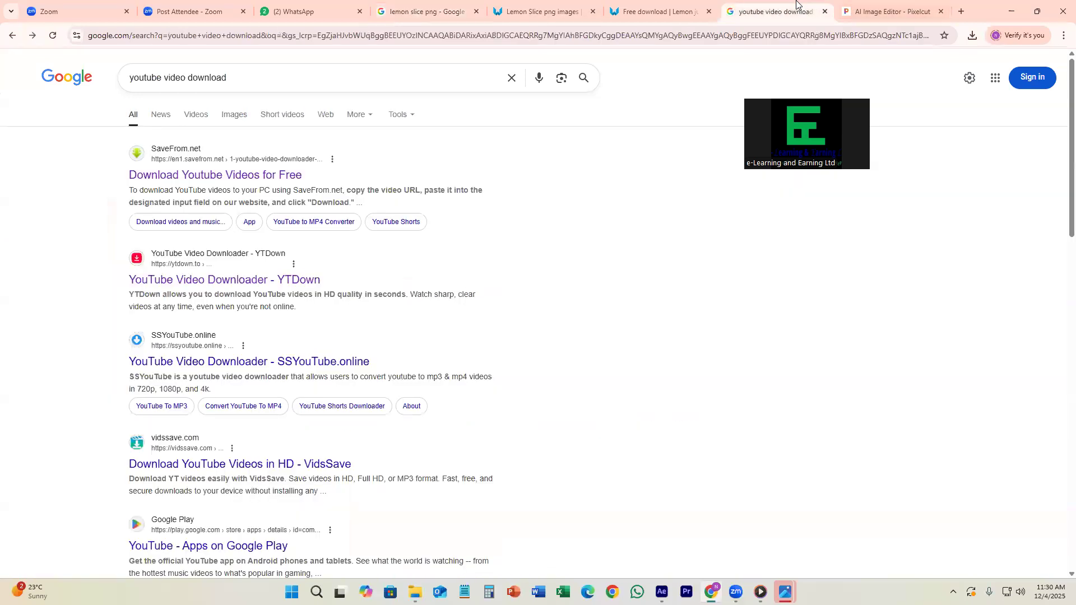
left_click(899, 6)
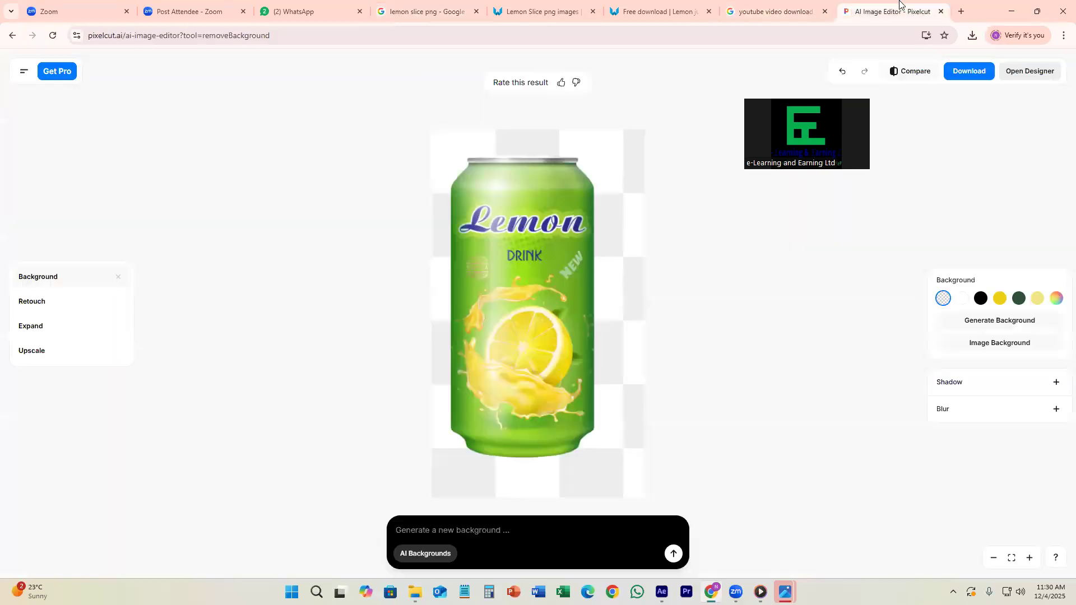
left_click(736, 4)
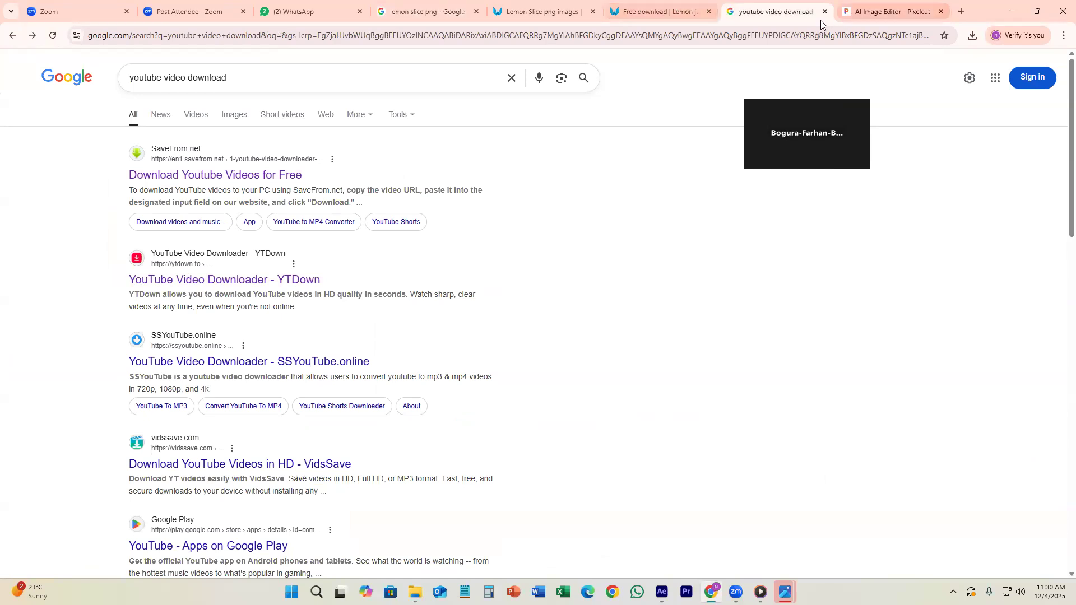
left_click(1012, 11)
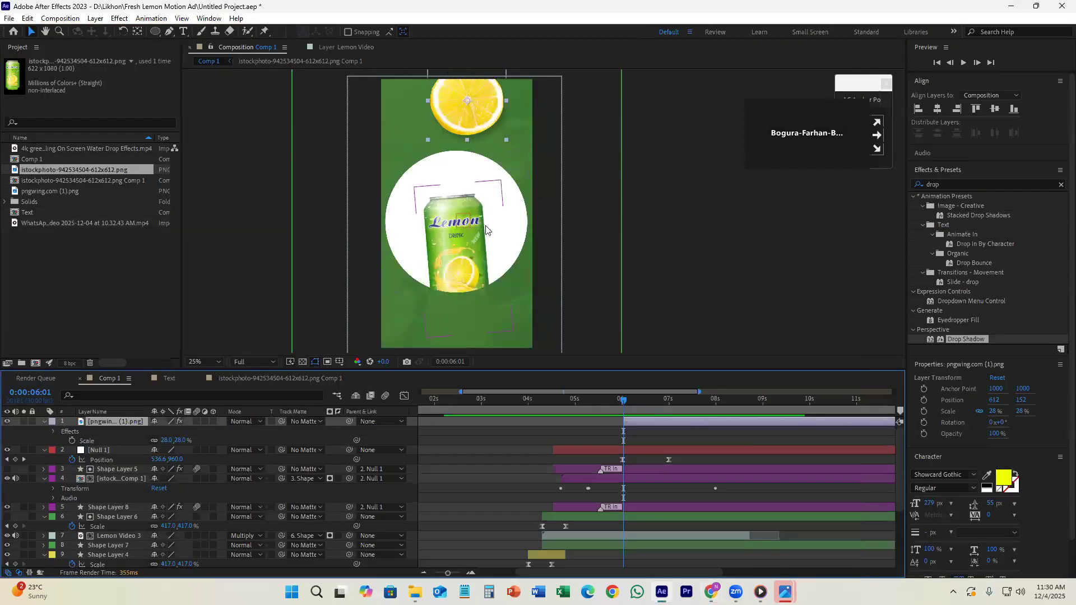
- Examine the can's label artwork up close in the composition
scroll(463, 244, "up", 4)
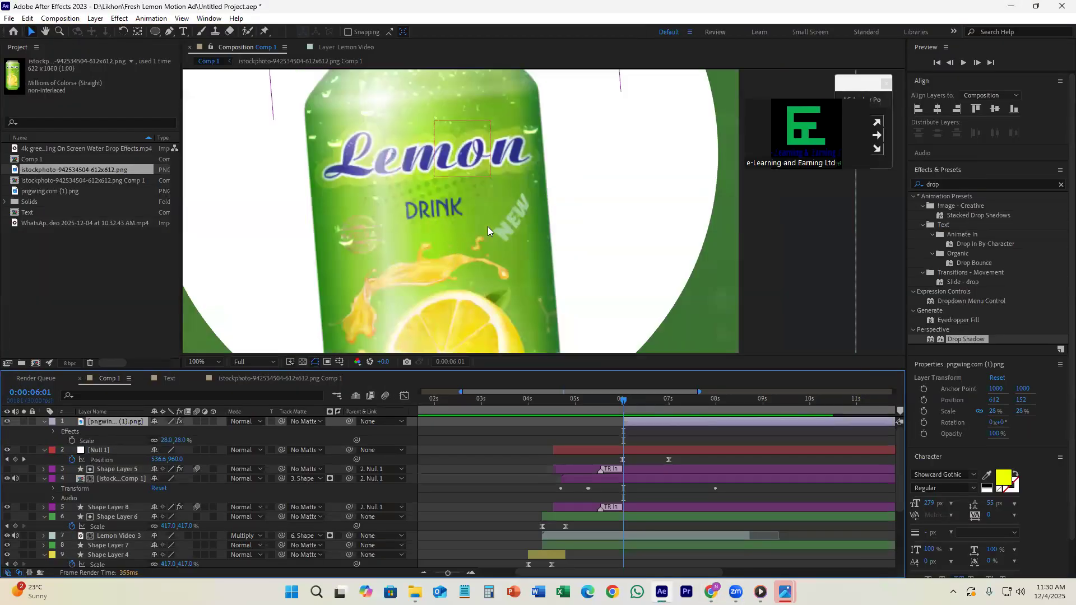
scroll(455, 190, "down", 4)
scroll(424, 237, "up", 4)
scroll(424, 238, "down", 2)
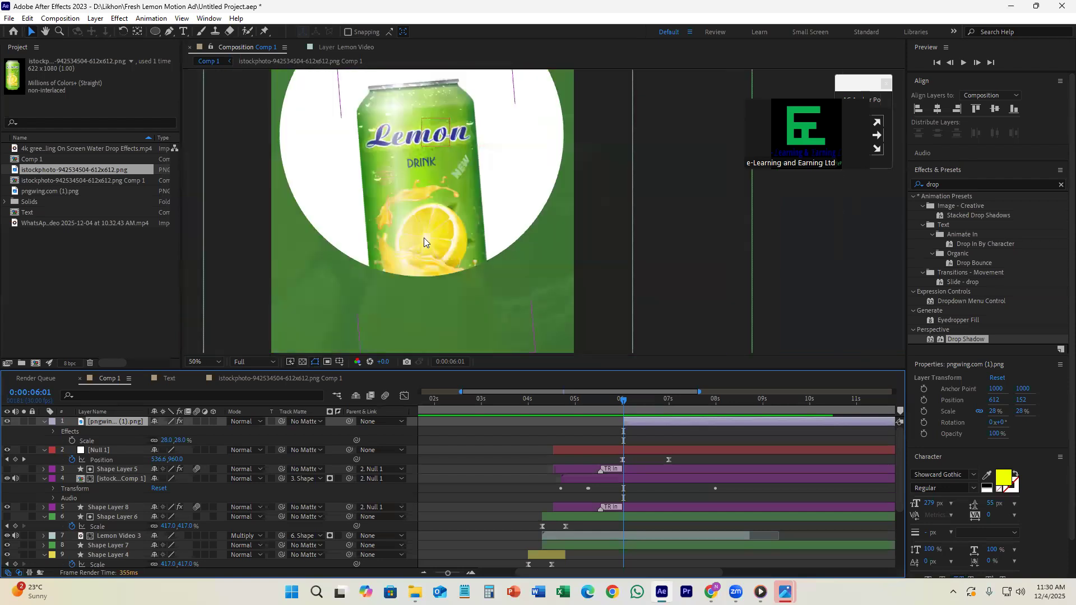
scroll(418, 163, "up", 2)
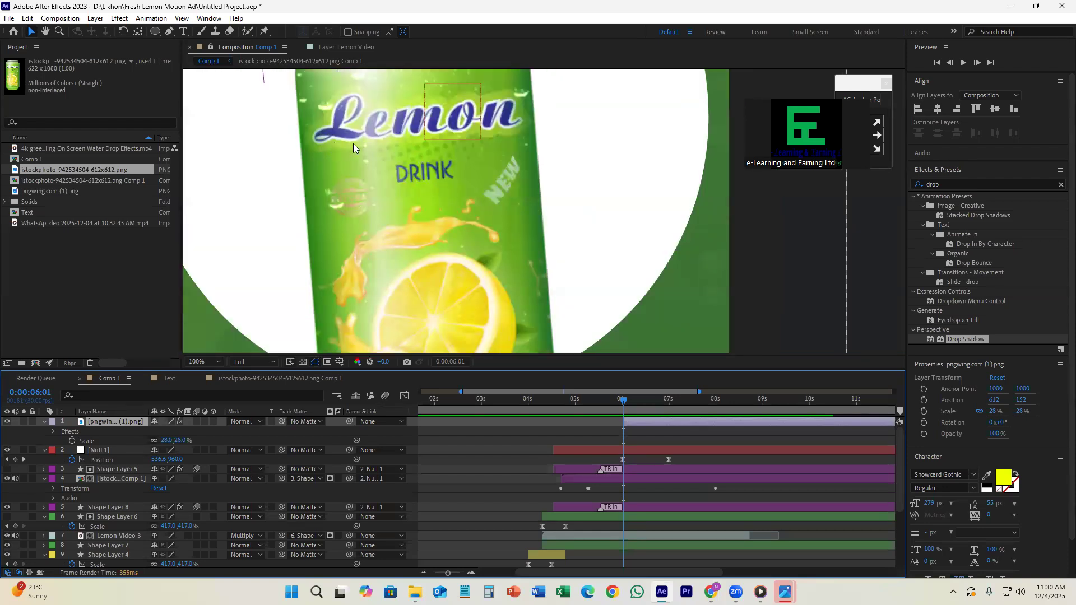
scroll(432, 176, "down", 4)
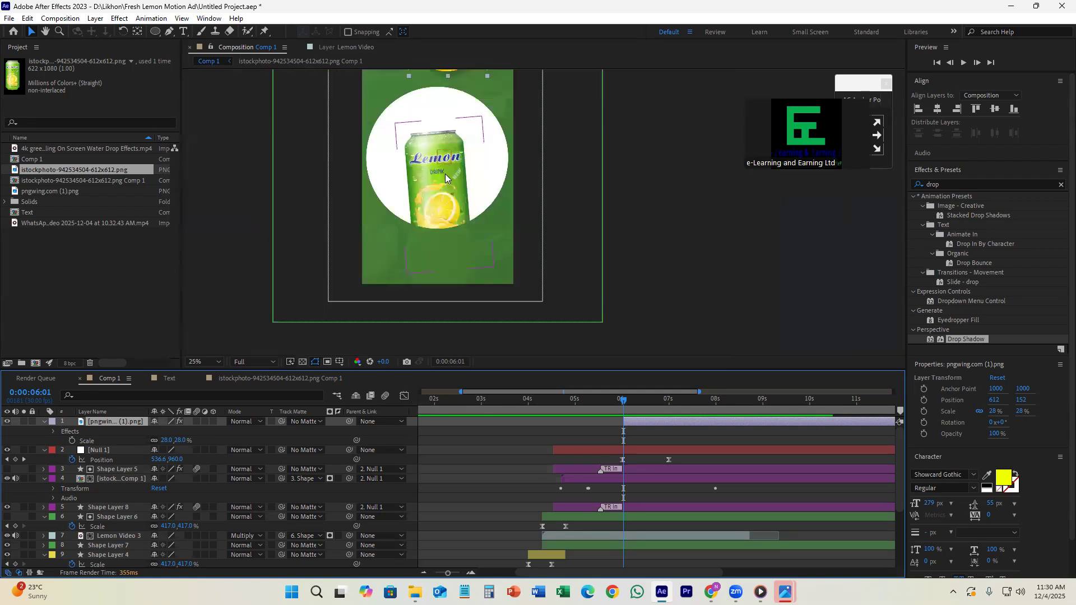
left_click_drag(74, 171, 112, 420)
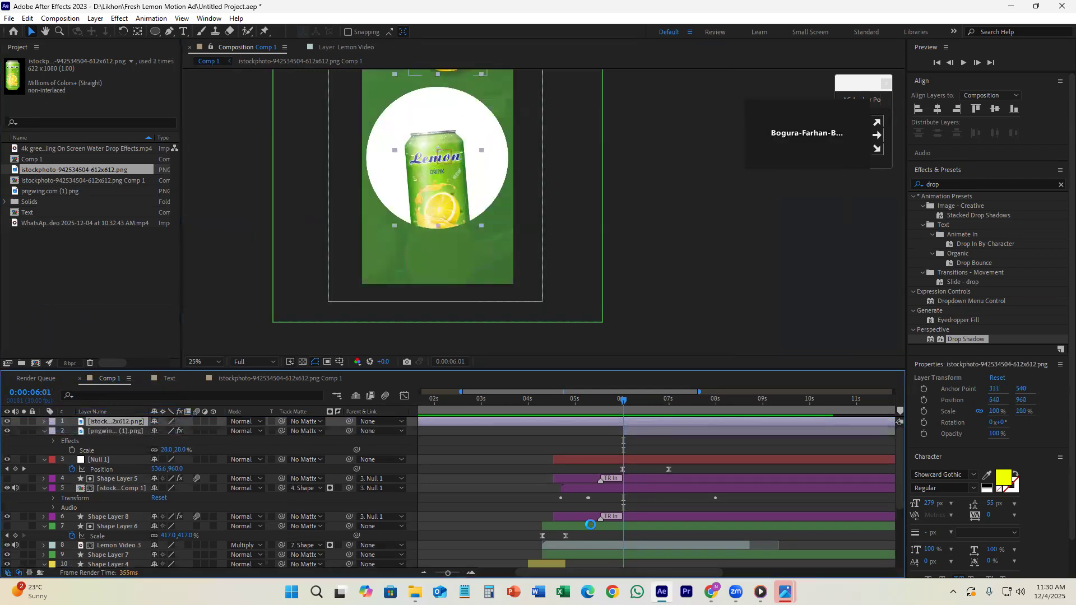
left_click_drag(426, 141, 480, 163)
key("s")
left_click_drag(167, 431, 188, 431)
left_click_drag(462, 211, 502, 286)
- Rotate the new can layer to -14° and reposition it to about 896, 1488
key("r")
left_click_drag(180, 432, 164, 431)
left_click_drag(489, 236, 463, 197)
scroll(443, 169, "down", 1)
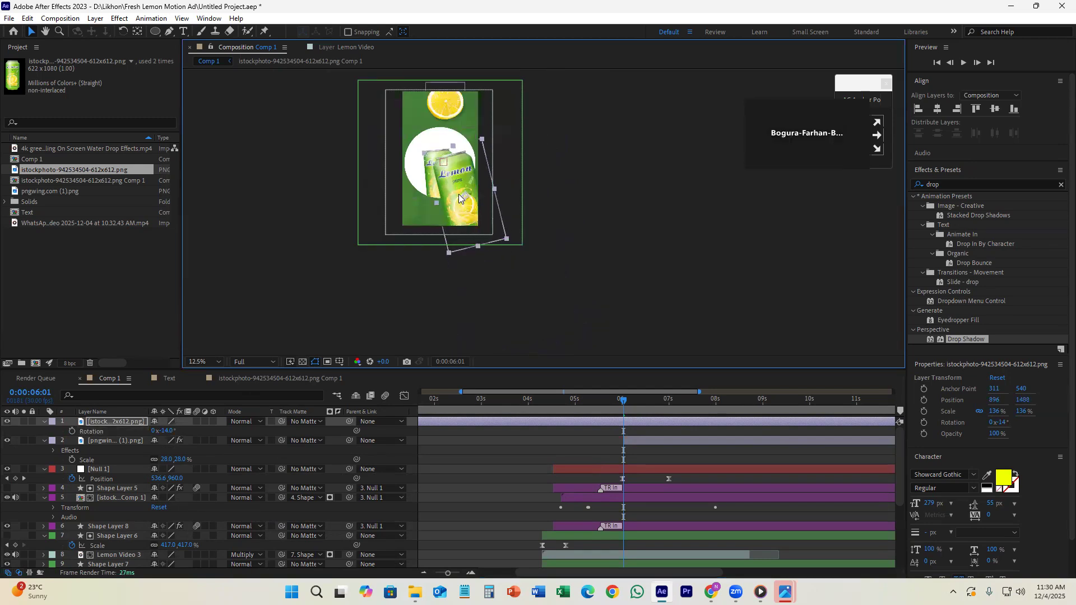
- Trim the start of the new can layer to 0:00:06:01
left_click(694, 453)
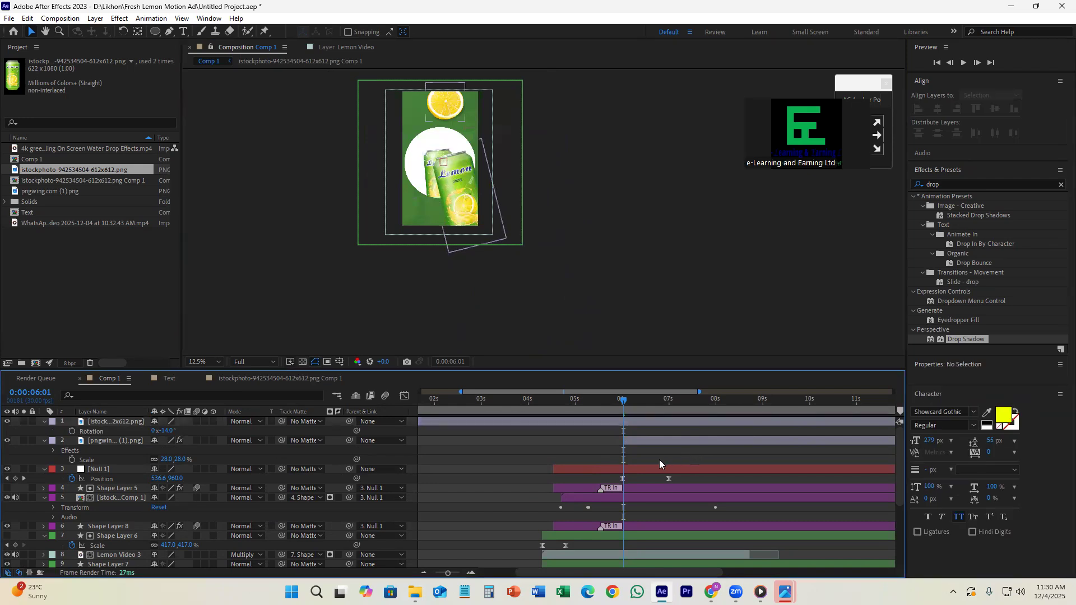
scroll(650, 461, "up", 1)
scroll(618, 452, "down", 1)
left_click(591, 422)
left_click_drag(454, 423, 596, 429)
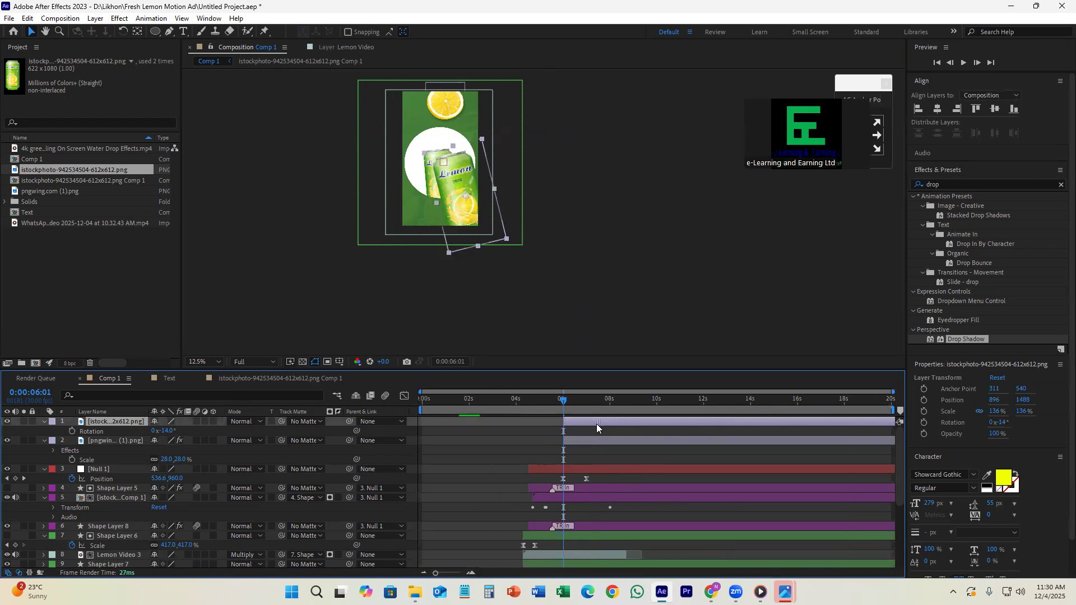
- Align the starts of the new can layer and the lemon slice layer with Null 1's first Position keyframe at 0:00:06:00
scroll(583, 500, "up", 2)
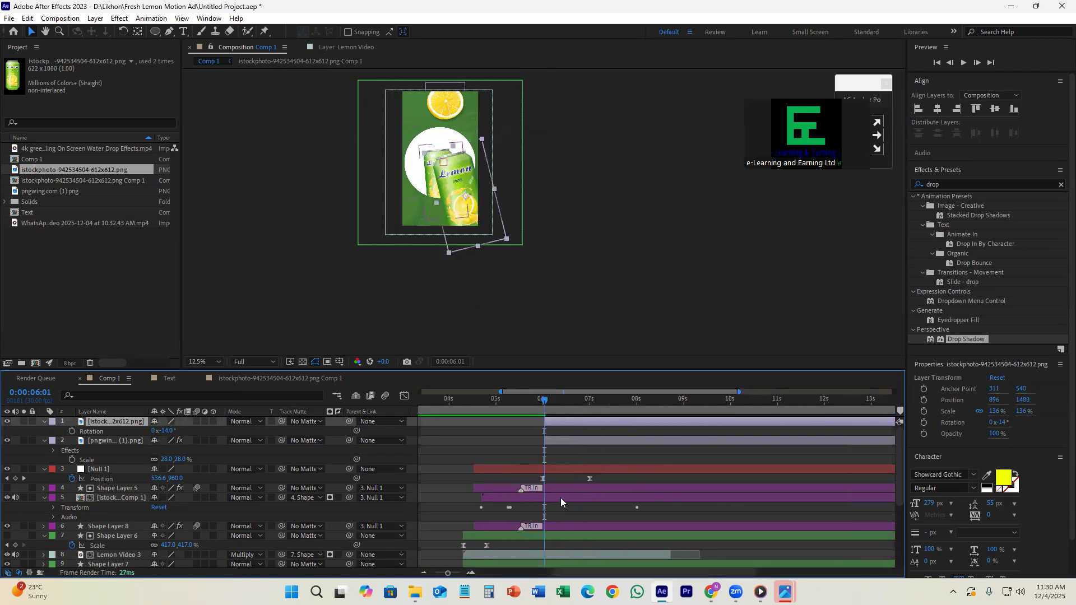
left_click(563, 470)
scroll(543, 469, "up", 1)
left_click_drag(547, 402, 558, 423)
left_click(556, 424)
left_click(559, 440, "shift")
left_click(551, 455)
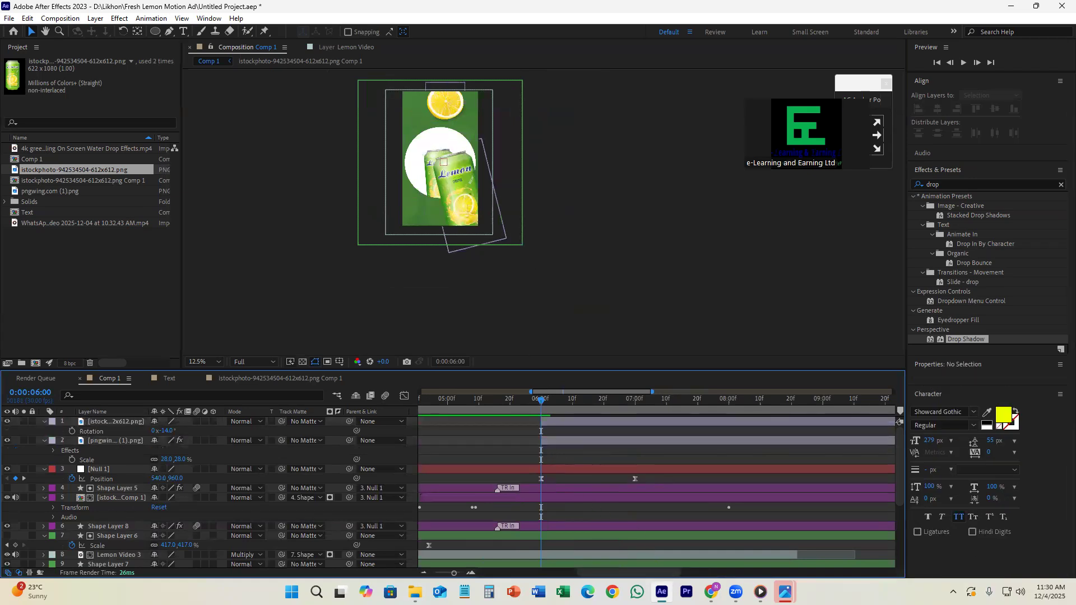
- In Chrome, download the lemon-with-leaf PNG (388.5KB) from PNGWing and show the file in its Downloads folder
key("alt+Tab")
left_click(556, 6)
left_click(153, 273)
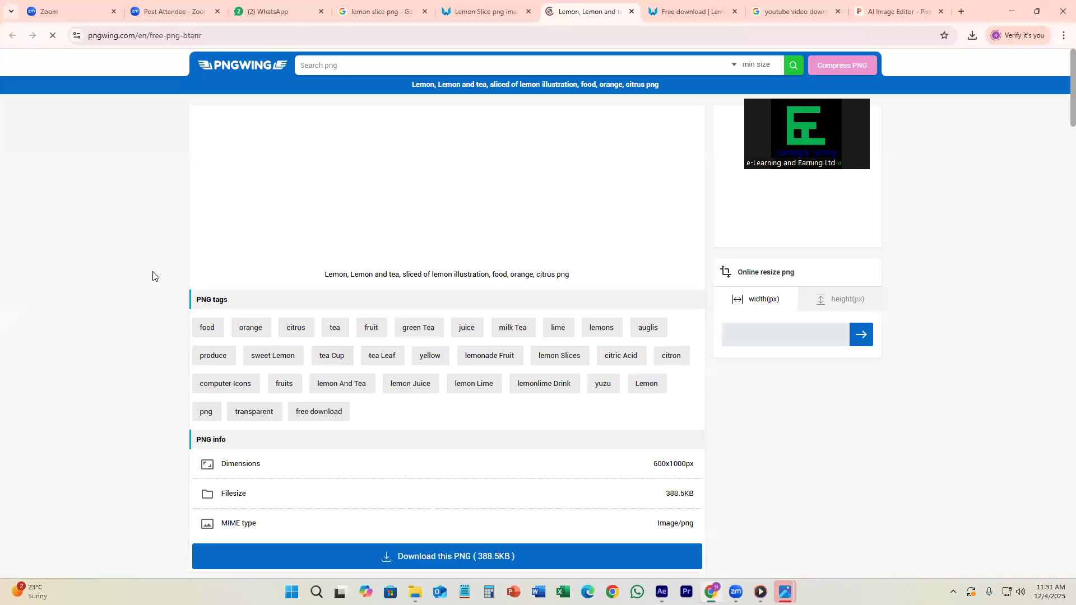
scroll(499, 324, "down", 10)
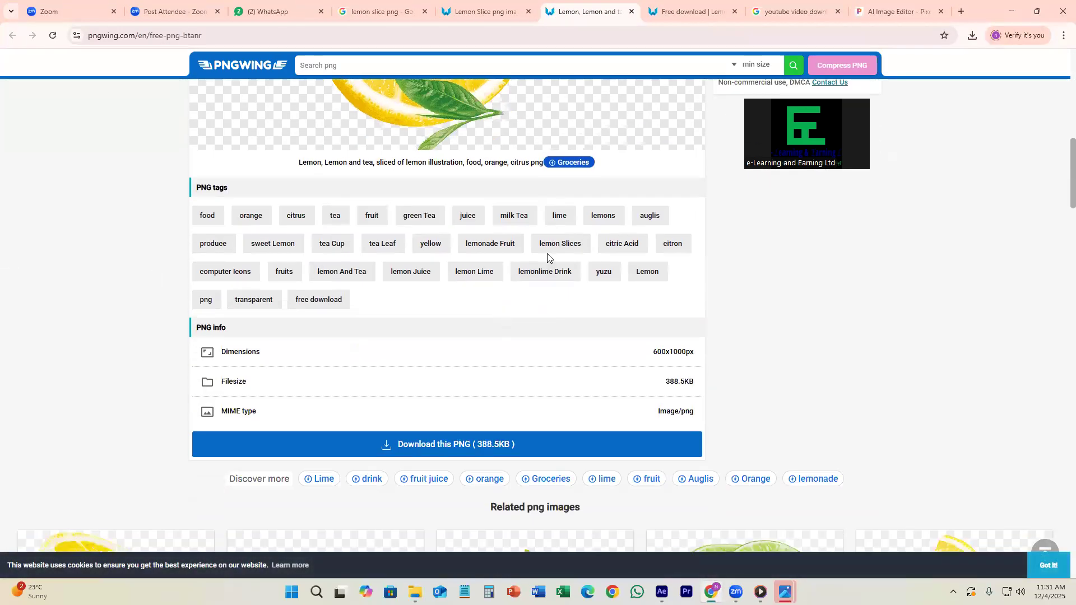
scroll(501, 313, "down", 5)
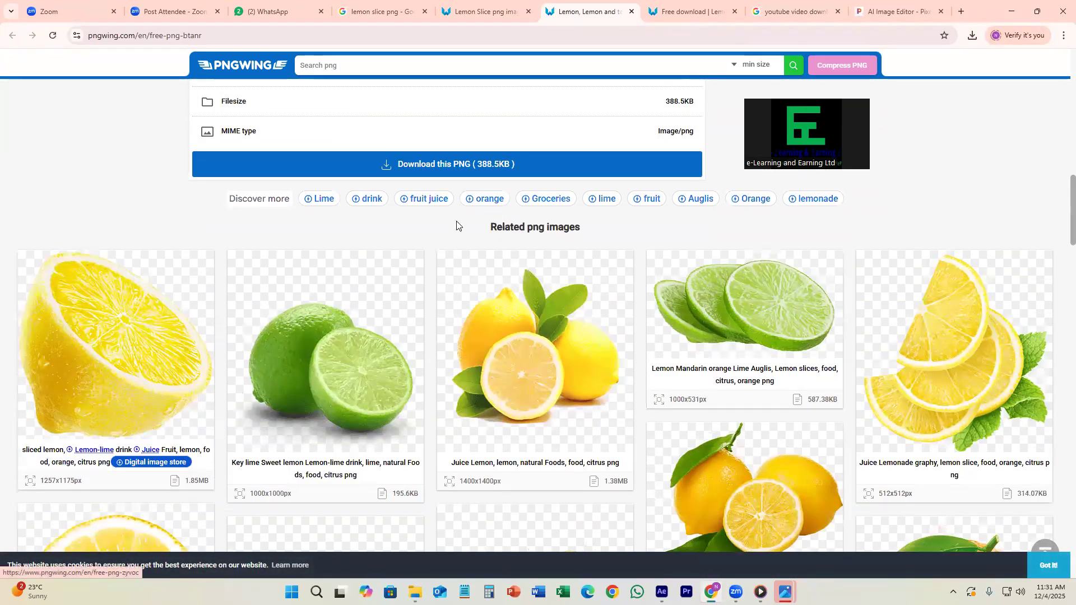
left_click(447, 168)
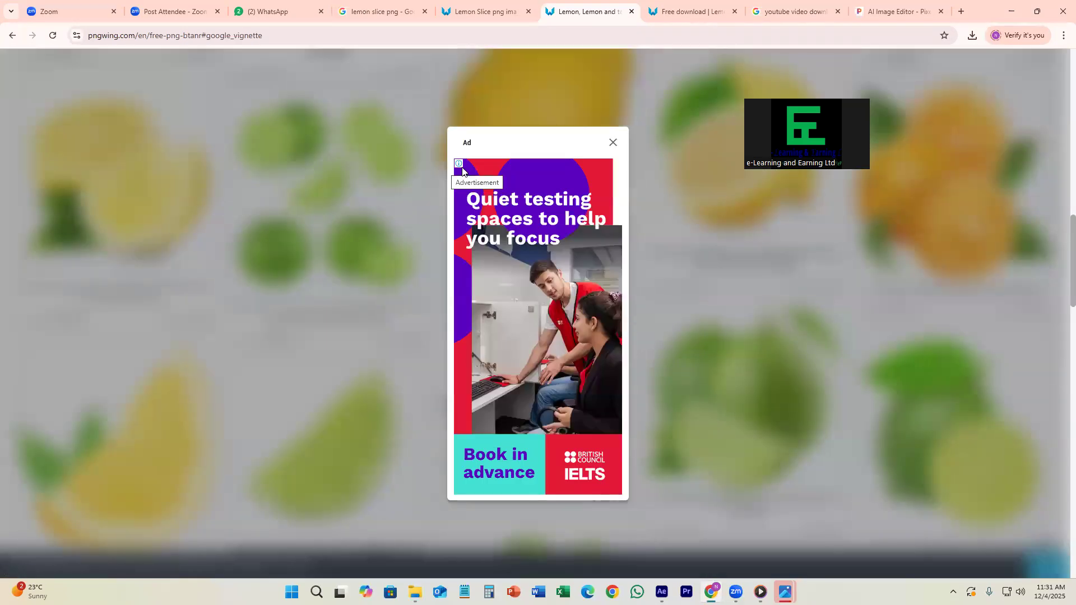
left_click(613, 144)
scroll(589, 281, "down", 6)
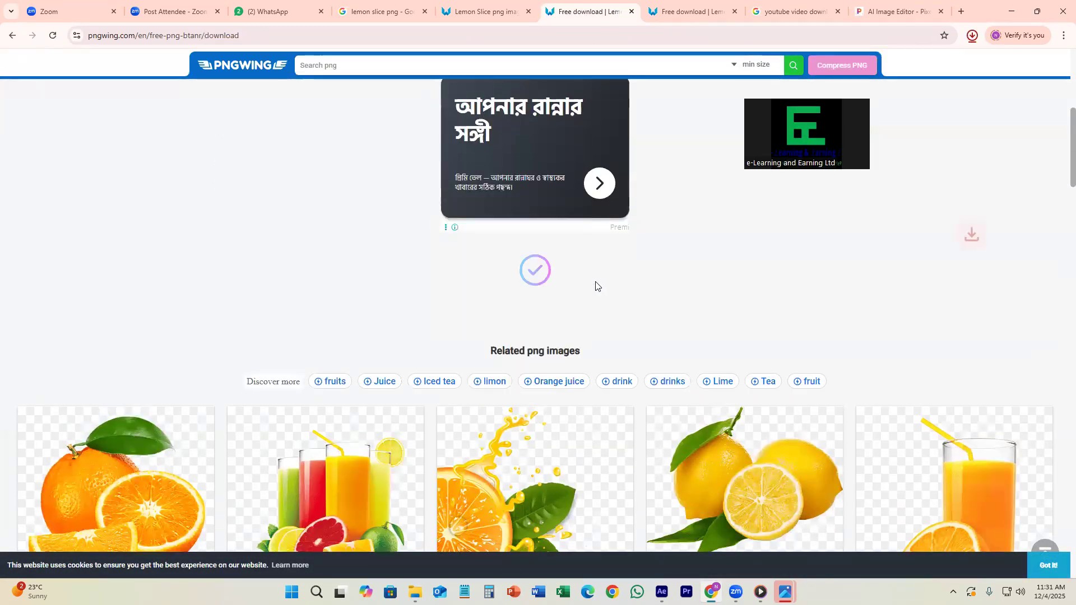
left_click(941, 62)
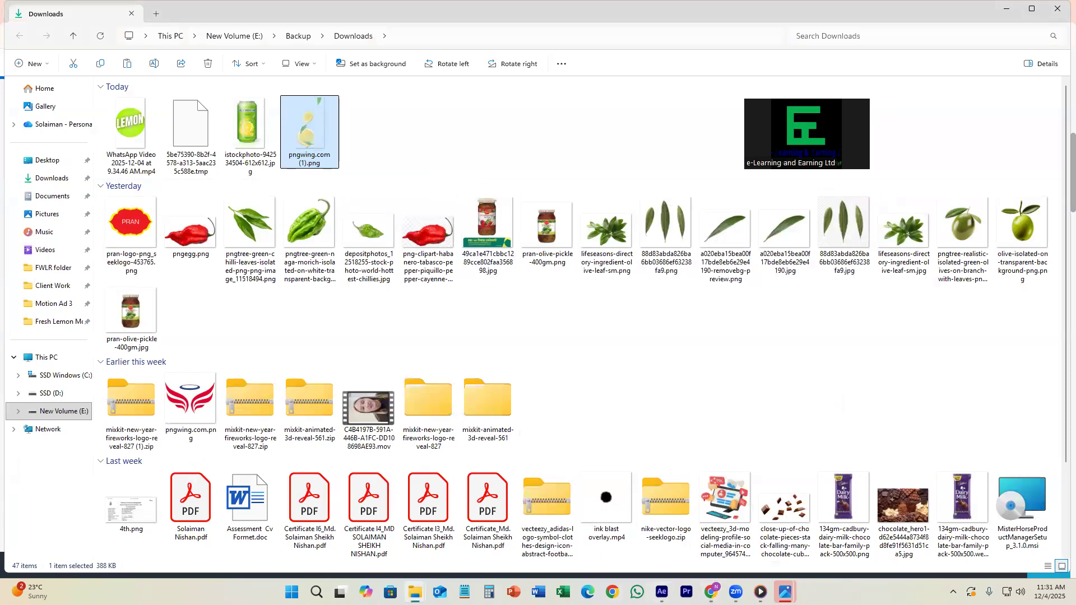
left_click_drag(310, 135, 425, 354)
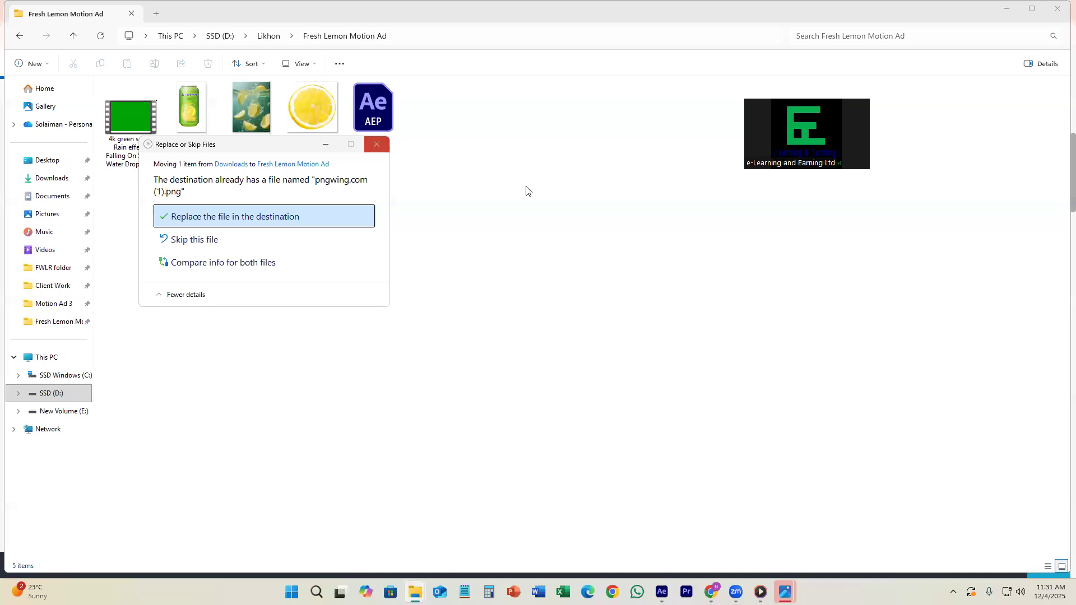
left_click(377, 144)
key("alt+Tab")
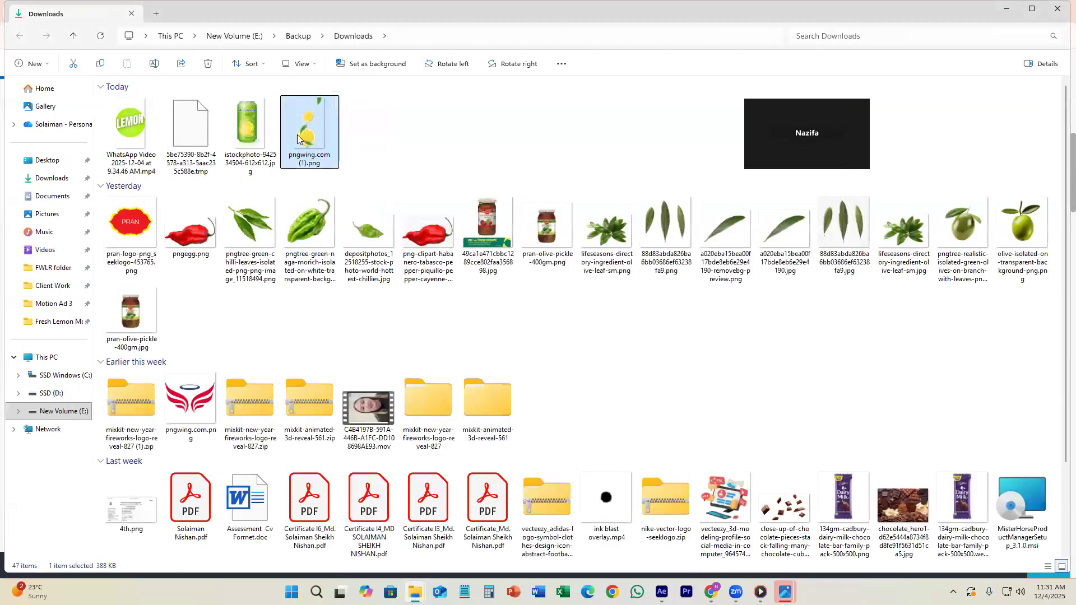
- Rename the downloaded PNG as Lemon With Leaf
key("F2")
type("Lemon With")
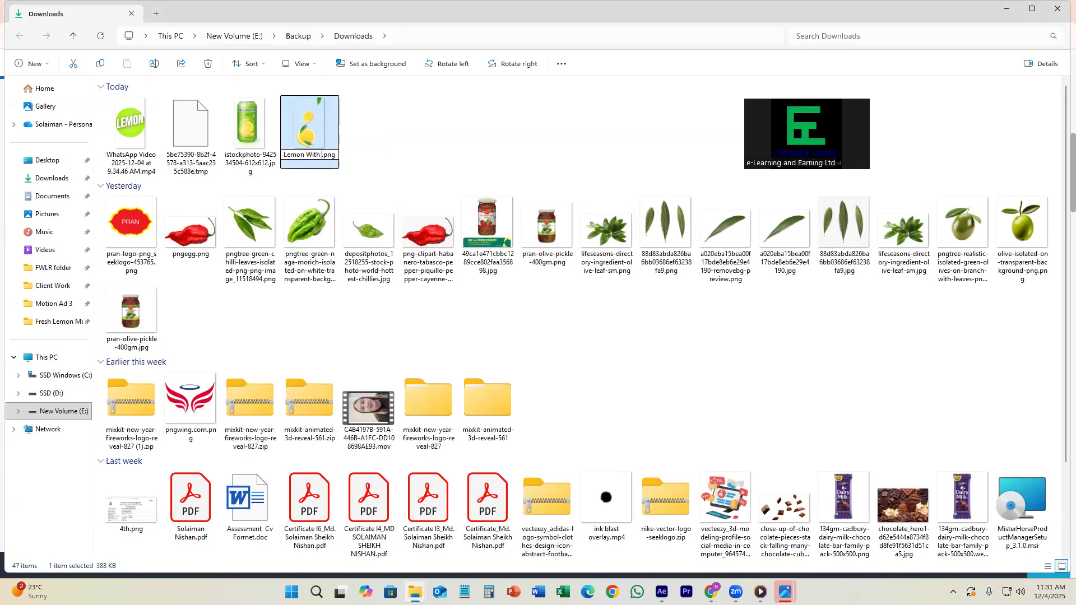
type(" Leaf")
key("Return")
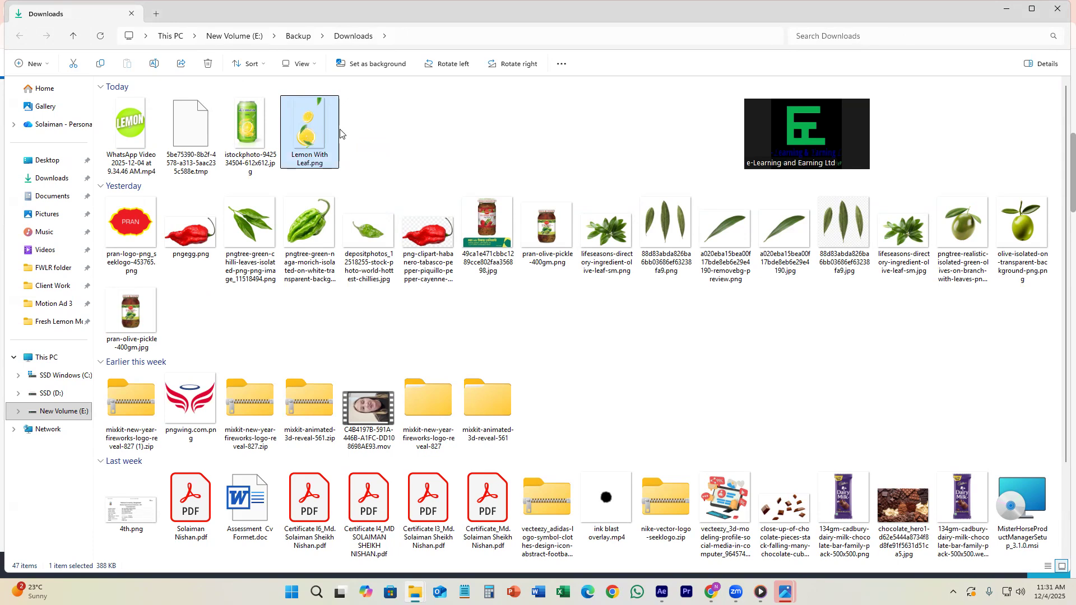
- Move Lemon With Leaf.png from Downloads into the Fresh Lemon Motion Ad folder
key("ctrl+x")
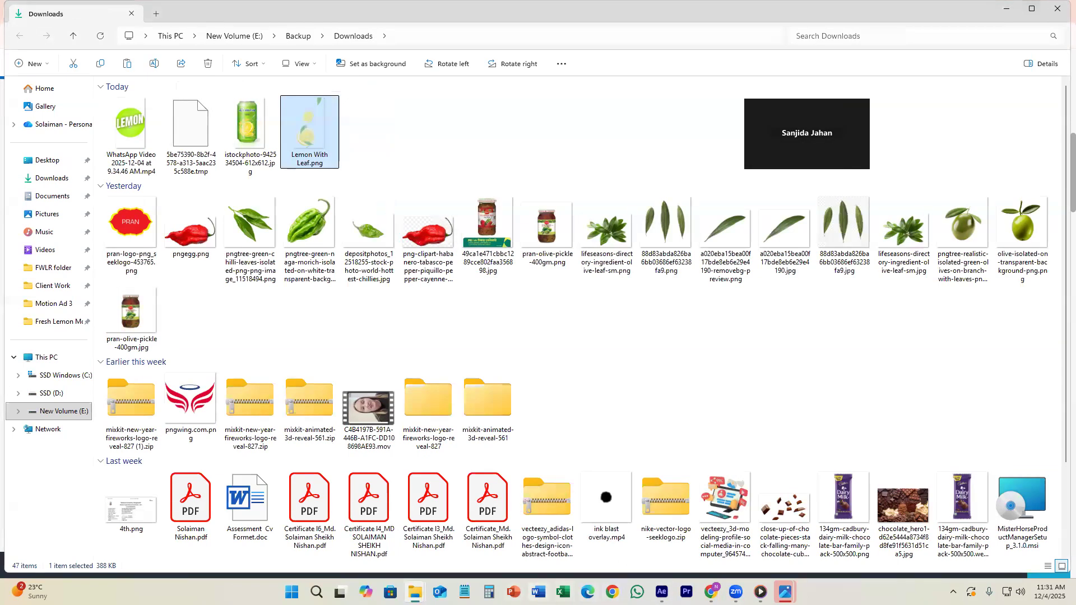
left_click(365, 519)
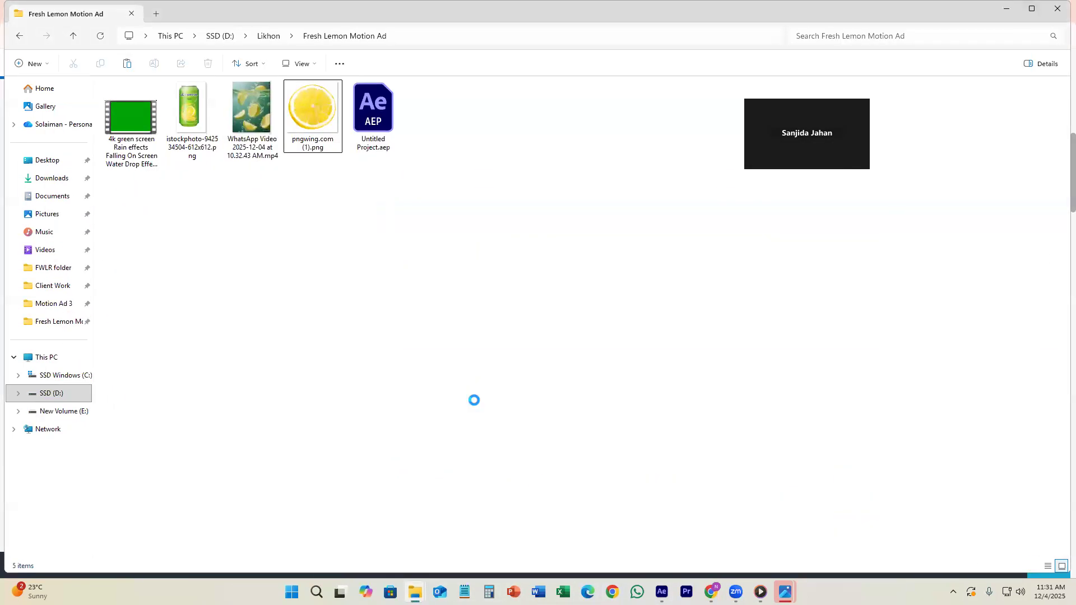
key("ctrl+v")
- Add Lemon With Leaf.png to Comp 1 in After Effects as the topmost layer, scale it to 179%, and shift it slightly down
left_click_drag(429, 125, 216, 482)
key("s")
left_click_drag(180, 431, 234, 441)
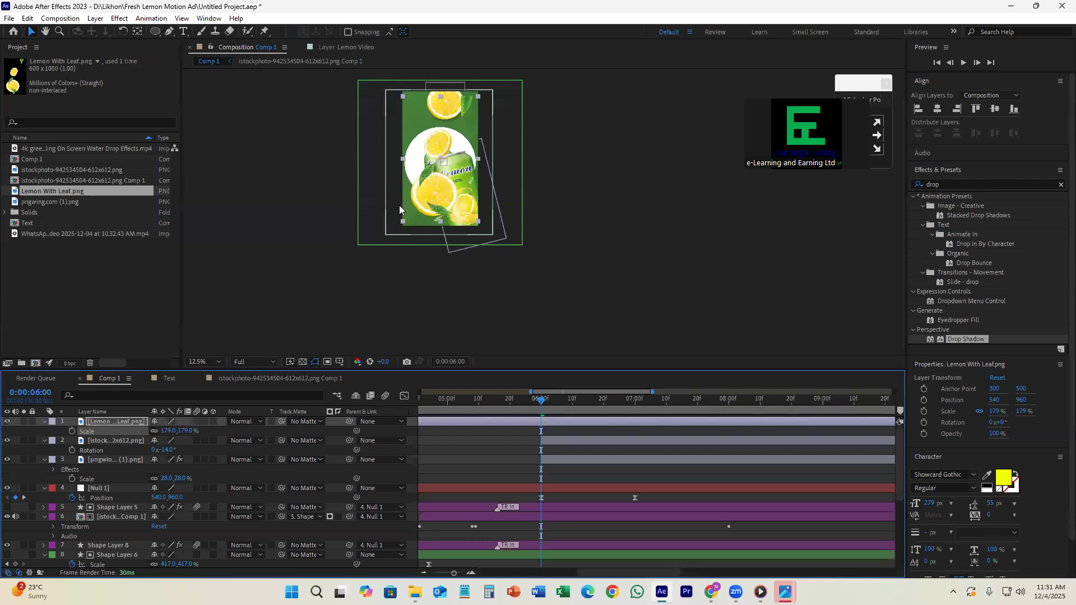
left_click(439, 151)
left_click_drag(439, 152, 437, 159)
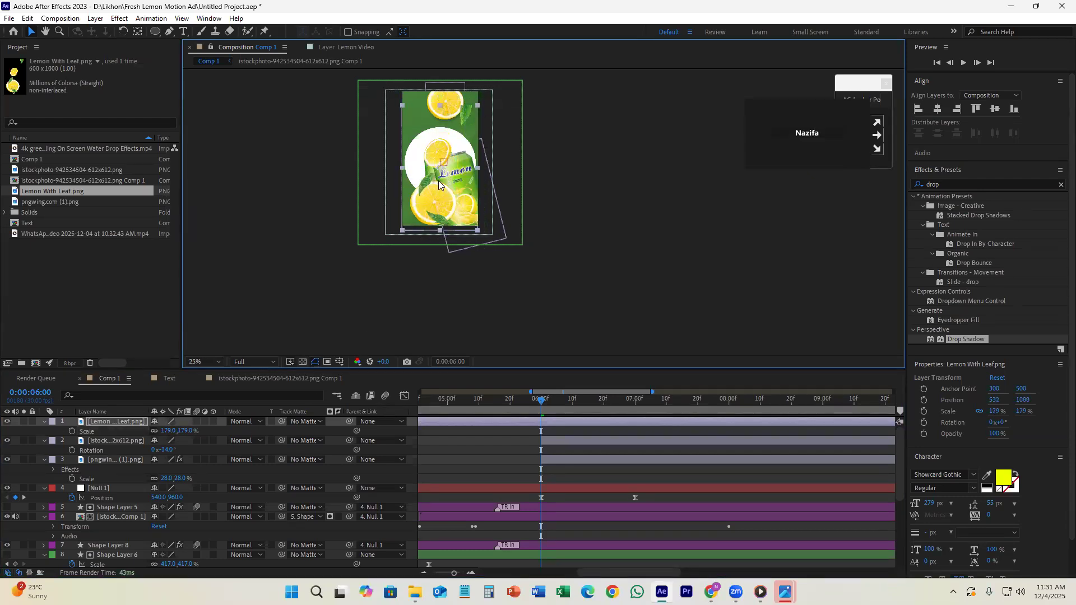
- Scale the Lemon With Leaf layer to 145% and reposition it over the lower left of the frame, beside the front can
scroll(439, 181, "up", 1)
left_click_drag(189, 432, 156, 432)
key("space")
left_click_drag(462, 166, 426, 235)
left_click_drag(187, 431, 211, 431)
mouse_move(430, 241)
left_mouse_down()
mouse_move(429, 215)
mouse_move(423, 283)
mouse_move(428, 244)
left_mouse_up()
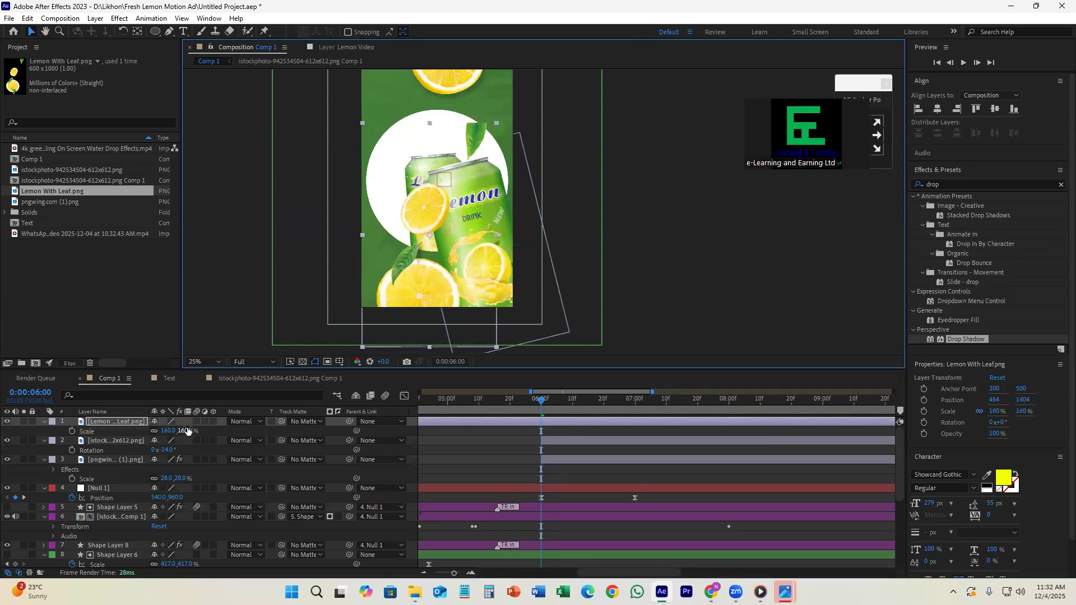
left_click_drag(184, 431, 175, 431)
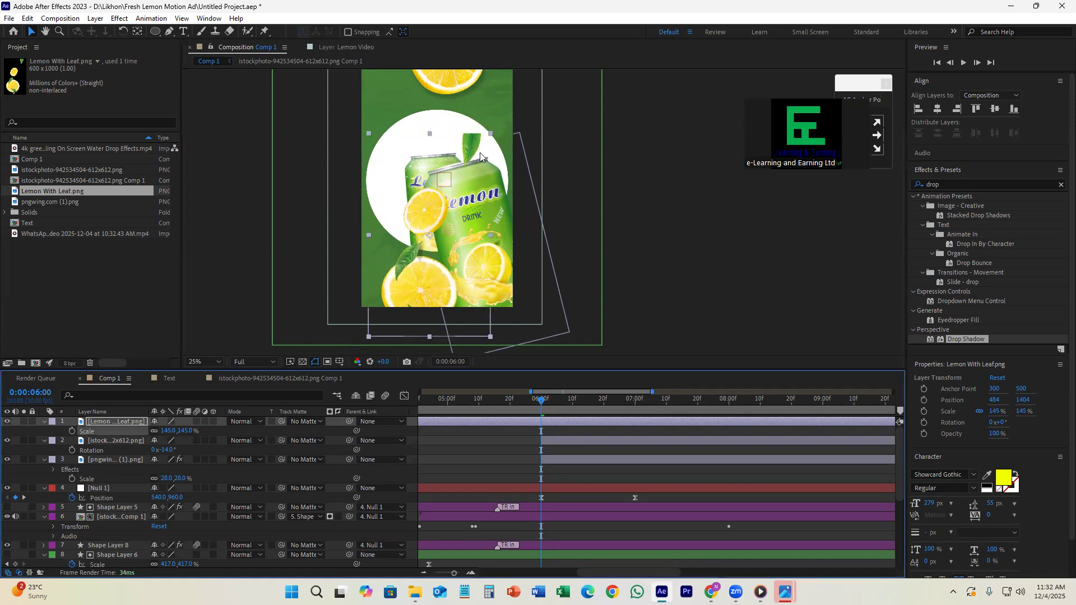
- Draw a large elliptical mask on the Lemon With Leaf layer that keeps the lemons and cuts off the leaf above them
left_click(156, 32)
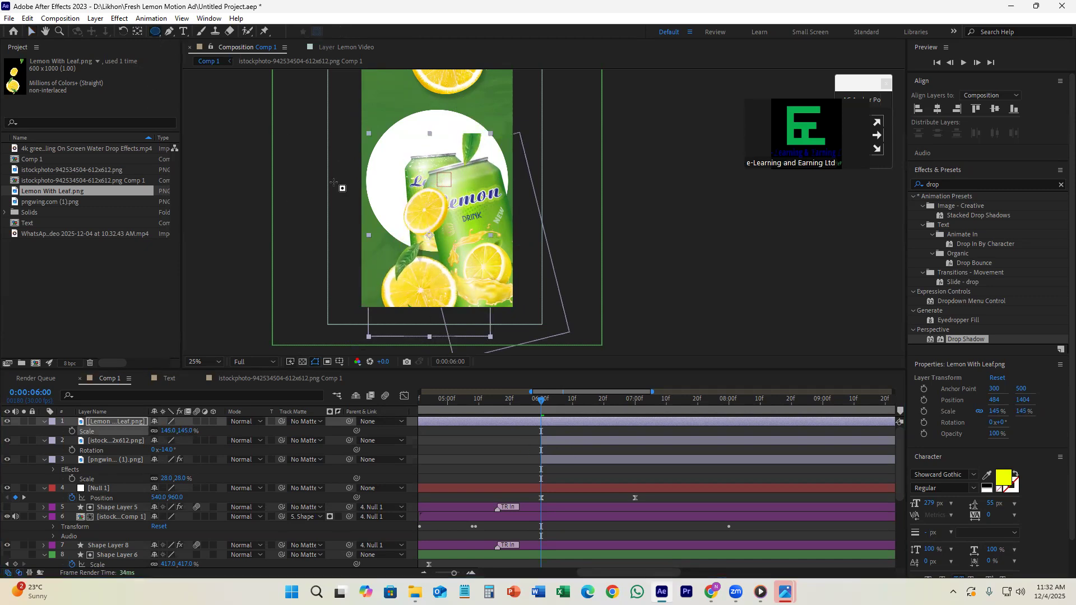
left_click_drag(264, 169, 486, 315)
left_click_drag(553, 356, 564, 362)
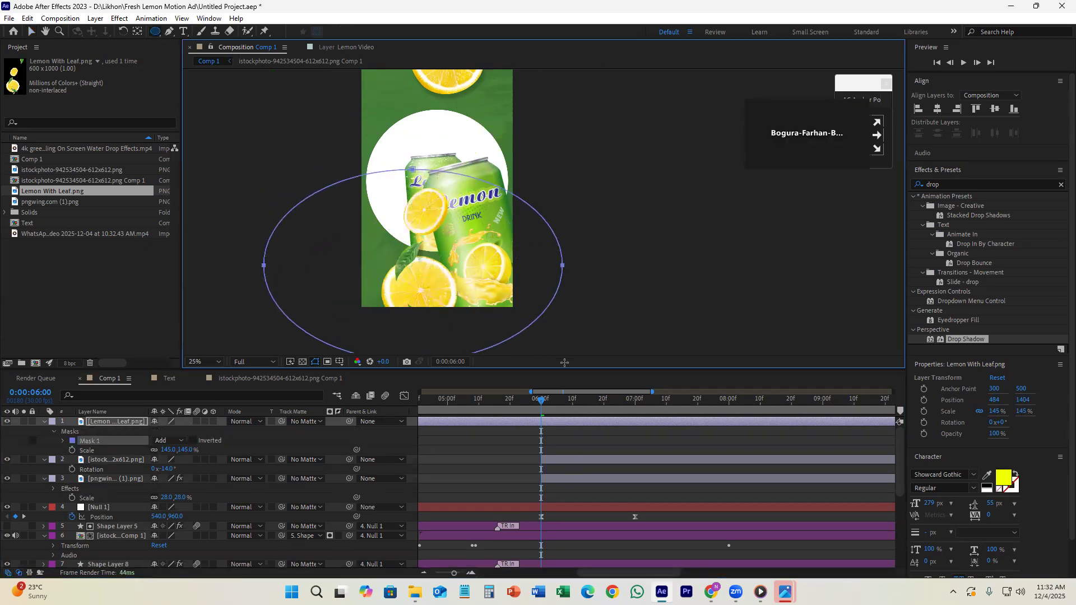
left_click(31, 32)
- Trim the start of the Lemon With Leaf layer to 0:00:06:00
left_click(539, 434)
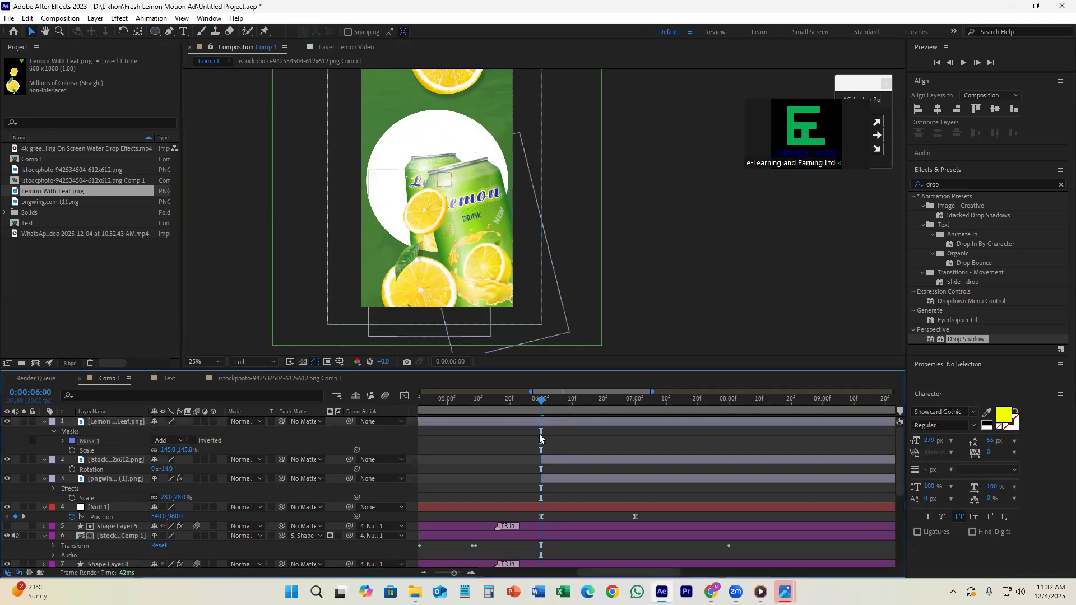
scroll(495, 426, "down", 2)
left_click(626, 423)
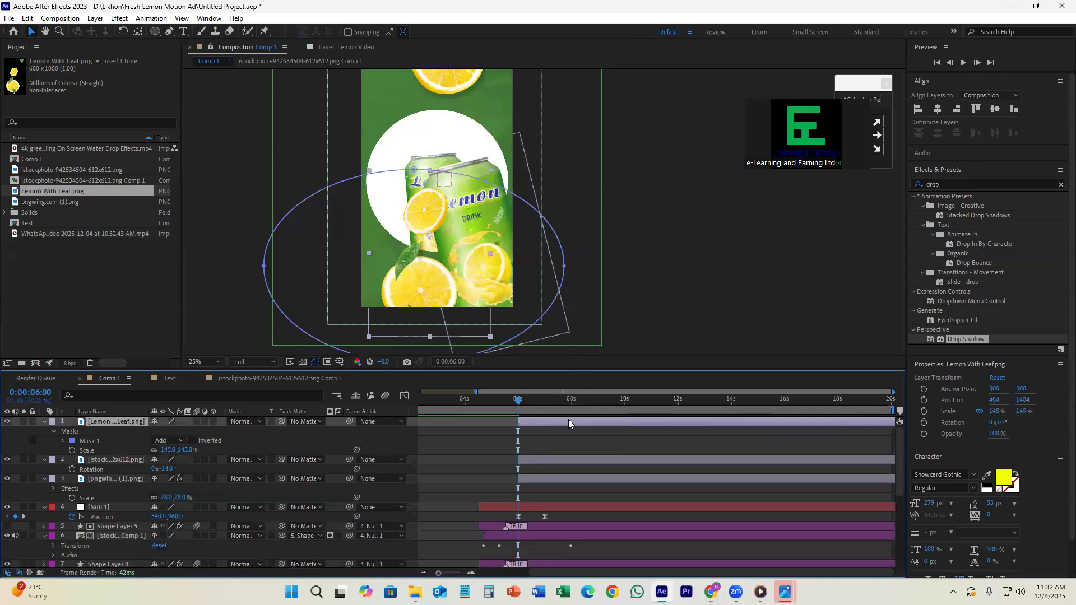
left_click(548, 459)
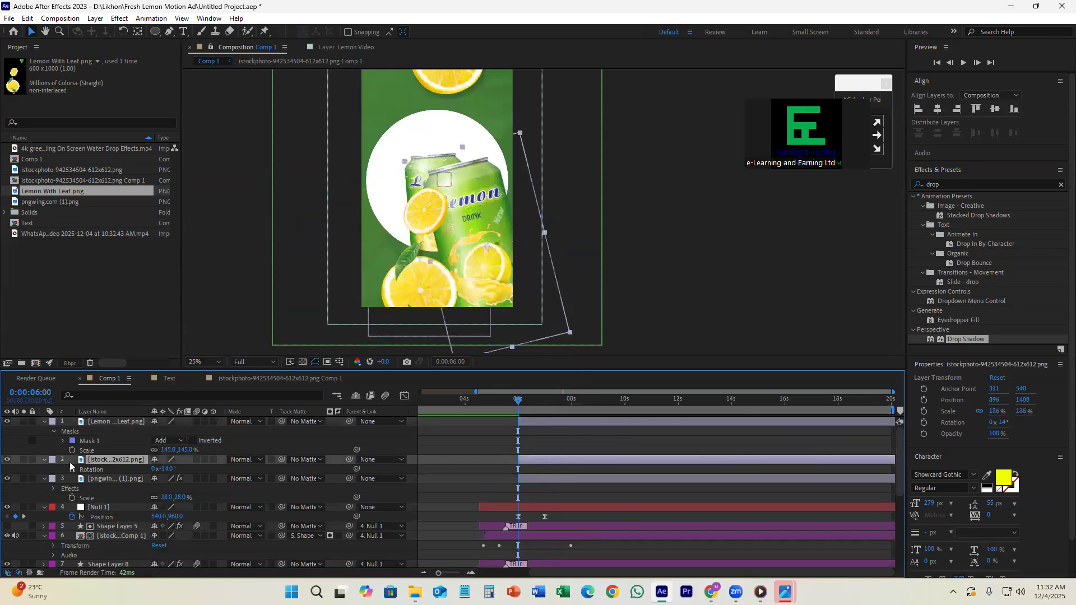
left_click(52, 461)
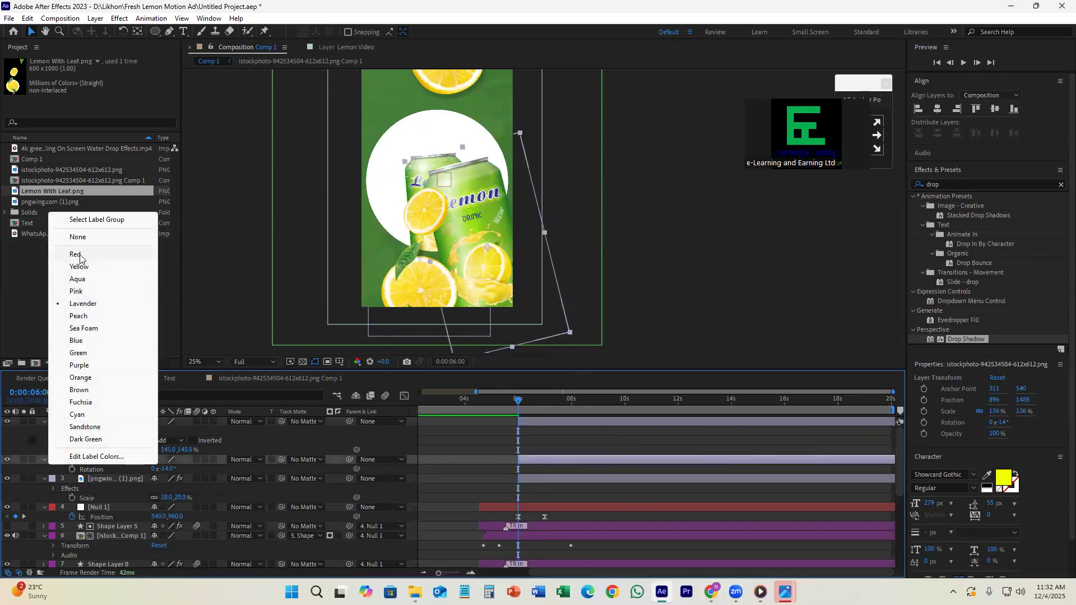
left_click(82, 266)
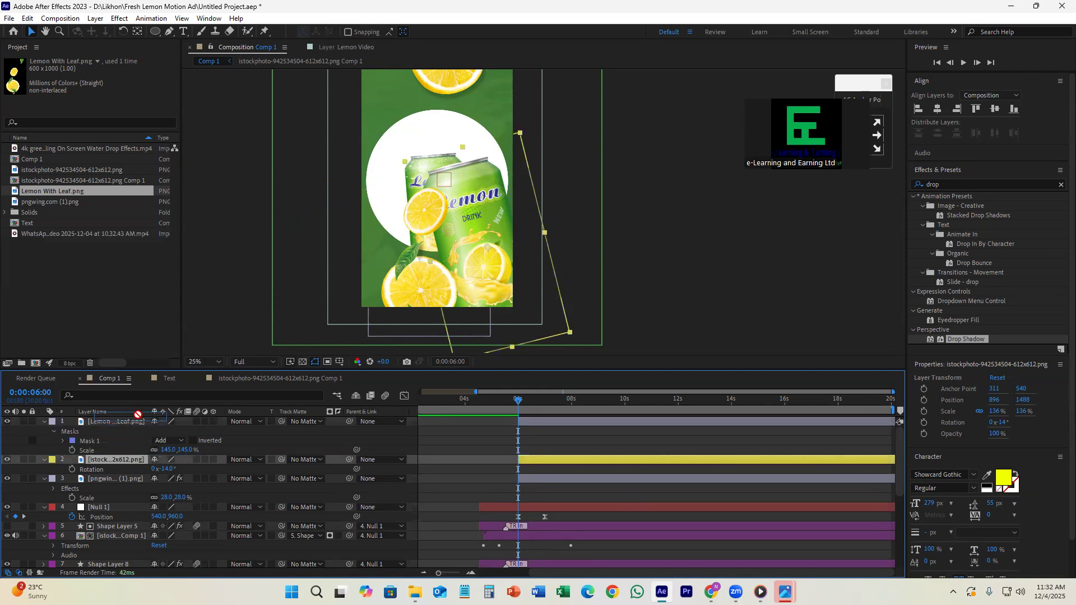
- Move the Lemon With Leaf layer below the yellow can layer in the stacking order
left_click(529, 424)
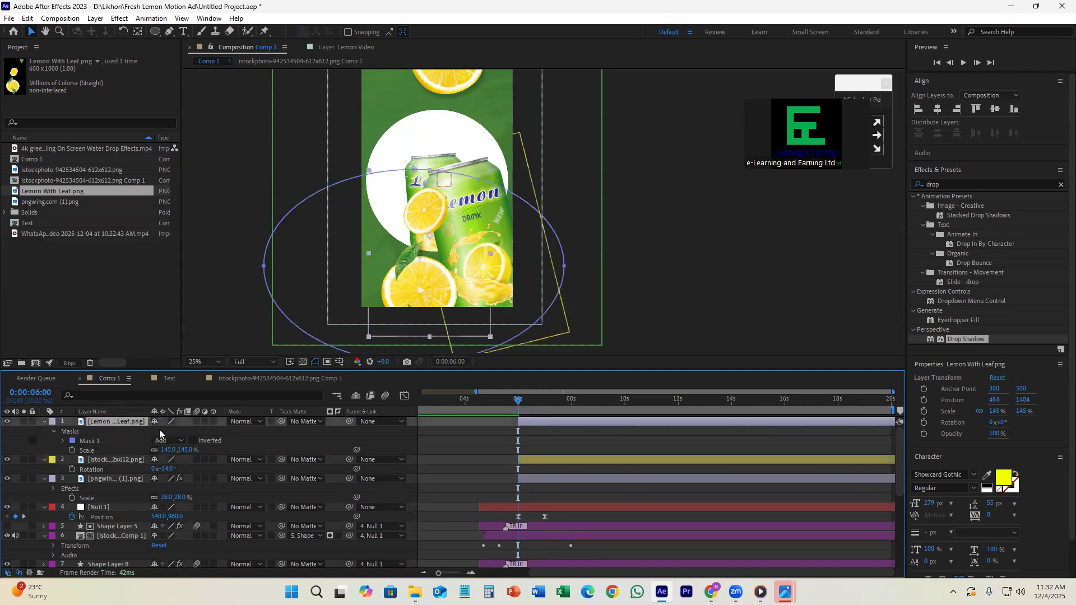
left_click_drag(110, 427, 129, 475)
left_click(548, 421)
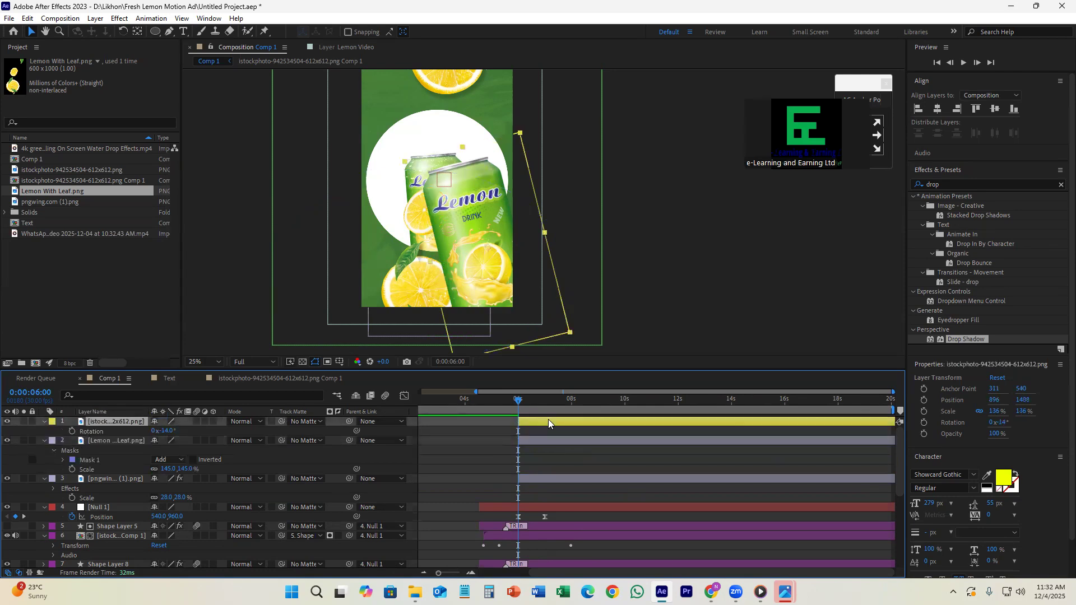
- Set the current time to 0:00:07:12 and copy the Drop Shadow effect from the pngwing.com (1).png lemon slice to the can layer
left_click_drag(517, 403, 554, 419)
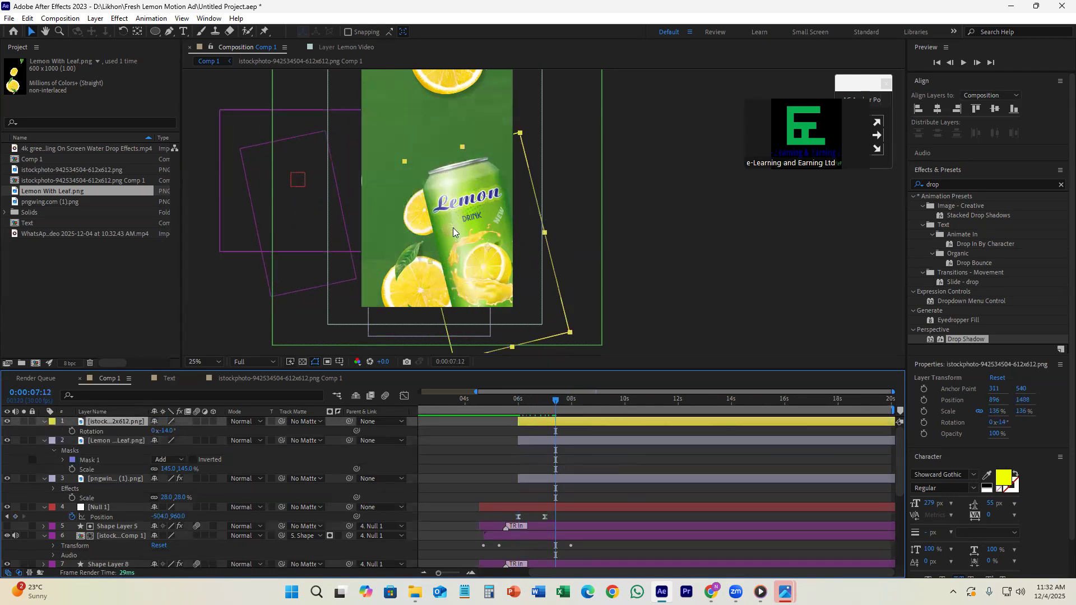
key("h")
mouse_move(612, 176)
left_mouse_down()
mouse_move(613, 221)
mouse_move(603, 173)
left_mouse_up()
key("v")
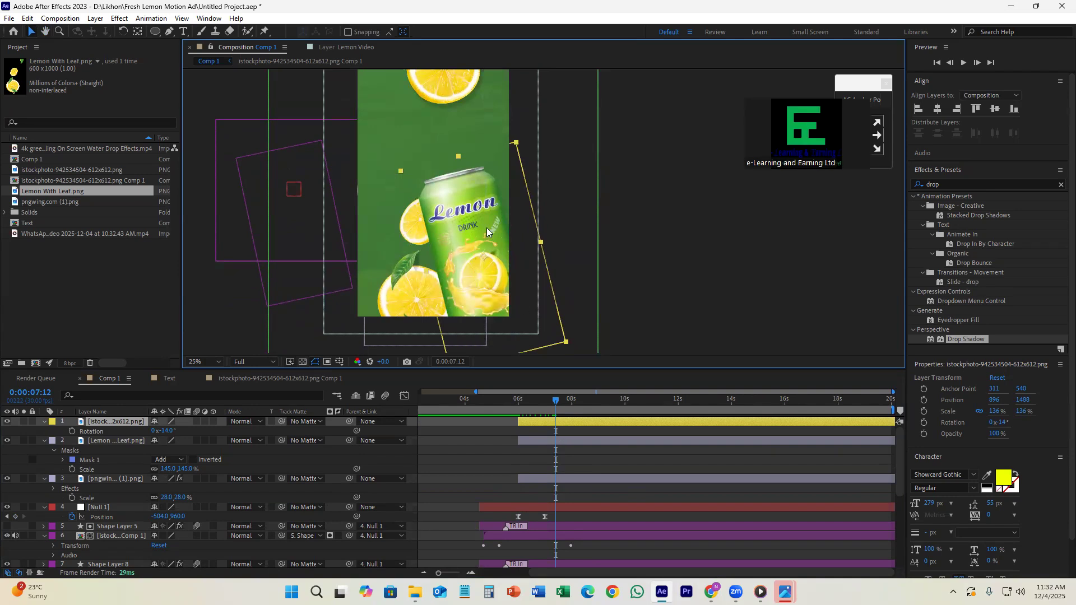
left_click(456, 100)
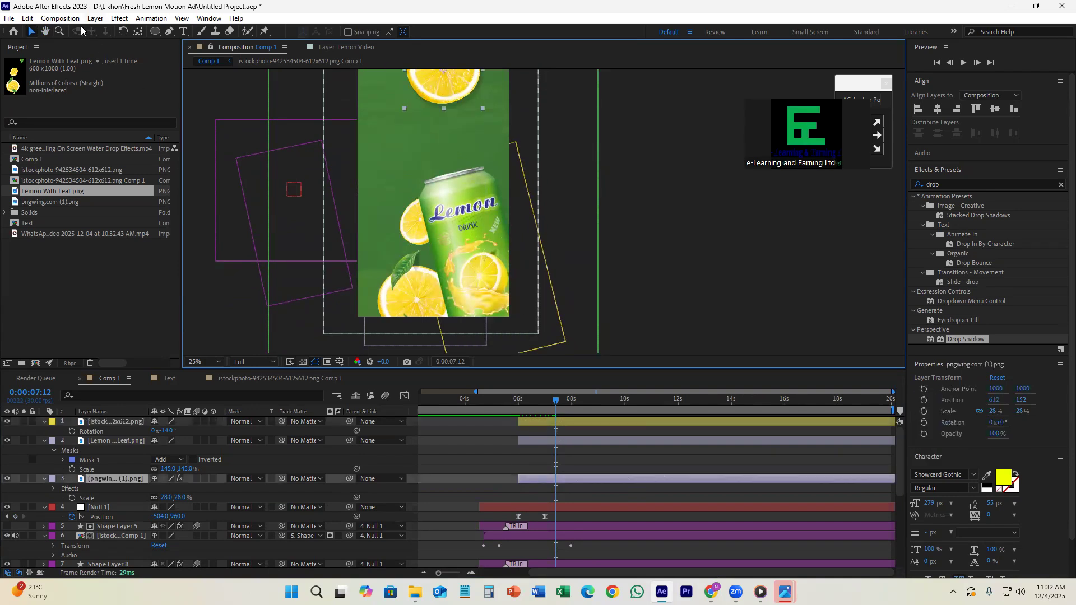
left_click(568, 479)
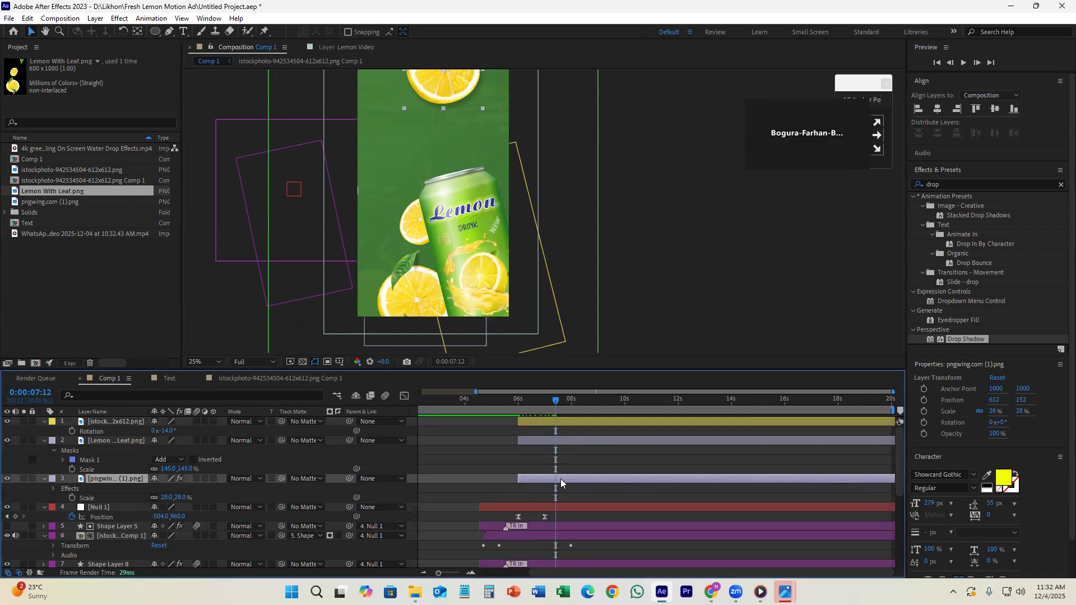
left_click(70, 490)
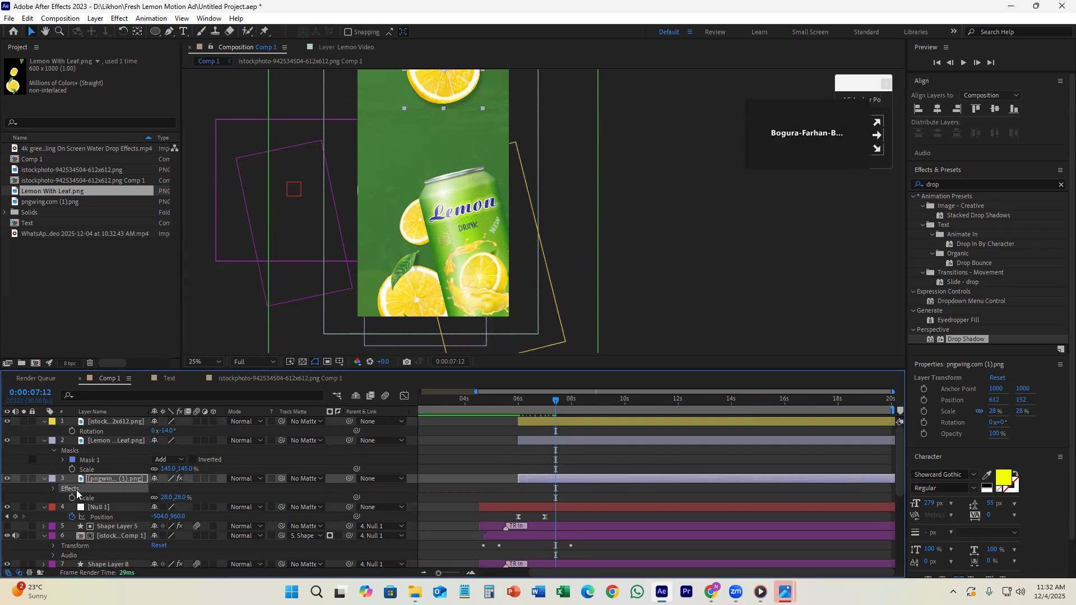
left_click(477, 244)
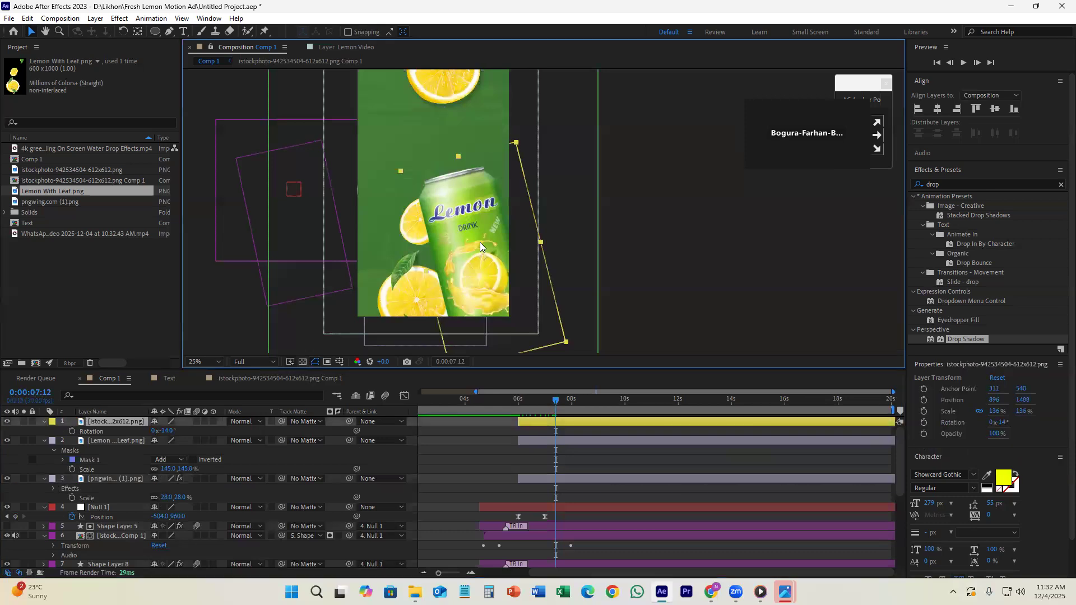
key("ctrl+v")
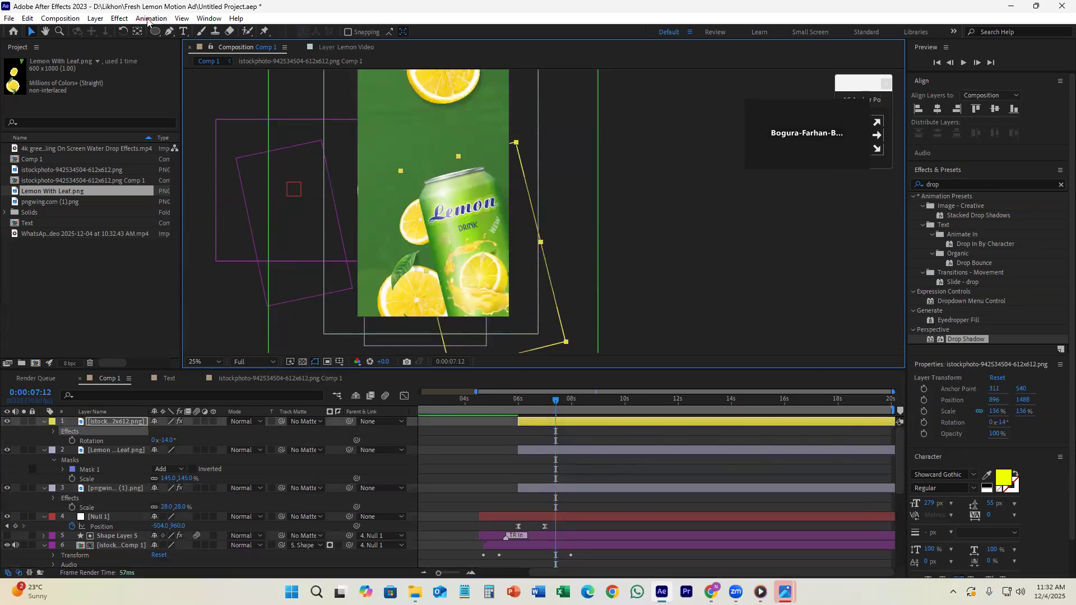
- Open the can layer's effect controls and set its Drop Shadow direction to 237°
left_click(212, 19)
mouse_move(252, 21)
mouse_move(209, 19)
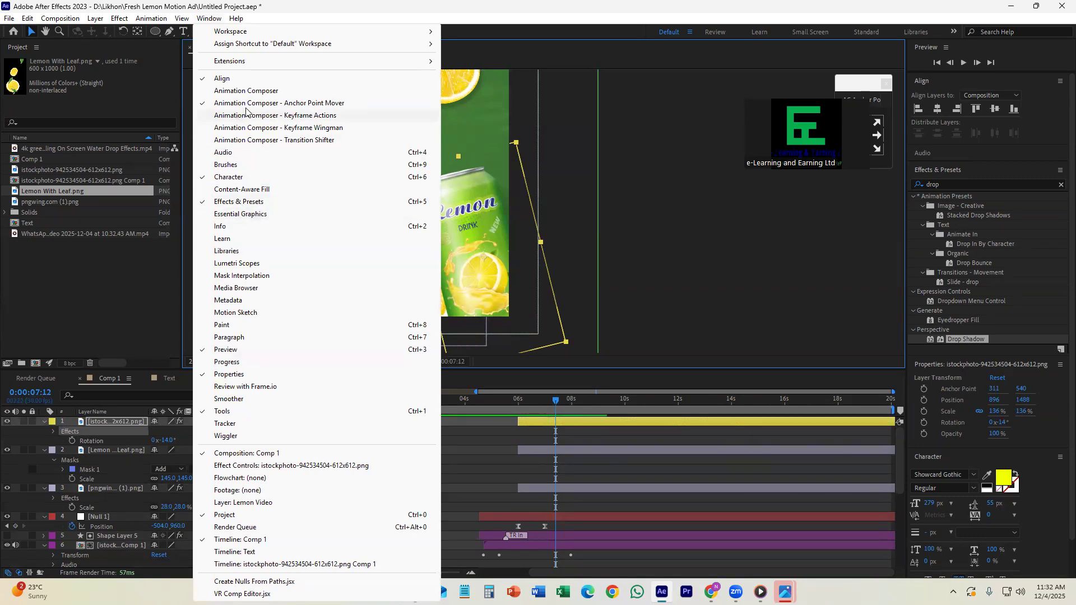
left_click(265, 468)
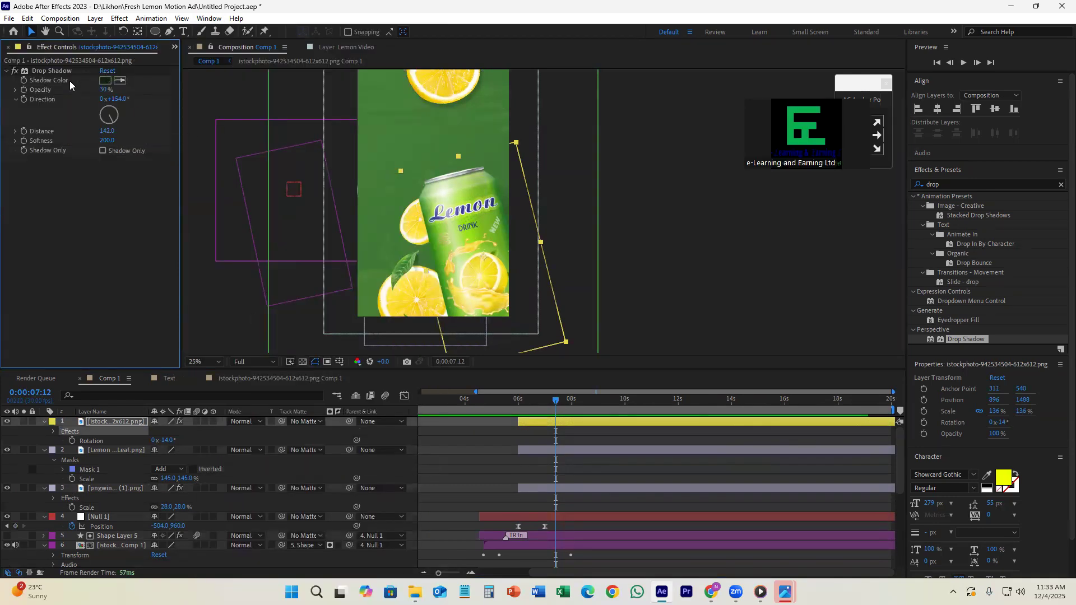
left_click_drag(110, 121, 101, 123)
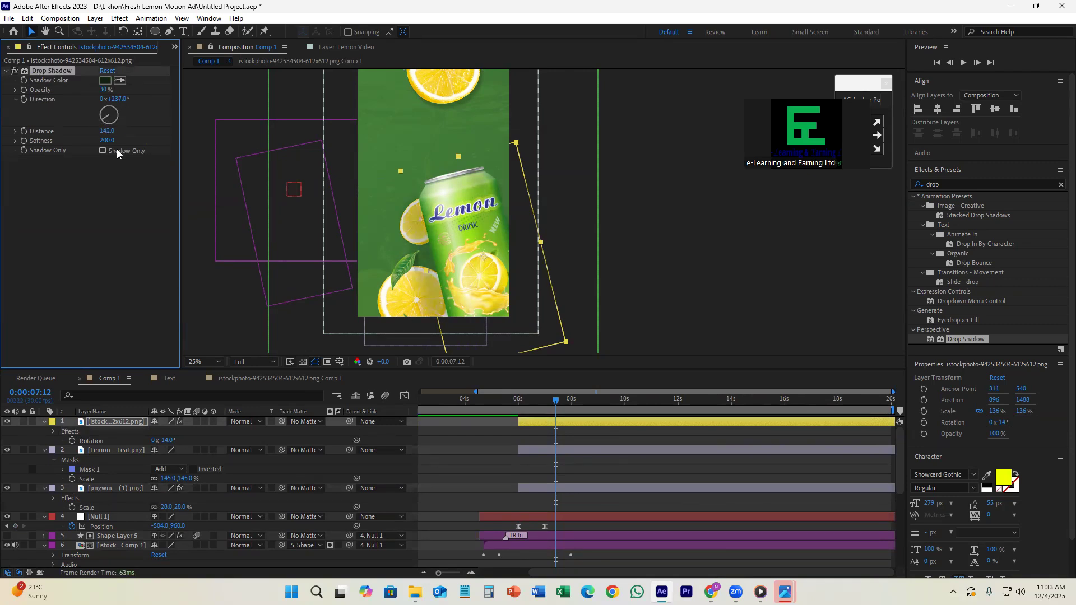
- Set the can layer's Drop Shadow opacity to 60% and its distance to 94
left_click_drag(116, 89, 149, 91)
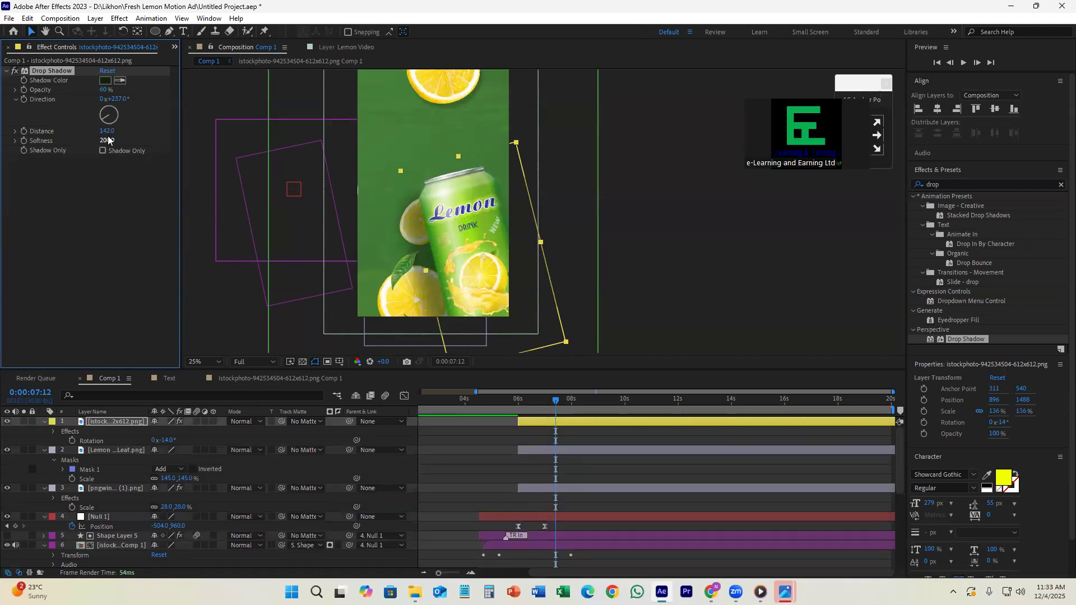
left_click_drag(106, 133, 79, 133)
- Move the pngwing.com (1).png lemon slice up to position 604, -32 so it is partly cut off by the frame's upper edge
scroll(399, 191, "down", 2)
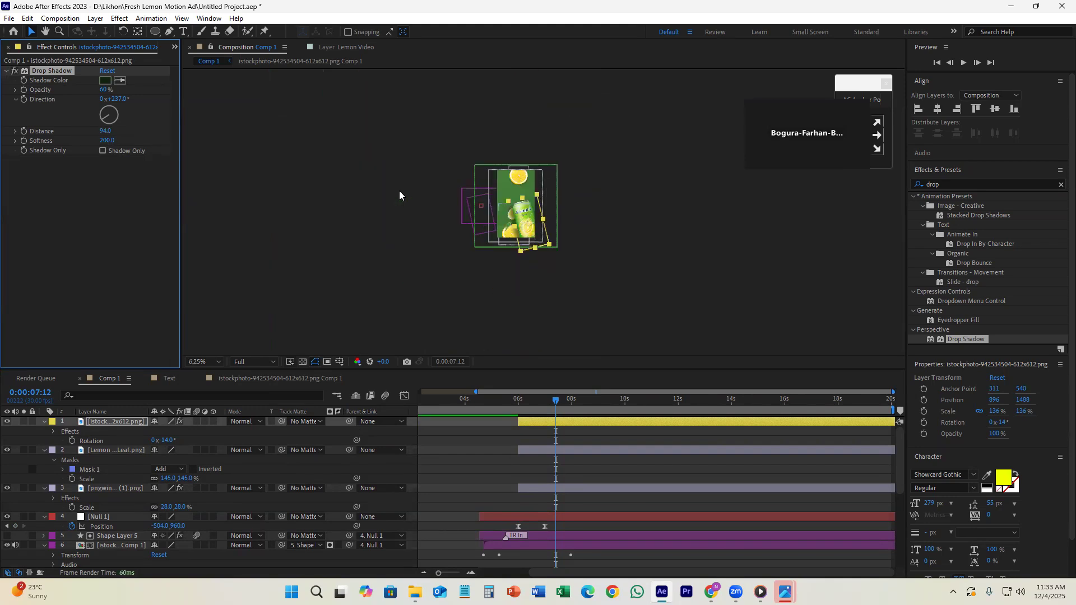
scroll(520, 222, "up", 1)
left_click_drag(525, 174, 503, 187)
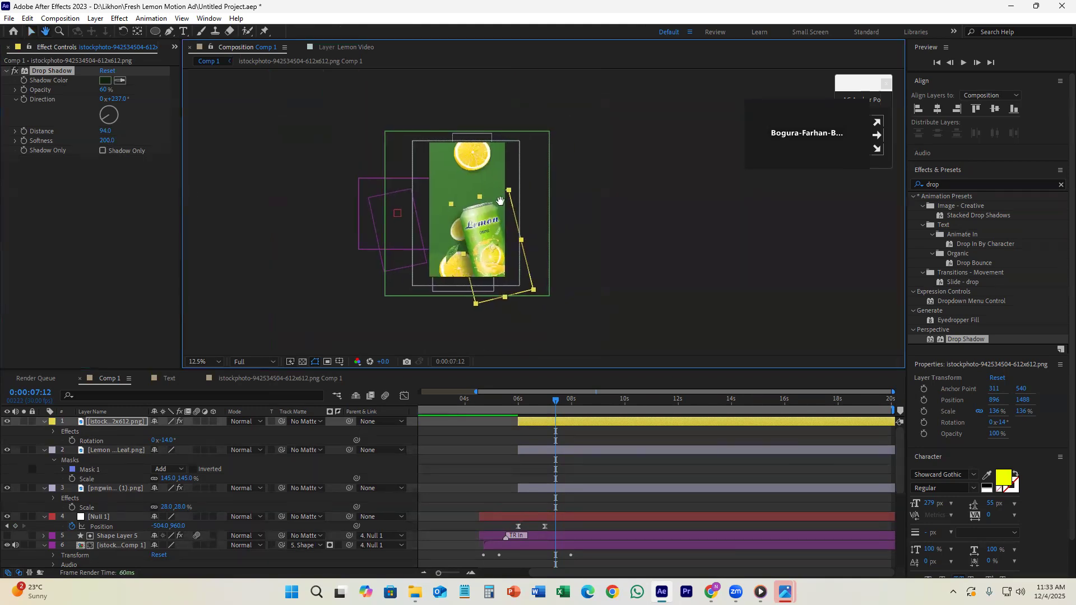
left_click(570, 444)
left_click(572, 450)
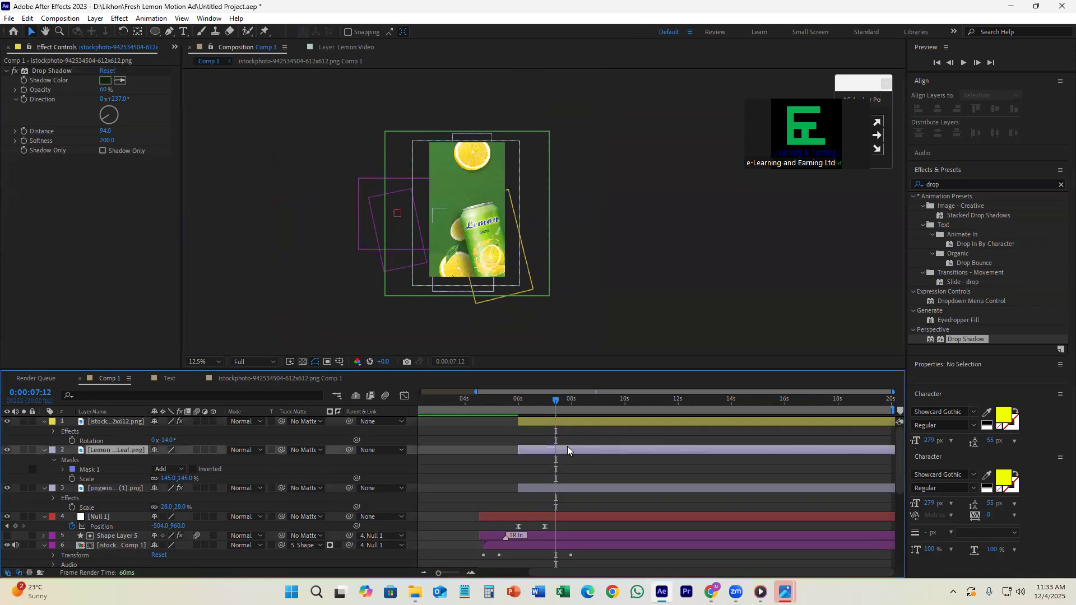
left_click(570, 488)
left_click_drag(481, 157, 471, 142)
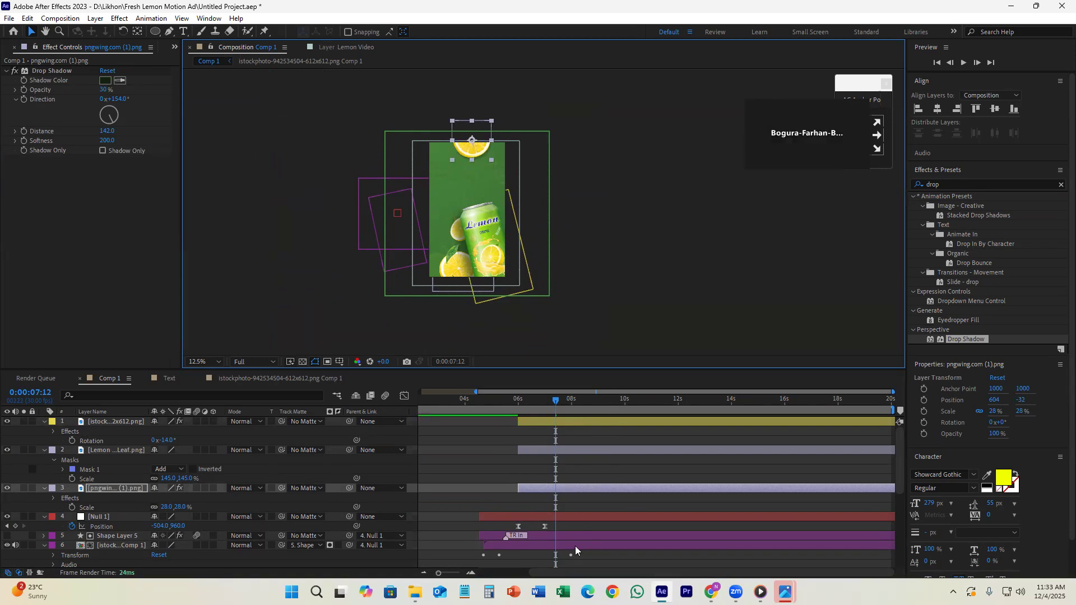
- Add Position keyframes at 0:00:07:00 to the yellow-labelled can, Lemon With Leaf and pngwing.com (1).png layers
scroll(551, 544, "up", 1)
left_click_drag(487, 401, 488, 401)
left_click(502, 518)
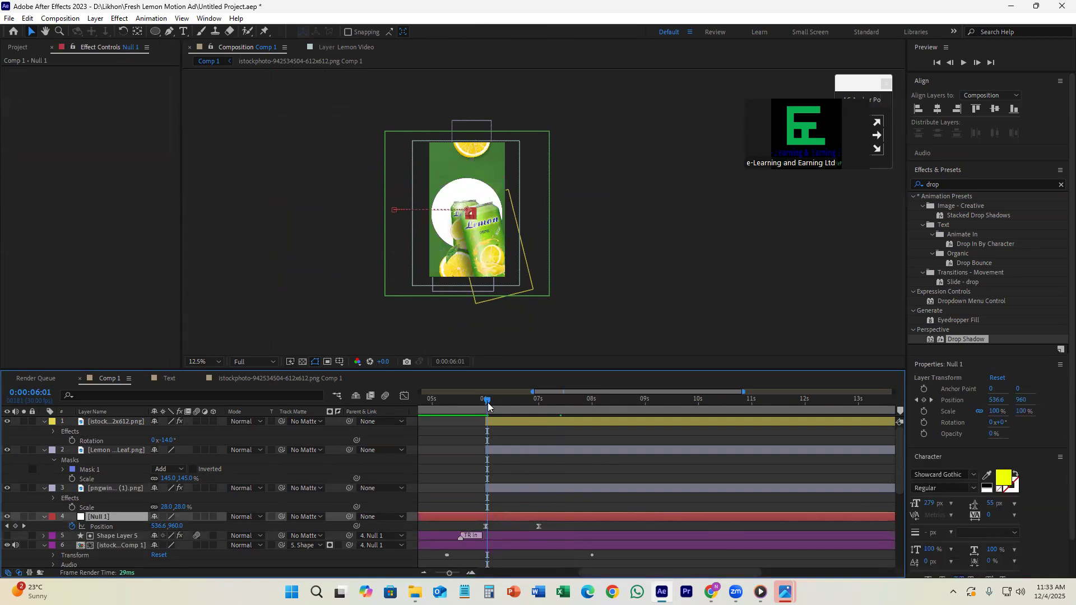
left_click_drag(488, 404, 539, 433)
left_click(540, 424)
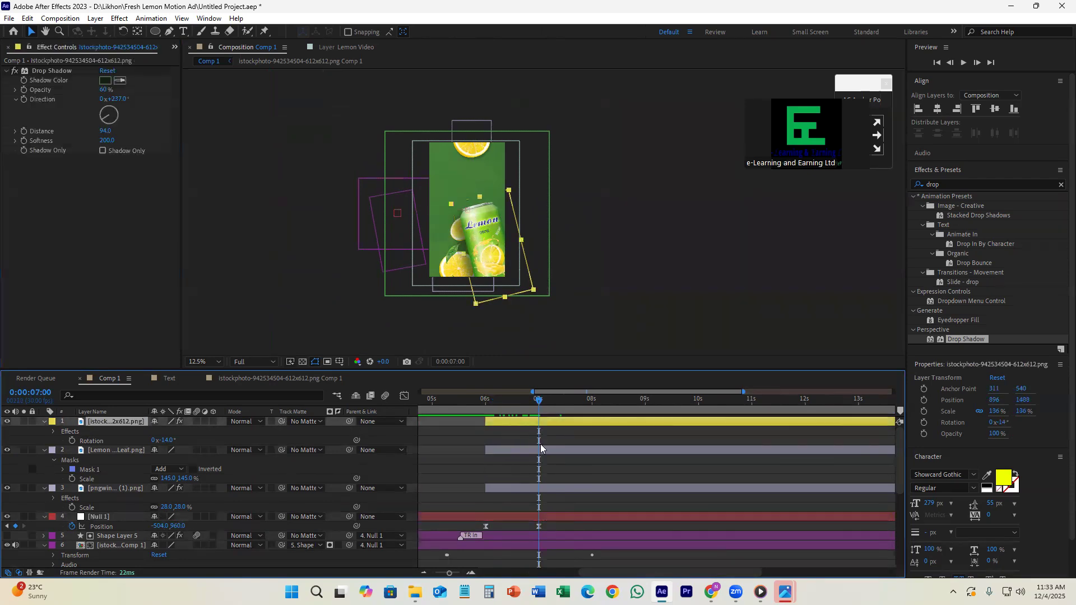
left_click(544, 487, "shift")
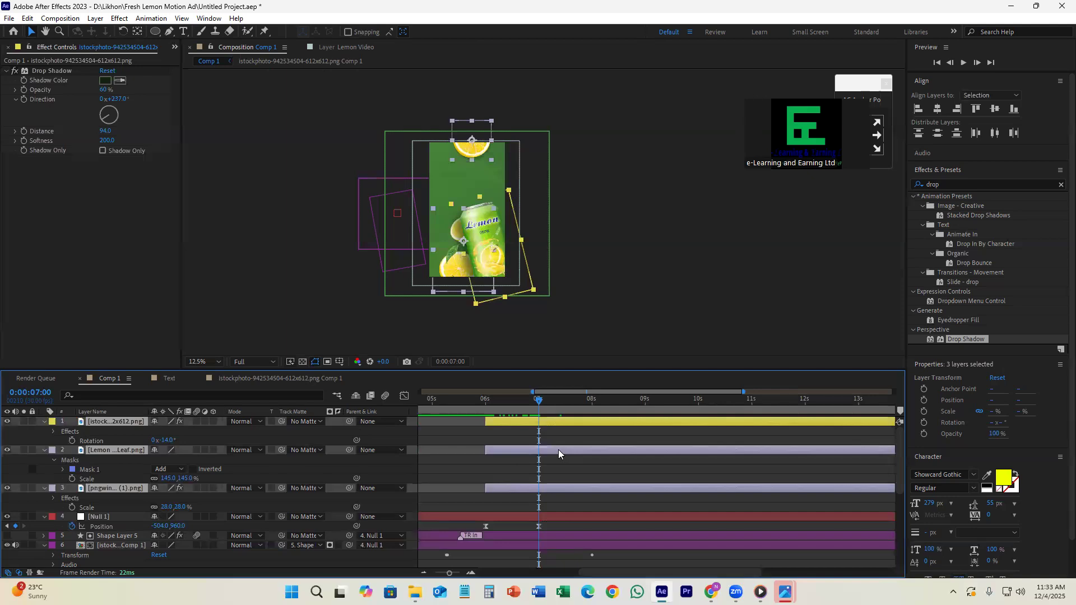
key("p")
left_click(72, 431)
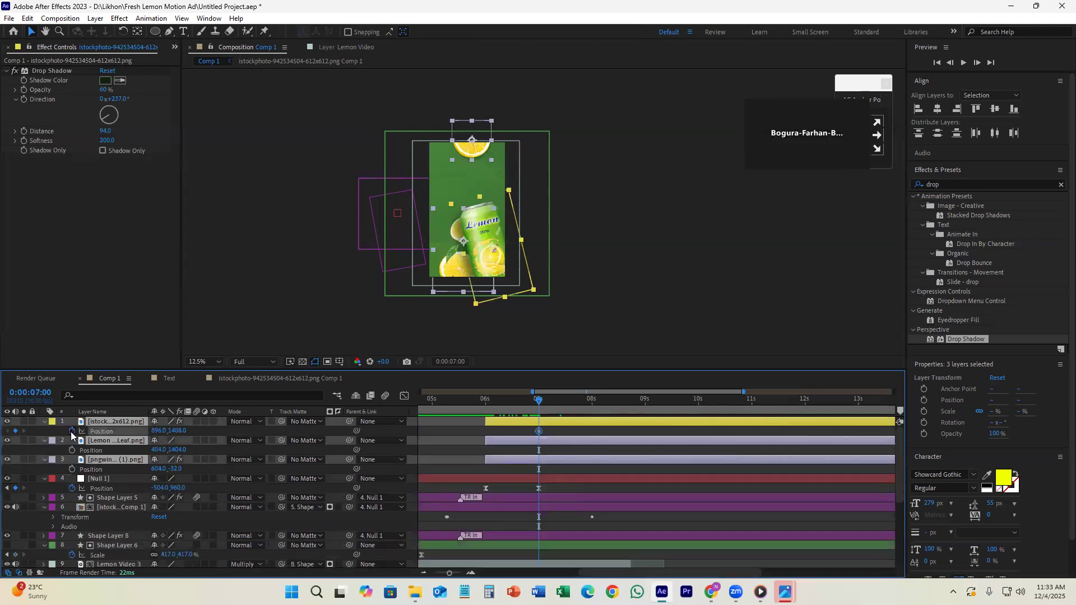
- At 0:00:06:00, shift the three layers together off the frame's right side, placing the can at 1664, 1488
left_click_drag(538, 400, 485, 404)
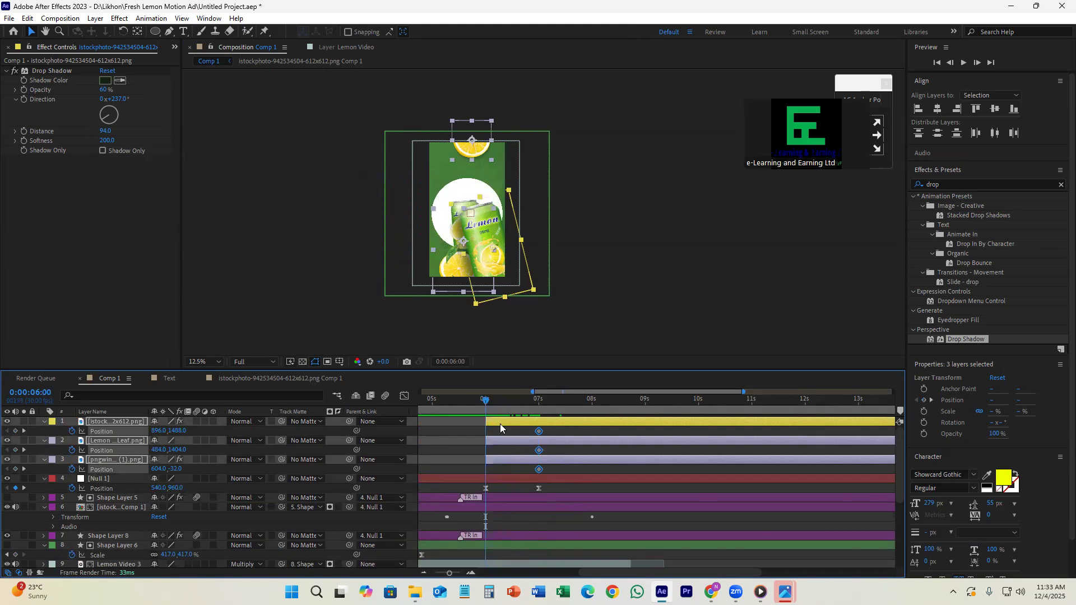
left_click_drag(461, 245, 518, 251)
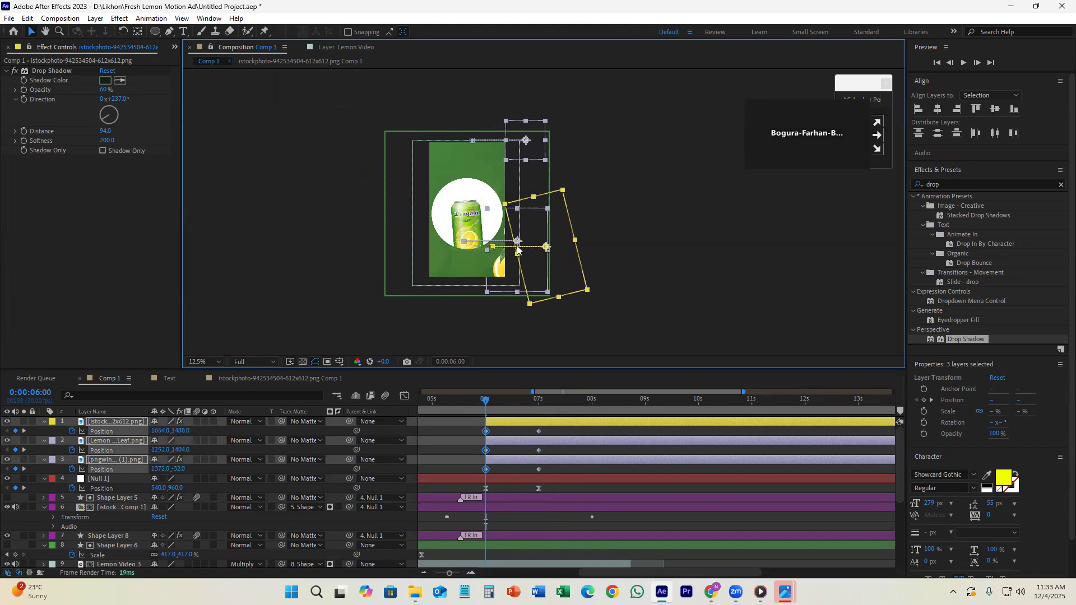
left_click(620, 320)
- Move the 0:00:06:00 starting positions farther right: Lemon With Leaf to 1436, 1404, lemon slice to 1460, -32, and can to 1816, 1488
left_click(528, 442)
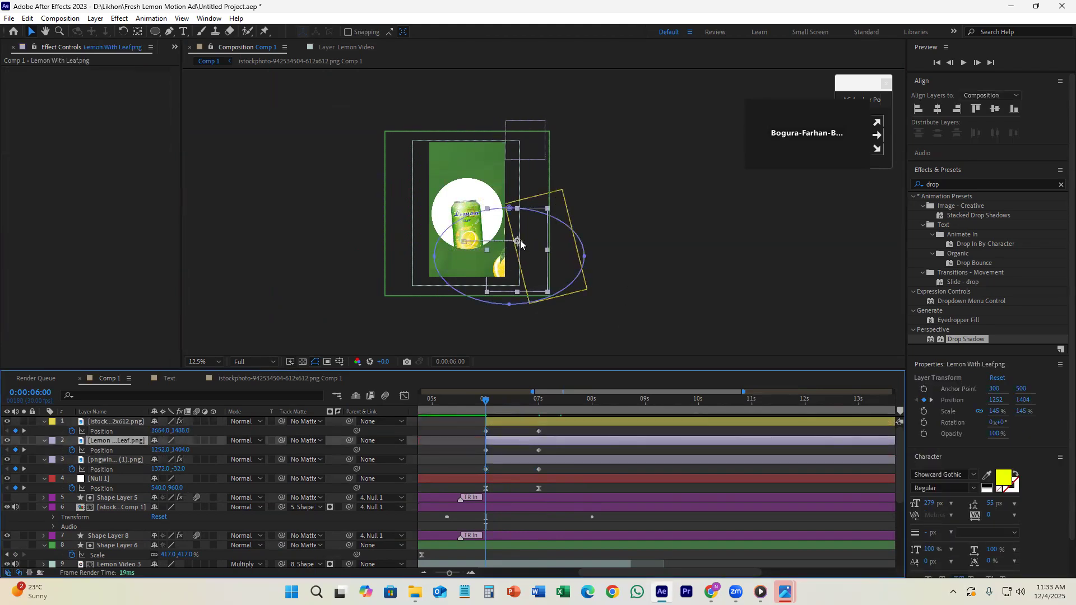
left_click_drag(521, 240, 533, 241)
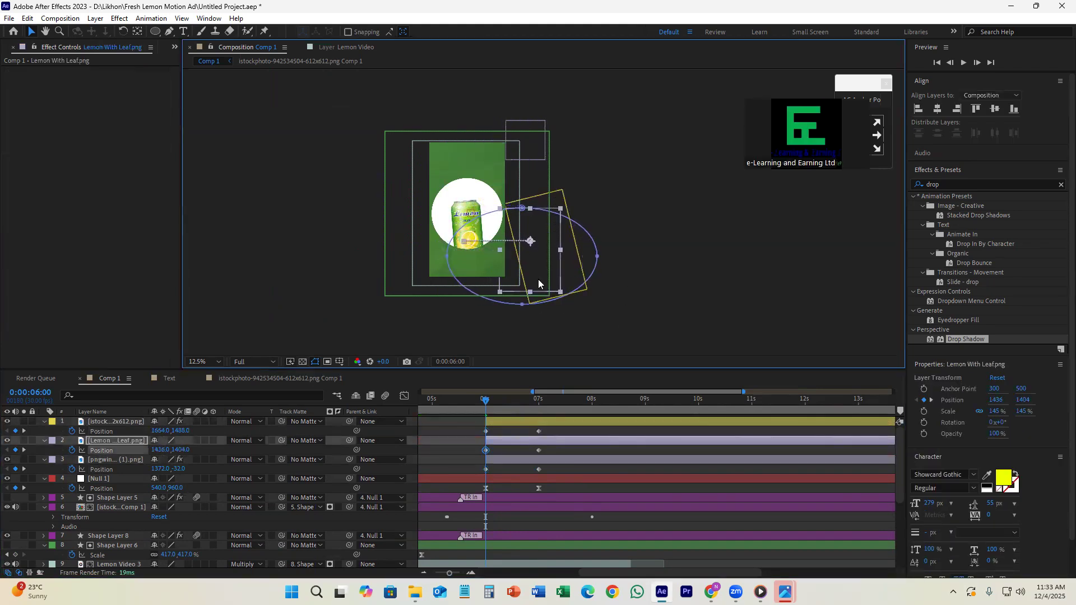
left_click(526, 460)
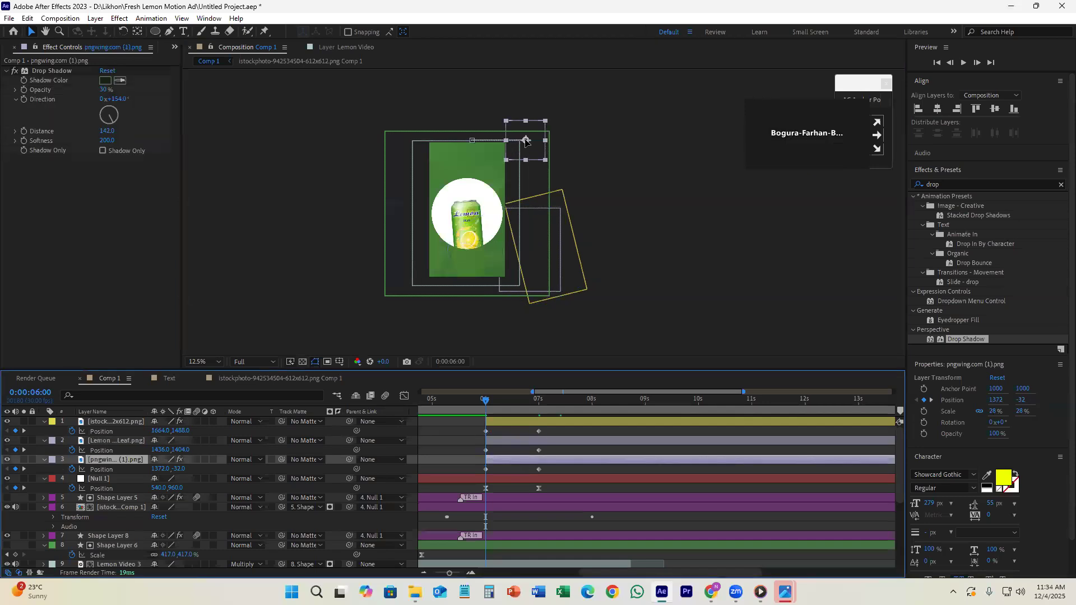
left_click_drag(526, 142, 531, 141)
left_click(529, 440)
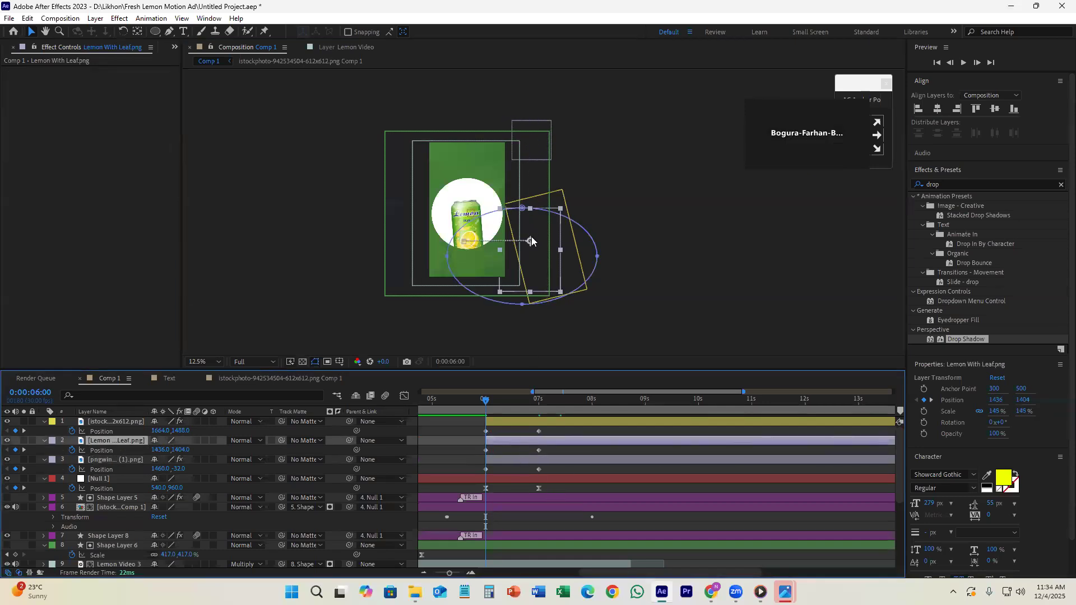
left_click(528, 426)
left_click_drag(548, 247, 558, 248)
- Apply Easy Ease to all Position keyframes of the can, Lemon With Leaf and lemon slice layers and preview the slide-in
left_click_drag(474, 427, 543, 474)
key("F9")
key("space")
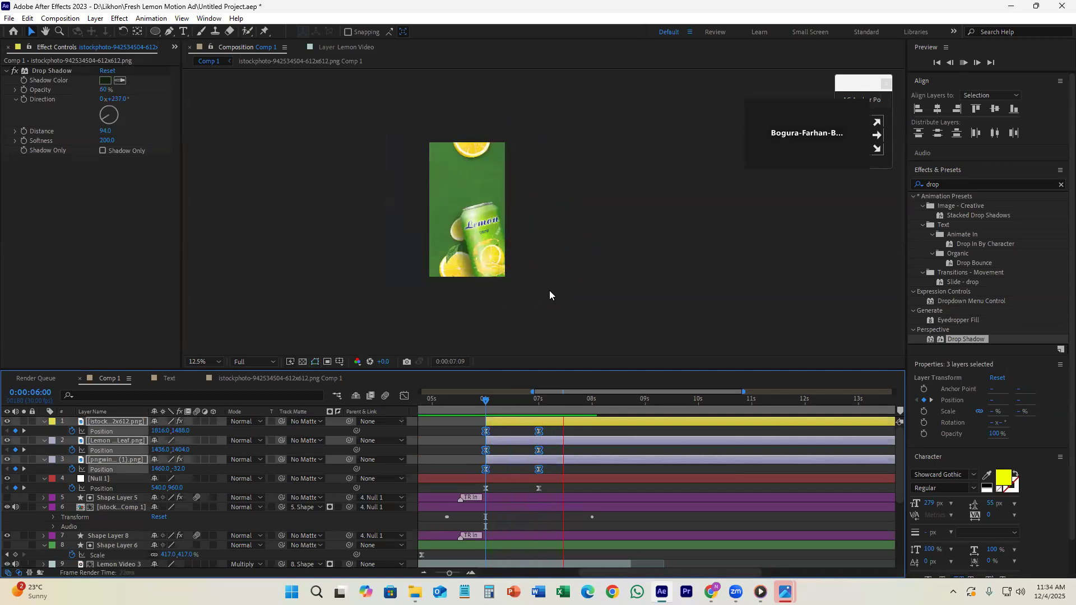
key("space")
scroll(478, 247, "up", 2)
scroll(527, 280, "down", 2)
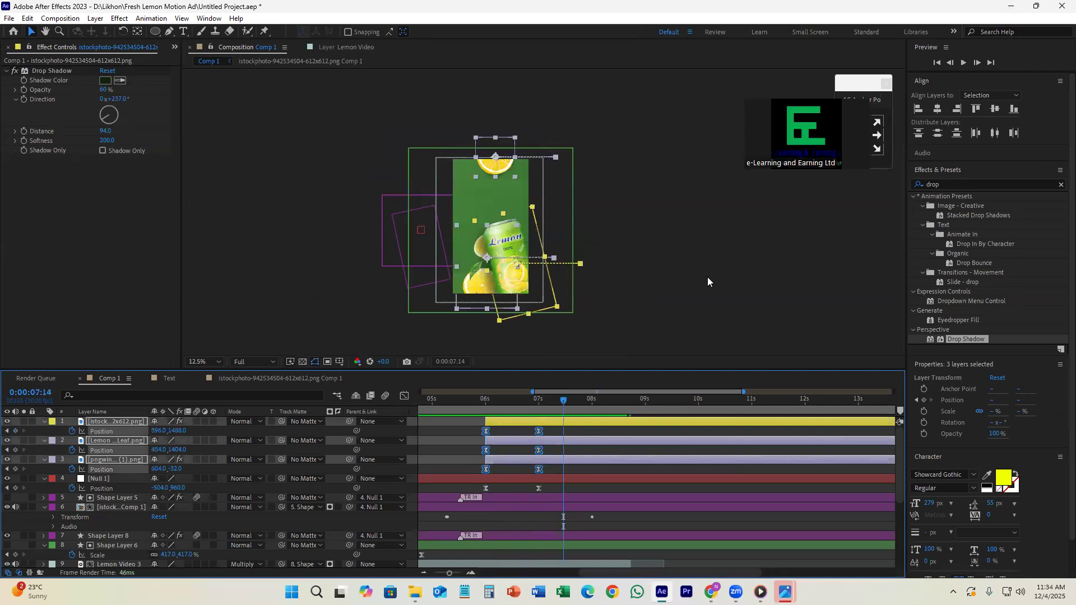
- Delay the can's end Position keyframe by about 7 frames and the lemon slice's to about 0:00:07:14, and preview the staggered motion
left_click(543, 432)
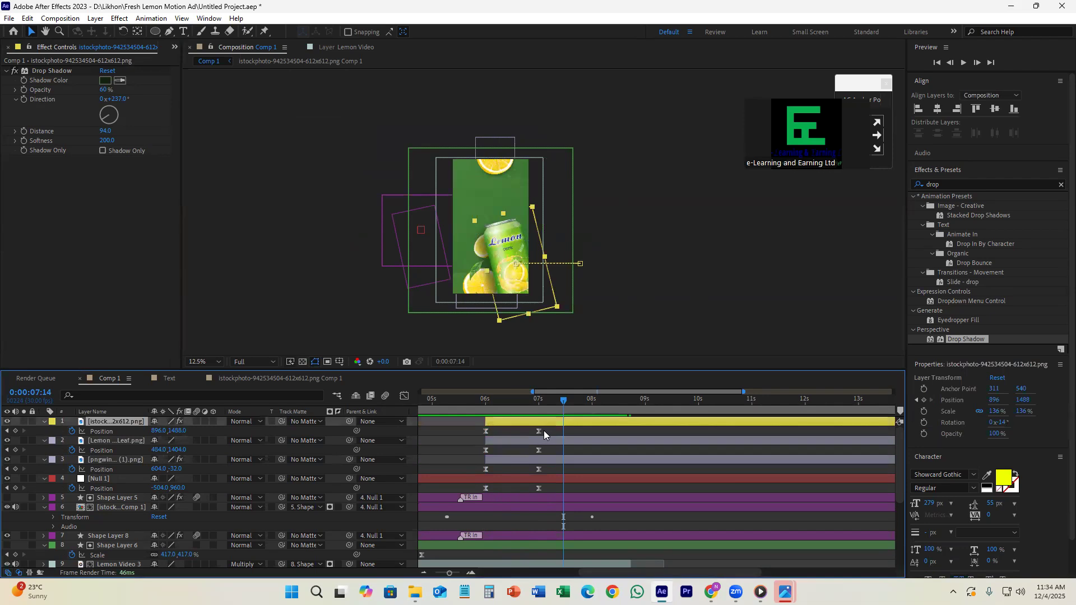
left_click_drag(543, 431, 552, 431)
left_click_drag(540, 470, 486, 418)
key("space")
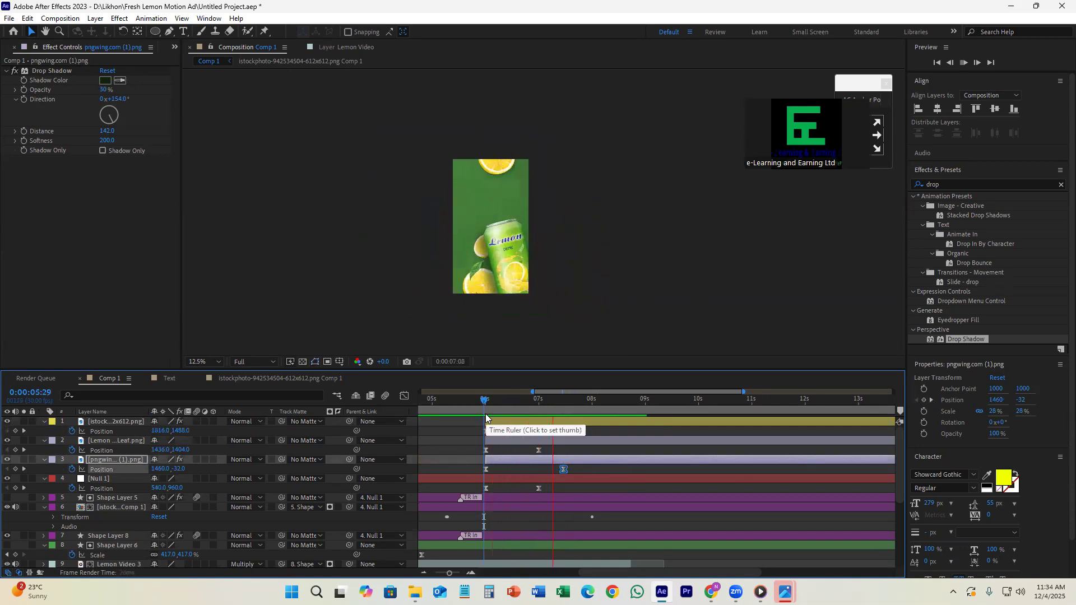
key("space")
left_click(454, 400)
key("space")
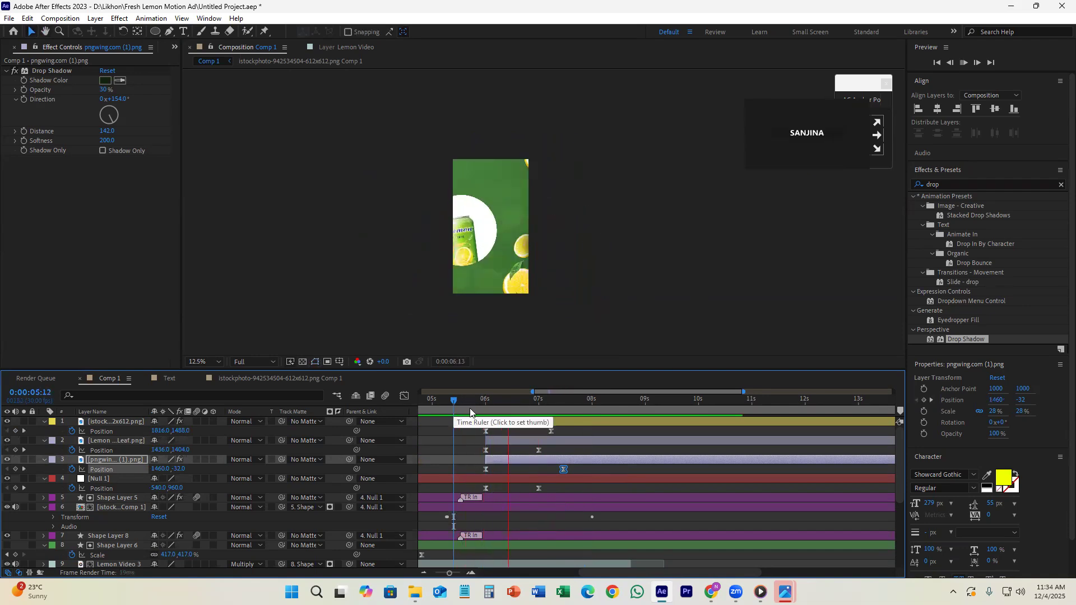
key("space")
- Save the project and preview the scene transition from 0:00:05:13
key("ctrl+s")
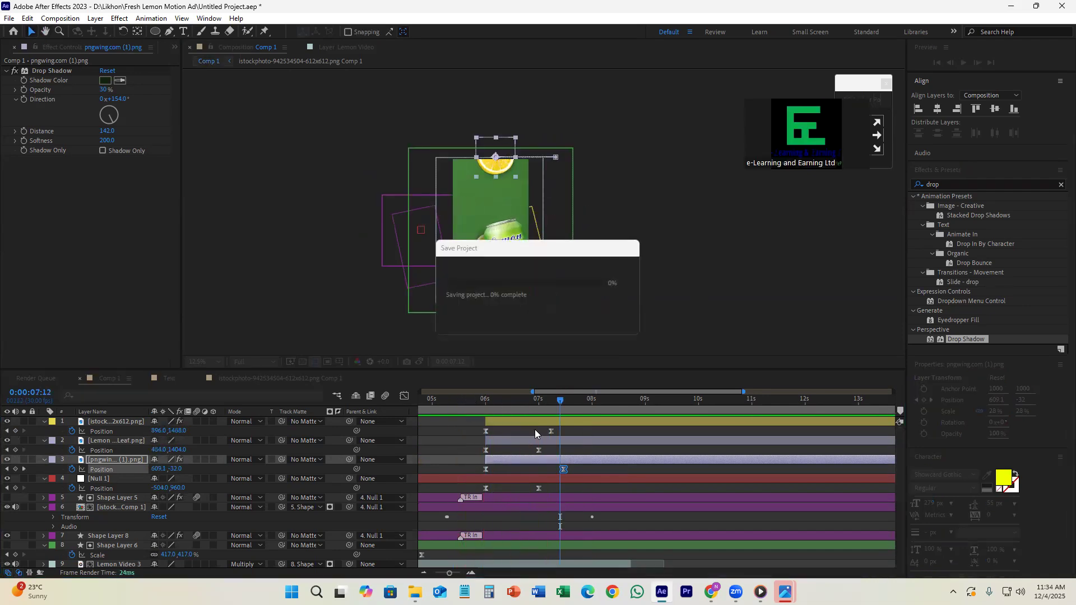
key("Page_Up")
key("Page_Up")
key("Page_Up")
left_click_drag(490, 414, 455, 419)
key("minus")
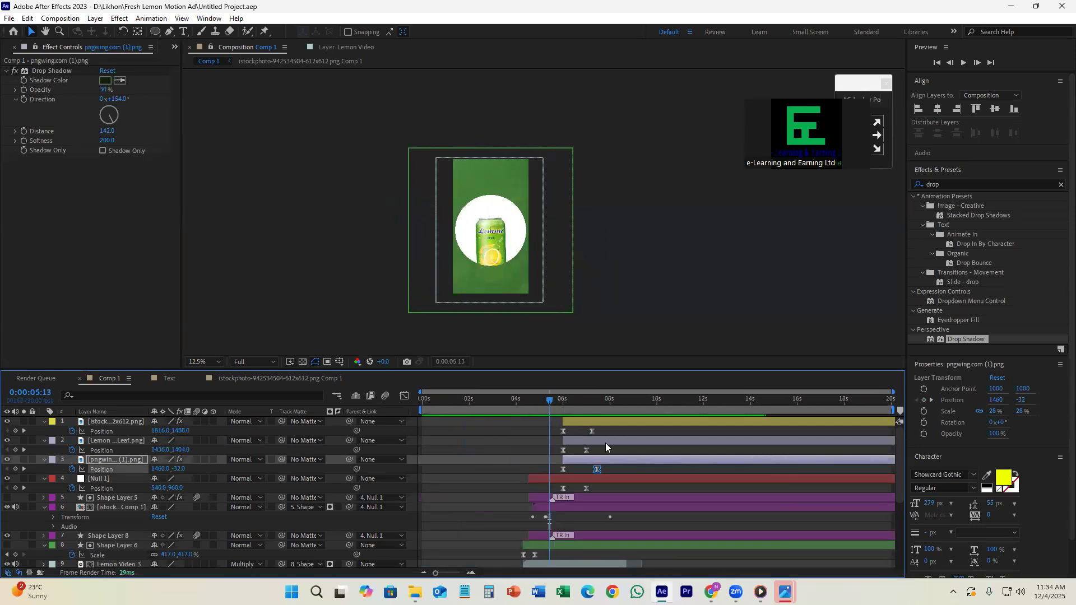
key("equal")
key("space")
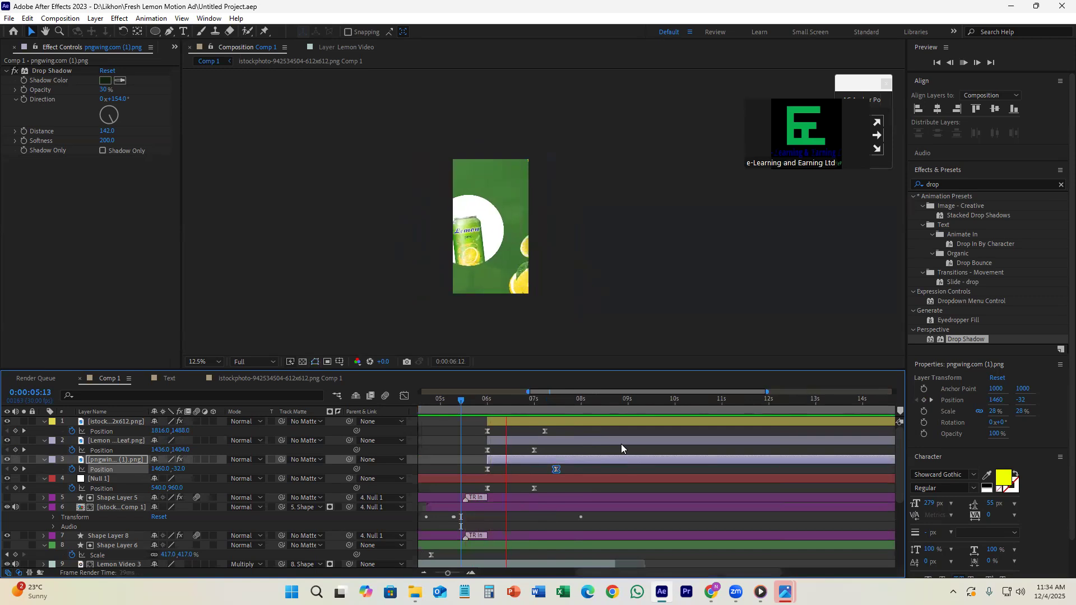
key("space")
- Move the end Position keyframes of the can and lemon slice layers back to 0:00:07:00
scroll(536, 446, "up", 1)
left_click_drag(553, 405, 534, 430)
left_click_drag(528, 476, 533, 473)
- Steepen the speed curves of the can, Lemon With Leaf, lemon slice and Null 1 Position keyframes in the Graph Editor and preview the motion
left_click_drag(431, 428, 539, 492)
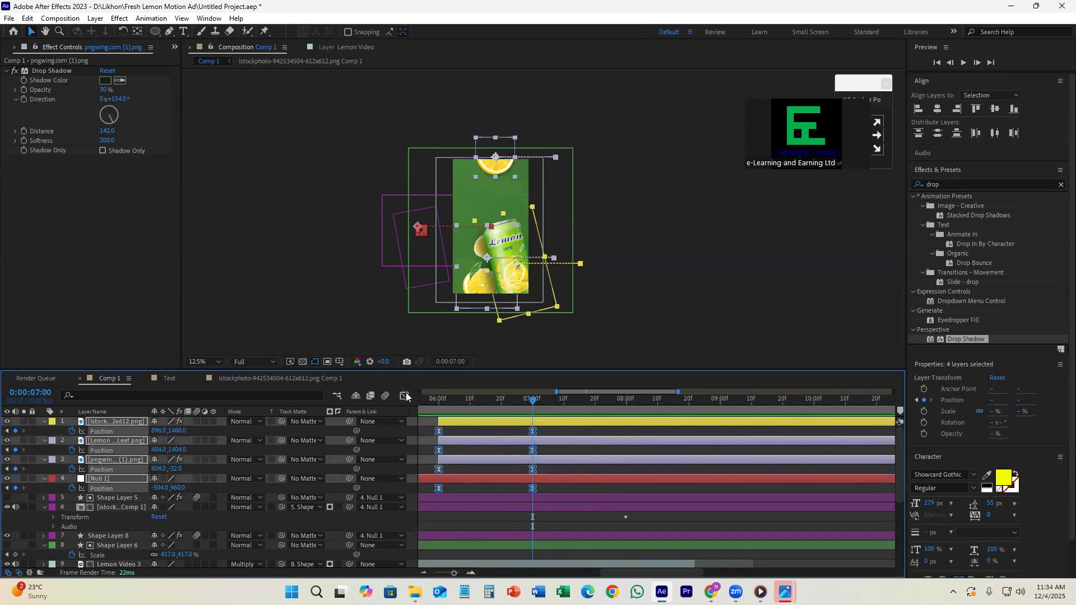
left_click(404, 397)
left_click_drag(454, 538, 500, 540)
left_click(458, 400)
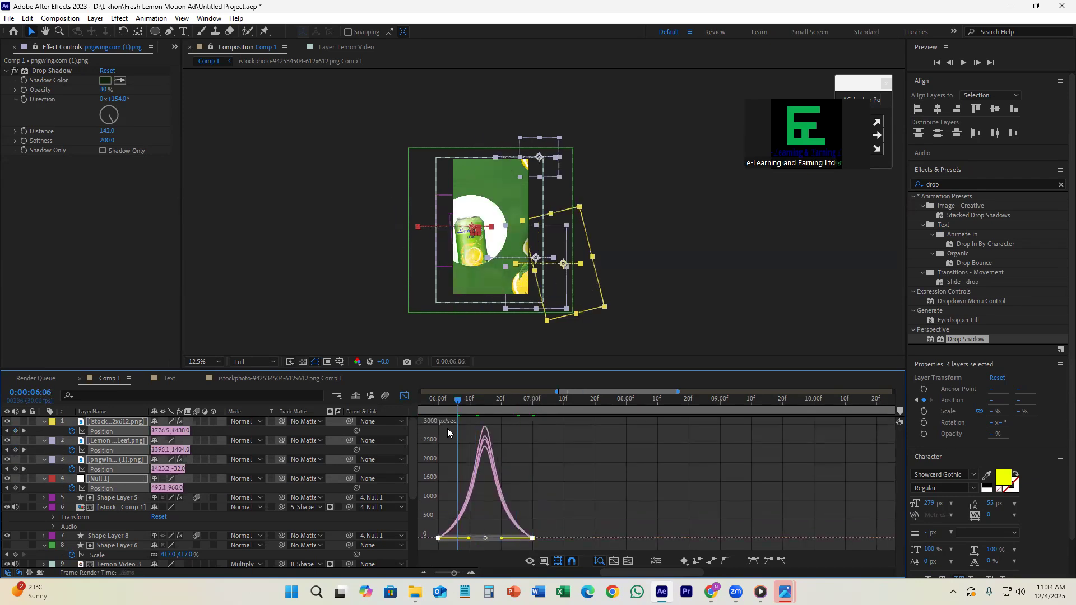
key("space")
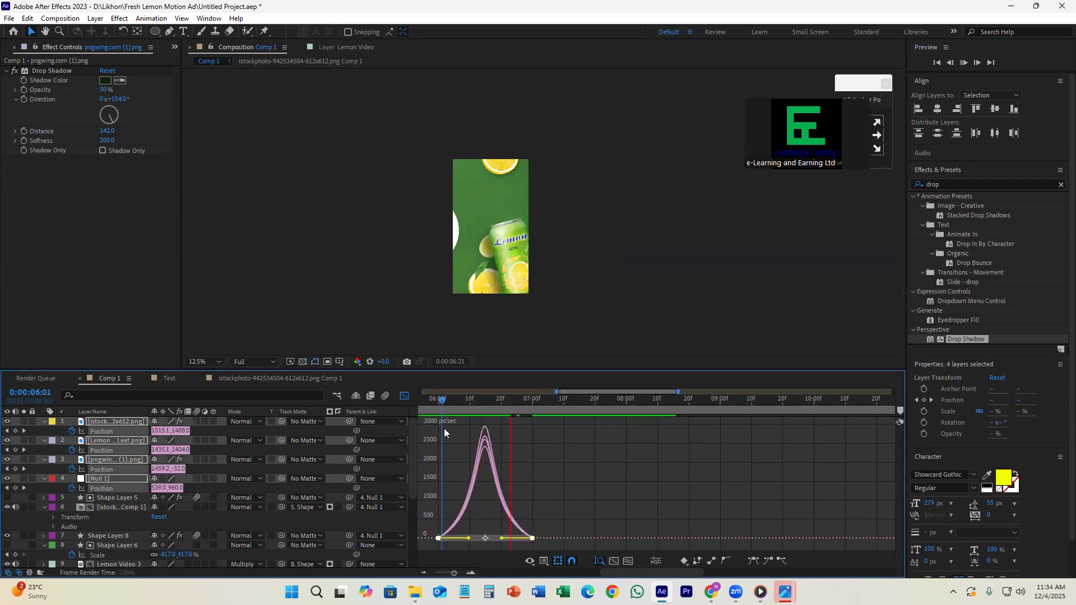
key("space")
left_click(405, 395)
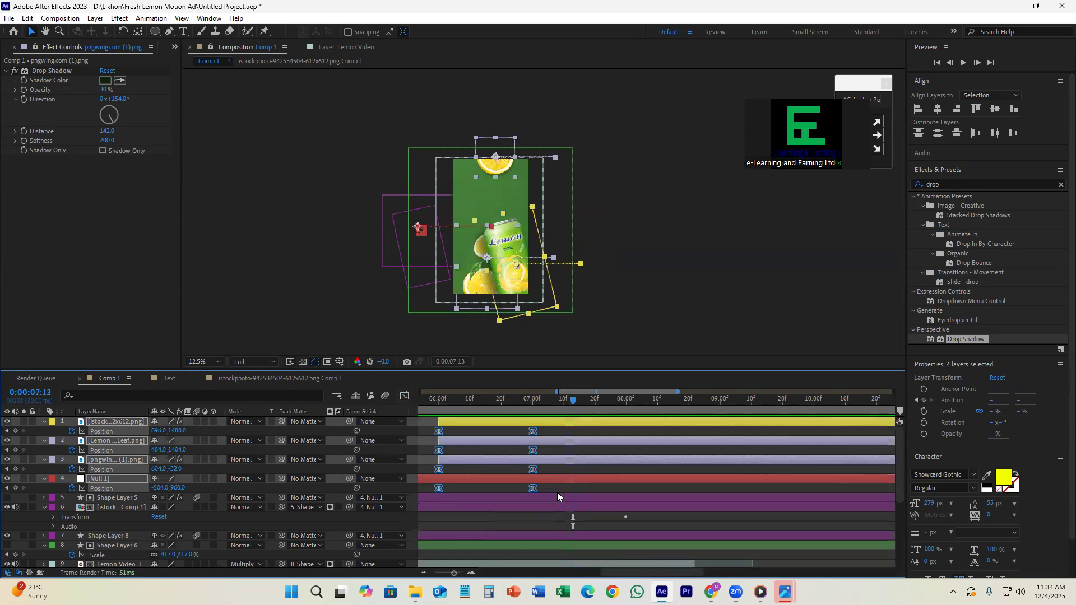
- Delay the can's end Position keyframe by about 4 frames and the lemon slice's by about 7 frames past 0:00:07:00
left_click(558, 491)
left_click(524, 422)
left_click_drag(532, 431, 545, 430)
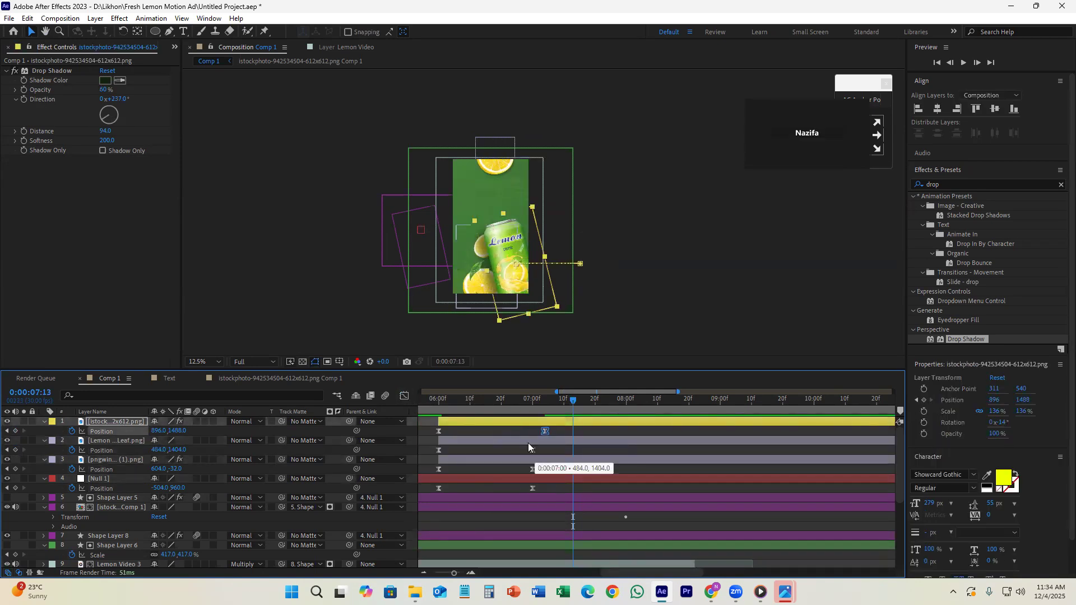
left_click(526, 440)
left_click_drag(533, 469, 555, 469)
- Preview the staggered slide transition from about 0:00:06:00 and save the project
key("space")
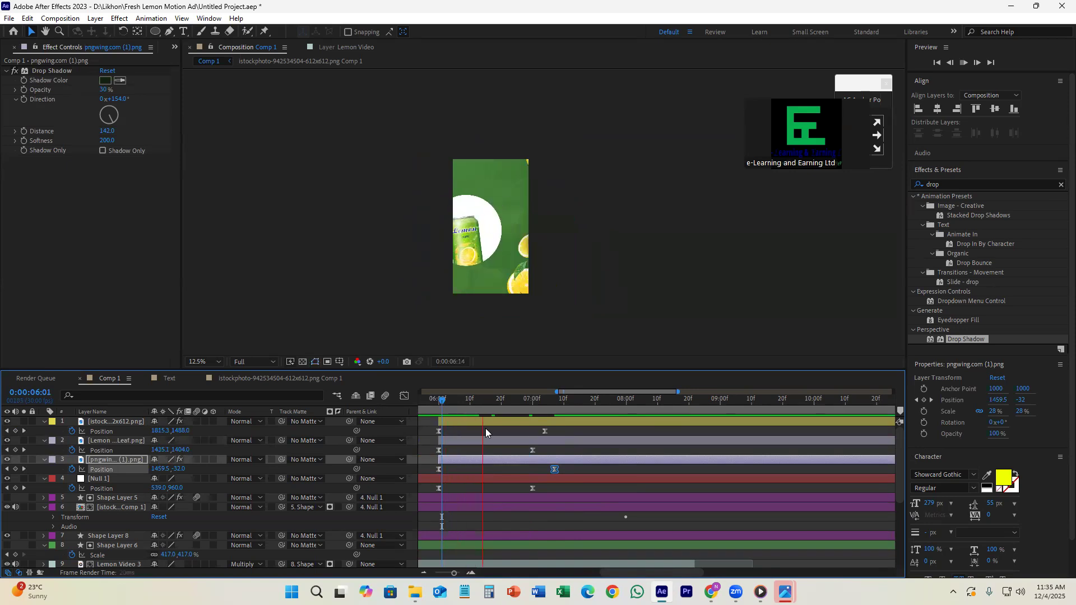
key("space")
left_click_drag(525, 405, 431, 422)
key("space")
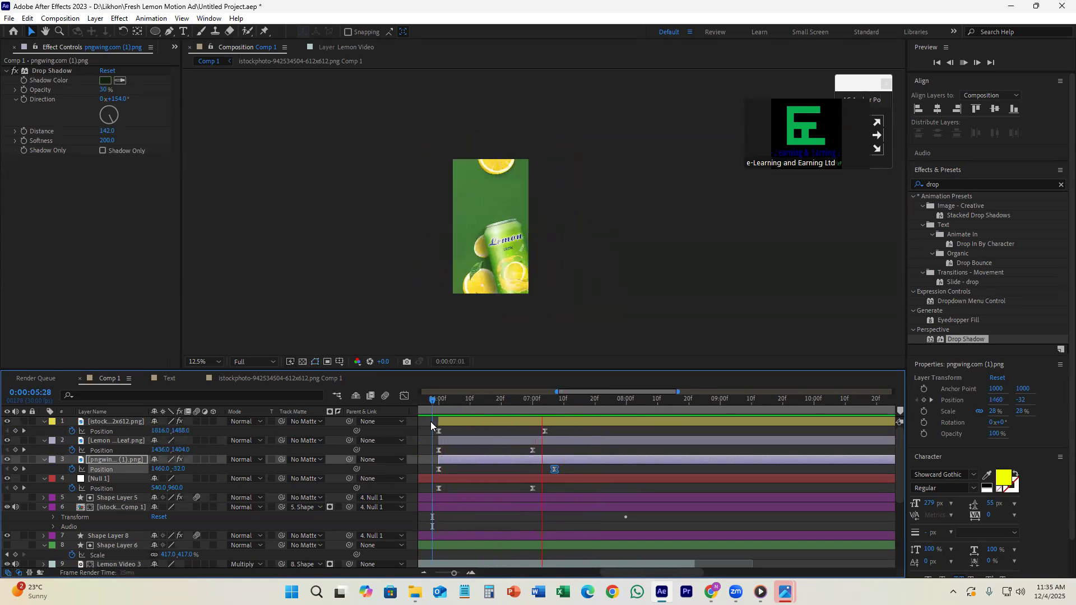
key("space")
key("ctrl+s")
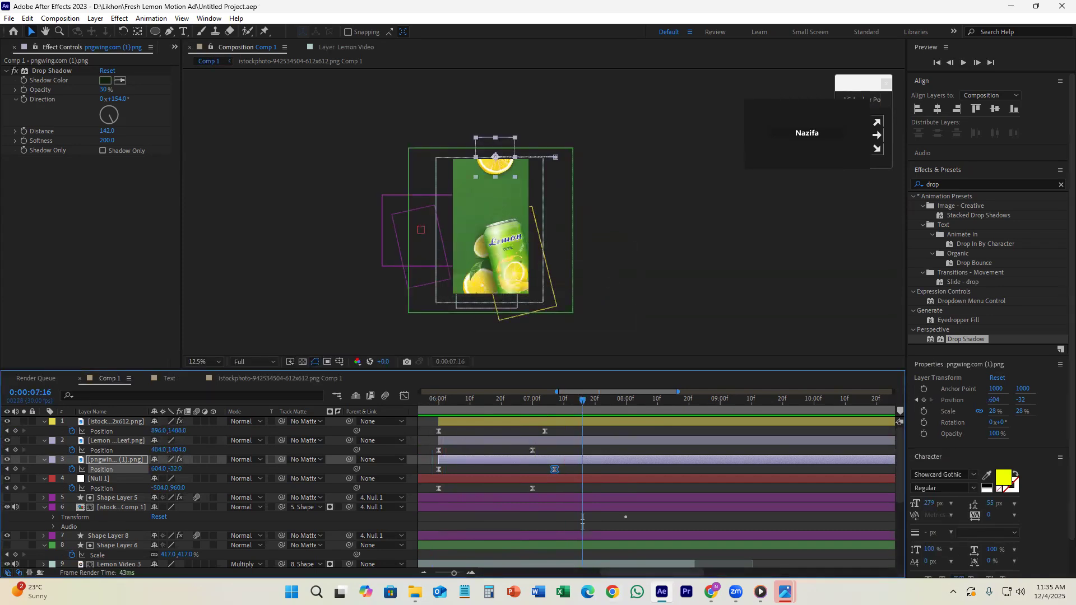
- Check the title text styling and placement in the reference lemon drink video in Media Player
mouse_move(711, 593)
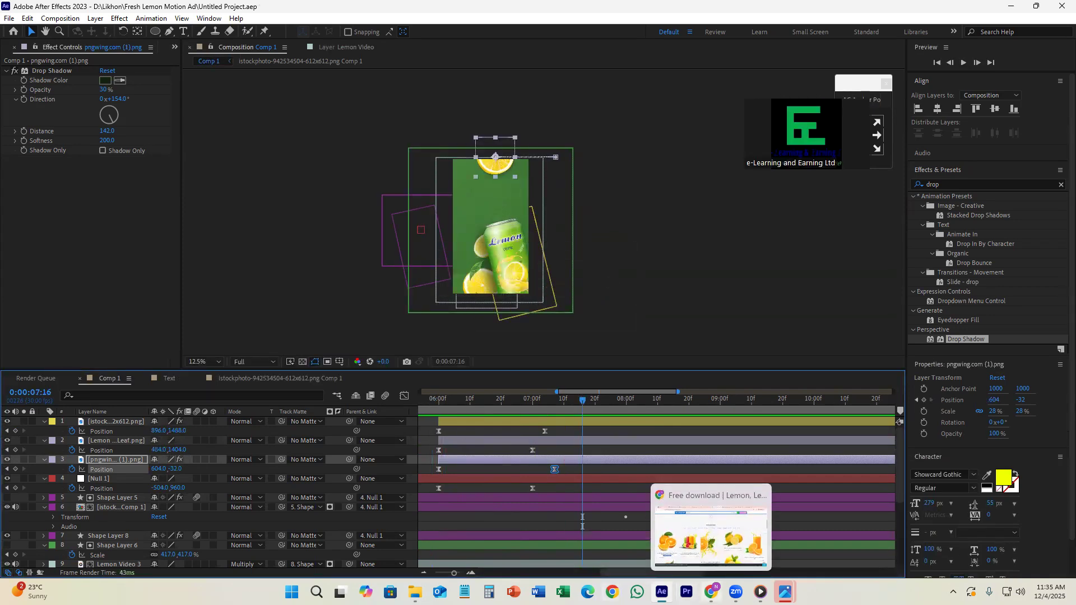
scroll(507, 214, "up", 2)
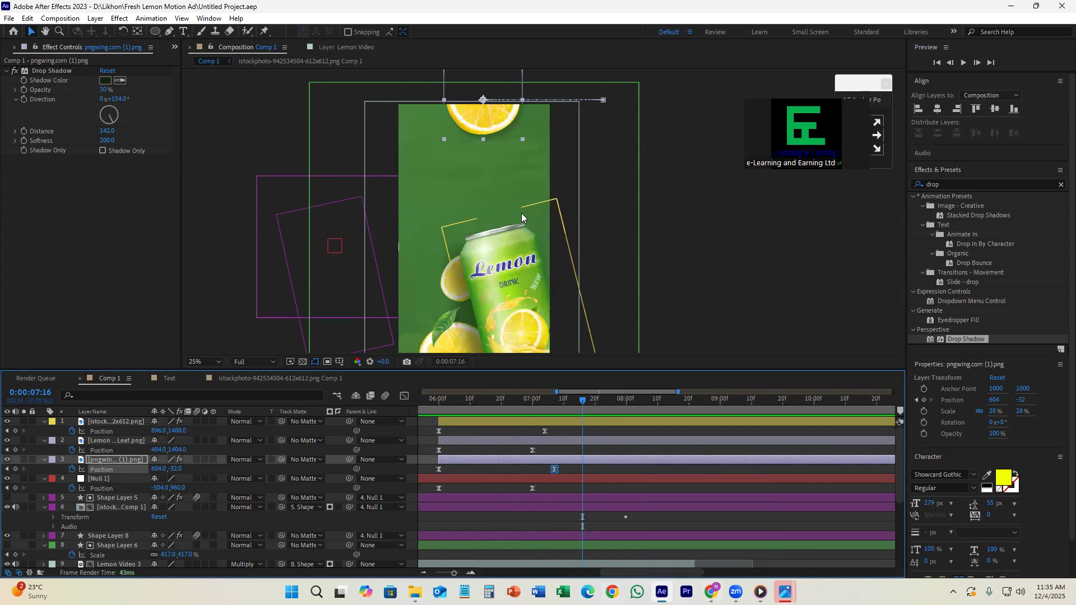
left_click(184, 32)
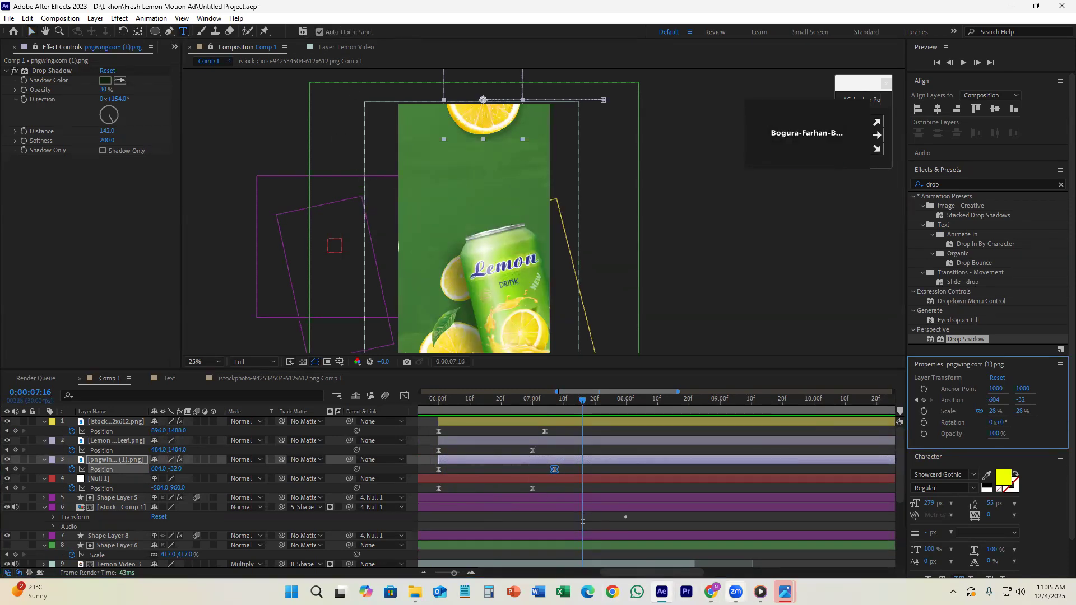
mouse_move(712, 592)
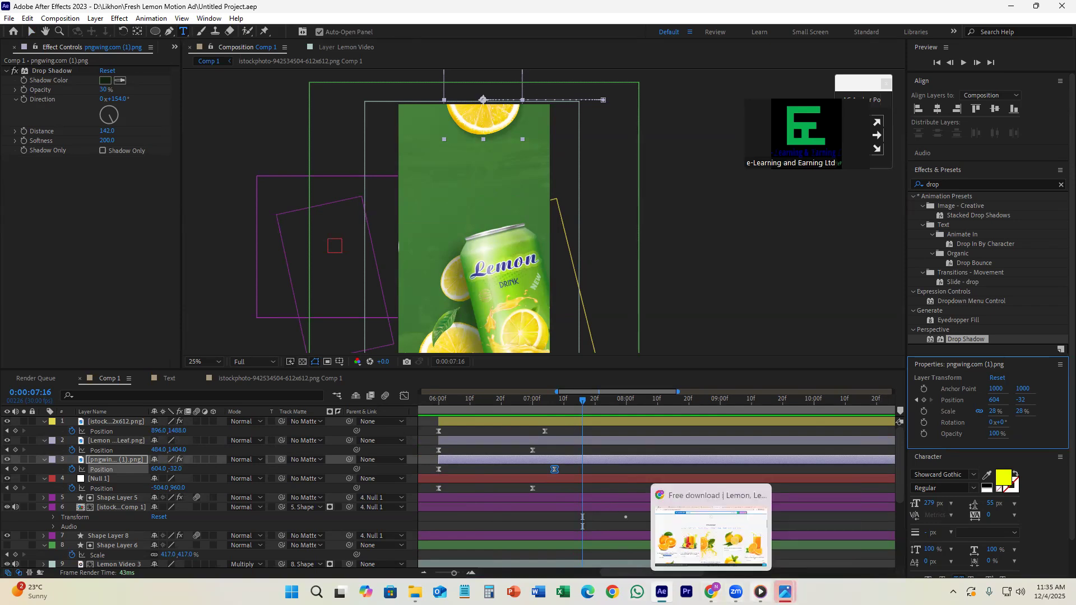
left_click(761, 592)
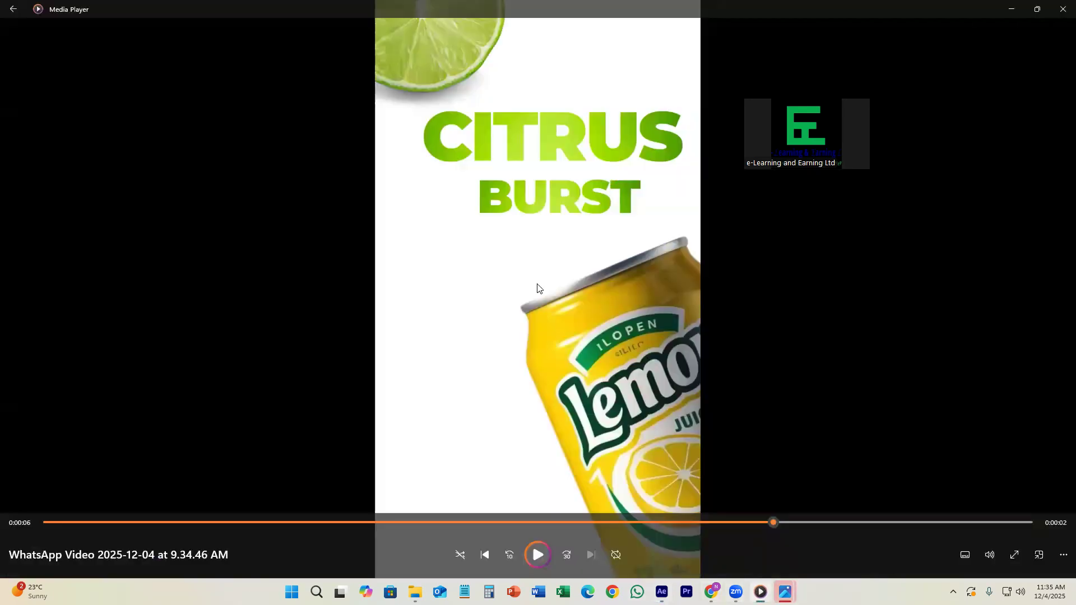
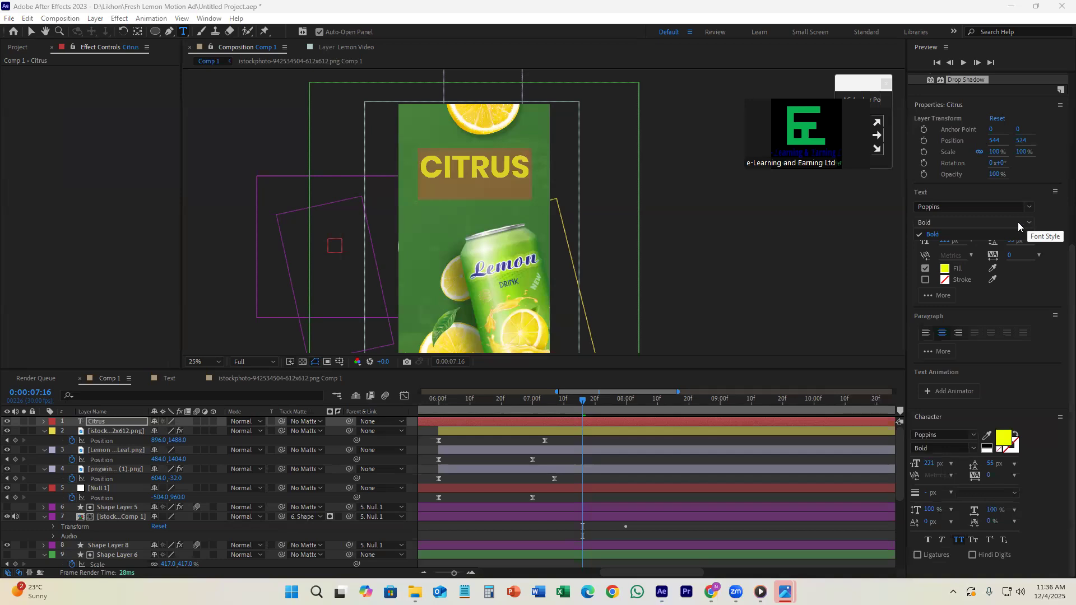
- Search the font list for Poppins and look through the other typefaces available for the CITRUS title
left_click(957, 206)
type("pop")
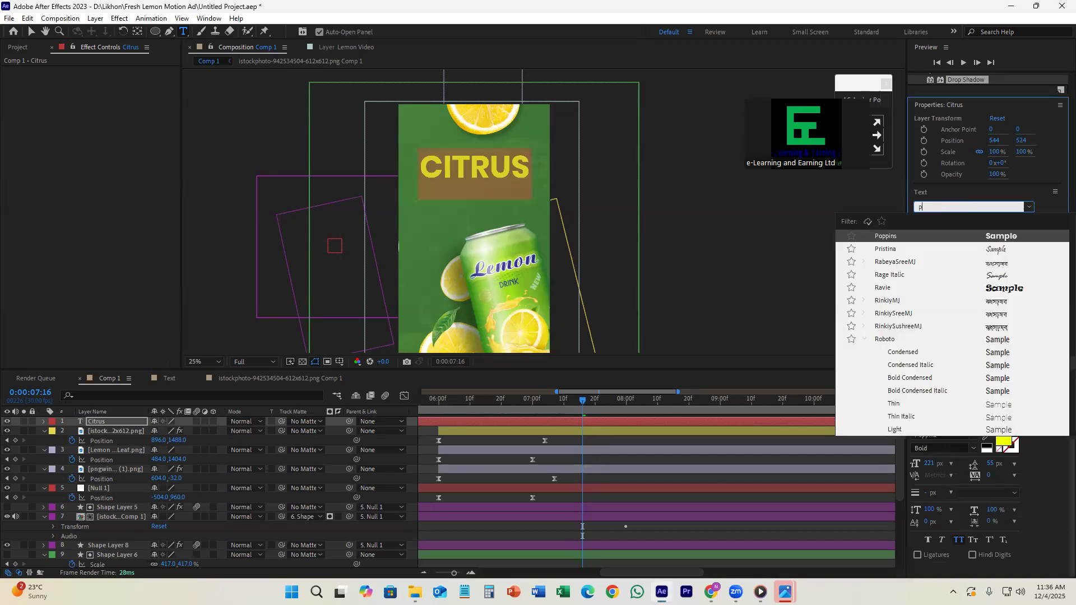
key("BackSpace")
key("BackSpace")
key("BackSpace")
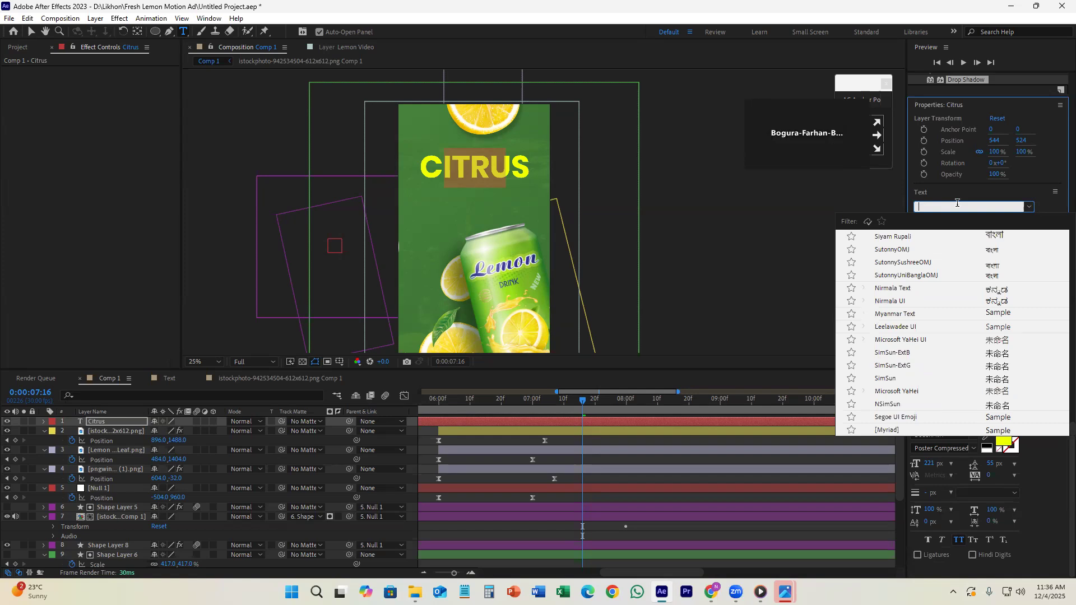
scroll(996, 293, "up", 5)
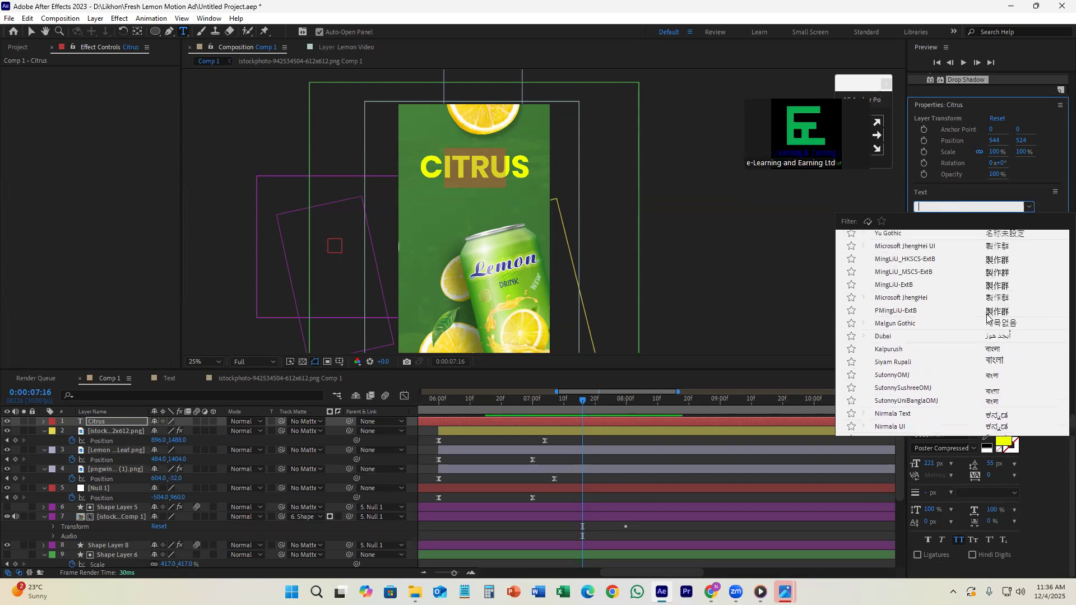
scroll(987, 317, "up", 2)
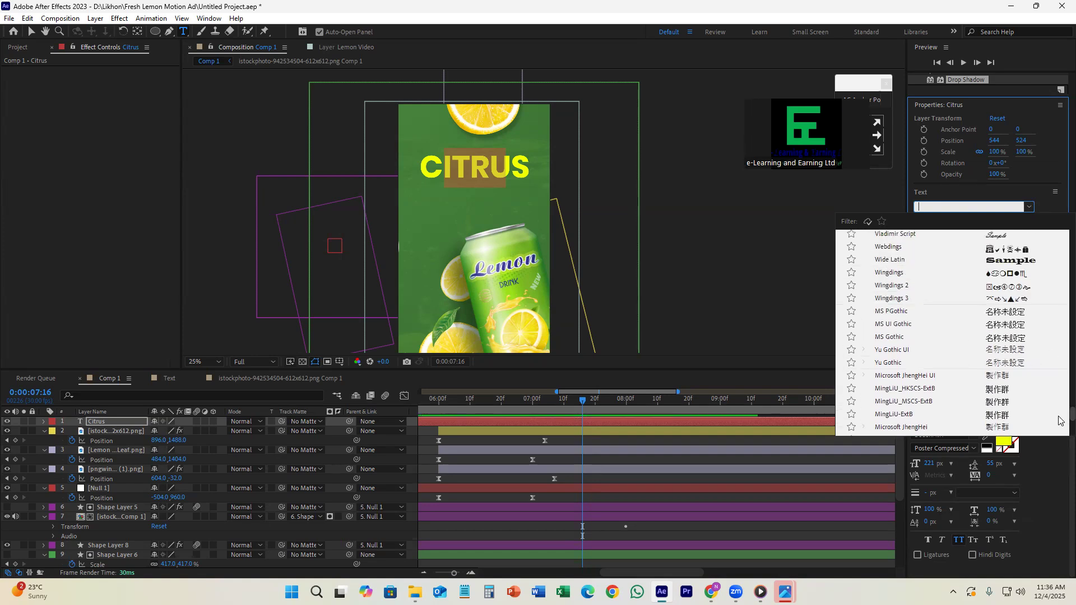
scroll(1060, 388, "up", 10)
scroll(1059, 384, "up", 8)
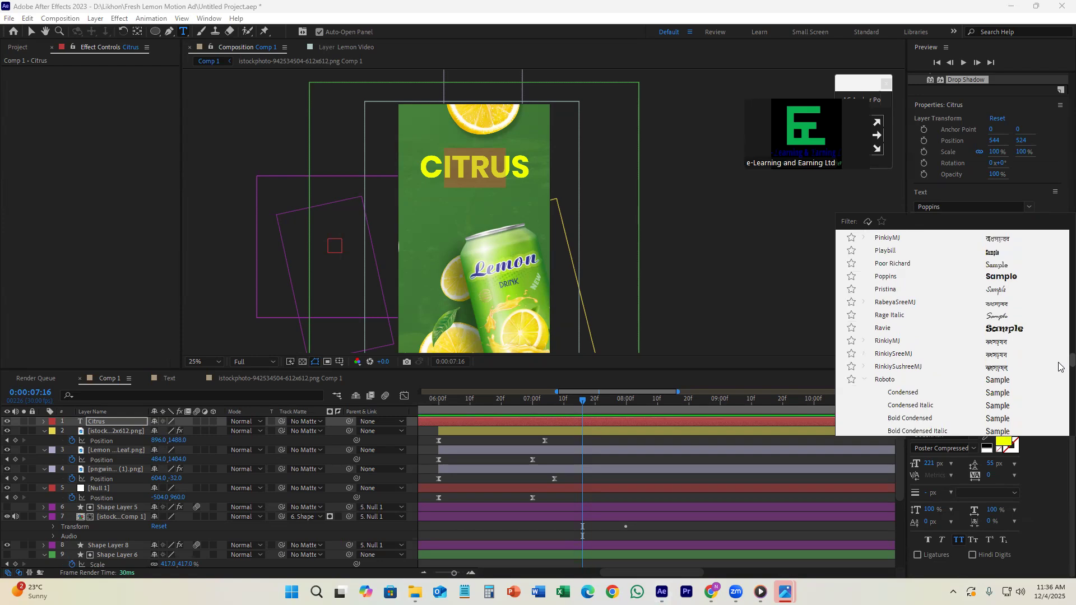
scroll(1059, 365, "up", 2)
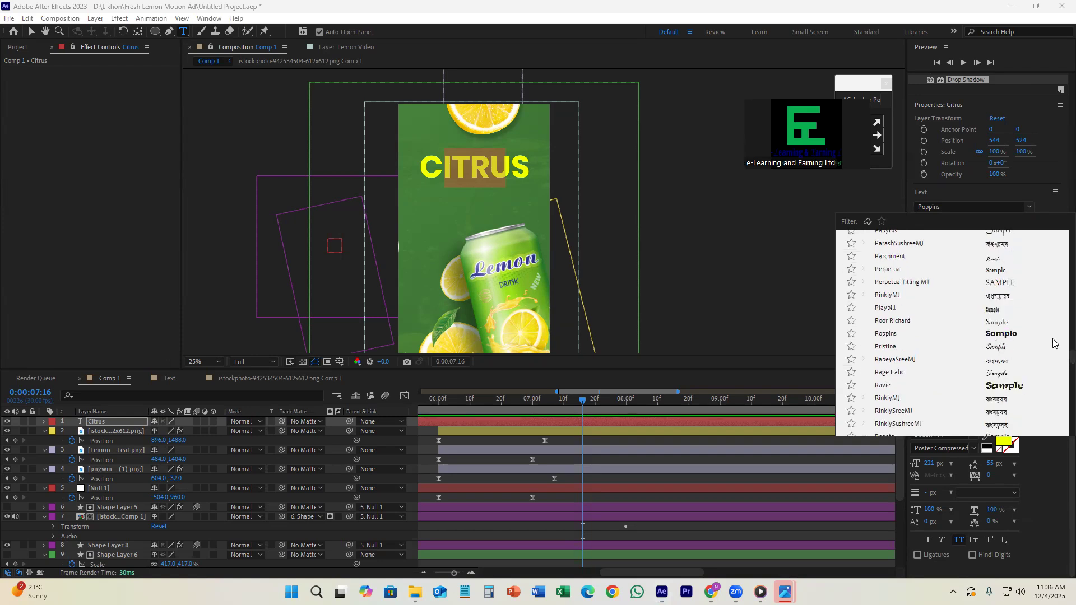
scroll(1060, 361, "up", 15)
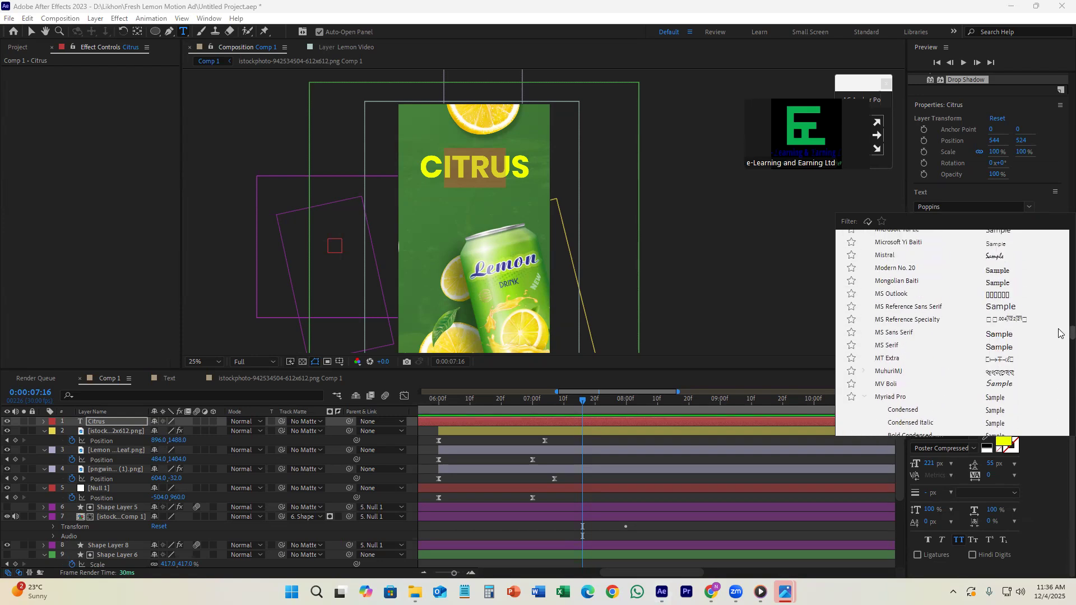
scroll(1059, 302, "up", 15)
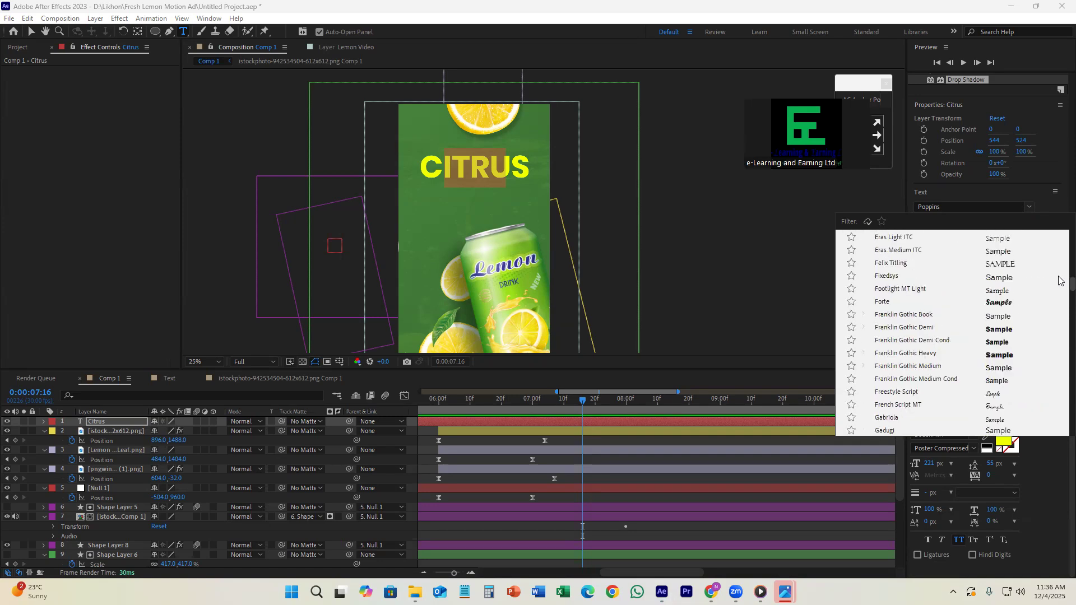
scroll(1059, 275, "down", 10)
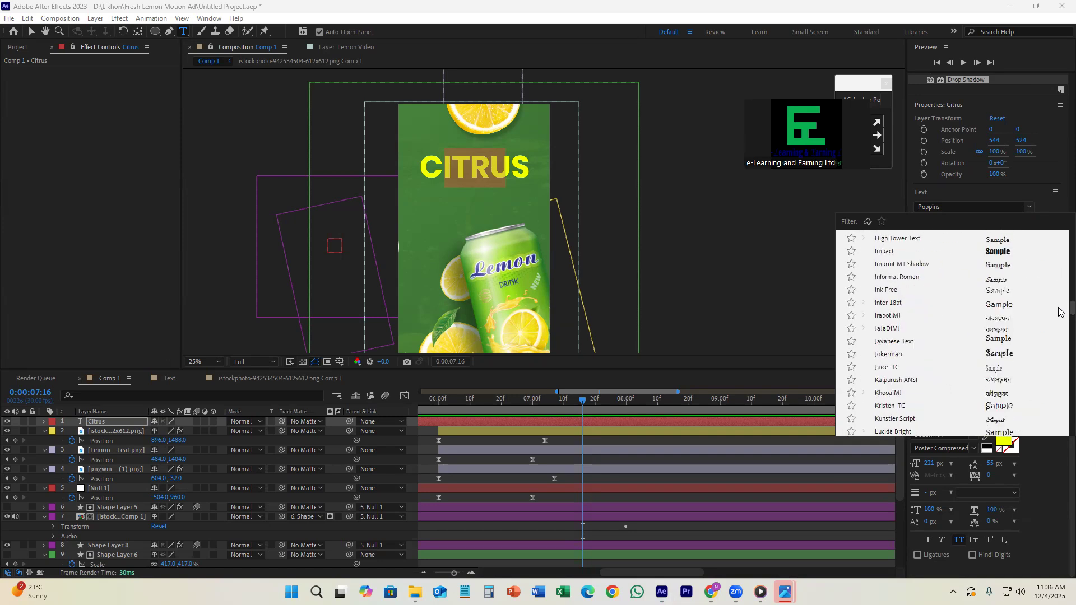
left_click(980, 207)
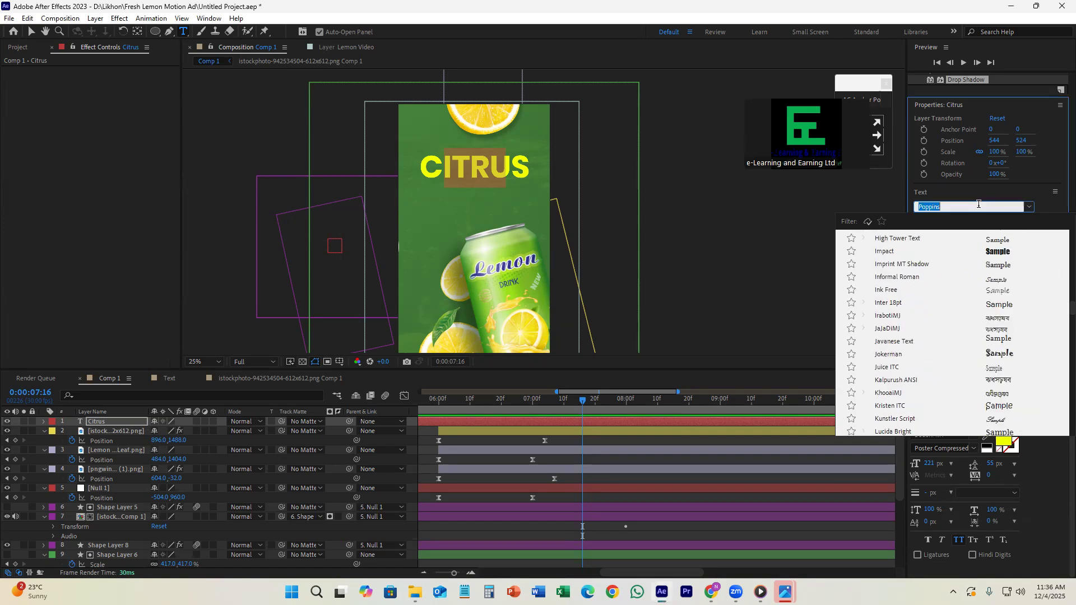
left_click(468, 176)
left_click(604, 444)
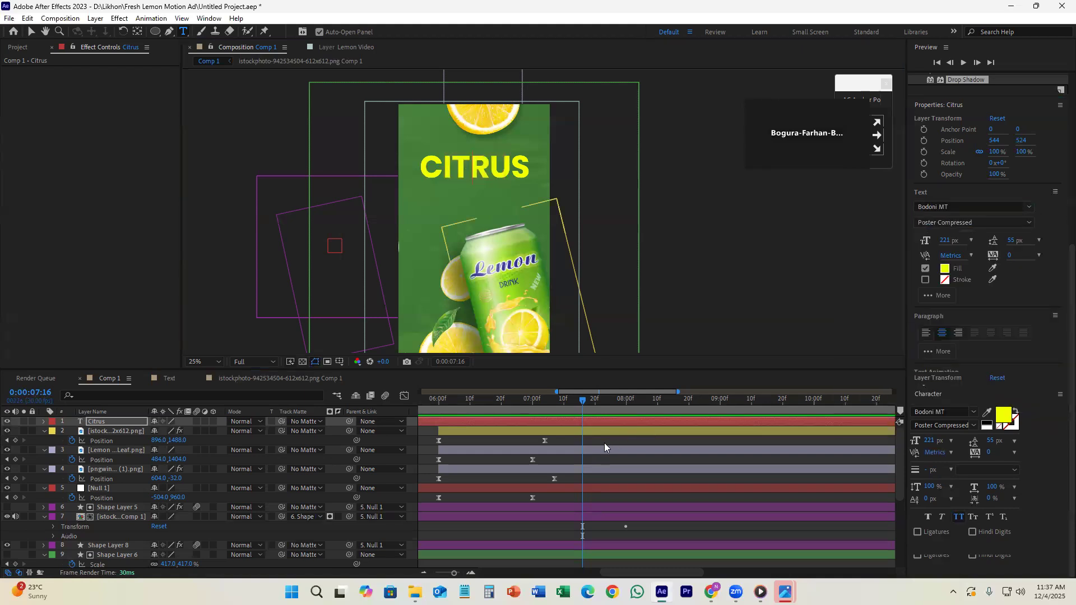
- Duplicate the Citrus text layer, place the copy directly below the original and change its text to BURST
left_click(584, 421)
key("ctrl+d")
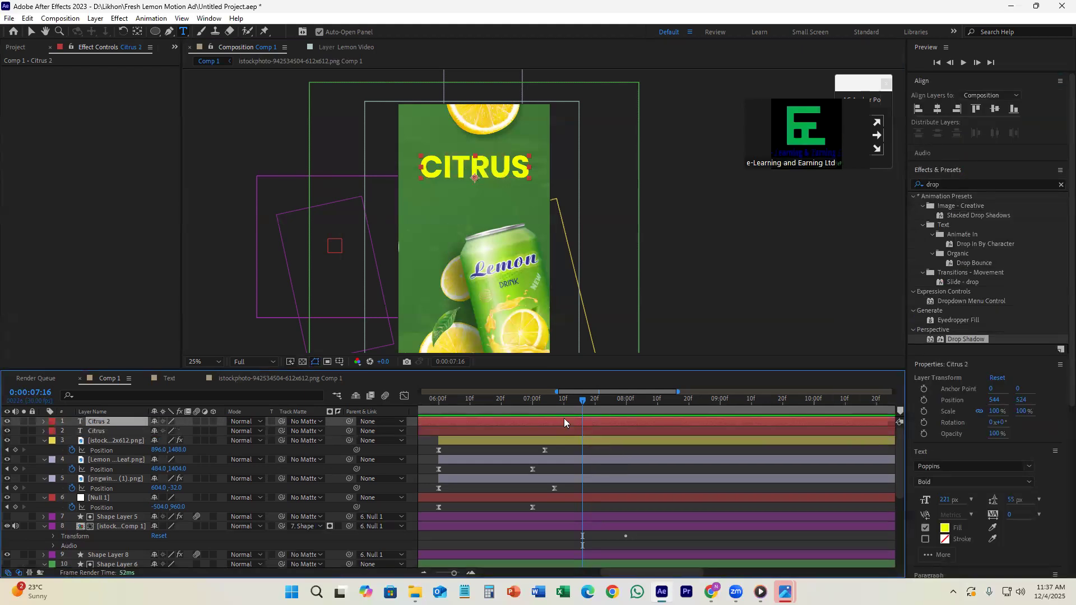
key("v")
left_click_drag(482, 170, 481, 197)
double_click(480, 196)
type("BURST")
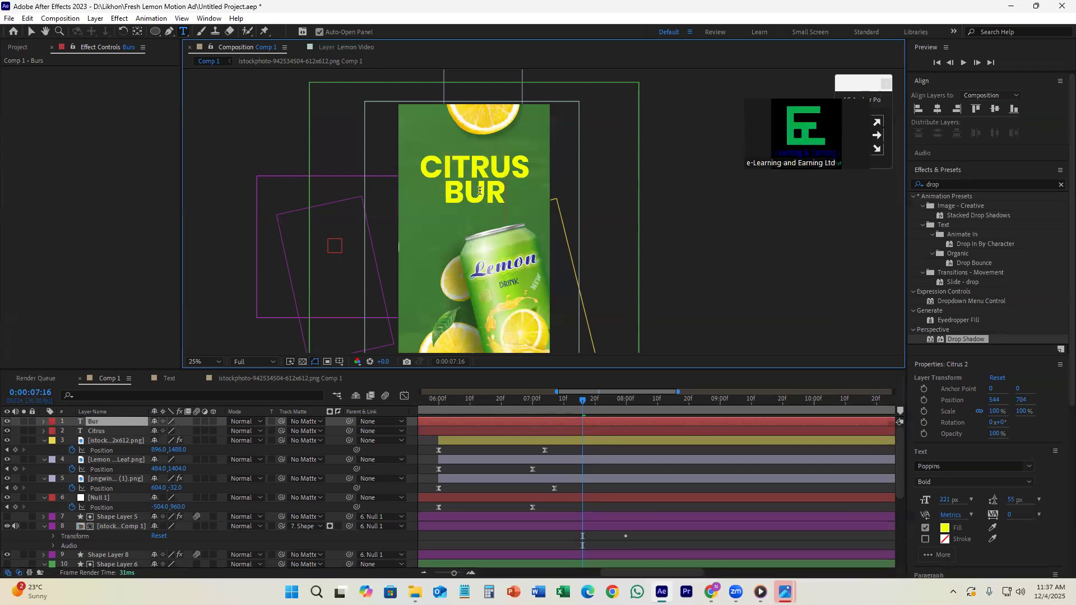
left_click(31, 31)
- Nudge the BURST line down 10 px and centre the CITRUS text horizontally in the composition
scroll(499, 205, "up", 2)
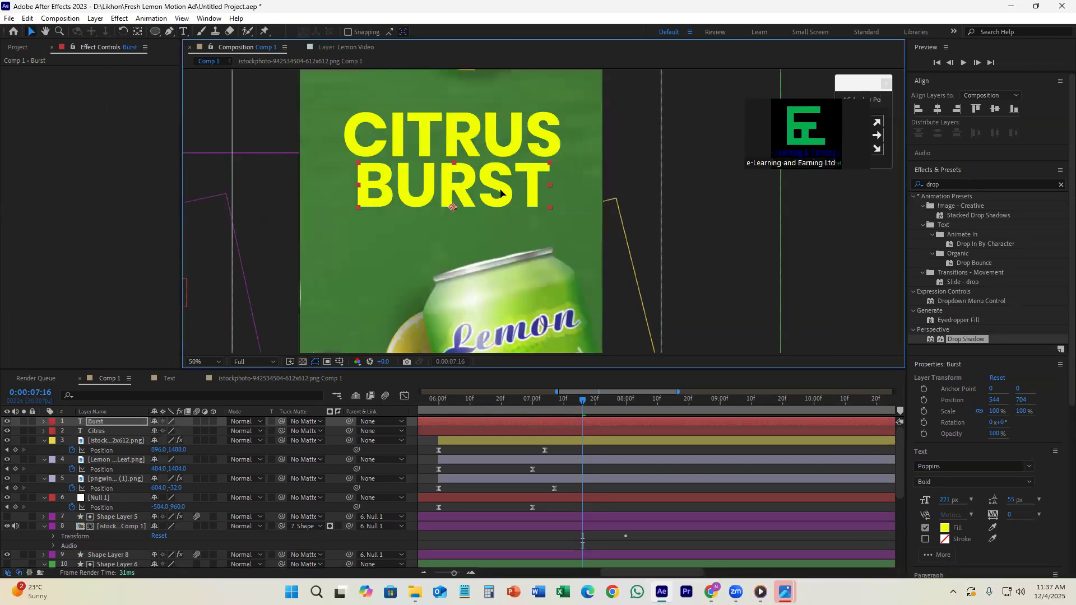
left_click(499, 199)
key("shift+Down")
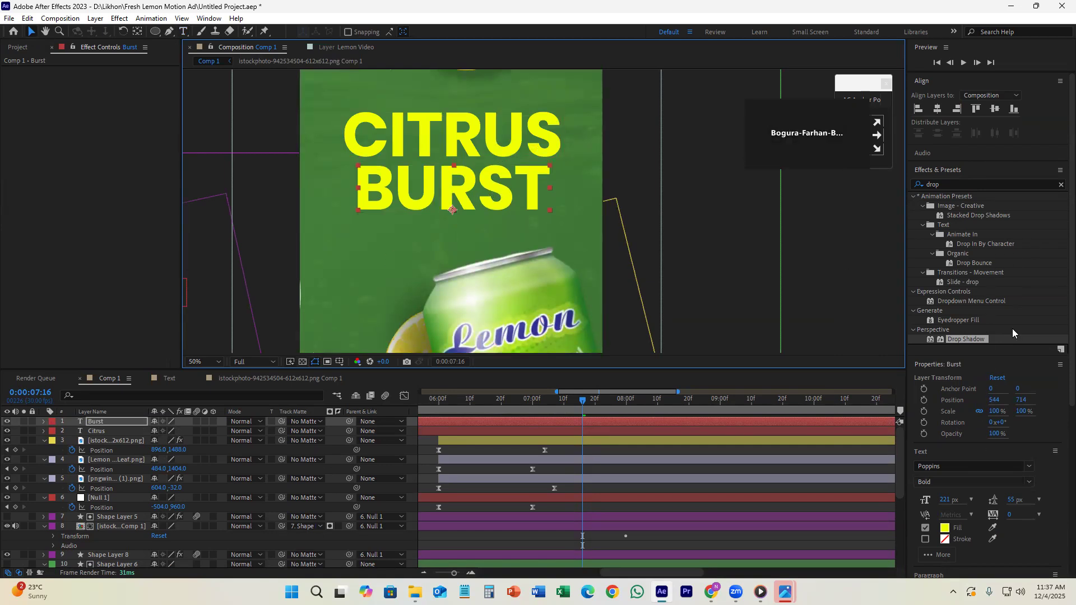
left_click(531, 129)
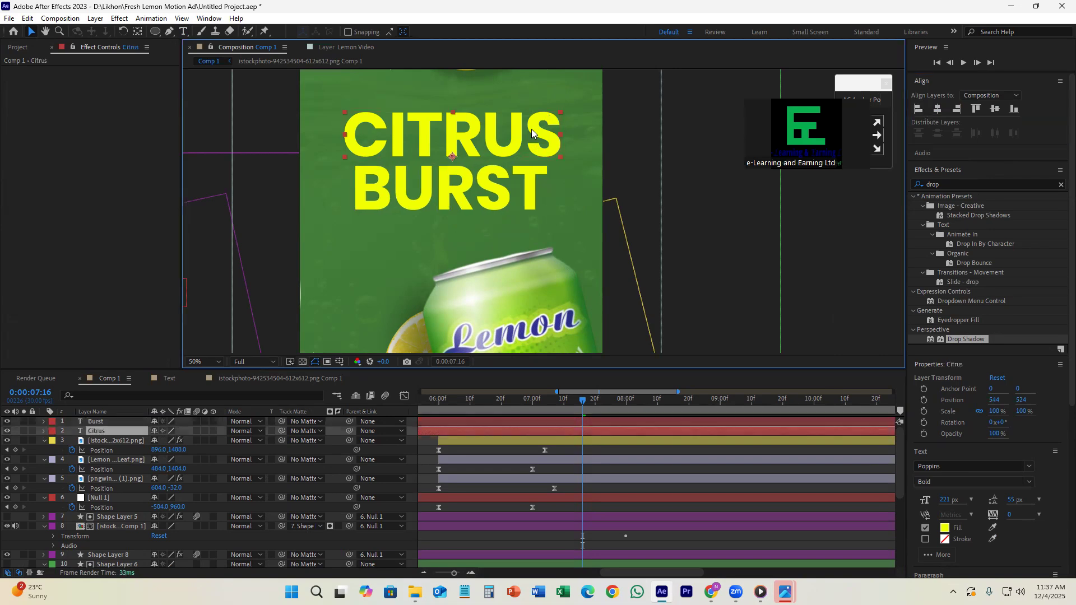
left_click(938, 108)
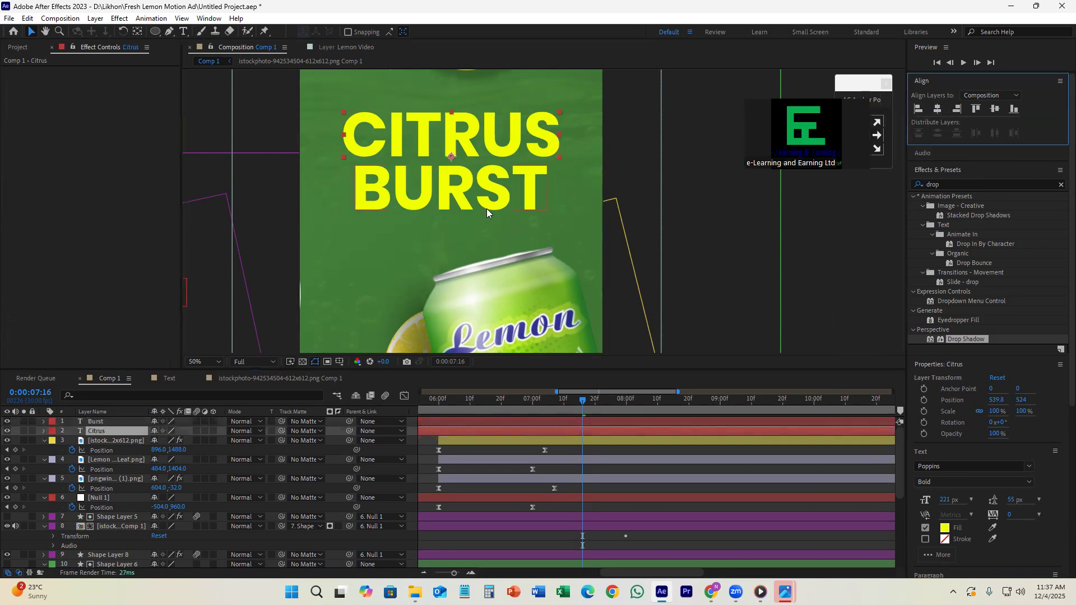
- Shift the Burst and Citrus text layers to start at about 0:00:06:10 in the timeline and save the project
scroll(486, 209, "down", 2)
left_click(755, 219)
left_click_drag(710, 251, 702, 232)
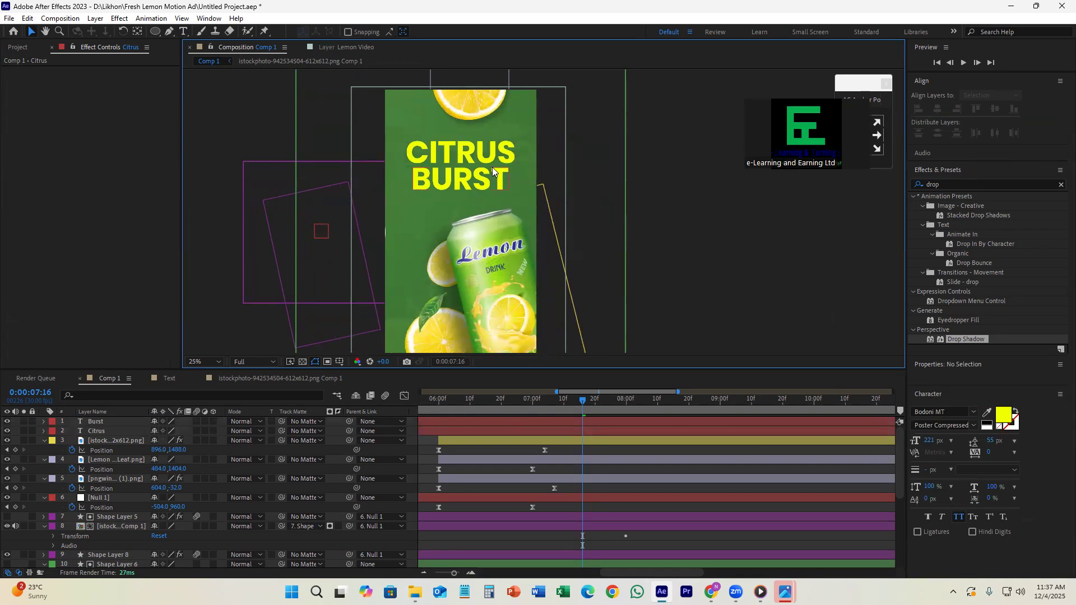
left_click(460, 182)
left_click(478, 150, "shift")
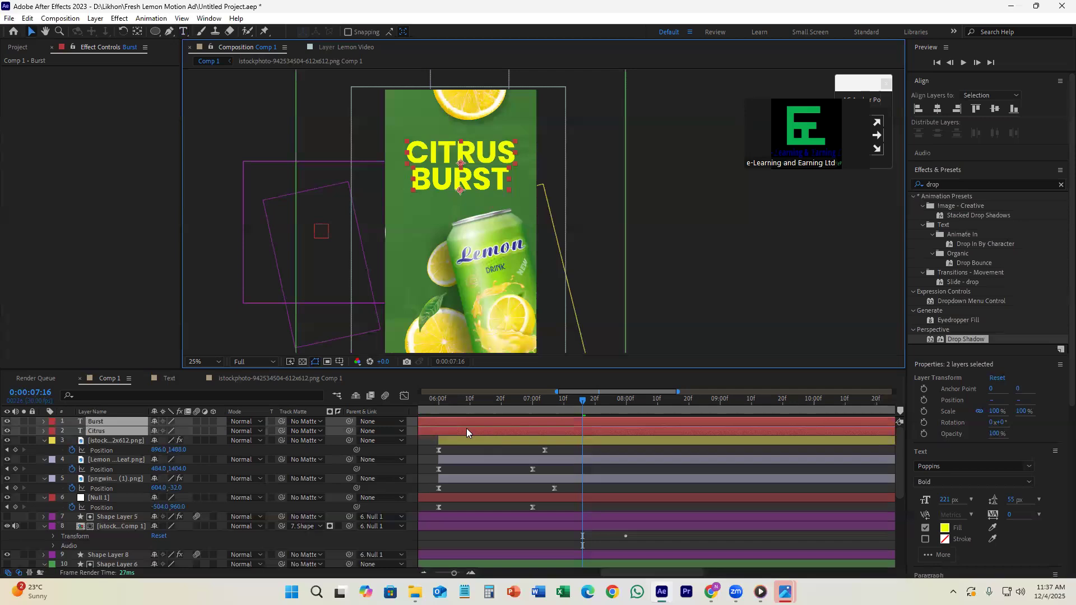
scroll(587, 438, "down", 3)
left_click_drag(462, 427, 759, 431)
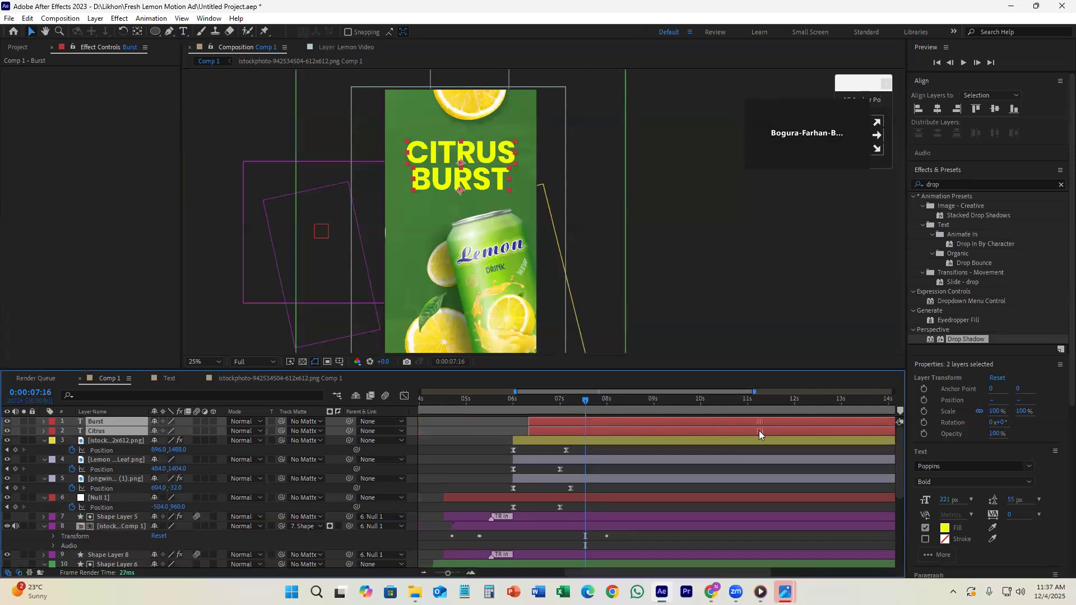
key("ctrl+s")
left_click(688, 153)
- With the Burst and Citrus layers selected, open Animation Composer and expand the Starter Presets' Transitions - Text Layer folder
left_click(600, 430)
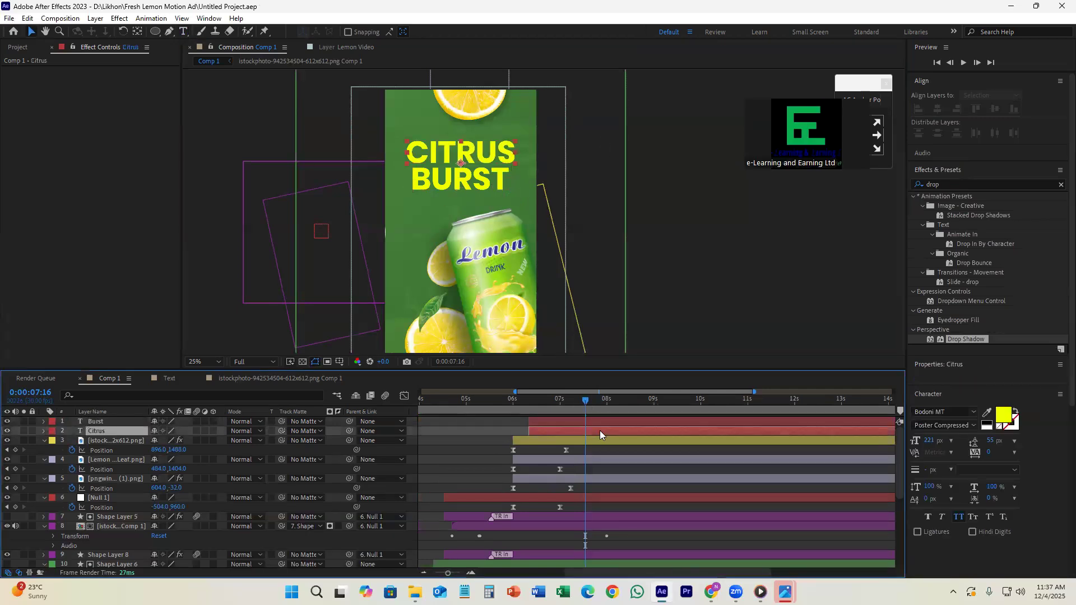
left_click(600, 421, "shift")
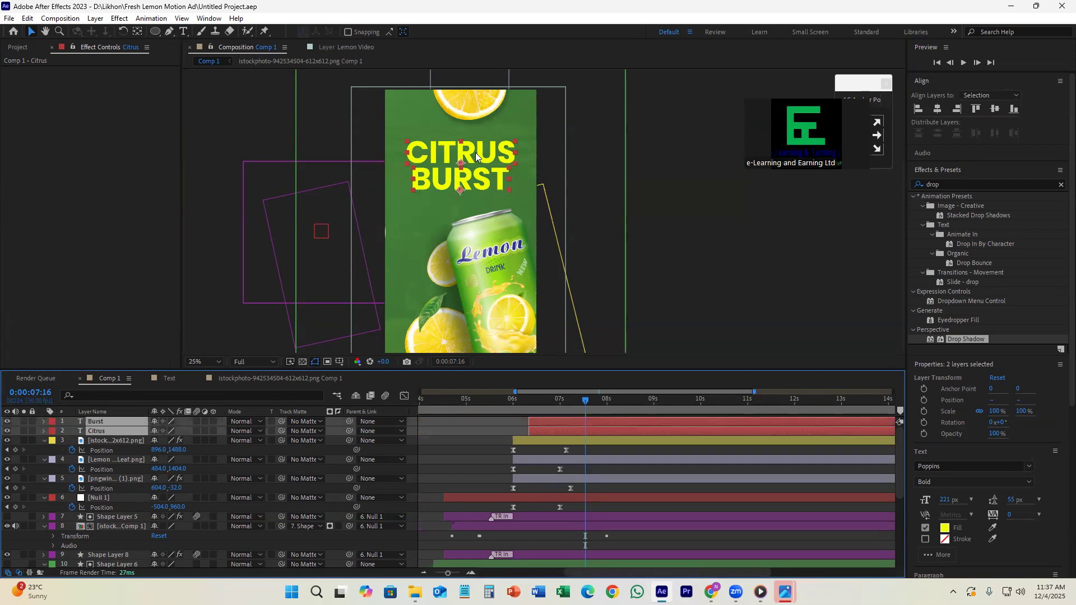
scroll(468, 162, "up", 2)
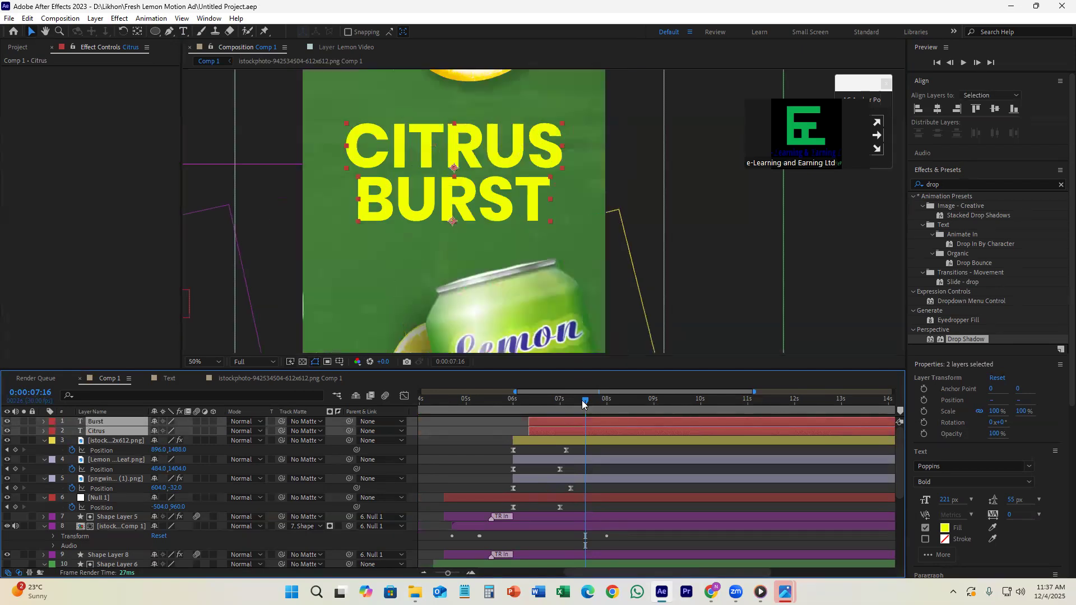
left_click_drag(537, 415, 563, 443)
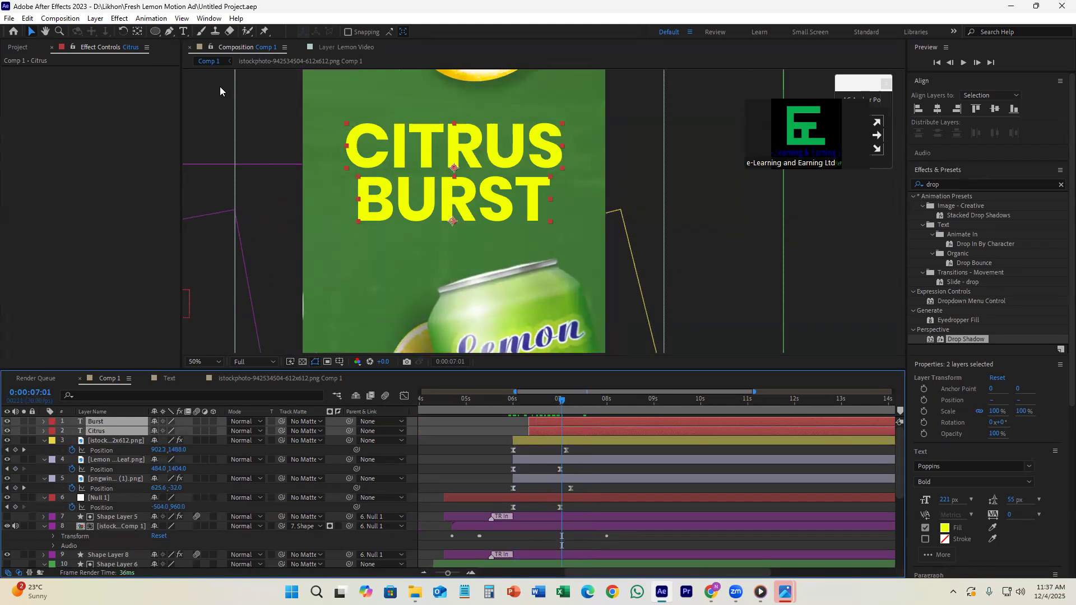
left_click(208, 17)
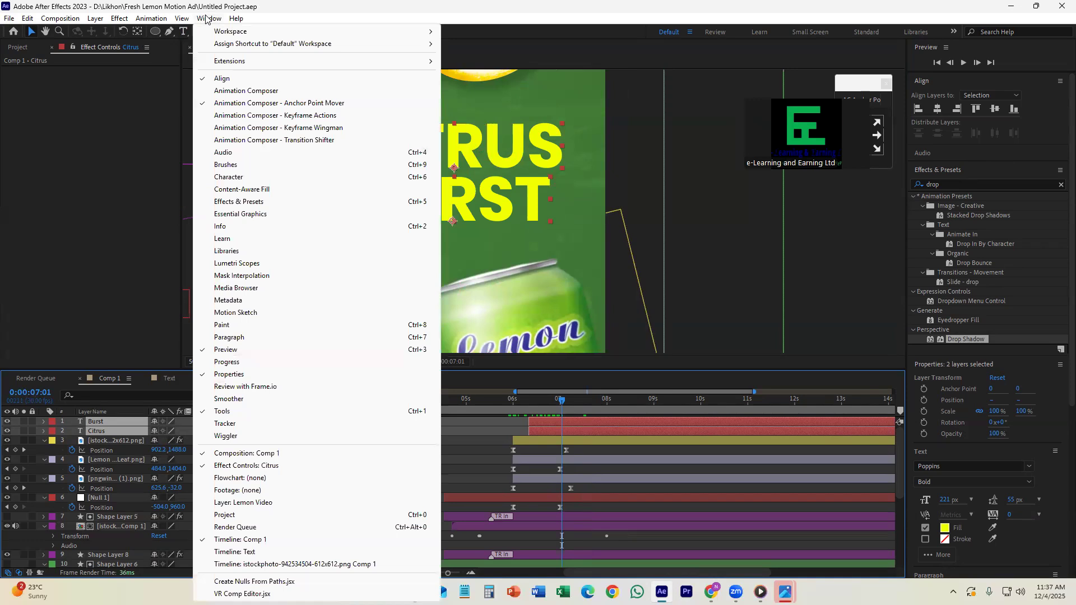
left_click(224, 93)
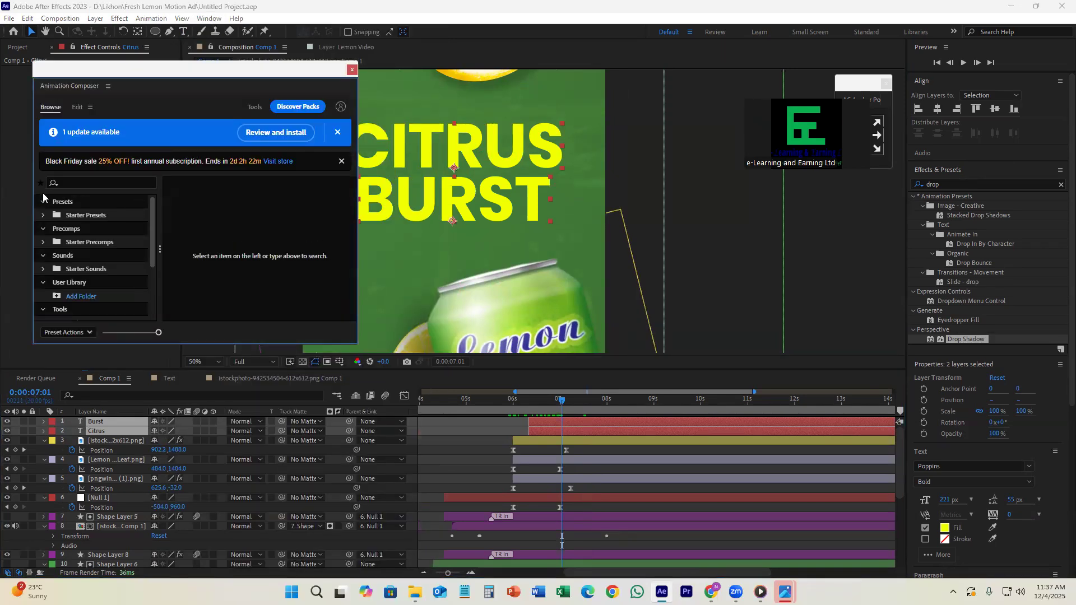
left_click(43, 215)
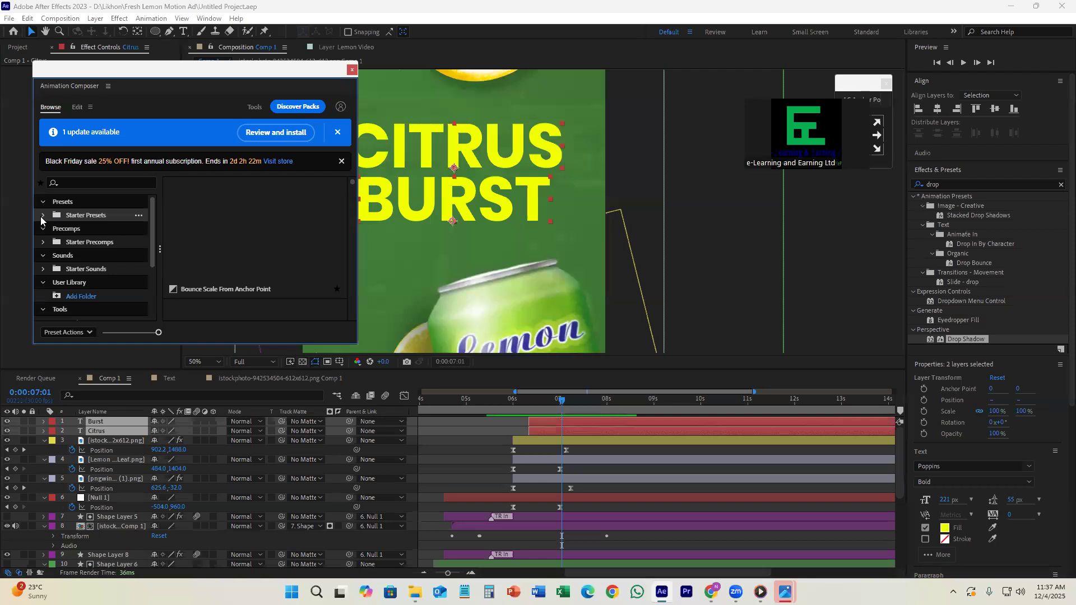
left_click(43, 215)
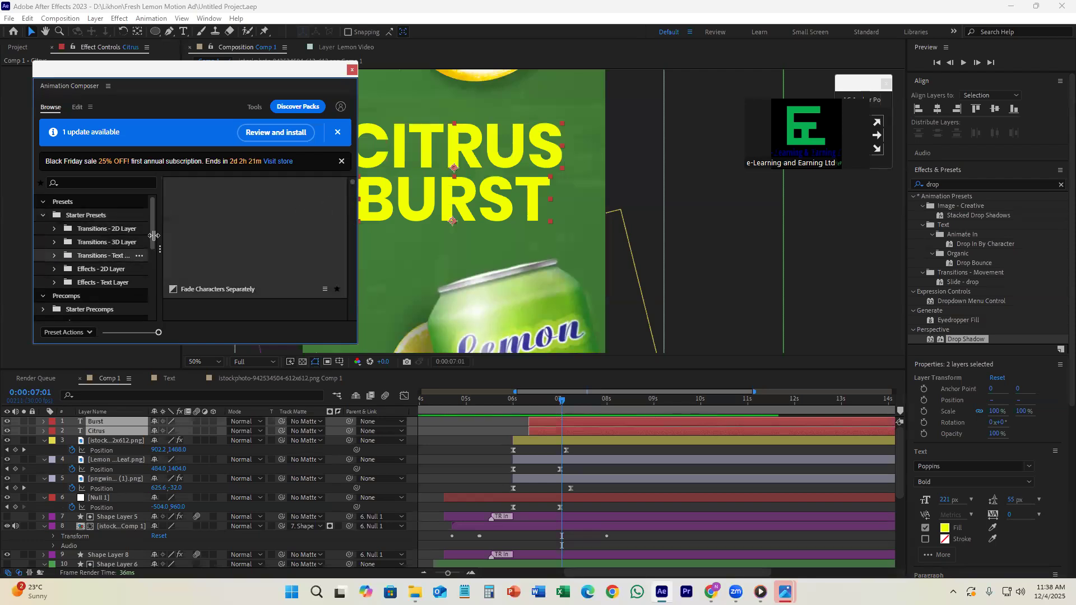
left_click(54, 255)
scroll(112, 244, "down", 1)
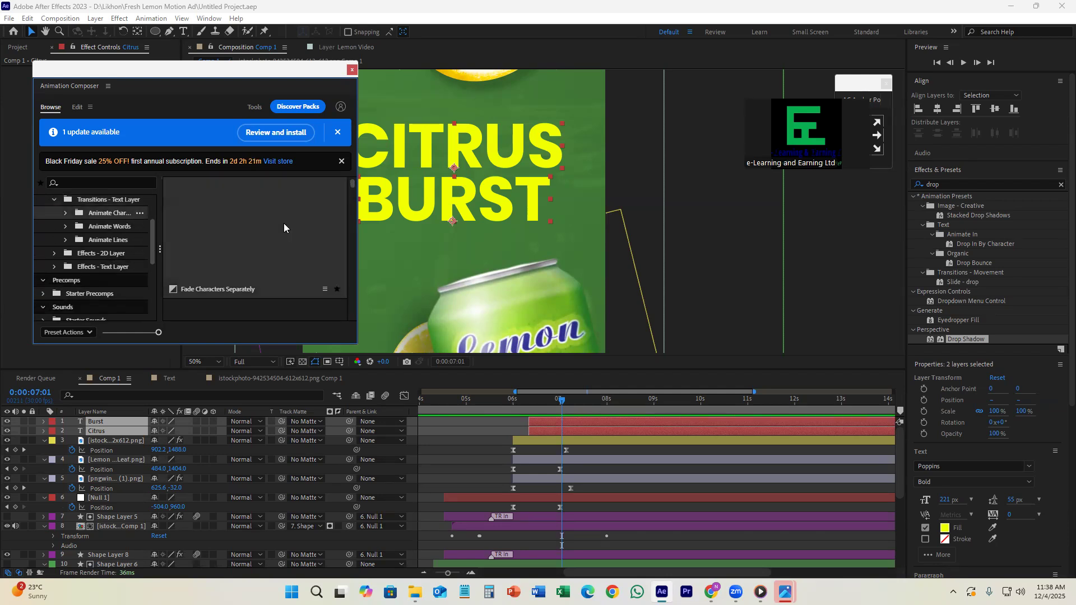
- Apply the Animate Lines preset Position Lines From Start Separately, Bottom, as an In animation to both text layers and close Animation Composer
left_click(124, 241)
scroll(227, 239, "down", 5)
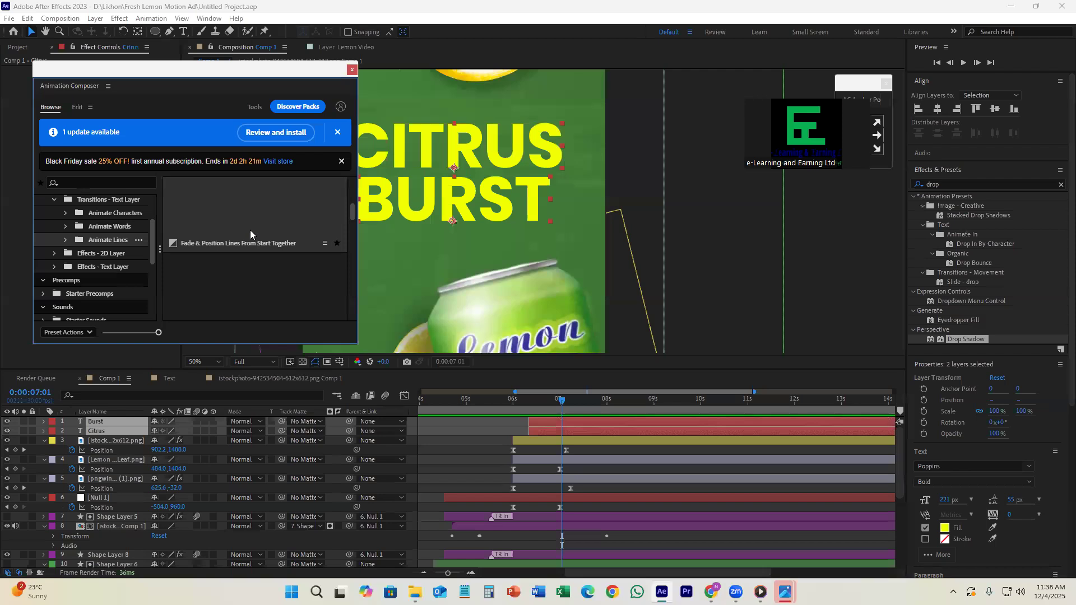
scroll(261, 239, "up", 2)
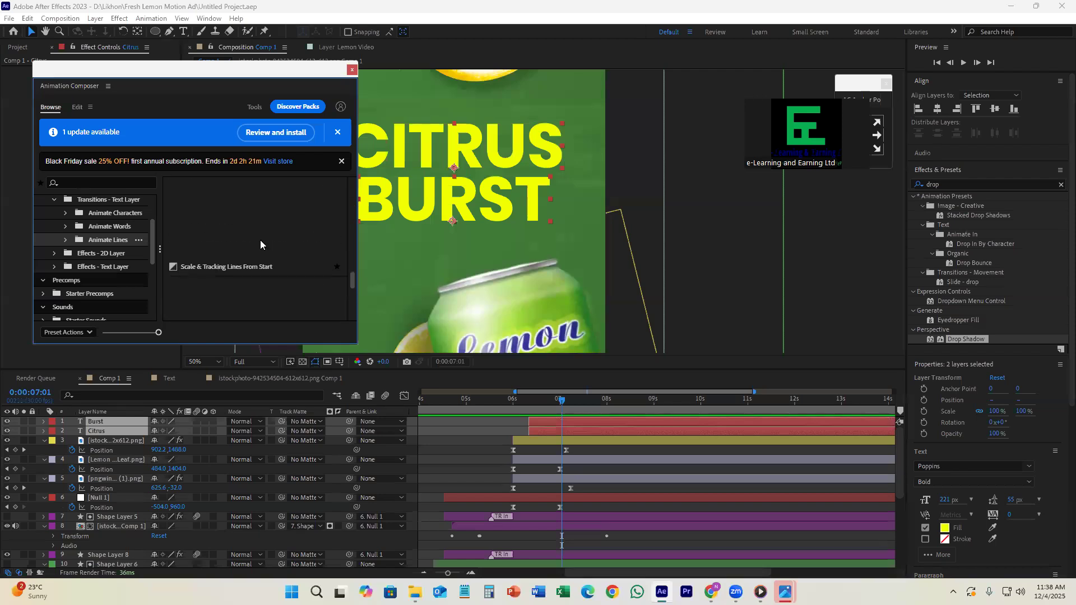
scroll(238, 236, "down", 2)
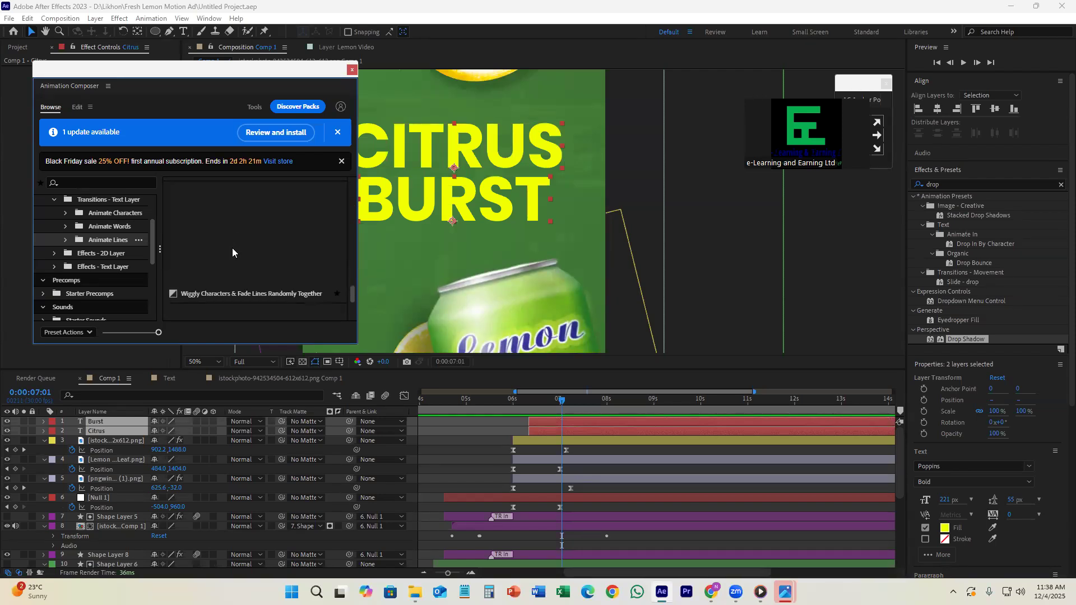
scroll(235, 246, "up", 2)
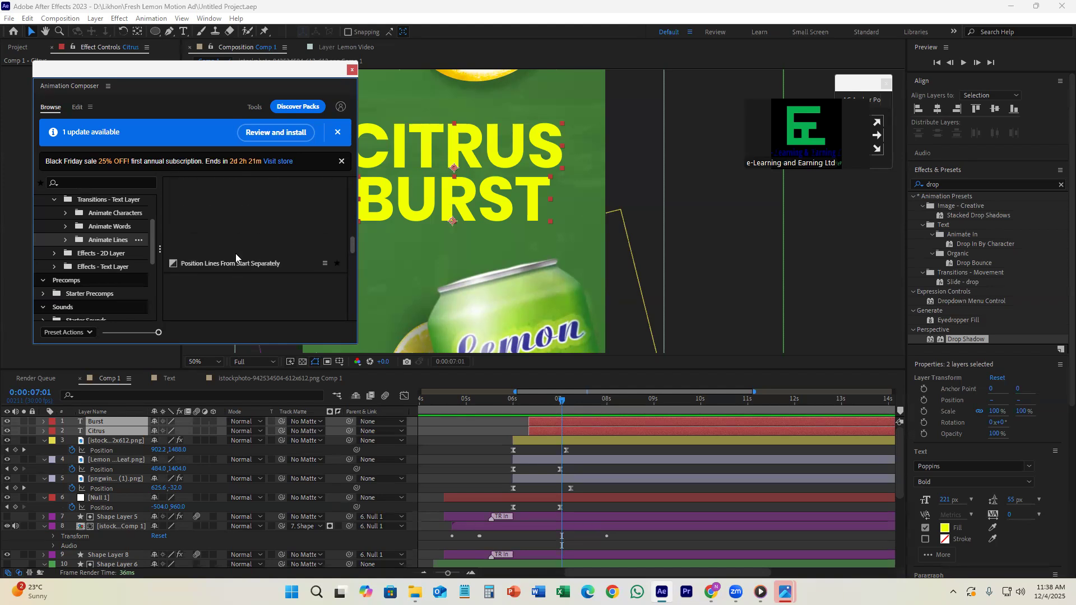
left_click(231, 224)
left_click(247, 332)
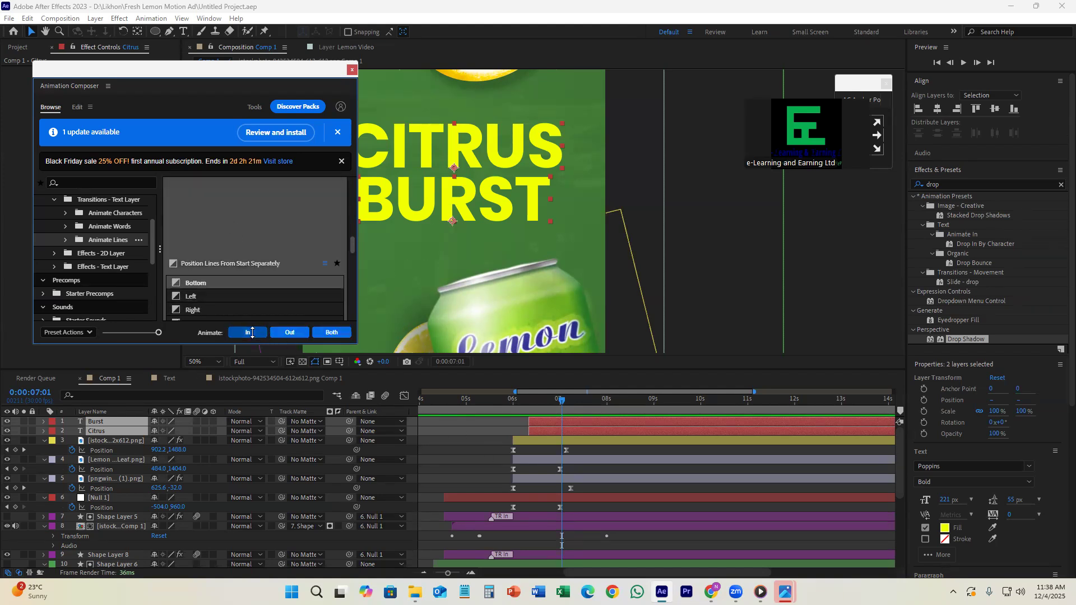
left_click_drag(558, 409, 563, 431)
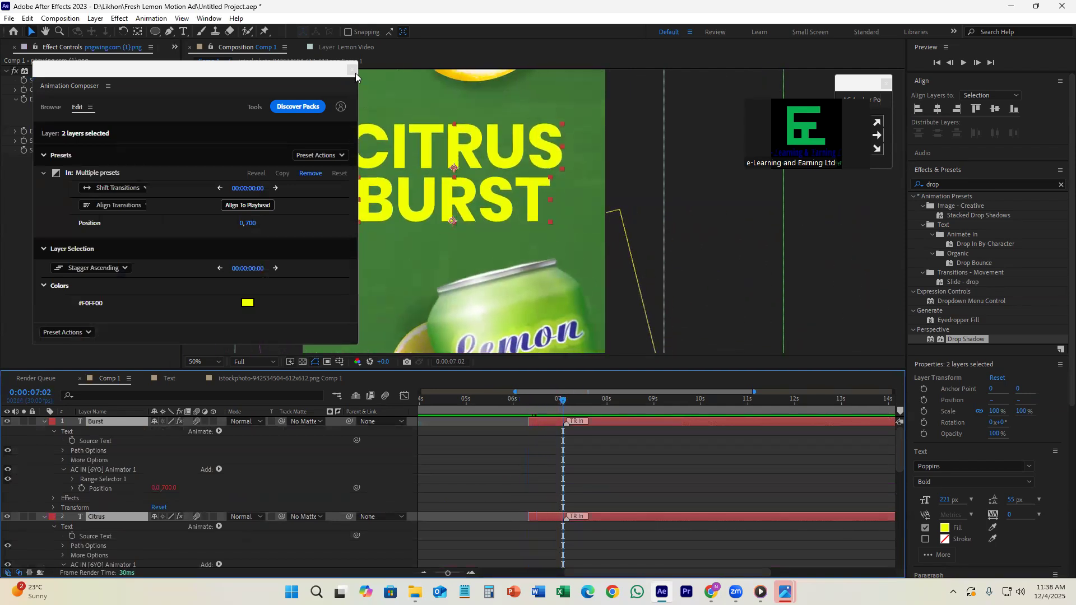
left_click(352, 70)
- Collapse the Burst and Citrus layers' properties and move both beneath the three lemon and leaf image layers, just above Null 1
scroll(473, 226, "down", 1)
left_click(668, 495)
left_click_drag(563, 419, 566, 421)
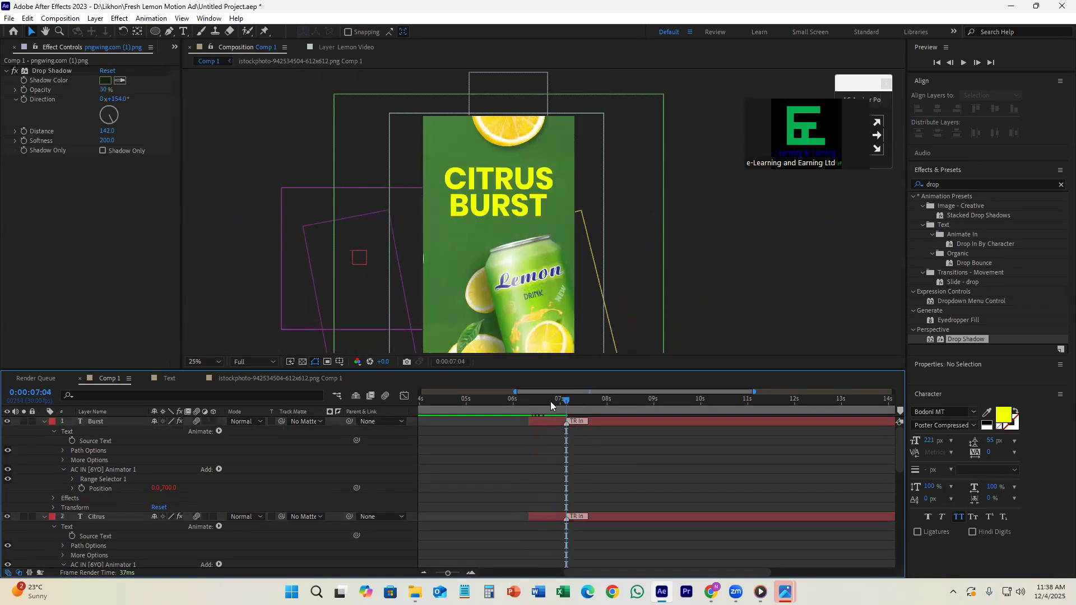
left_click_drag(536, 369, 539, 292)
left_click(549, 342)
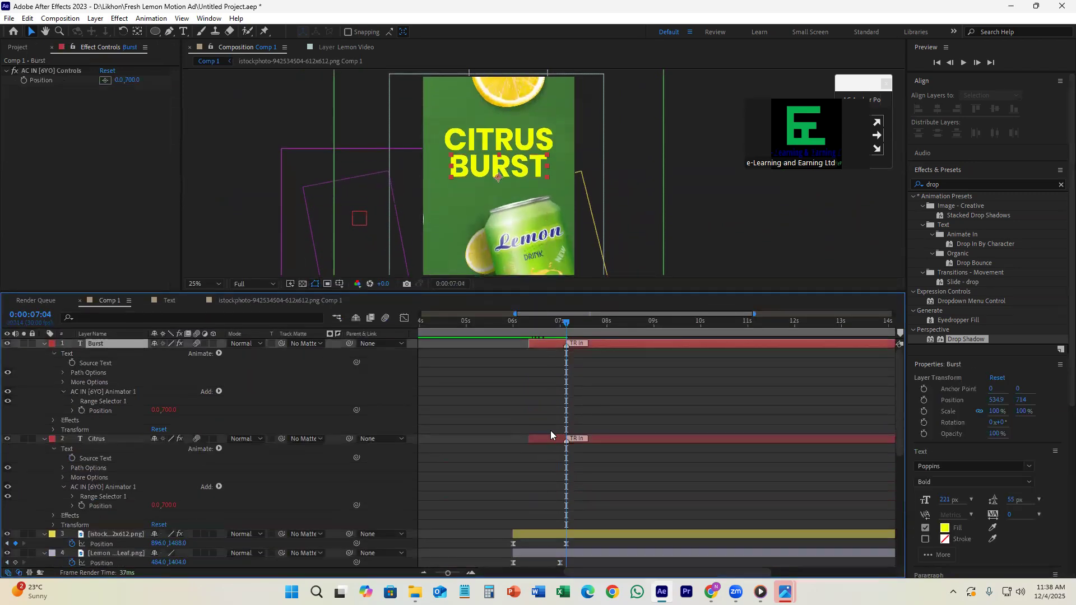
left_click(553, 443, "shift")
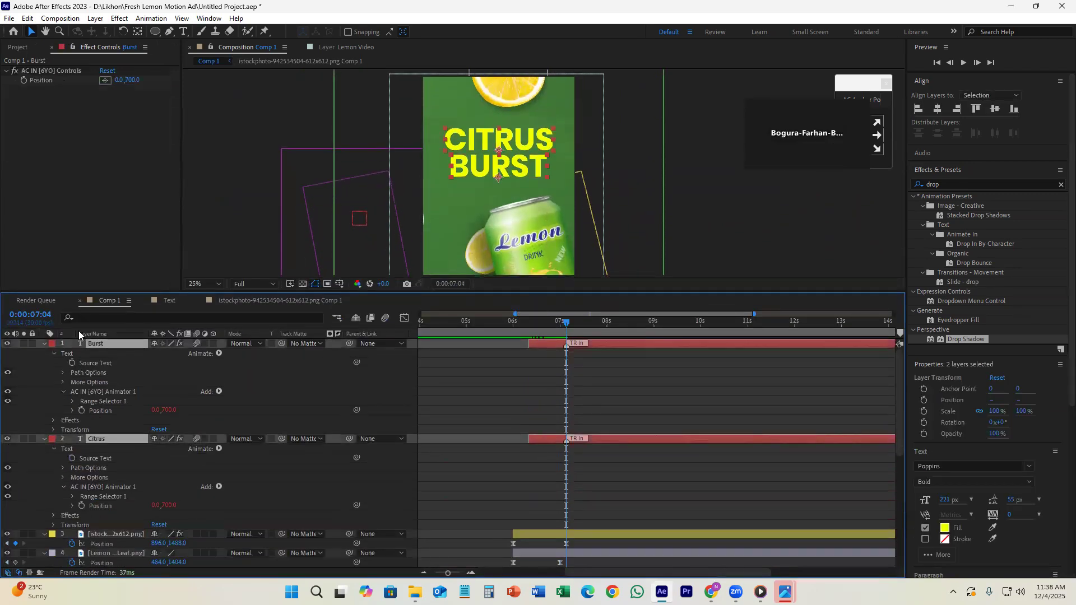
left_click(45, 344)
left_click_drag(121, 357, 140, 414)
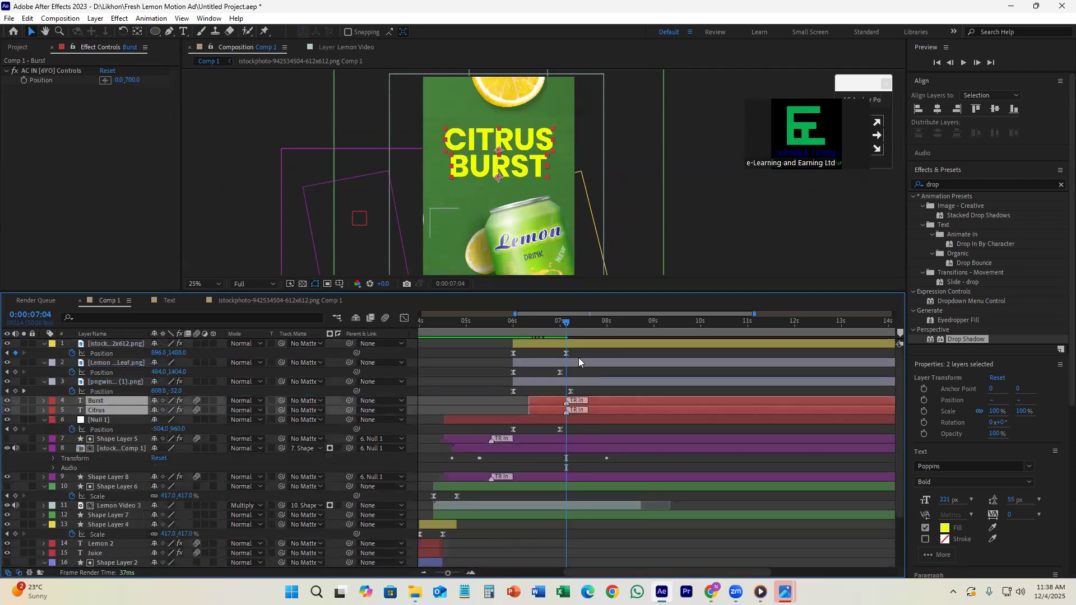
- Shift the Burst and Citrus layers to start at about 0:00:06:18 and play back the title's entrance
left_click_drag(566, 322, 534, 353)
left_click_drag(554, 405, 569, 405)
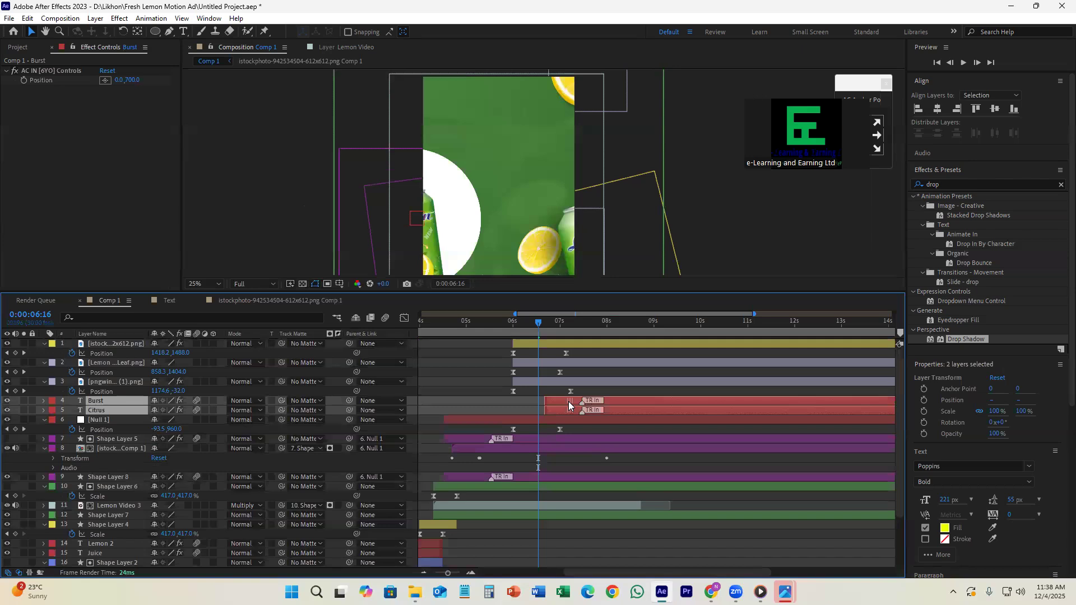
mouse_move(536, 330)
left_mouse_down()
mouse_move(550, 332)
mouse_move(539, 335)
left_mouse_up()
left_click_drag(563, 408, 601, 405)
key("space")
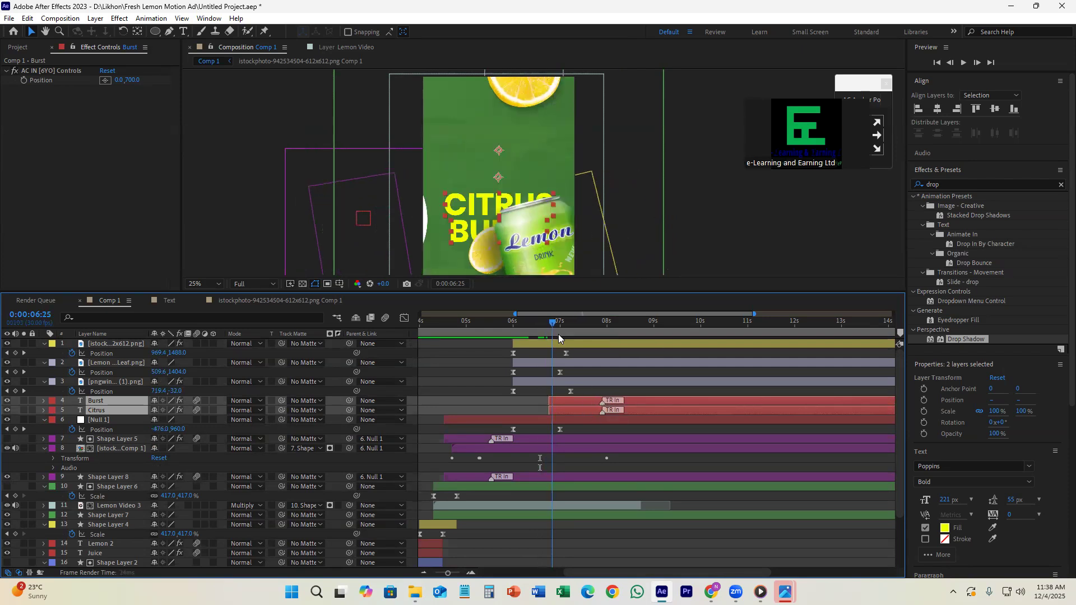
key("space")
left_click_drag(573, 406, 564, 409)
left_click_drag(568, 325, 537, 335)
left_click(536, 336)
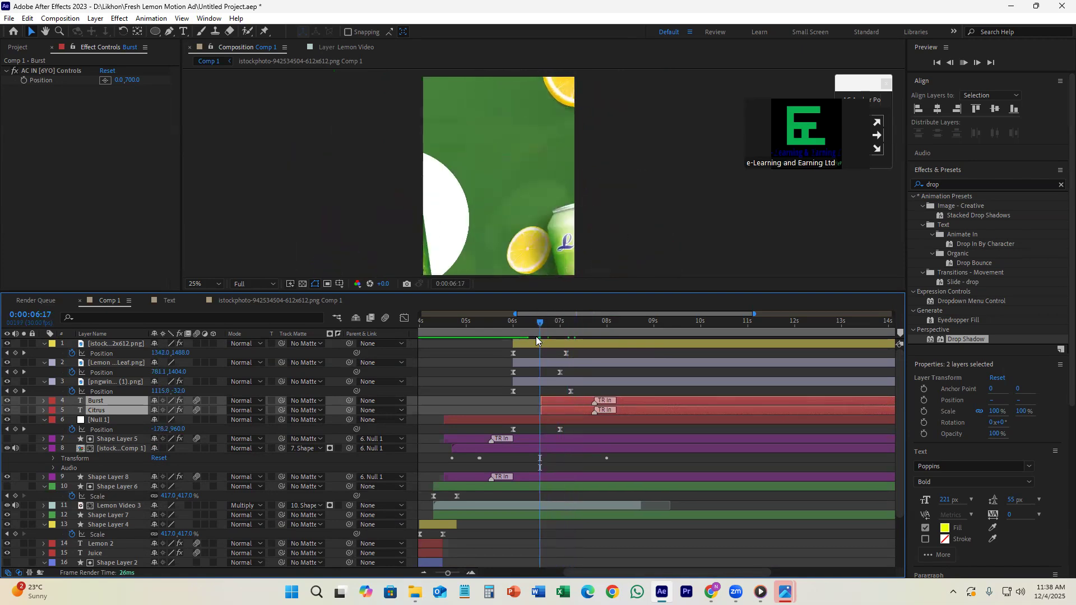
key("space")
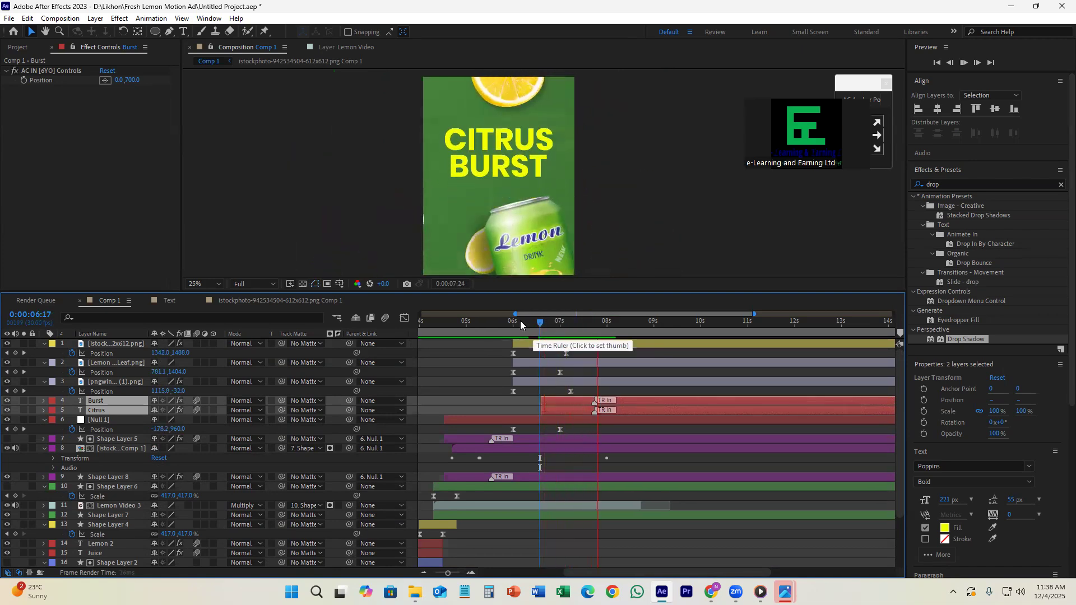
key("space")
- Try delaying only the Citrus layer by about five frames, play it back, and undo the shift
left_click(596, 394)
left_click_drag(575, 411, 582, 410)
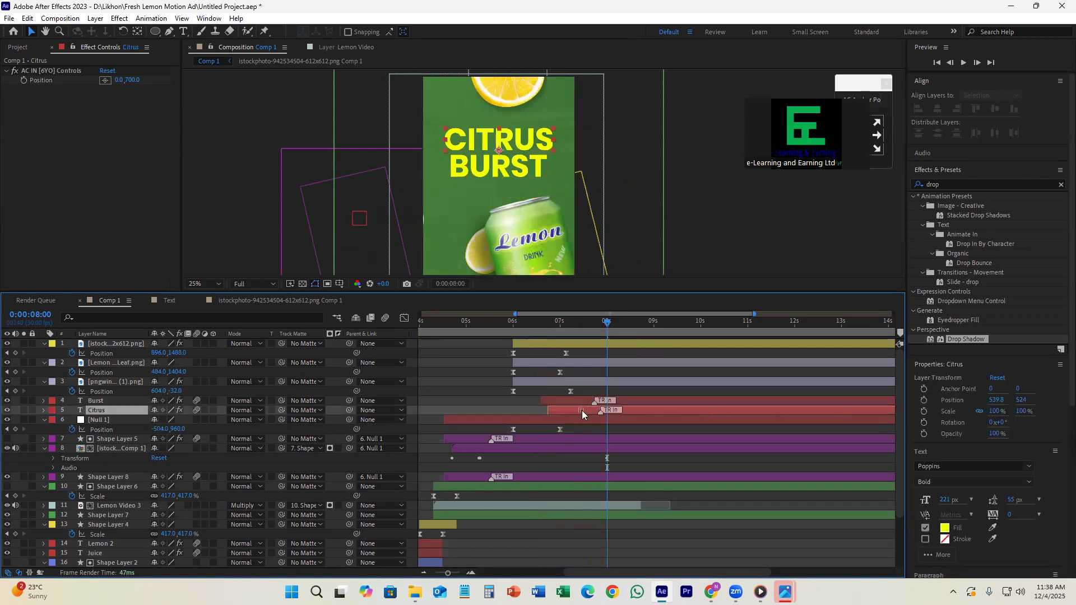
left_click(590, 325)
key("space")
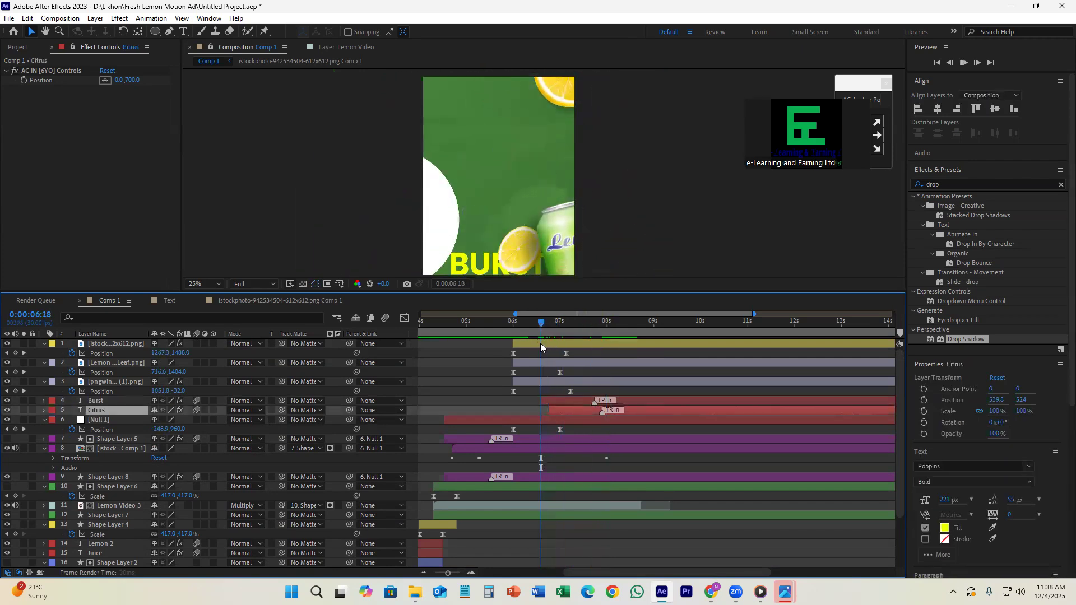
key("space")
key("ctrl+z")
- Delay the Burst layer to start at about 0:00:06:24, roughly six frames after Citrus, and play back the staggered entrance
left_click_drag(565, 400, 575, 401)
left_click_drag(606, 320, 535, 341)
key("space")
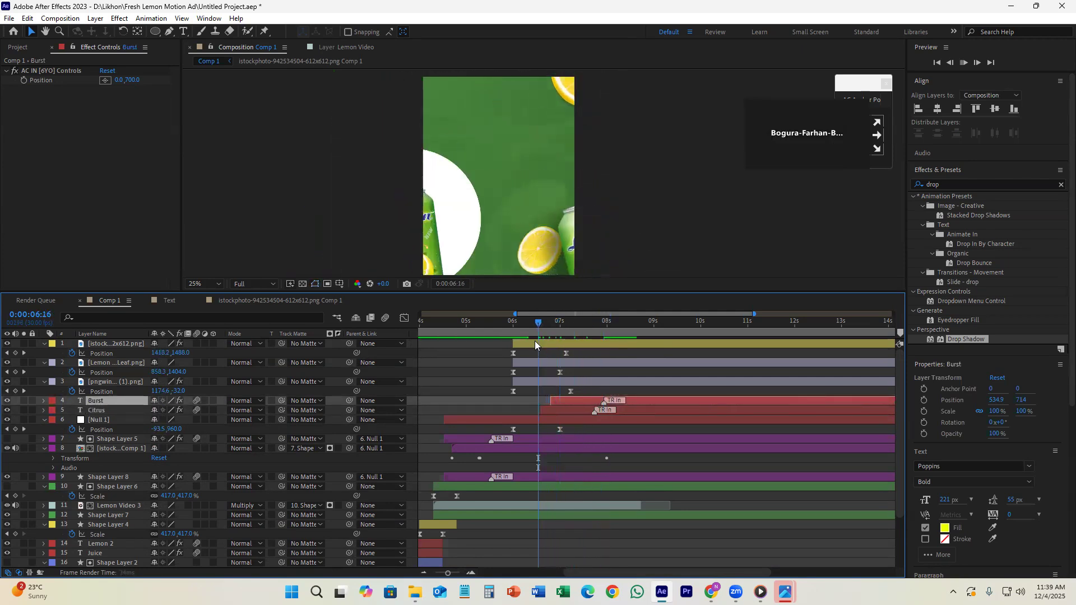
key("space")
left_click_drag(561, 294, 561, 344)
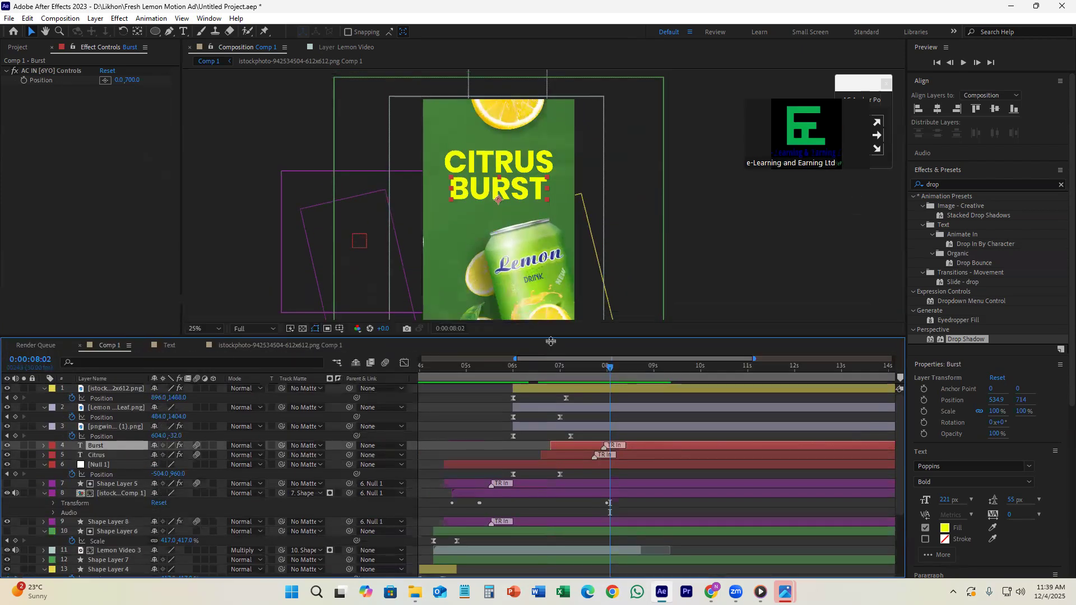
left_click_drag(606, 384, 536, 397)
key("space")
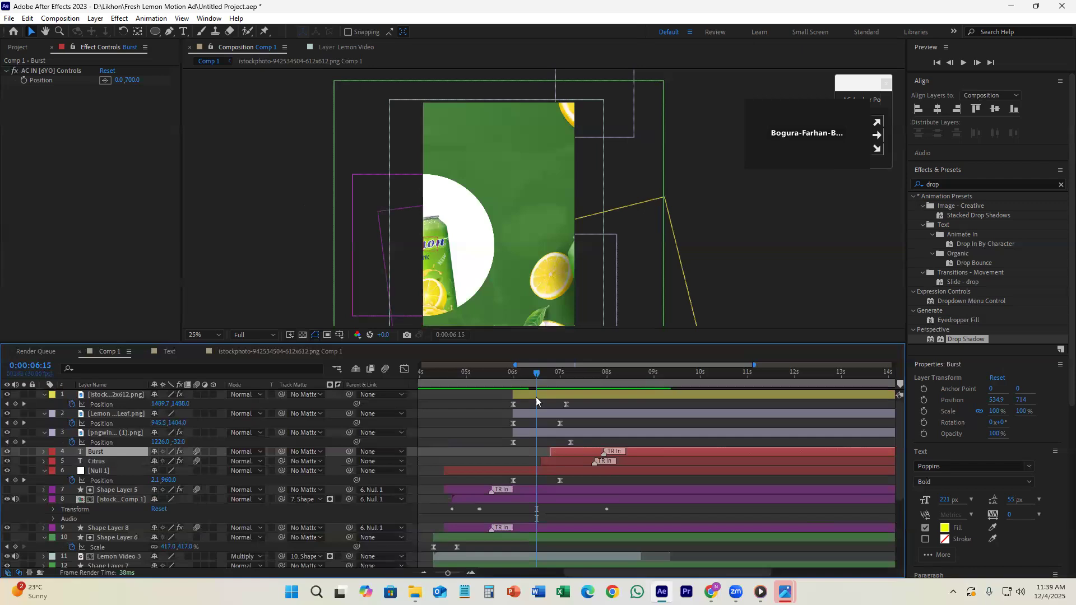
key("space")
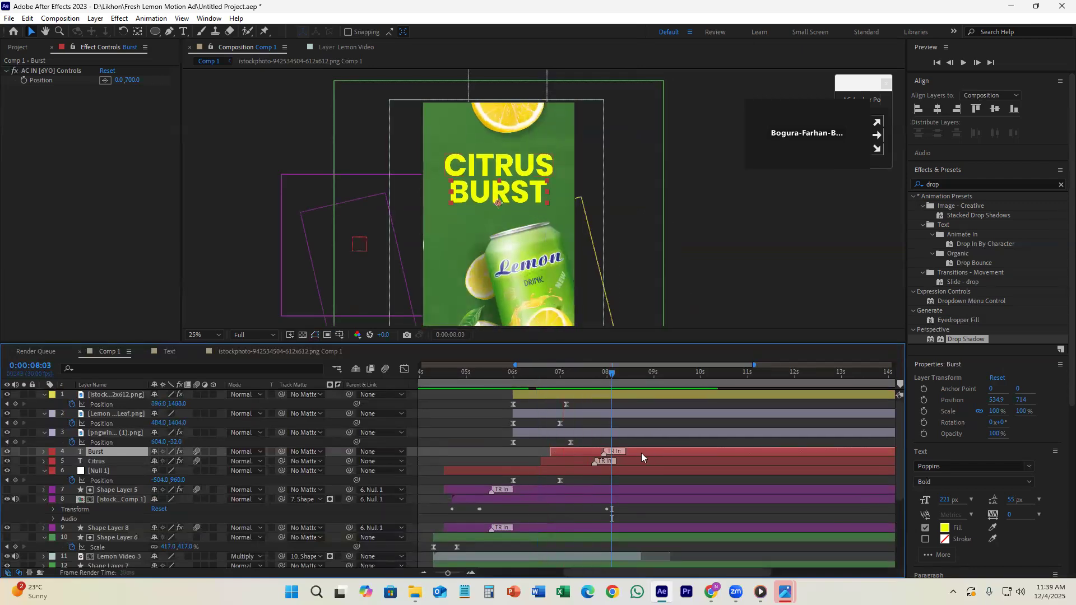
- Add a Drop Shadow effect to the Burst text layer and set its softness to 392
double_click(965, 340)
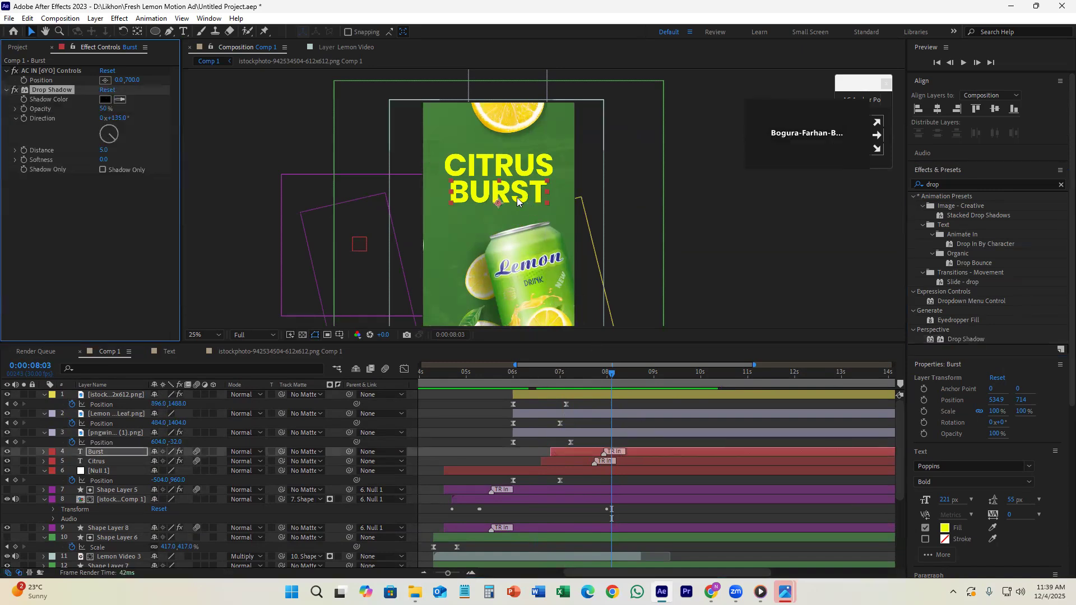
scroll(518, 202, "up", 4)
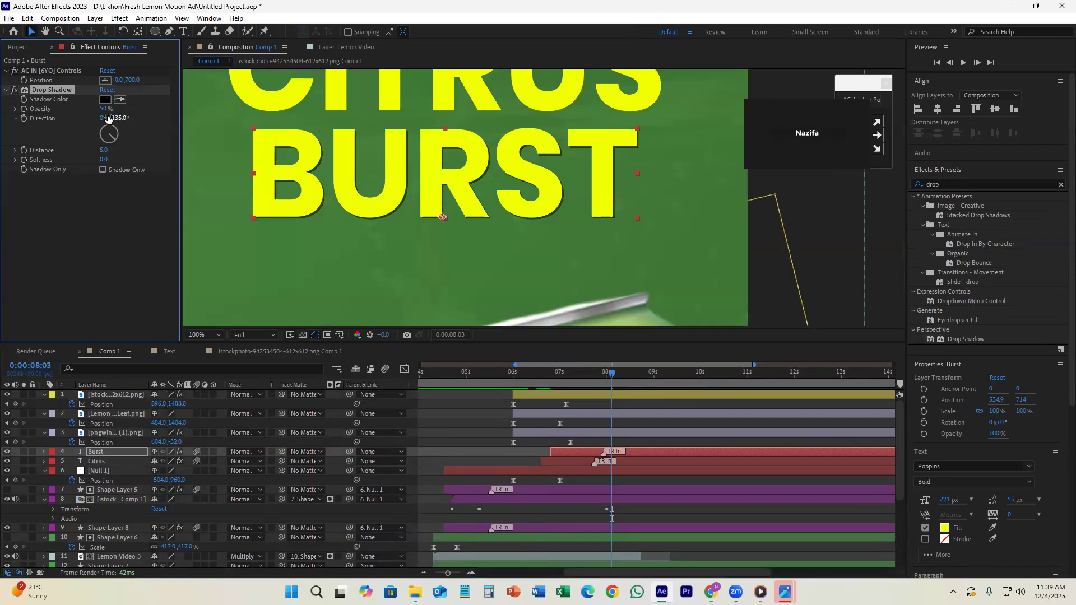
scroll(418, 172, "down", 2)
scroll(415, 174, "up", 2)
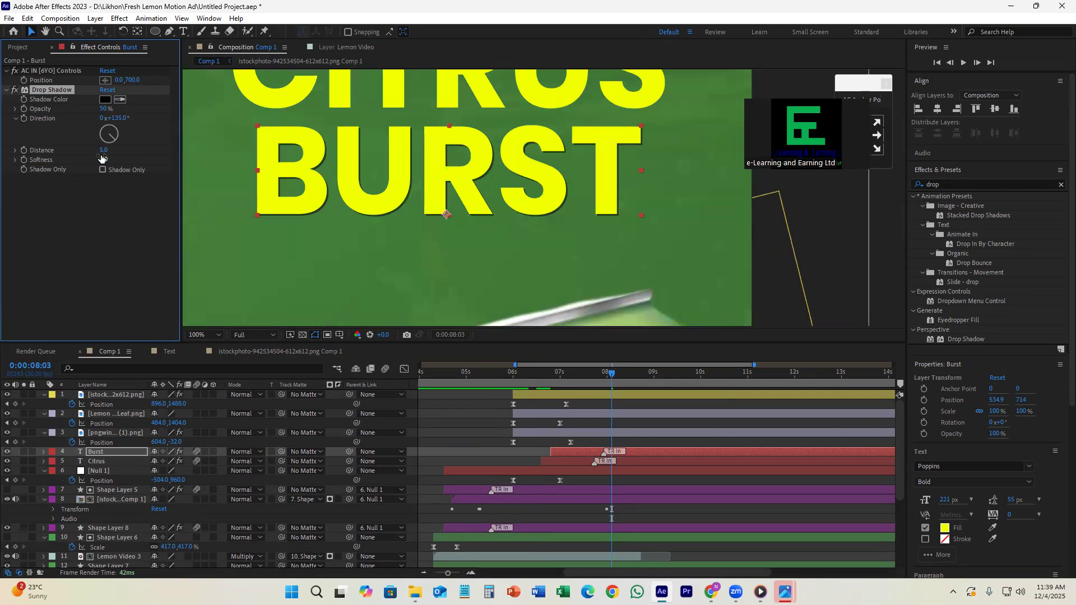
left_click_drag(141, 162, 175, 161)
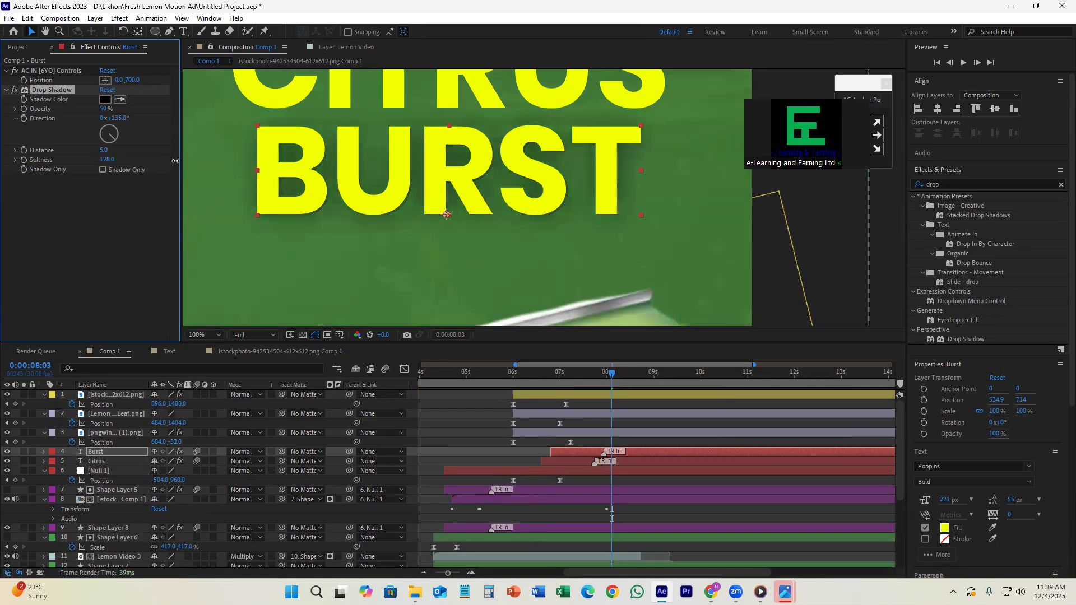
left_click_drag(259, 161, 292, 162)
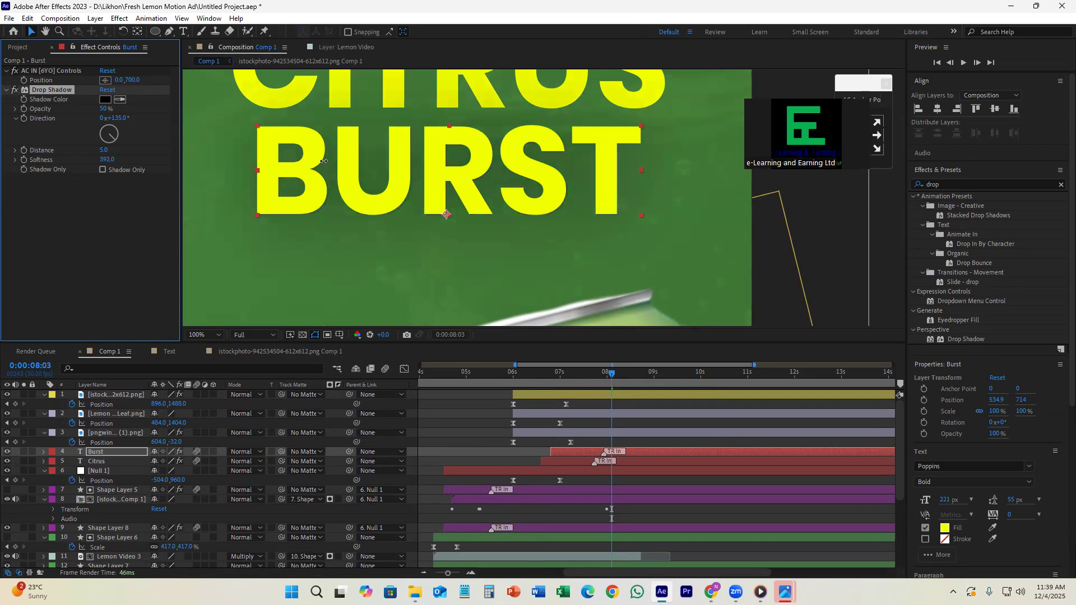
scroll(518, 166, "down", 6)
scroll(467, 165, "up", 2)
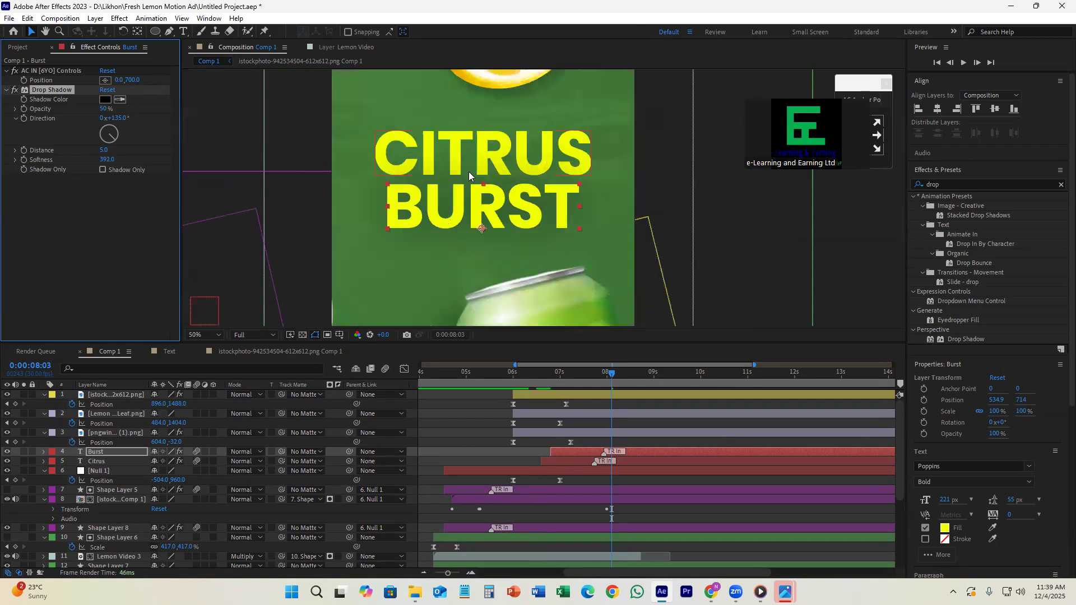
- Set the Burst layer's drop shadow colour to a very dark green, about 072702
left_click(106, 100)
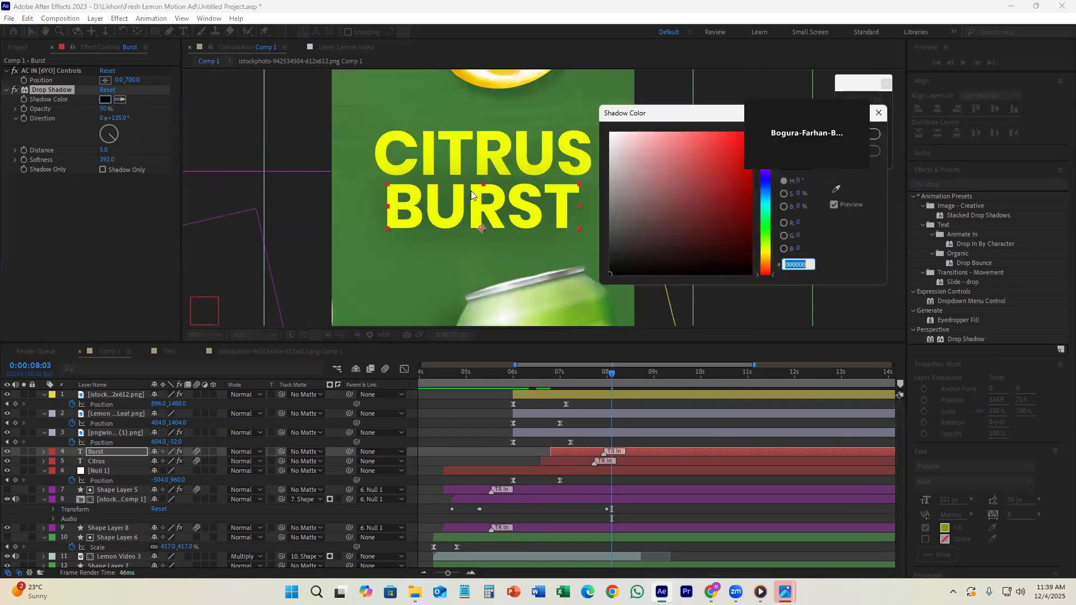
left_click(837, 189)
left_click(393, 107)
left_click_drag(715, 213, 736, 243)
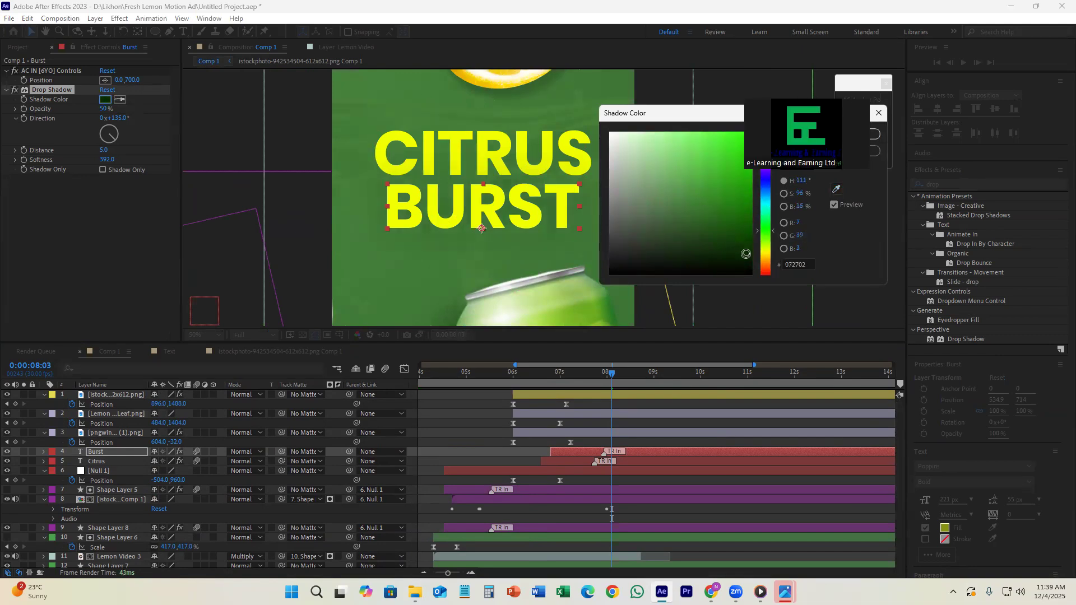
key("Return")
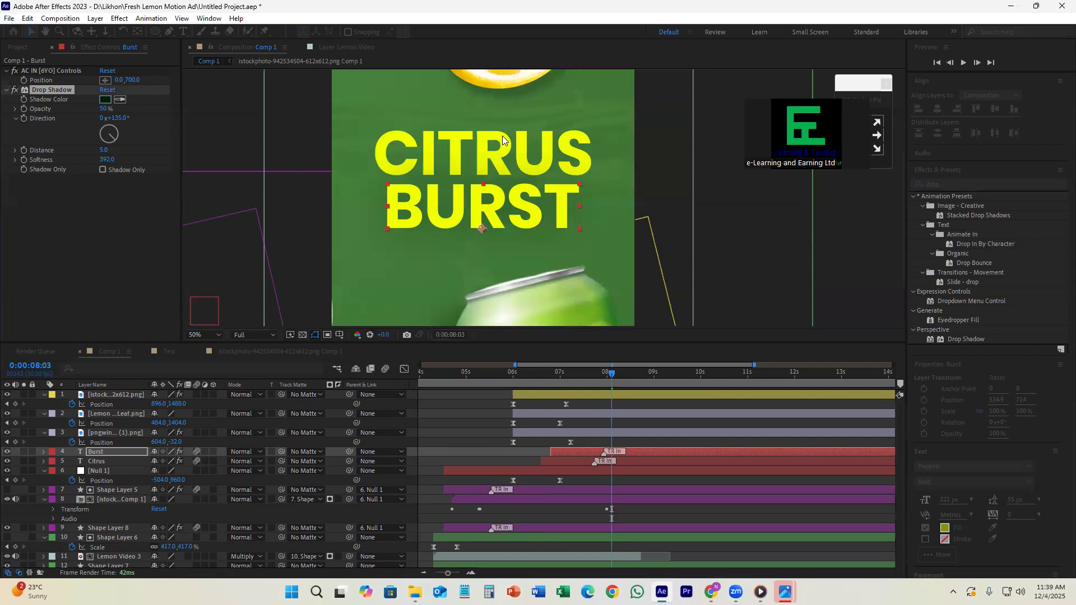
- Copy the Burst layer's AC IN controls and Drop Shadow effects onto the Citrus layer
left_click(57, 73)
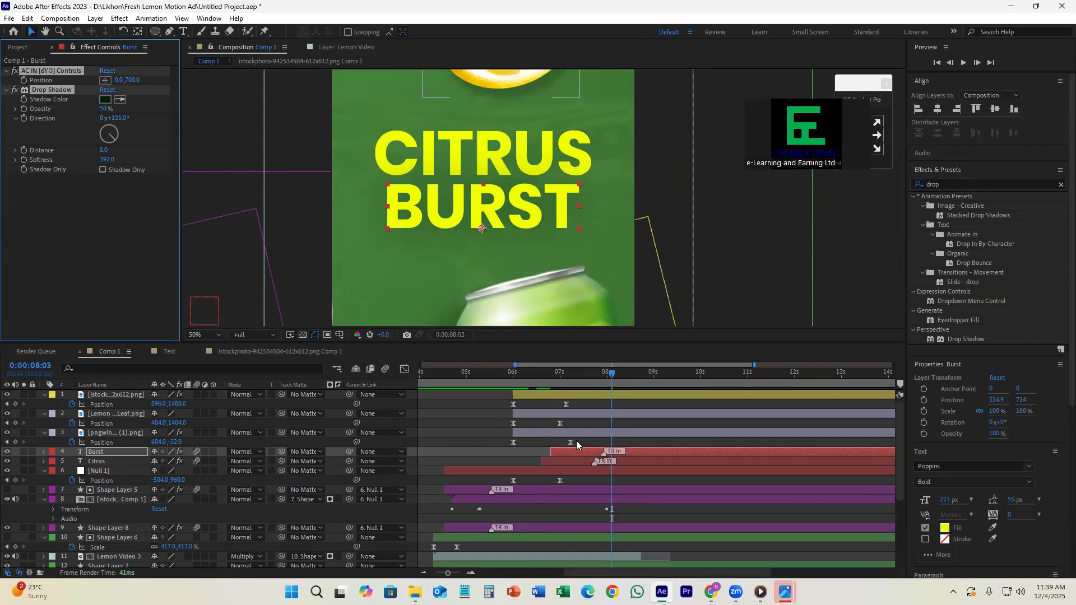
left_click(565, 463)
key("ctrl+v")
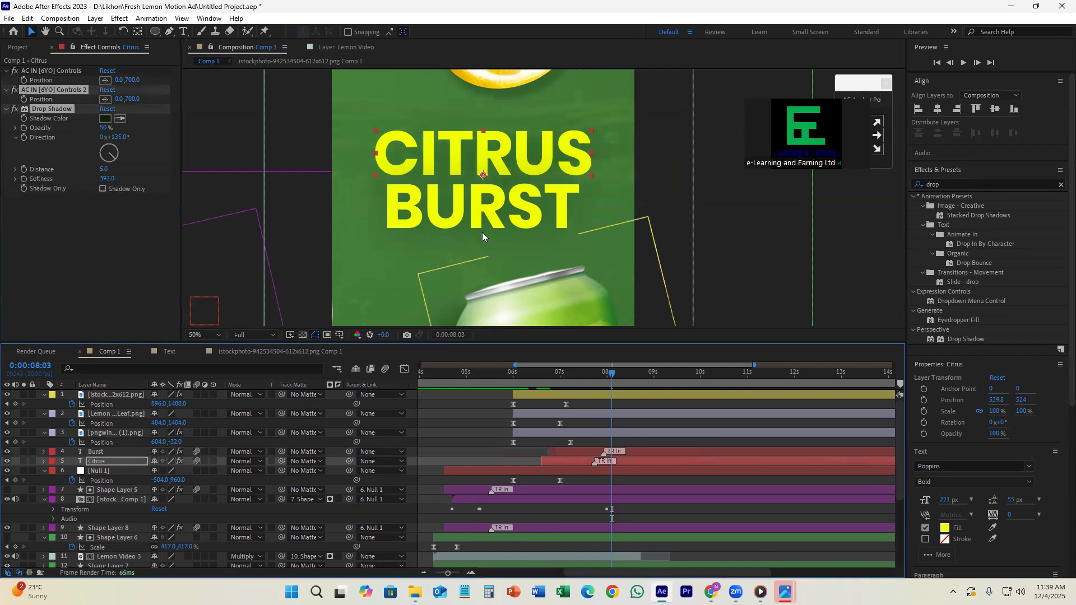
key("comma")
left_click(768, 211)
- Pre-compose the Burst and Citrus layers into a new composition named Text 2
left_click_drag(612, 374, 629, 426)
left_click(634, 452)
left_click(632, 461, "ctrl")
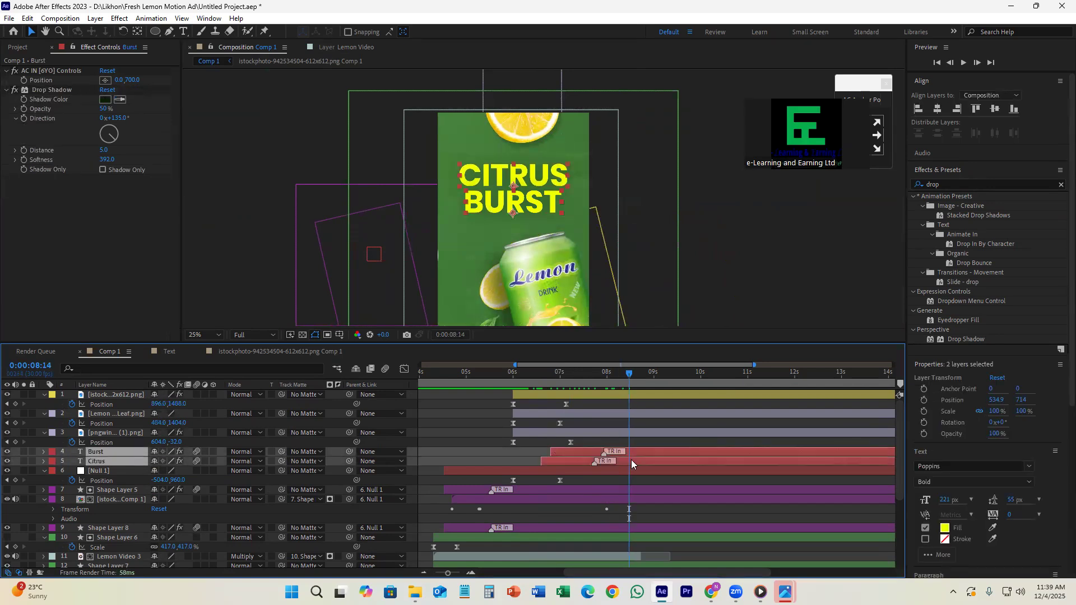
right_click(631, 460)
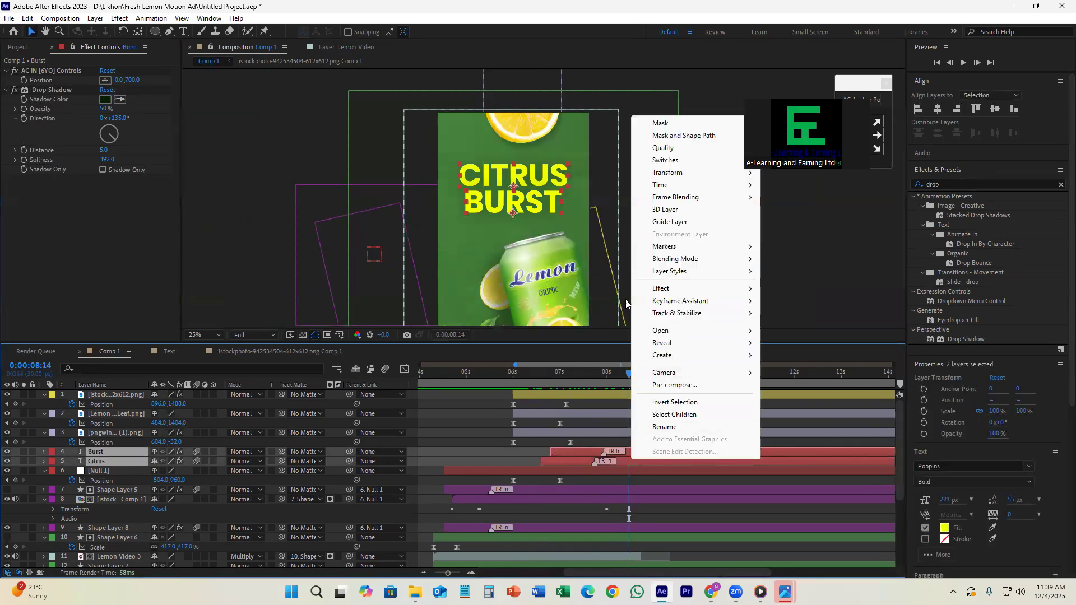
left_click_drag(624, 374, 540, 381)
right_click(664, 460)
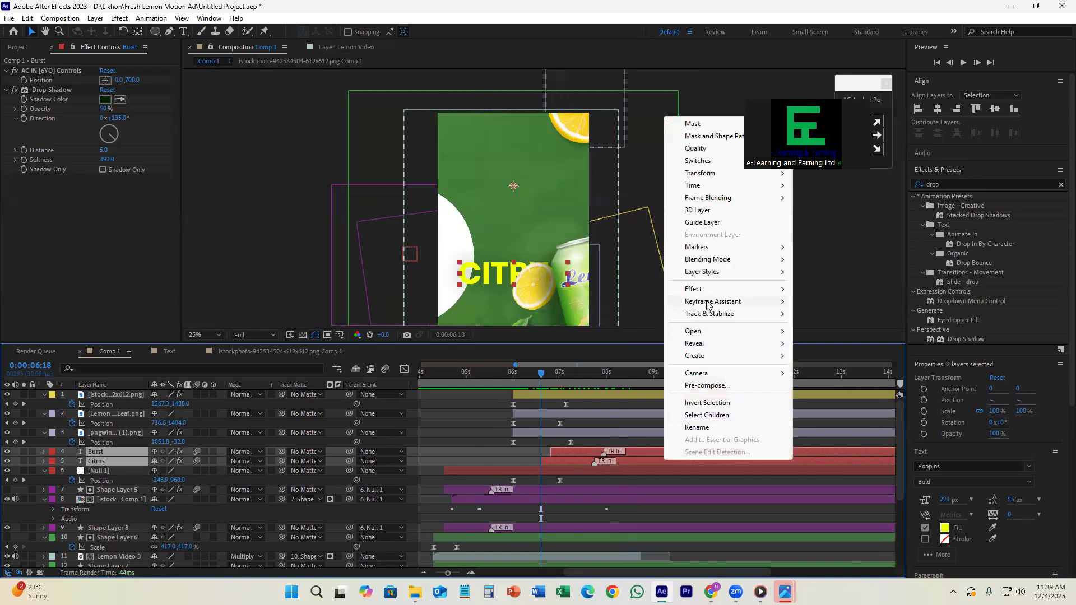
left_click(744, 387)
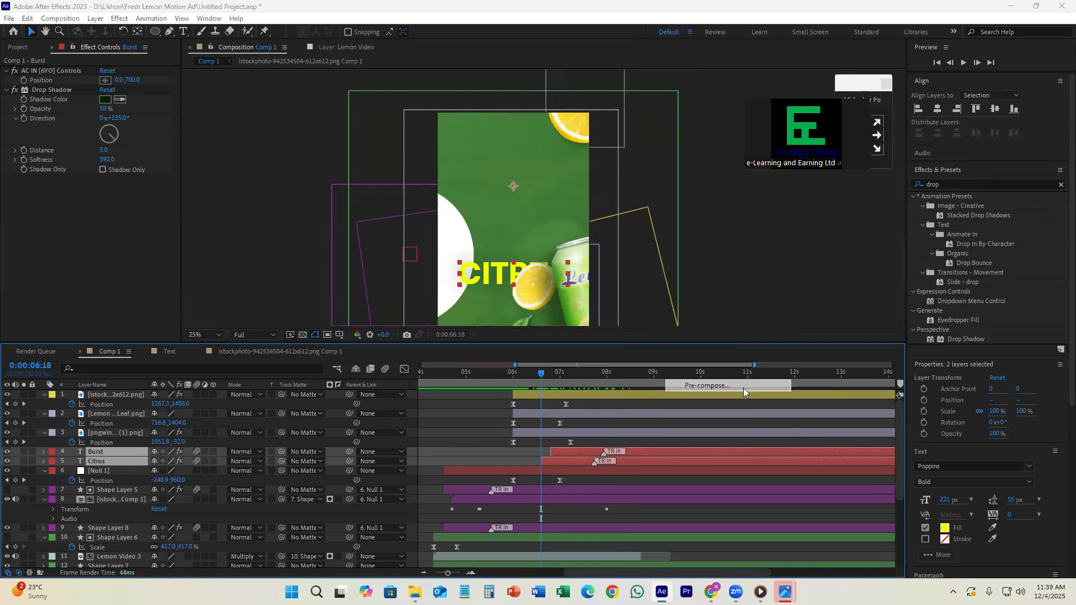
type("Text 2")
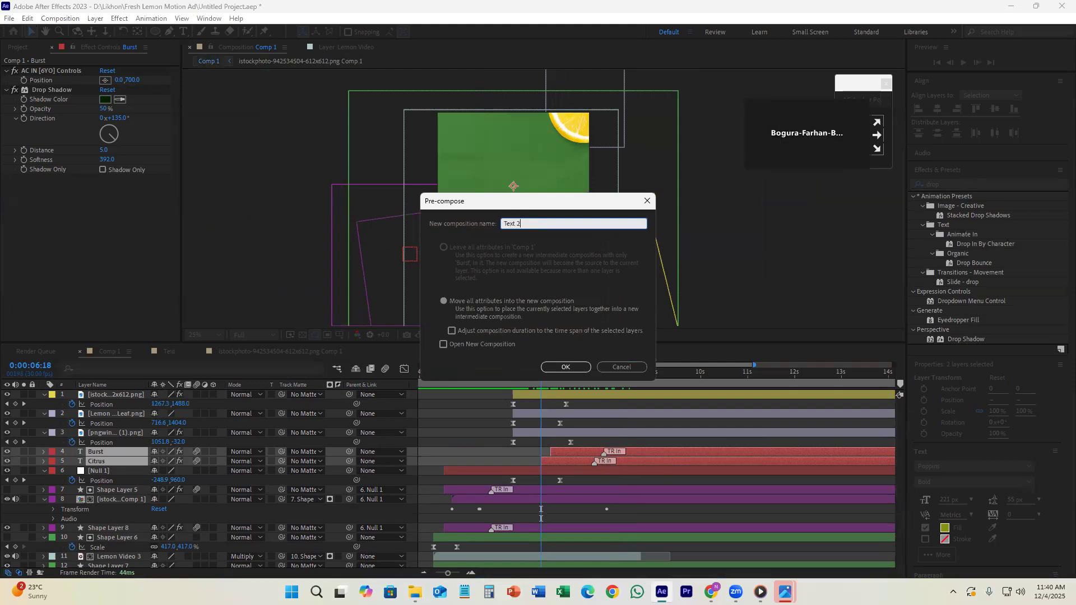
key("Return")
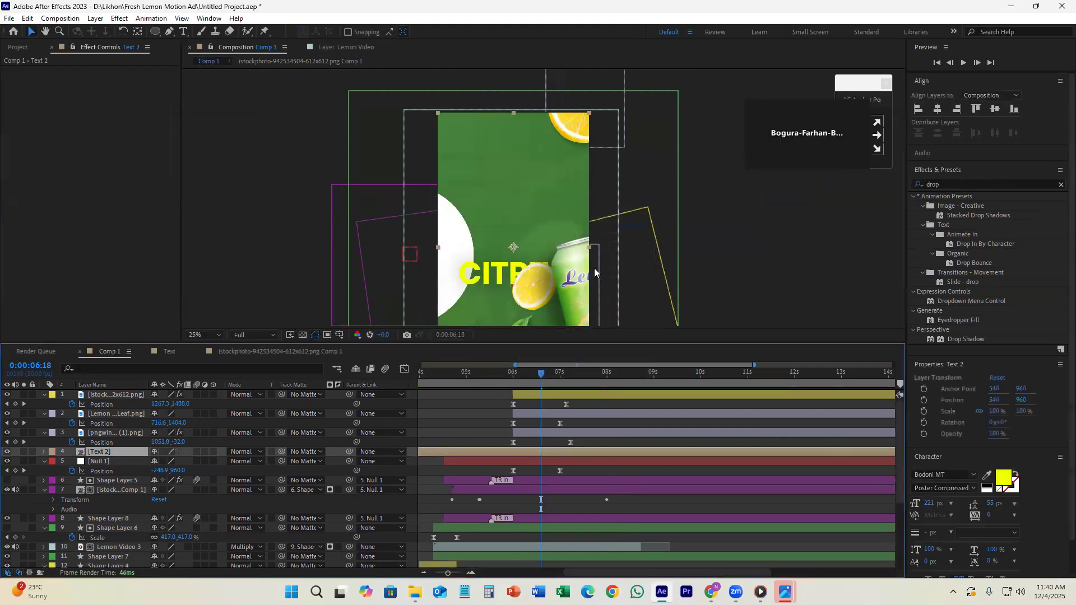
- Split the Text 2 layer at 0:00:06:18 and delete the part before the split
key("ctrl+shift+d")
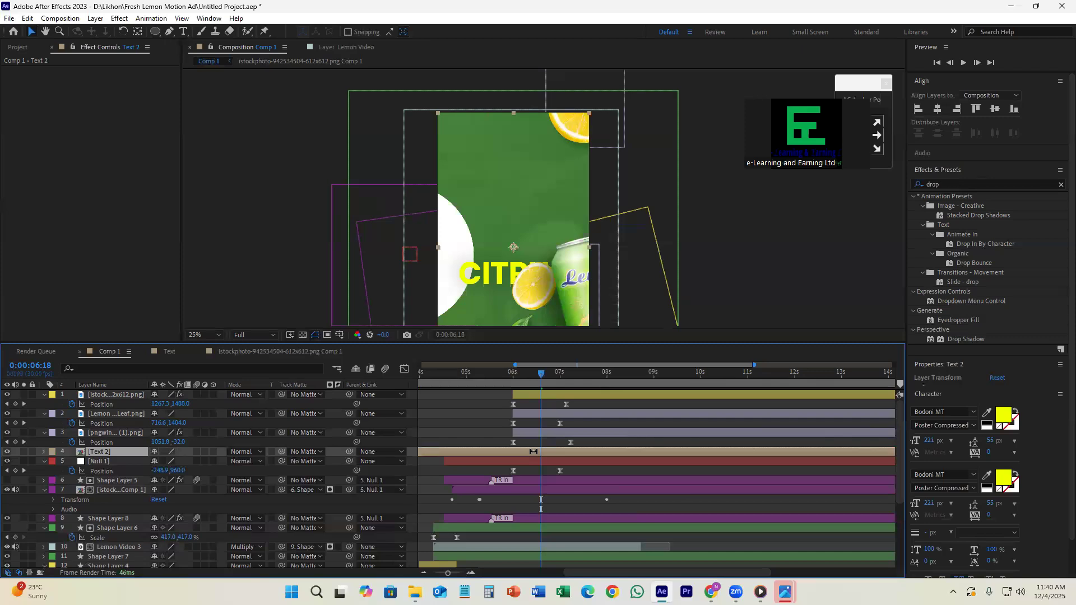
left_click(520, 462)
key("Delete")
left_click(549, 451)
- Open the Text 2 composition and add 100% opacity keyframes to both text layers at 0:00:07:08
left_click_drag(540, 375, 594, 375)
double_click(551, 456)
scroll(593, 418, "up", 3)
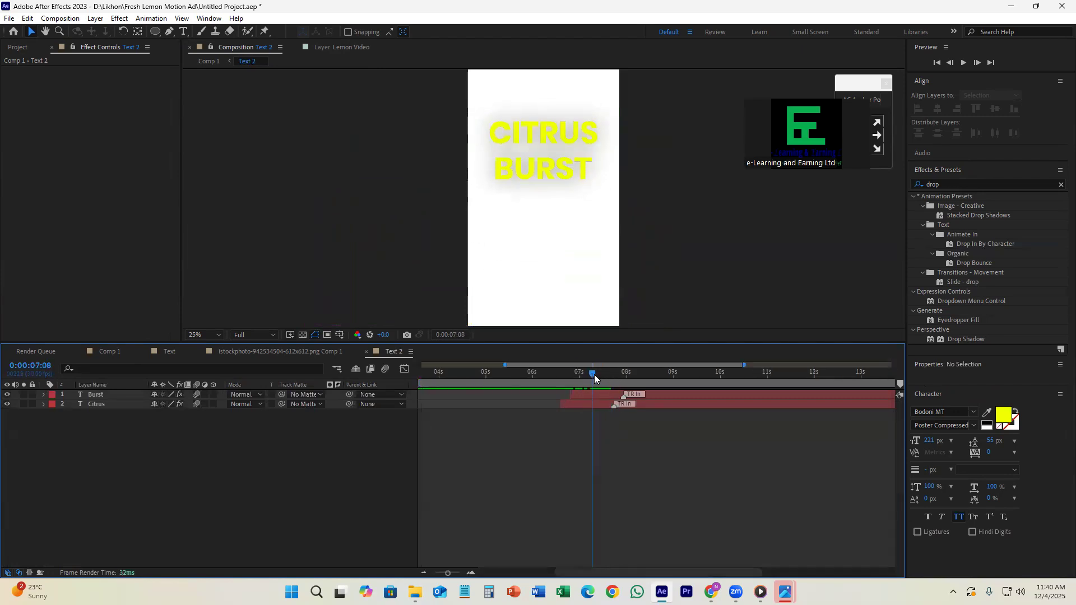
key("ctrl+a")
key("t")
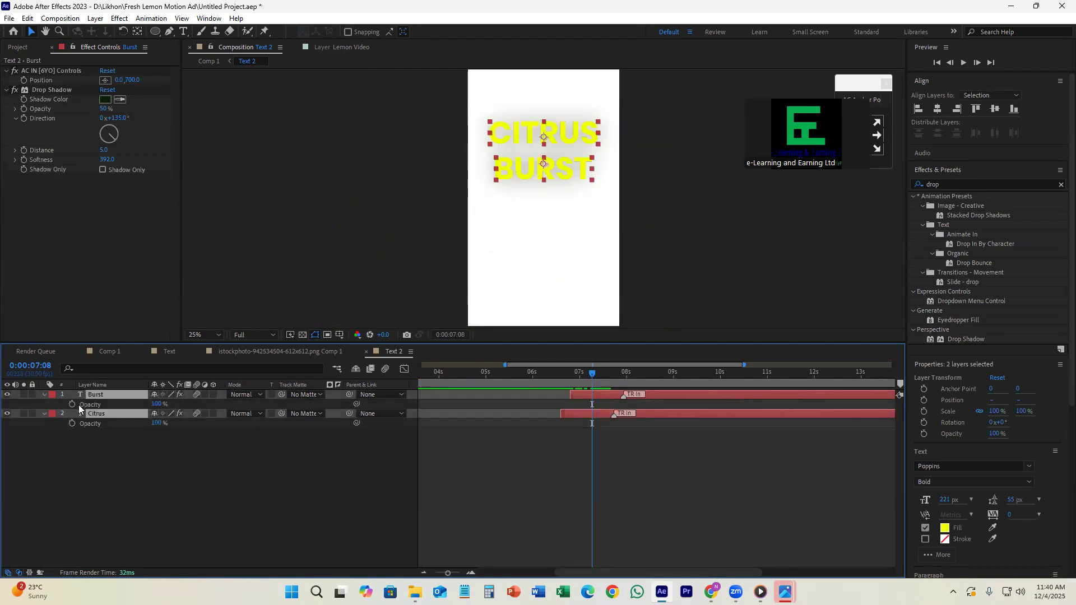
left_click(72, 404)
- Keyframe opacity to 0% at the start of the Citrus layer and at 0:00:06:24 on the Burst layer
left_click_drag(588, 374, 563, 375)
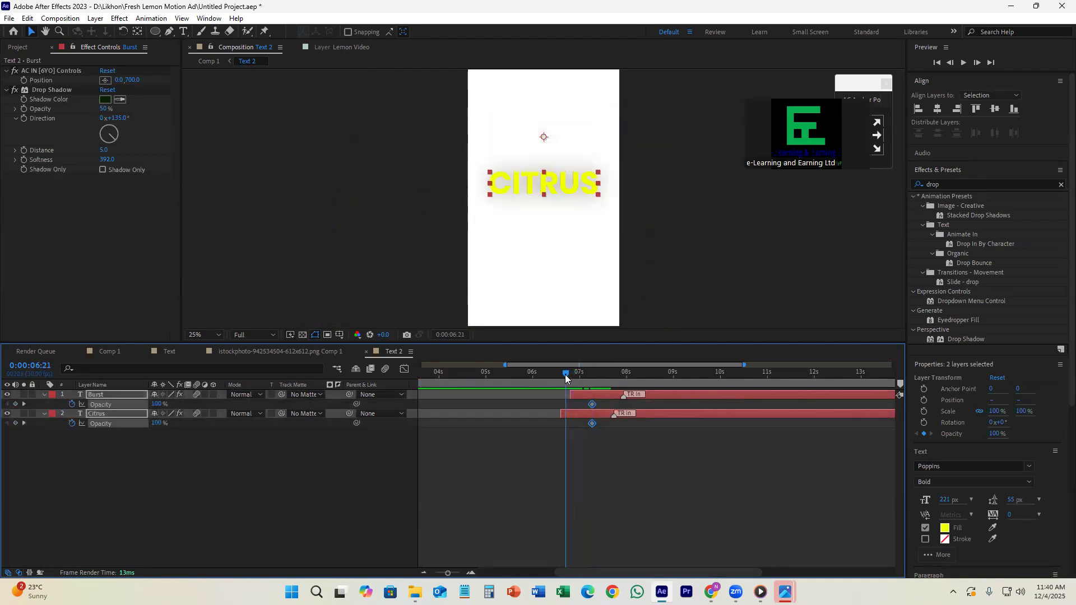
key("F2")
left_click_drag(158, 425, 81, 425)
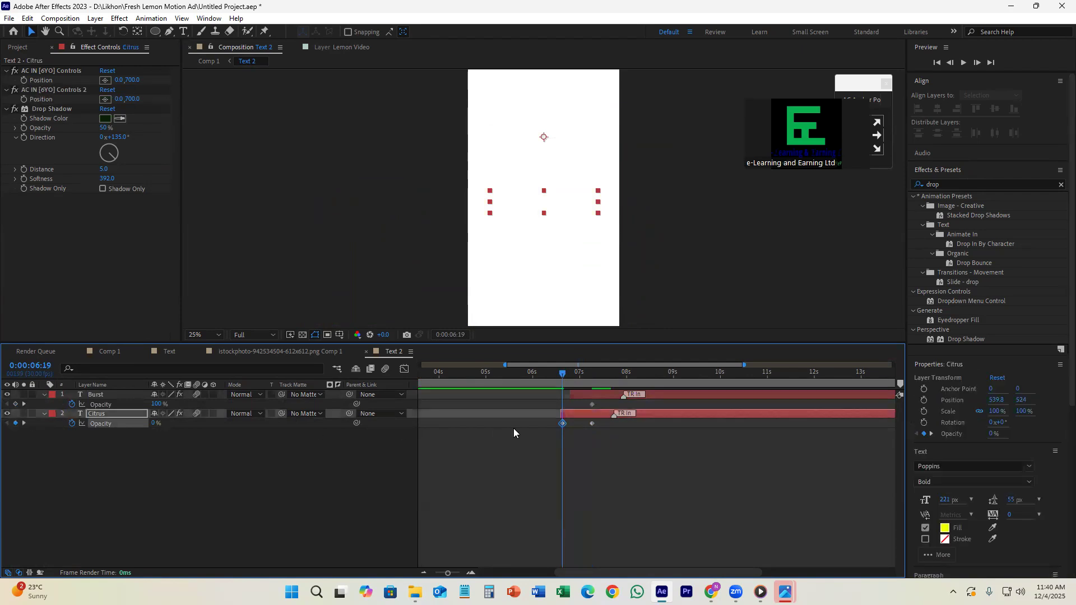
left_click(569, 384)
left_click_drag(158, 404, 18, 404)
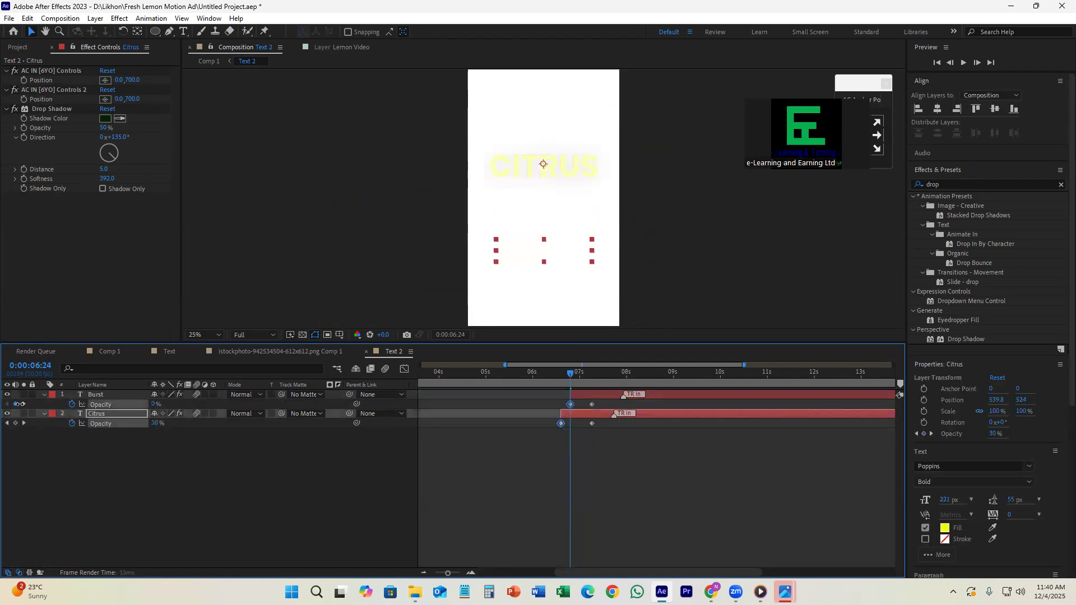
- Move the ending opacity keyframes to about 0:00:07:03 for Burst and 0:00:06:27 for Citrus, and Easy Ease all four keyframes
left_click_drag(572, 374, 566, 396)
scroll(575, 416, "up", 2)
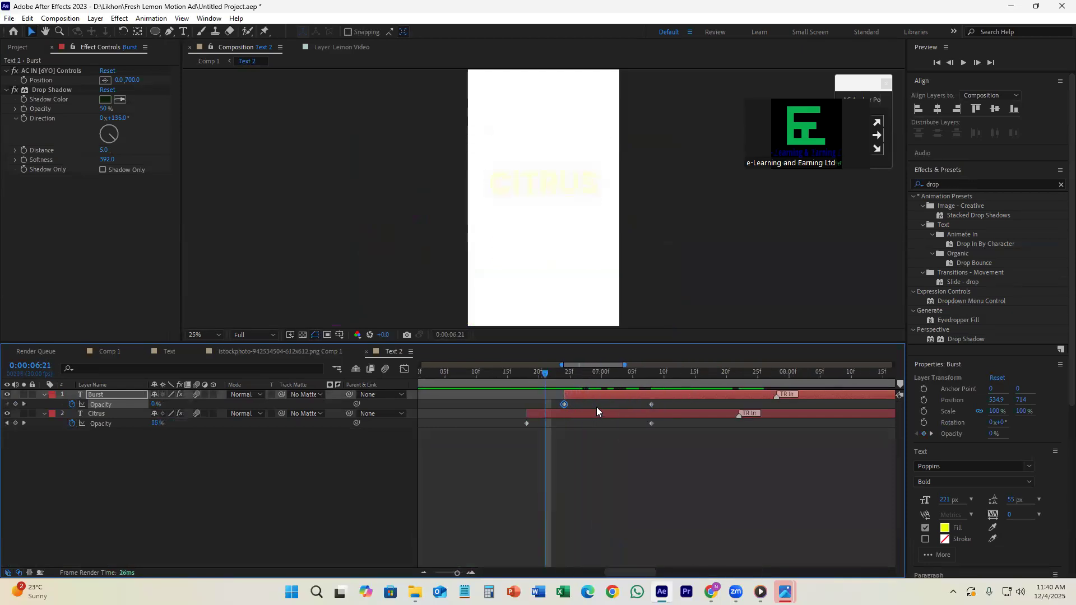
left_click_drag(651, 404, 580, 427)
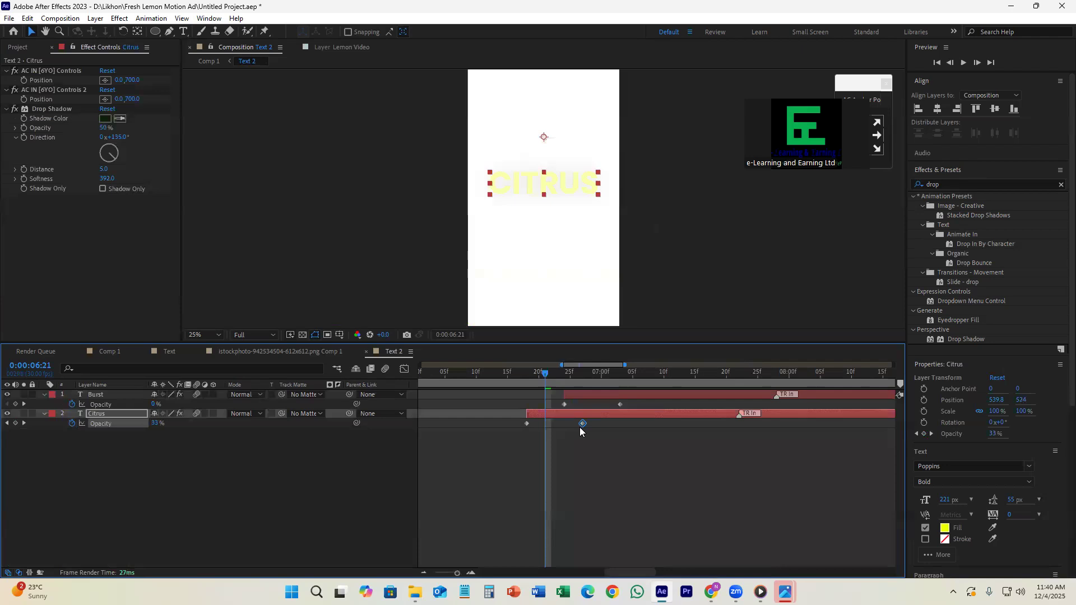
left_click_drag(634, 404, 503, 431)
key("F9")
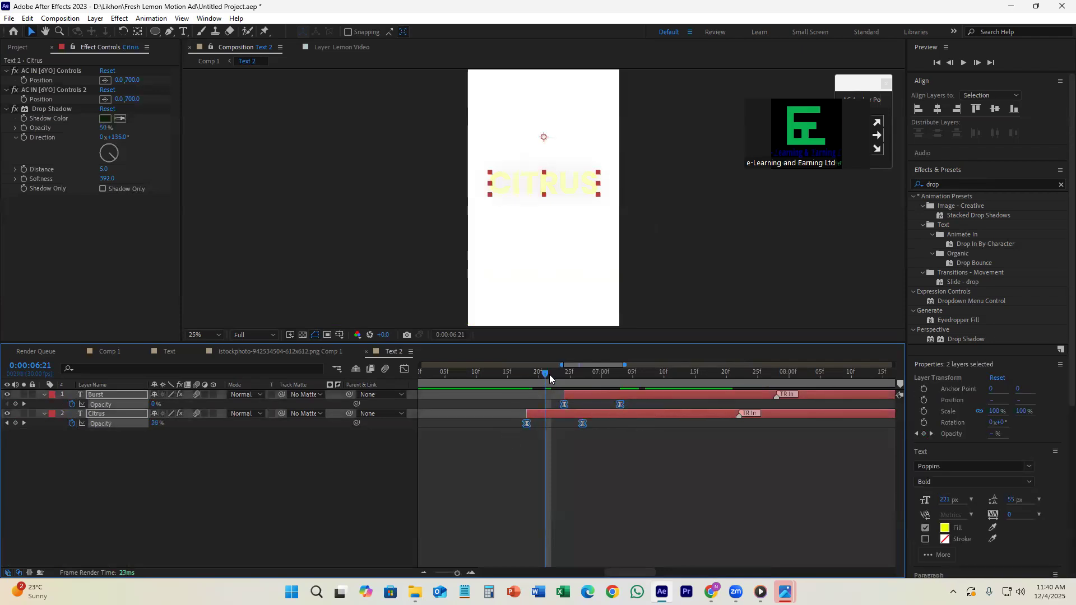
- Play back the title's fade-in and save the project
key("space")
key("space")
key("ctrl+s")
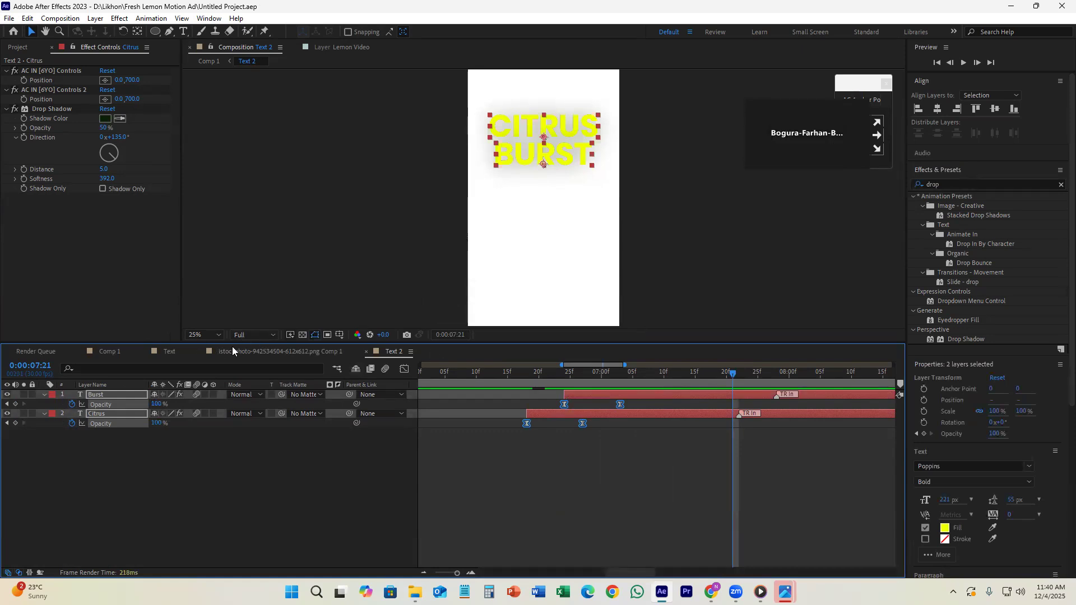
left_click(576, 437)
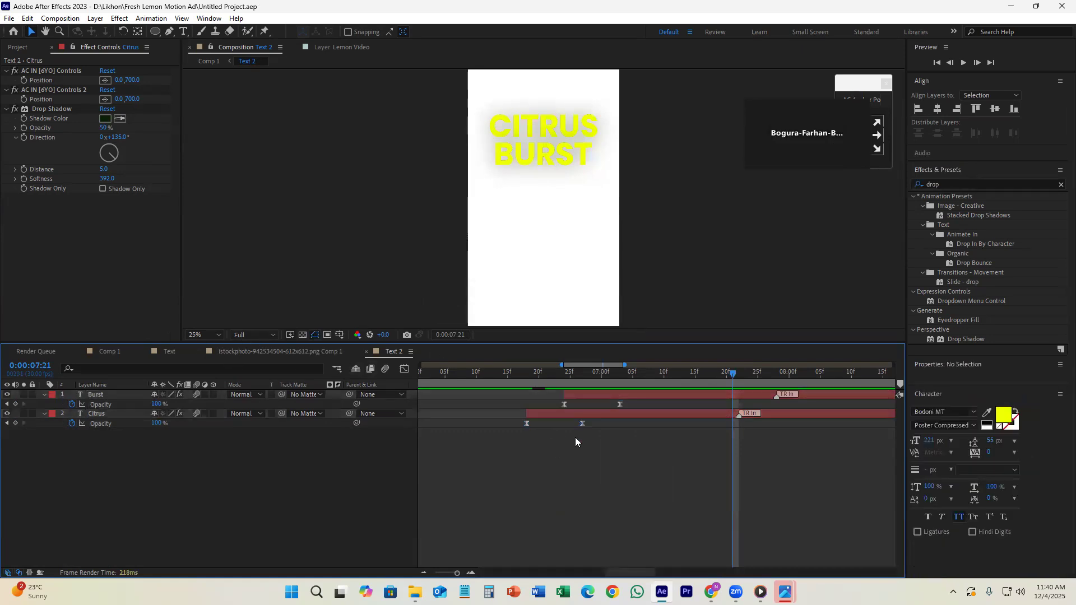
- Try deleting the Drop Shadow effect from the Burst layer, and undo the deletion
left_click(649, 392)
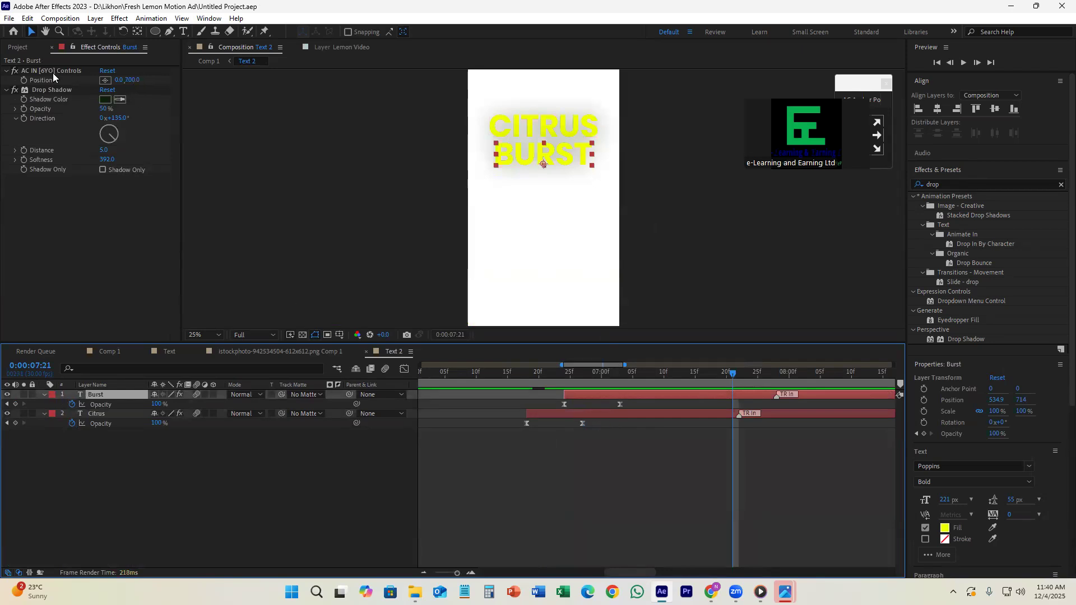
left_click(49, 89)
key("Delete")
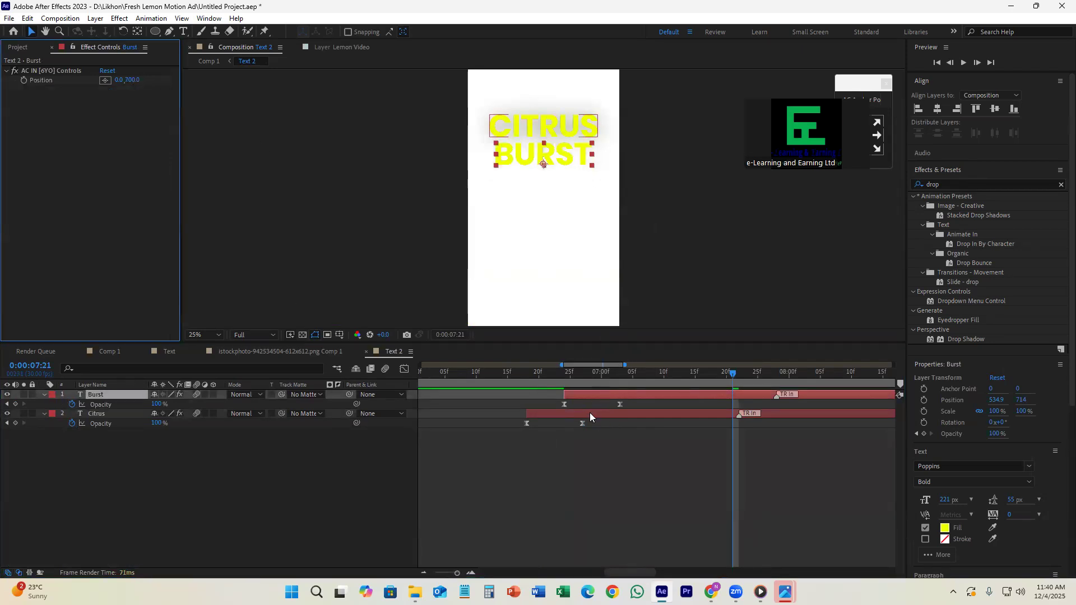
left_click(590, 413)
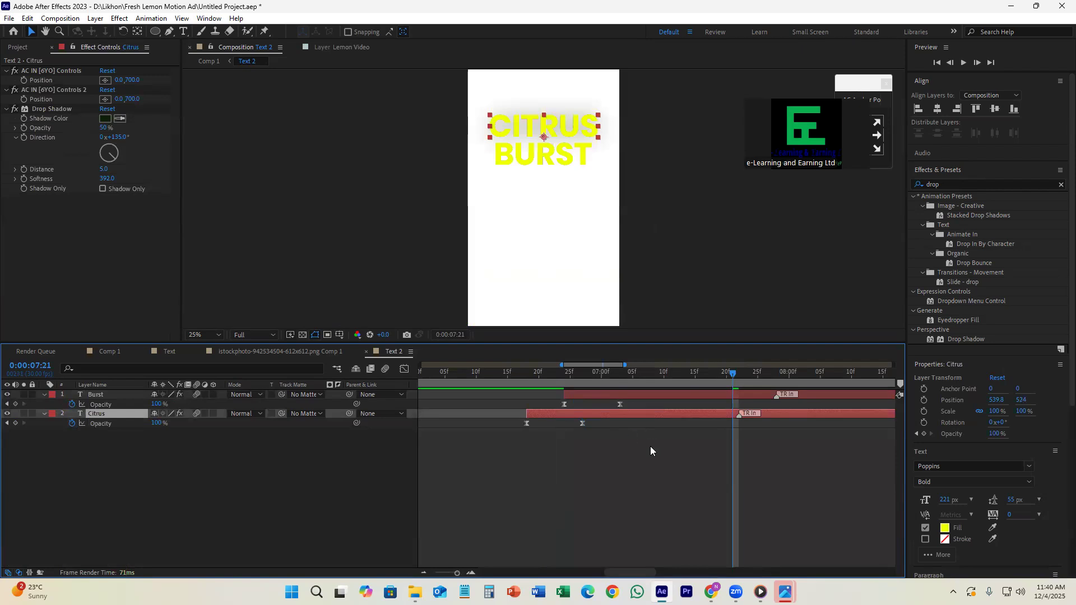
key("ctrl+z")
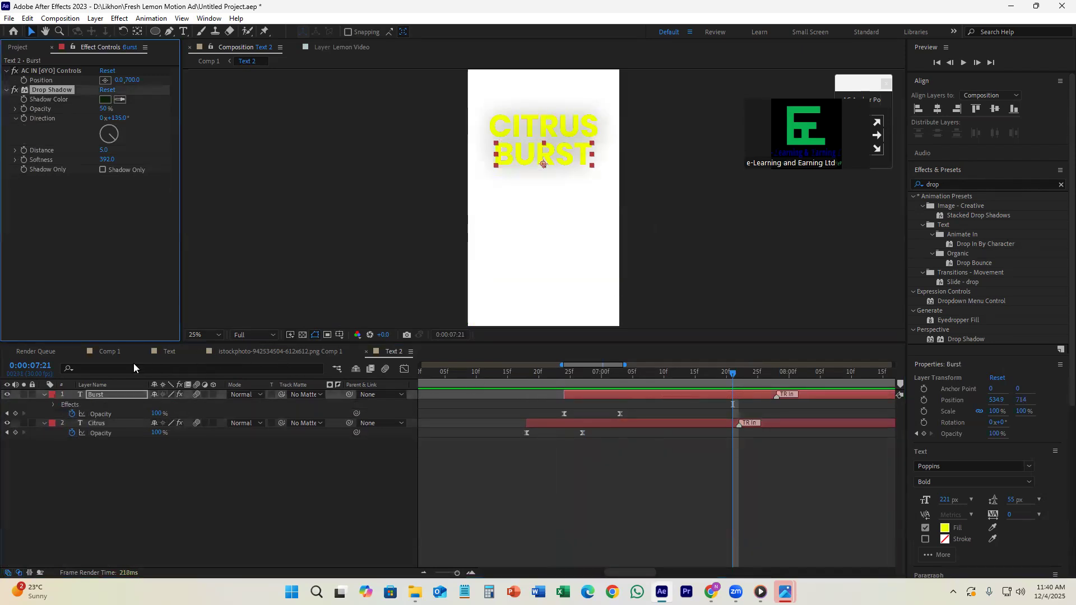
- Return to Comp 1, try a Gradient Ramp effect on the Text 2 layer, and undo it
left_click(109, 352)
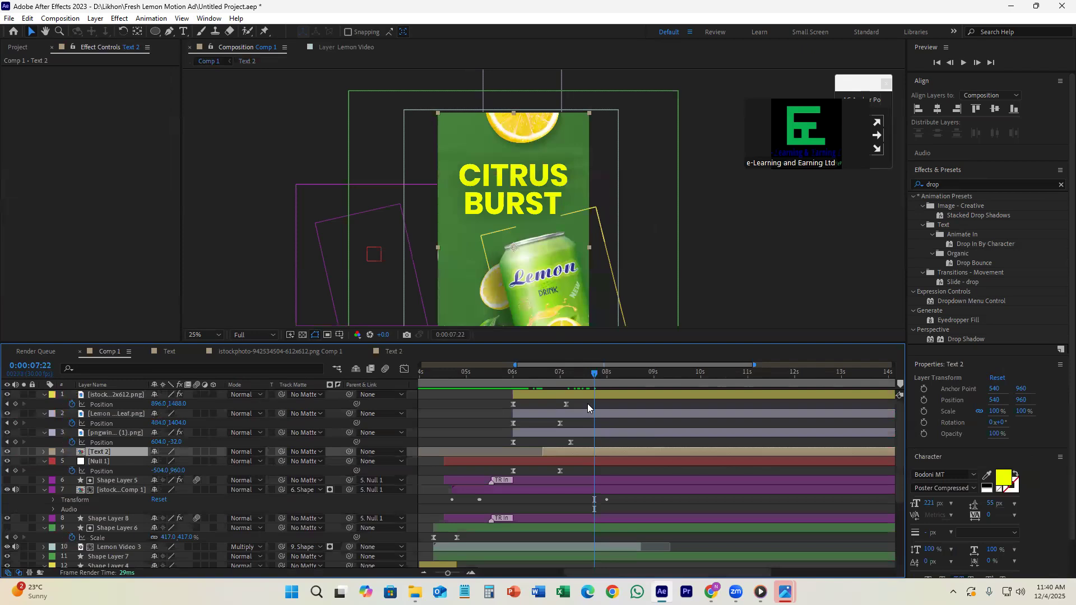
left_click(947, 185)
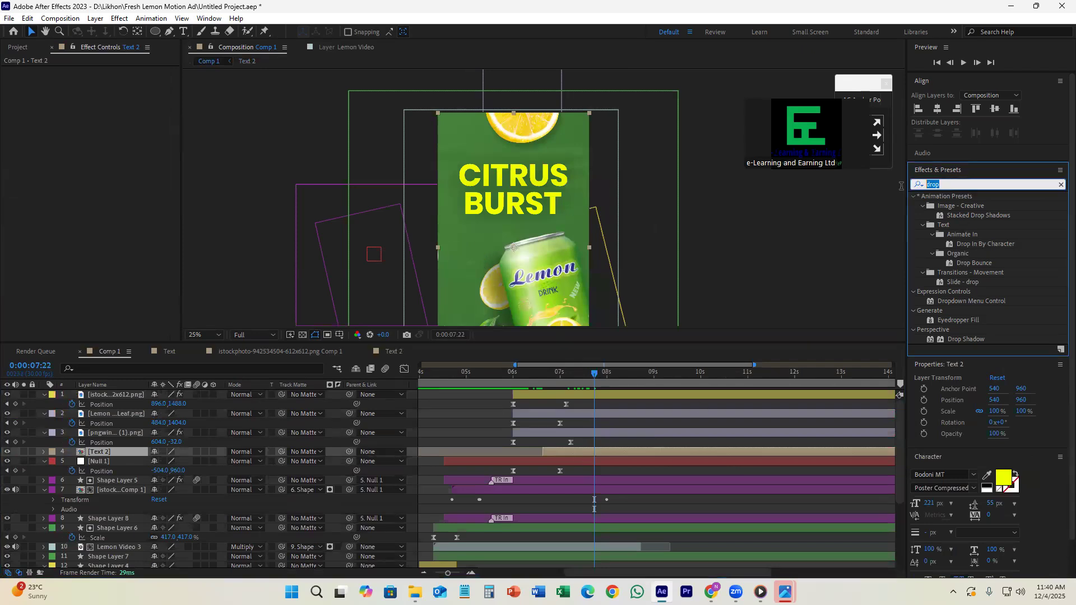
key("BackSpace")
type("ramp")
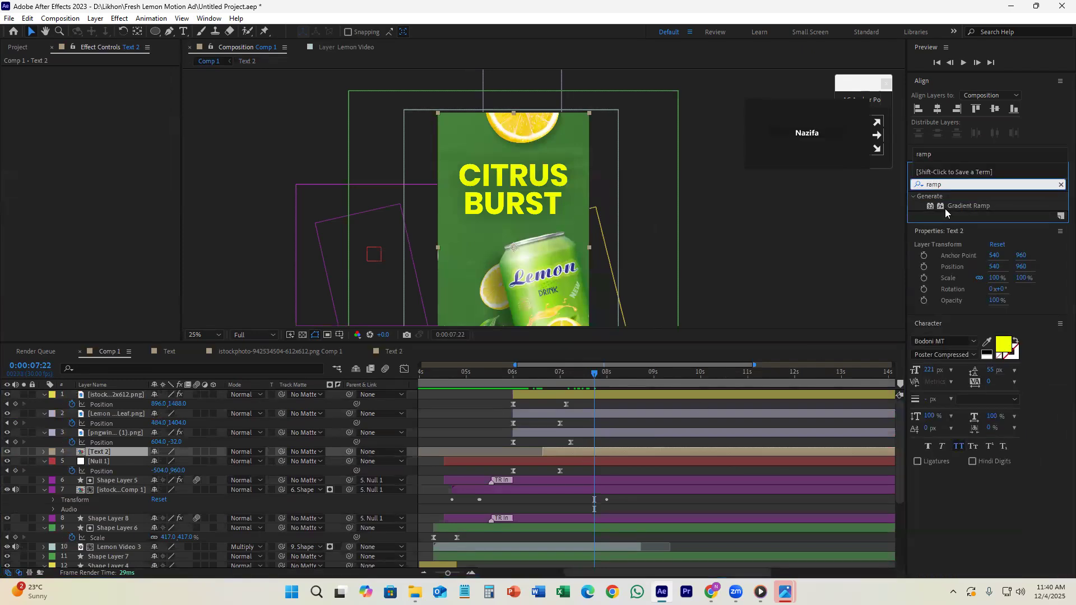
left_click_drag(965, 206, 604, 452)
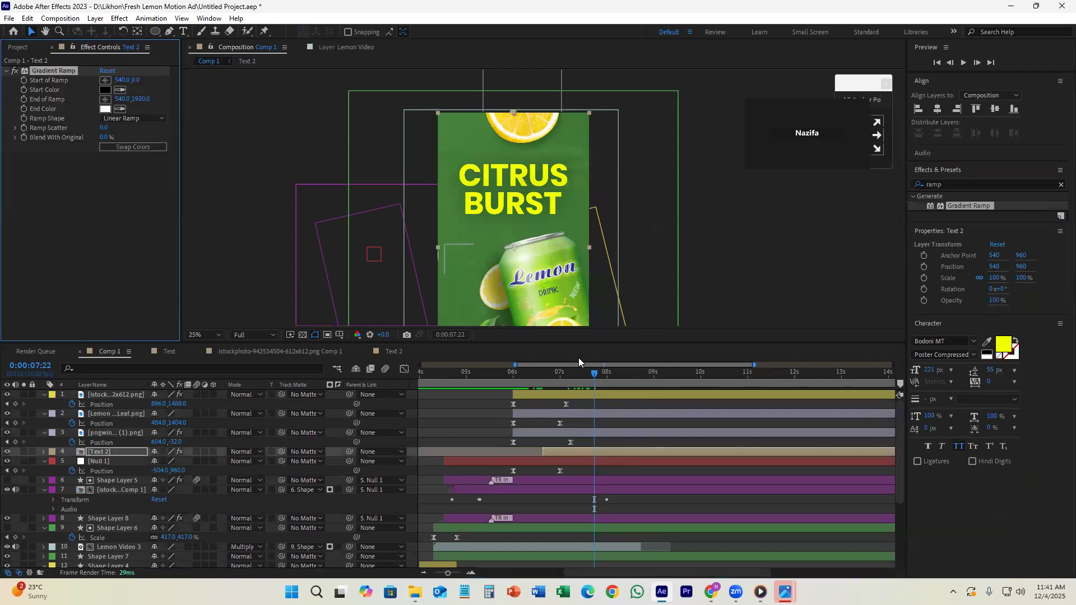
scroll(518, 192, "up", 2)
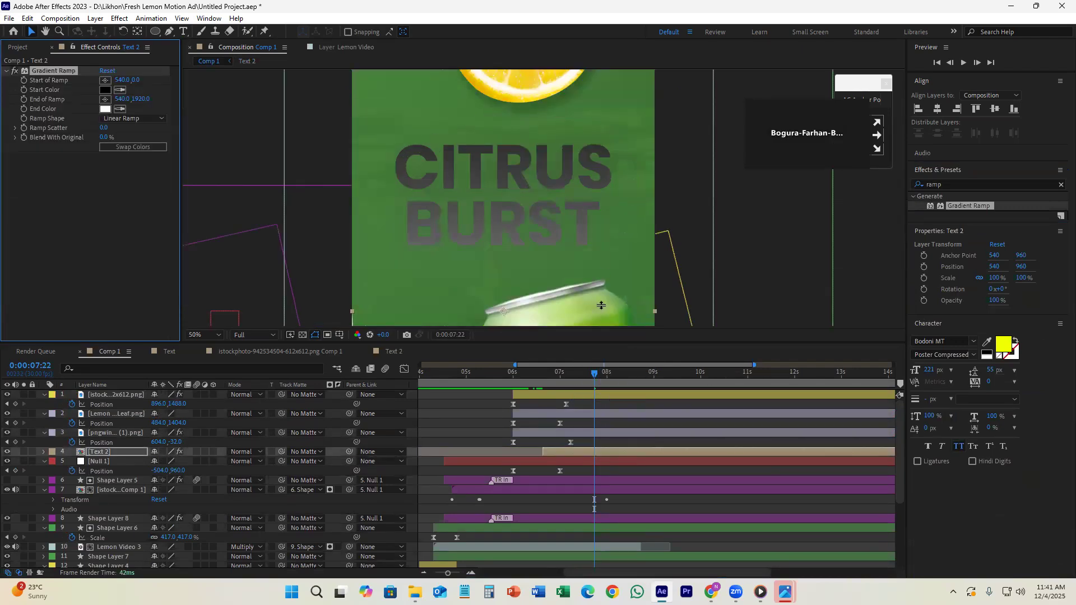
key("ctrl+z")
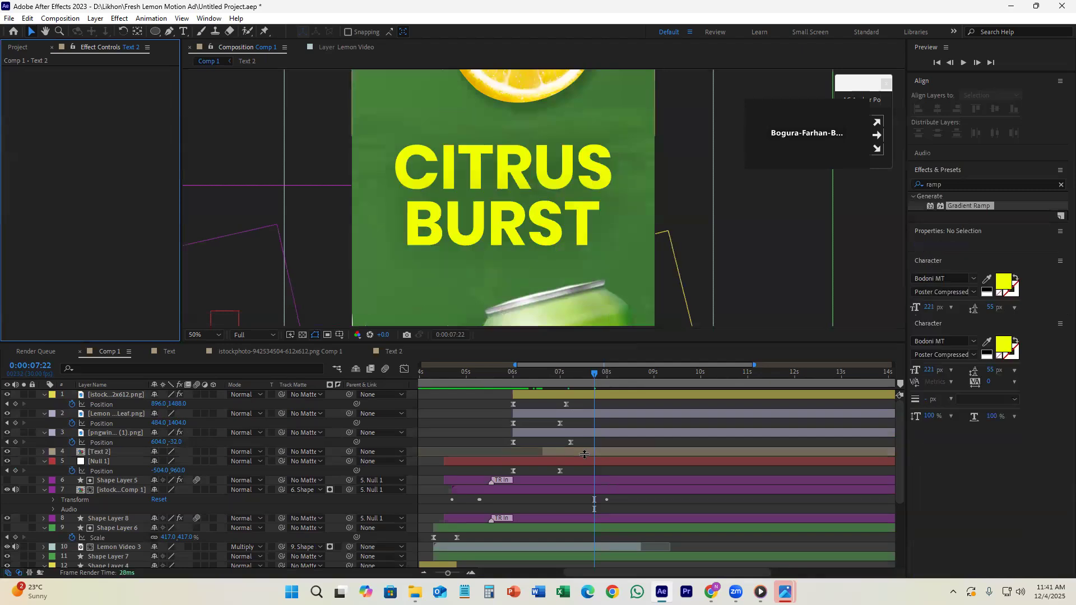
- Delete the Drop Shadow and AC IN controls effects from the Burst layer inside Text 2
double_click(584, 454)
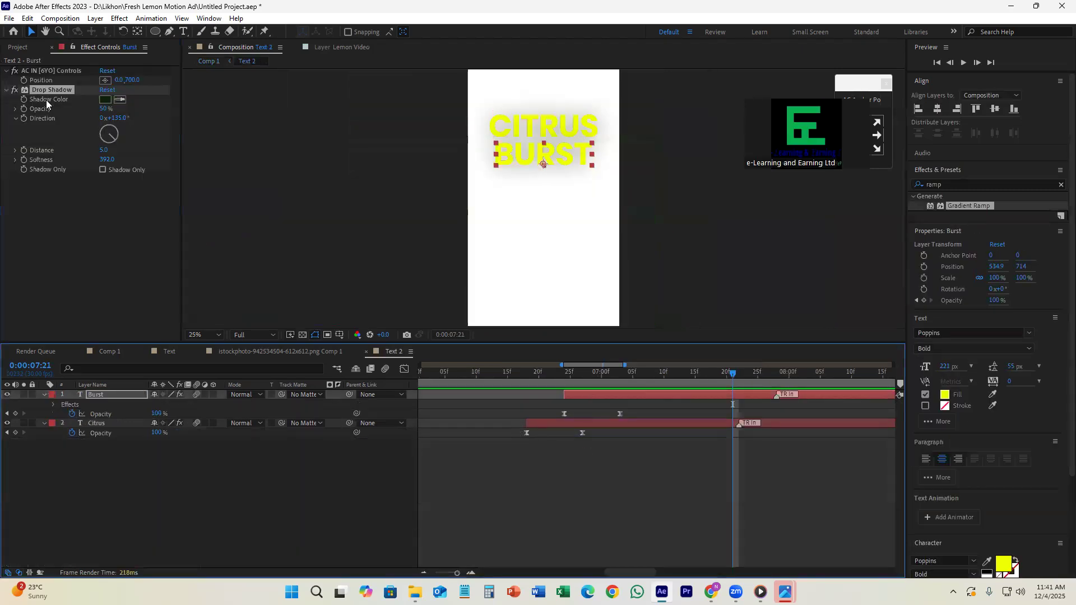
key("Delete")
left_click(56, 69)
key("Delete")
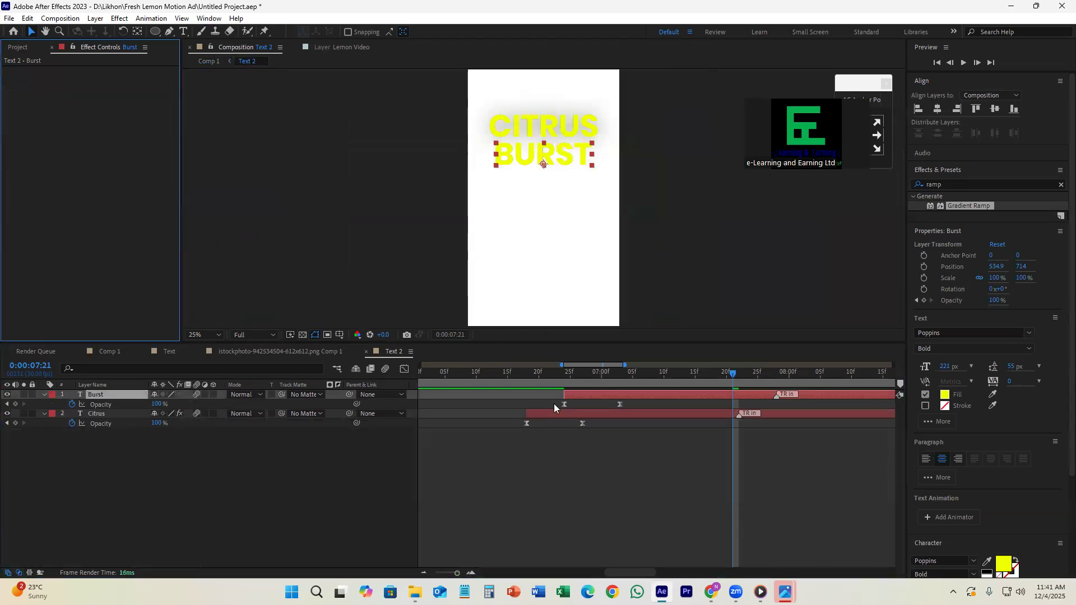
- Remove both AC IN controls effects and the Drop Shadow effect from the Citrus layer inside Text 2
left_click(573, 414)
left_click(79, 73)
left_click(56, 109, "ctrl")
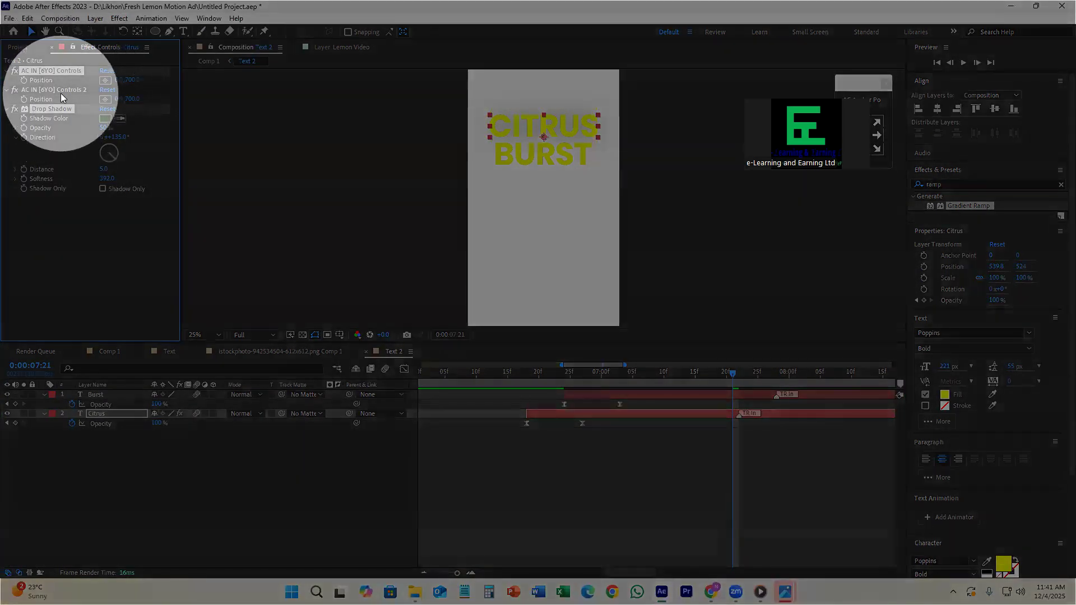
left_click(62, 89)
left_click(62, 72, "ctrl")
left_click(64, 110, "ctrl")
key("Delete")
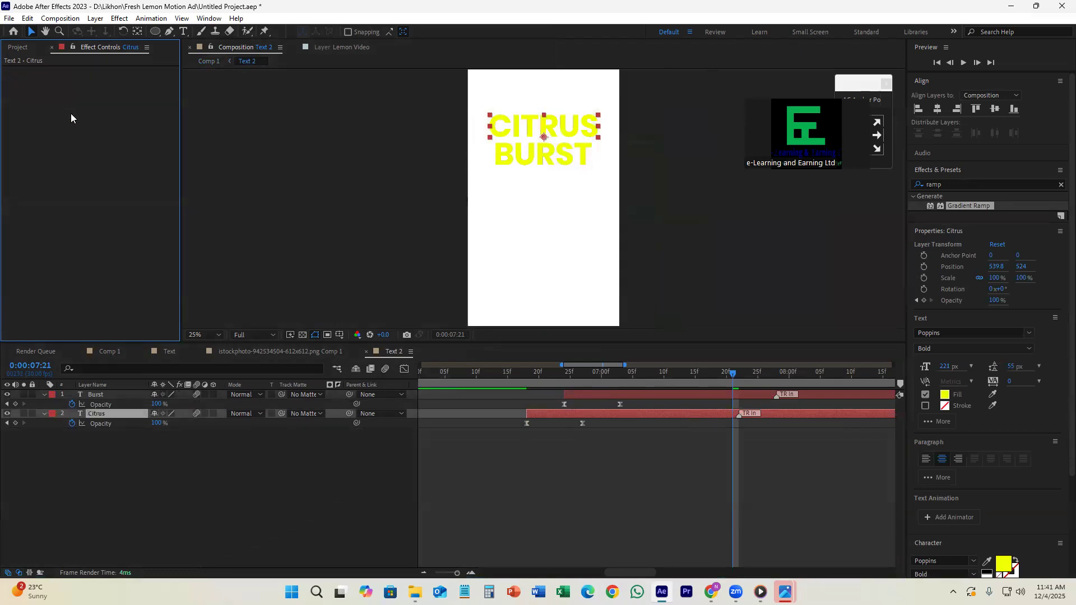
scroll(562, 160, "up", 4)
scroll(561, 161, "down", 4)
- Return to Comp 1, paste the AC IN controls and Drop Shadow effects onto the Text 2 layer, and add a Gradient Ramp effect
left_click(118, 352)
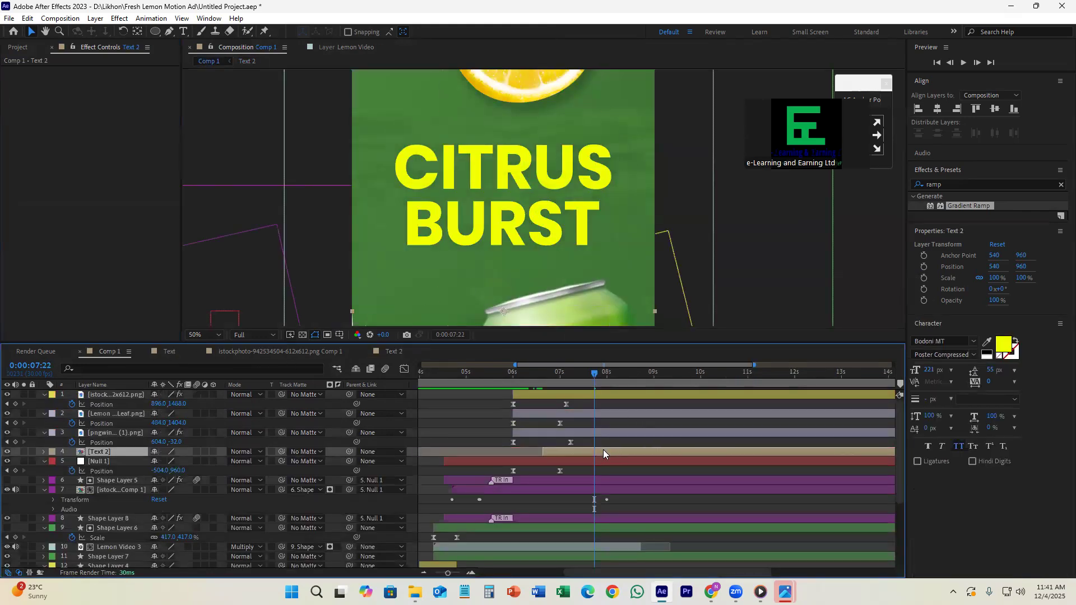
left_click(604, 451)
left_click(140, 255)
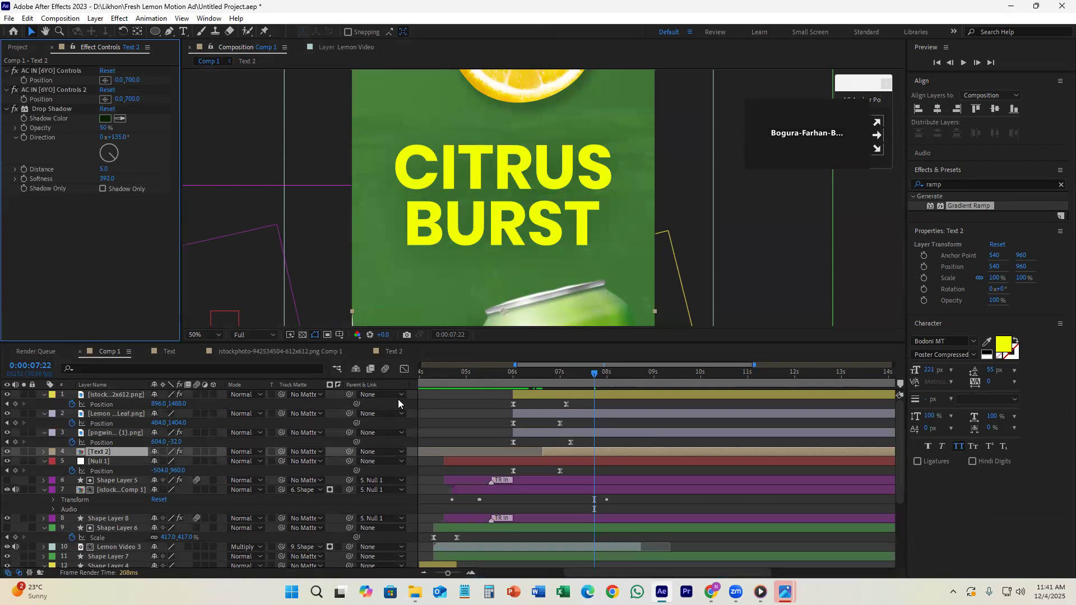
left_click_drag(952, 211, 609, 453)
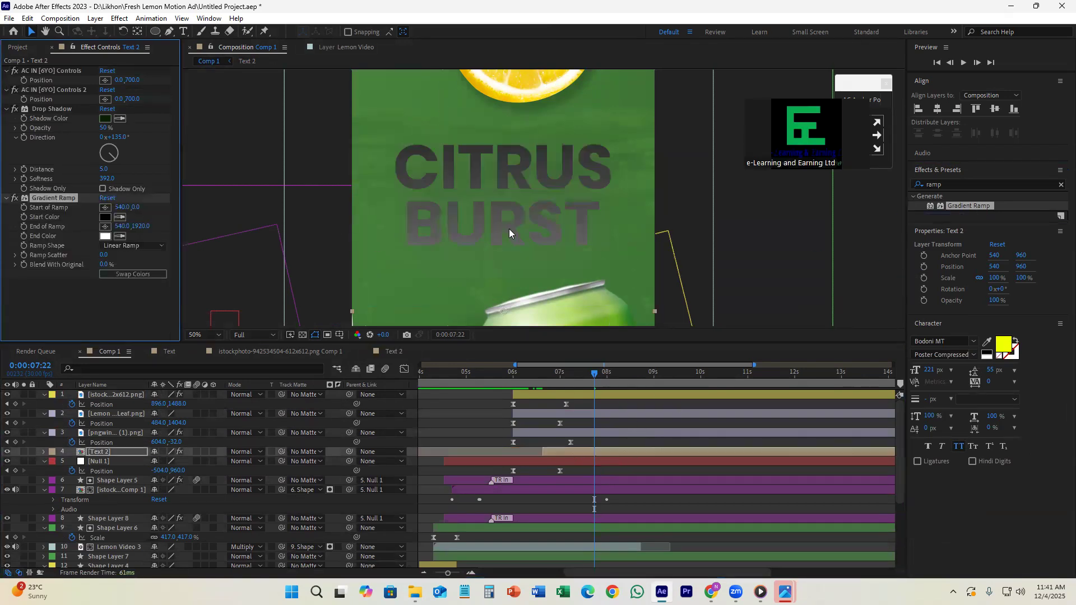
- Move the linear ramp's start point to about 556, 352 and its end point to about 572, 576 over the title
scroll(517, 231, "down", 2)
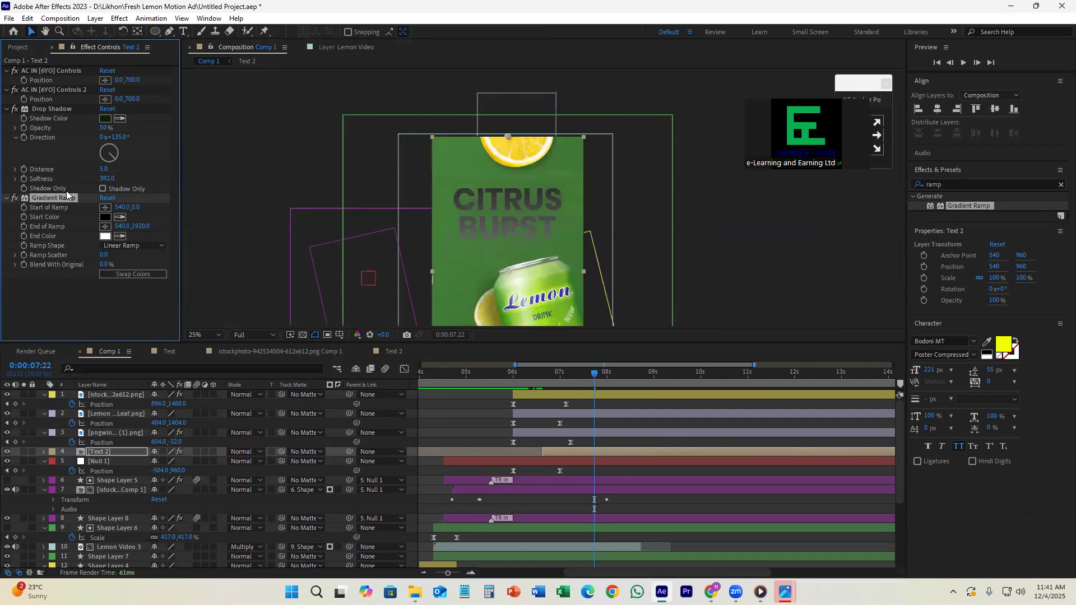
left_click_drag(510, 137, 510, 186)
scroll(526, 290, "down", 1)
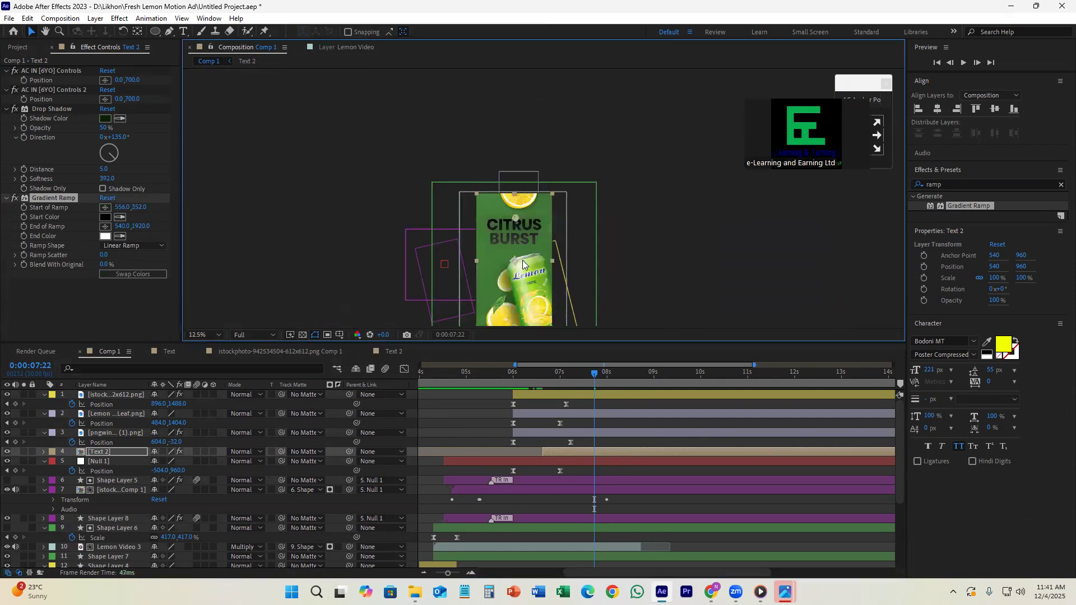
left_click_drag(529, 301, 509, 175)
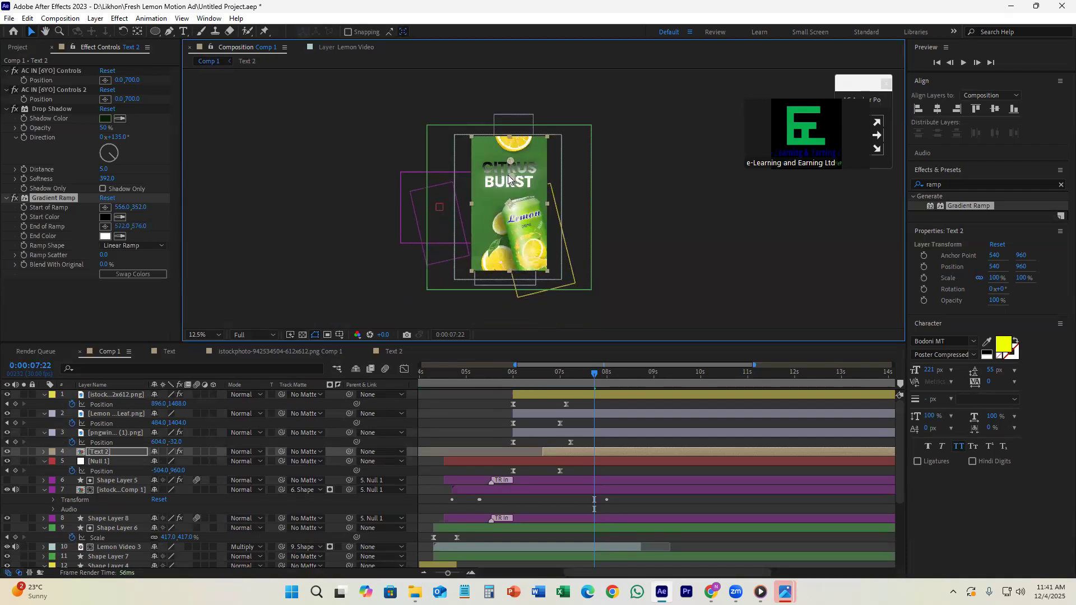
scroll(508, 175, "up", 2)
- Change the gradient to a Radial Ramp starting at about 544, 536 and ending at about 596, 878
left_click(137, 246)
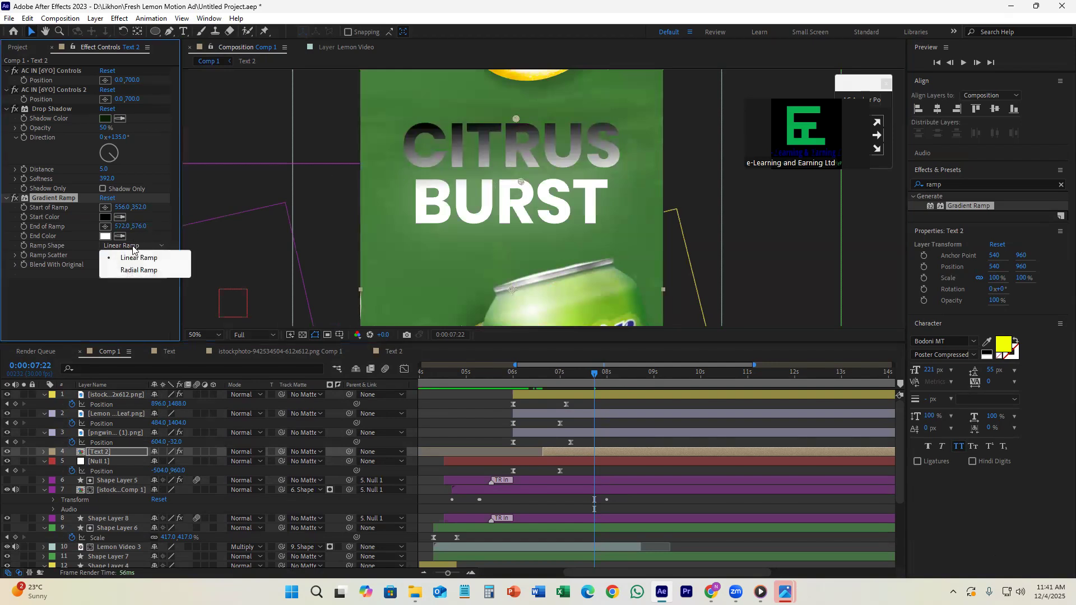
left_click(139, 271)
left_click_drag(521, 185, 519, 222)
left_click_drag(515, 120, 510, 170)
left_click_drag(520, 221, 530, 268)
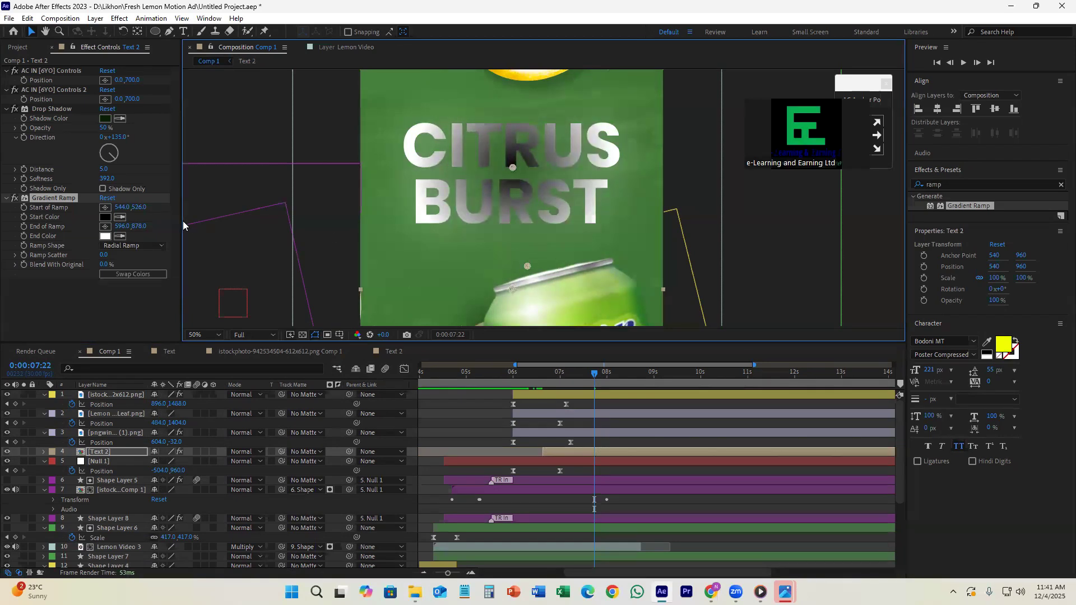
- Sample the lemon's yellow as the Gradient Ramp's End Color and shift its hue to a purer yellow
left_click(106, 238)
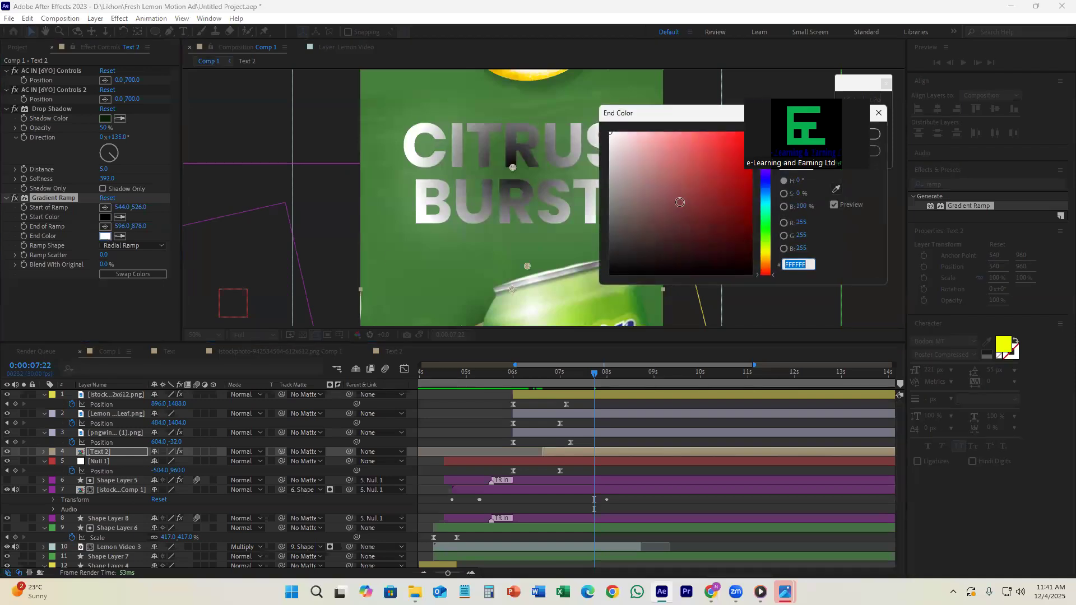
left_click(875, 151)
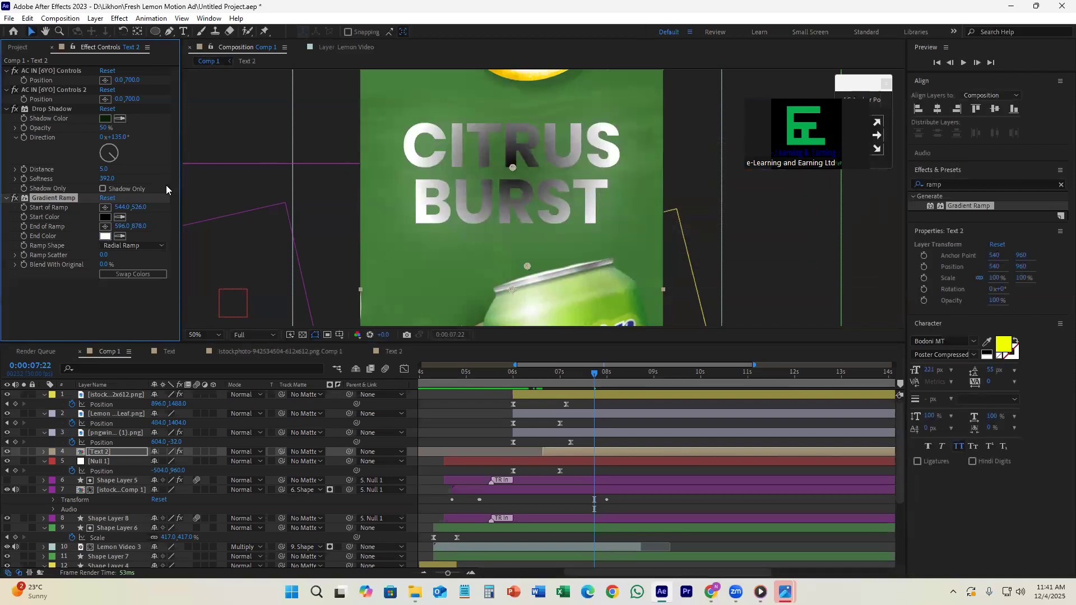
left_click(104, 237)
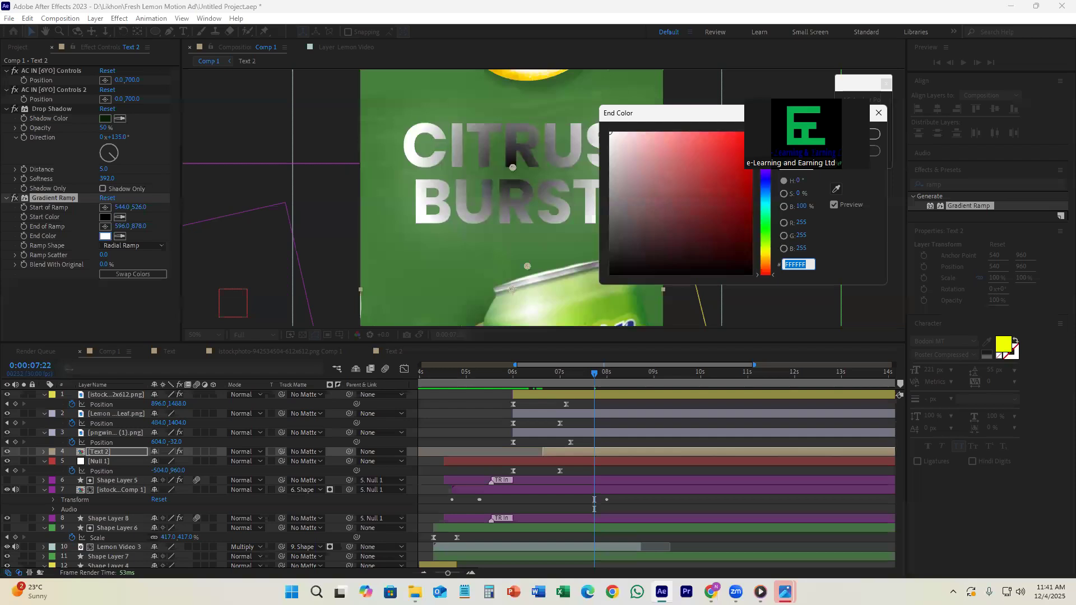
left_click(837, 189)
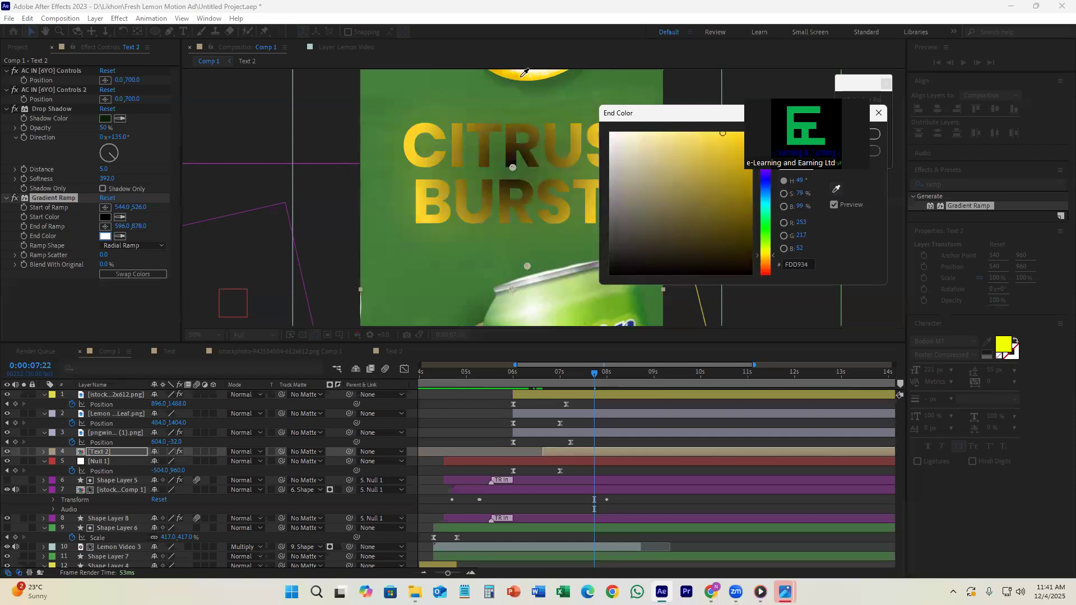
left_click(767, 261)
left_click_drag(767, 261, 767, 251)
left_click(874, 134)
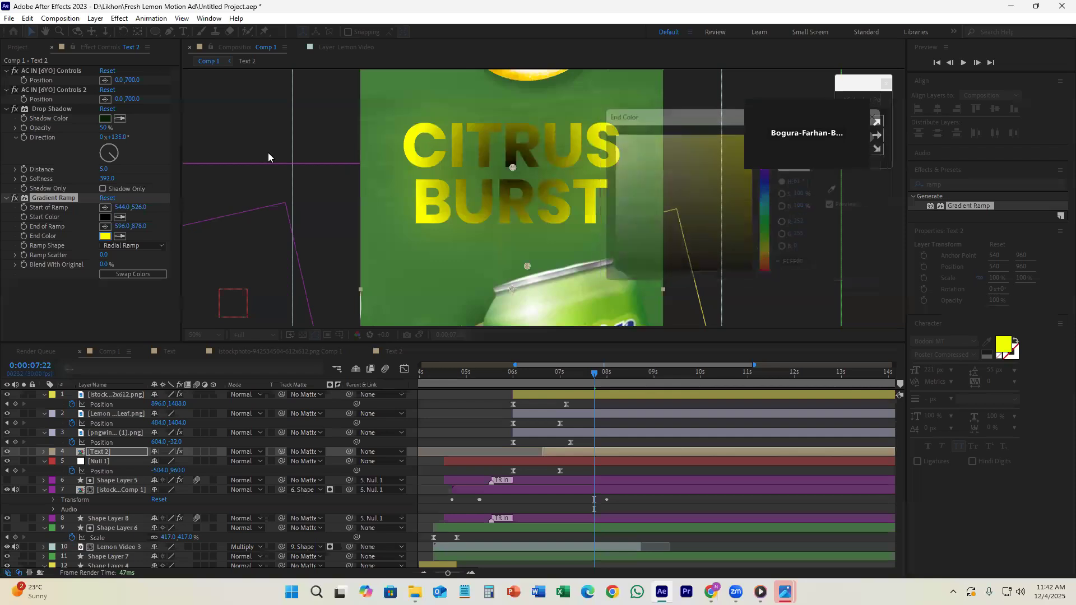
- Set the Gradient Ramp's Start Color to a bright, fully saturated green
left_click(105, 217)
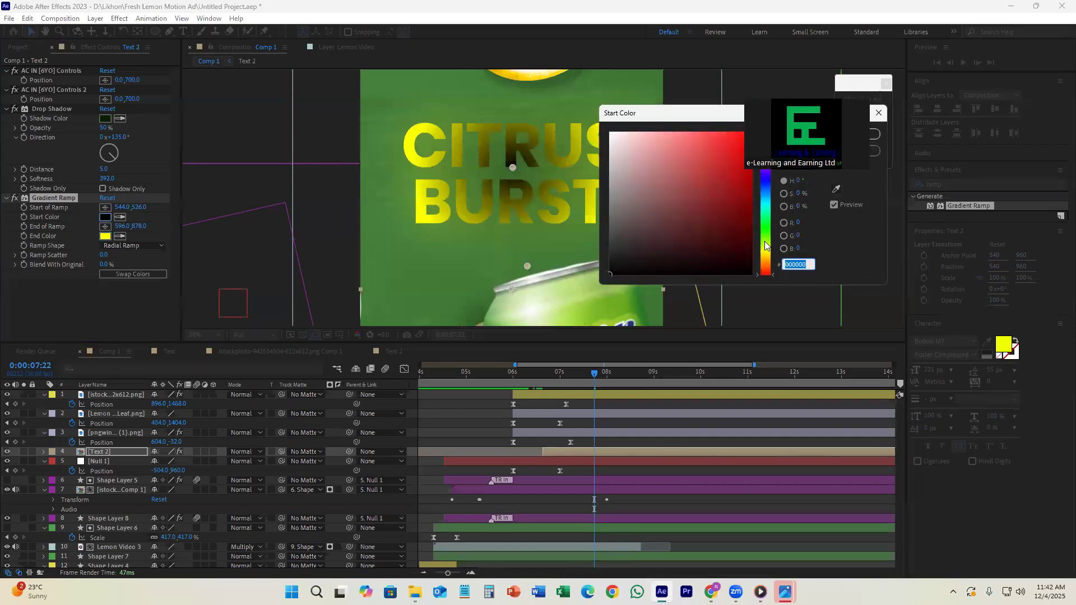
left_click(766, 230)
left_click_drag(746, 209, 752, 132)
left_click(874, 134)
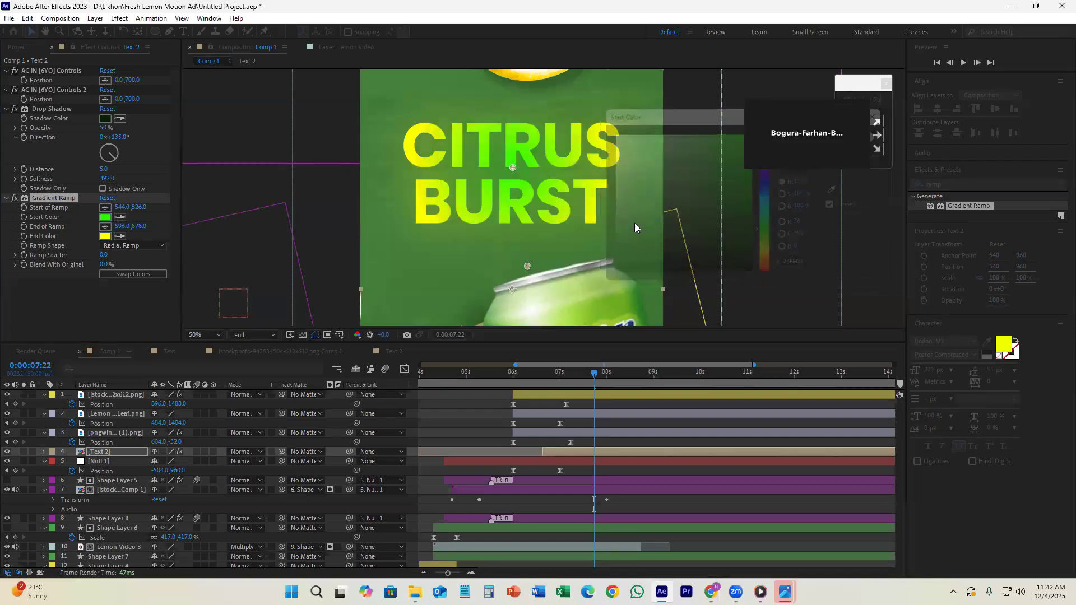
- Copy the hex code of Comp 1's yellow background color from the composition settings, and leave the settings without applying changes
scroll(542, 187, "down", 1)
left_click_drag(596, 373, 433, 409)
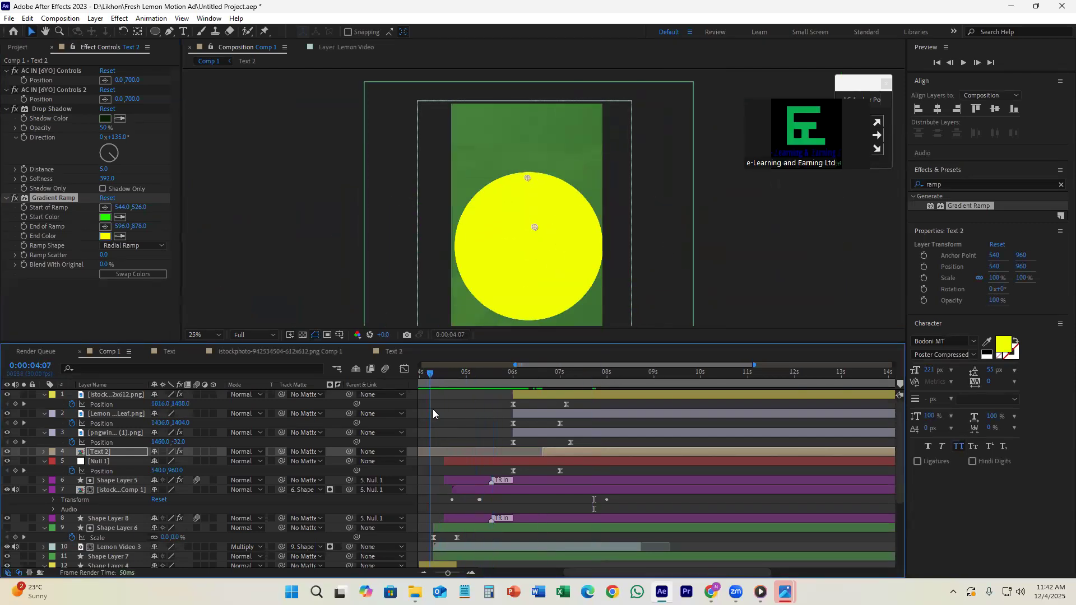
right_click(276, 163)
left_click(299, 185)
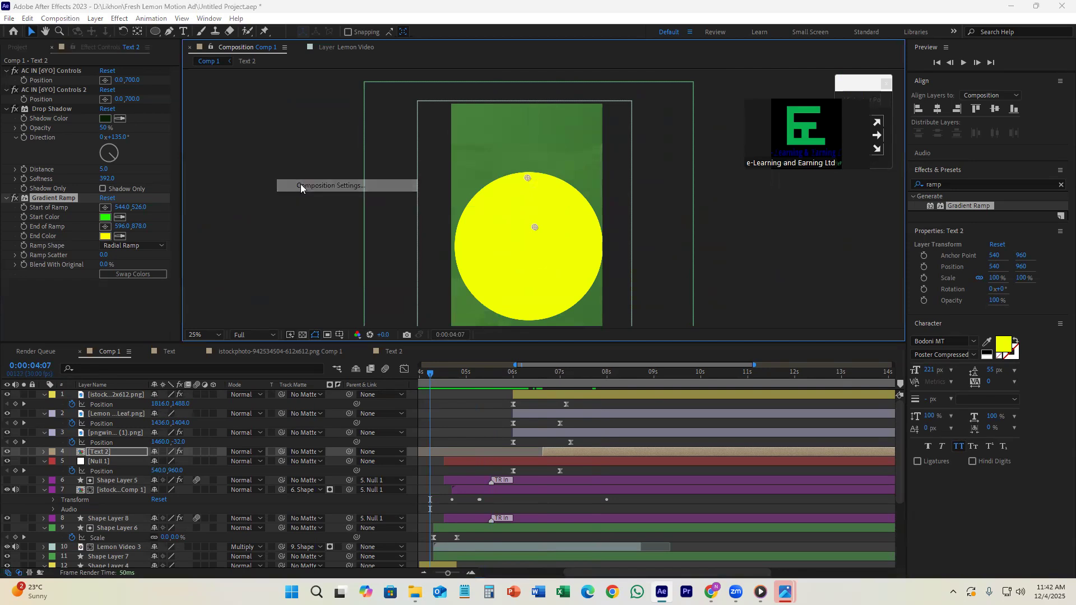
left_click(805, 332)
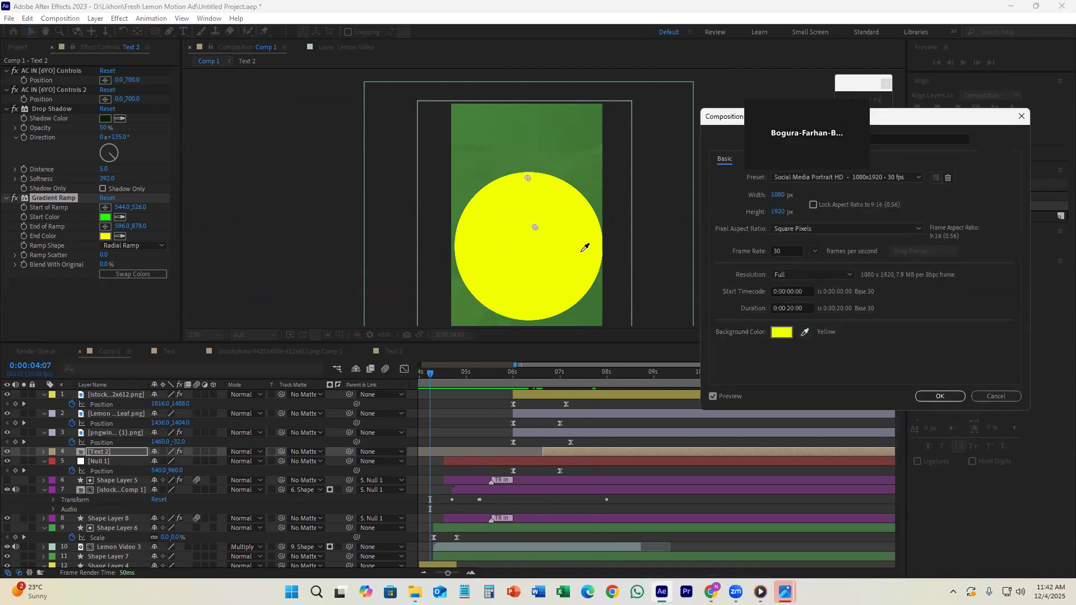
left_click(570, 219)
left_click(783, 334)
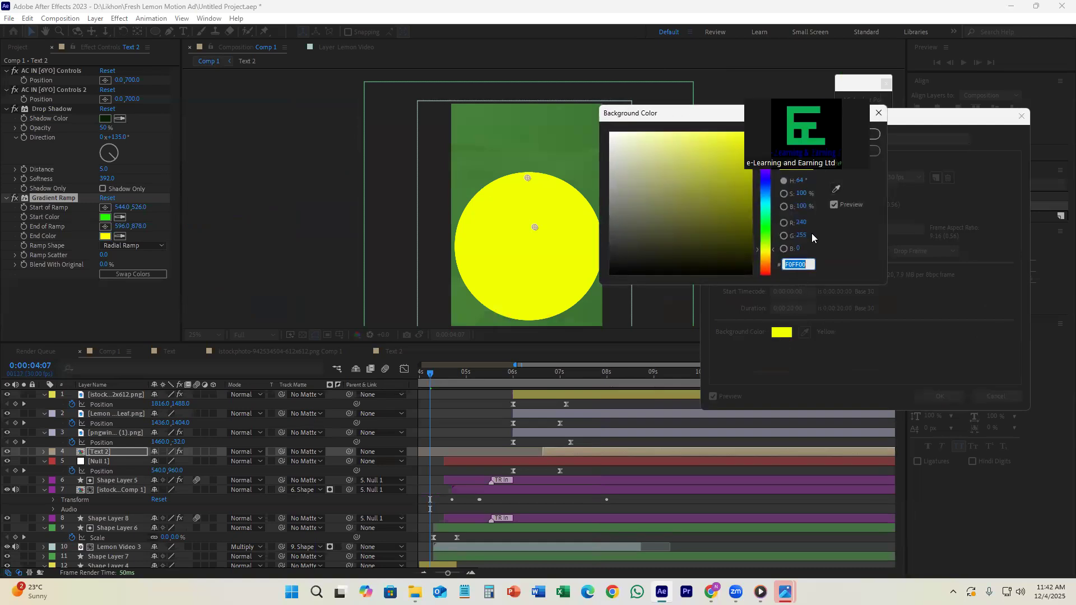
left_click(855, 151)
left_click(991, 397)
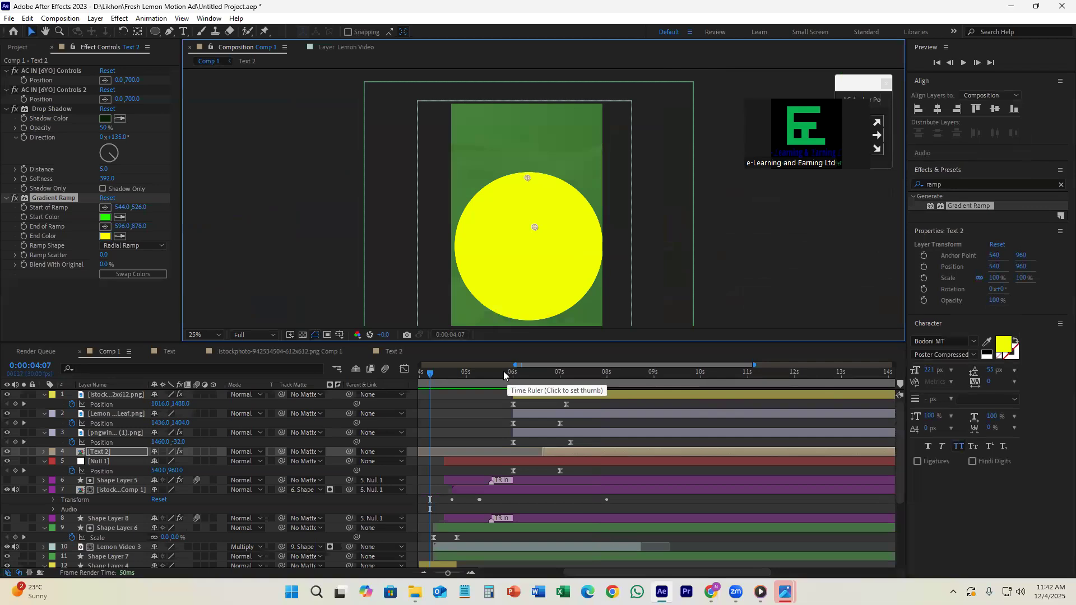
- Set the End Color of Text 2's Gradient Ramp to F0FF00 with the title in view
left_click(688, 387)
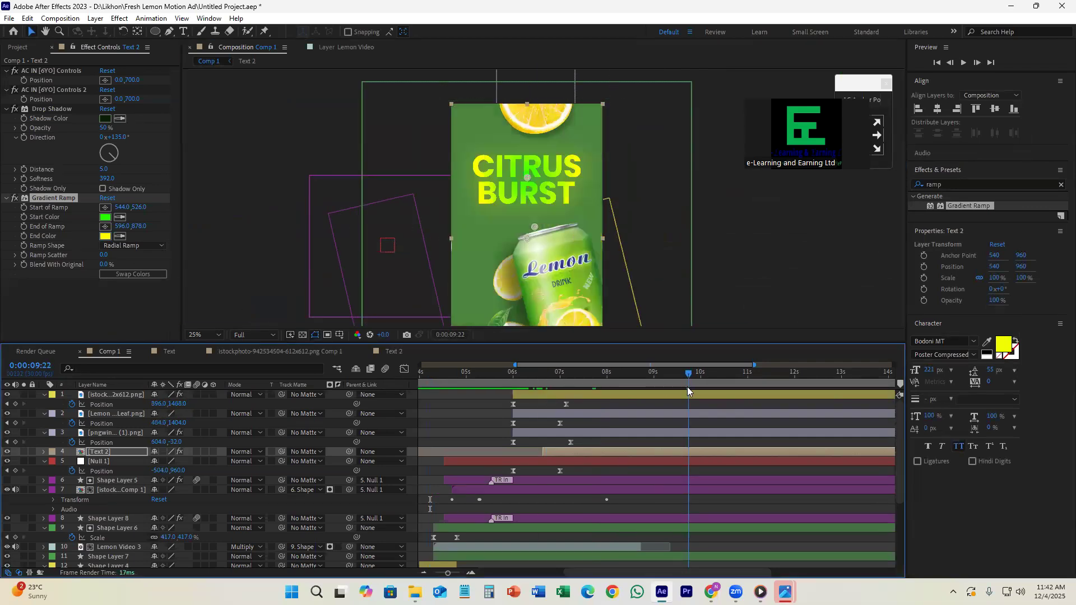
left_click(104, 236)
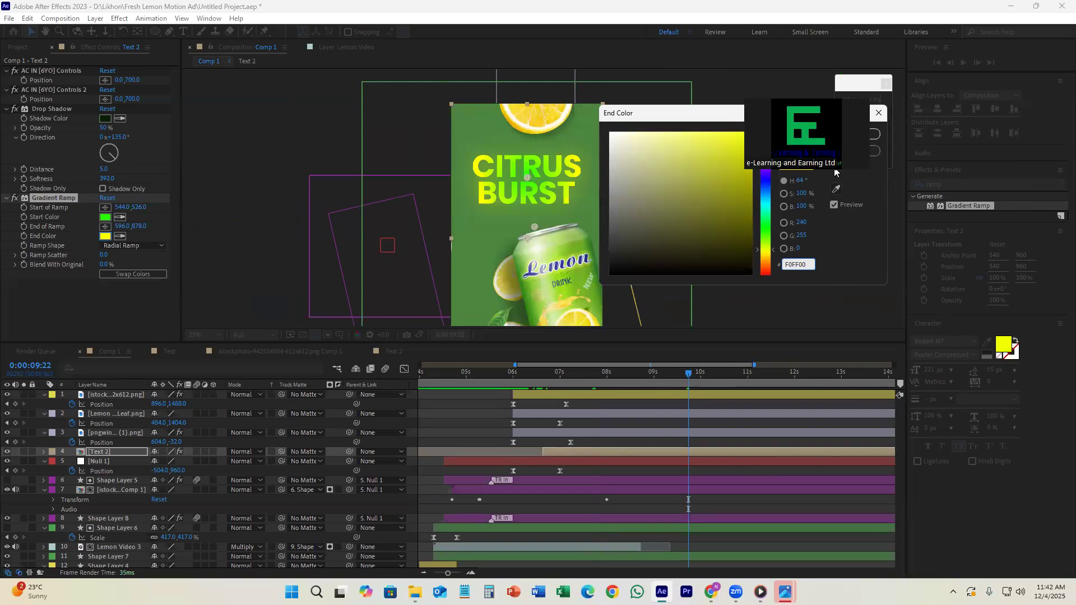
key("Return")
left_click(763, 215)
key("period")
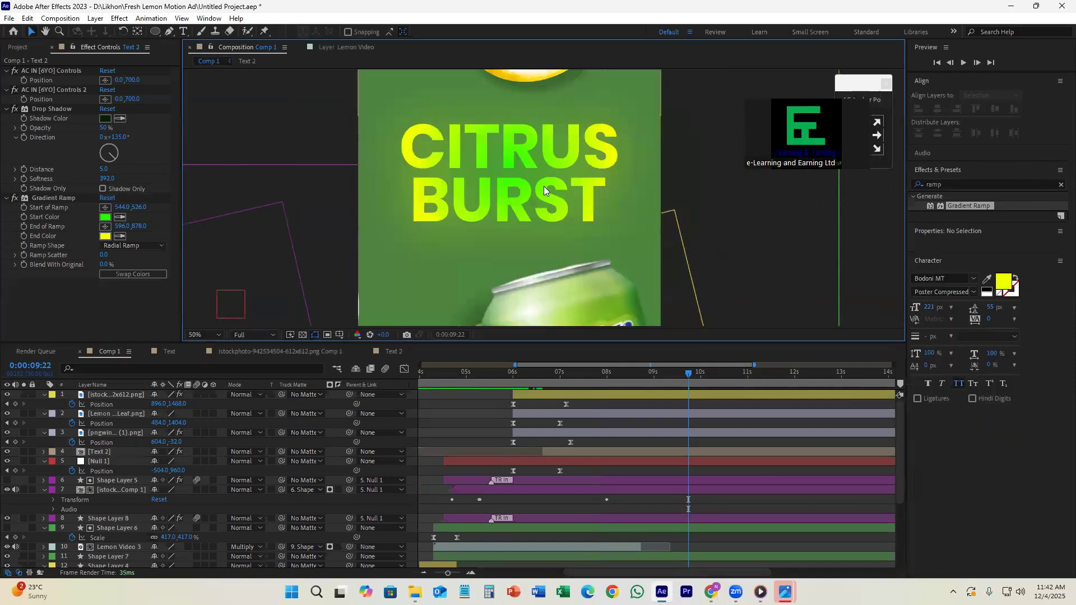
- Set the Start Color of Text 2's Gradient Ramp to the yellow-green 9CFF00, starting from F0FF00 and shifting the hue
left_click(664, 395)
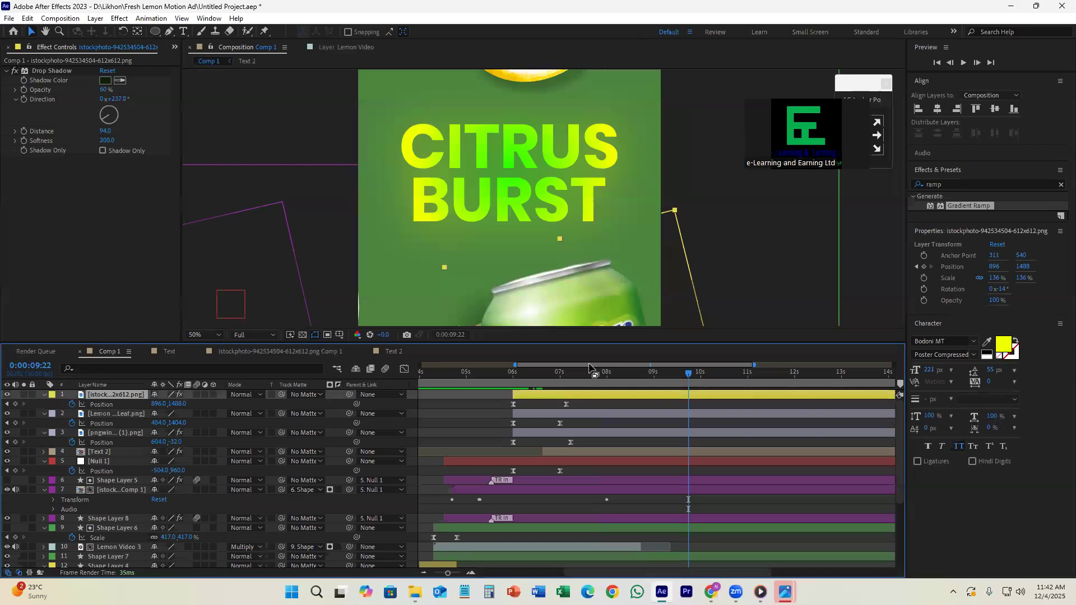
left_click(650, 452)
left_click(105, 217)
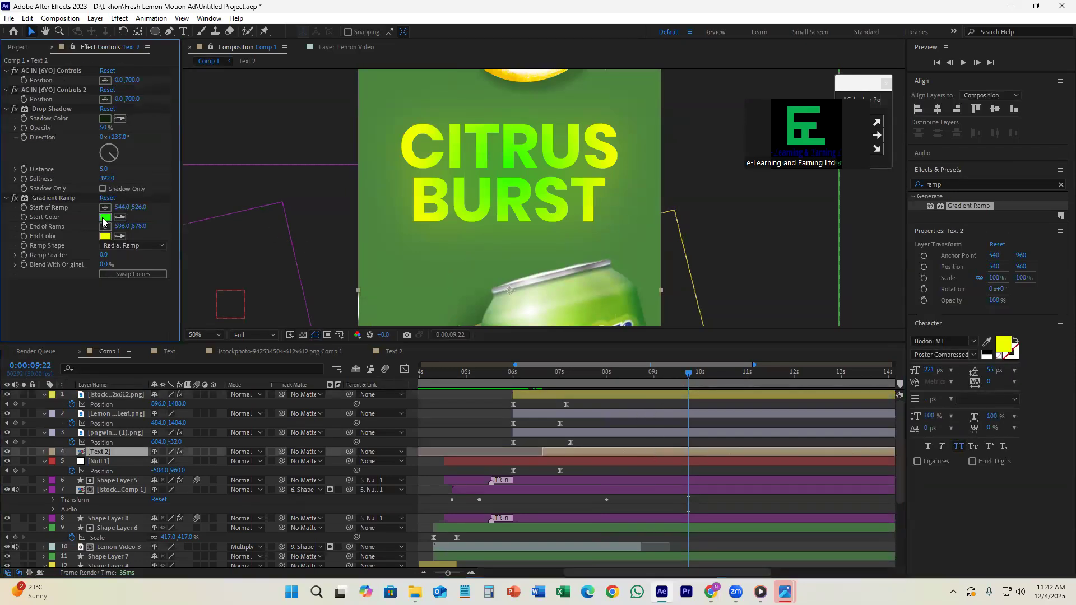
left_click(715, 135)
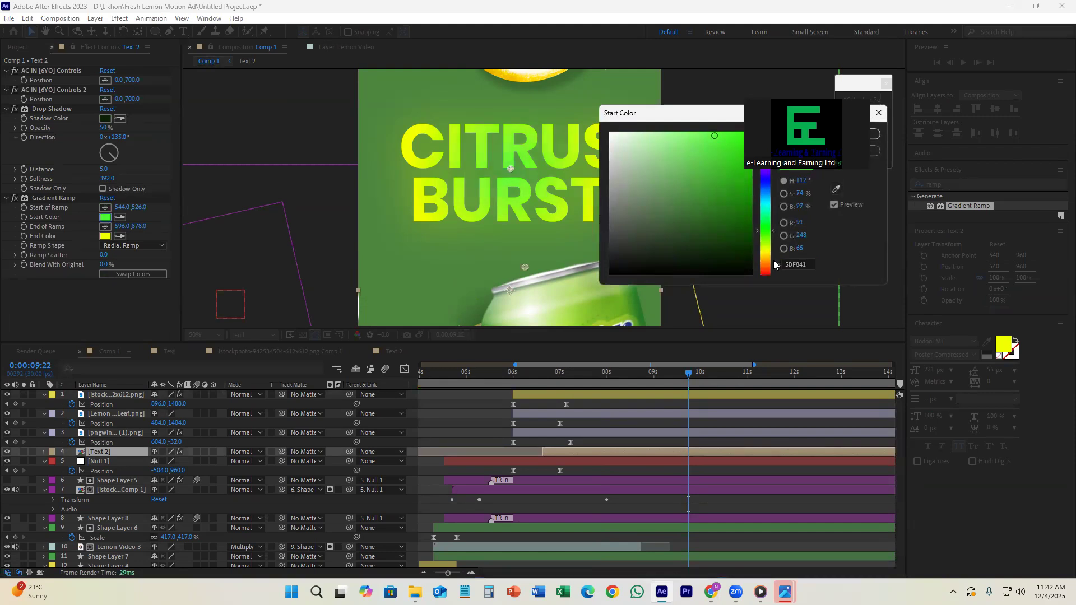
left_click(805, 264)
type("F0FF00")
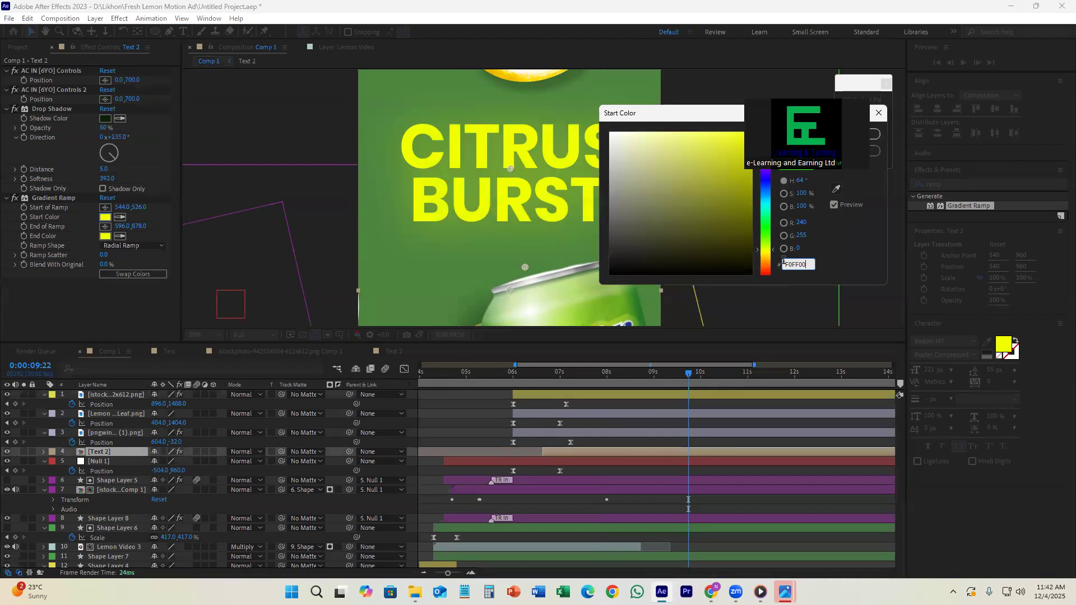
left_click_drag(773, 250, 773, 247)
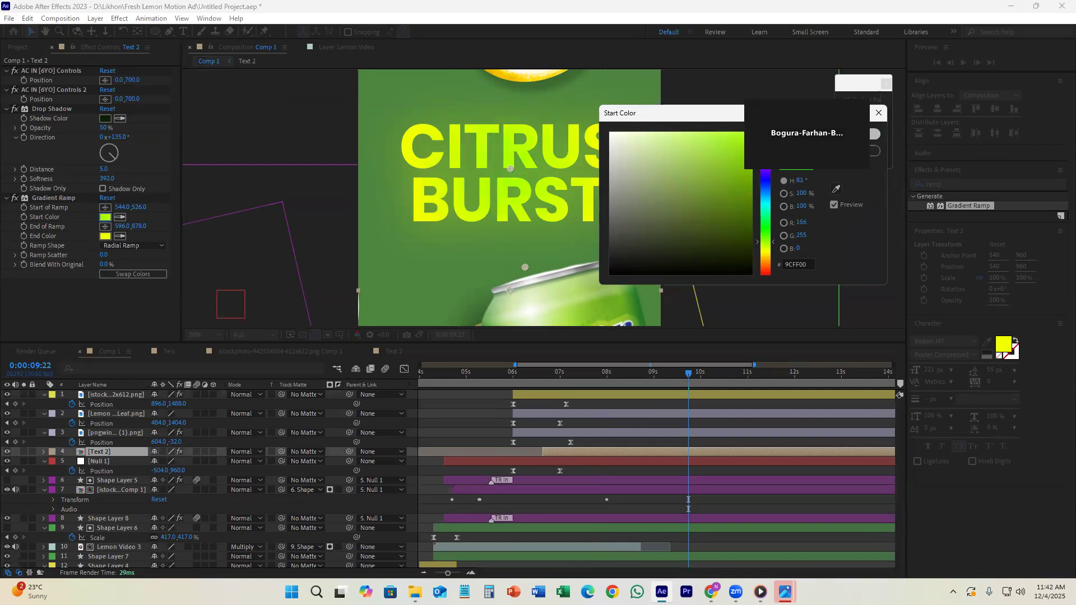
left_click(854, 134)
scroll(542, 267, "down", 2)
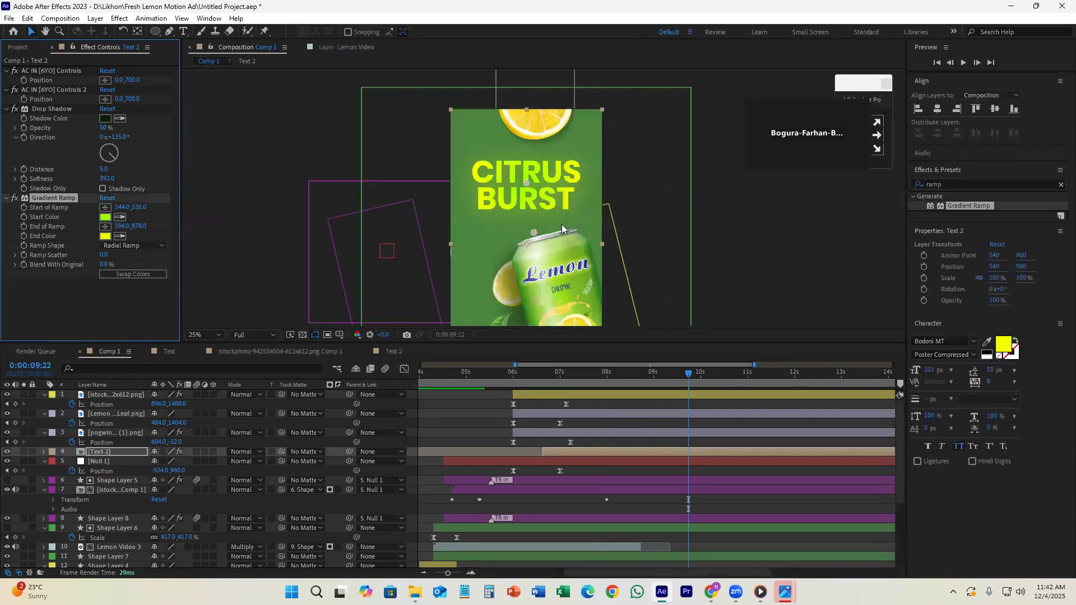
left_click(805, 242)
- Try moving the Gradient Ramp above the other effects on the Text 2 layer, and undo the reordering
left_click(41, 107)
left_click_drag(68, 198, 56, 71)
left_click(782, 209)
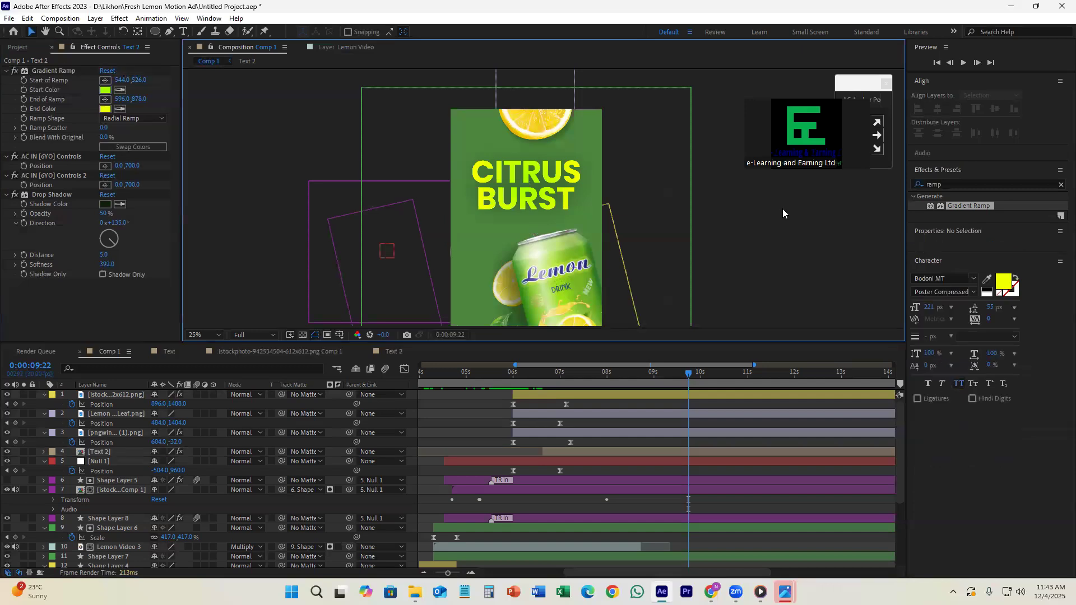
key("ctrl+z")
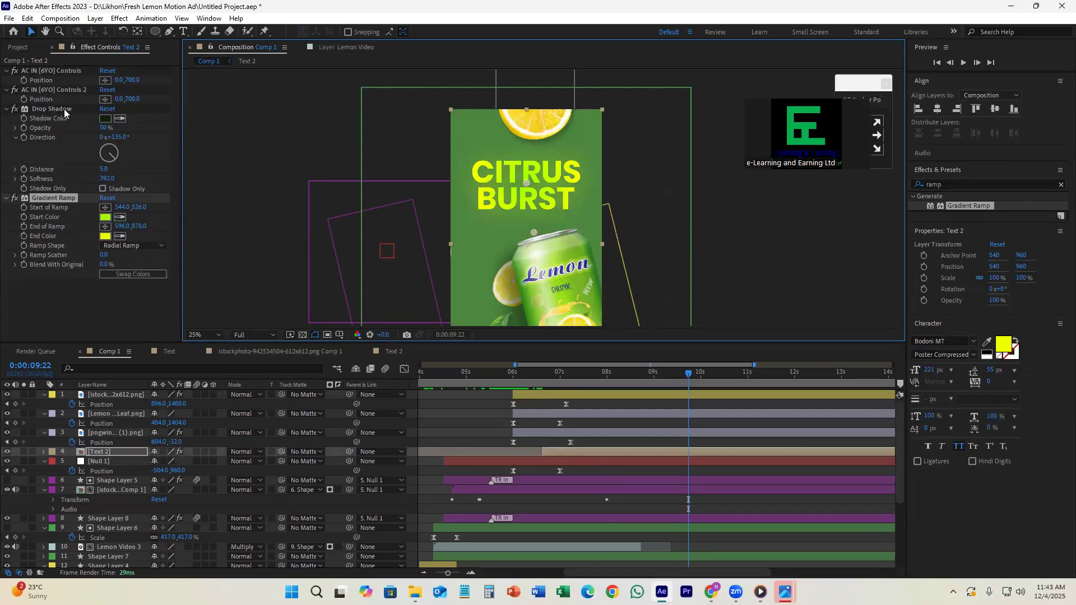
- Toggle Text 2's Gradient Ramp off and on to compare the title, and move it above all other effects on the layer
left_click(37, 109)
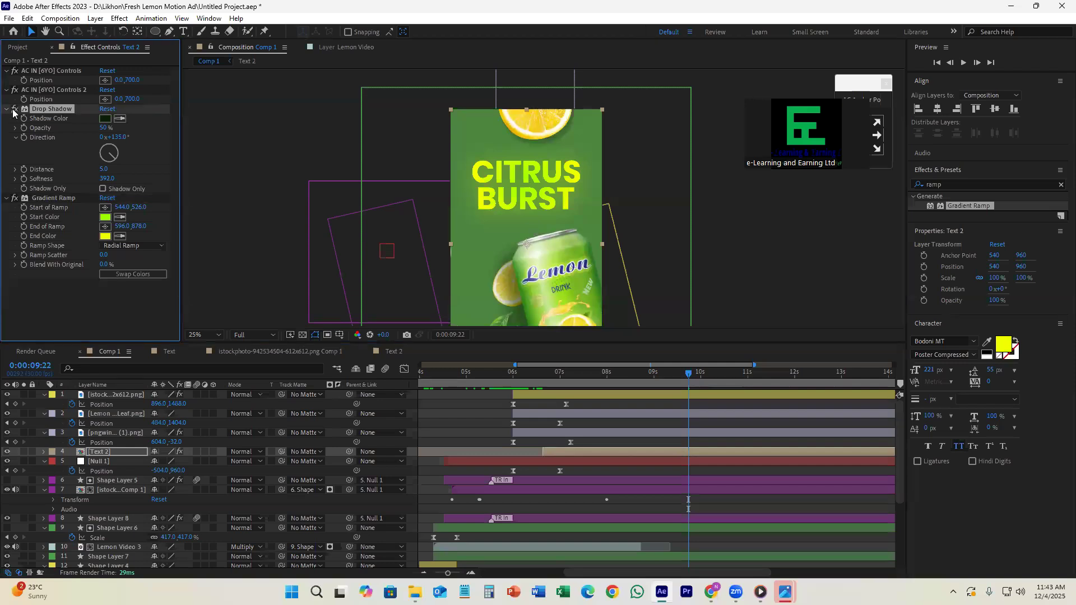
left_click(15, 109)
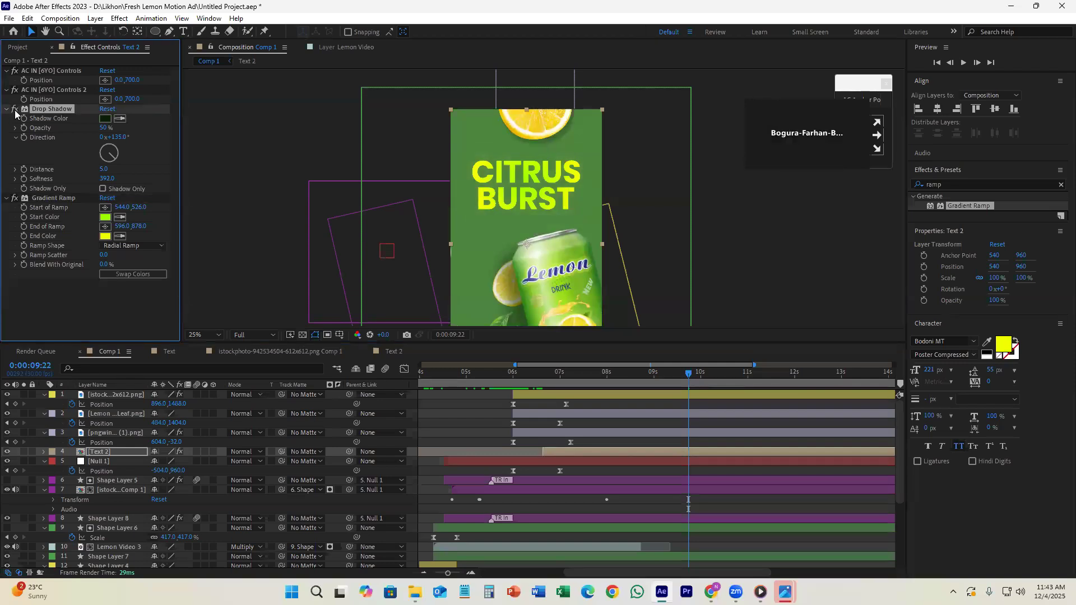
left_click(15, 198)
left_click(15, 198)
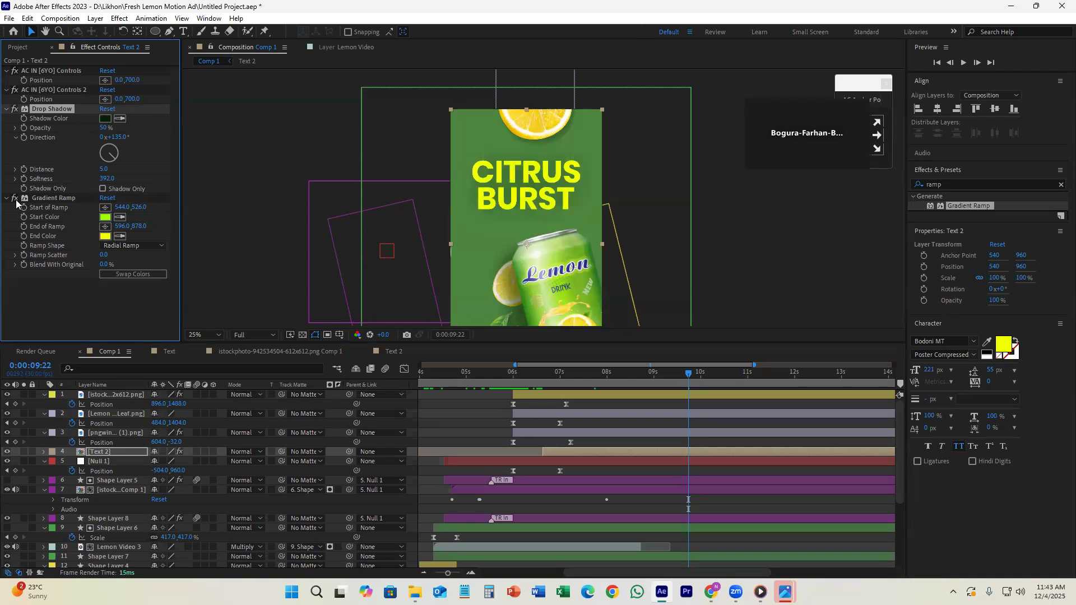
scroll(540, 182, "up", 2)
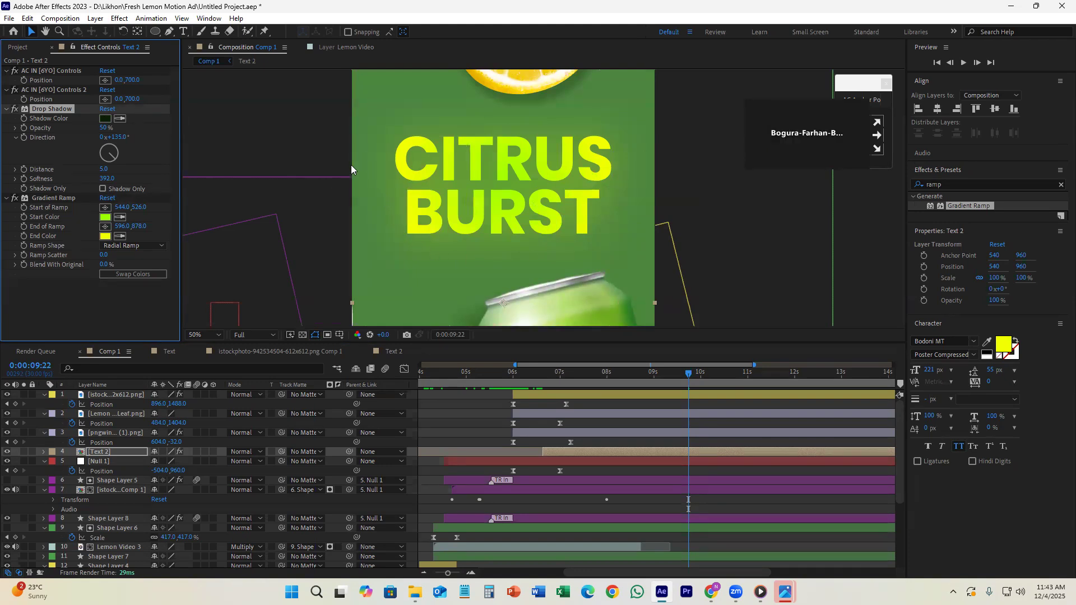
left_click_drag(85, 200, 49, 69)
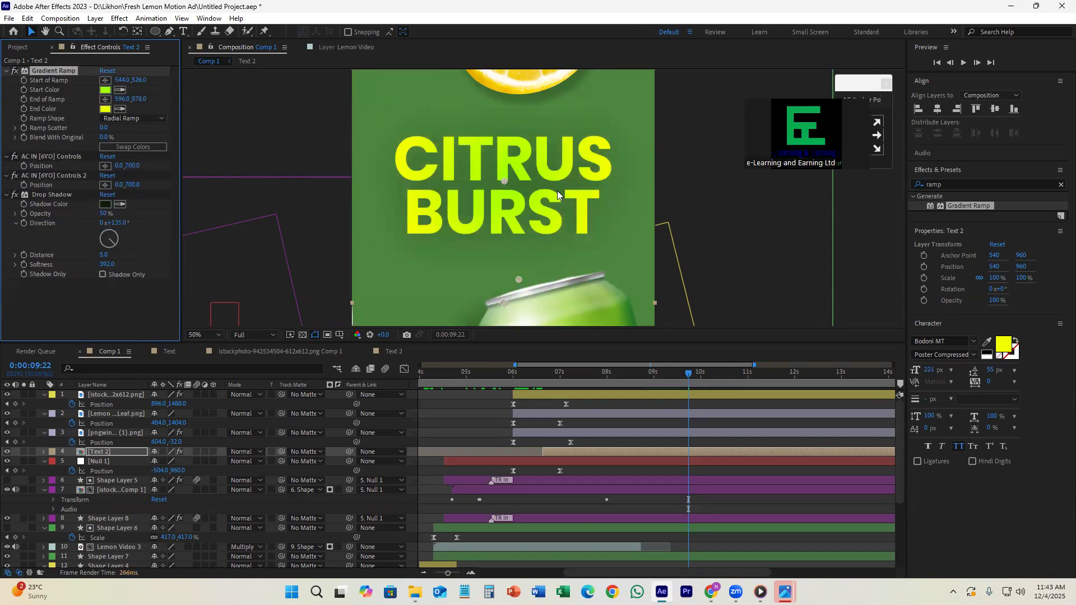
- Set the Opacity of Text 2's Drop Shadow to 30% and save the project
left_click(606, 451)
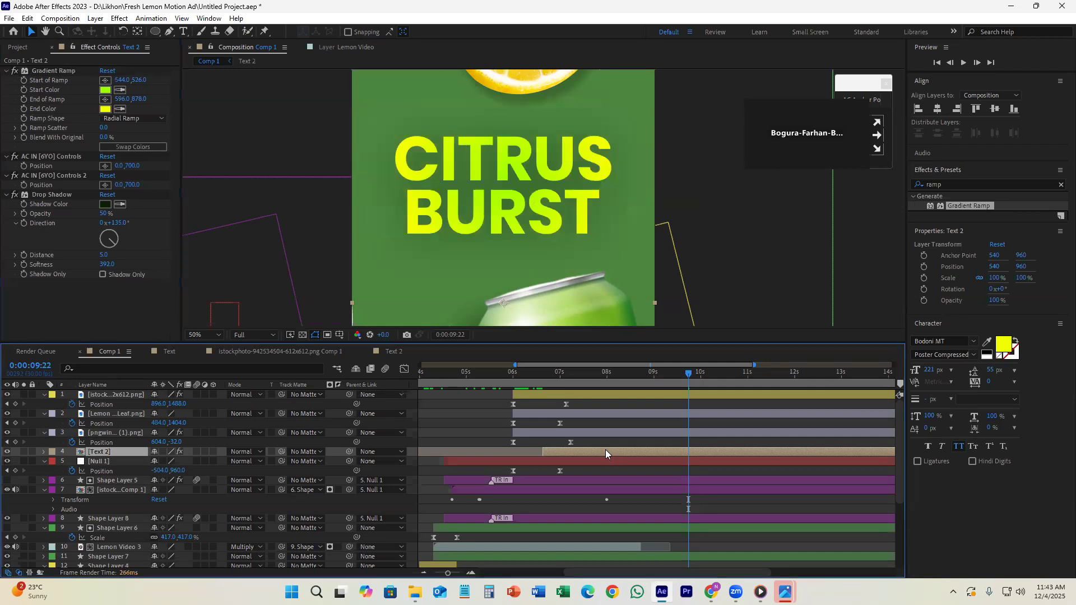
scroll(500, 180, "down", 2)
key("h")
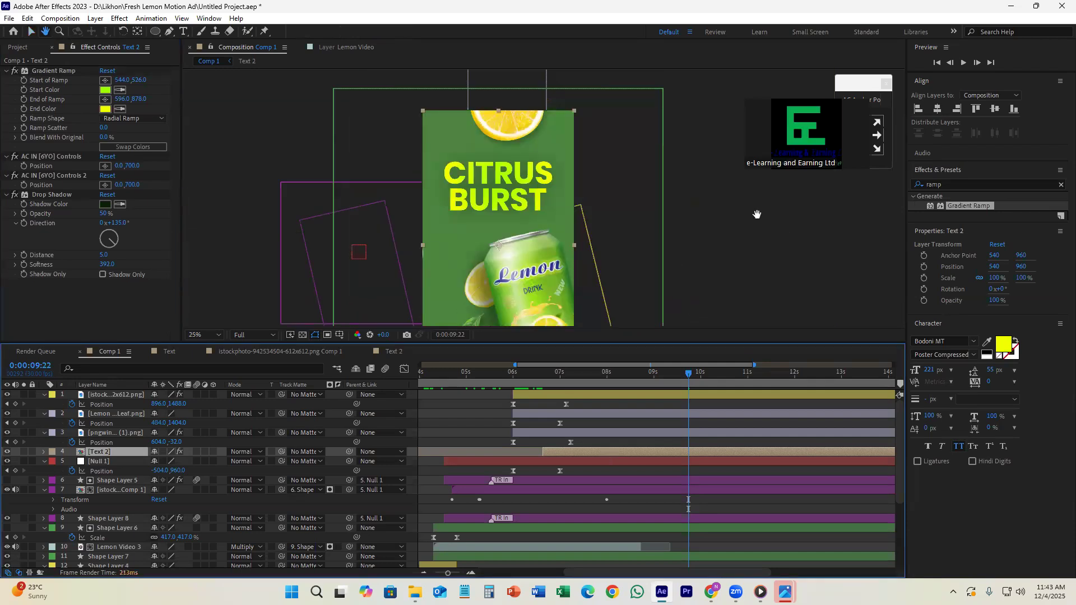
key("v")
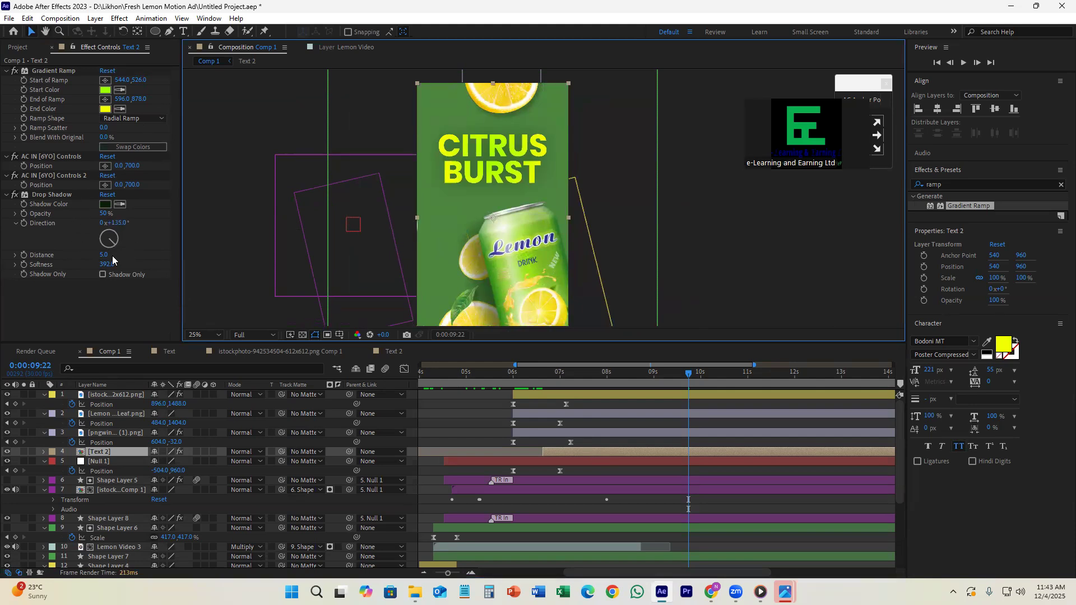
left_click(103, 213)
type("30")
key("Return")
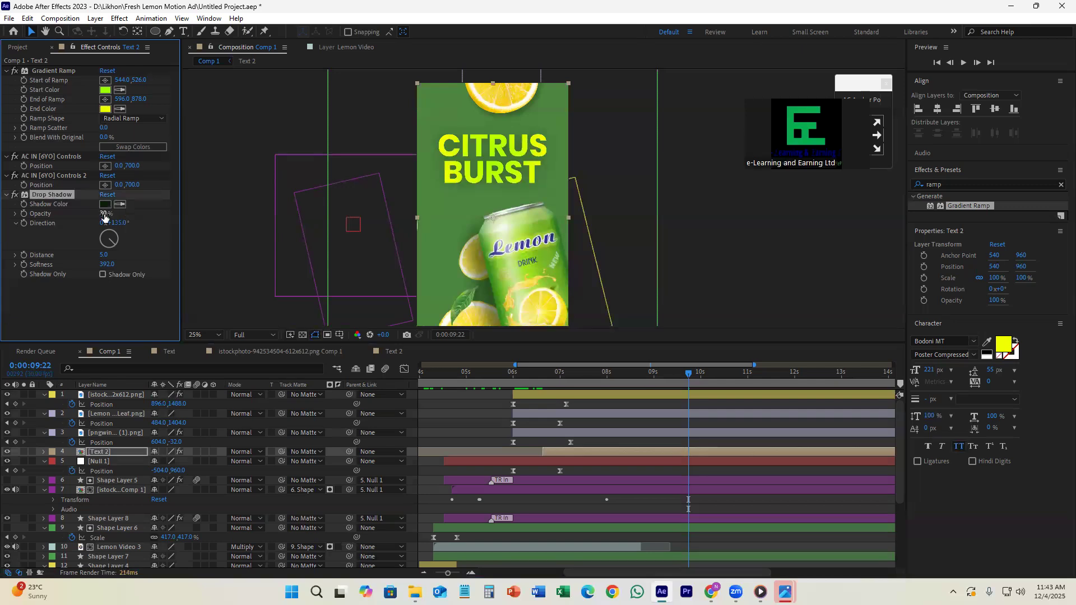
key("ctrl+s")
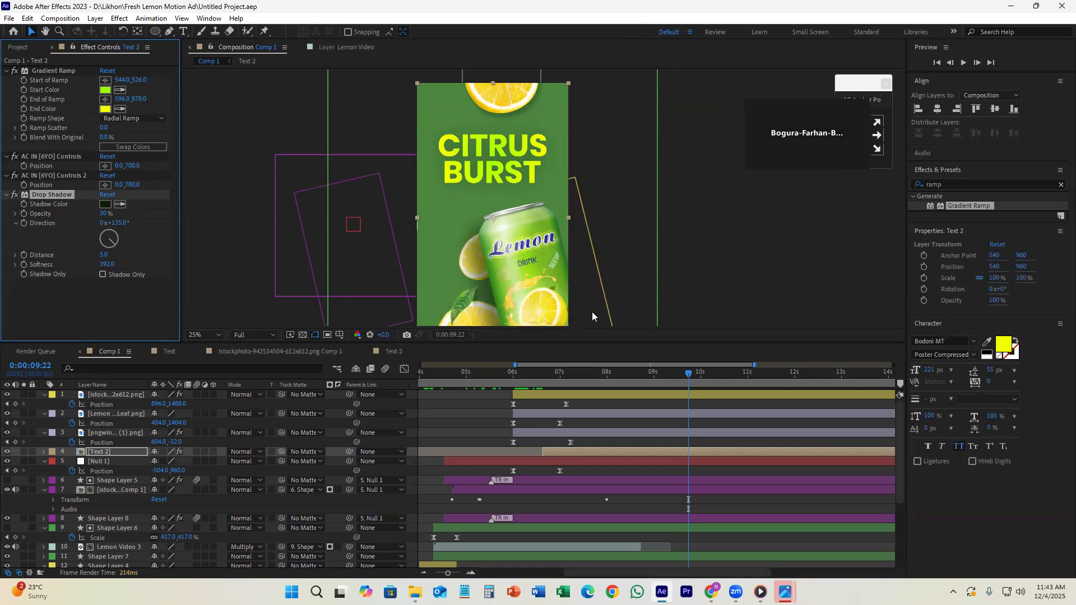
- Set the Start Color of Text 2's Gradient Ramp to BAFF00 by shifting the hue, and swap the ramp's start and end colors
left_click(617, 453)
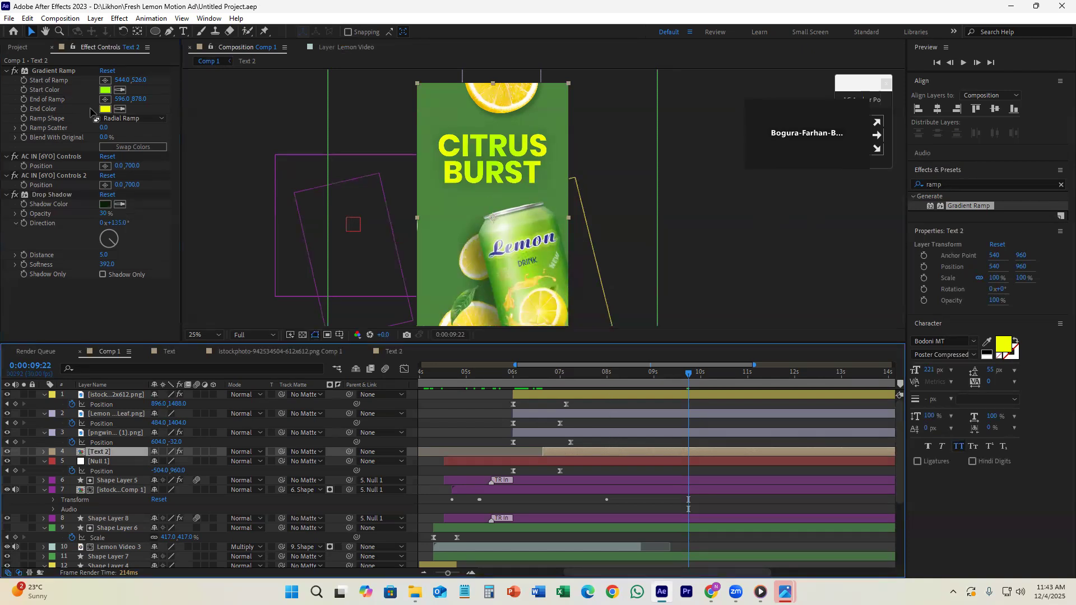
left_click(105, 90)
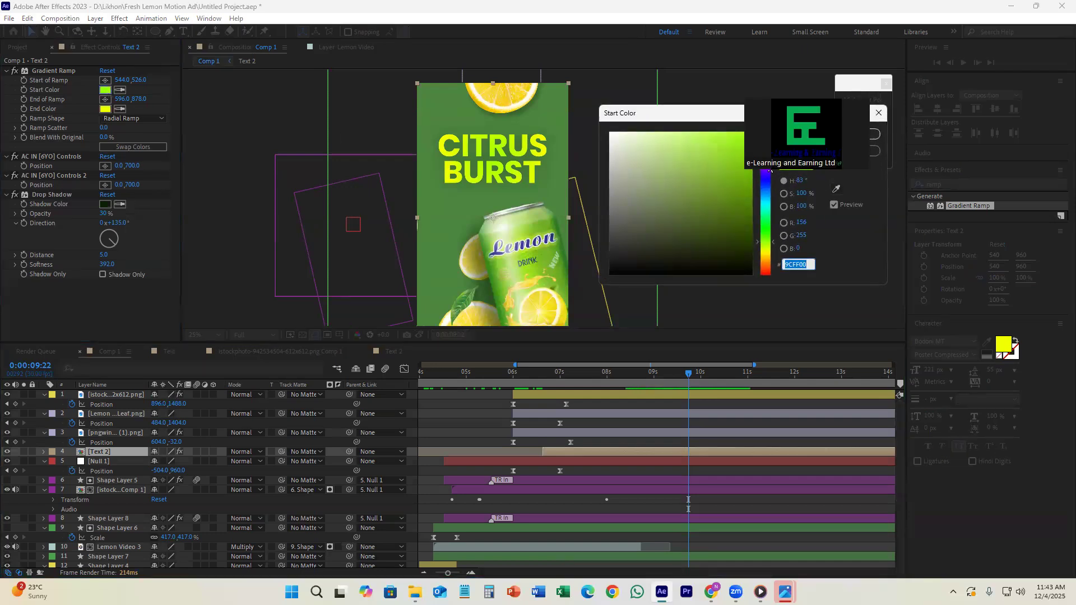
left_click(767, 245)
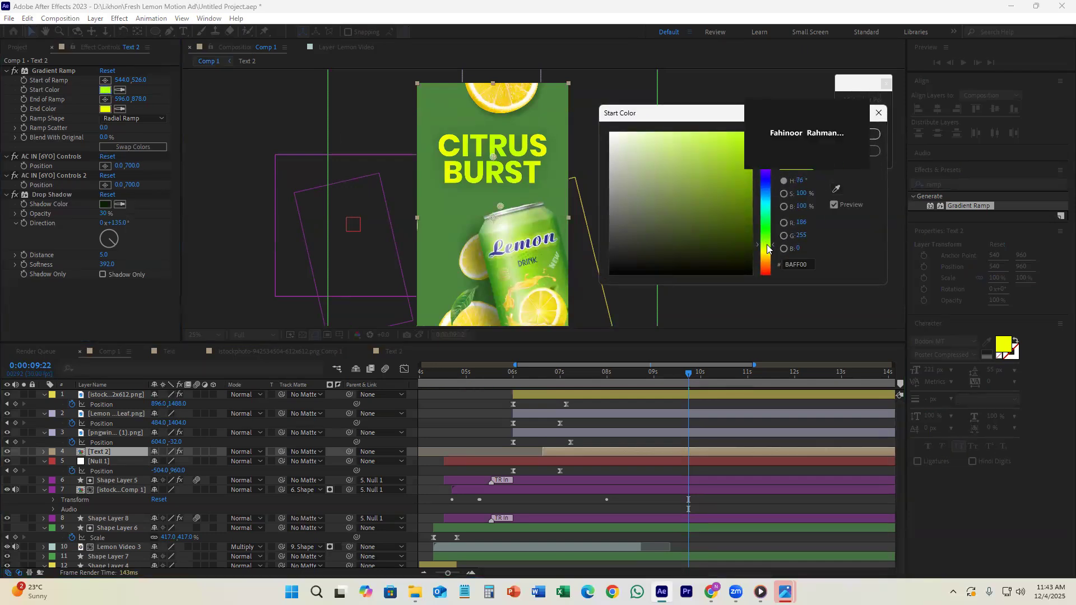
left_click(857, 134)
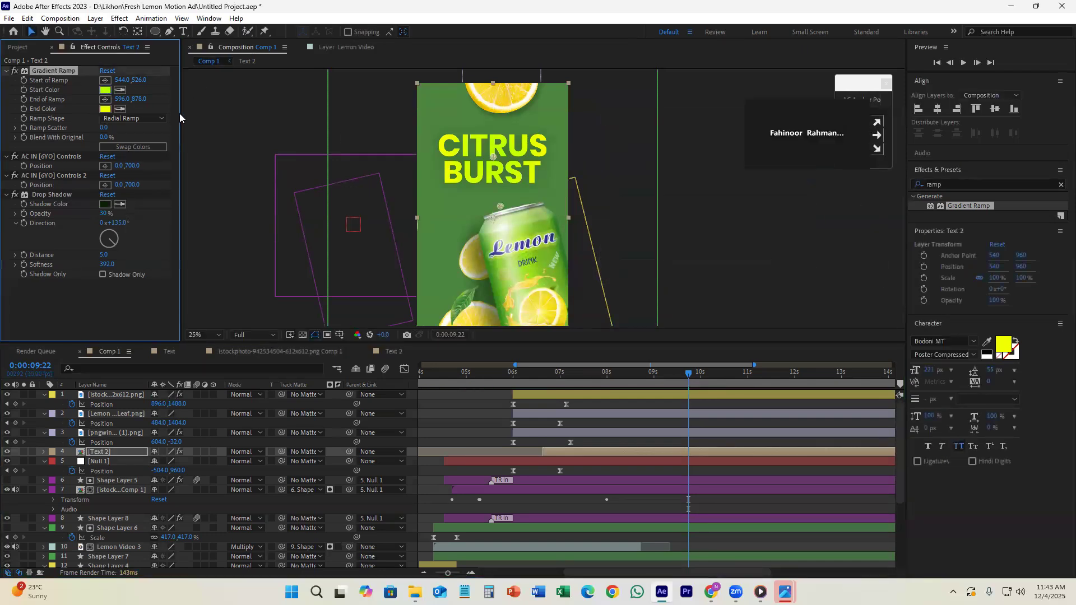
left_click(132, 147)
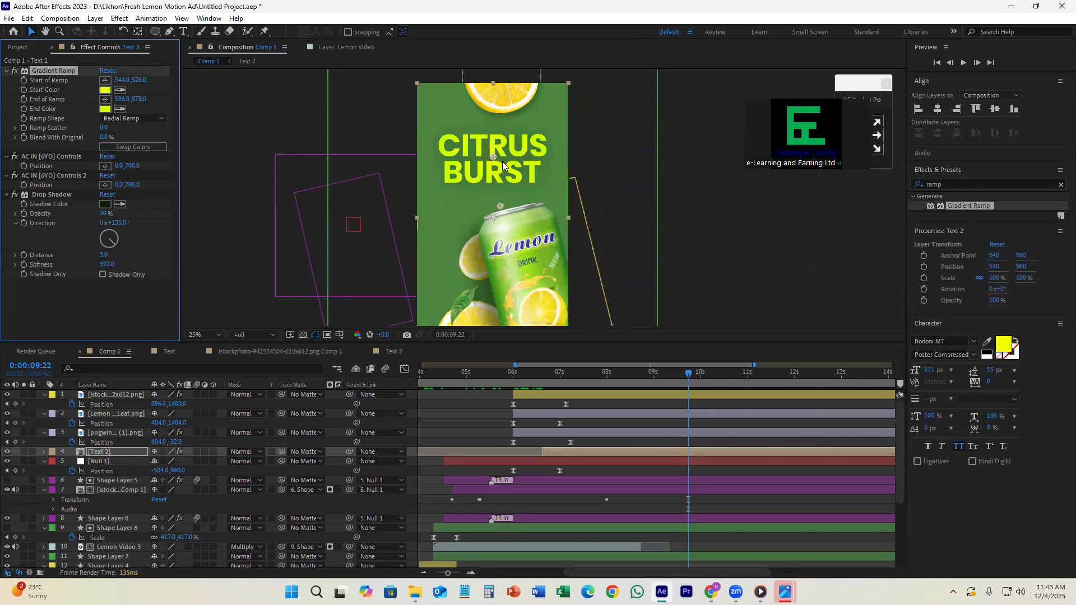
scroll(503, 163, "up", 2)
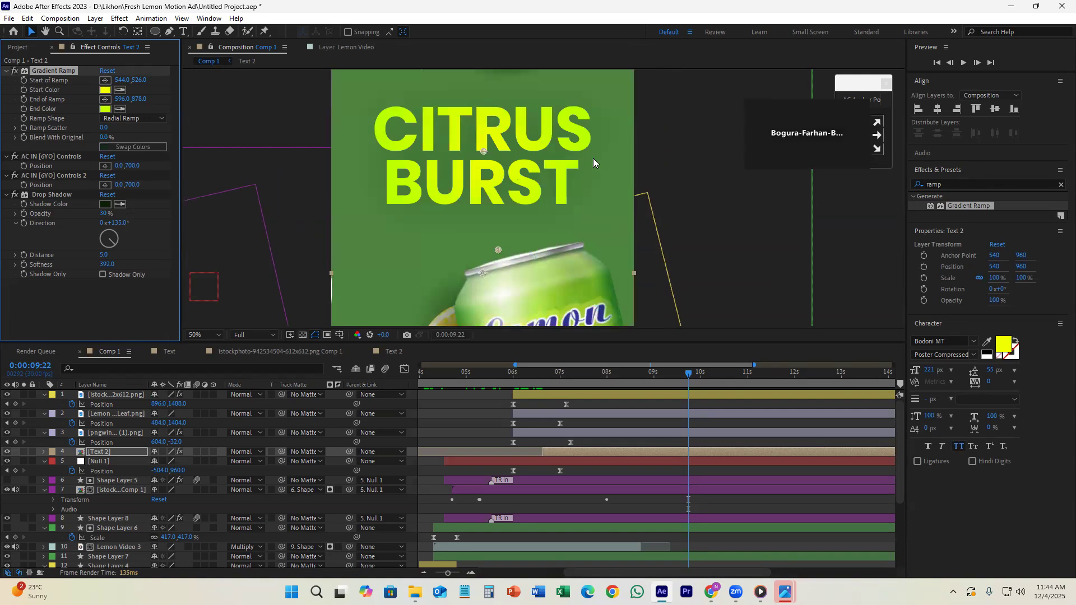
scroll(501, 164, "down", 2)
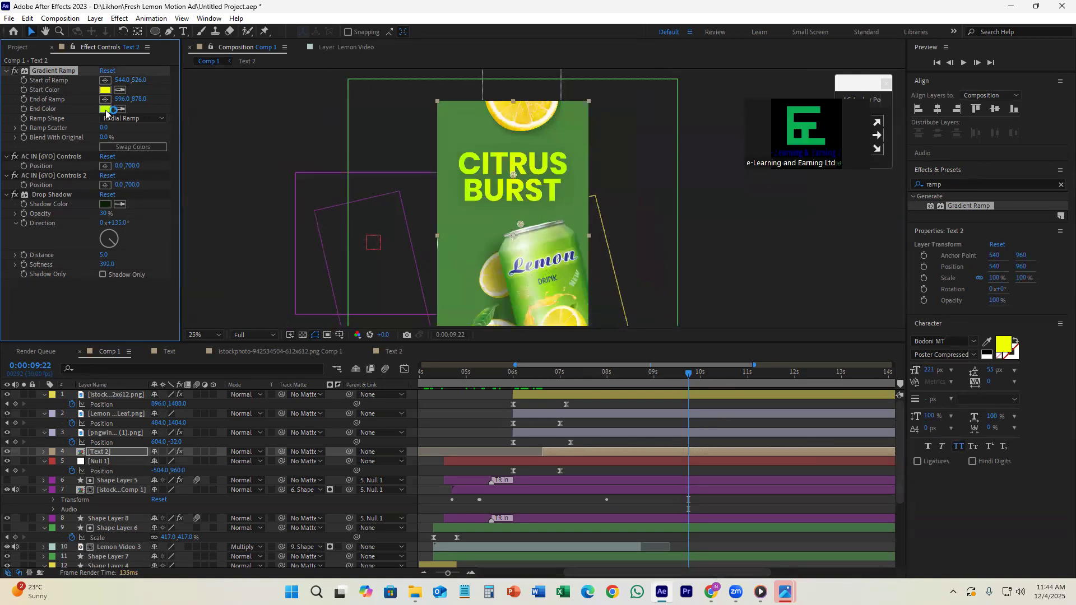
- Check the ramp's Start Color without changing it, and set the End Color to A8FF00 by shifting the hue
left_click(104, 89)
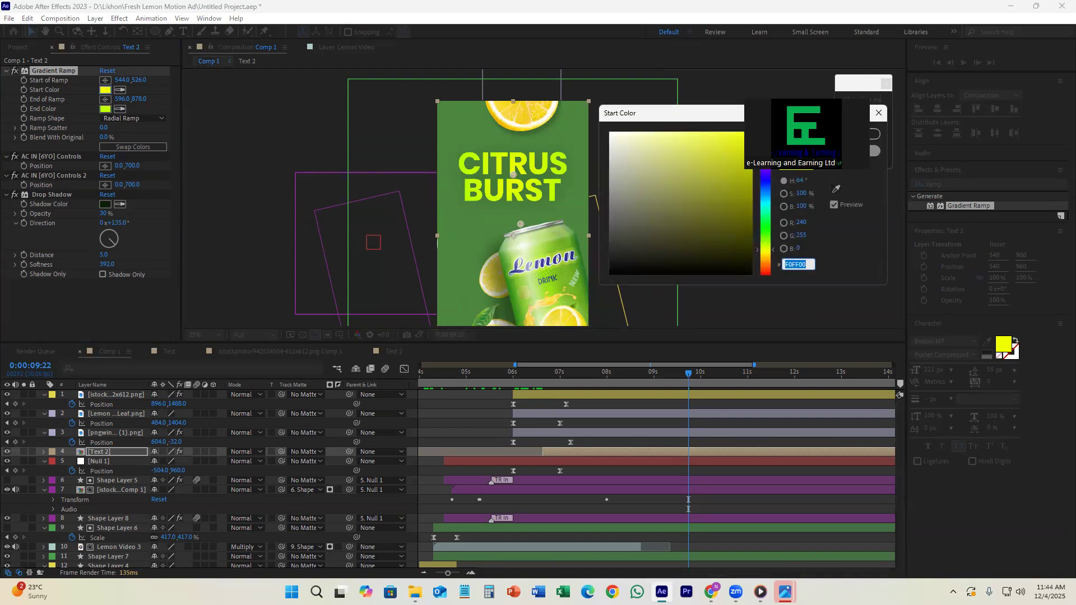
left_click(875, 151)
left_click(105, 109)
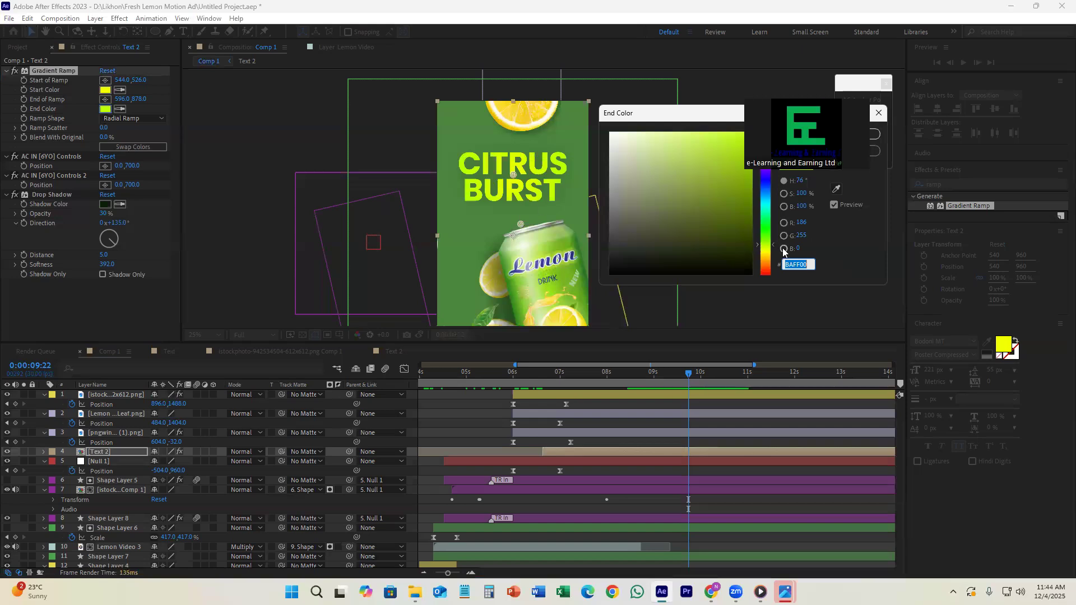
left_click_drag(775, 246, 772, 245)
left_click(876, 134)
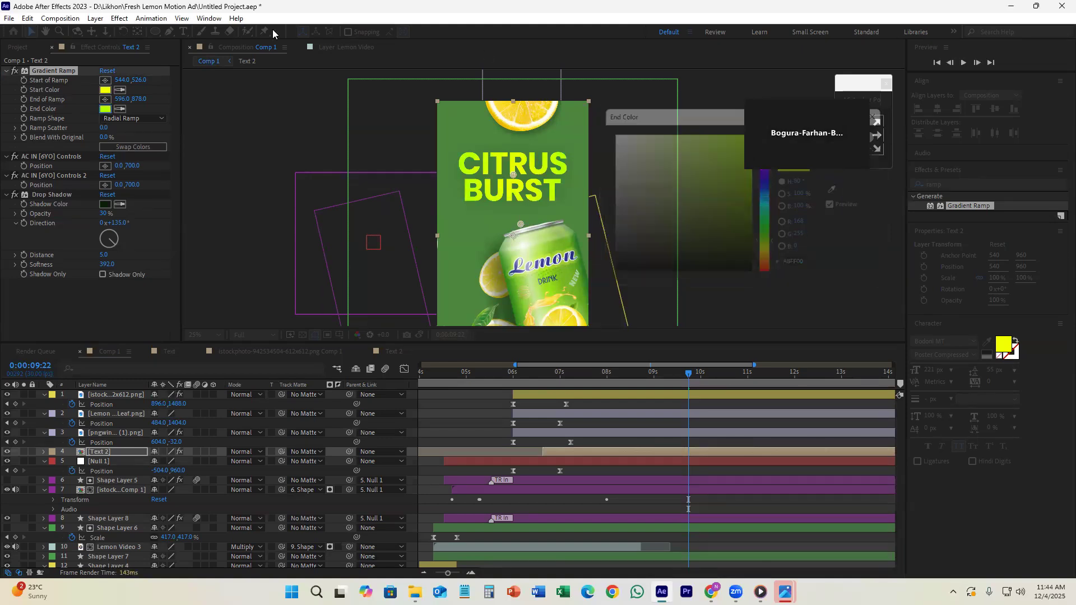
- Set the ramp's End Color to BDF633 by sampling yellow from the lemon artwork in the composition and shifting its hue toward green
left_click(107, 109)
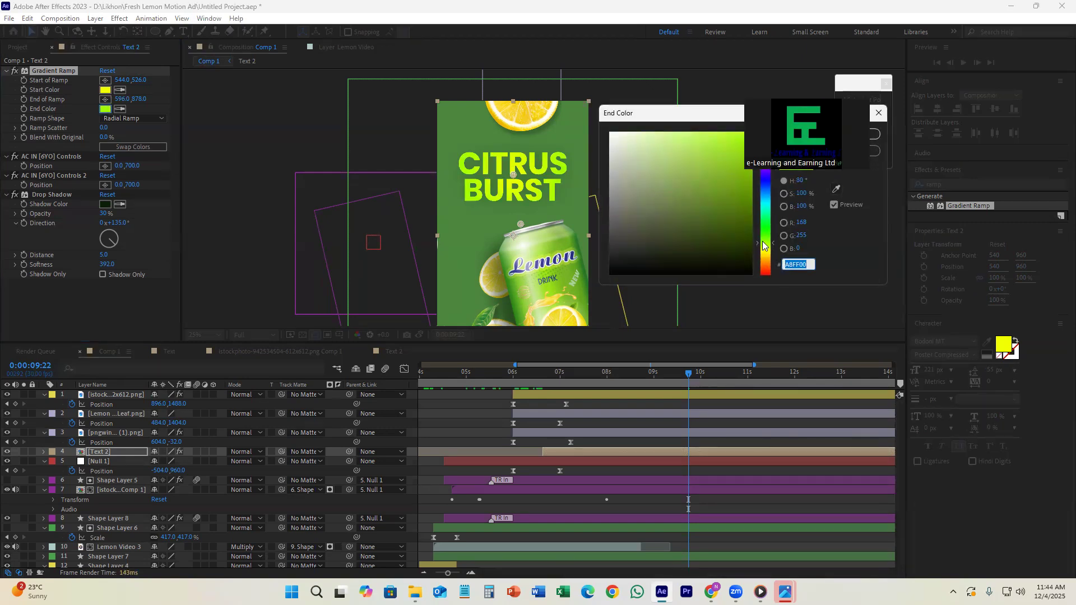
left_click_drag(771, 247, 770, 245)
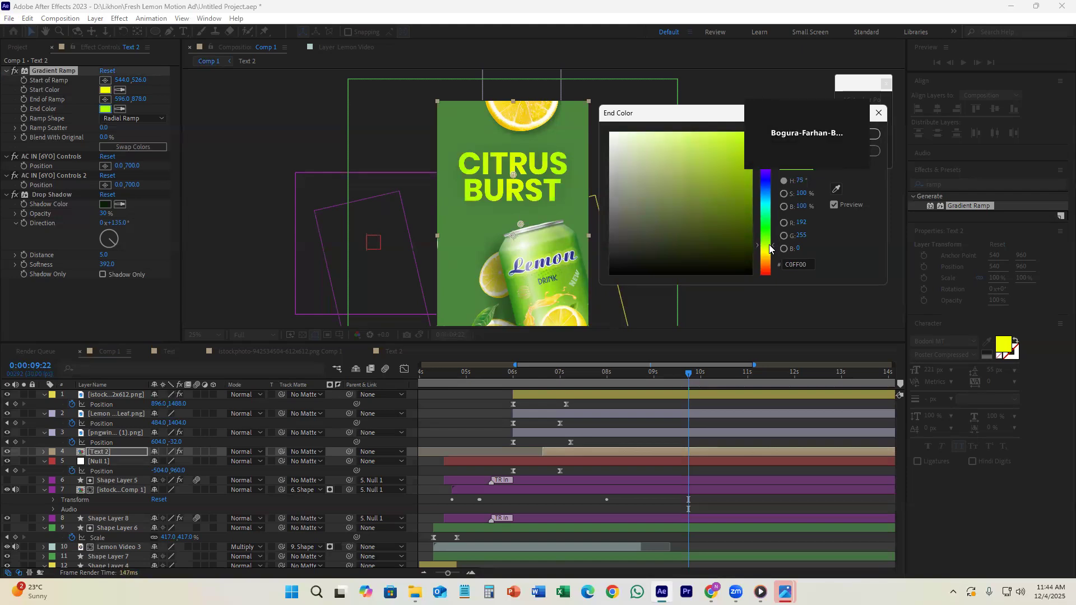
left_click(836, 188)
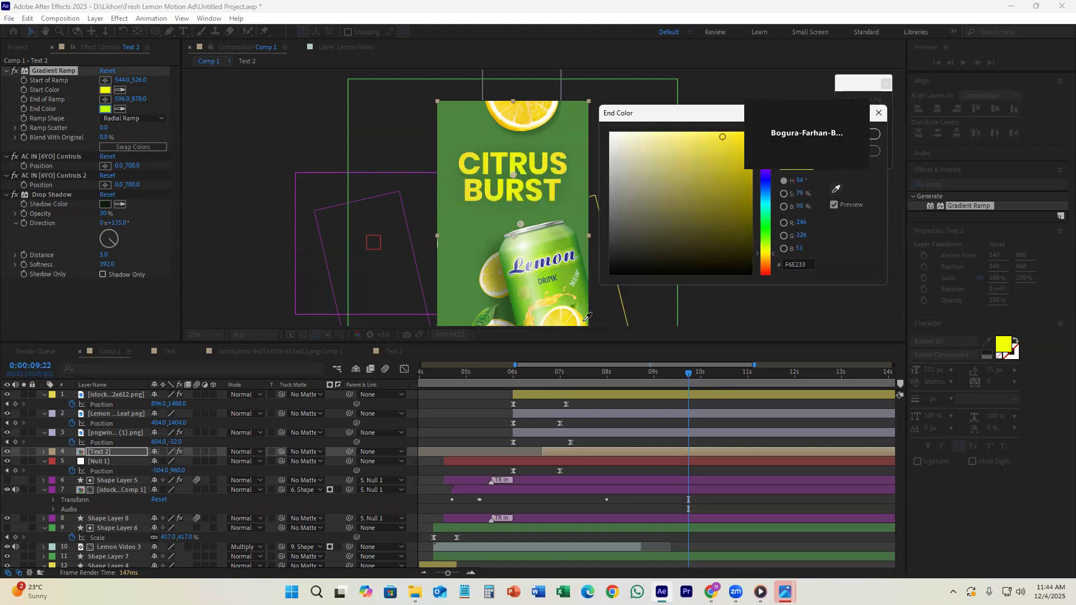
left_click(765, 245)
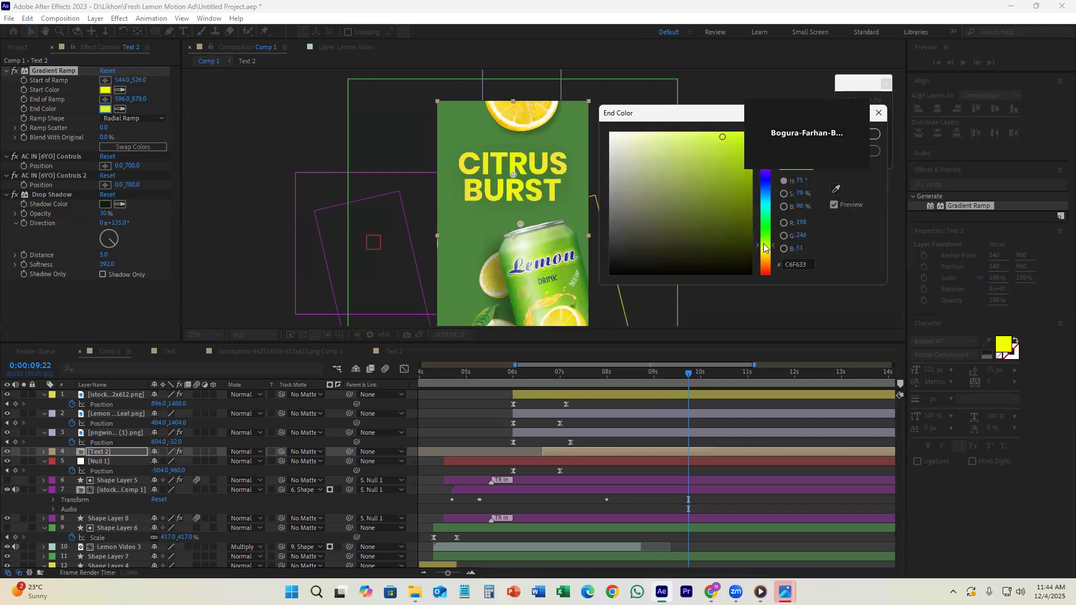
left_click_drag(763, 244, 763, 245)
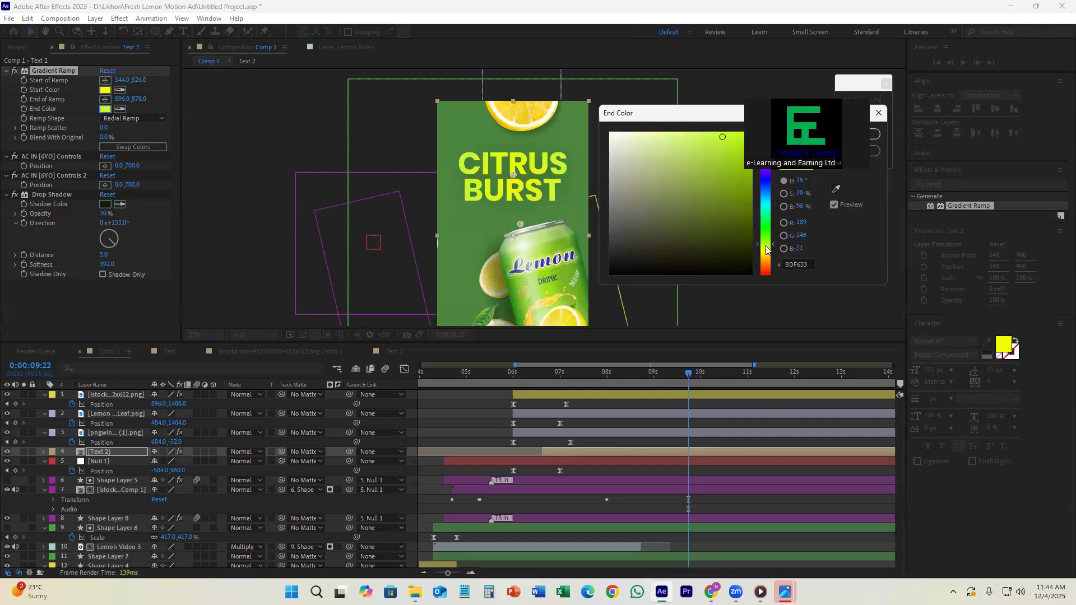
left_click(873, 134)
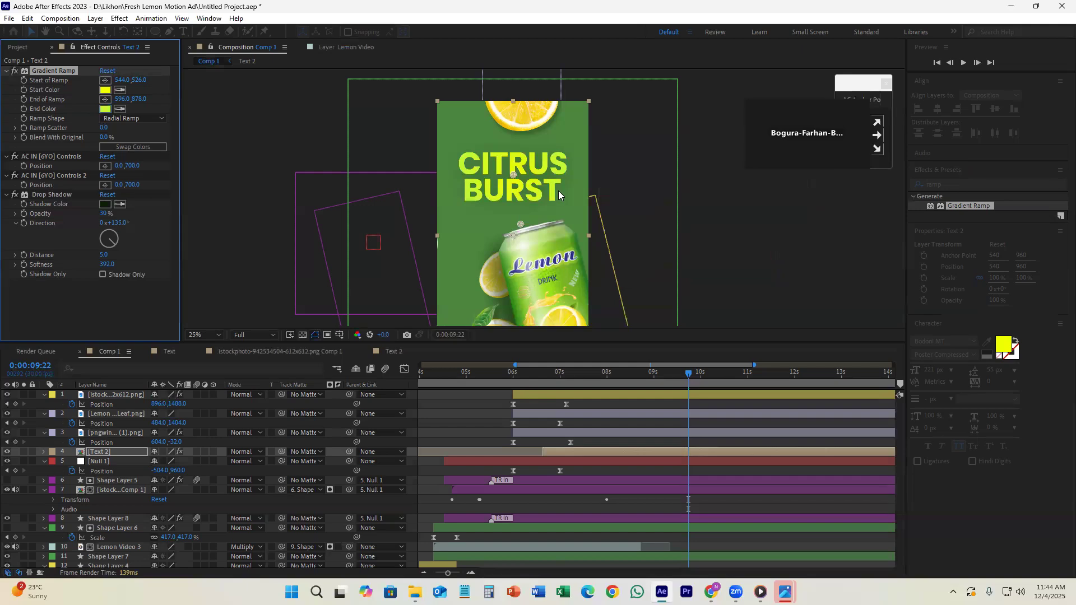
- Examine the title's gradient up close and check the ramp's End Color without changing it
scroll(522, 186, "up", 2)
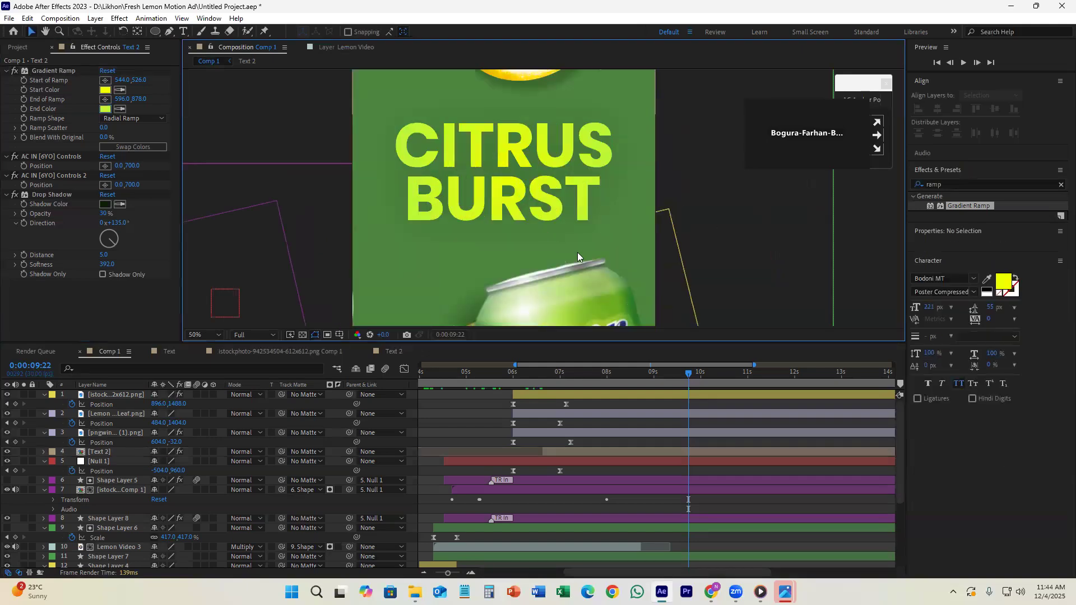
left_click(624, 452)
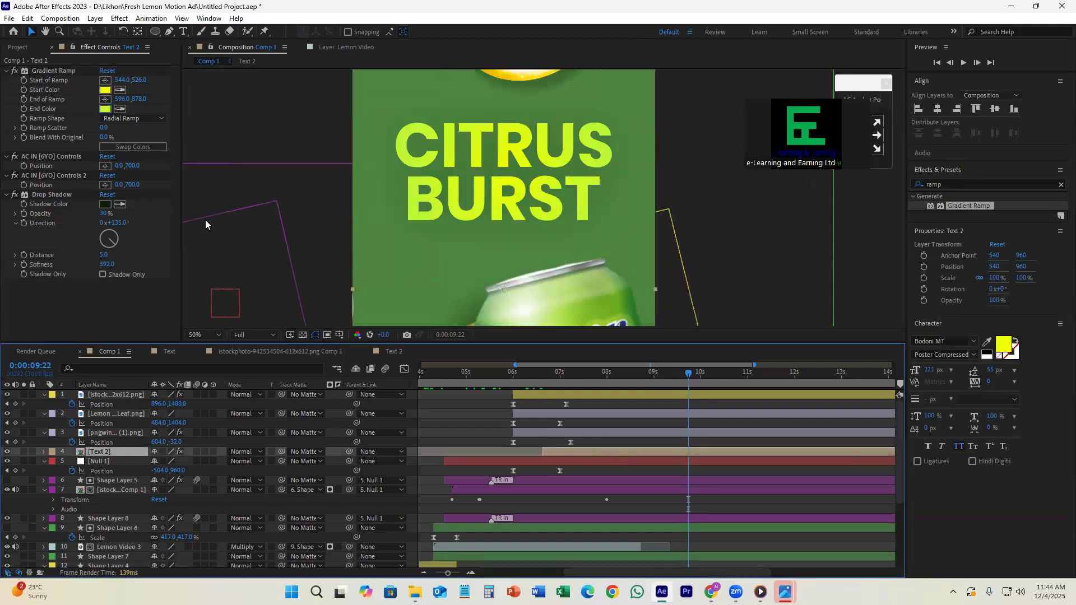
left_click(106, 109)
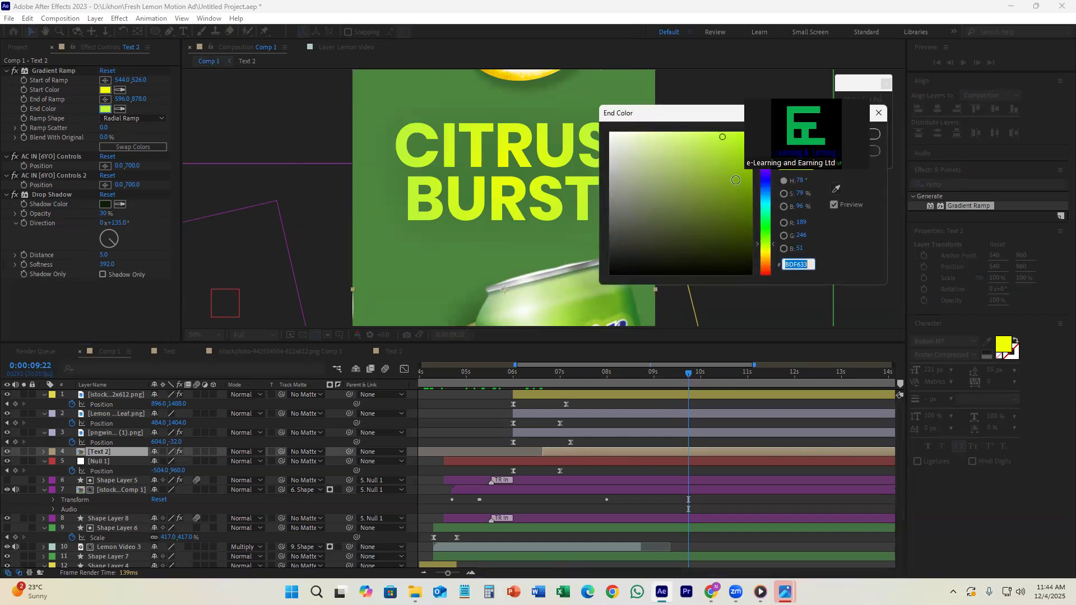
left_click(863, 151)
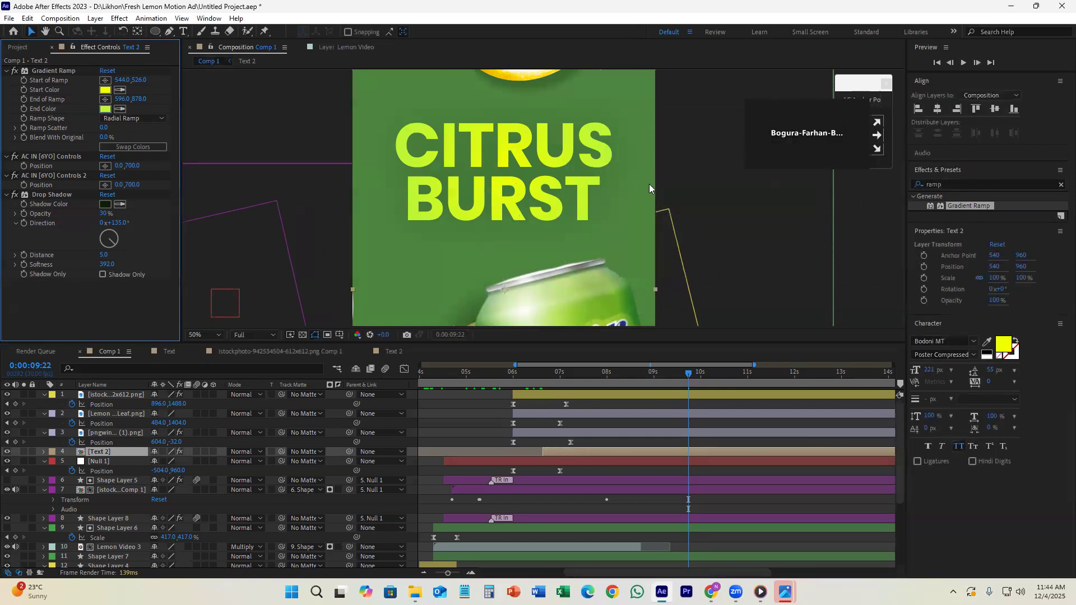
scroll(649, 184, "down", 1)
left_click_drag(672, 208, 652, 181)
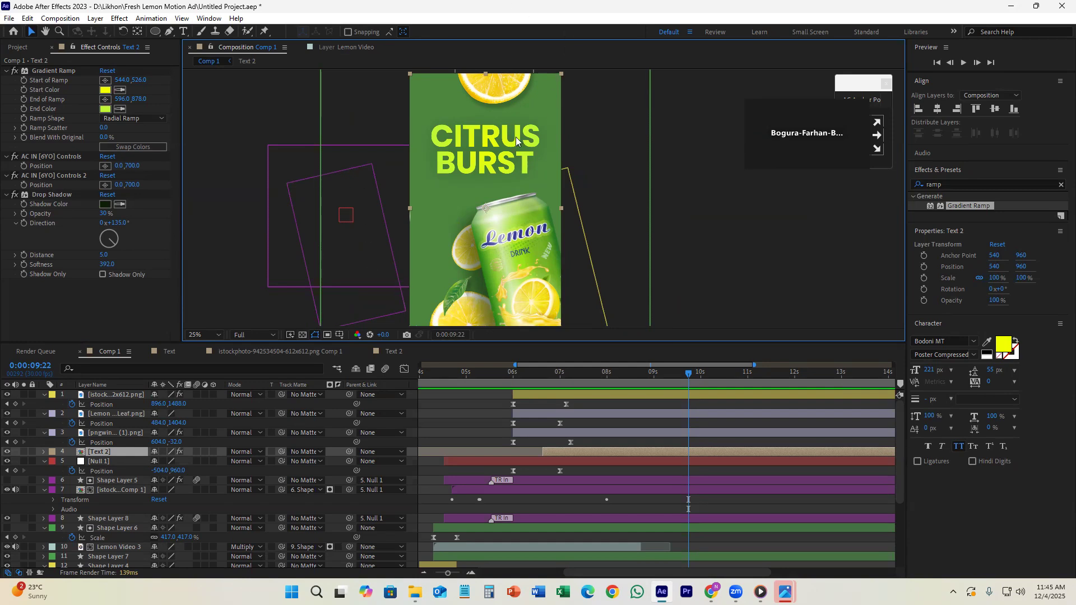
- Turn off the Gradient Ramp on the Text 2 layer and apply the Fill effect to it
left_click(617, 451)
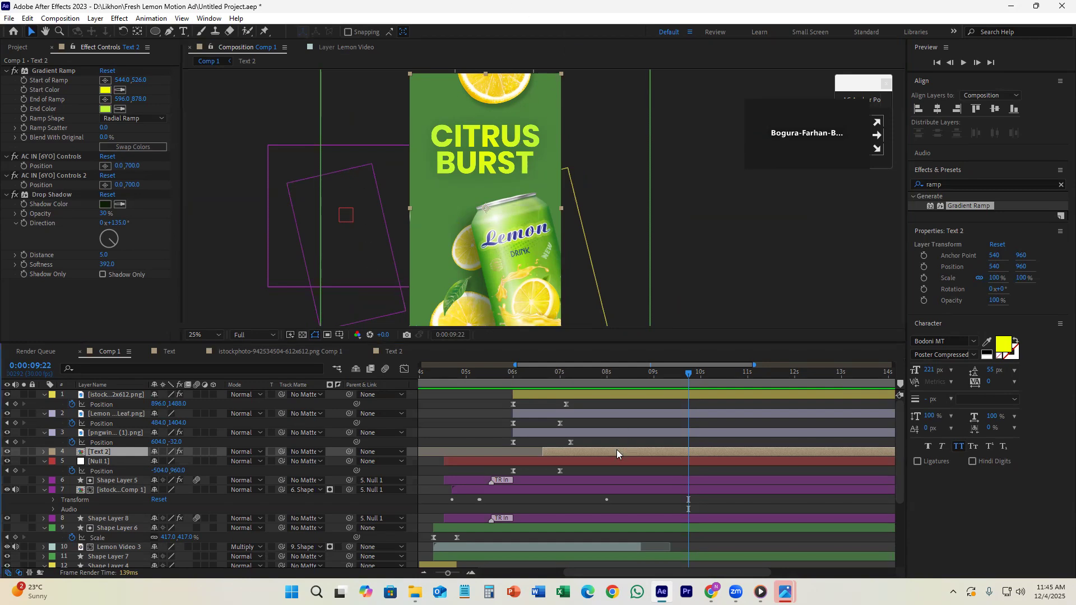
left_click(49, 69)
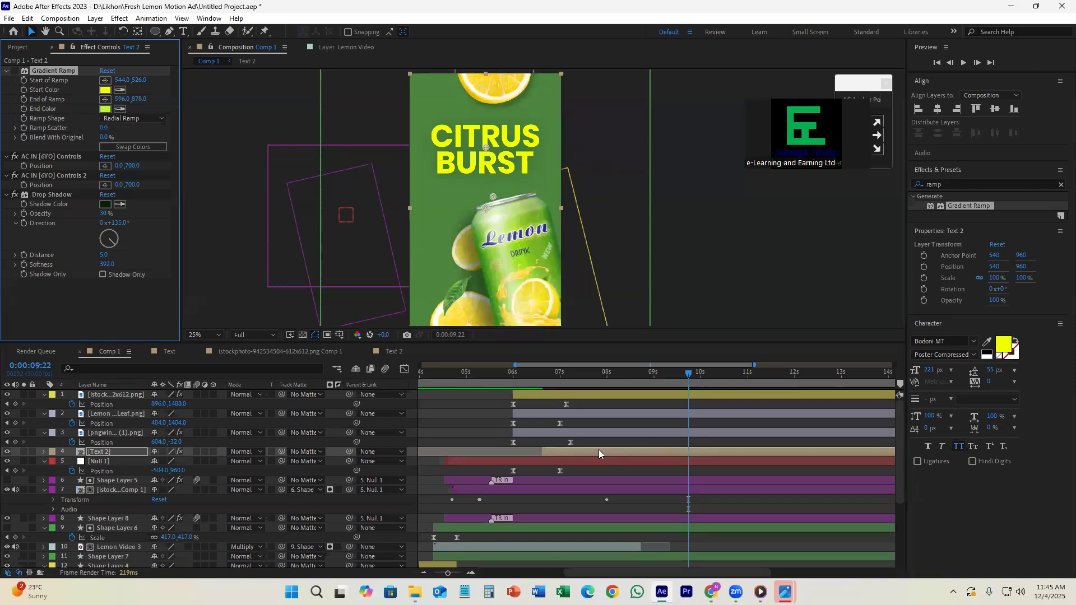
left_click(967, 189)
type("fil")
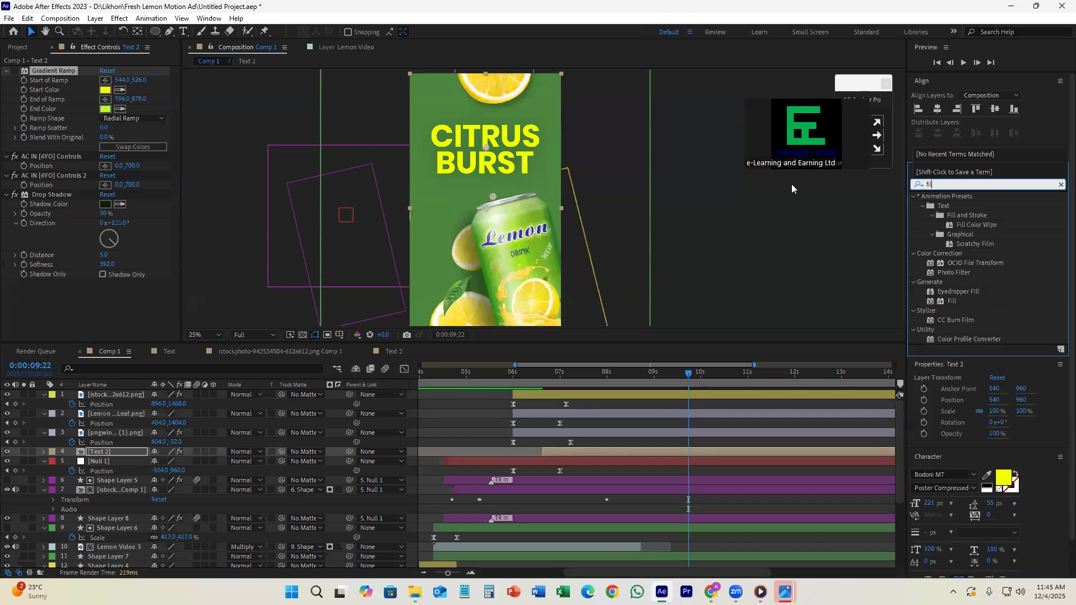
type("l")
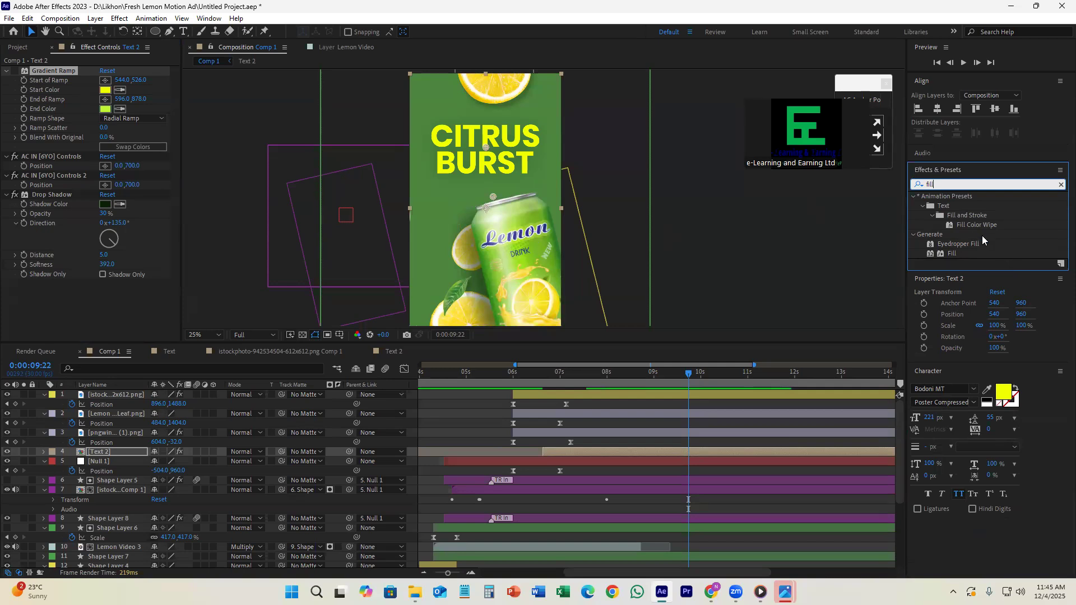
left_click_drag(953, 253, 568, 452)
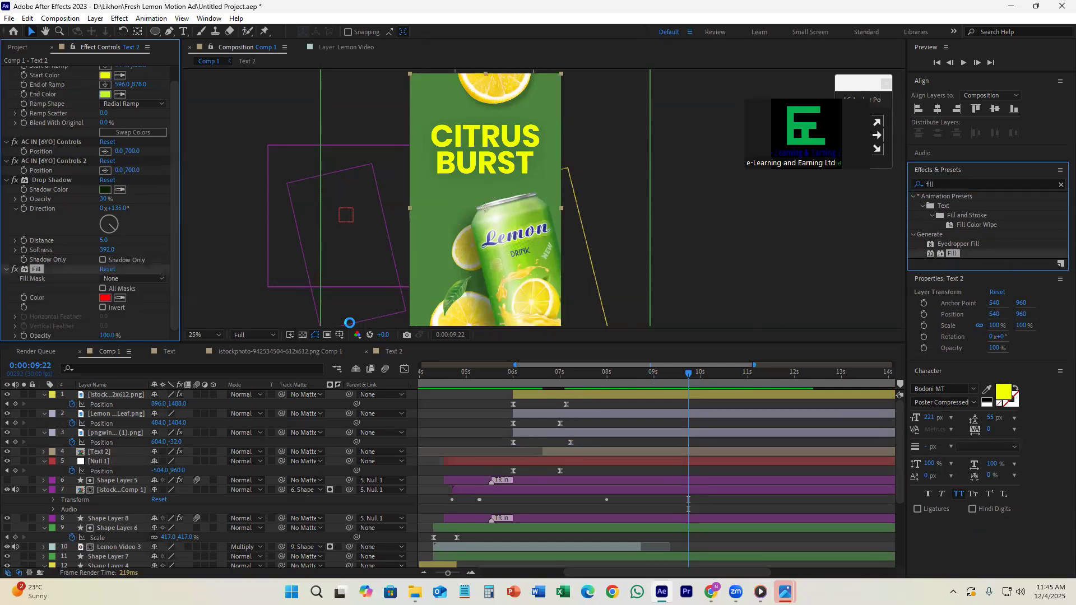
- Set the Fill color to FFFFFF and move Fill above Gradient Ramp in Text 2's effect stack
left_click(106, 298)
type("ffffff")
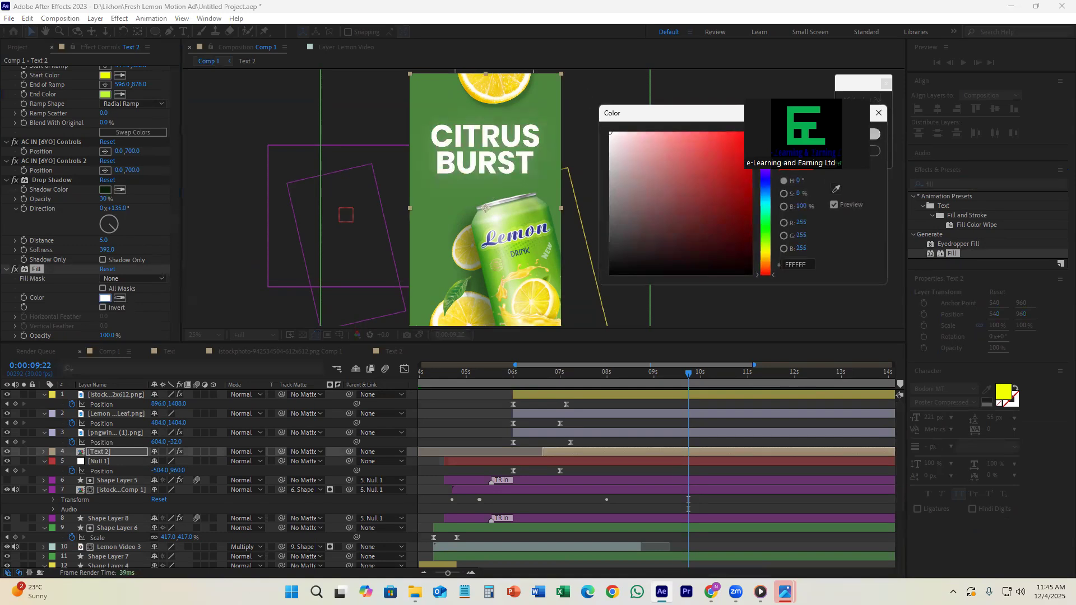
key("Return")
left_click_drag(54, 268, 63, 66)
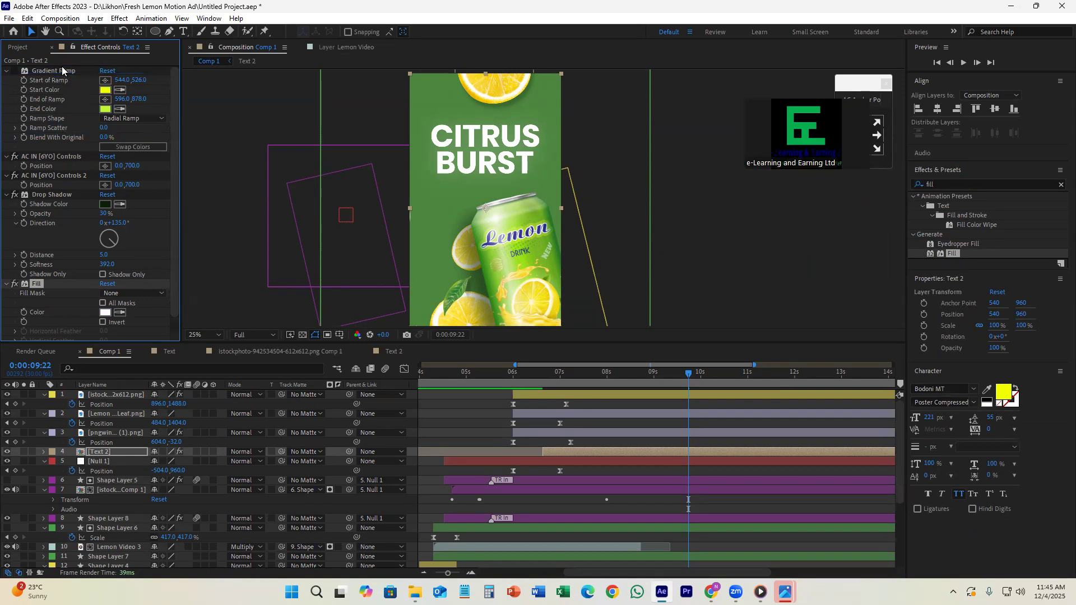
left_click(707, 235)
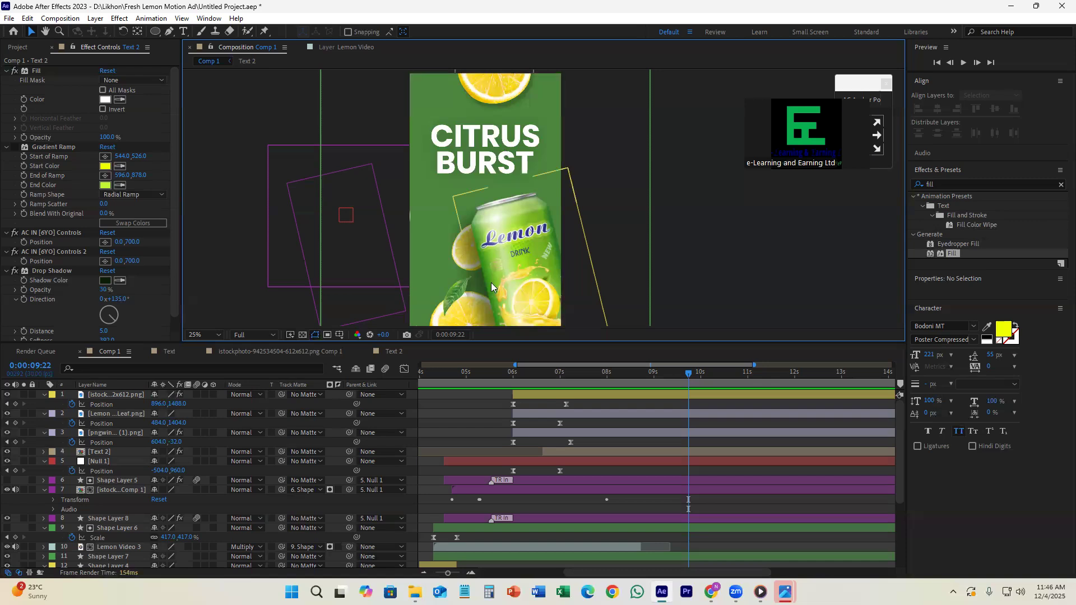
- Preview the opening FRESH LEMON section of Comp 1 from the first frame
scroll(617, 397, "down", 1)
key("Home")
key("space")
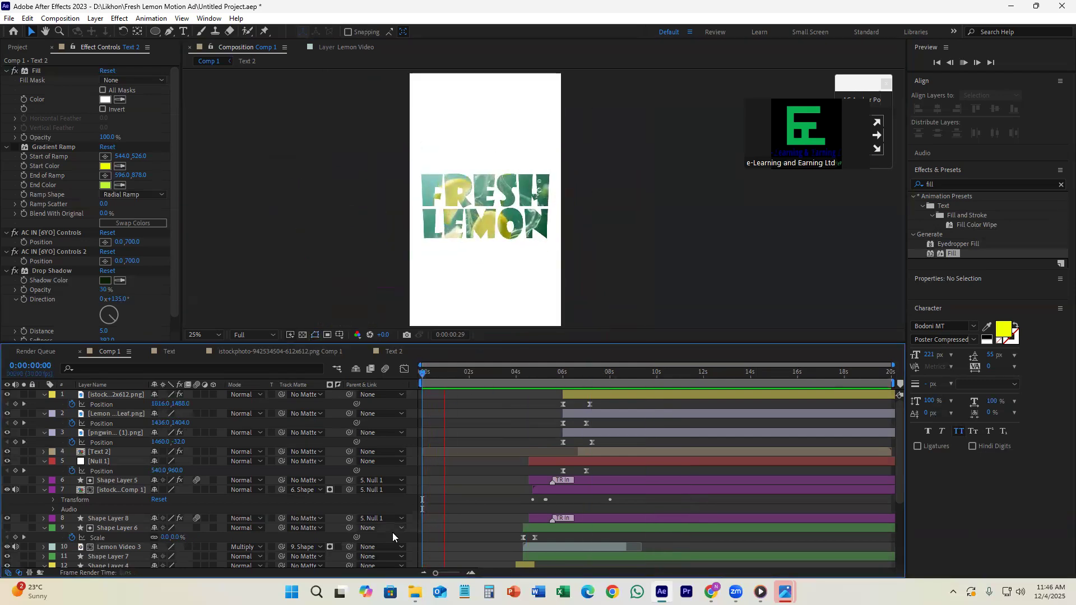
key("space")
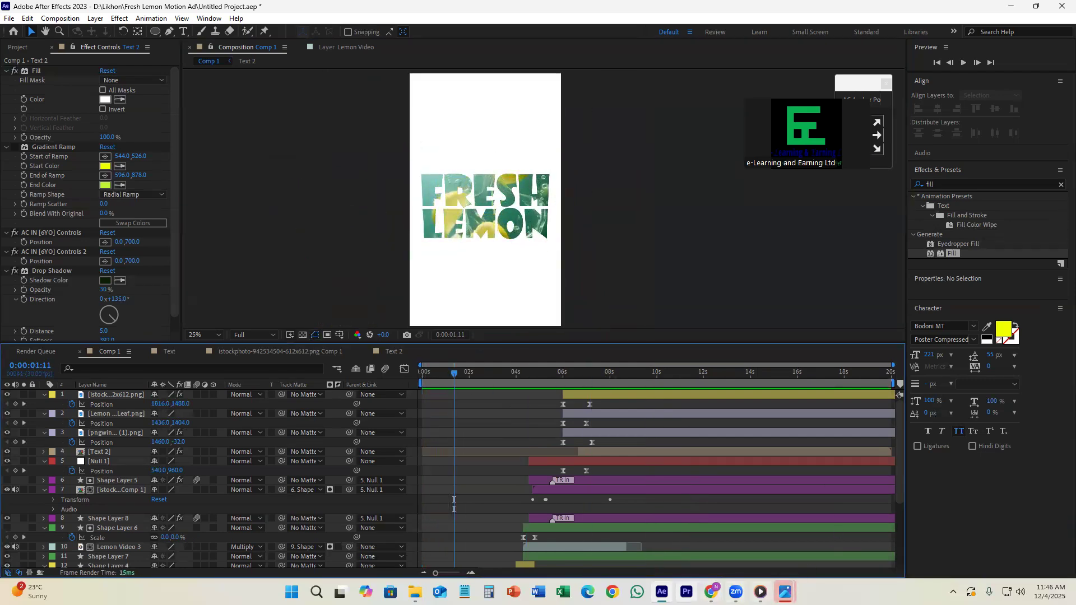
mouse_move(736, 592)
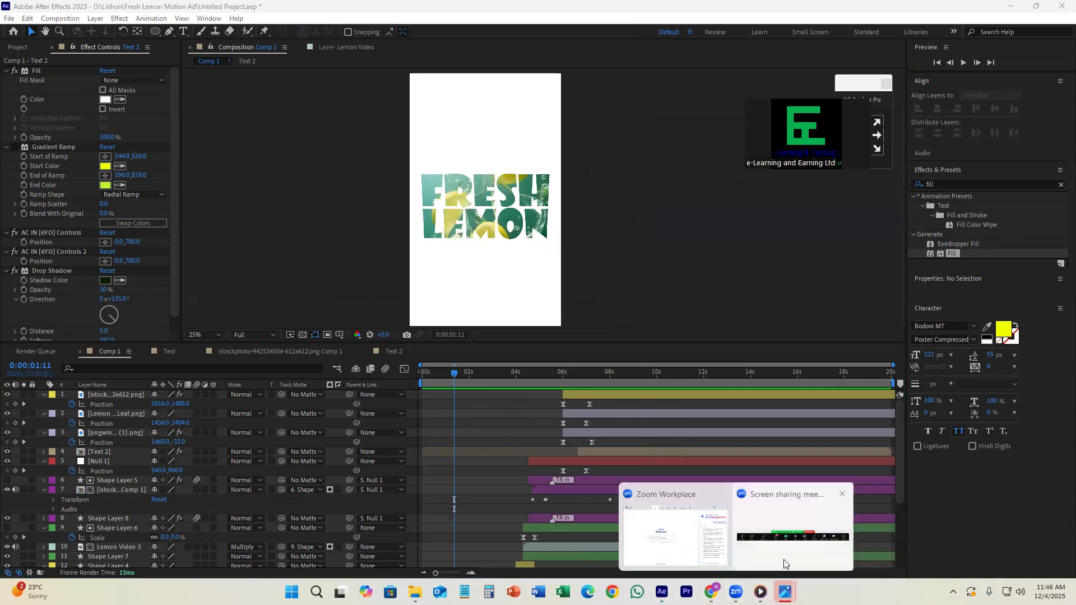
left_click(784, 564)
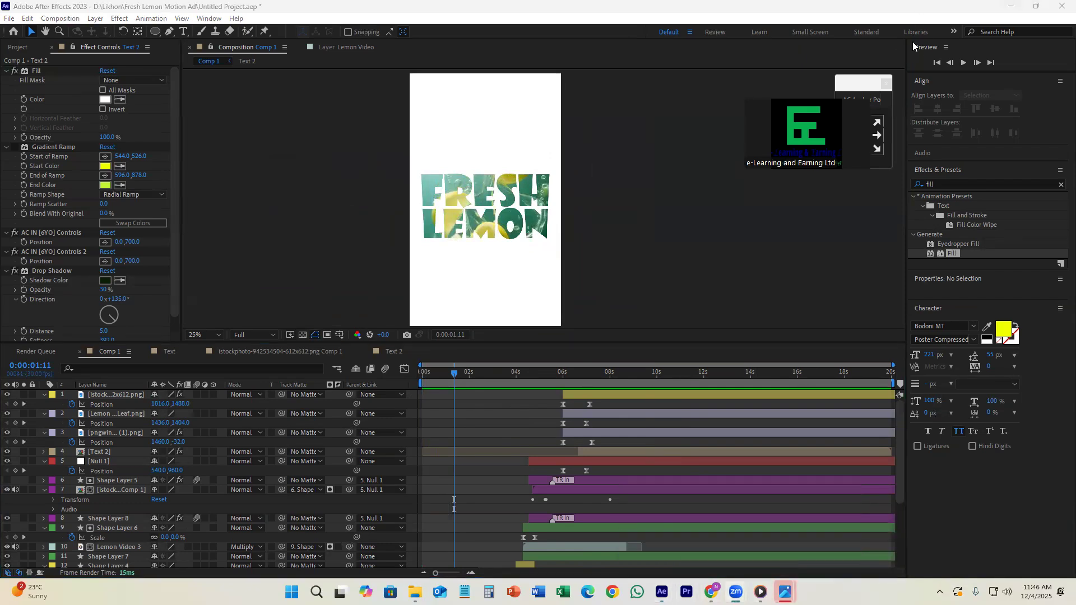
left_click(1011, 6)
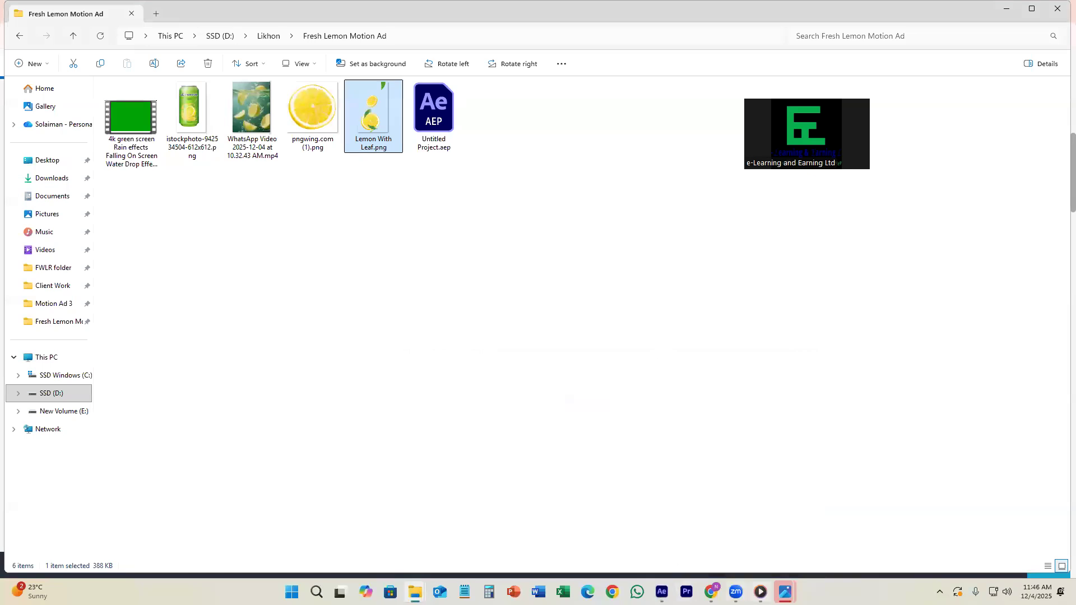
left_click(736, 593)
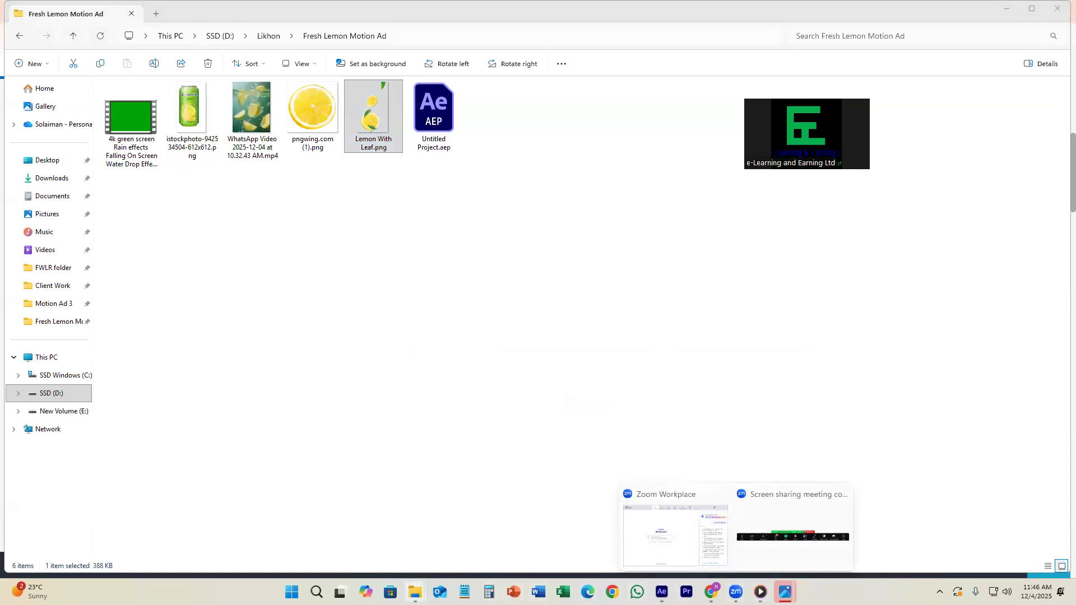
left_click(661, 593)
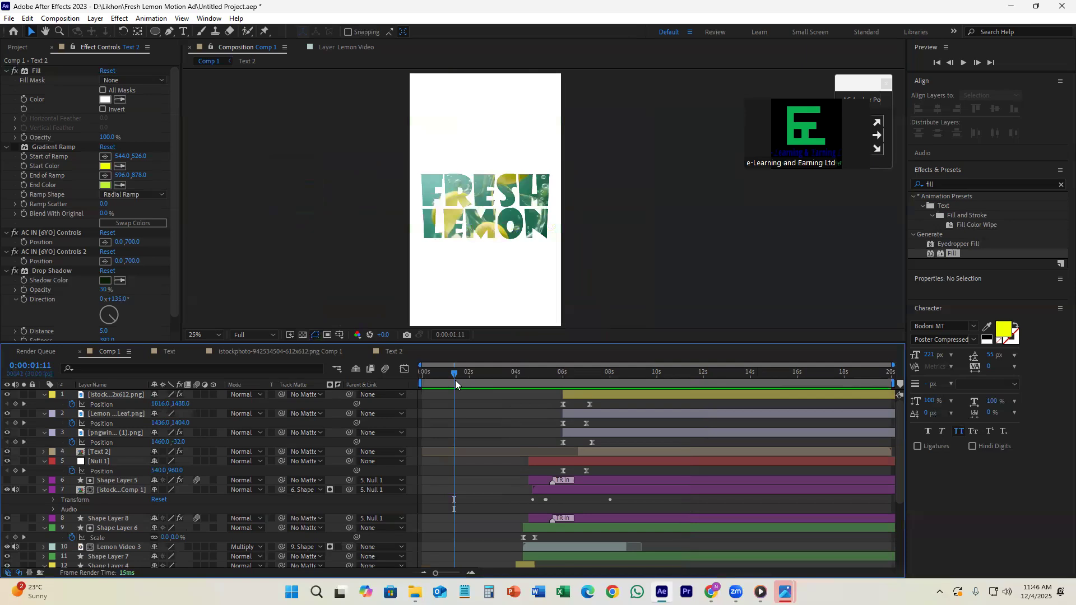
- Play the animation through the CITRUS BURST scene and check how far Lemon Video 3 extends under it
key("space")
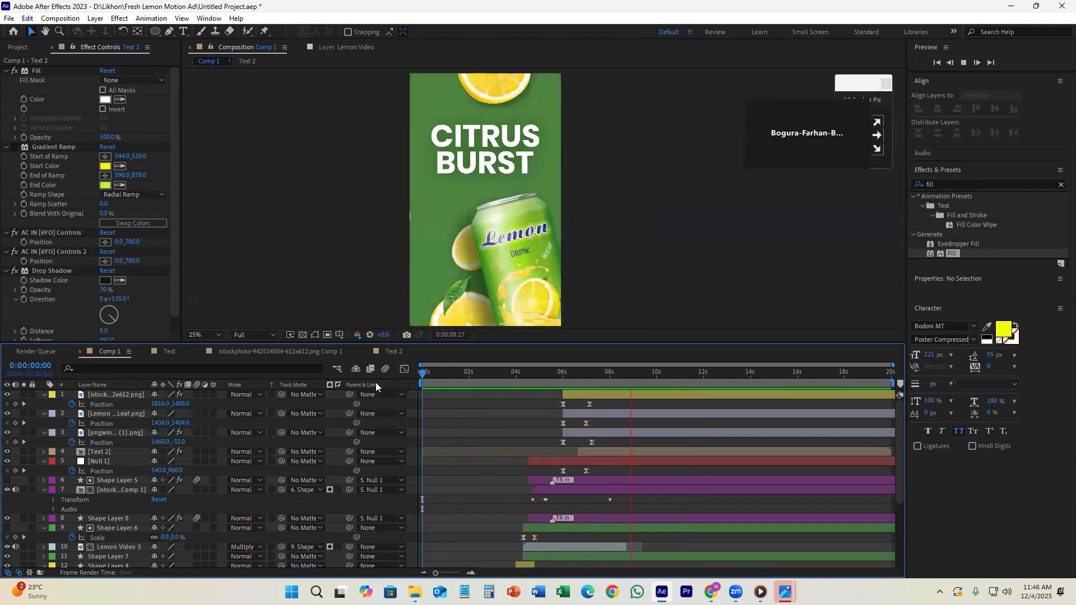
key("space")
scroll(671, 447, "down", 3)
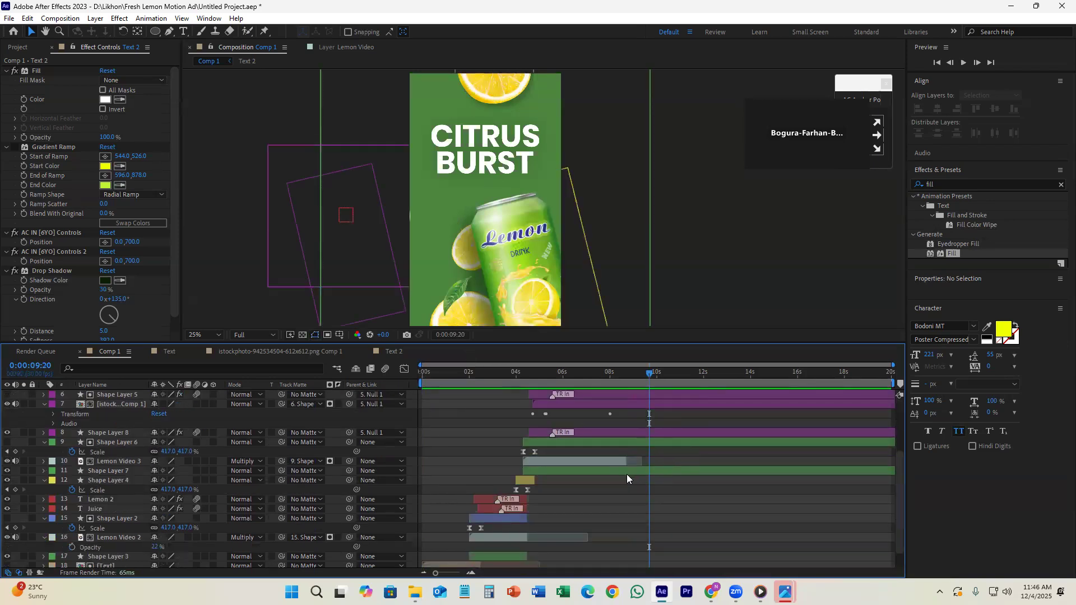
left_click(616, 463)
left_click(592, 374)
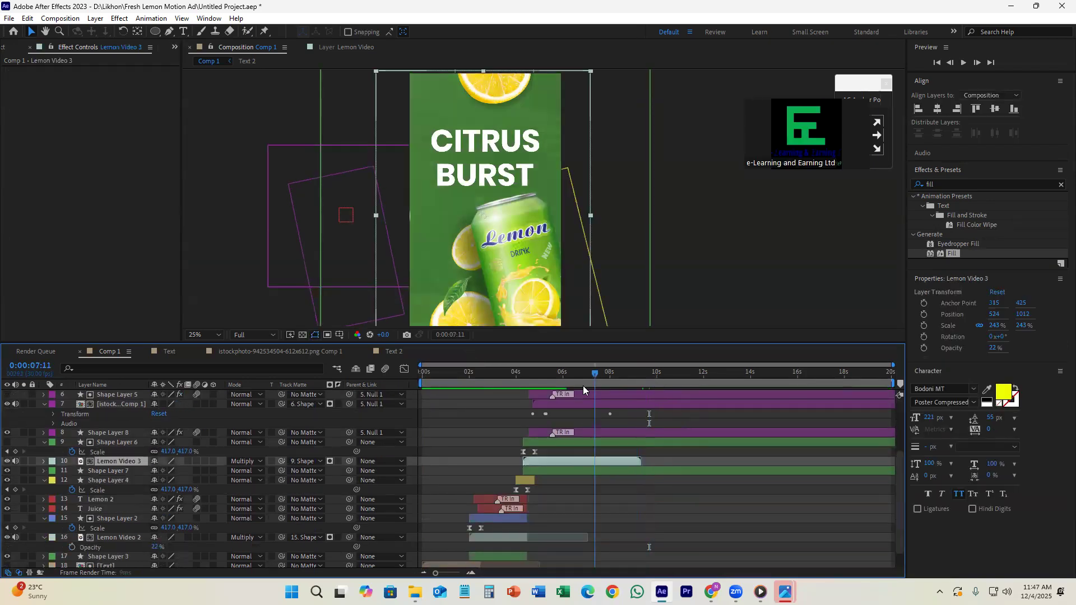
key("k")
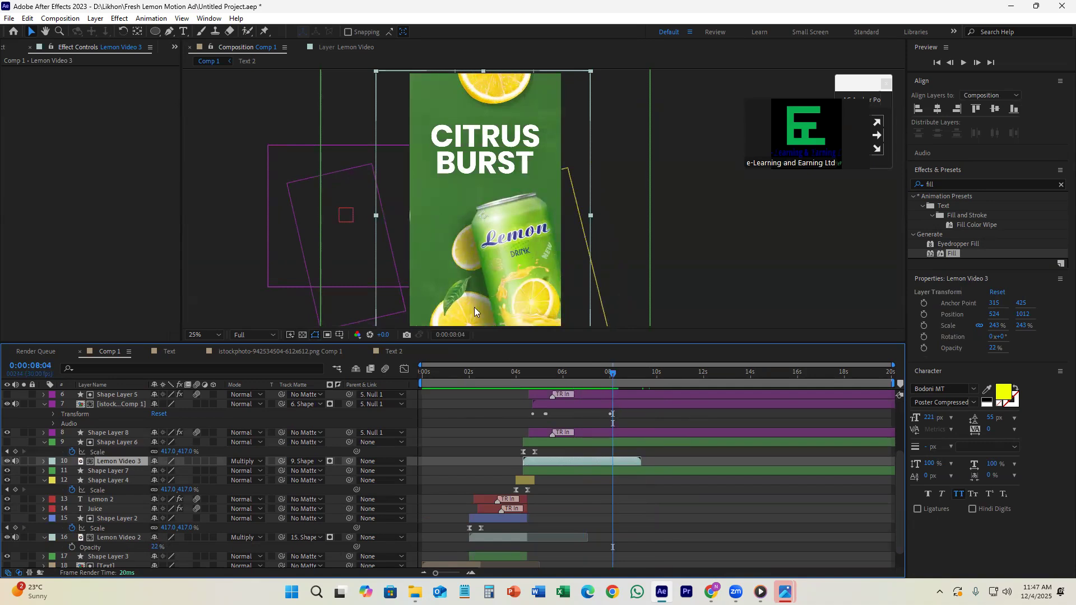
scroll(615, 462, "up", 3)
scroll(611, 499, "up", 1)
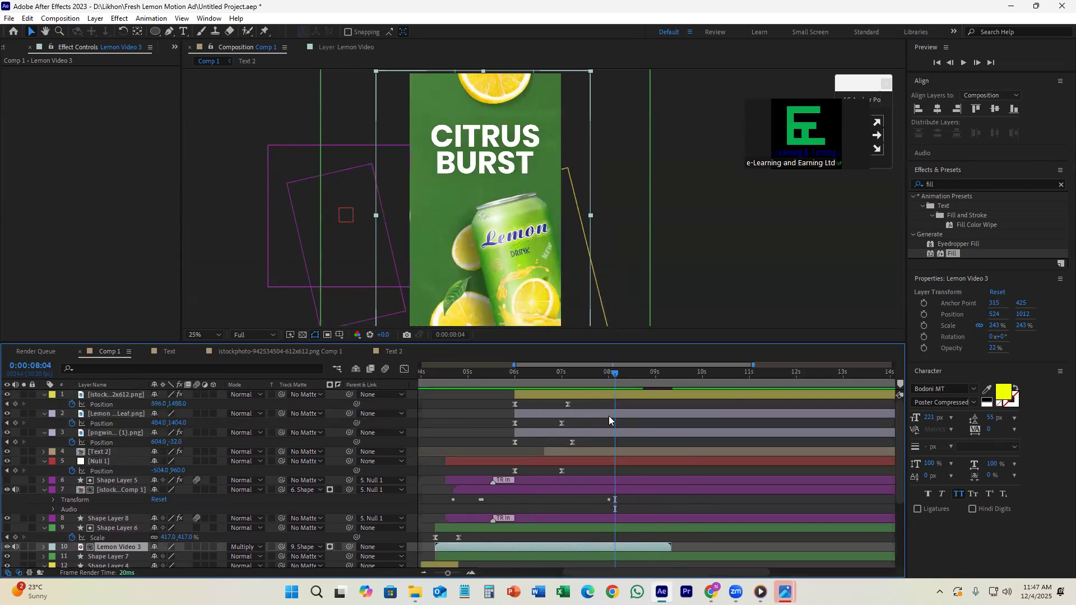
- At 7 seconds, nudge Null 1 left to an X position of -524 to update its position keyframe
left_click_drag(581, 389, 562, 392)
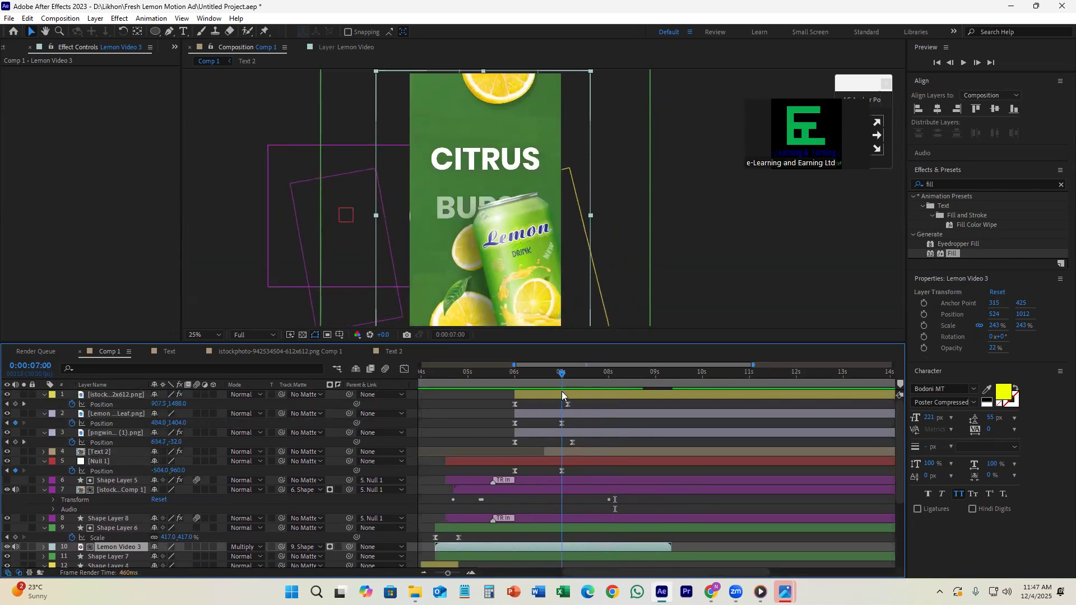
left_click(572, 460)
key("Left")
key("Left")
key("Left")
key("Left")
key("Left")
key("Left")
key("Left")
key("Left")
key("Left")
key("Left")
key("Left")
key("Left")
key("Left")
key("Left")
key("Left")
key("Left")
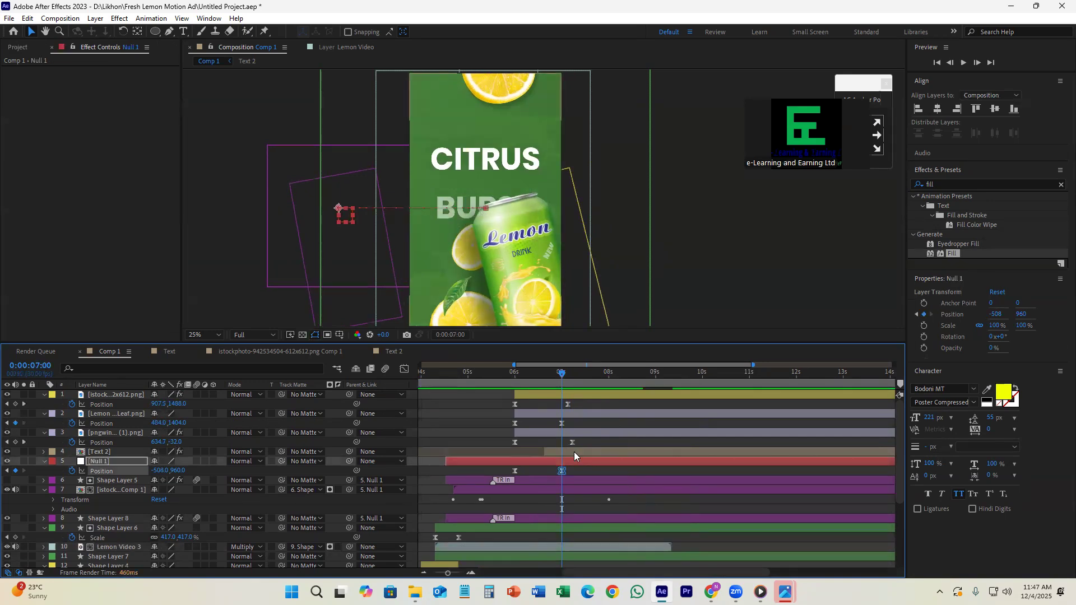
key("Left")
key("Left")
key("Left")
key("Left")
- Shorten the work area to end at 0:00:09:00 and save the project
scroll(586, 446, "down", 5)
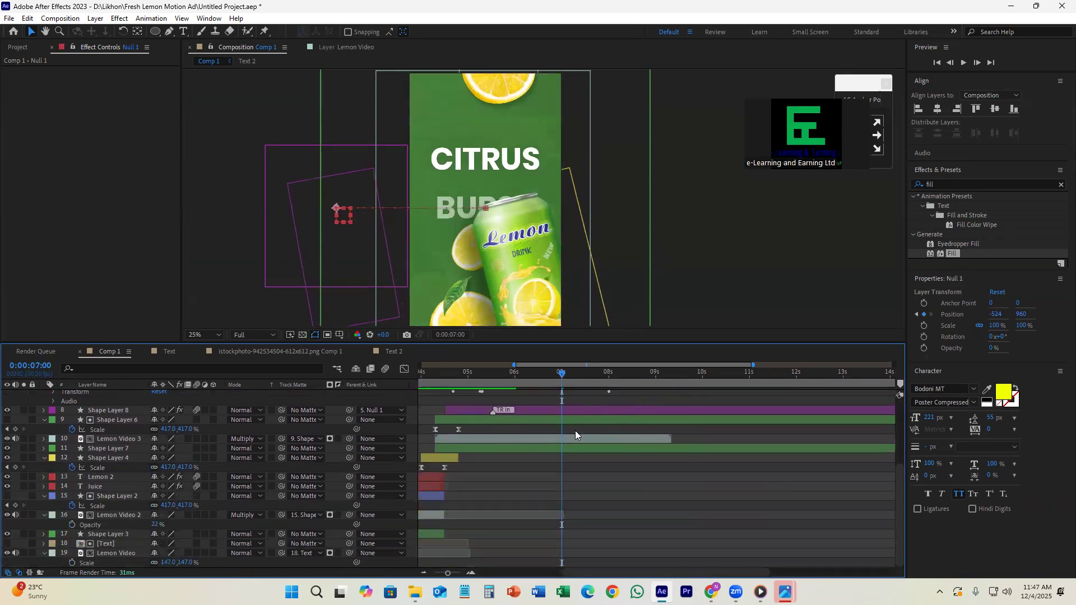
scroll(564, 416, "up", 1)
left_click_drag(578, 380, 658, 417)
key("minus")
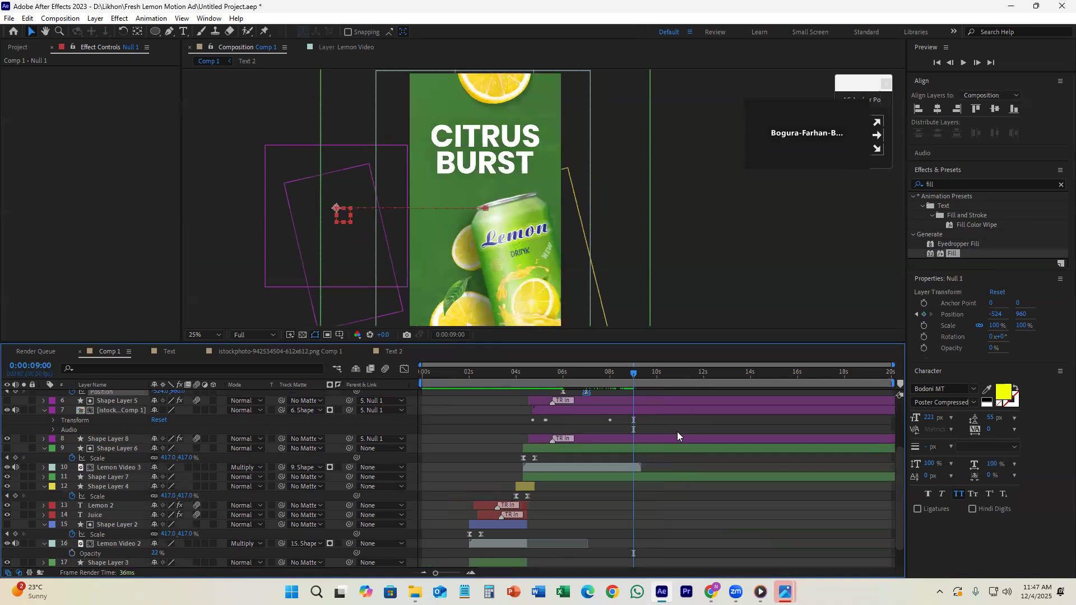
left_click_drag(809, 384, 638, 383)
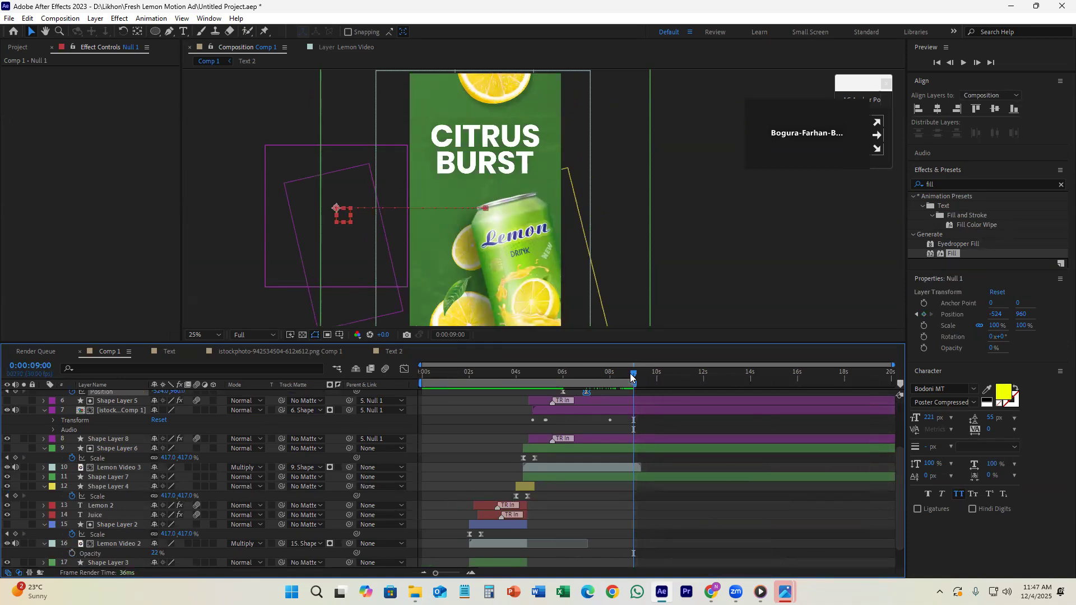
key("Home")
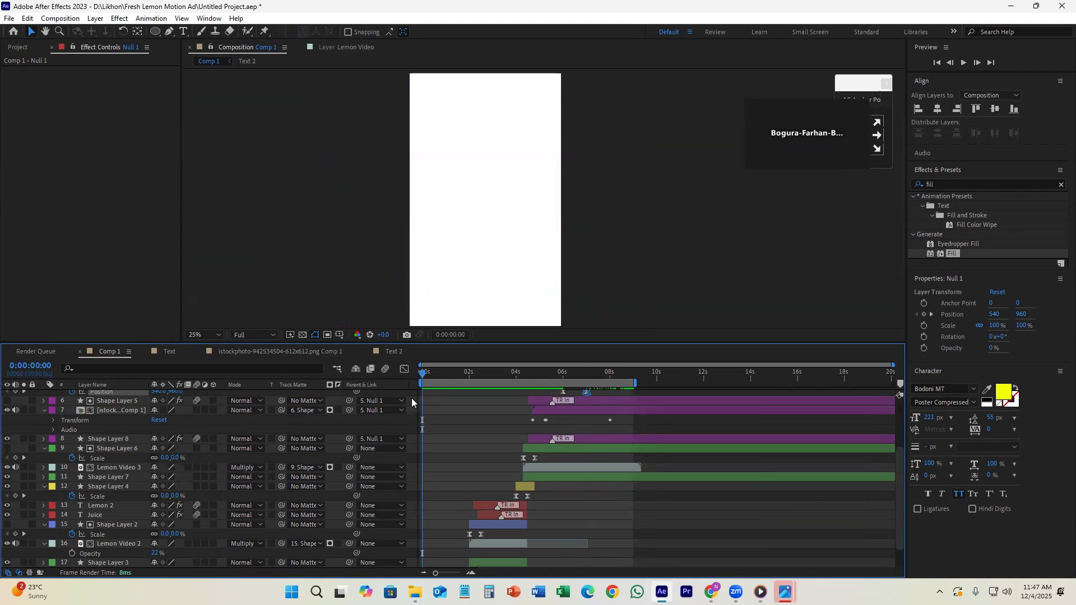
key("ctrl+s")
- Preview the animation from the start and replay the can transition into the CITRUS BURST title
key("space")
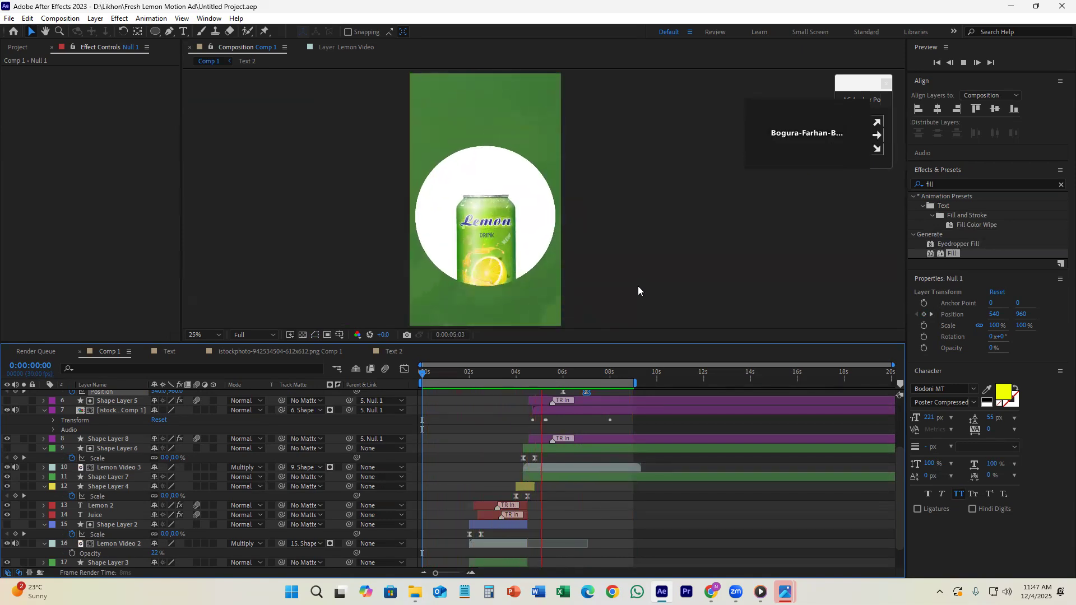
key("space")
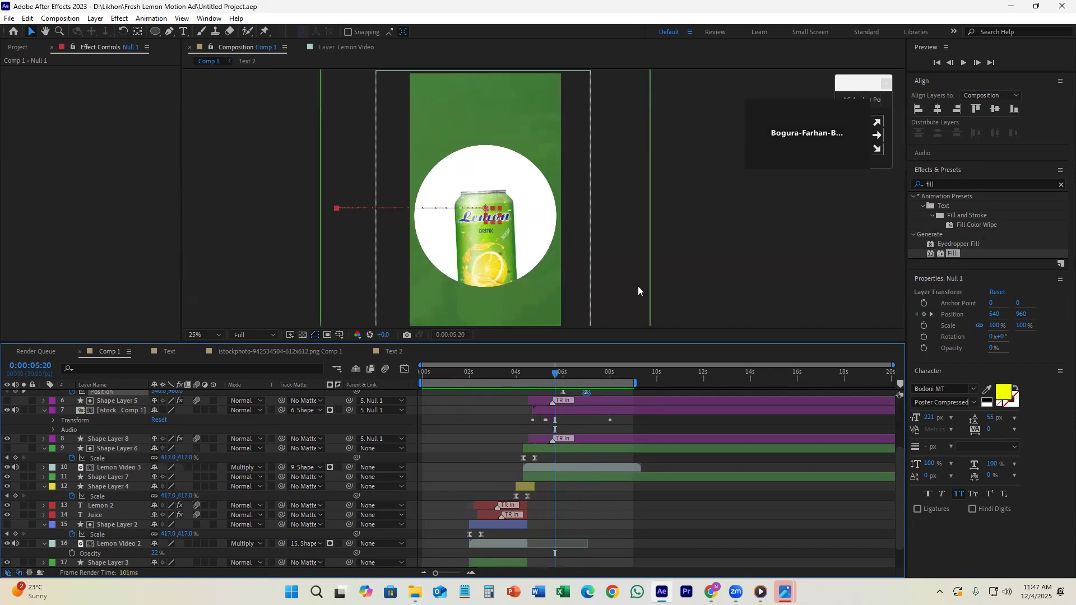
key("space")
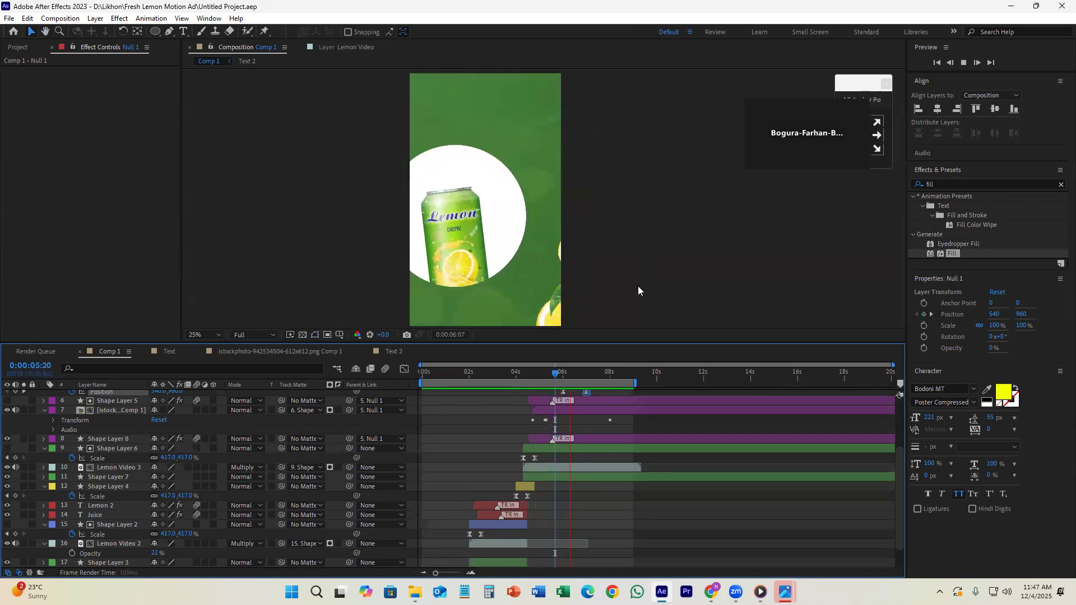
key("space")
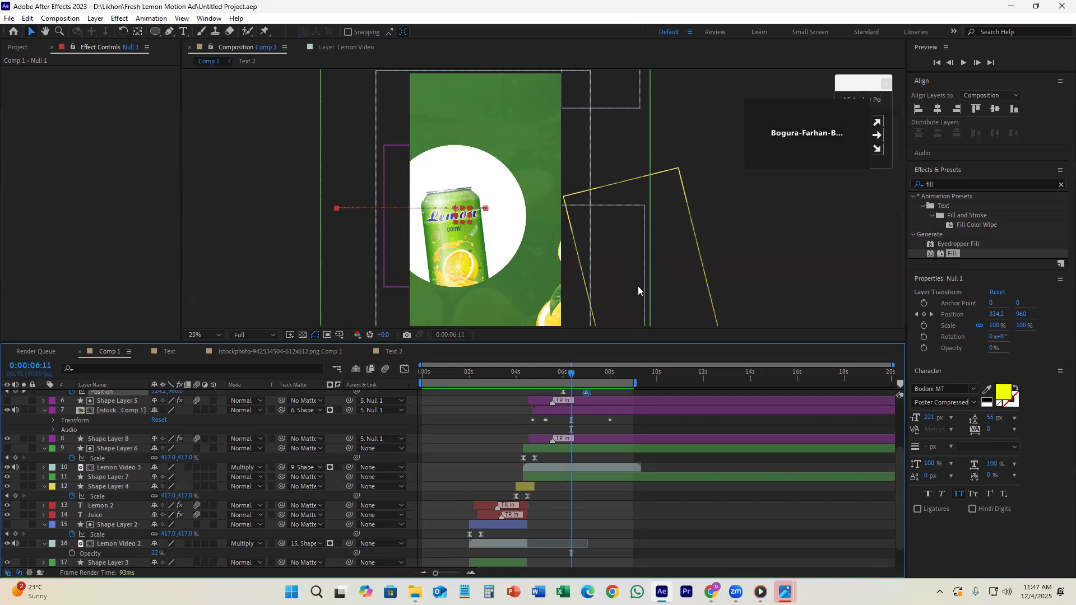
key("space")
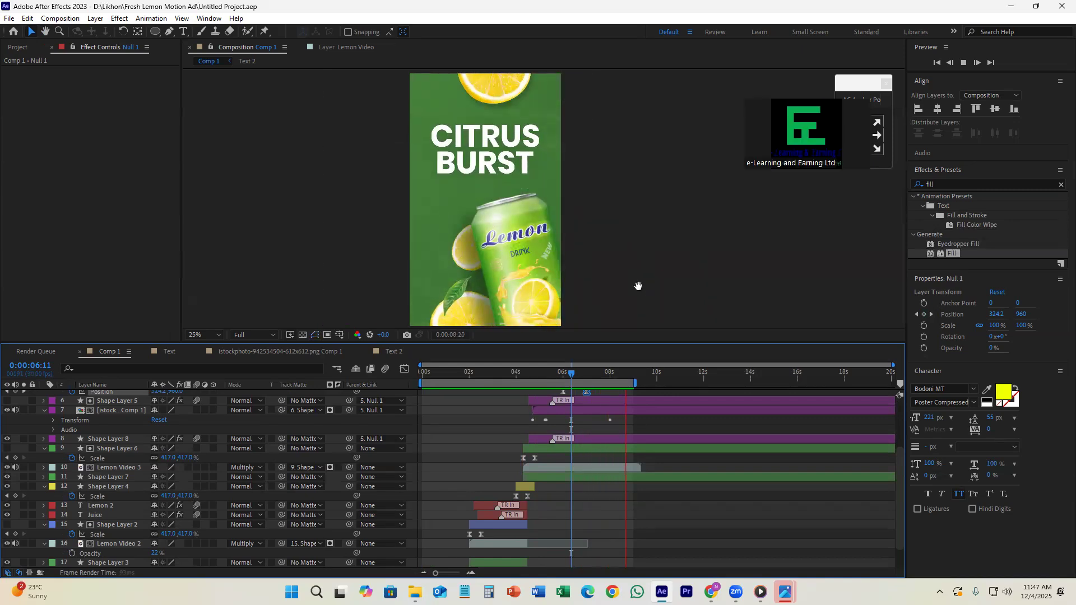
key("space")
left_click_drag(547, 376, 523, 397)
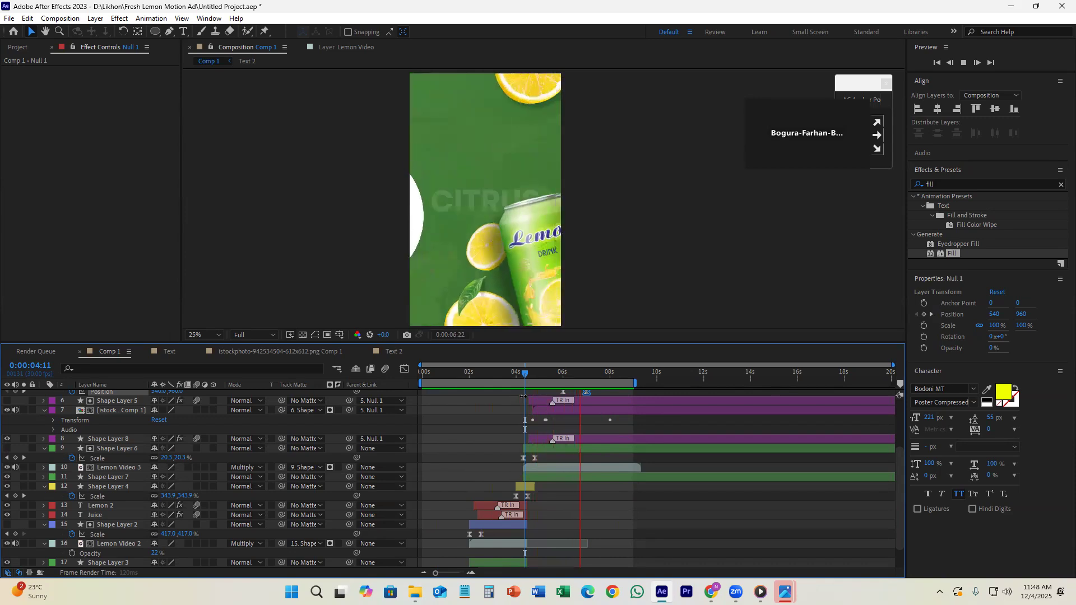
key("space")
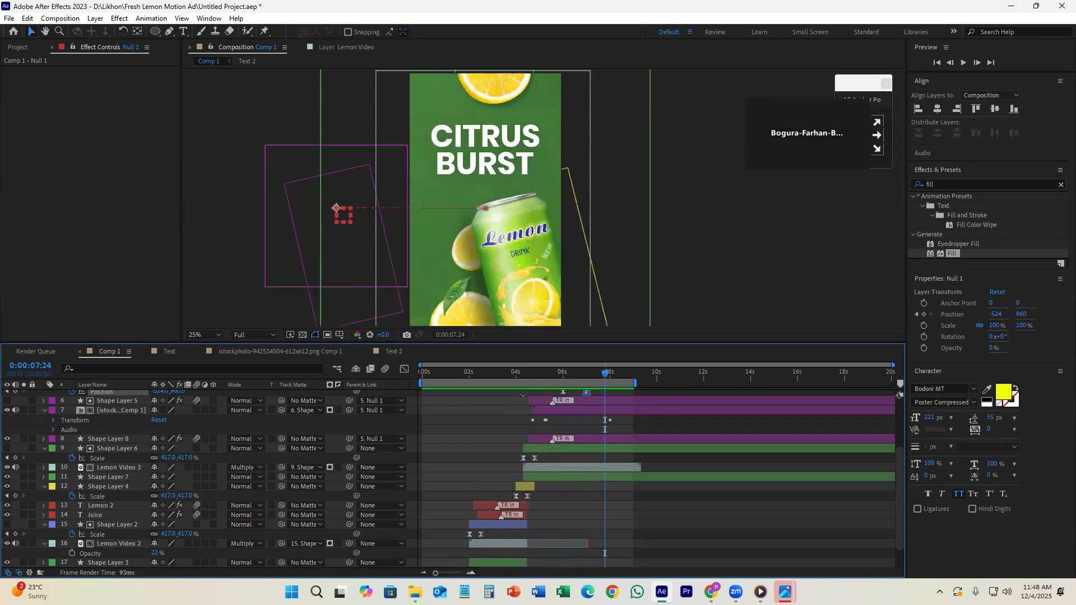
- Save the project, queue Comp 1 for output as Fresh Lemon Drink.mp4 in the Fresh Lemon Motion Ad folder, and render it
key("ctrl+s")
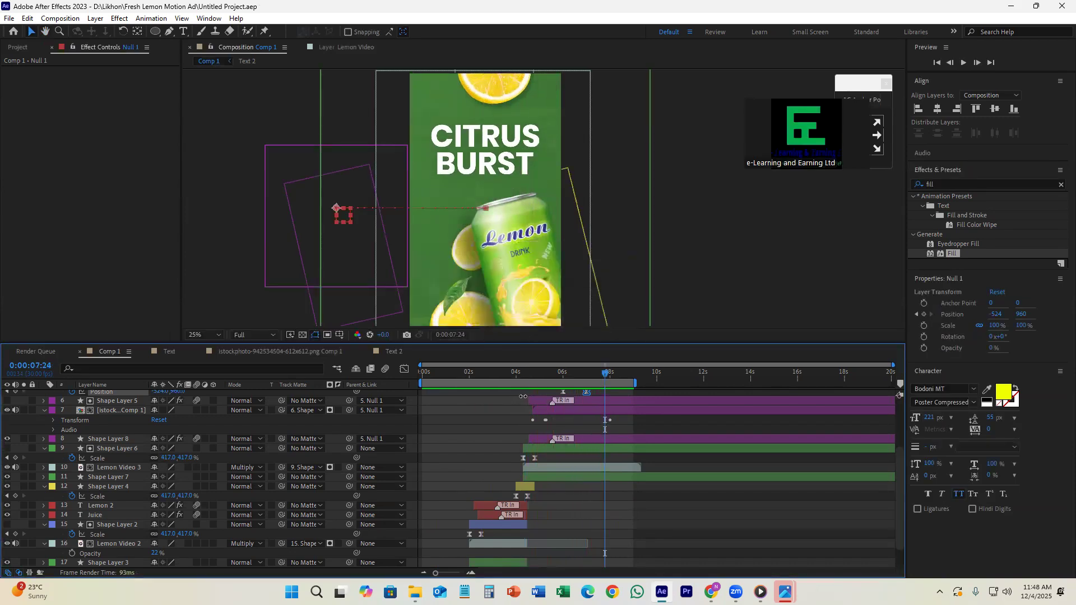
key("ctrl+m")
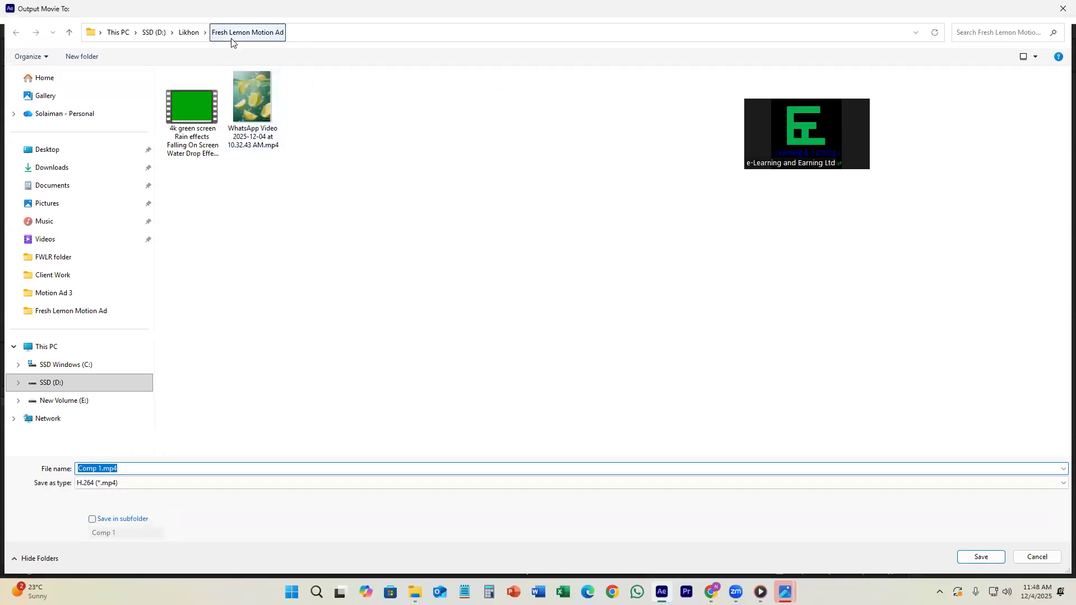
left_click(189, 32)
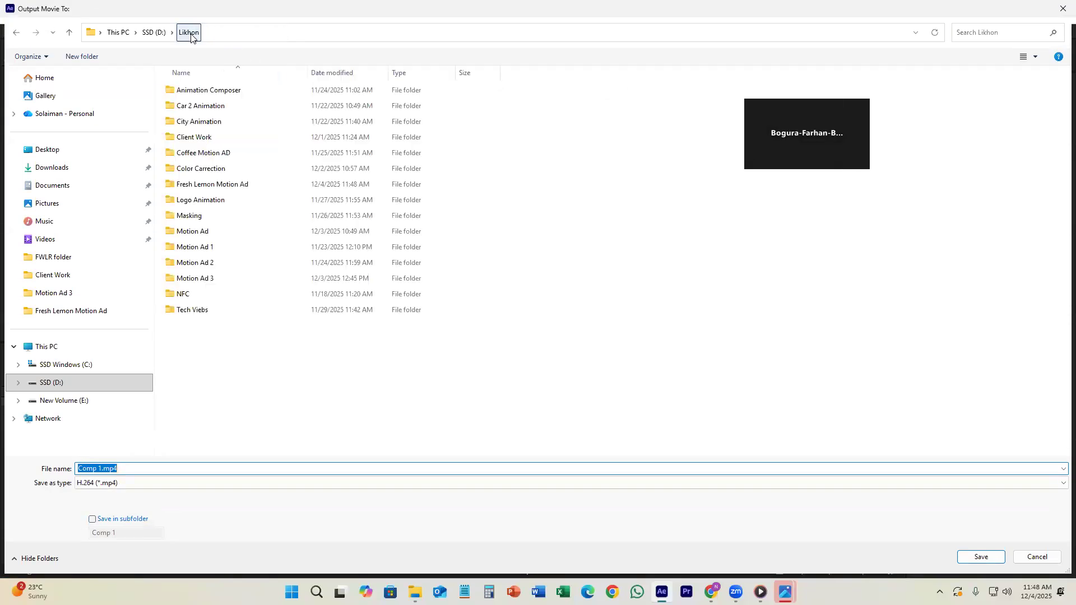
double_click(227, 185)
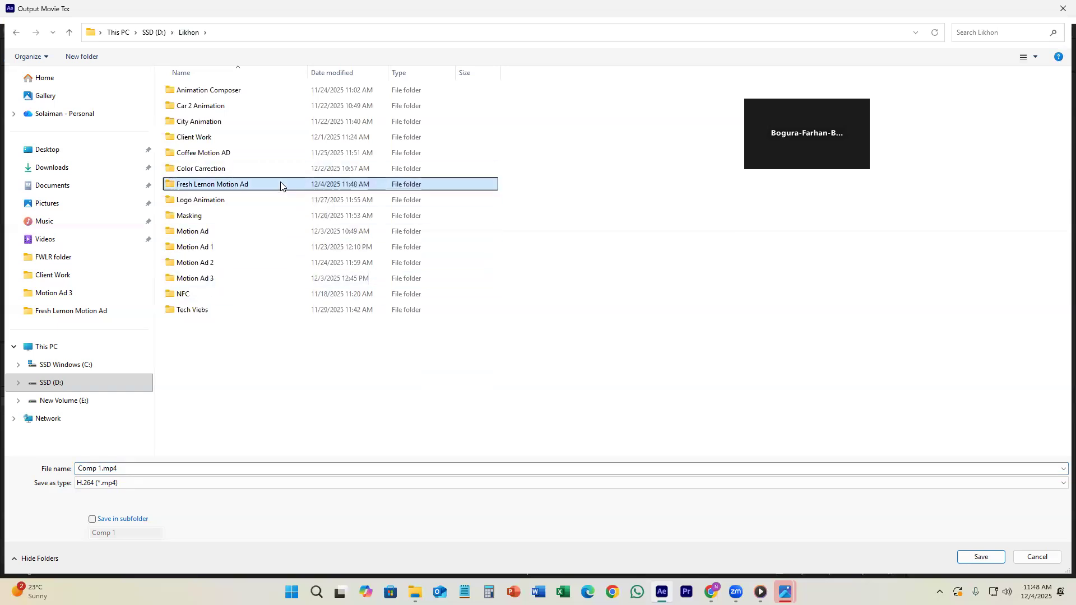
left_click(152, 469)
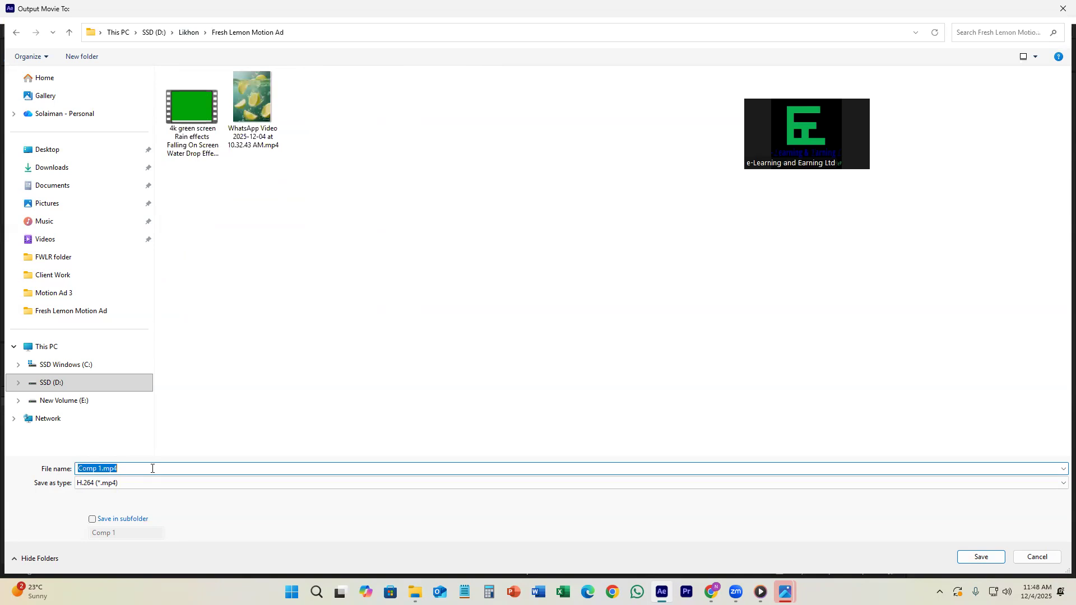
type("Fresh Lemon Drink")
key("Return")
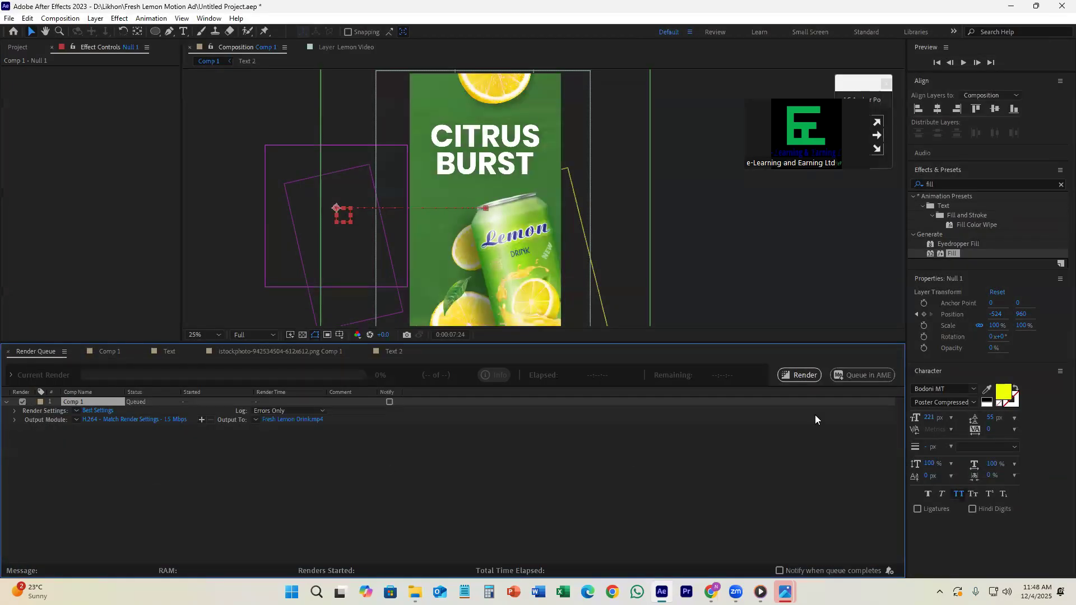
left_click(805, 377)
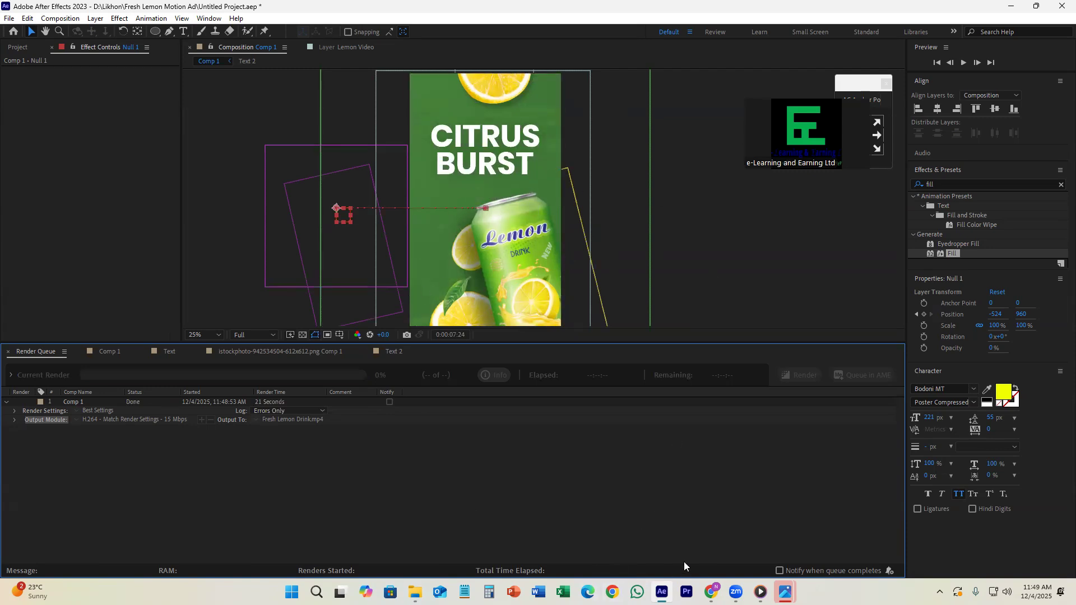
- Switch to File Explorer and send Fresh Lemon Drink.mp4 from the project folder to the Graphics Design mentoring class group in WhatsApp Web
mouse_move(415, 592)
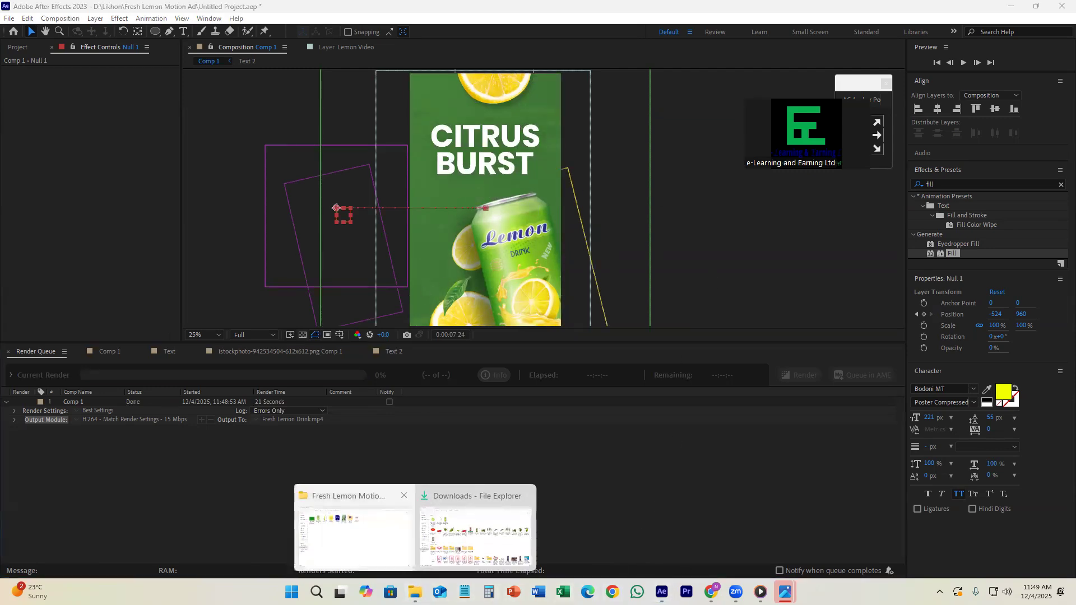
left_click(331, 518)
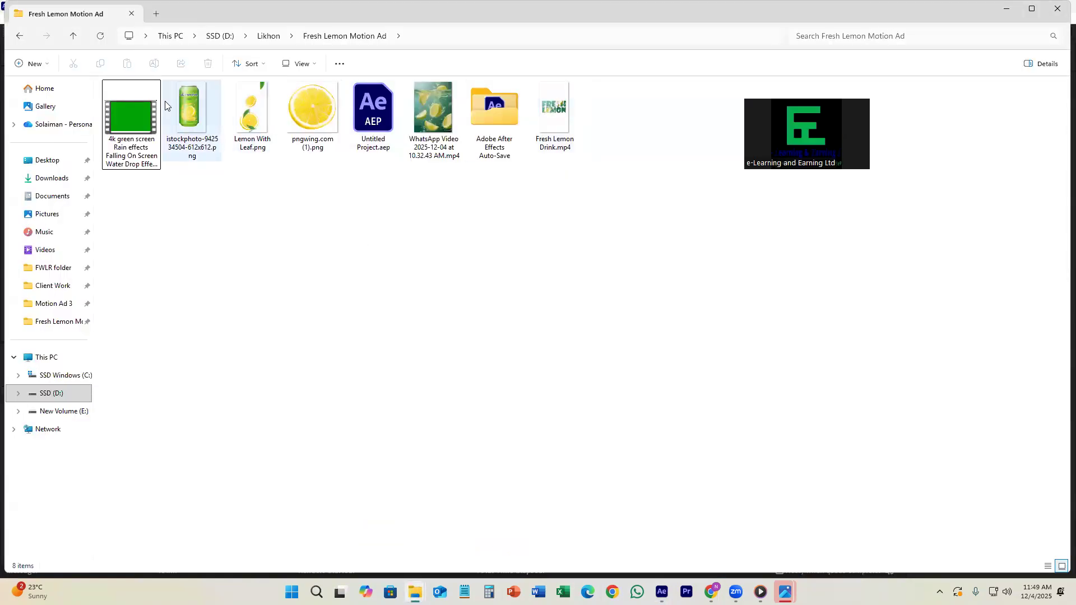
left_click(533, 112)
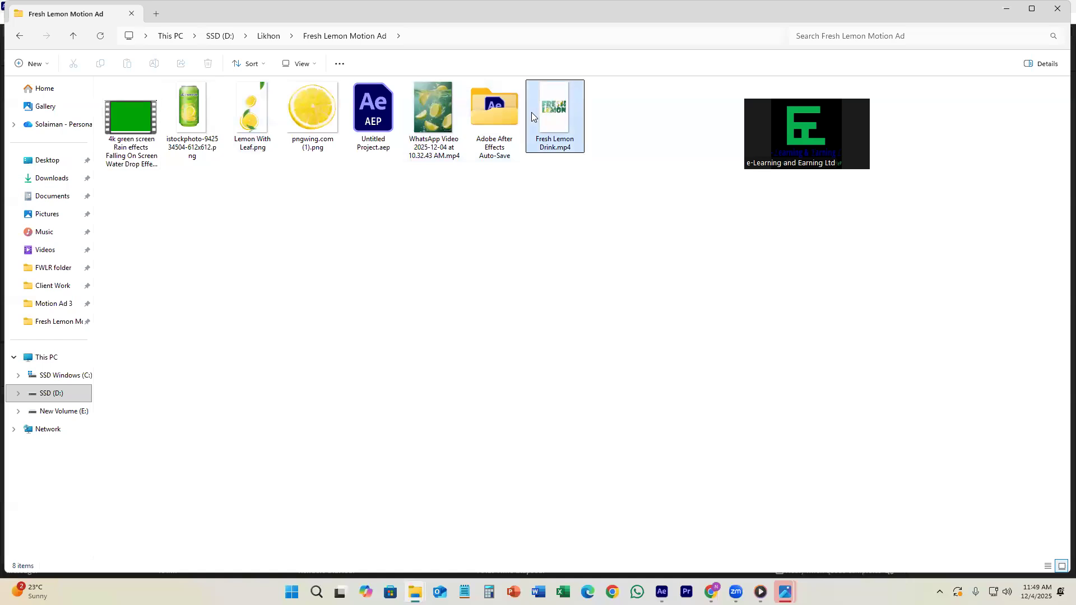
left_click_drag(559, 105, 684, 373)
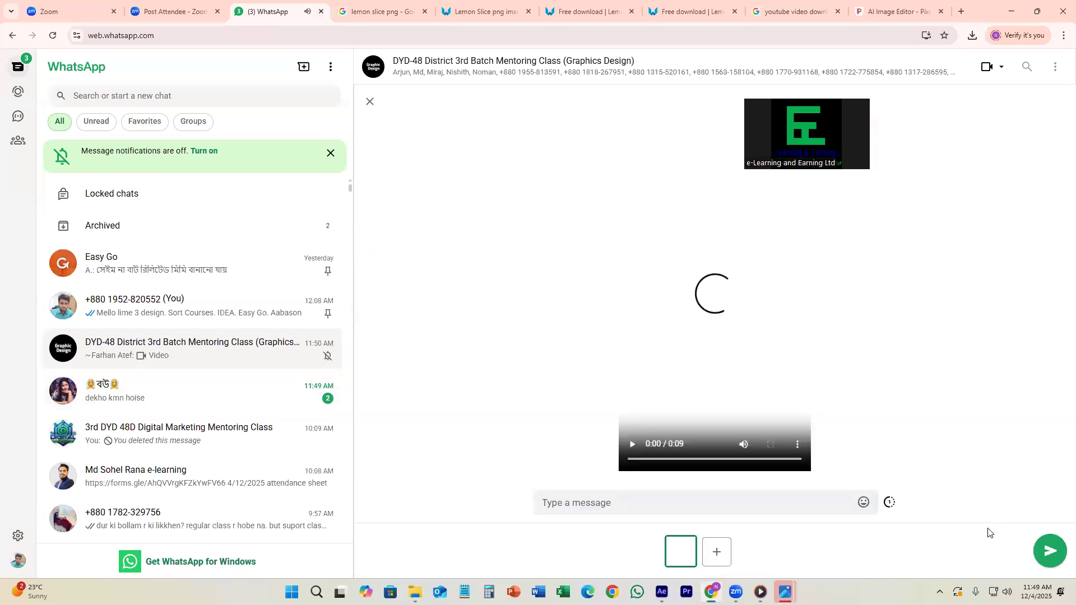
left_click(1050, 550)
left_click(382, 12)
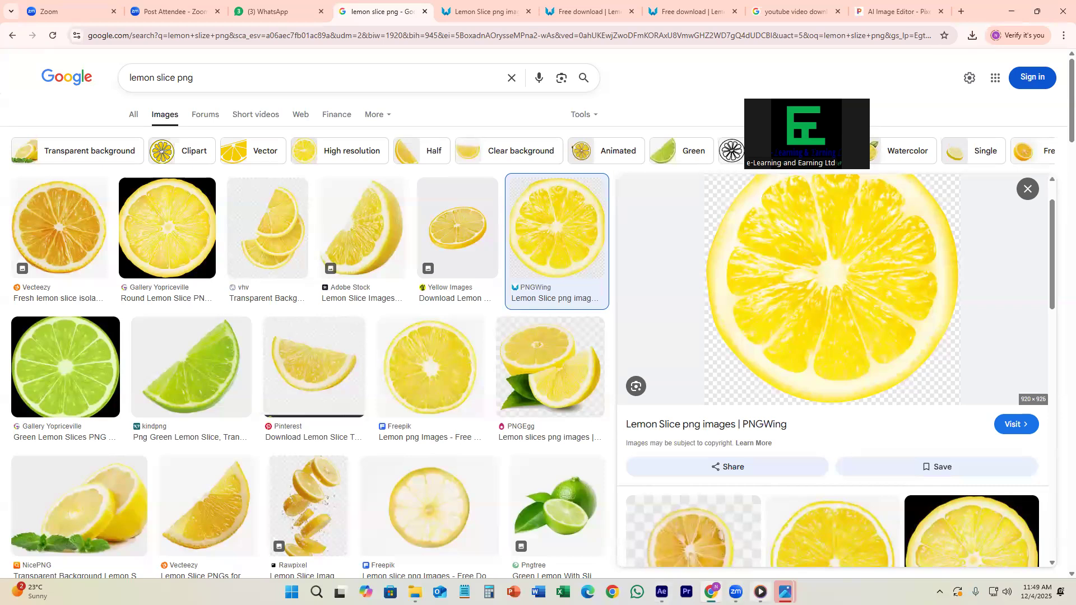
mouse_move(662, 593)
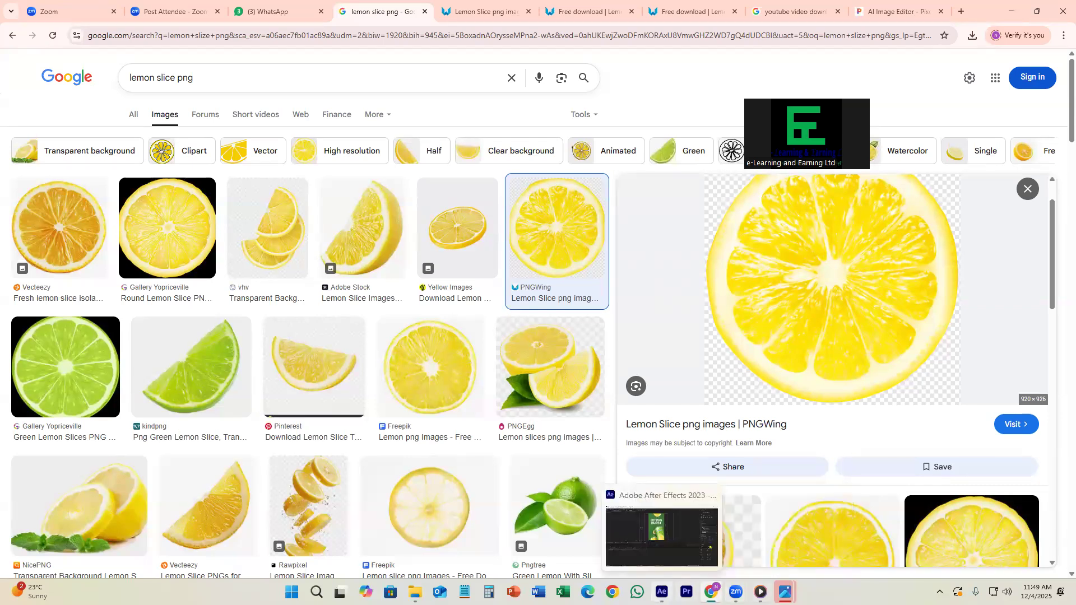